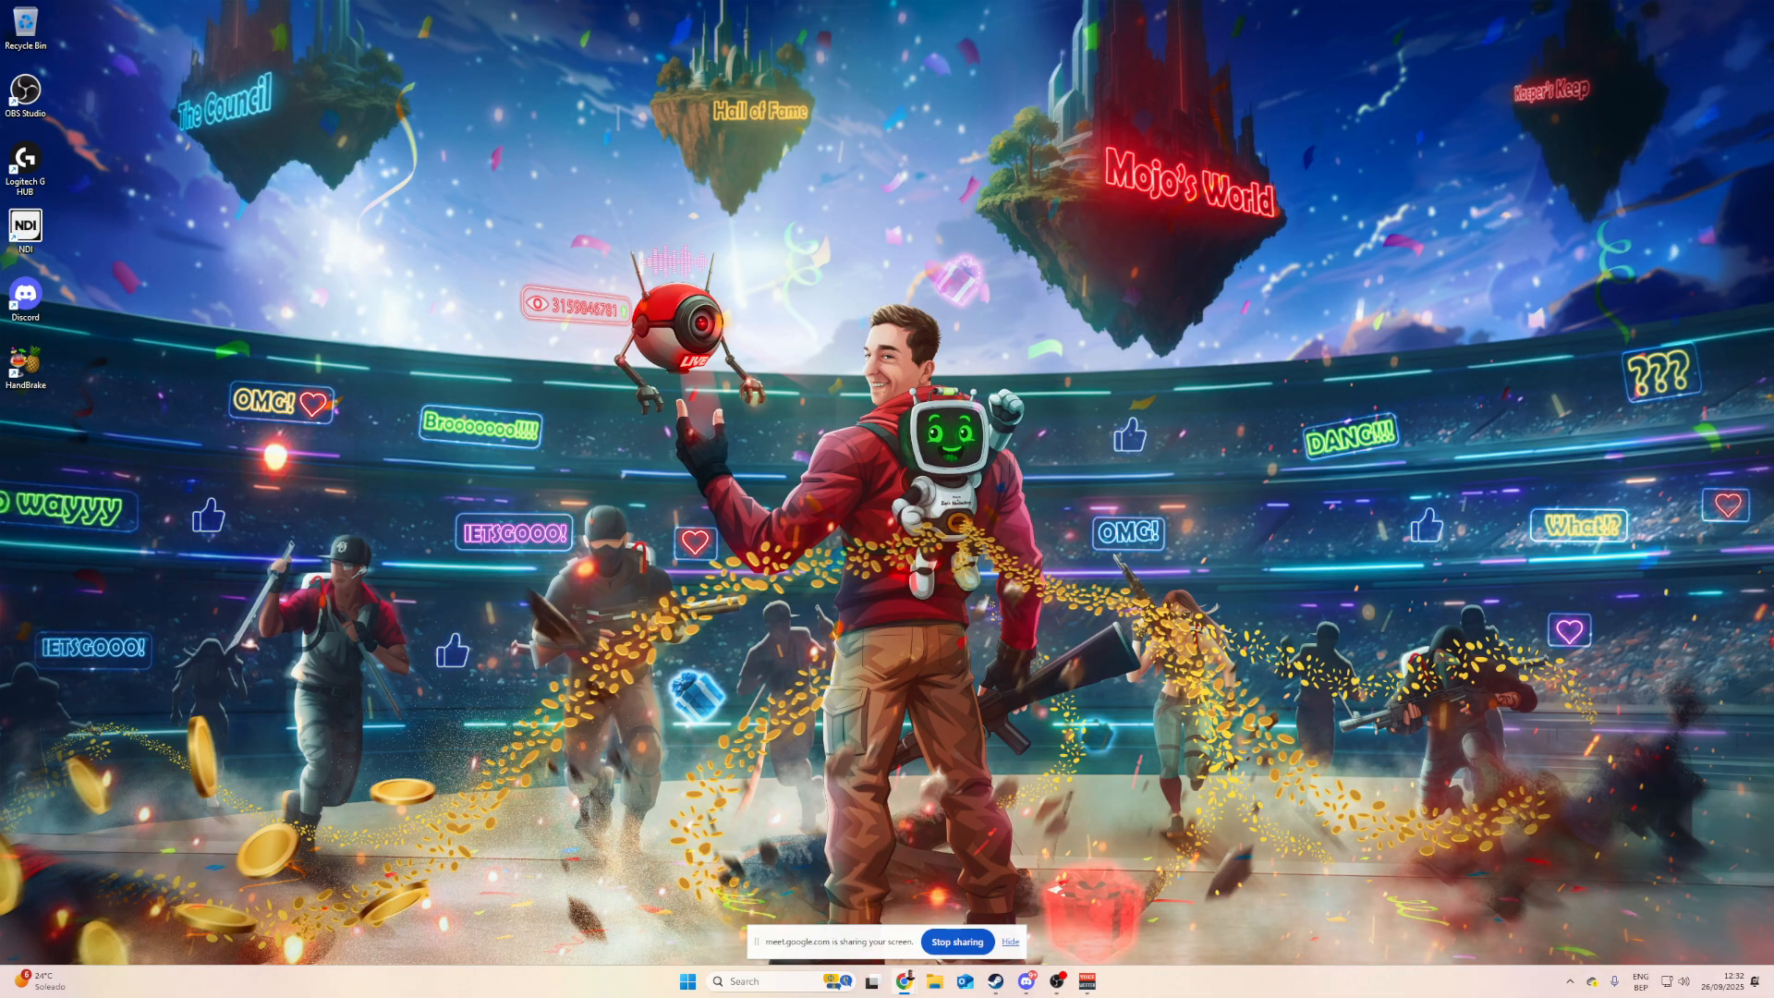
Step: Bring the SOP document window on screen, maximize it and zoom in to 175%
drag(1773, 166, 1072, 83)
click(1335, 66)
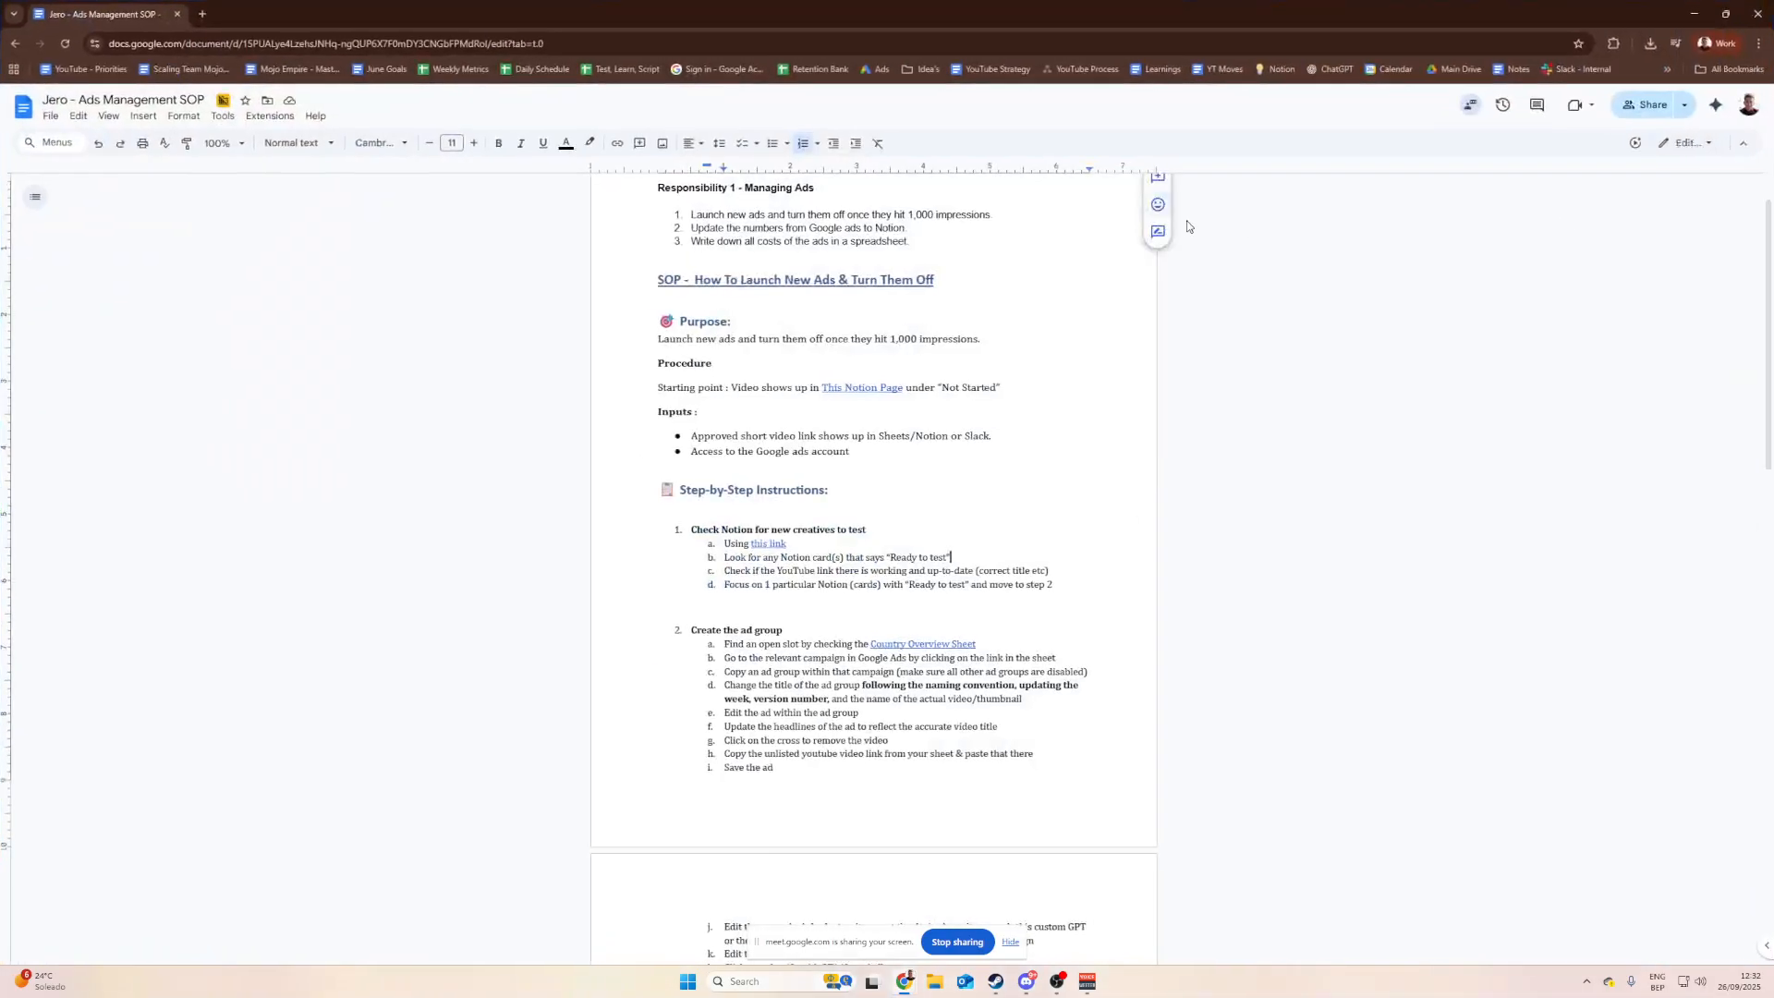
key(ctrl+plus)
key(ctrl+plus)
key(ctrl+plus)
key(ctrl+plus)
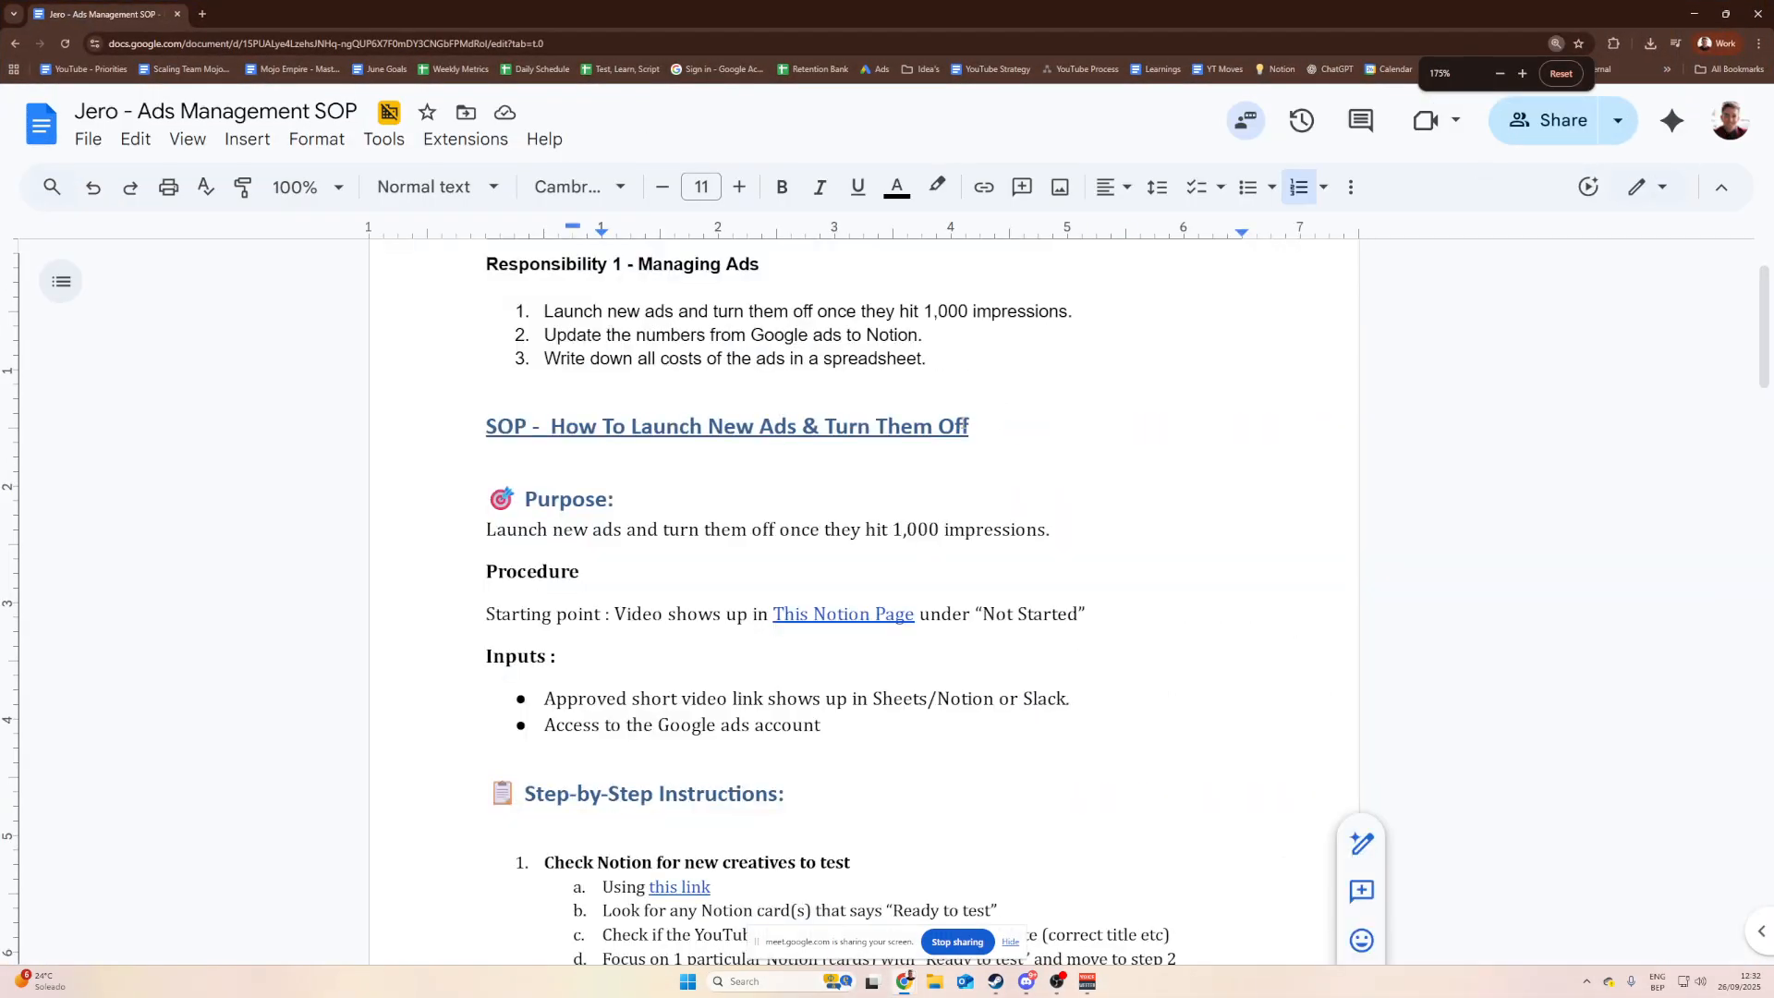
Step: Review the SOP heading and the Purpose heading
drag(965, 426, 487, 430)
click(488, 431)
drag(1003, 436, 487, 430)
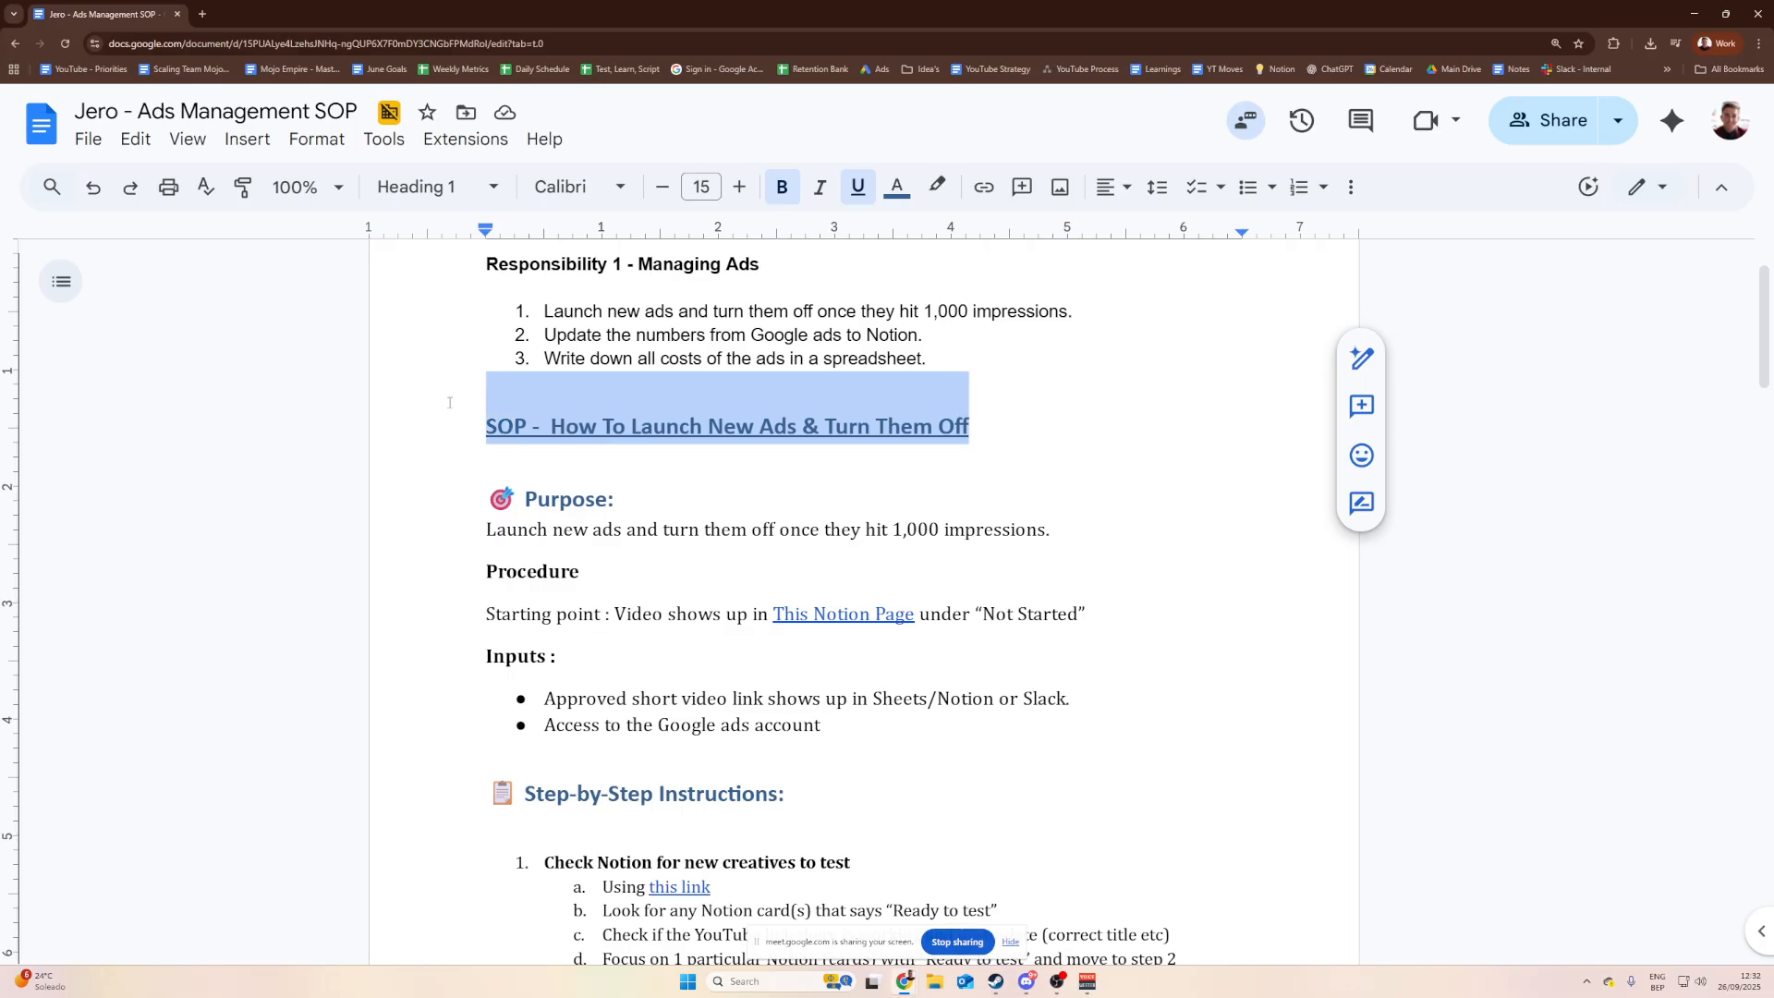
click(488, 431)
drag(630, 490, 488, 501)
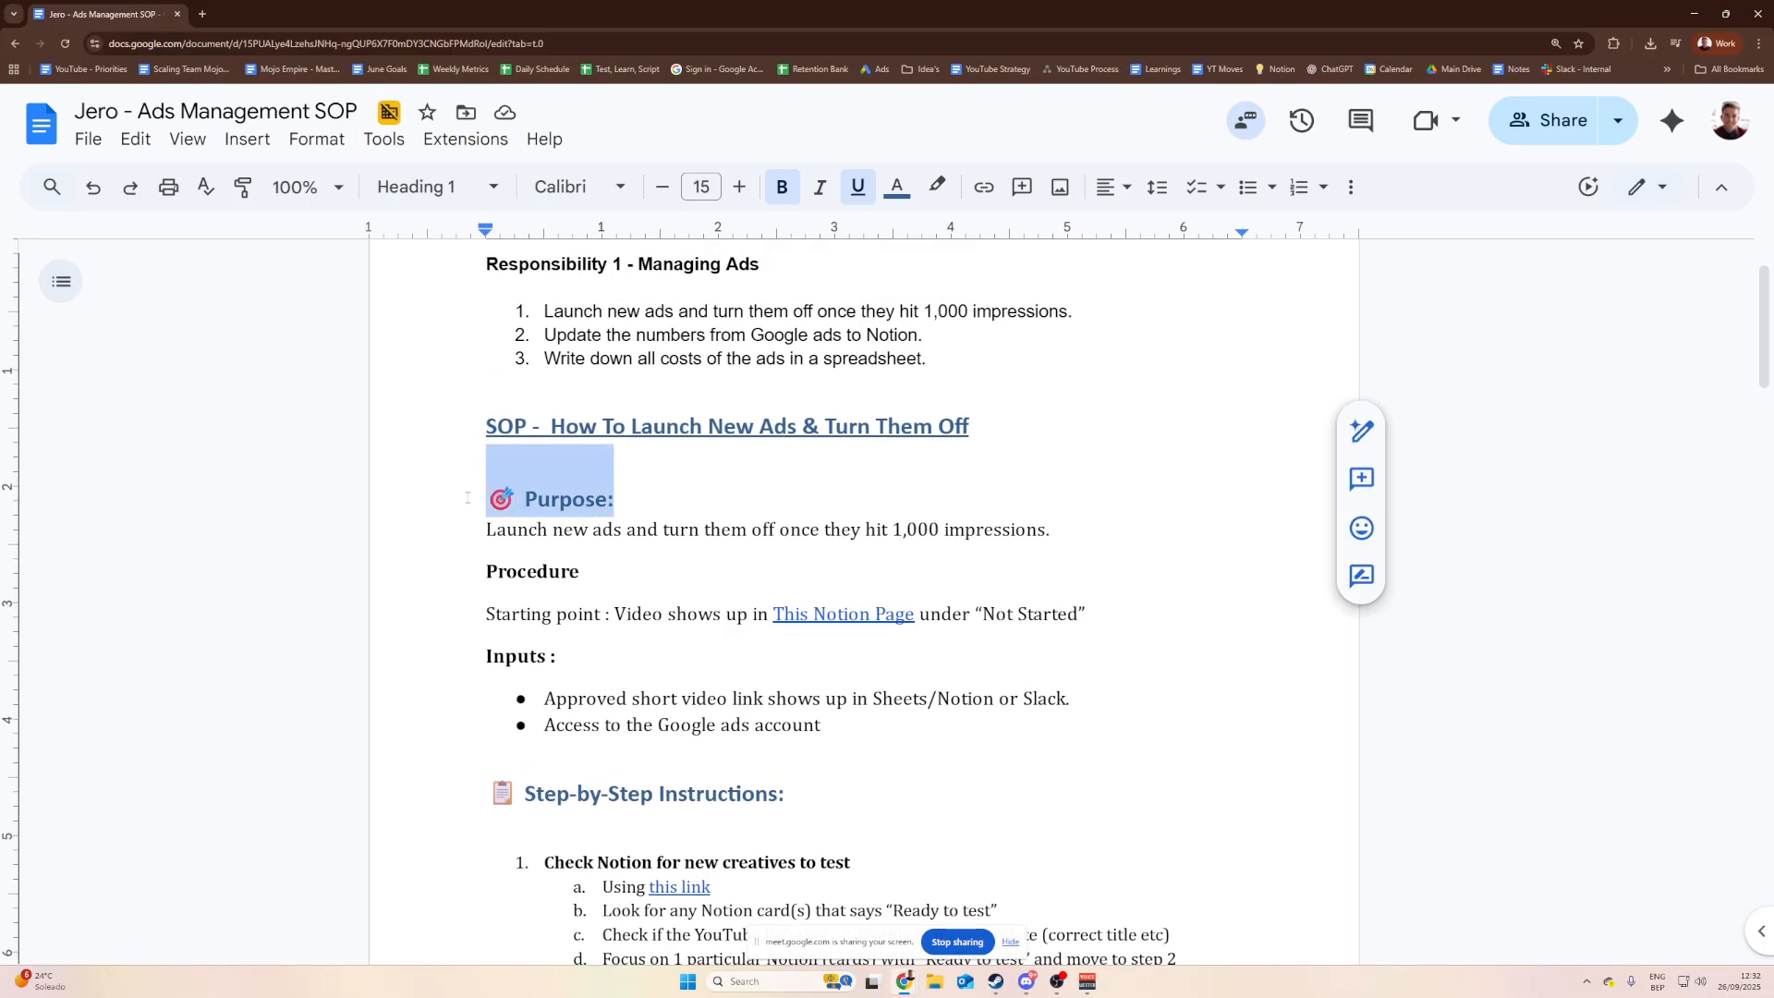
click(488, 501)
click(487, 502)
Step: Insert 'measurable' after '1,000' so the Purpose line reads 1,000 measurable impressions
drag(624, 500, 692, 540)
click(692, 539)
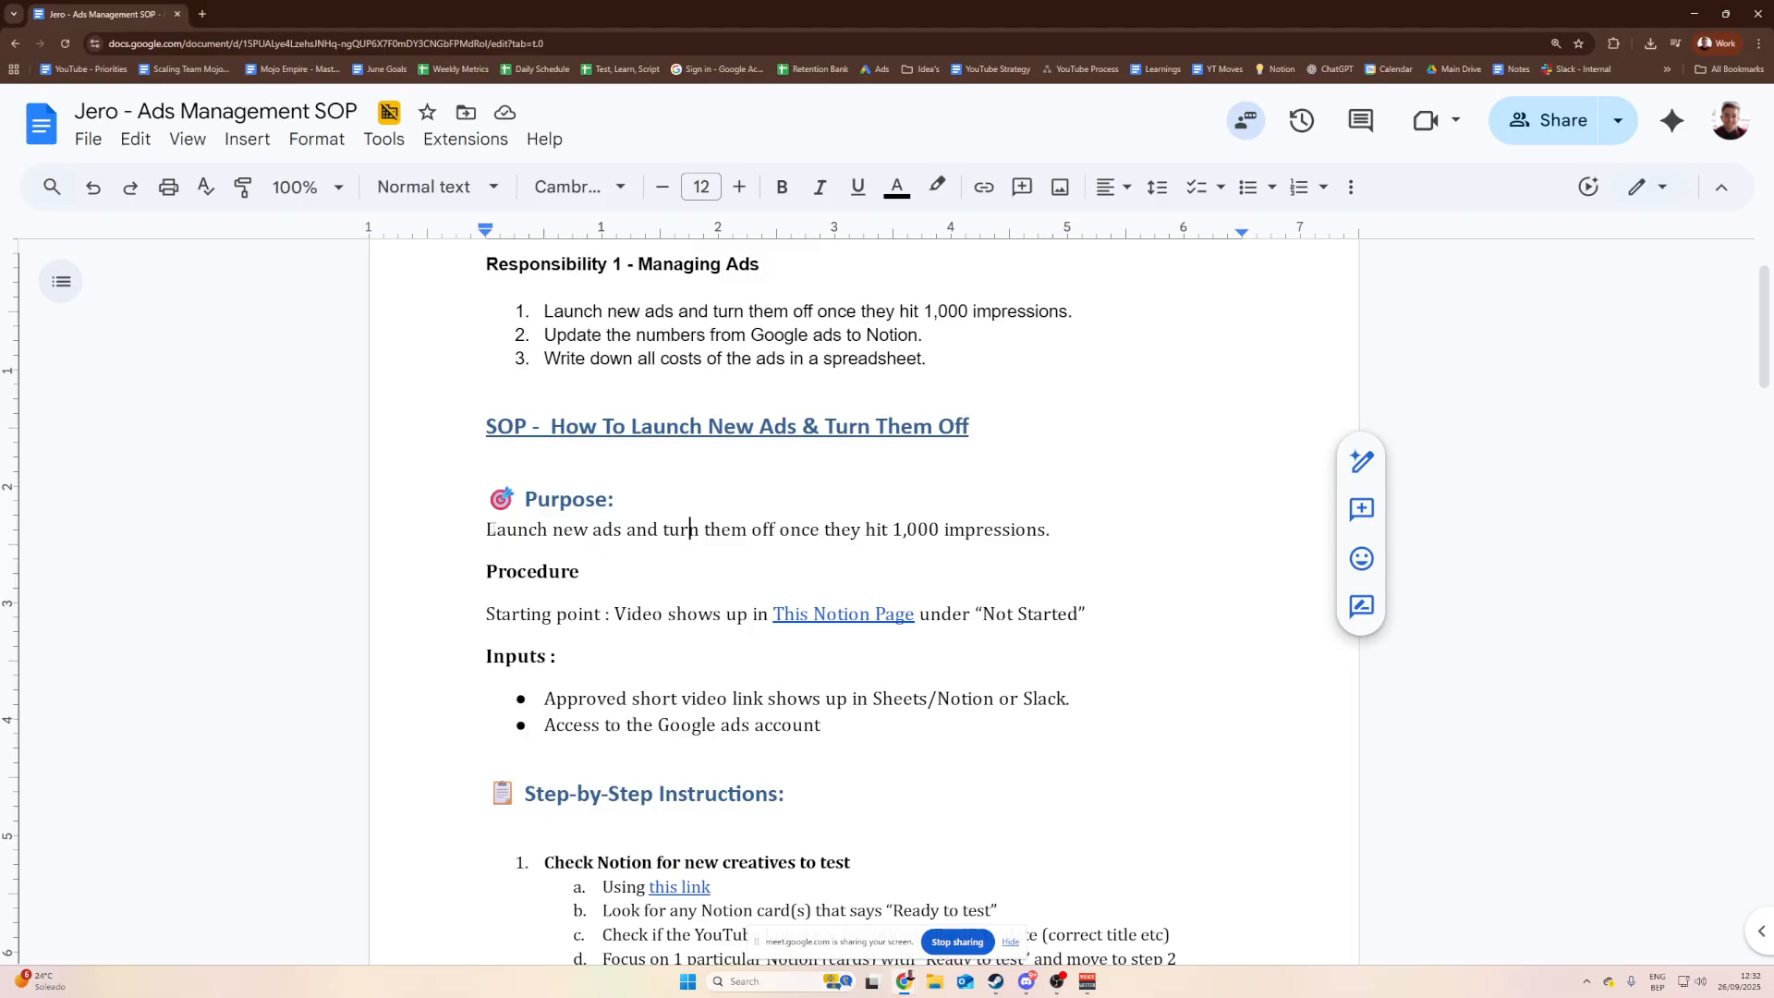
drag(488, 538, 615, 538)
click(615, 538)
drag(1039, 538, 926, 538)
click(907, 538)
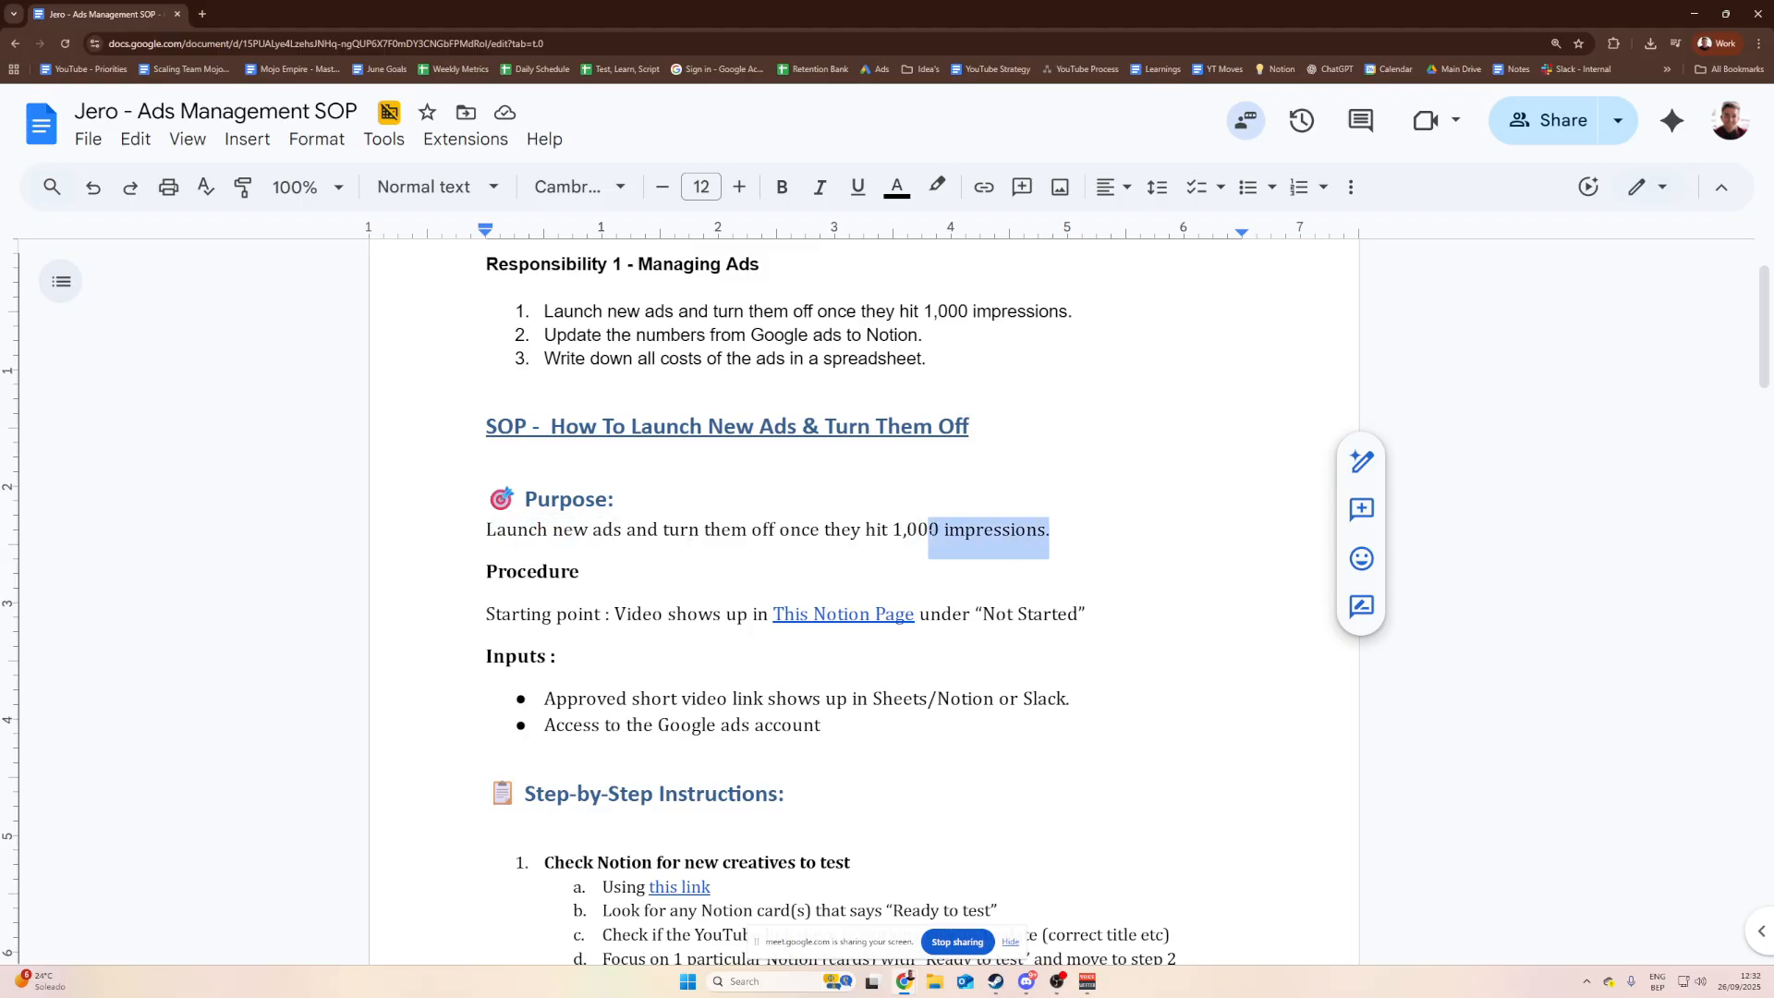
click(919, 537)
drag(1049, 537, 918, 538)
click(918, 537)
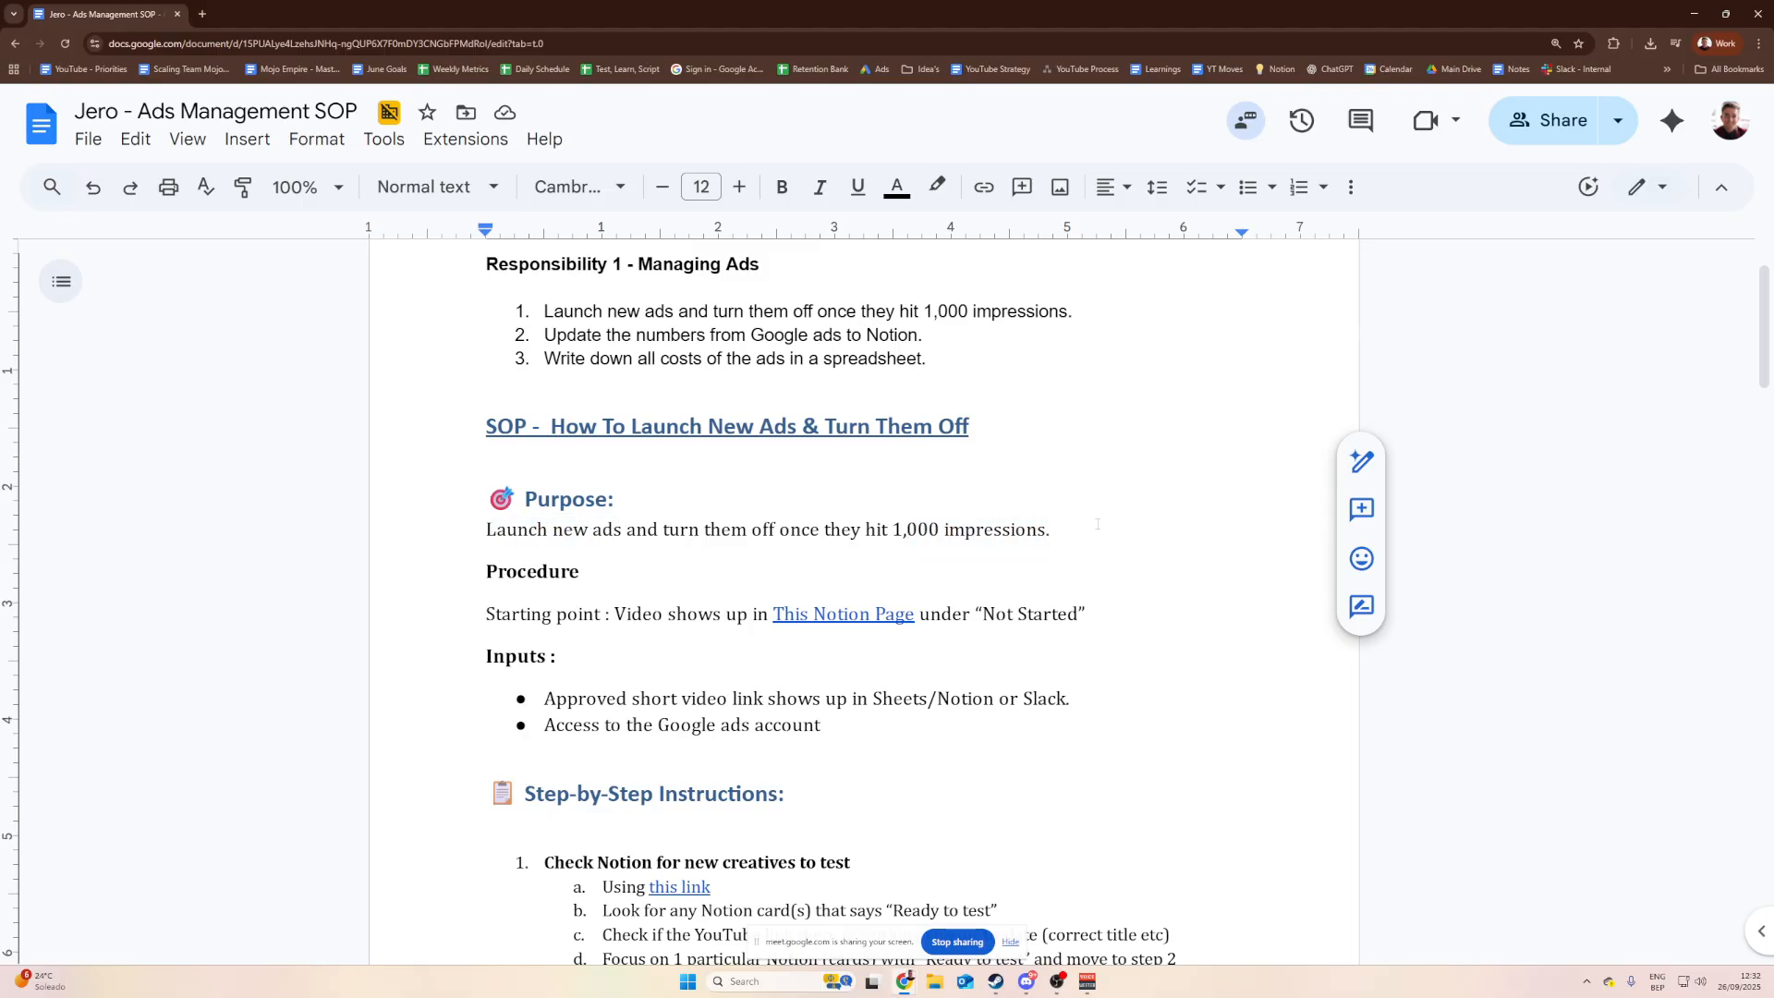
drag(1059, 528, 940, 530)
click(964, 531)
click(940, 529)
text(measurable)
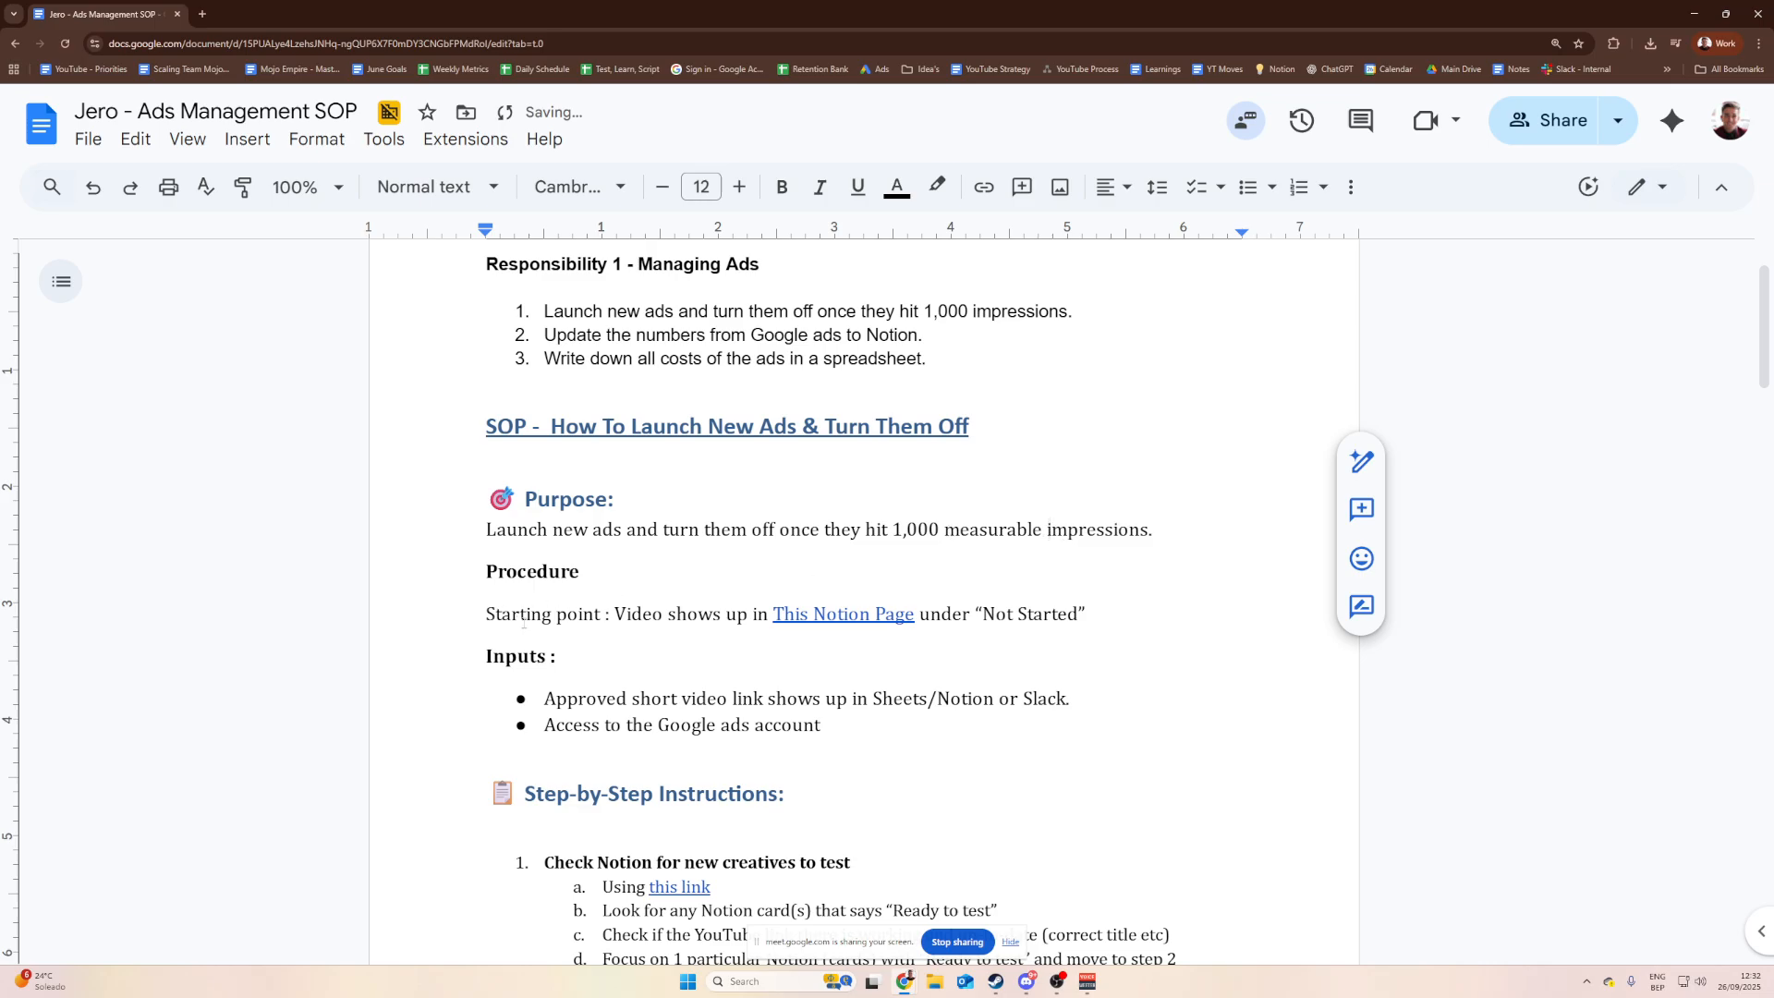
Step: Review the Procedure section and open the 'This Notion Page' link in a new tab
drag(593, 596, 430, 411)
click(429, 411)
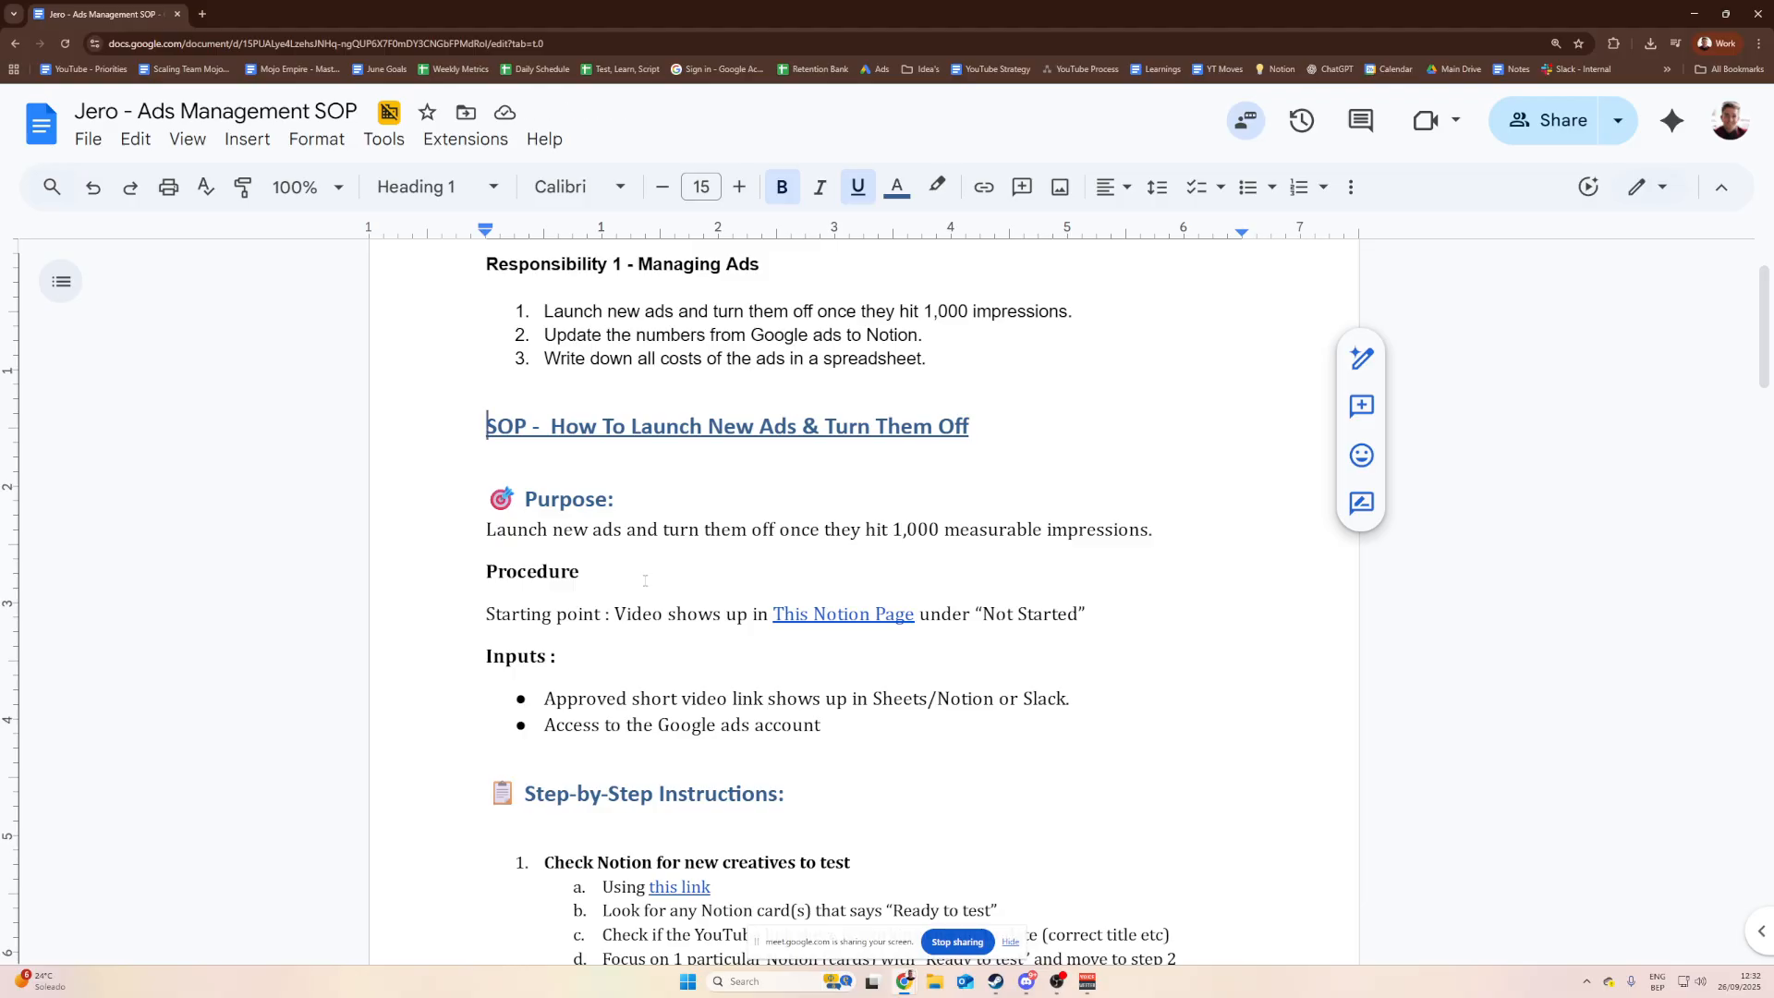
drag(644, 579, 352, 420)
click(706, 531)
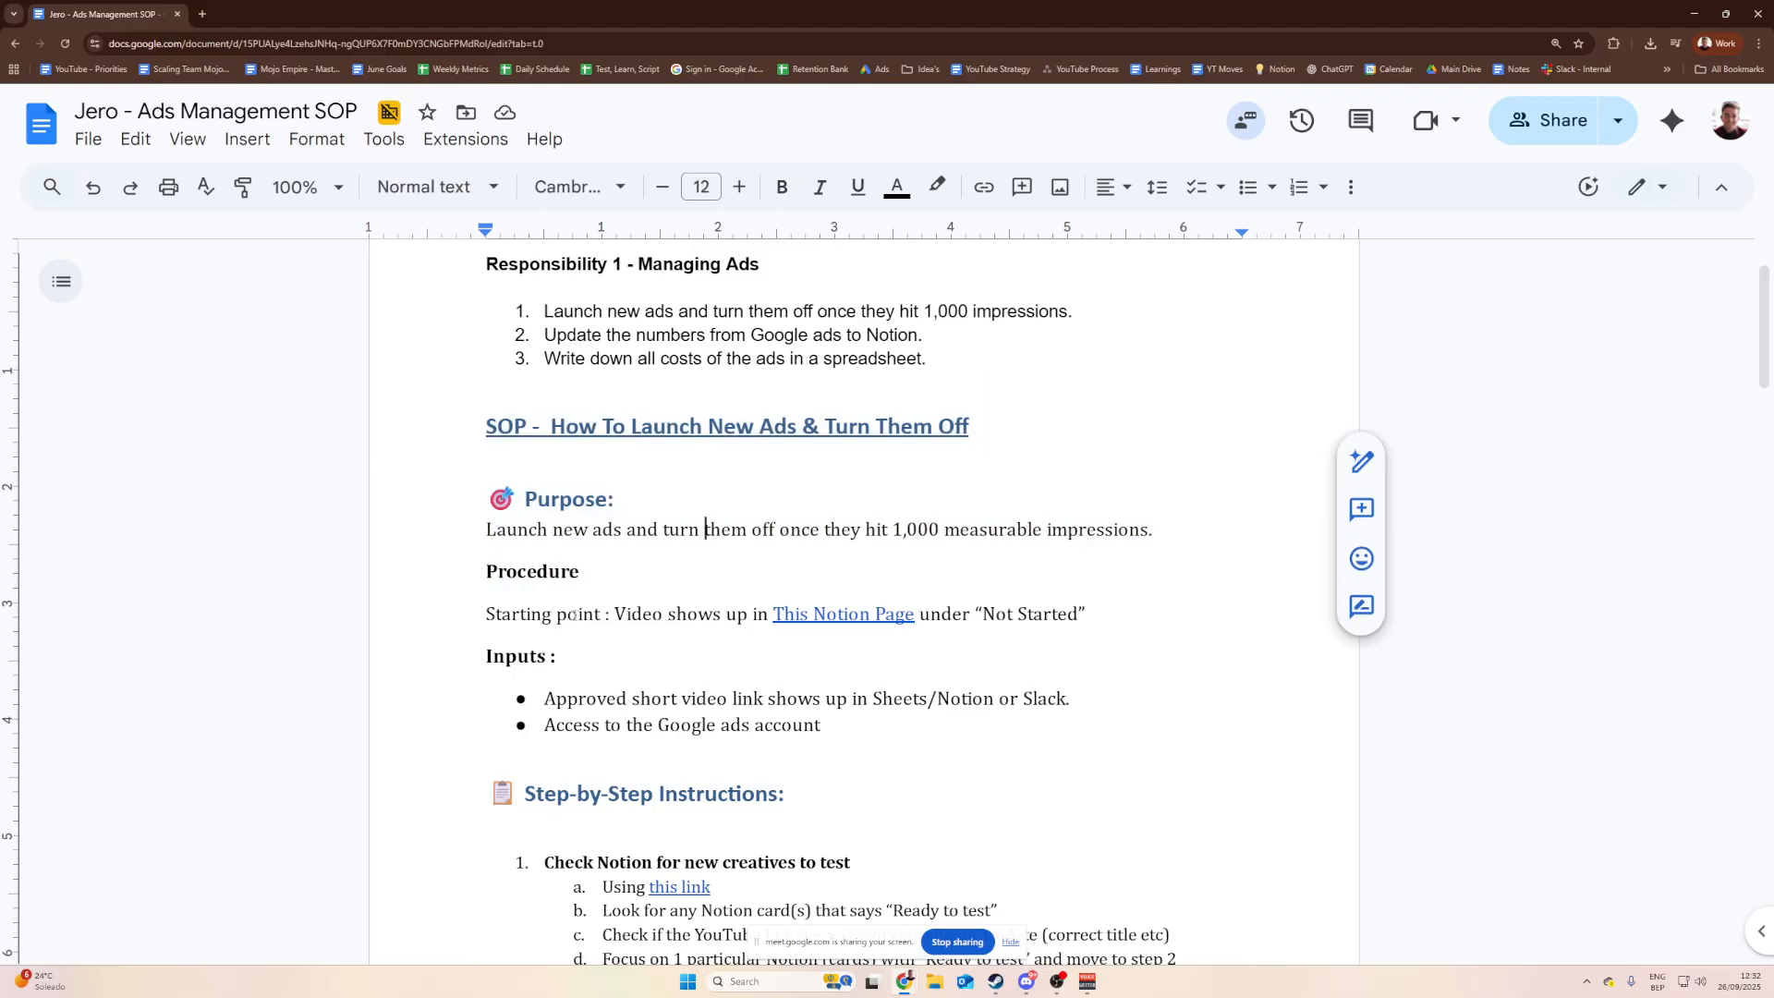
click(843, 615)
click(924, 656)
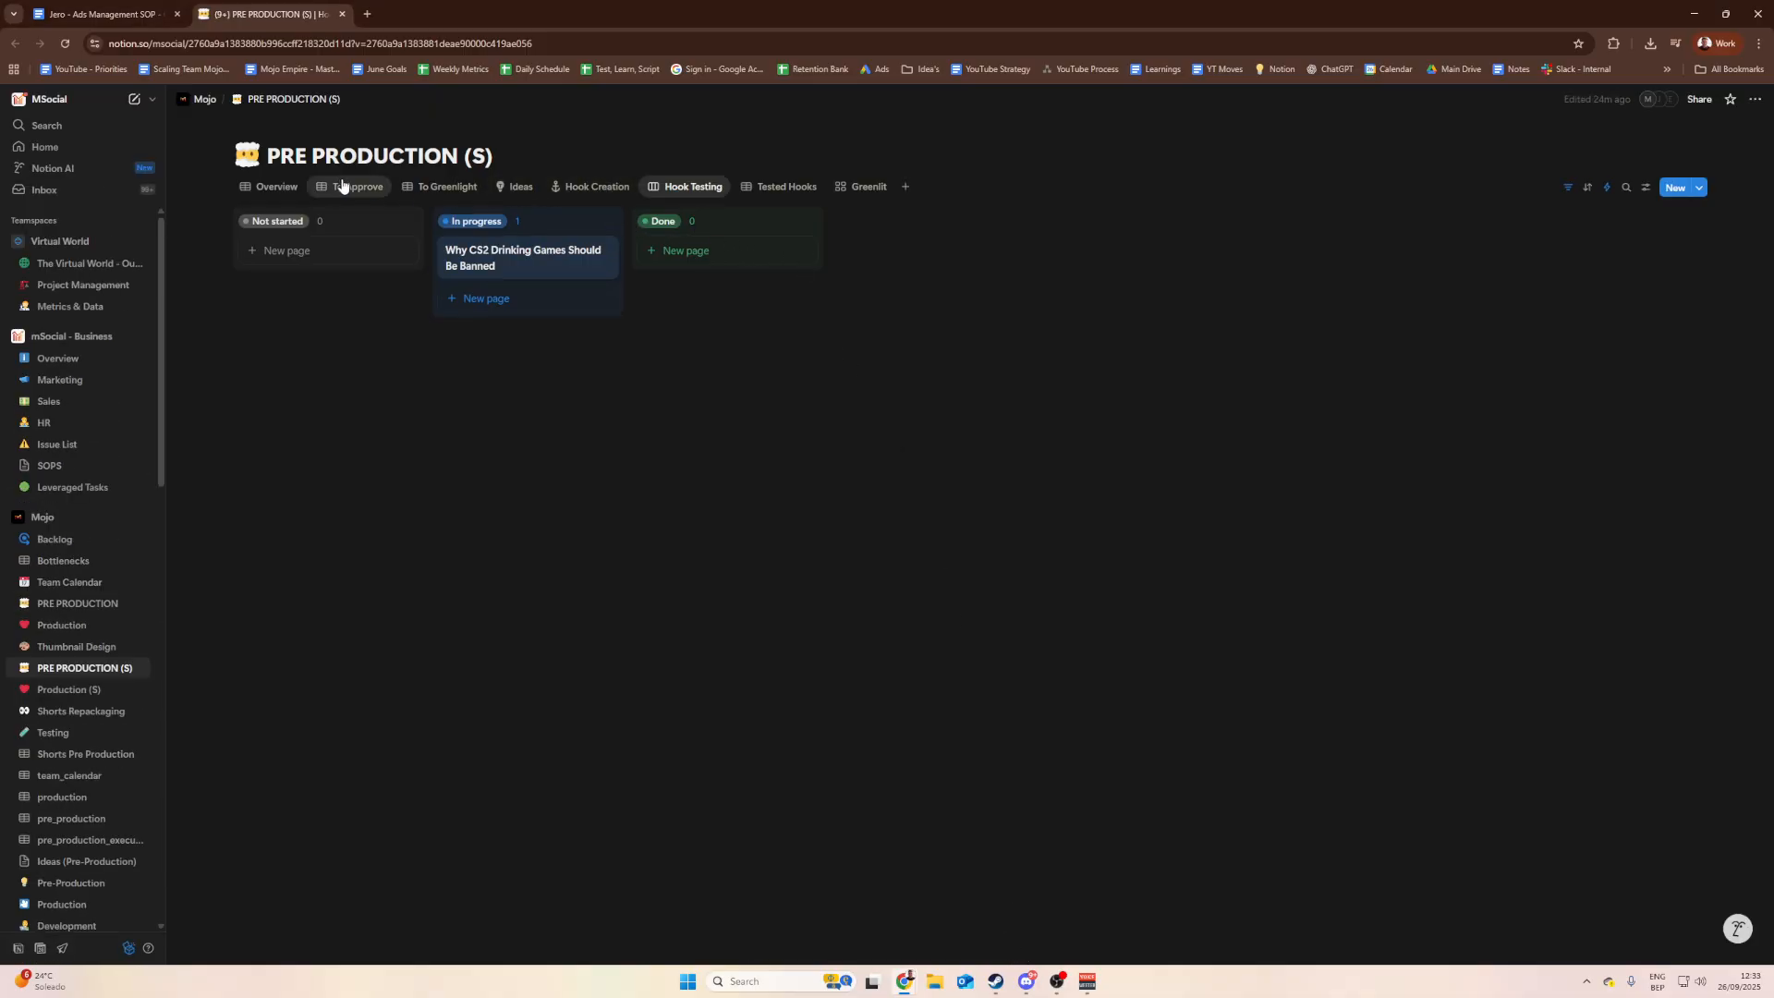
triple_click(494, 165)
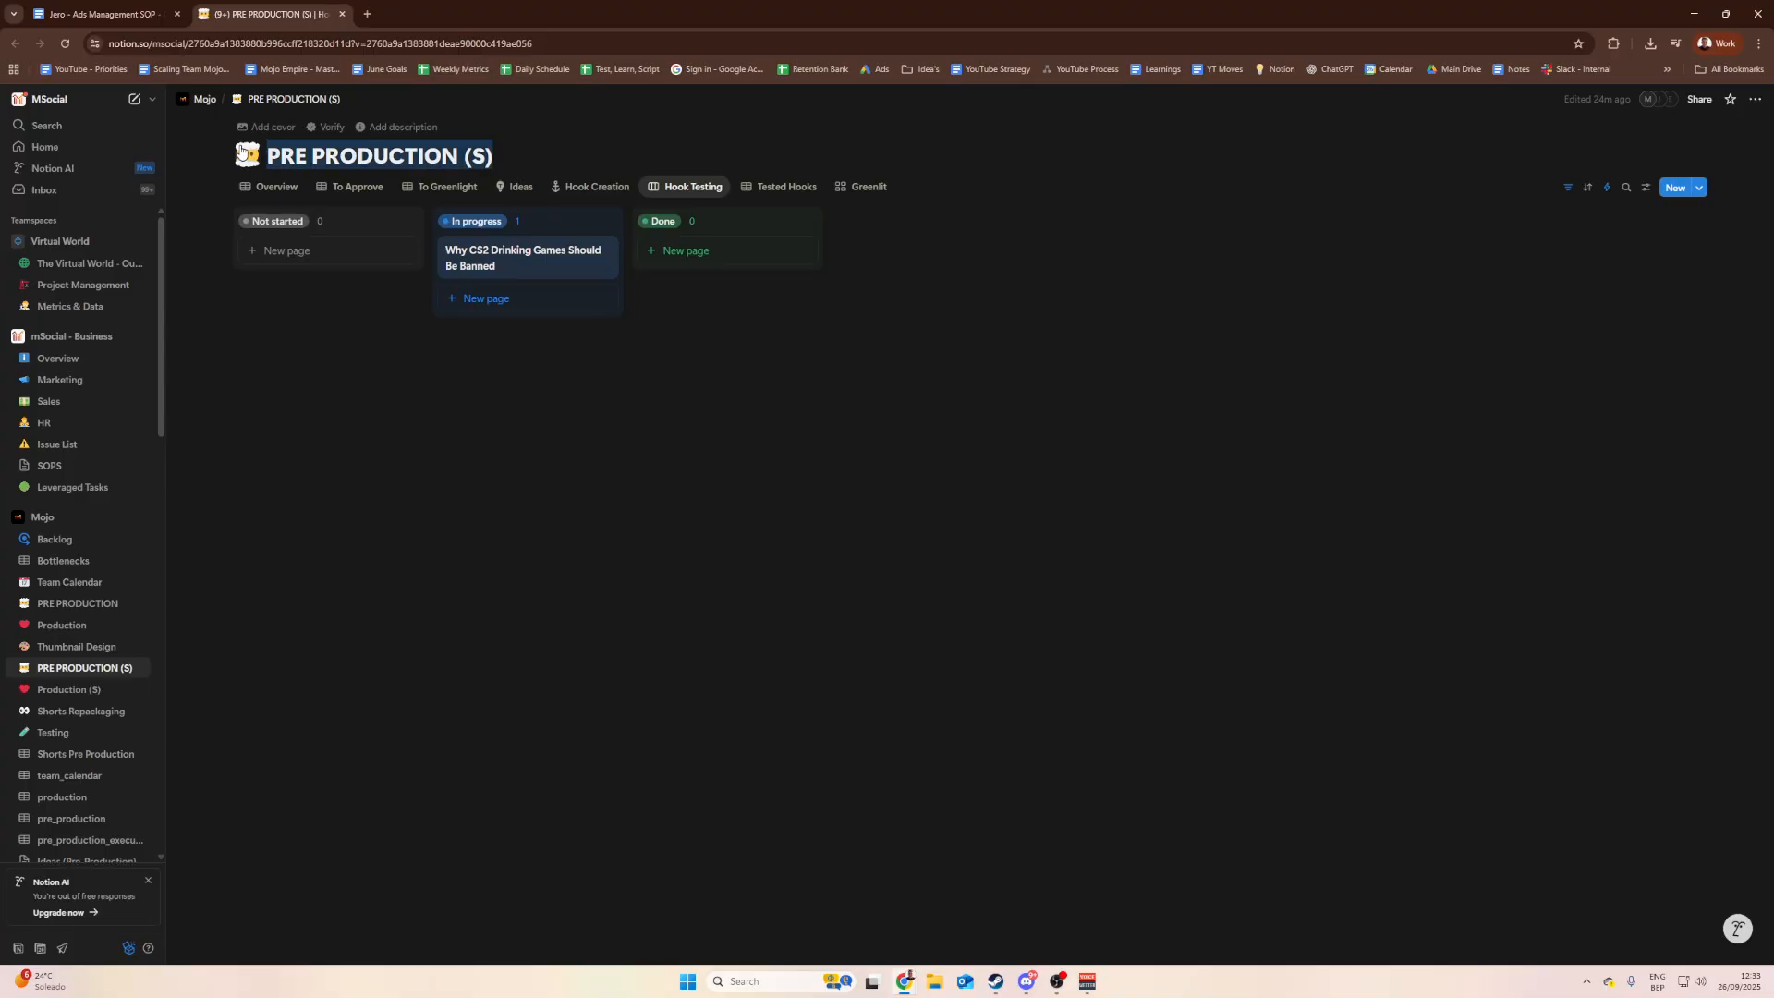
click(505, 152)
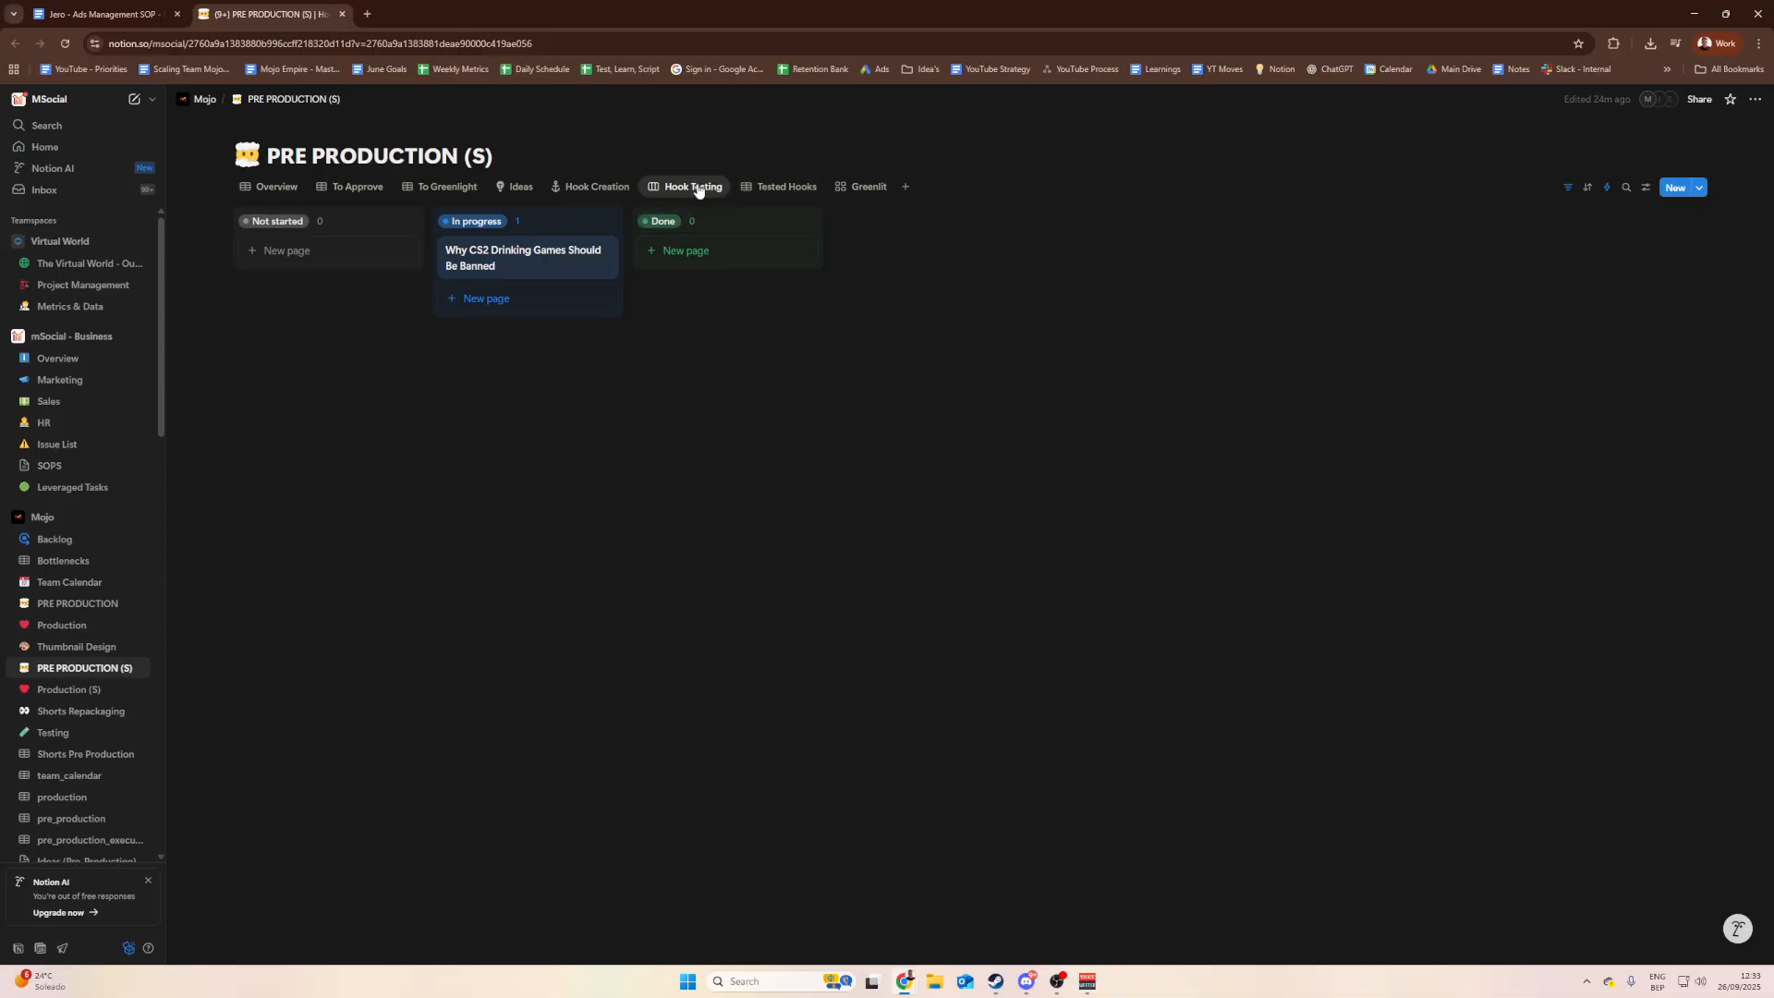
Step: In Hook Creation, set the CS2 cheater hook to Approved by CD, tick YT LINK?, and check Hook Testing
click(617, 189)
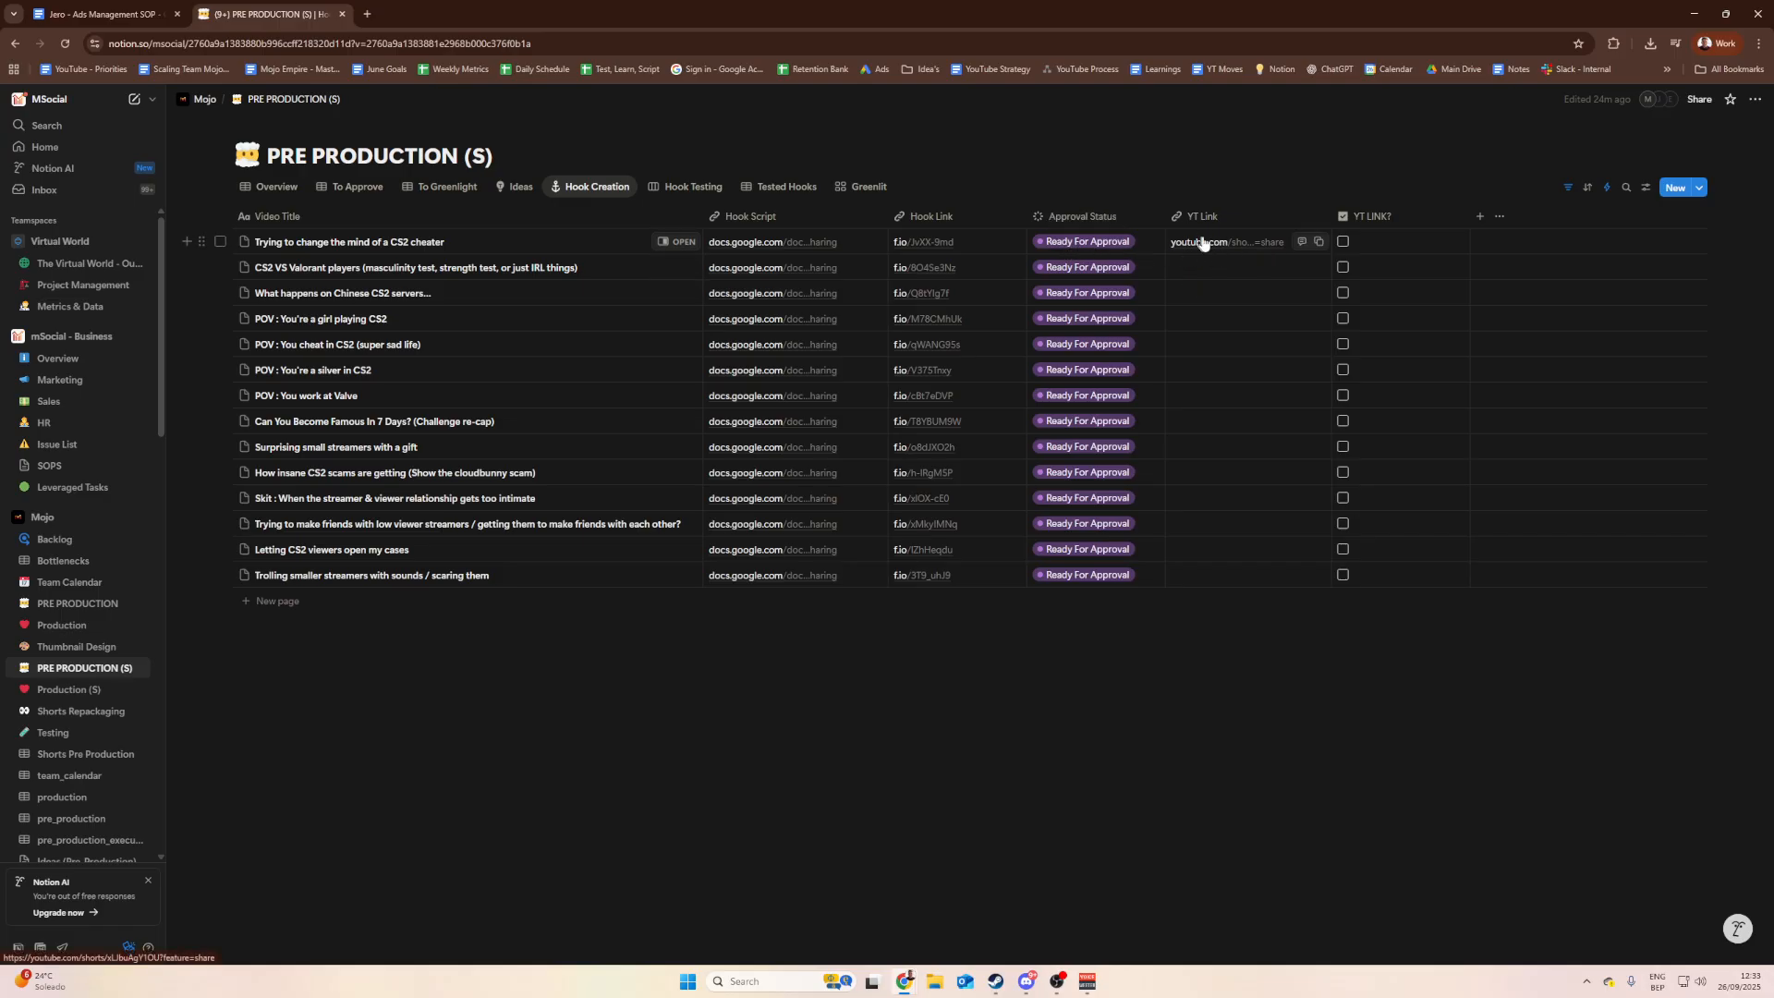
click(1083, 245)
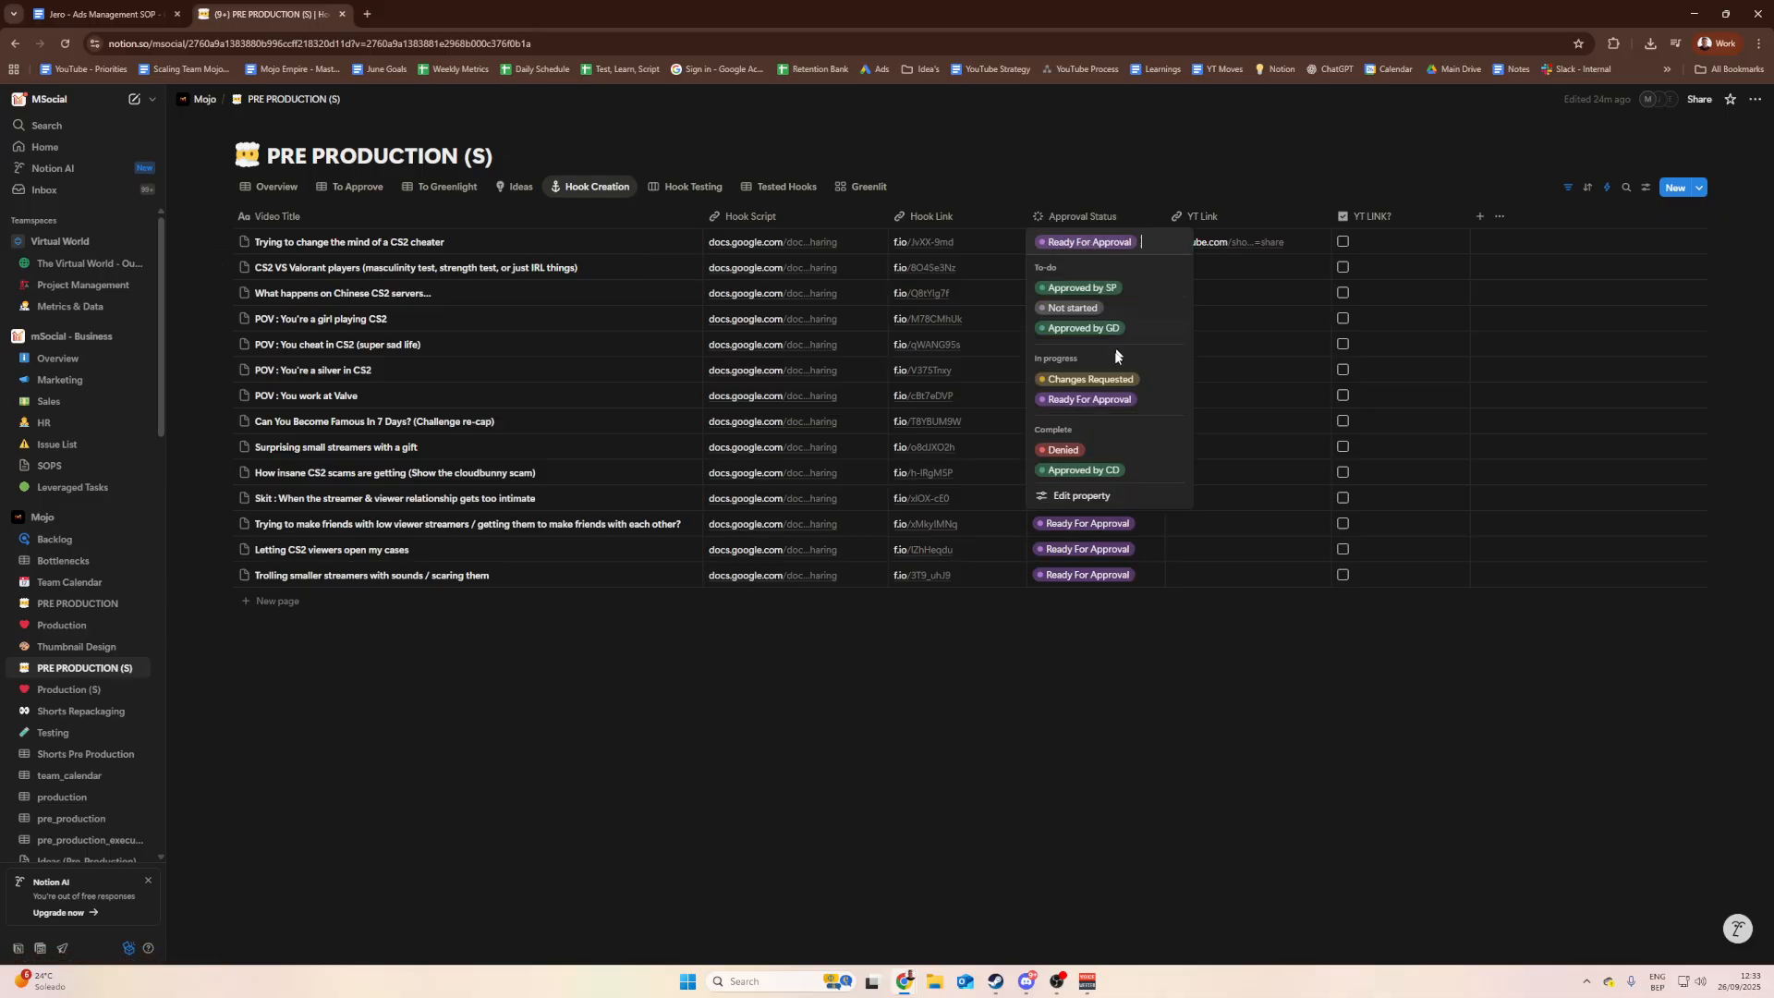
click(1086, 469)
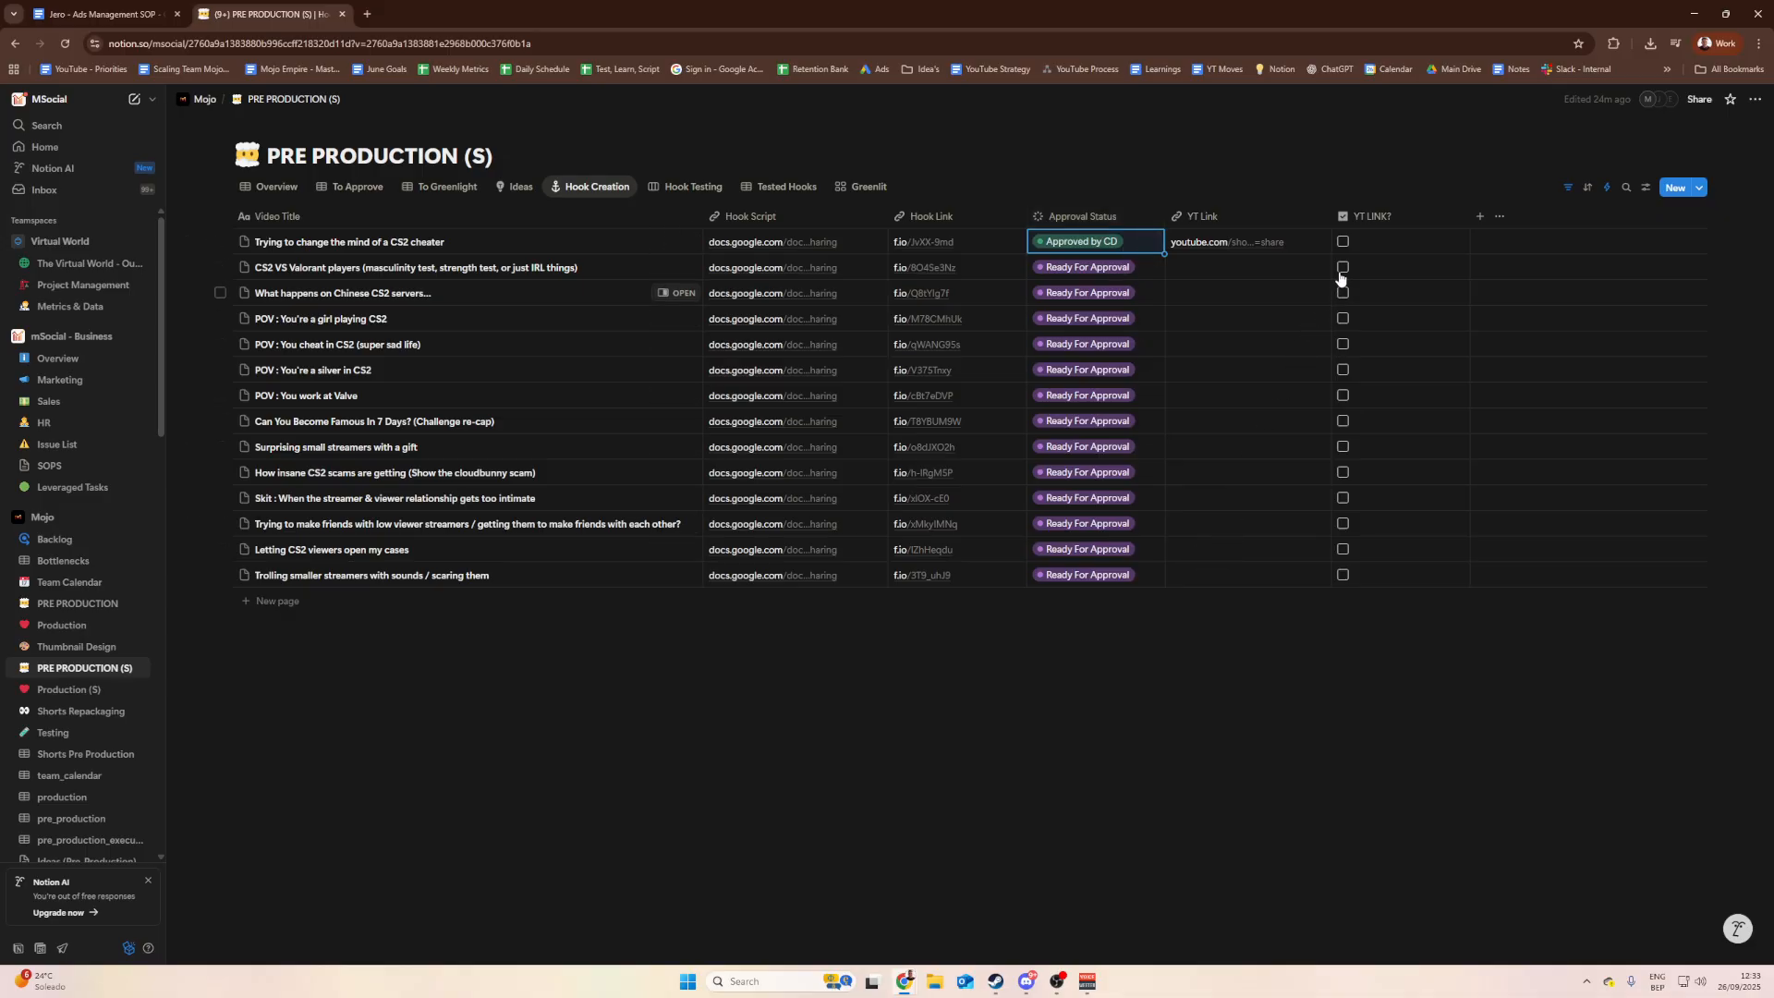
click(1344, 243)
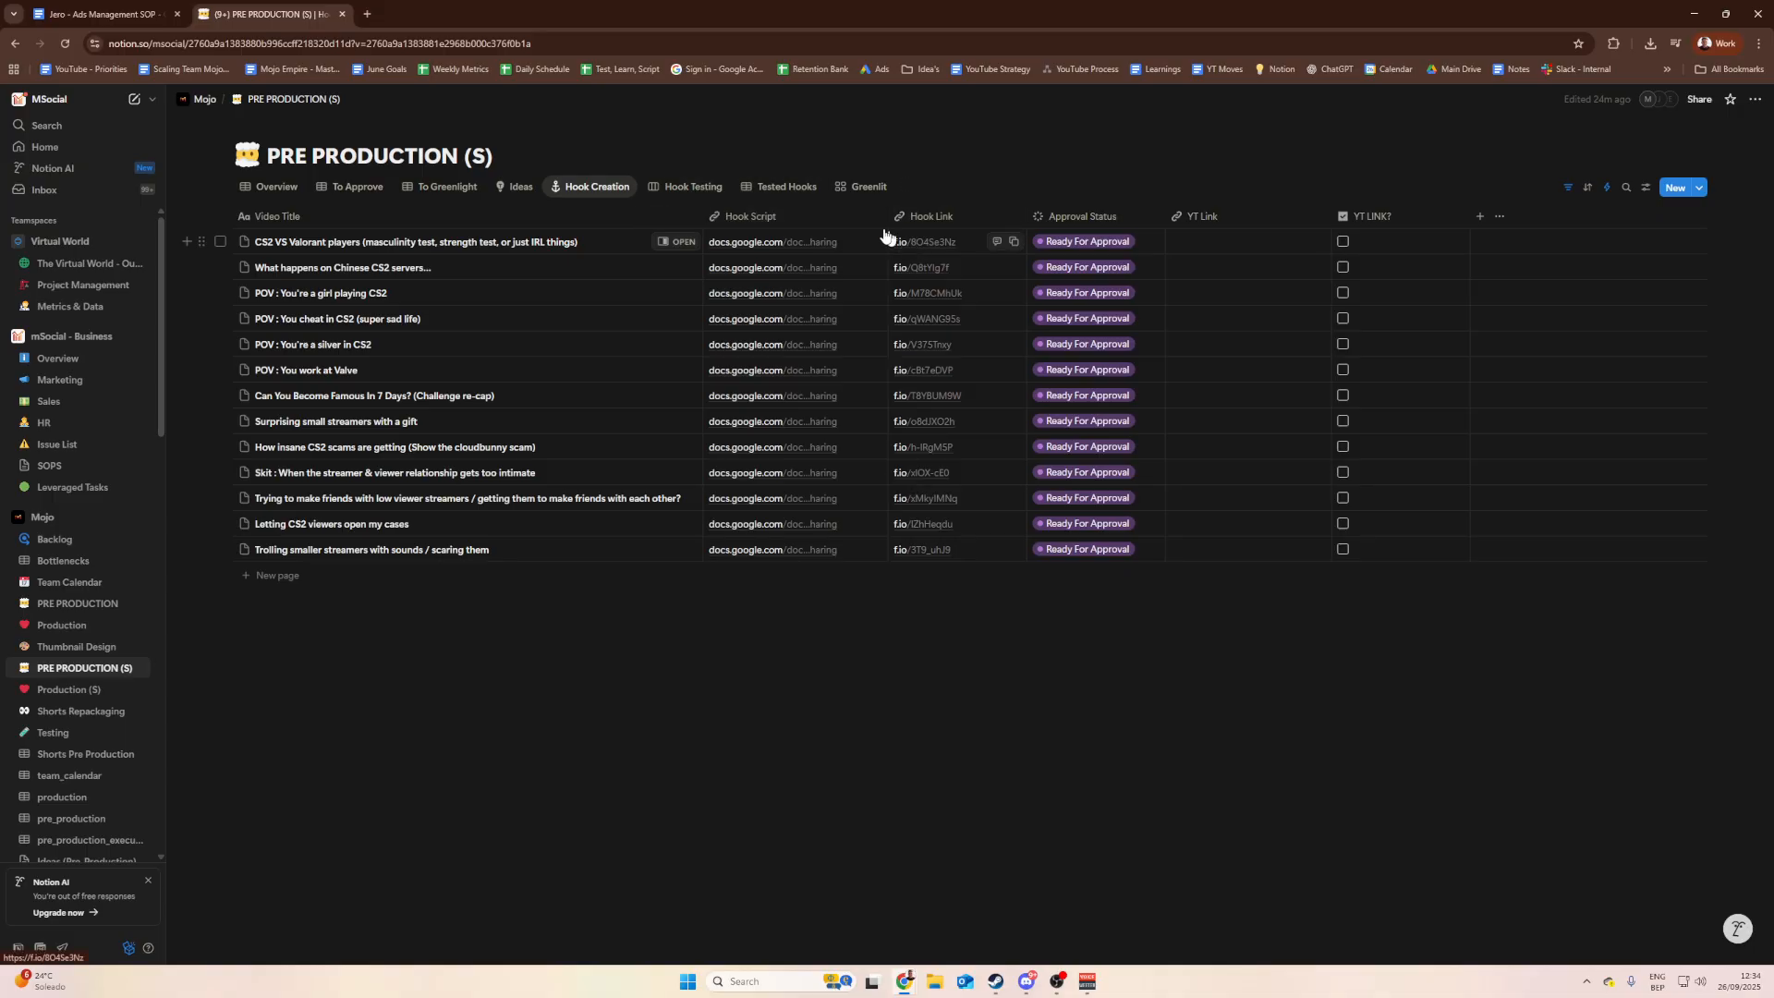
click(684, 186)
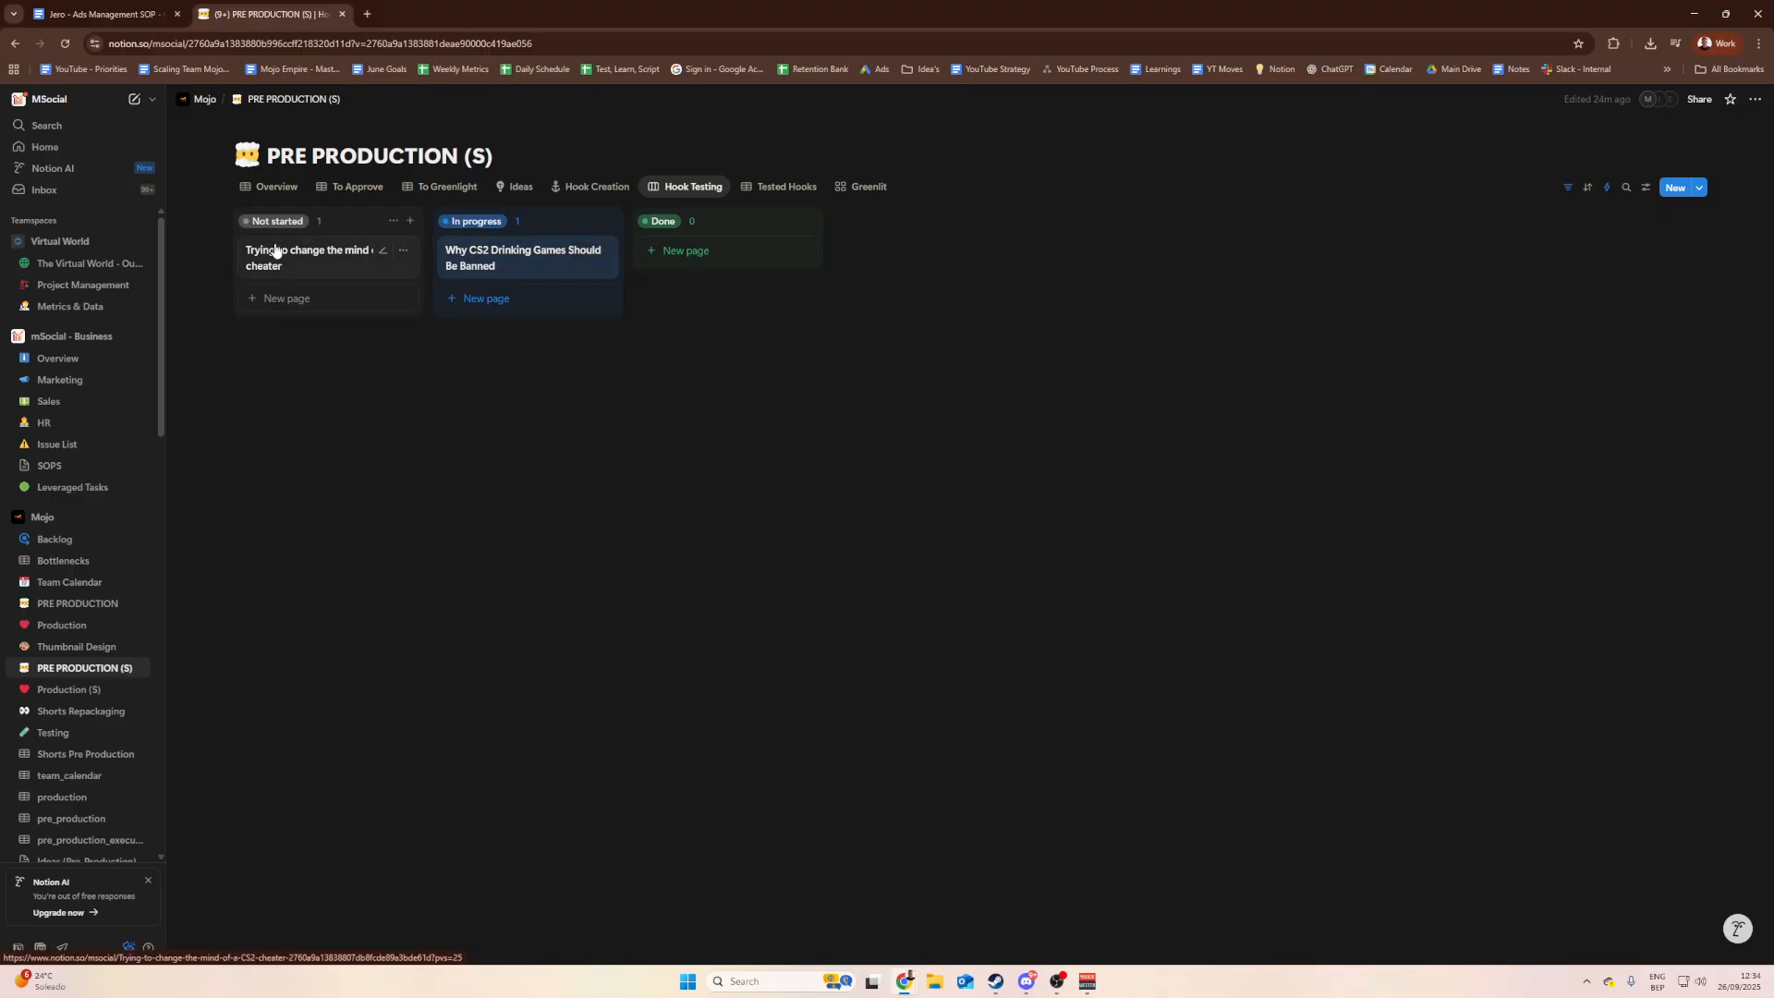
Step: Open the CS2 cheater card and check its YouTube and hook link properties, then close it
drag(283, 252, 340, 265)
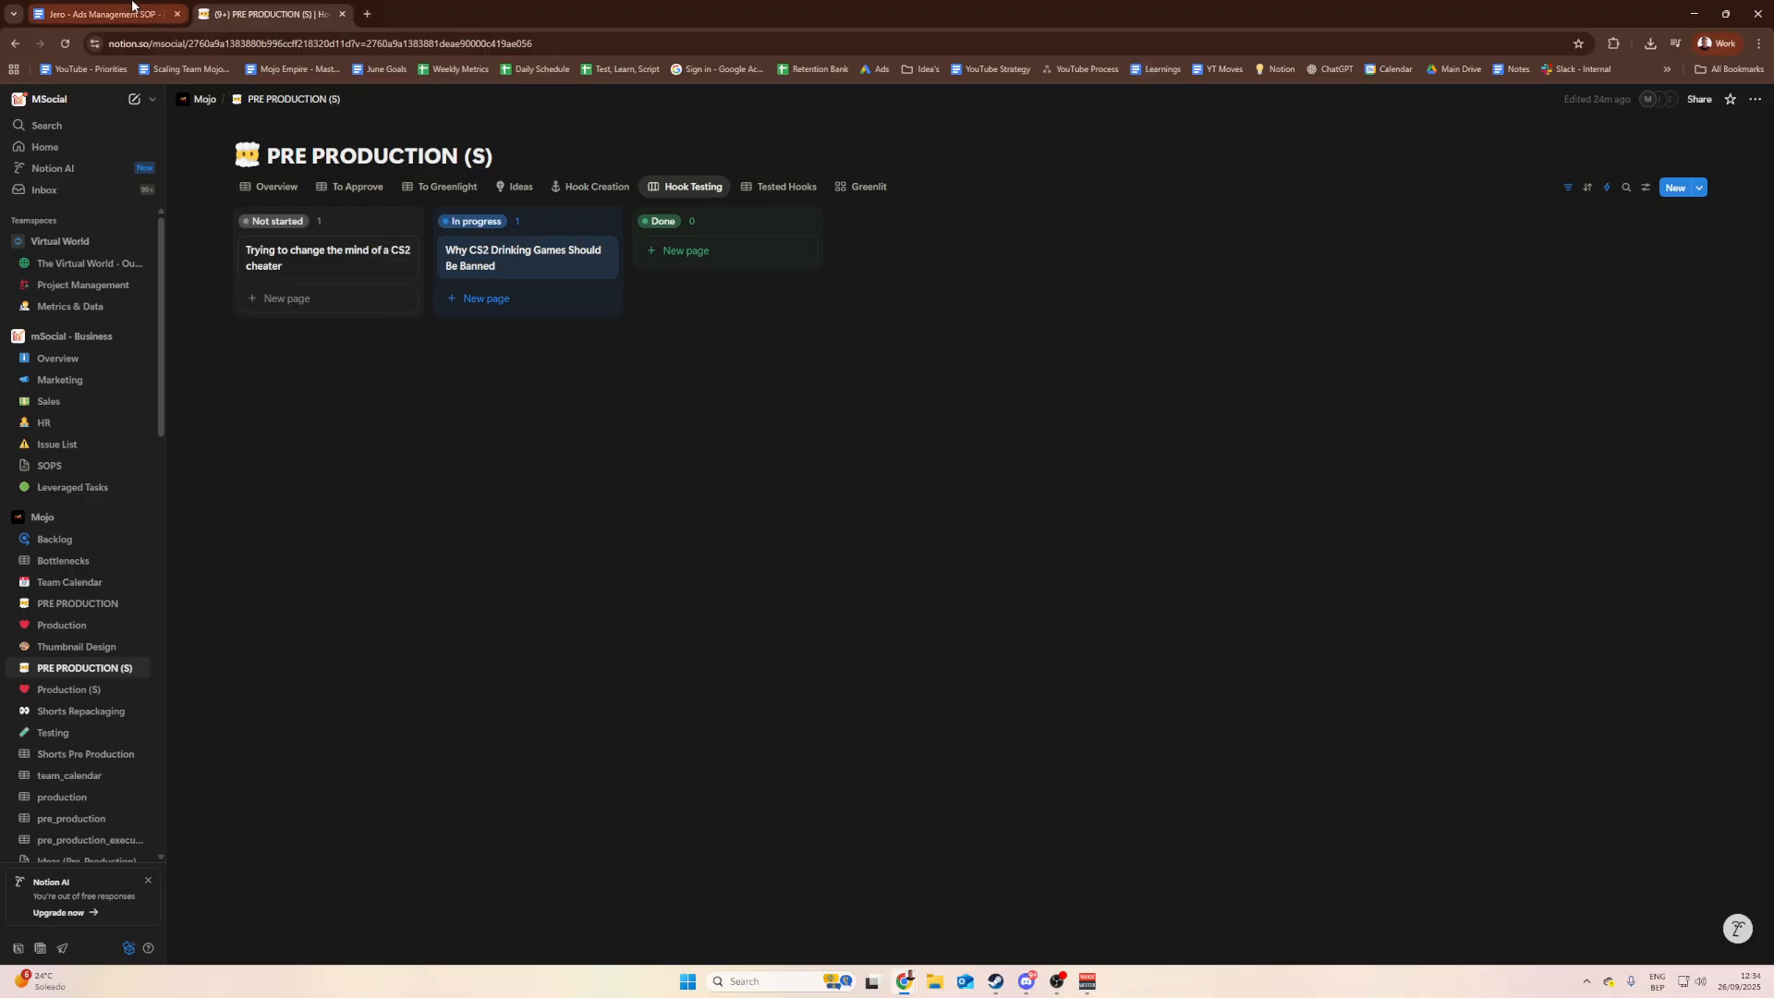
click(298, 264)
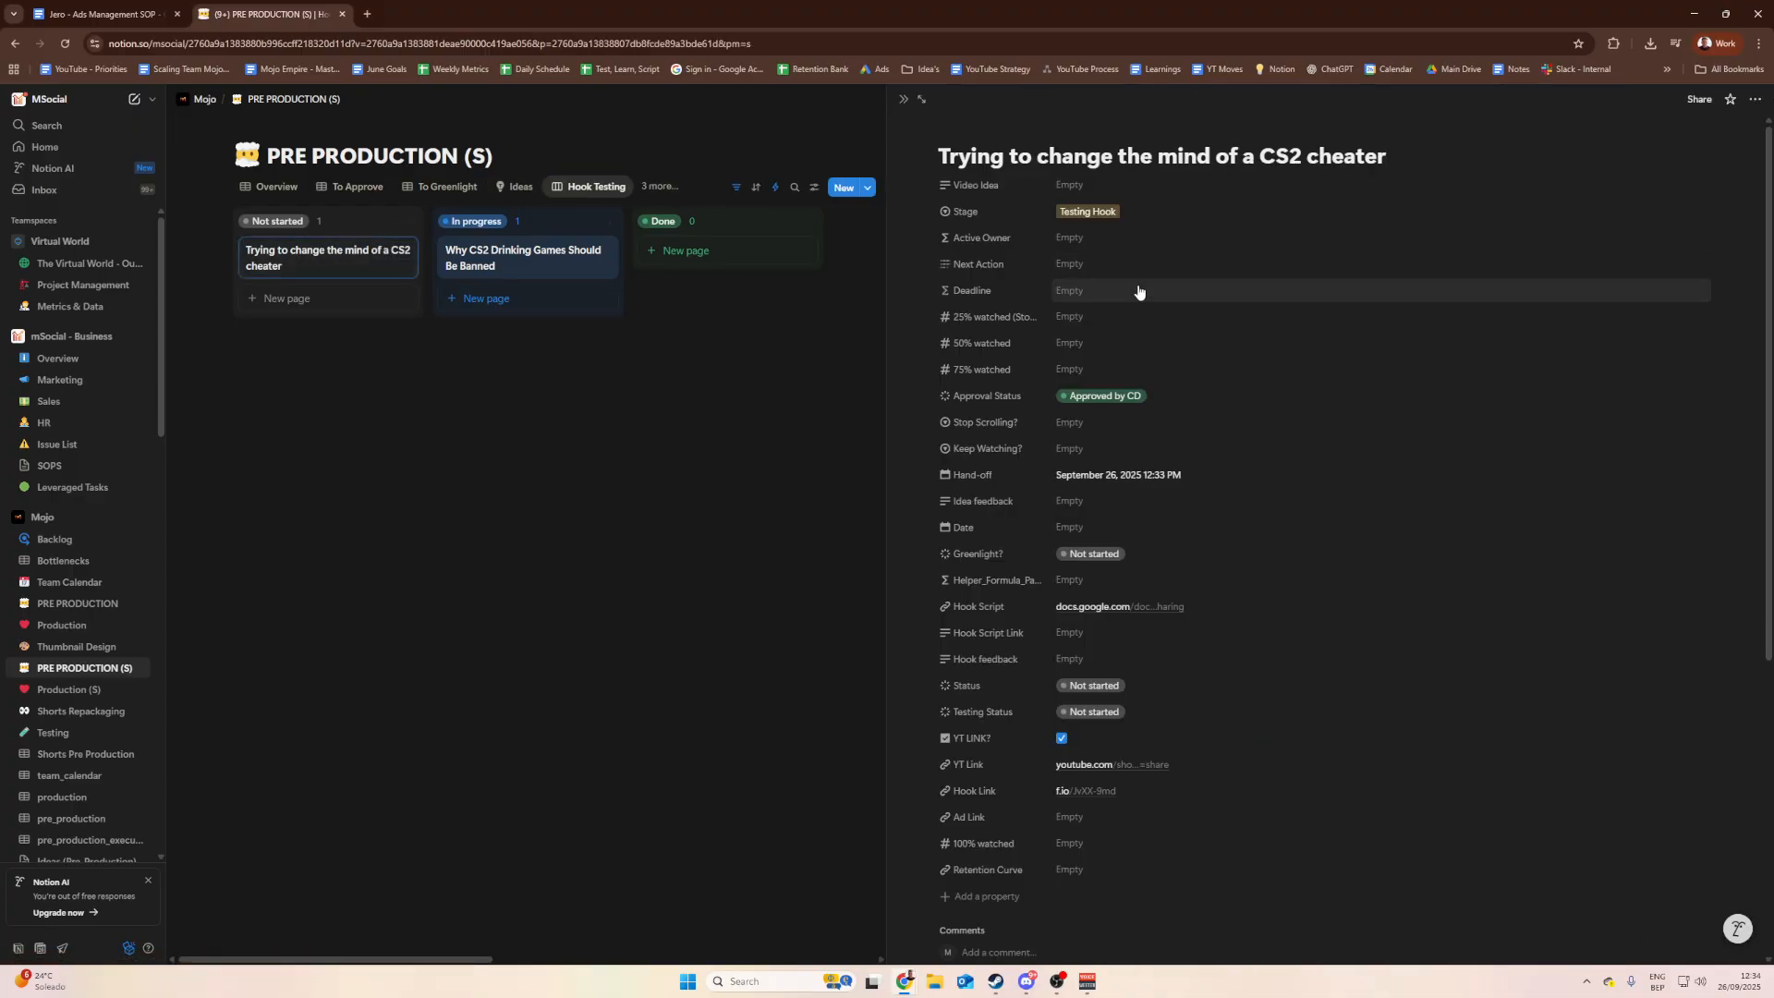
scroll(1141, 289, down, 1)
scroll(1034, 323, up, 1)
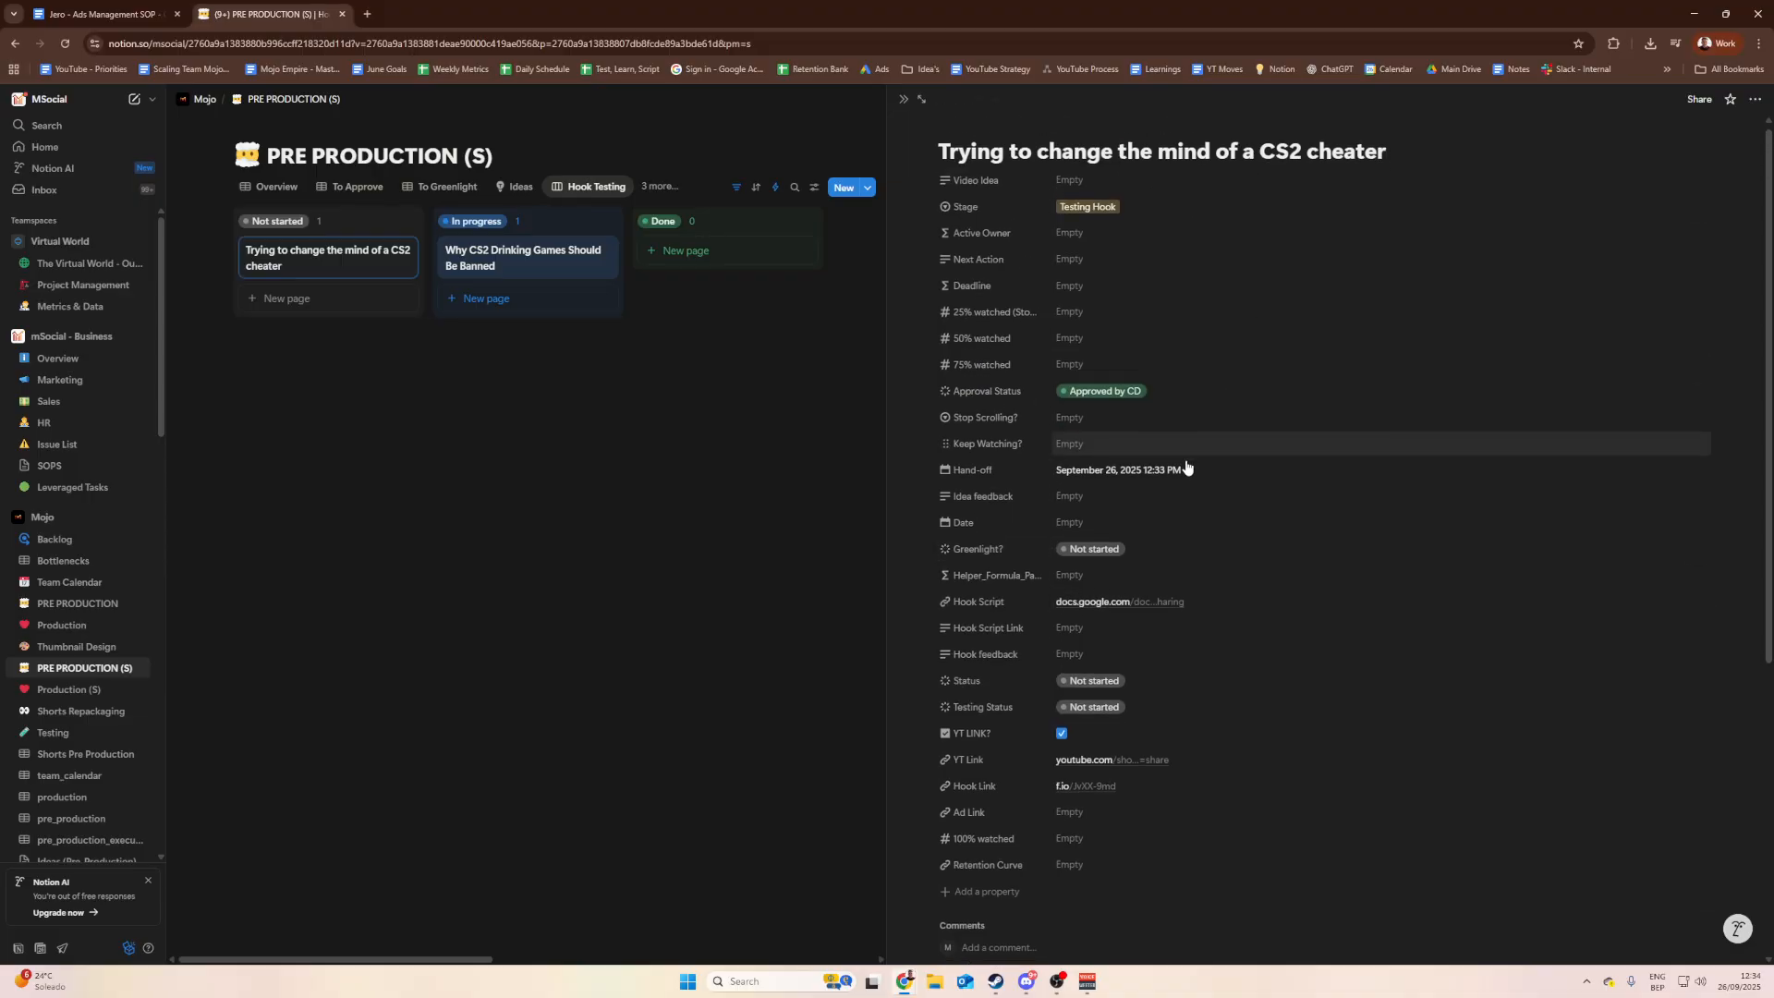
scroll(1128, 490, down, 1)
scroll(1038, 293, up, 1)
scroll(1060, 592, down, 1)
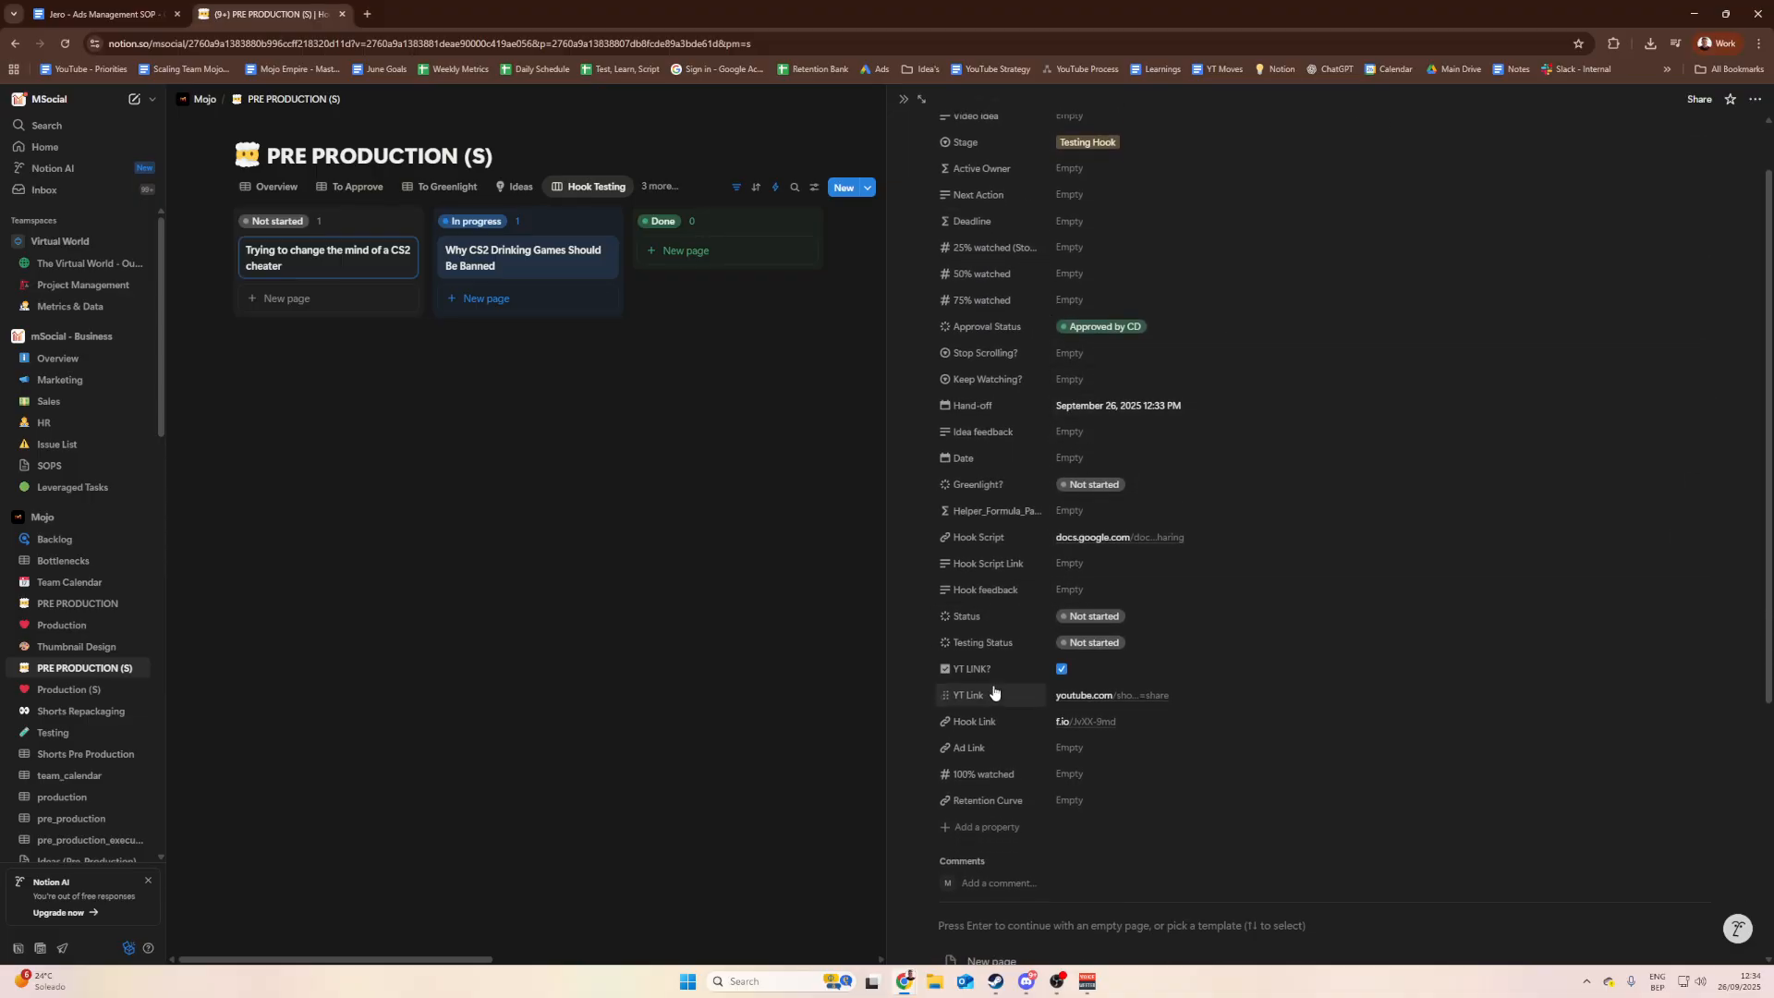
scroll(1042, 702, down, 1)
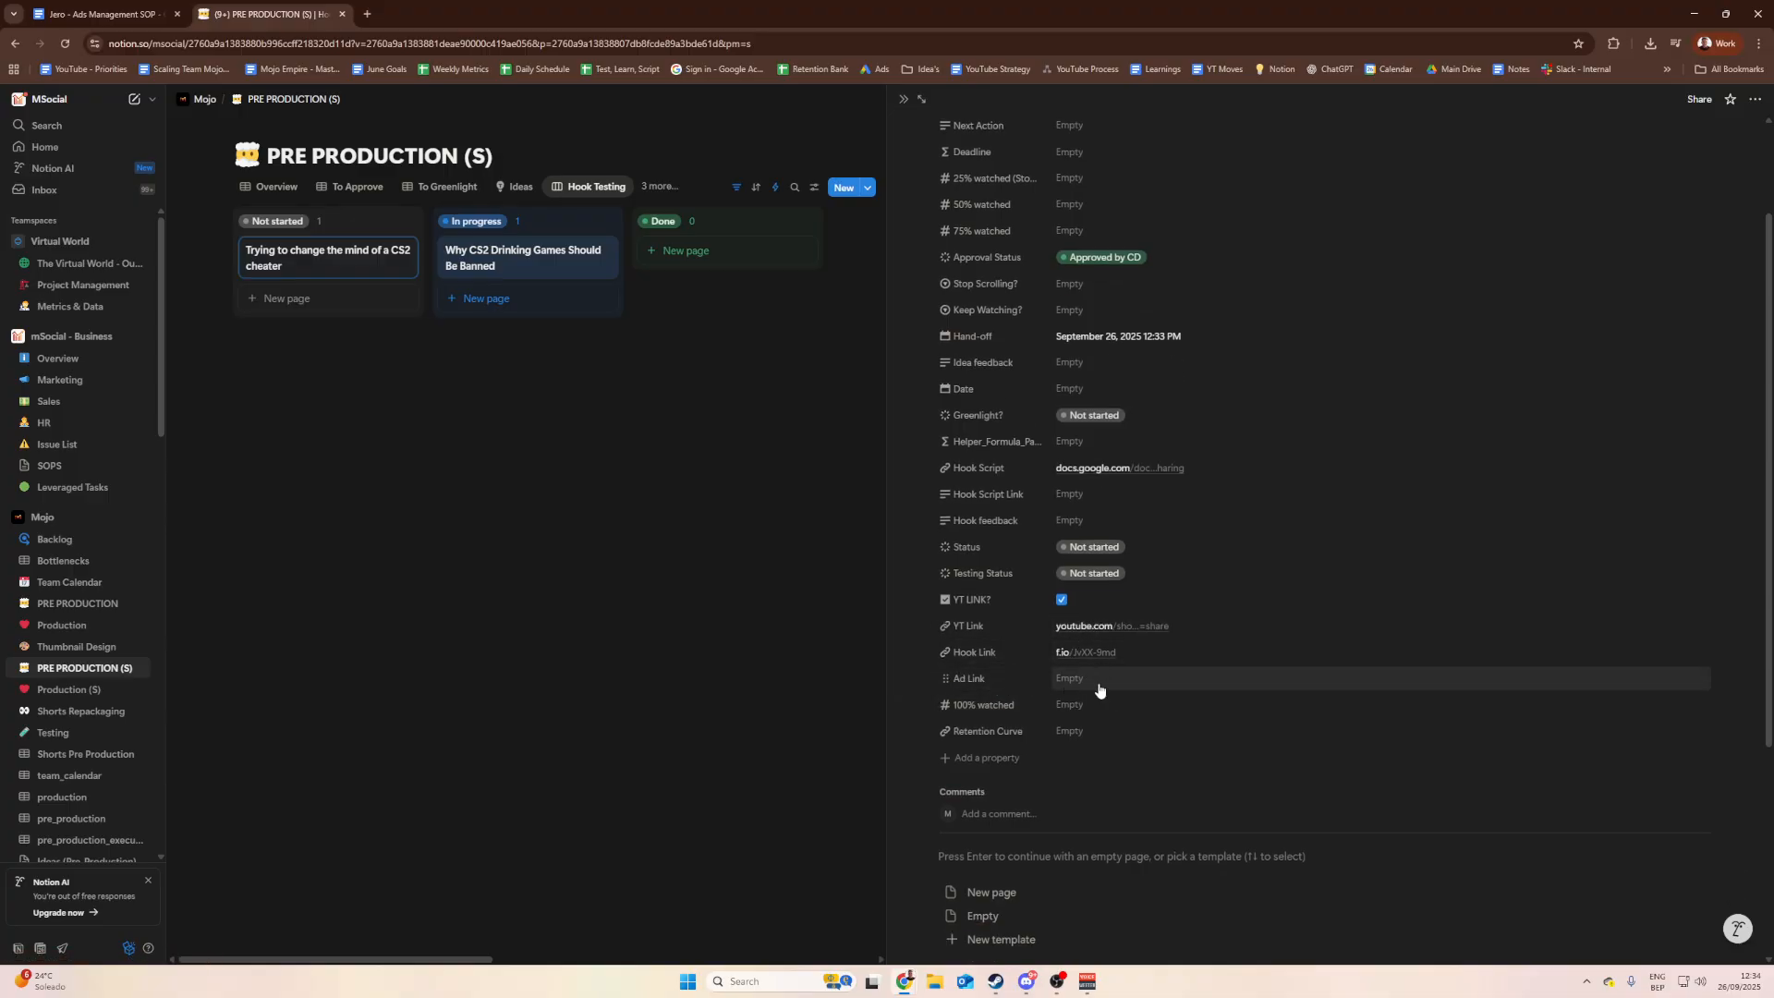
scroll(1060, 628, up, 2)
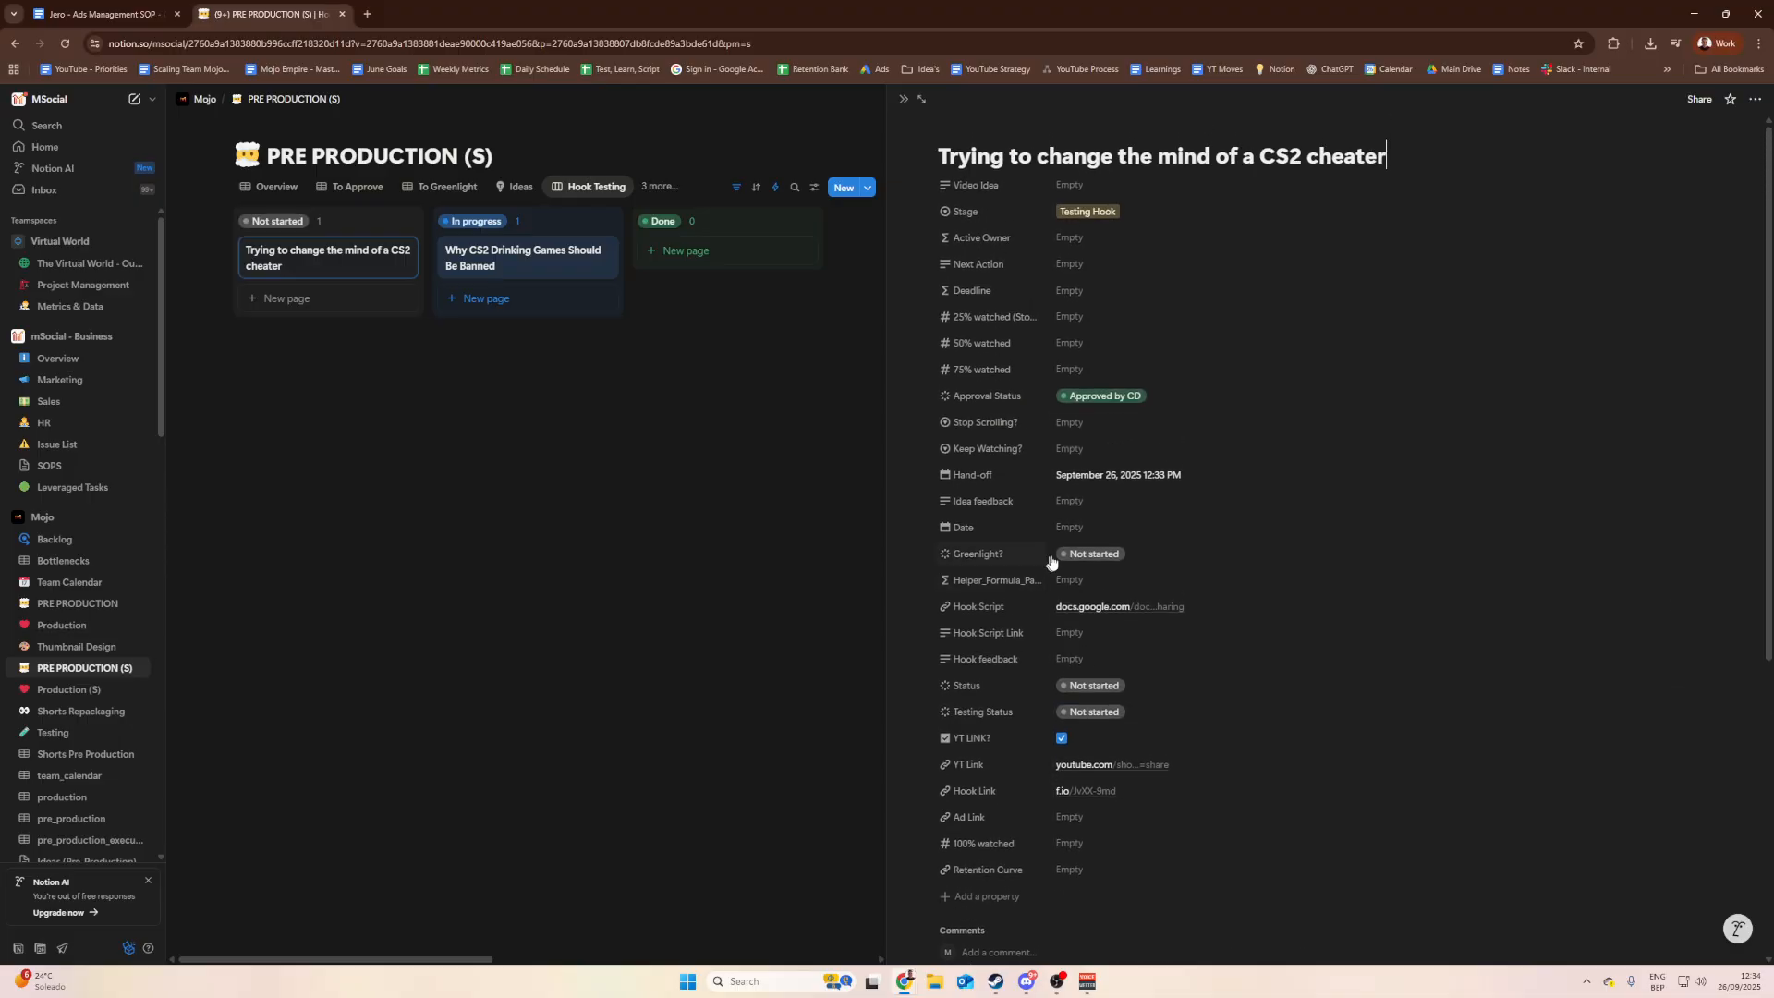
click(750, 437)
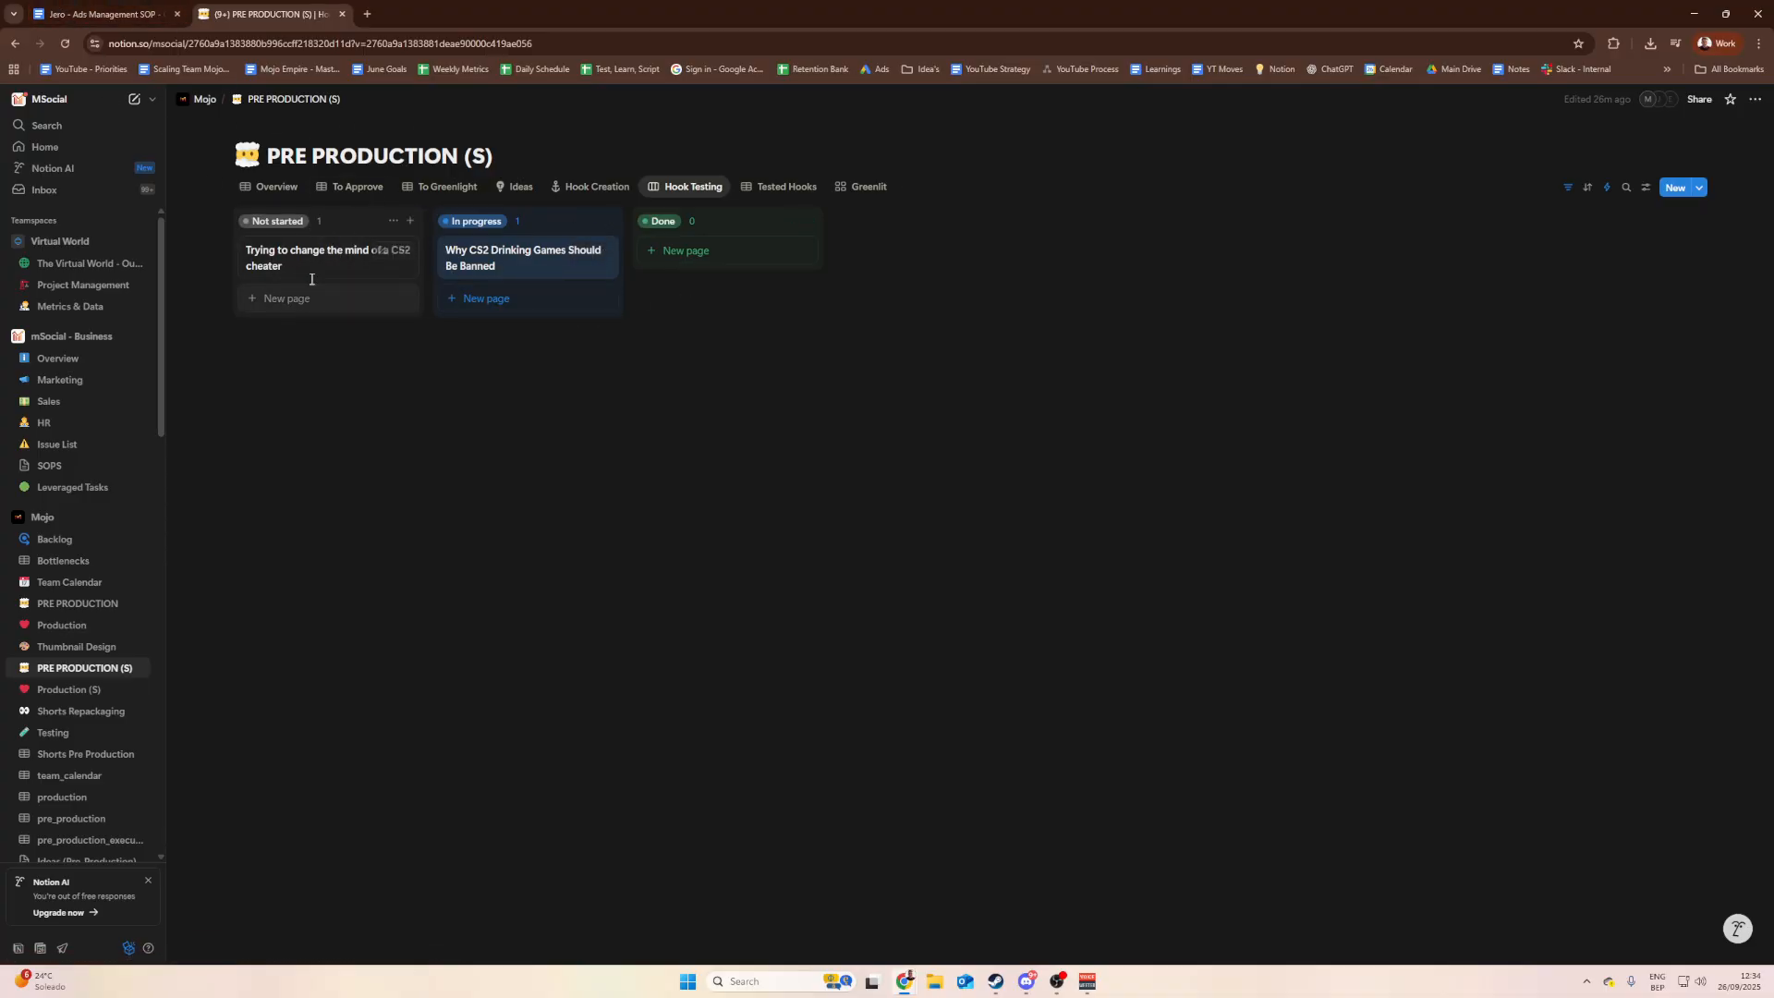
click(149, 7)
Step: Read step 1's Ready to test and YouTube link check items in the SOP
scroll(864, 674, down, 2)
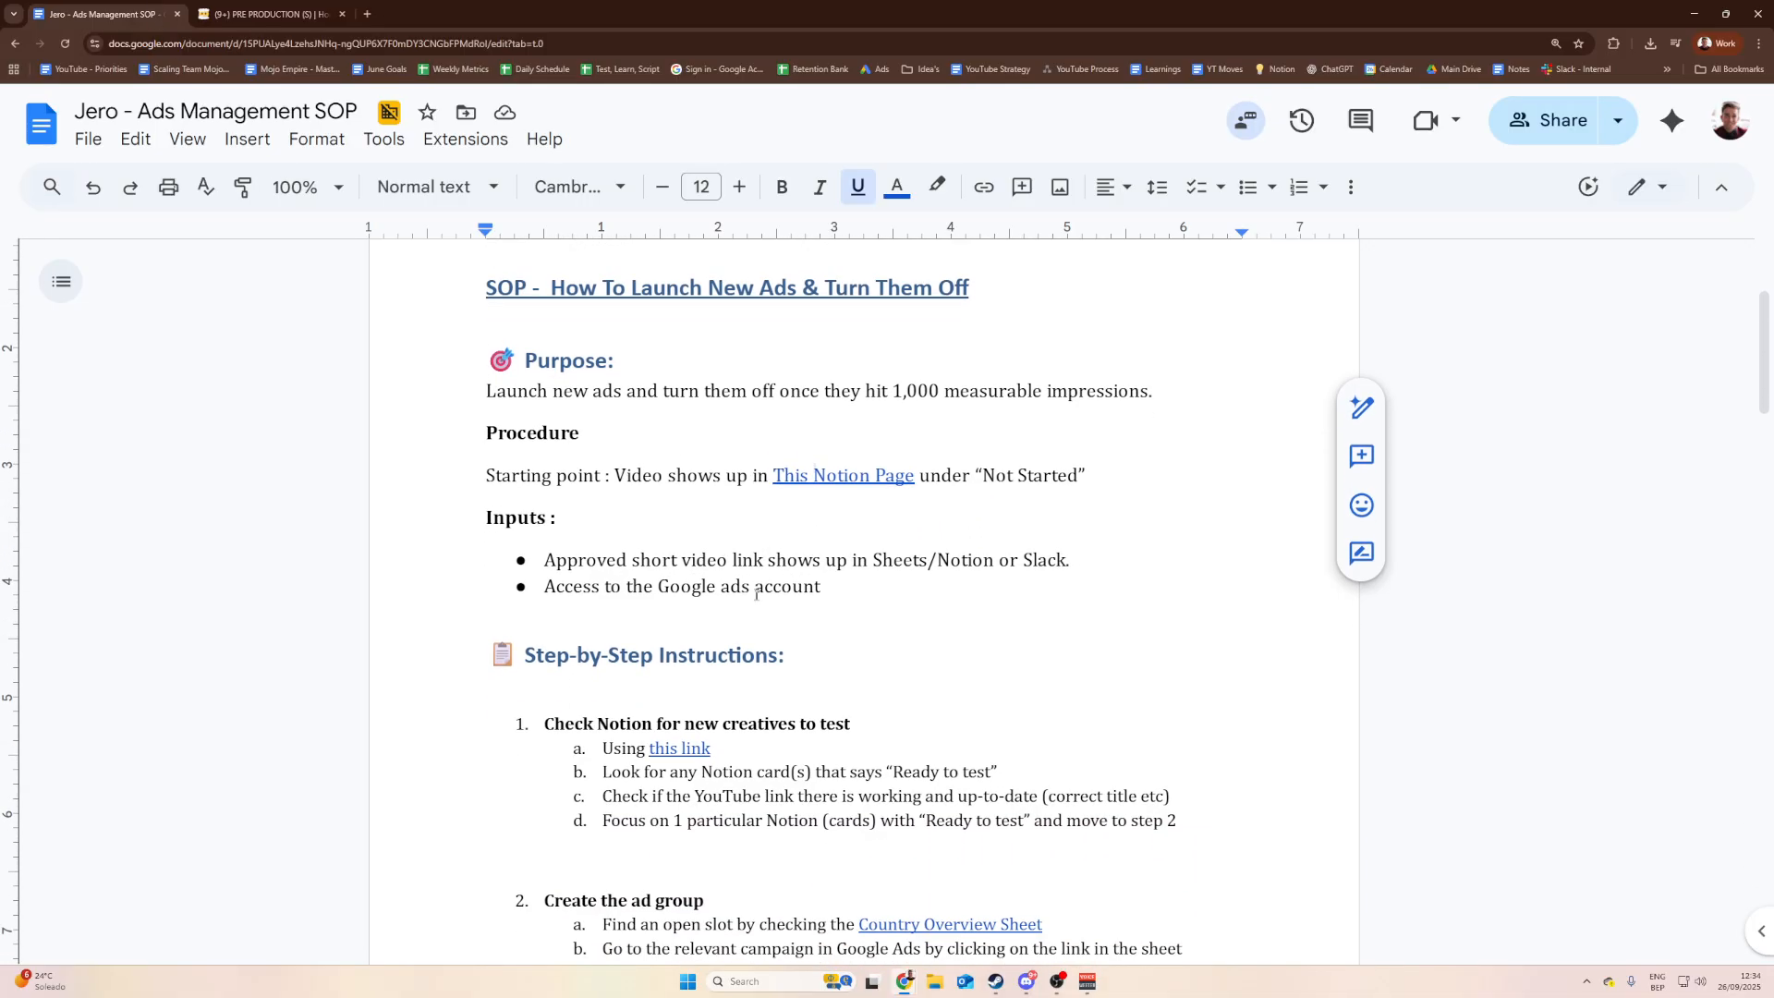
click(864, 674)
click(823, 701)
scroll(829, 695, down, 1)
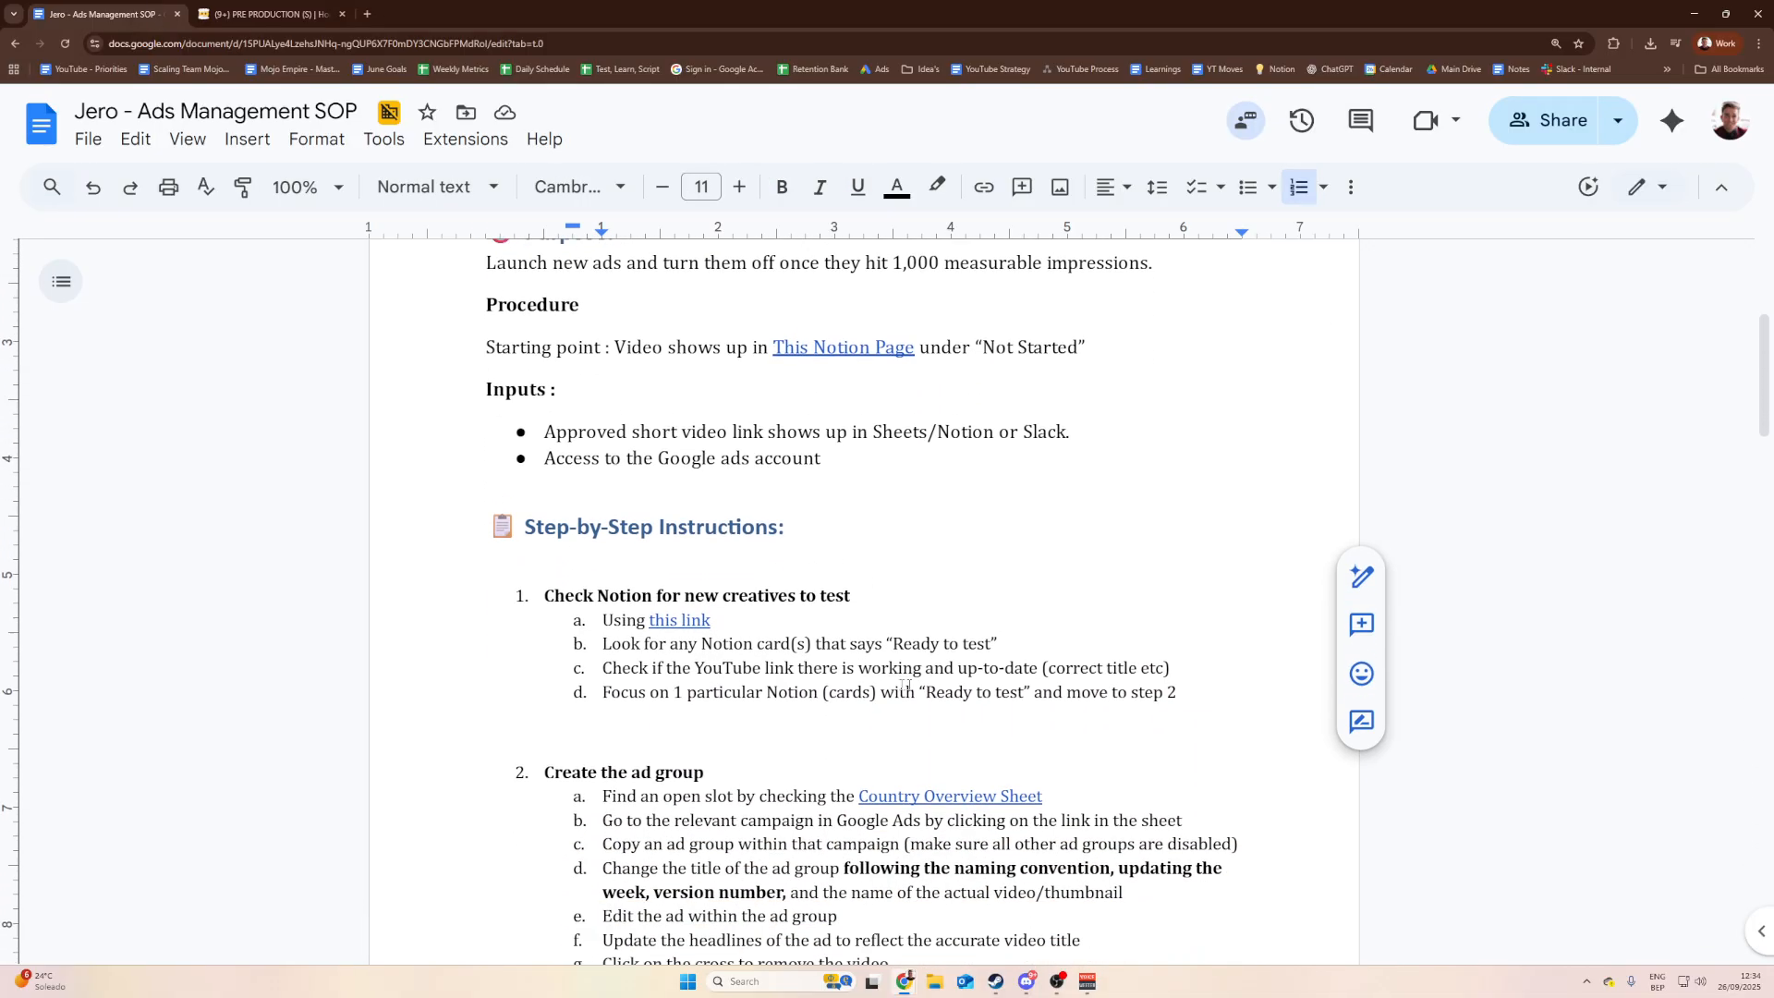
click(970, 657)
click(992, 633)
click(851, 632)
click(695, 654)
click(822, 635)
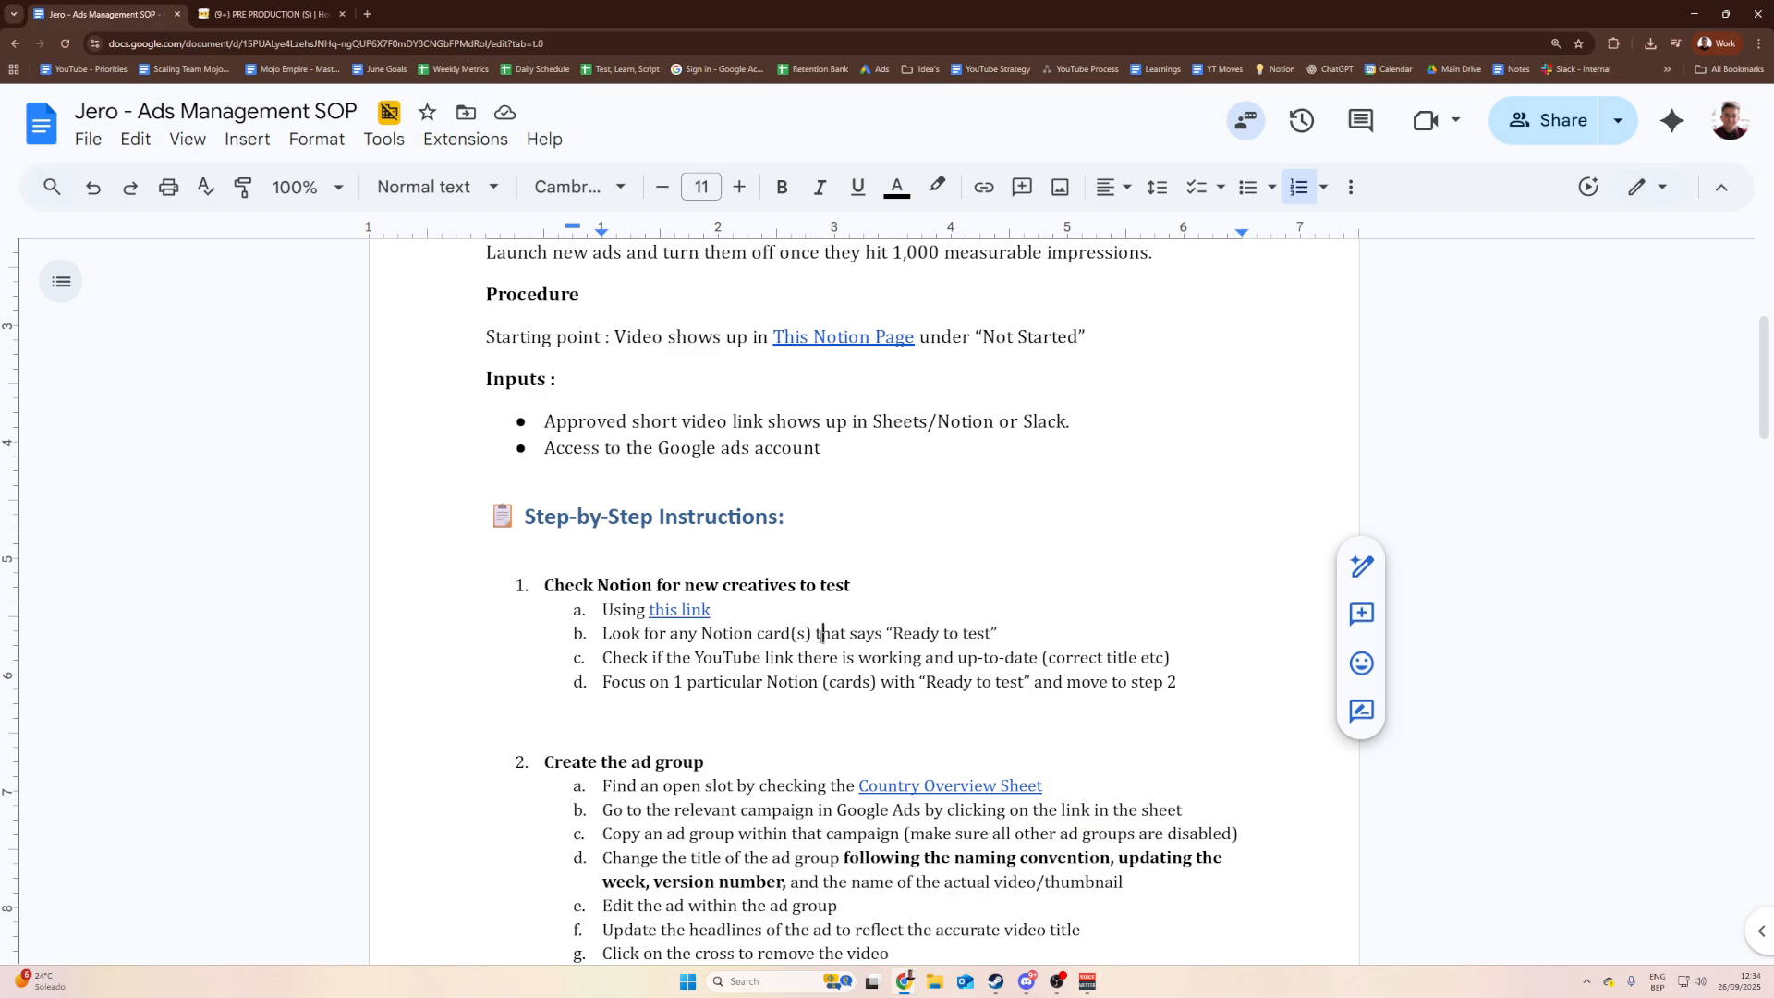
click(862, 656)
click(800, 657)
click(887, 634)
click(823, 657)
Step: Flip between Notion and the SOP, ending on the PRE PRODUCTION (S) board
click(350, 8)
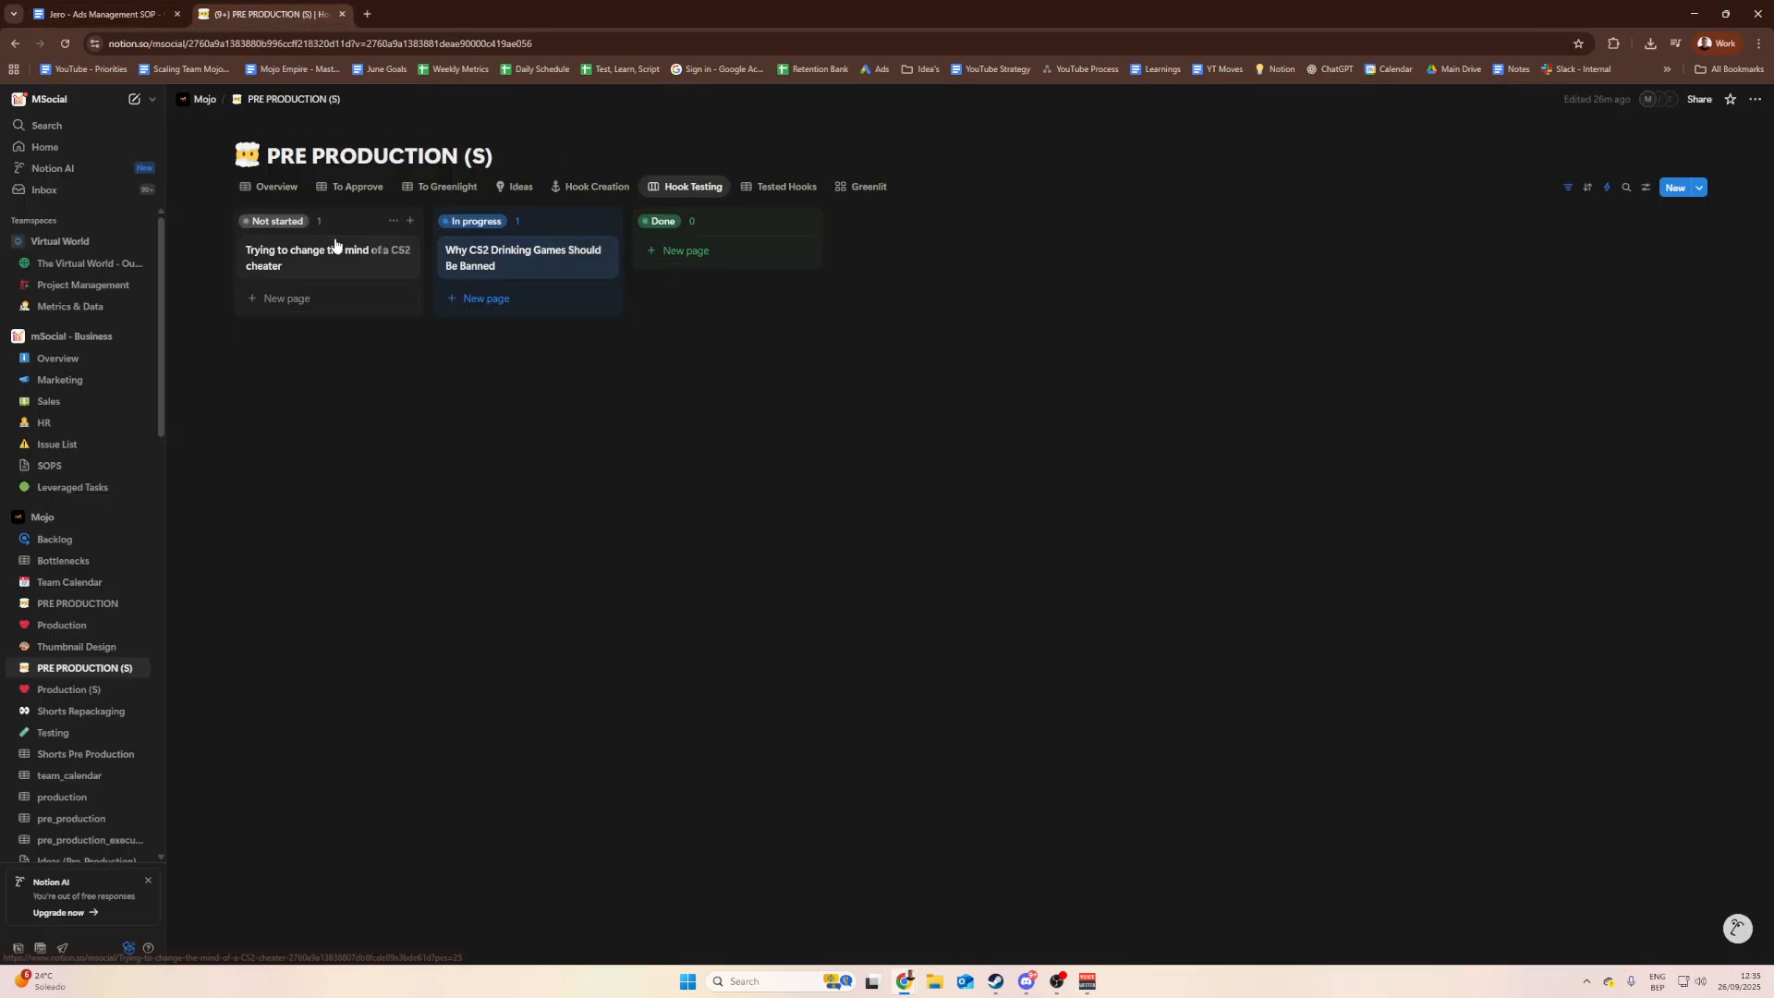
click(54, 4)
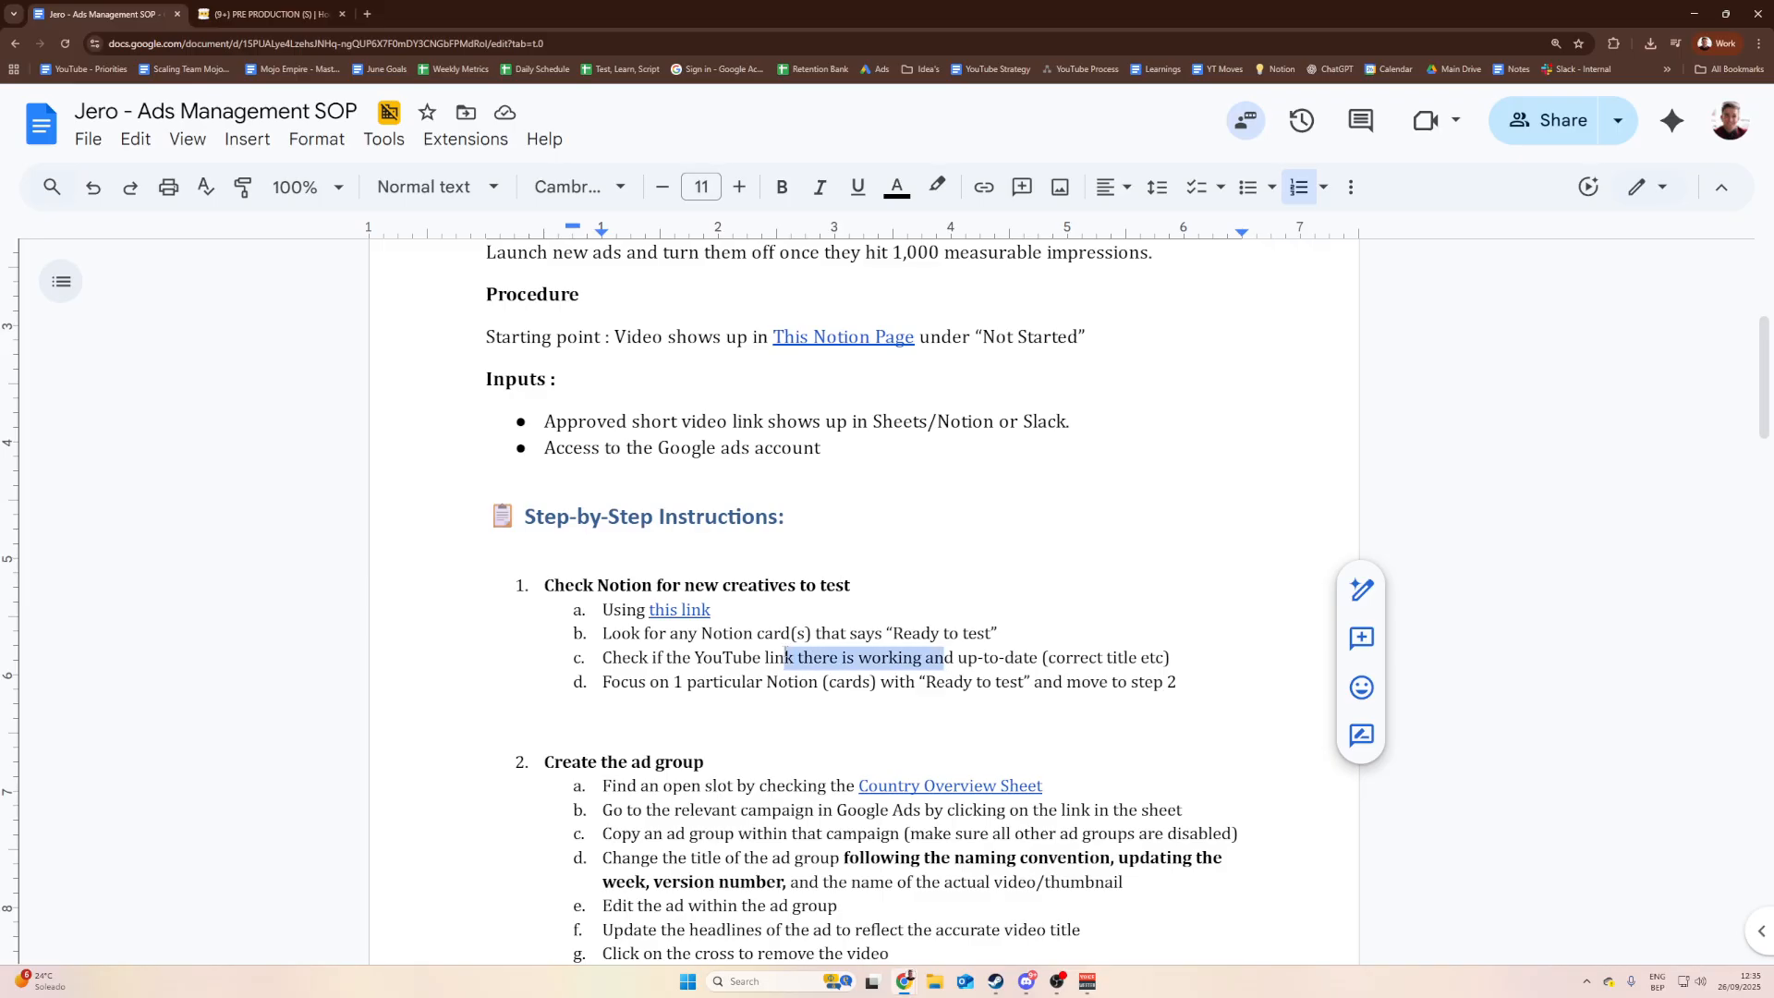
click(268, 13)
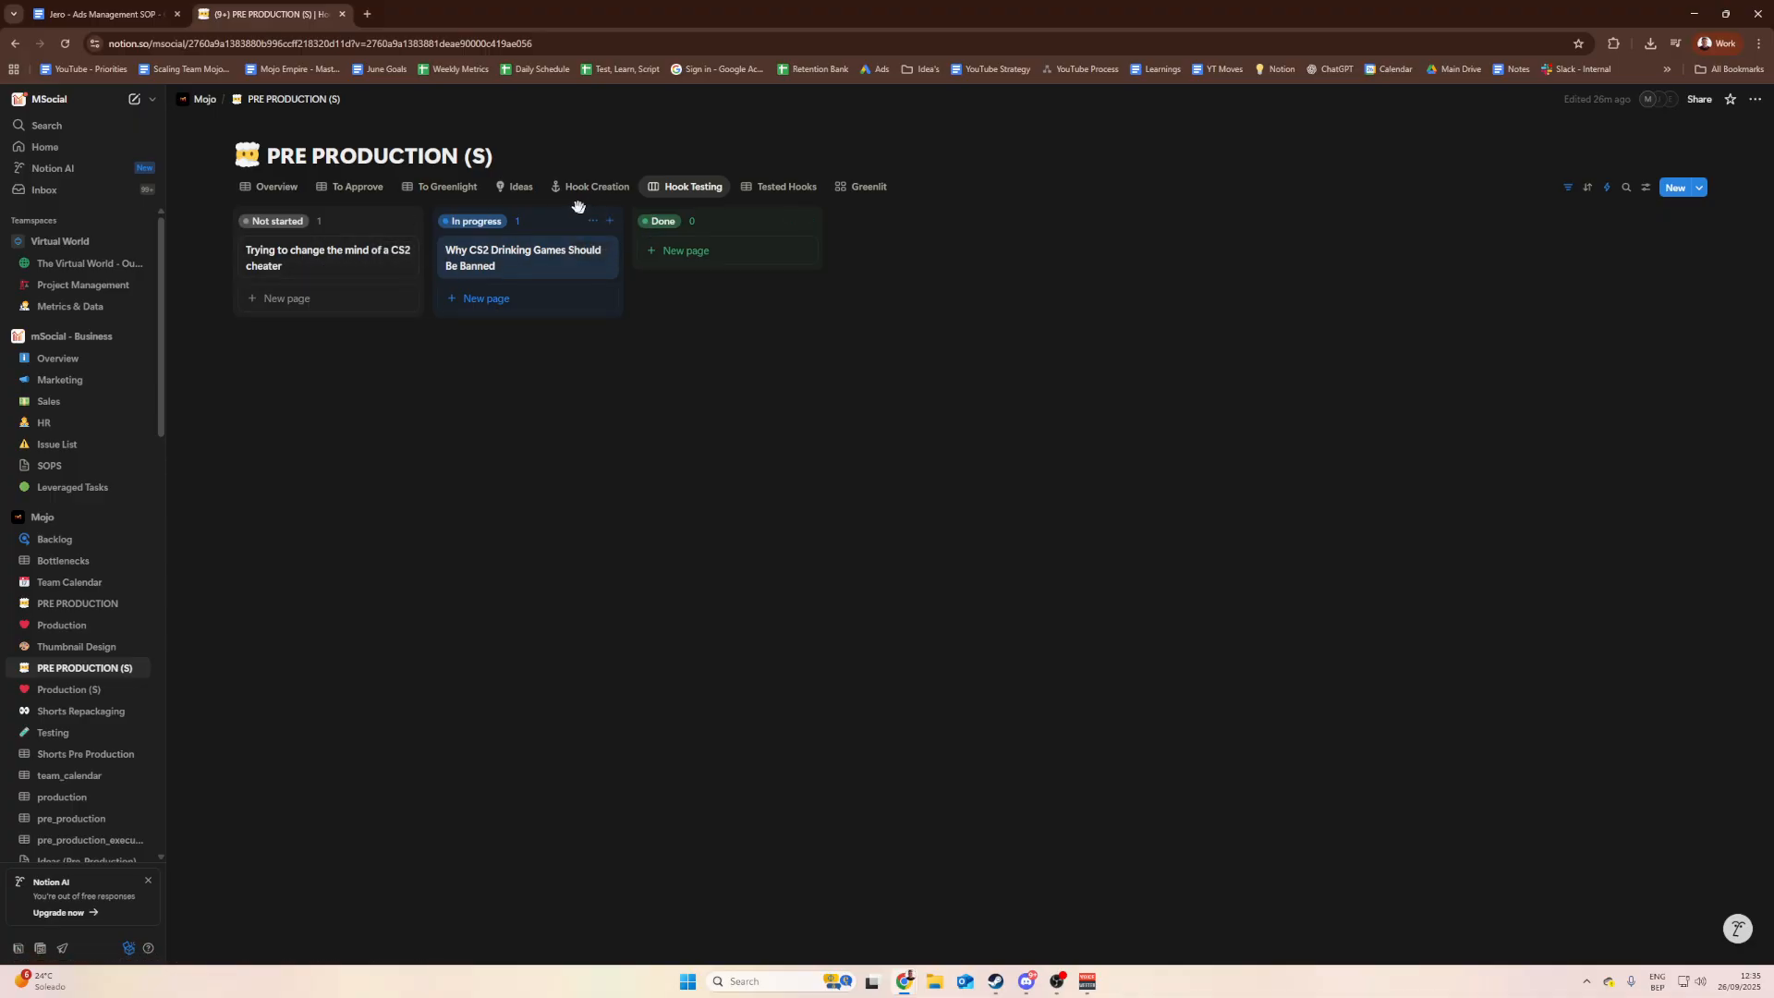
Step: Open the CS2 cheater card, check its title, and follow its YT Link to the POV Short
click(317, 263)
scroll(1108, 591, down, 2)
scroll(1089, 616, up, 1)
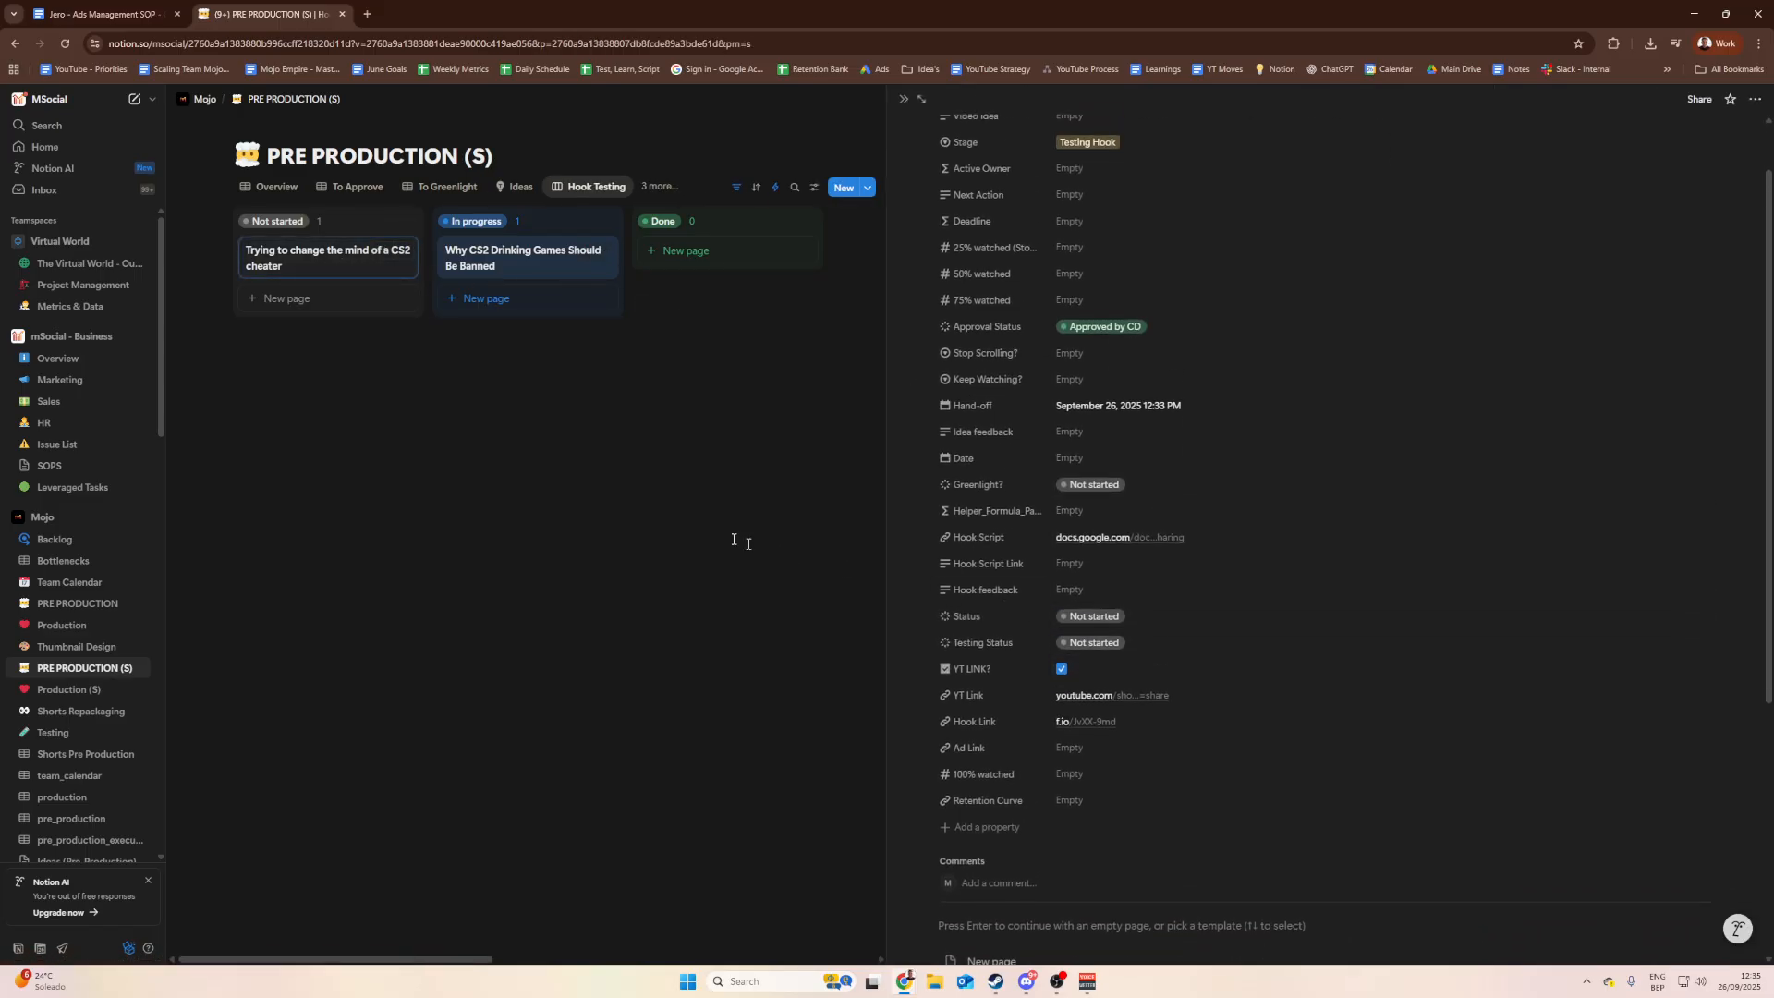
scroll(1220, 475, up, 1)
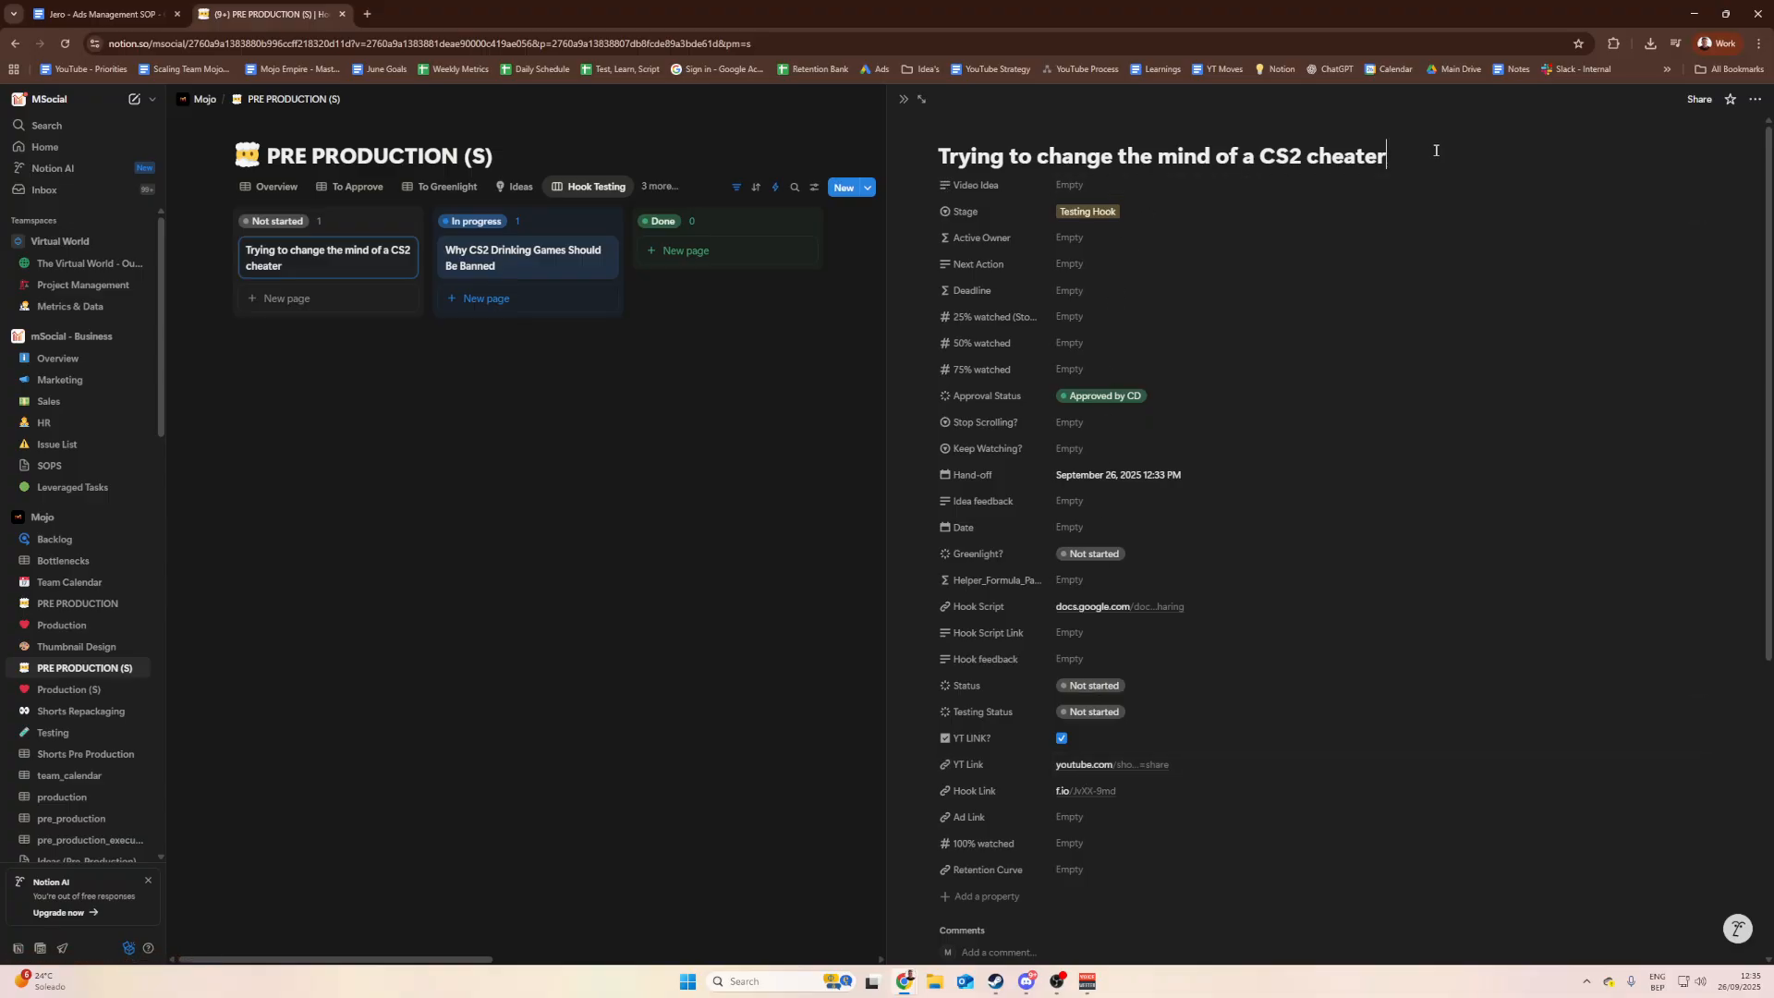
drag(1433, 150, 926, 143)
drag(1395, 148, 935, 150)
click(942, 153)
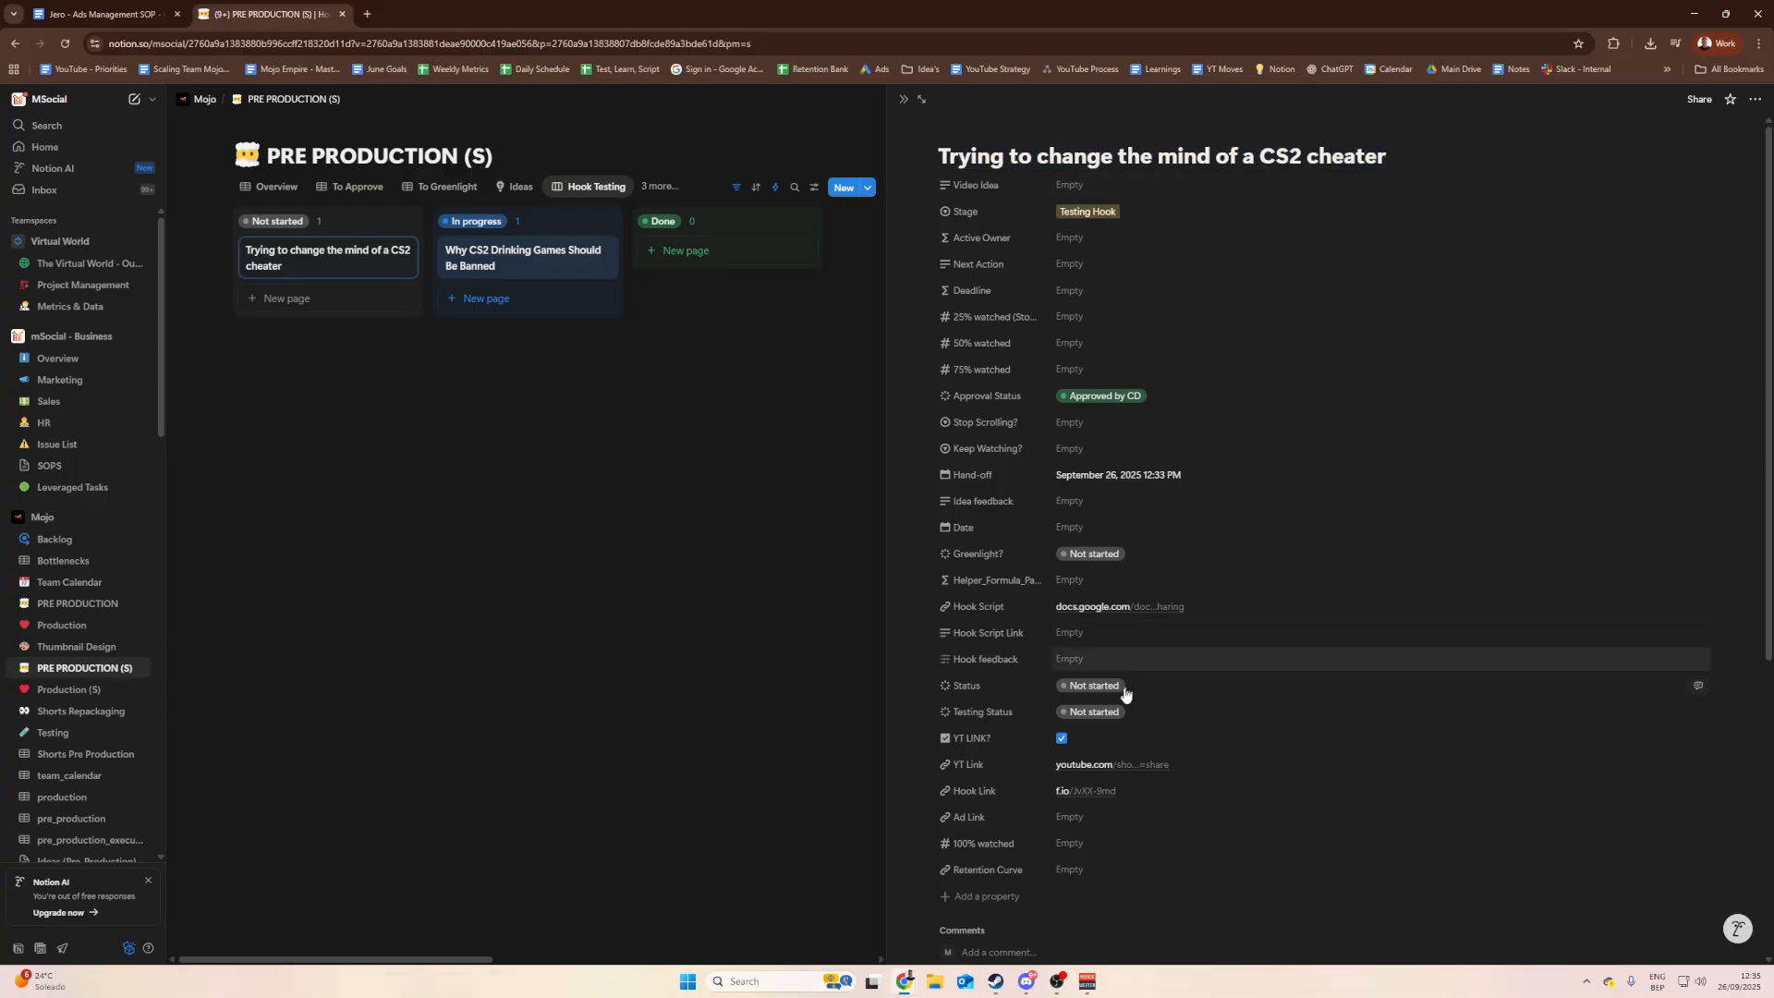
click(1089, 765)
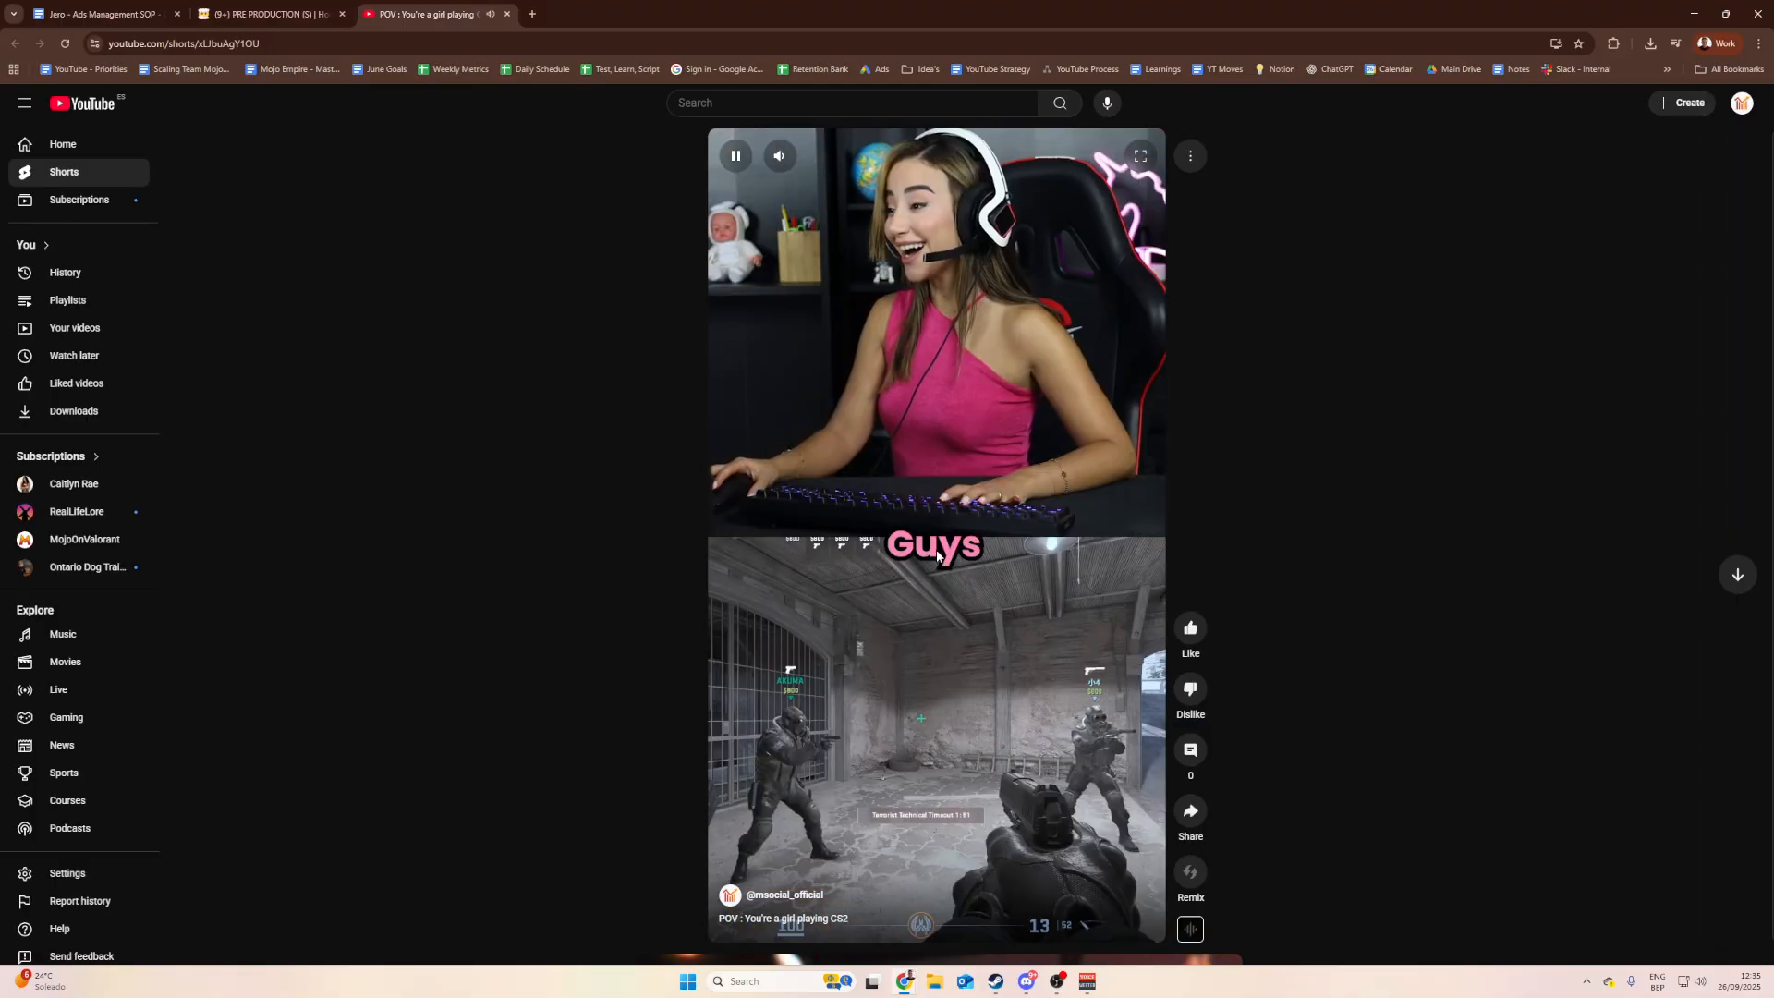
Step: Pause the POV Short and compare it with the Notion card
click(929, 536)
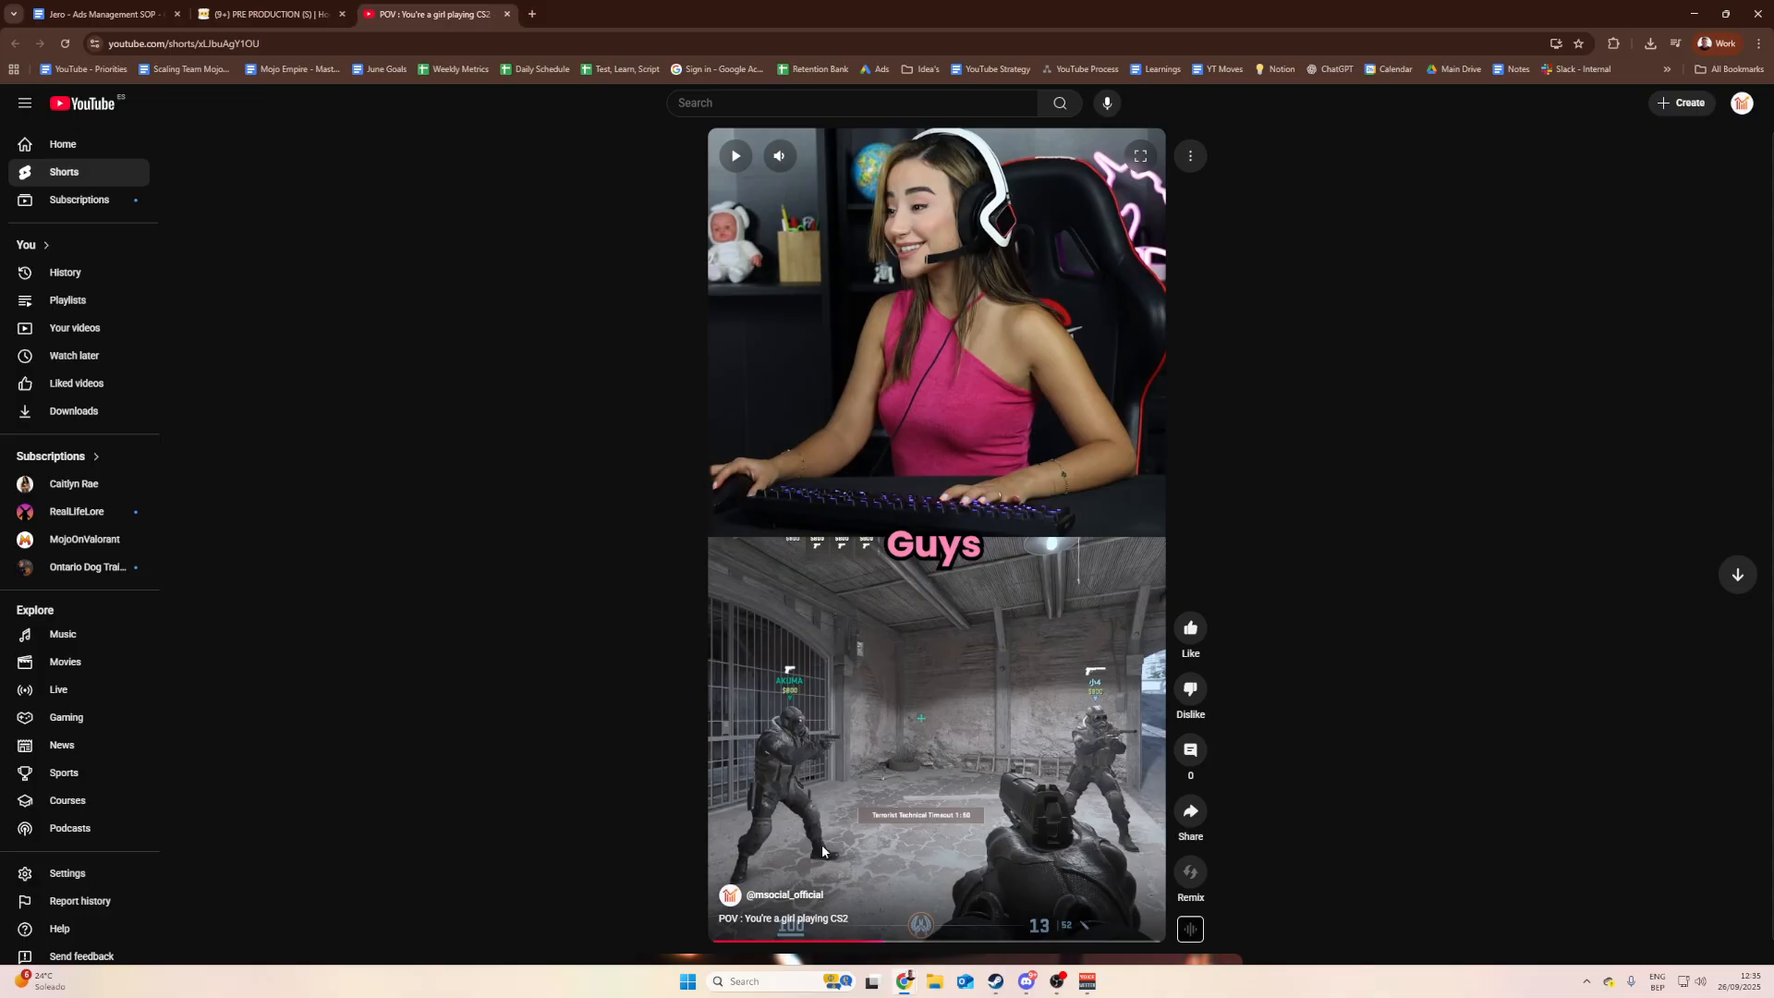
click(314, 14)
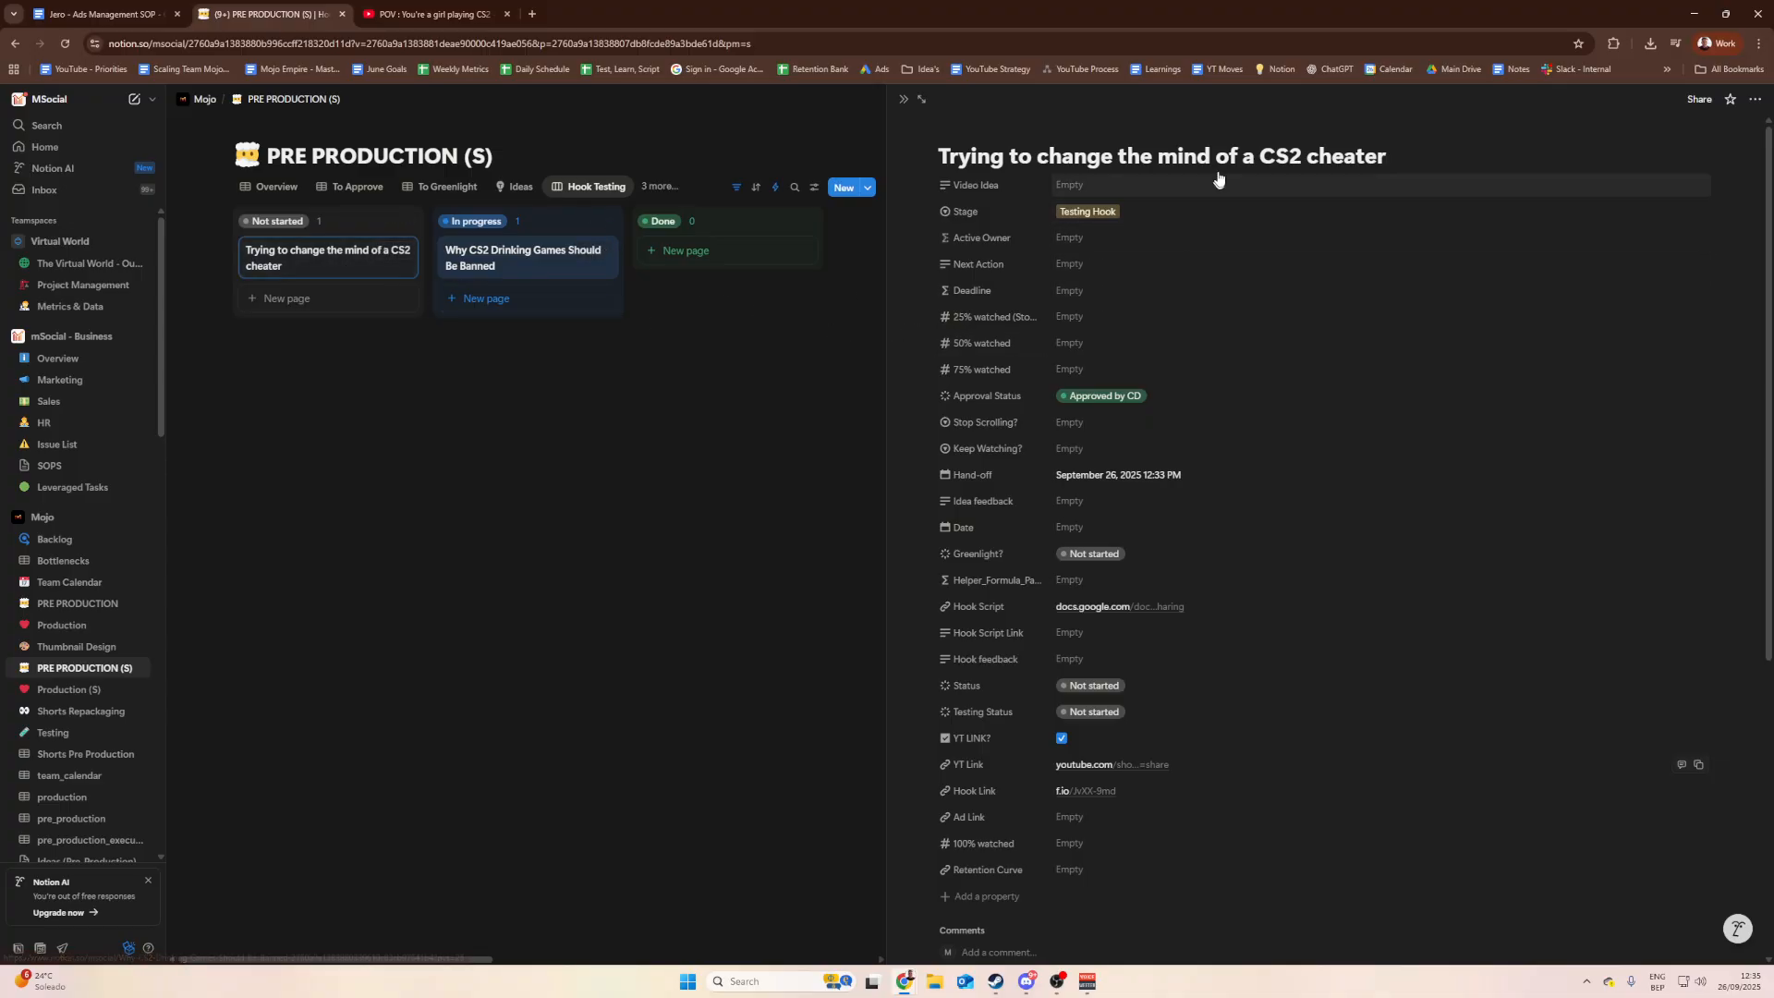
click(444, 10)
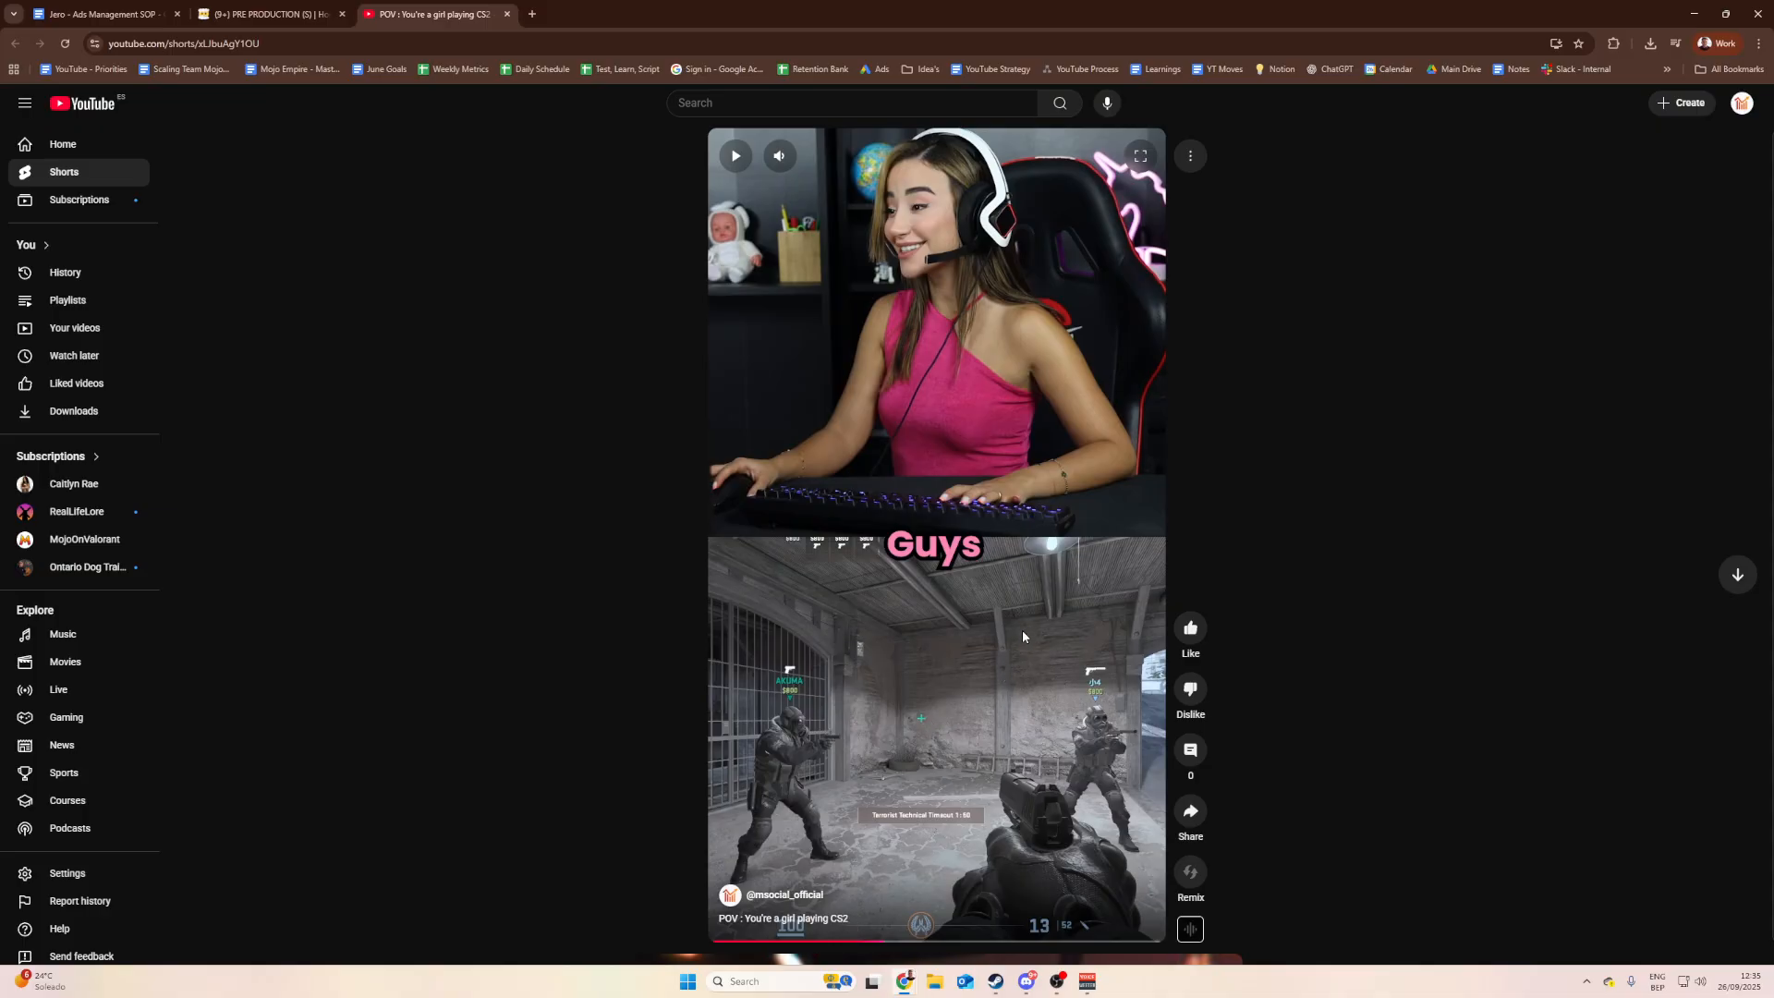
Step: Read SOP step 1c about the link and the correct-title note
click(101, 14)
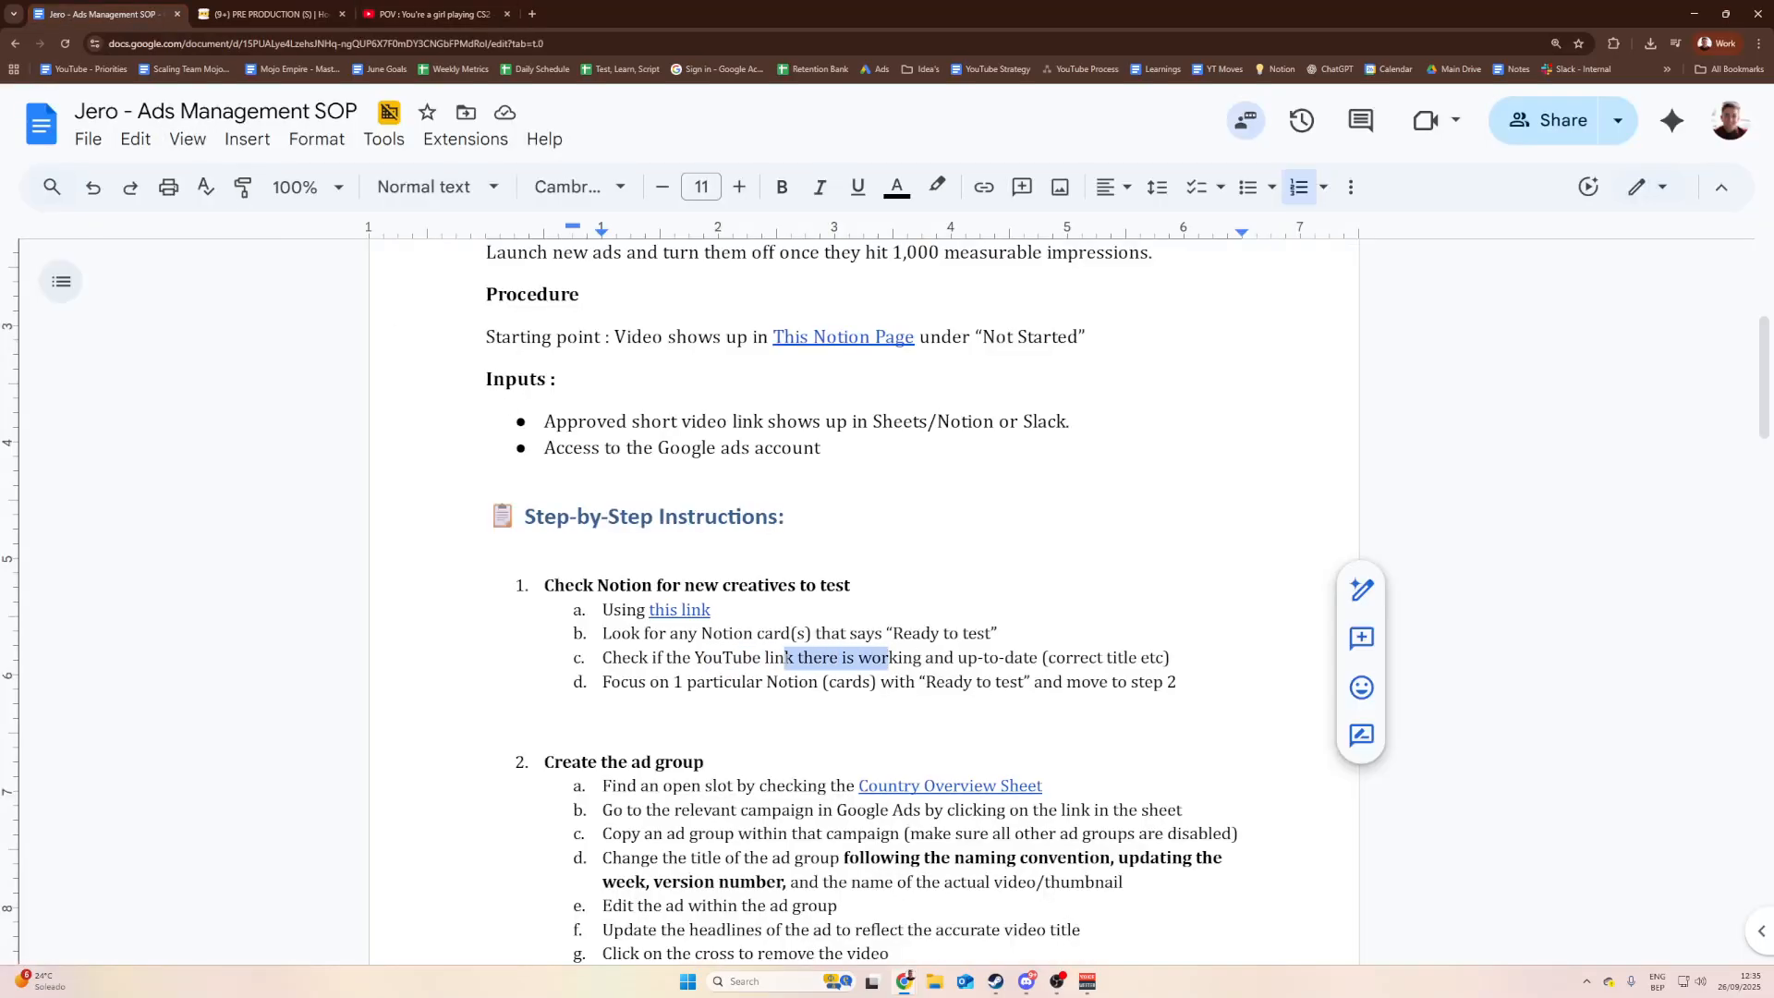
drag(795, 657, 898, 657)
click(794, 657)
click(430, 14)
click(162, 15)
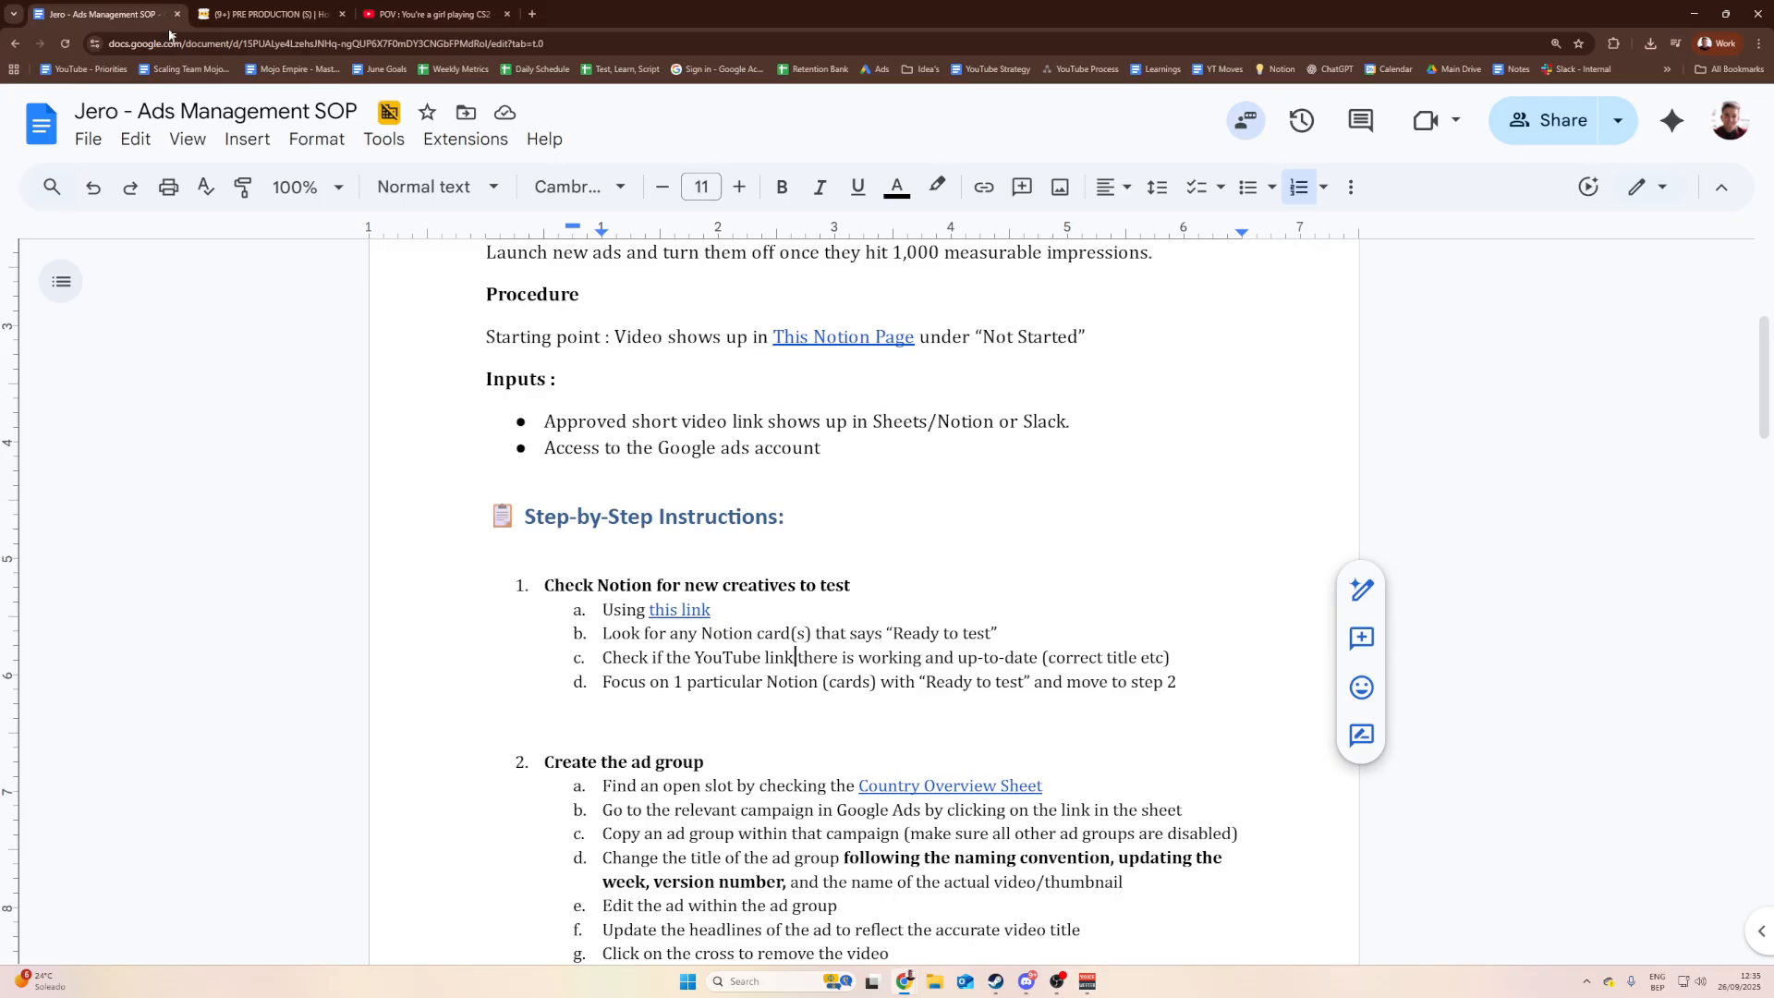
click(1043, 657)
Step: Open the 'Slack - Internal' workspace in a new browser tab
click(429, 14)
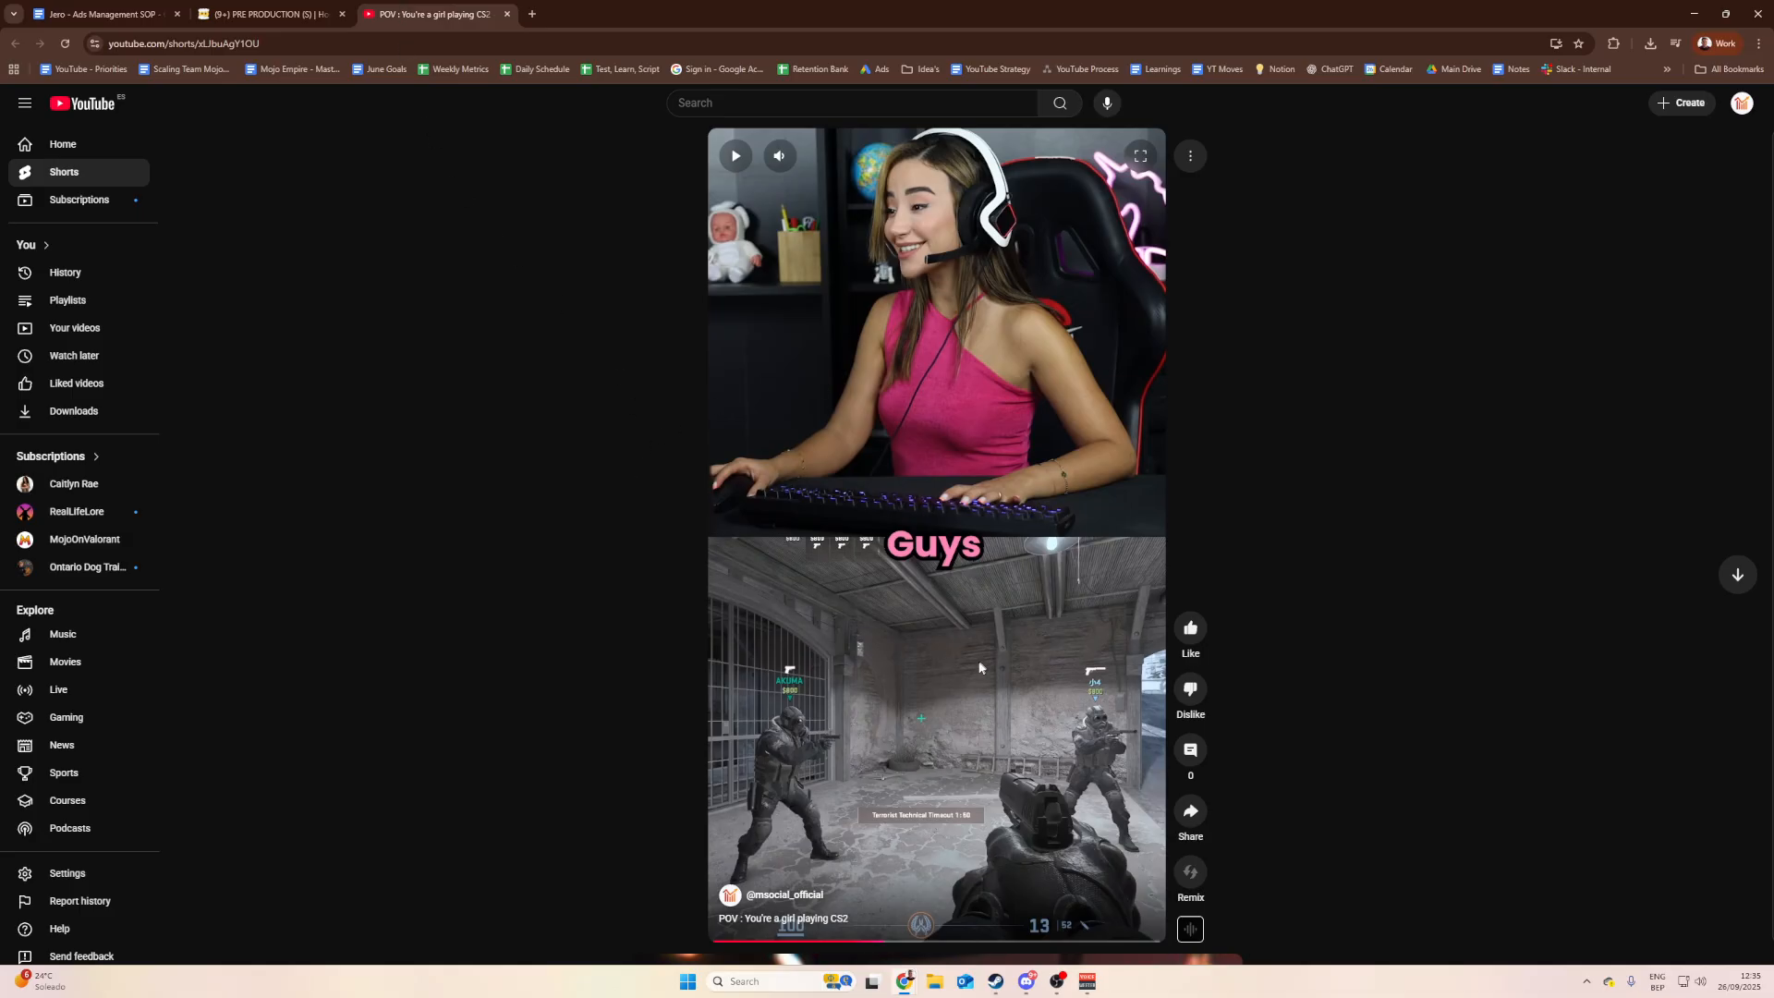
click(268, 14)
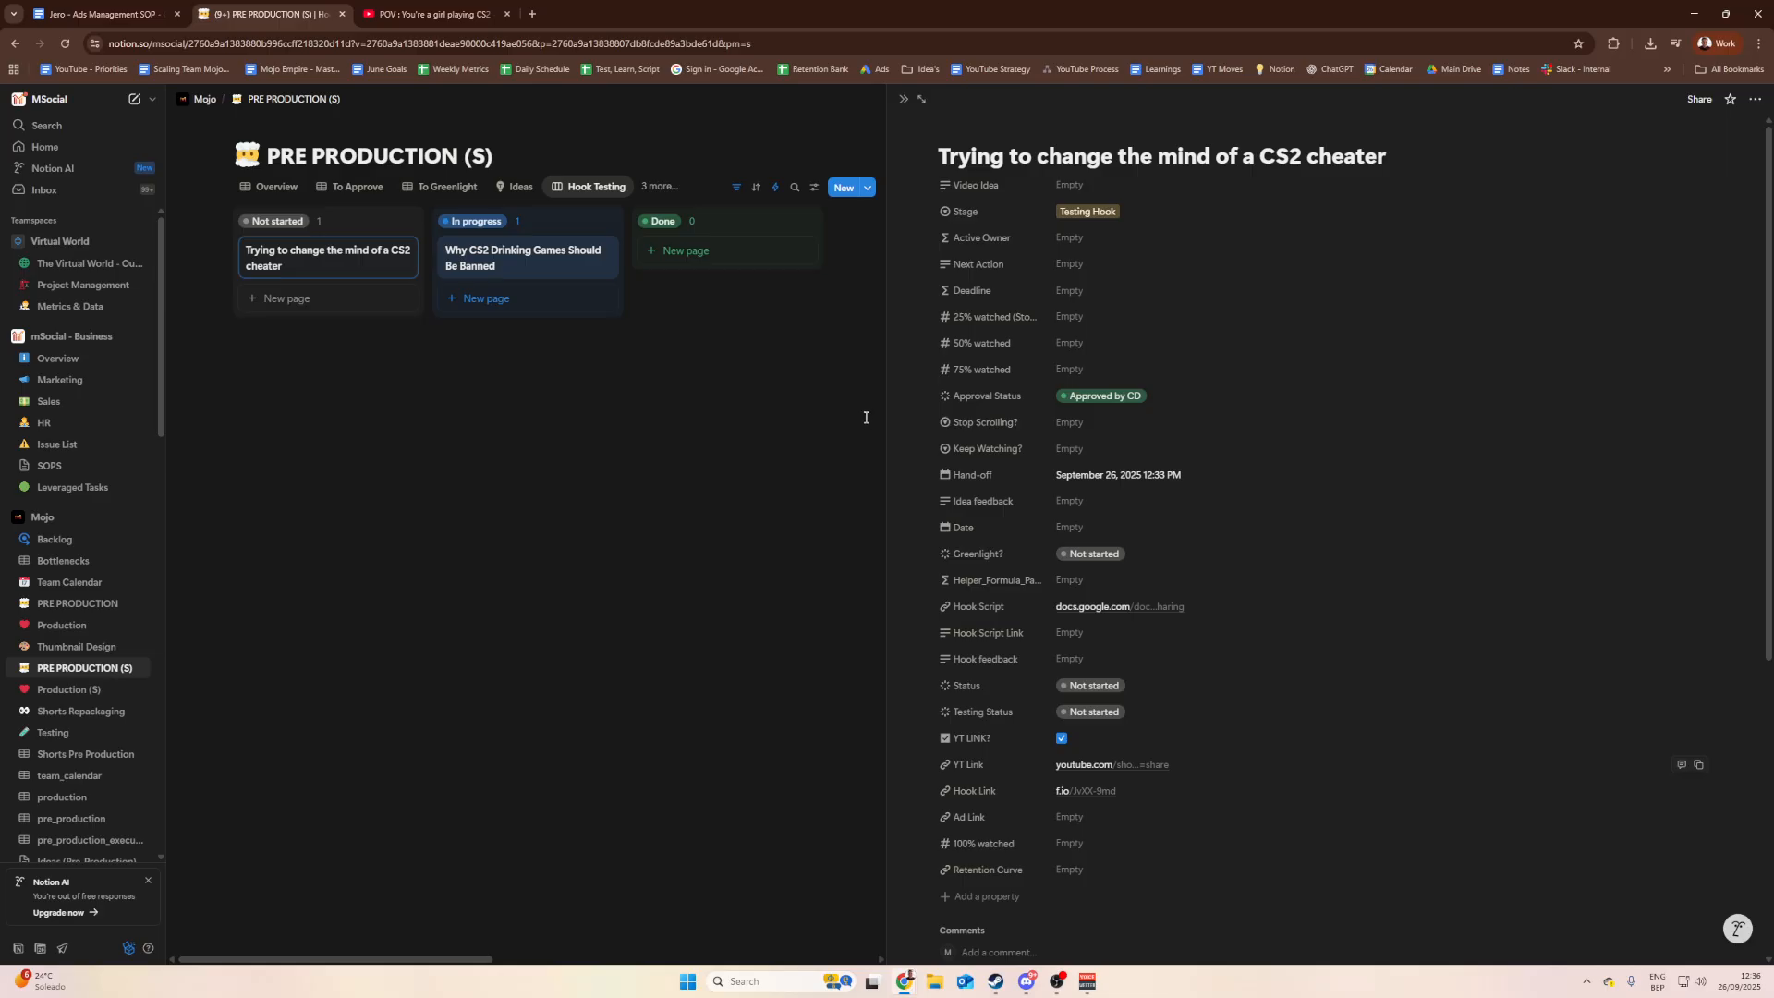
click(531, 14)
click(1576, 69)
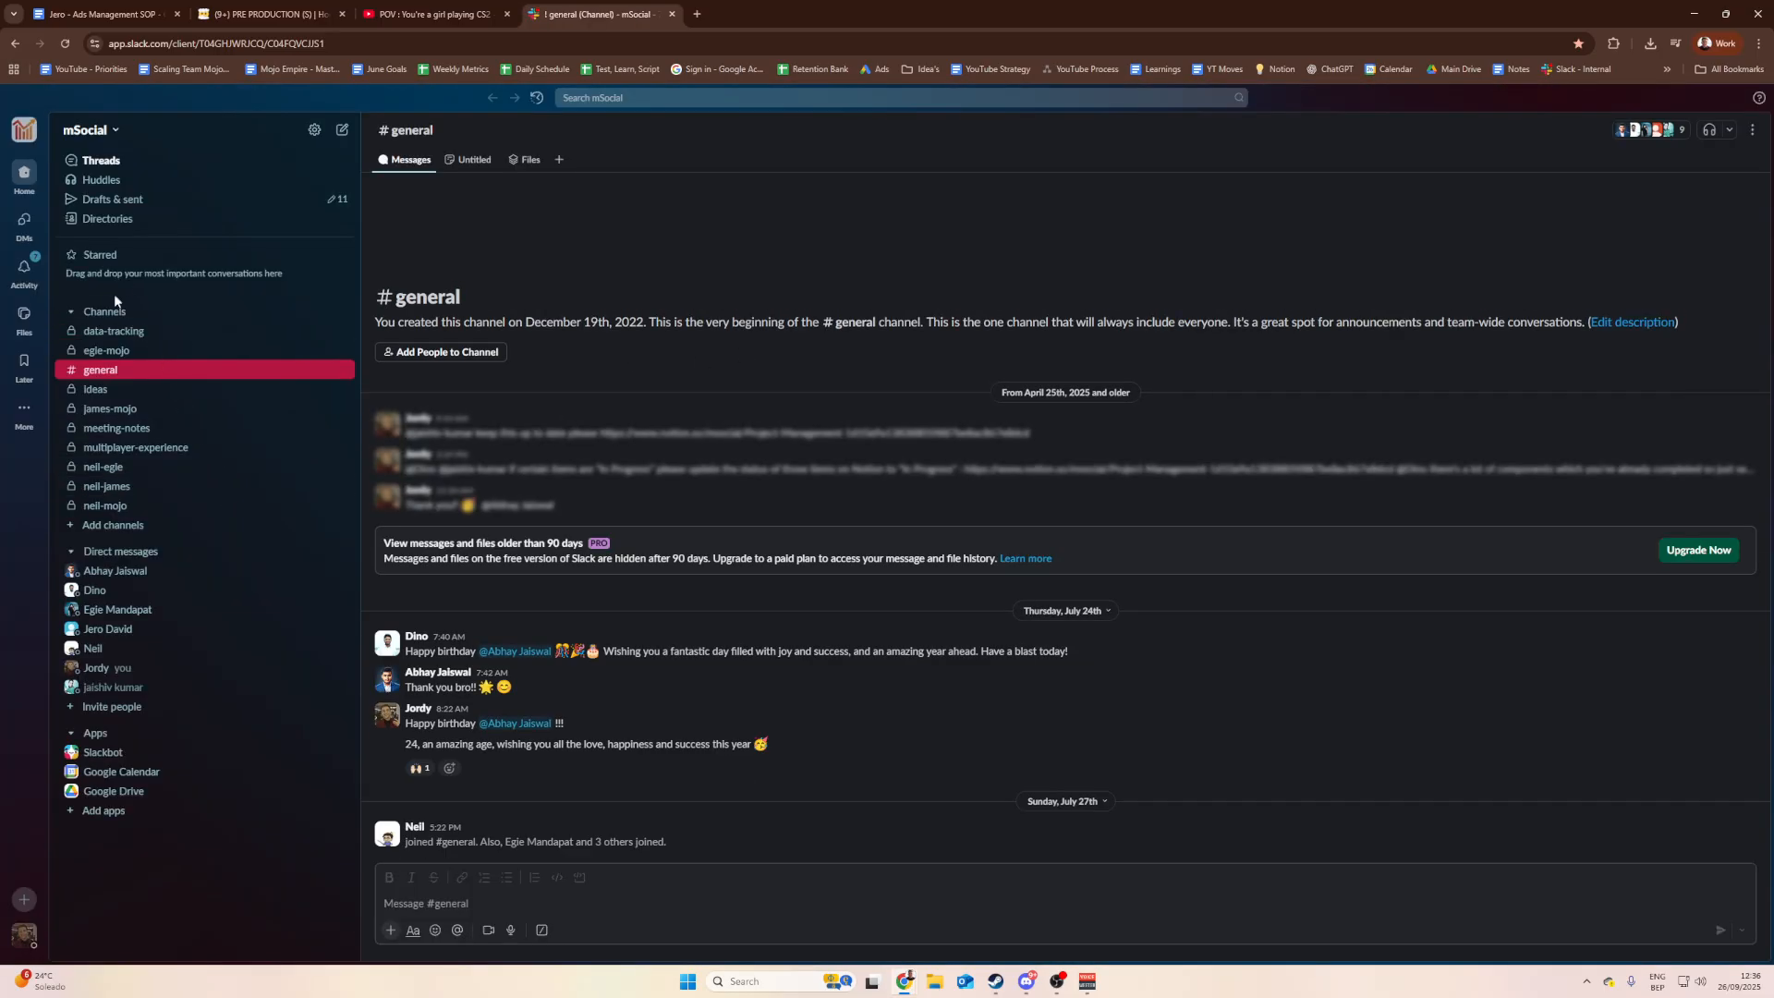
Step: Create a blank private Slack channel named creative-issues
click(121, 313)
click(126, 315)
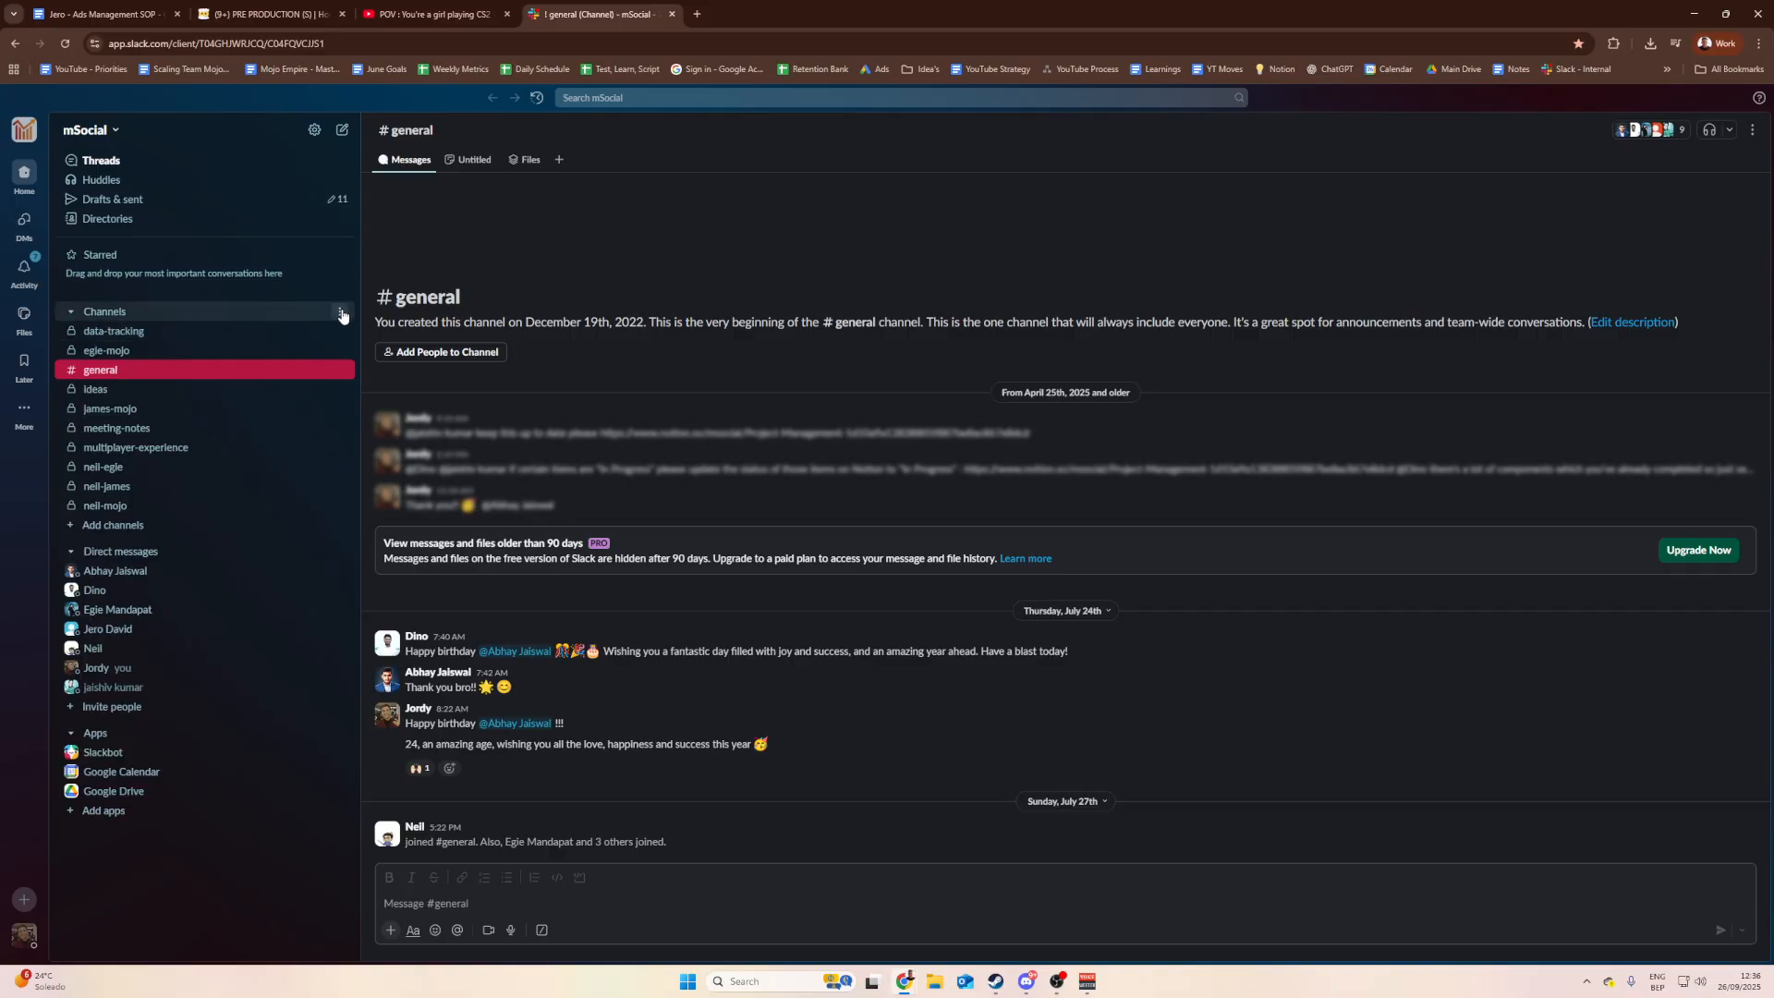
click(340, 312)
mouse_move(377, 327)
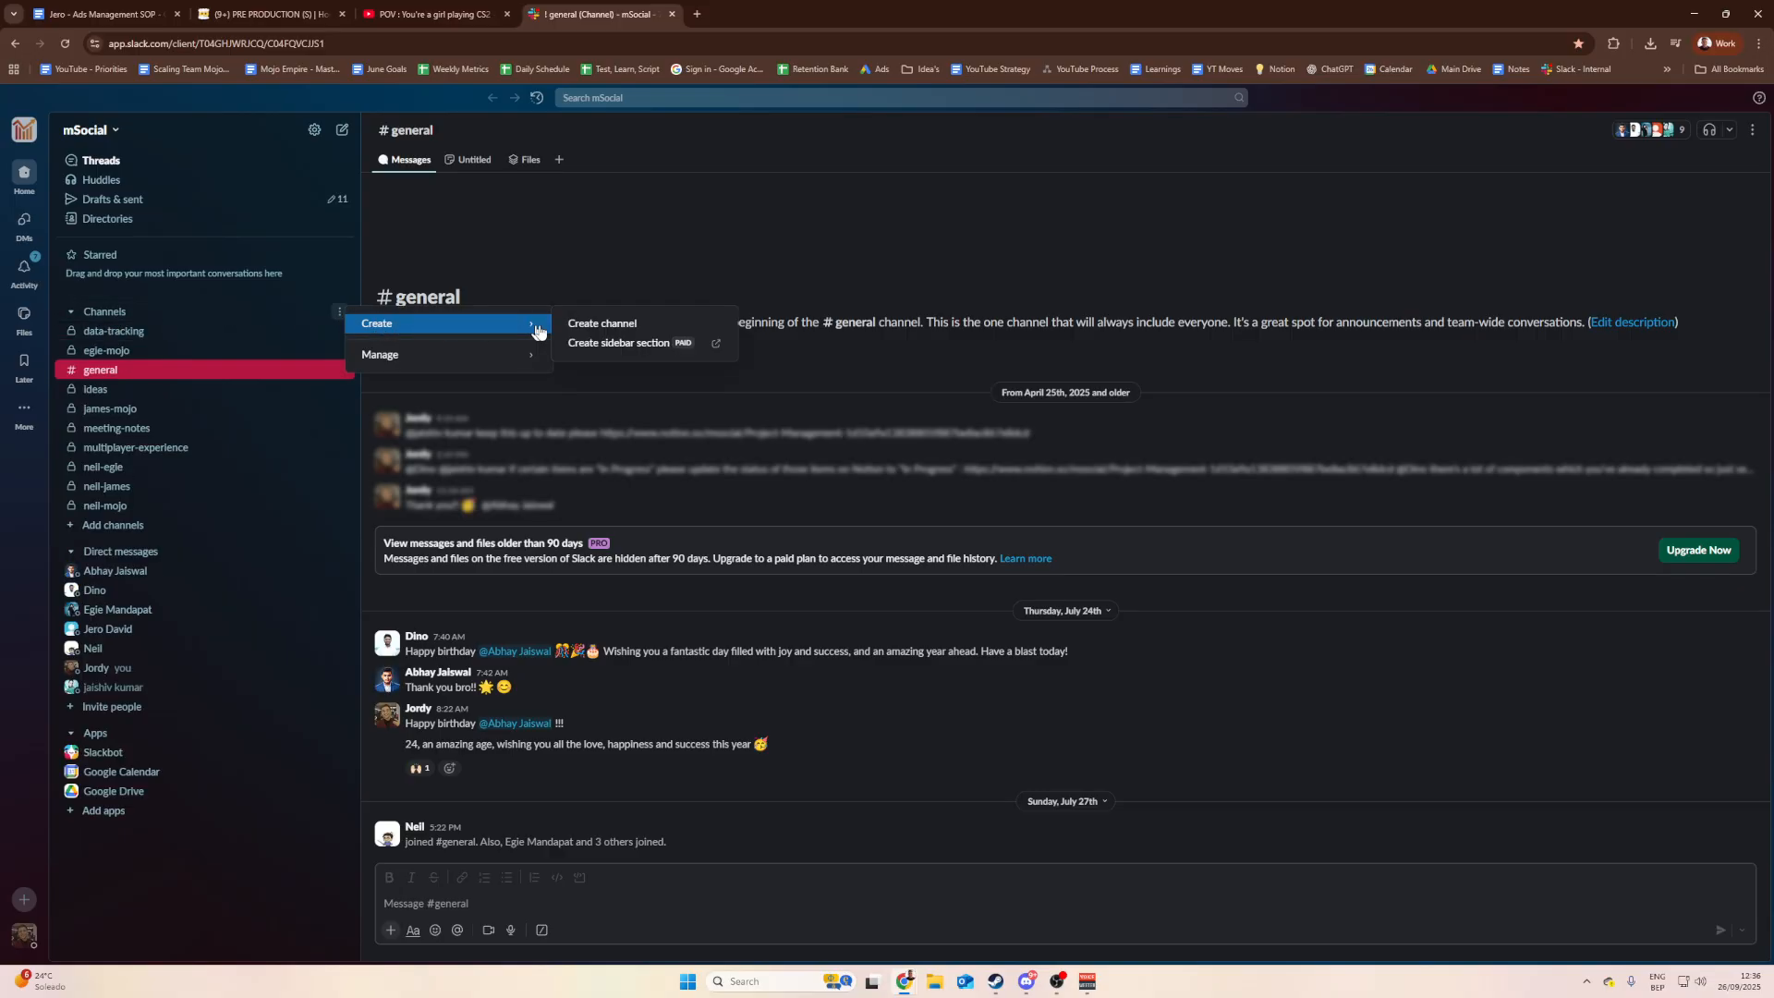
click(592, 324)
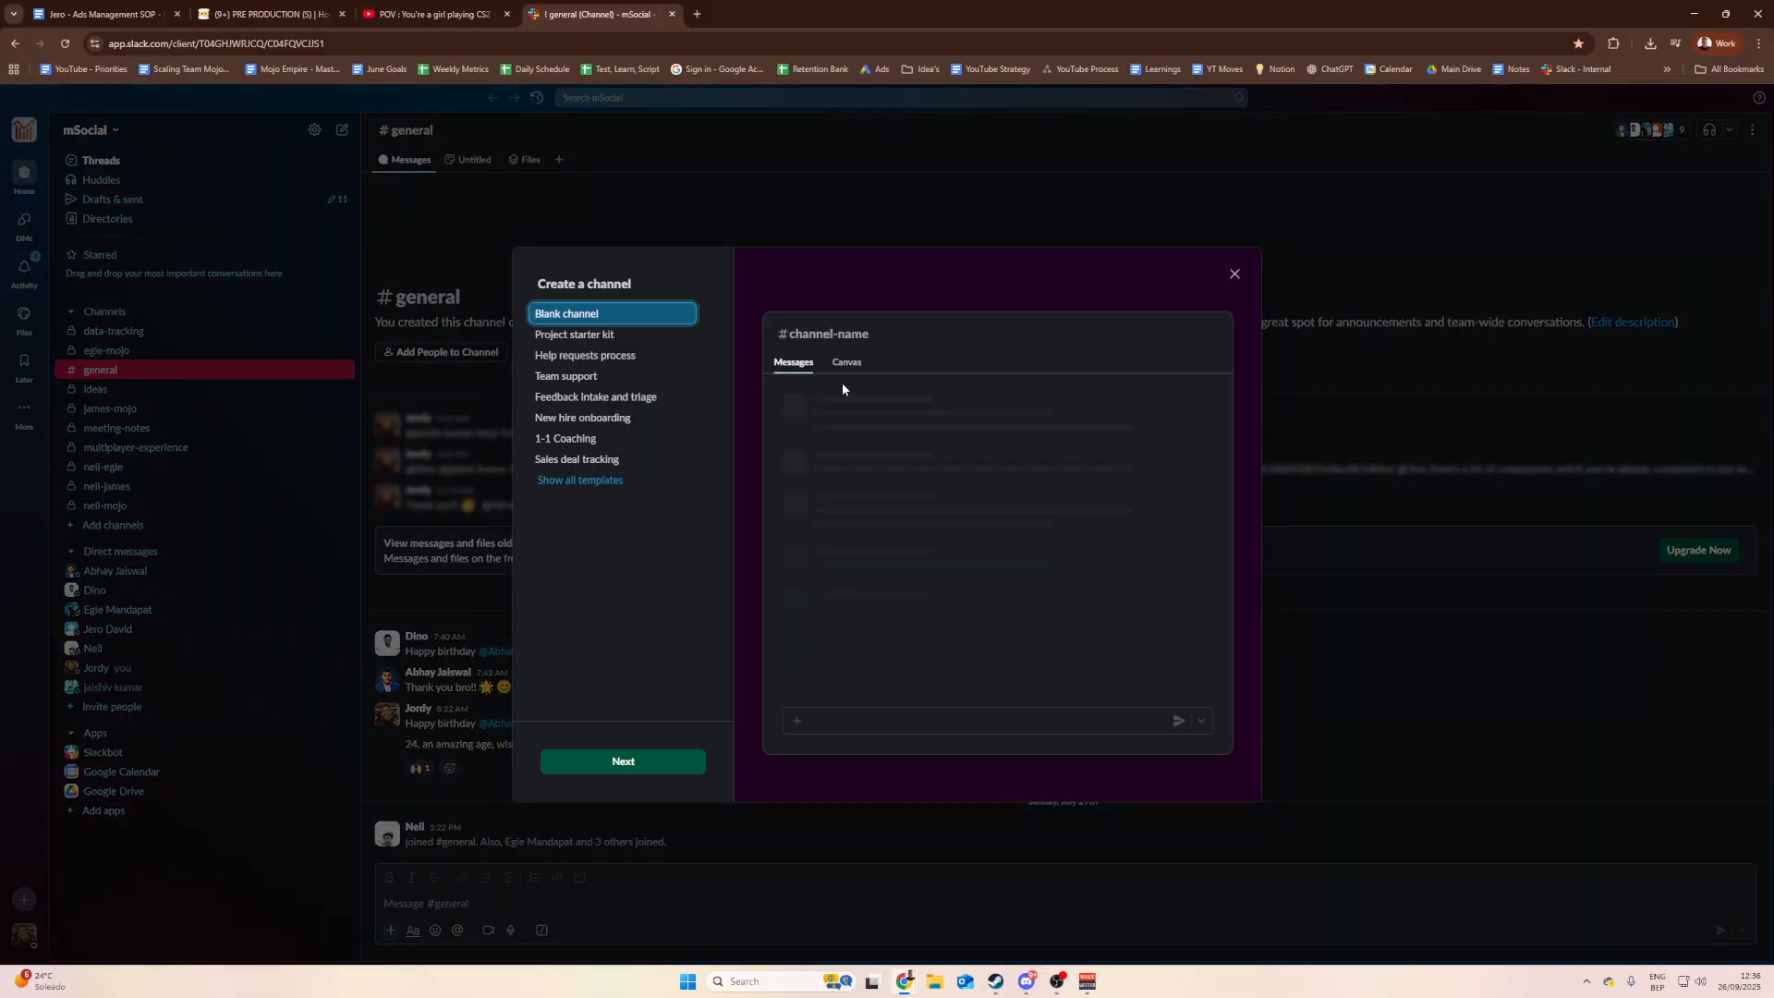
click(634, 765)
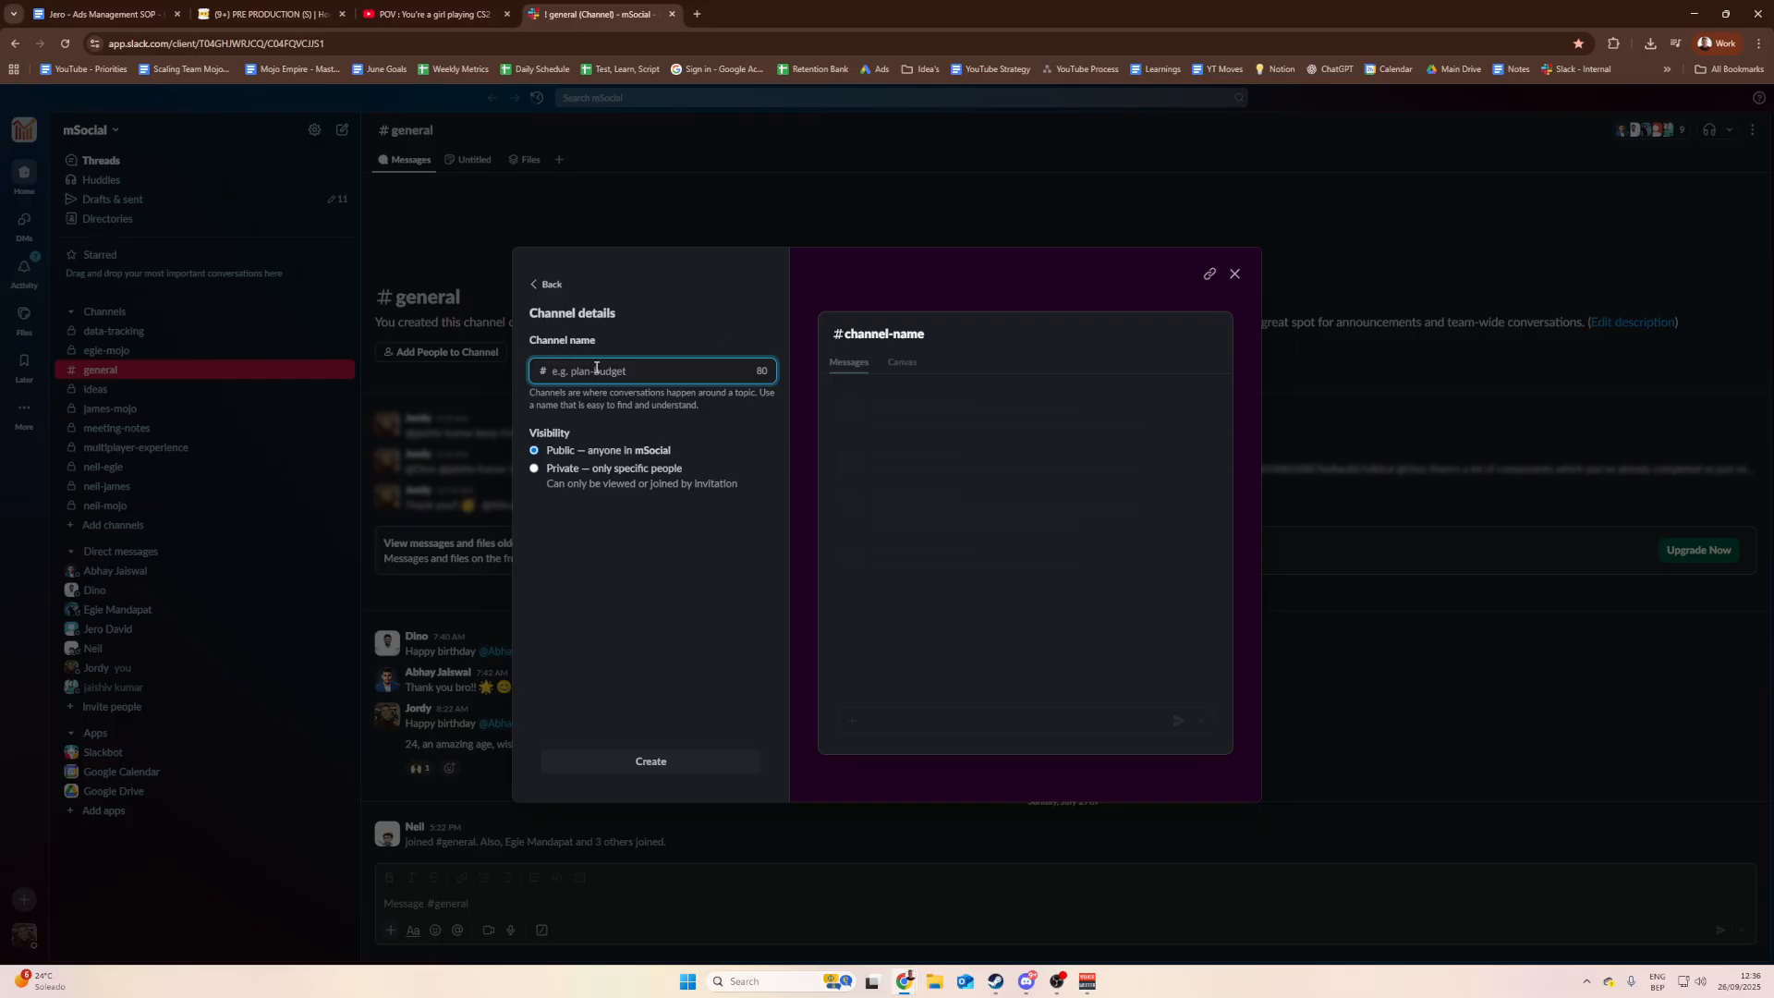
text(creative-issues)
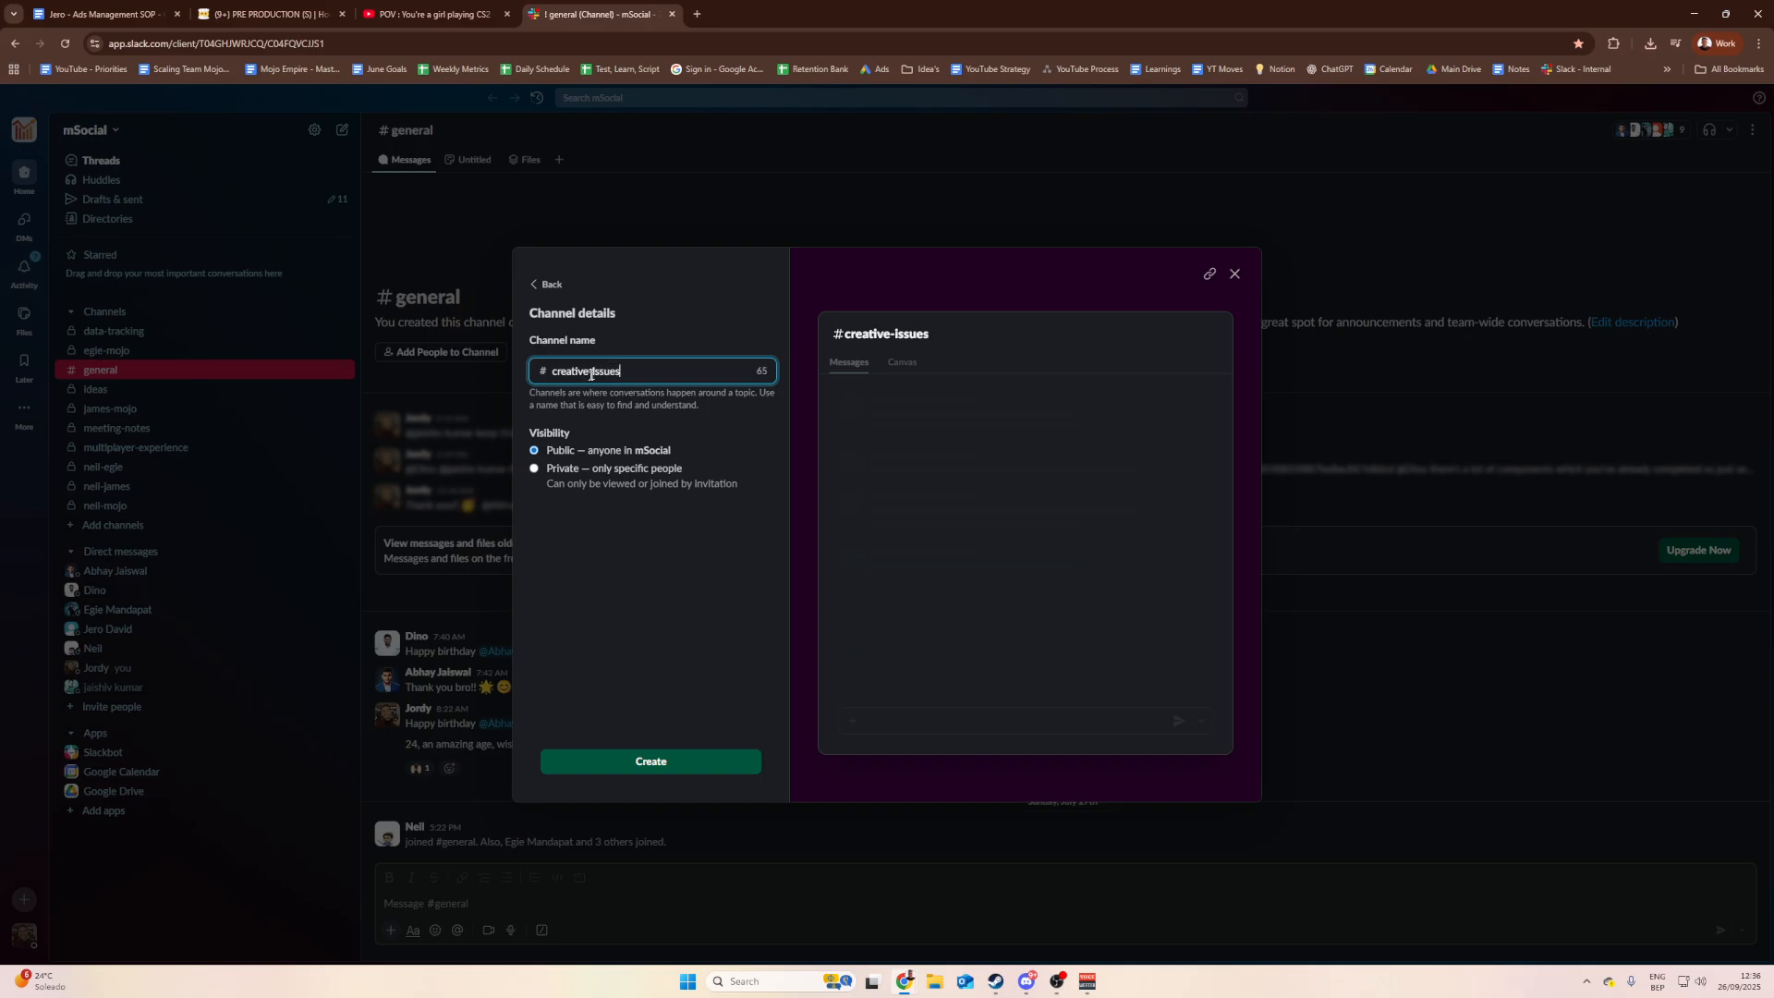
click(584, 483)
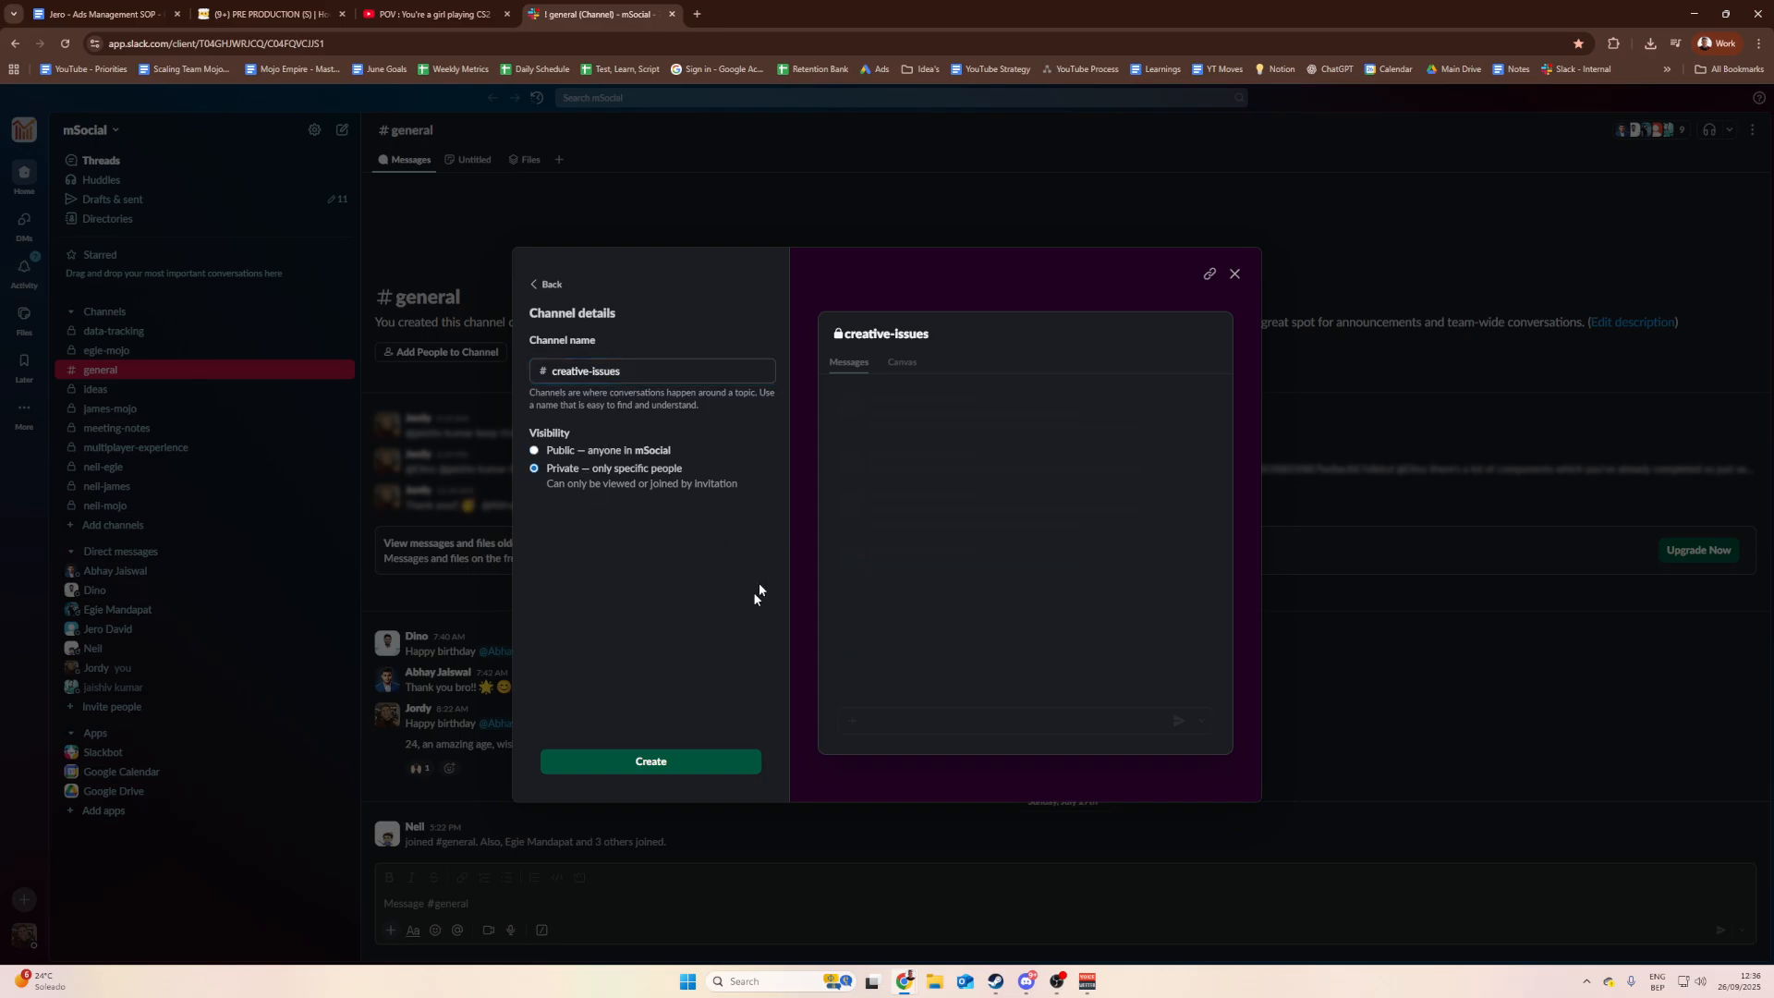
click(640, 764)
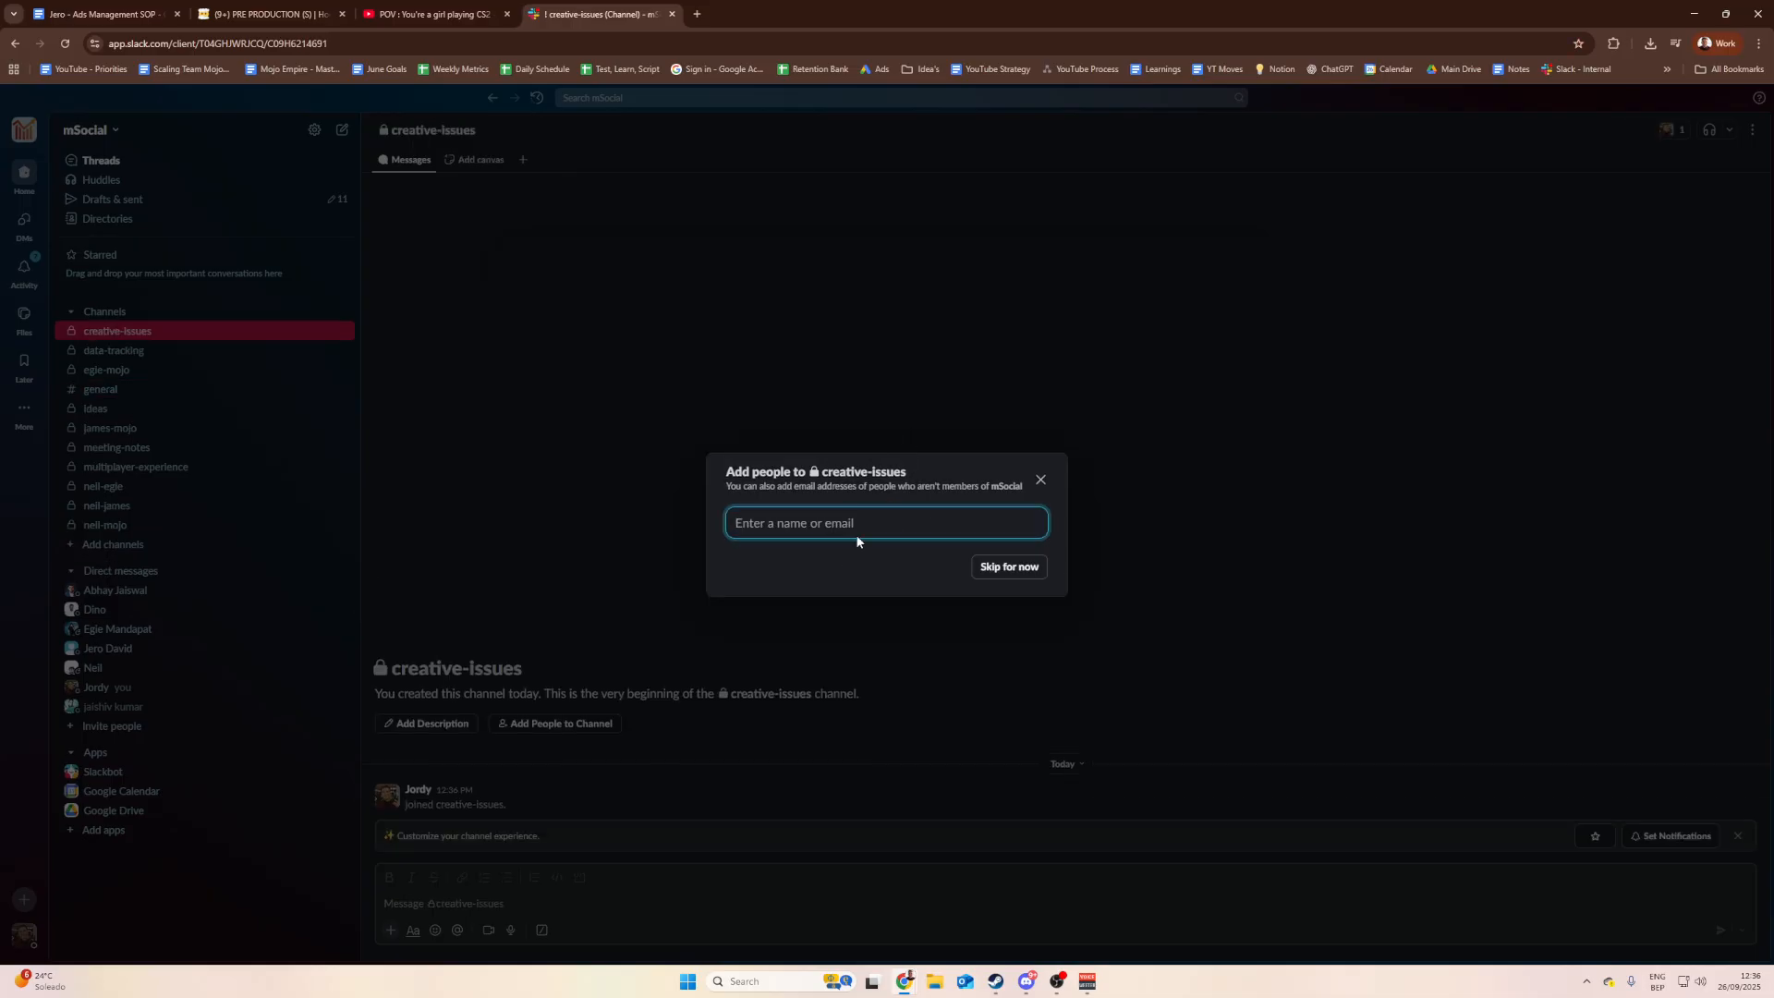
Step: Add the suggested teammate to #creative-issues
text(jero)
click(831, 557)
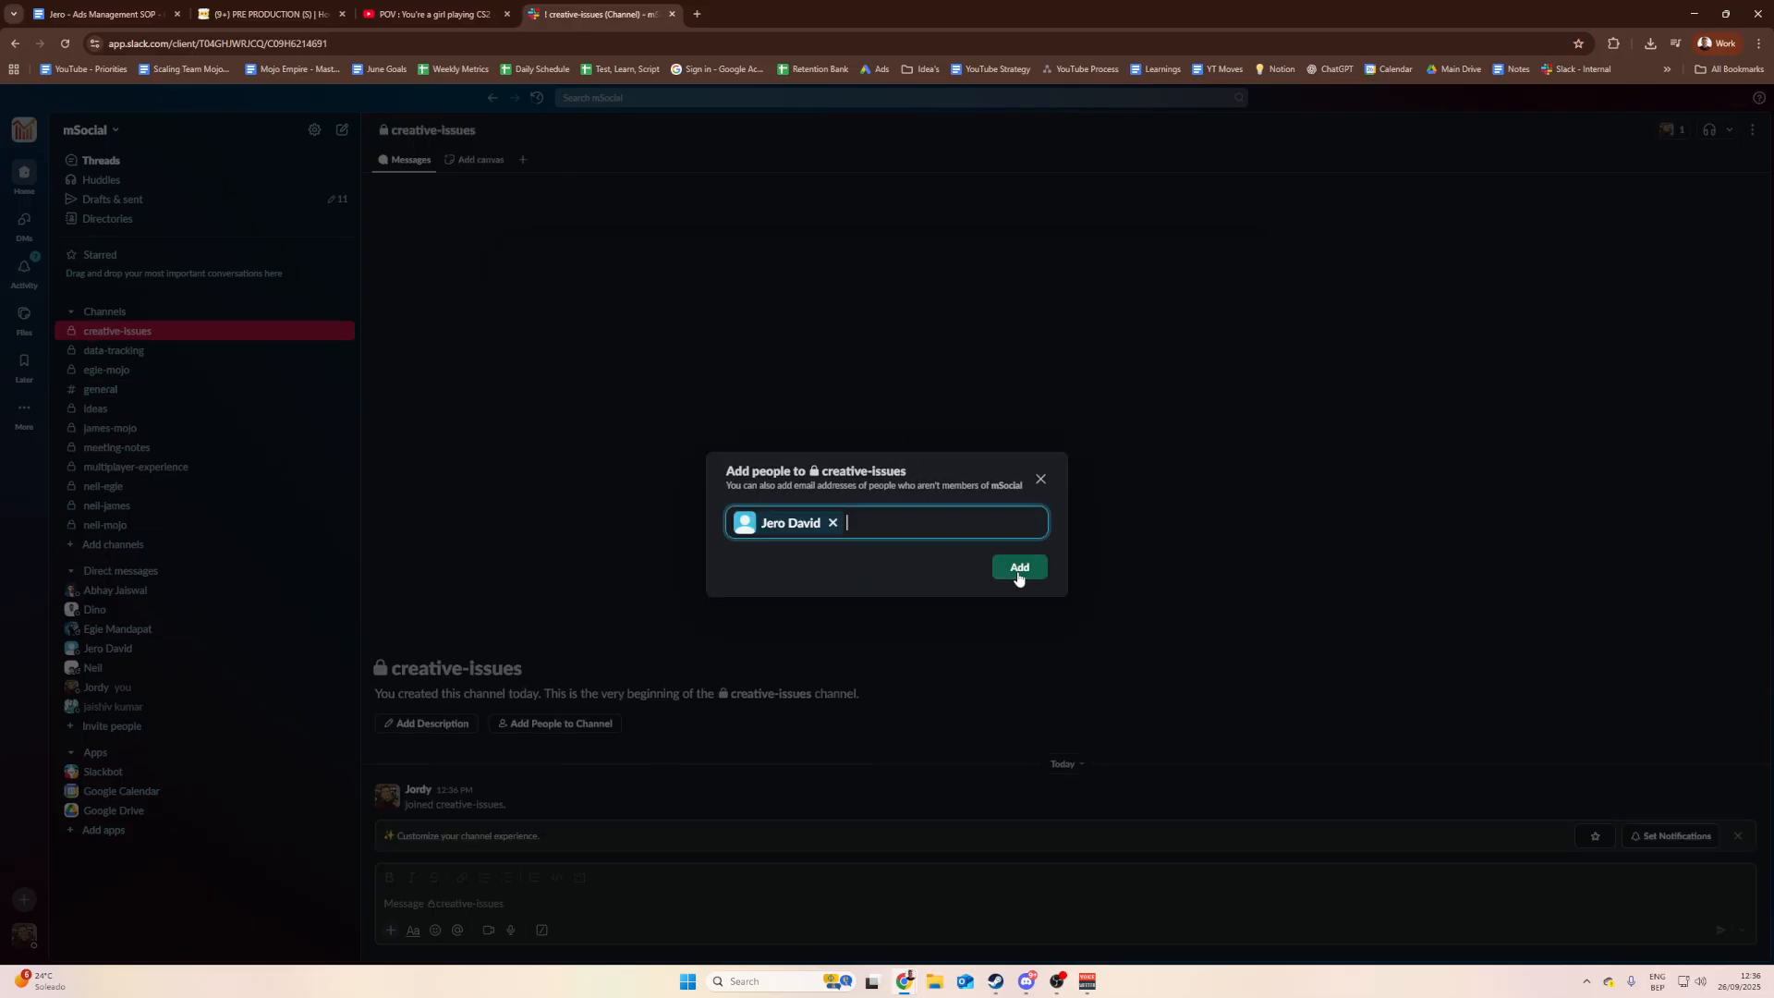
click(1020, 572)
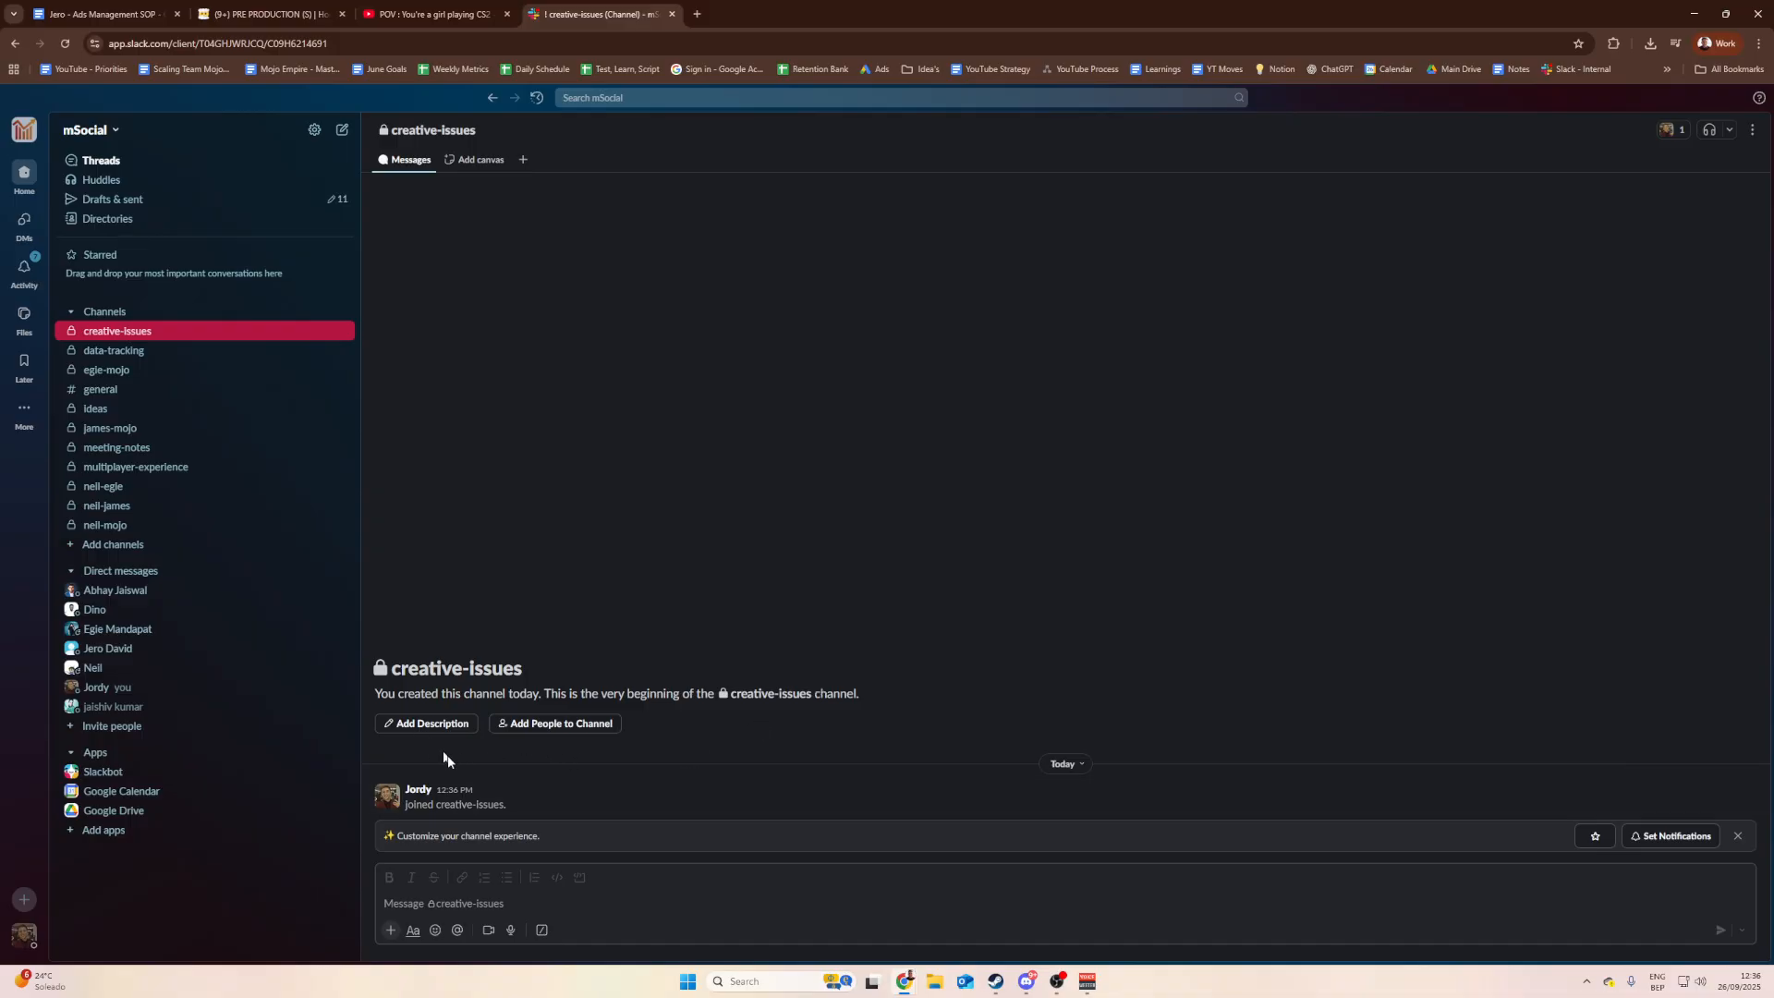
Step: Glance at the POV Short, then start a message in #creative-issues
click(444, 15)
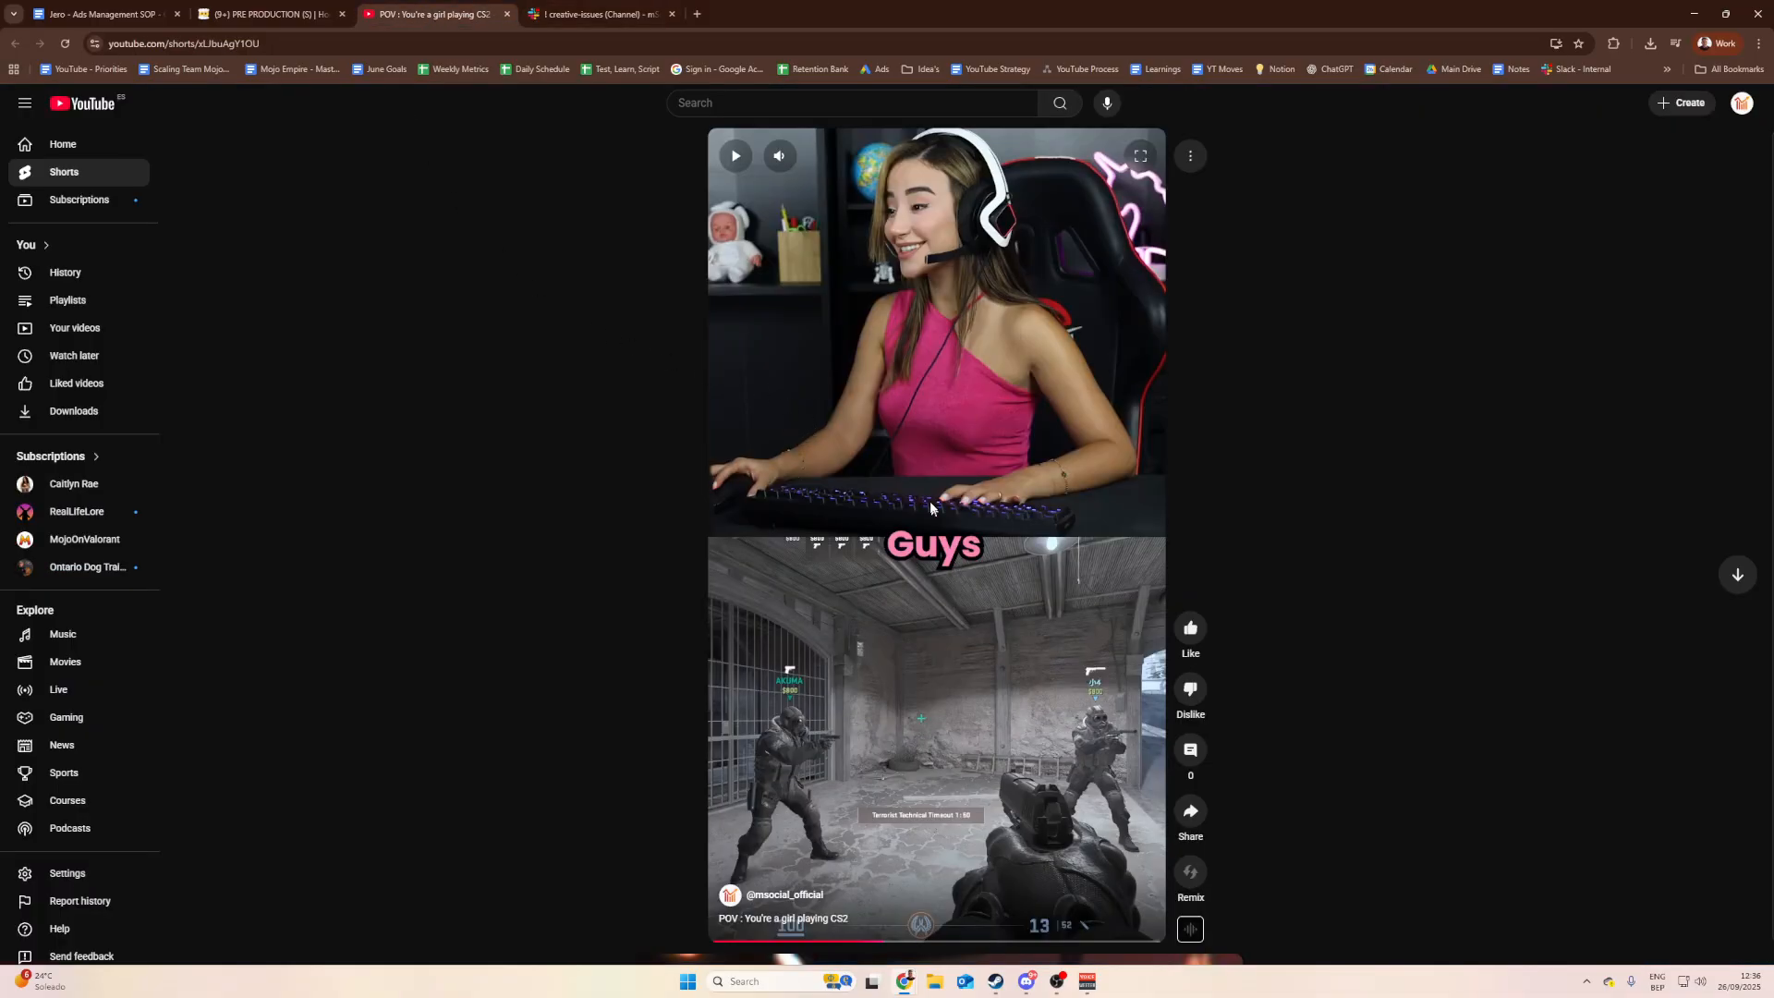
click(619, 14)
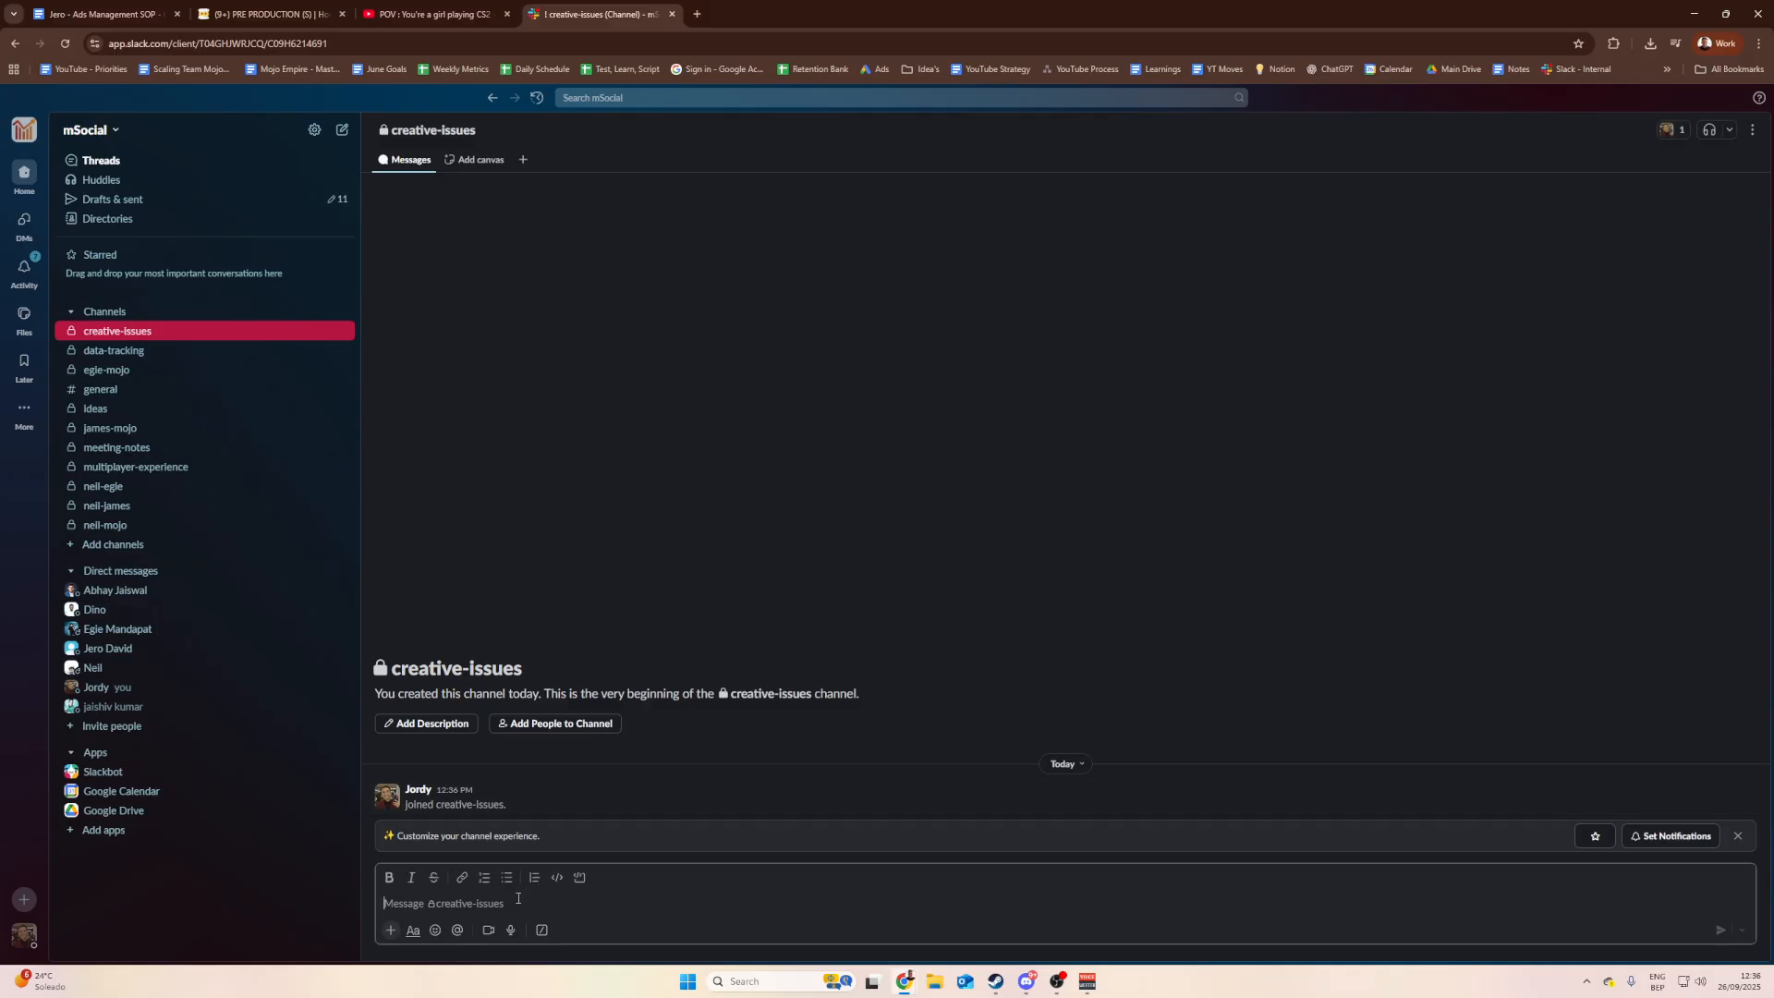
text(Te)
Step: Reopen the CS2 cheater card in Notion and copy its page address
click(267, 14)
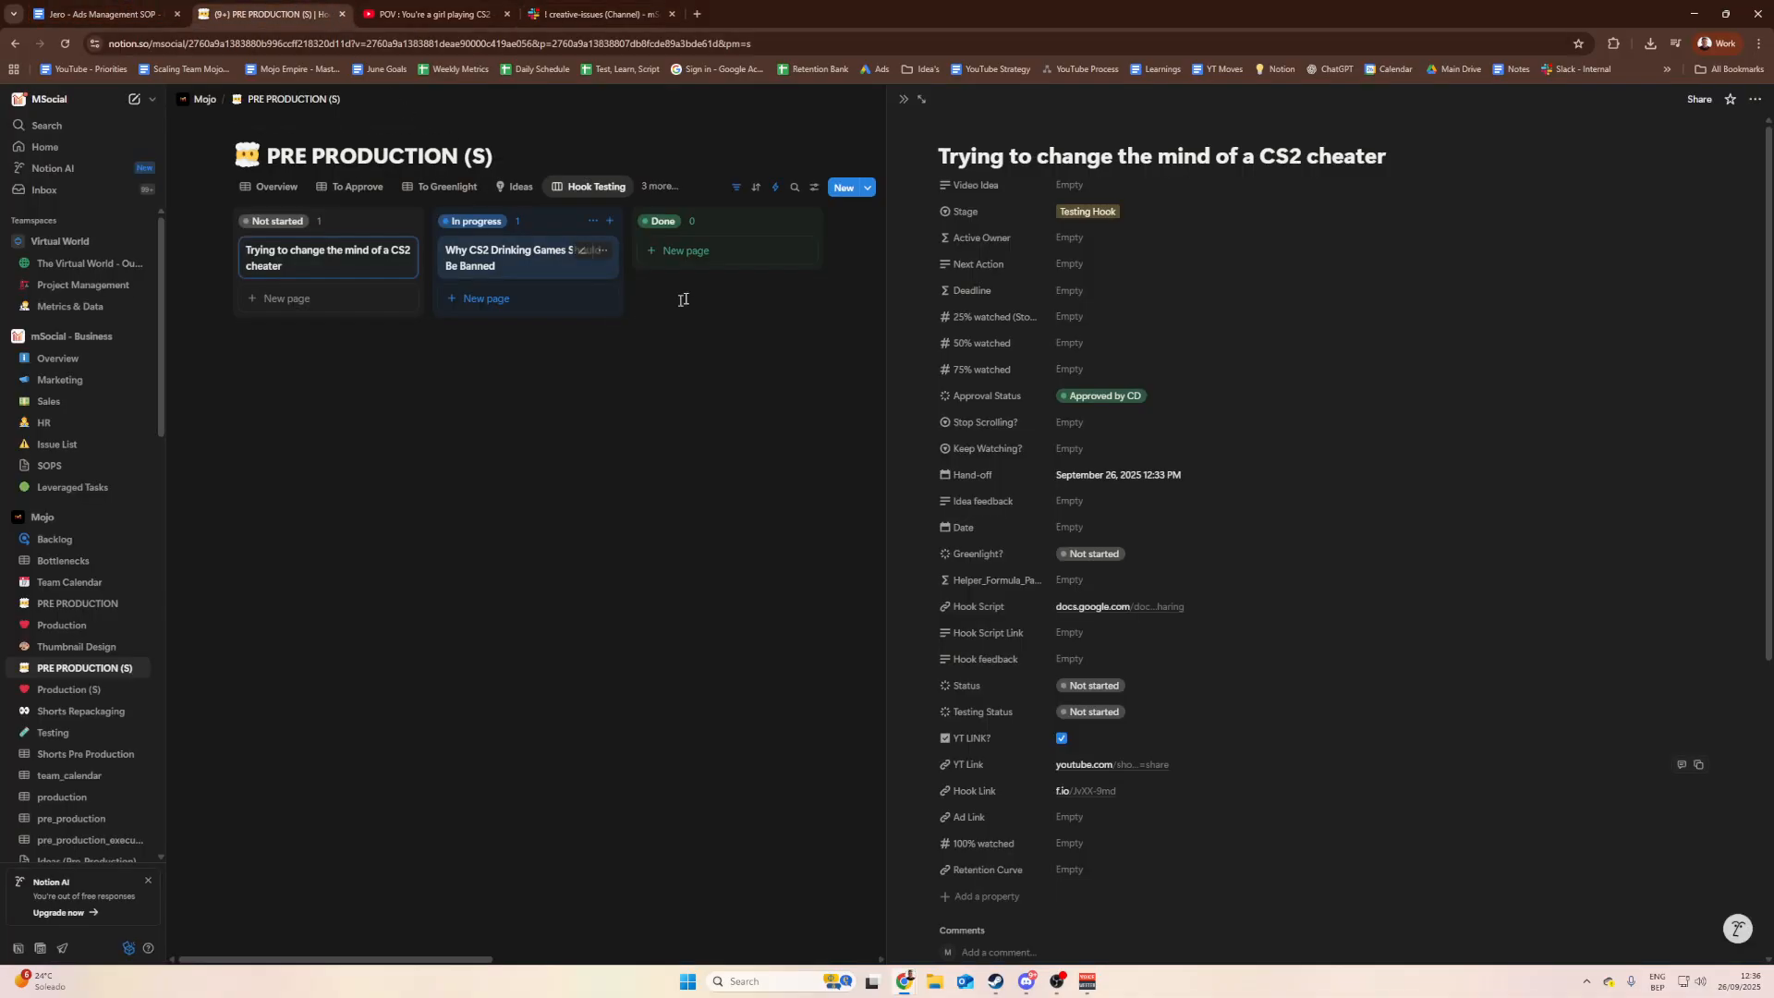
click(762, 395)
click(357, 263)
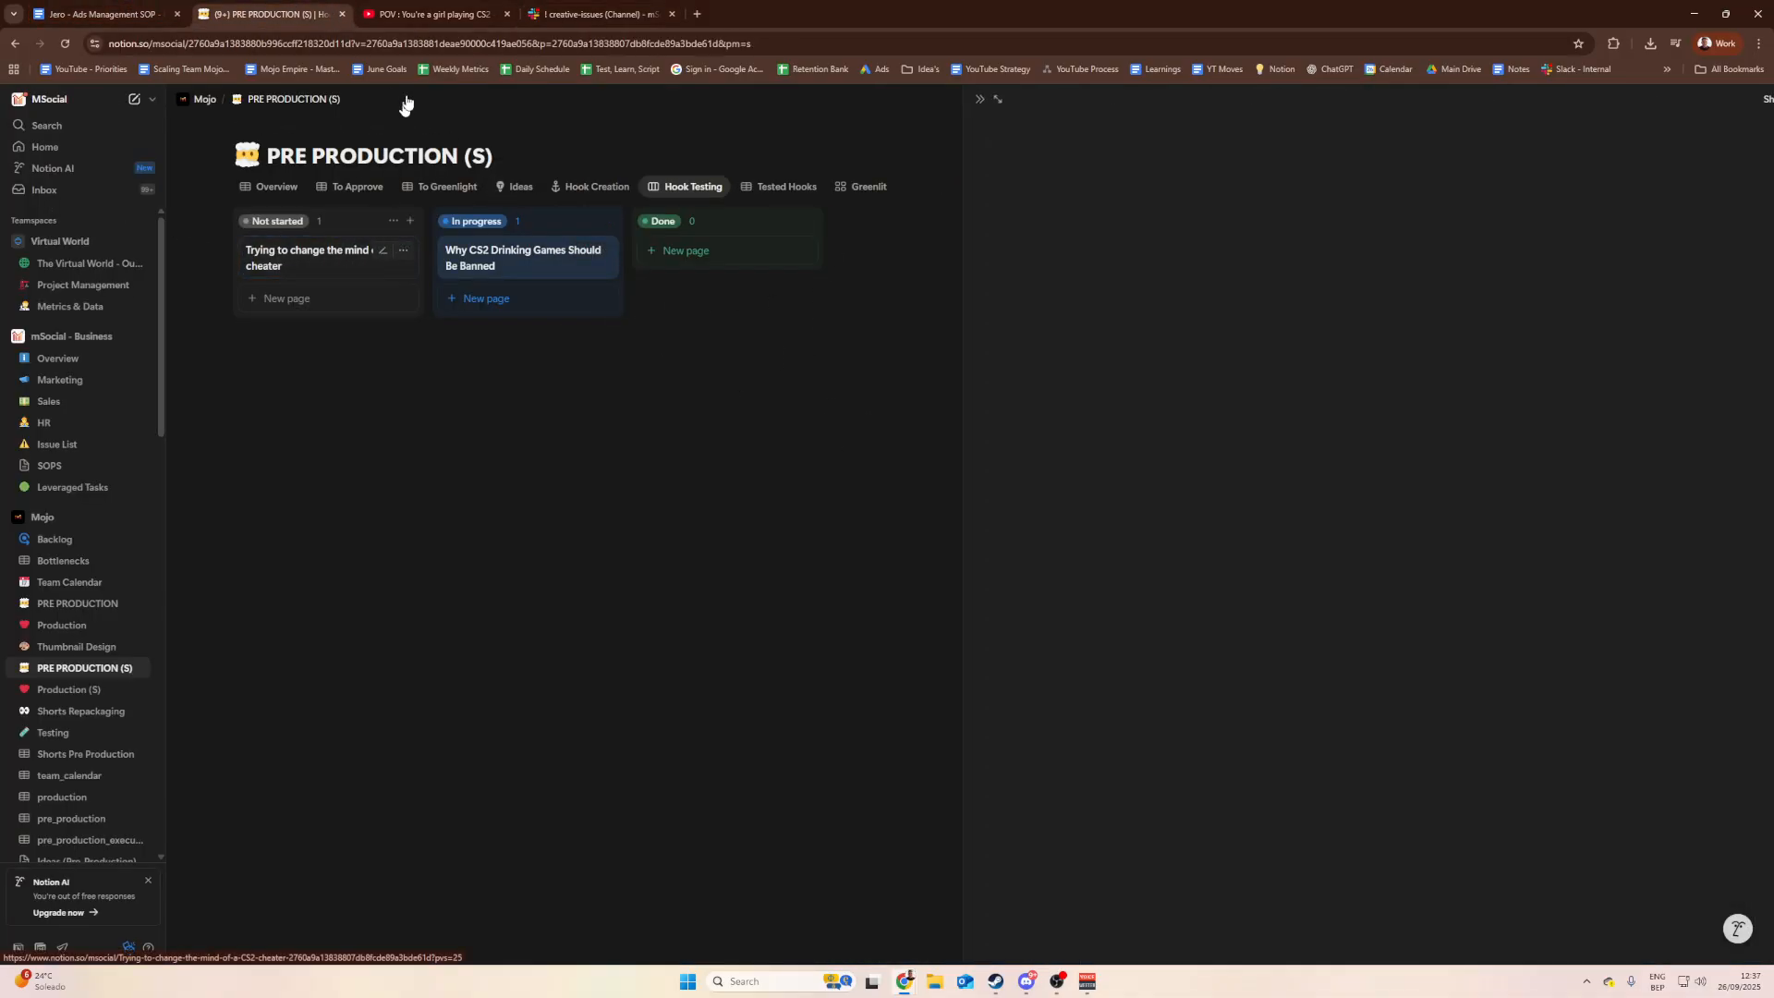
click(559, 513)
click(334, 258)
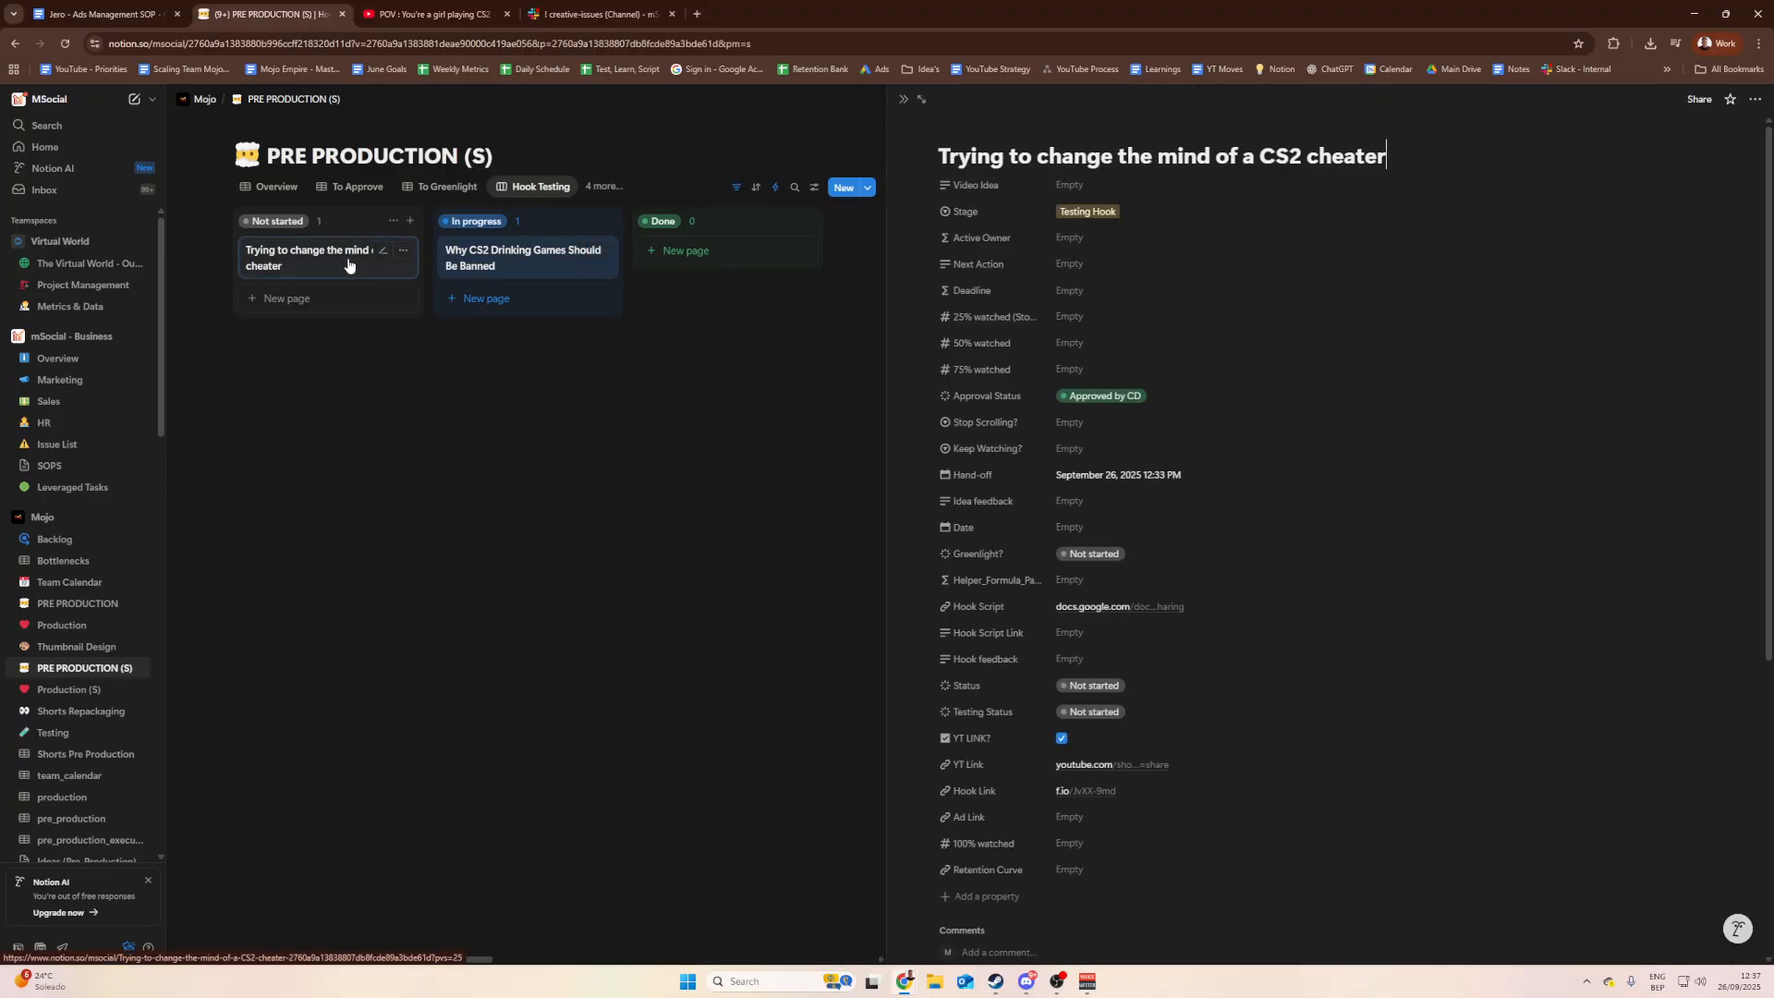
click(798, 39)
drag(798, 40, 91, 40)
drag(309, 44, 65, 53)
key(ctrl+c)
click(862, 45)
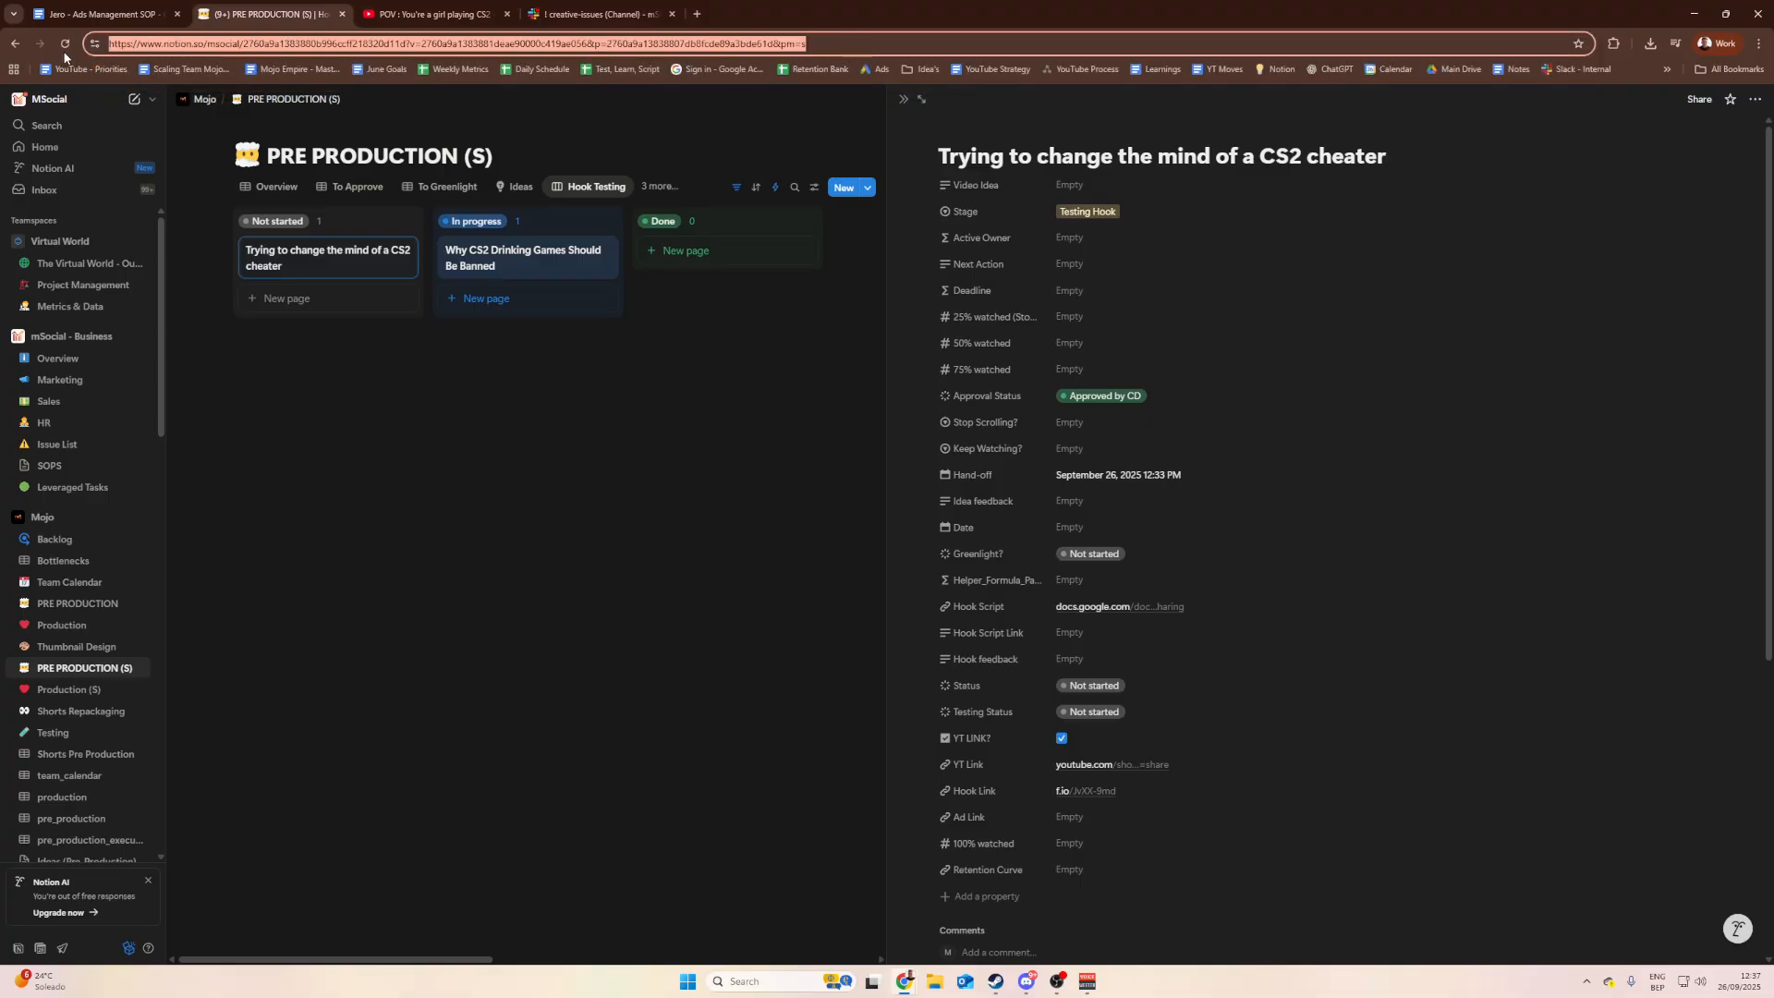
click(866, 40)
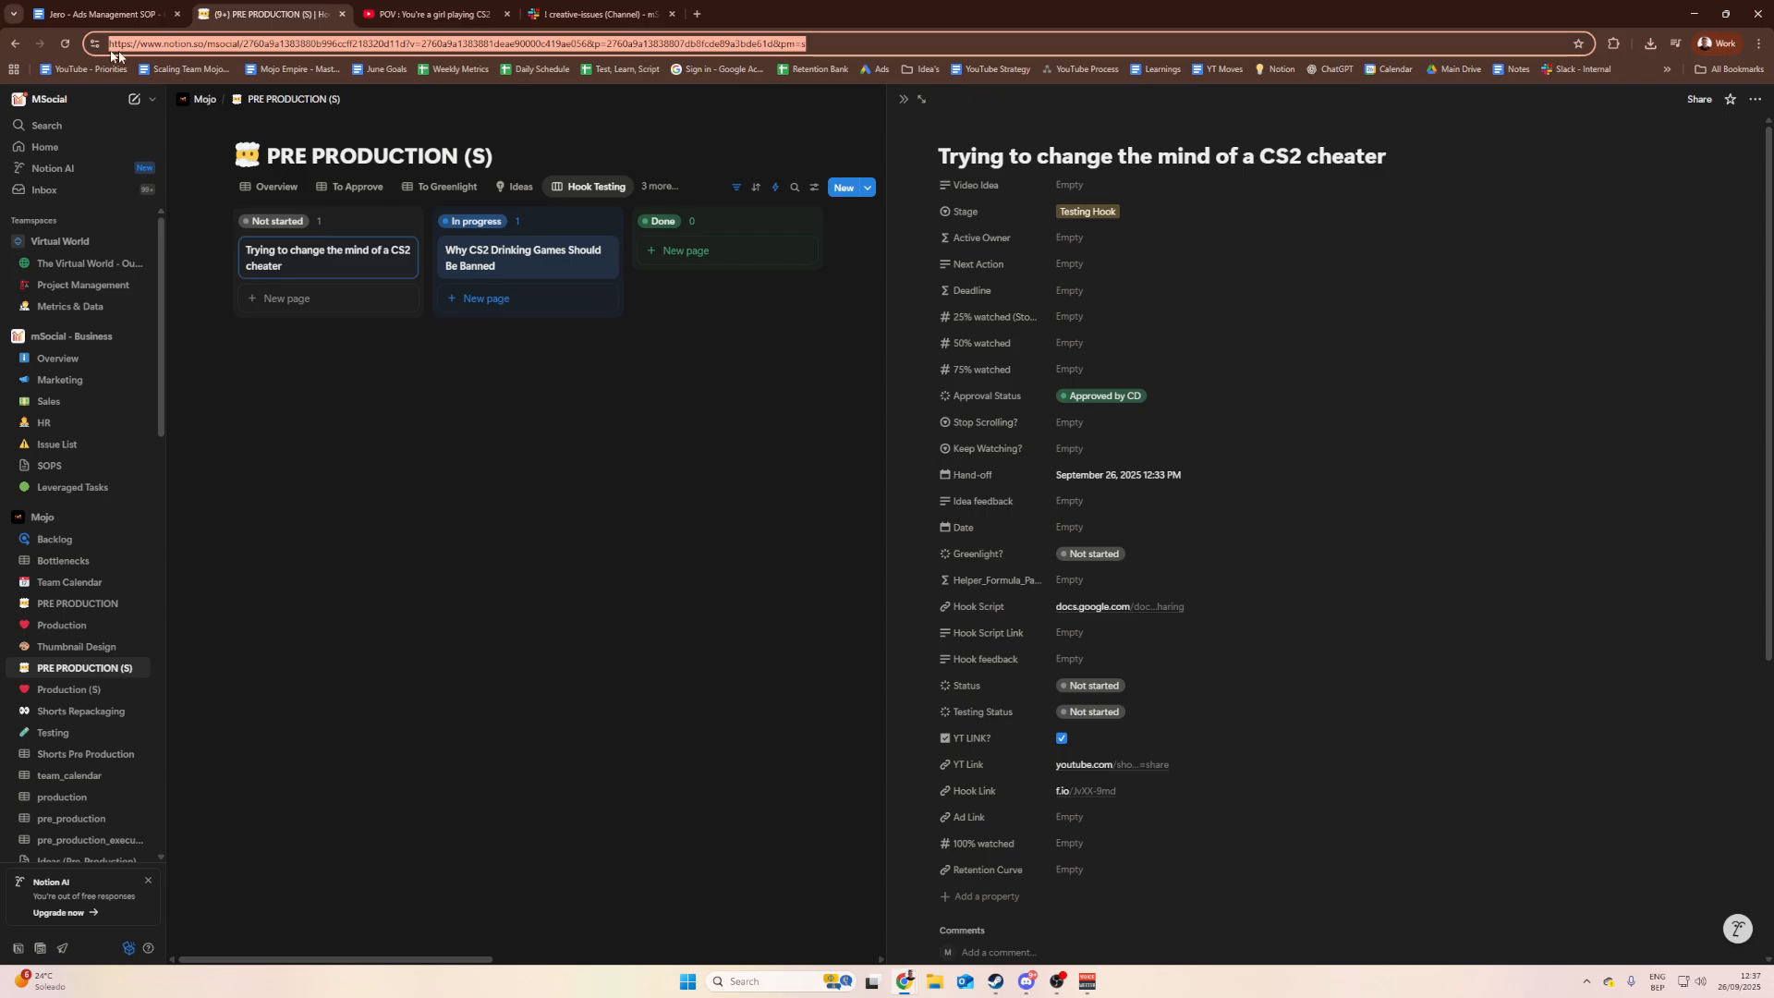
click(599, 14)
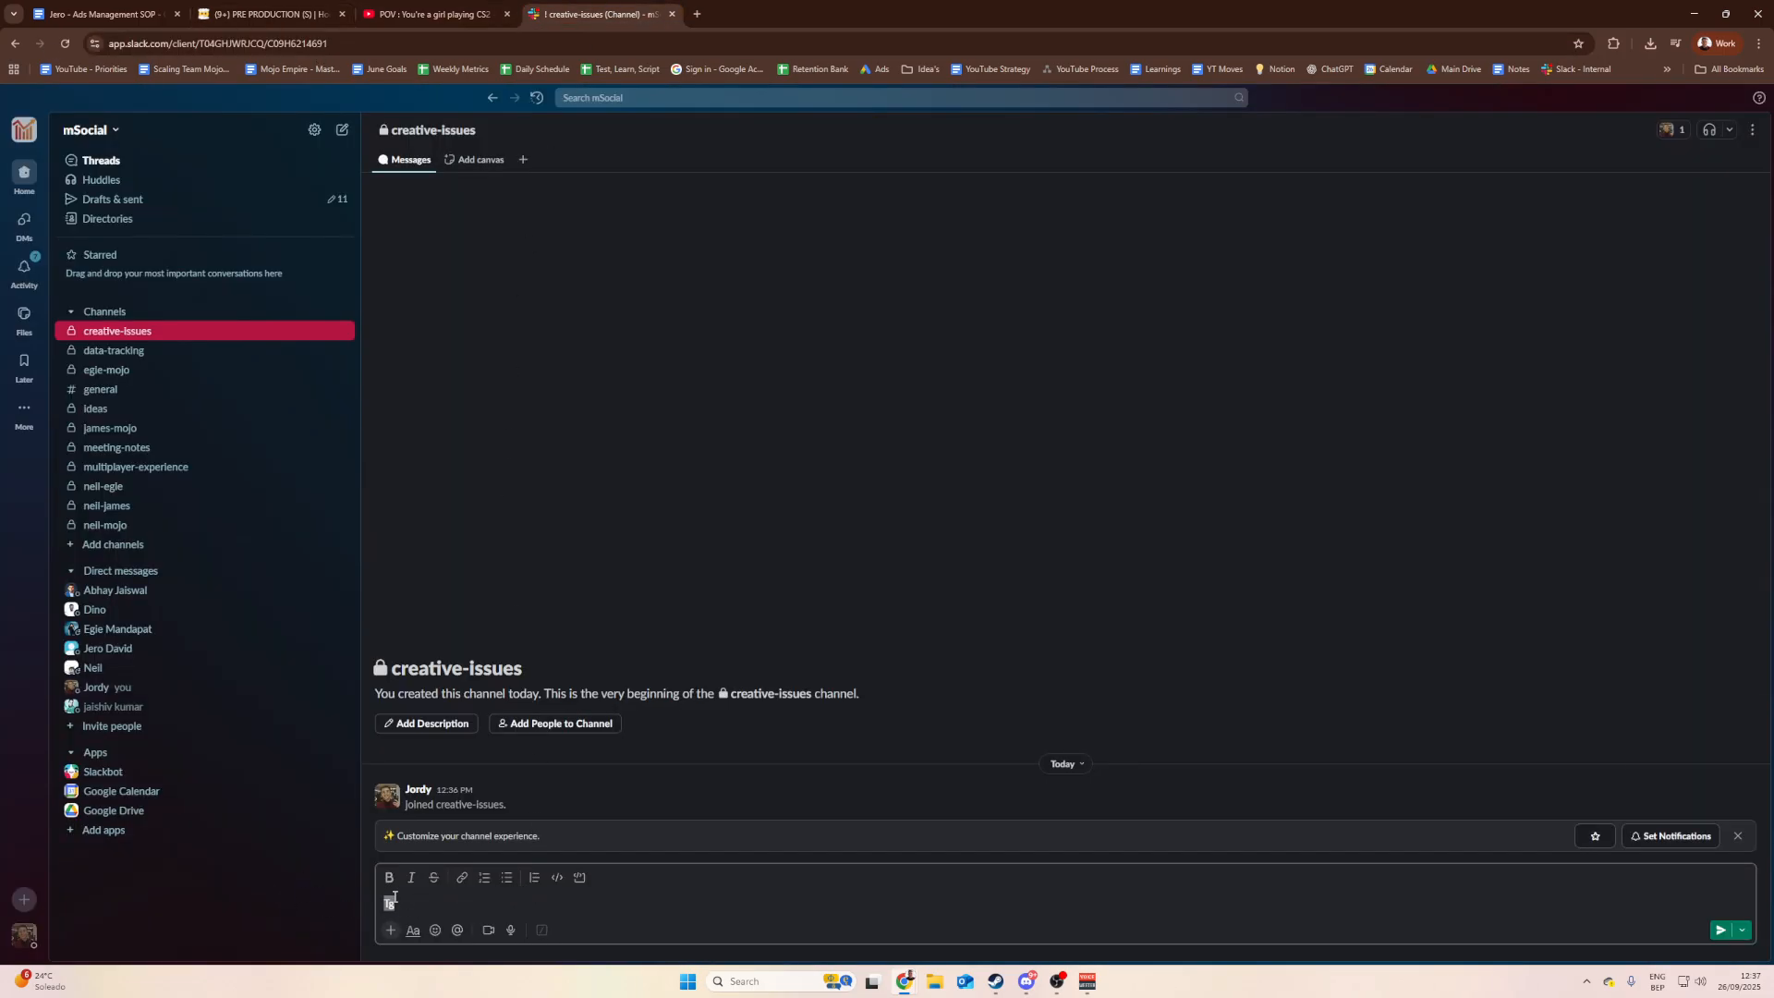
Step: Post 'Issue : Wrong title :' with the pasted Notion card link in #creative-issues
text(er)
key(BackSpace)
key(BackSpace)
key(BackSpace)
key(BackSpace)
text(Issue : Wrong title :)
key(ctrl+v)
key(Return)
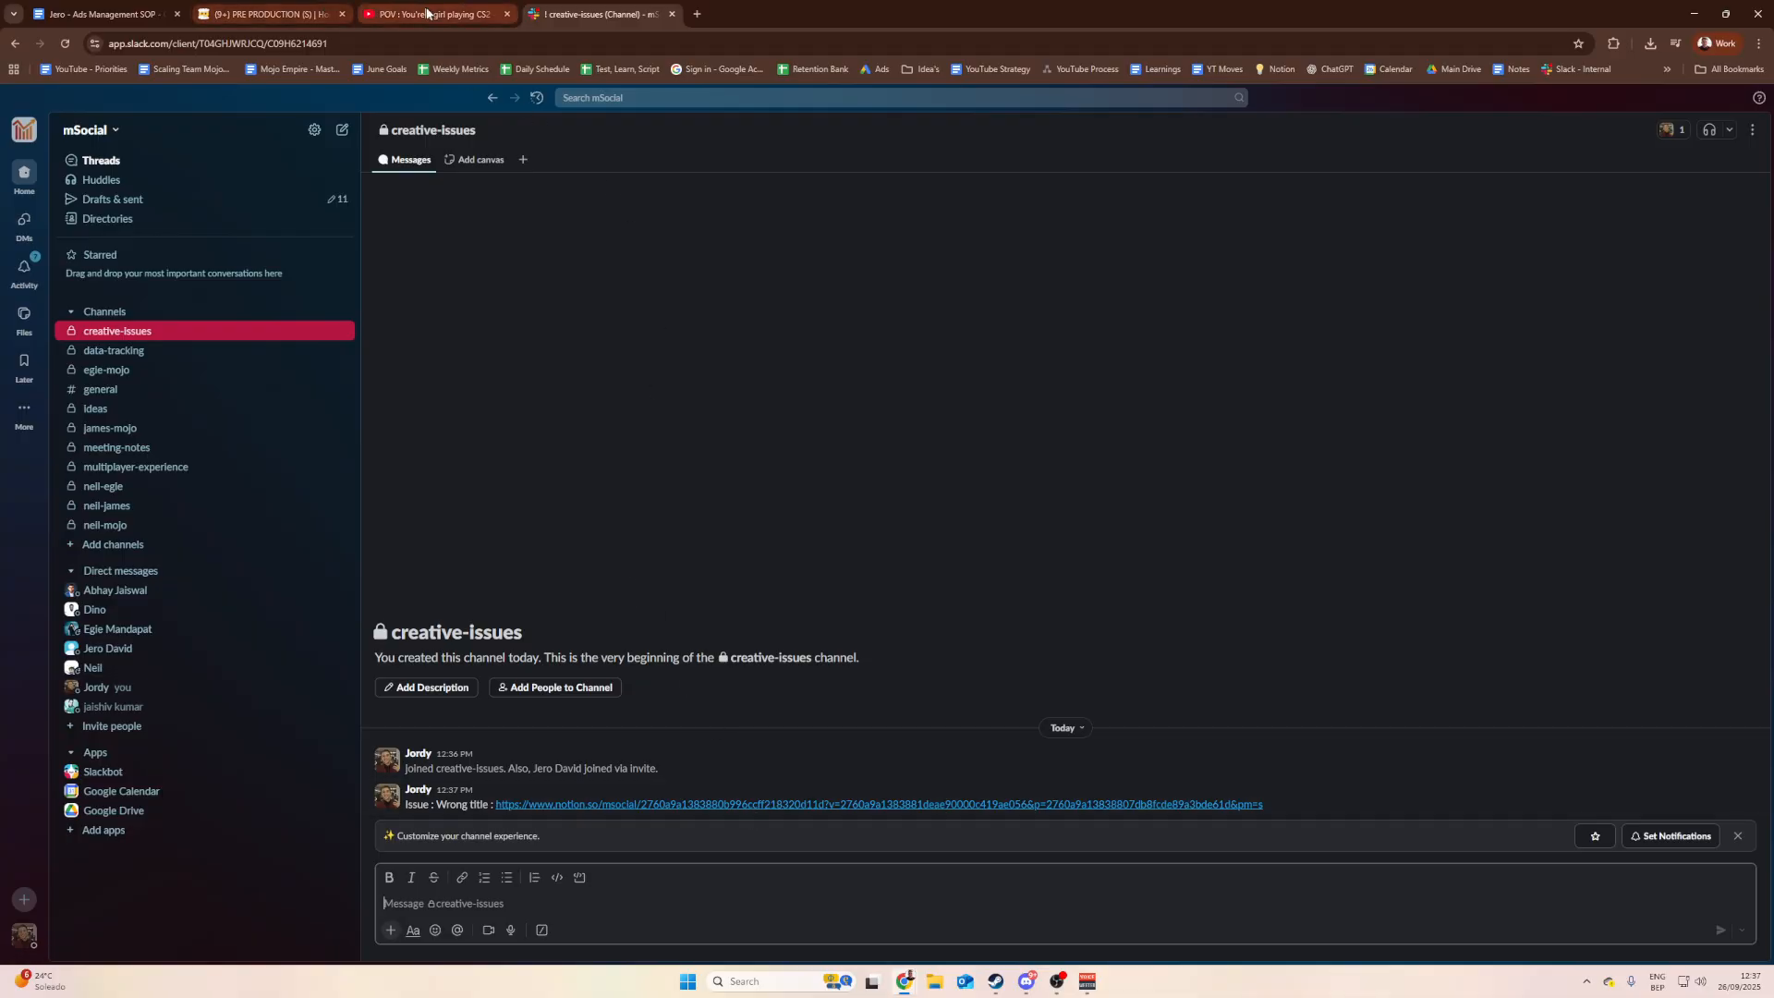
click(338, 5)
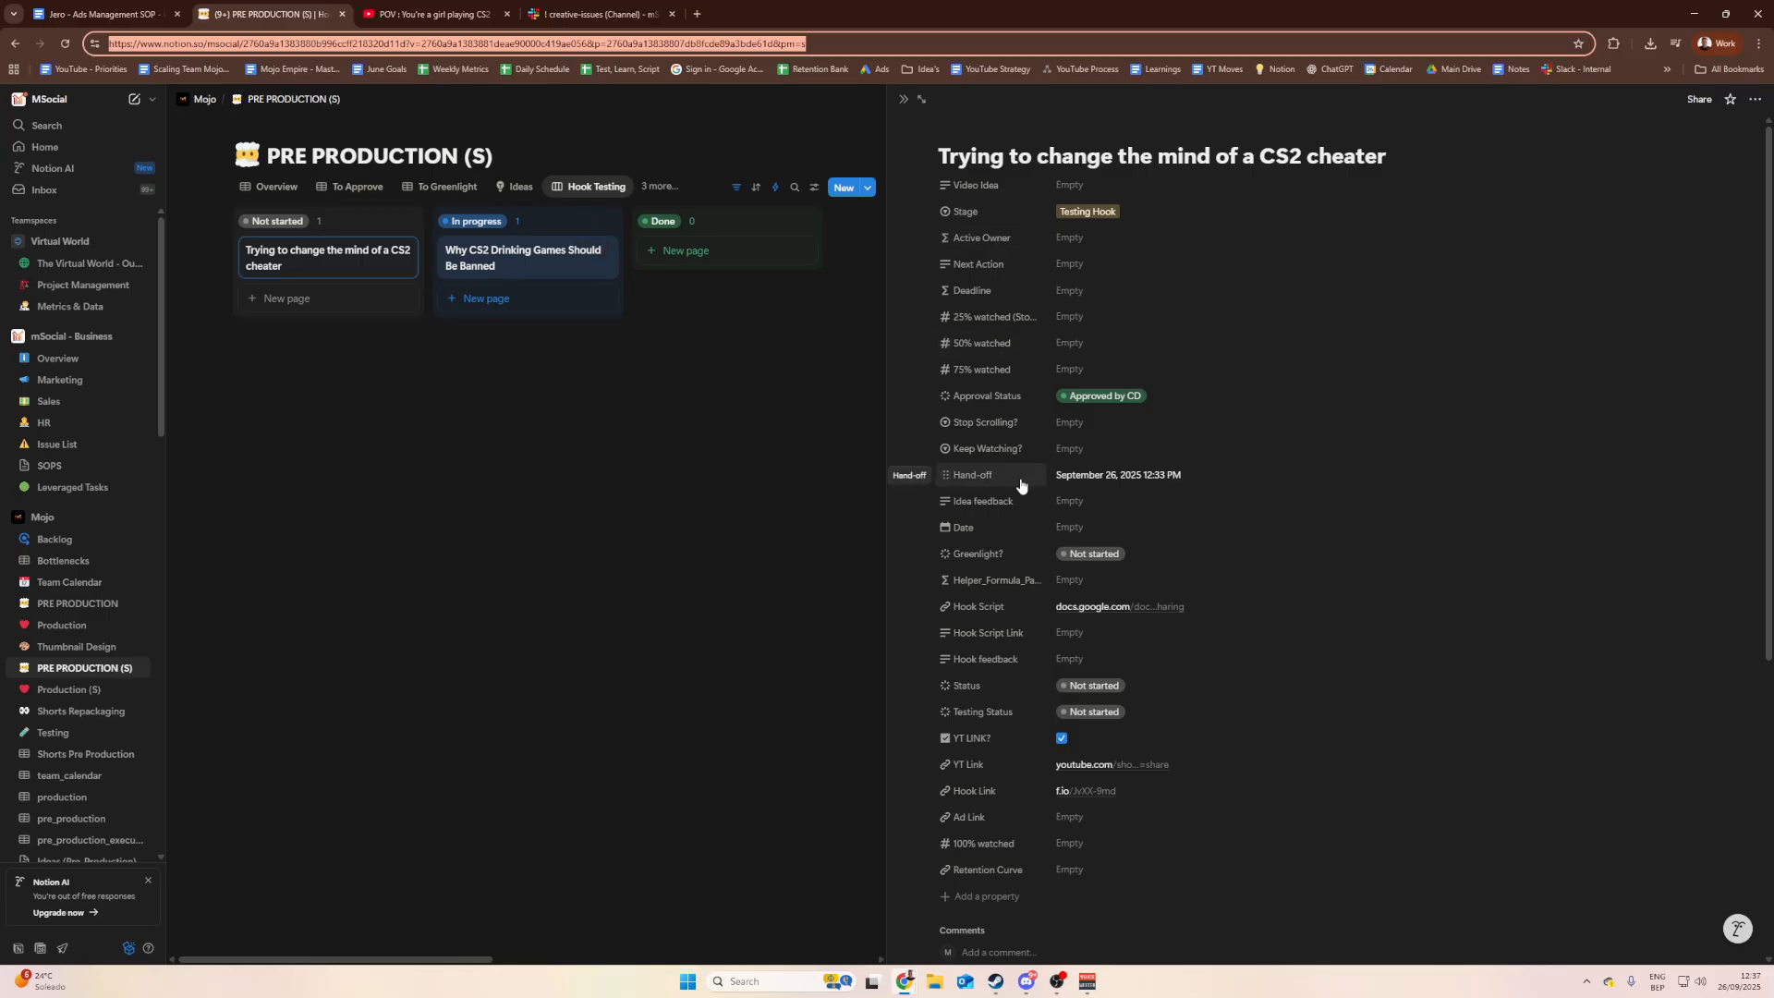
Step: Check the POV Short, then open the CS2 cheater card on the Hook Testing board
click(395, 22)
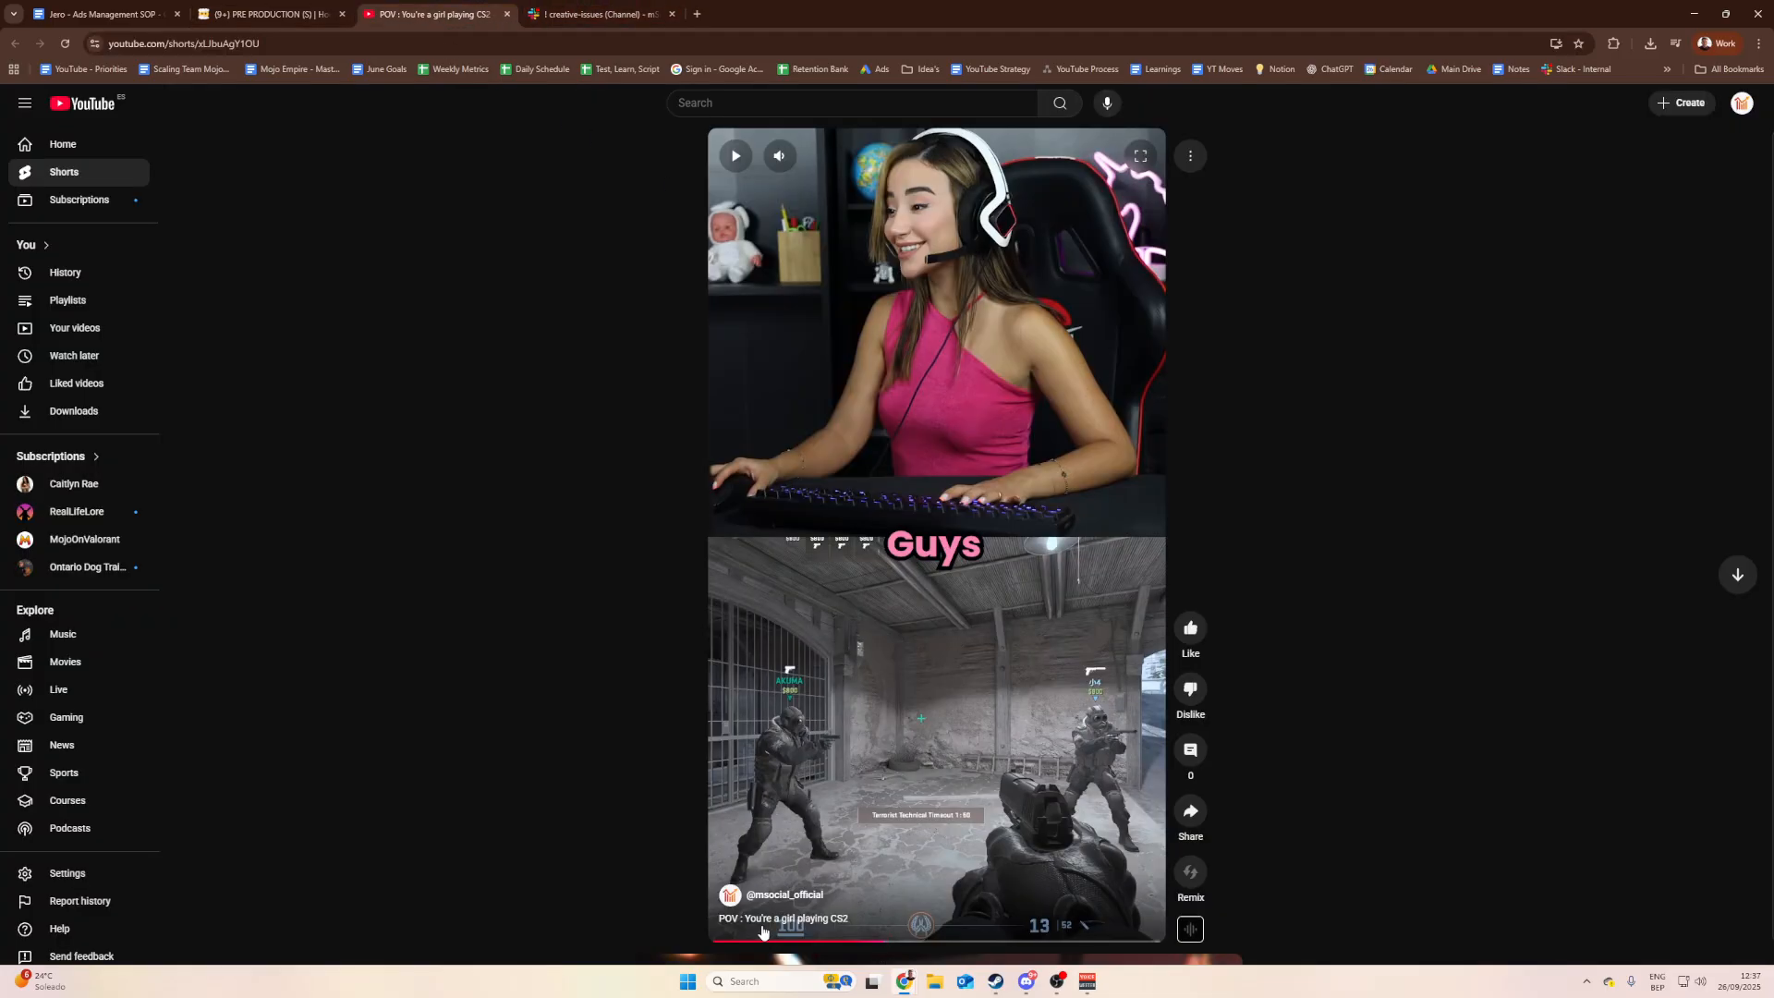
click(277, 13)
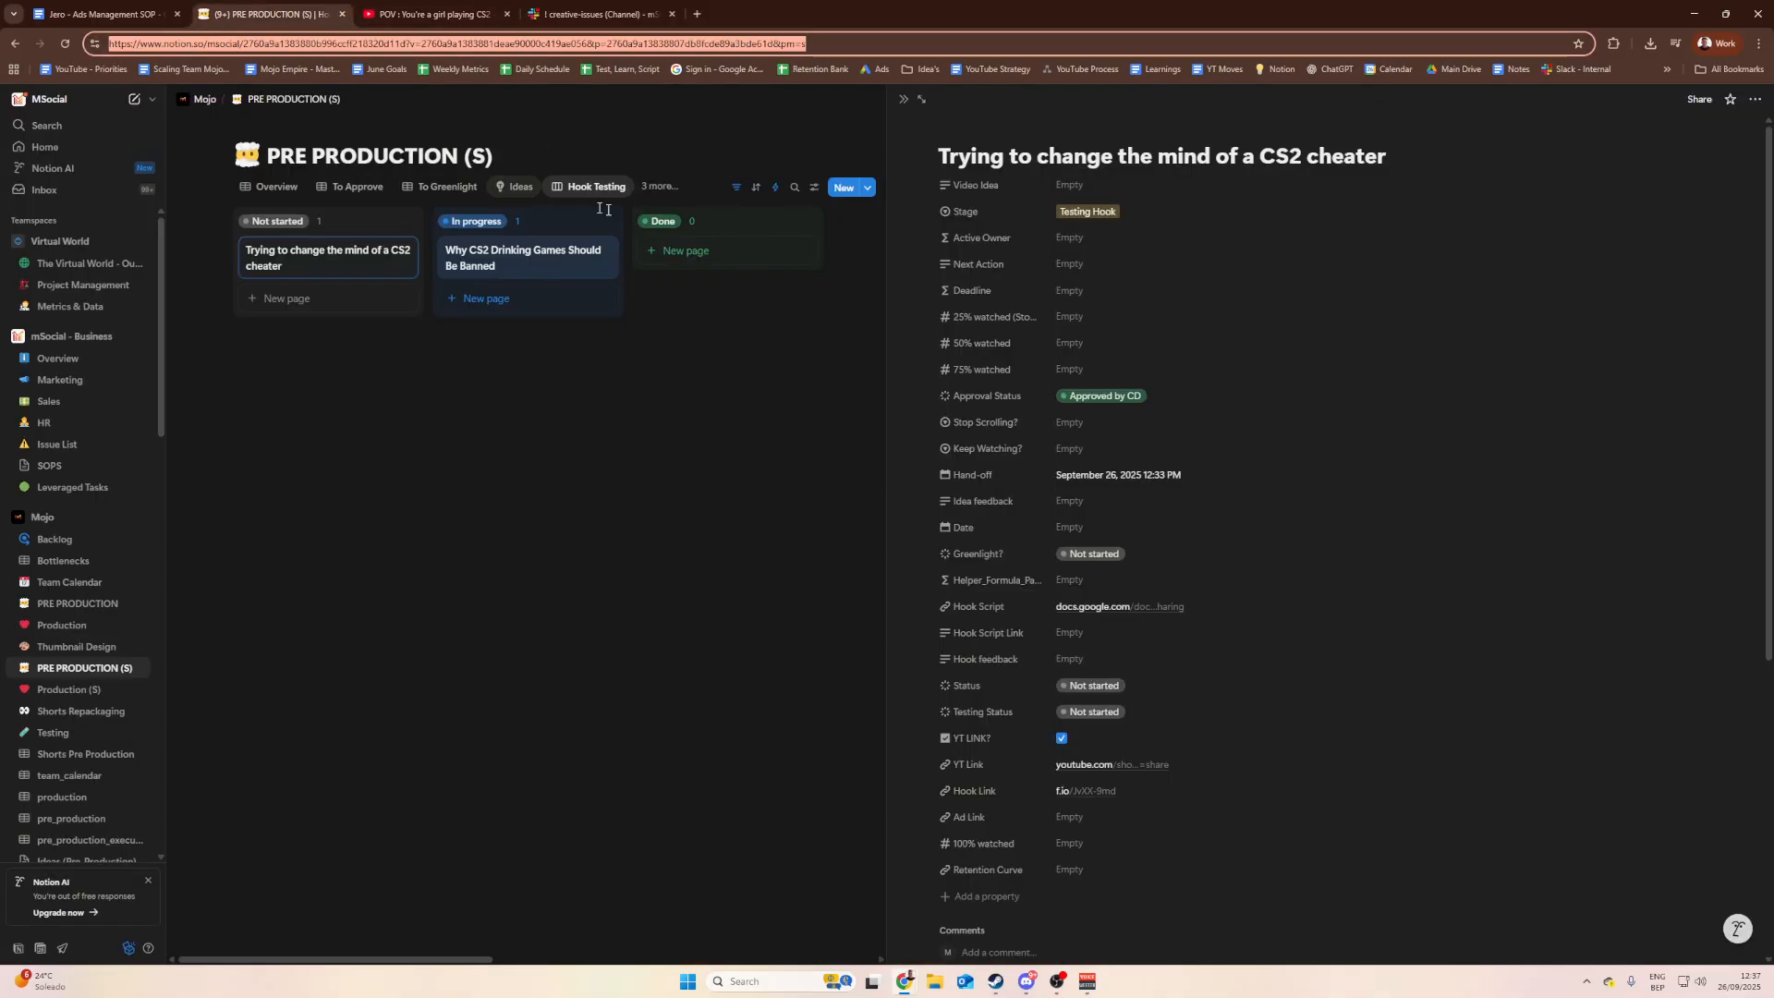
click(709, 410)
click(595, 187)
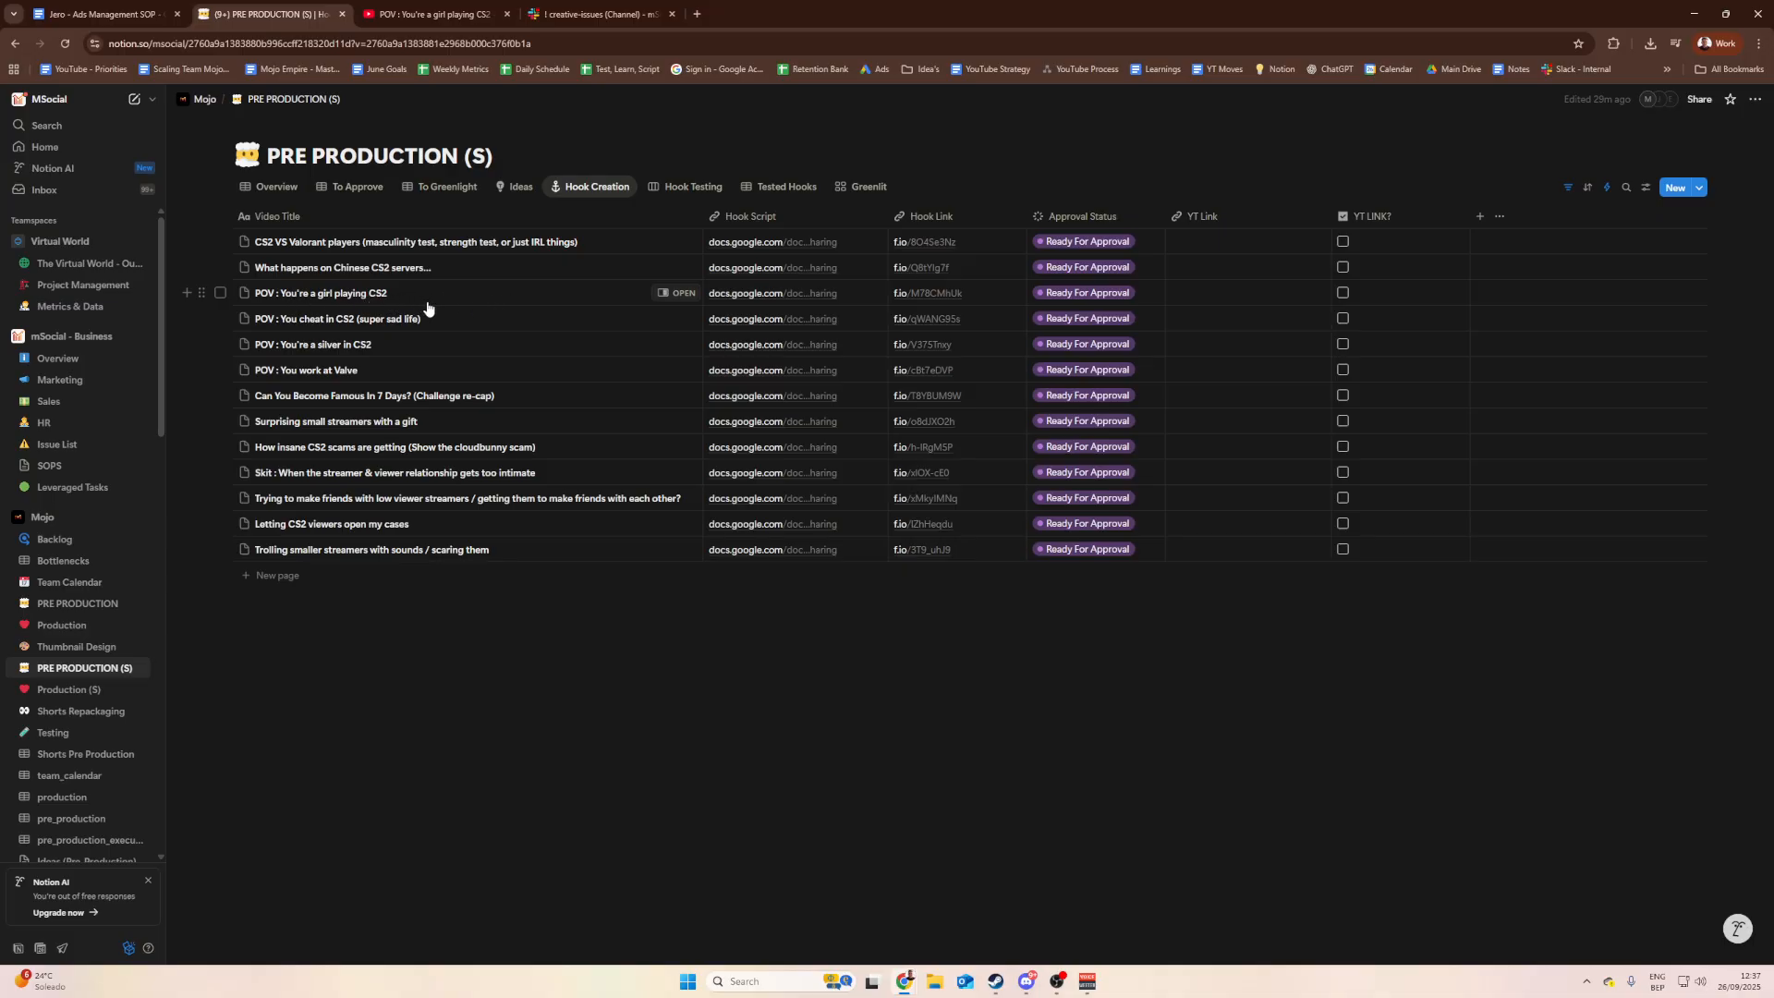
click(686, 187)
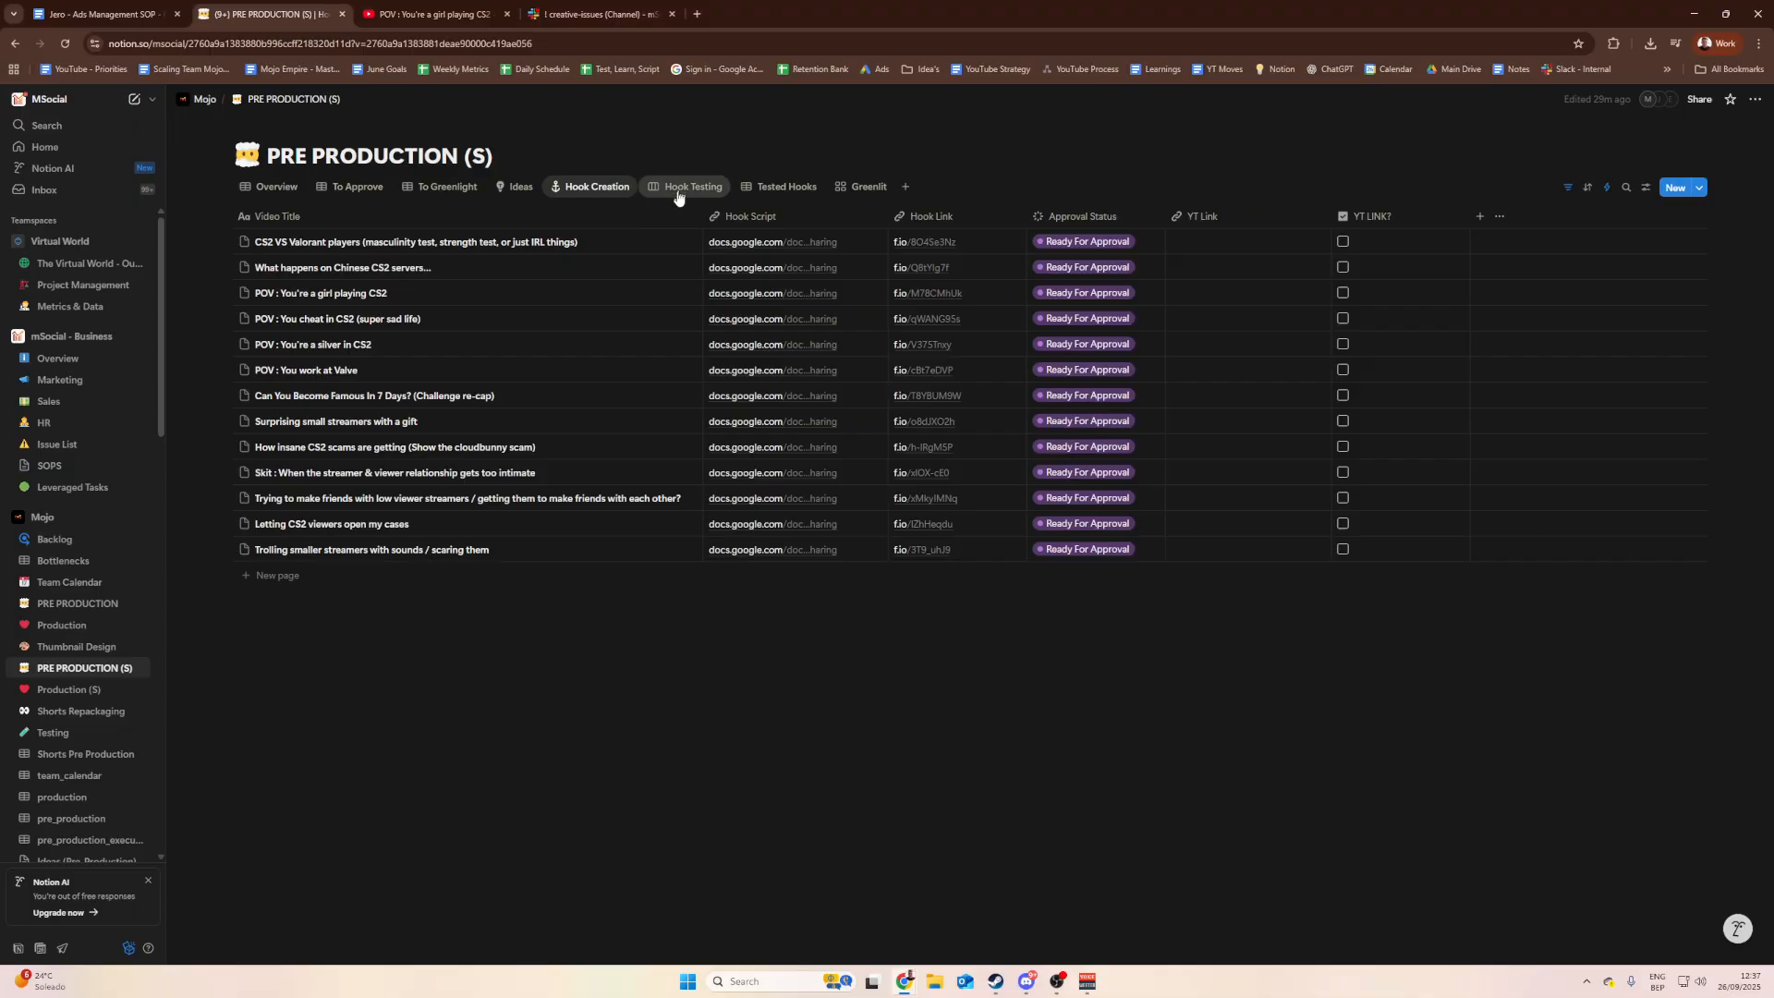
click(388, 272)
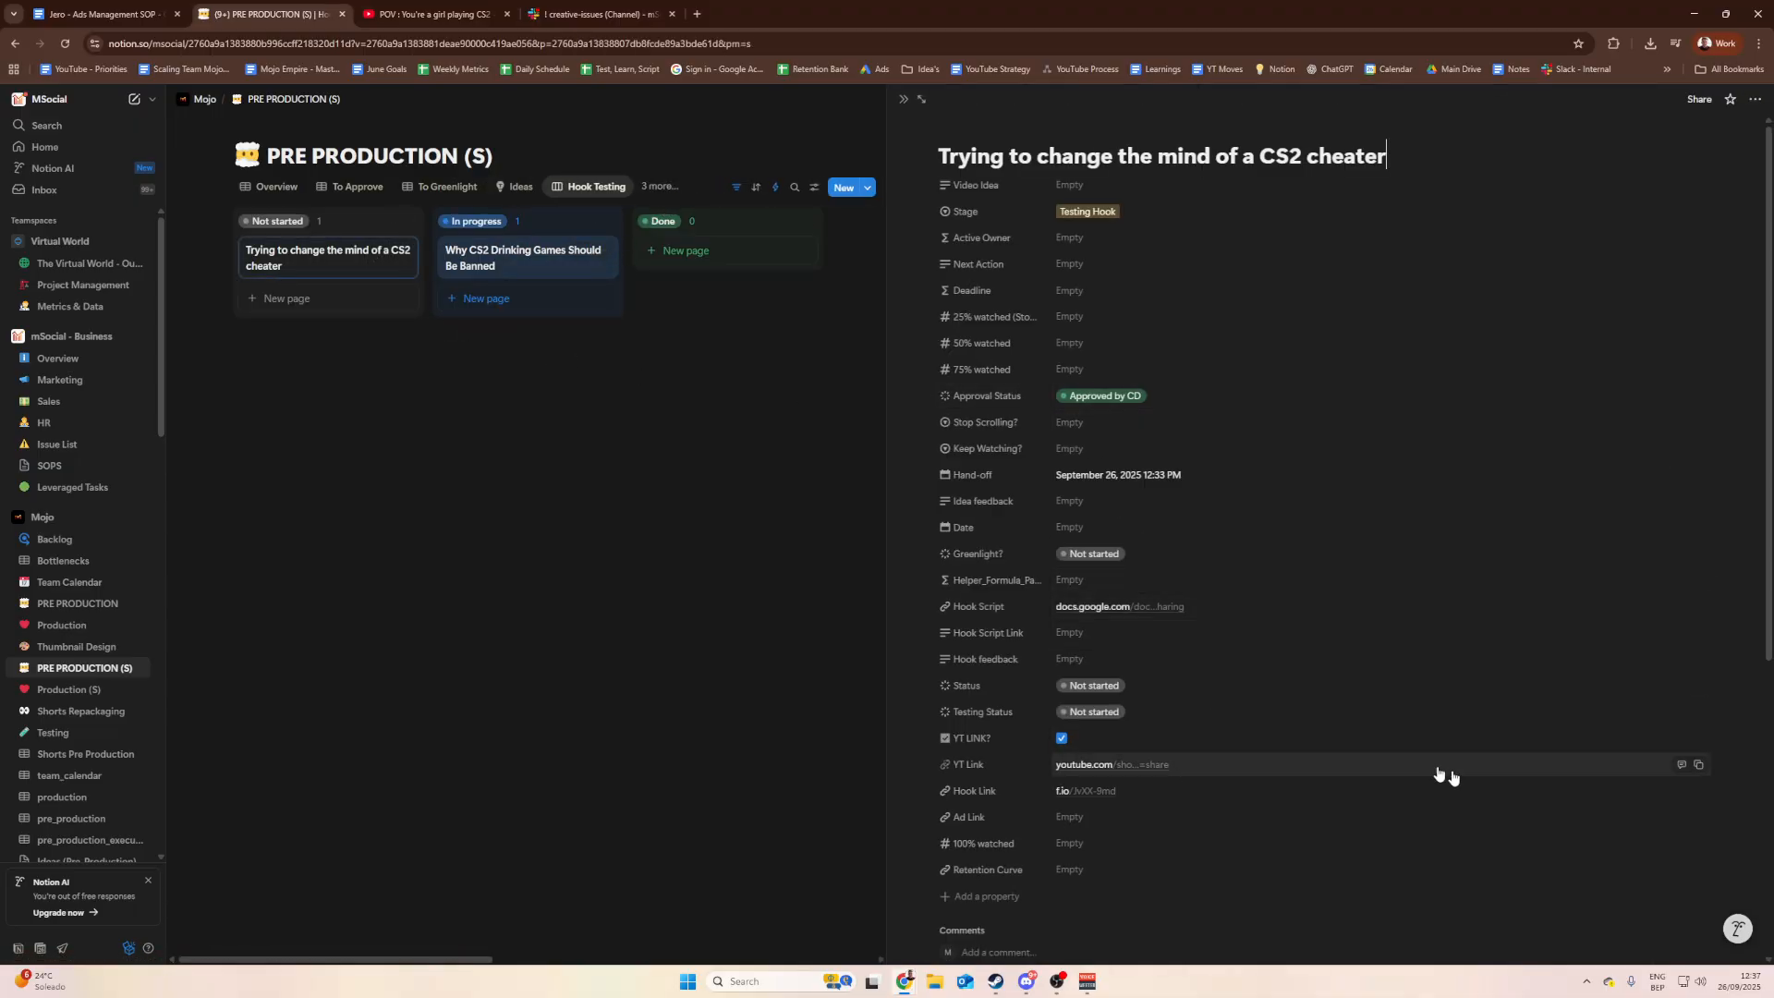
Step: Paste the card's YouTube Shorts link into the POV row's YT Link, keeping Ready For Approval
click(1698, 765)
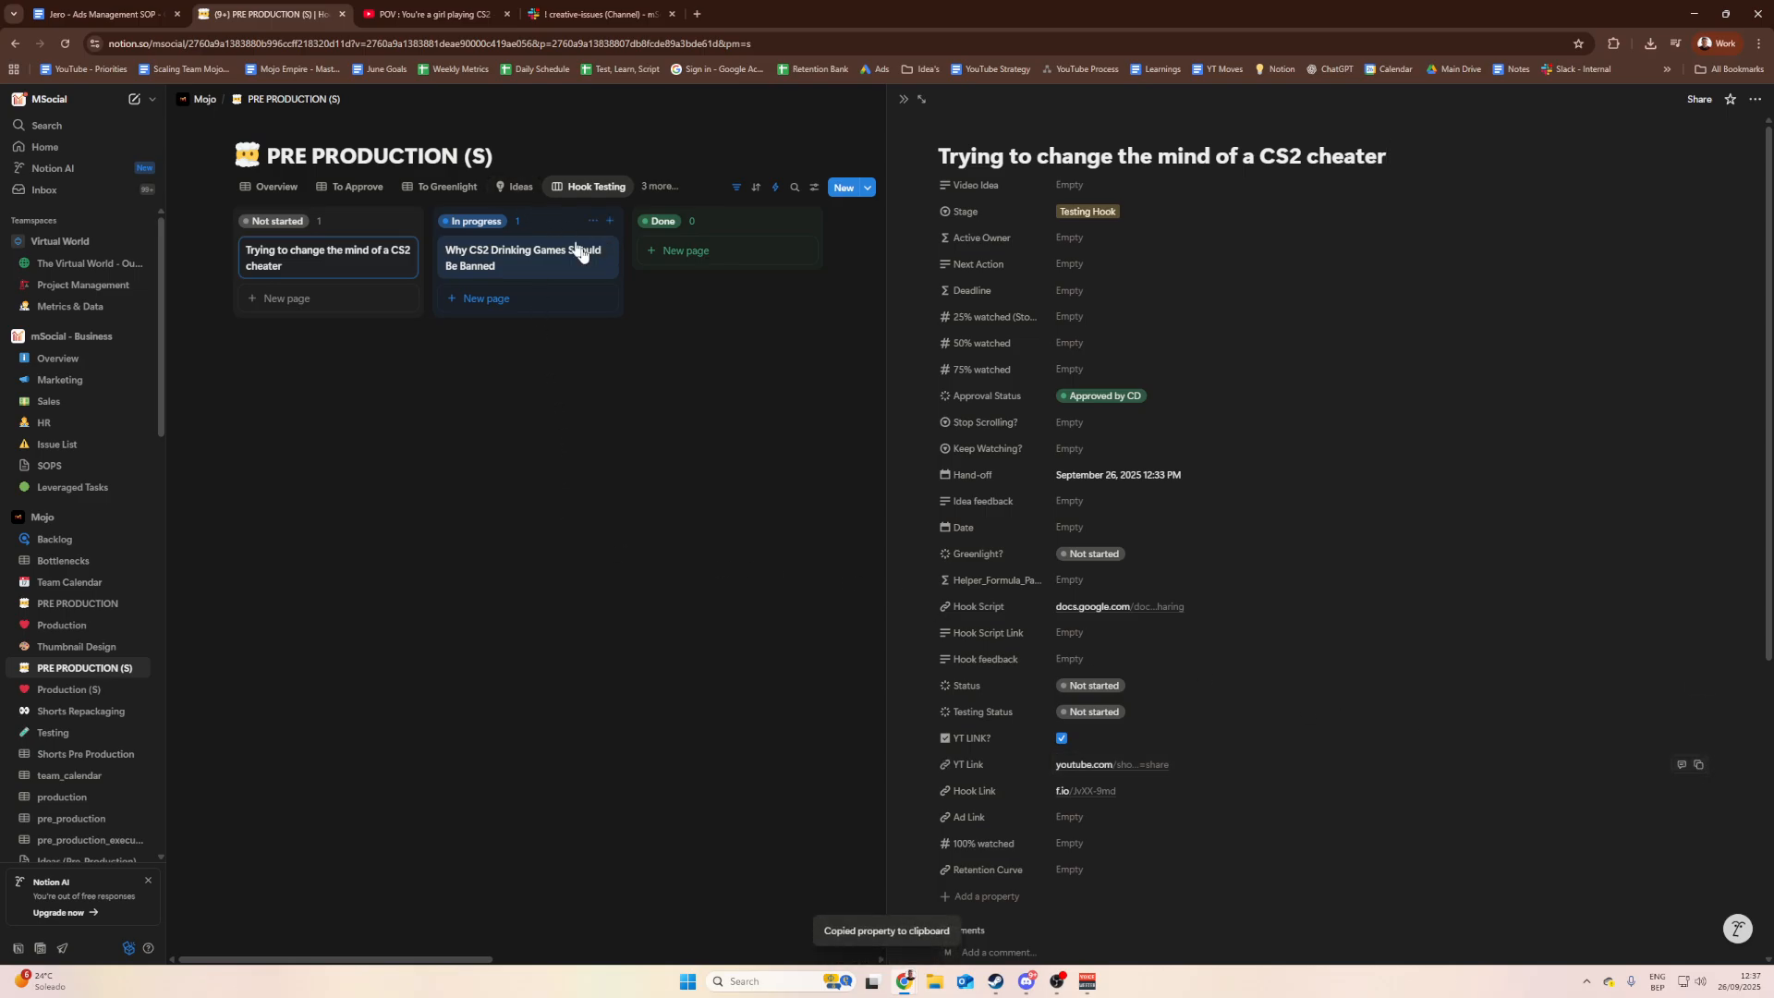
click(676, 224)
click(611, 197)
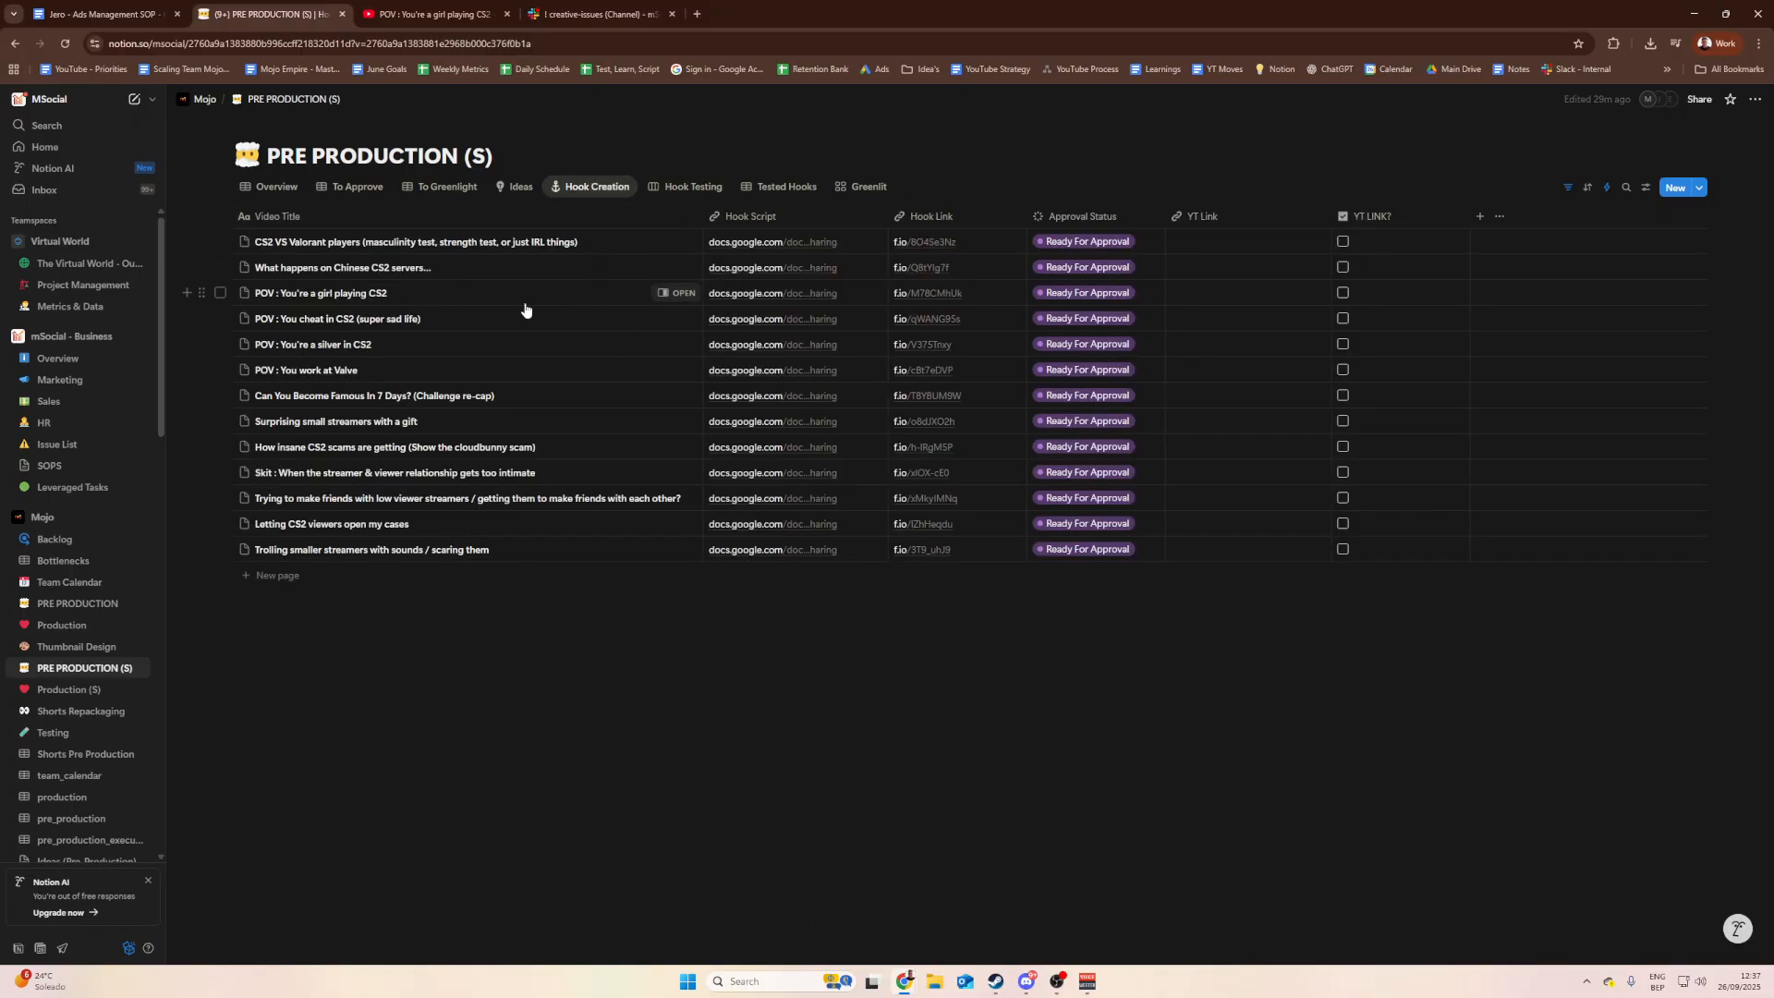
click(1210, 292)
key(ctrl+v)
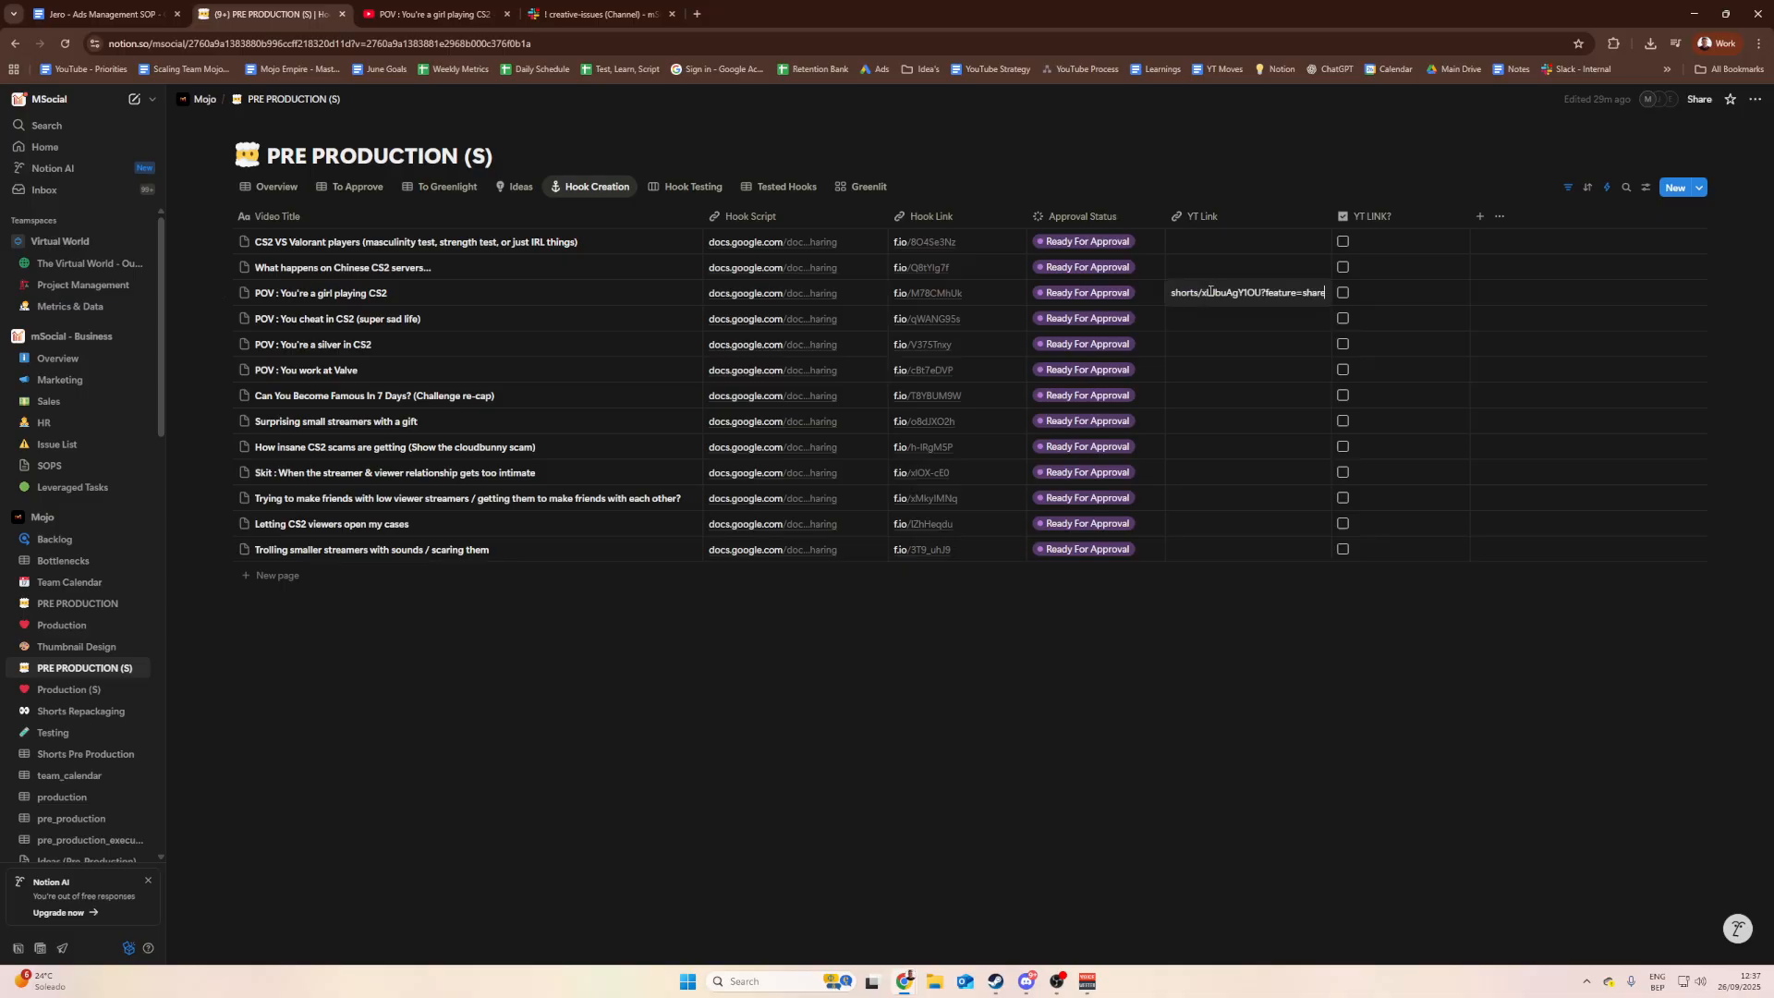
key(Return)
click(1137, 292)
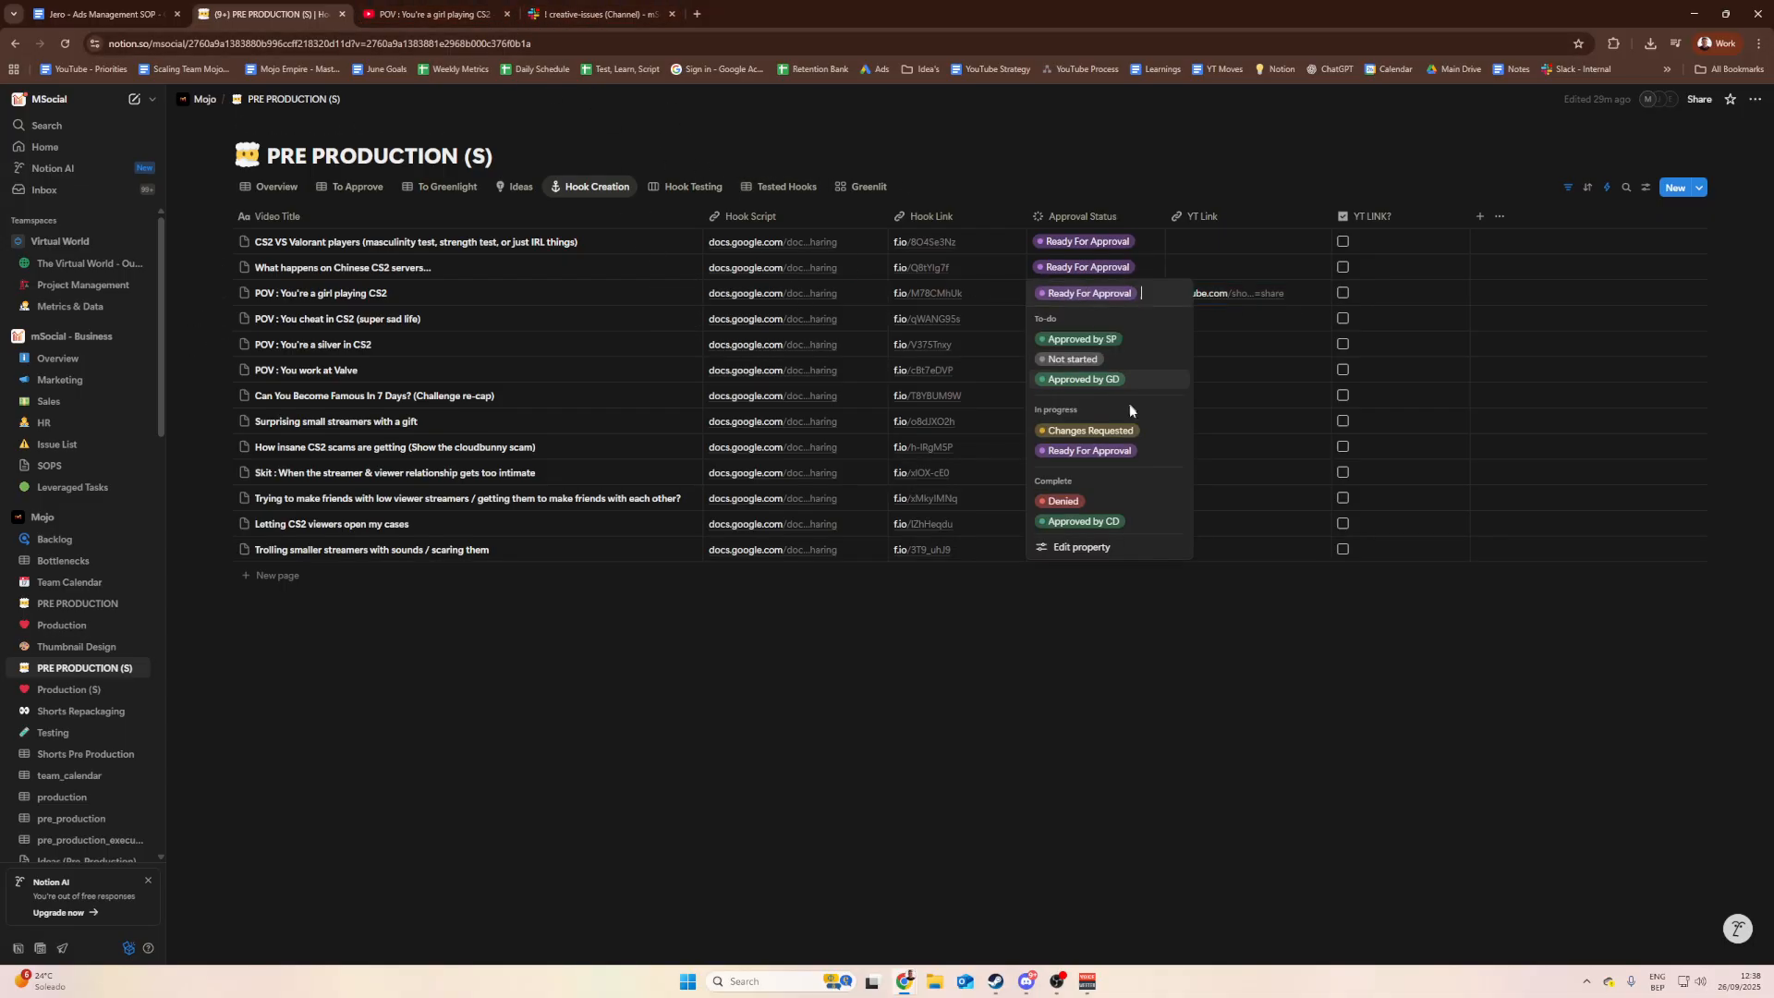
key(Escape)
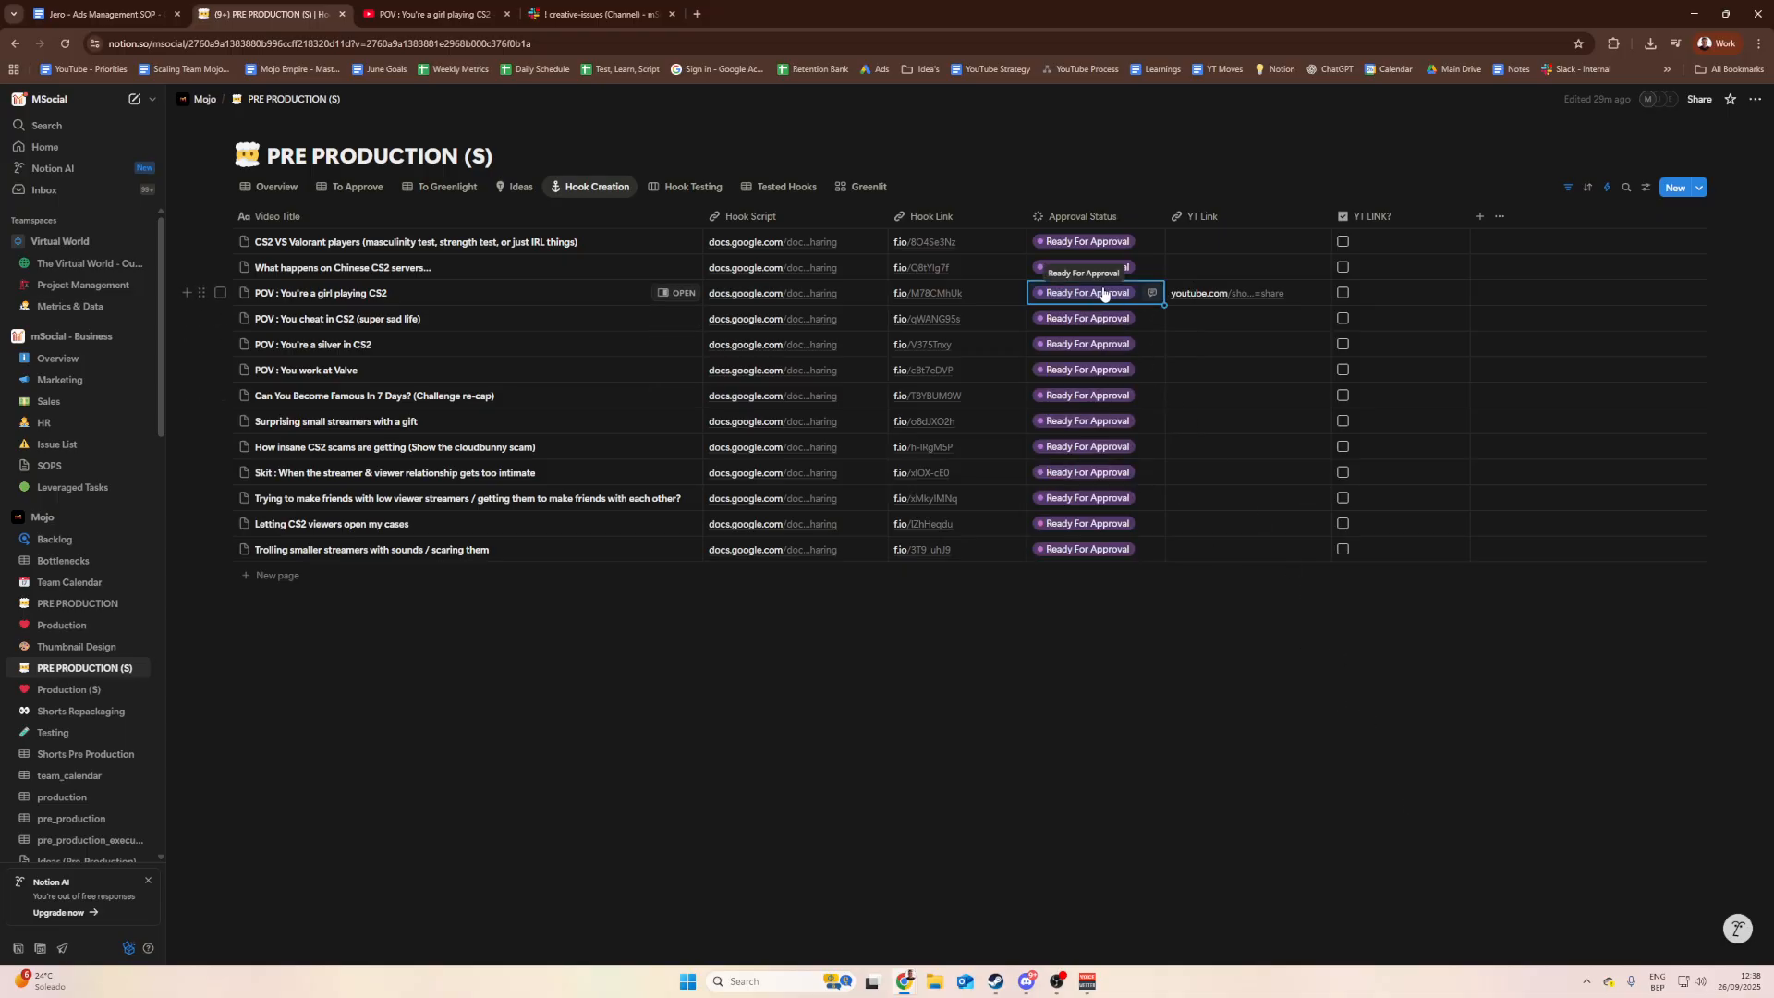
Step: Set the CS2 cheater card to Ready For Approval, untick YT LINK? and clear its YT Link
click(691, 186)
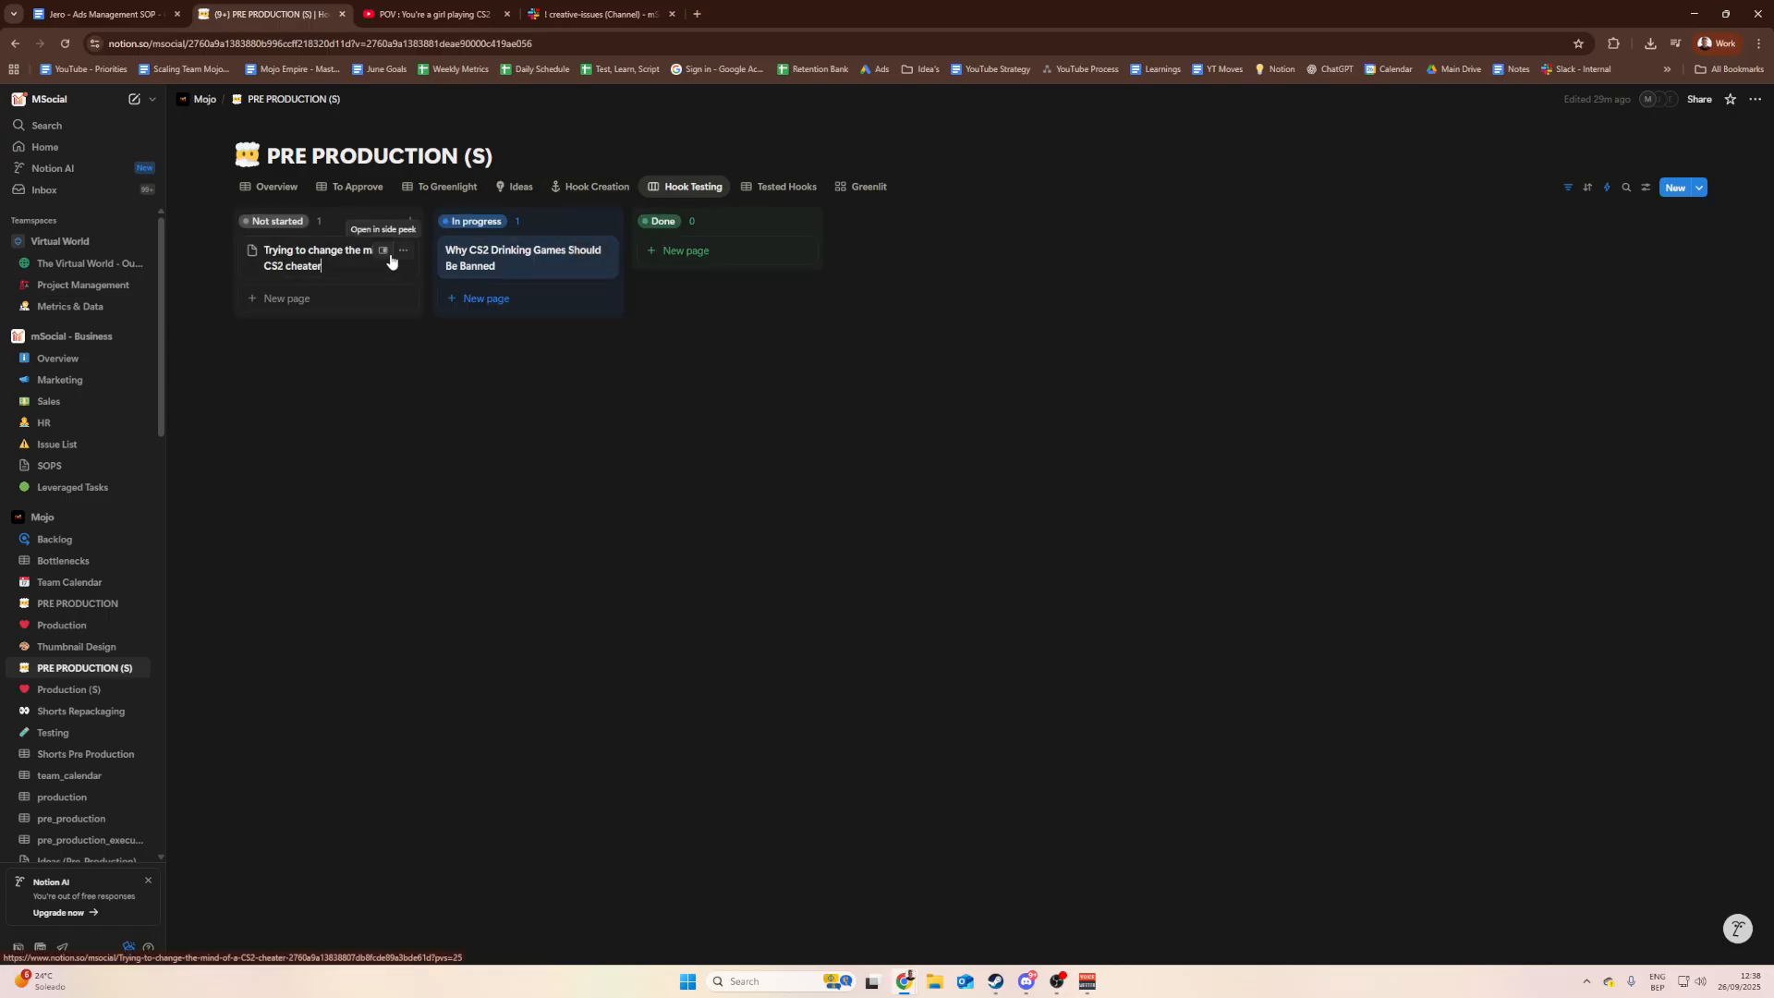
click(317, 258)
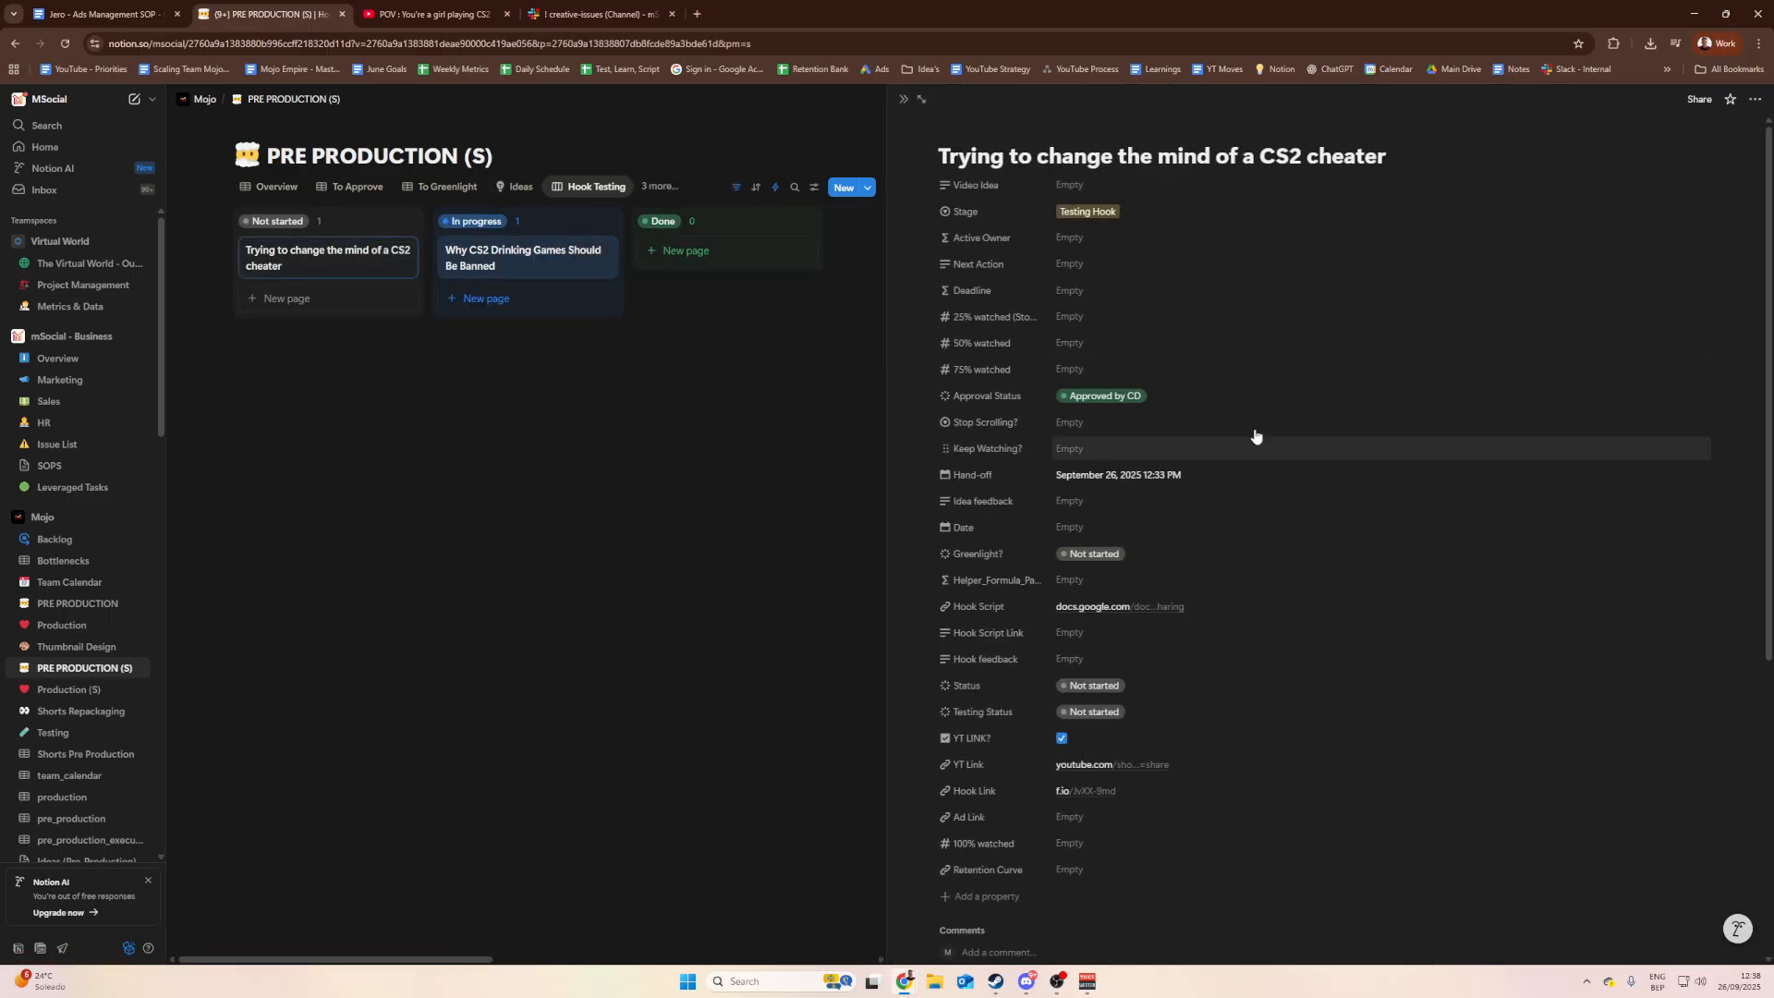
click(1146, 395)
click(1139, 555)
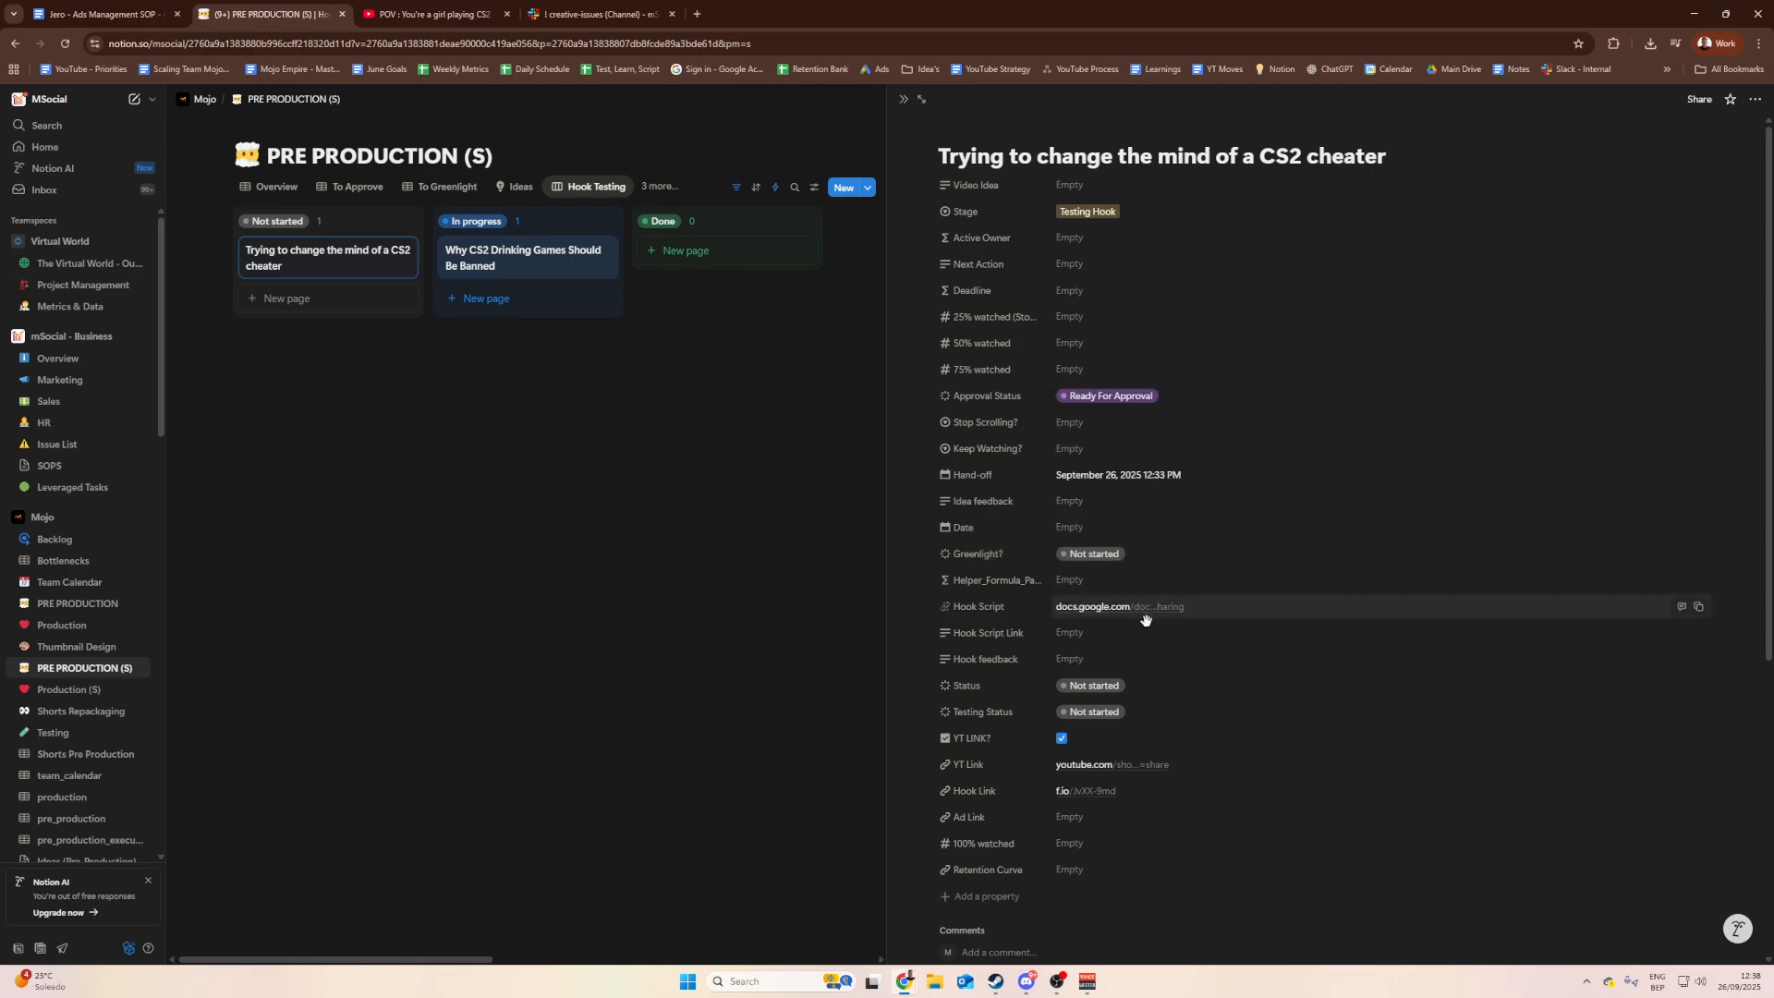
scroll(1109, 647, down, 1)
click(1062, 670)
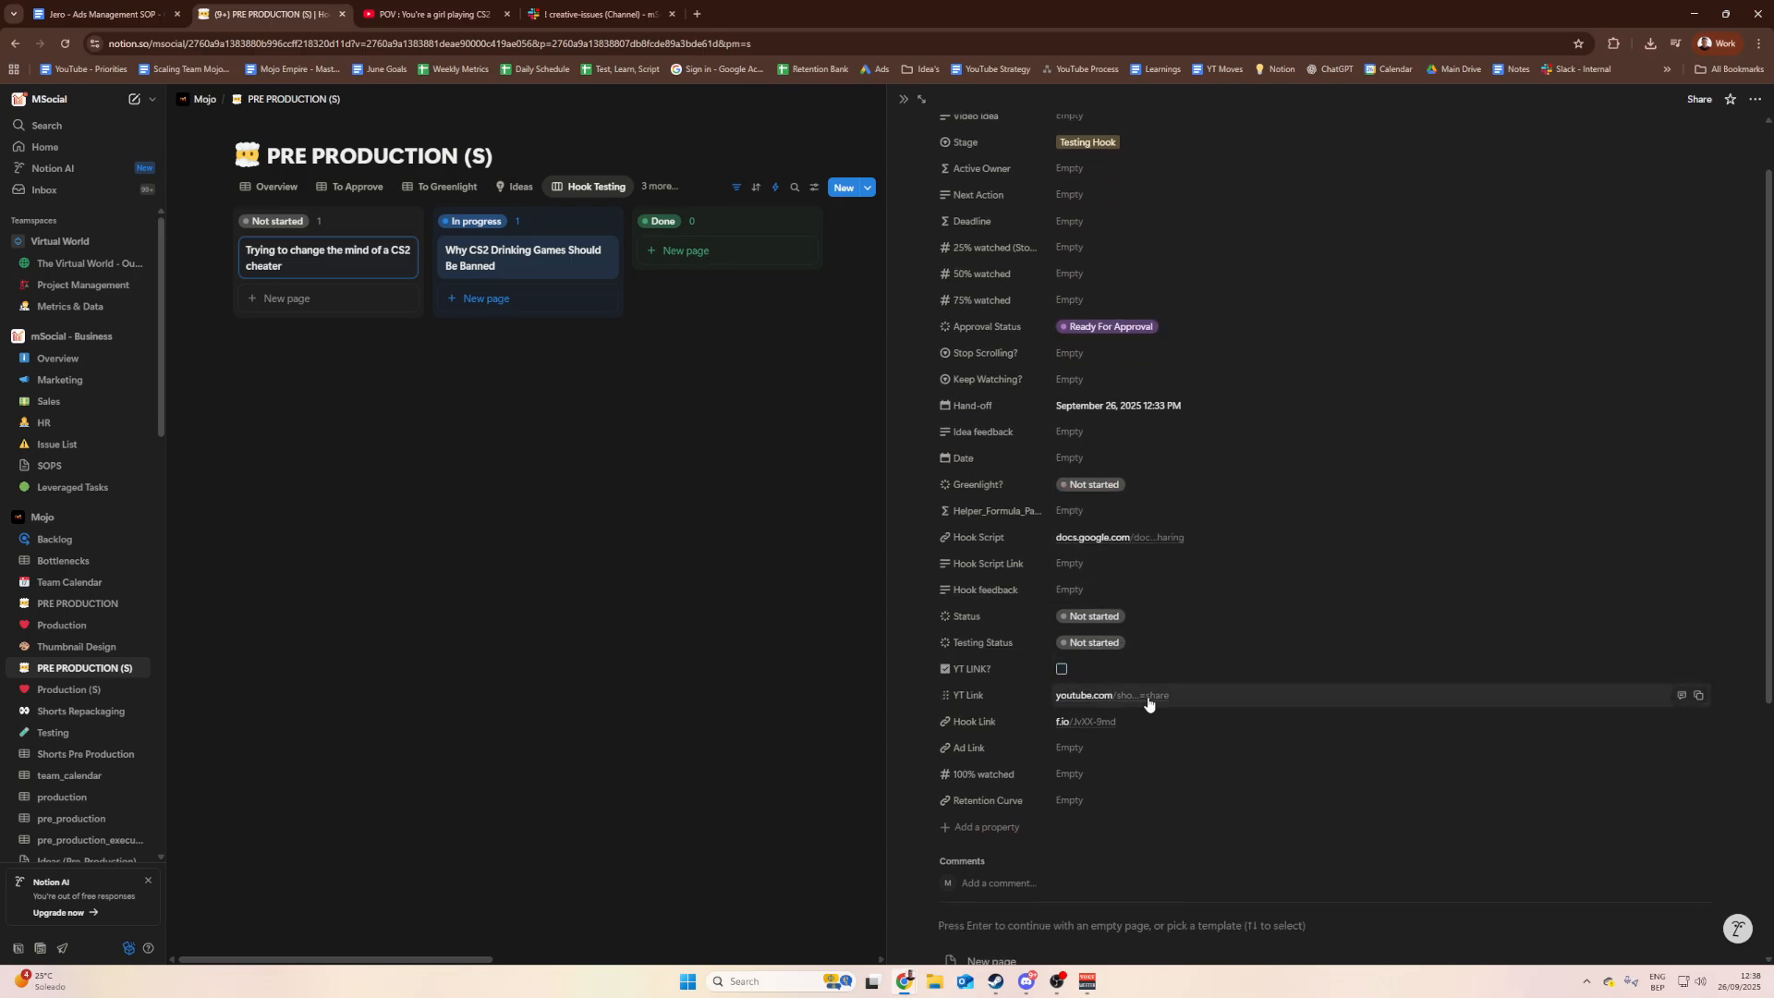
click(1345, 700)
drag(1323, 699, 1009, 691)
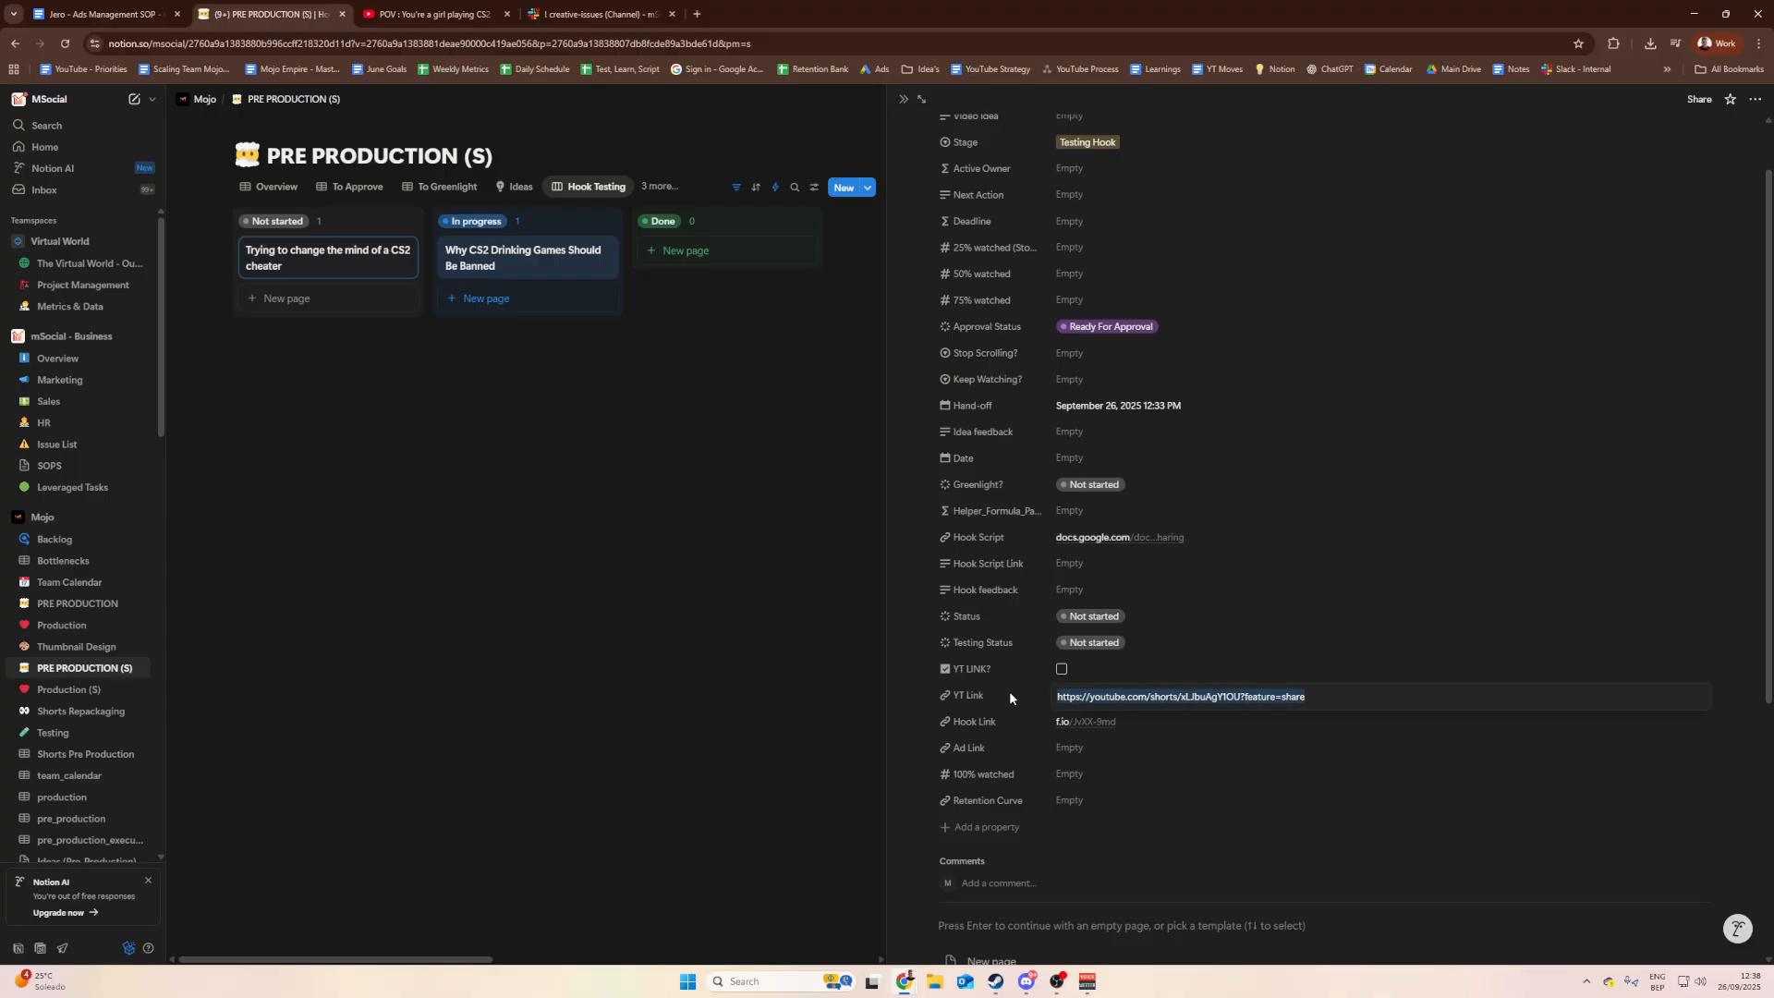
key(BackSpace)
click(567, 405)
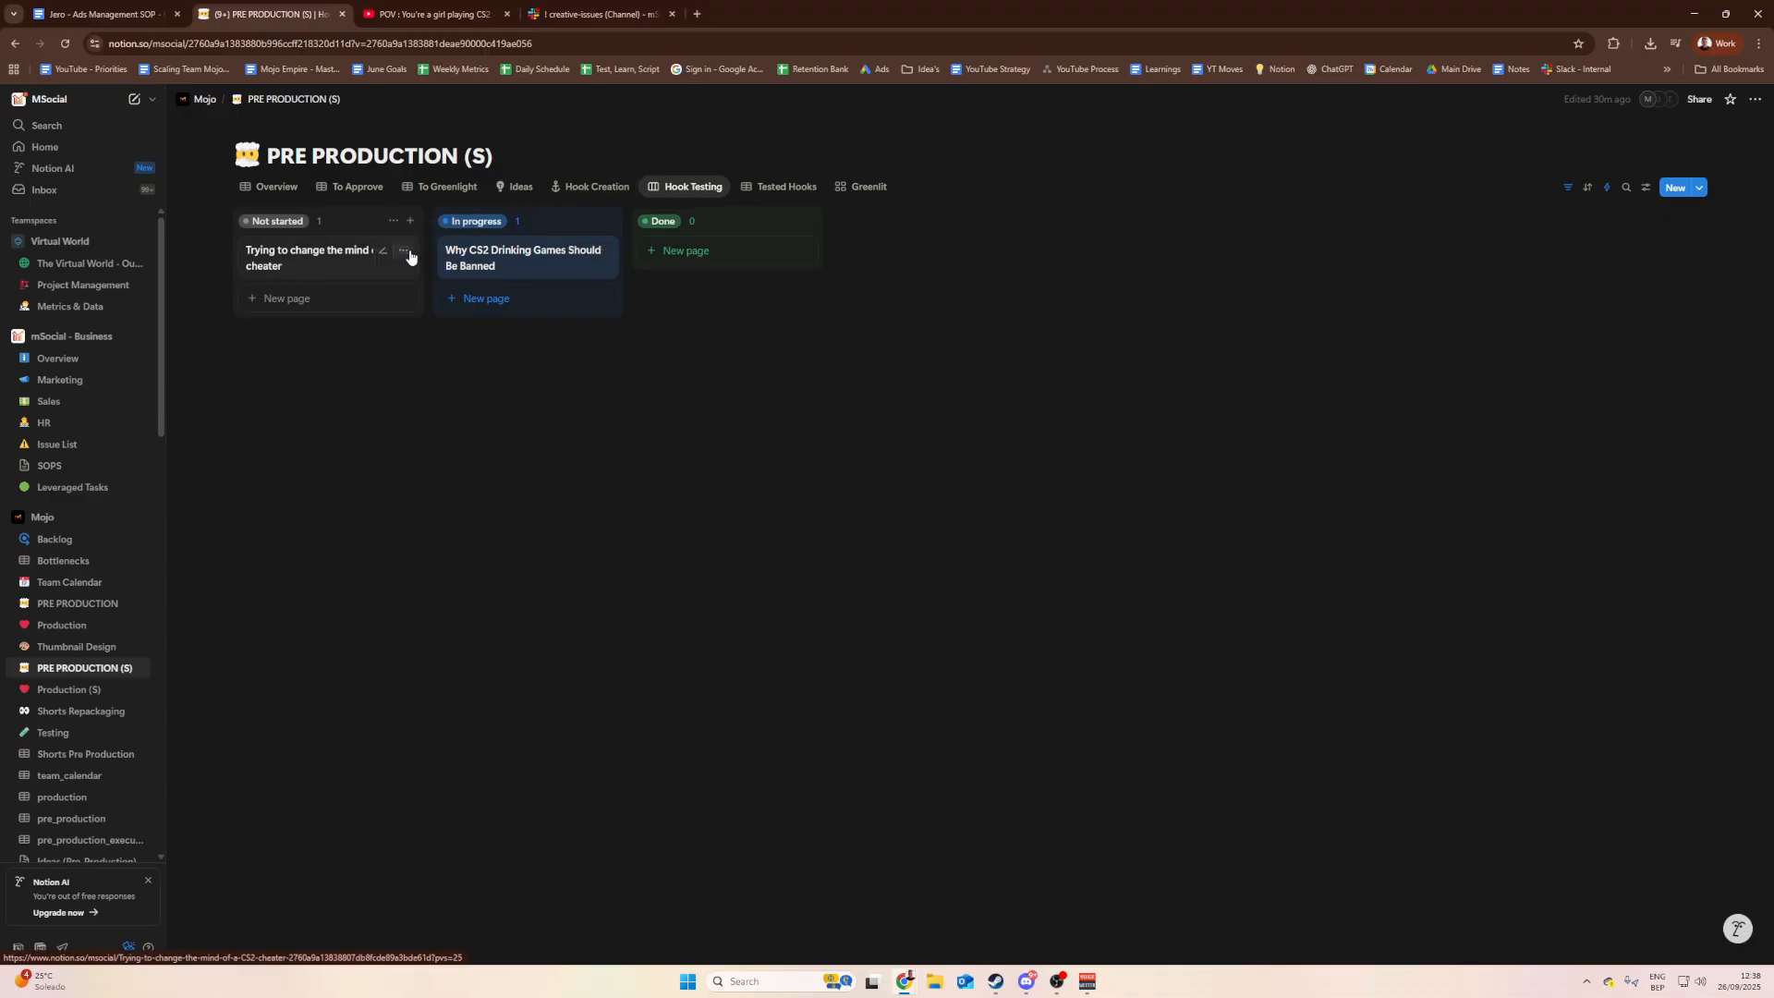
Step: In Hook Creation, tick YT LINK? and set the POV row to Approved by CD
click(591, 189)
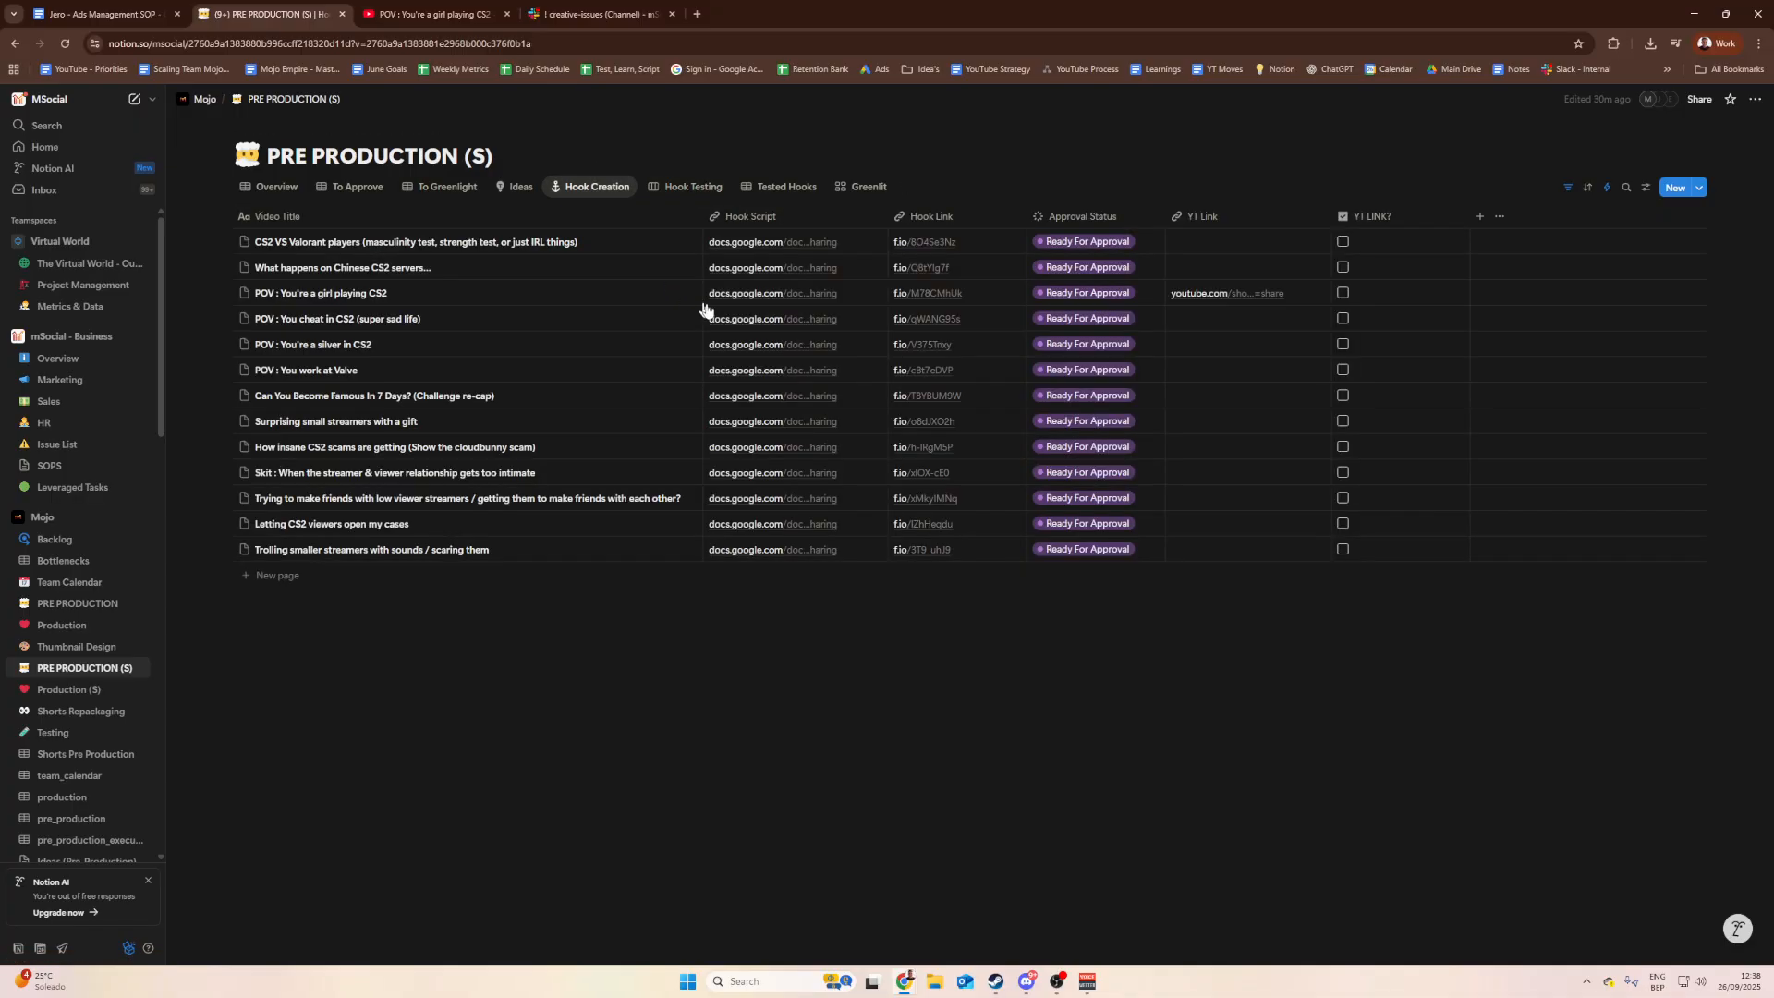
click(685, 197)
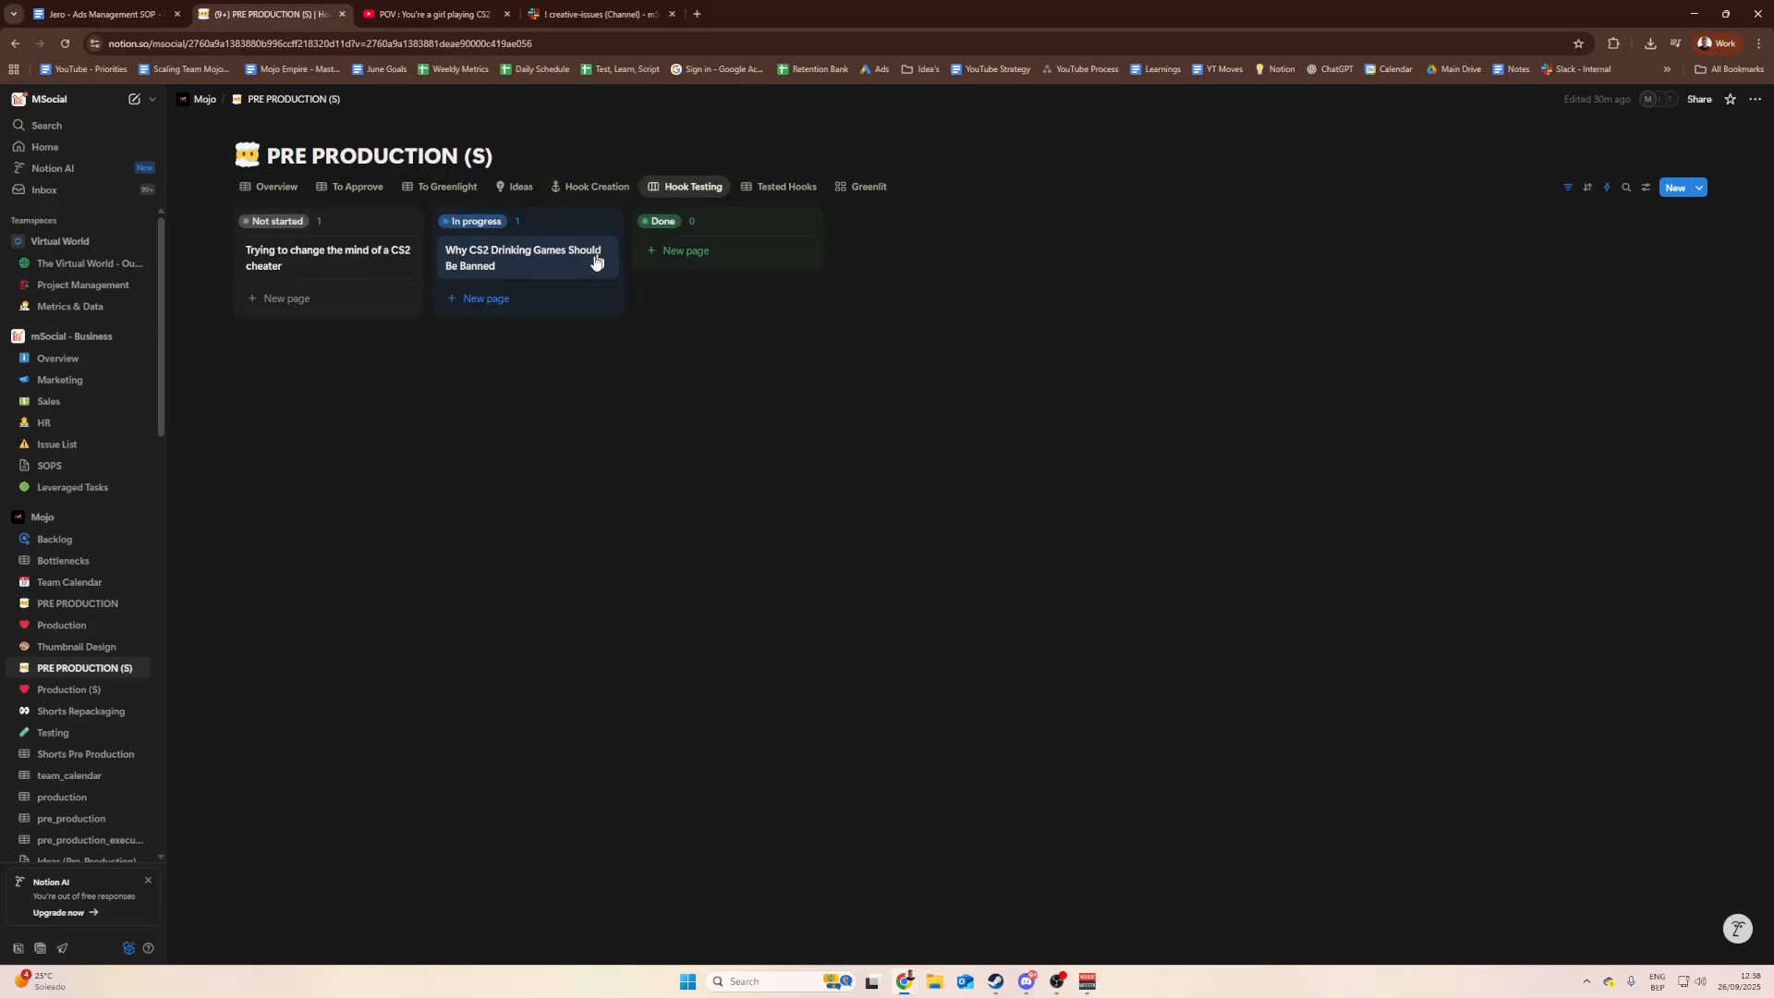
click(401, 250)
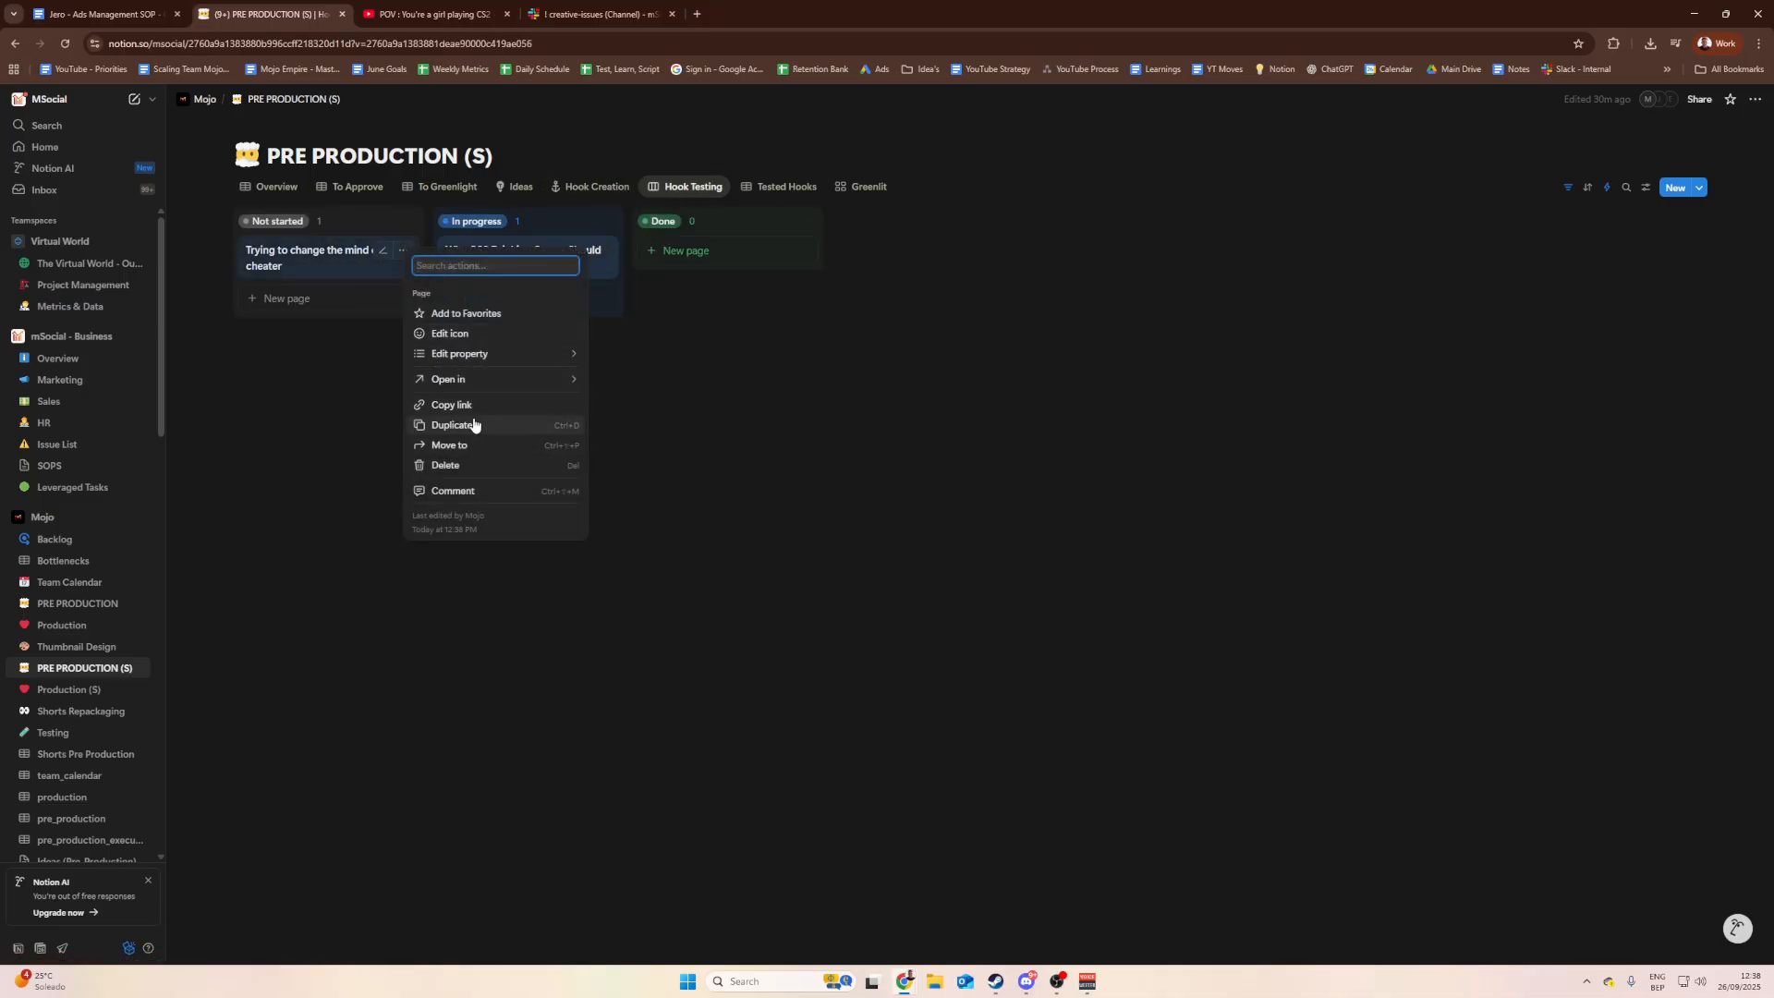
click(705, 430)
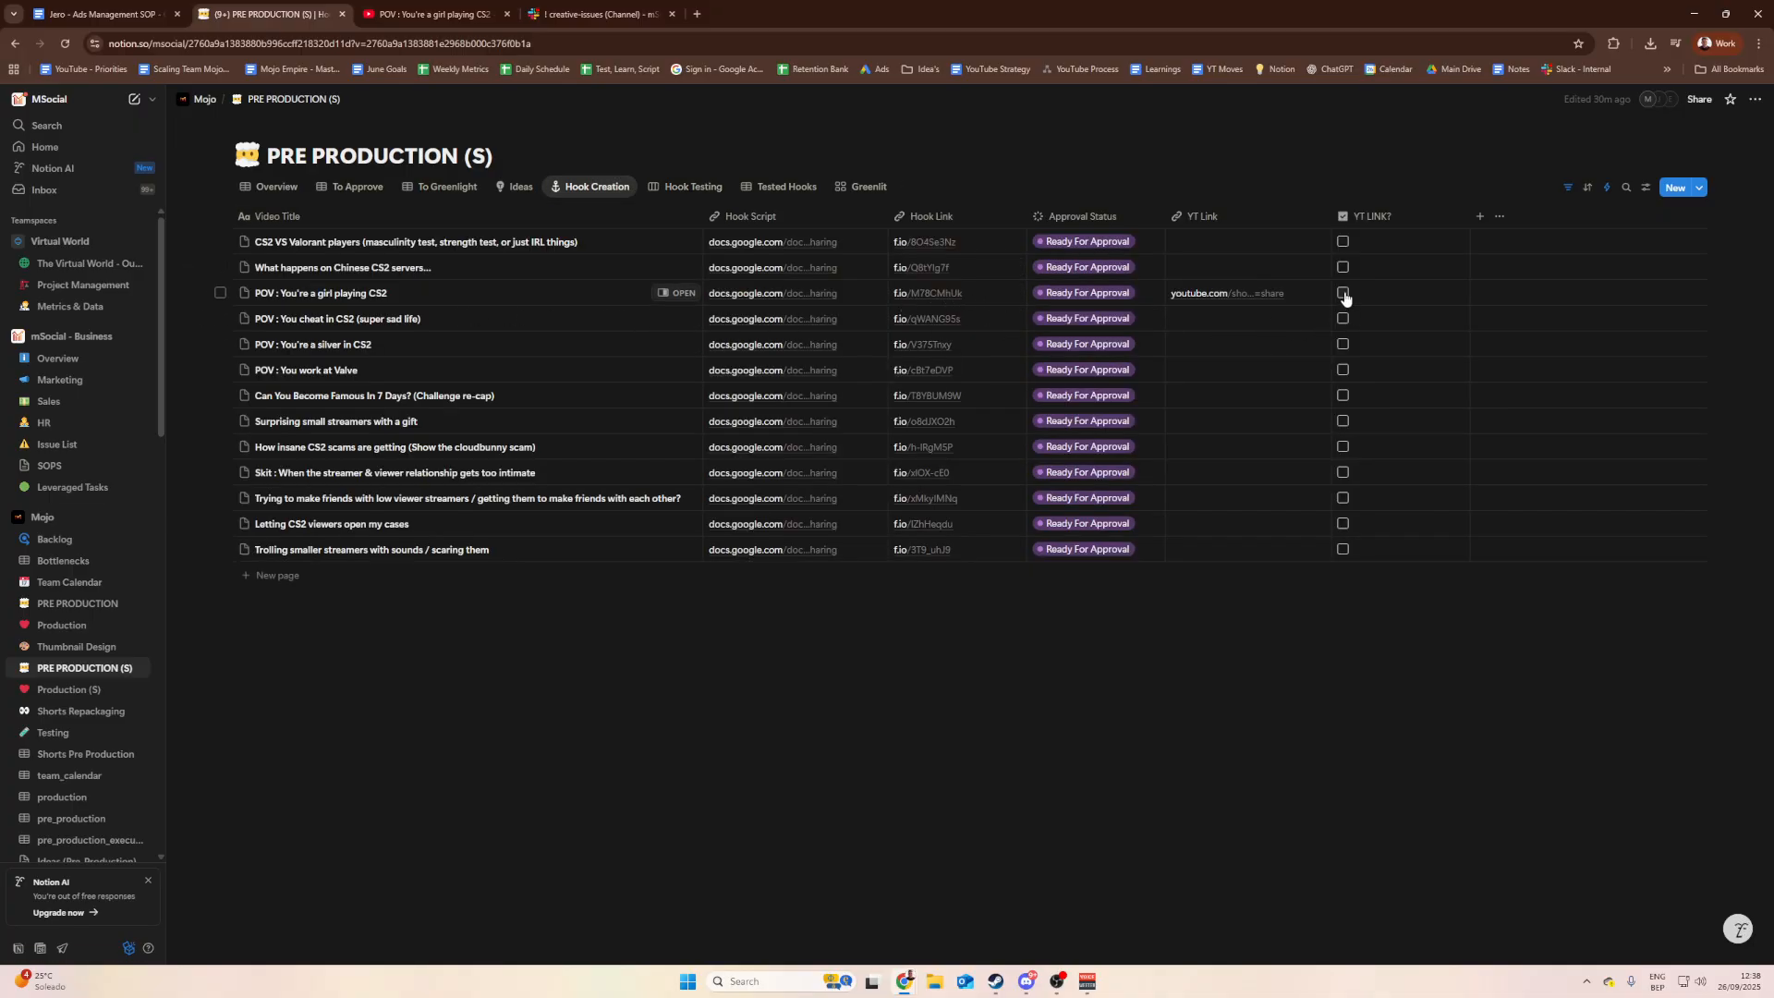
click(1343, 293)
click(1099, 294)
click(1079, 520)
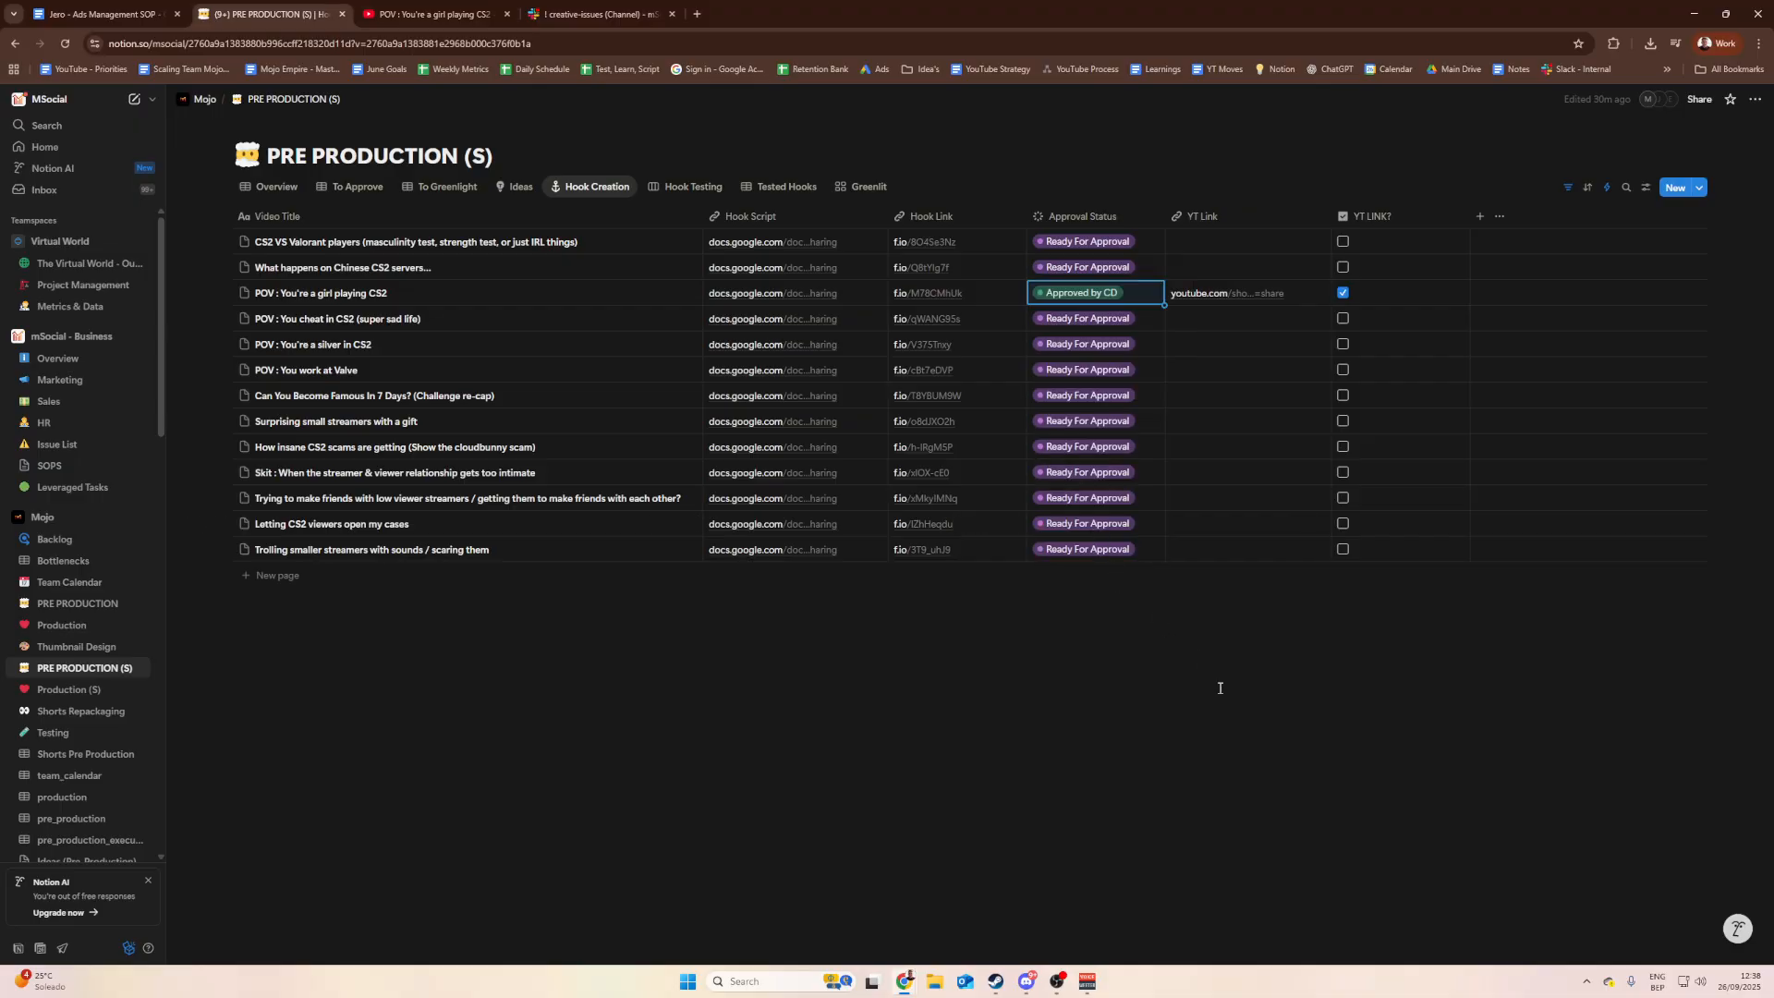
click(1221, 688)
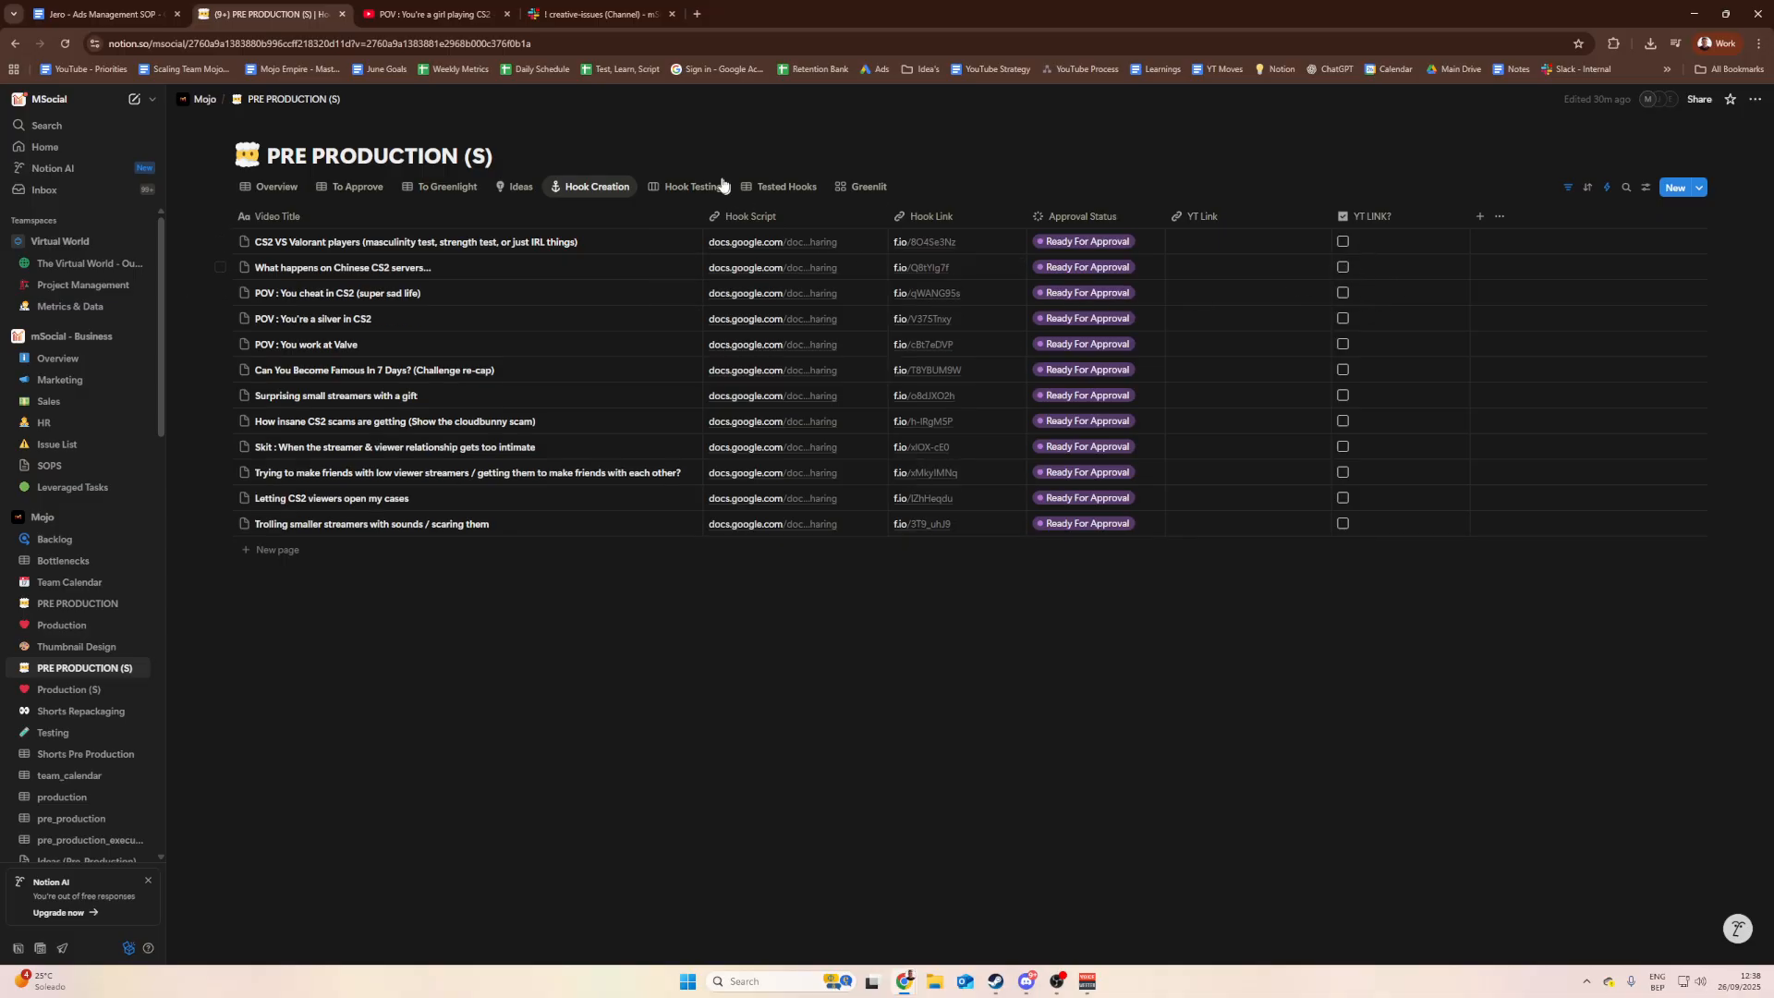
click(691, 186)
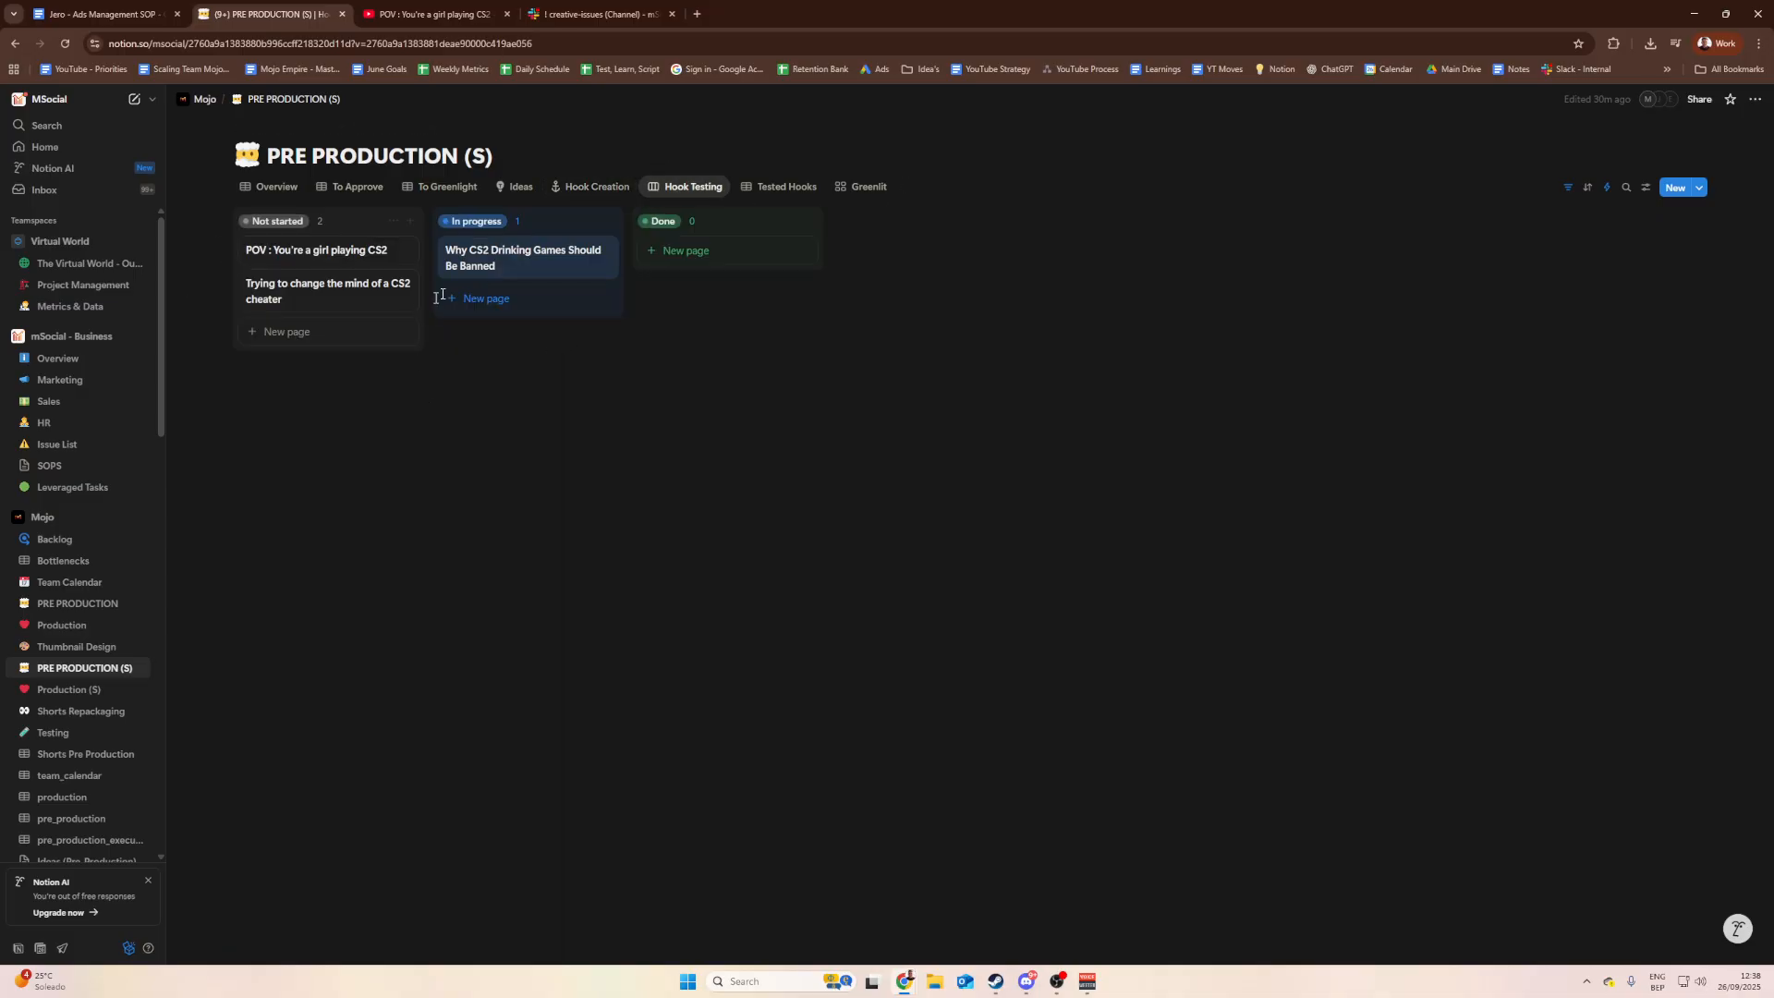
Step: Play the POV card's YouTube short from its YT Link, pause it, and close the card panel
click(312, 253)
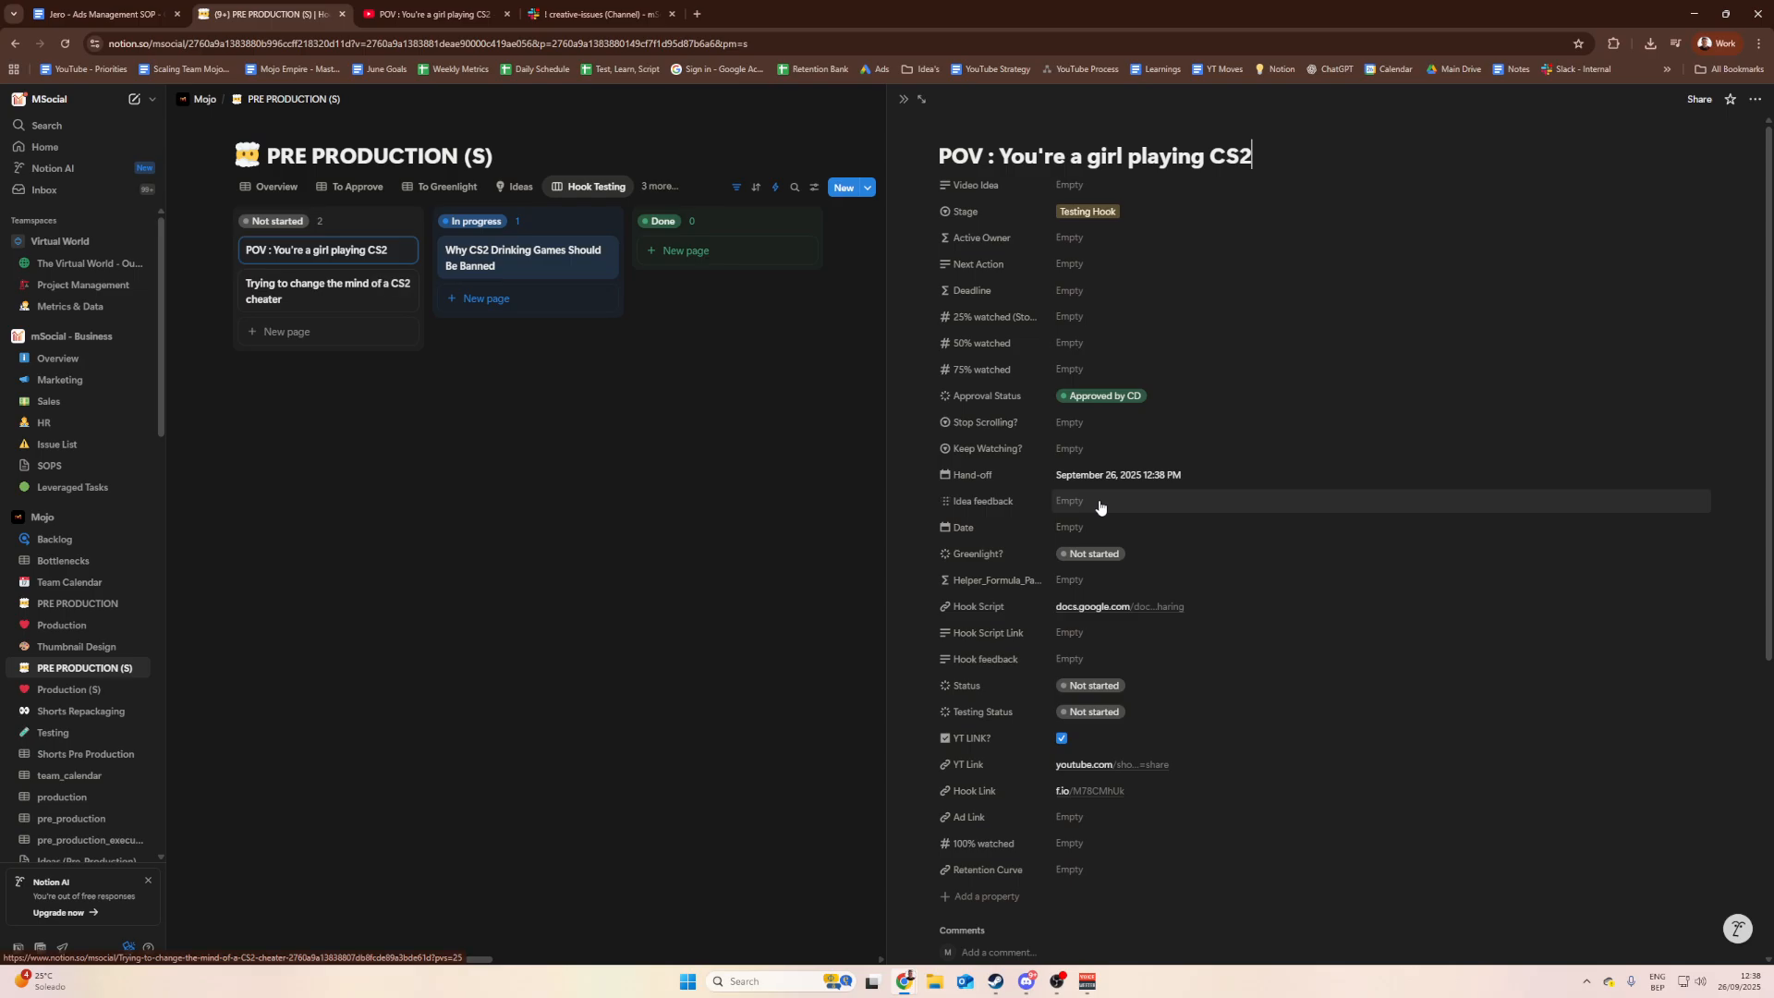
scroll(1016, 554, down, 2)
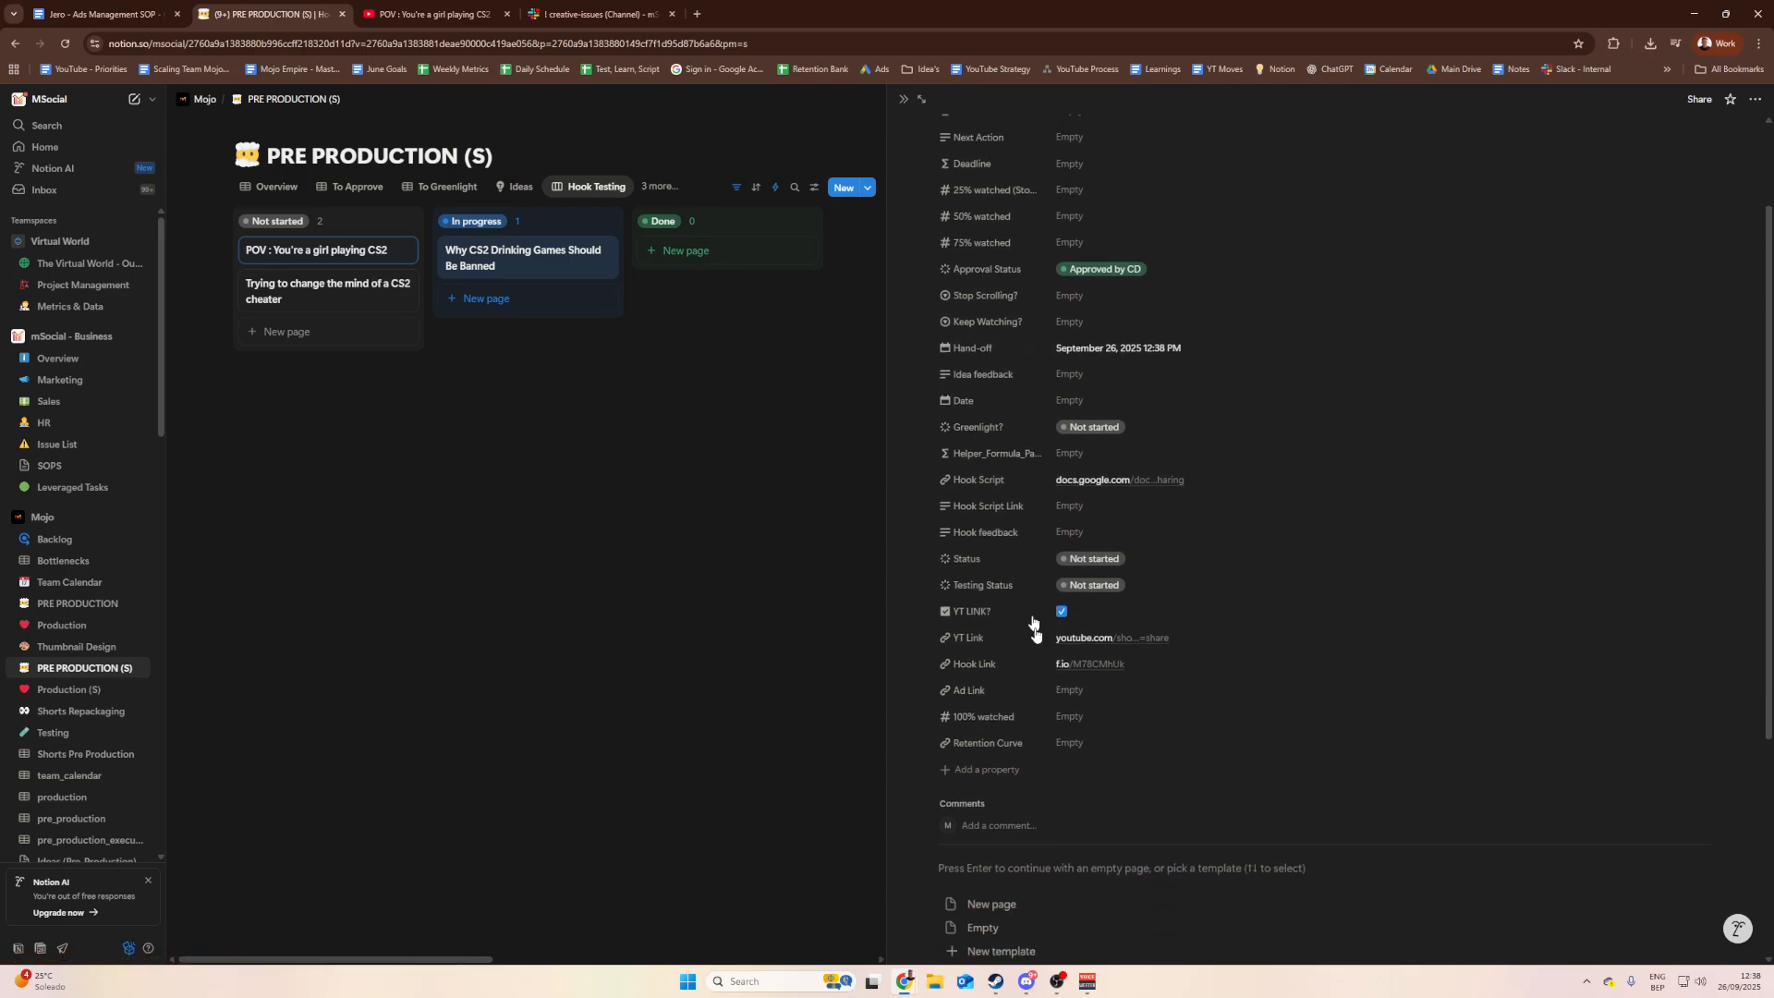
click(1085, 626)
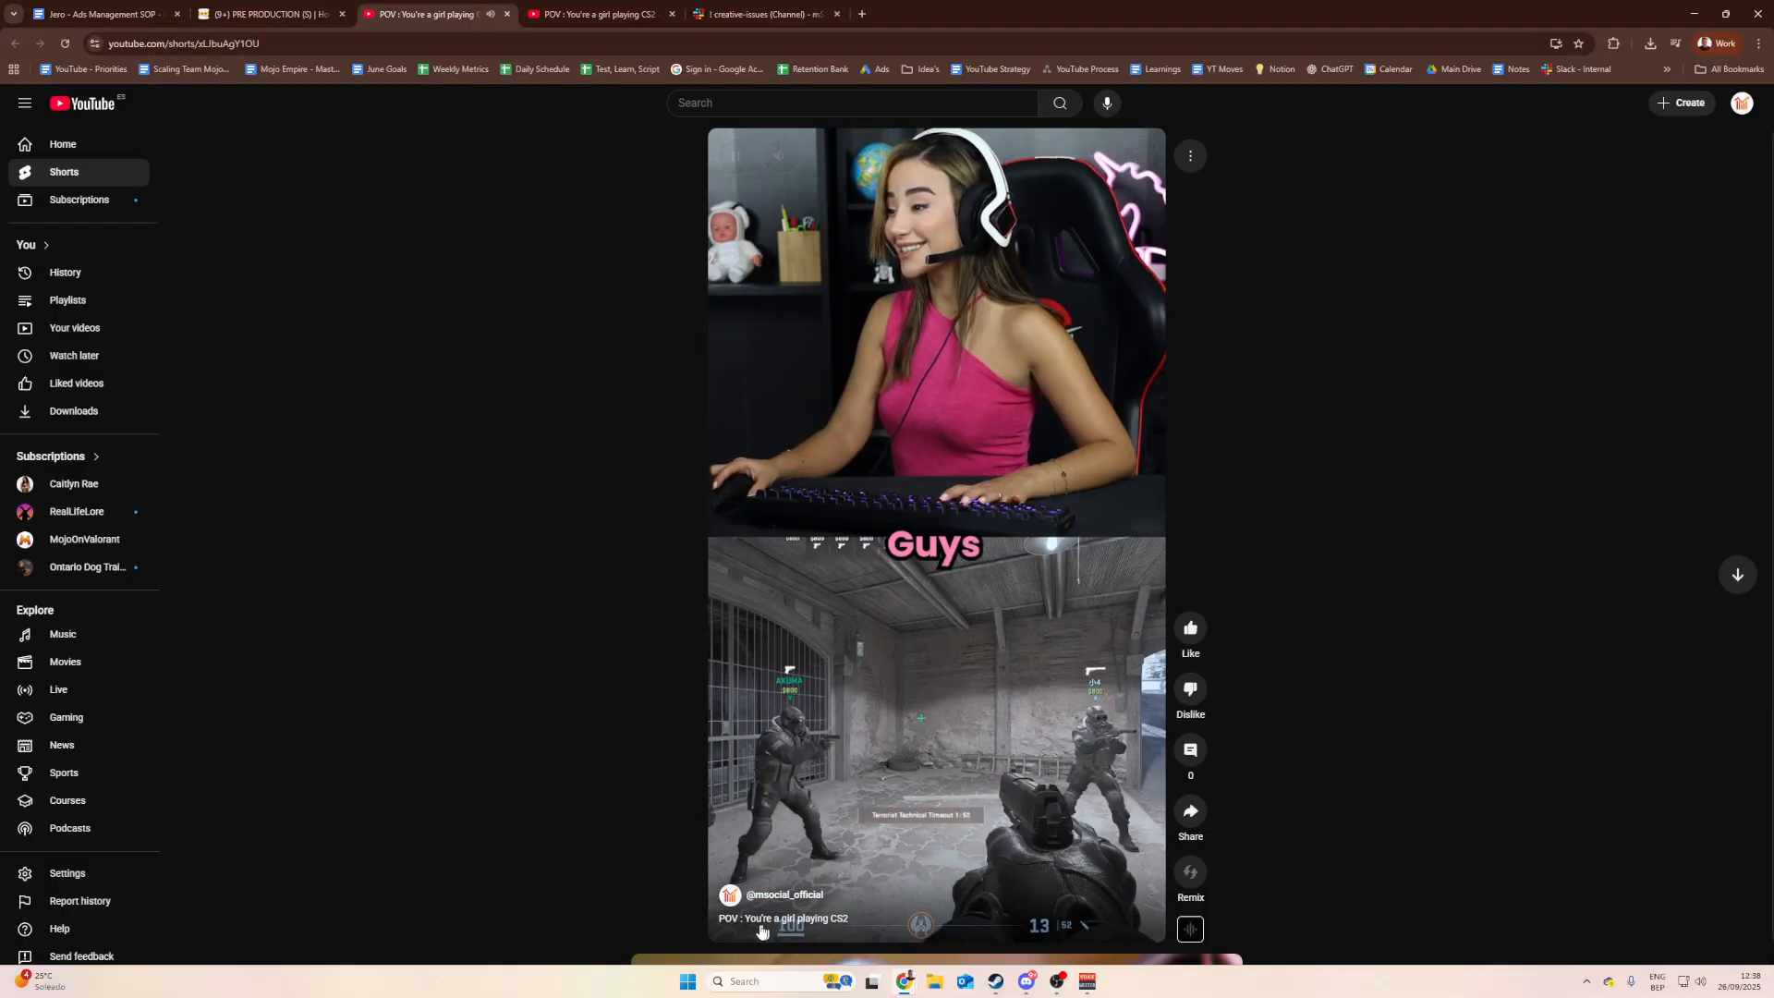
click(961, 581)
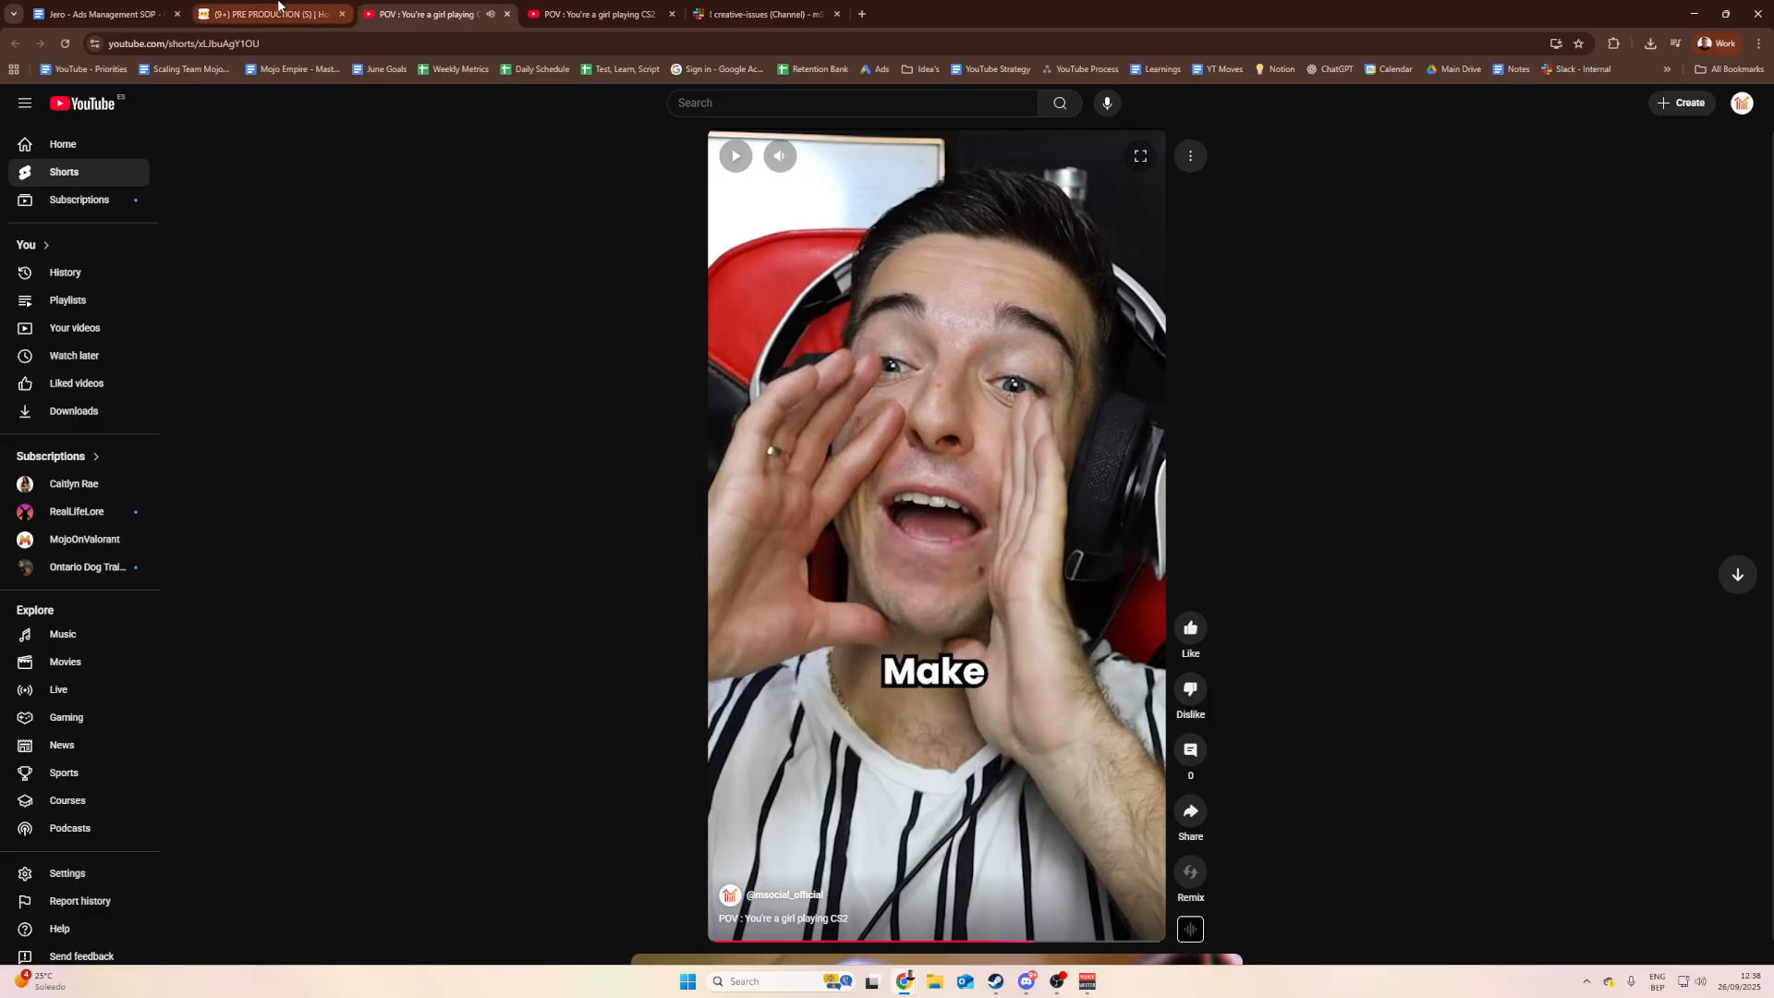
click(277, 11)
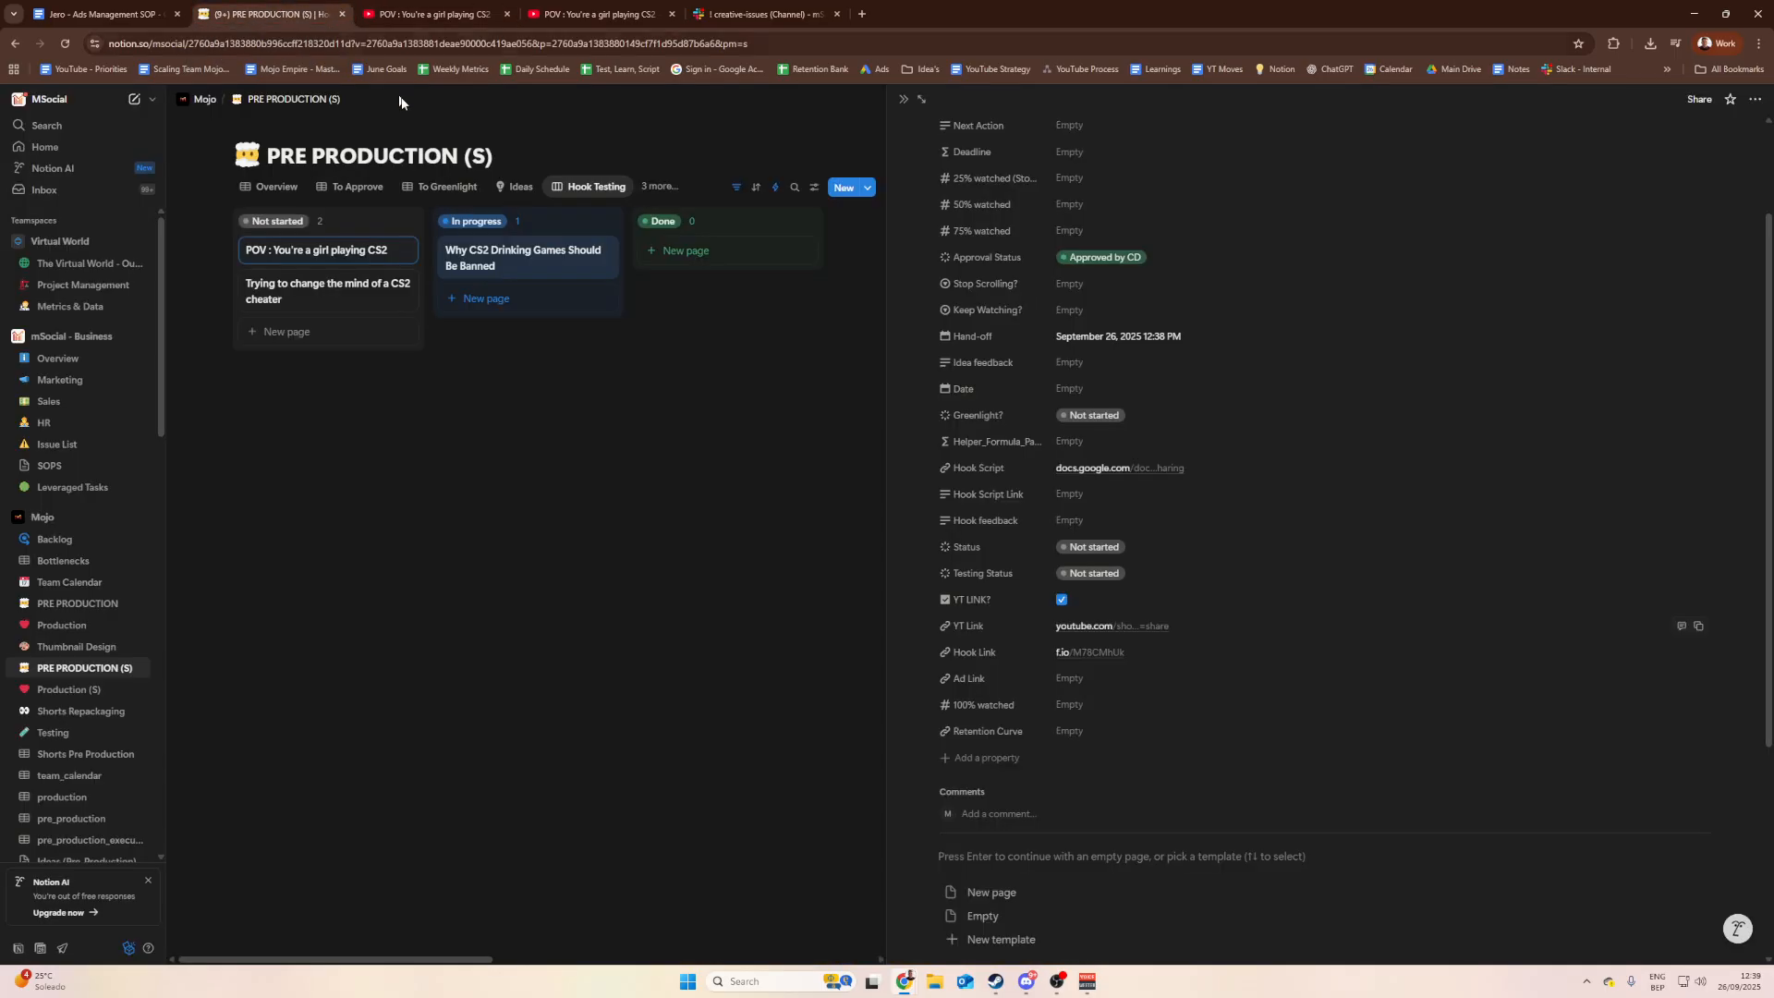
click(701, 412)
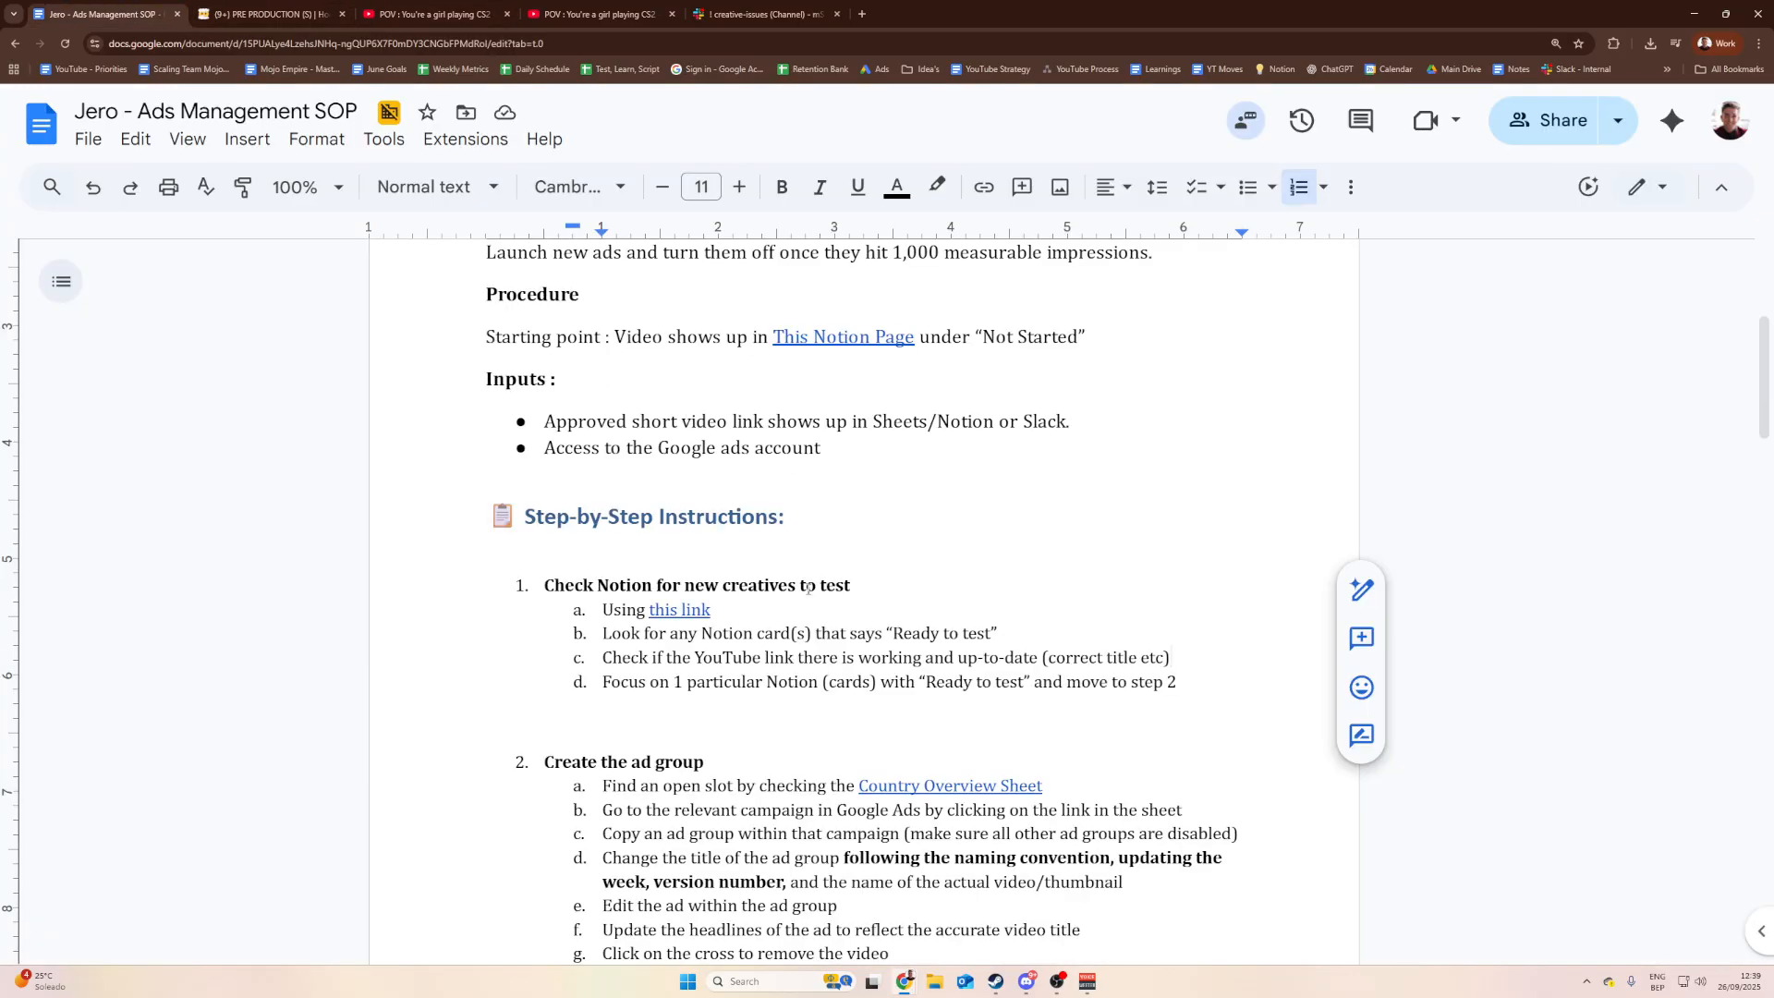
Step: Review the 'Create the ad group' heading and its substeps in the Ads Management SOP
scroll(878, 559, down, 2)
click(802, 558)
click(719, 578)
drag(769, 555, 564, 556)
click(564, 557)
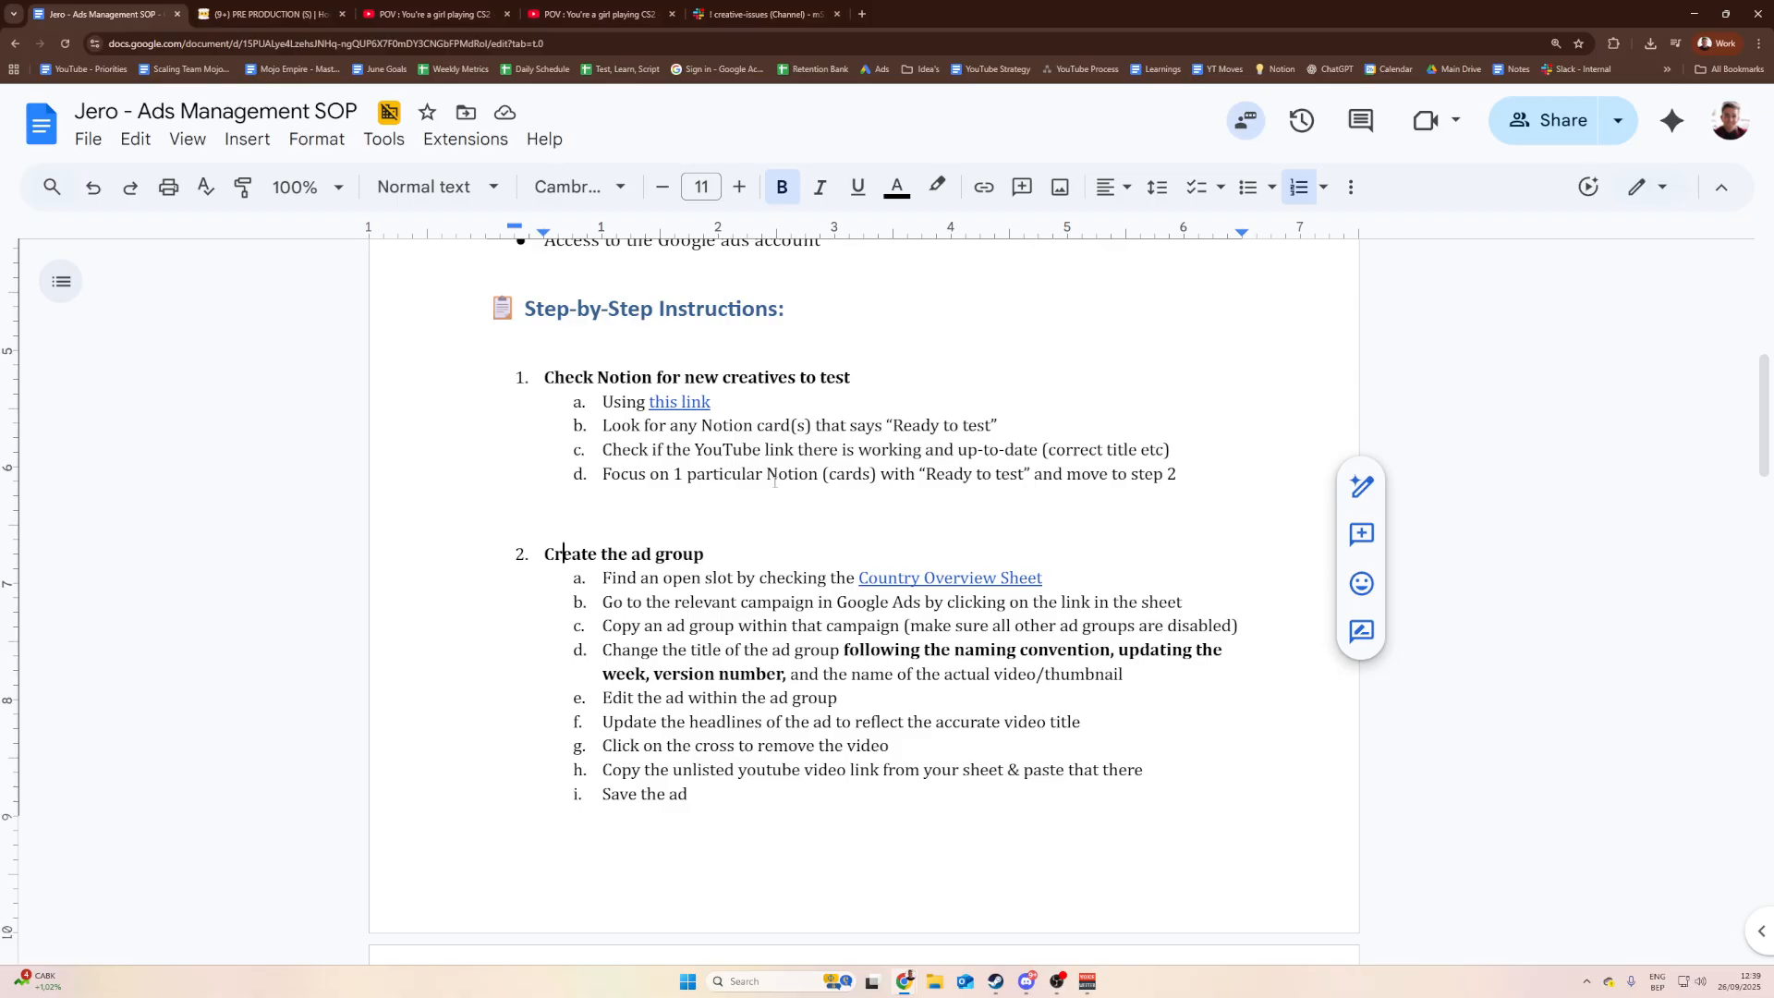
Step: Load Google Sheets in a new browser tab using the 'sh' address shortcut
click(862, 14)
text(shee)
key(Return)
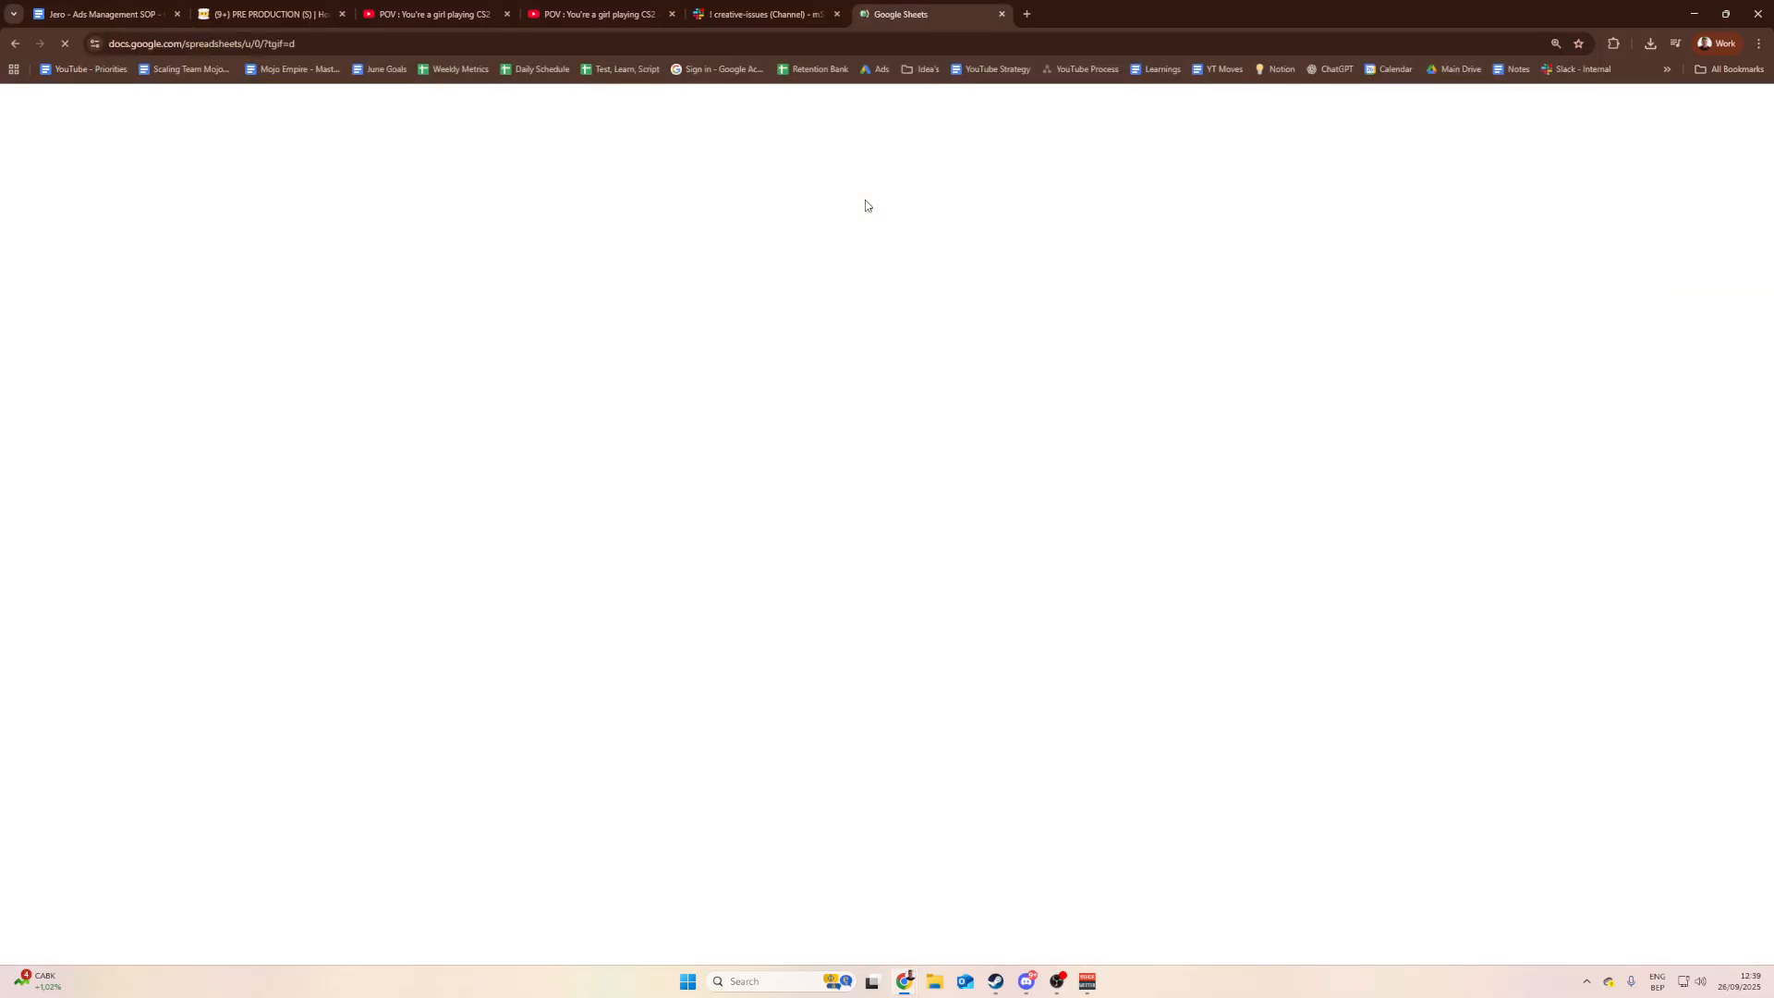
Step: Open the MojoOnPC - Ads - VA - Overview spreadsheet and zoom out to see more rows
click(601, 8)
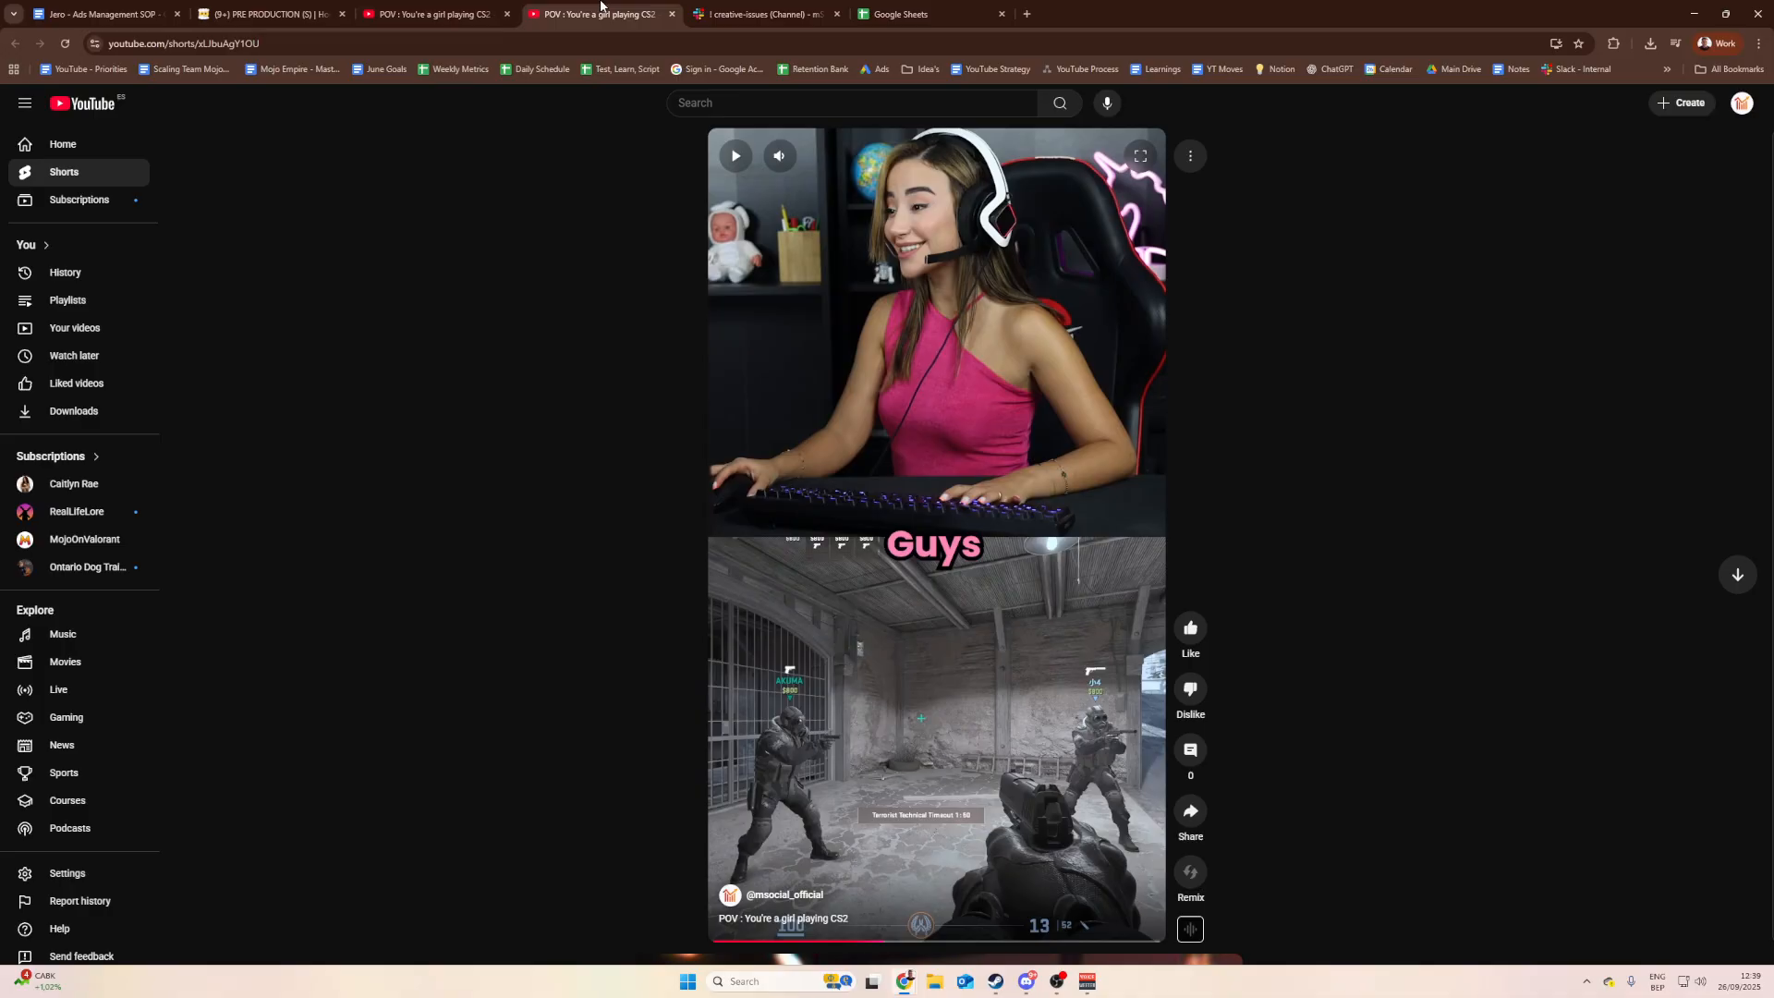
click(937, 7)
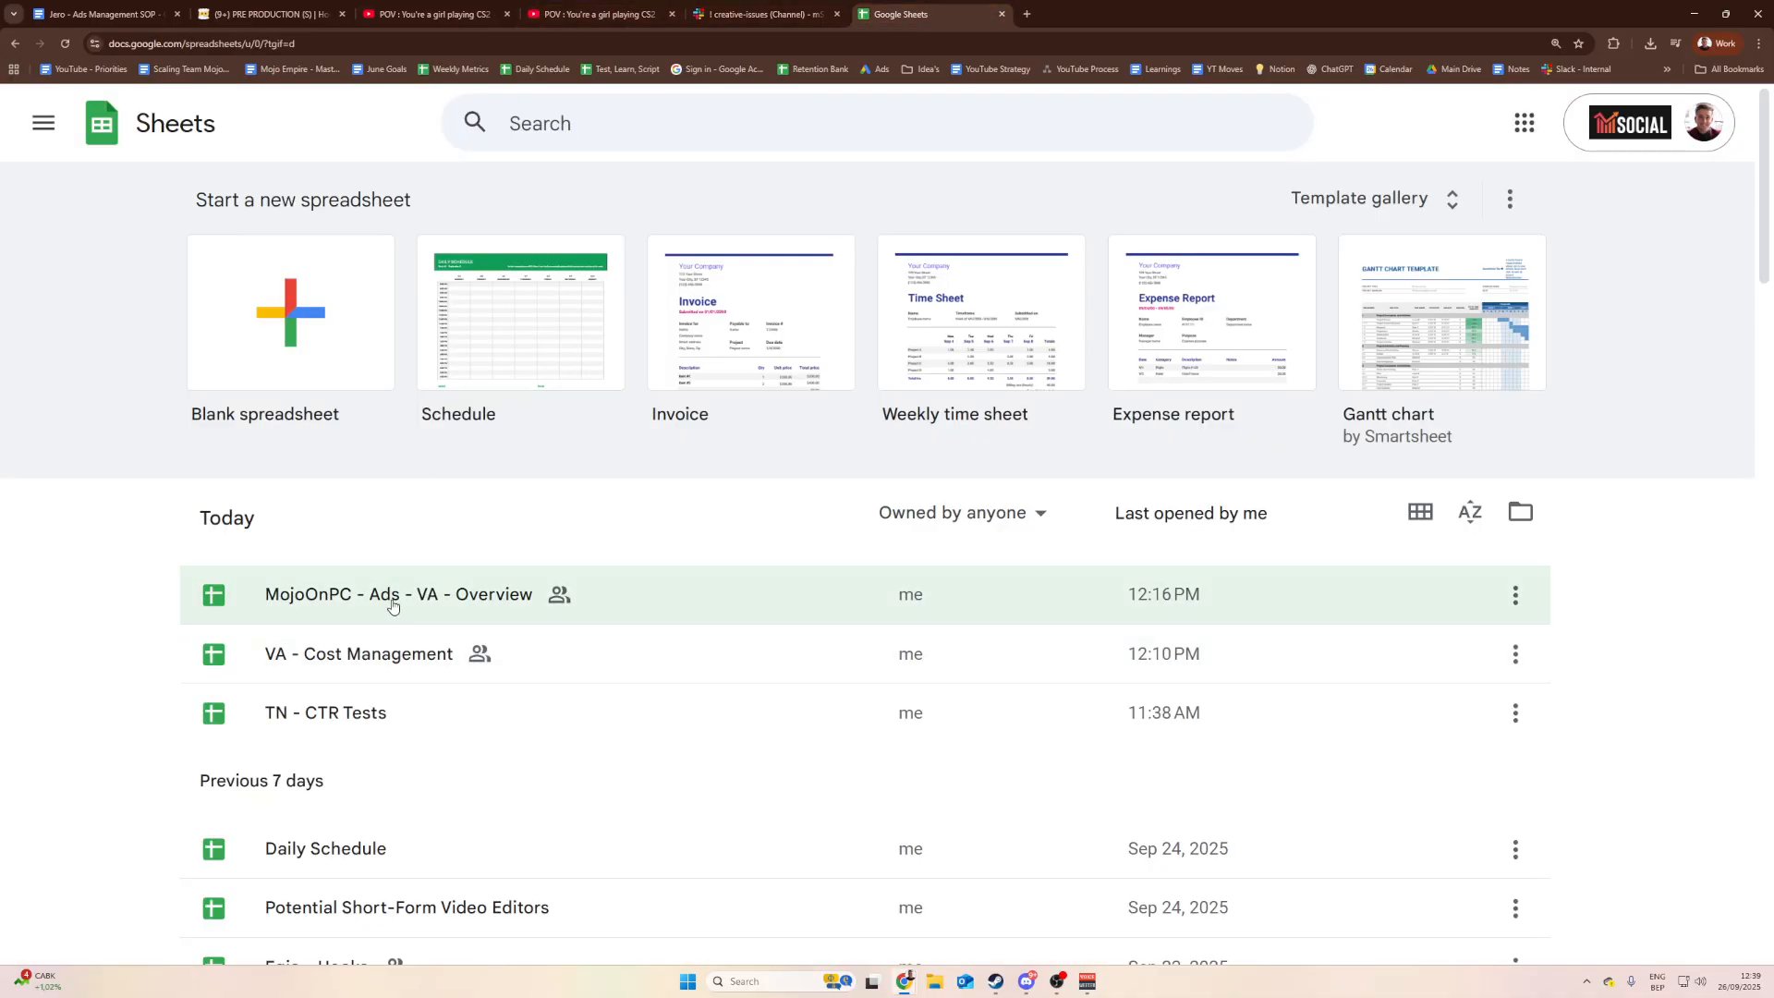
click(392, 603)
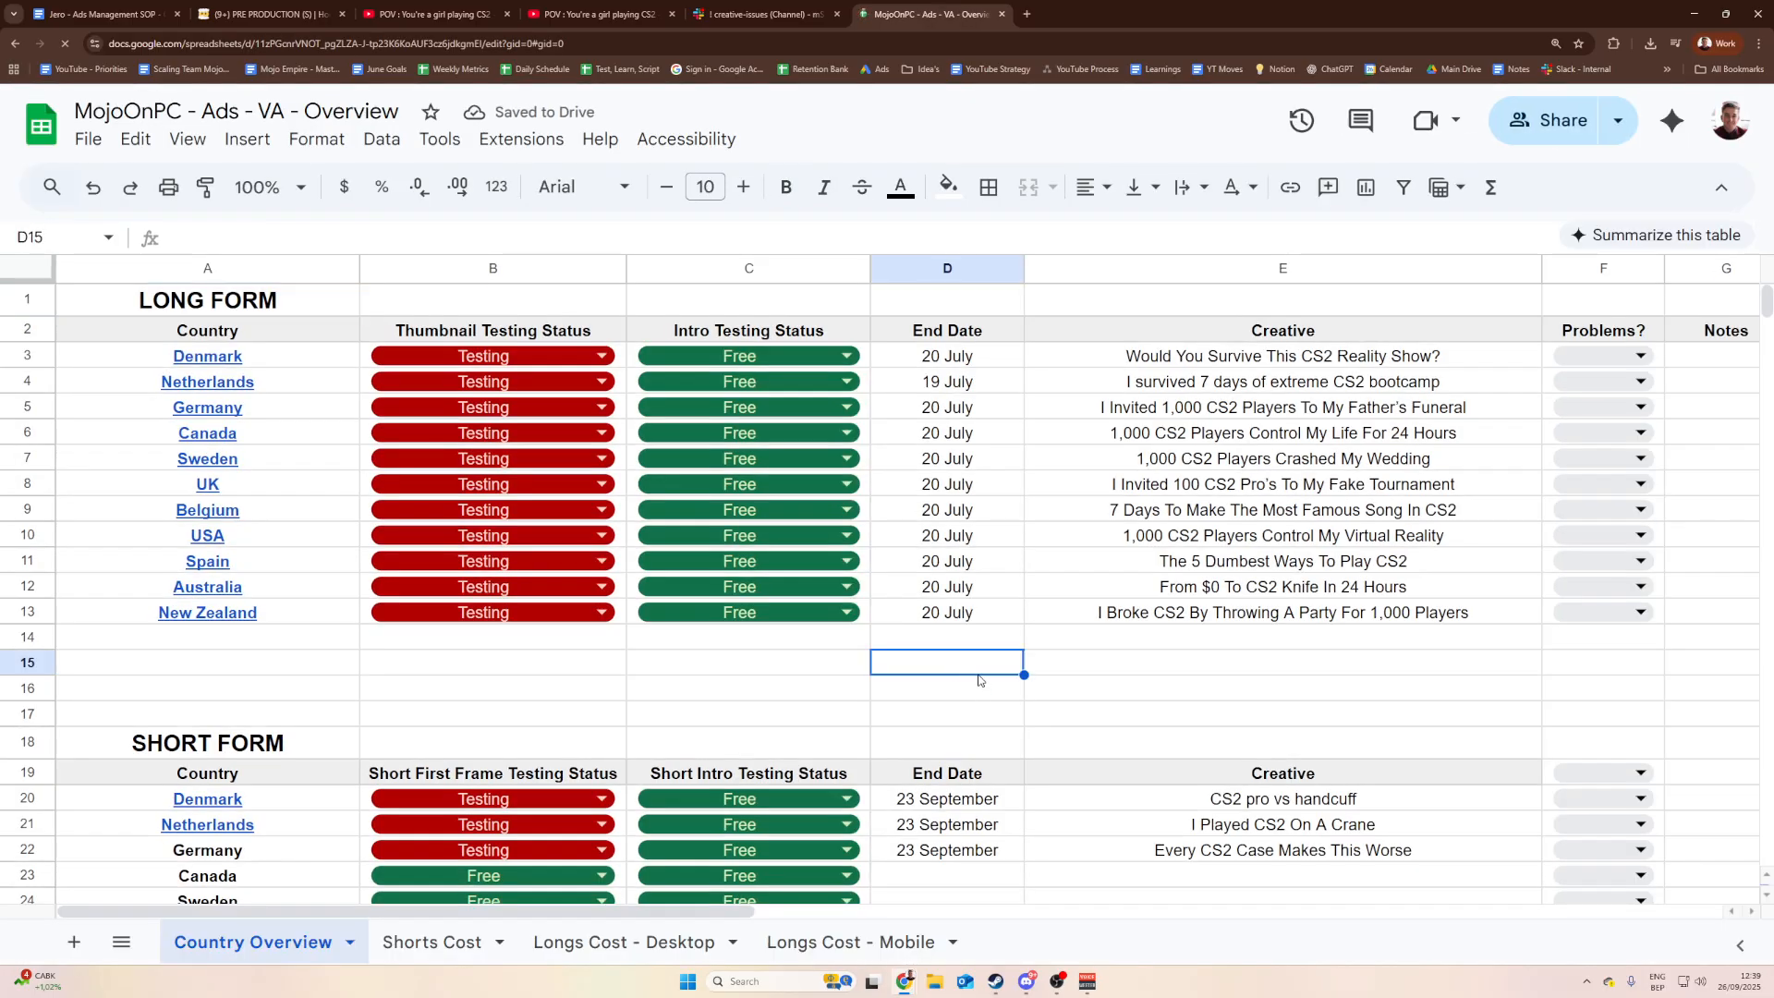
key(ctrl+minus)
scroll(964, 677, up, 1)
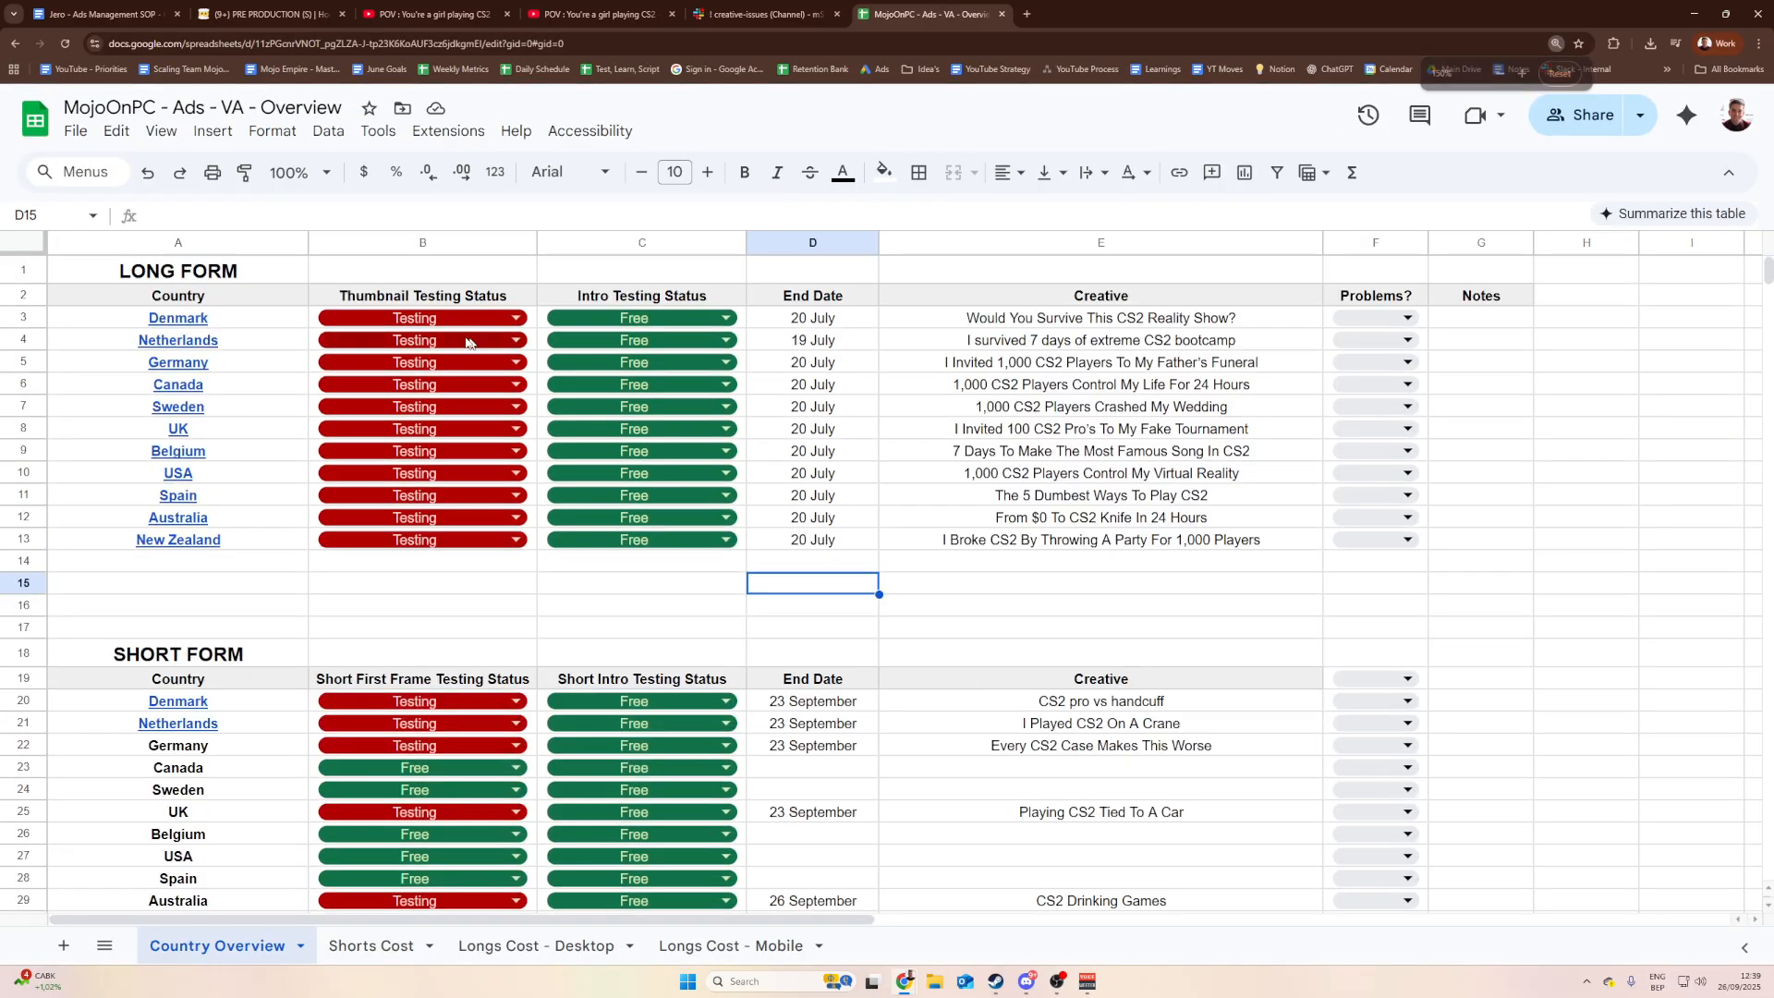
Step: Preview Denmark's and Netherlands' long-form campaign links in the overview
click(266, 316)
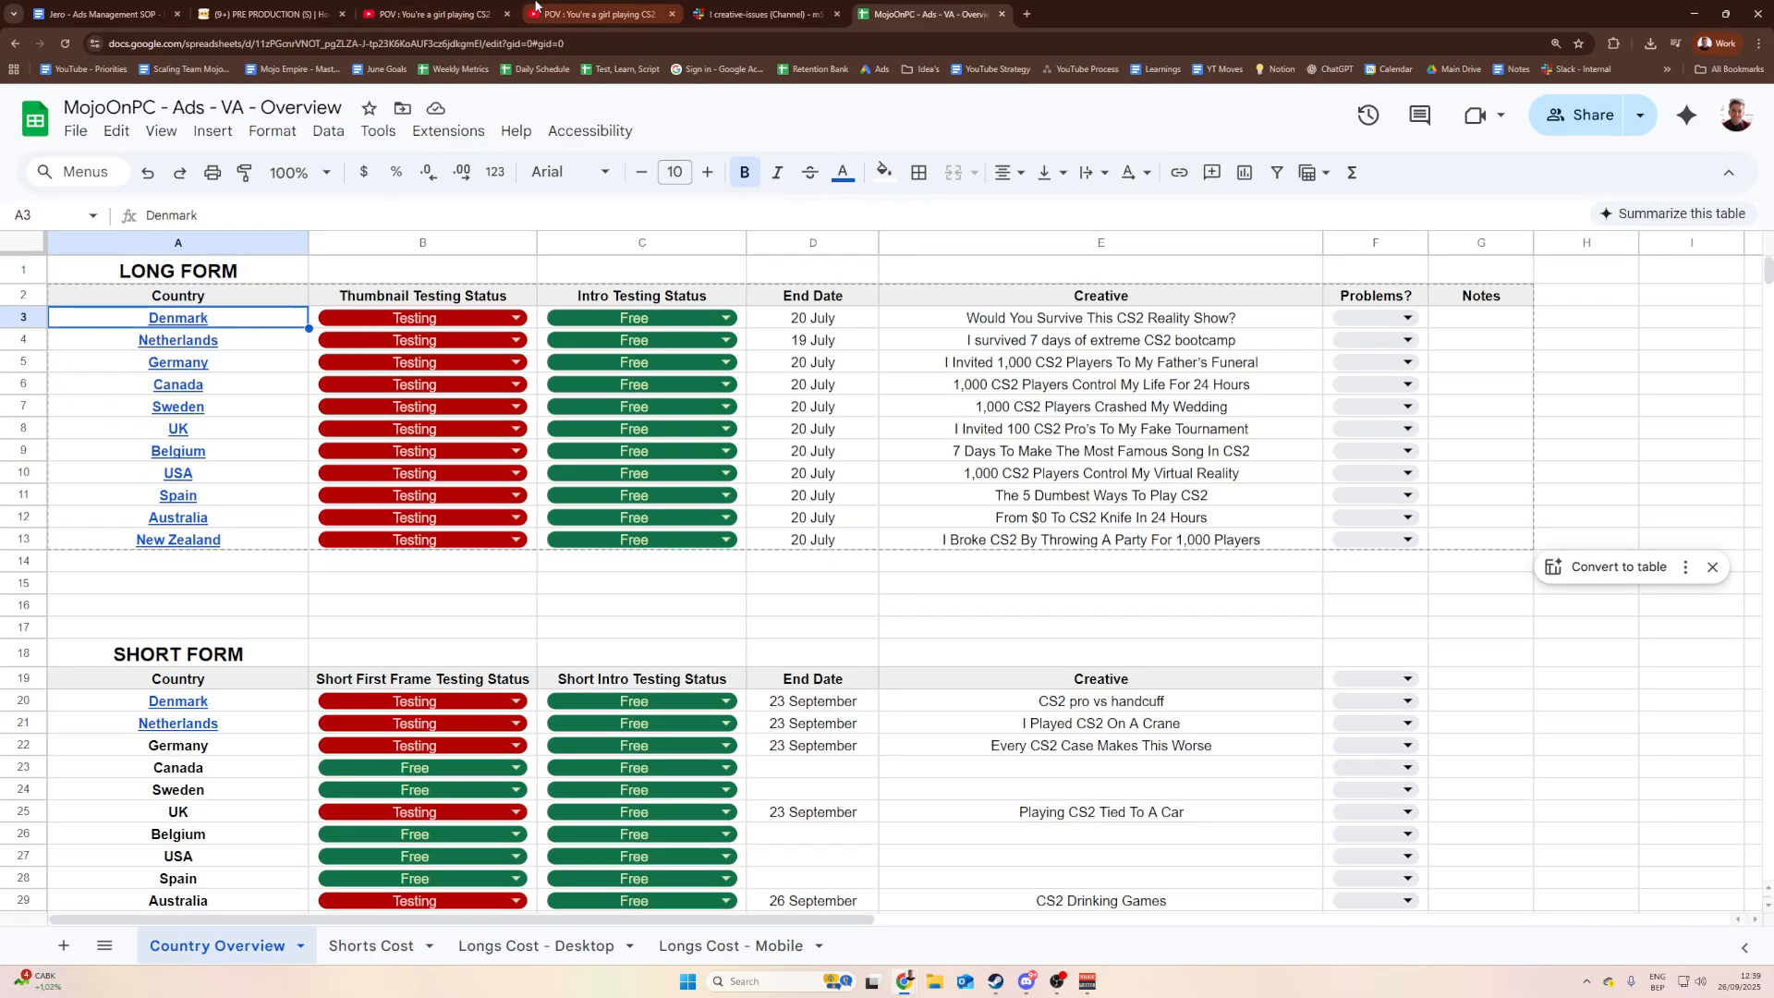
click(601, 14)
click(929, 14)
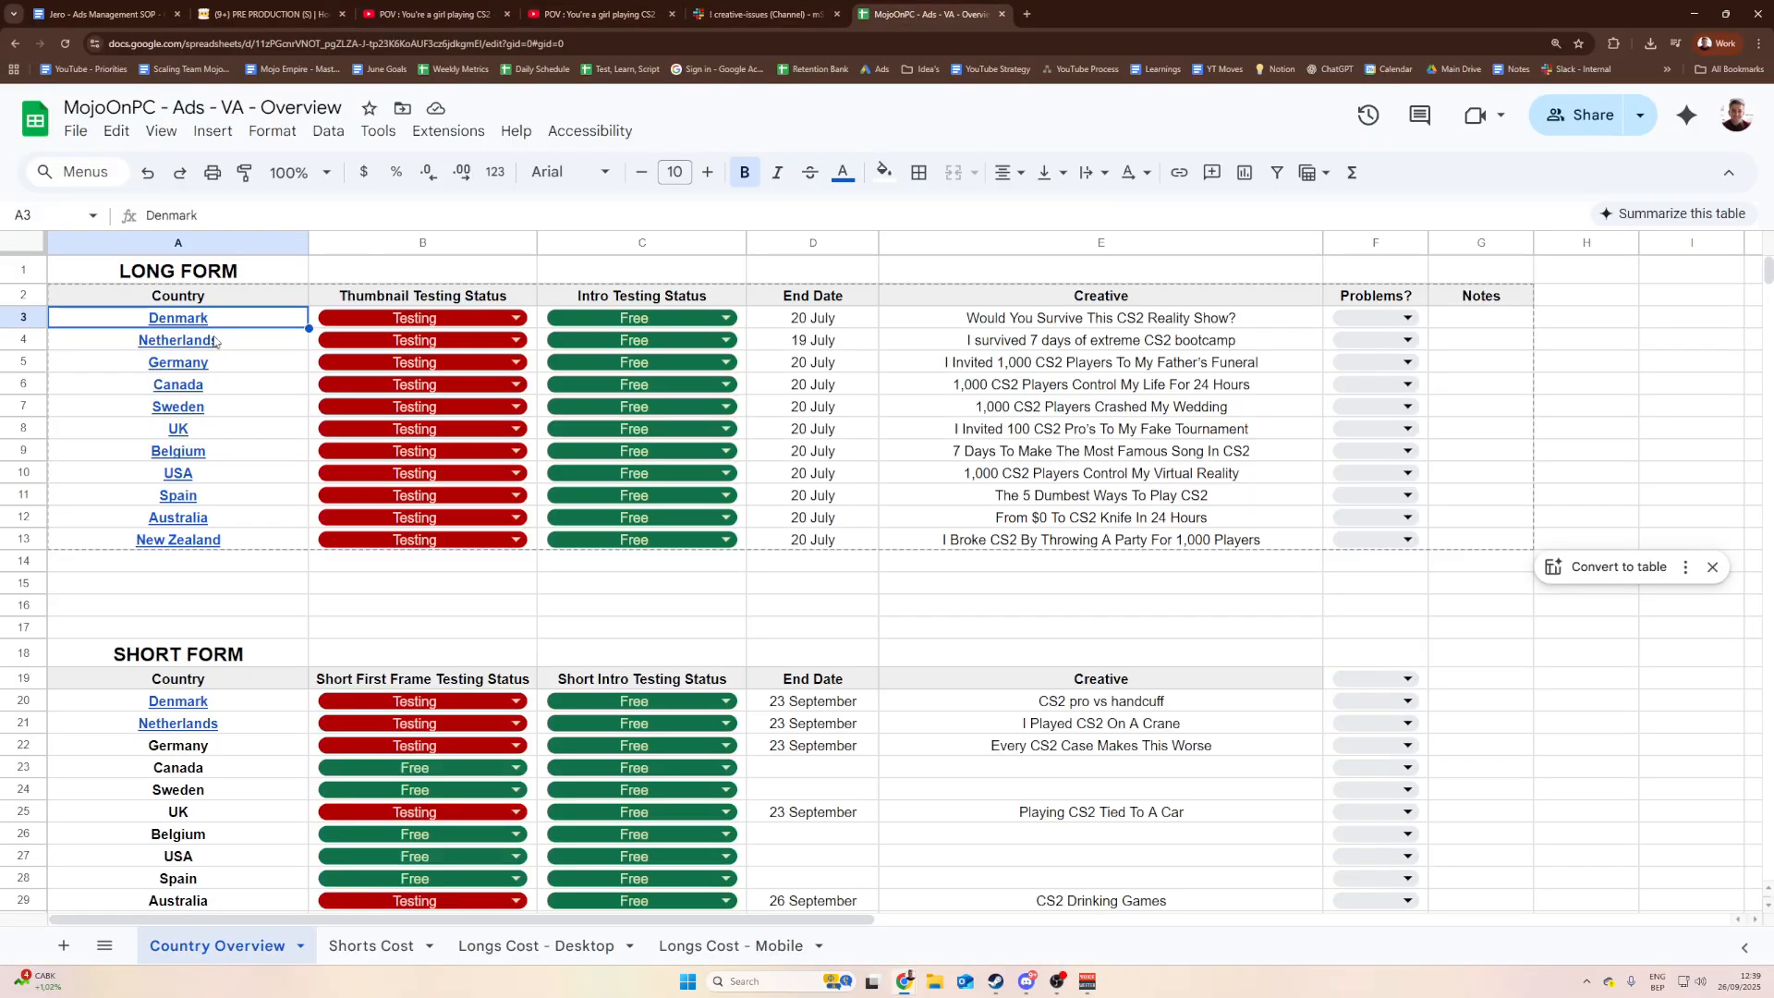
click(459, 265)
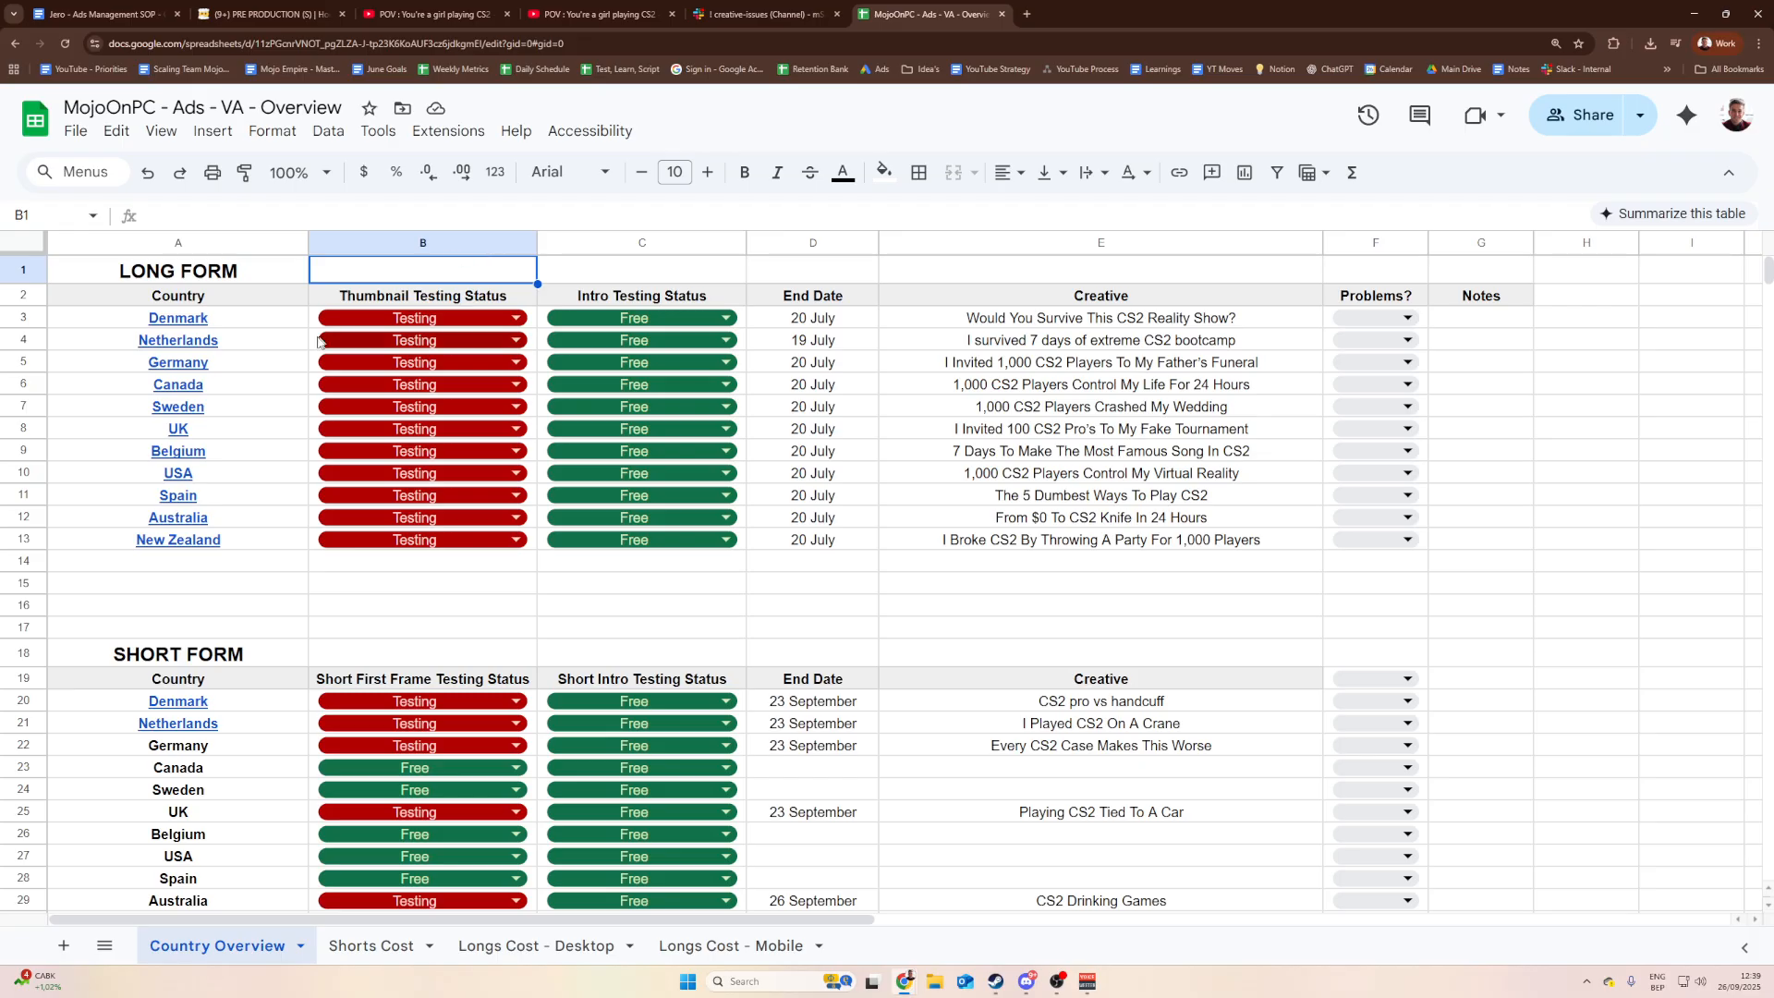
click(274, 348)
click(397, 590)
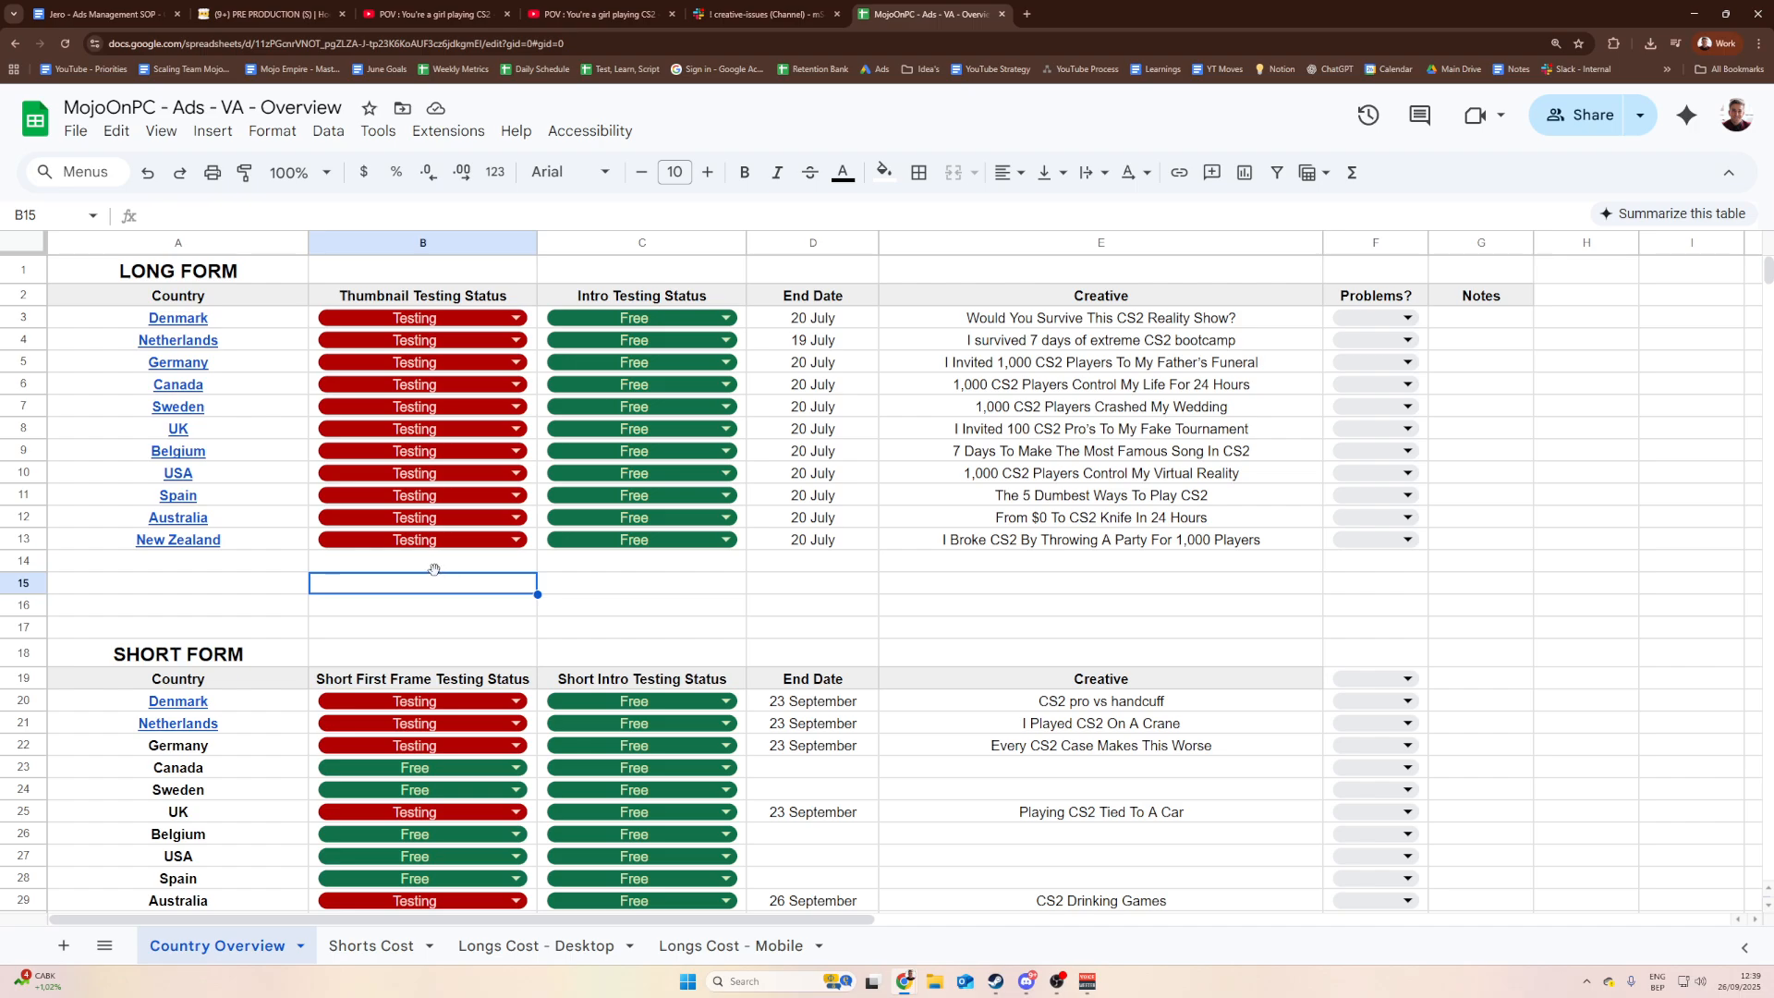
Step: Scan the Short Form rows, checking Netherlands' campaign link and the free USA slot
scroll(438, 575, down, 2)
scroll(401, 596, up, 2)
scroll(407, 619, down, 2)
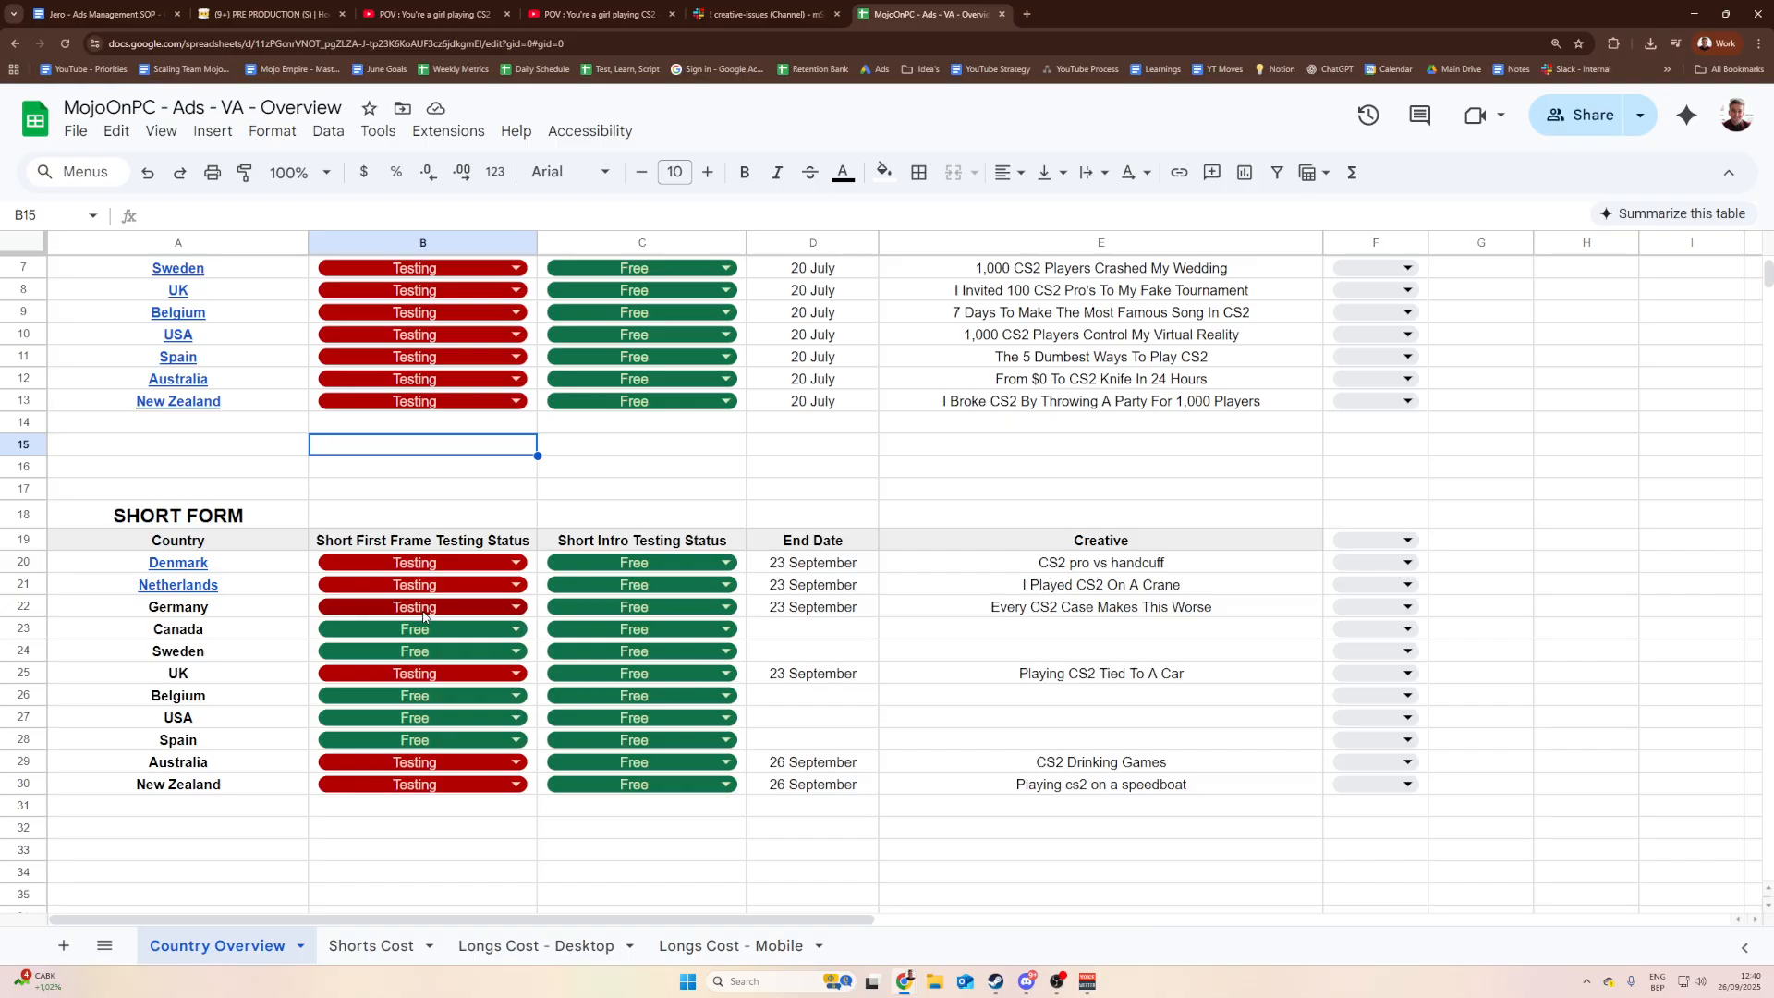
scroll(666, 554, up, 2)
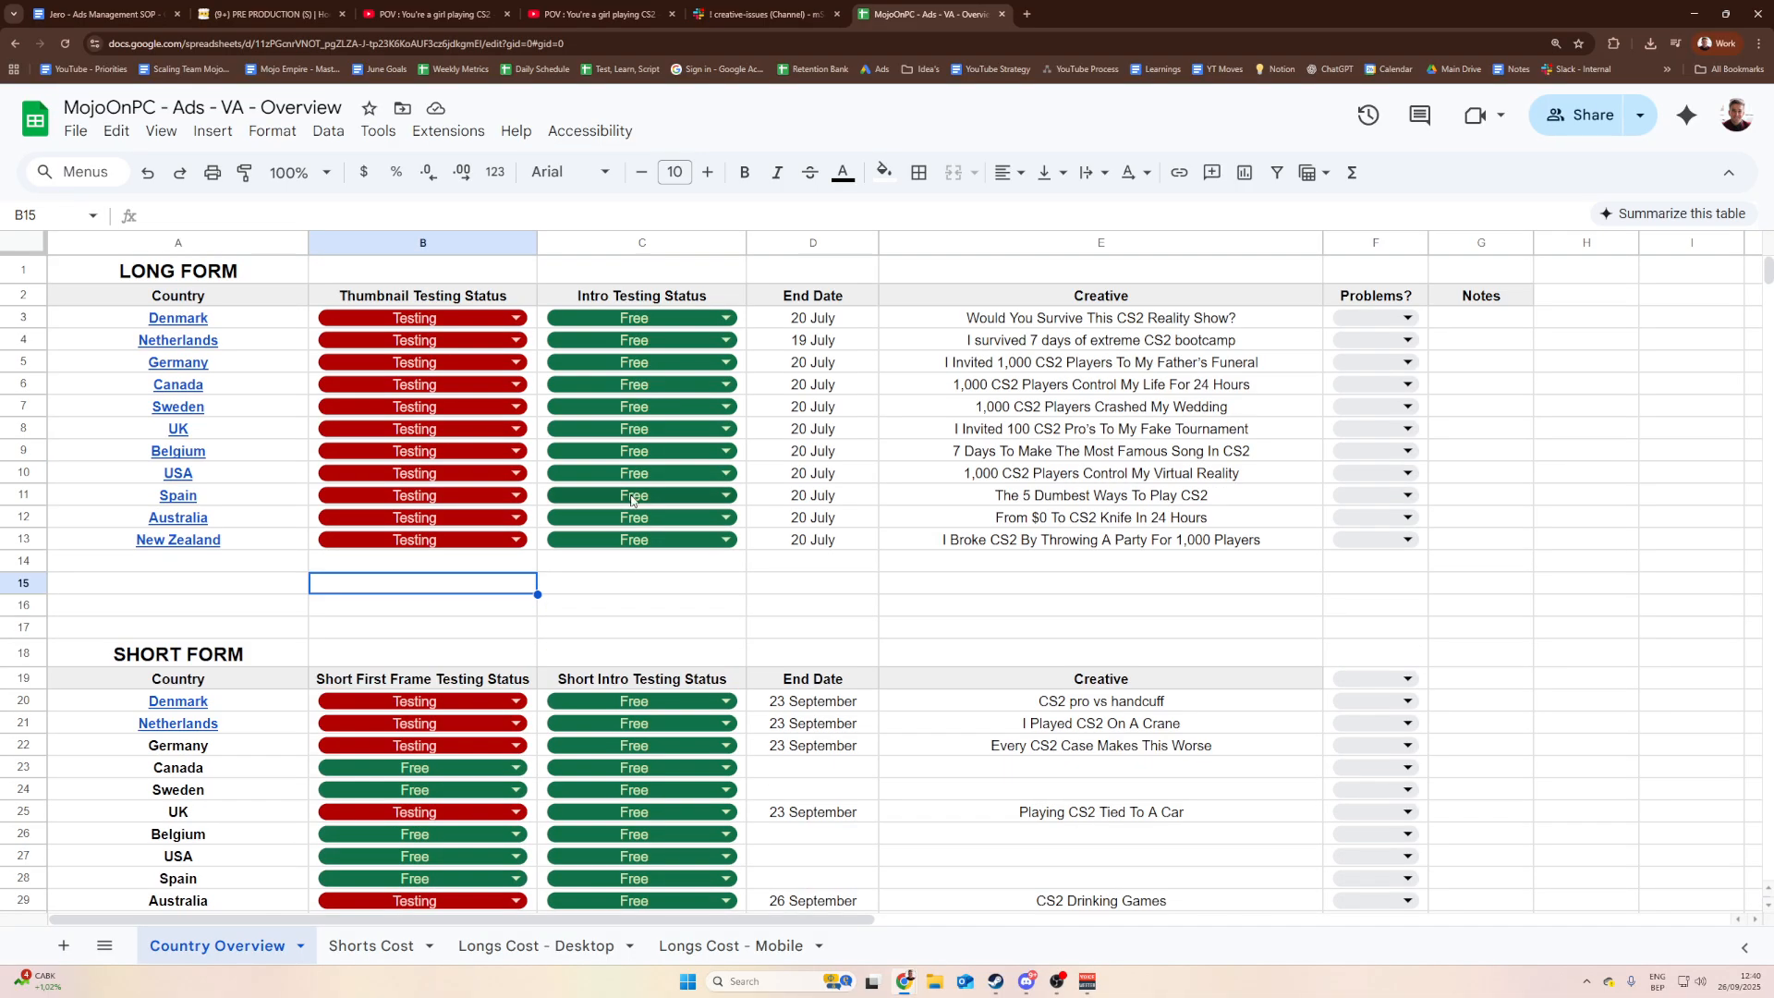
scroll(462, 430, down, 2)
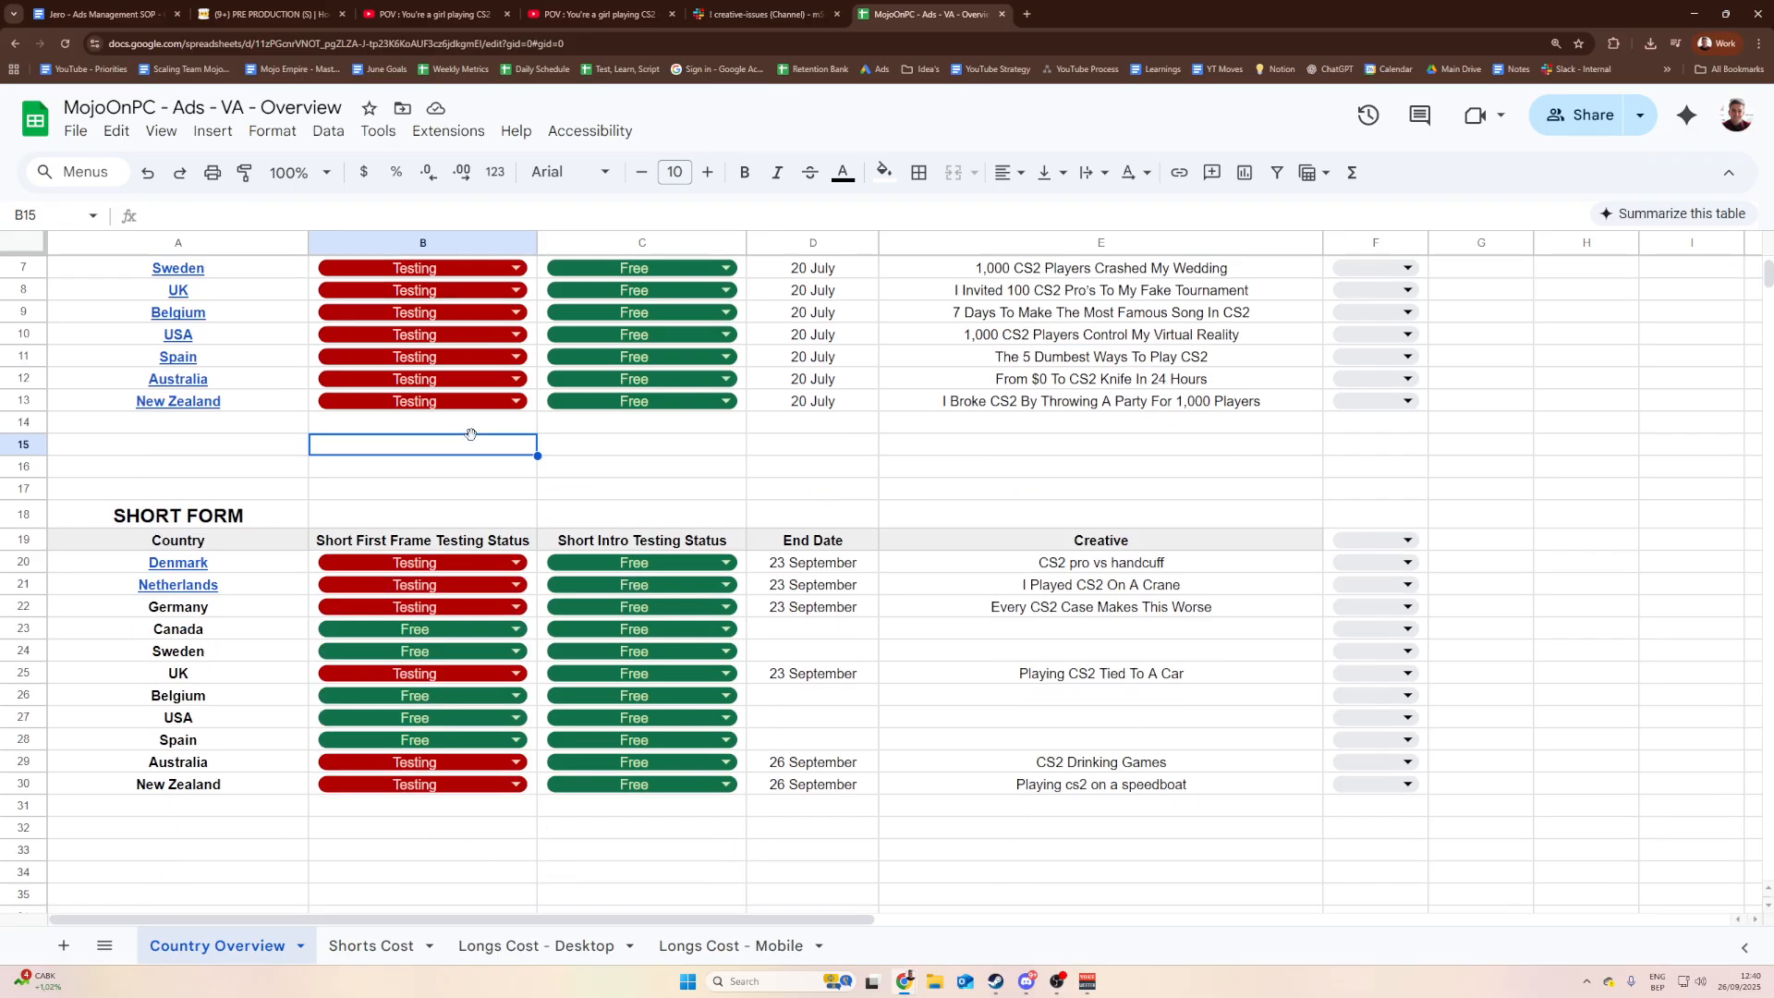
scroll(481, 442, up, 2)
scroll(504, 442, down, 3)
scroll(518, 472, up, 3)
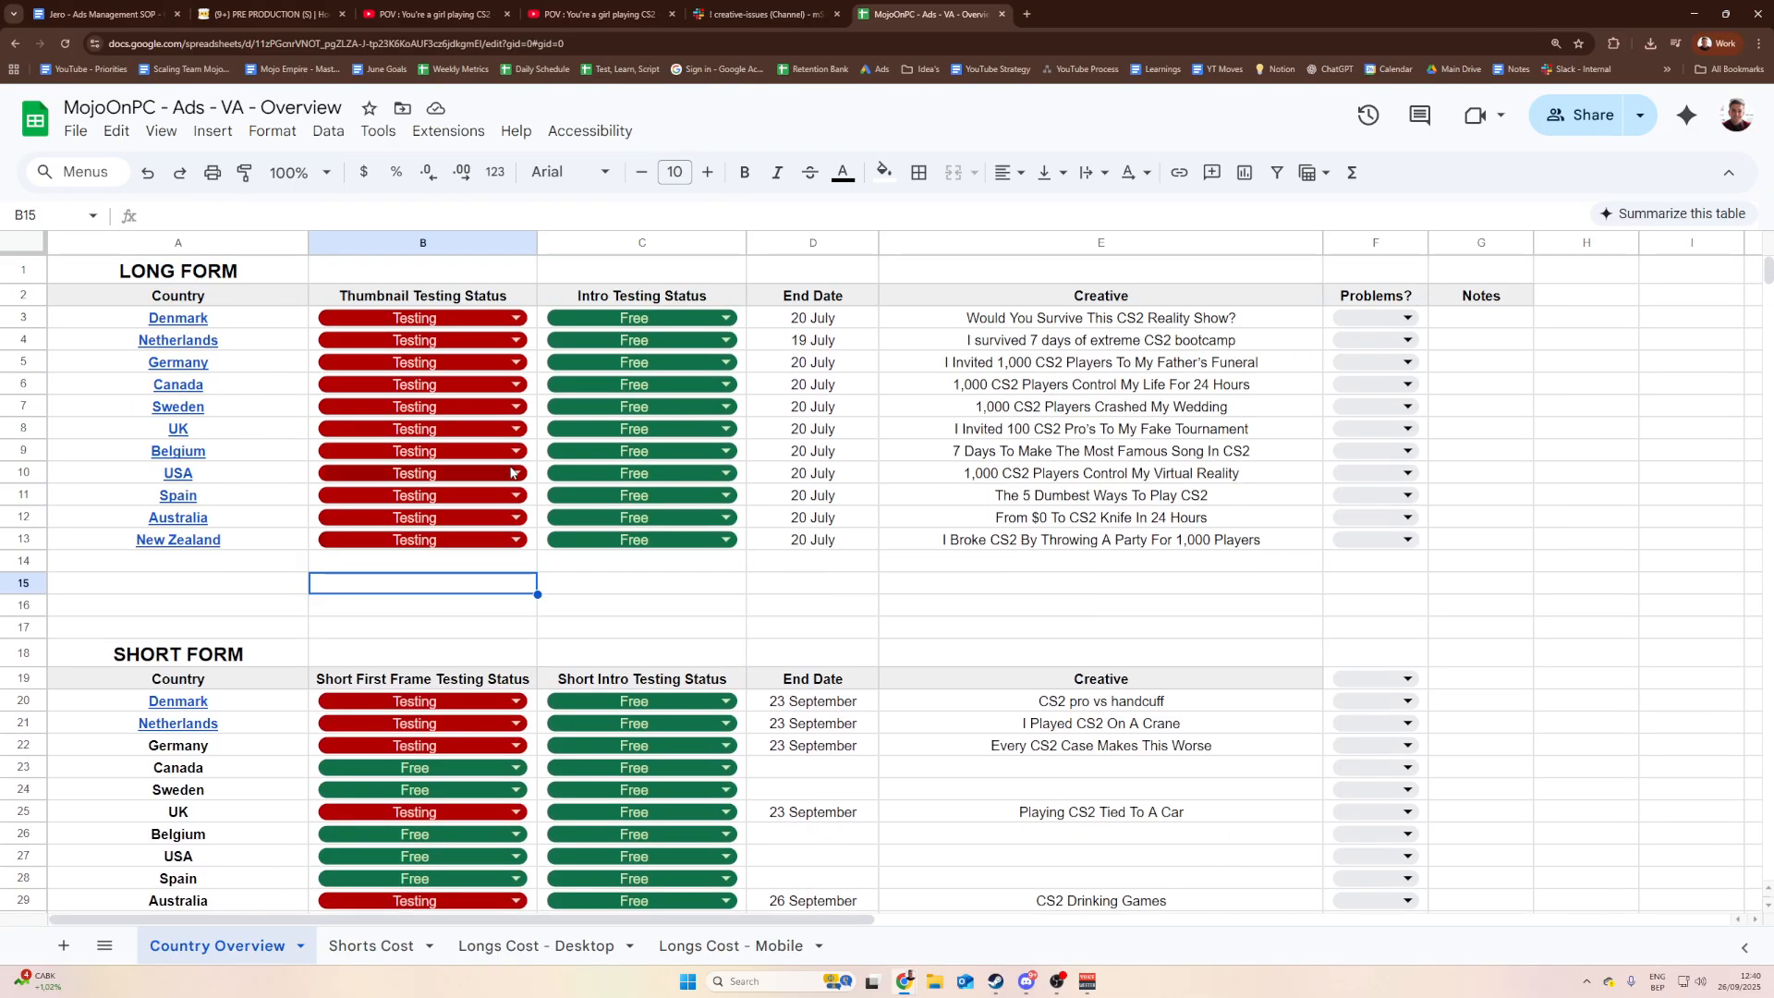
scroll(522, 482, down, 4)
scroll(481, 499, up, 4)
scroll(444, 518, down, 3)
click(280, 514)
click(198, 649)
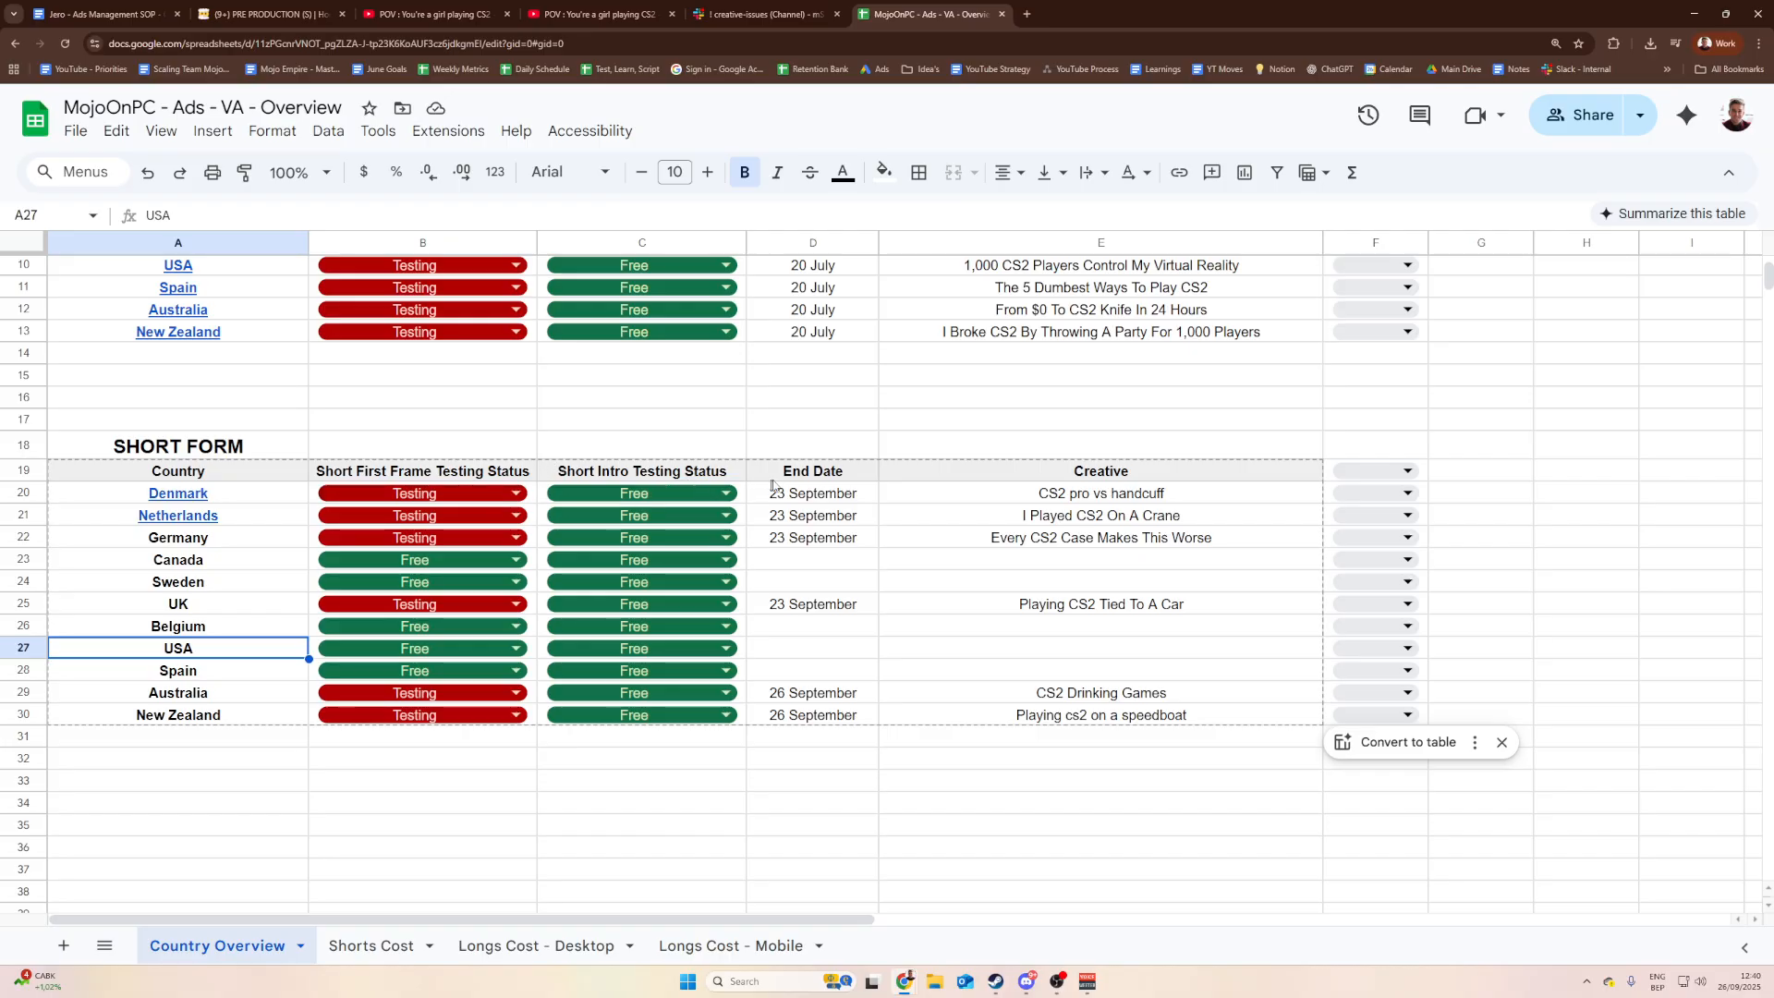
Step: Note Denmark's short-form end date of 23 September, then load Google Ads in a new tab
click(826, 494)
scroll(833, 516, up, 3)
scroll(822, 525, down, 2)
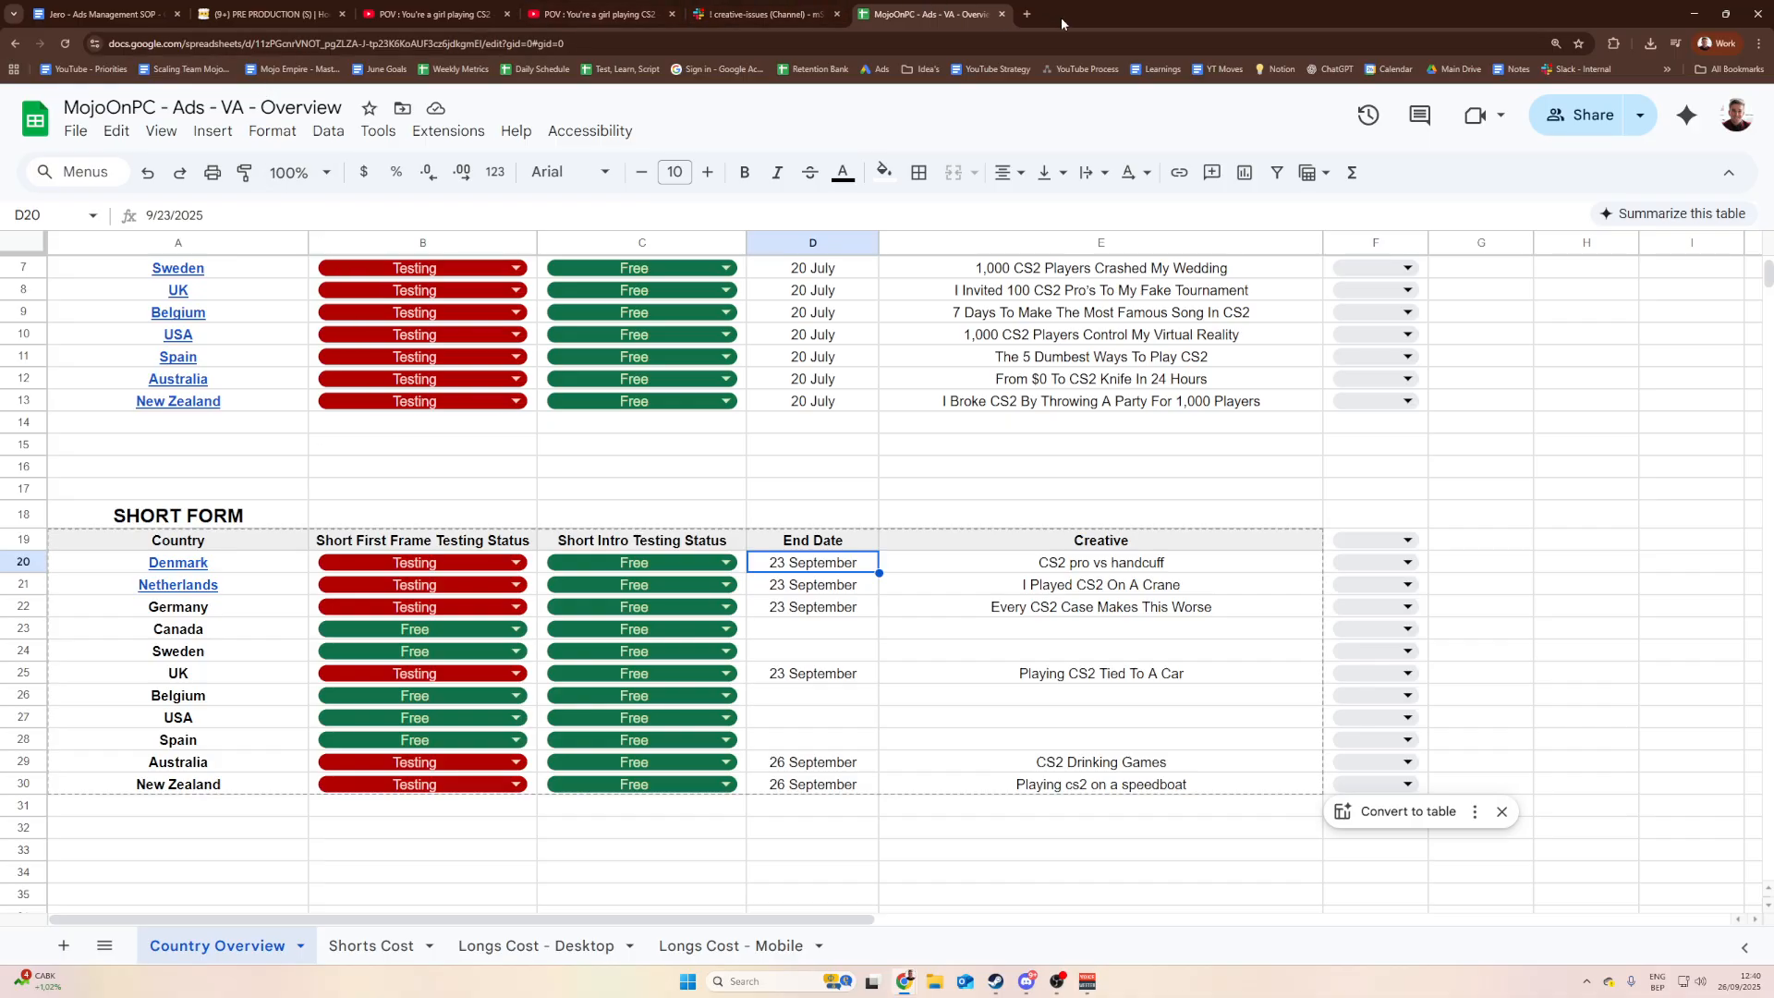
click(1027, 14)
click(875, 70)
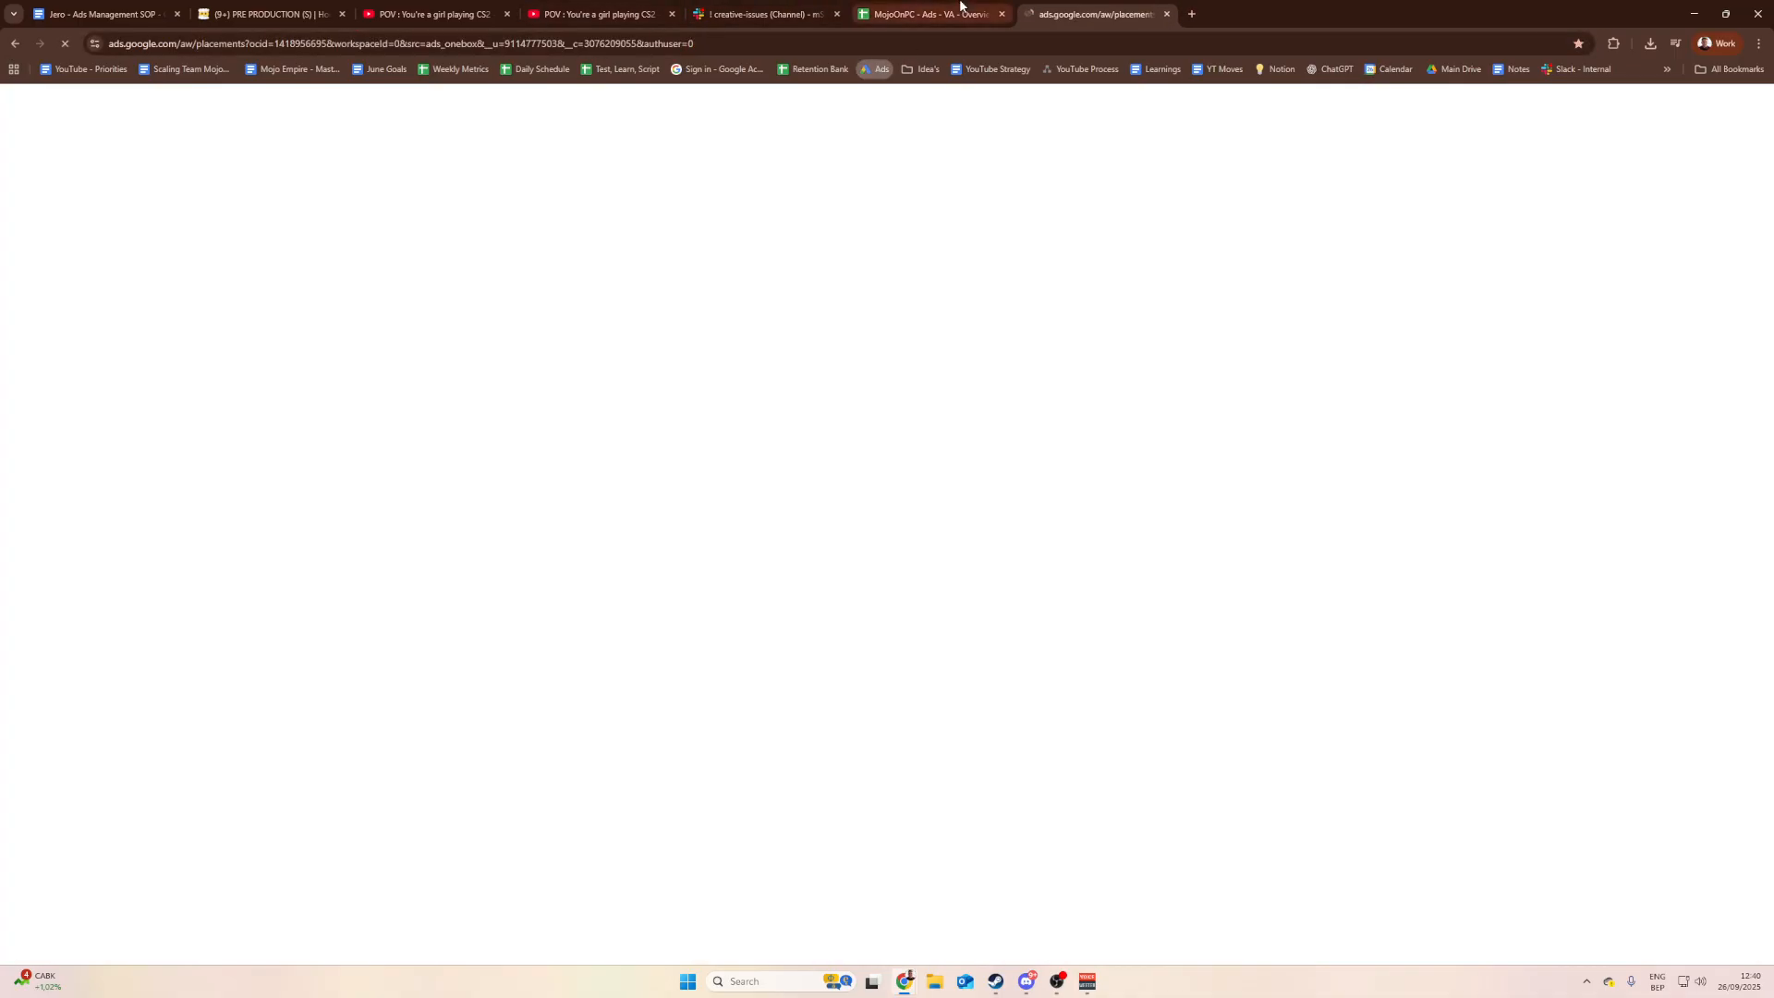
Step: Back in the overview, compare the Netherlands, Germany and Denmark short-form end dates
click(957, 9)
click(841, 587)
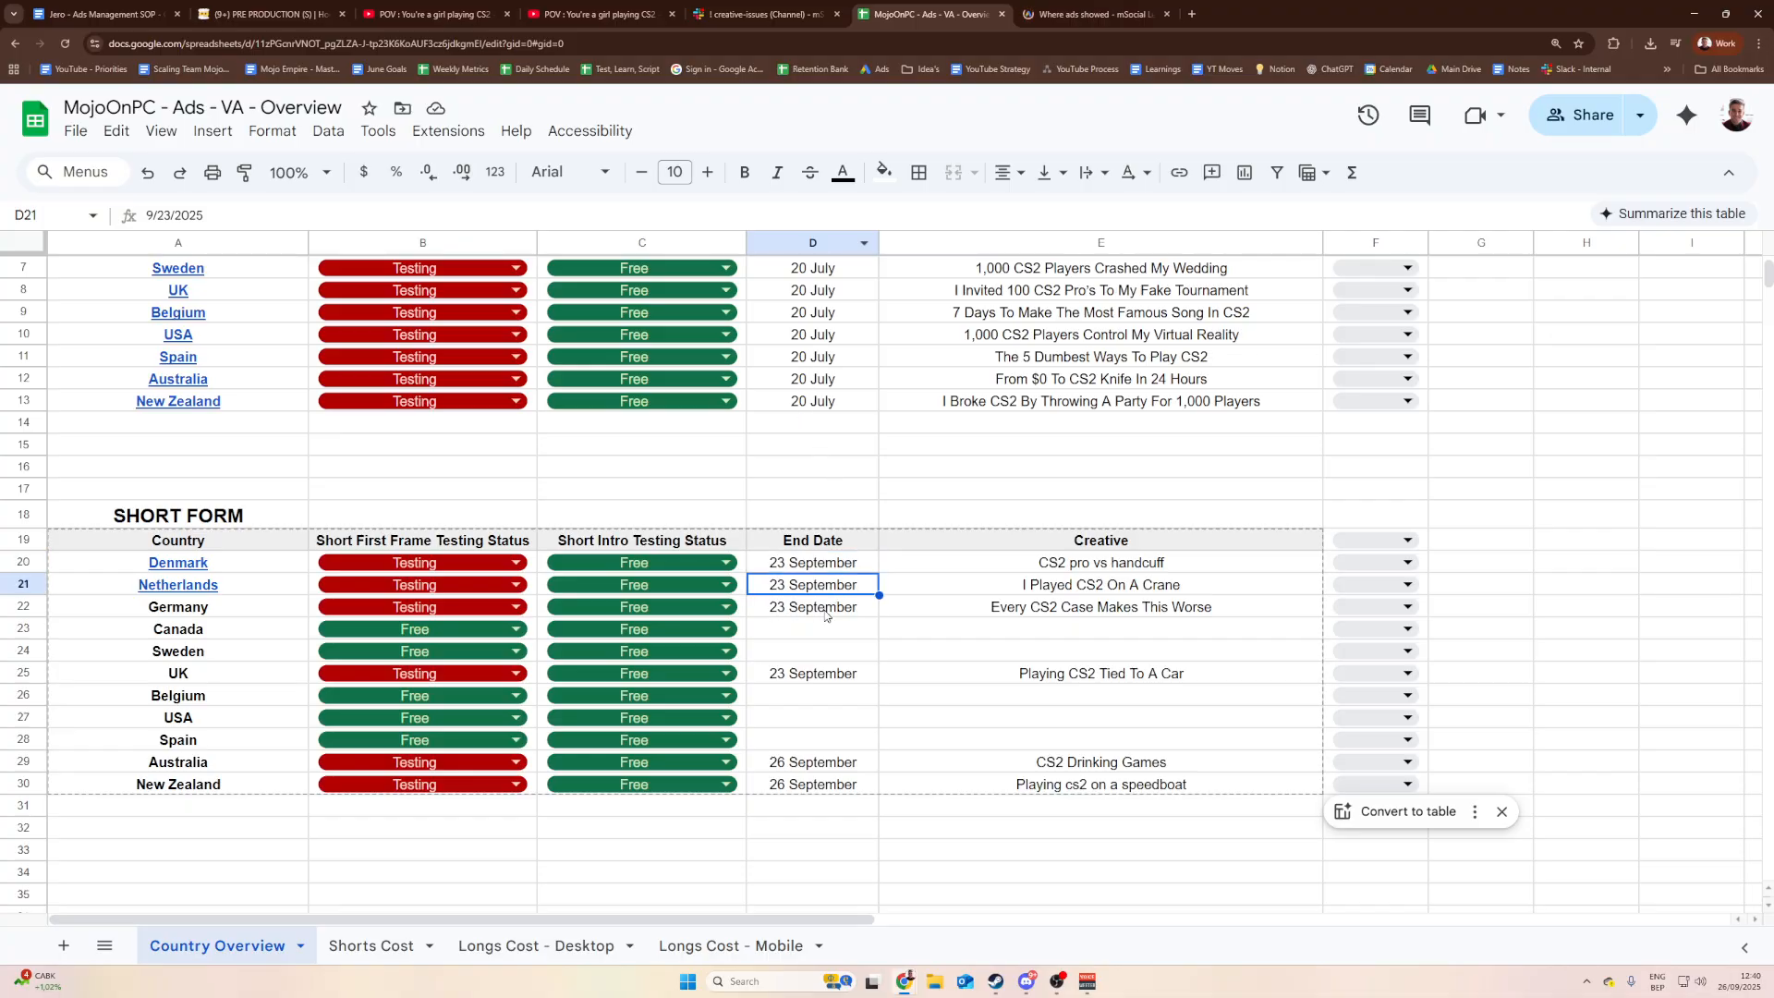
click(825, 611)
click(813, 557)
click(367, 493)
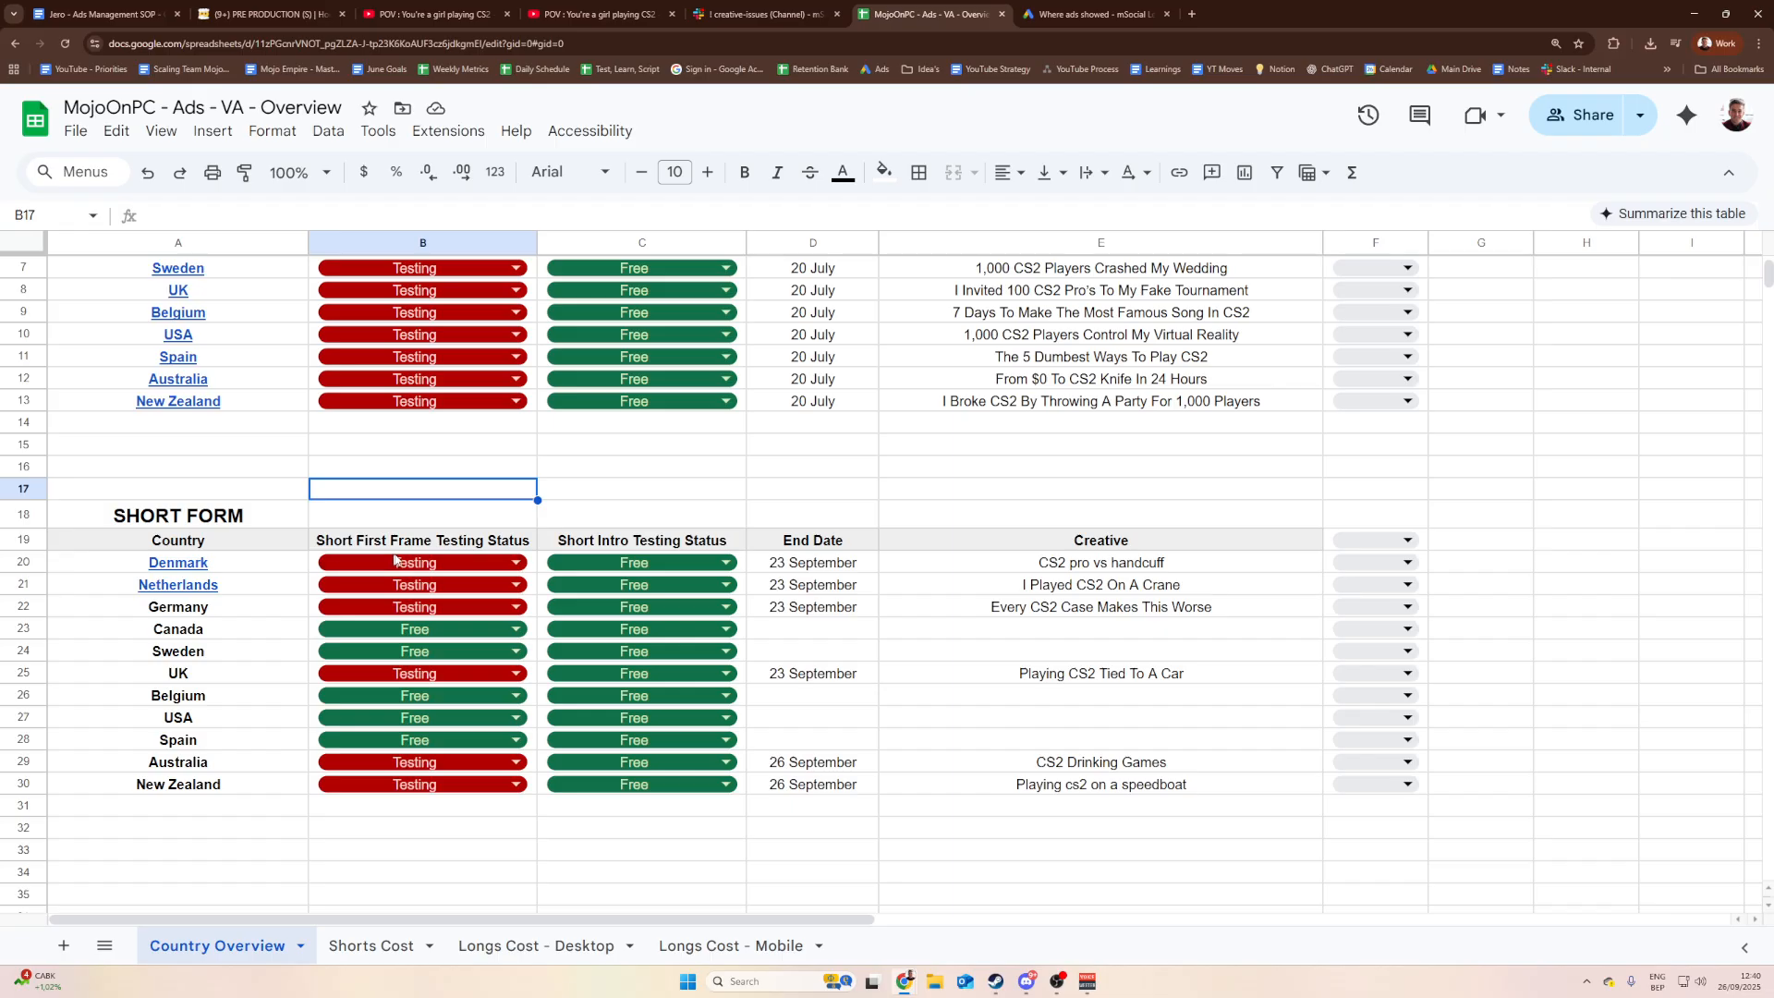
scroll(688, 388, up, 2)
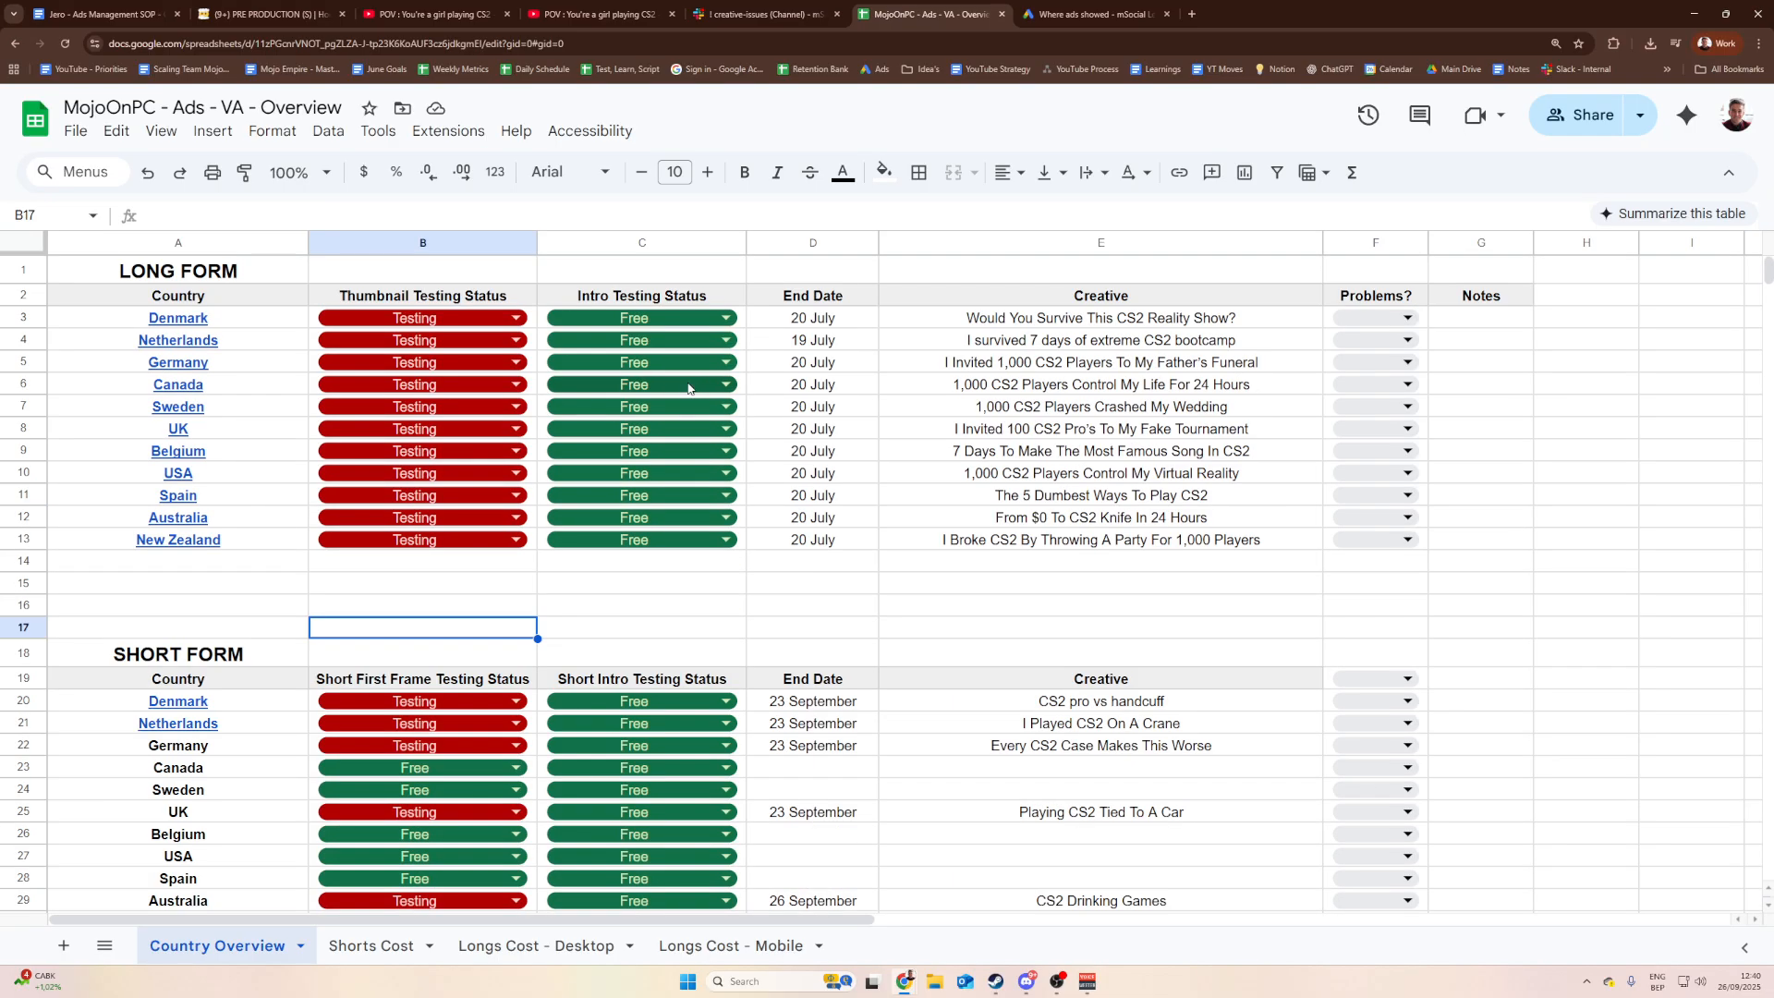
scroll(689, 388, down, 3)
scroll(686, 392, up, 3)
scroll(560, 554, down, 3)
scroll(555, 564, up, 3)
scroll(411, 642, down, 2)
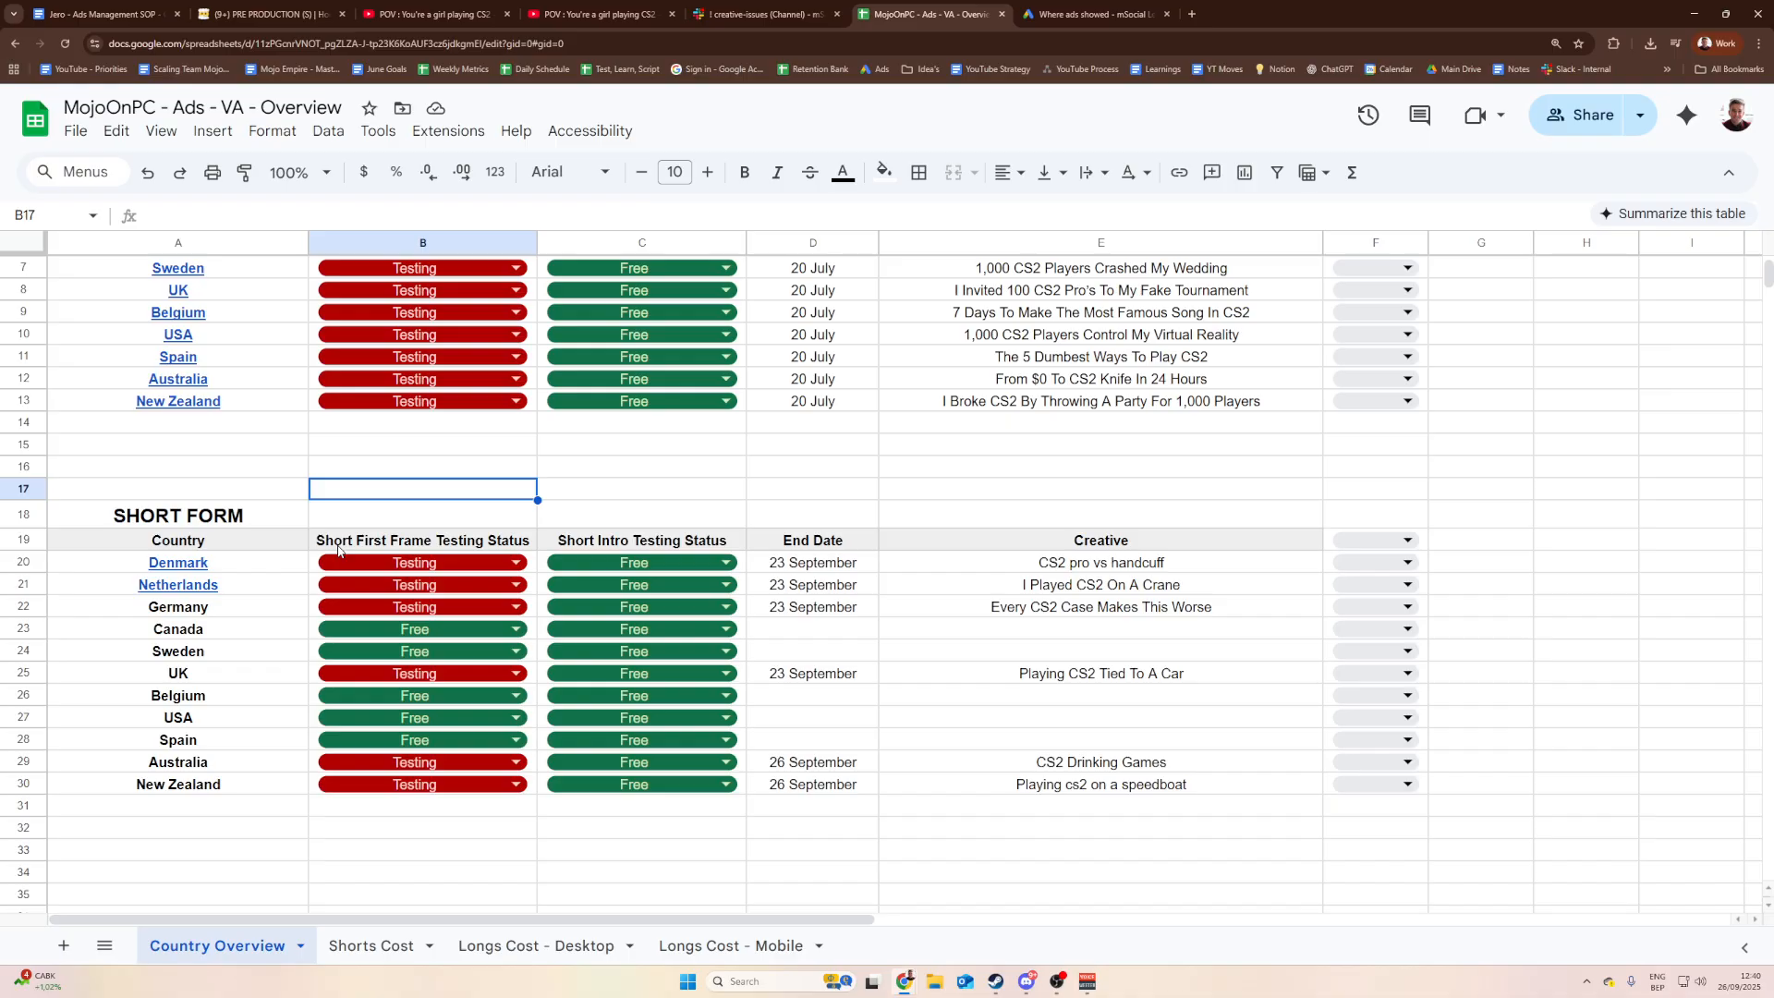
Step: Check Denmark's 9/23/2025 end date against the Netherlands date and today's calendar date
click(813, 565)
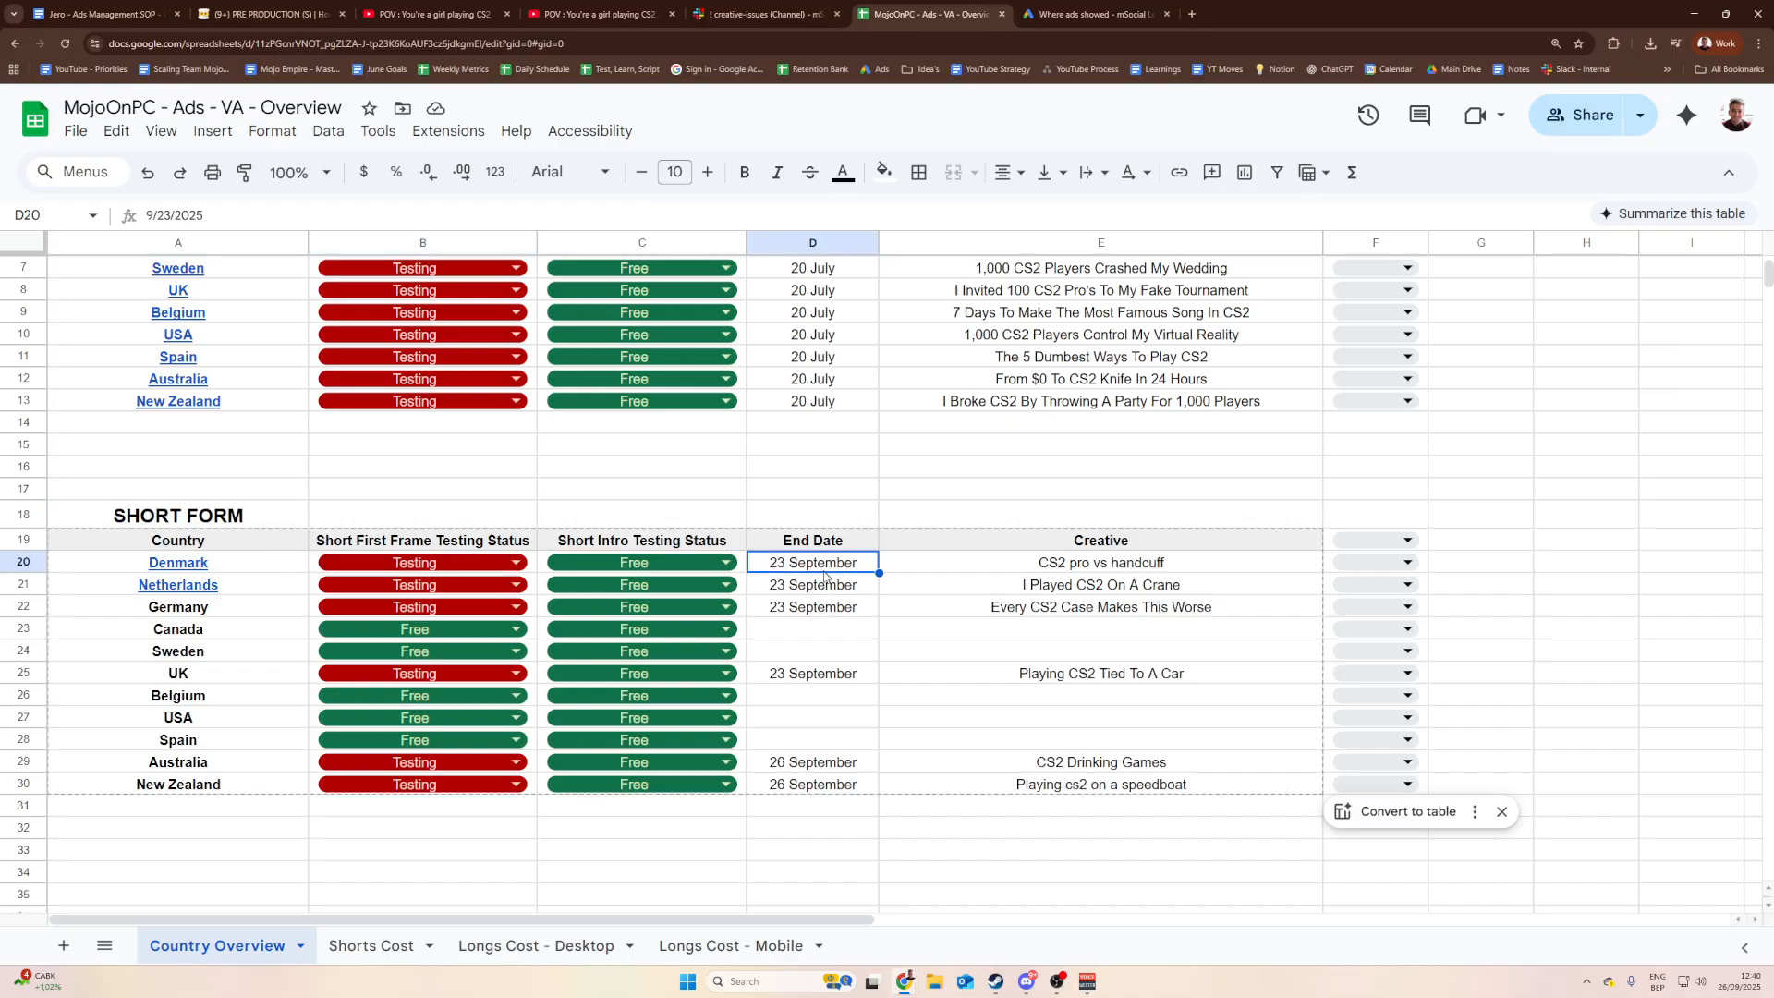
click(810, 590)
click(834, 568)
click(836, 588)
click(818, 568)
click(1738, 979)
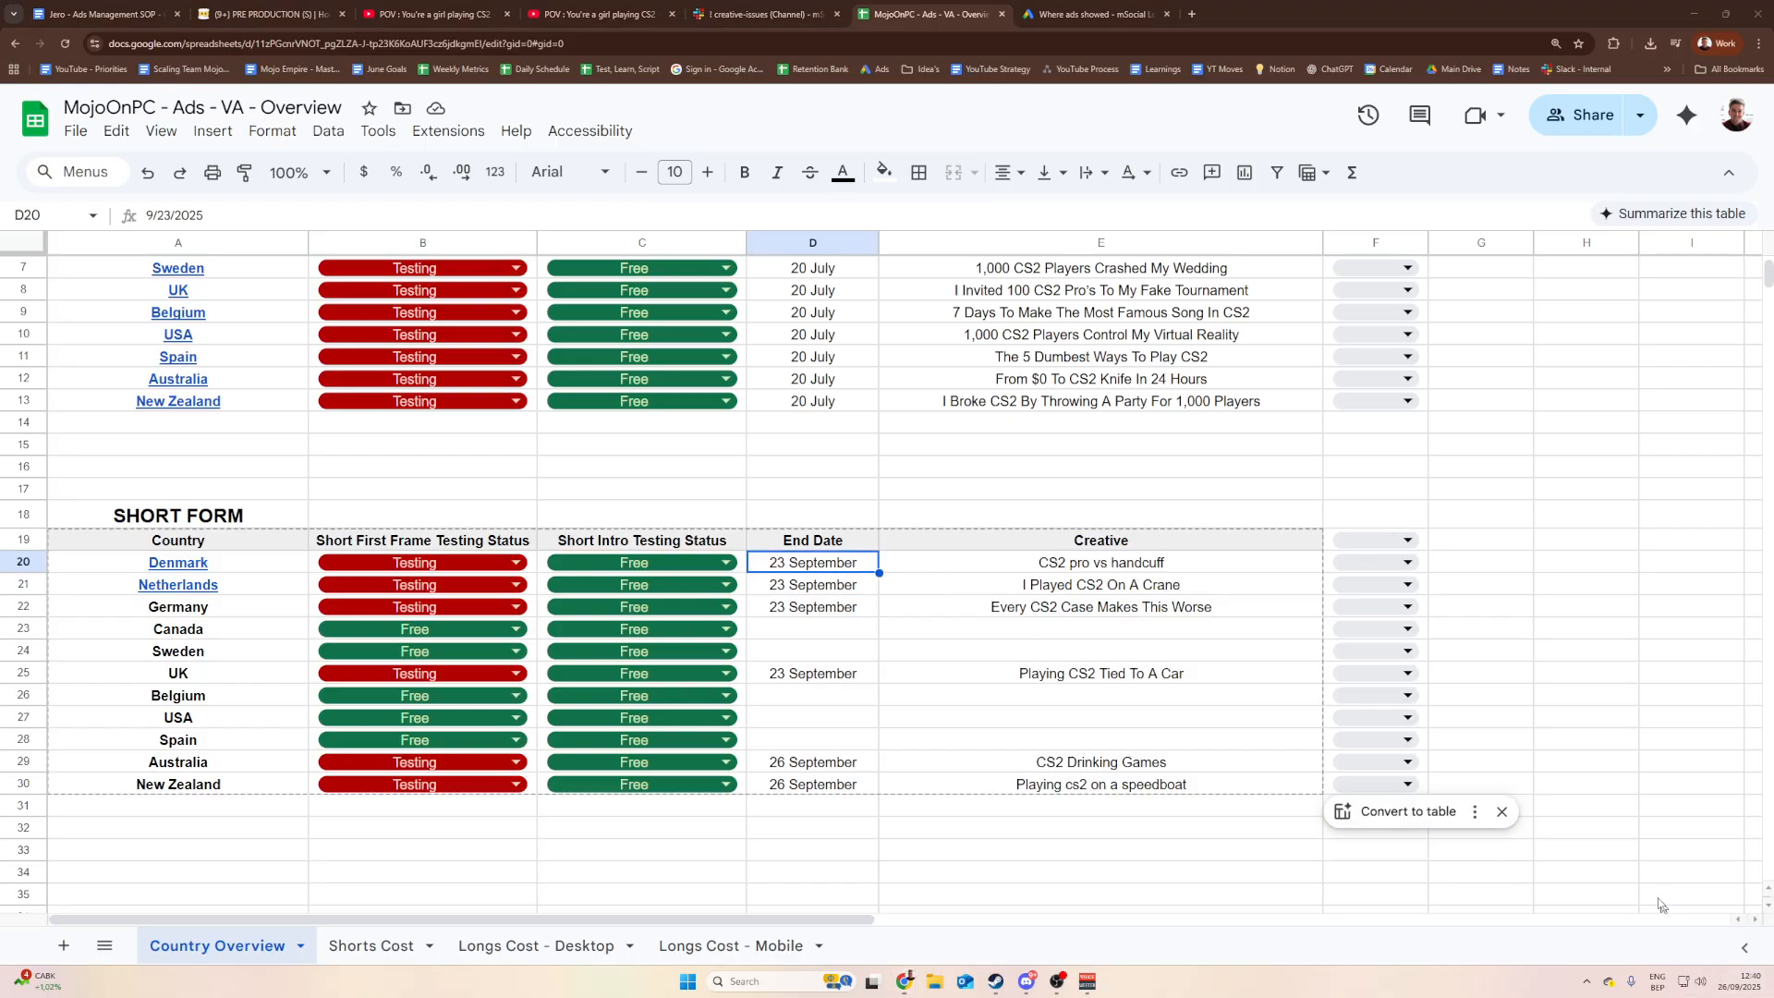
click(910, 591)
click(813, 566)
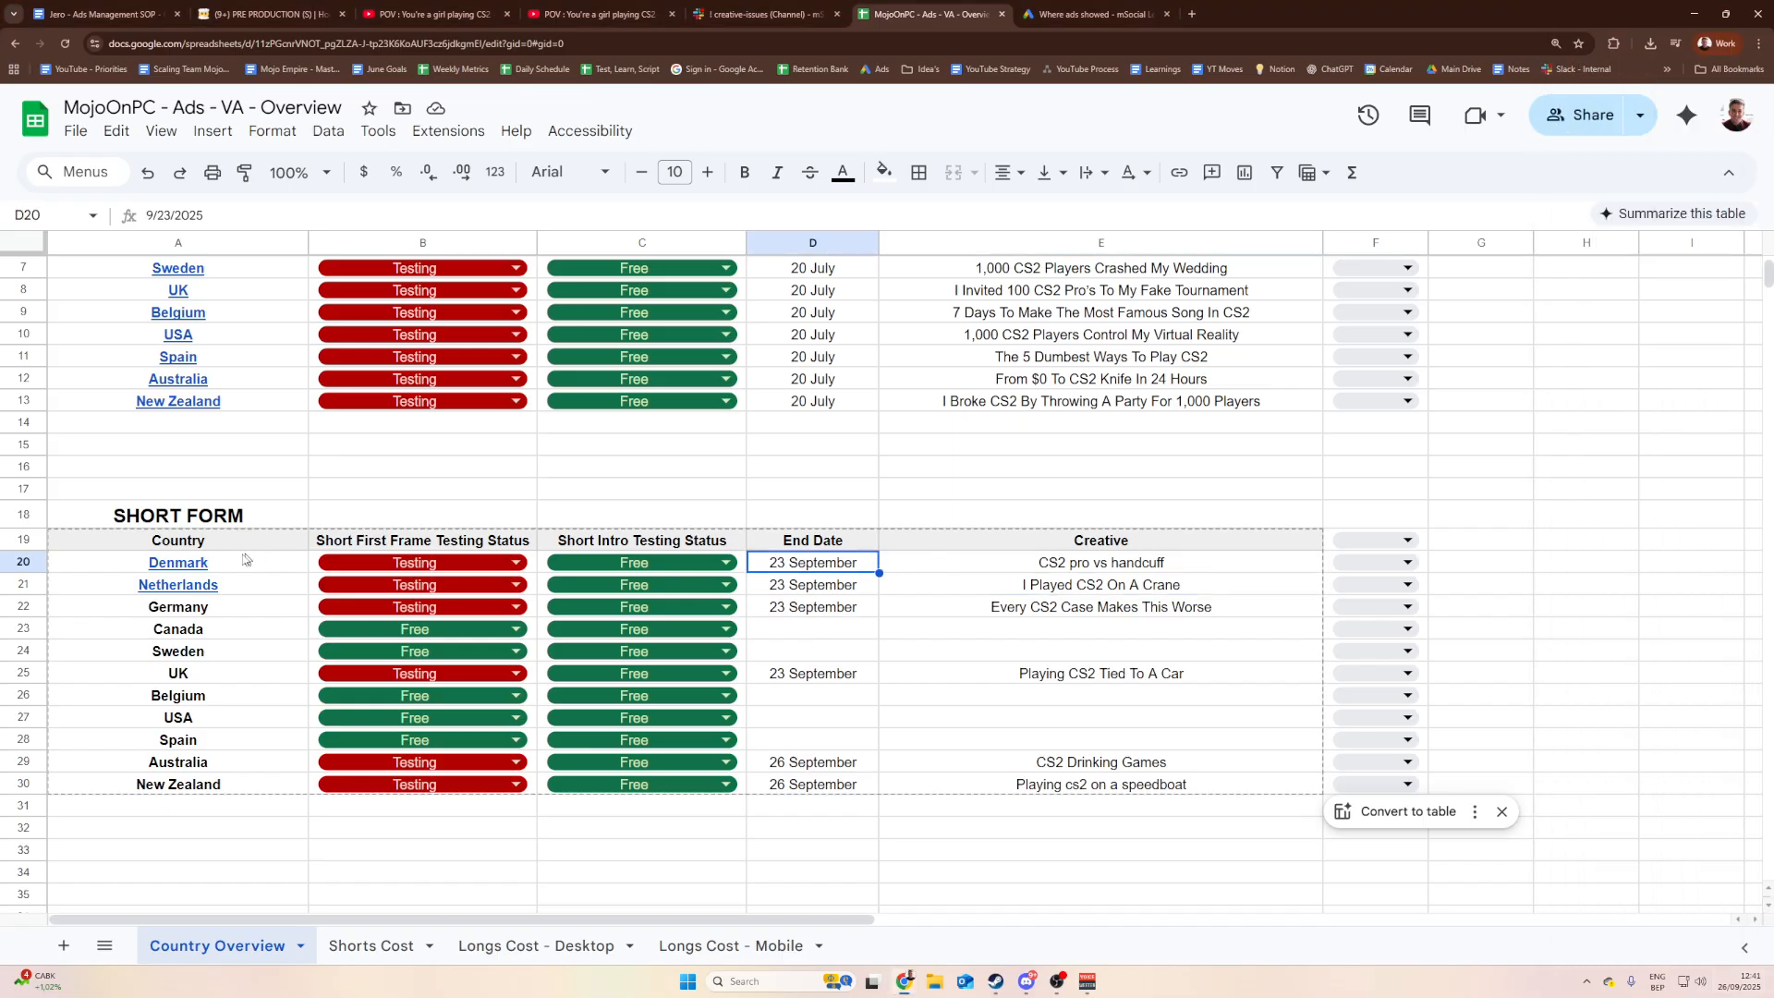
Step: Preview Denmark's short-form campaign link and note the free Belgium slot
click(214, 566)
click(191, 700)
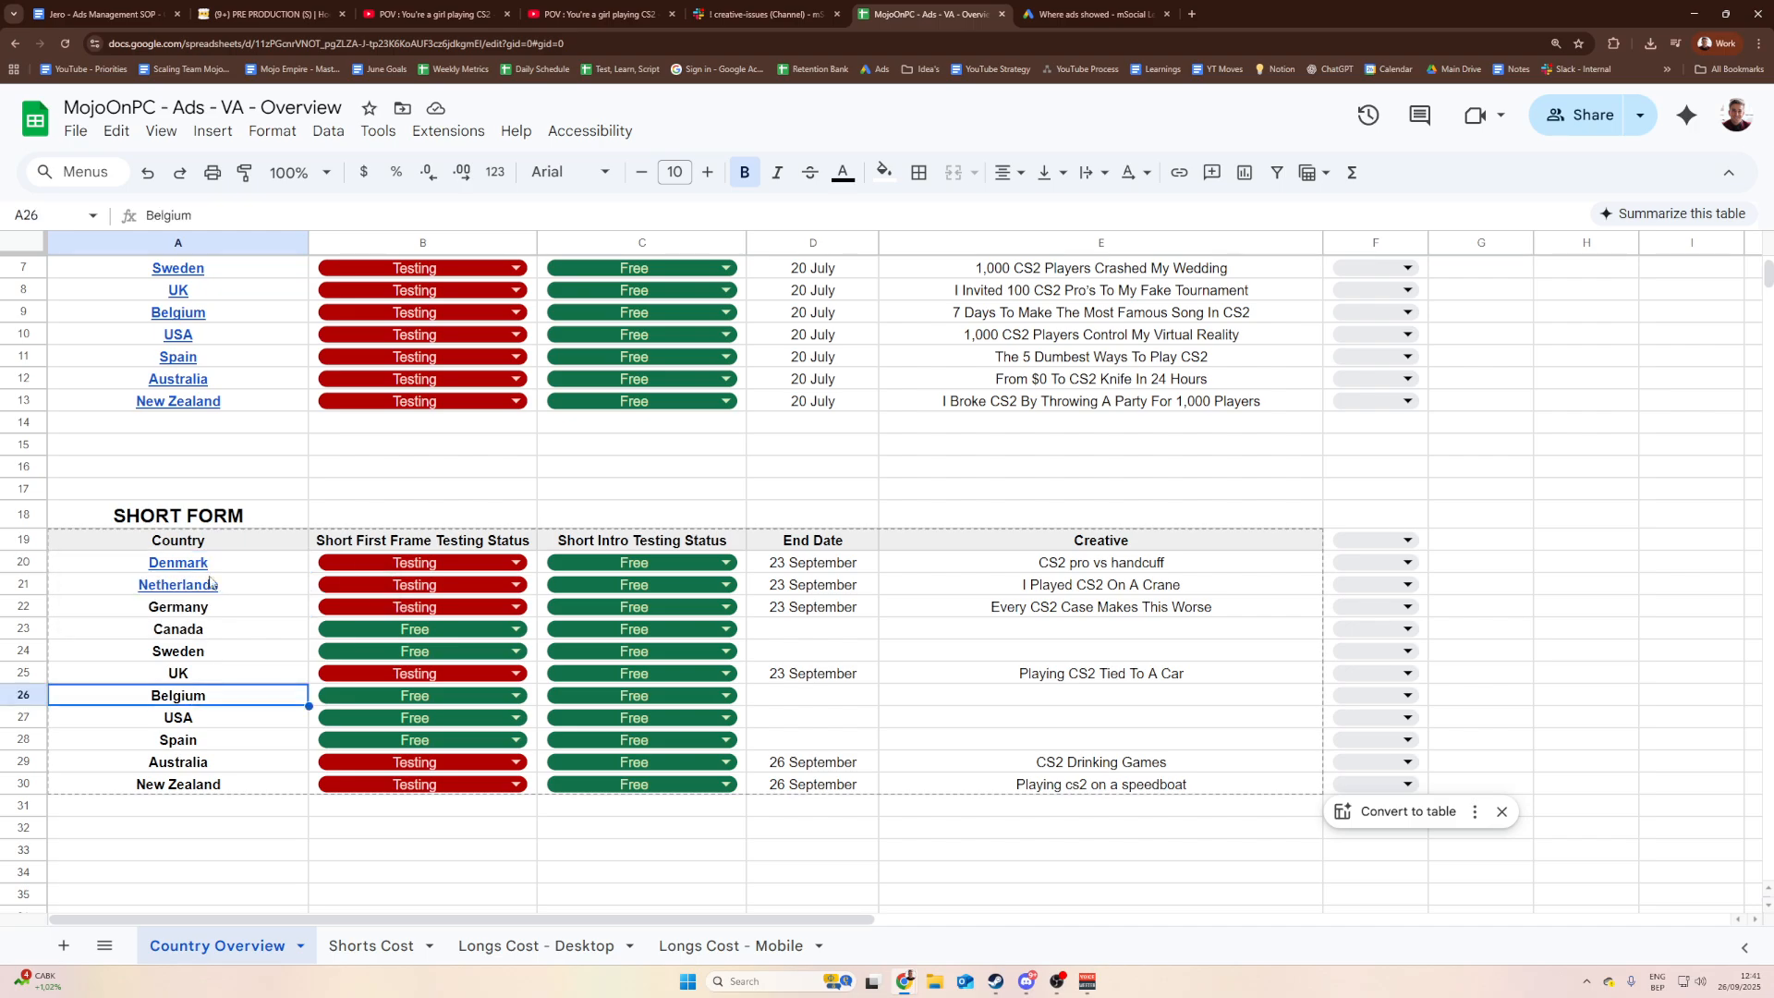
click(175, 569)
click(245, 571)
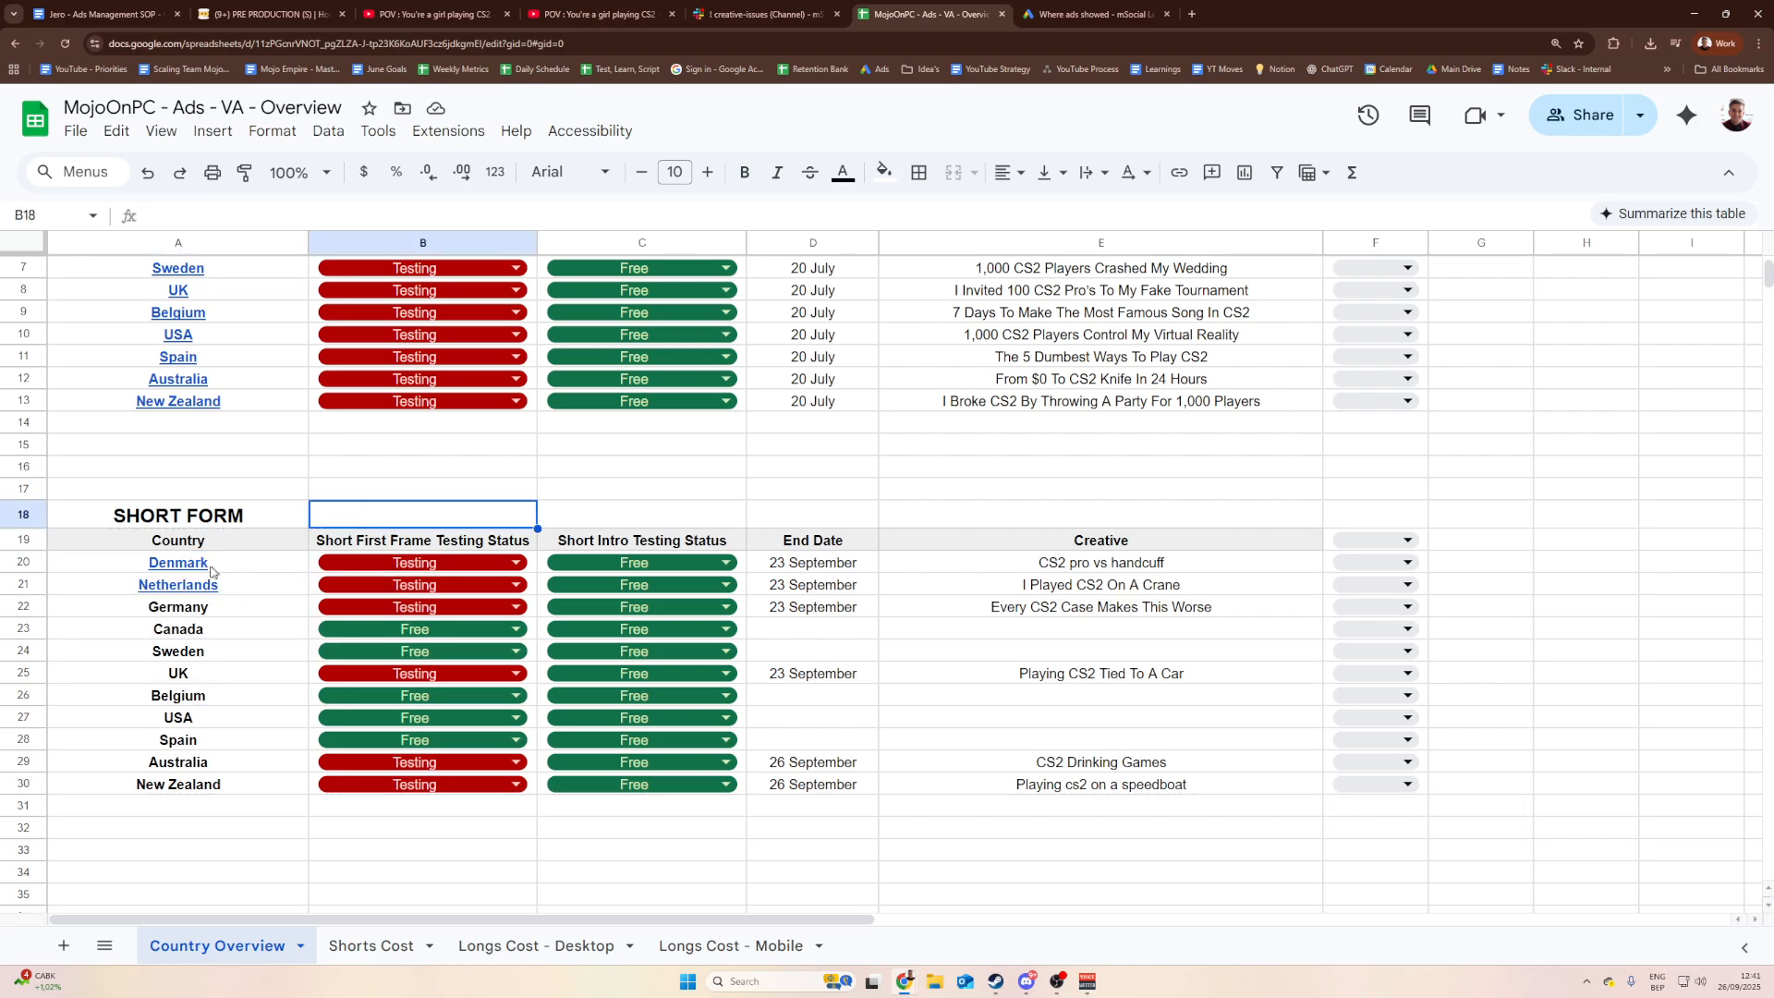
click(317, 496)
Step: Run through the Short Form country list down to New Zealand, re-previewing Denmark's link
click(185, 615)
click(188, 653)
click(196, 713)
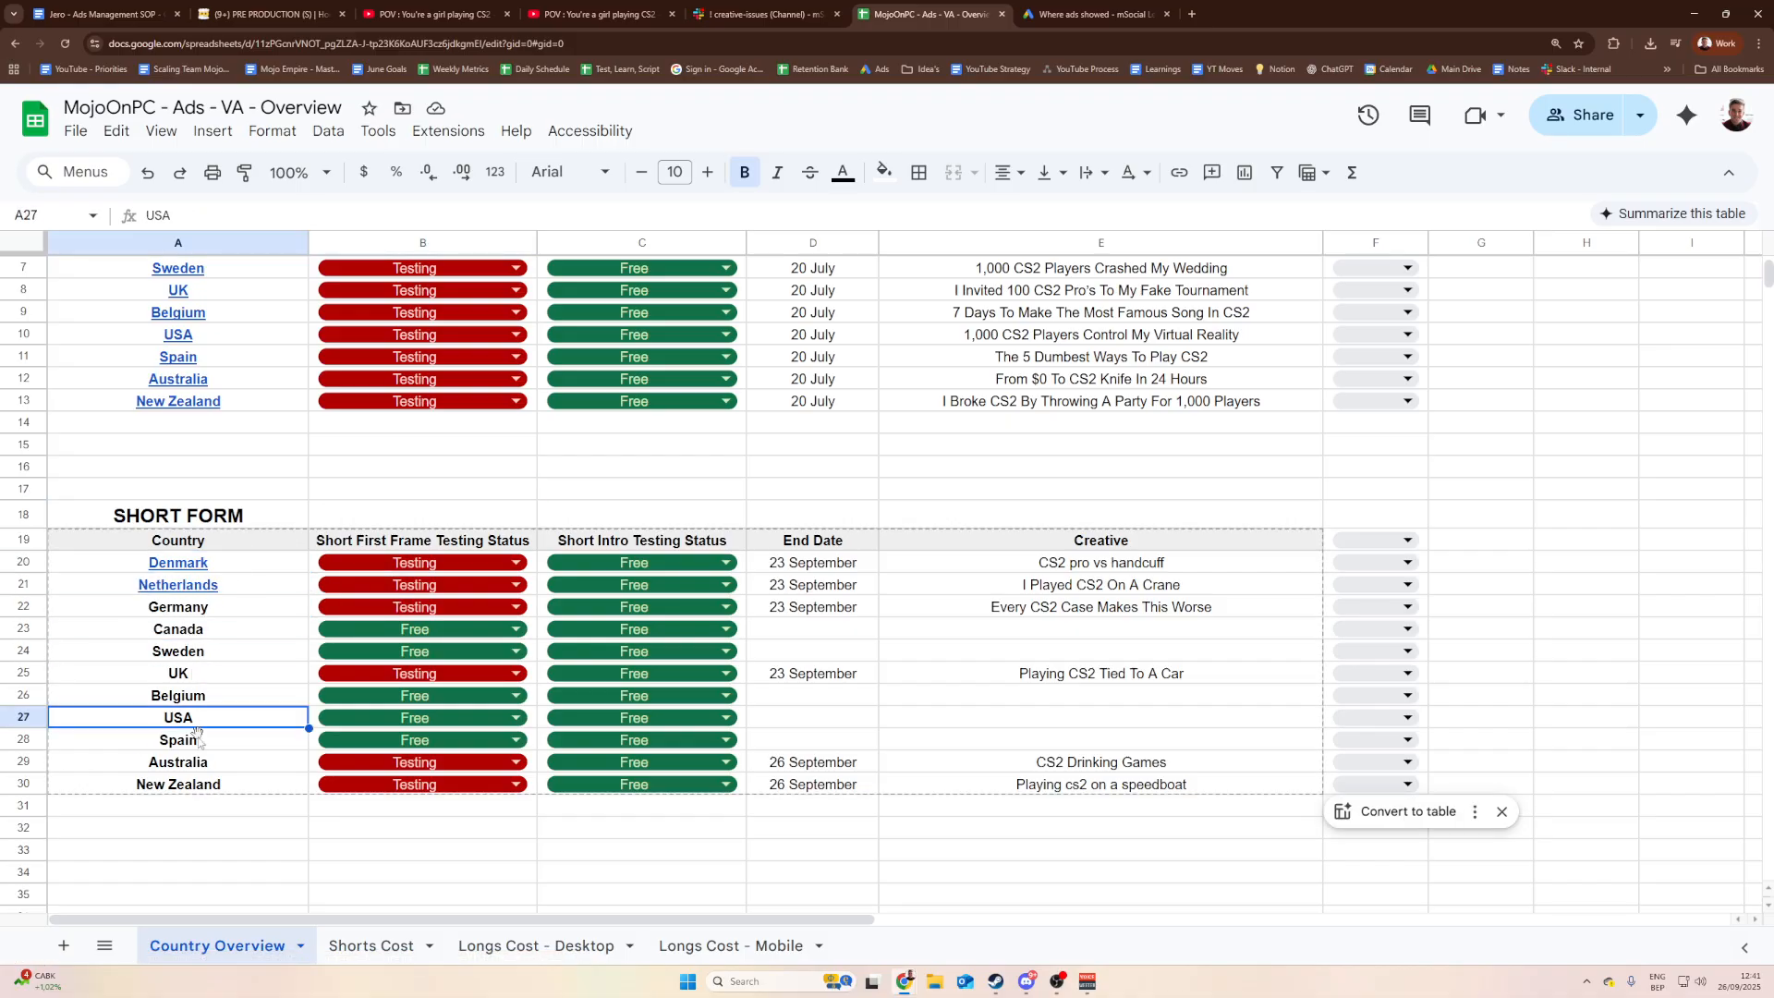
click(200, 759)
click(201, 791)
click(175, 567)
click(338, 517)
click(224, 572)
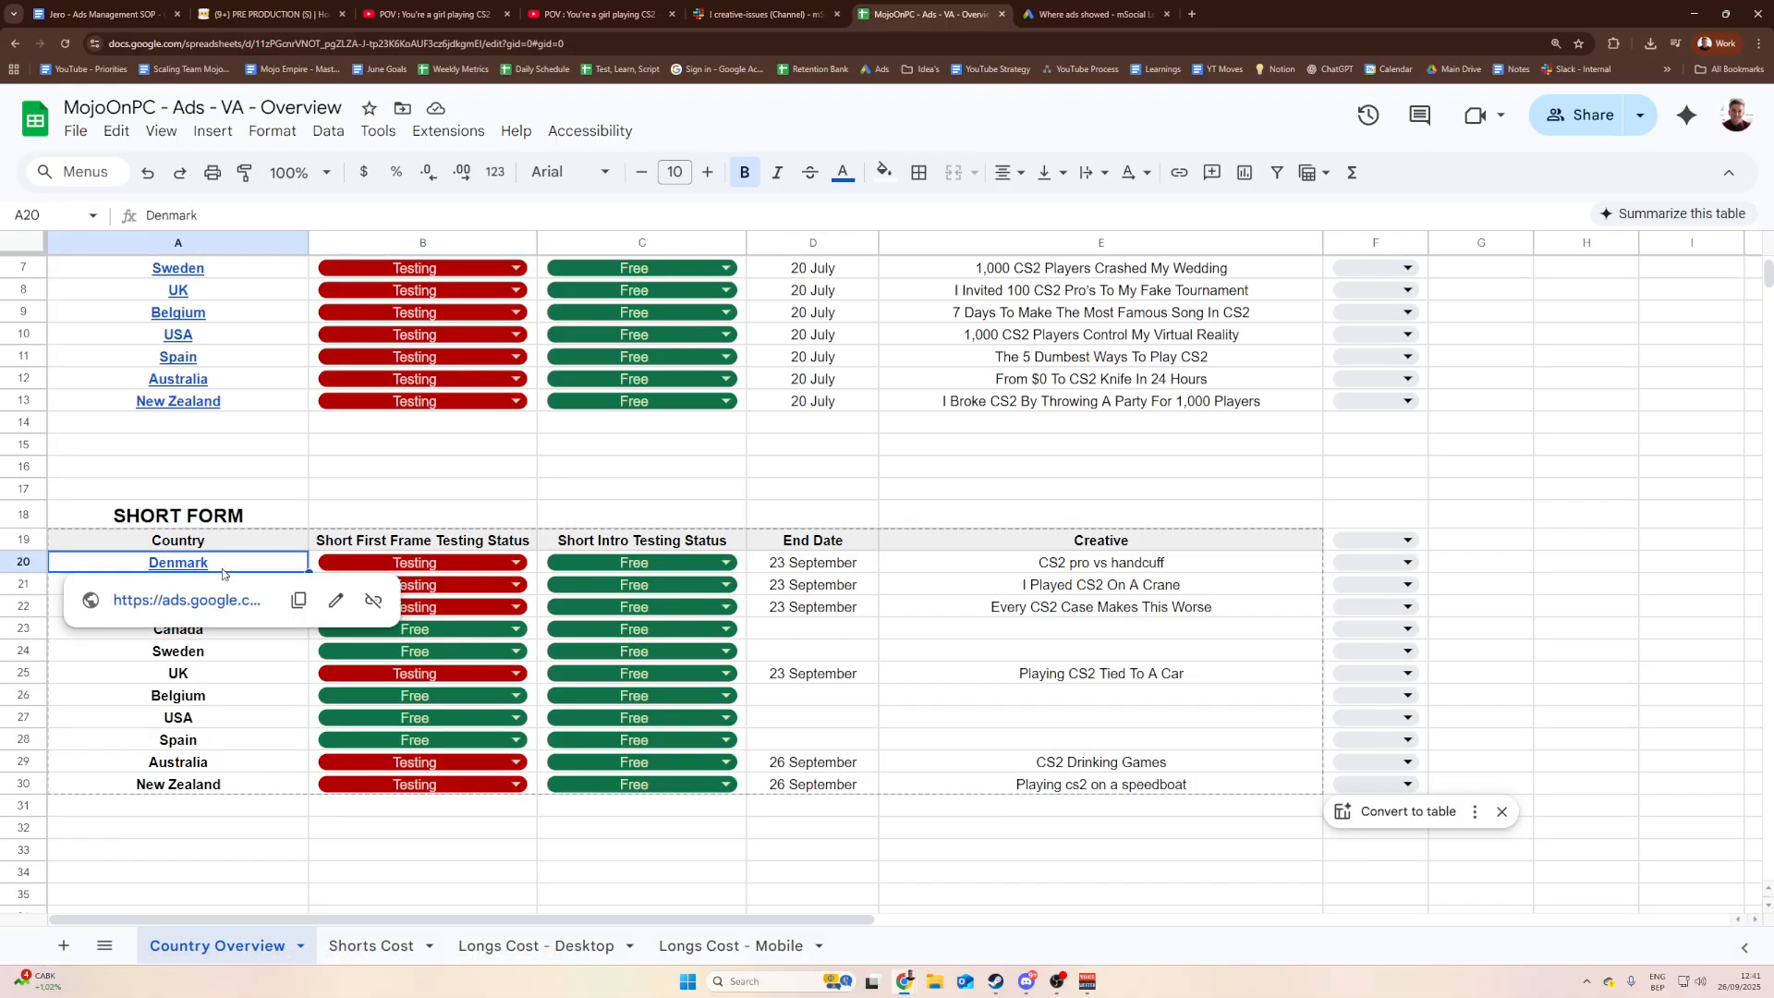
click(322, 493)
click(224, 547)
click(221, 566)
click(319, 489)
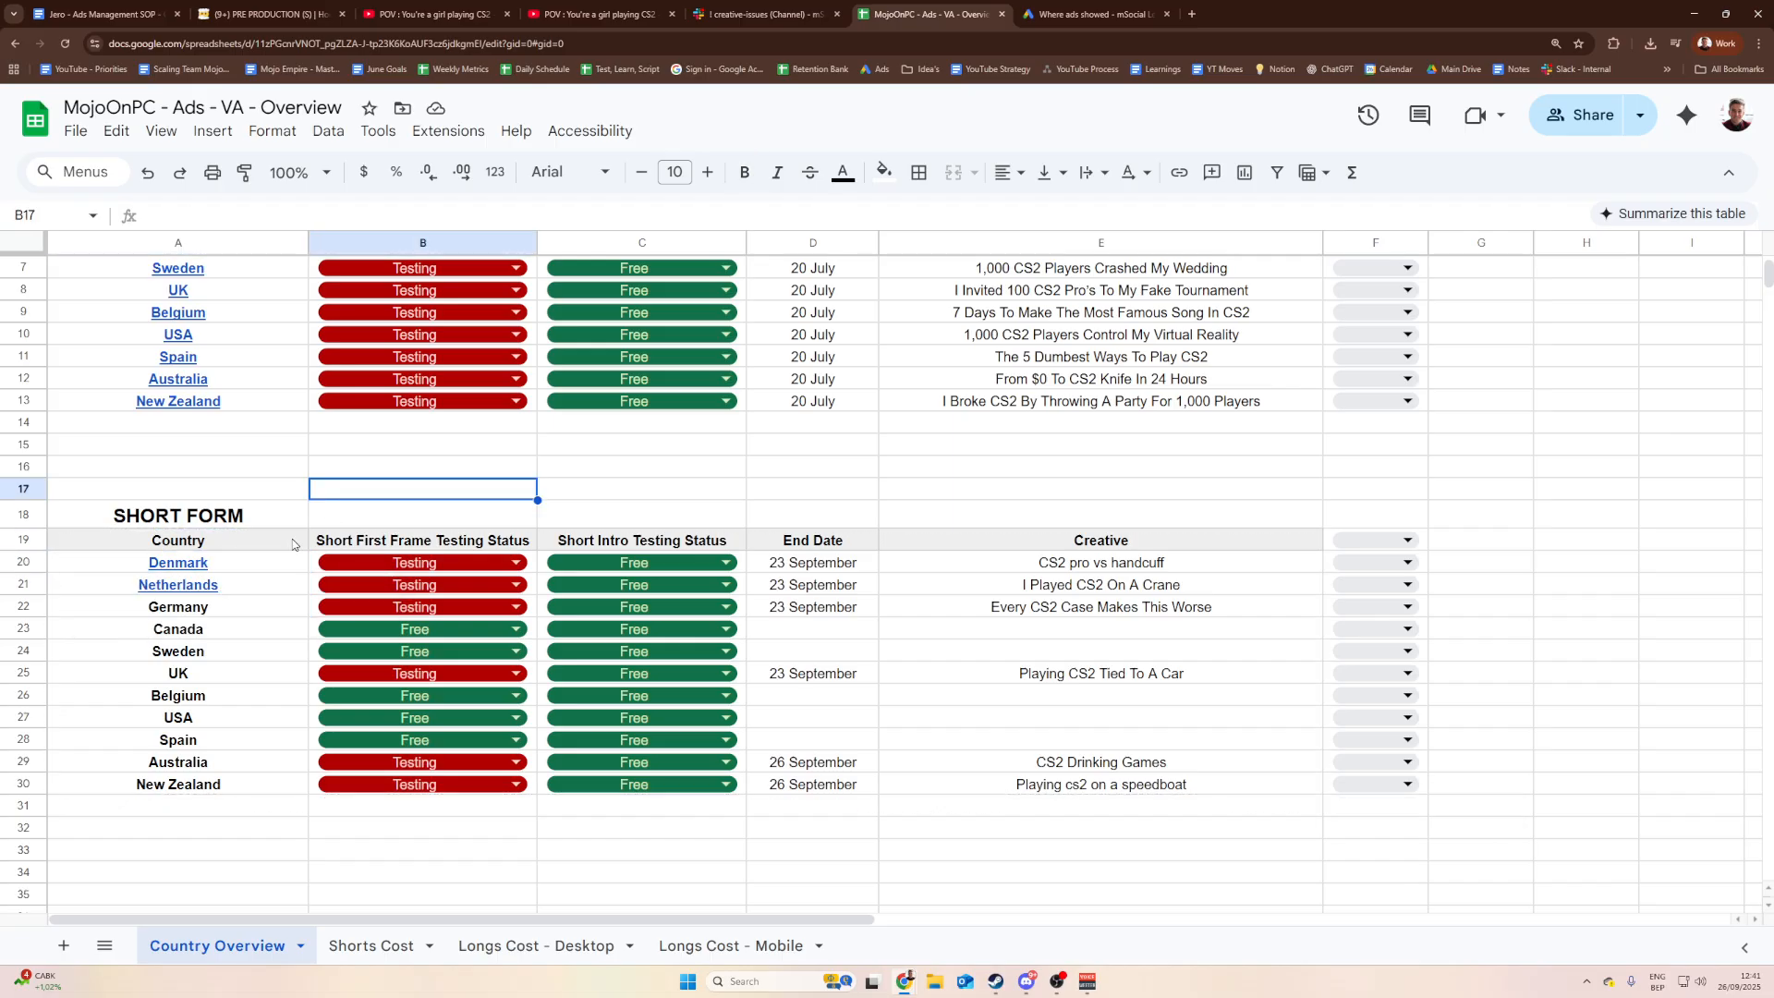
Step: Follow Denmark's A20 link to open the Test_Denmark (Short) ad groups in Google Ads
click(200, 567)
click(323, 494)
click(210, 568)
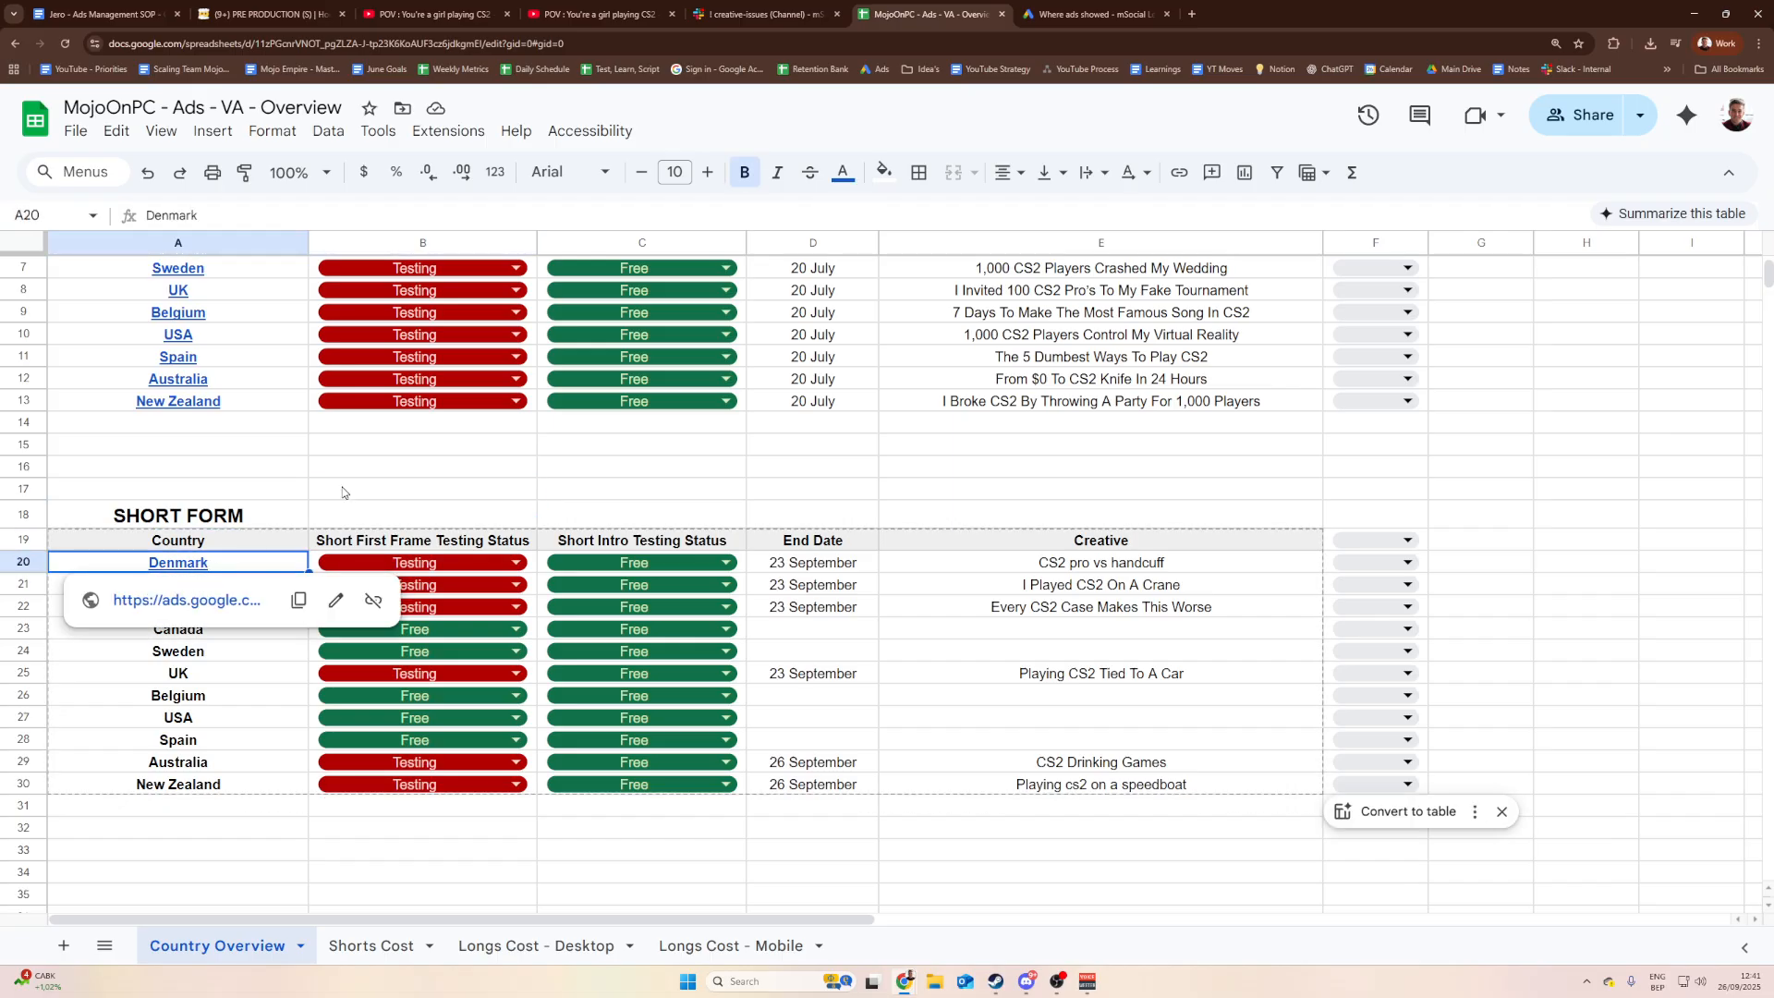
scroll(334, 565, up, 2)
mouse_move(185, 702)
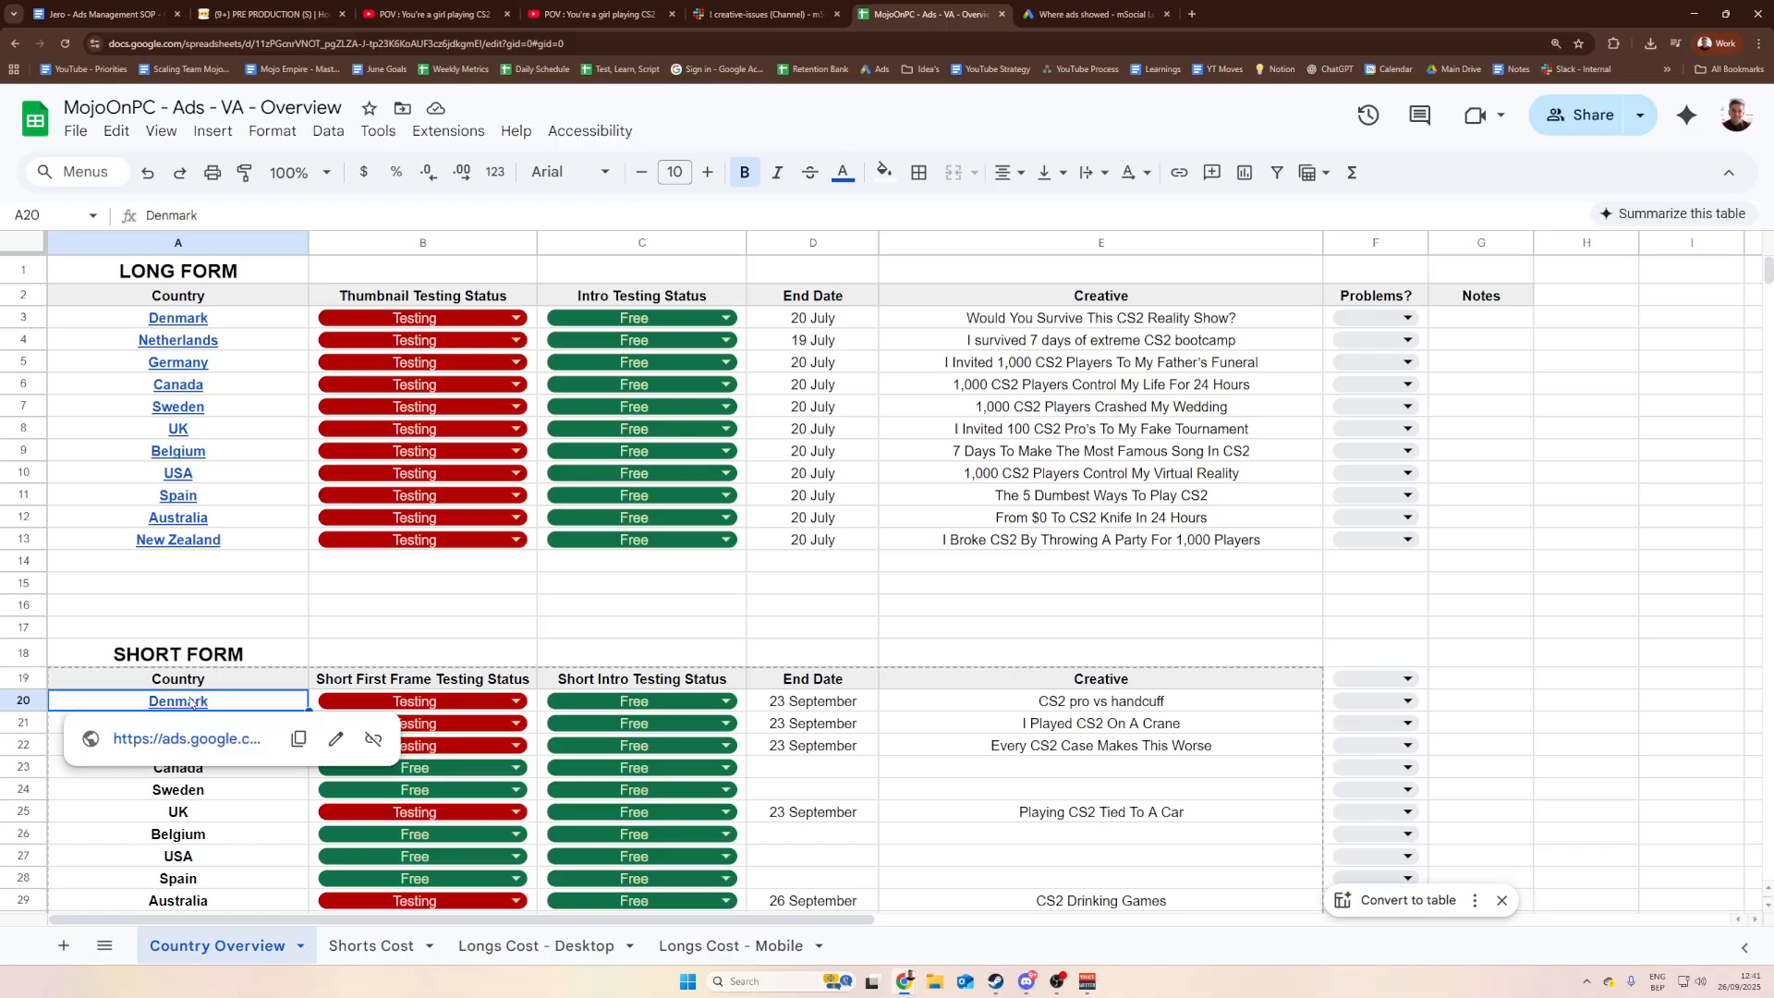
click(207, 744)
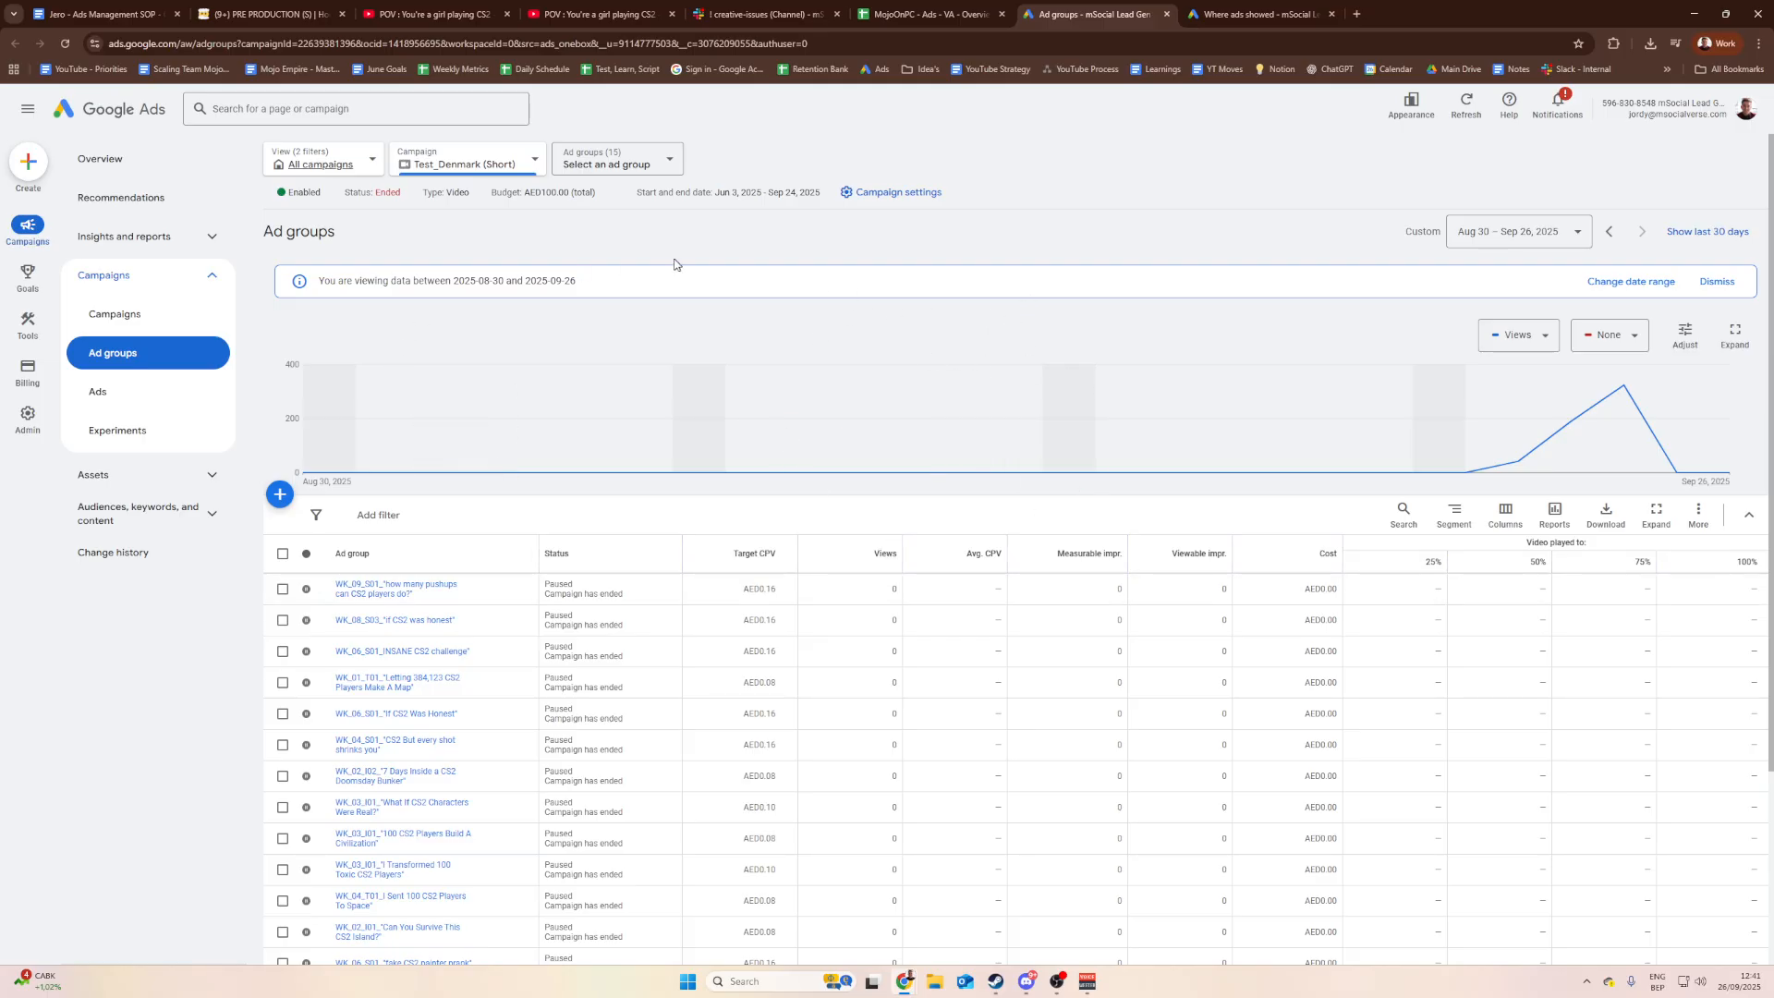
Step: Look over Test_Denmark (Short)'s ad groups and first-row status, unchanged, then return to the MojoOnPC spreadsheet
scroll(965, 490, down, 3)
scroll(707, 523, up, 3)
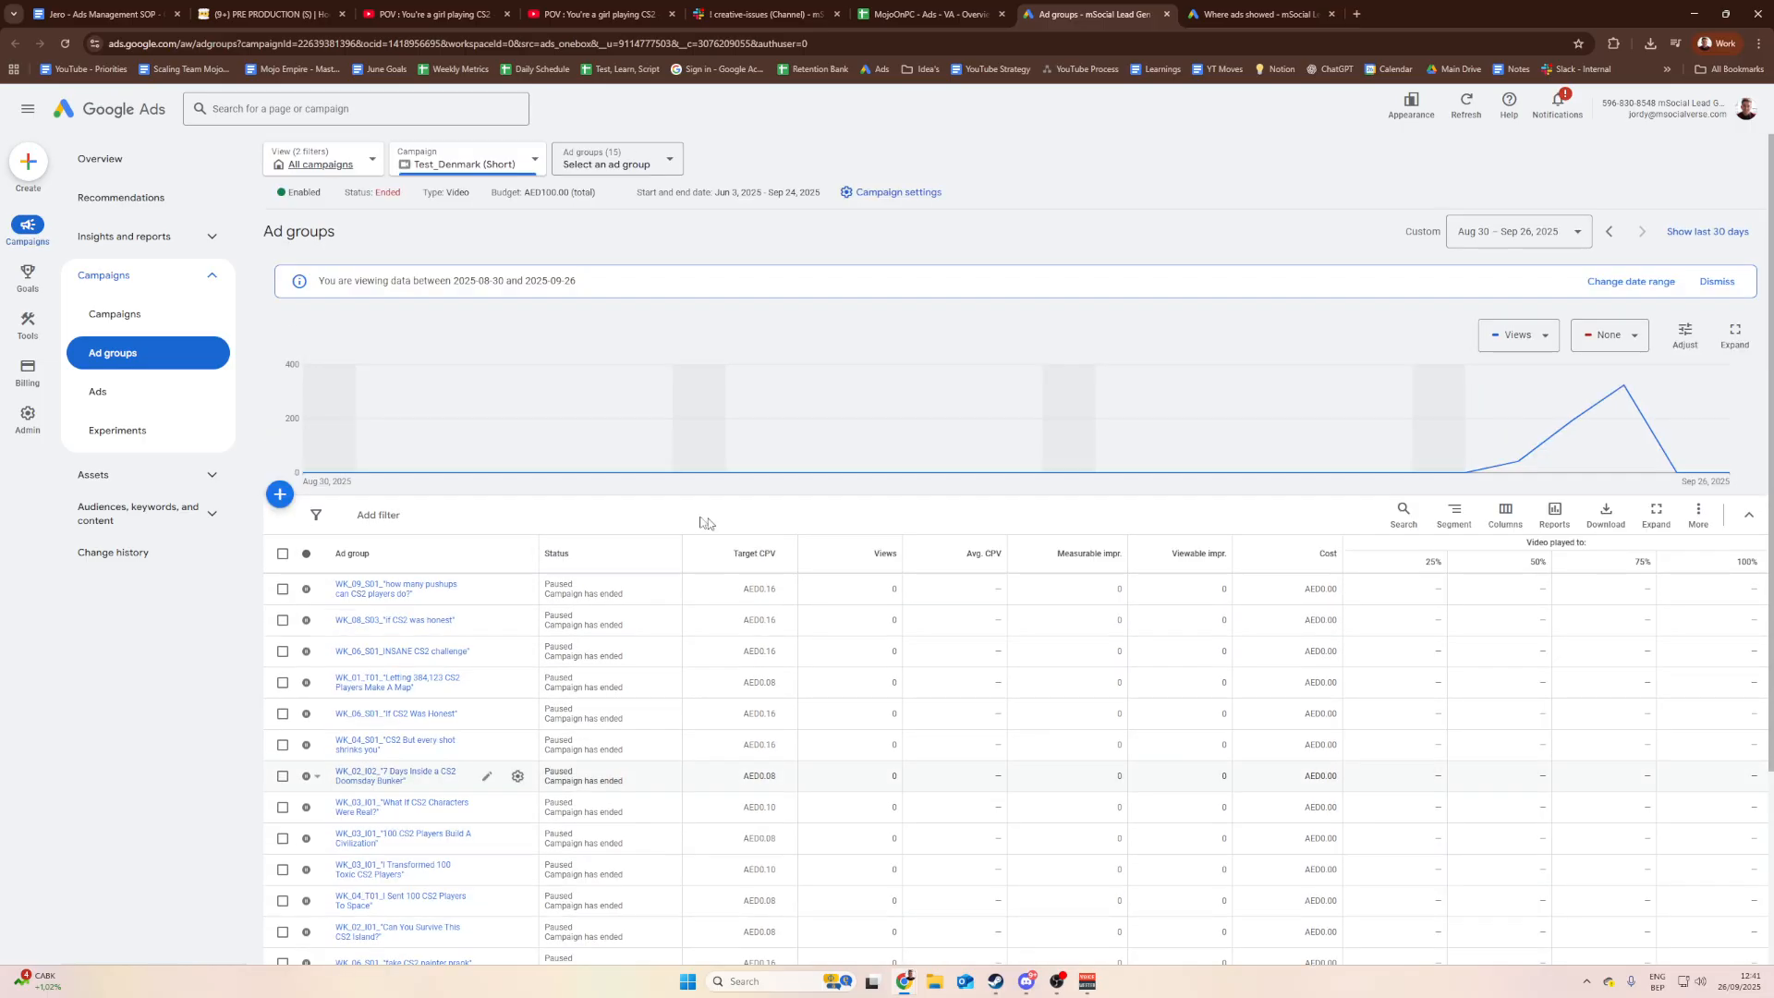
scroll(707, 523, down, 3)
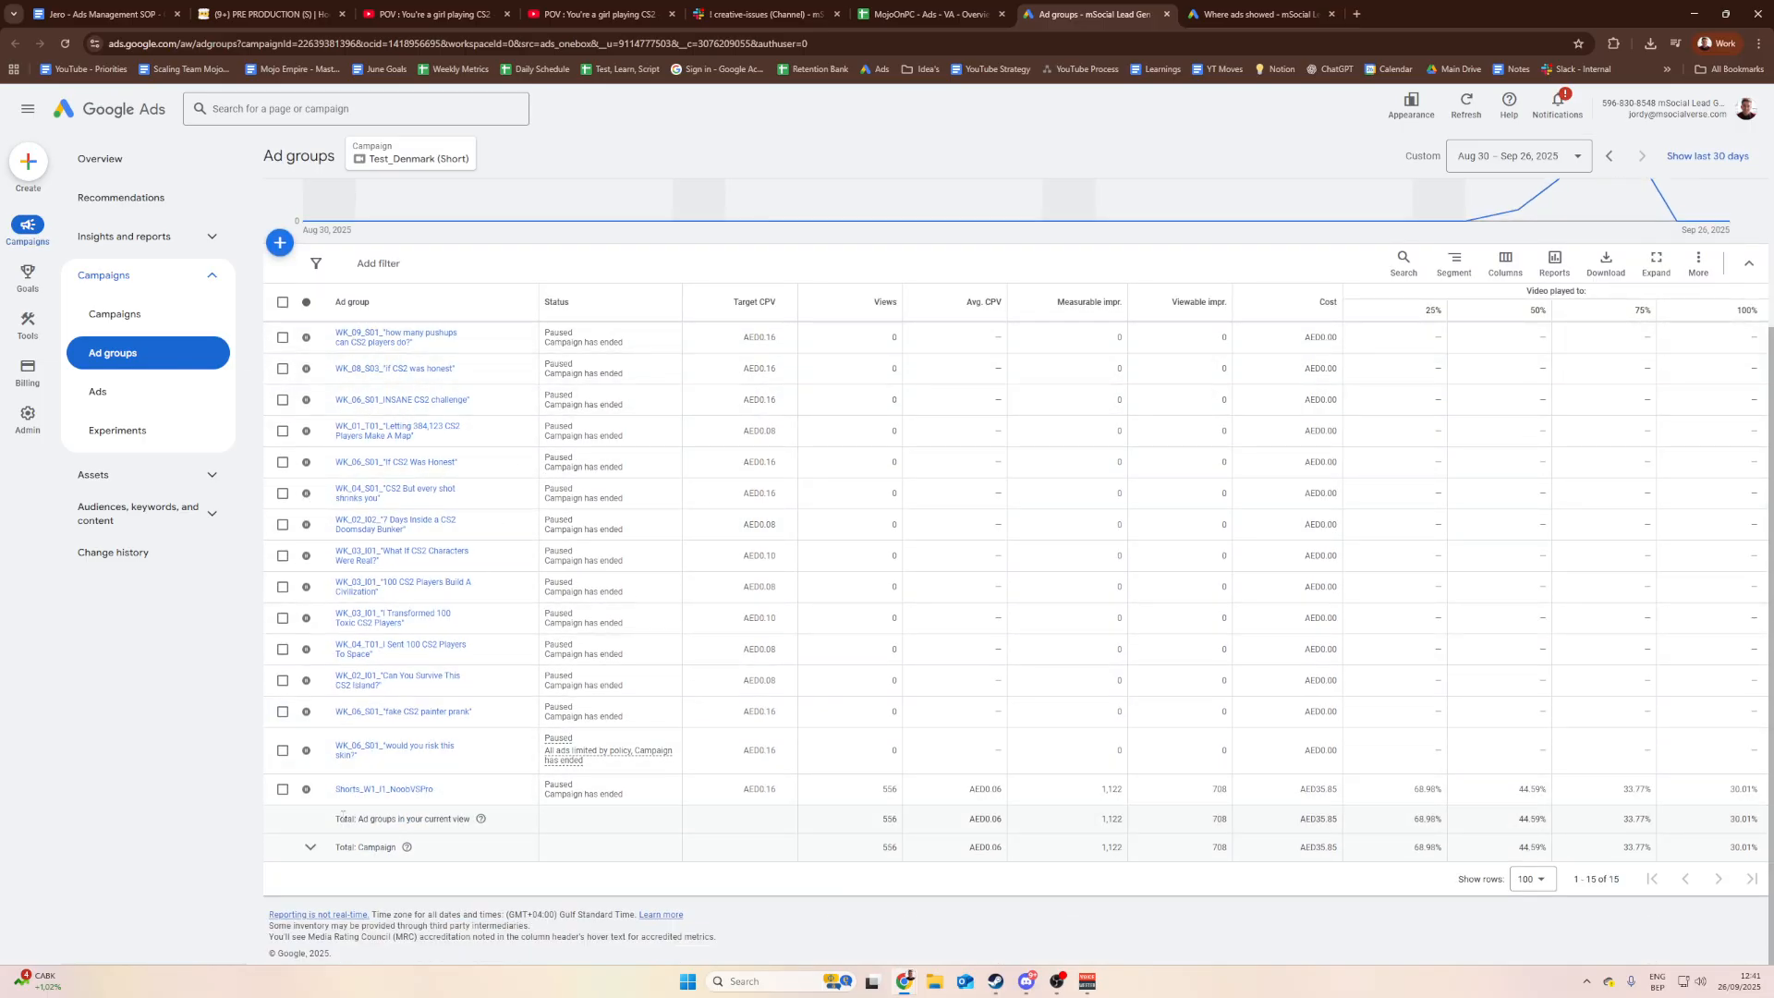
click(306, 337)
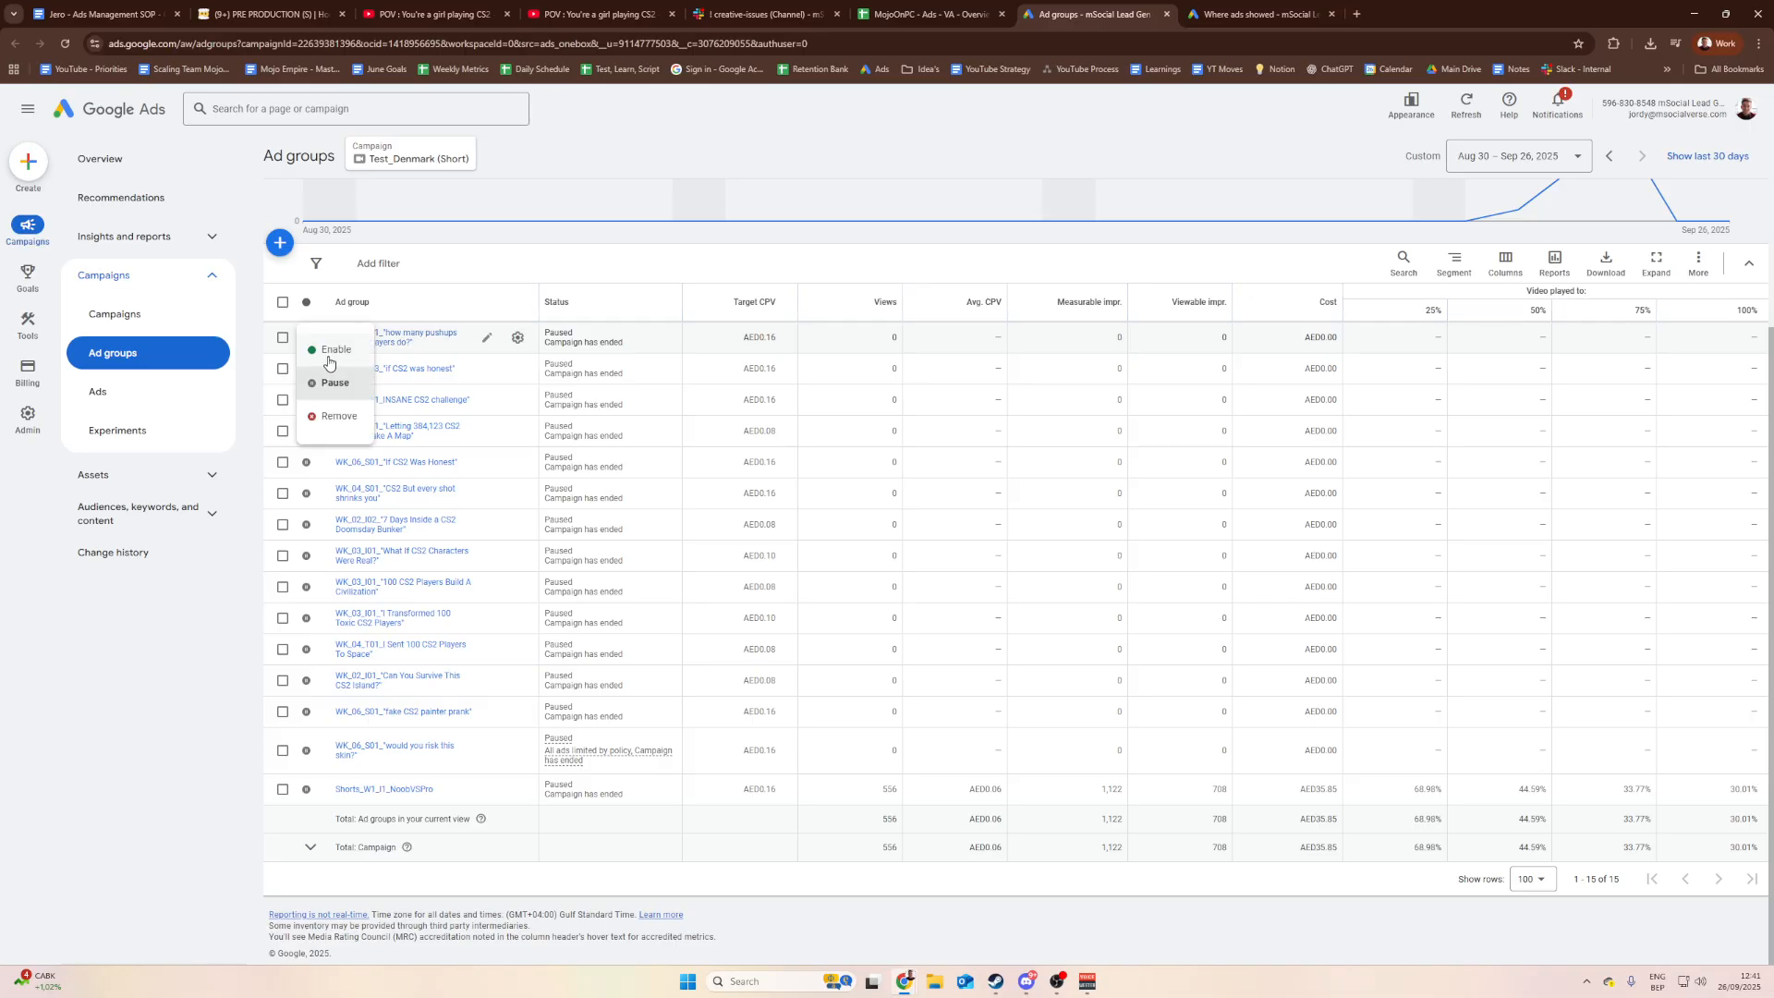
click(239, 708)
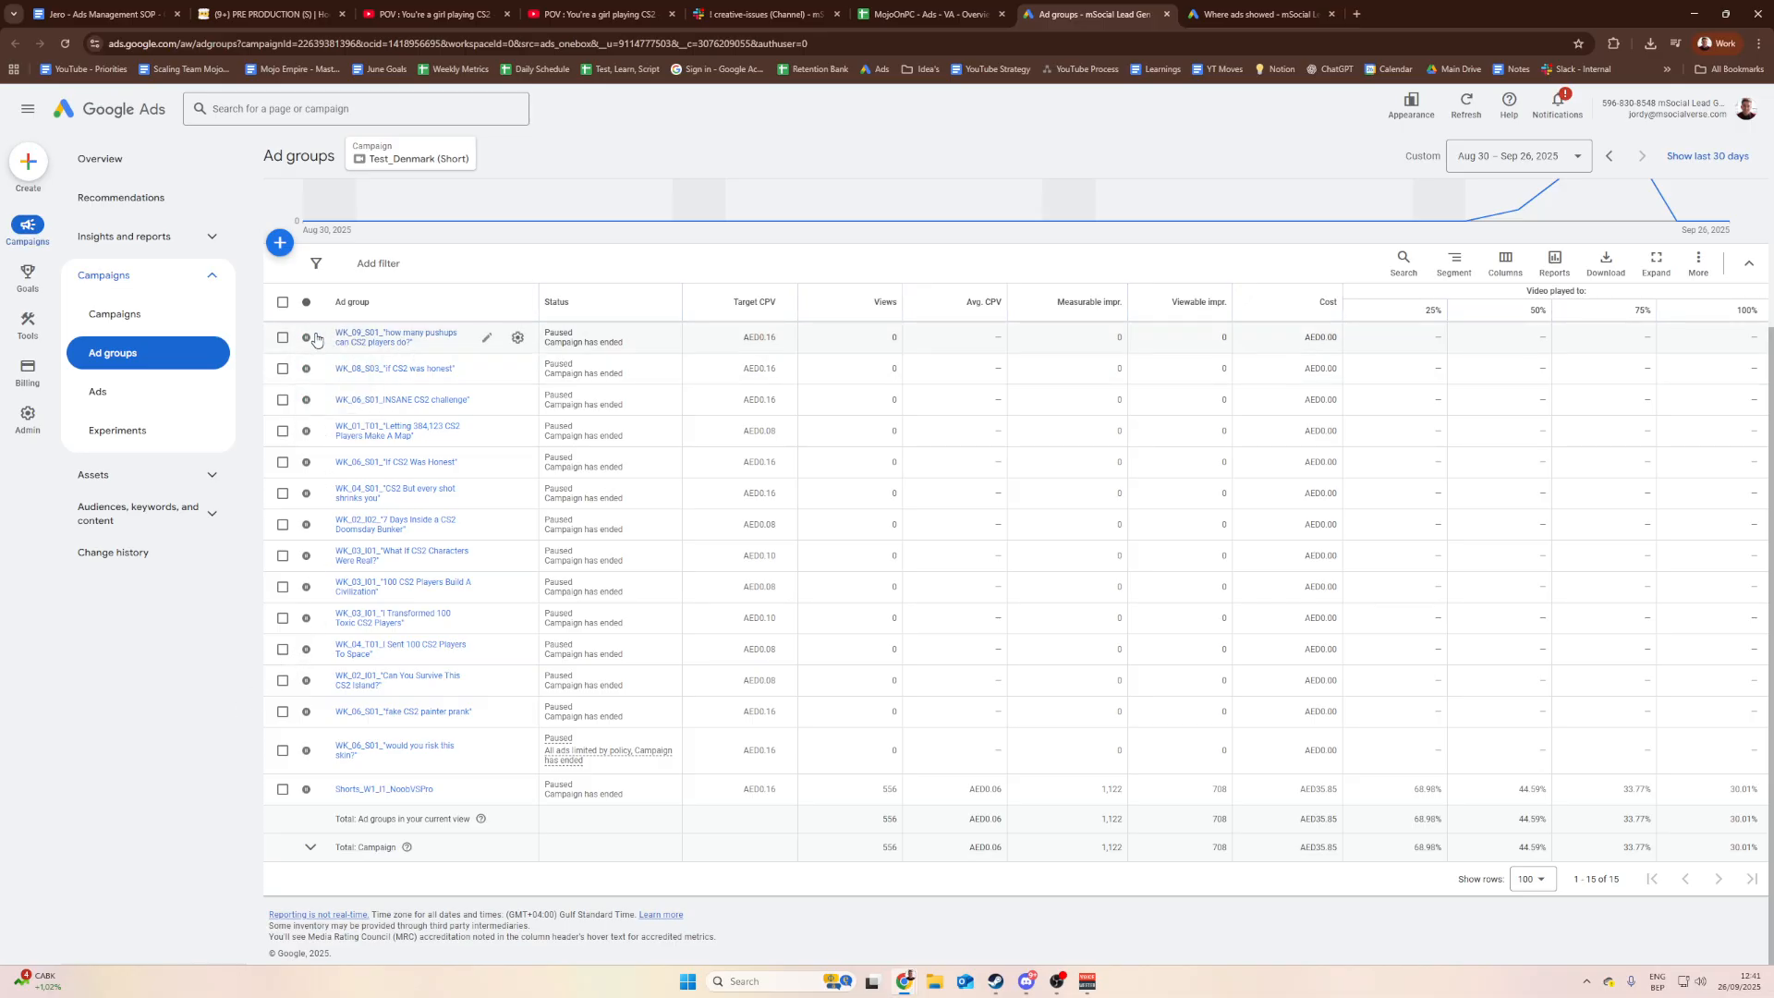
click(315, 340)
click(225, 580)
scroll(416, 601, up, 2)
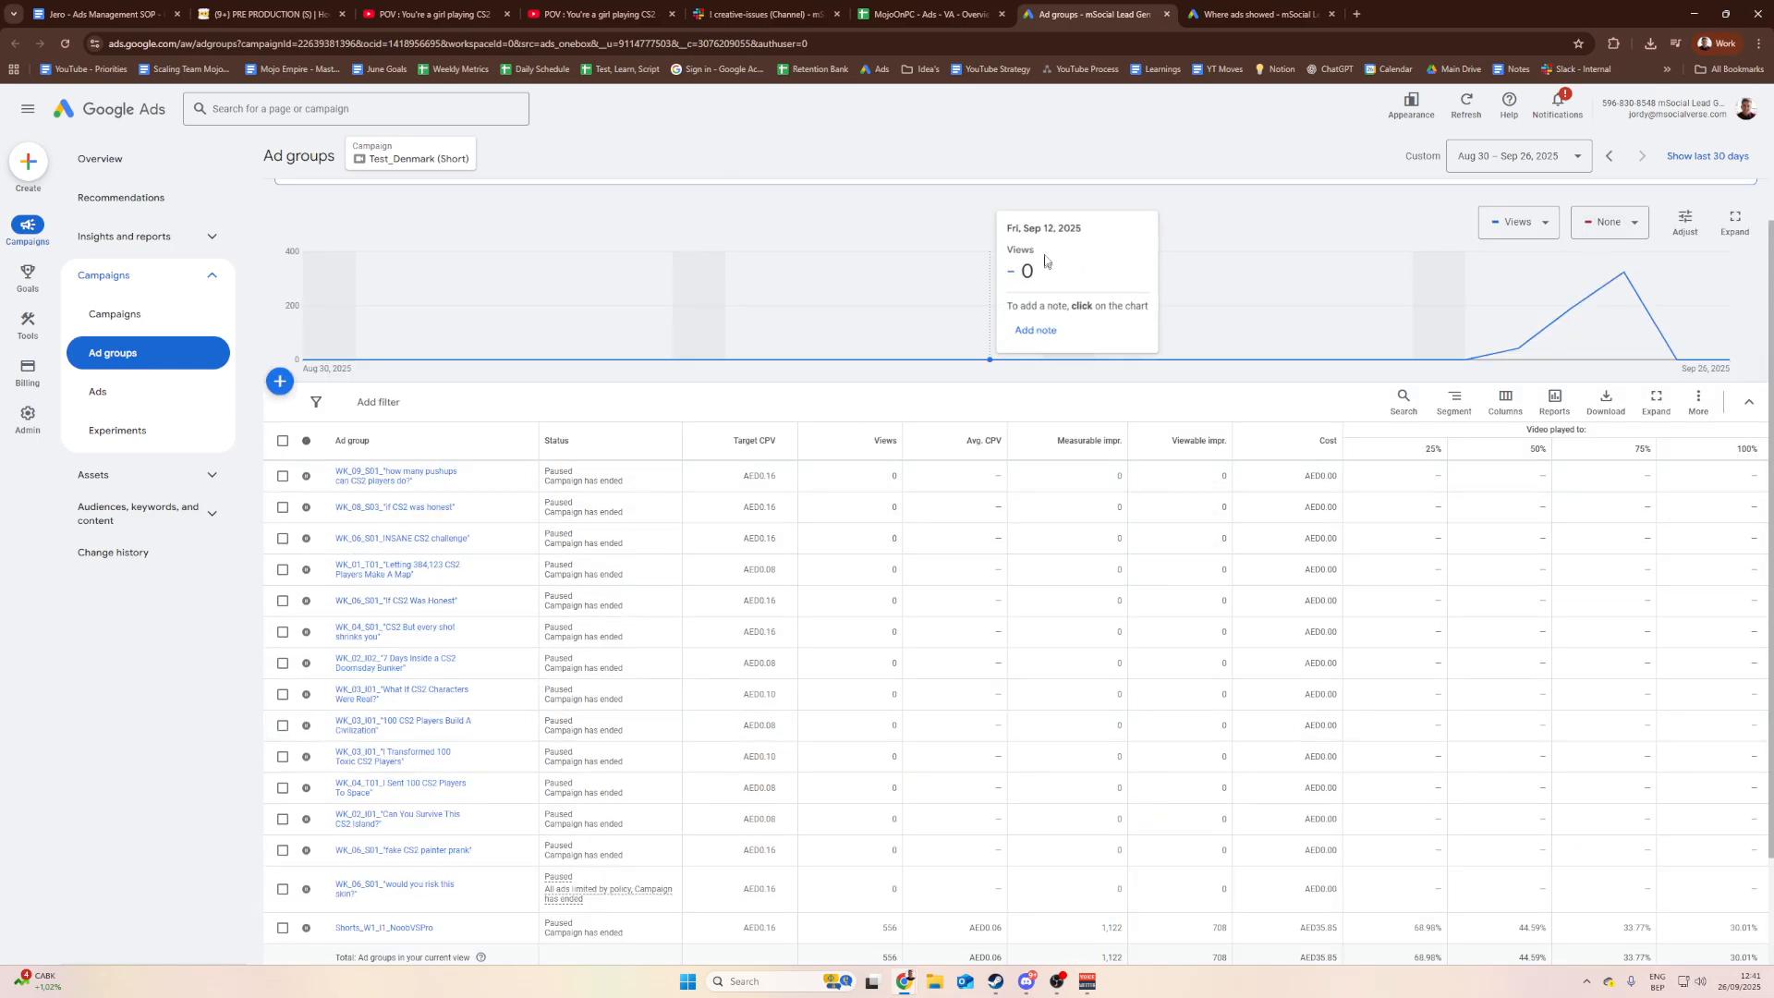
click(929, 14)
Step: Set B20 to Free, clear D20's end date and E20's creative, then open Netherlands' A21 ads link
click(477, 707)
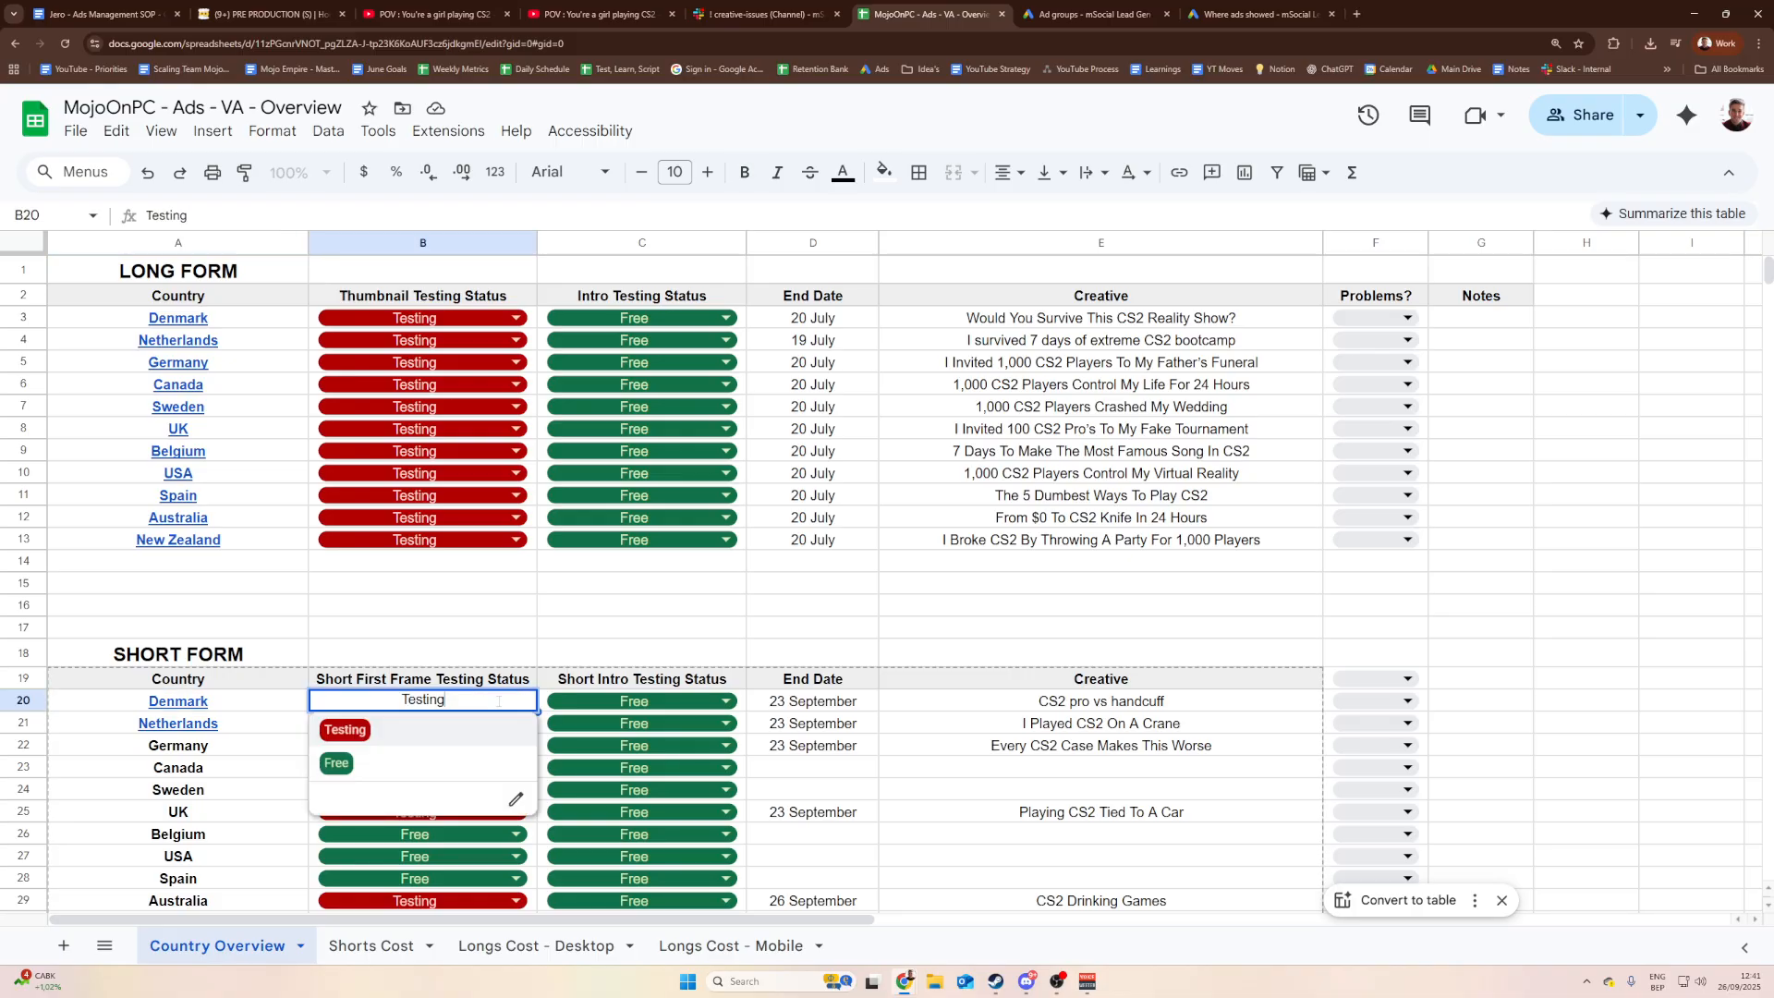
click(368, 769)
click(641, 627)
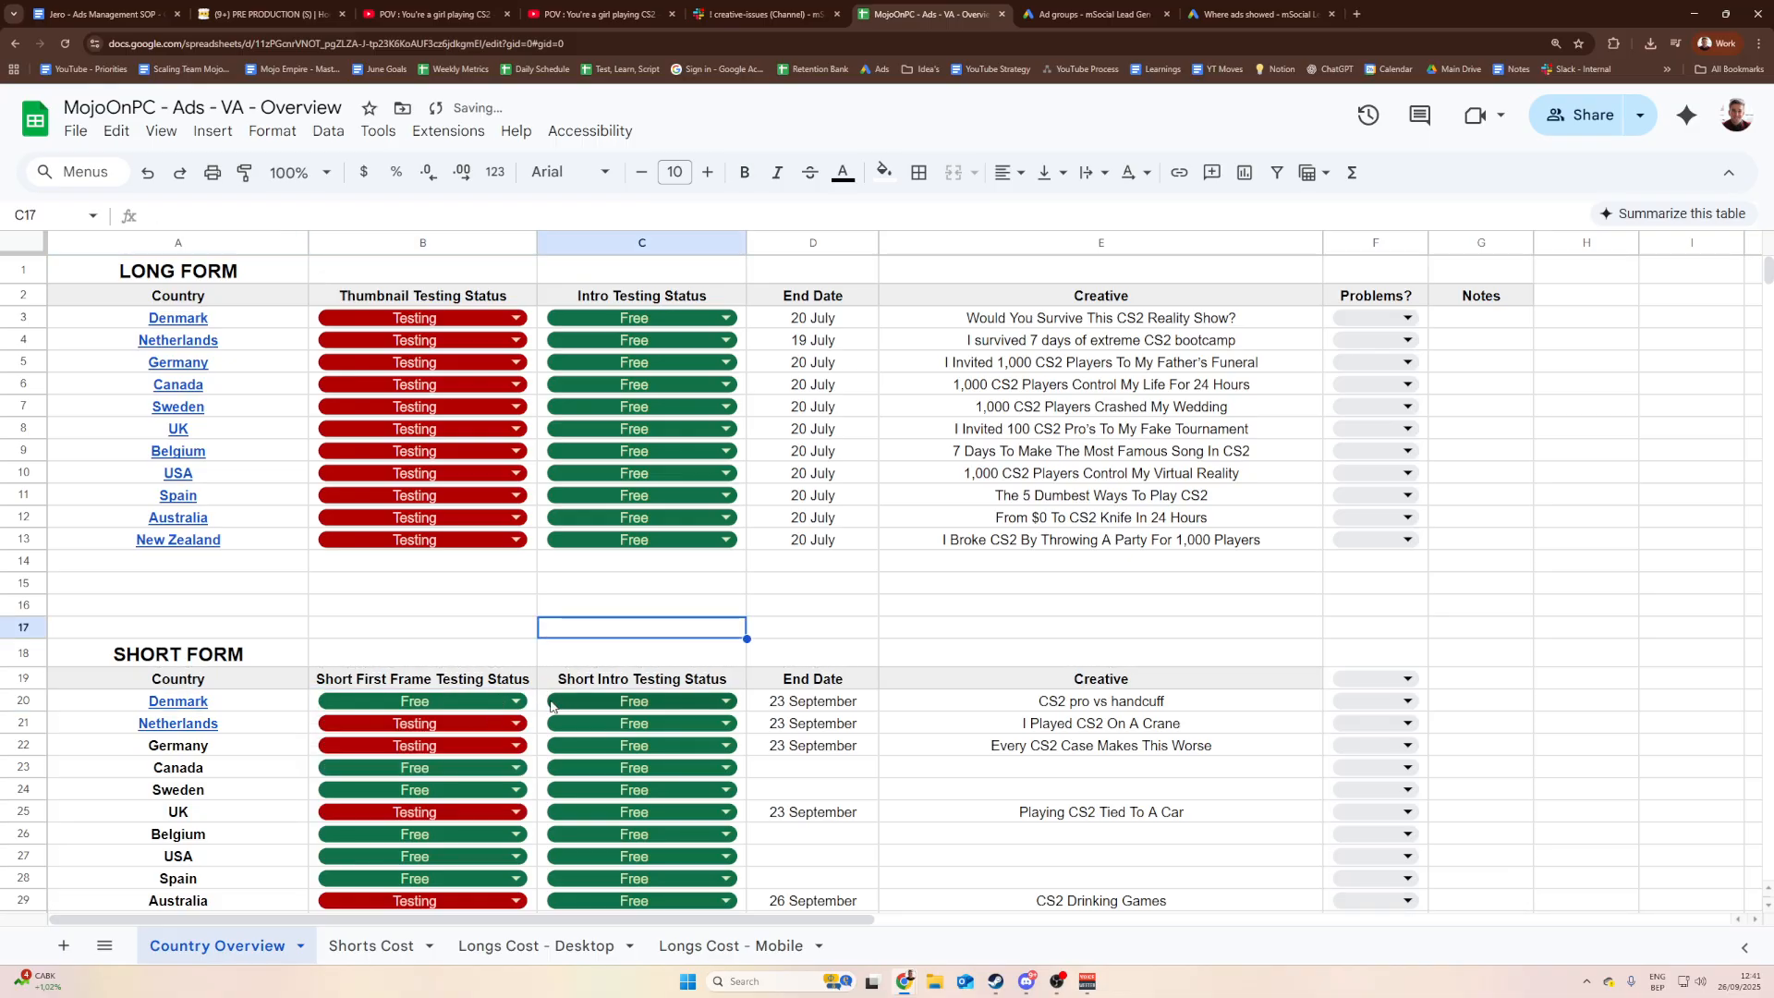
click(779, 704)
scroll(779, 704, down, 1)
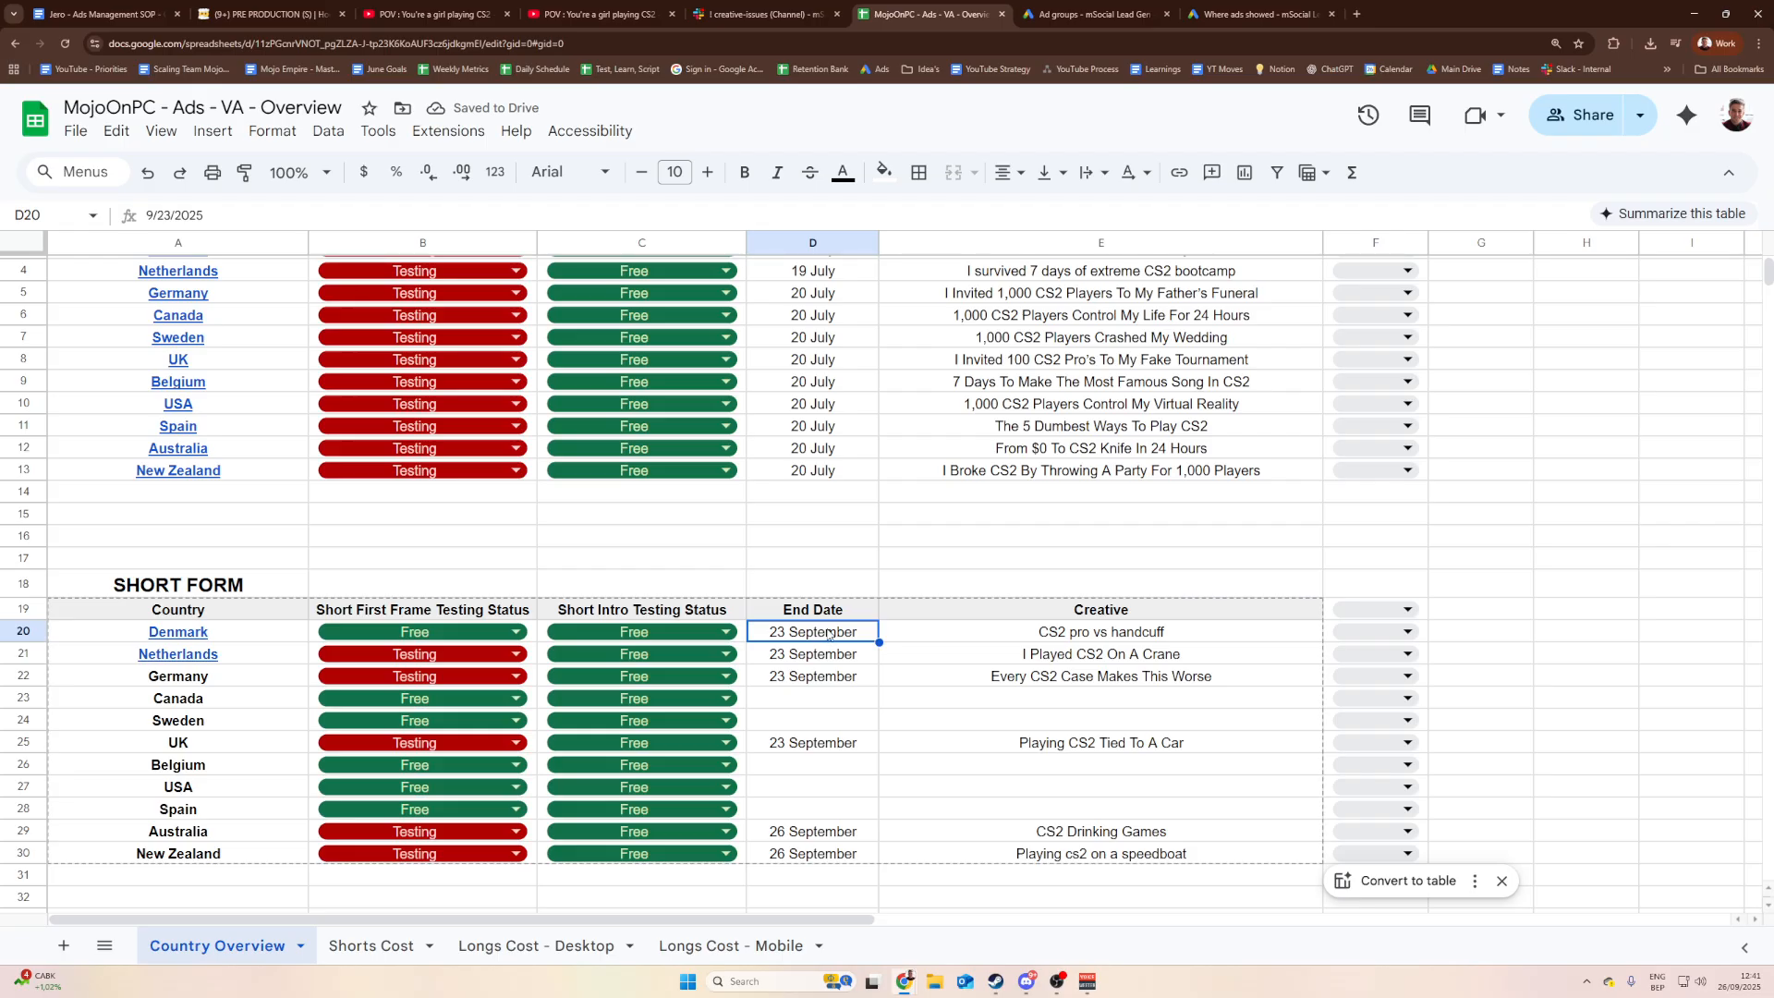
key(Delete)
click(1075, 636)
key(Delete)
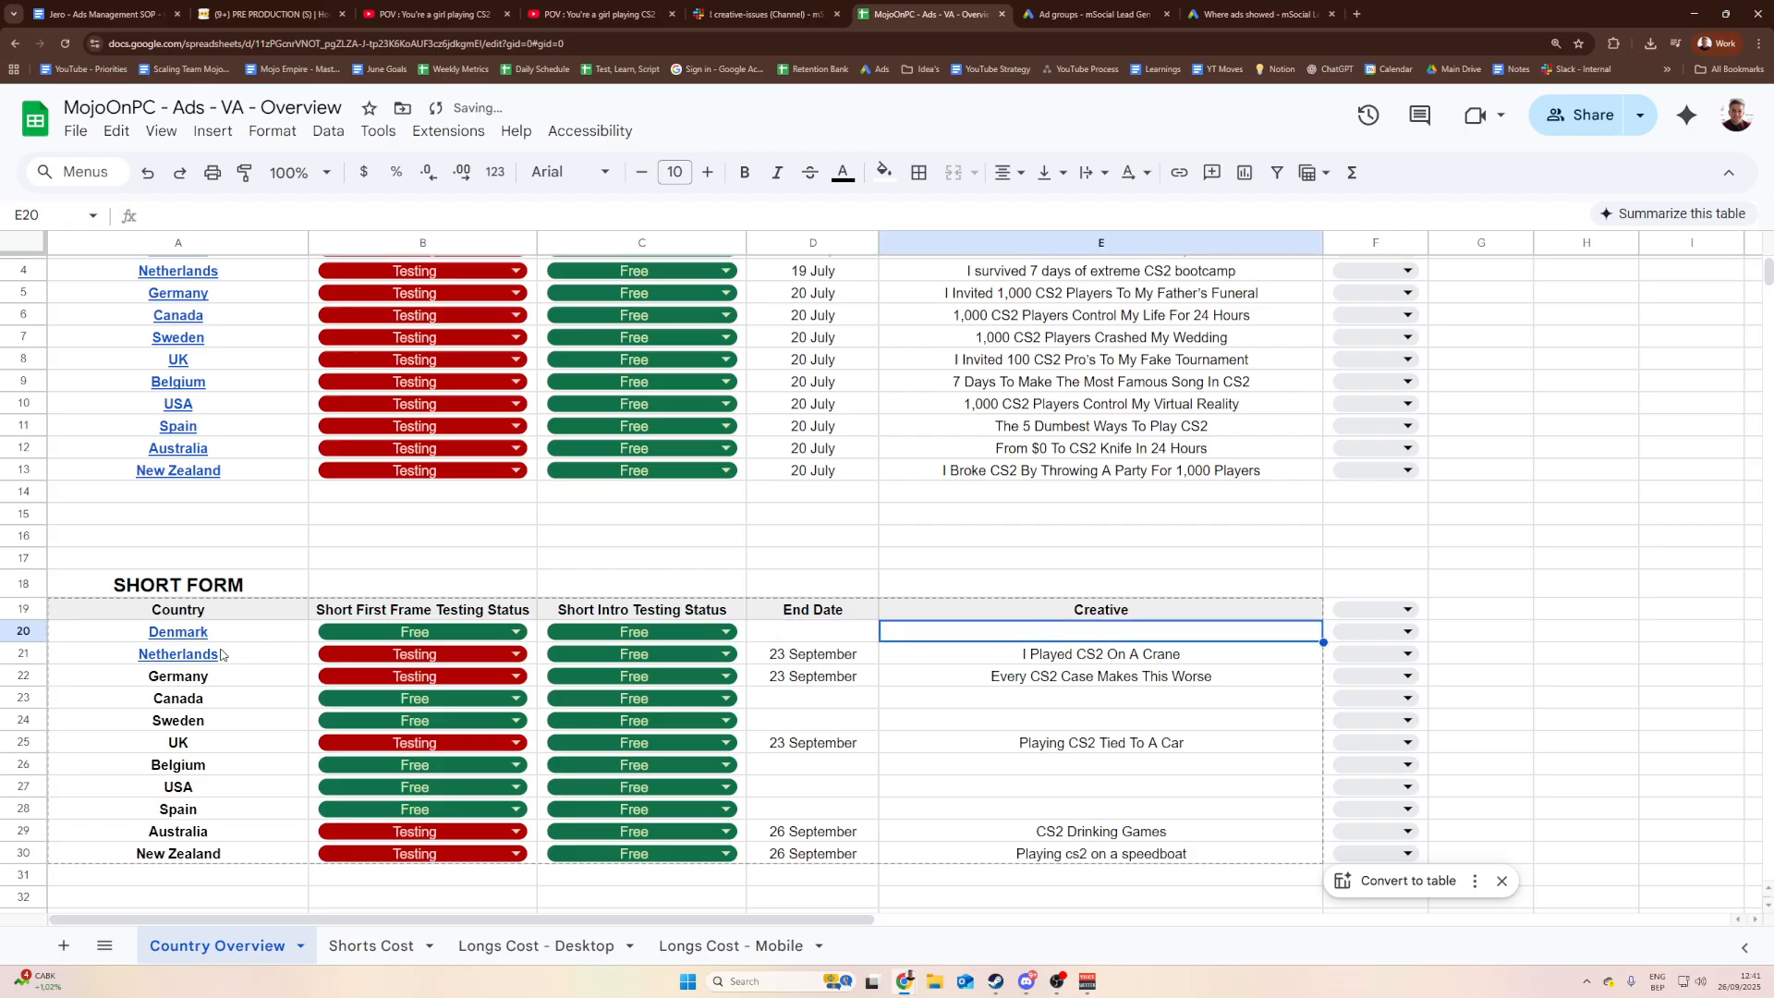
click(287, 660)
click(185, 691)
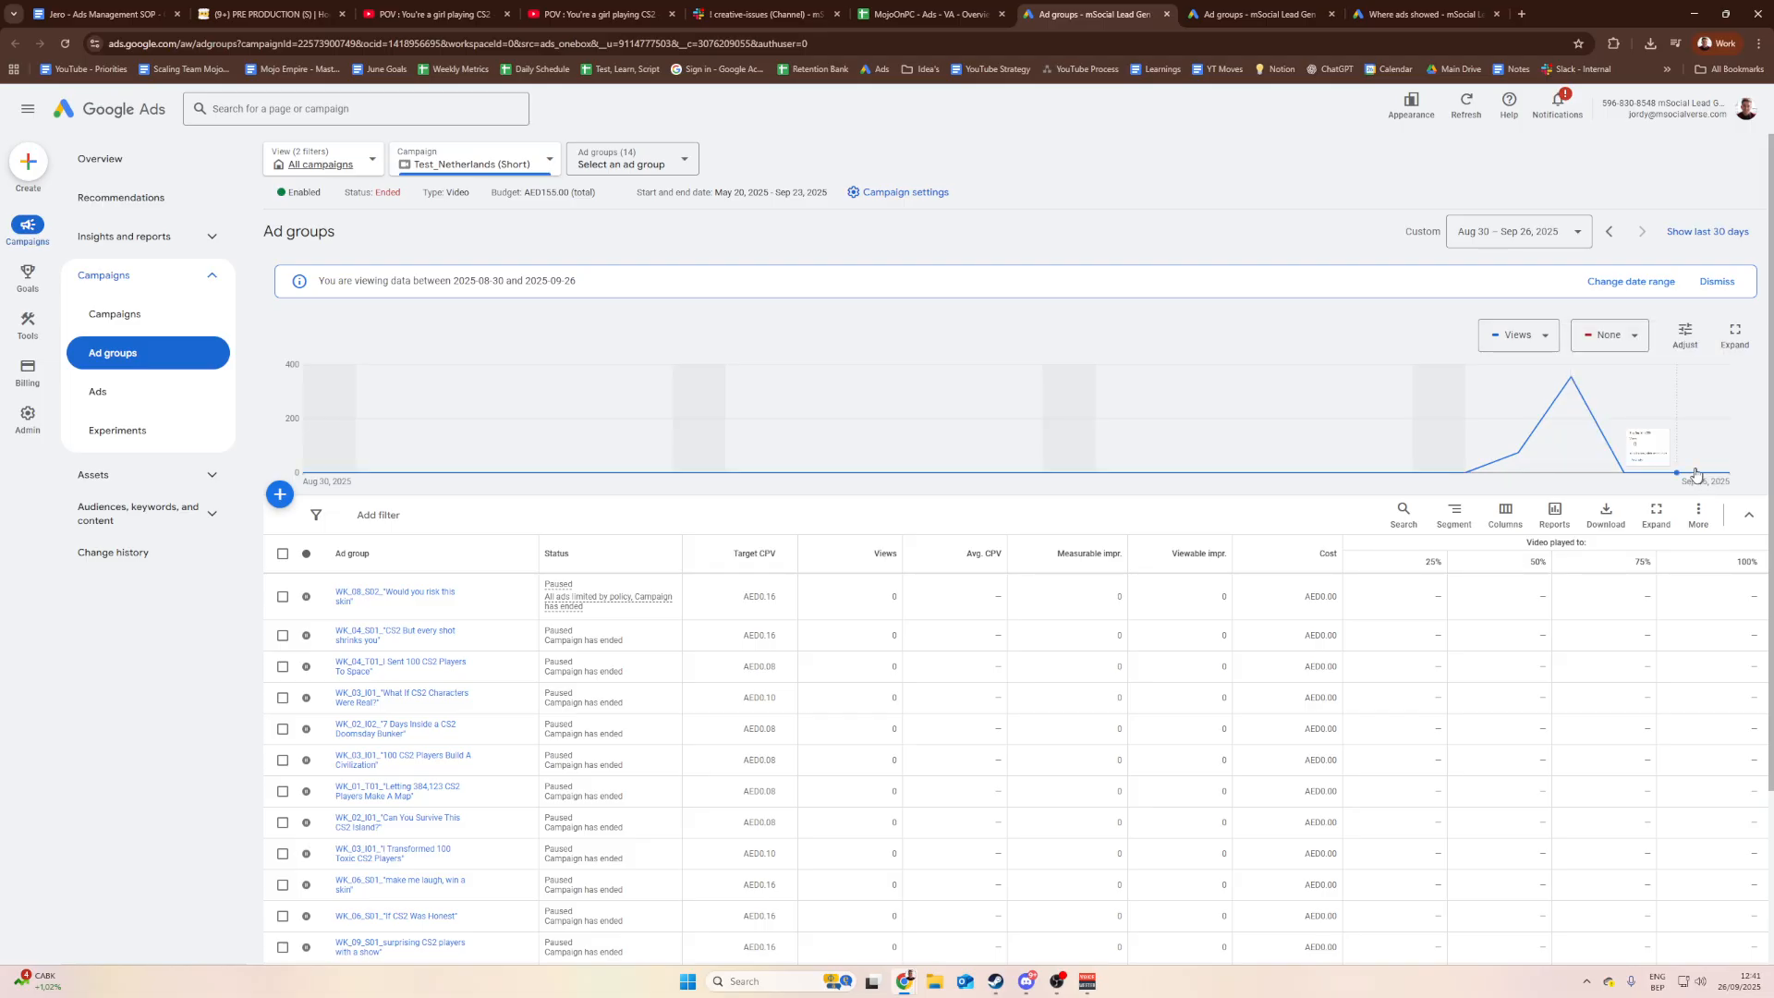
Step: Browse the Test_Netherlands (Short) ad groups, trying the filter bar and campaign list without changes
mouse_move(1719, 468)
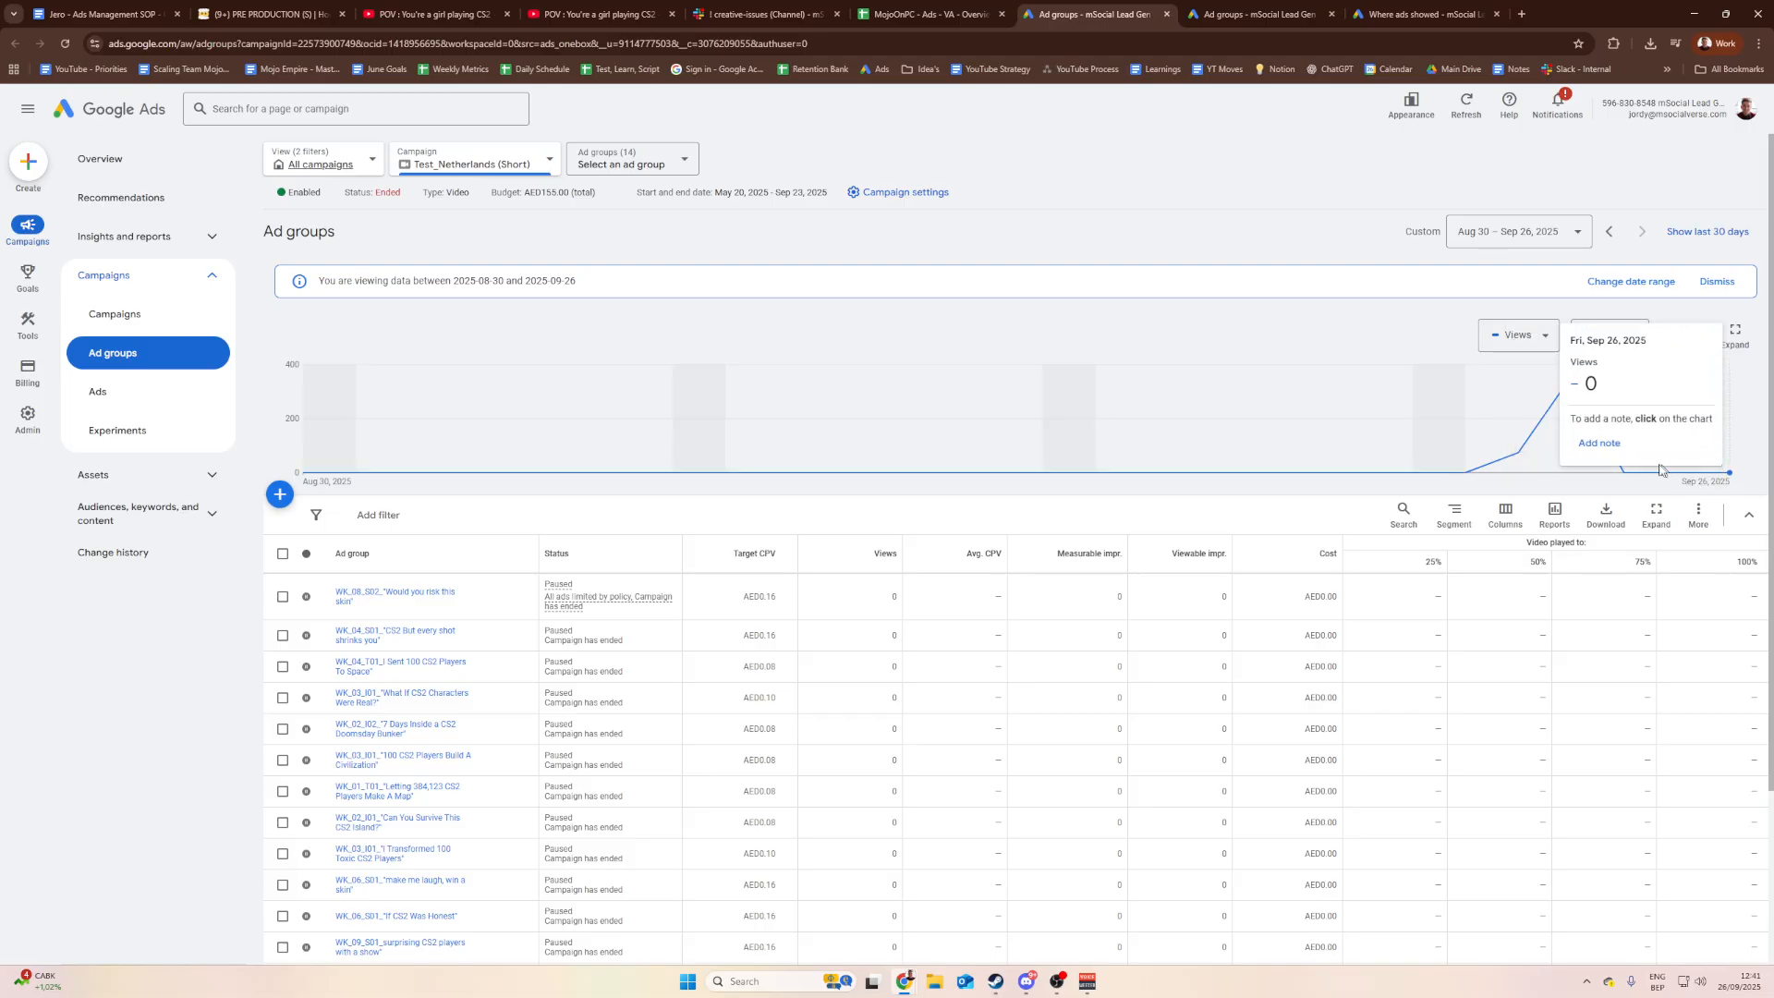
scroll(1703, 473, down, 2)
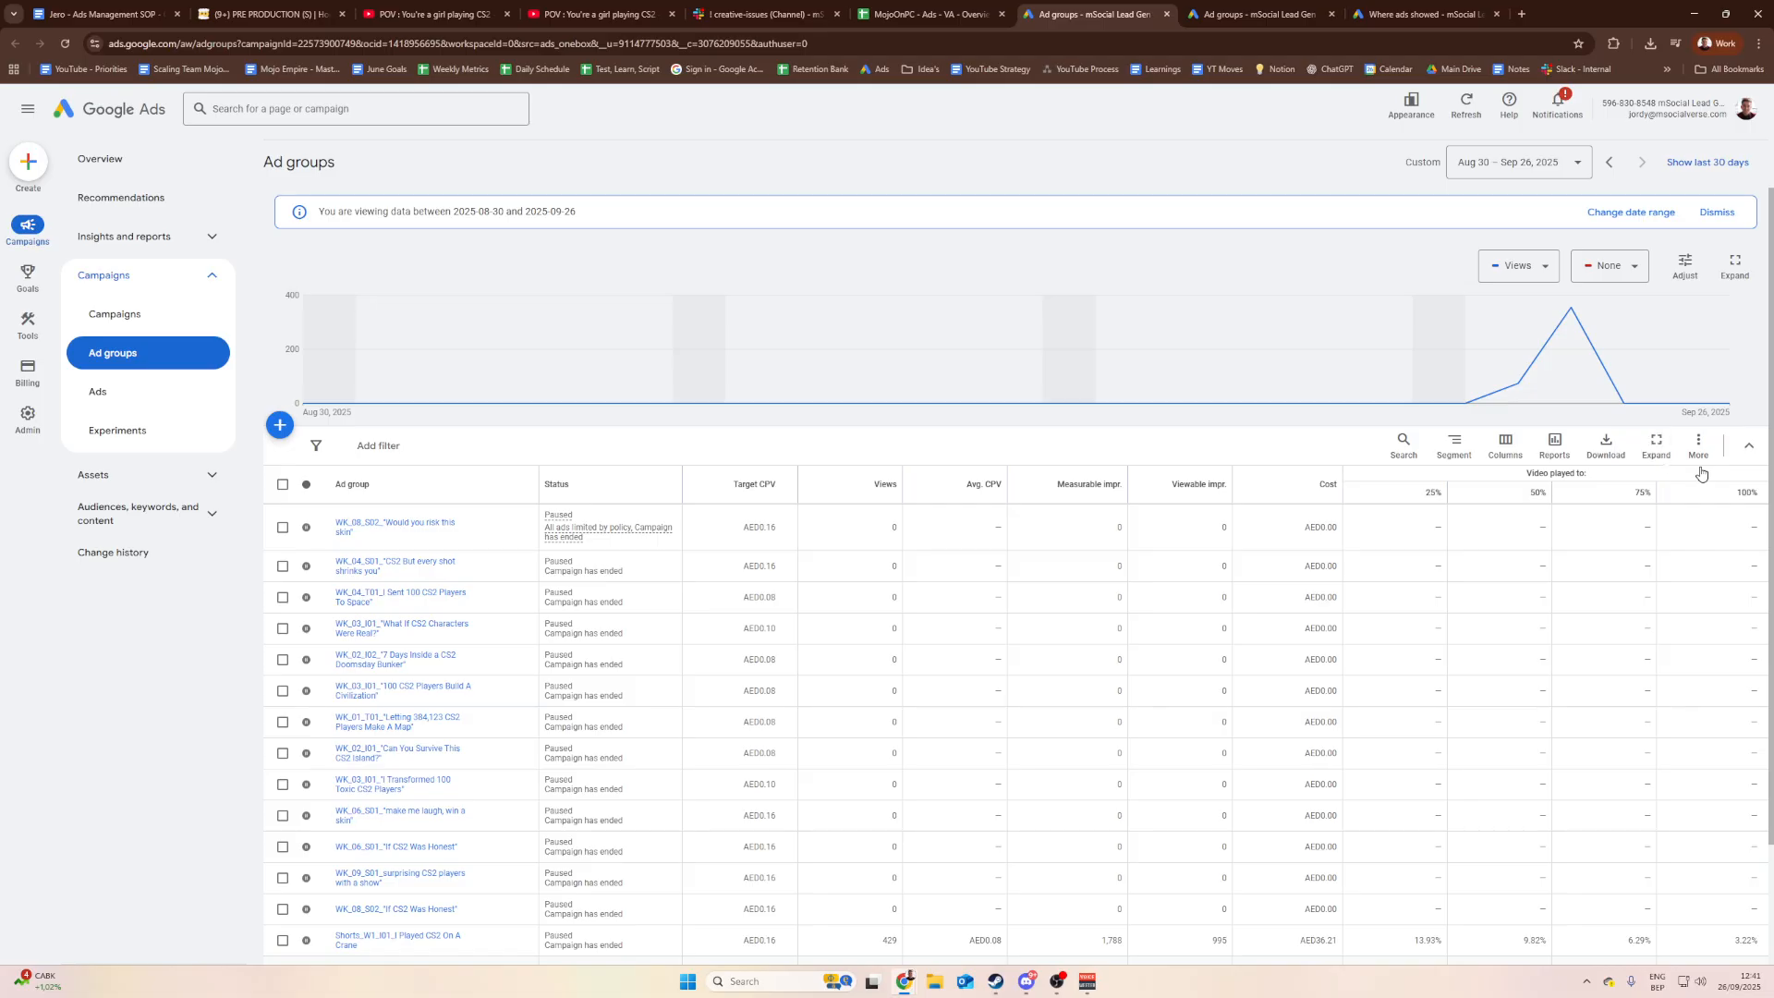
scroll(1699, 418, up, 2)
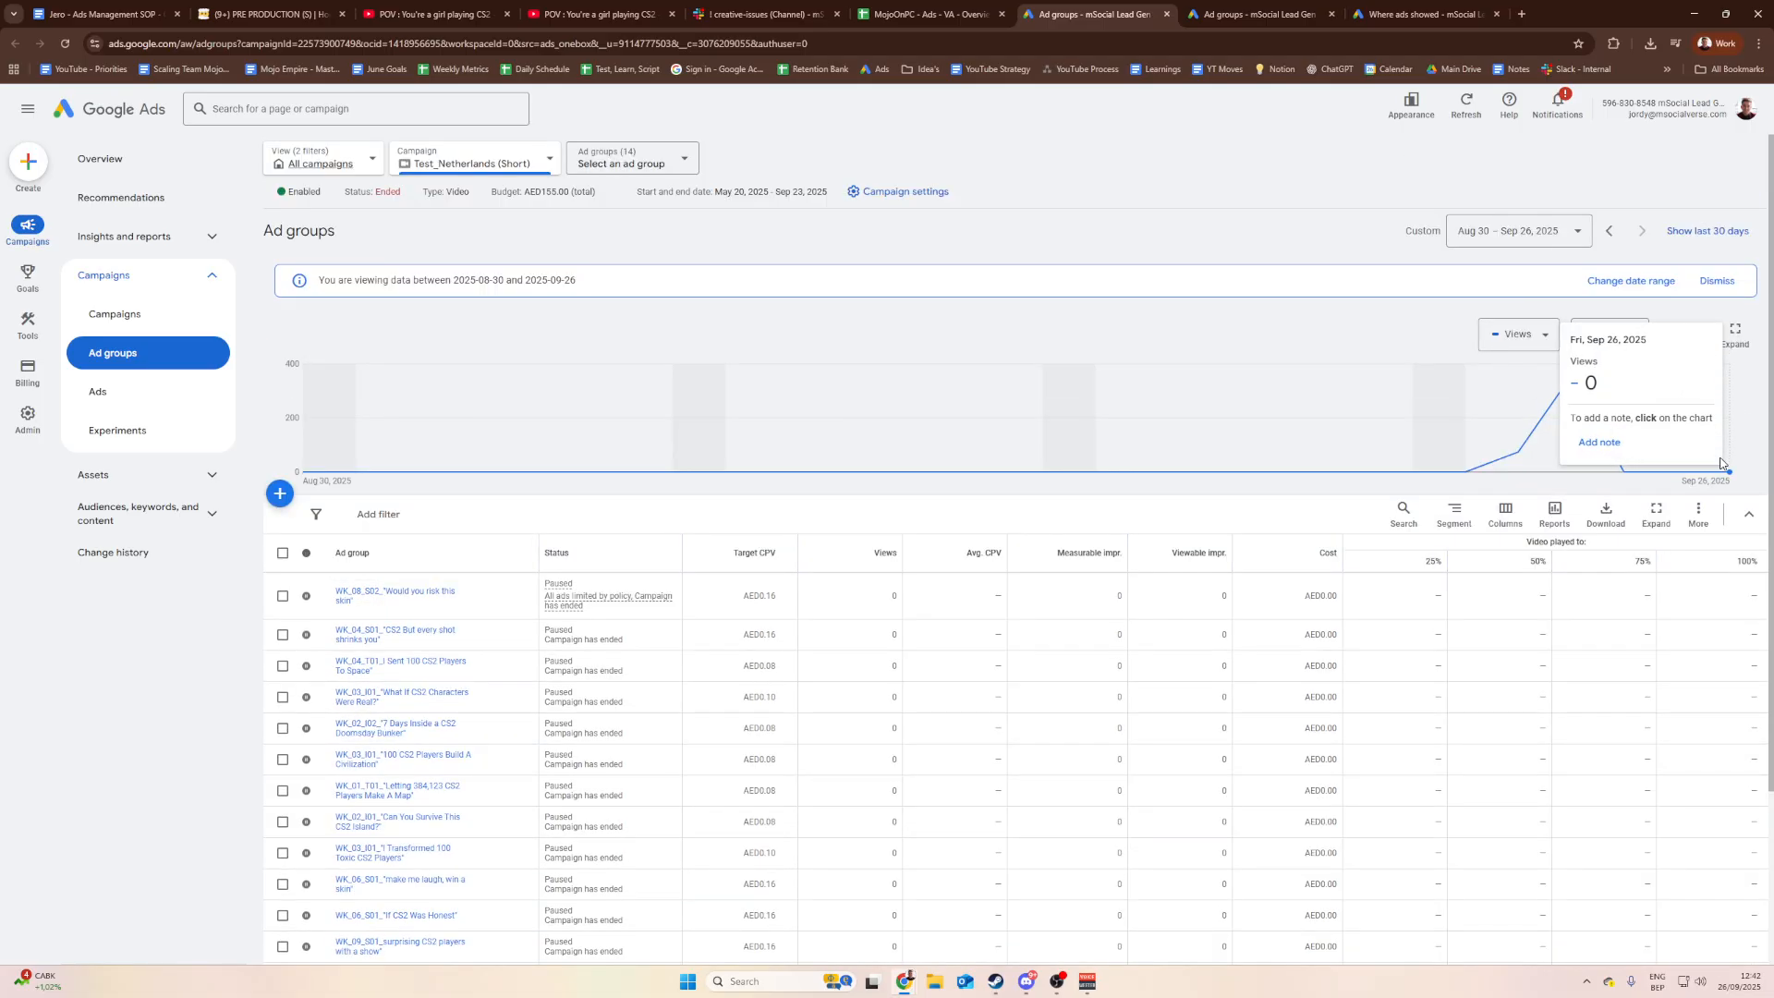
scroll(1679, 466, down, 3)
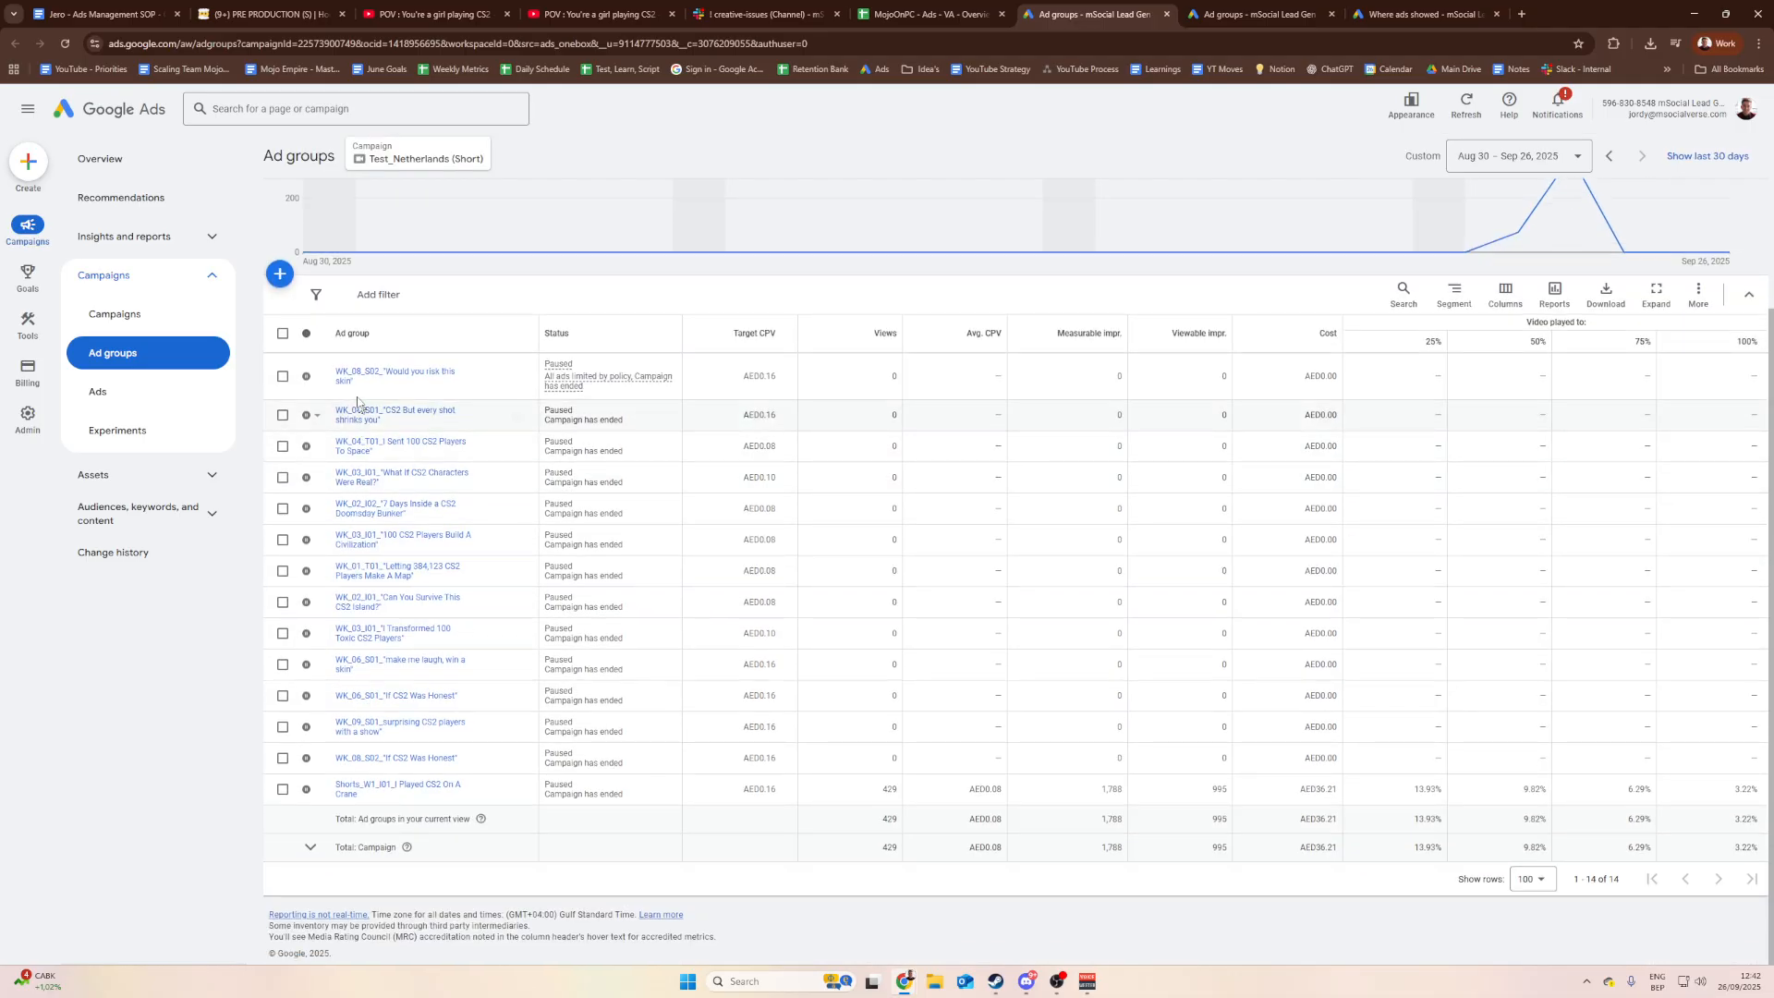
scroll(331, 388, up, 1)
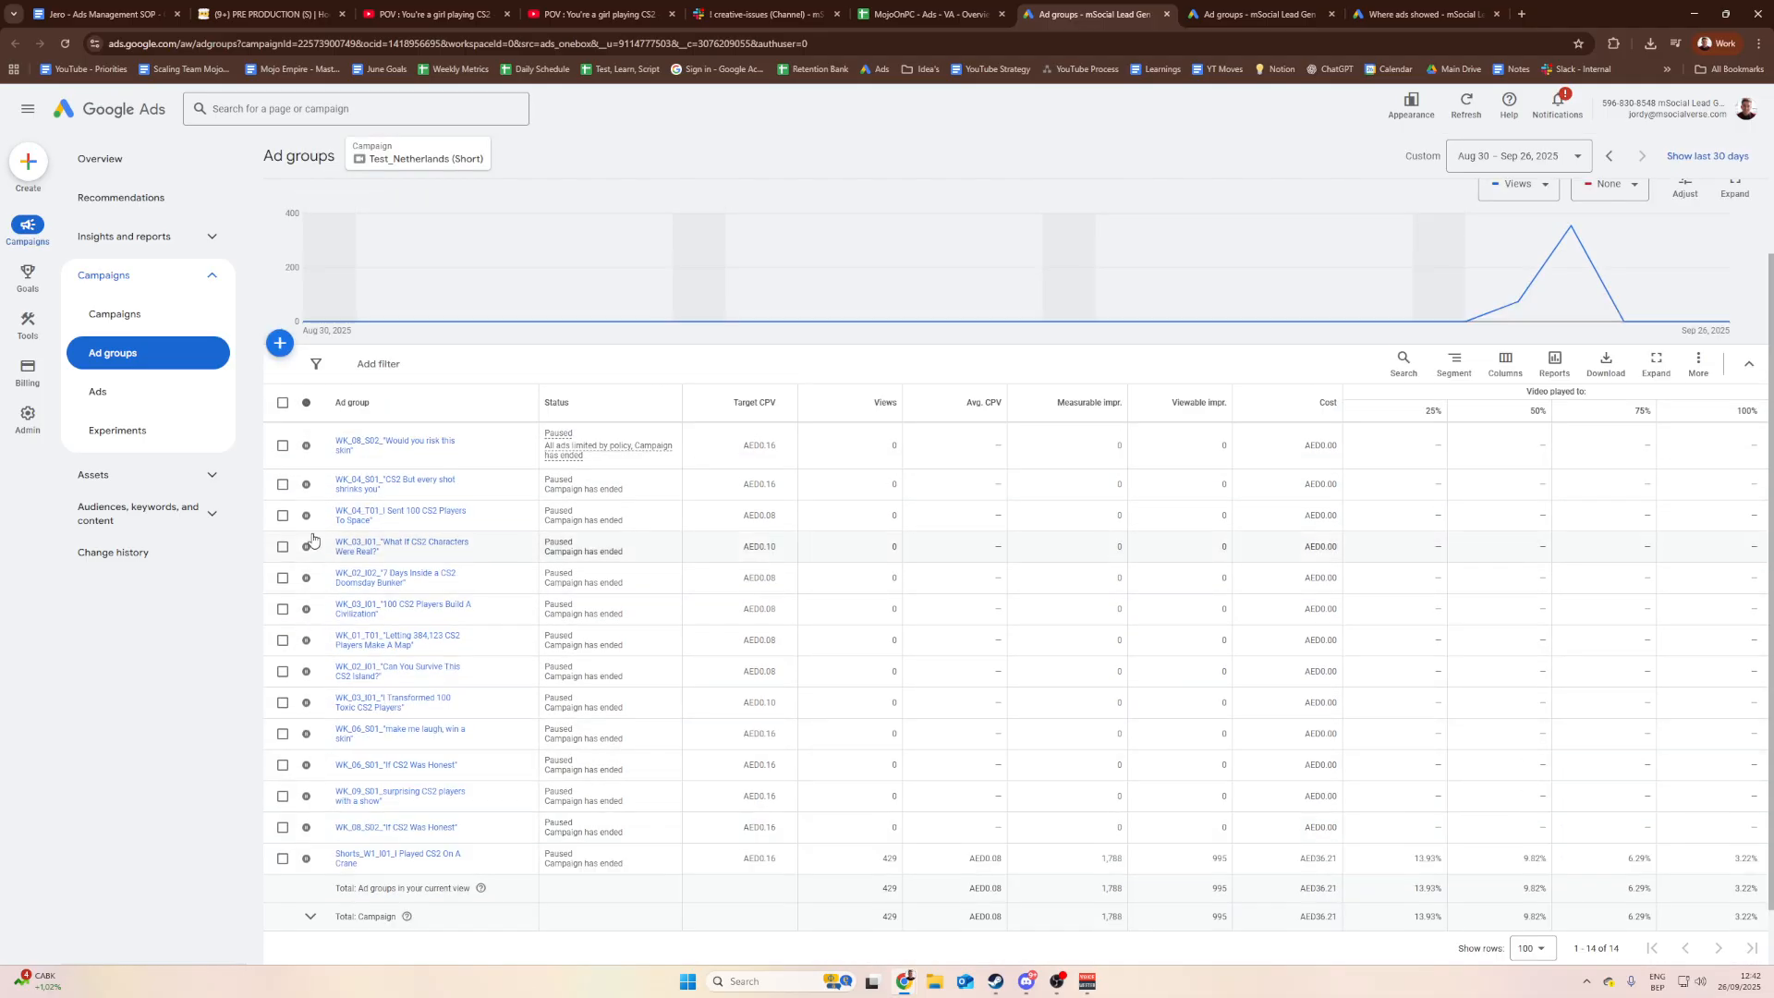
click(375, 367)
click(646, 377)
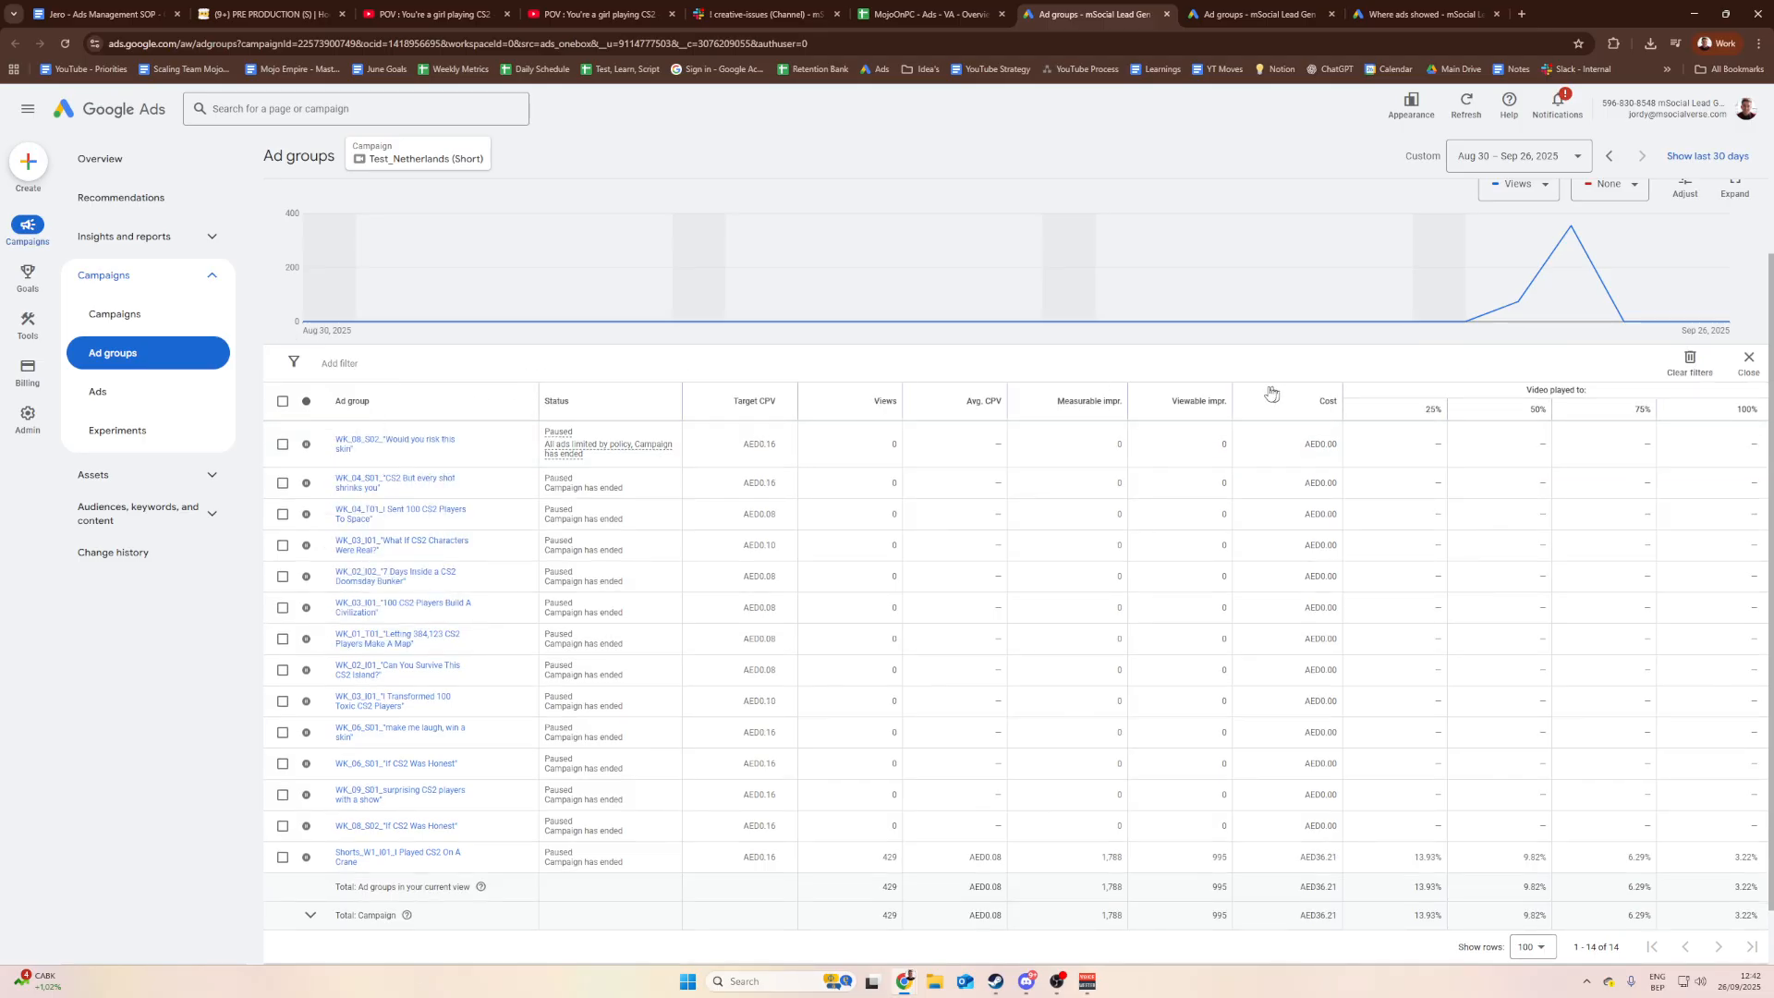
click(1748, 362)
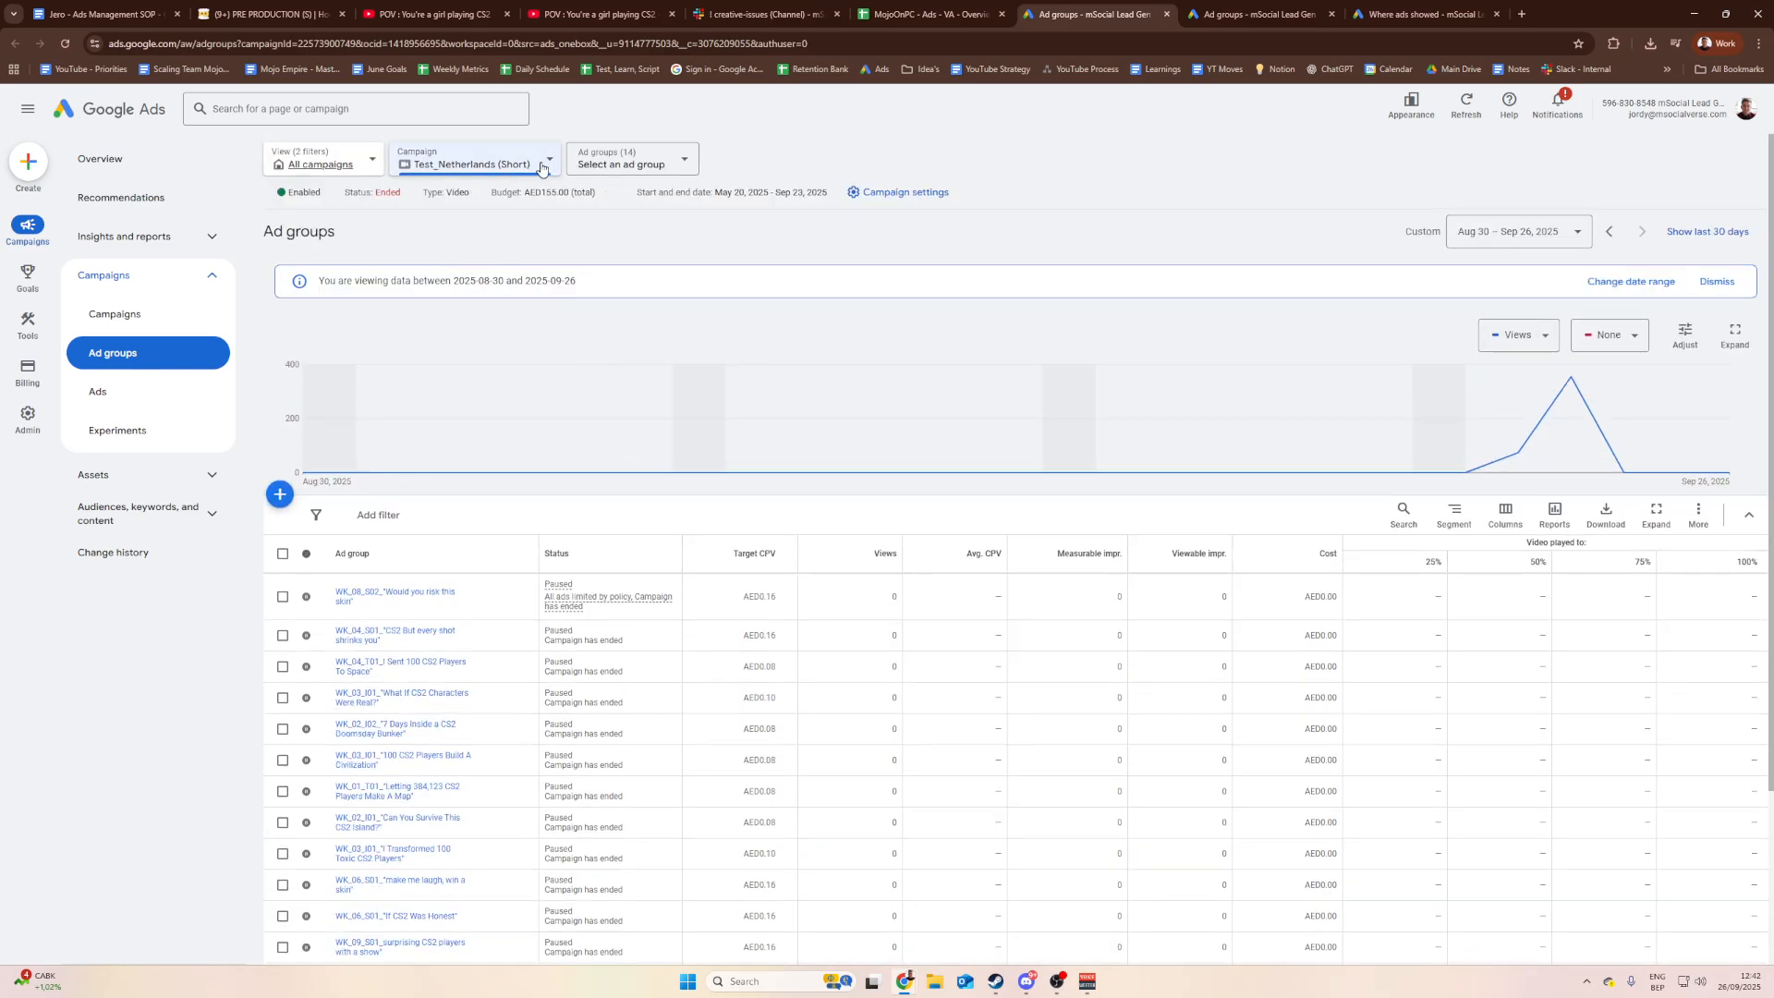
click(542, 169)
click(873, 139)
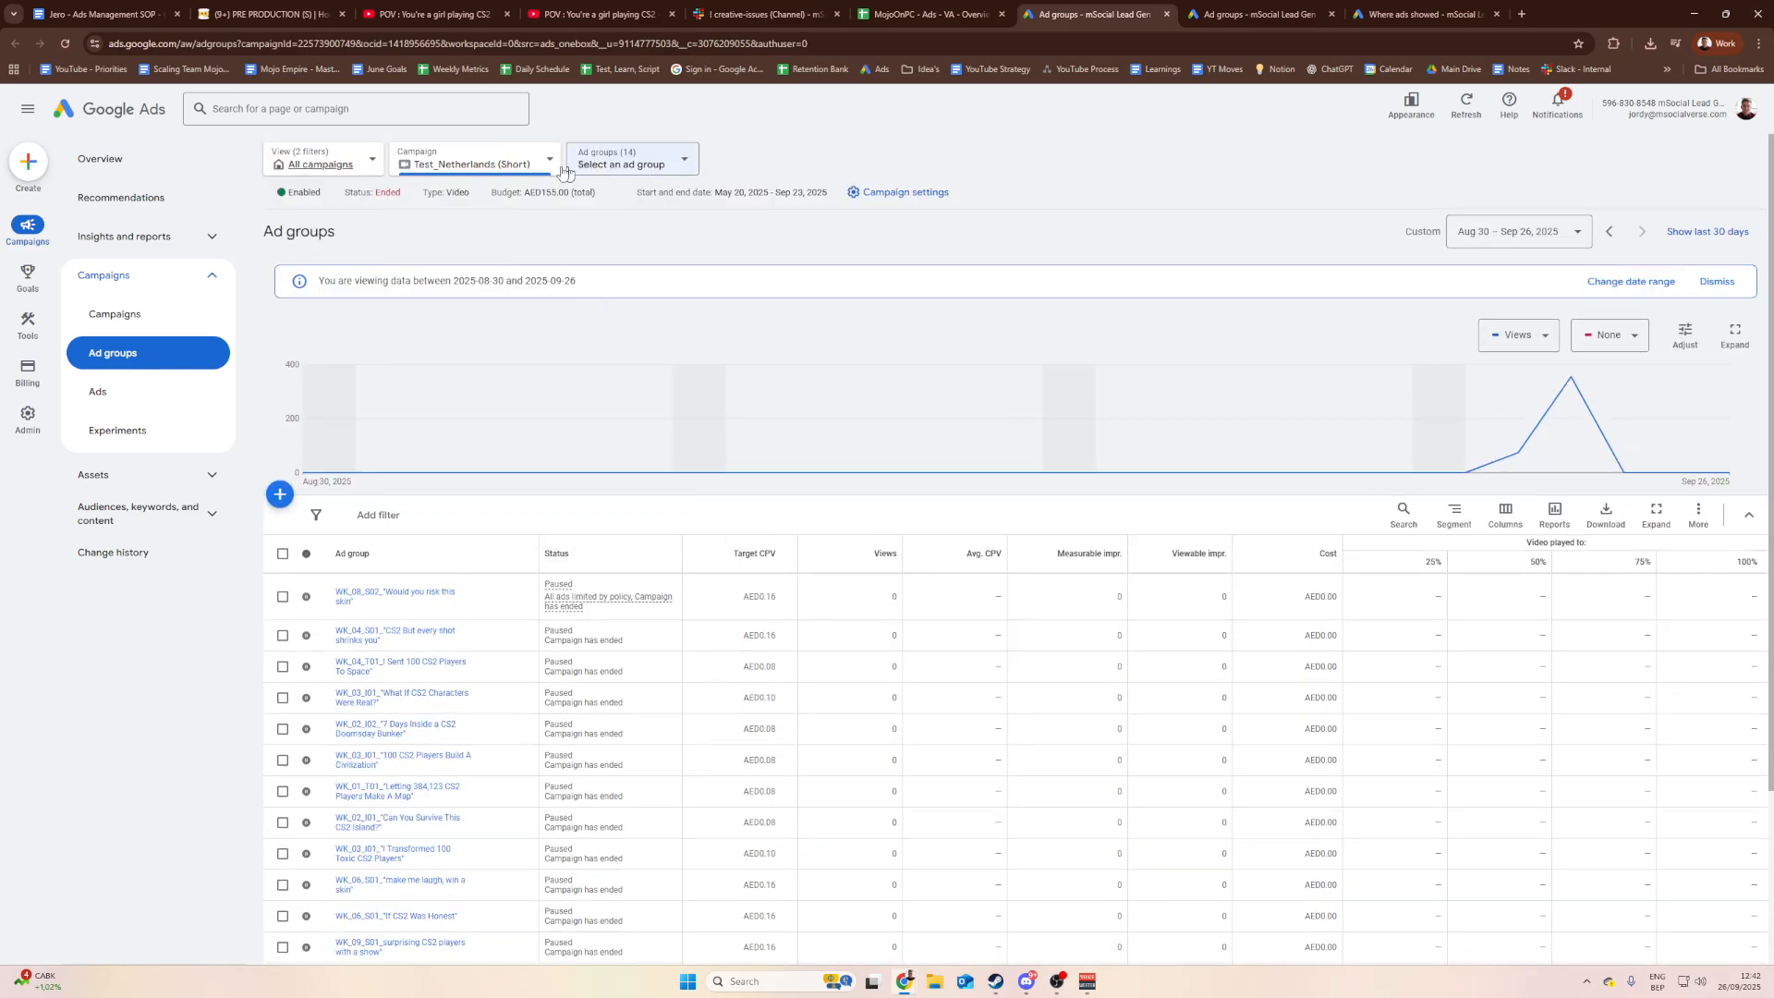
click(493, 172)
click(948, 167)
Step: Filter the ad group list to Enabled status, showing the campaign has none enabled
click(636, 154)
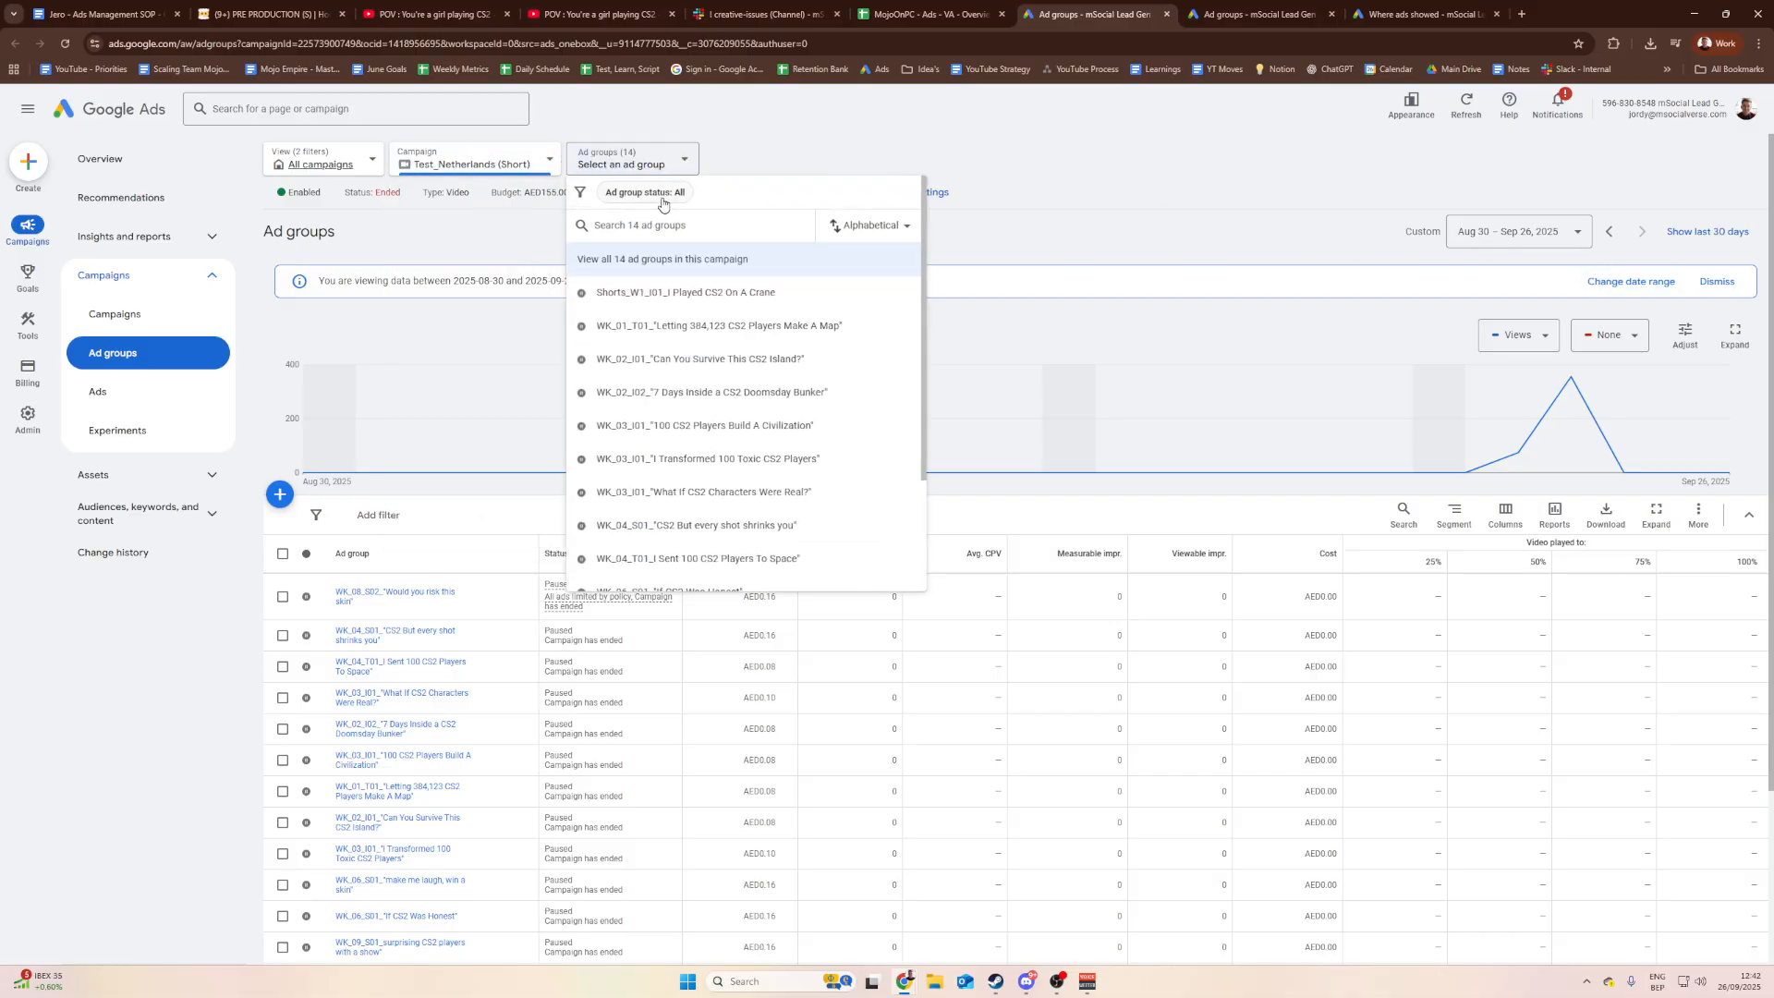
click(645, 192)
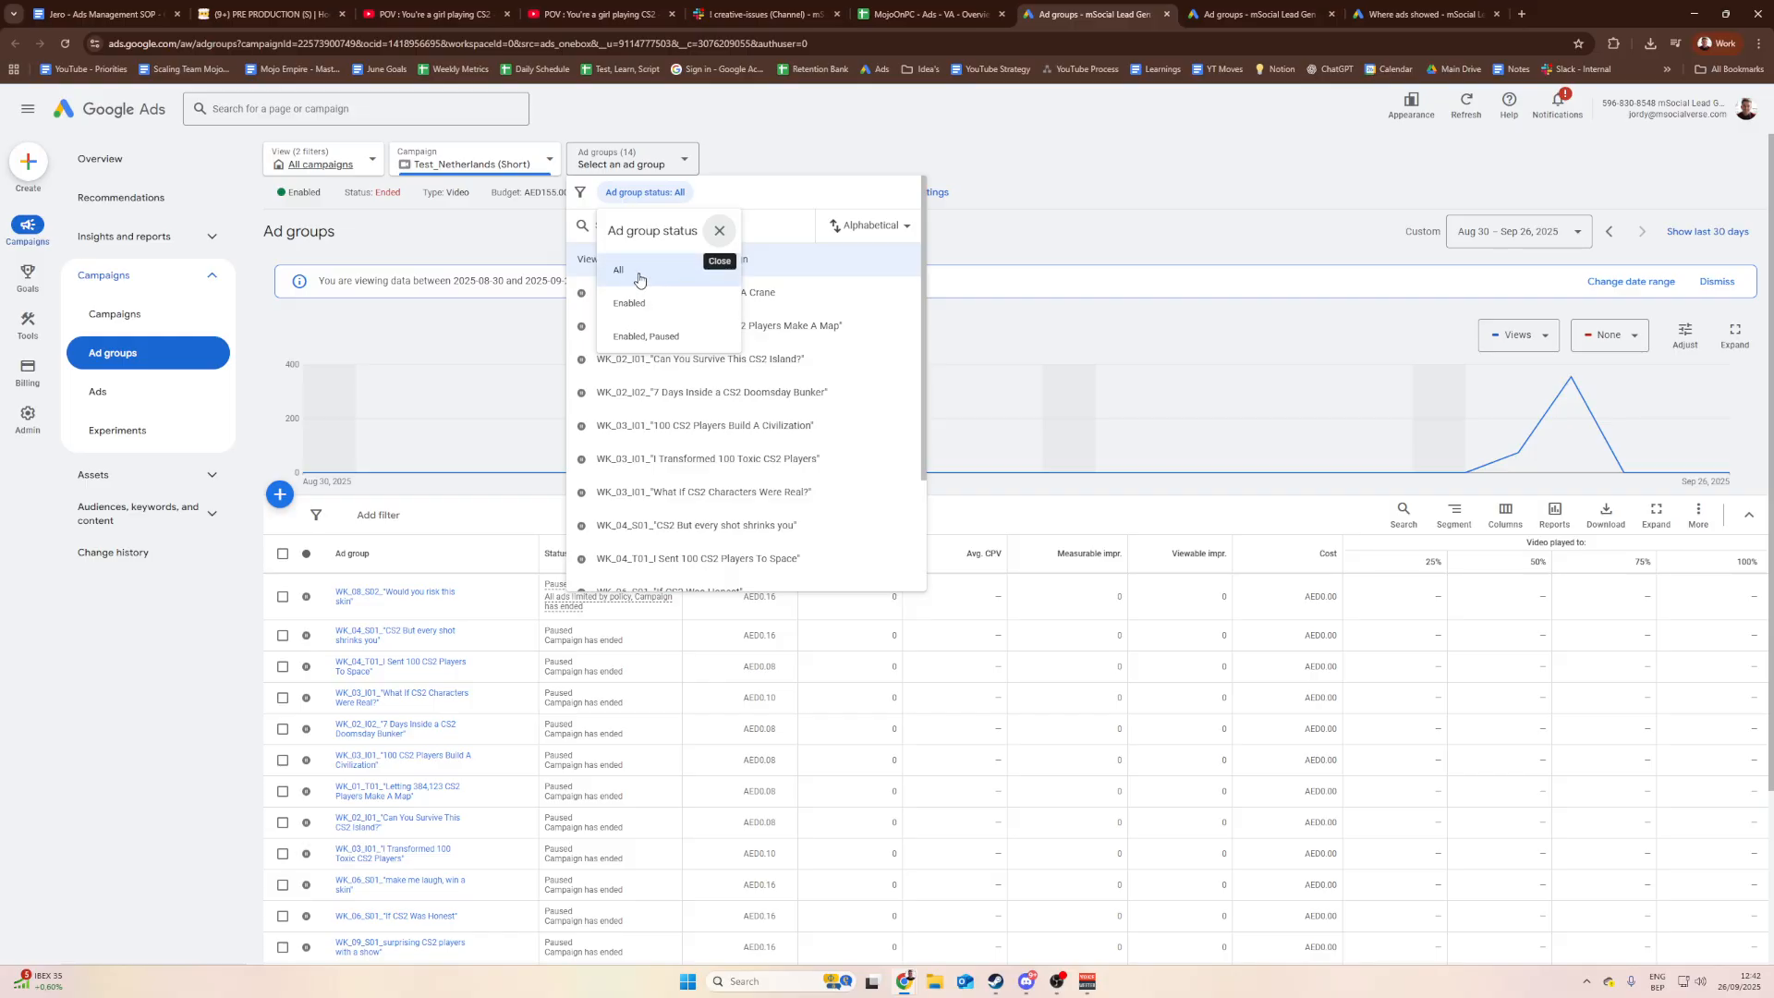
click(637, 305)
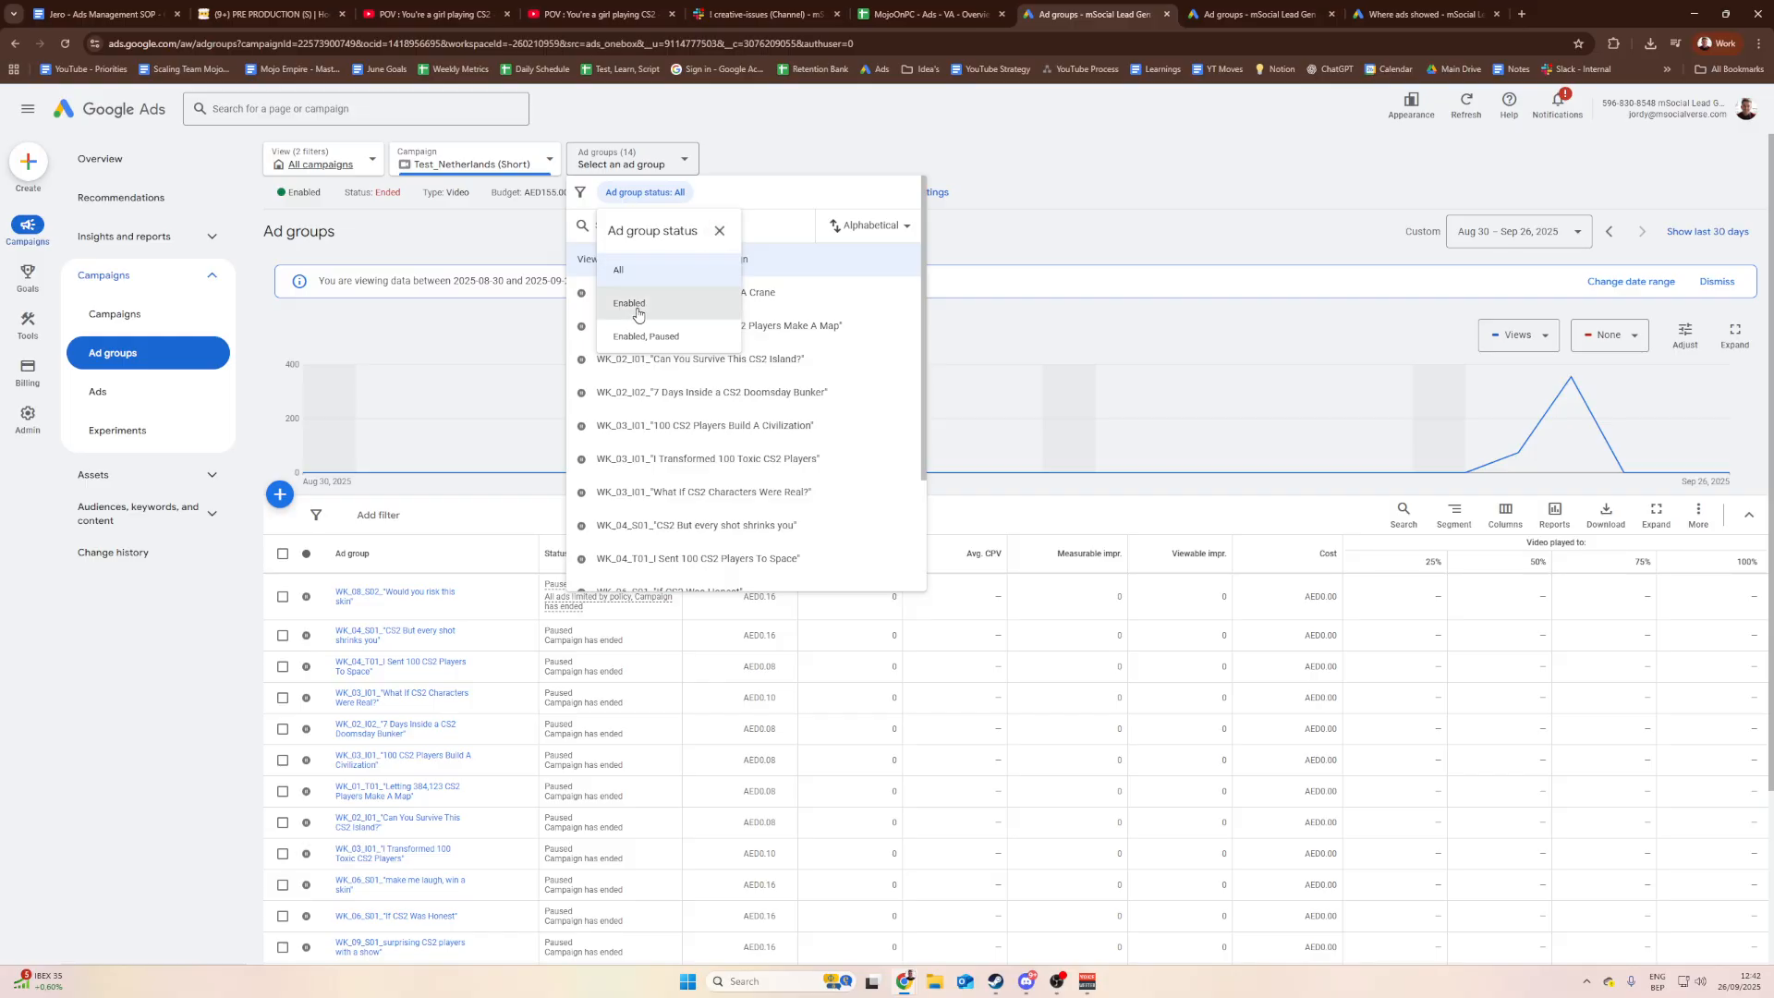
click(674, 637)
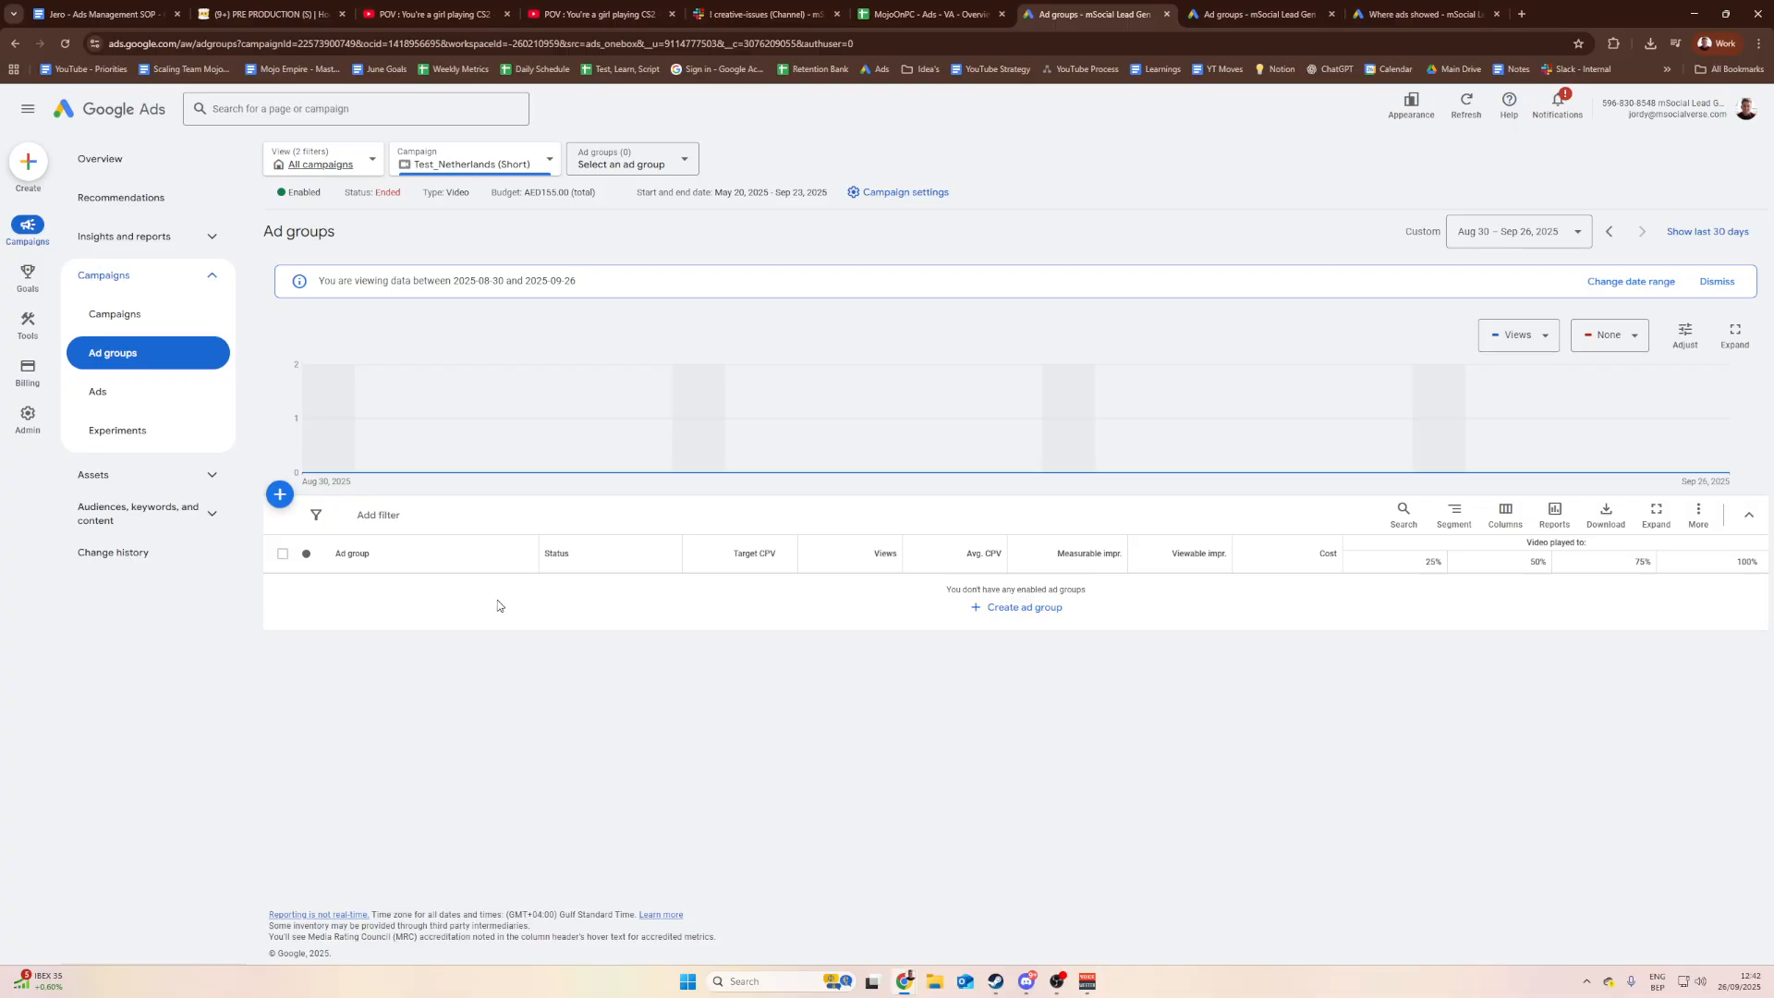
Step: Work in the page header of the Test_Netherlands (Short) campaign's ad groups view
drag(608, 285, 445, 281)
click(445, 281)
drag(601, 286, 490, 278)
click(487, 278)
drag(340, 278, 448, 281)
drag(607, 286, 524, 282)
click(398, 278)
click(526, 282)
Step: Set the reporting date range to a custom Jun 17 – Jul 3, 2025
click(1490, 242)
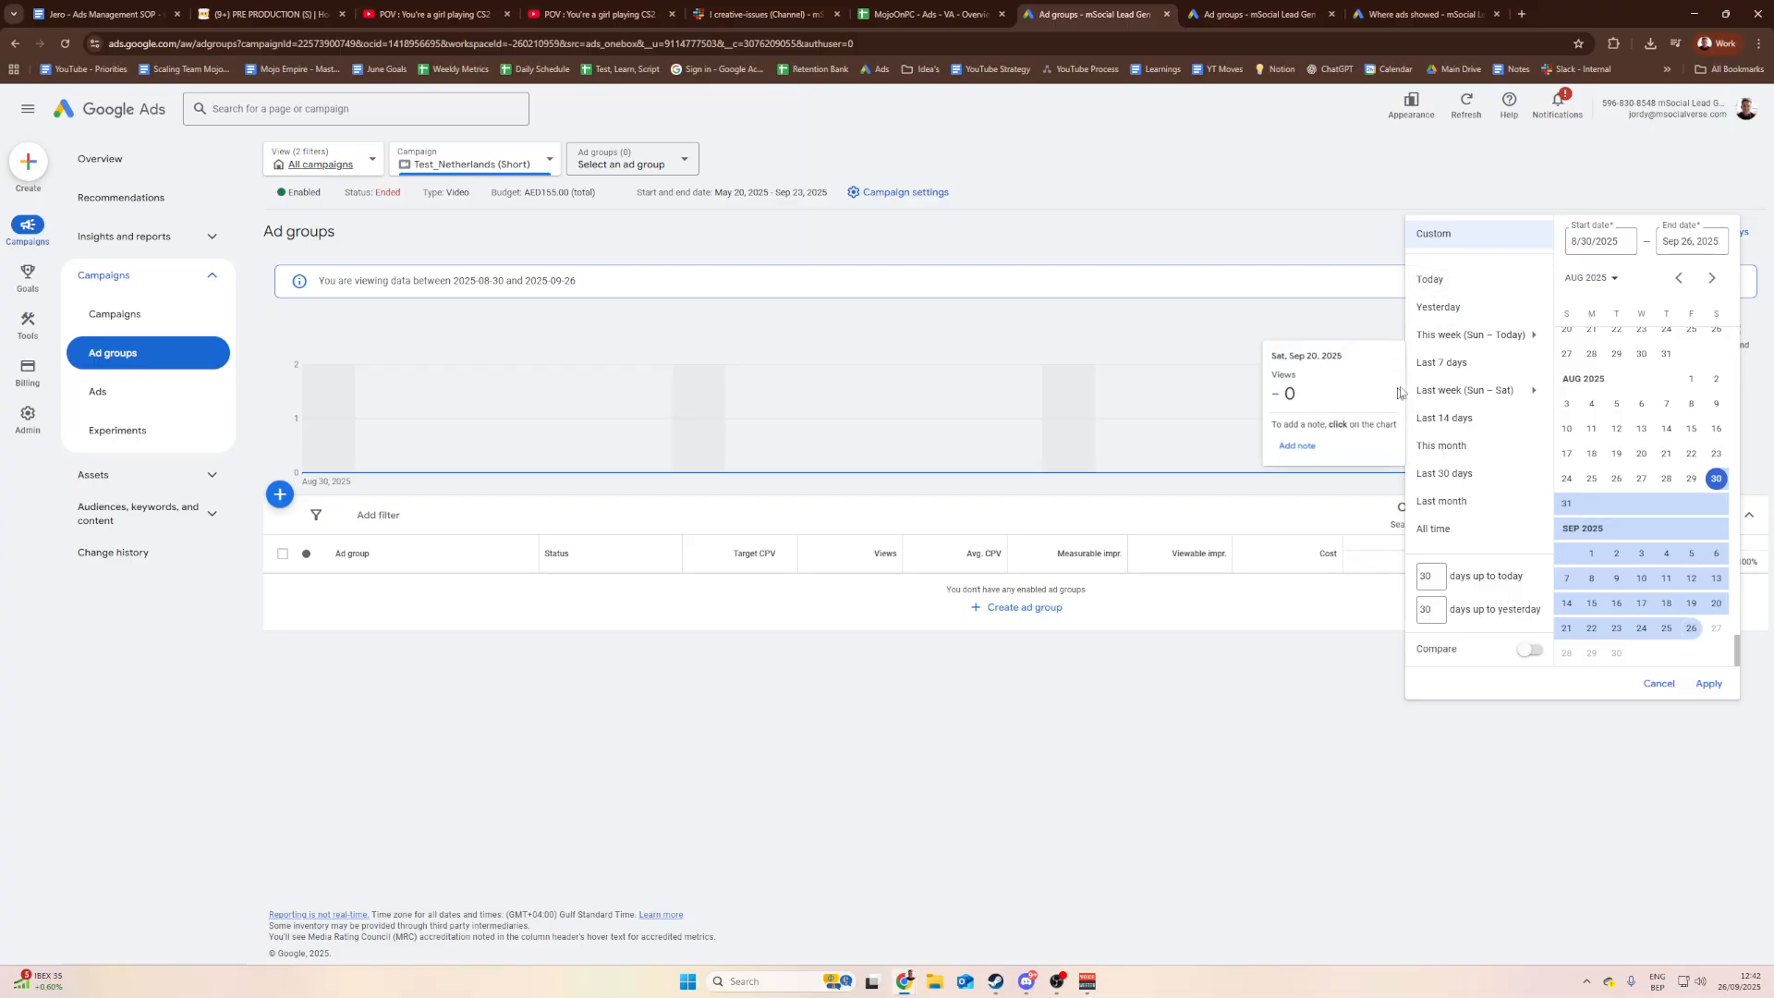
click(1351, 289)
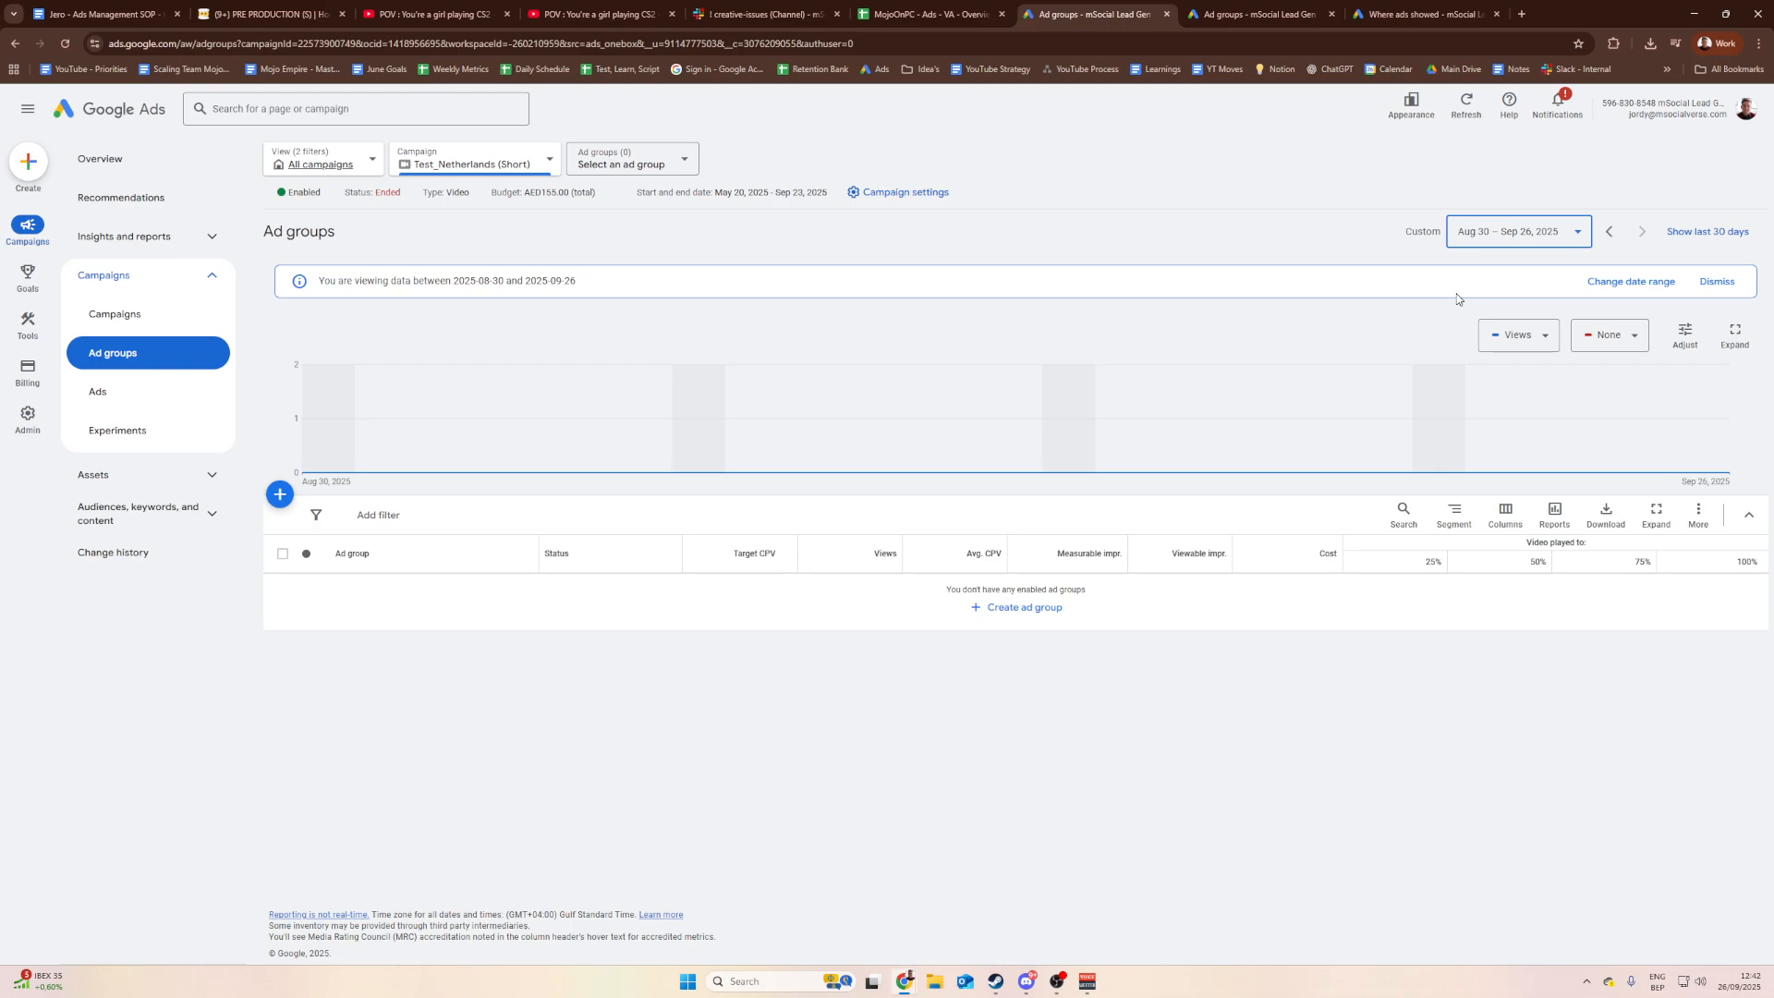
click(1532, 245)
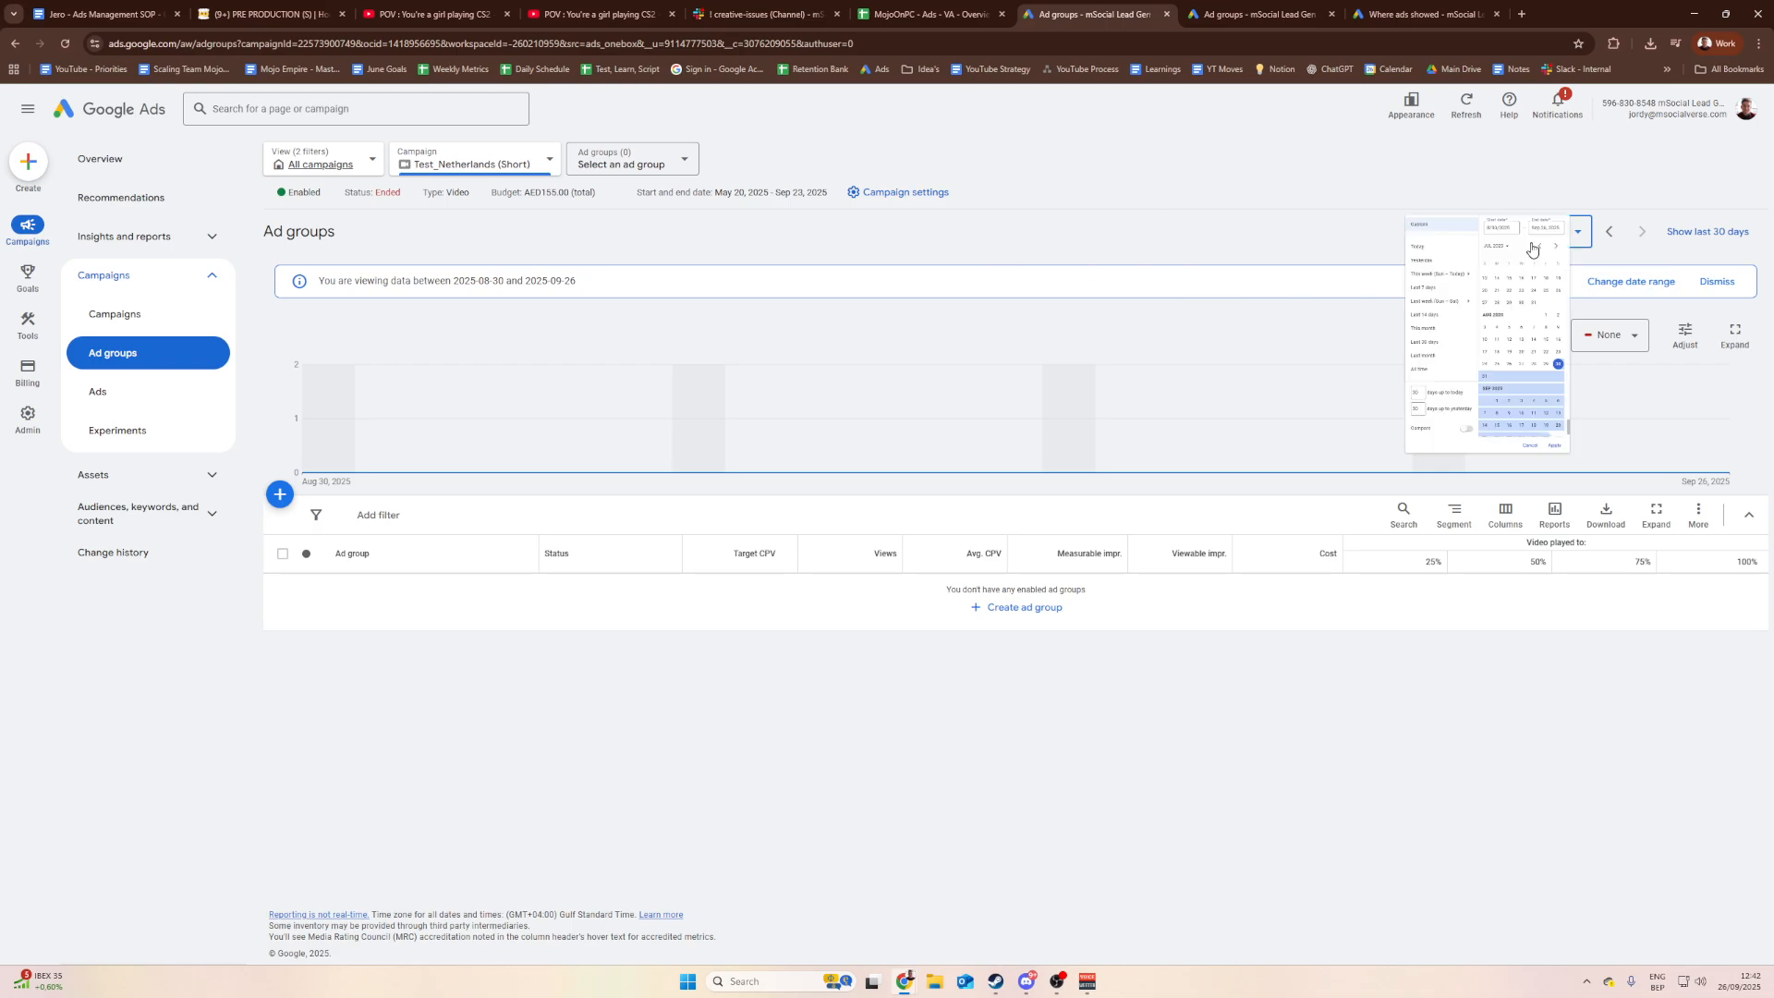
click(1258, 263)
click(1511, 242)
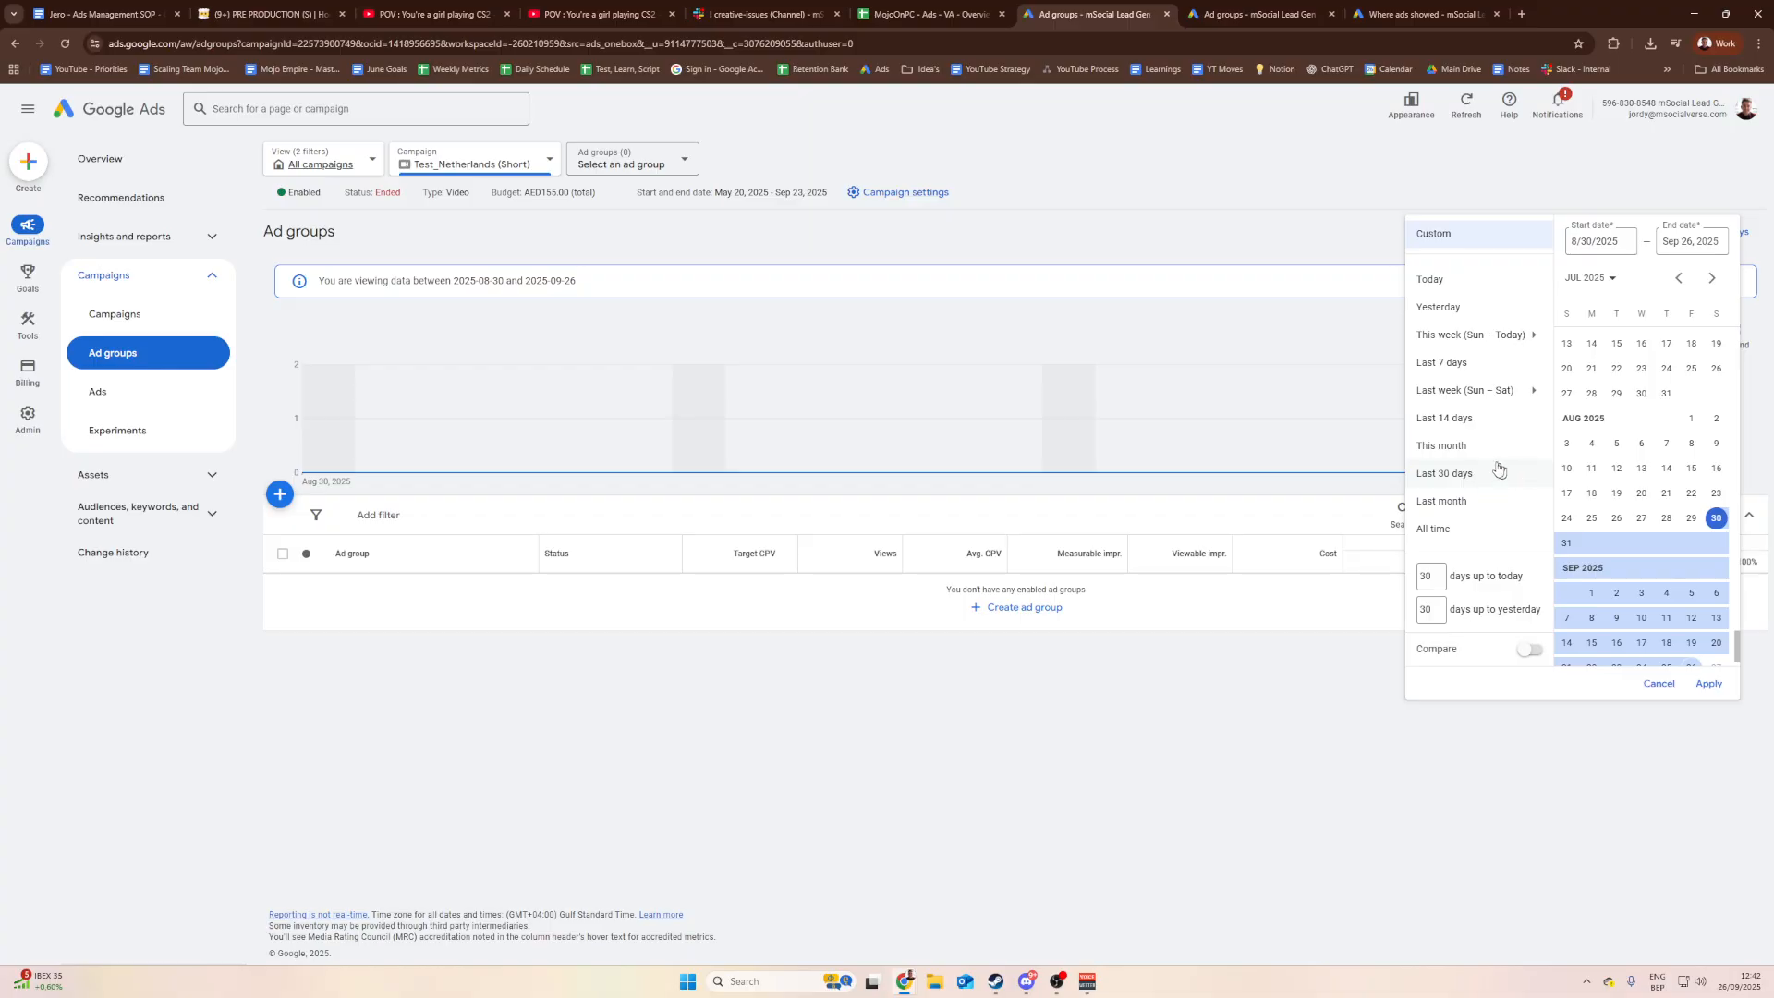
scroll(1603, 389, up, 2)
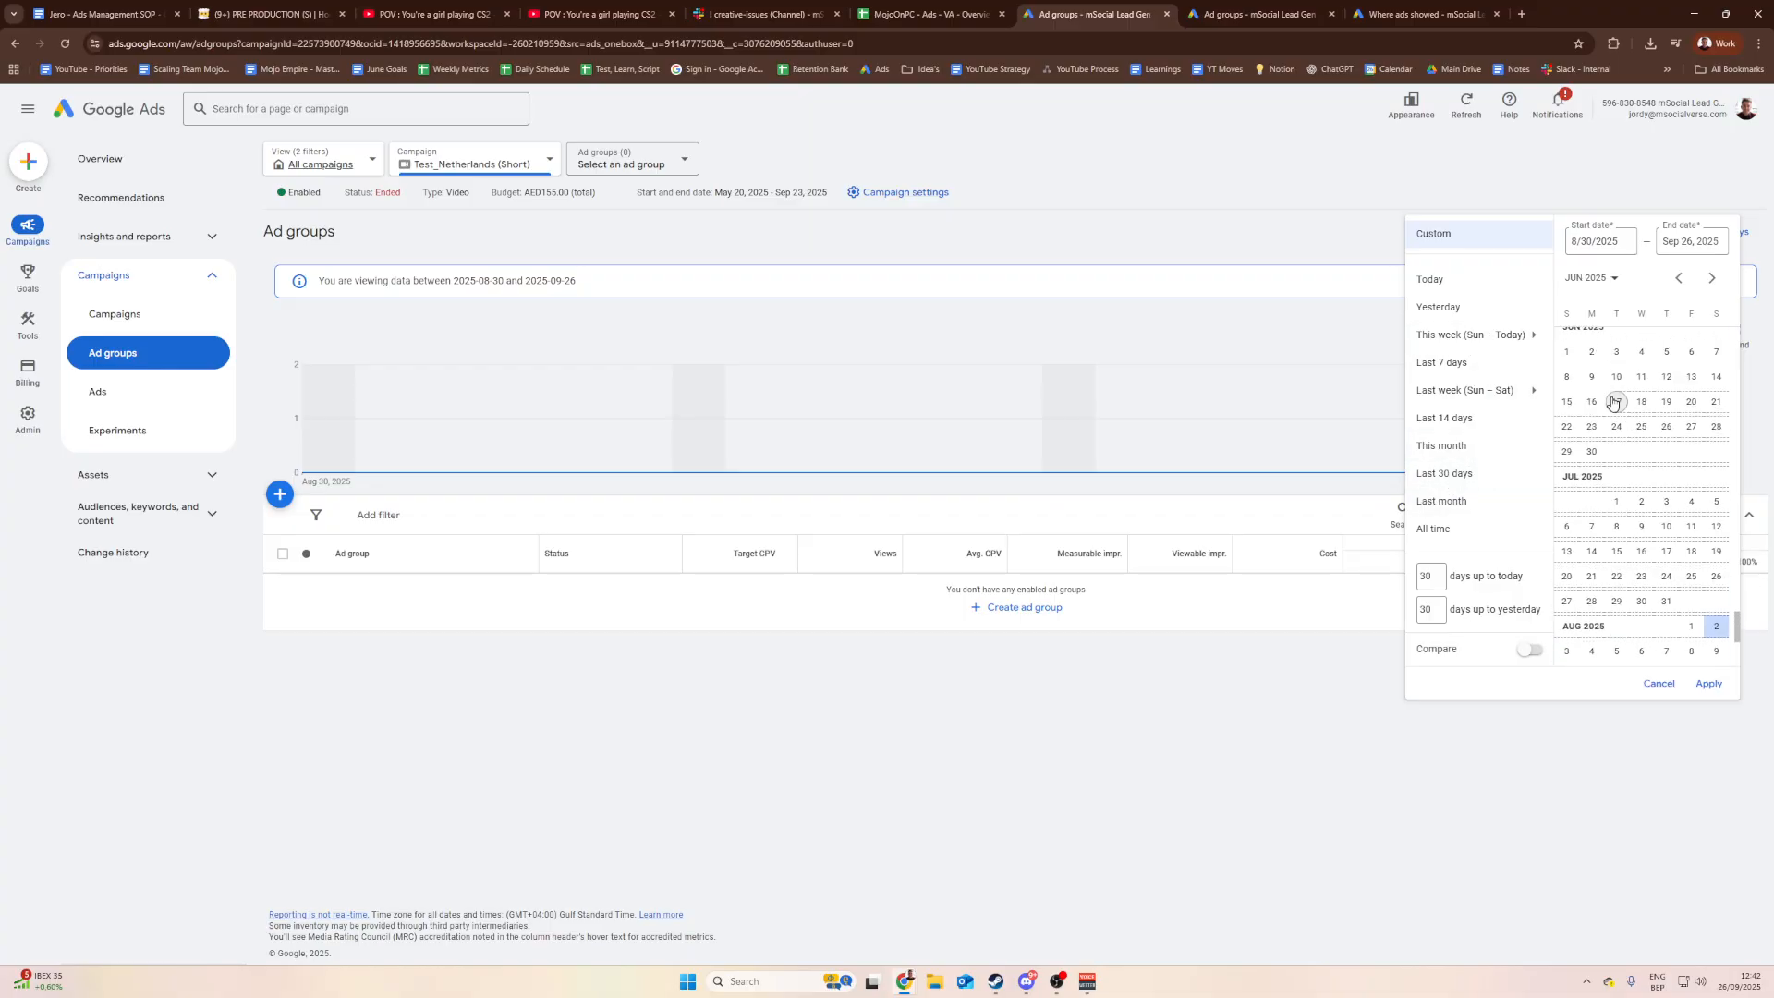
click(1616, 401)
click(1666, 500)
click(1709, 683)
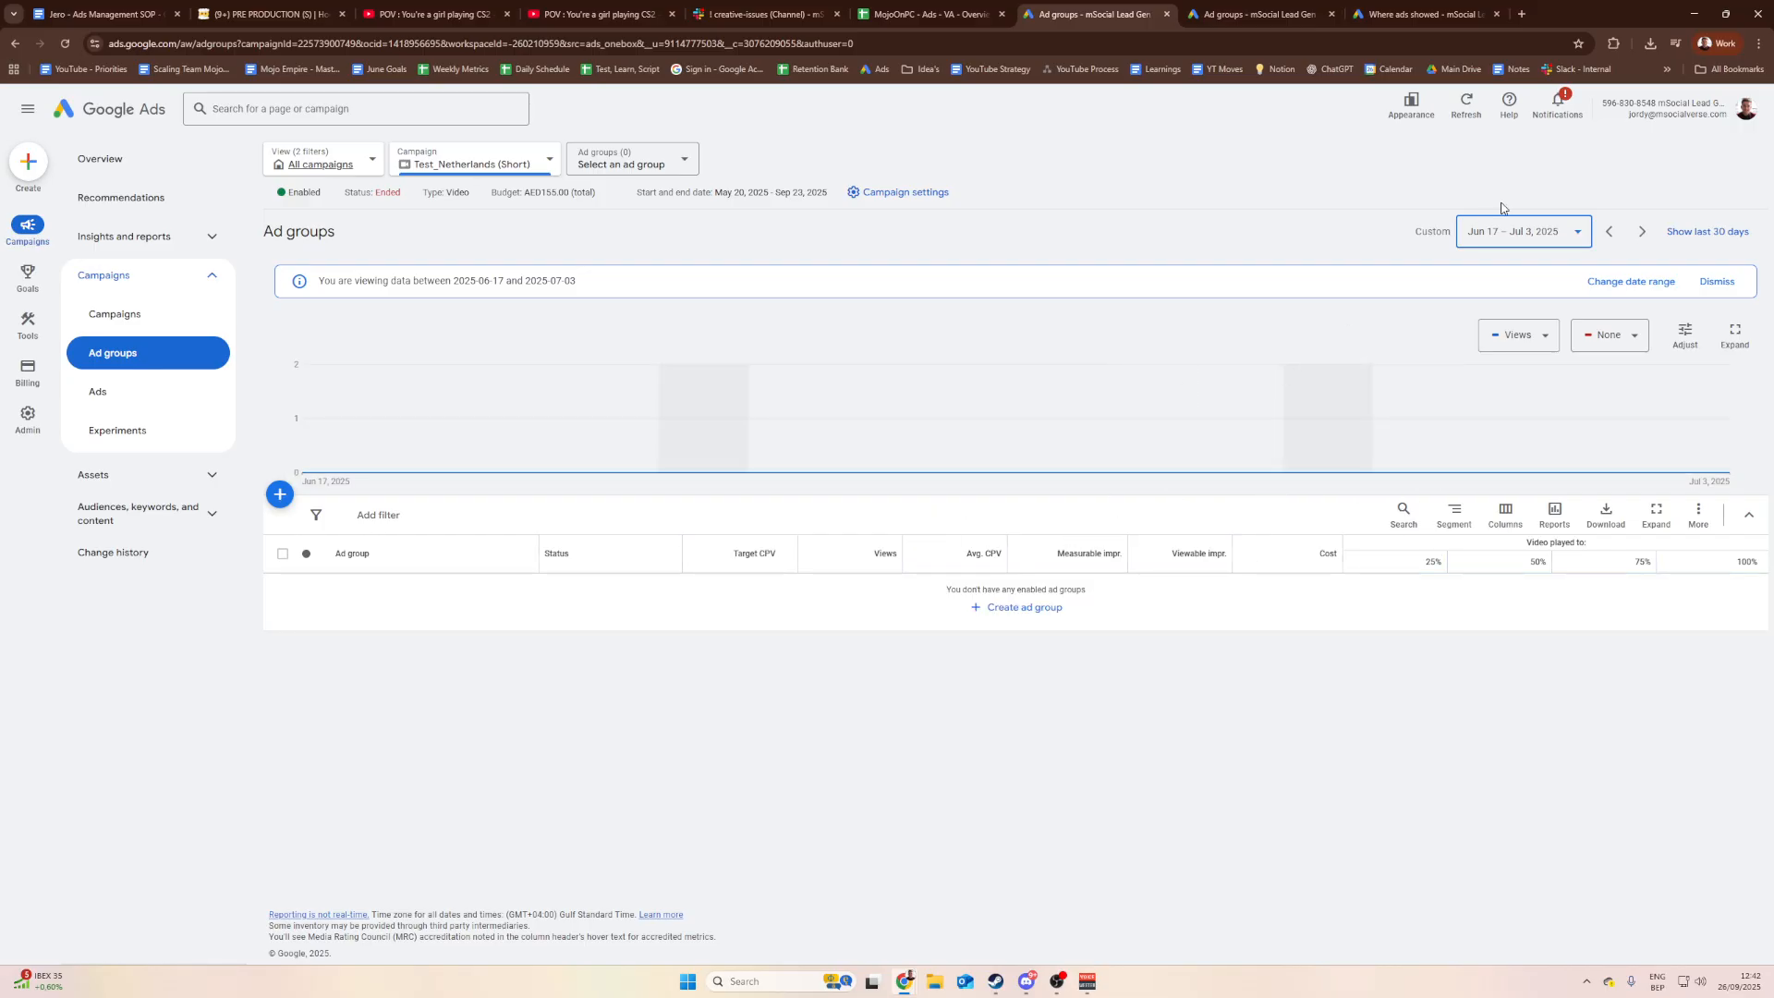
Step: Change the ad group status filter from Enabled to All, listing all 14 ad groups
click(661, 175)
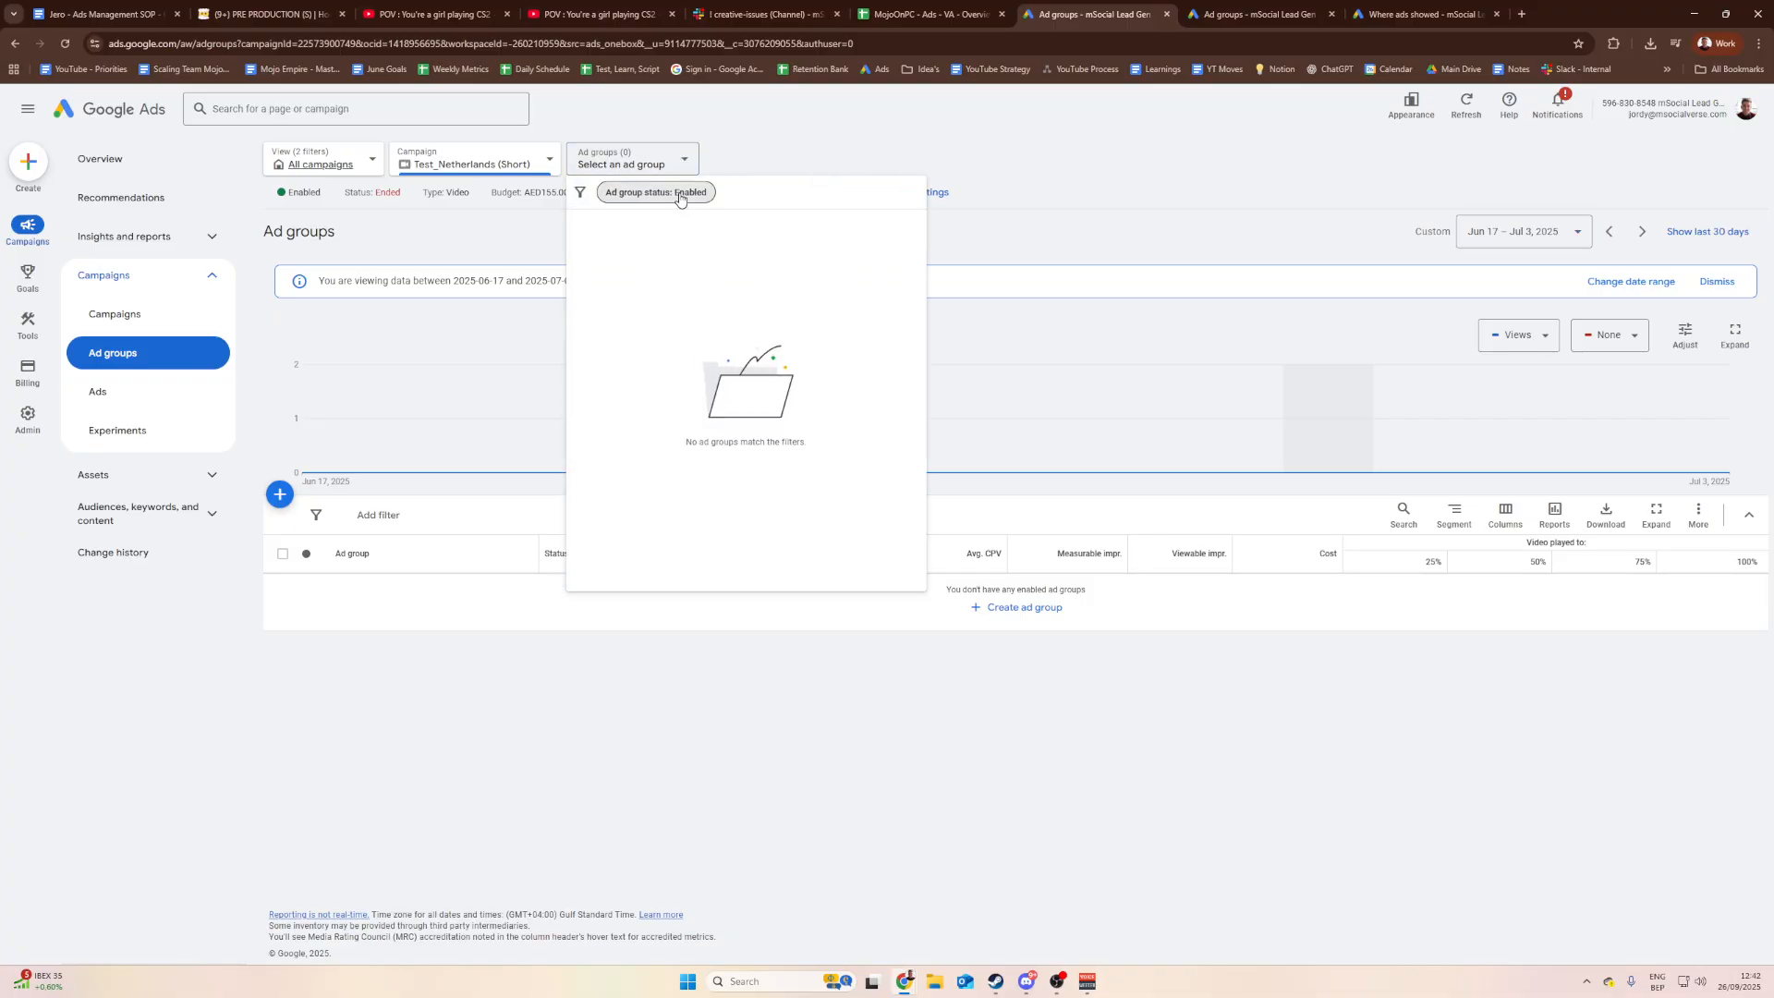
click(682, 191)
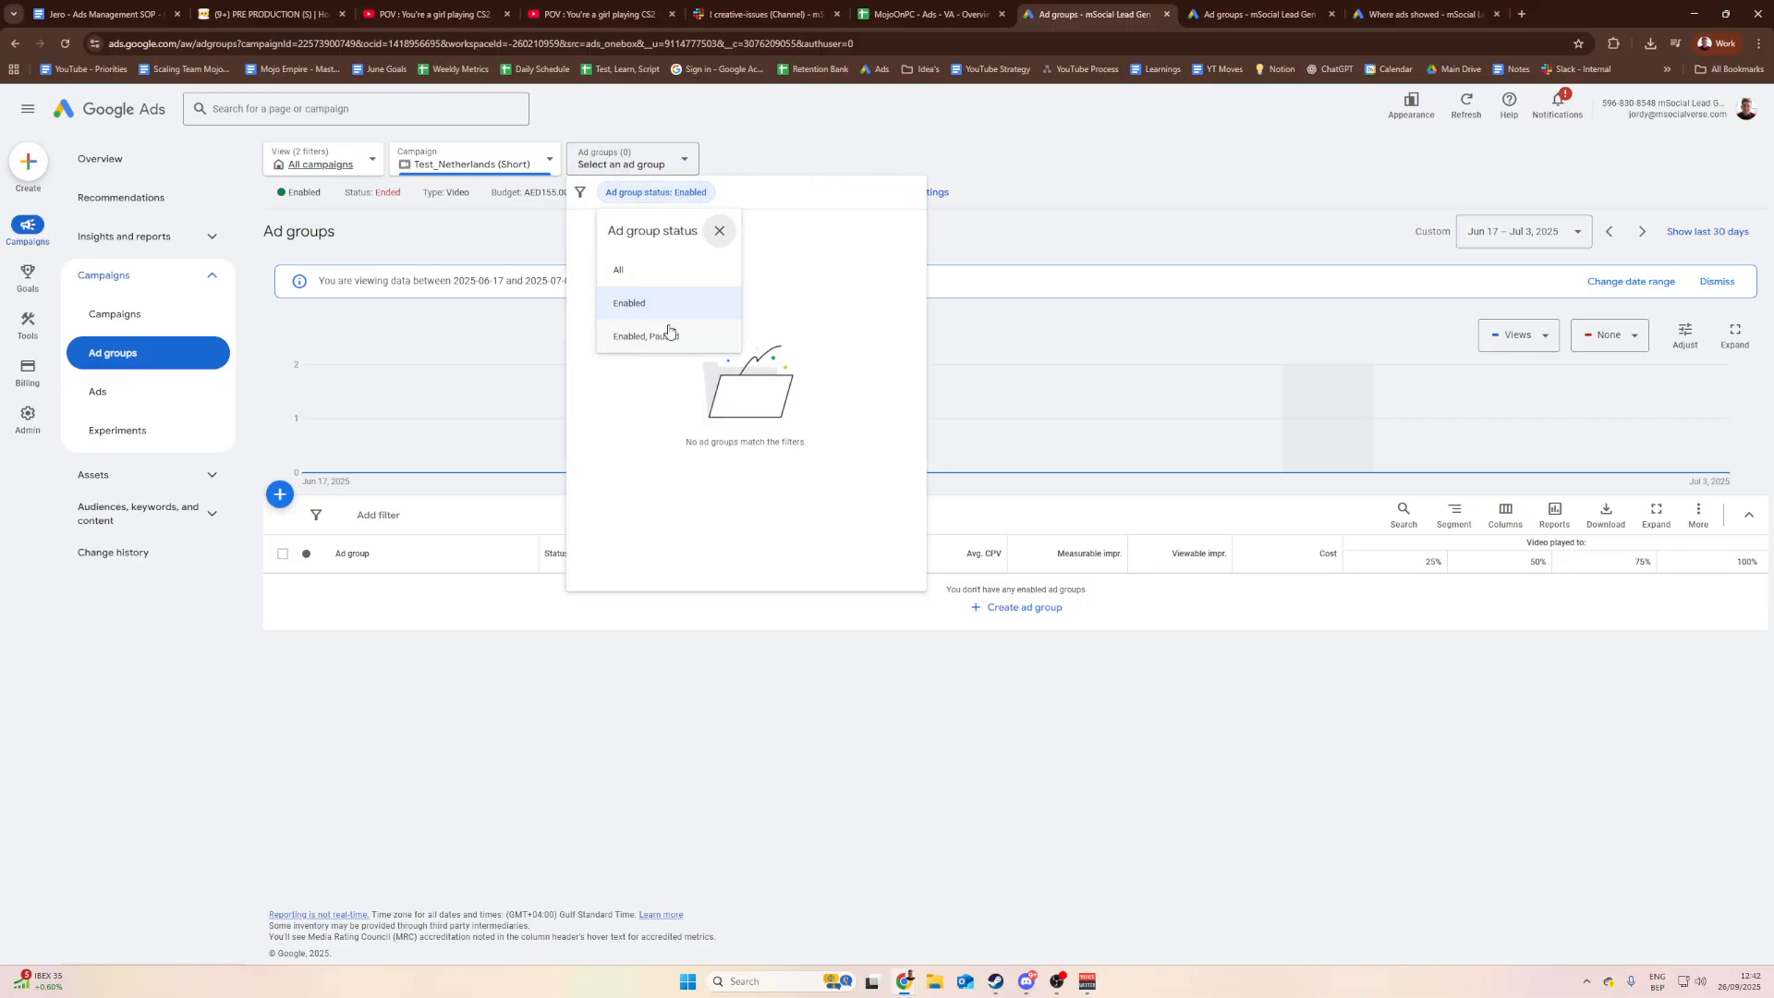
click(675, 269)
scroll(677, 412, down, 4)
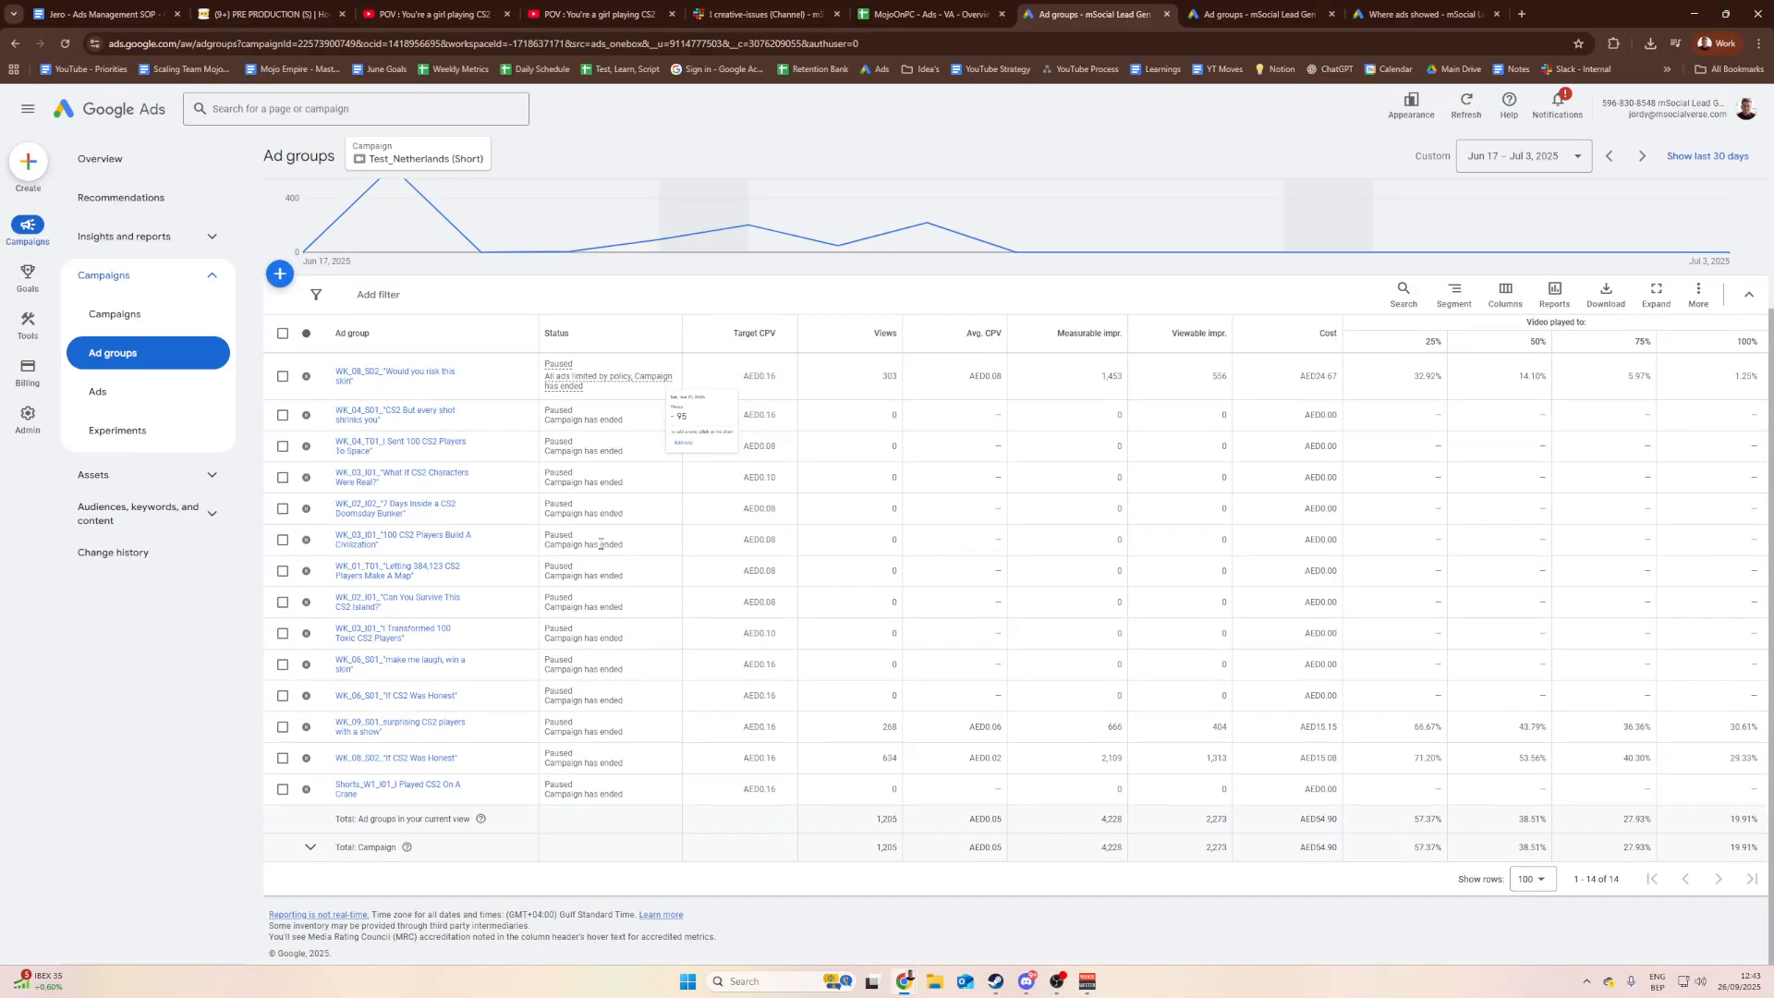
scroll(674, 416, up, 3)
scroll(517, 568, down, 2)
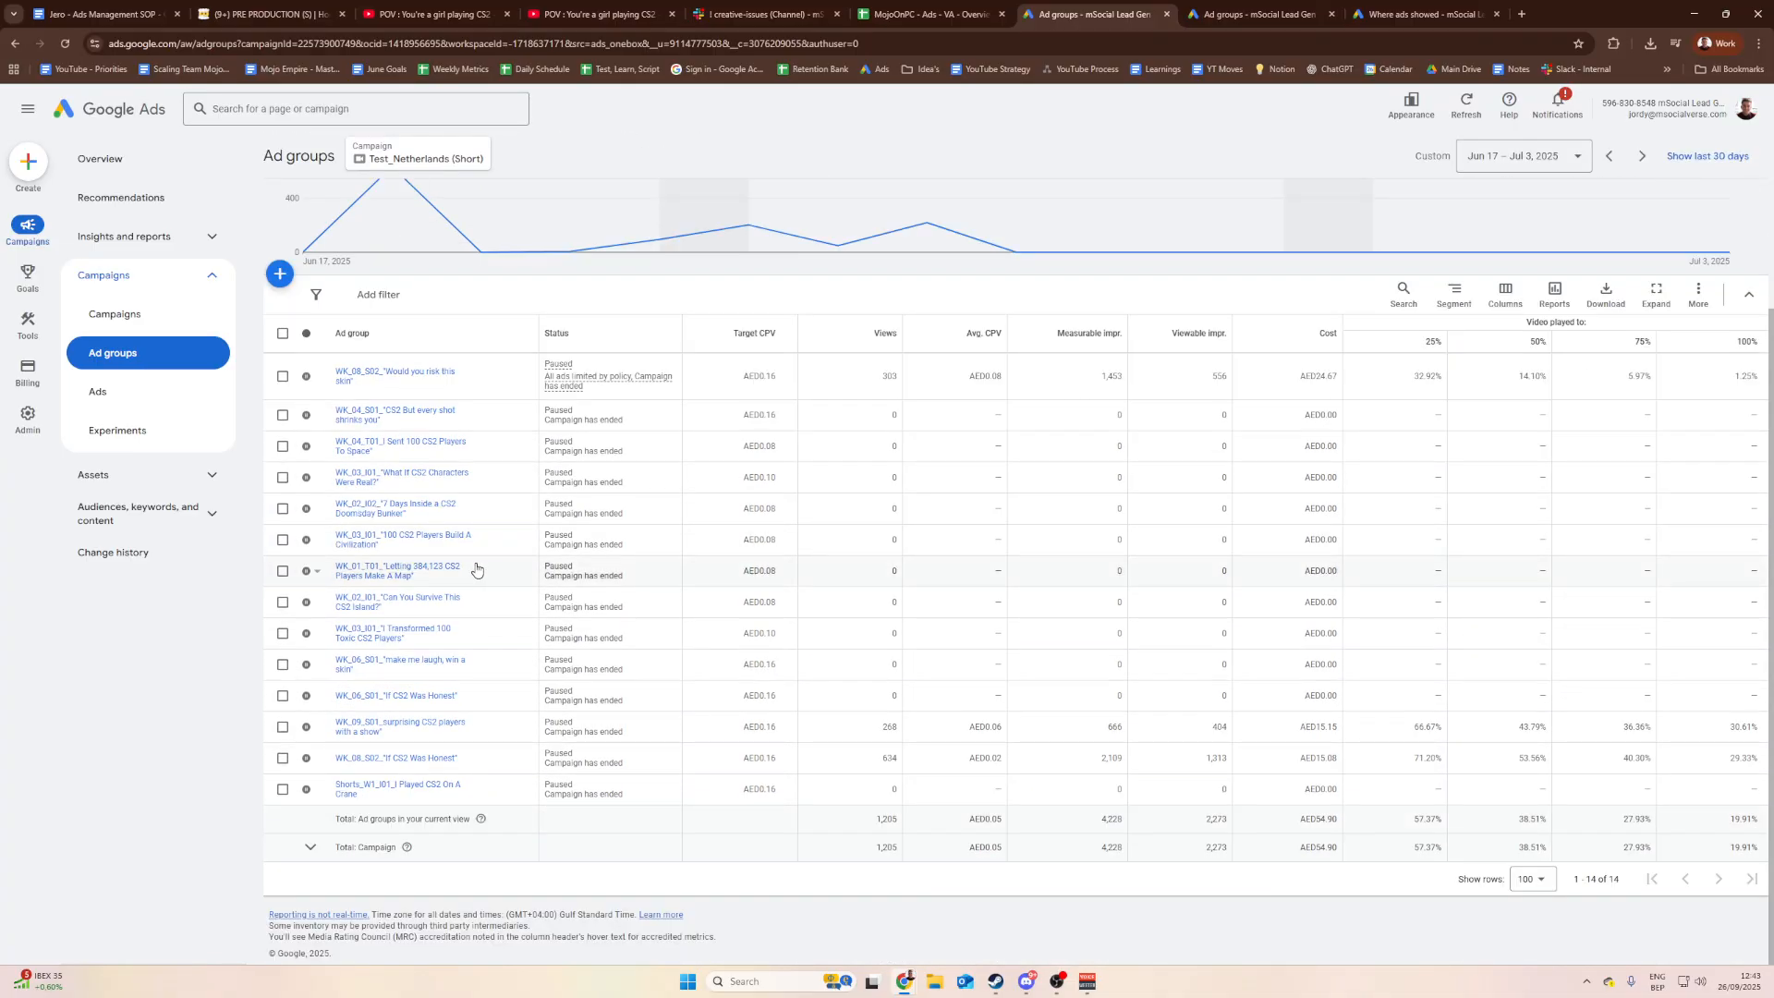
scroll(563, 554, up, 4)
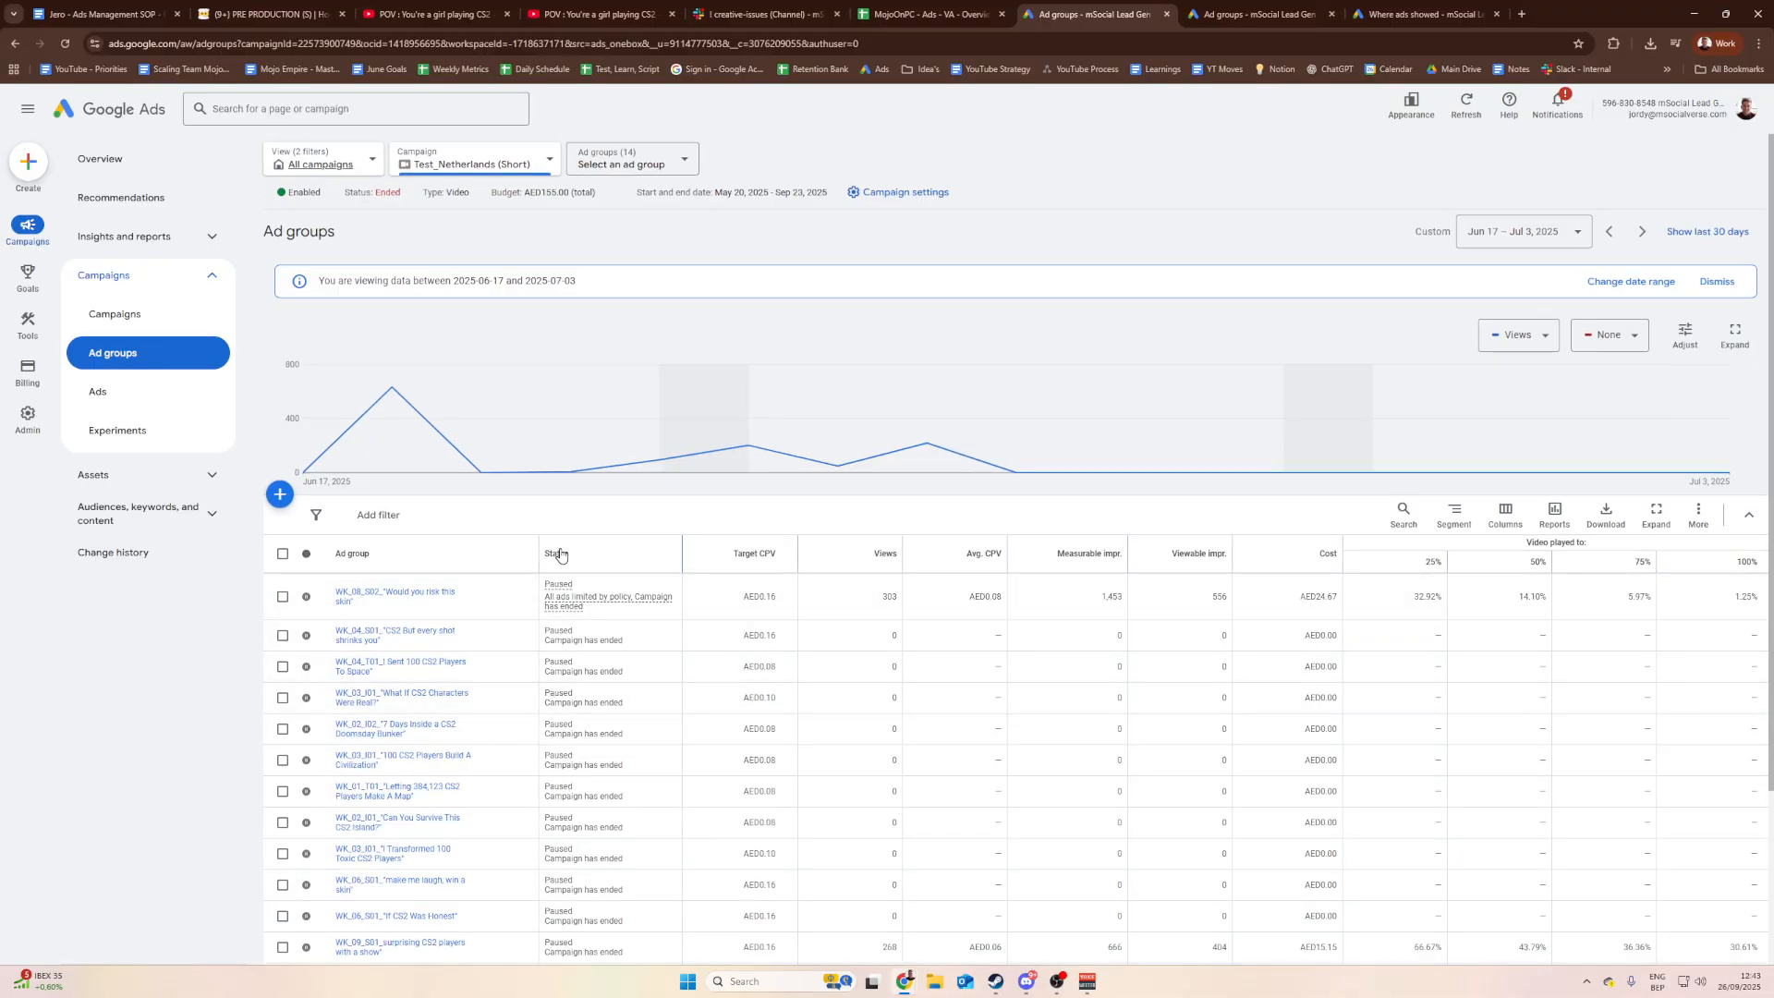
scroll(578, 541, down, 3)
scroll(518, 538, up, 3)
scroll(479, 537, down, 3)
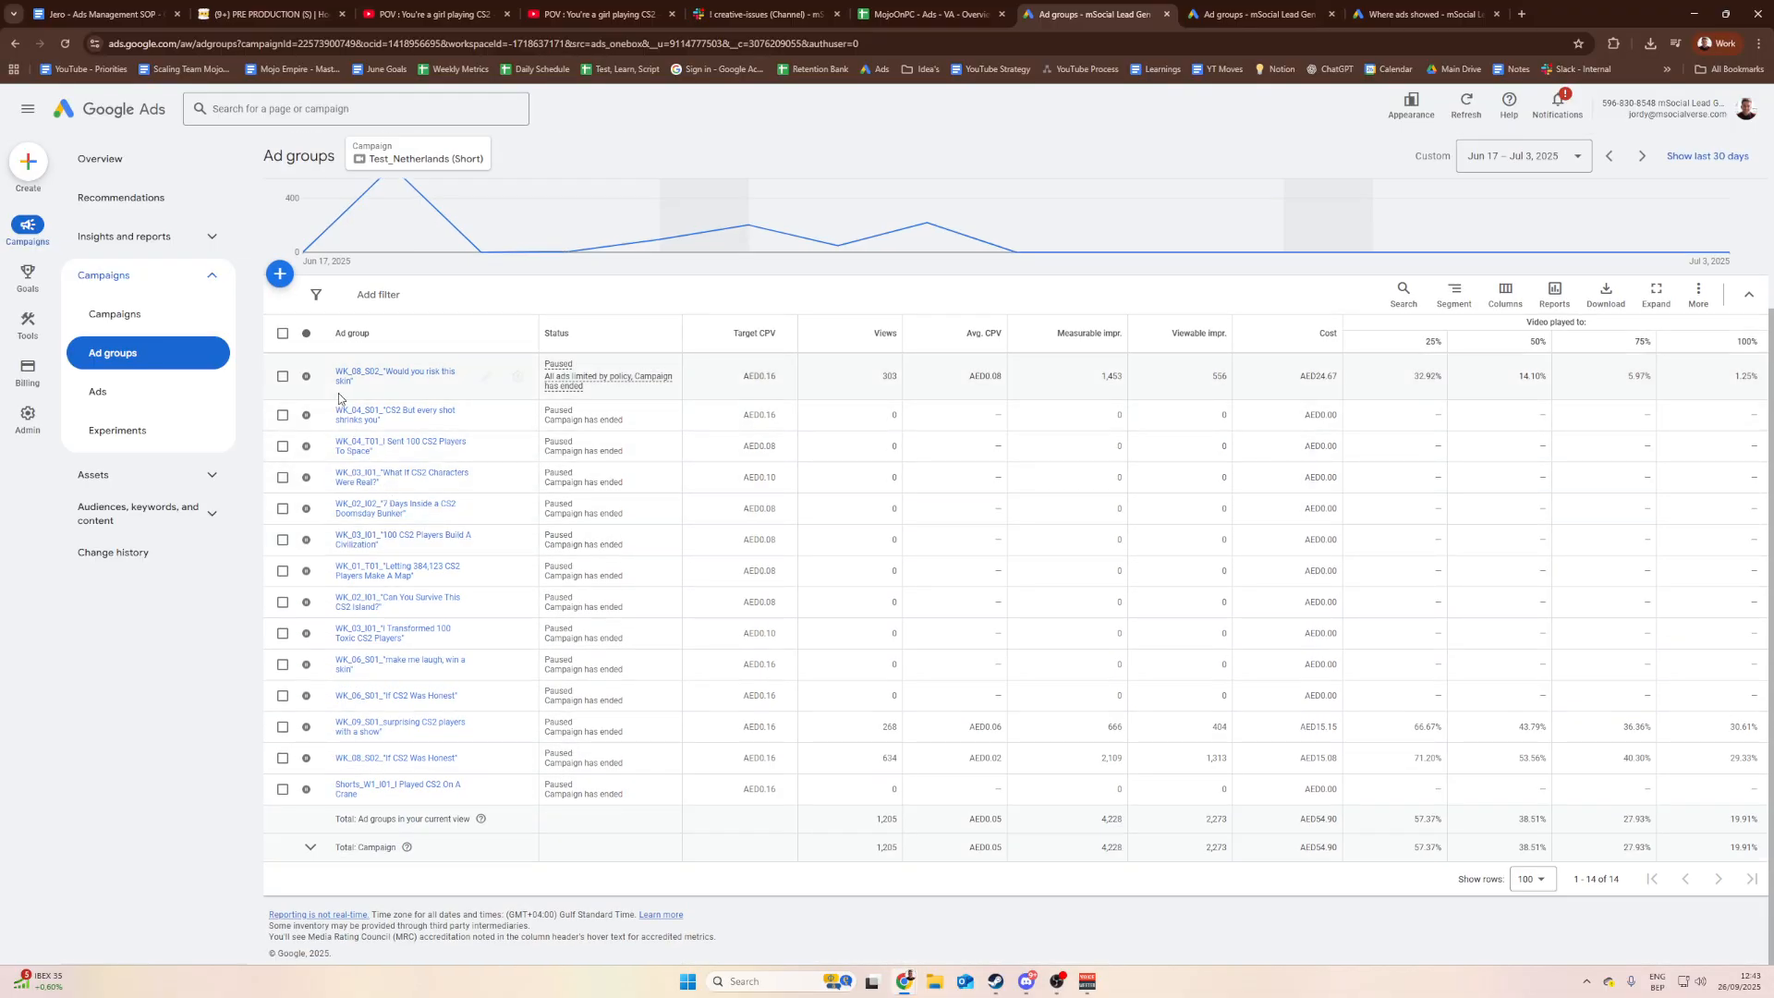
Step: Check the first ad group's status options without changing them, then return to the overview spreadsheet
click(308, 377)
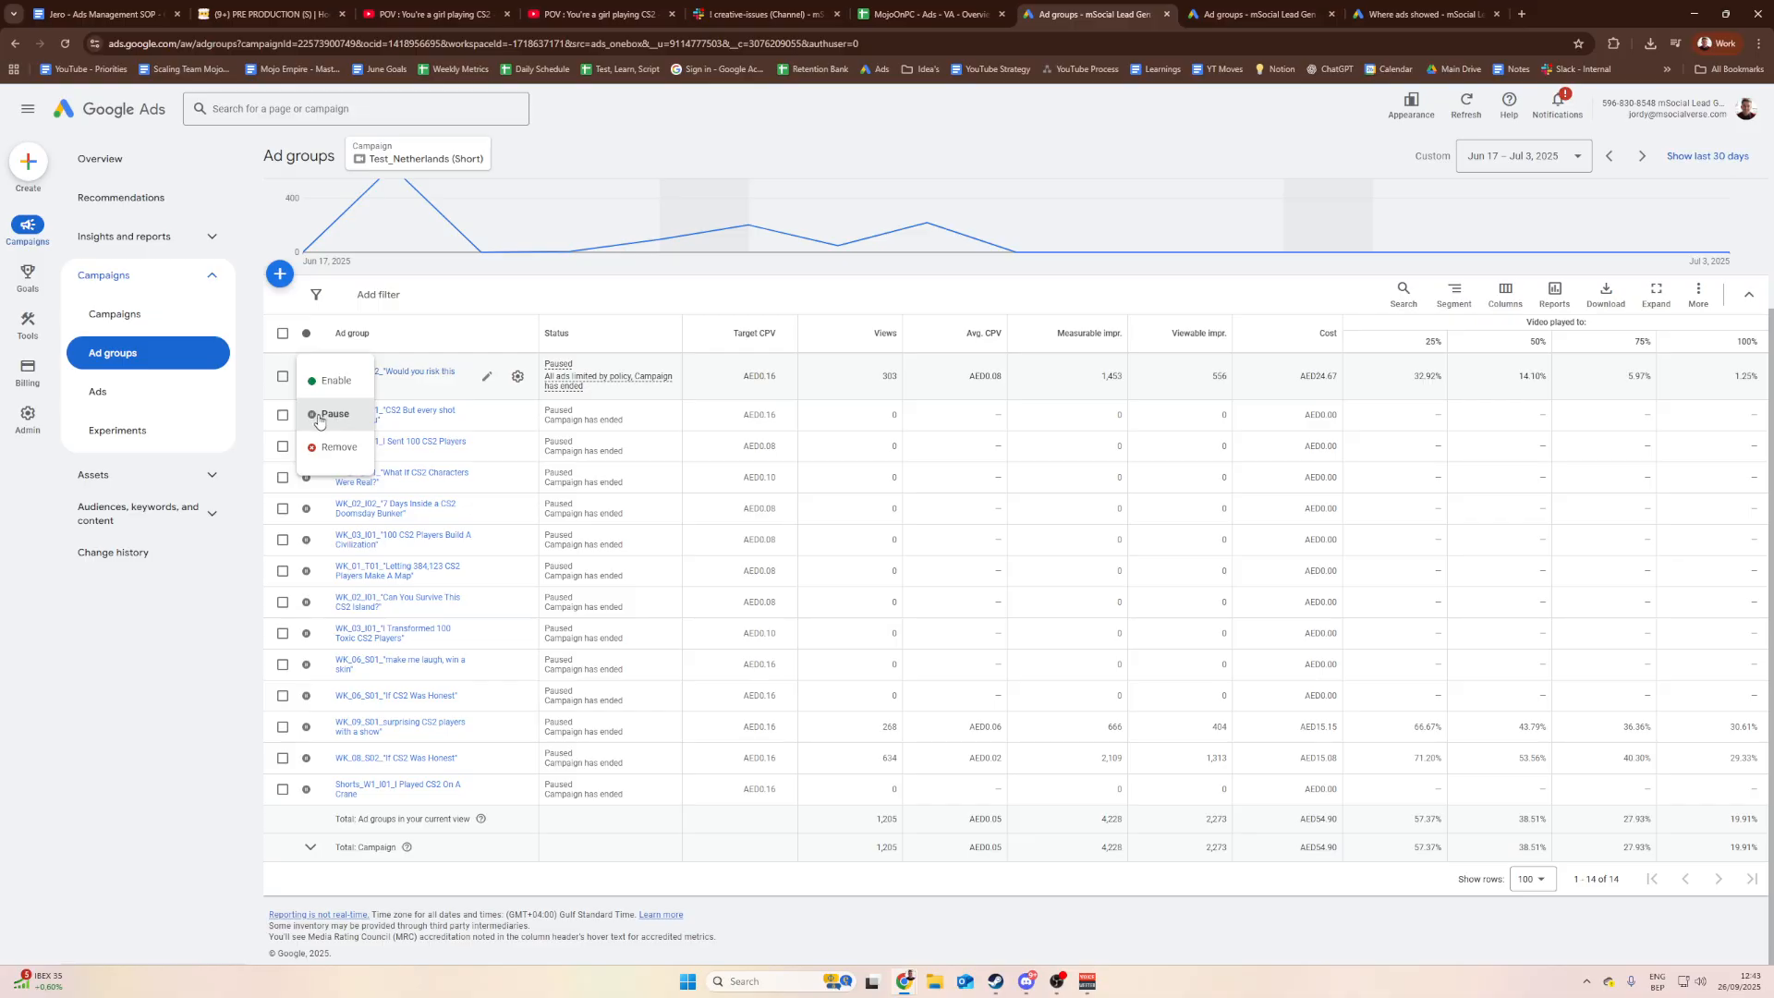
click(207, 657)
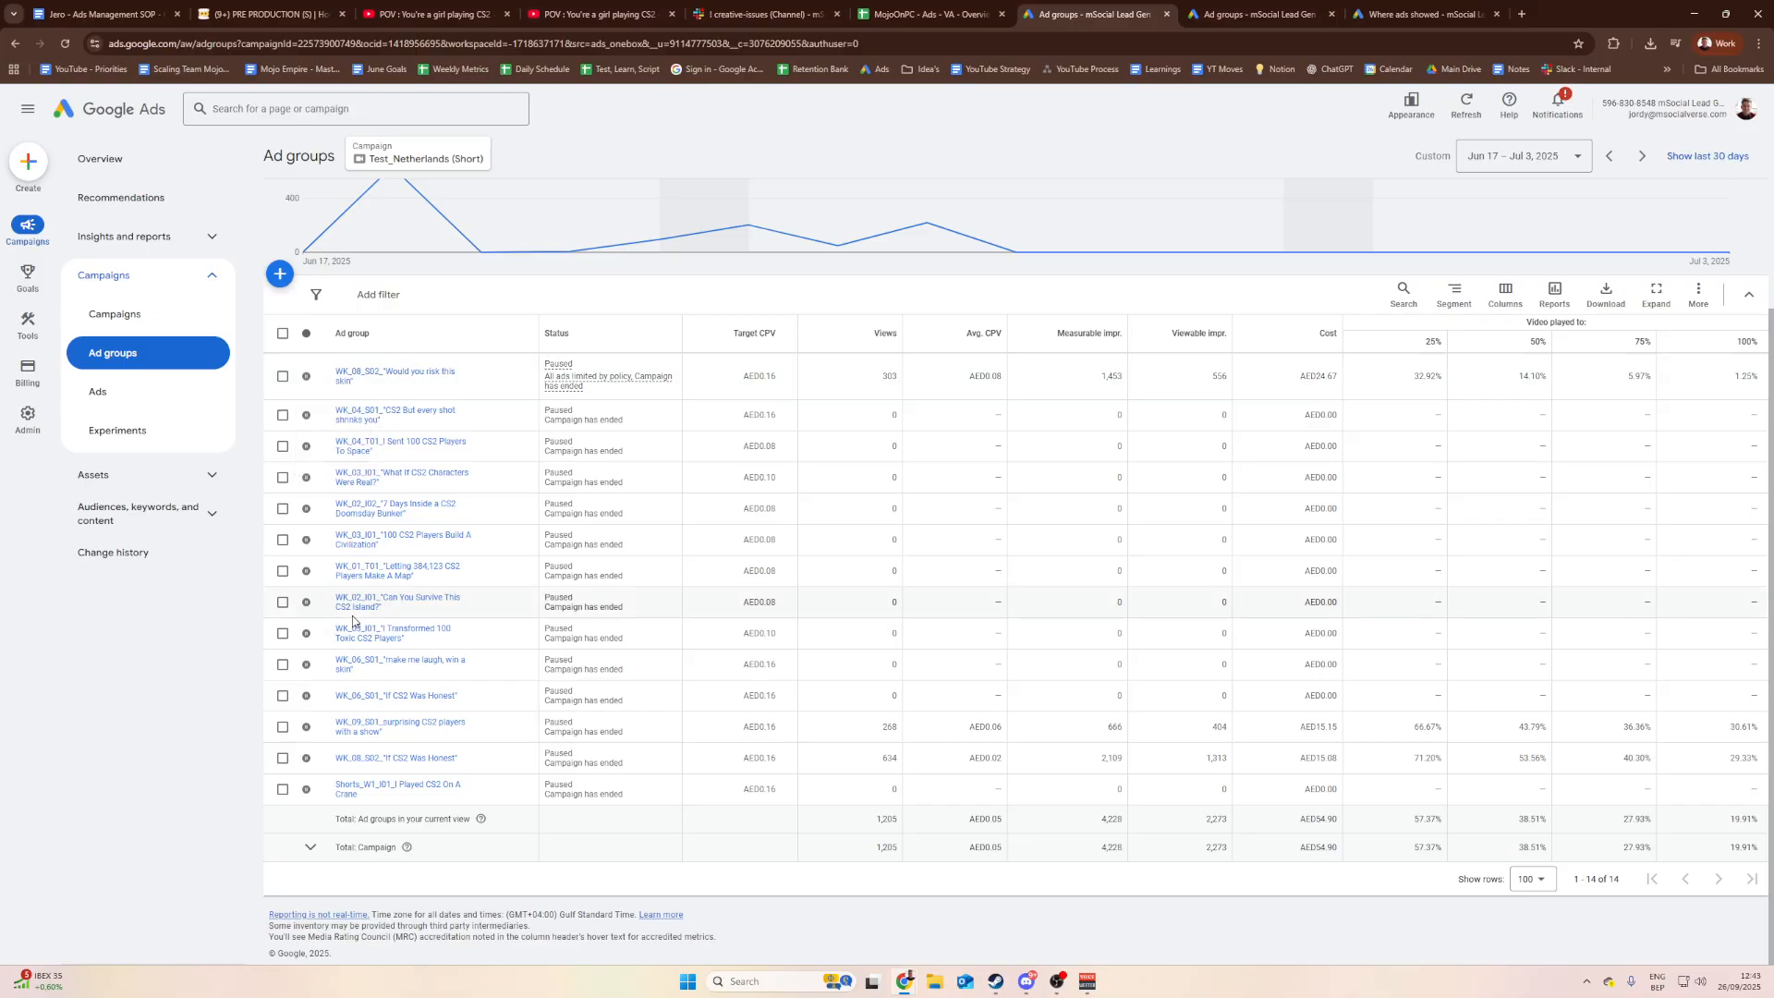
click(905, 14)
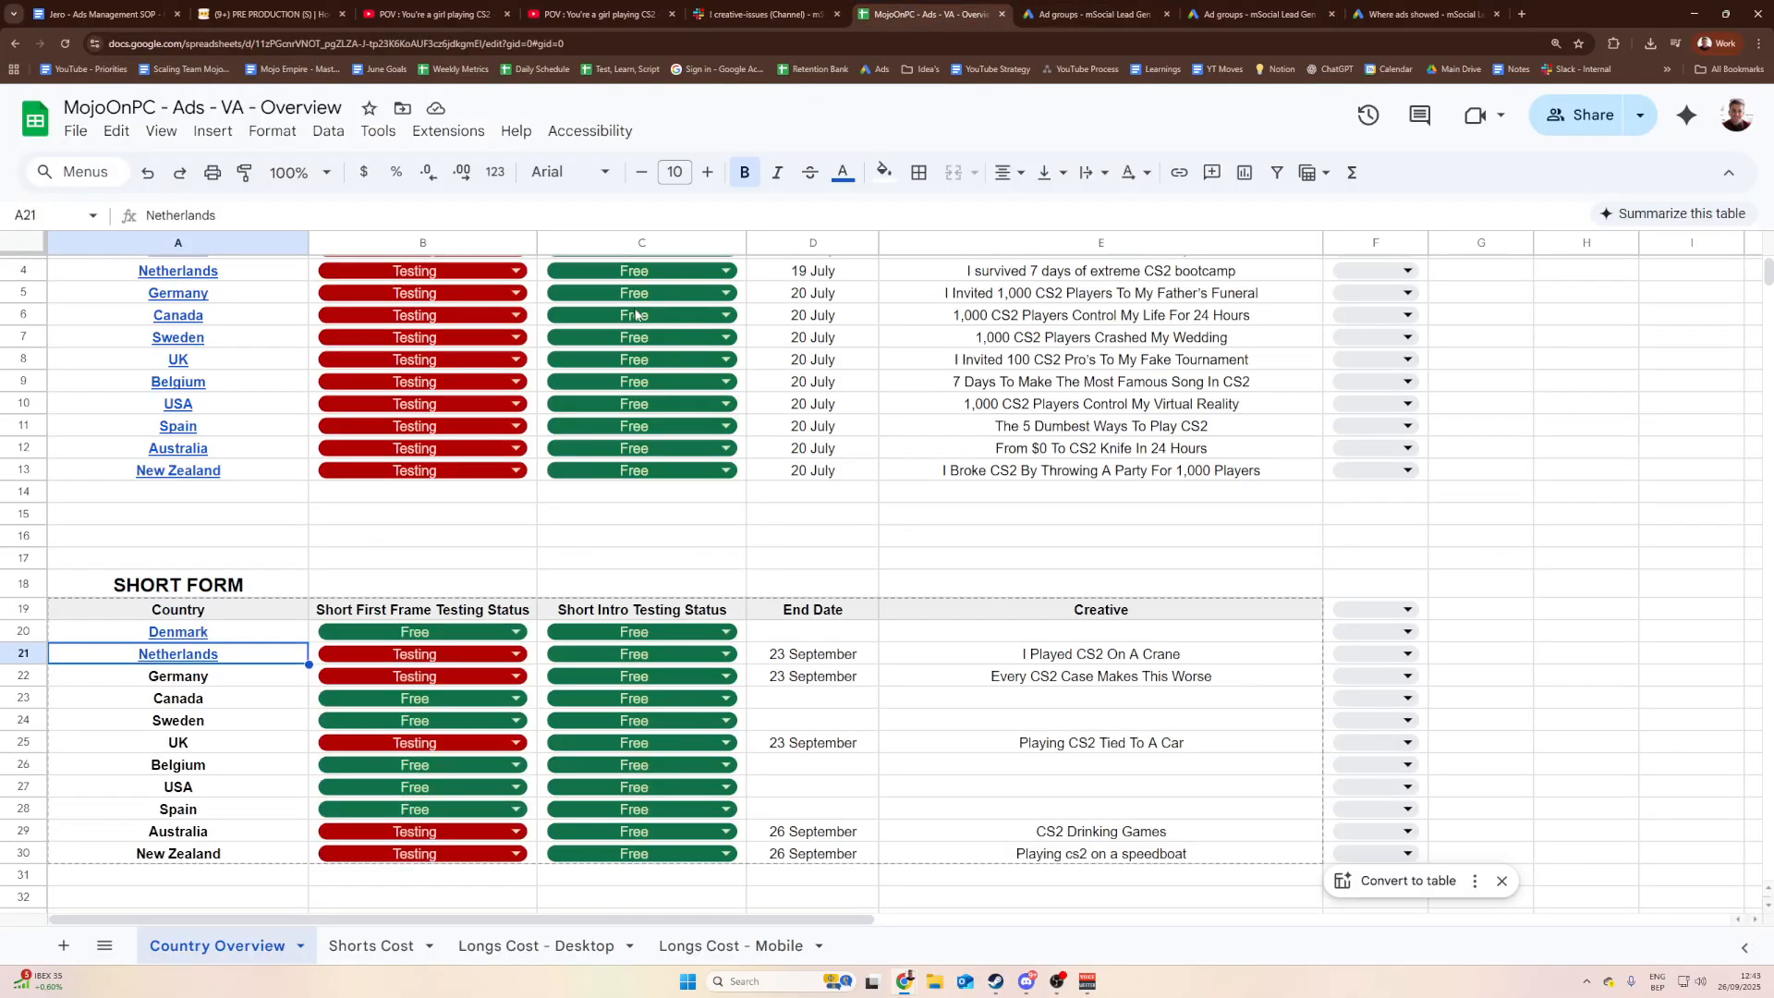
Step: Mark Netherlands' short first frame as Free and clear its end date and creative title
click(460, 665)
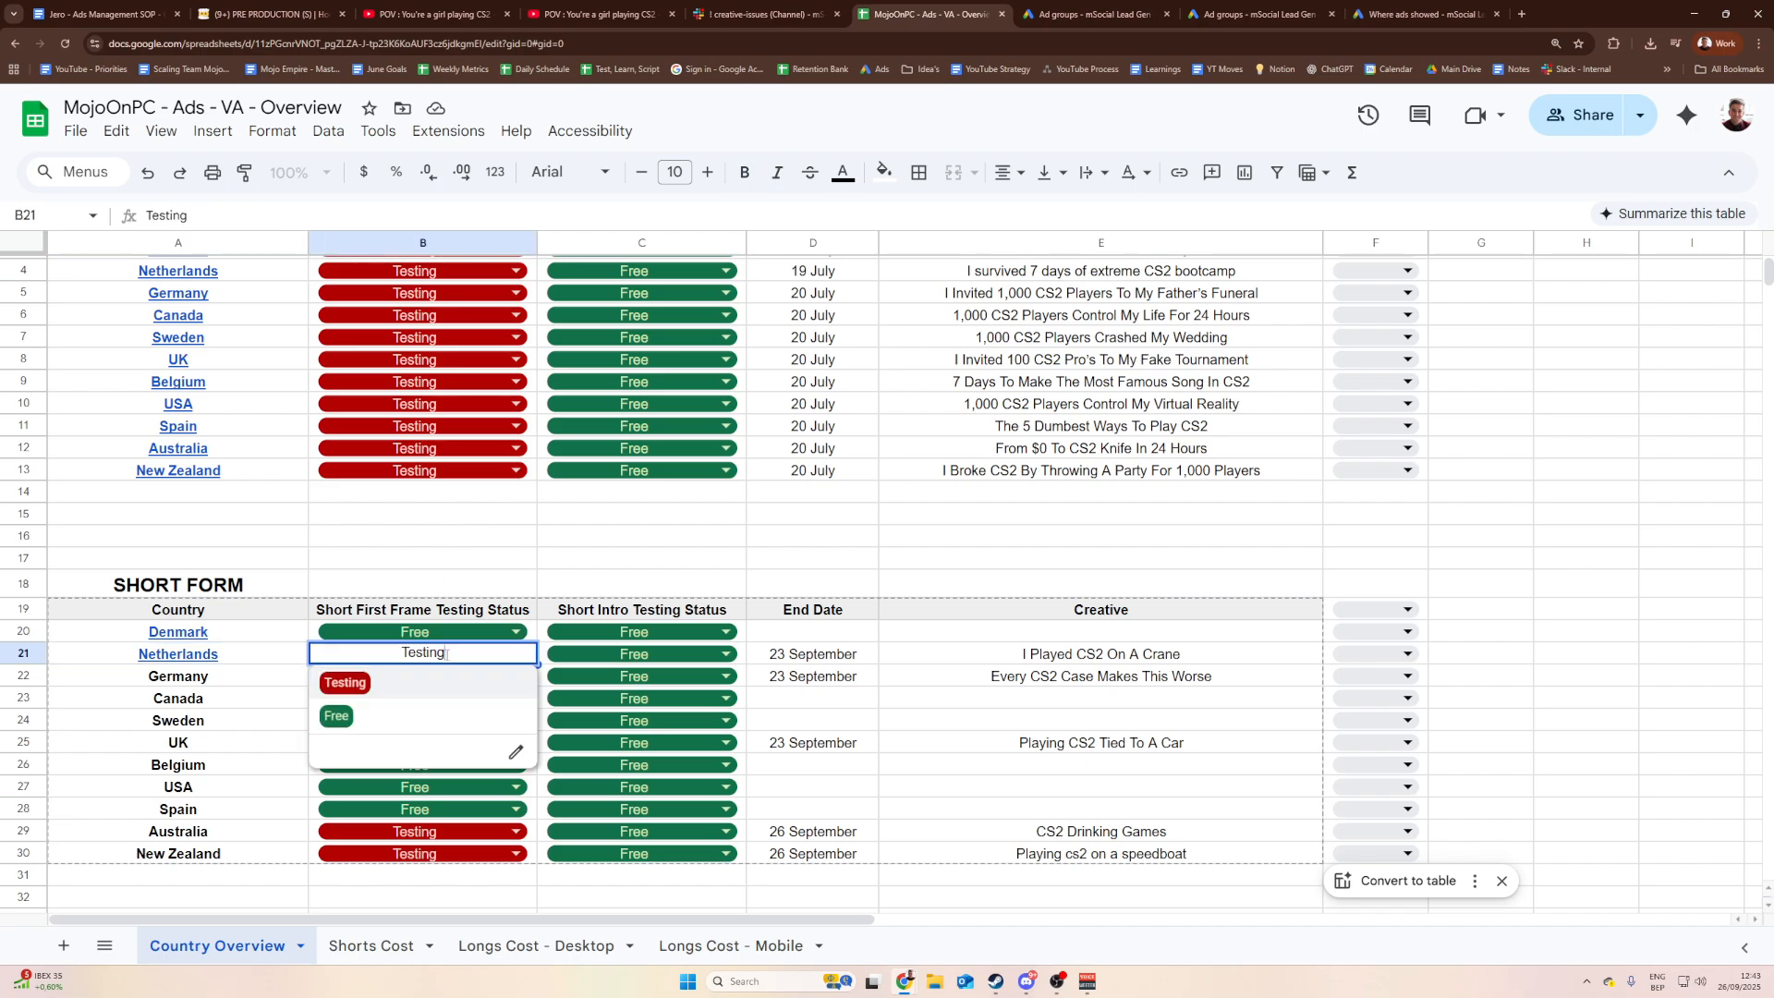
click(369, 719)
click(813, 656)
key(Delete)
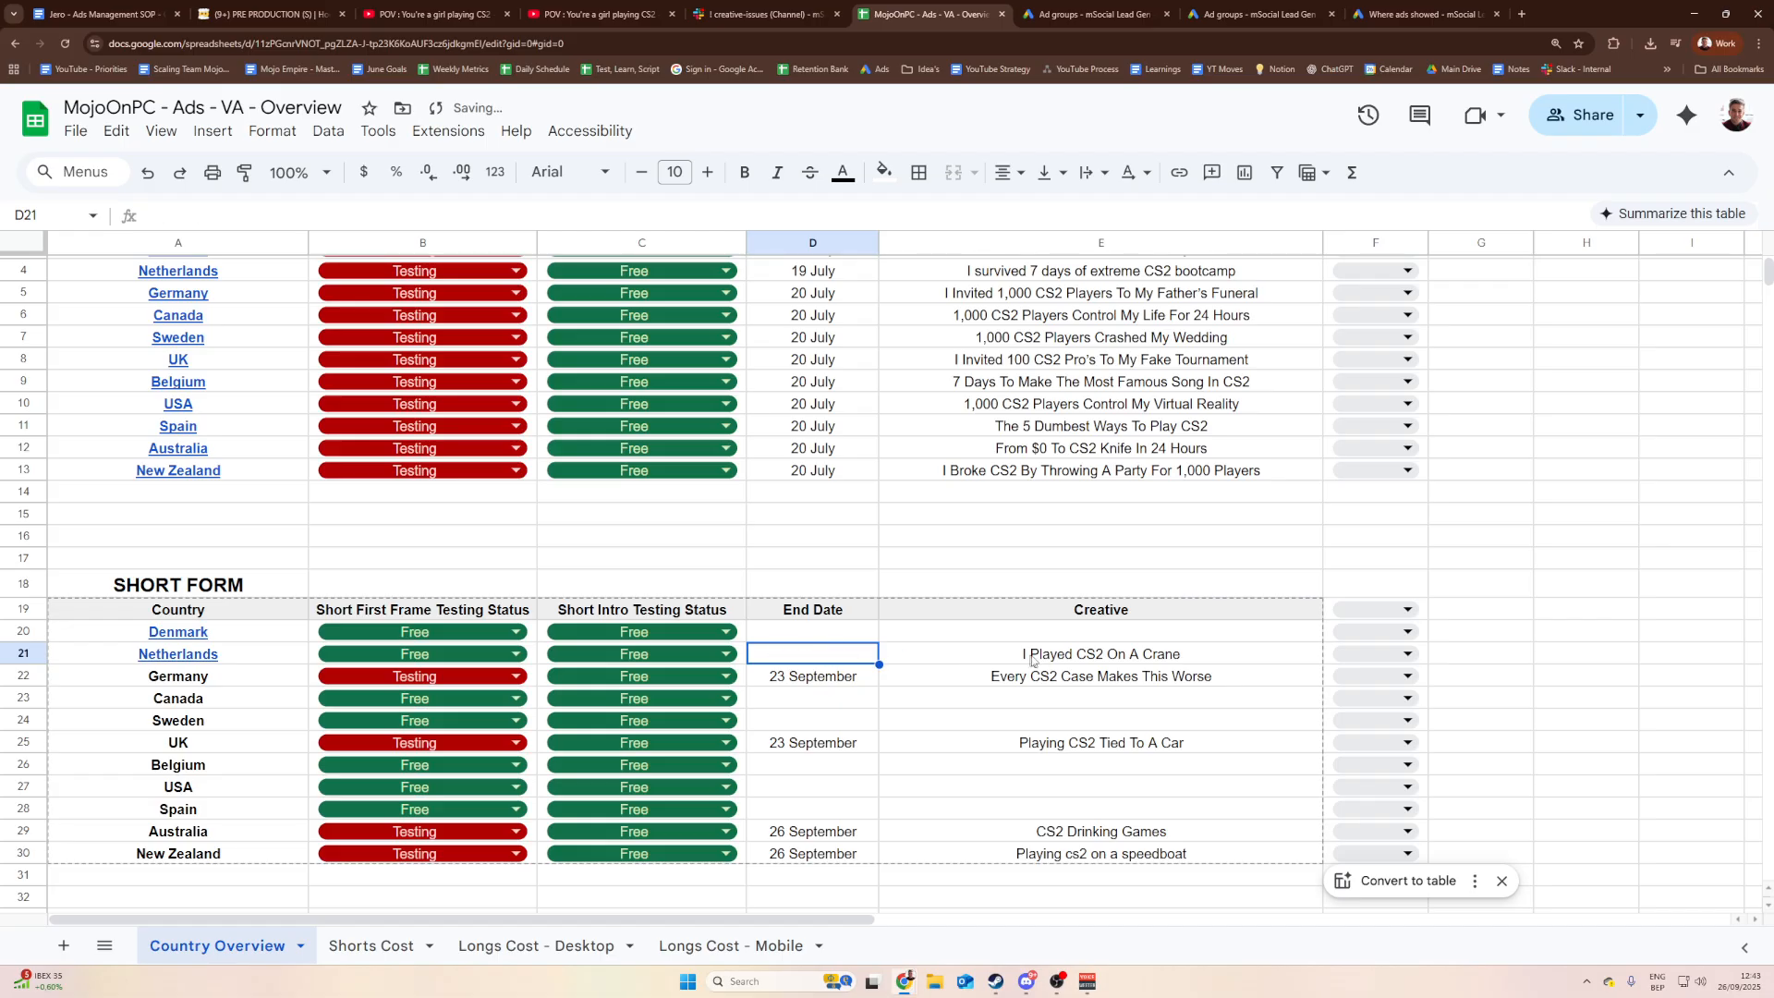
click(1081, 666)
key(Delete)
Step: Show the campaign link on Denmark's country cell, then go to the Notion pre-production board
key(Up)
key(Up)
key(Down)
key(Left)
key(Left)
key(Right)
key(Right)
key(Right)
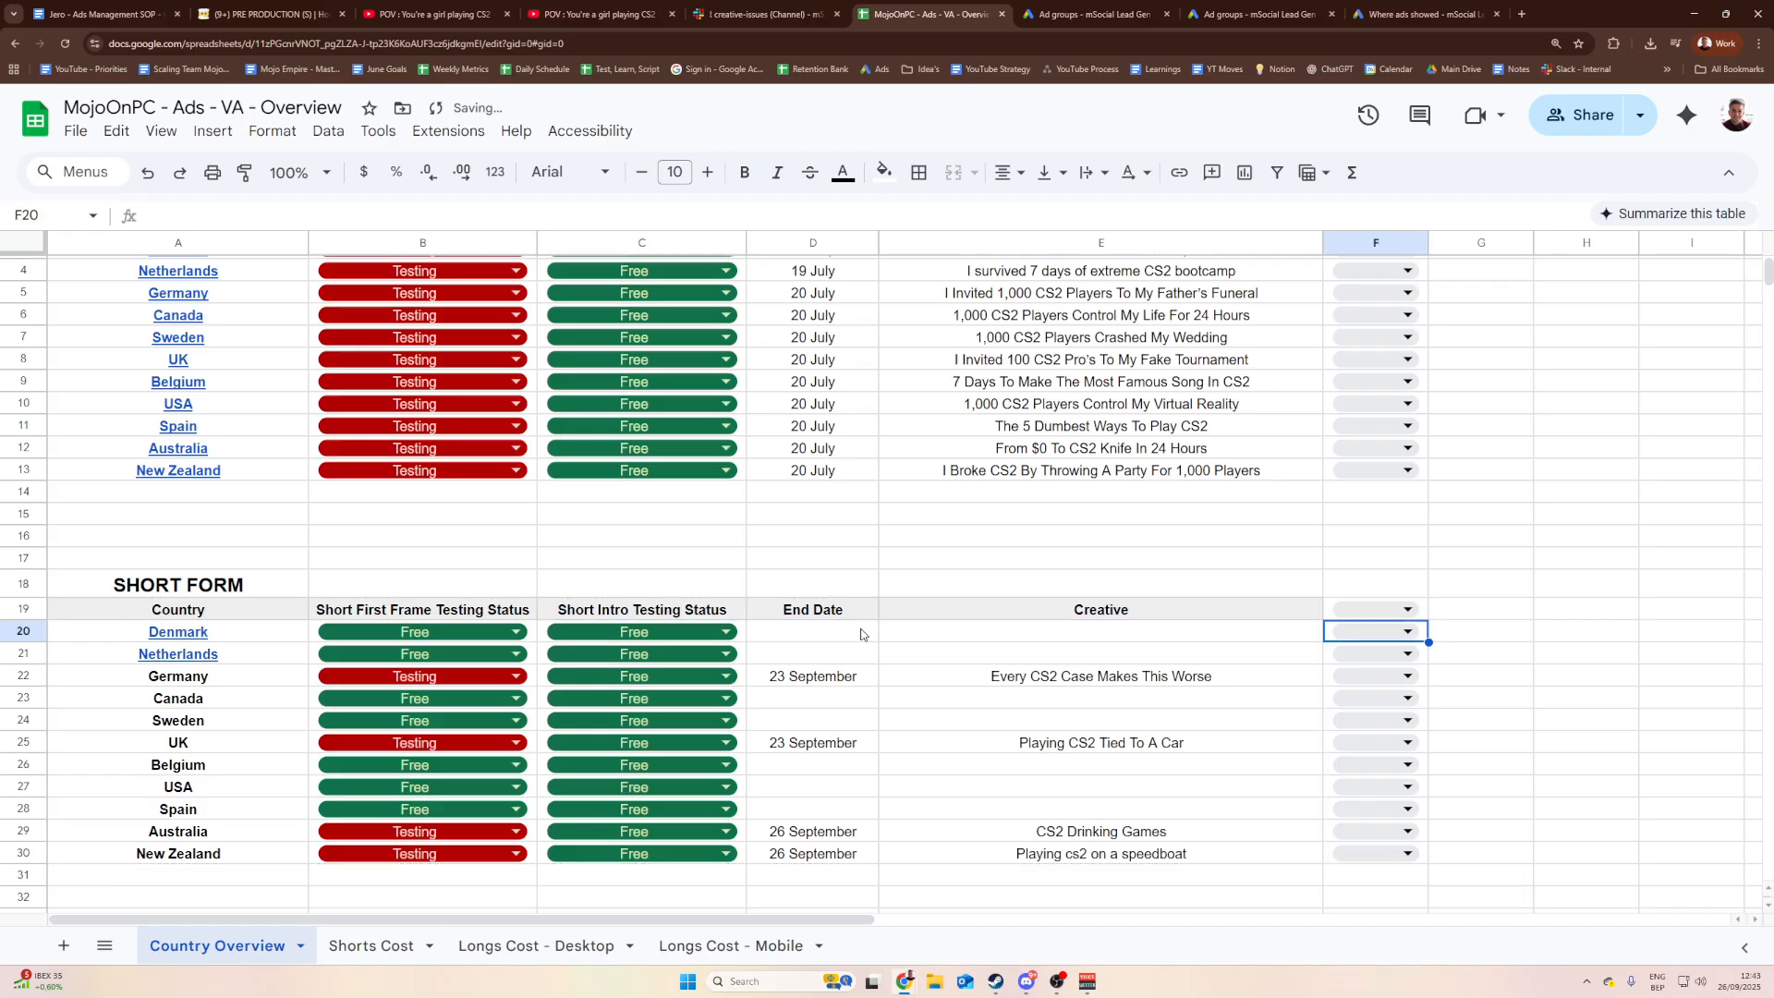
key(Left)
key(Left)
key(Left)
key(Left)
key(Left)
key(Right)
key(Right)
key(Right)
key(Right)
key(Left)
key(Left)
key(Left)
key(Left)
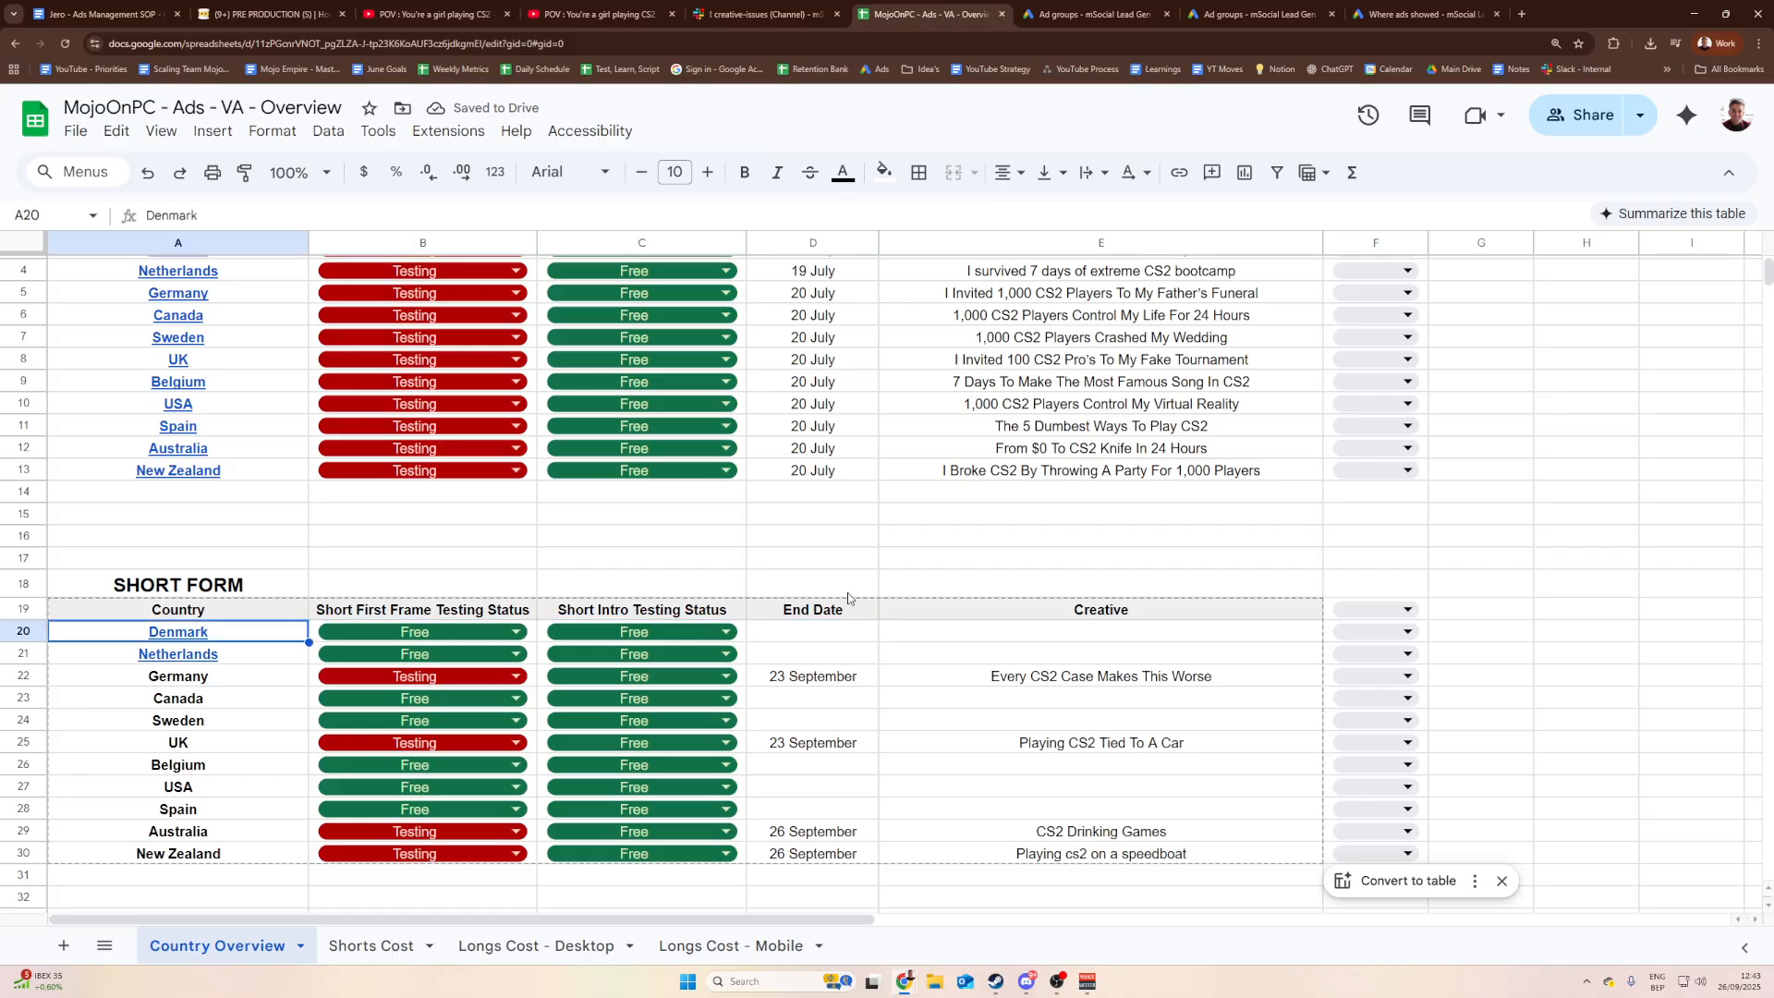
key(Right)
key(Right)
key(Left)
key(Left)
click(228, 640)
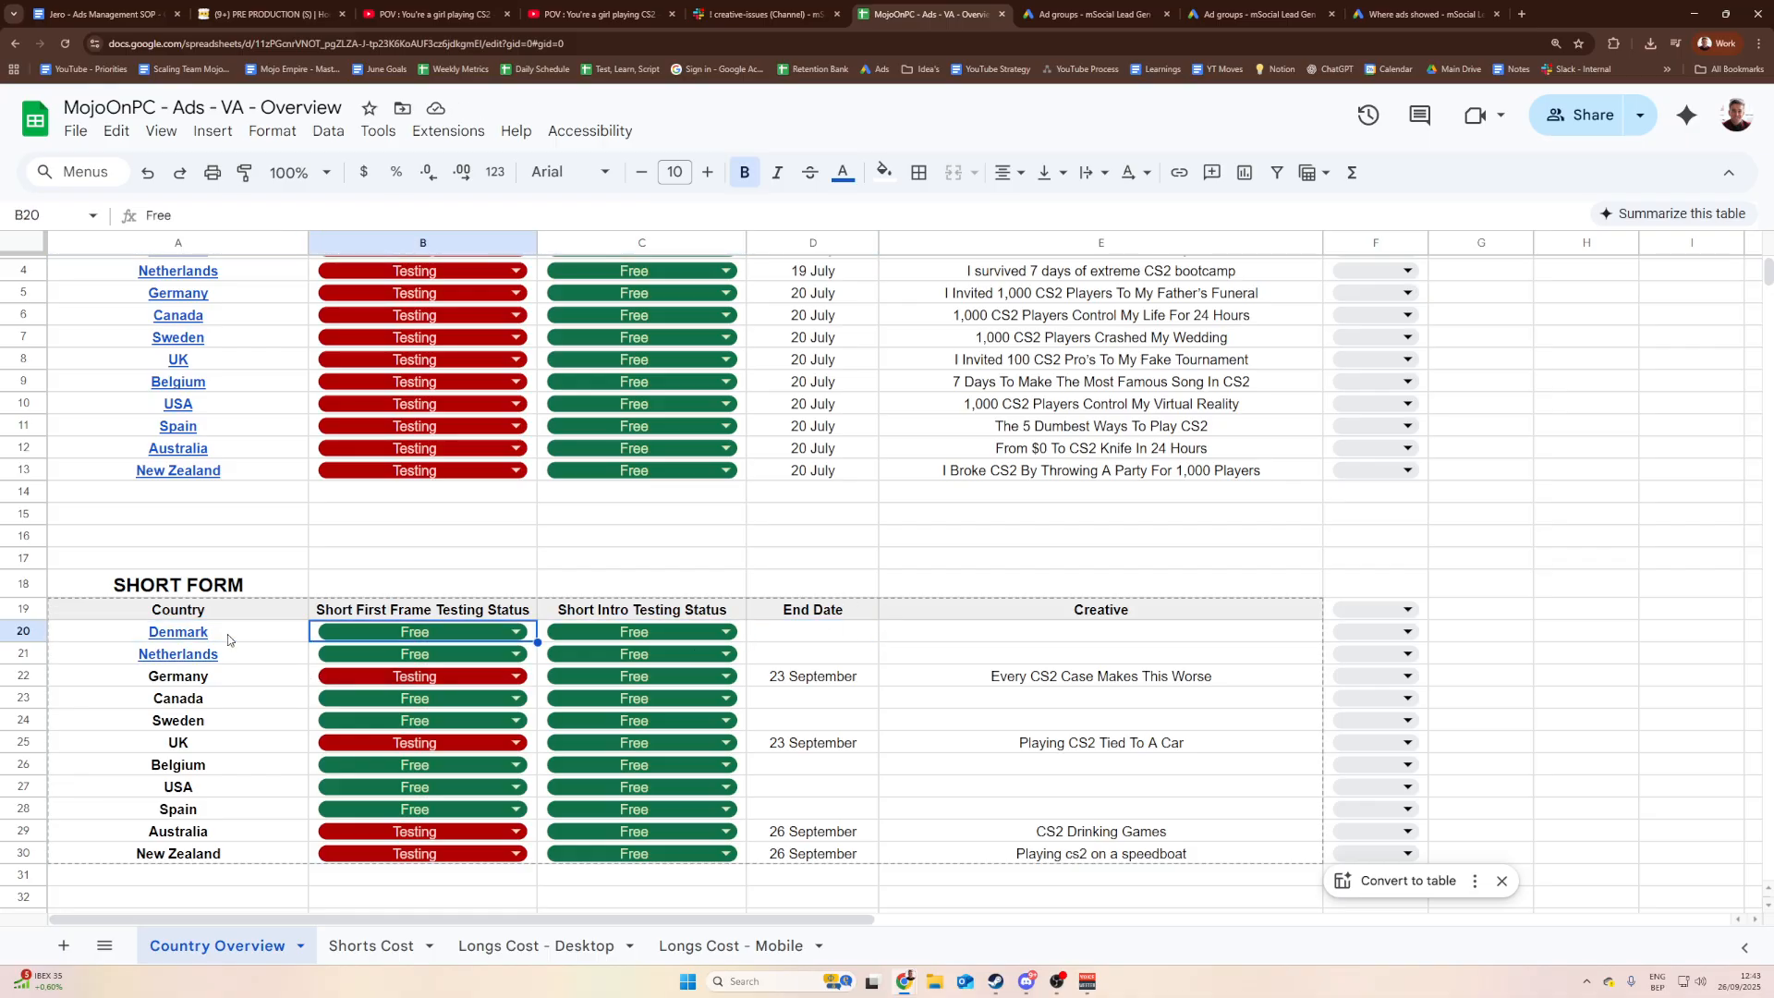
key(Right)
key(Left)
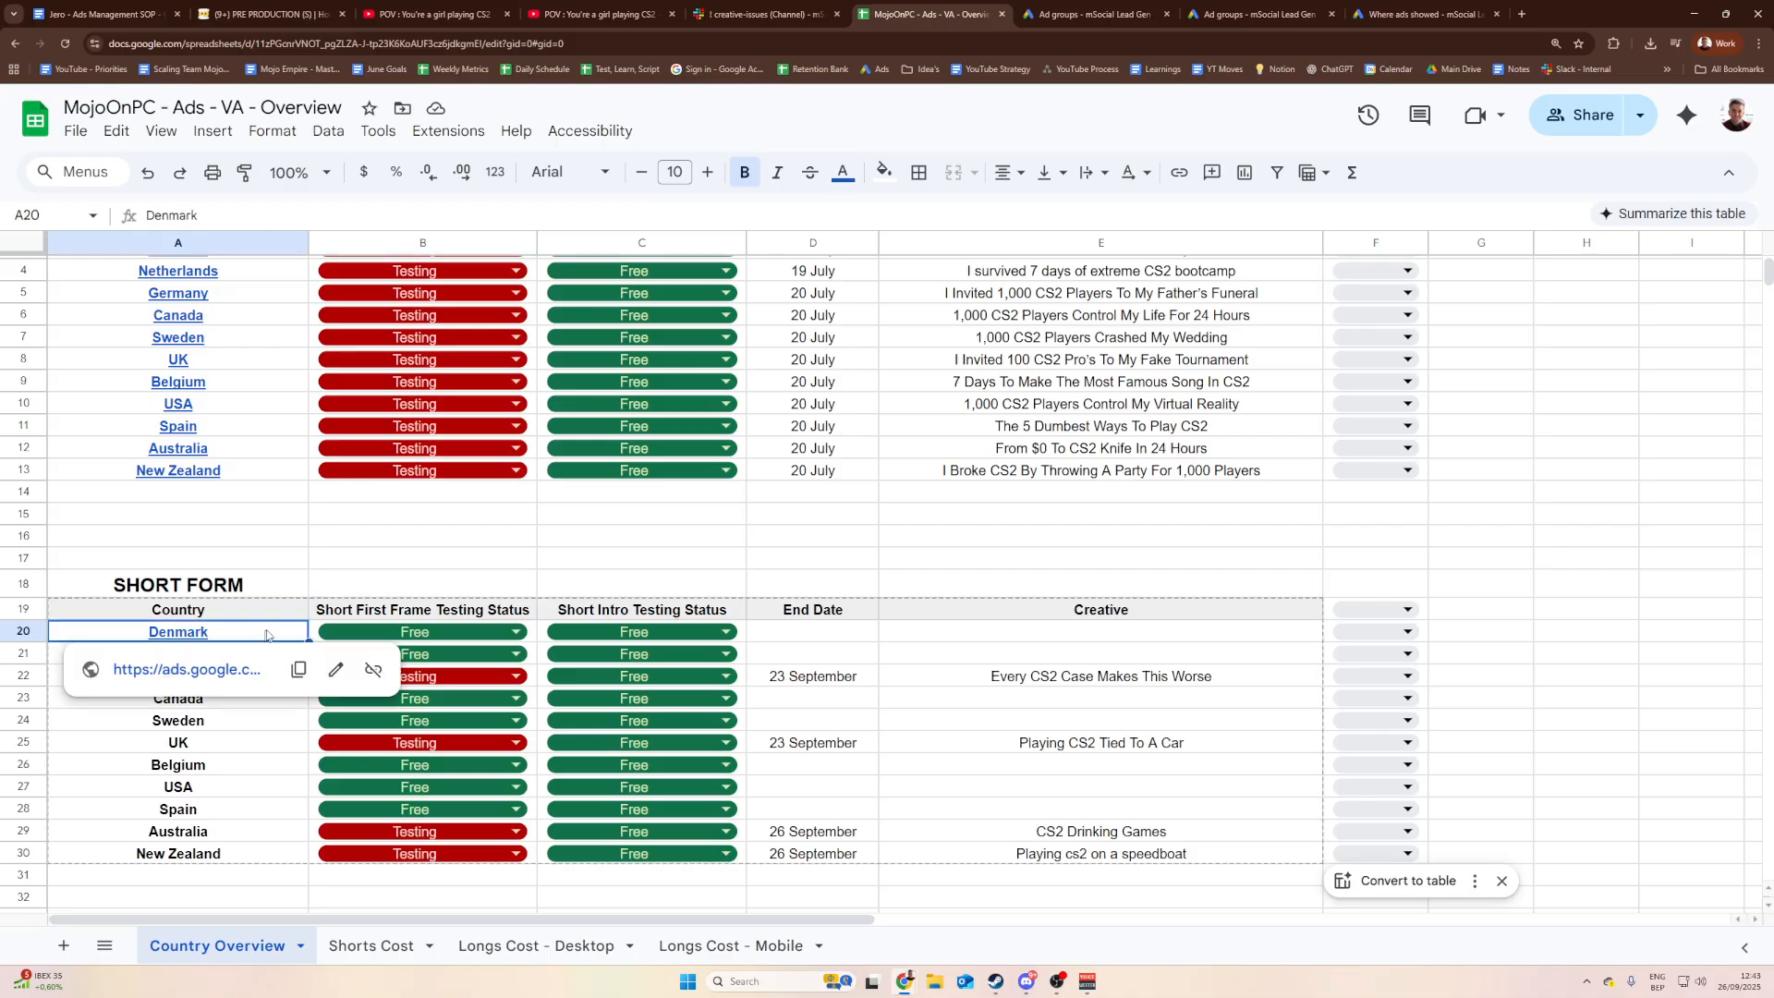
click(277, 13)
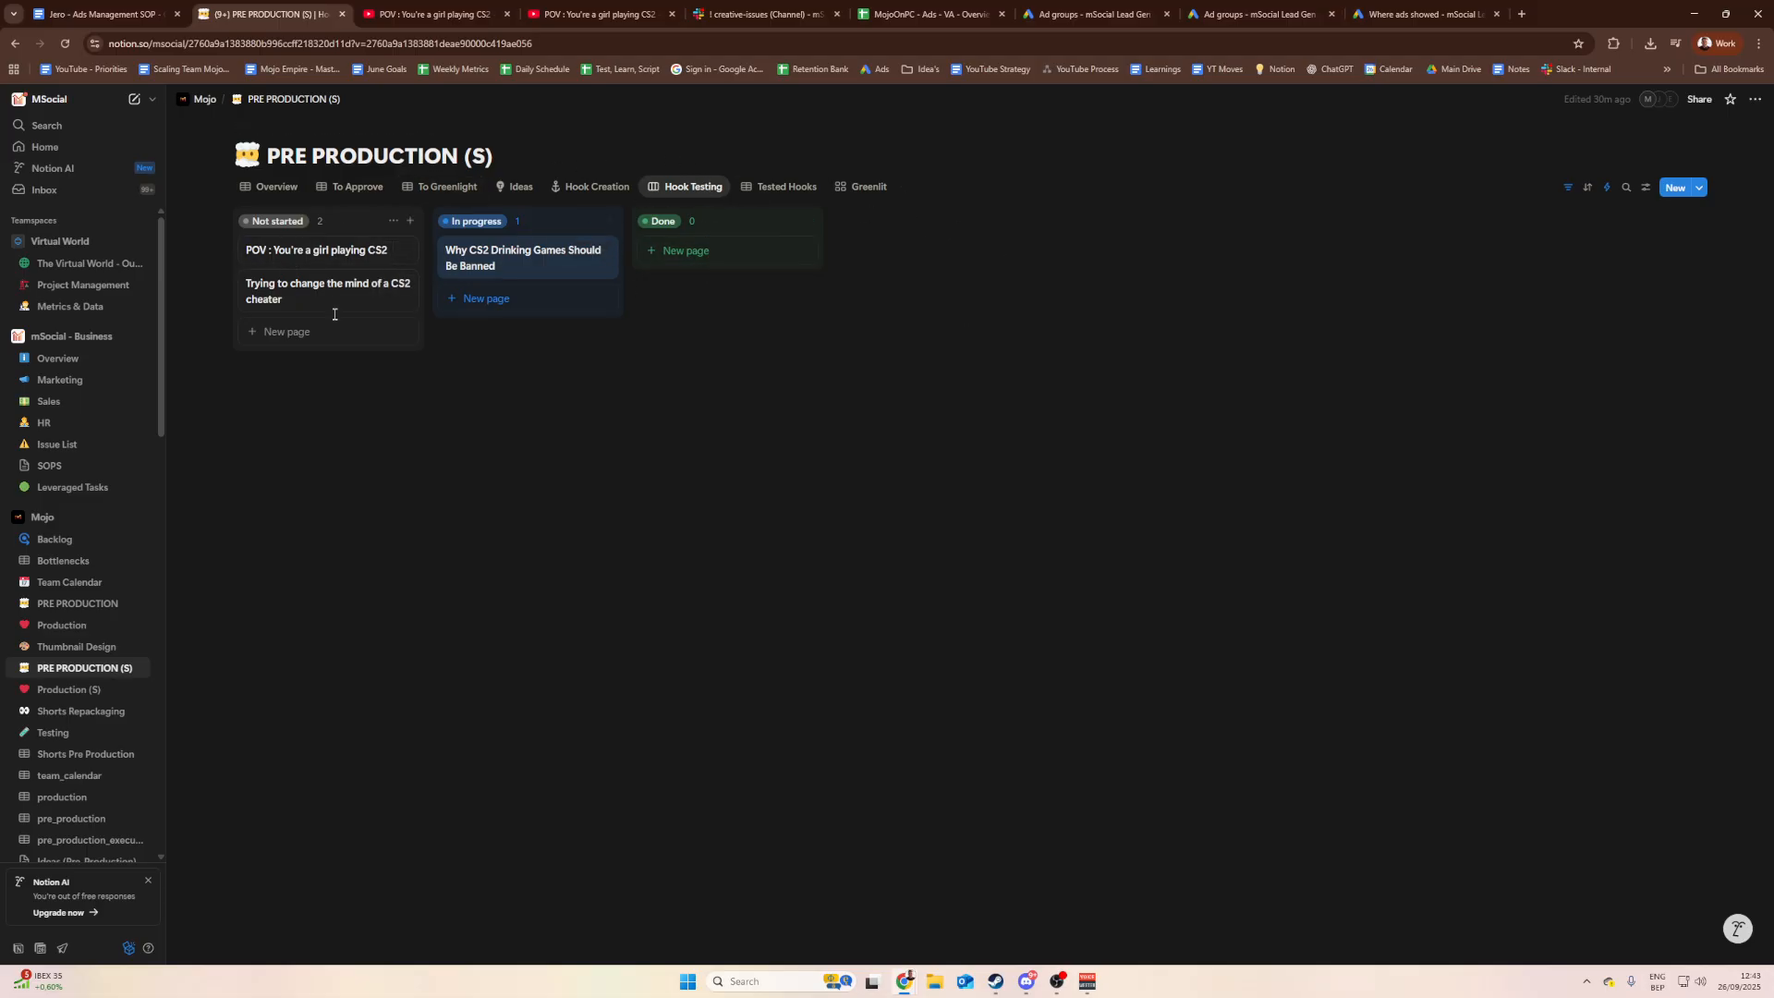
click(349, 259)
scroll(1091, 661, down, 3)
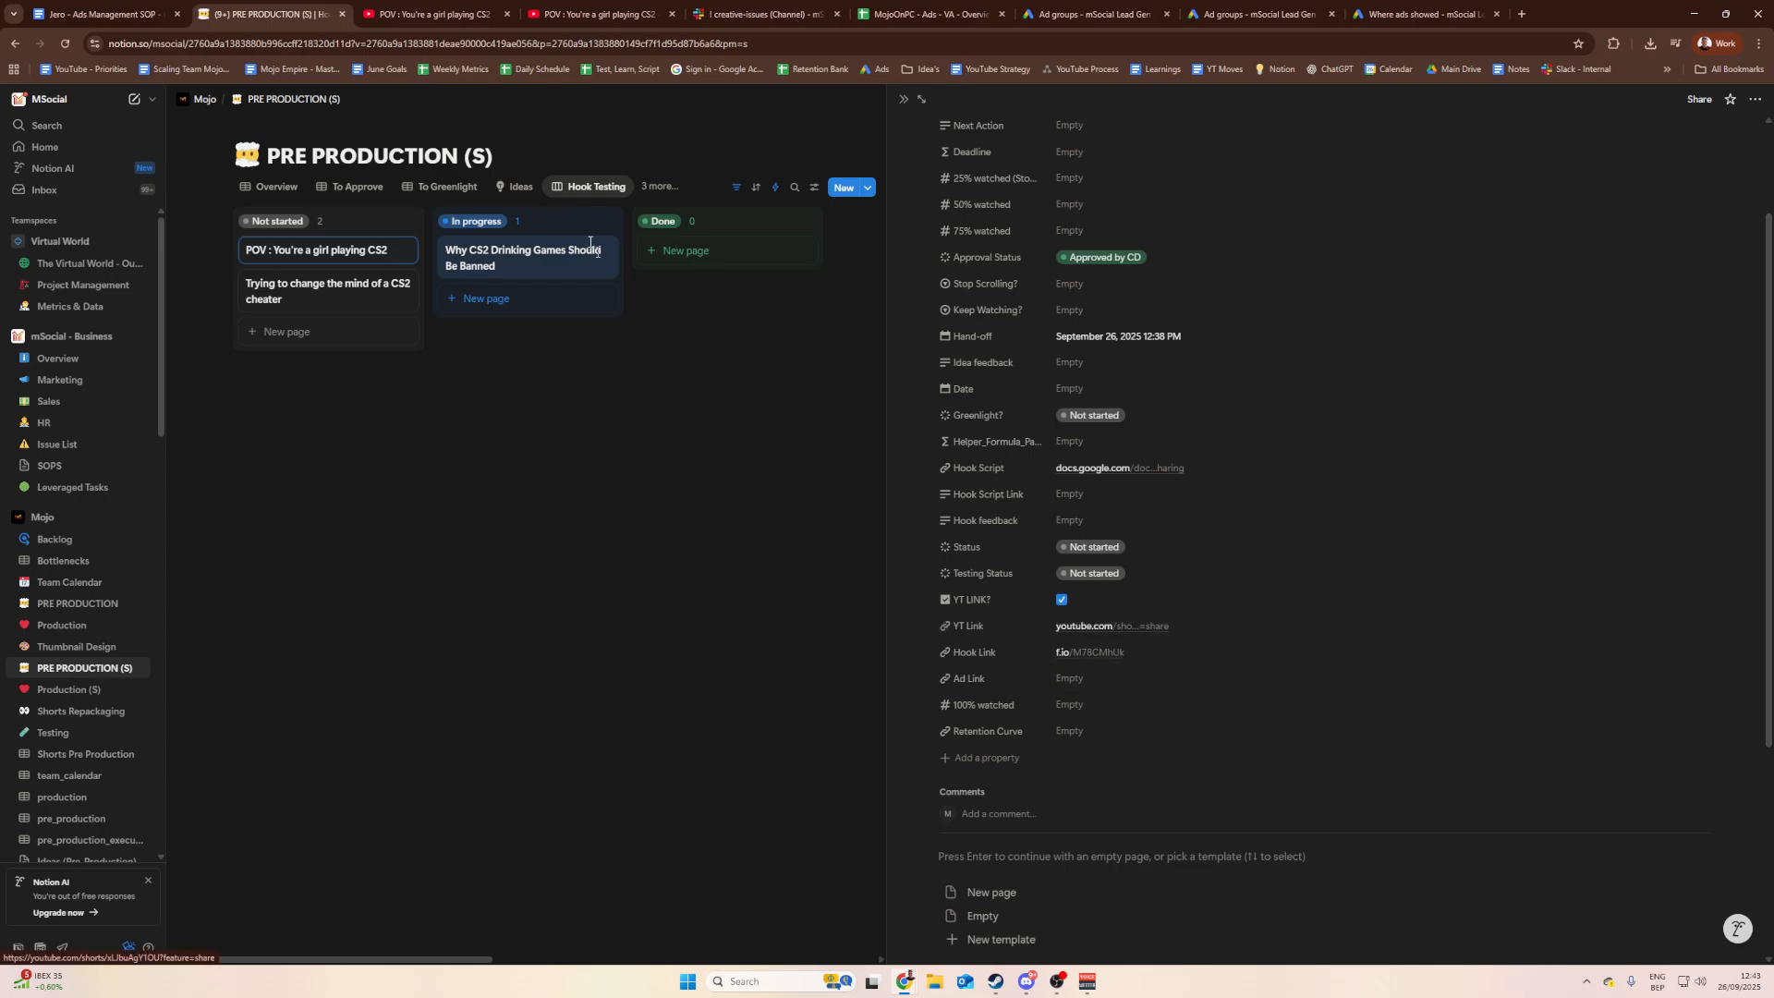
click(509, 7)
click(268, 14)
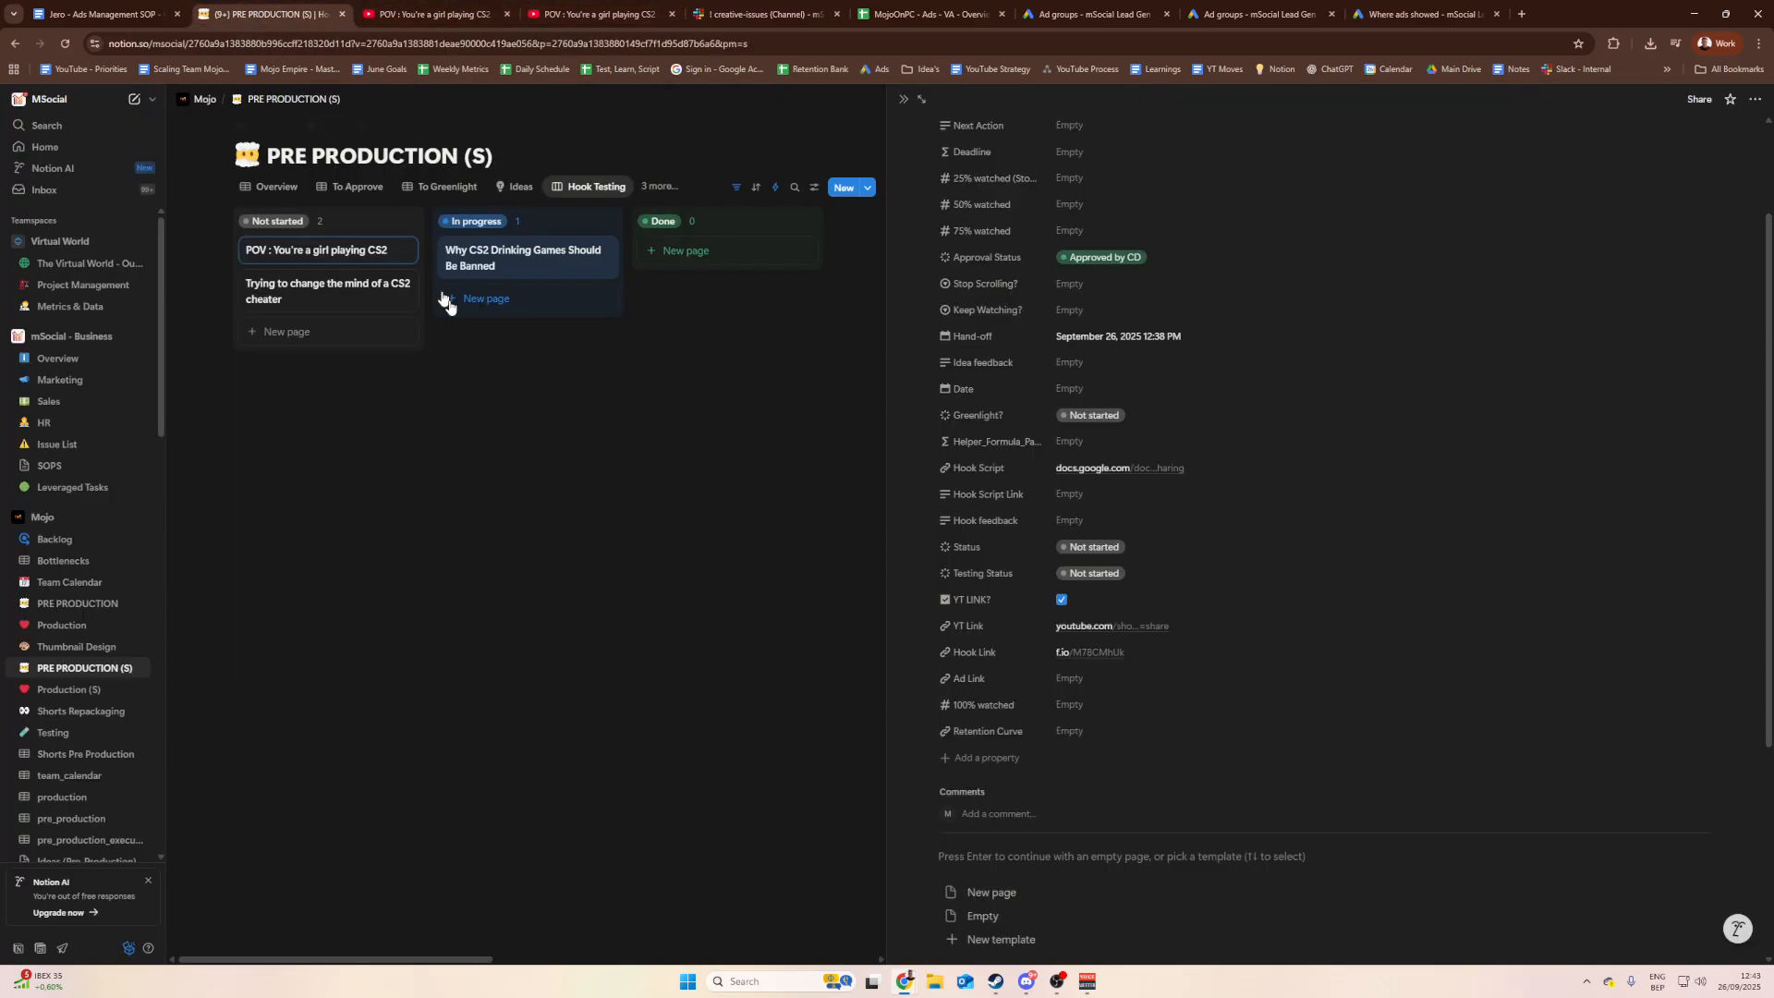
click(655, 525)
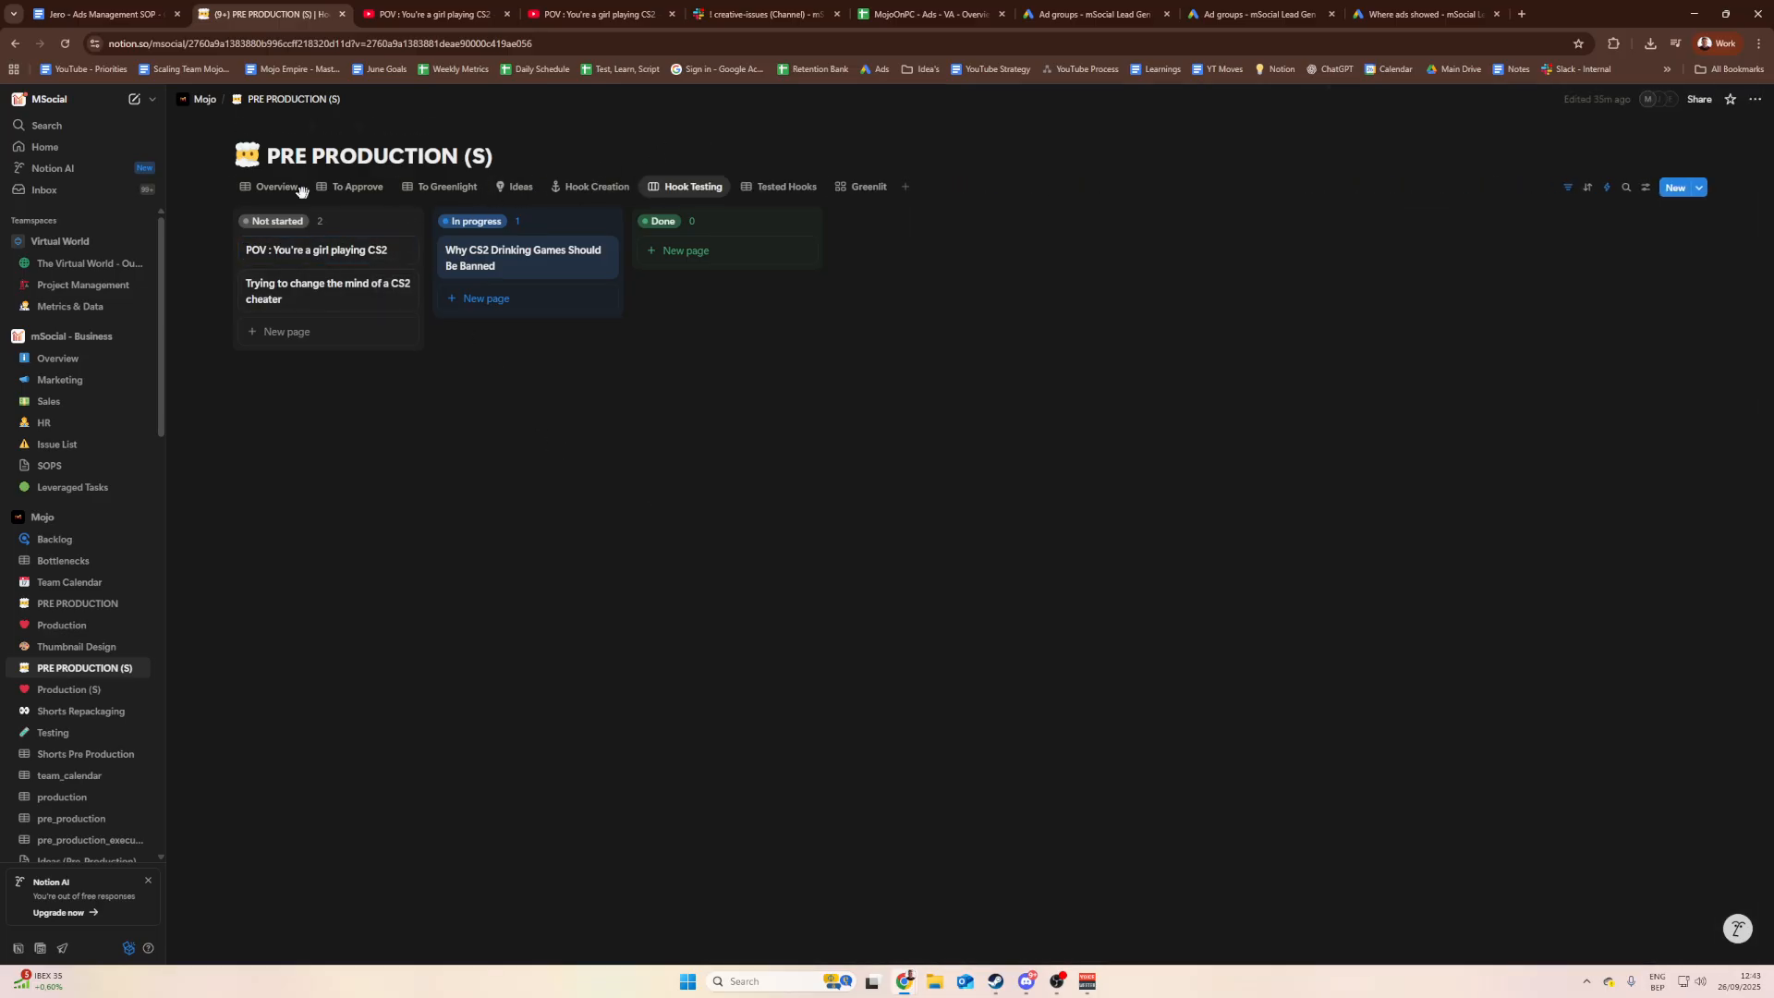
click(970, 11)
Step: Follow the ads.google.com link in Denmark's cell A20 to the Test_Denmark (Short) ad groups
click(542, 520)
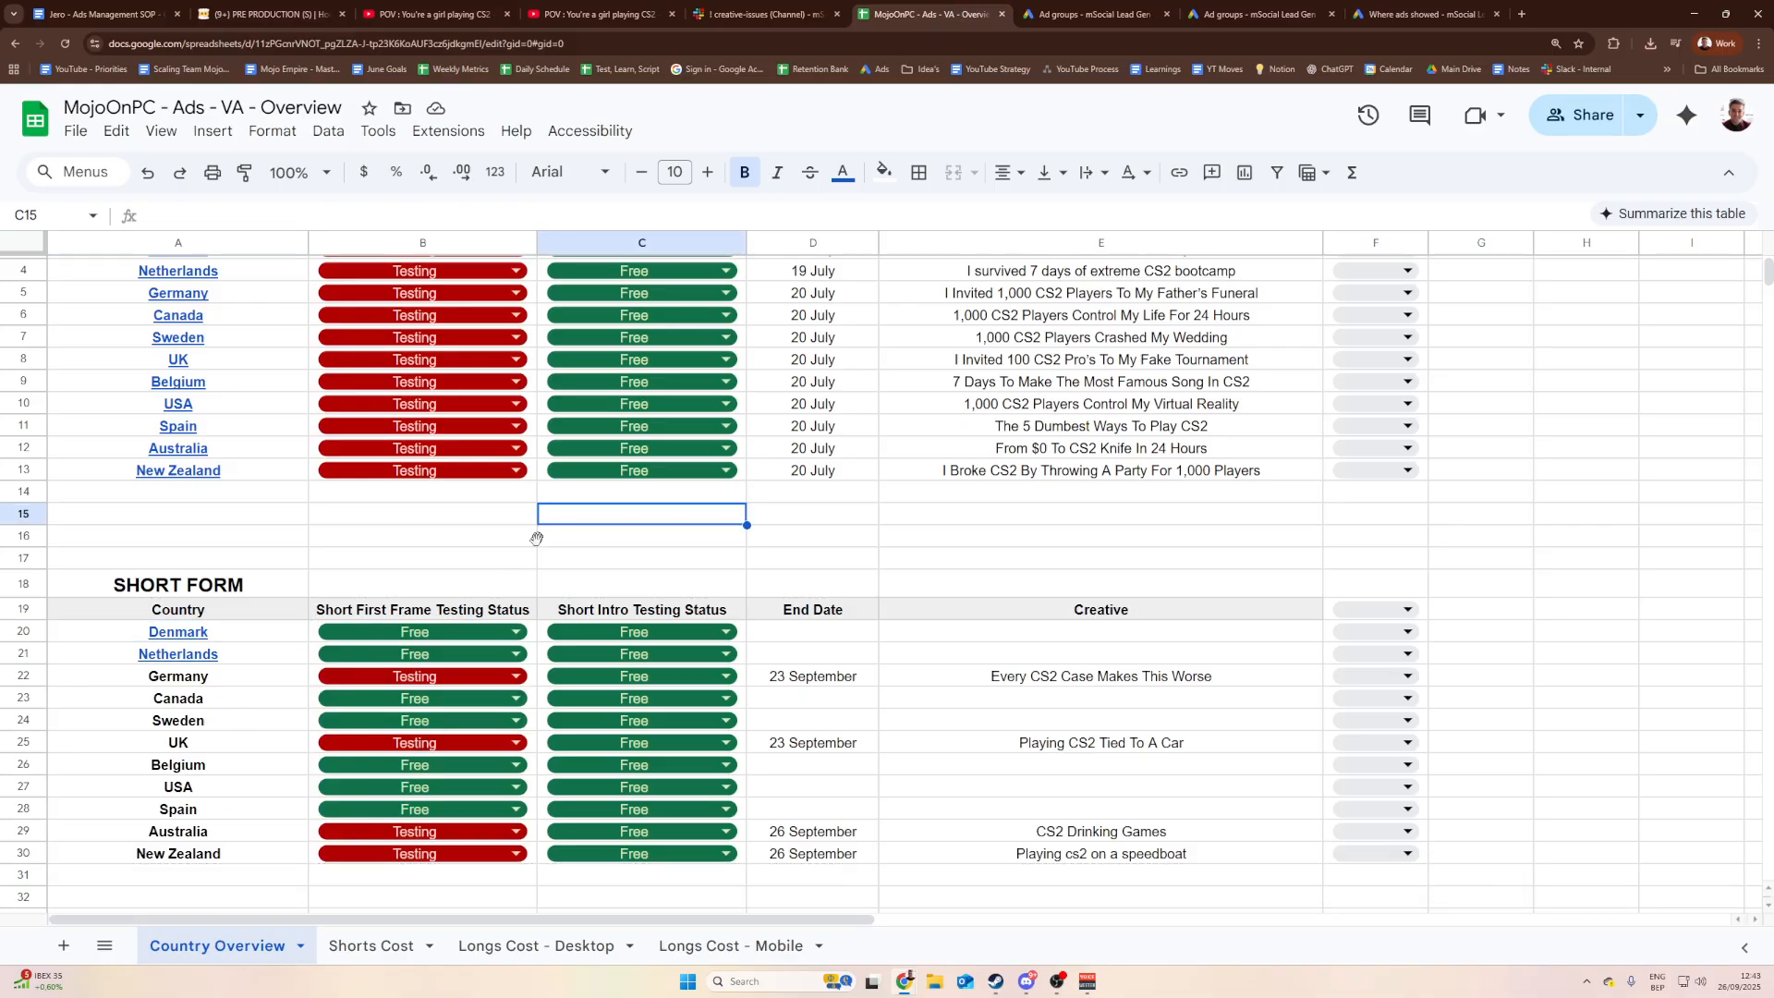
click(532, 630)
click(282, 637)
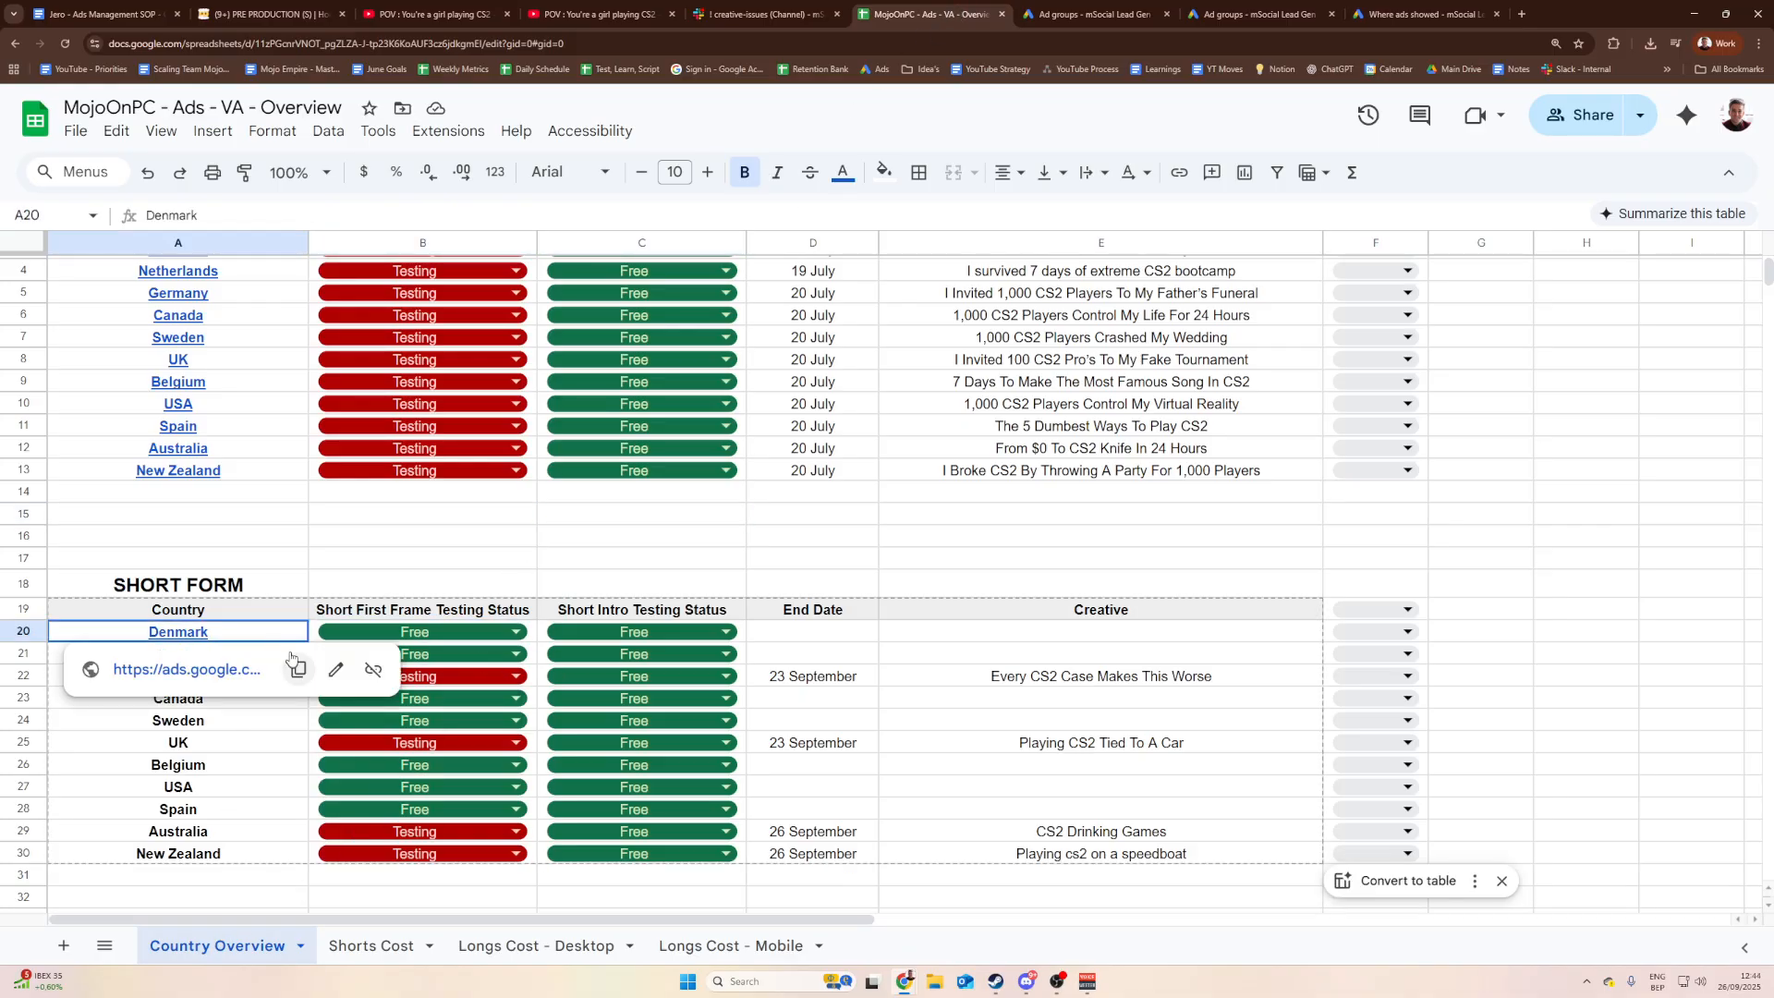
drag(294, 636, 349, 592)
click(300, 614)
click(366, 615)
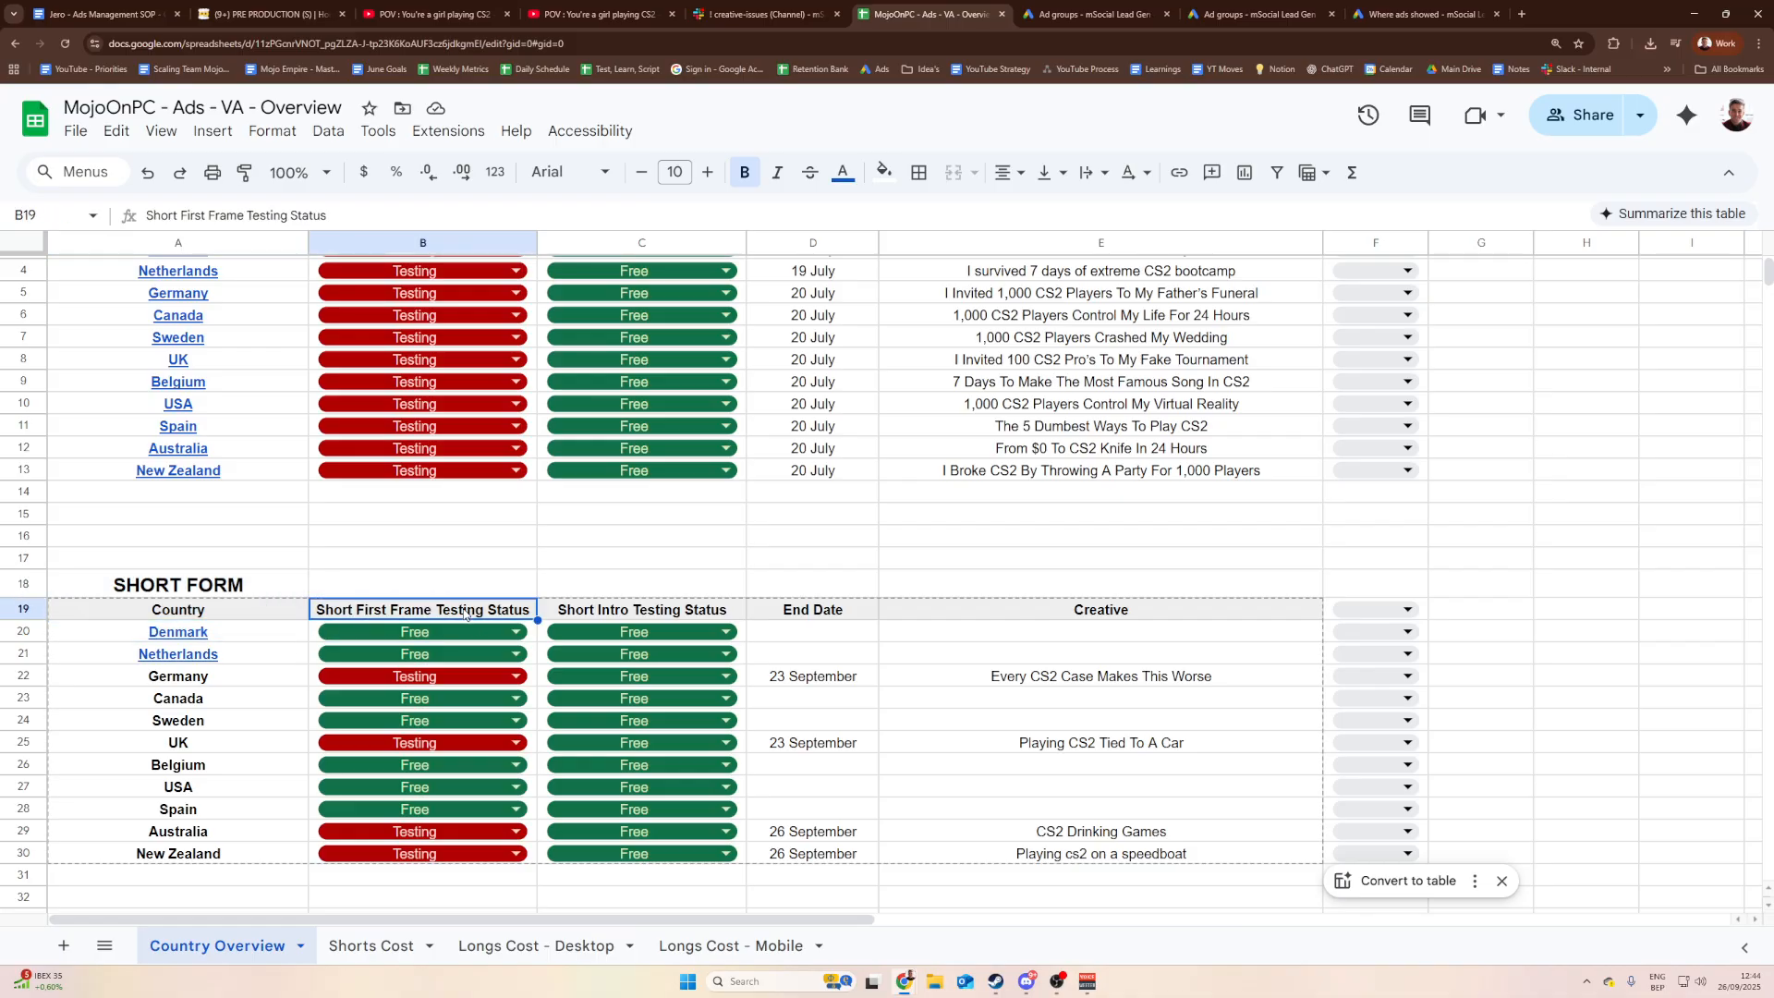
click(636, 615)
click(279, 637)
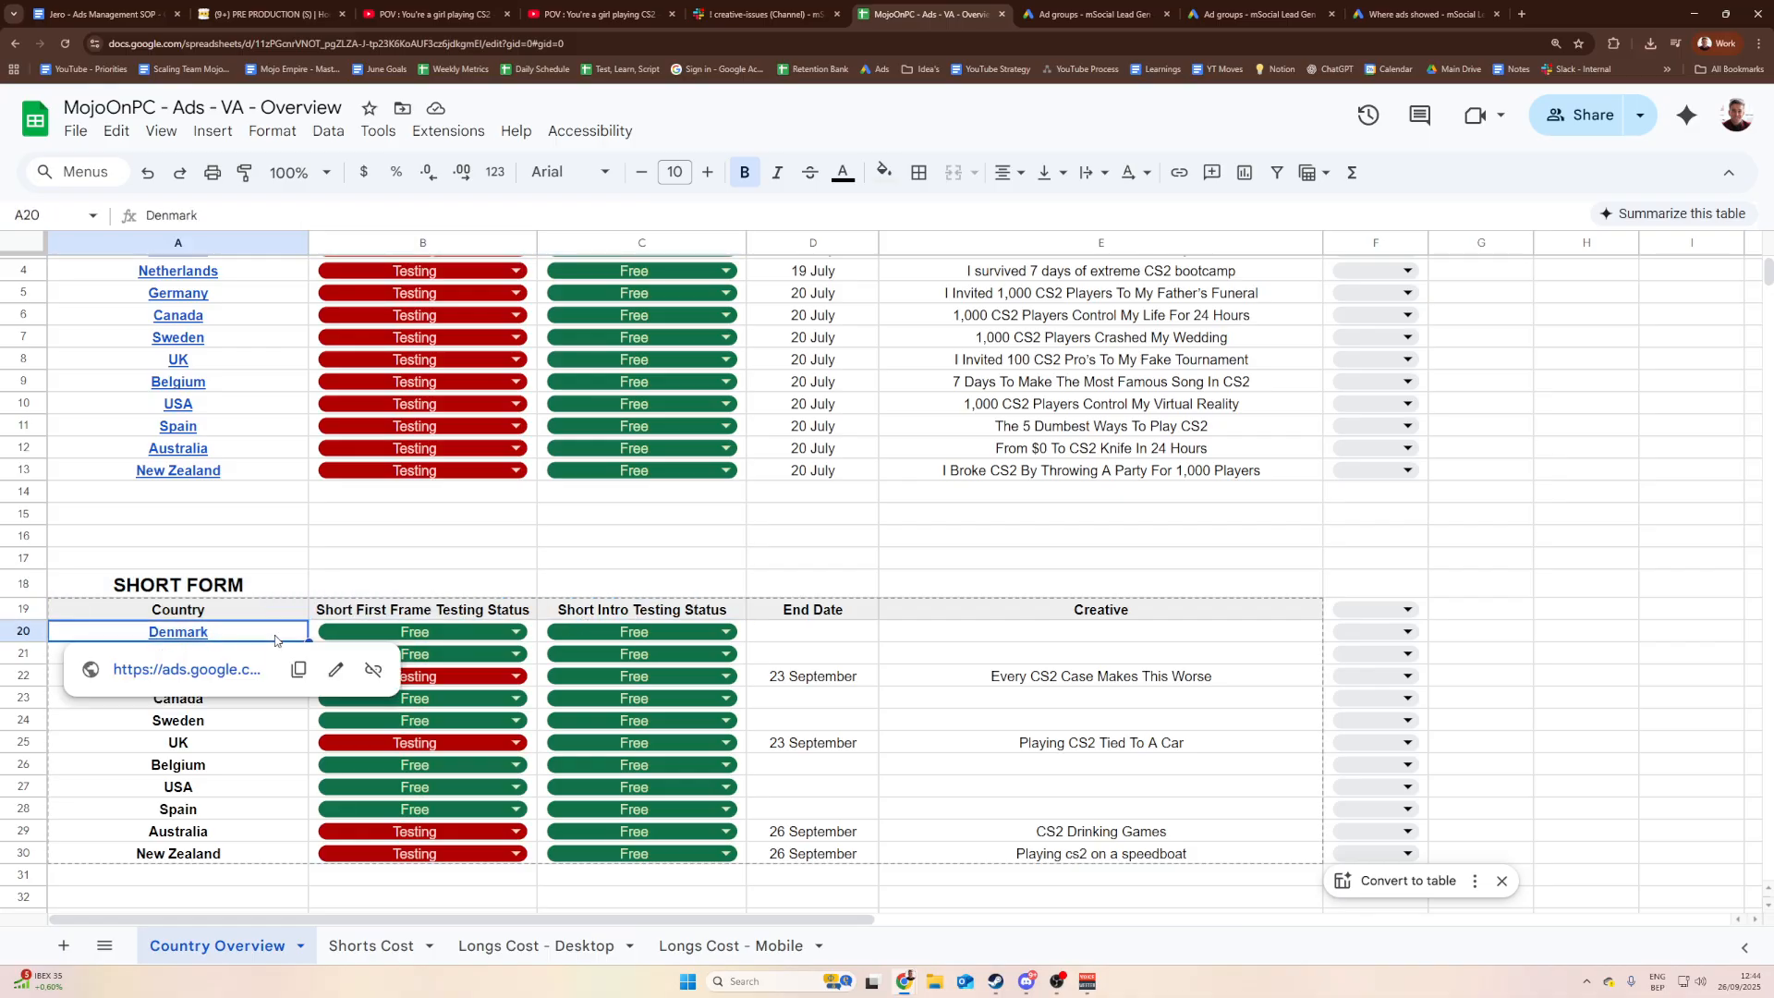
click(440, 633)
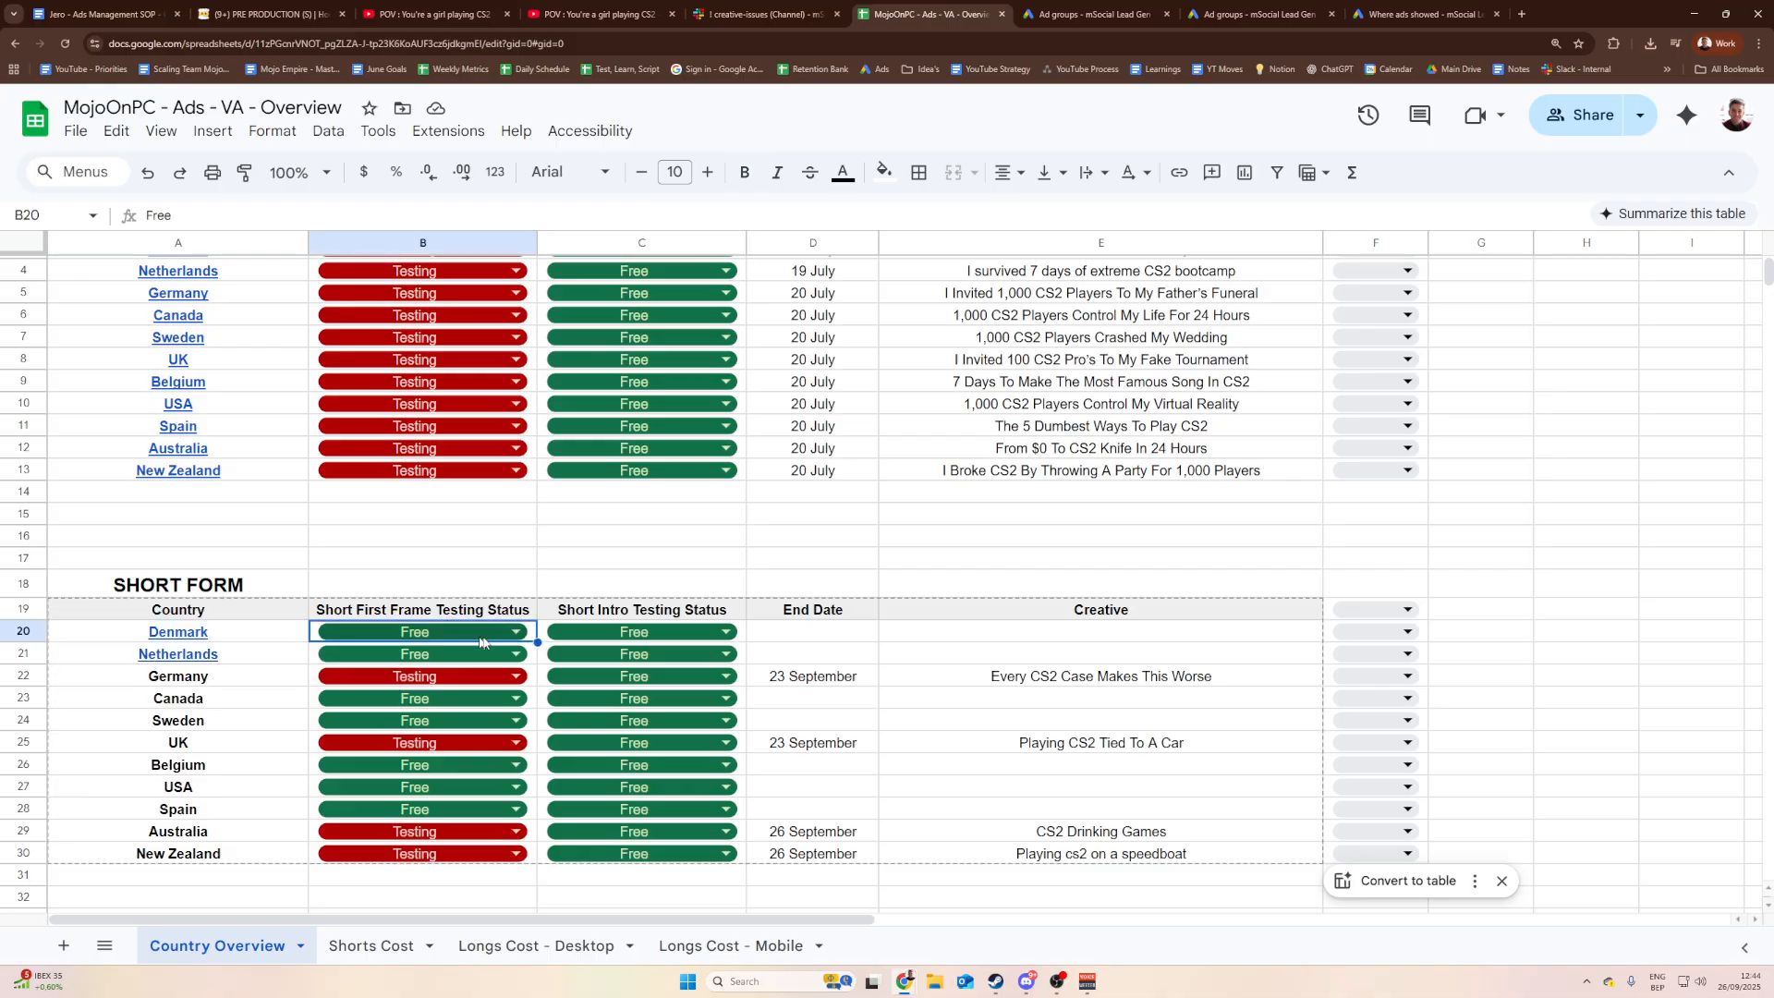
key(Right)
key(Right)
key(Down)
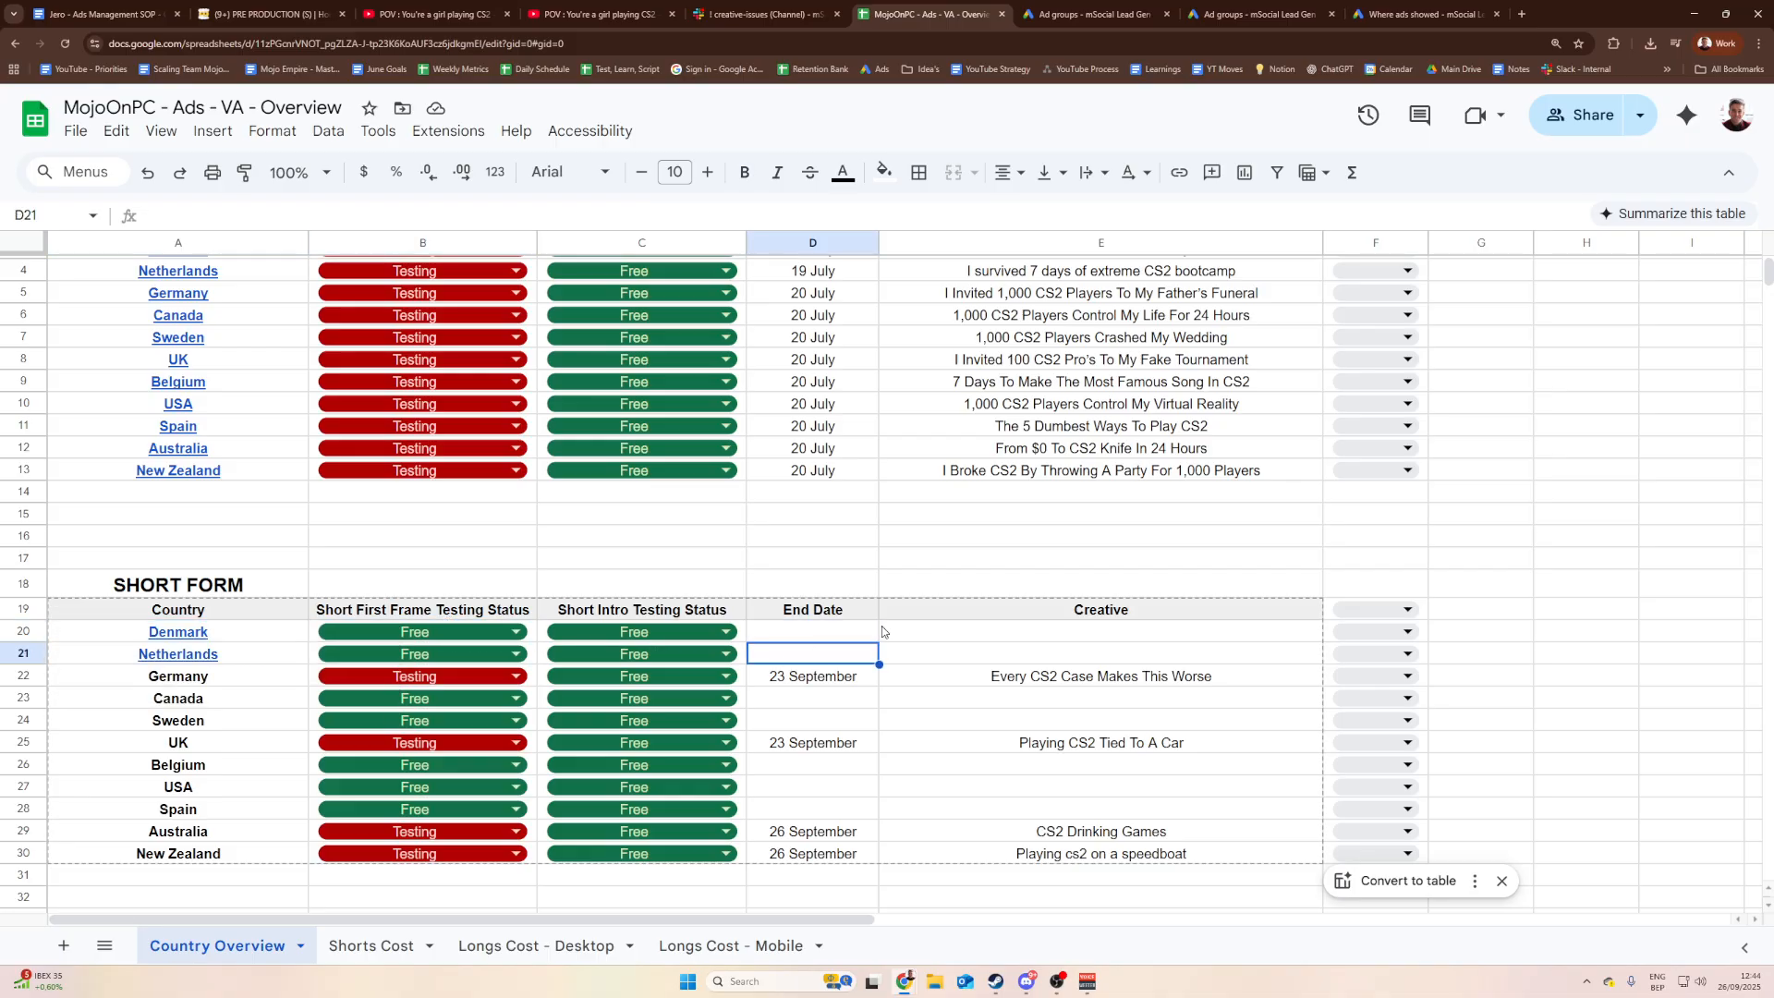
click(244, 636)
click(196, 680)
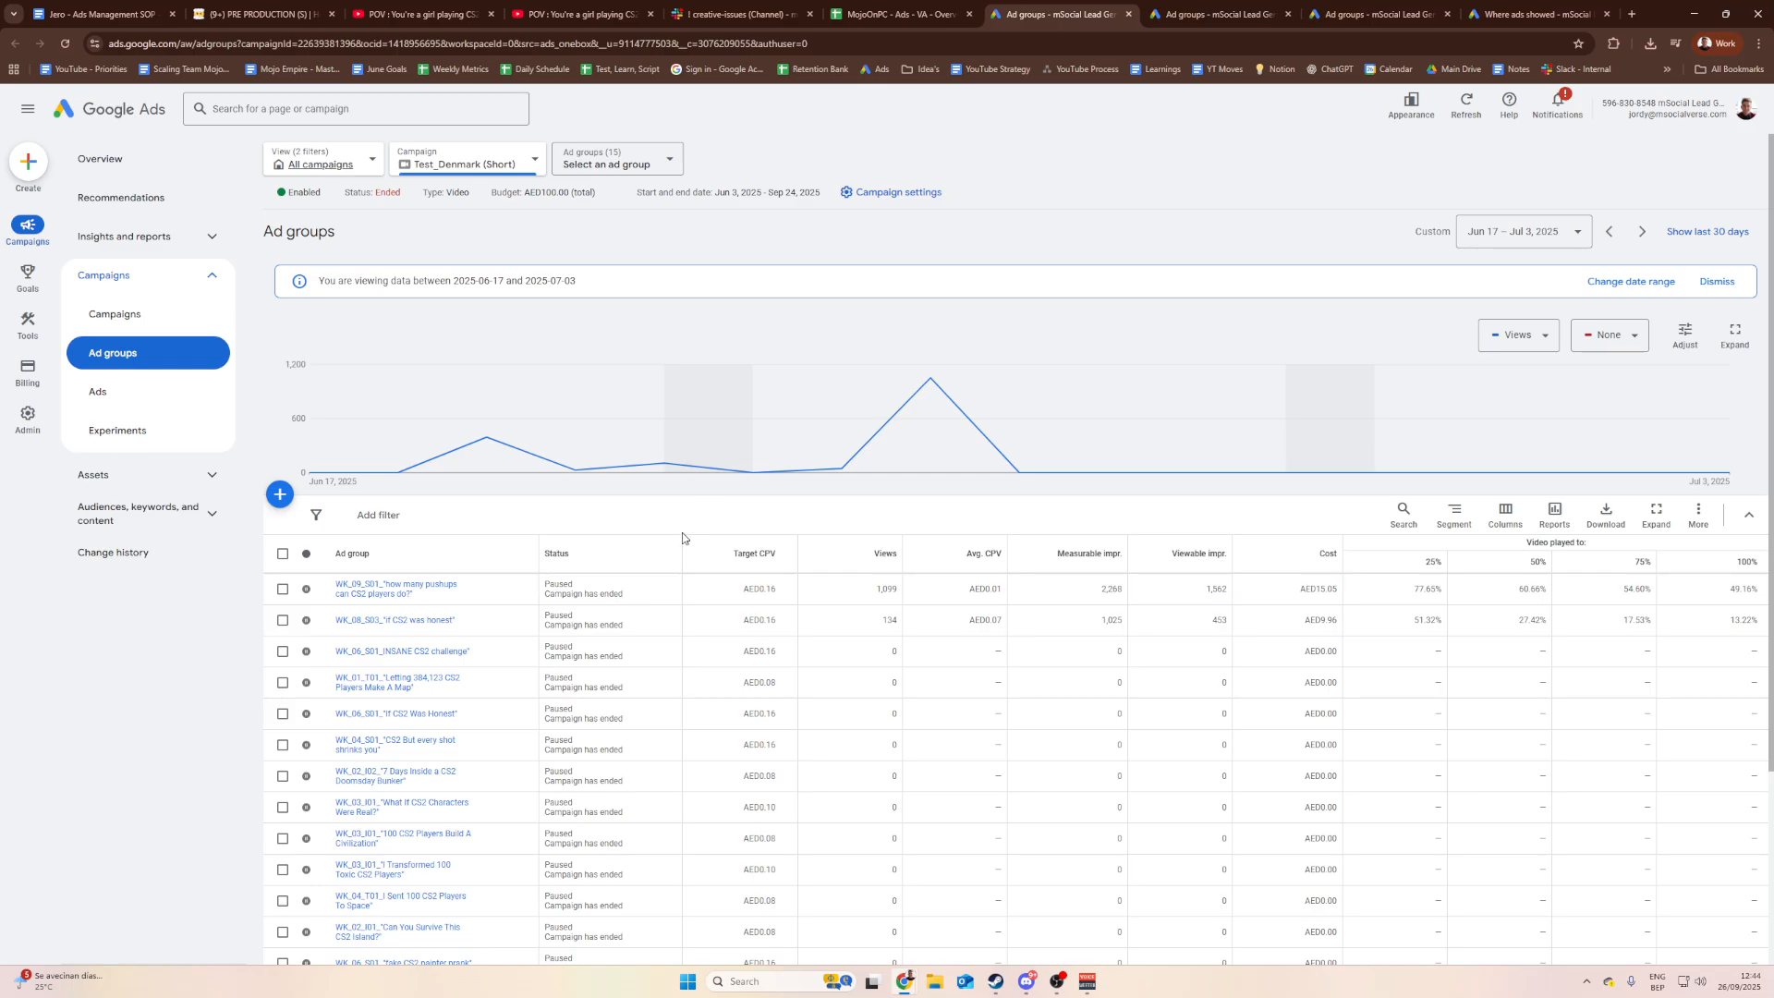
Step: Copy the Shorts_W1_I1_NoobVSPro ad group and paste it with Test_Denmark (Short) as destination
scroll(684, 538, down, 2)
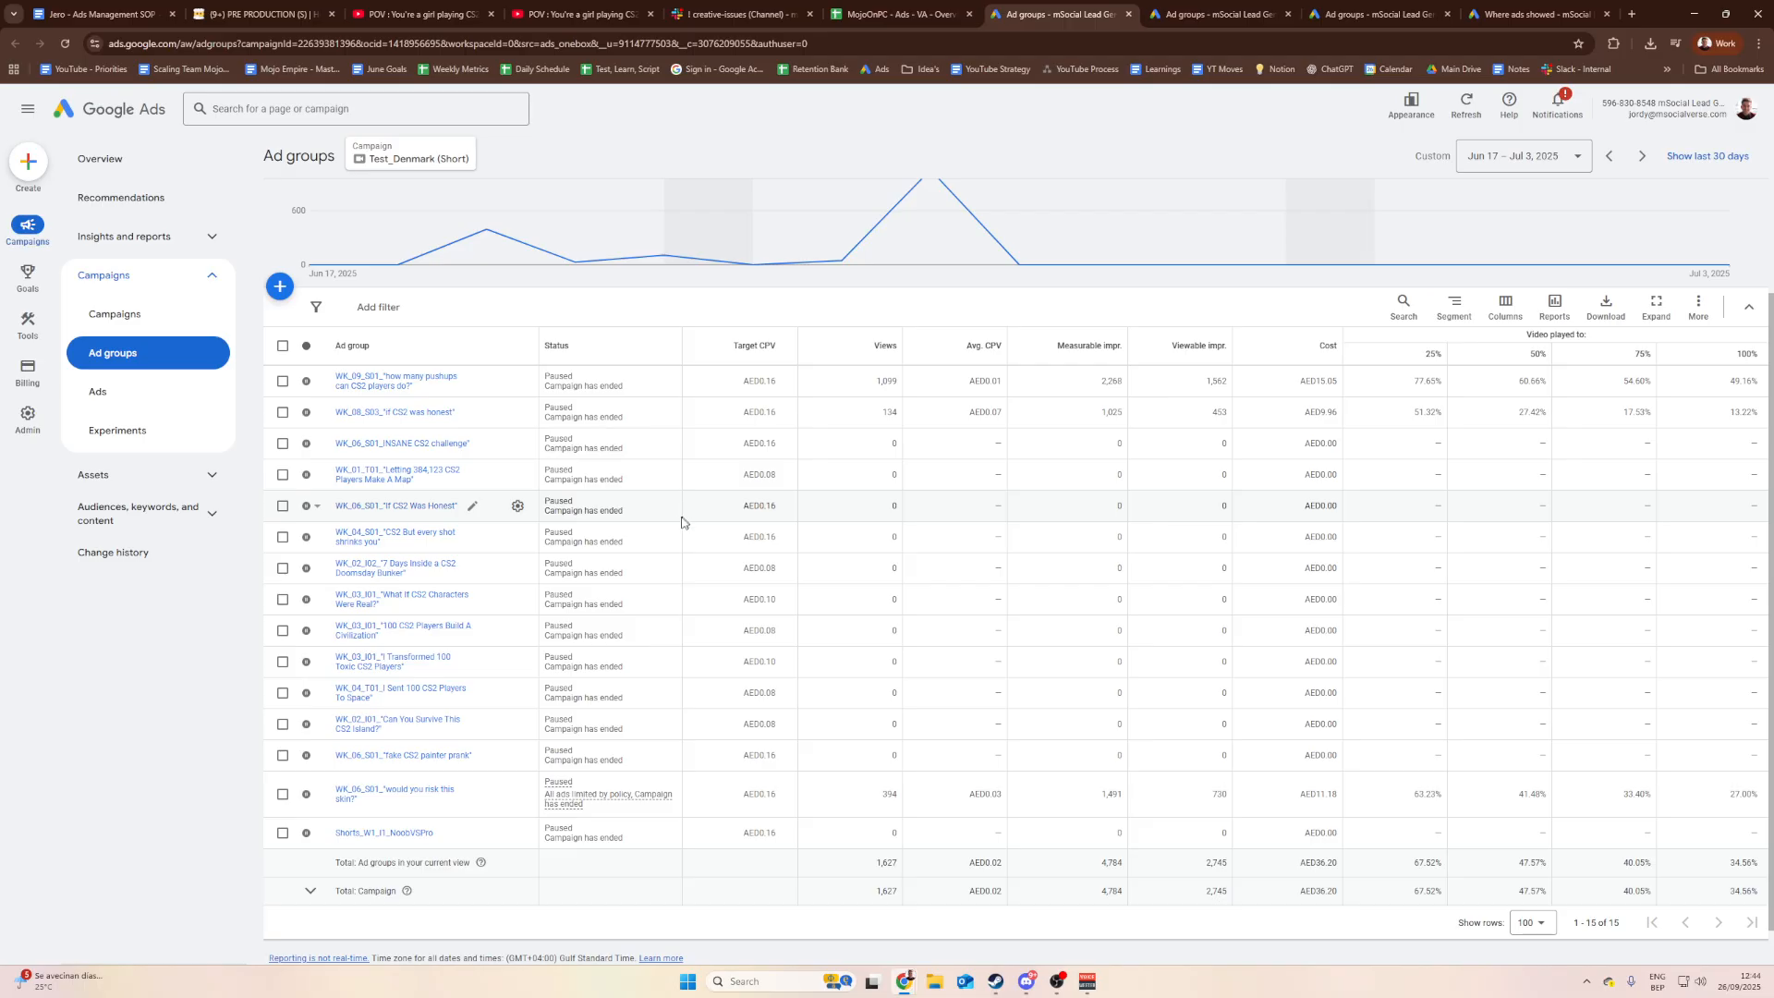
scroll(681, 522, up, 2)
scroll(693, 522, down, 2)
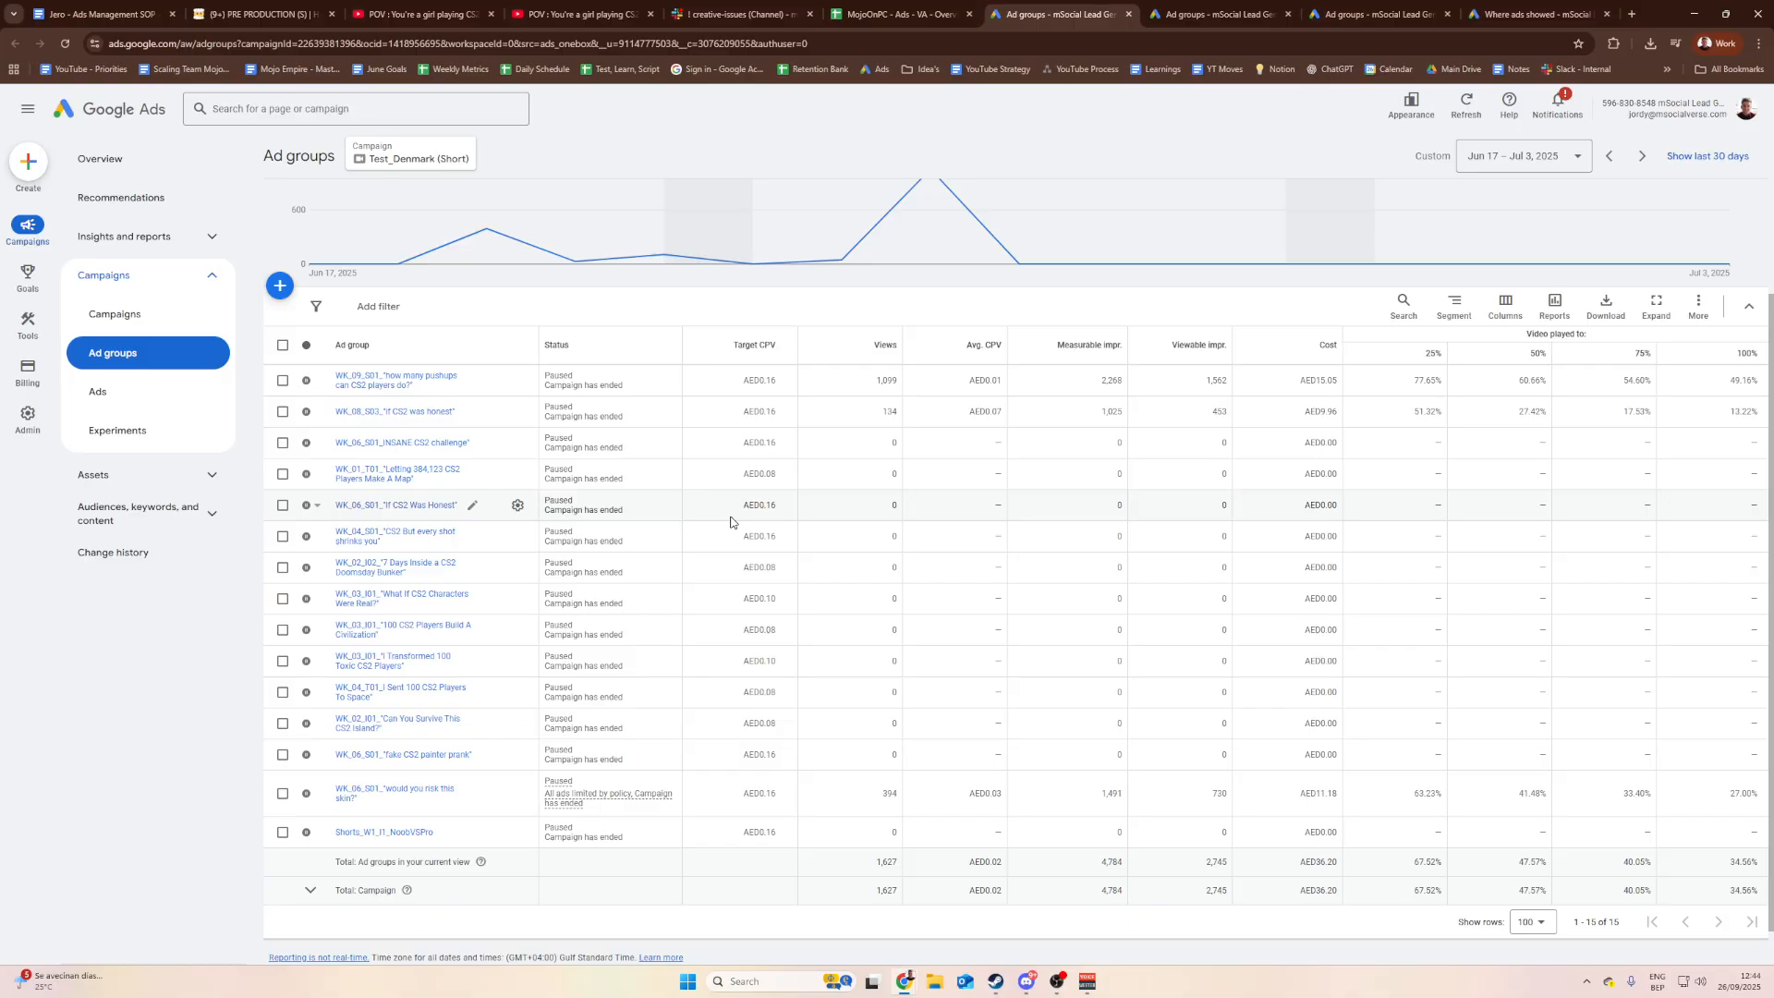
click(282, 834)
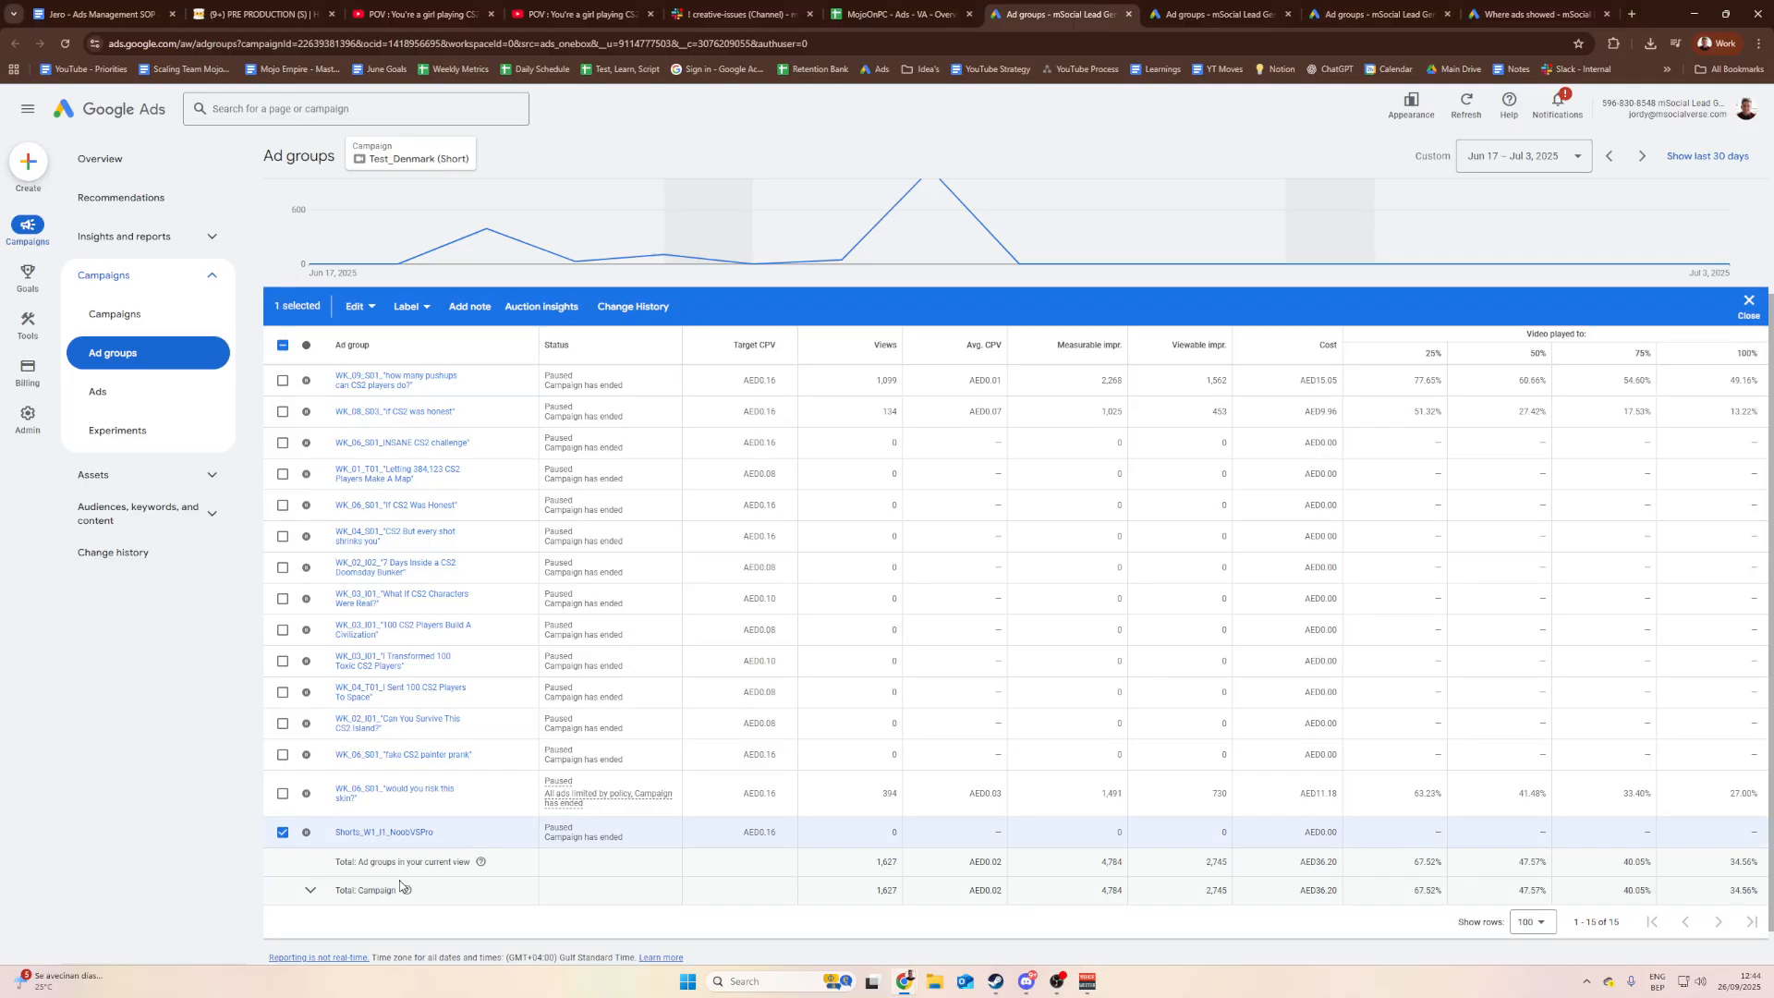
key(ctrl+c)
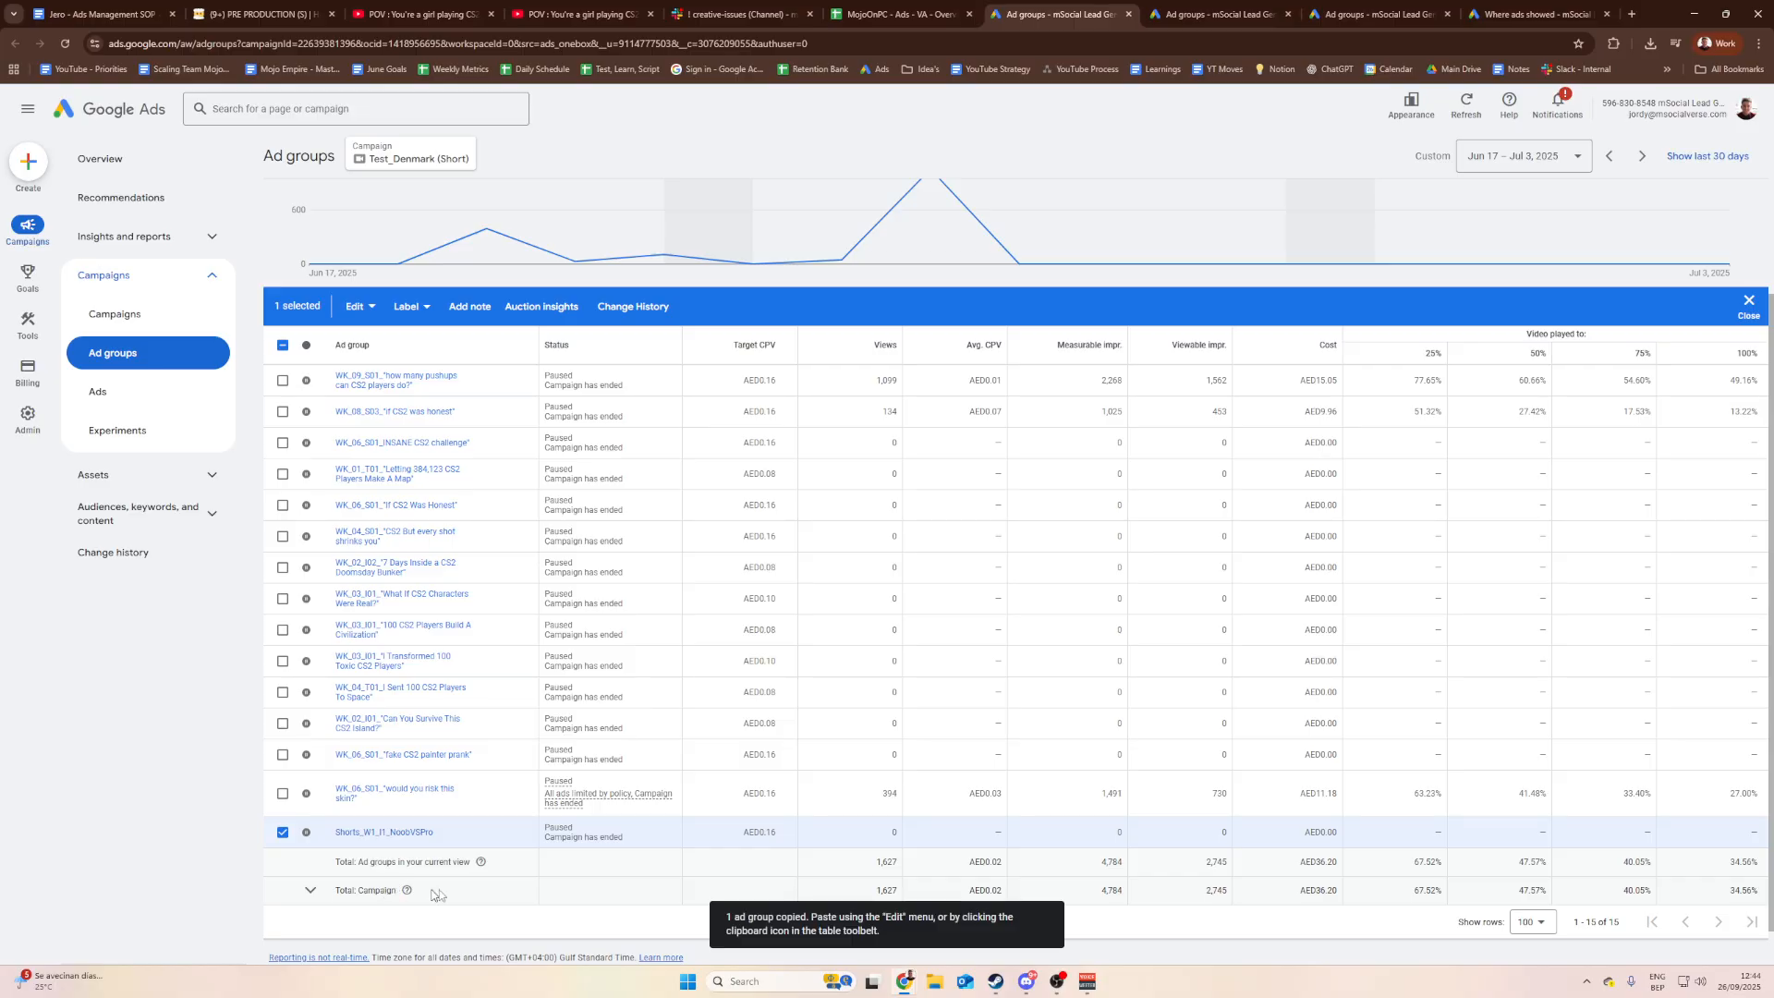
drag(894, 939, 729, 918)
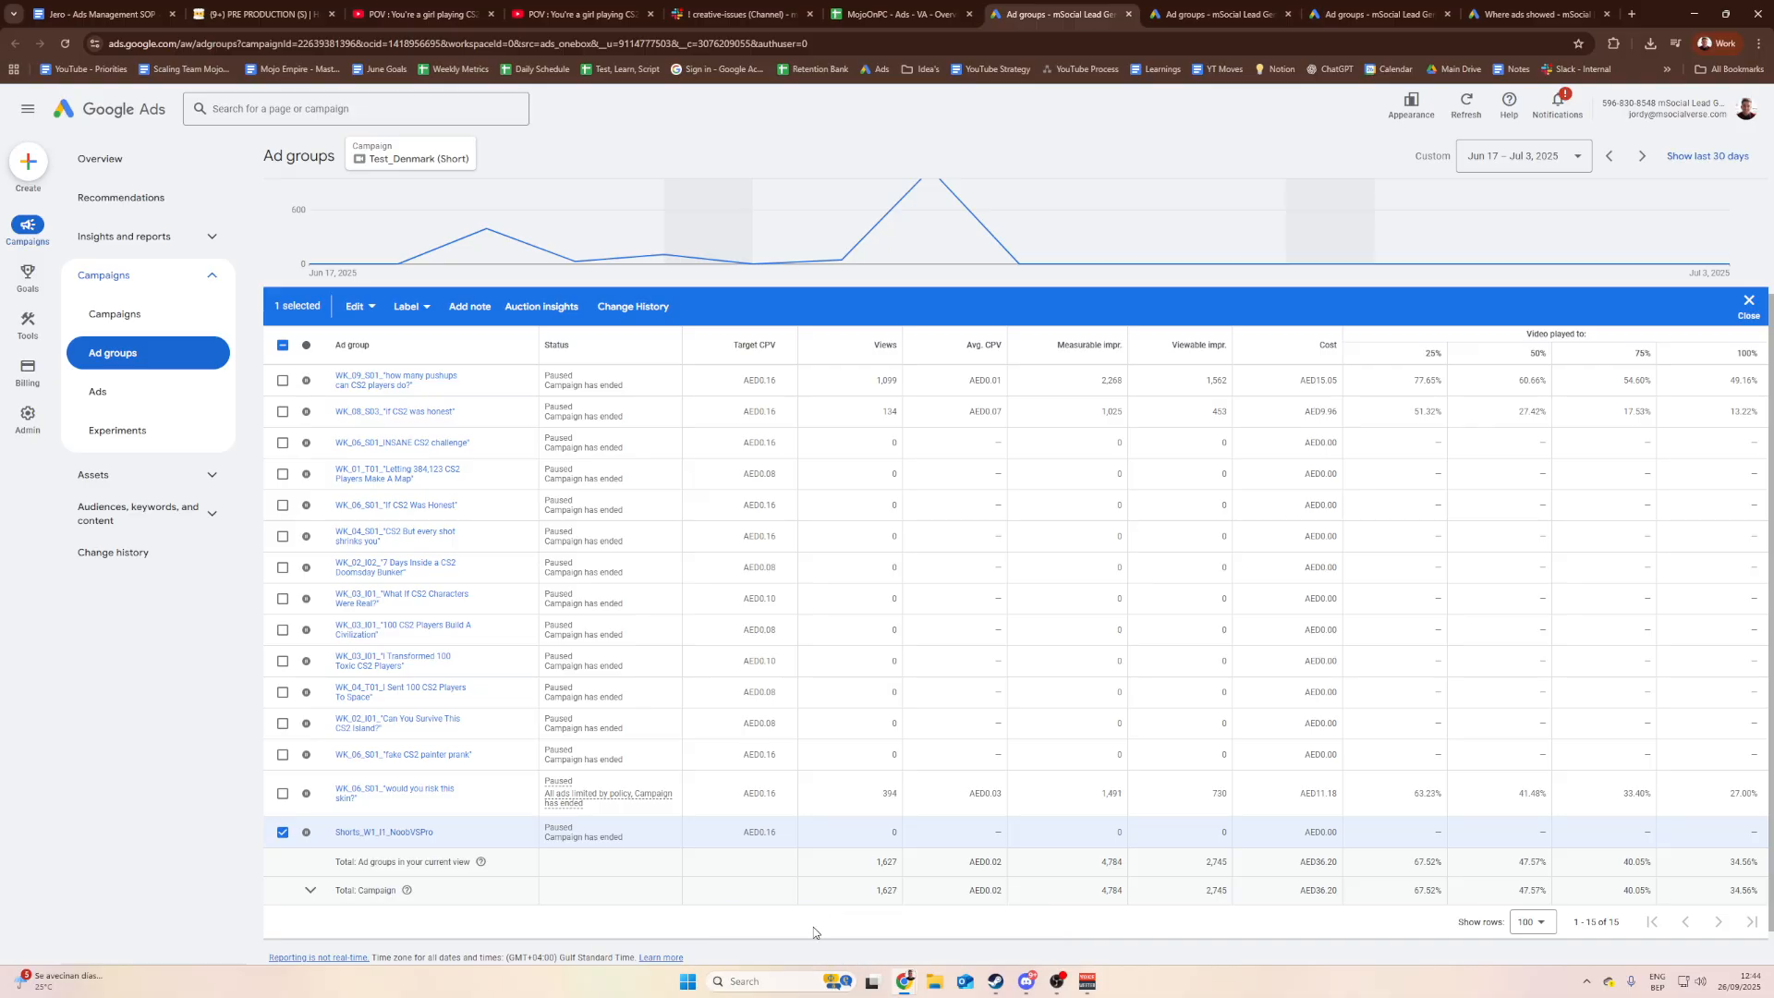
click(359, 305)
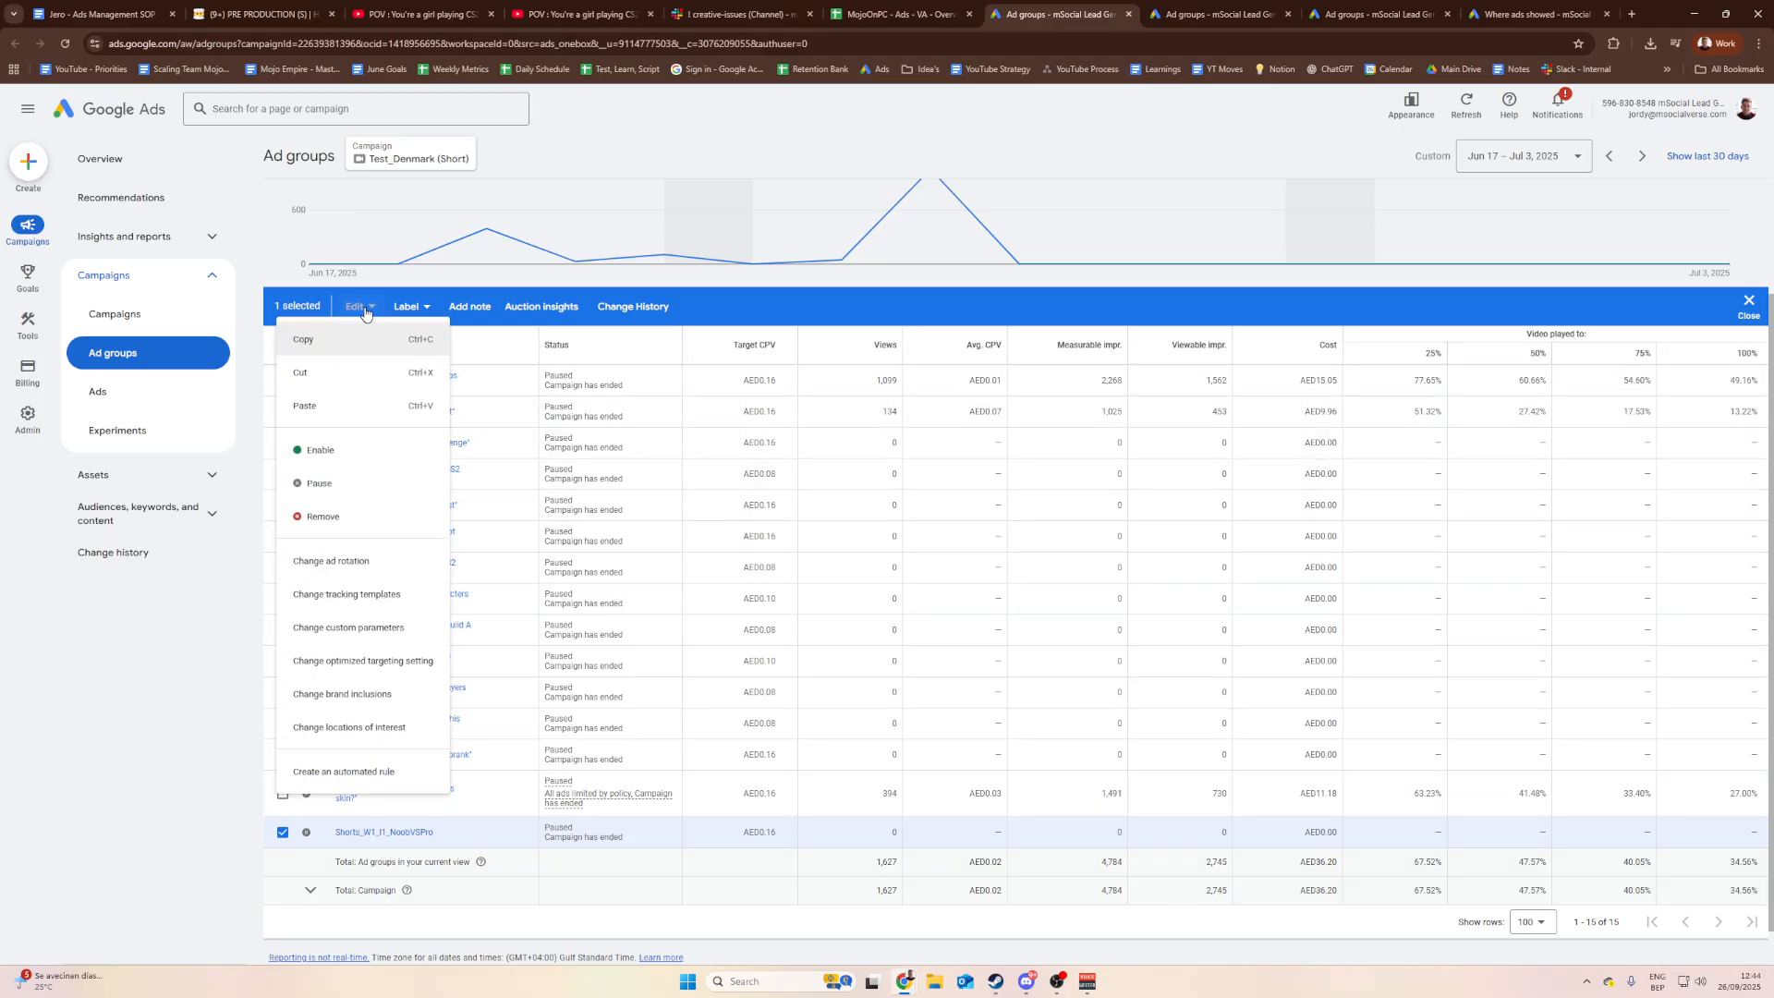
click(369, 308)
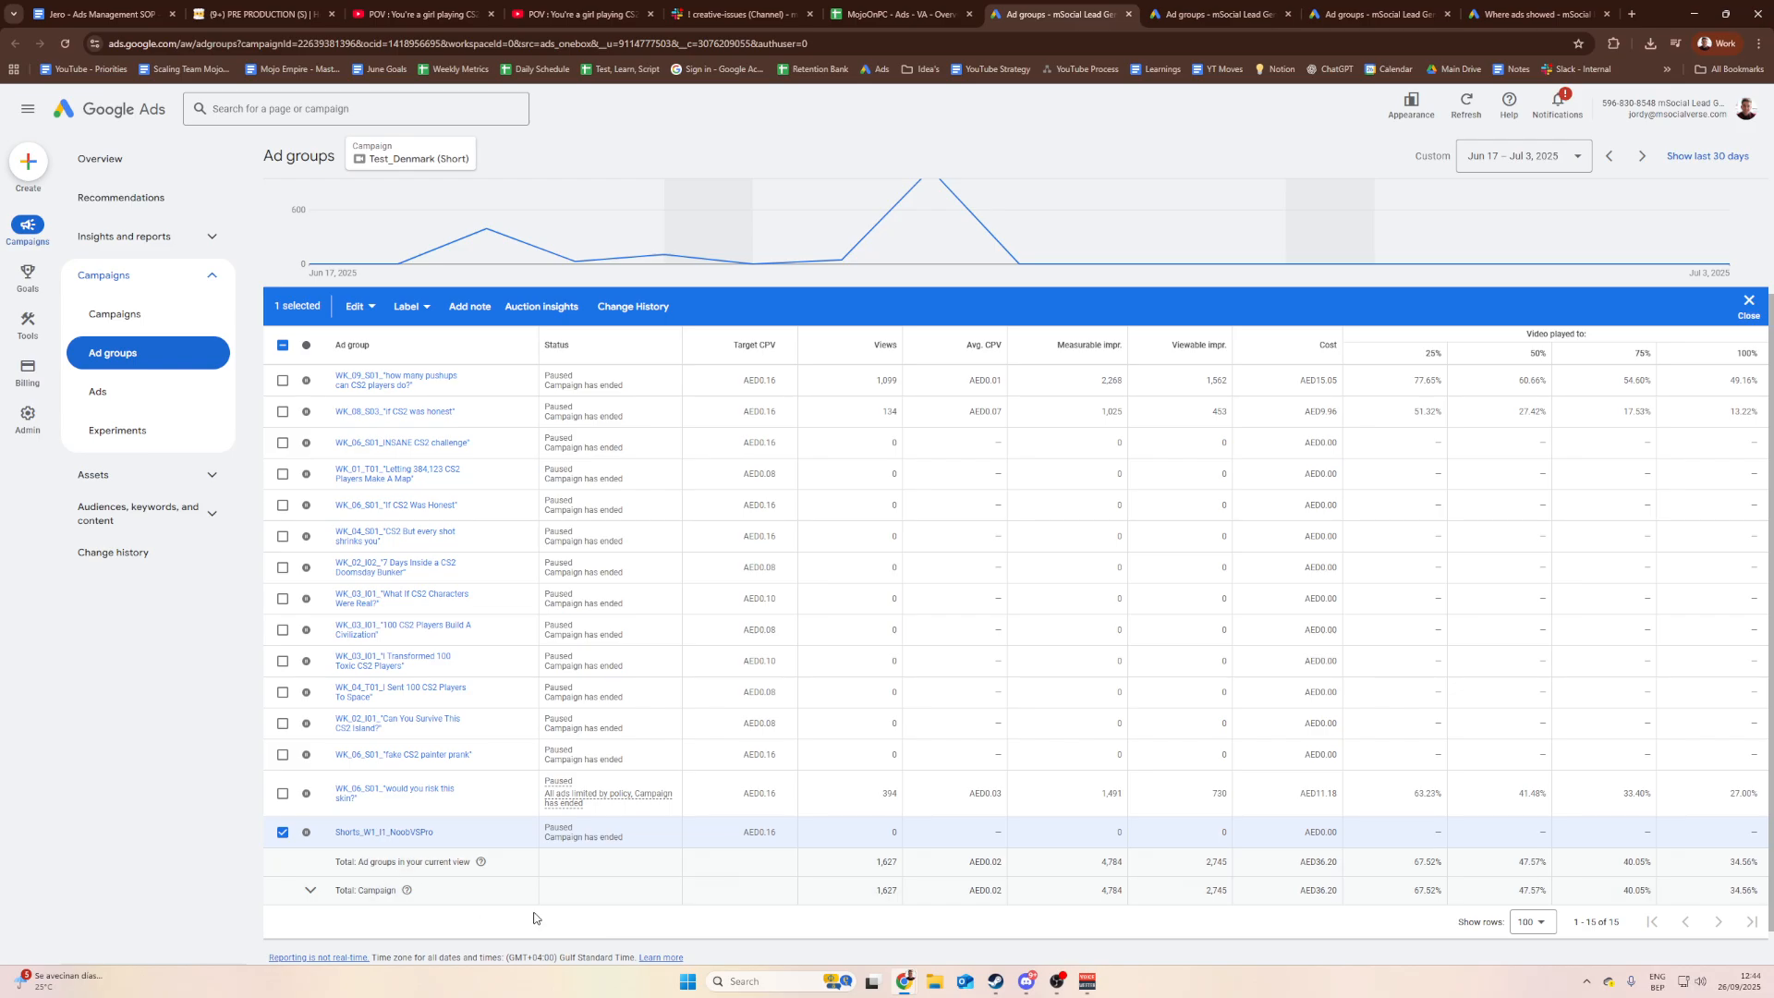
key(ctrl+v)
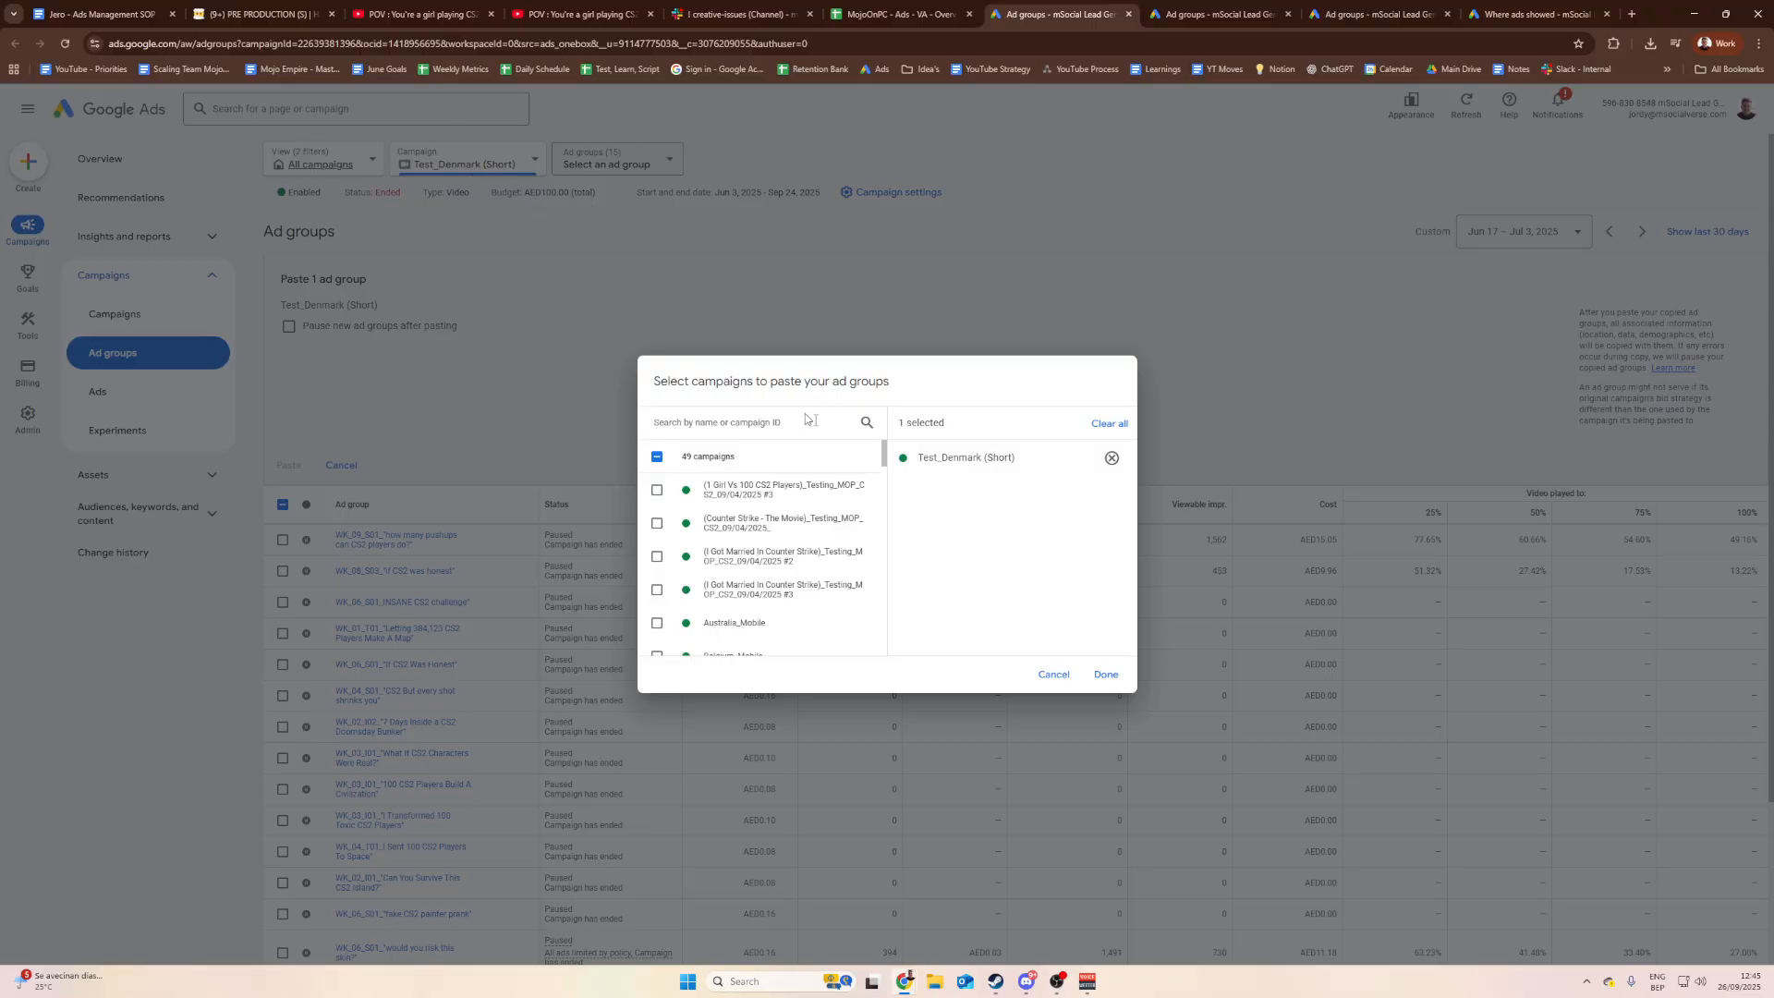
Step: Confirm Test_Denmark (Short) and paste, creating ad group Shorts_W1_I1_NoobVSPro #2
click(1106, 674)
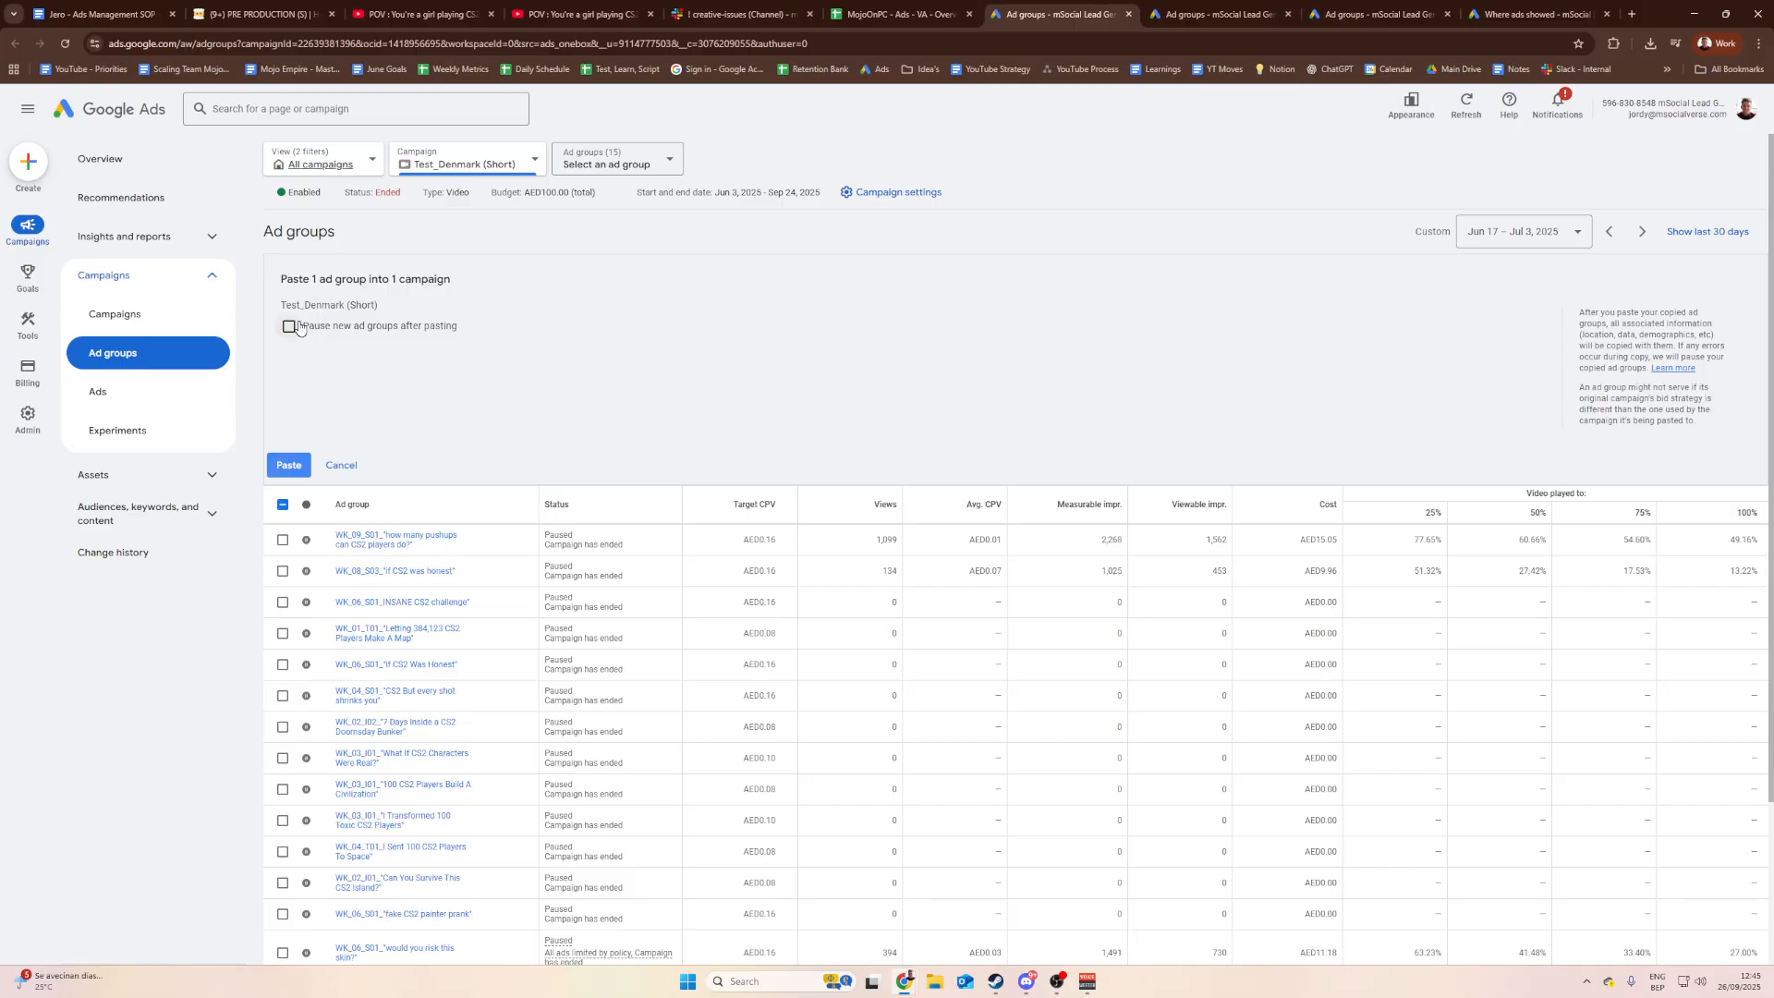
click(288, 465)
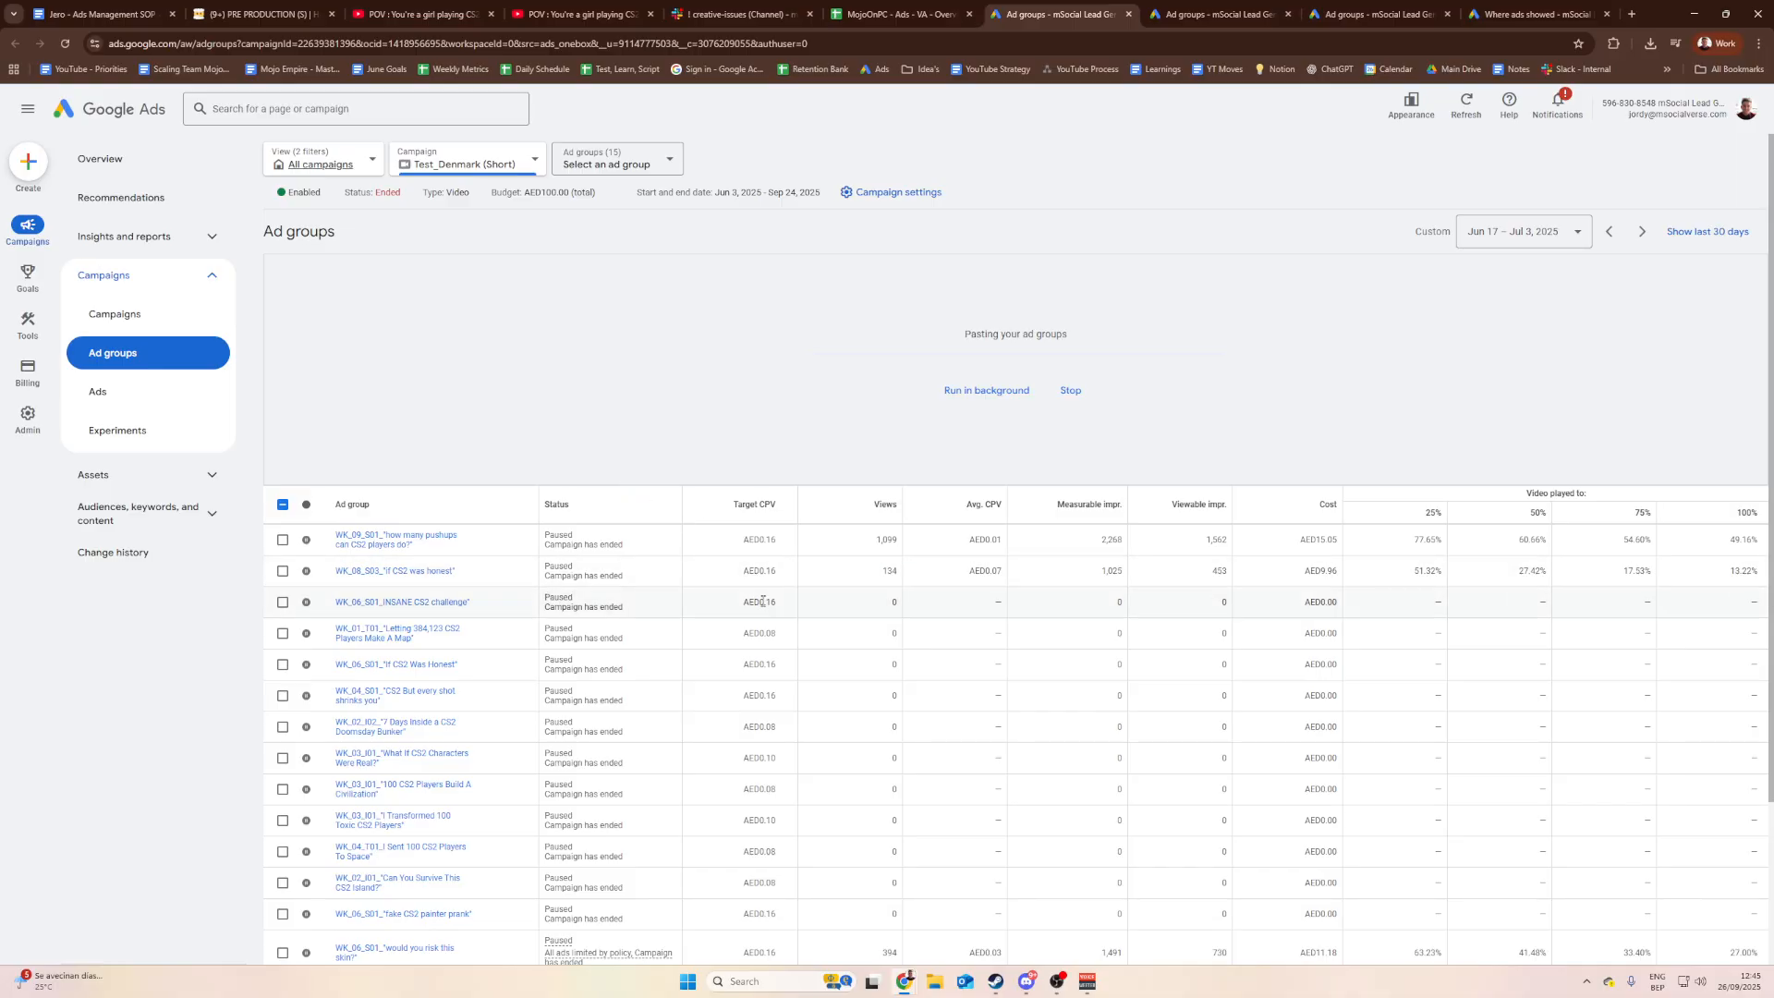
scroll(820, 705, down, 2)
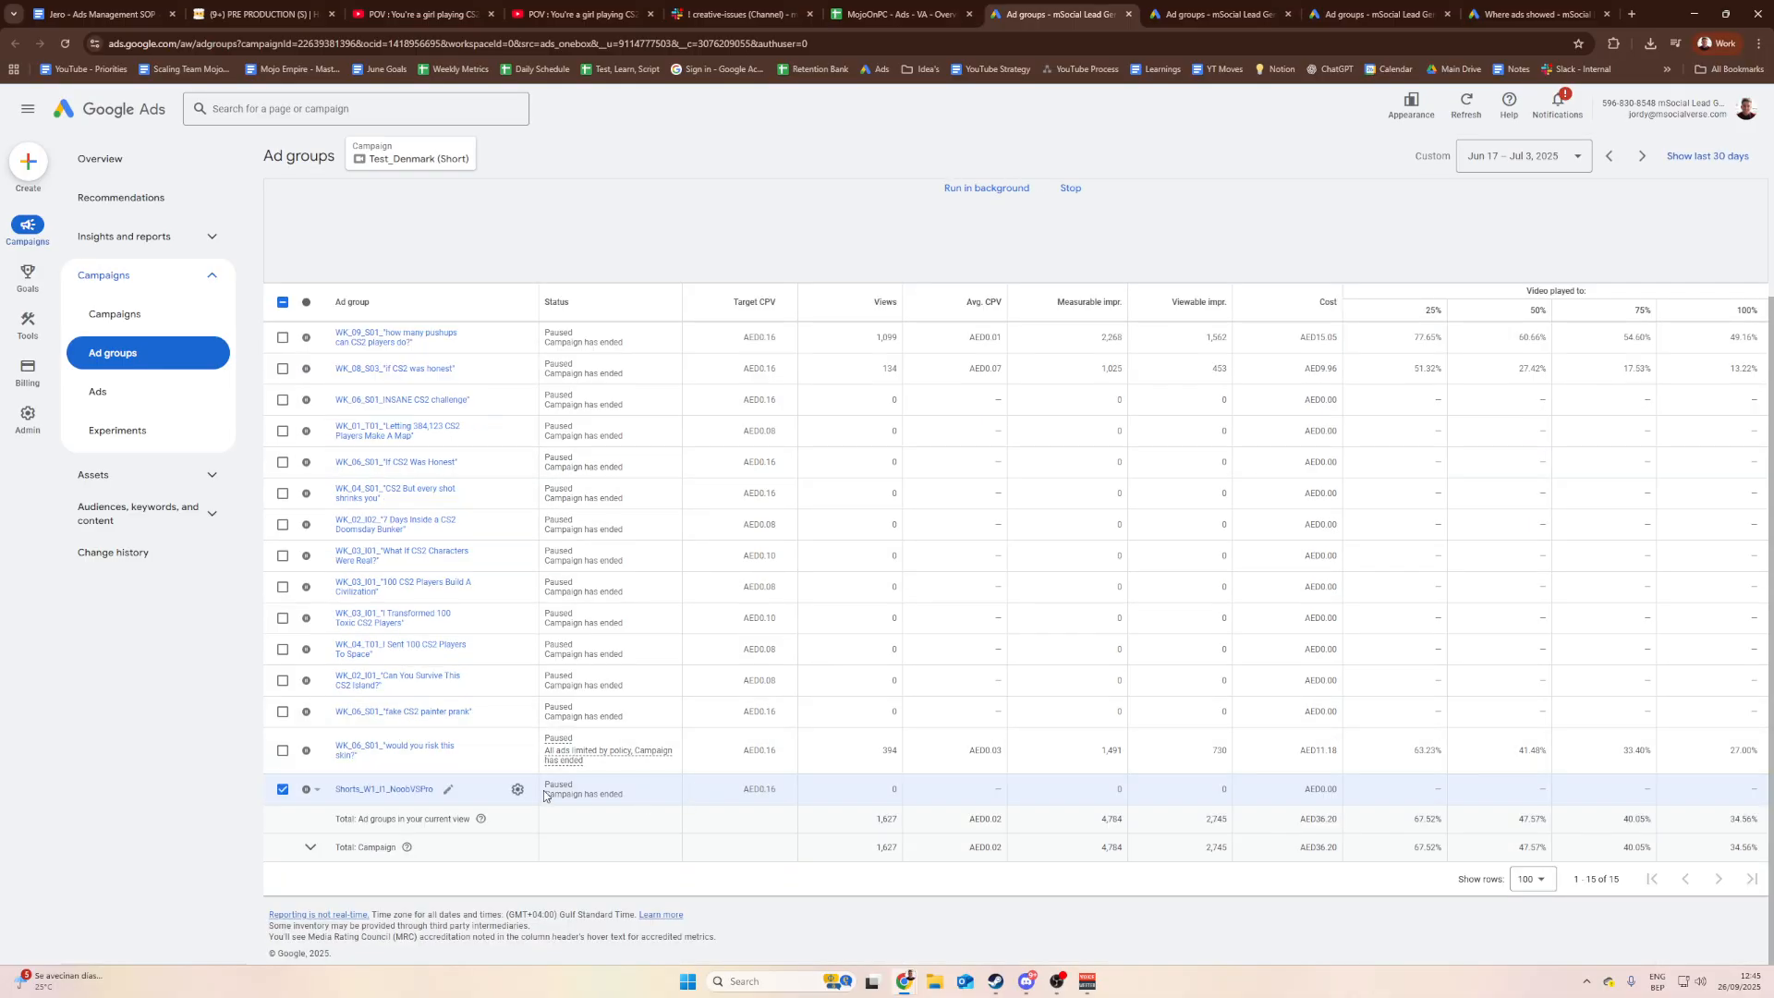
scroll(825, 693, up, 2)
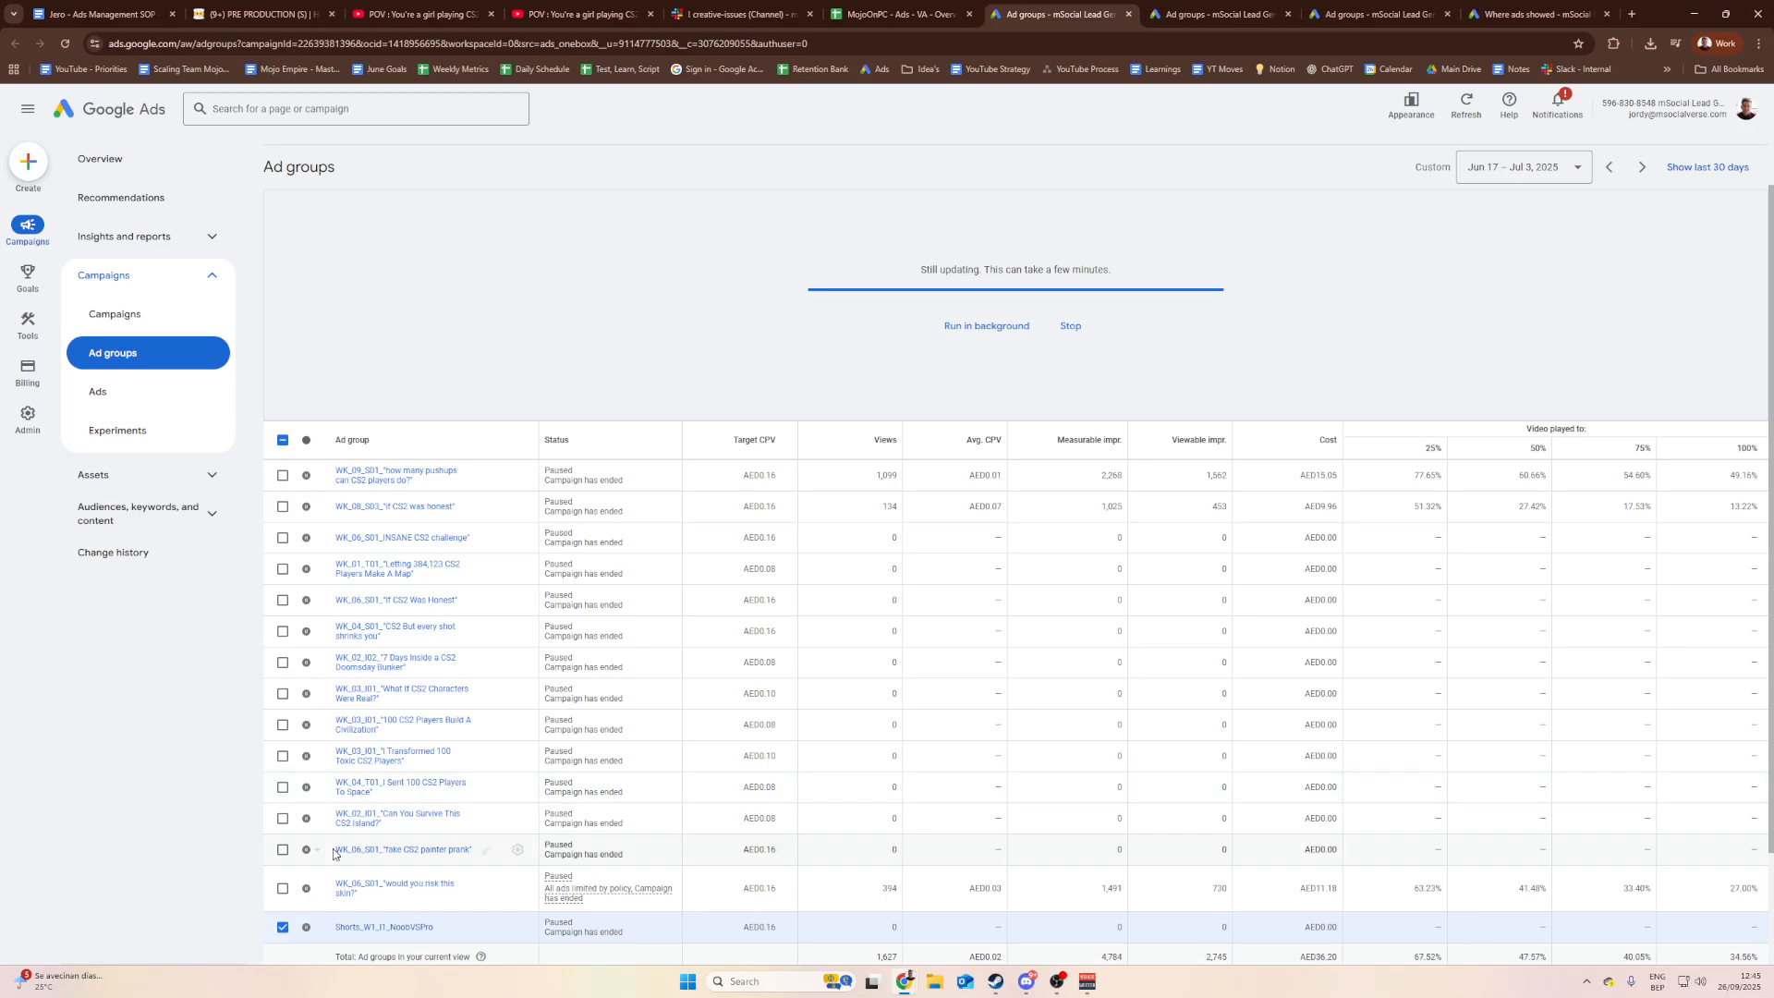
scroll(657, 724, down, 2)
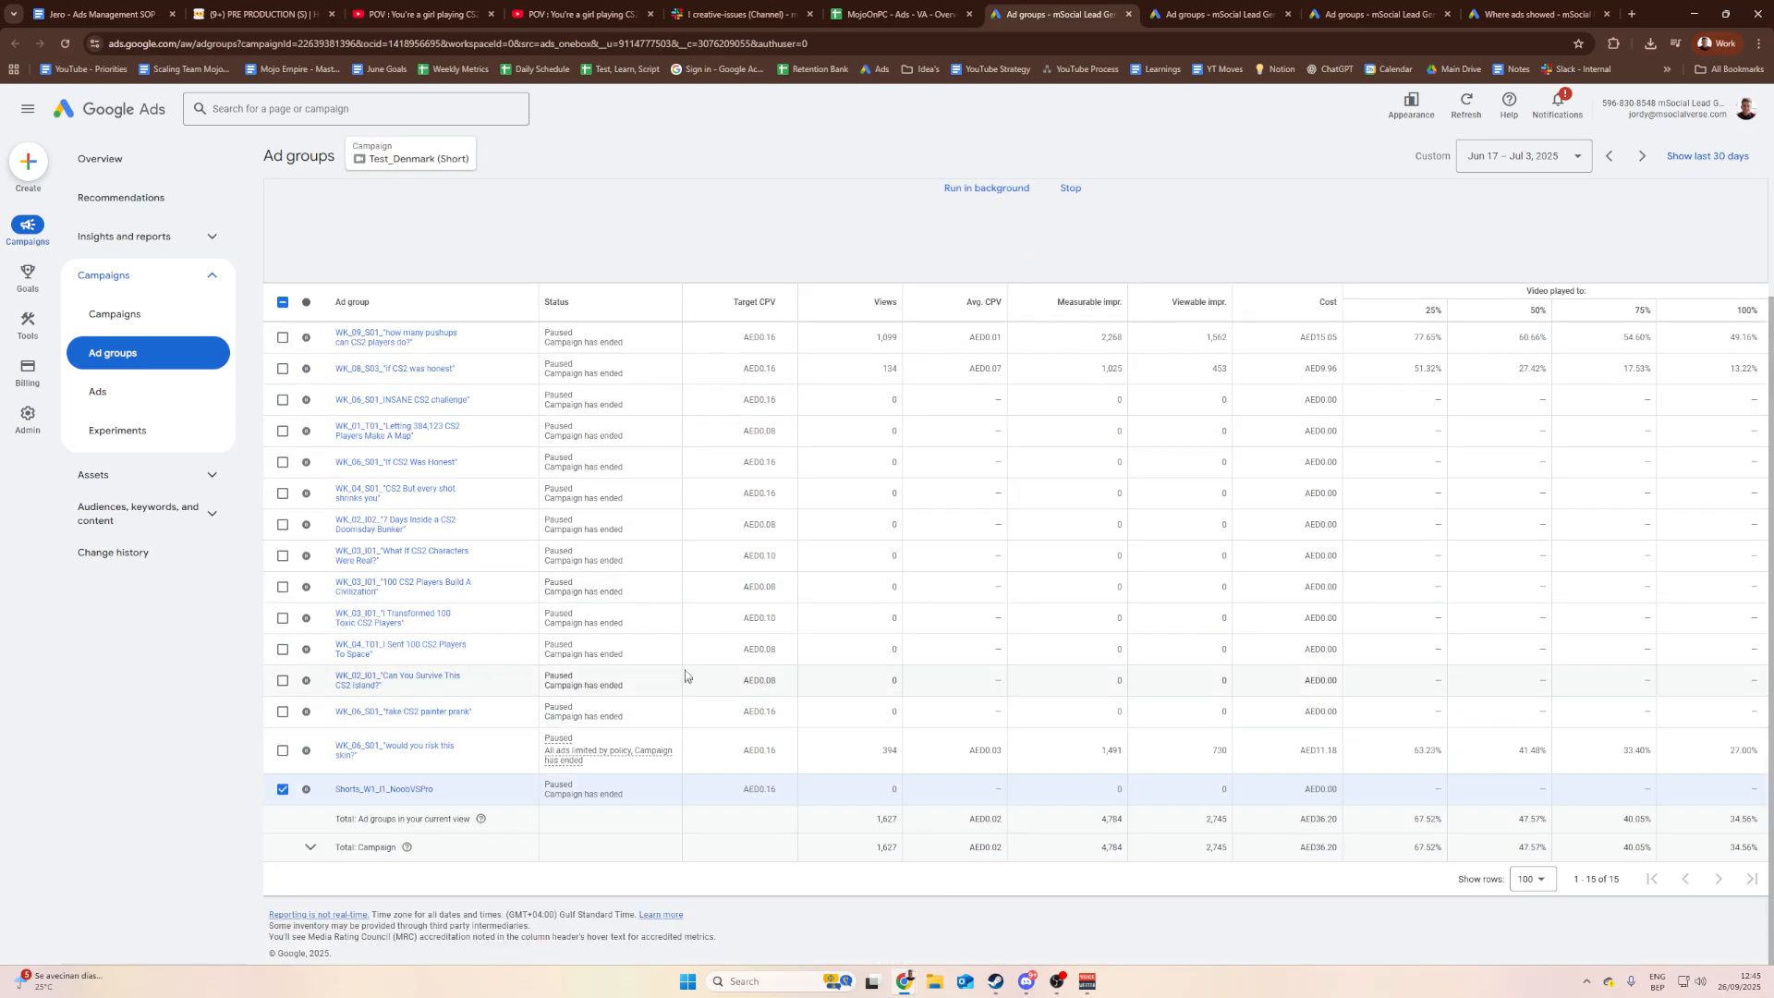
scroll(685, 675, up, 3)
scroll(679, 673, down, 2)
scroll(723, 642, up, 2)
scroll(723, 642, down, 1)
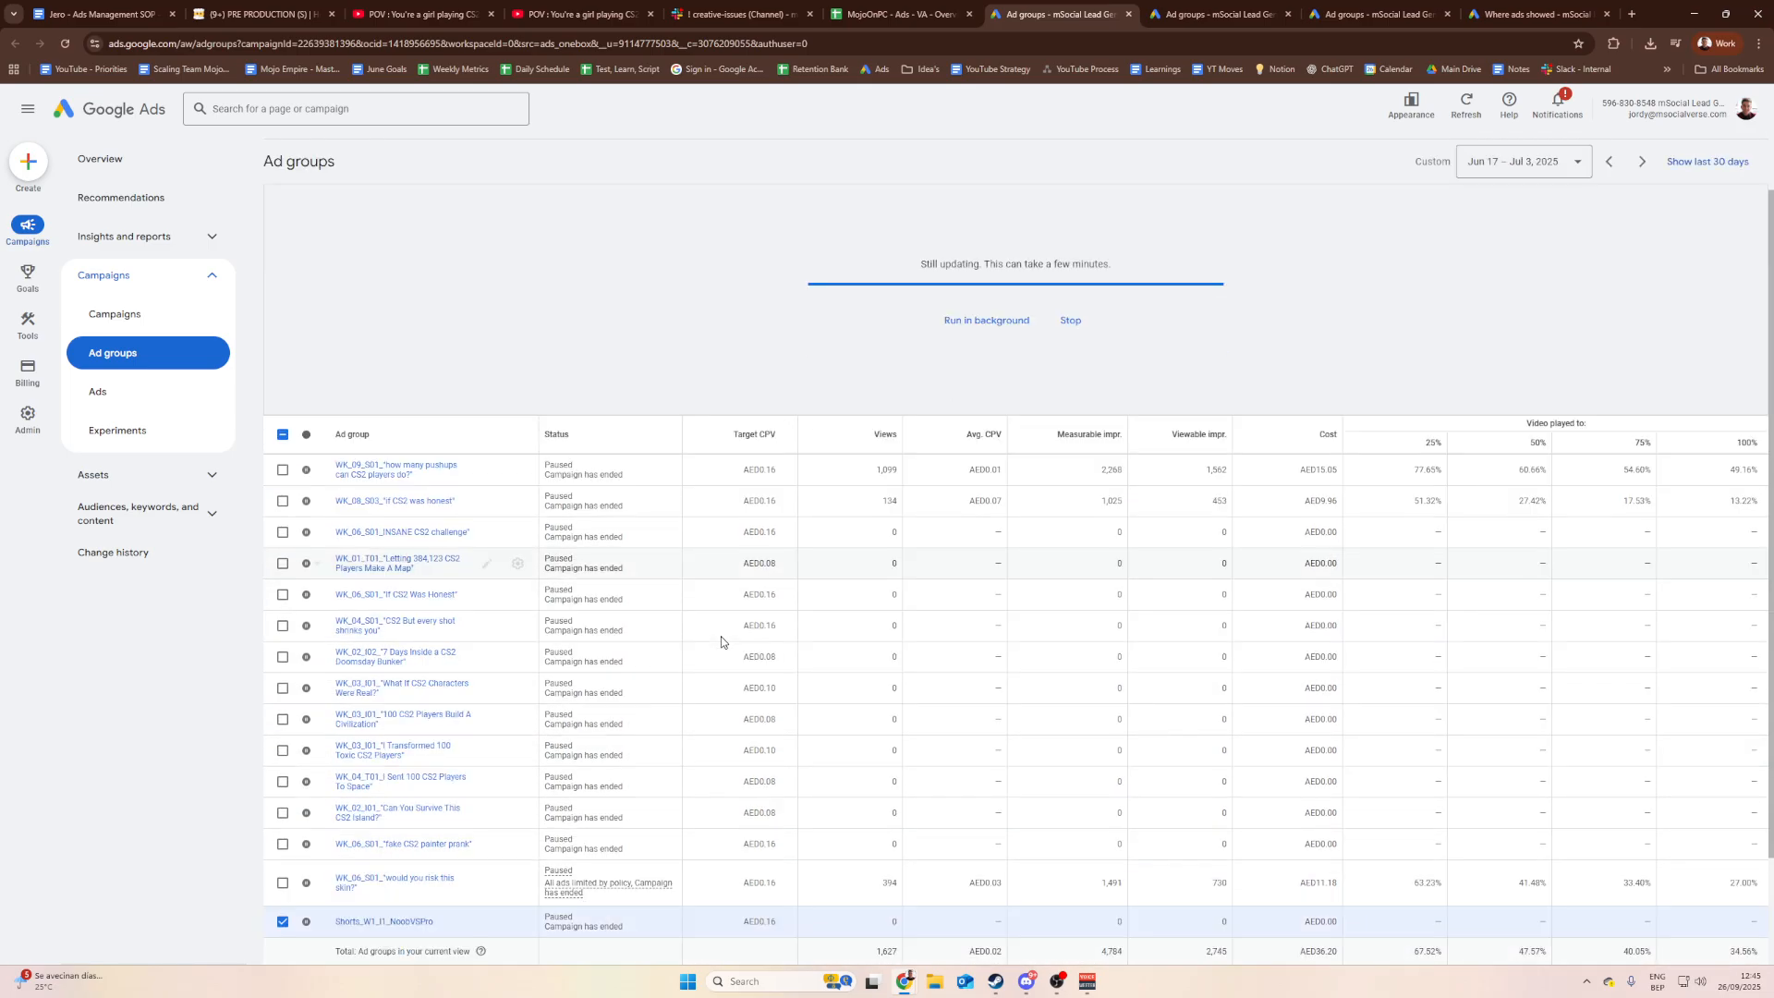
scroll(730, 628, up, 1)
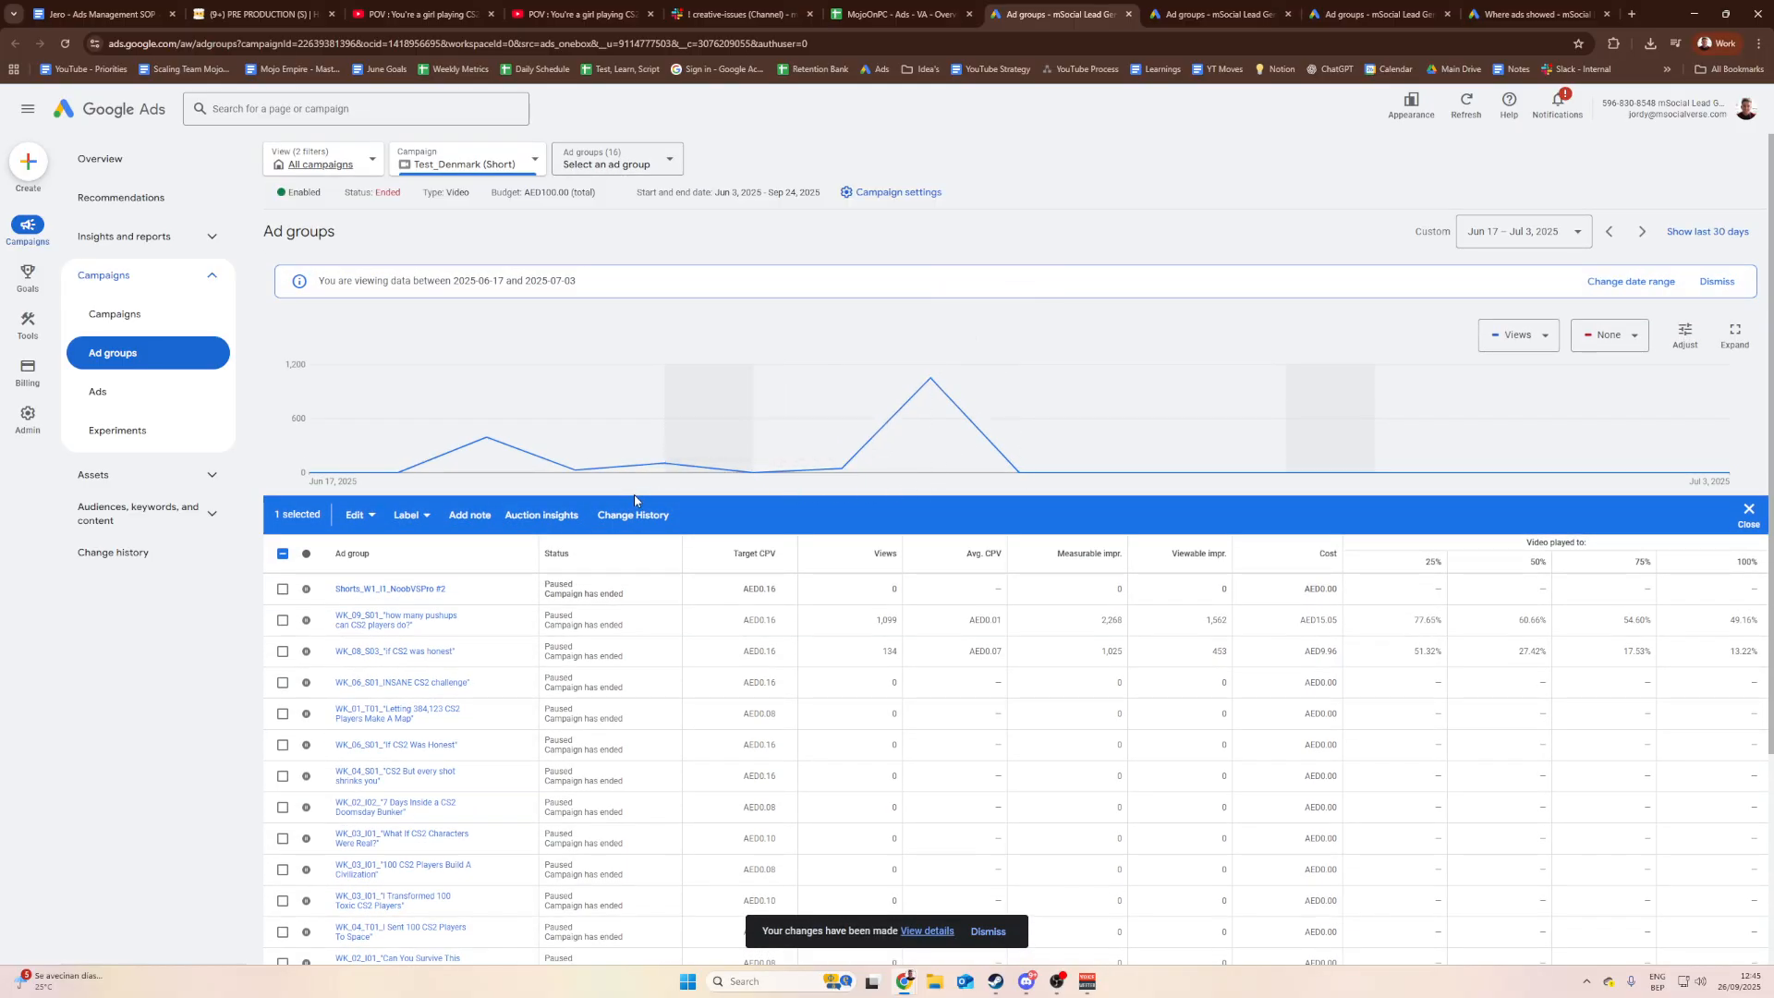
scroll(591, 596, down, 2)
scroll(591, 596, up, 2)
scroll(924, 480, down, 2)
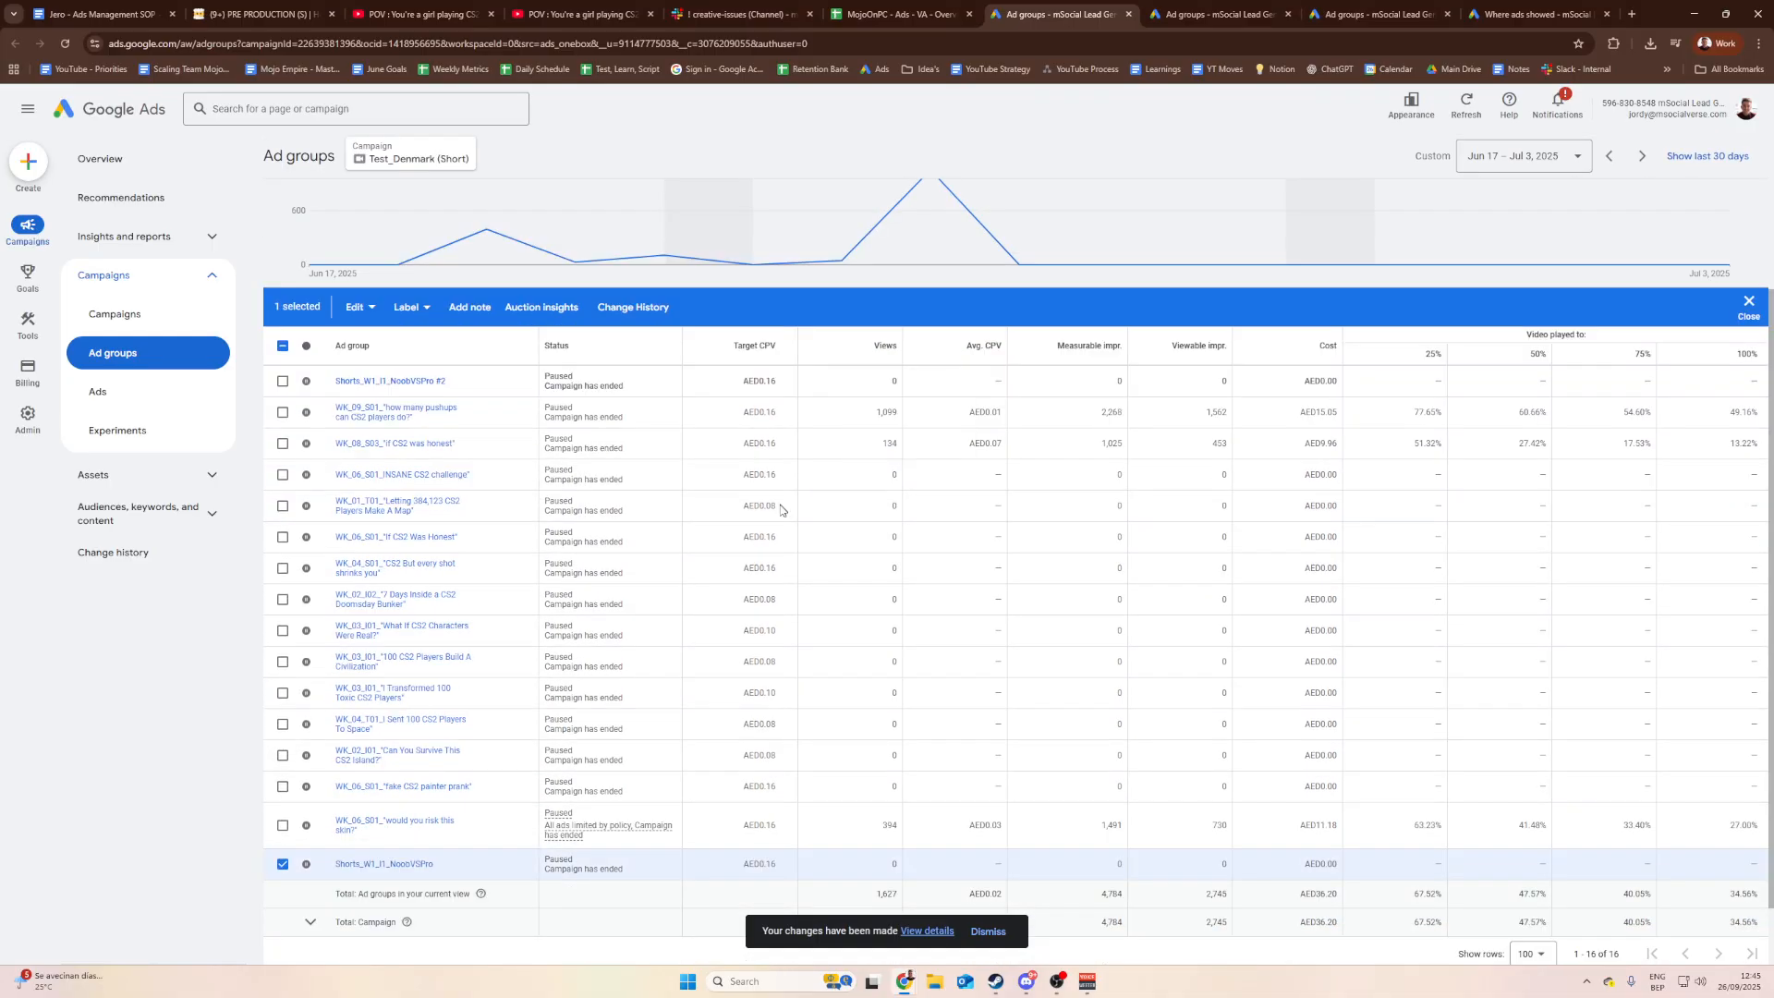
click(284, 865)
click(284, 865)
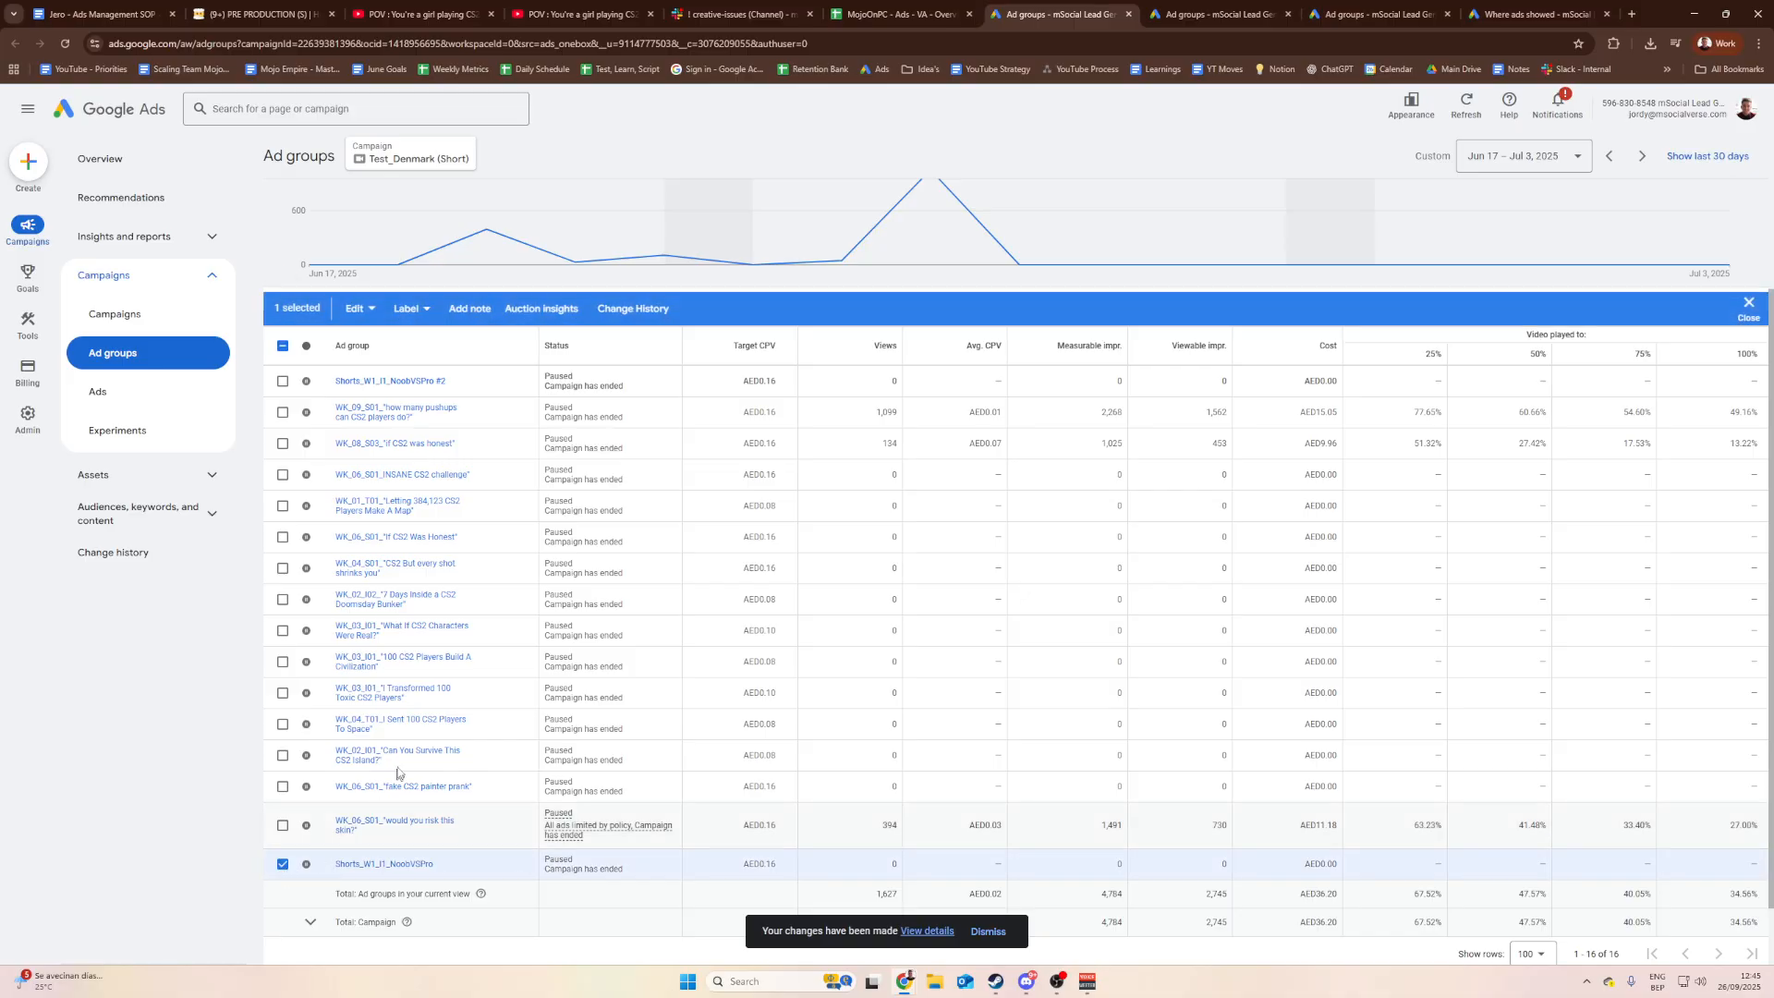
click(367, 310)
click(324, 345)
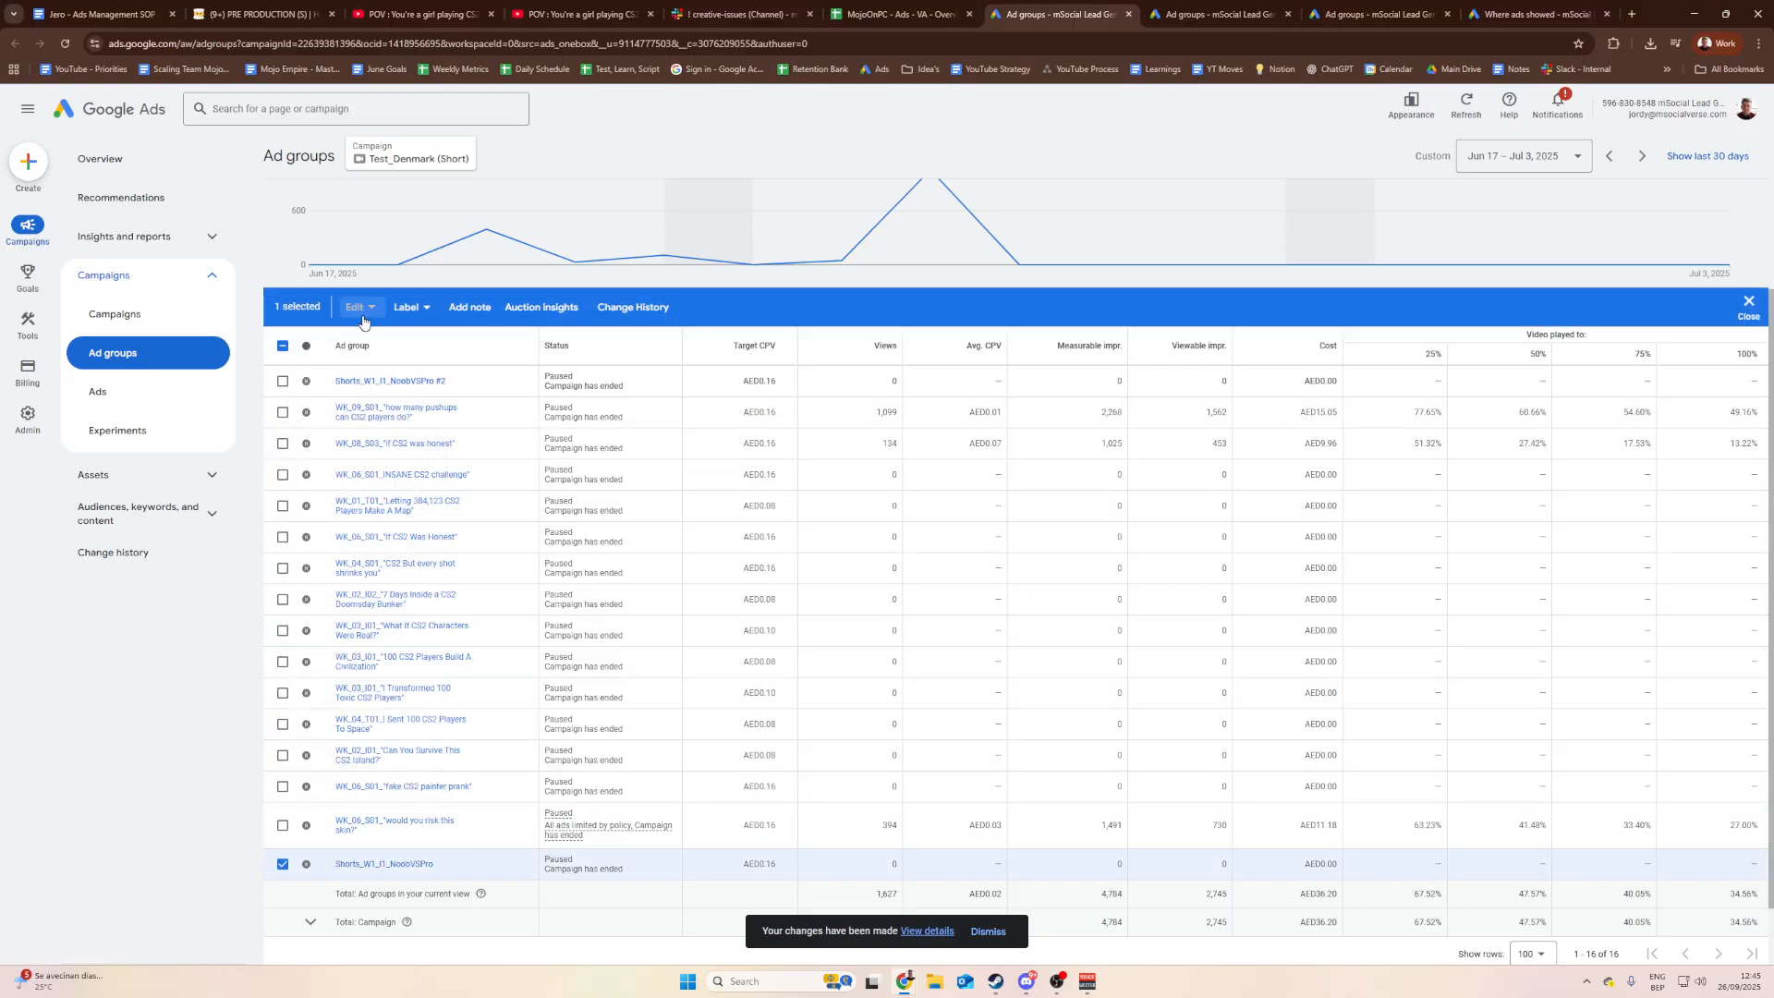
click(377, 308)
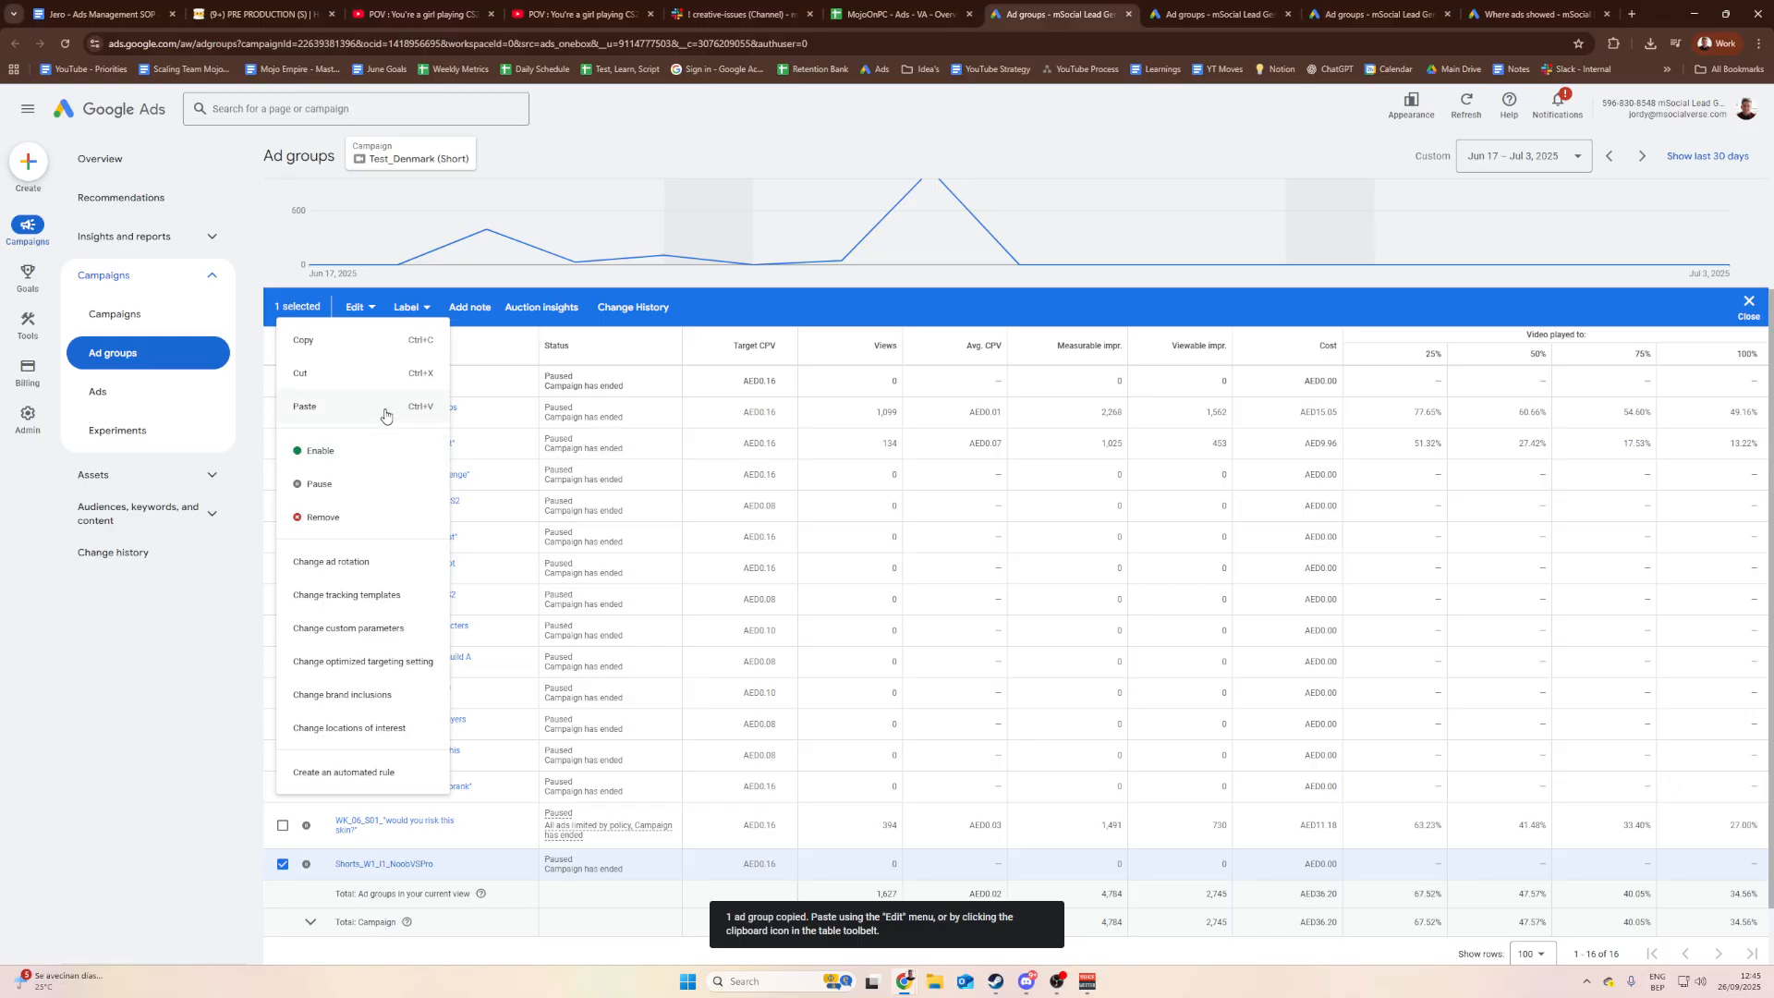
click(742, 305)
click(283, 864)
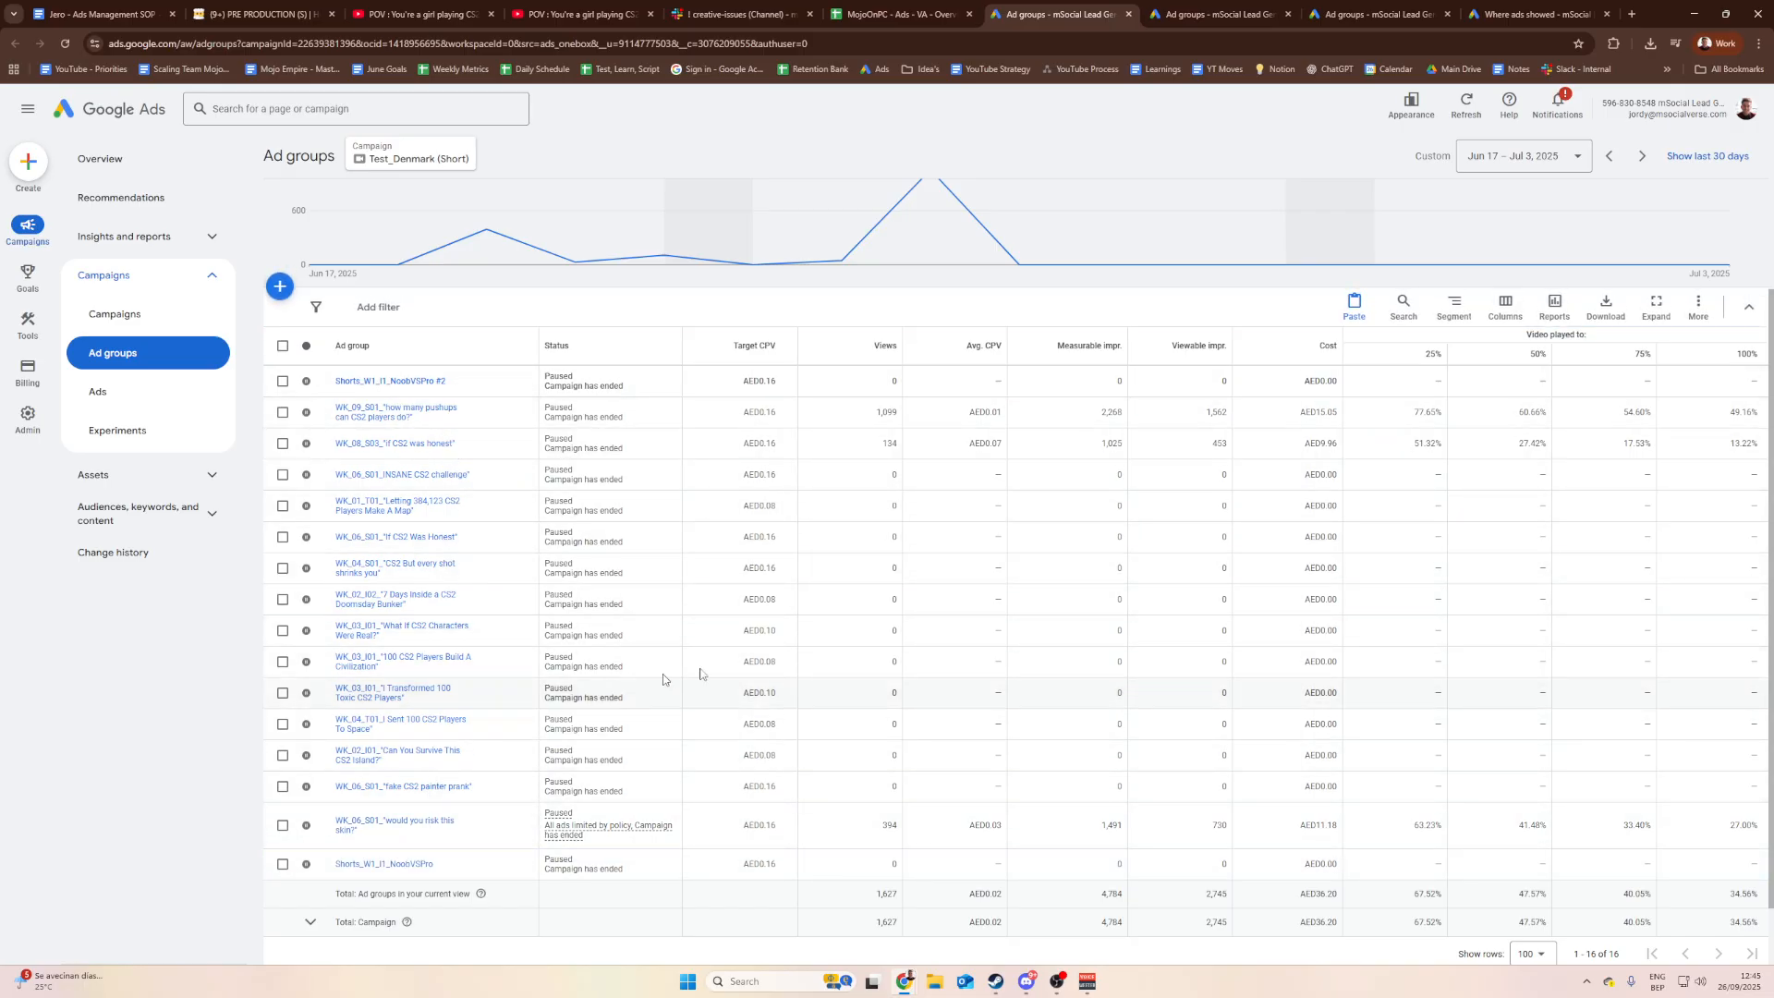
scroll(663, 674, up, 3)
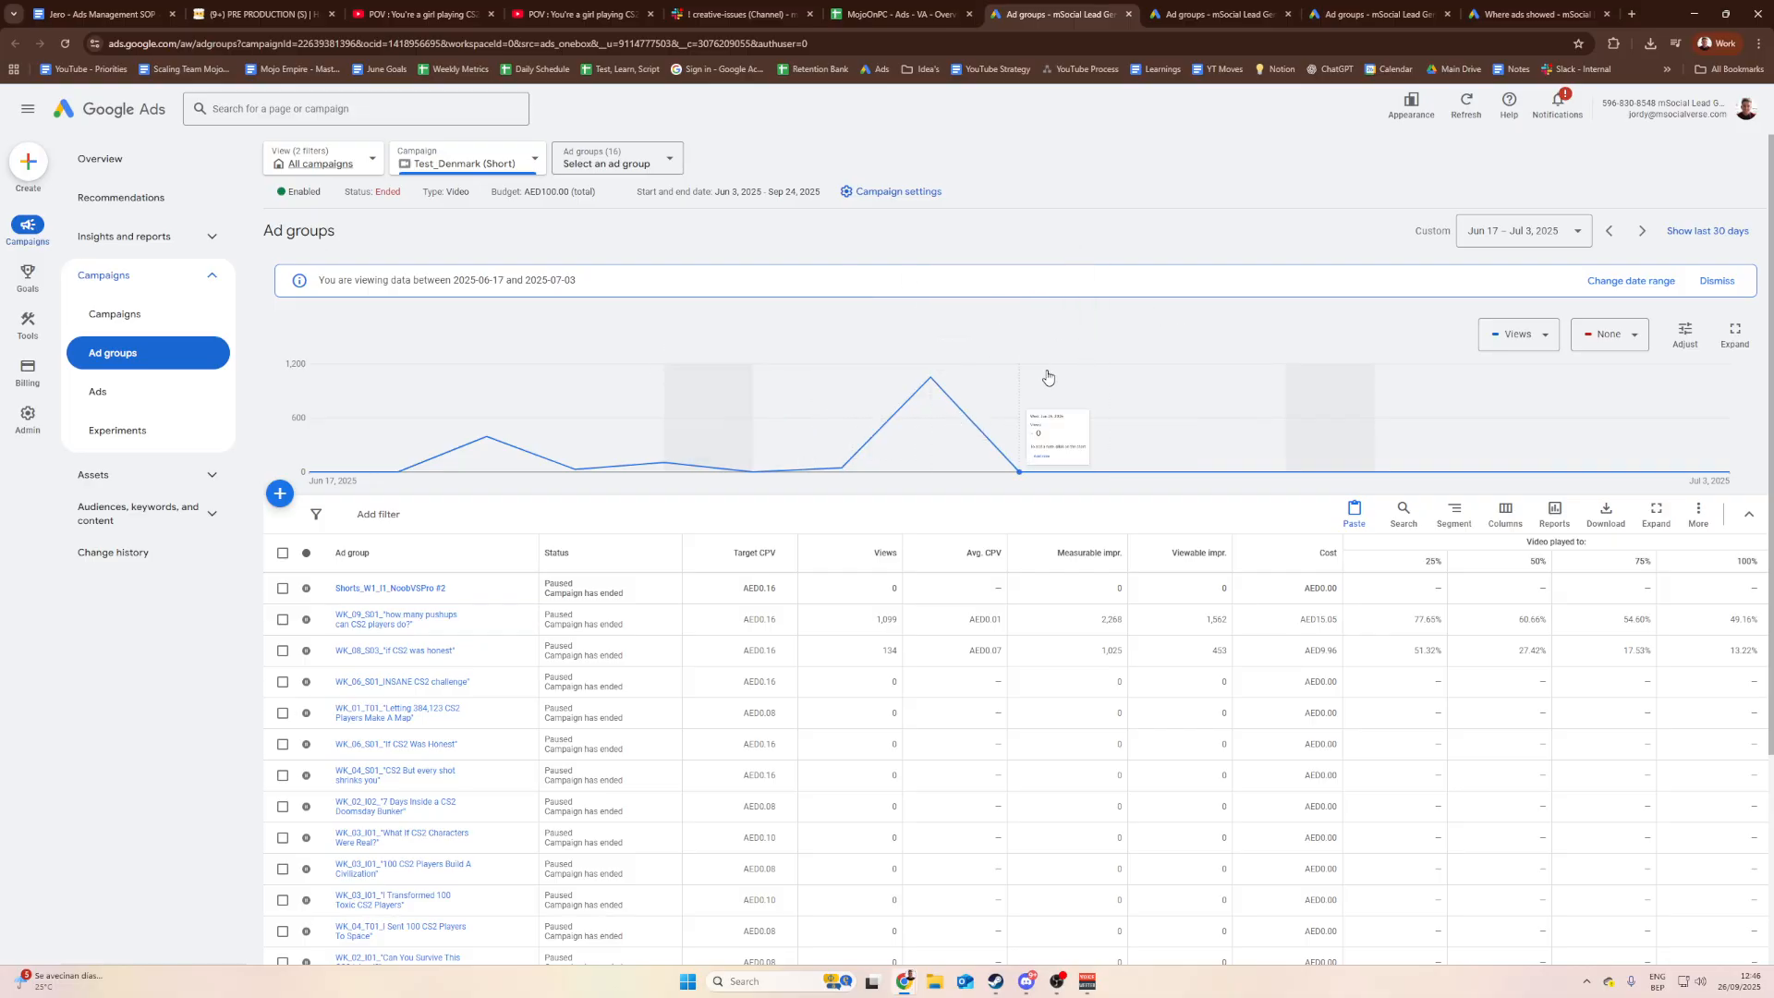
scroll(559, 508, down, 2)
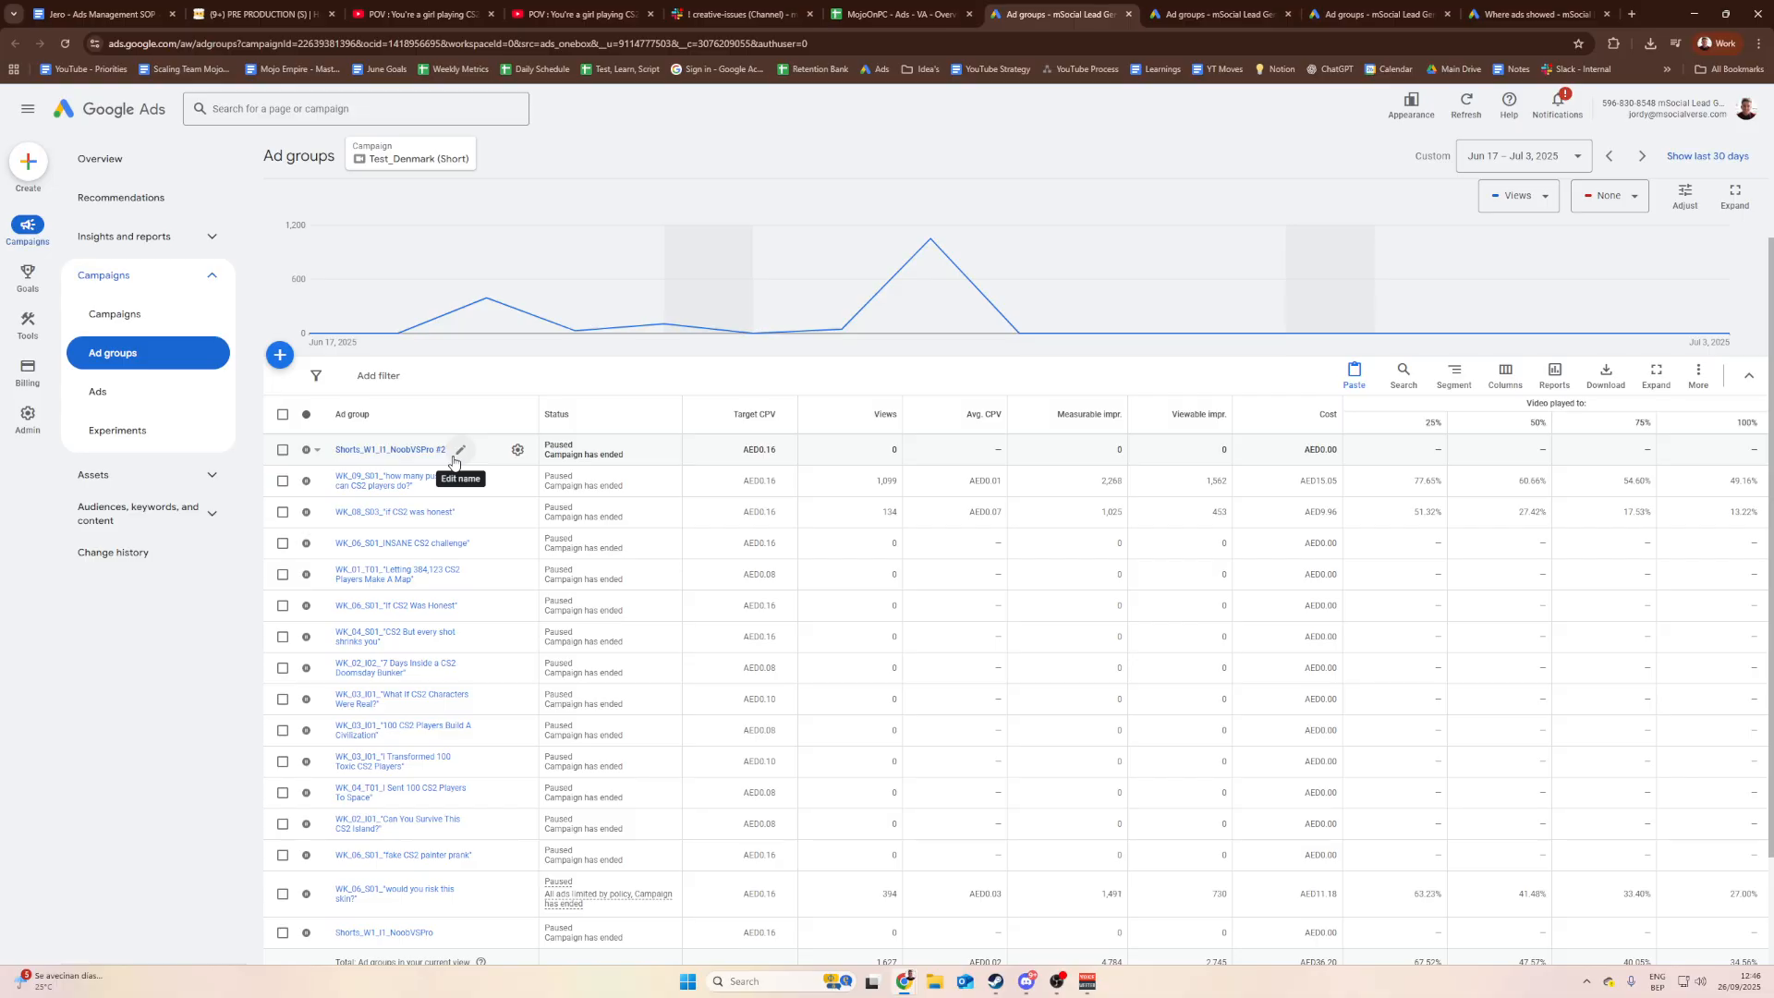
Step: Open the #2 ad group's name for editing and place the caret within it
click(459, 451)
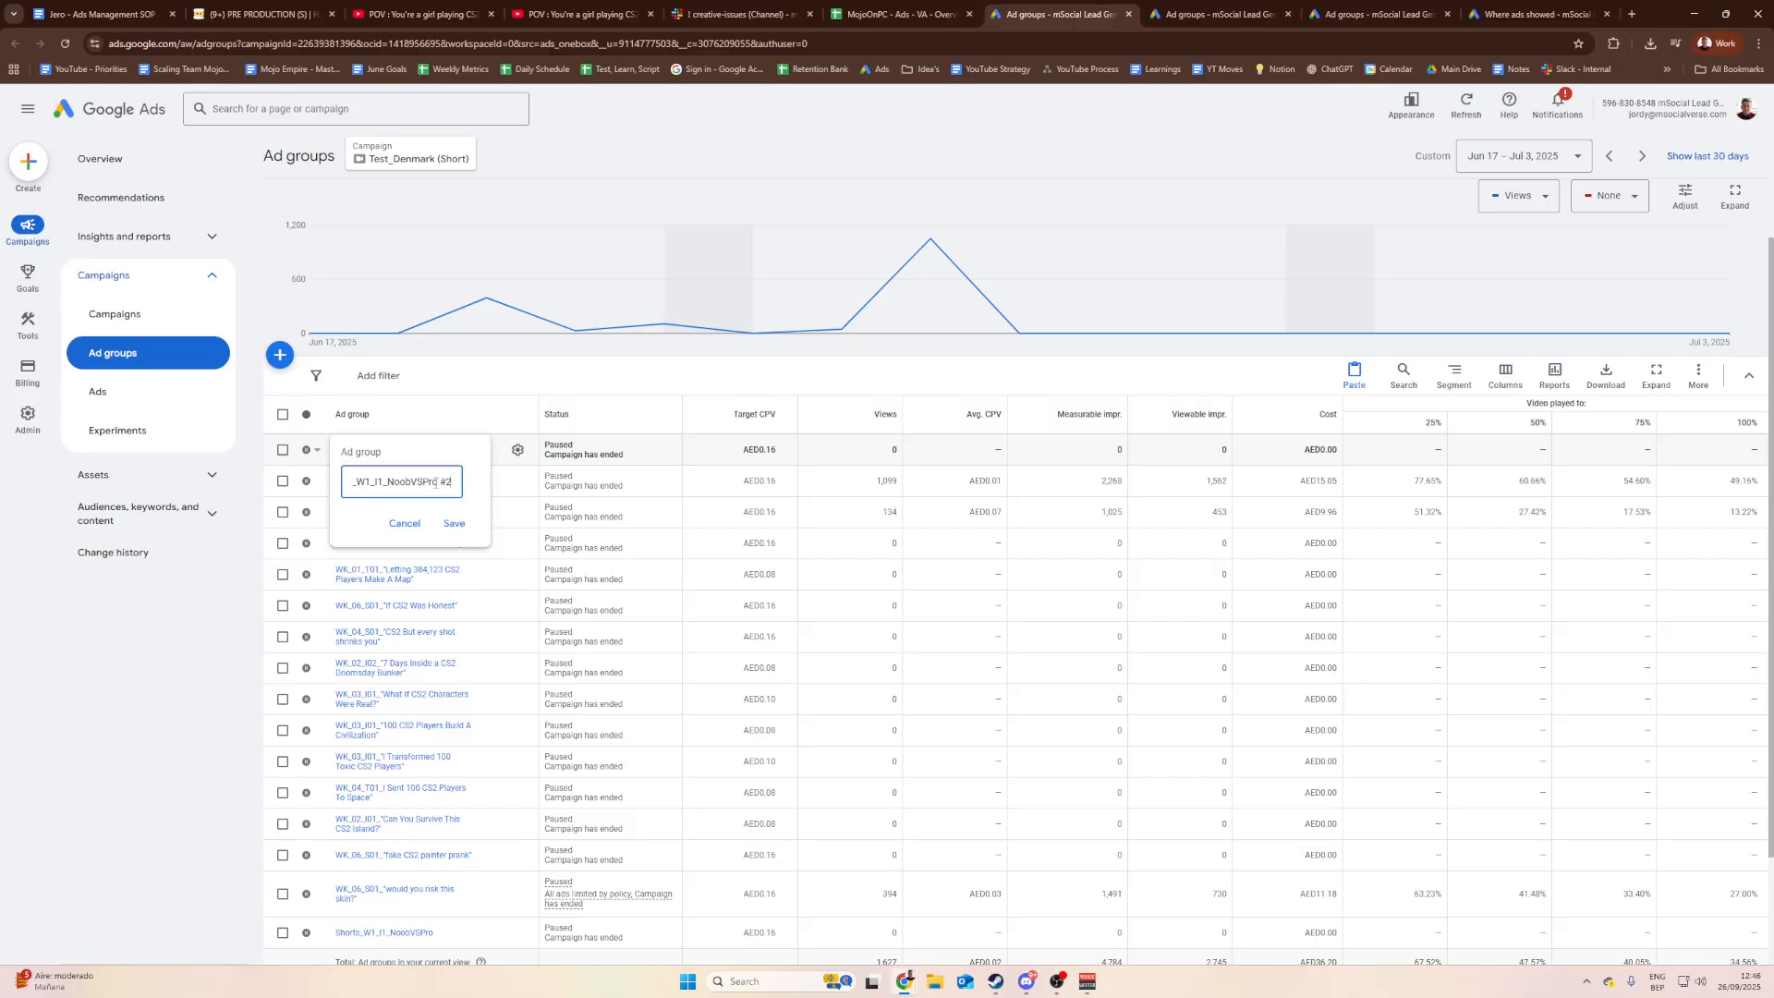
drag(451, 481, 378, 482)
click(405, 485)
double_click(406, 483)
click(407, 483)
drag(413, 482, 340, 482)
click(435, 484)
click(394, 482)
mouse_move(383, 482)
mouse_down()
mouse_move(347, 486)
mouse_move(387, 482)
mouse_up()
click(395, 481)
click(413, 482)
Step: Replace I1 with V1 in the name, making it Shorts_W1_V1_NoobVSPro #2
key(BackSpace)
text(V)
drag(410, 482, 477, 486)
click(412, 480)
click(418, 481)
click(402, 481)
click(403, 482)
click(391, 480)
click(388, 482)
click(396, 481)
click(418, 482)
click(411, 482)
click(422, 484)
Step: Bring up the 'POV: You're a girl playing CS2' Short and replay it from the beginning
click(282, 14)
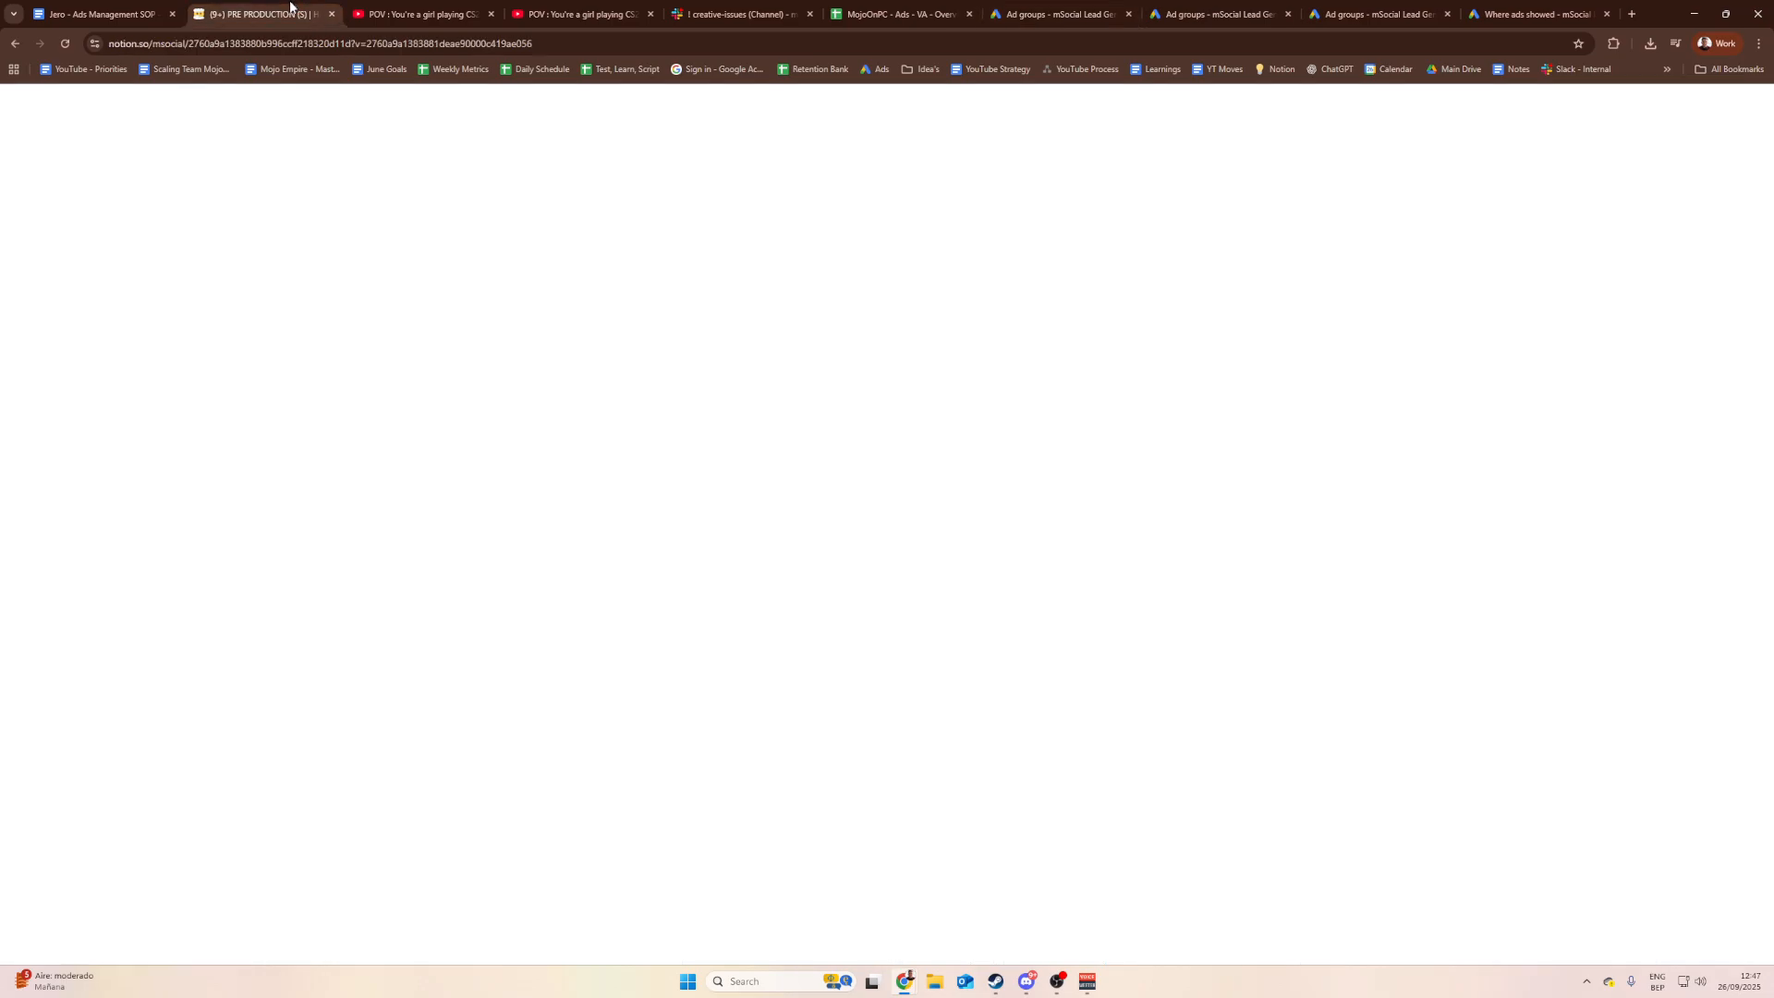
click(421, 14)
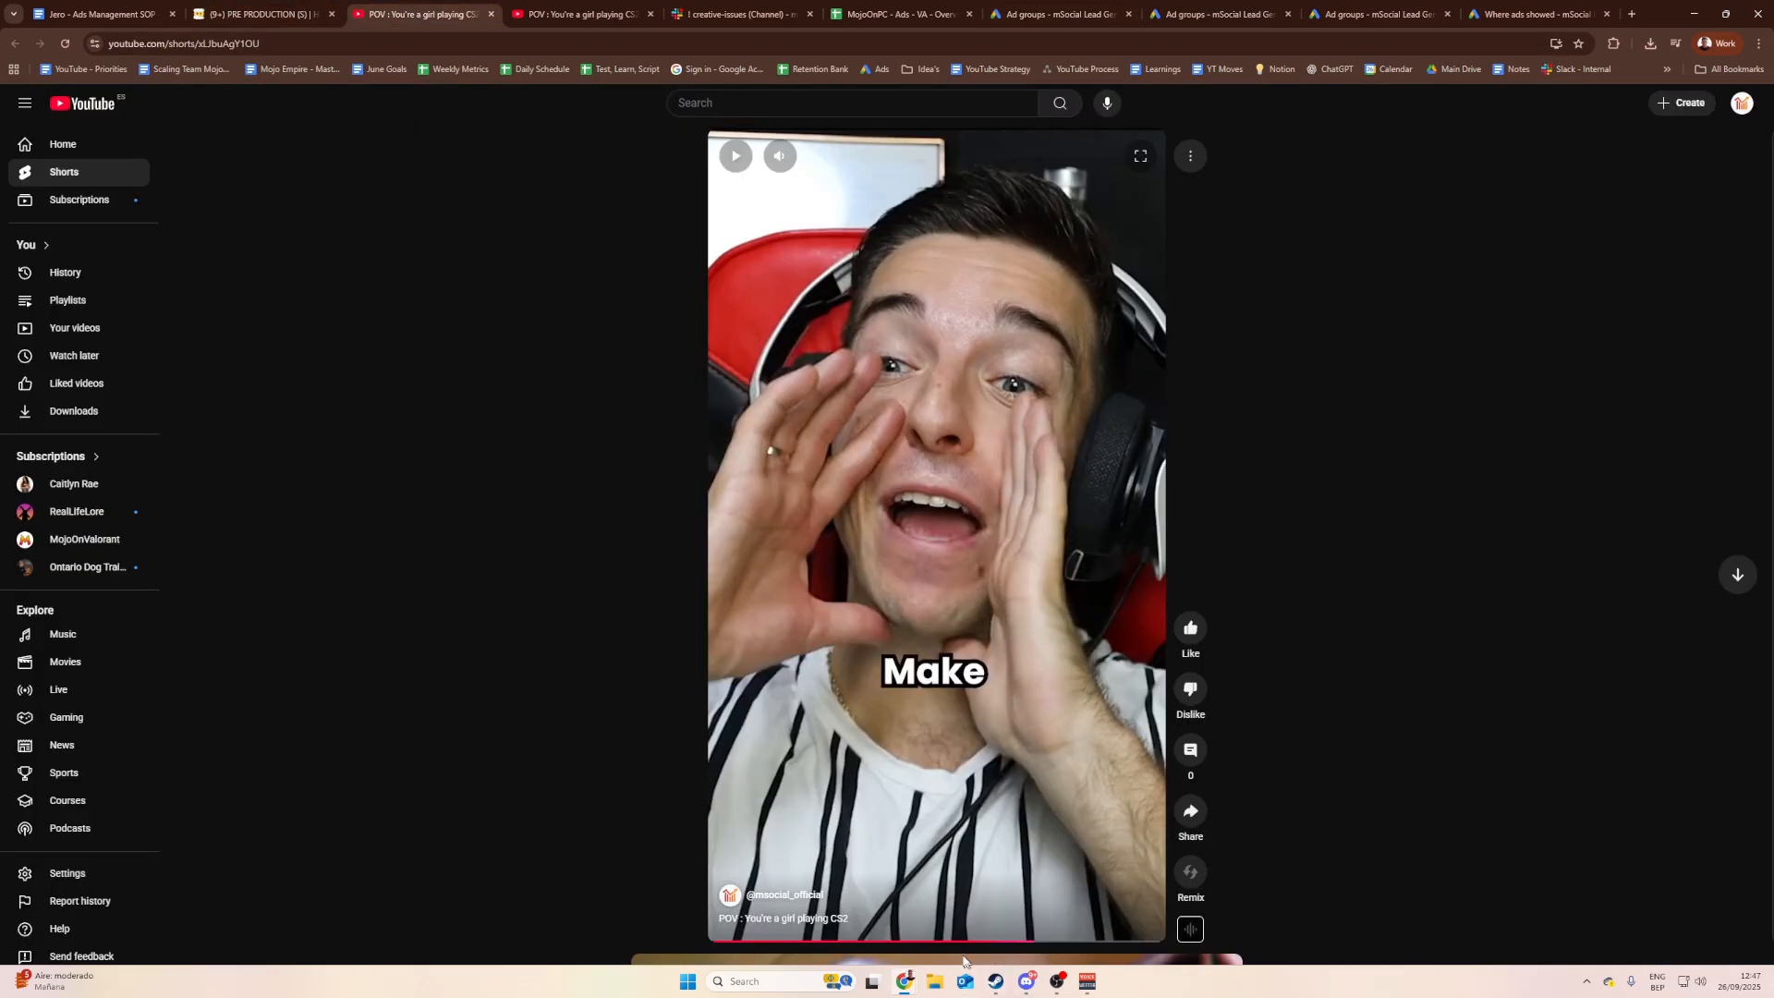
click(721, 940)
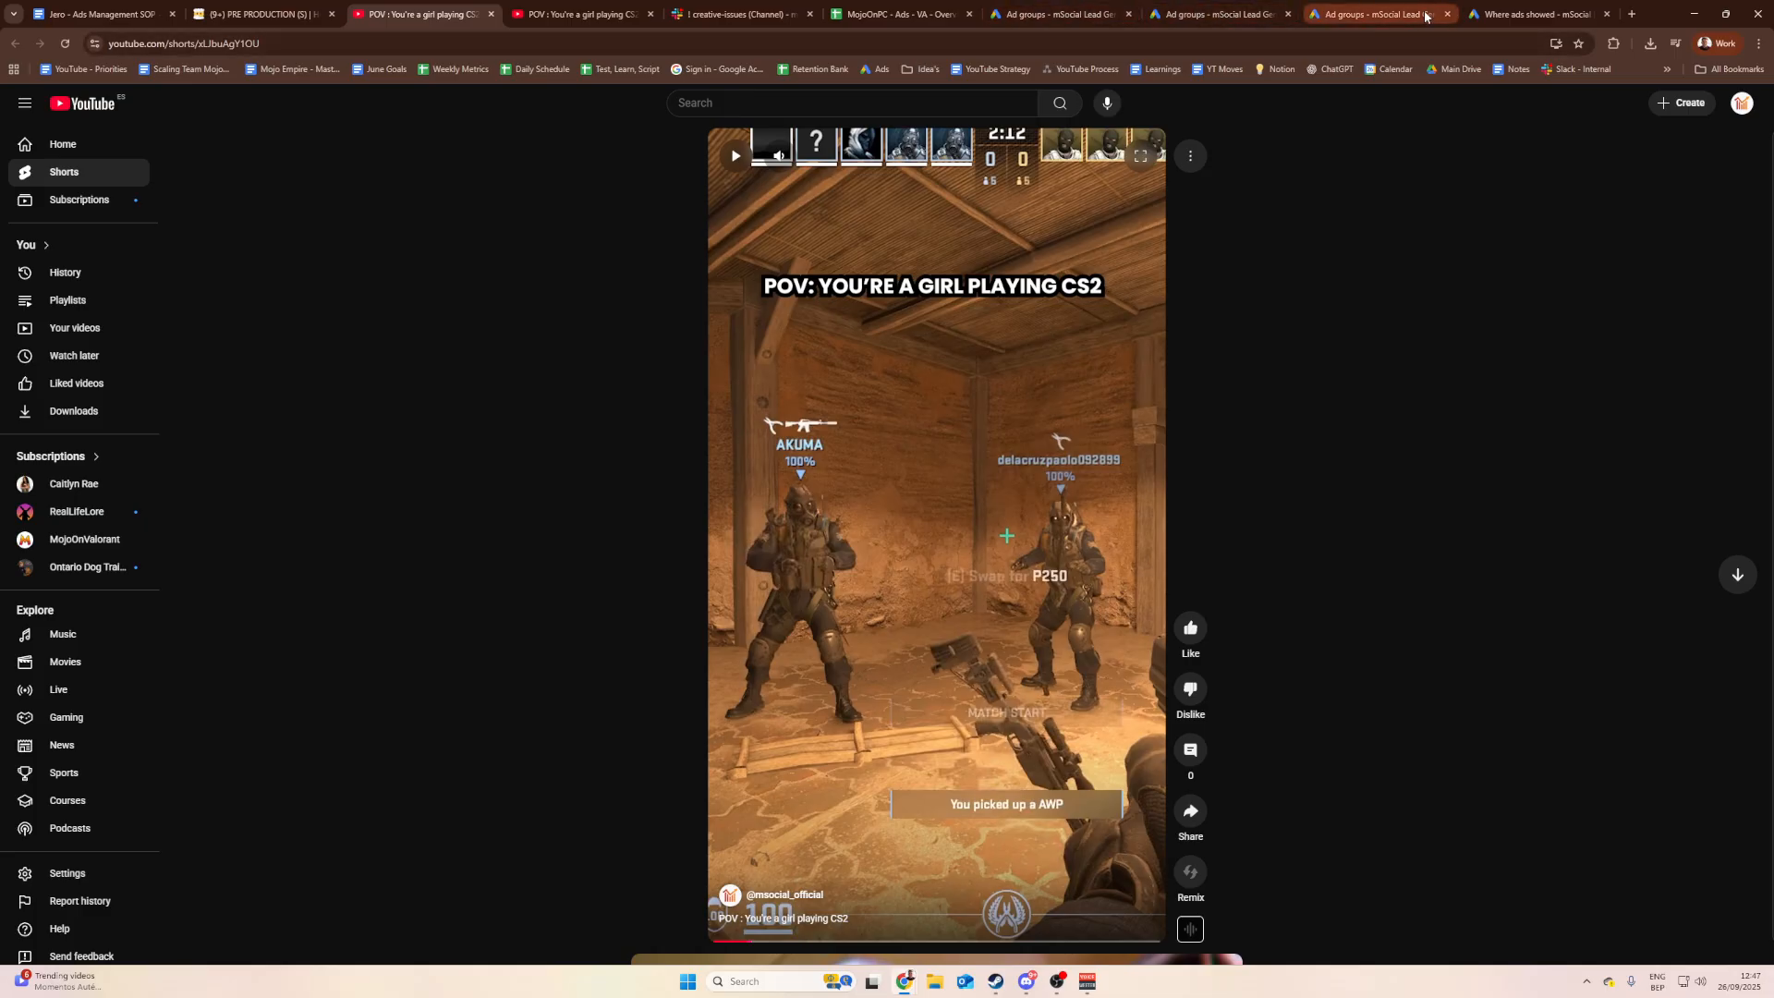
Step: In the #2 ad group's name, change the week tag W1 to W2
click(1088, 14)
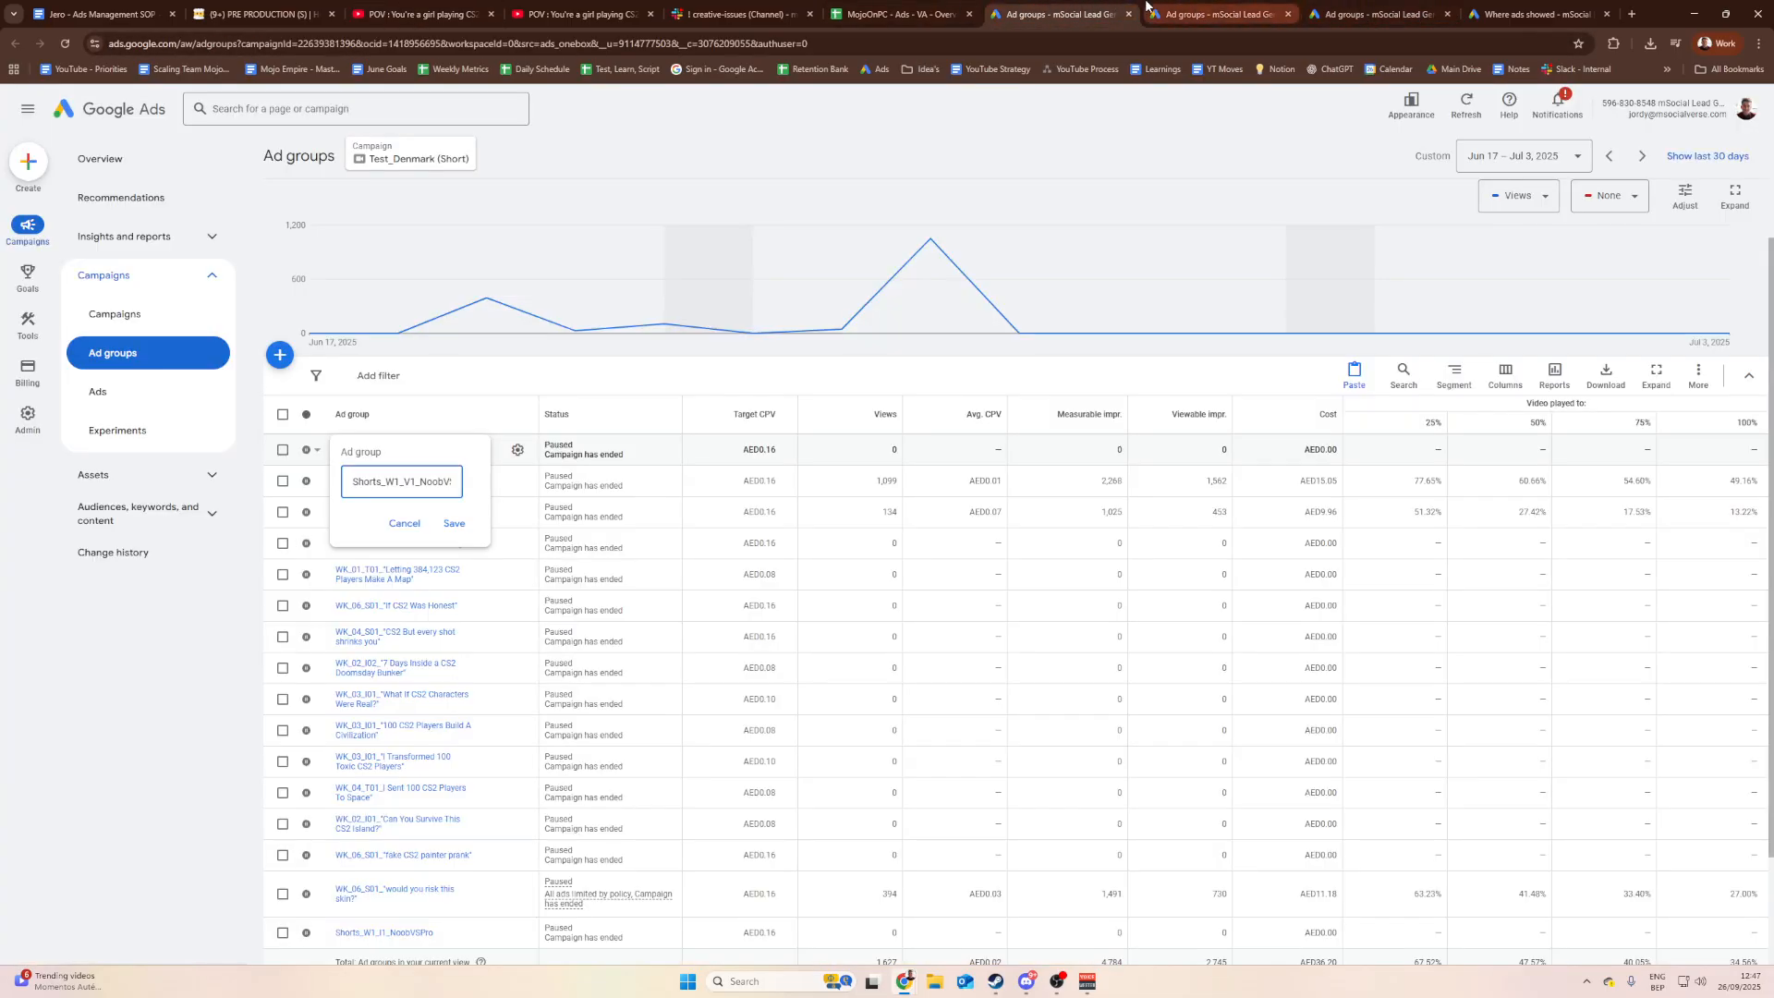
drag(421, 481, 457, 484)
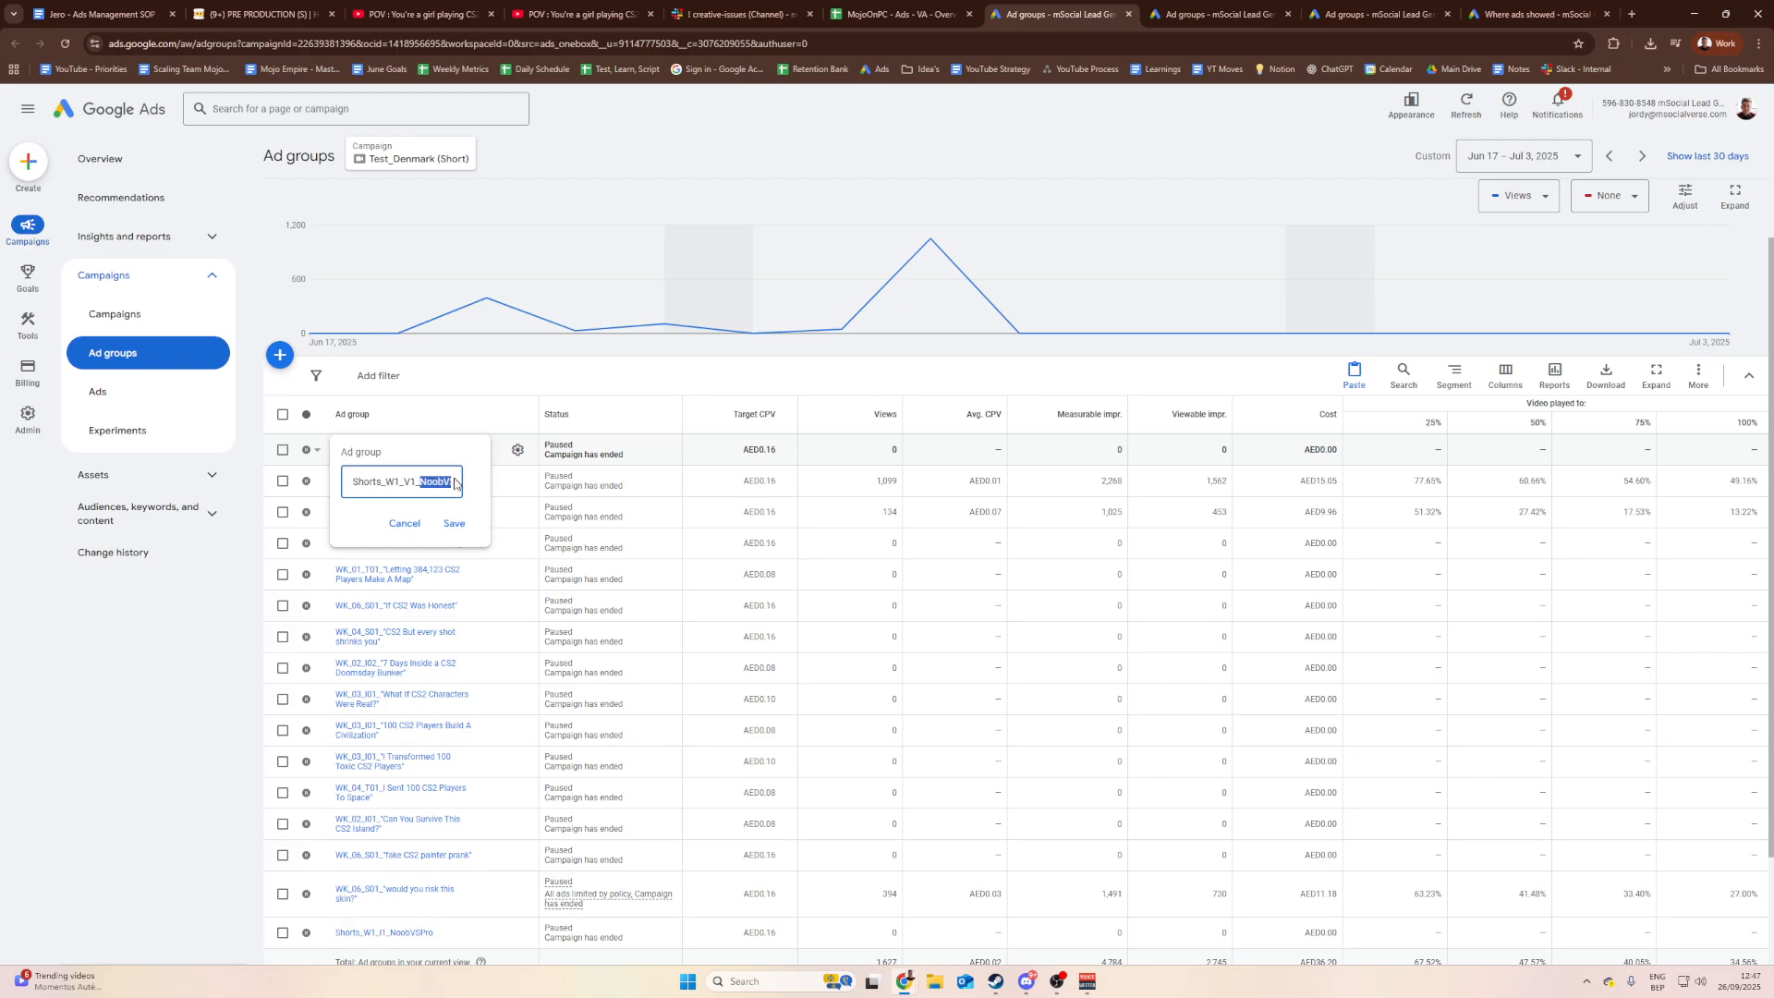
click(425, 483)
key(shift+End)
key(Left)
key(ctrl+a)
key(Home)
text(Shorts_)
key(BackSpace)
text(2)
Step: Open the POV card in Notion and add a number property 'Version' set to 2
click(274, 11)
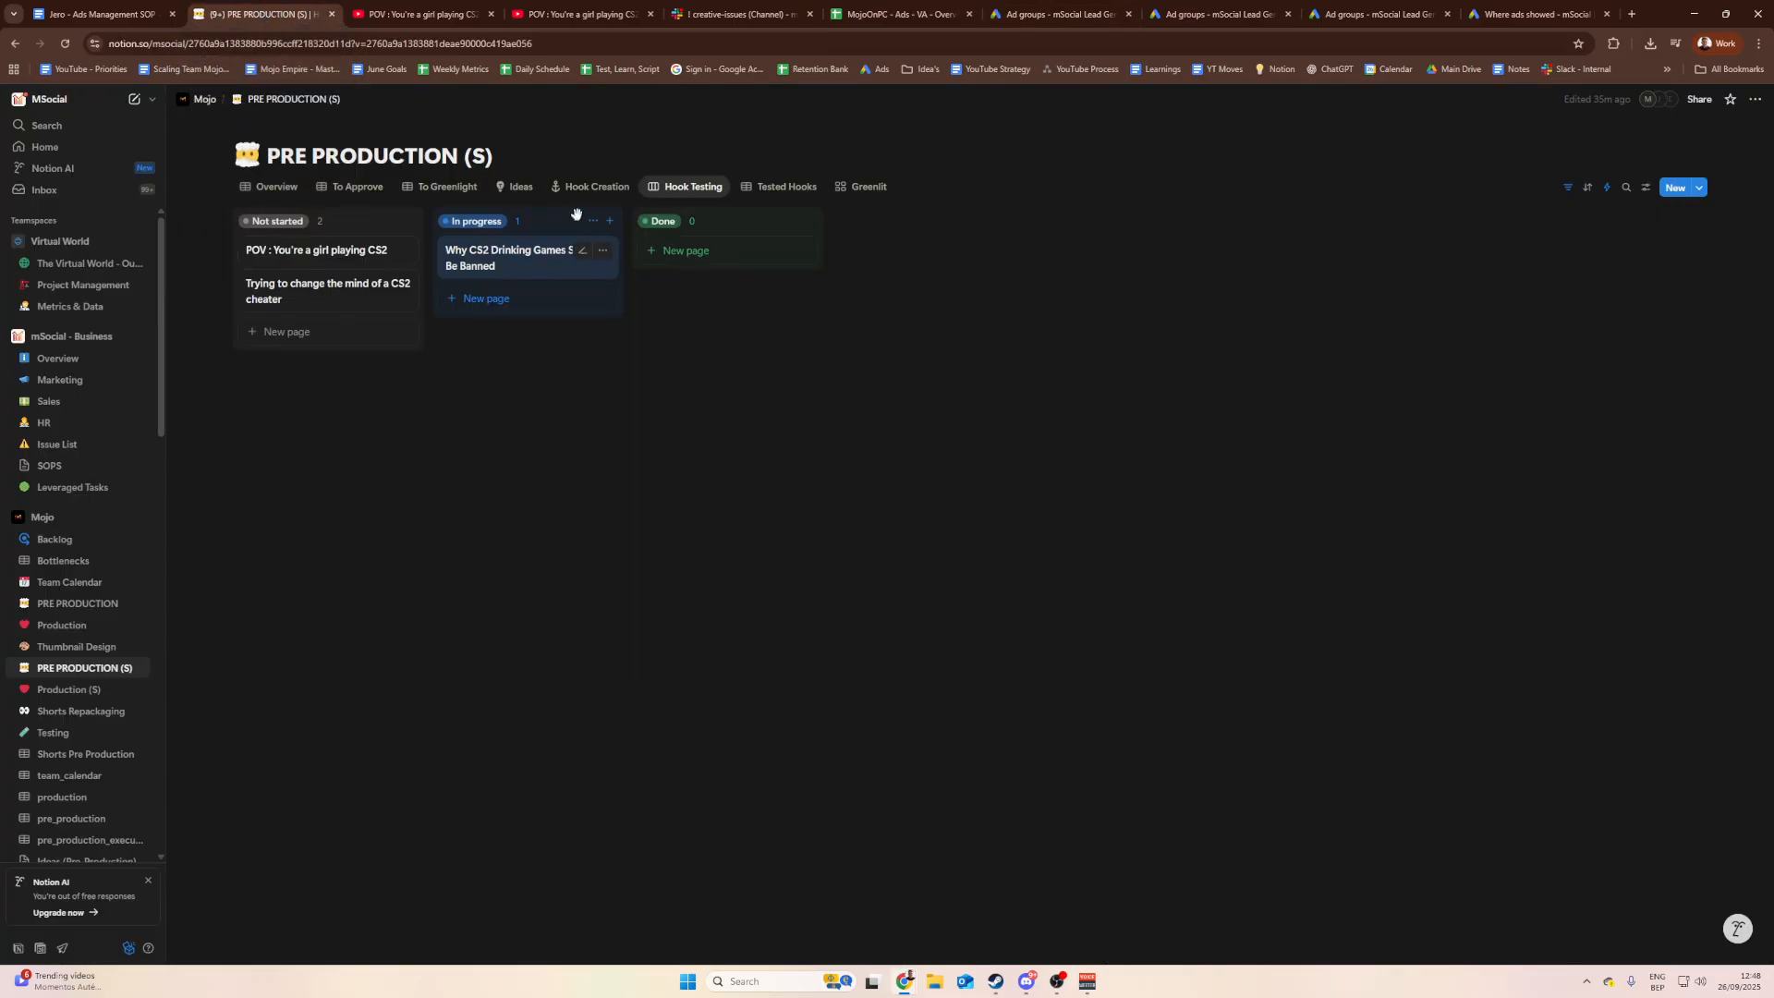
click(693, 186)
click(317, 249)
scroll(1002, 703, down, 3)
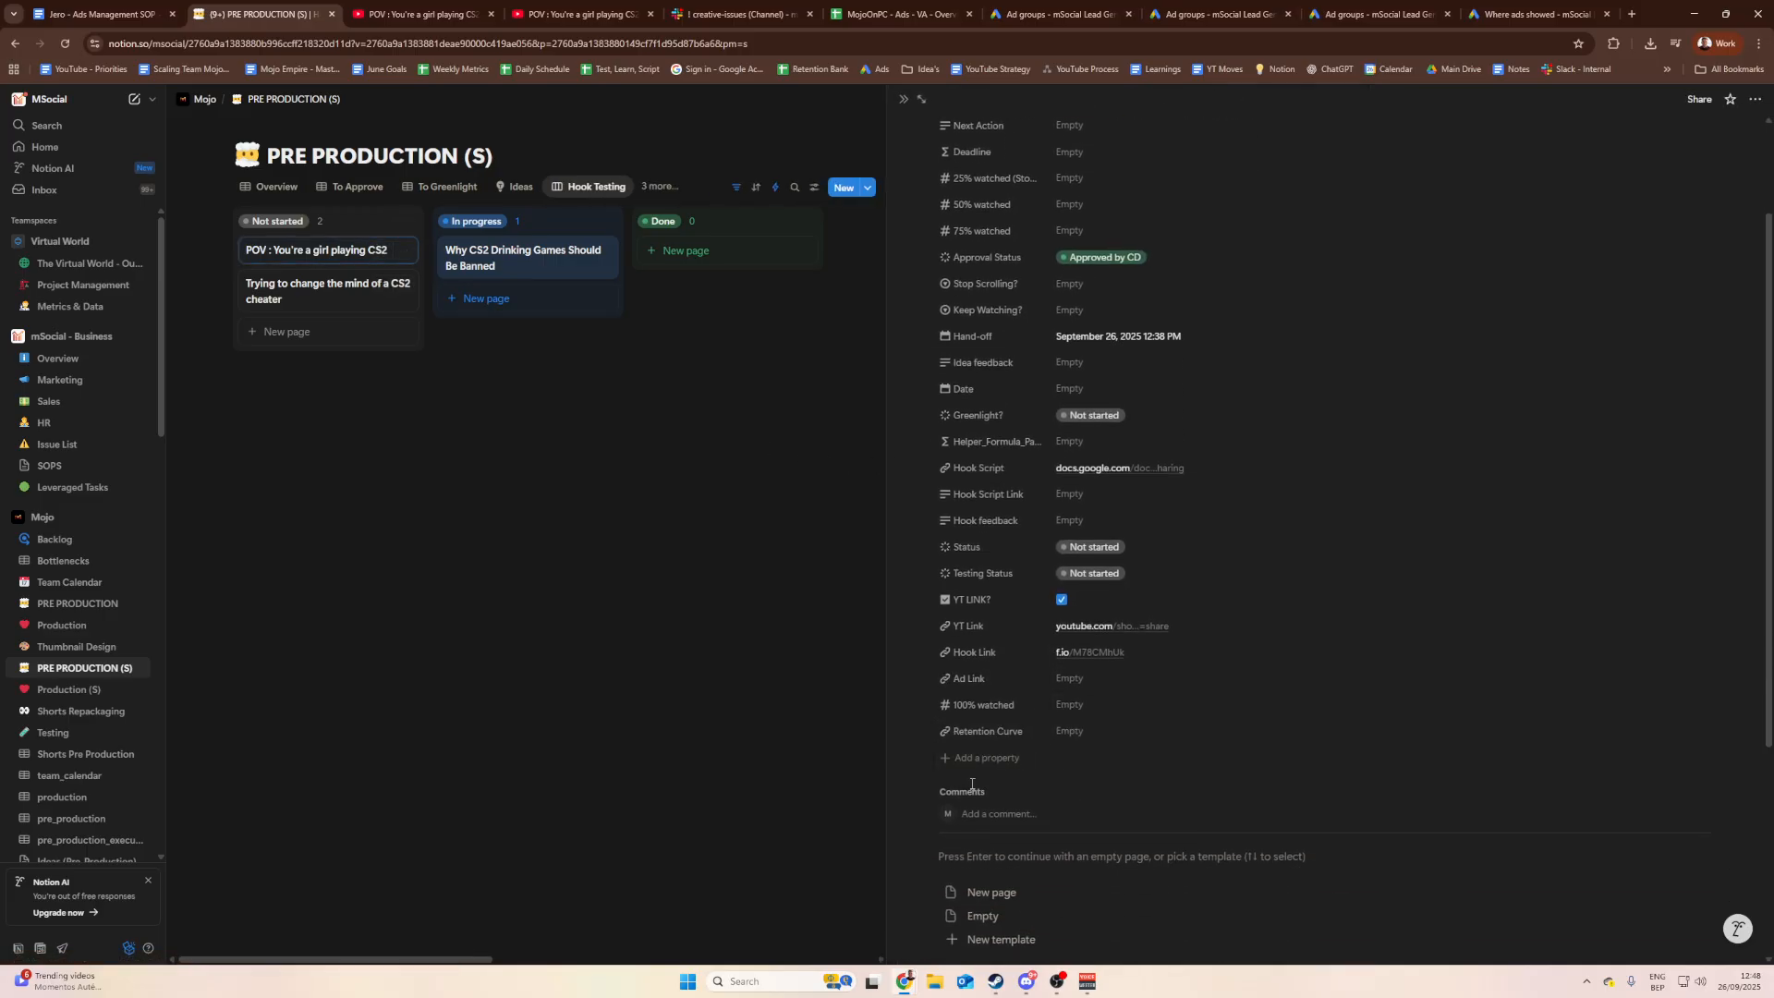
click(996, 762)
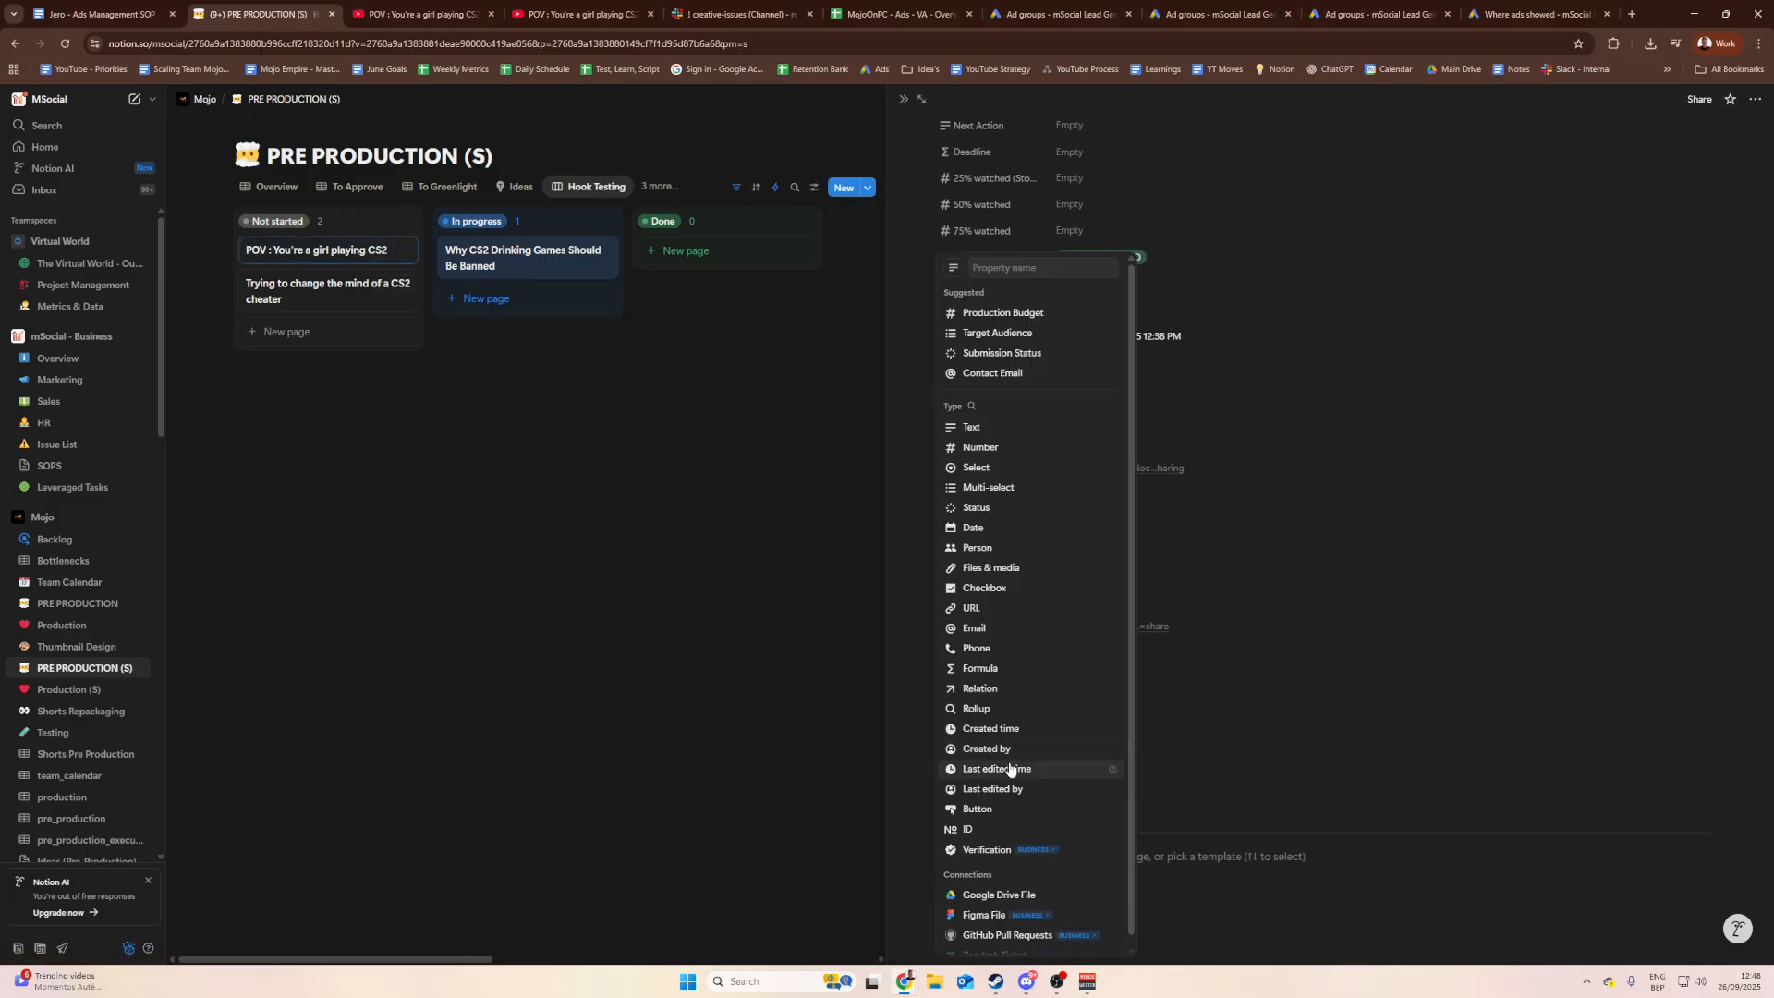
click(1009, 448)
text(V)
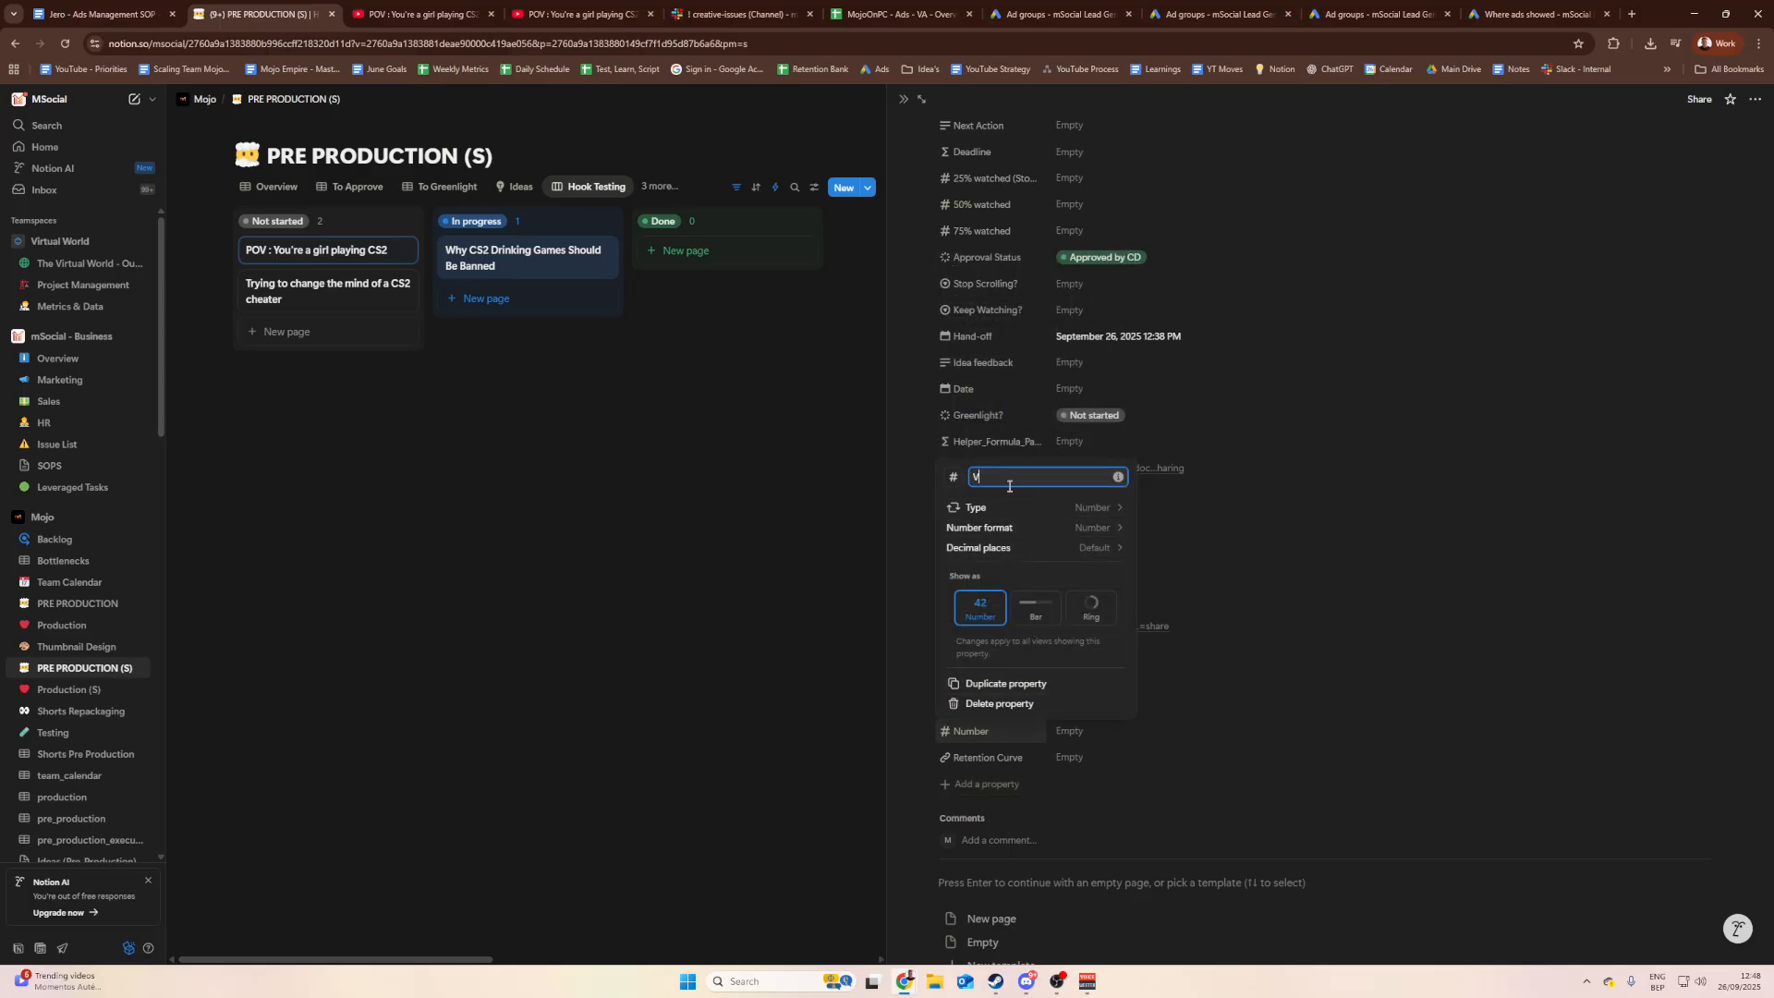
text(ersion)
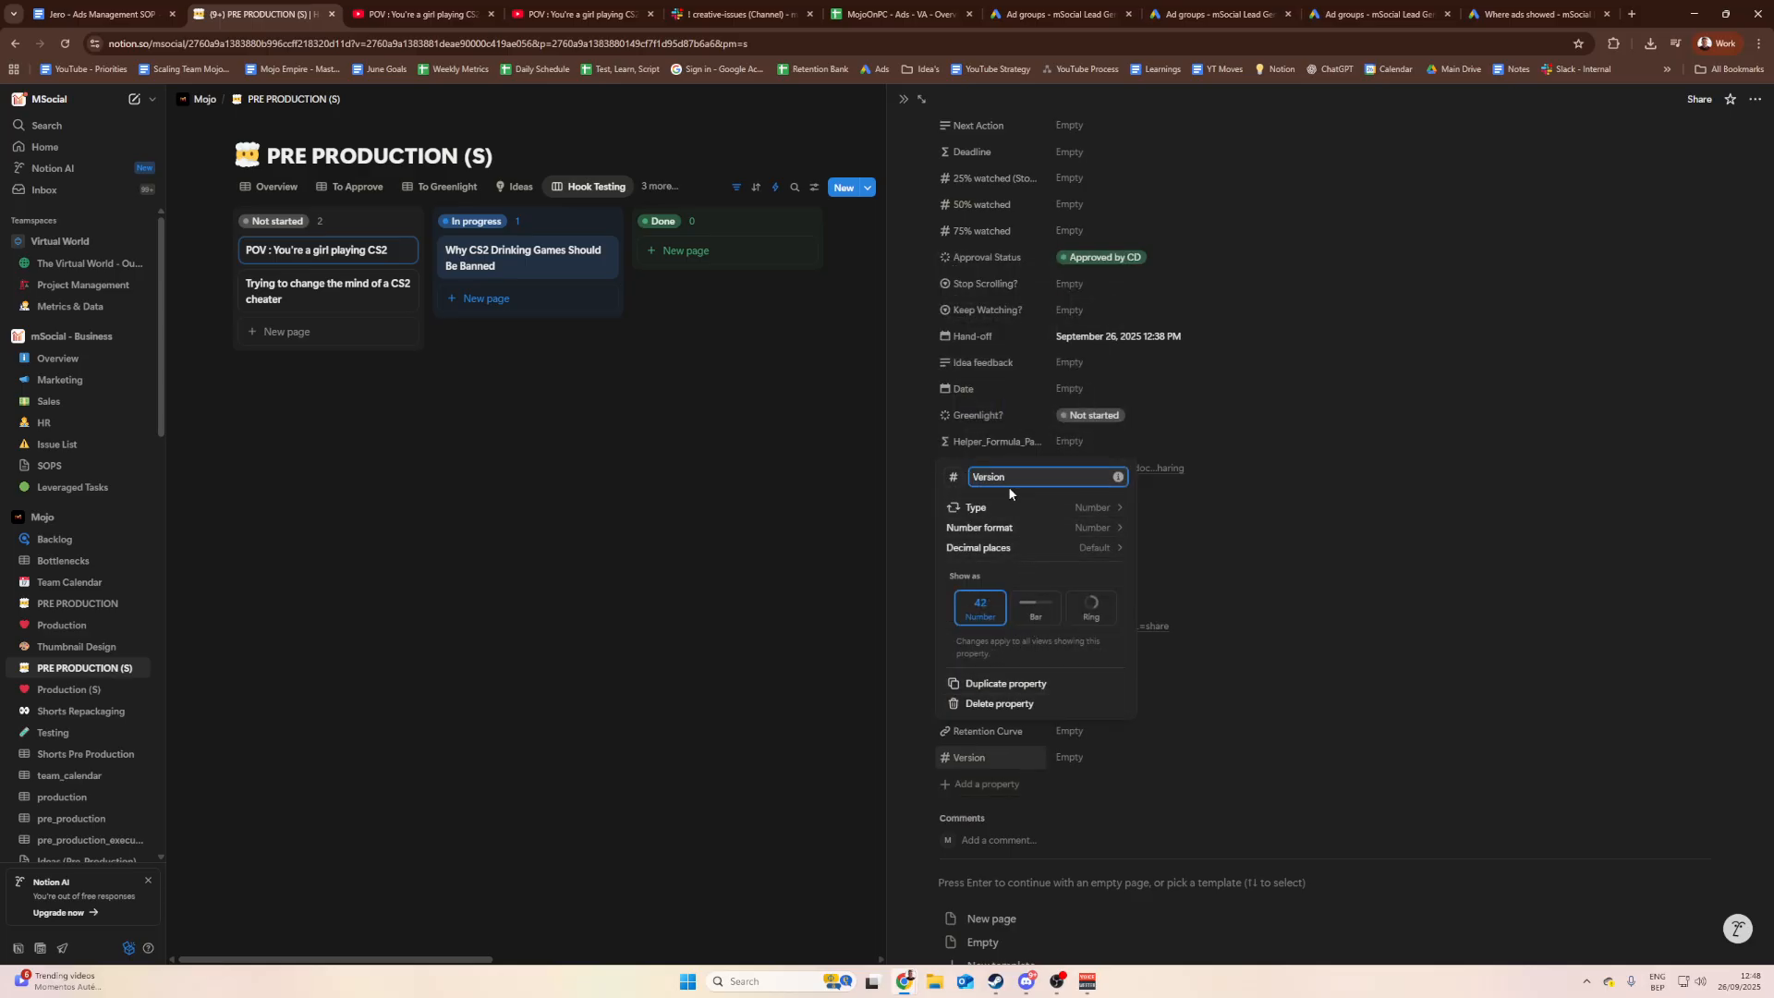
click(937, 730)
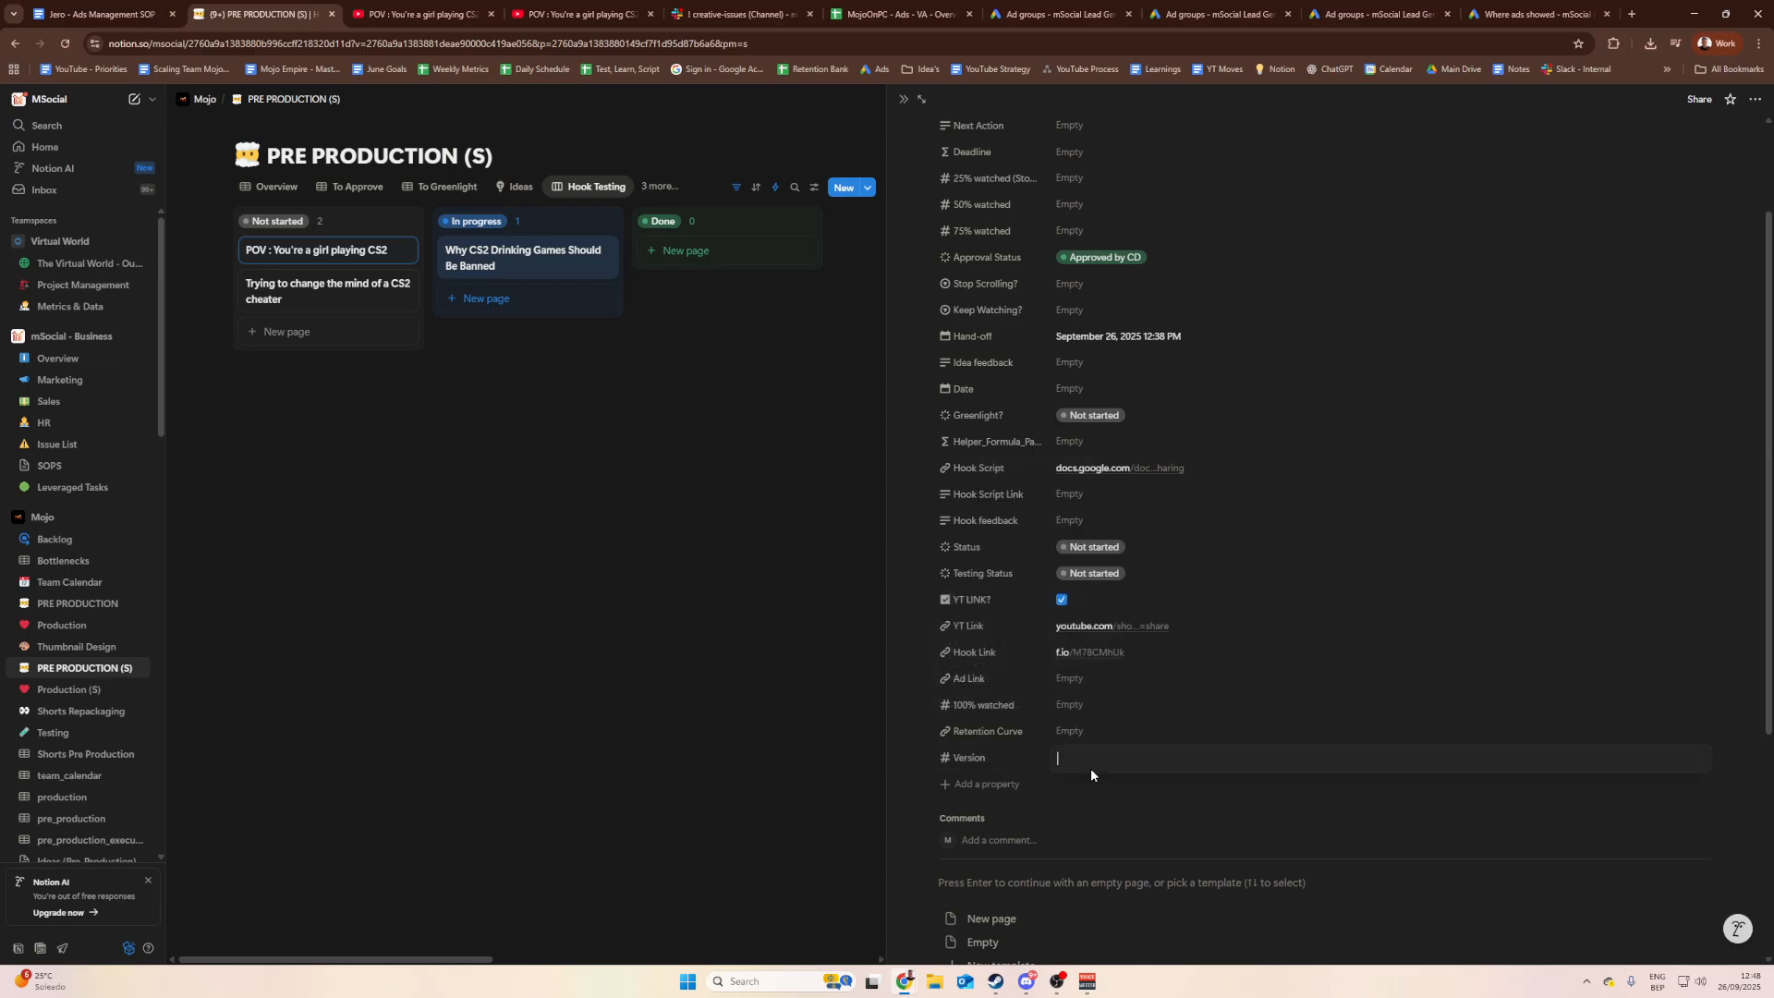
text(2)
Step: Preview the POV short on YouTube, then look over the current ad group name
click(420, 14)
click(577, 14)
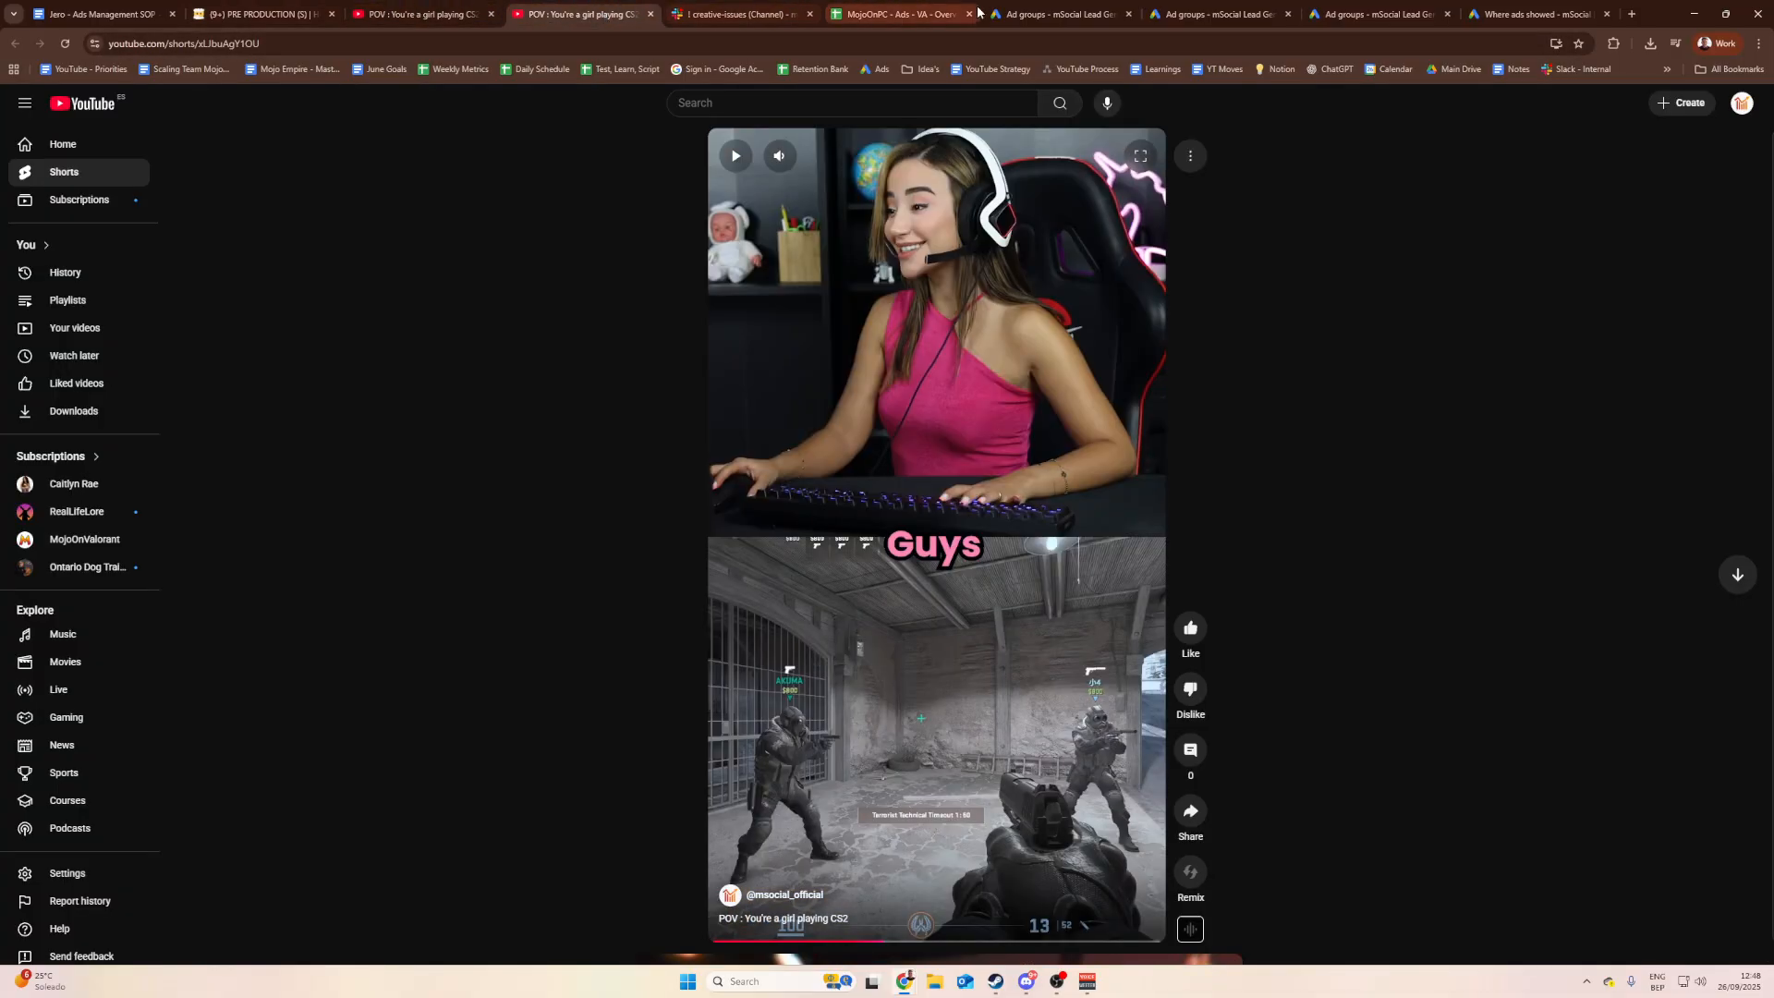
click(1025, 14)
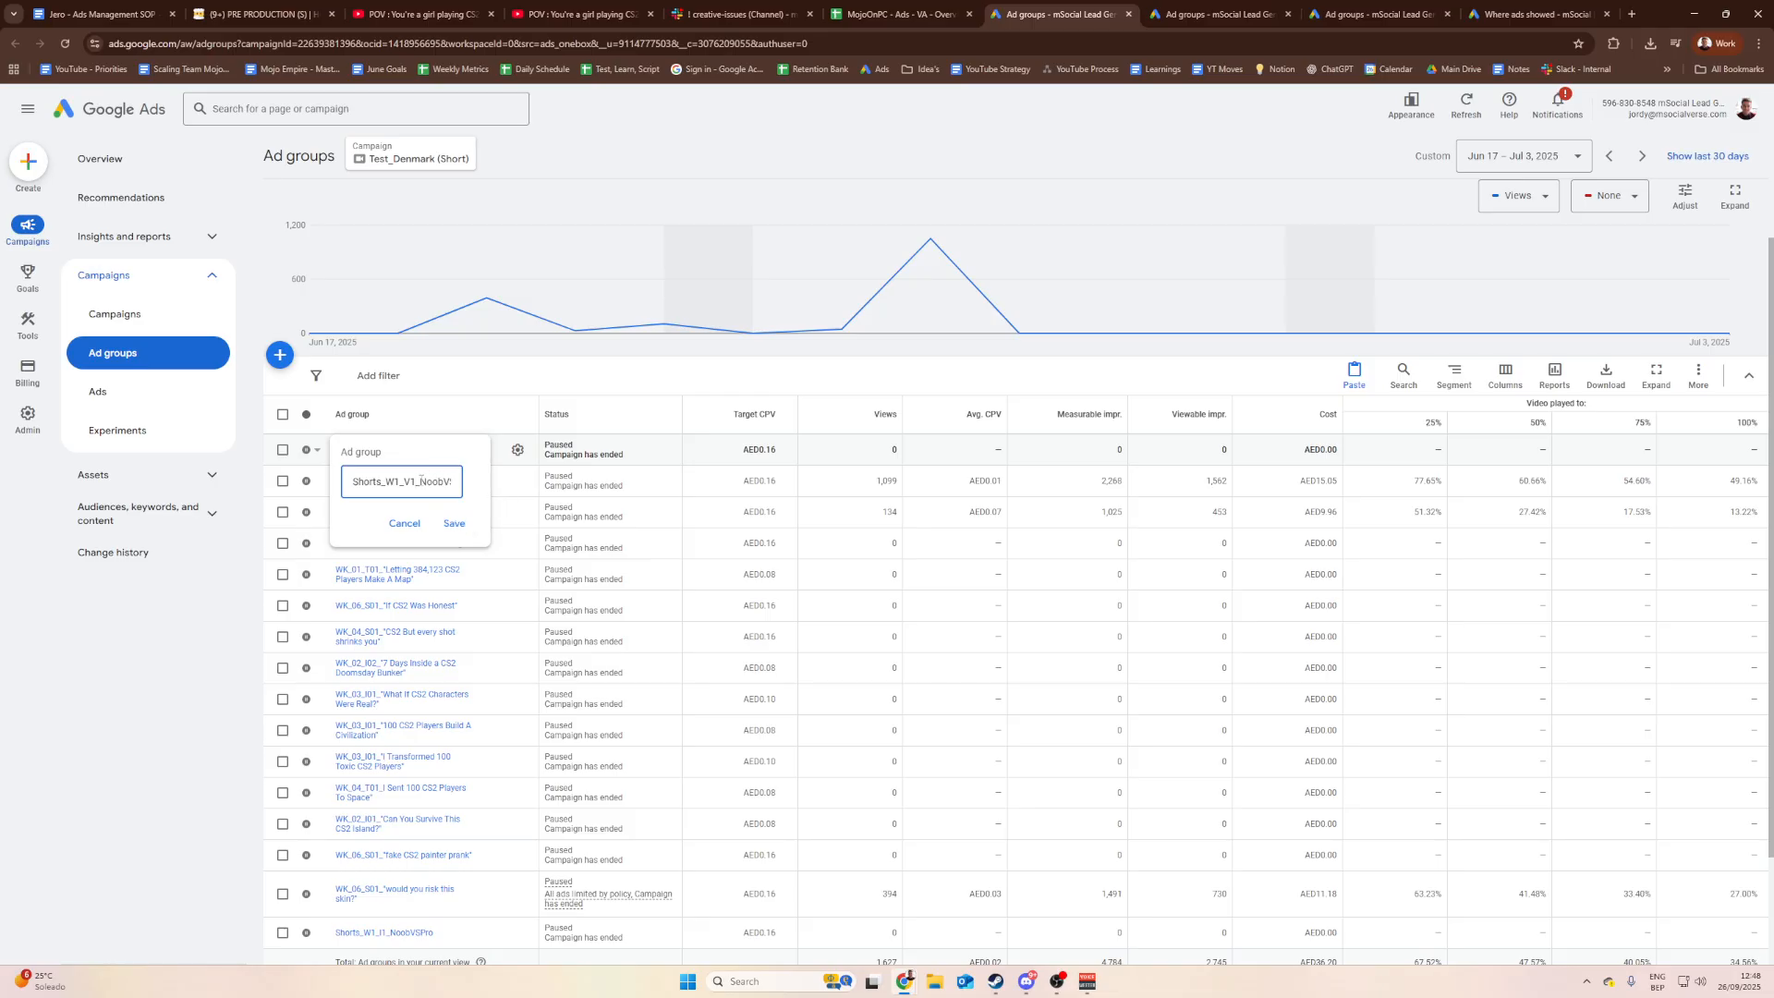
drag(420, 481, 483, 484)
click(427, 480)
Step: Select and copy the full 'POV : You're a girl playing CS2' page title in Notion
click(259, 14)
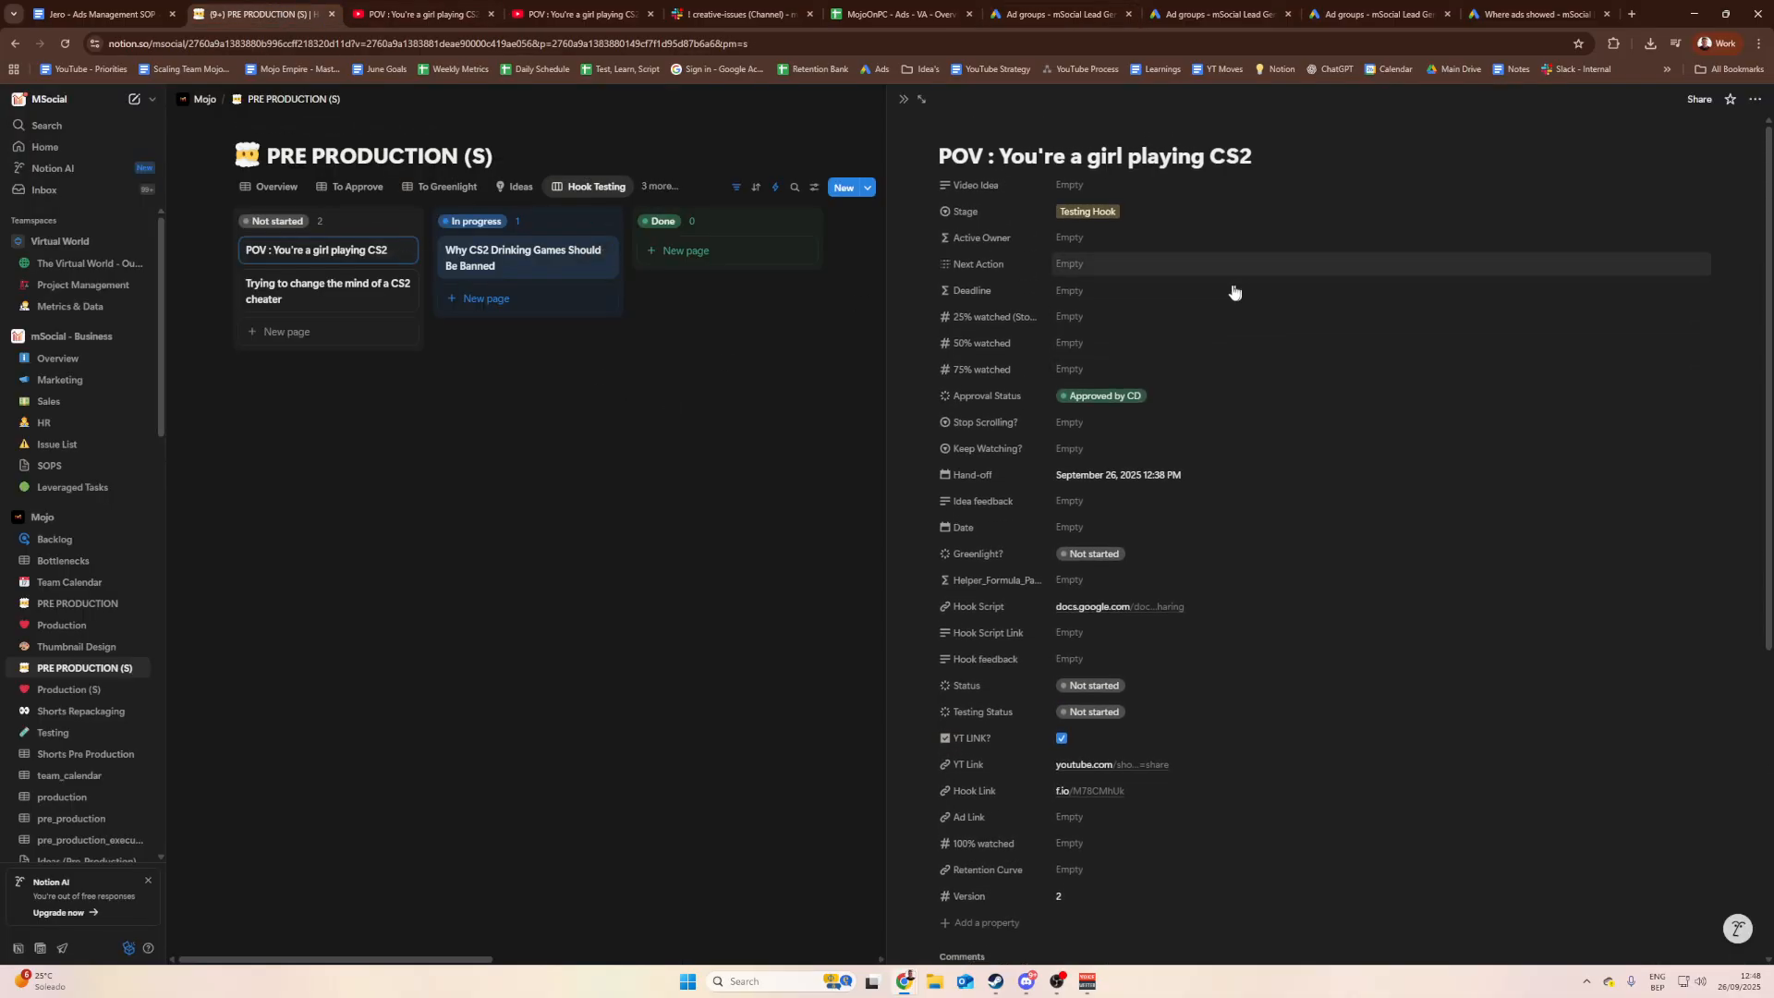
drag(1251, 155, 998, 146)
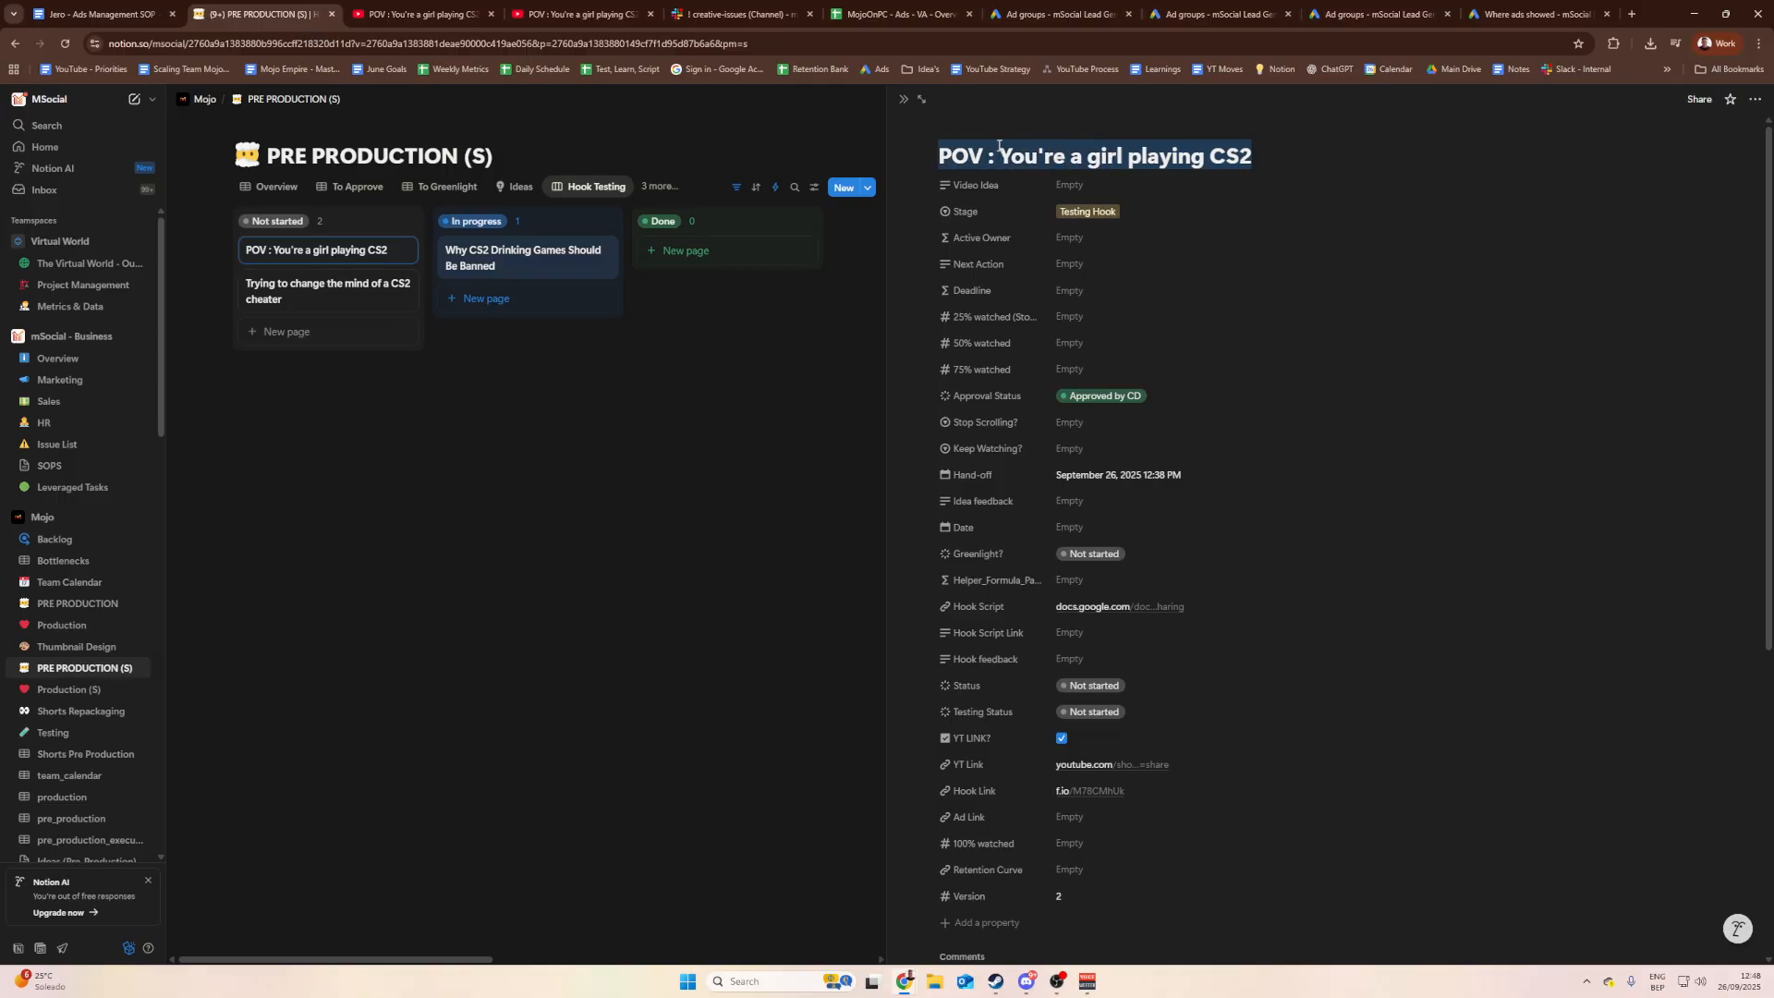
click(1017, 151)
drag(1252, 155, 908, 143)
click(1017, 155)
drag(1252, 156, 859, 153)
click(1140, 156)
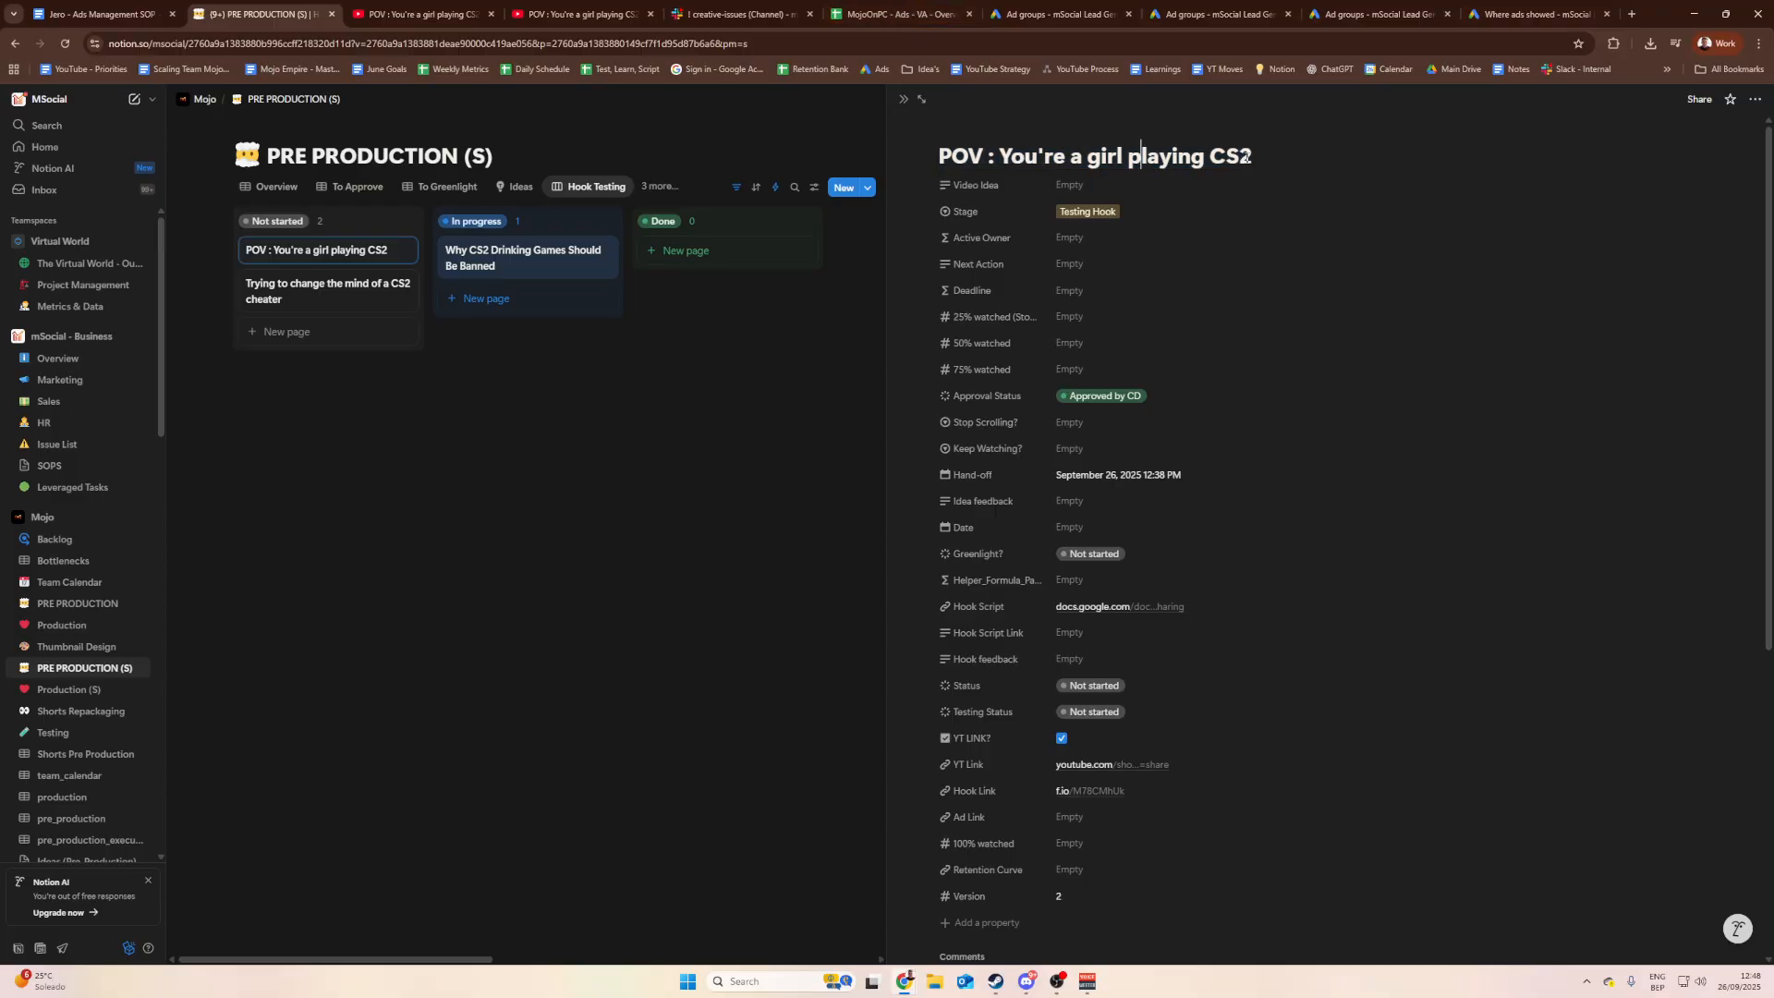
drag(1246, 155, 815, 127)
click(894, 14)
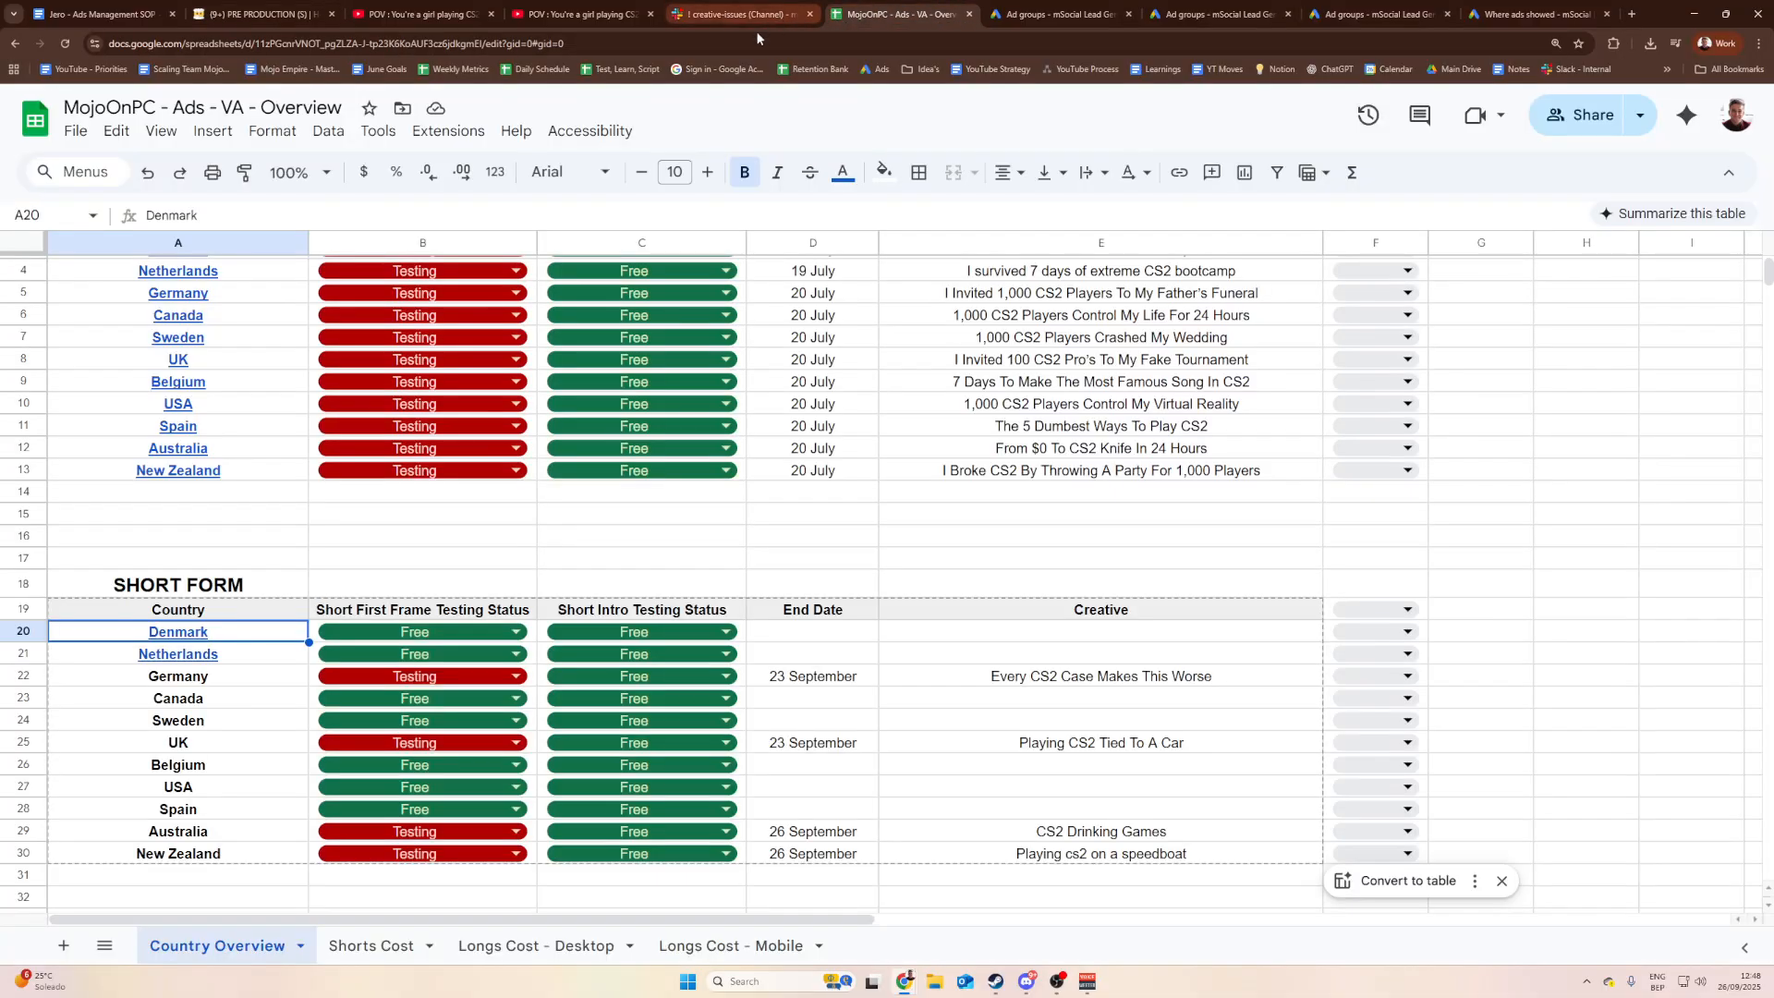
Step: Replace 'NoobVSPro #2' with the pasted POV title and save the ad group name
click(1007, 9)
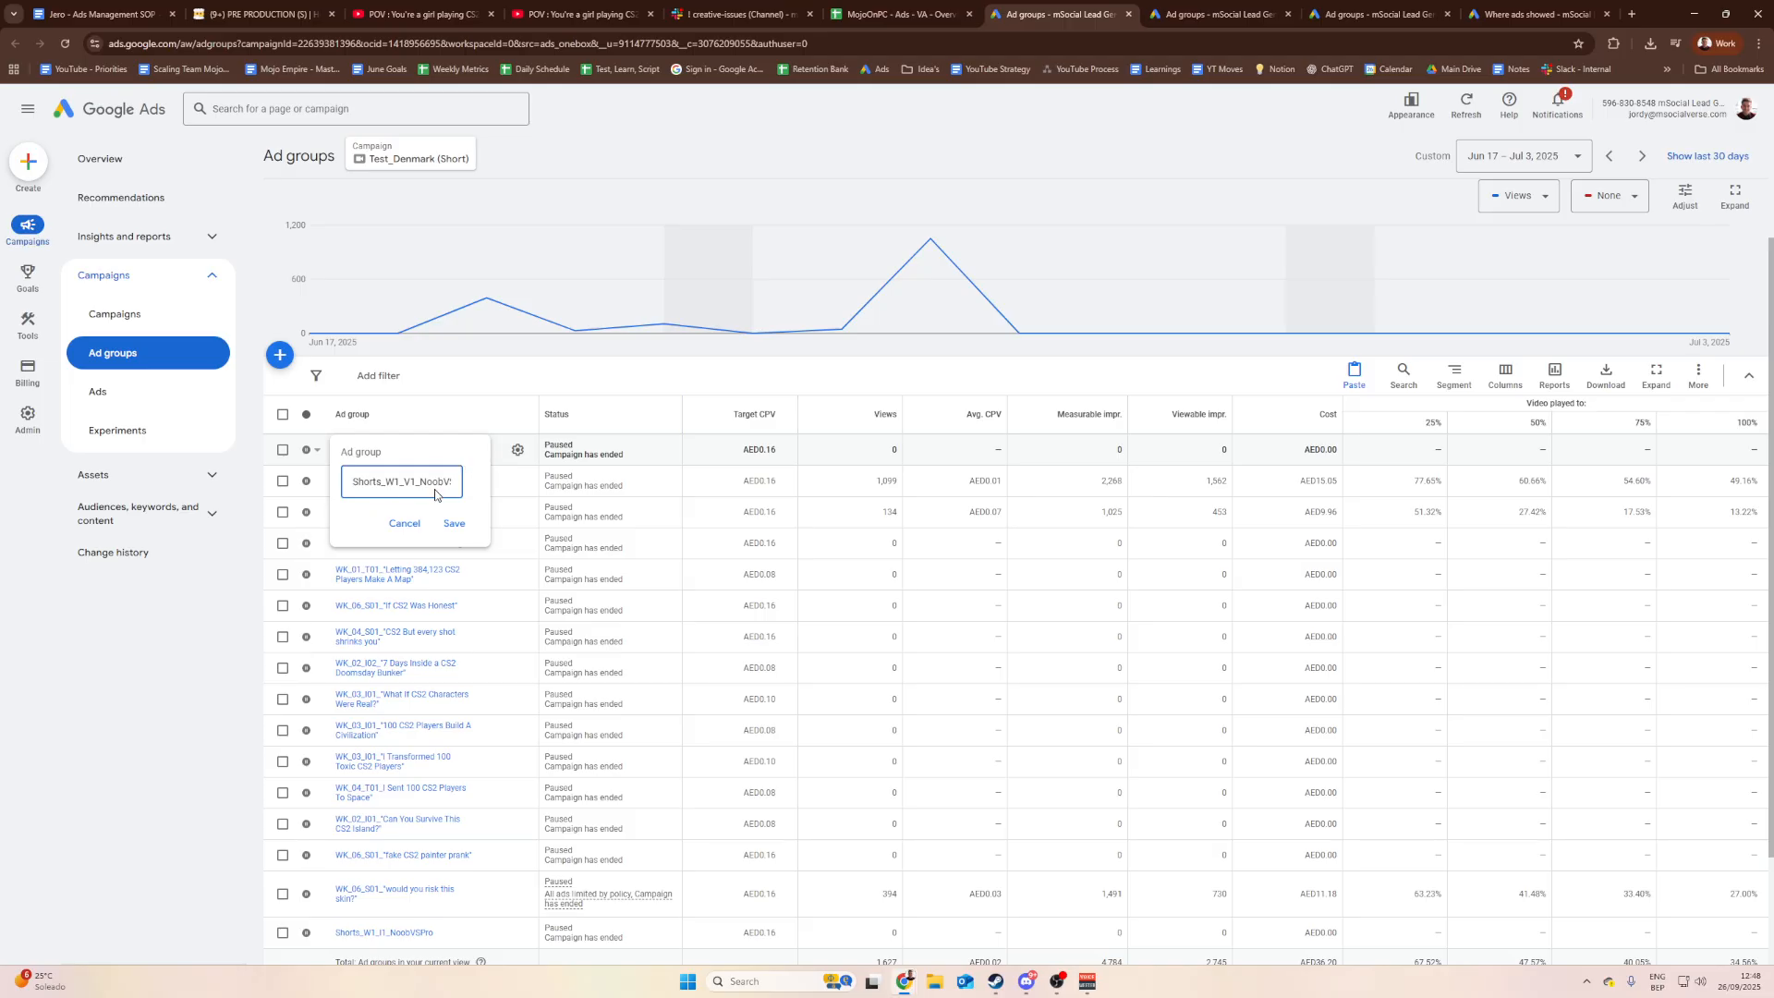
drag(422, 481, 581, 484)
key(ctrl+v)
click(456, 525)
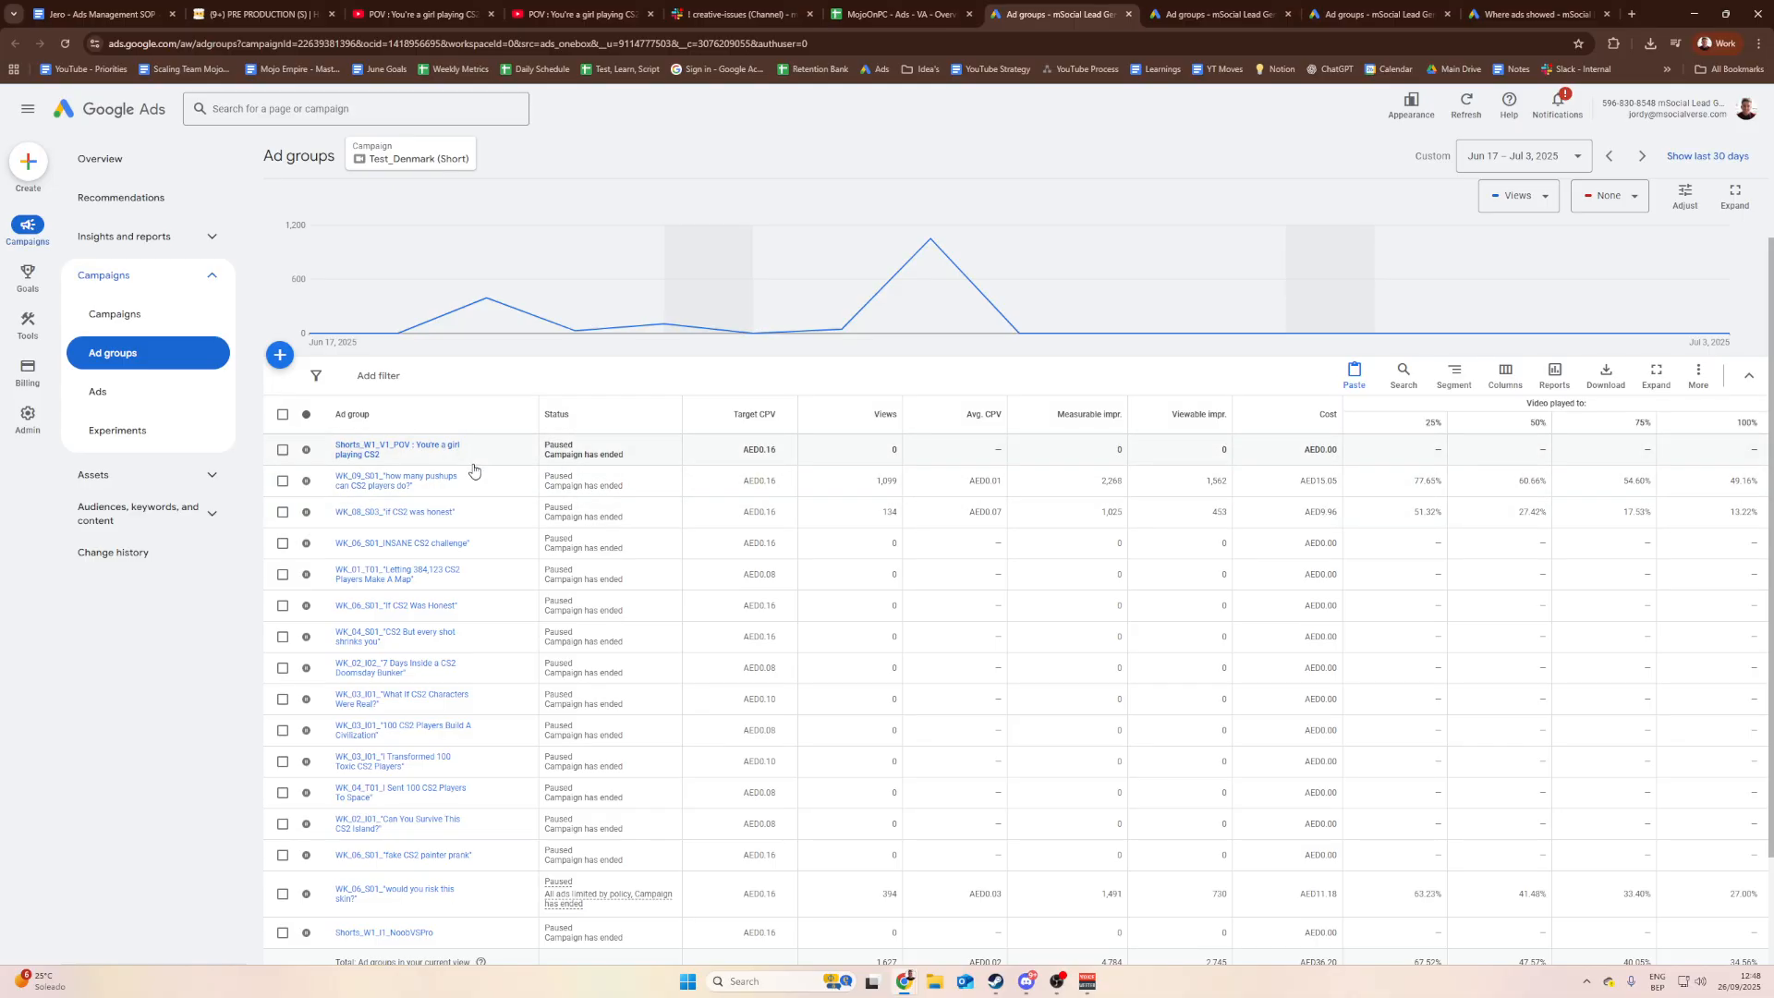
Step: Enter the Shorts_W1_V1_POV ad group and edit its CS2 Noob VS Handcuffed Pro video ad
click(373, 452)
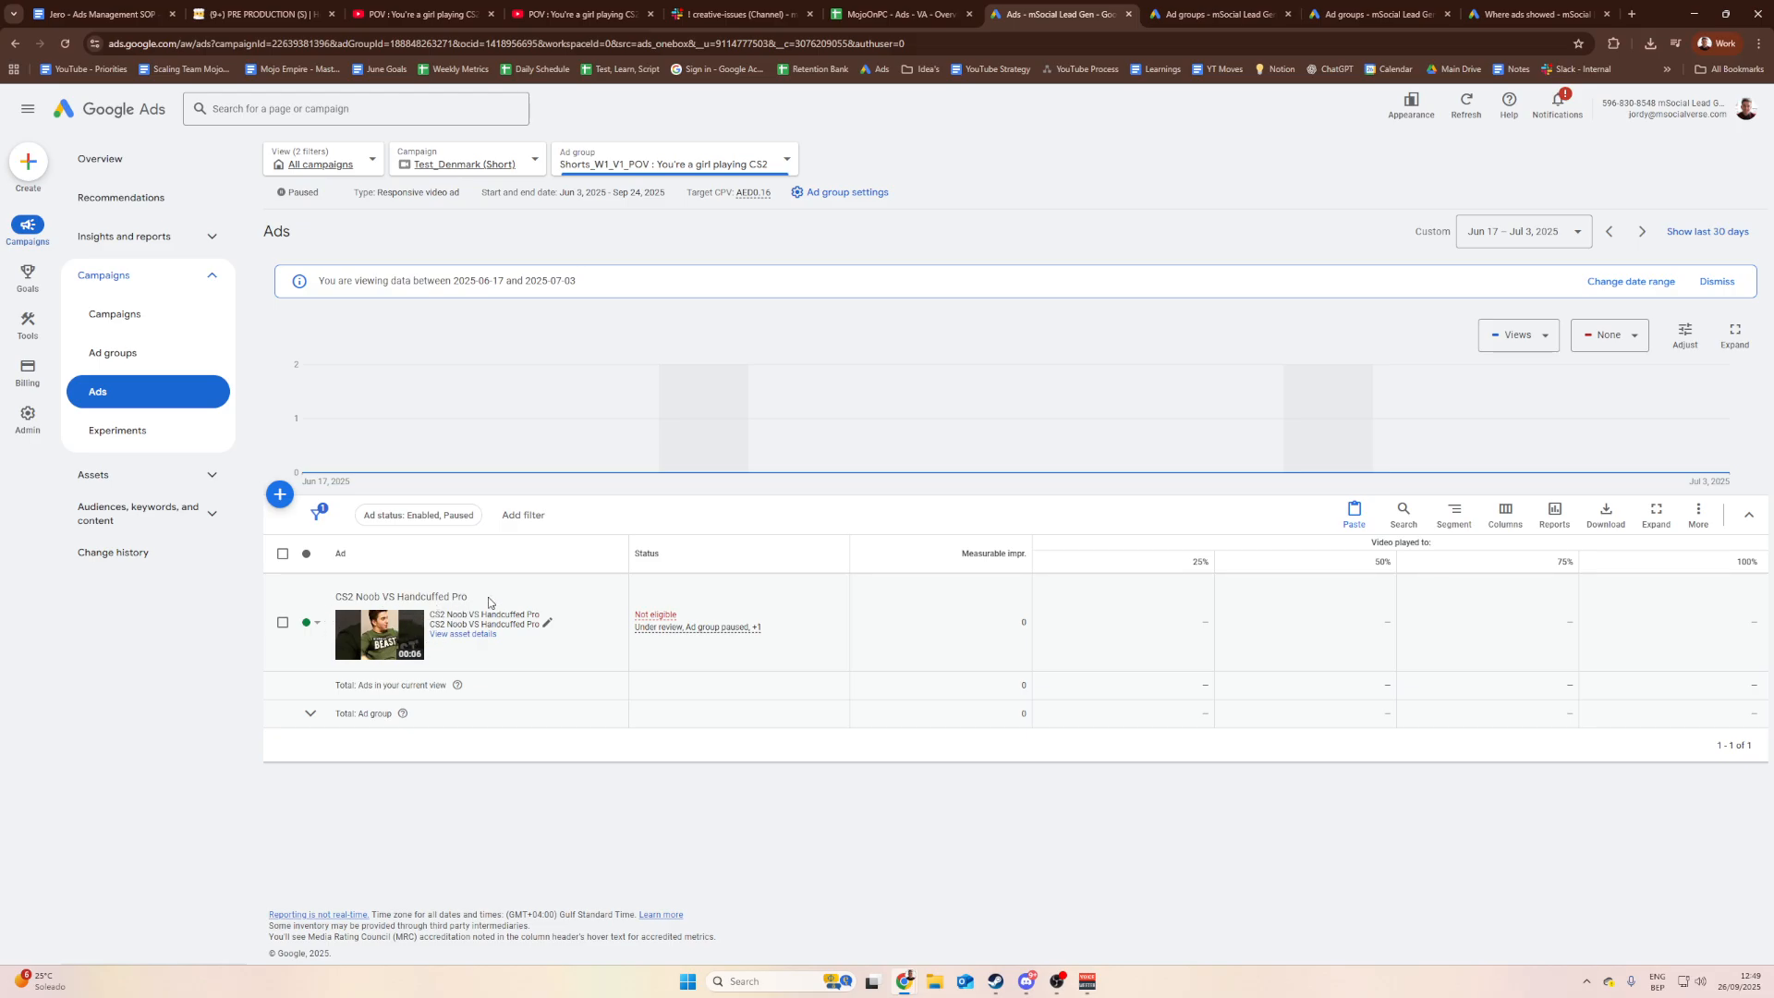
drag(341, 598, 455, 598)
click(421, 599)
click(355, 598)
click(421, 601)
drag(468, 598, 374, 598)
click(456, 597)
click(547, 628)
click(568, 642)
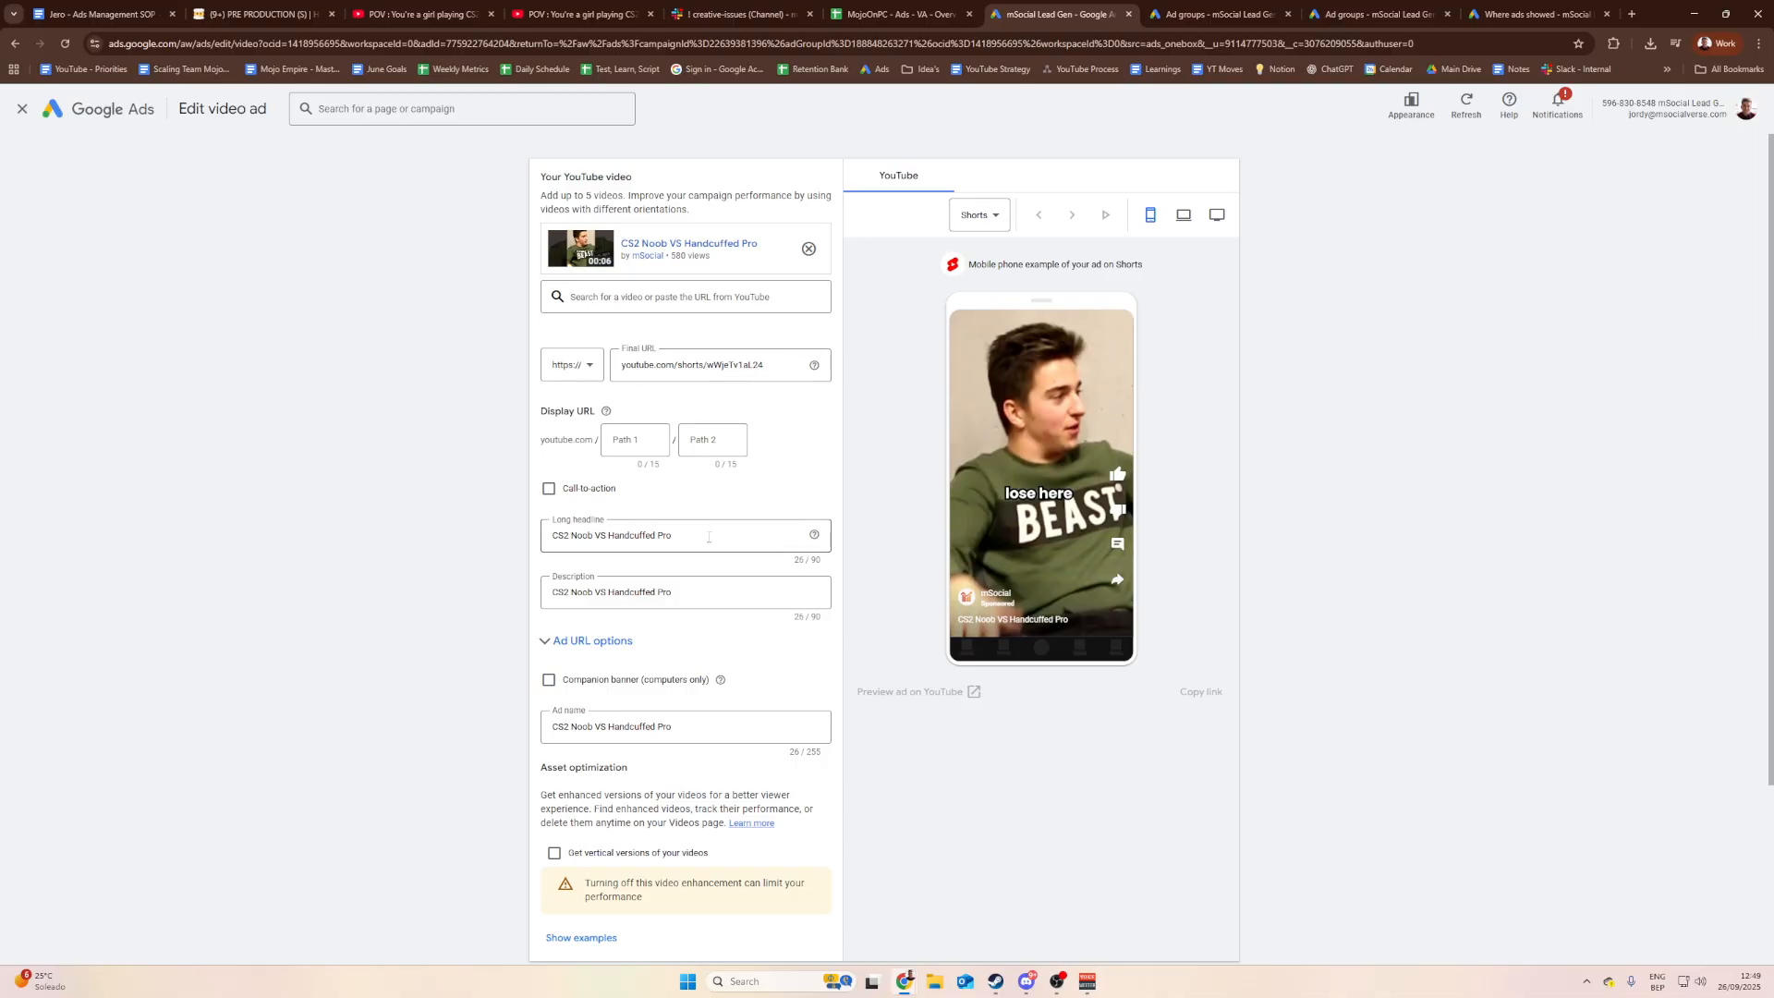
Step: Replace the long headline with 'POV : You're a girl playing CS2'
drag(684, 536, 545, 536)
click(679, 535)
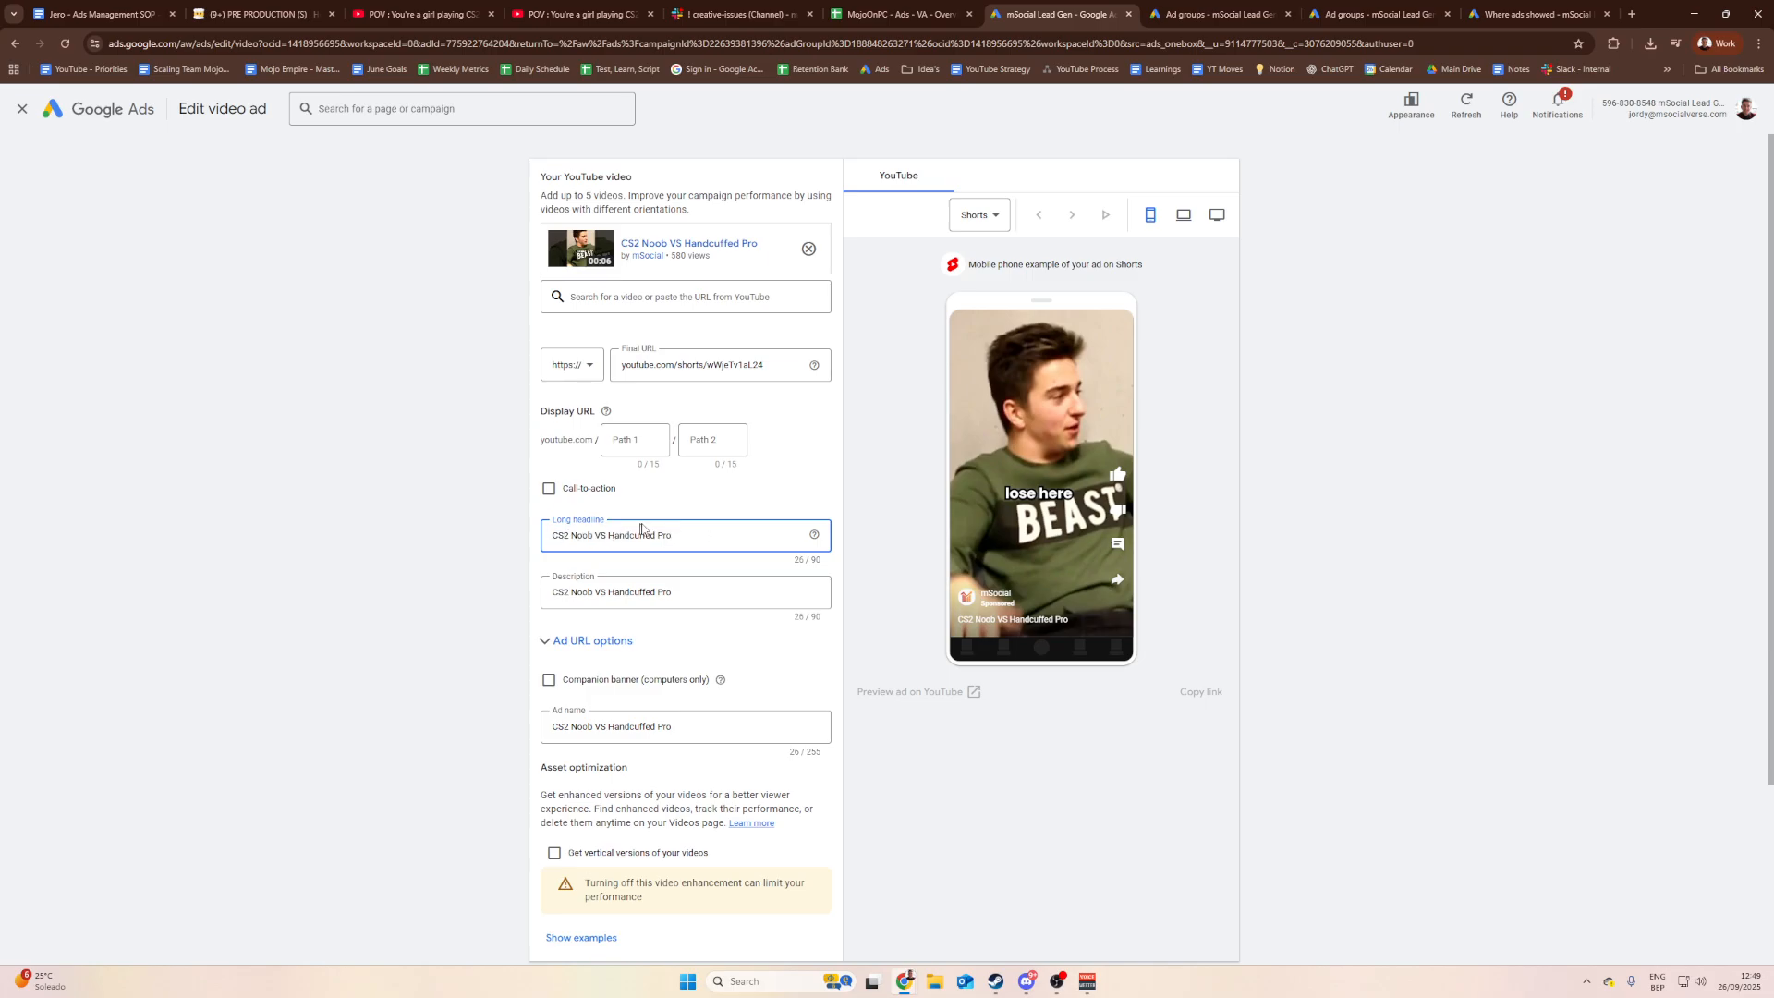
drag(688, 527, 416, 529)
drag(688, 539, 499, 536)
click(591, 555)
click(708, 589)
drag(593, 584, 430, 621)
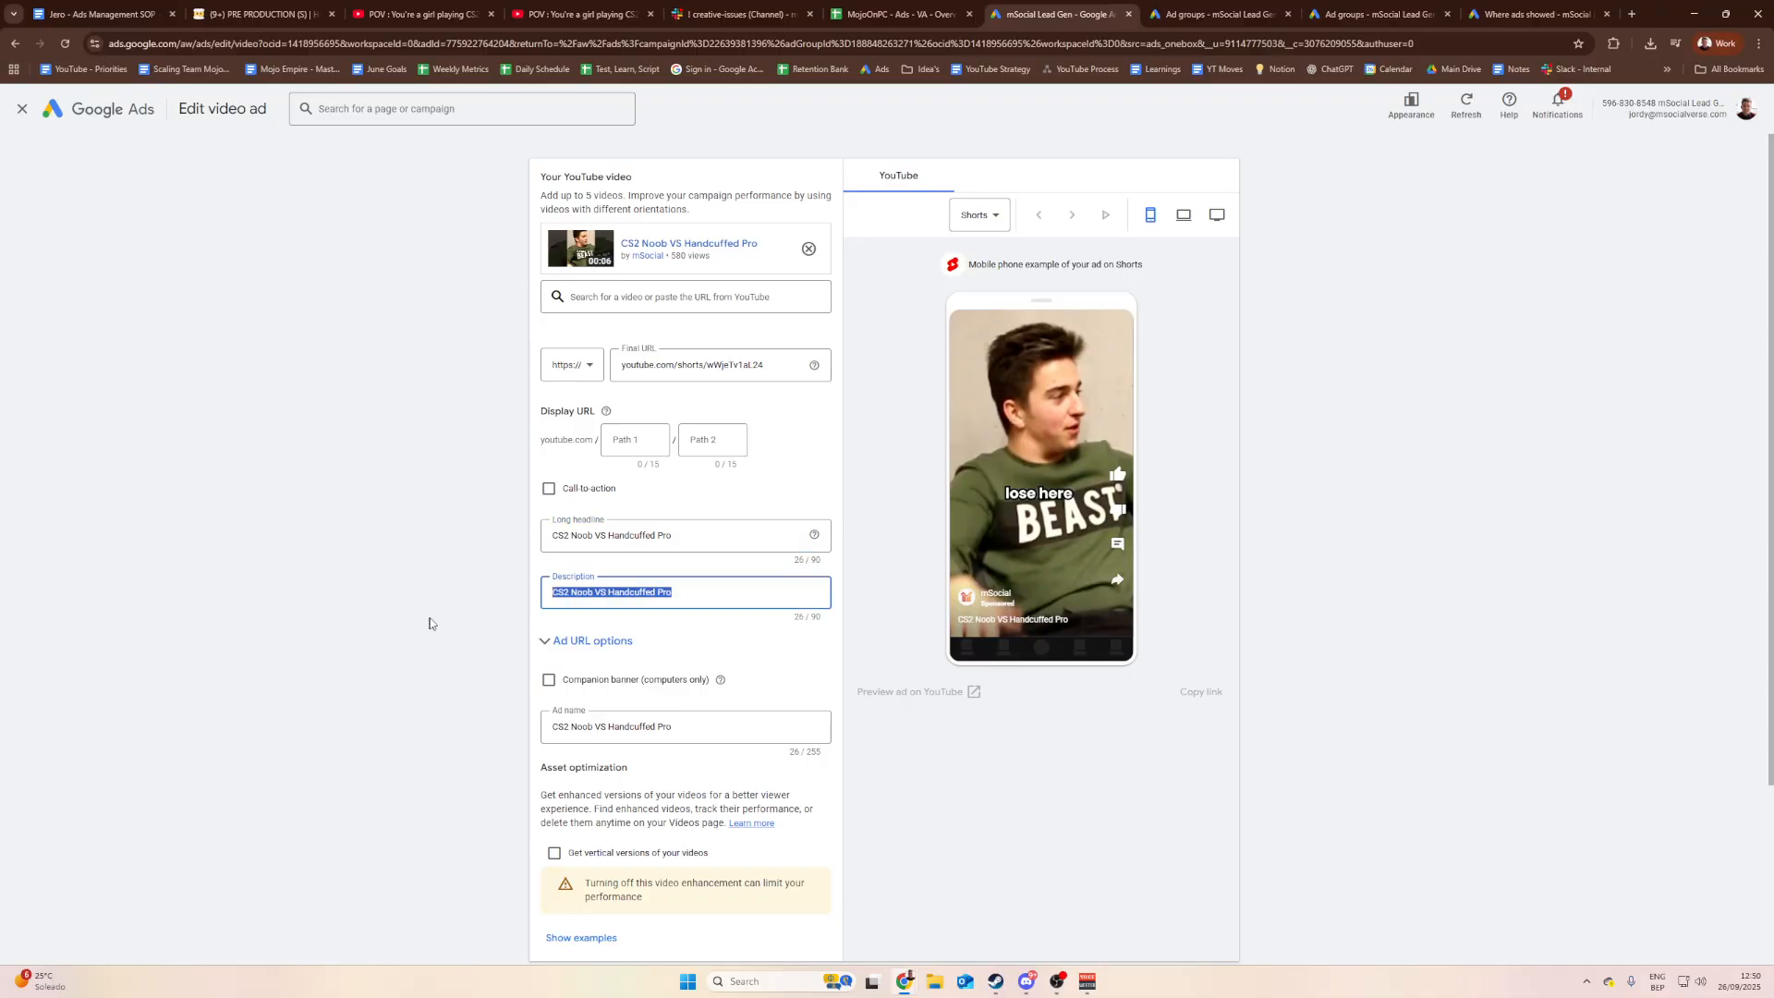
drag(685, 725, 546, 719)
click(695, 549)
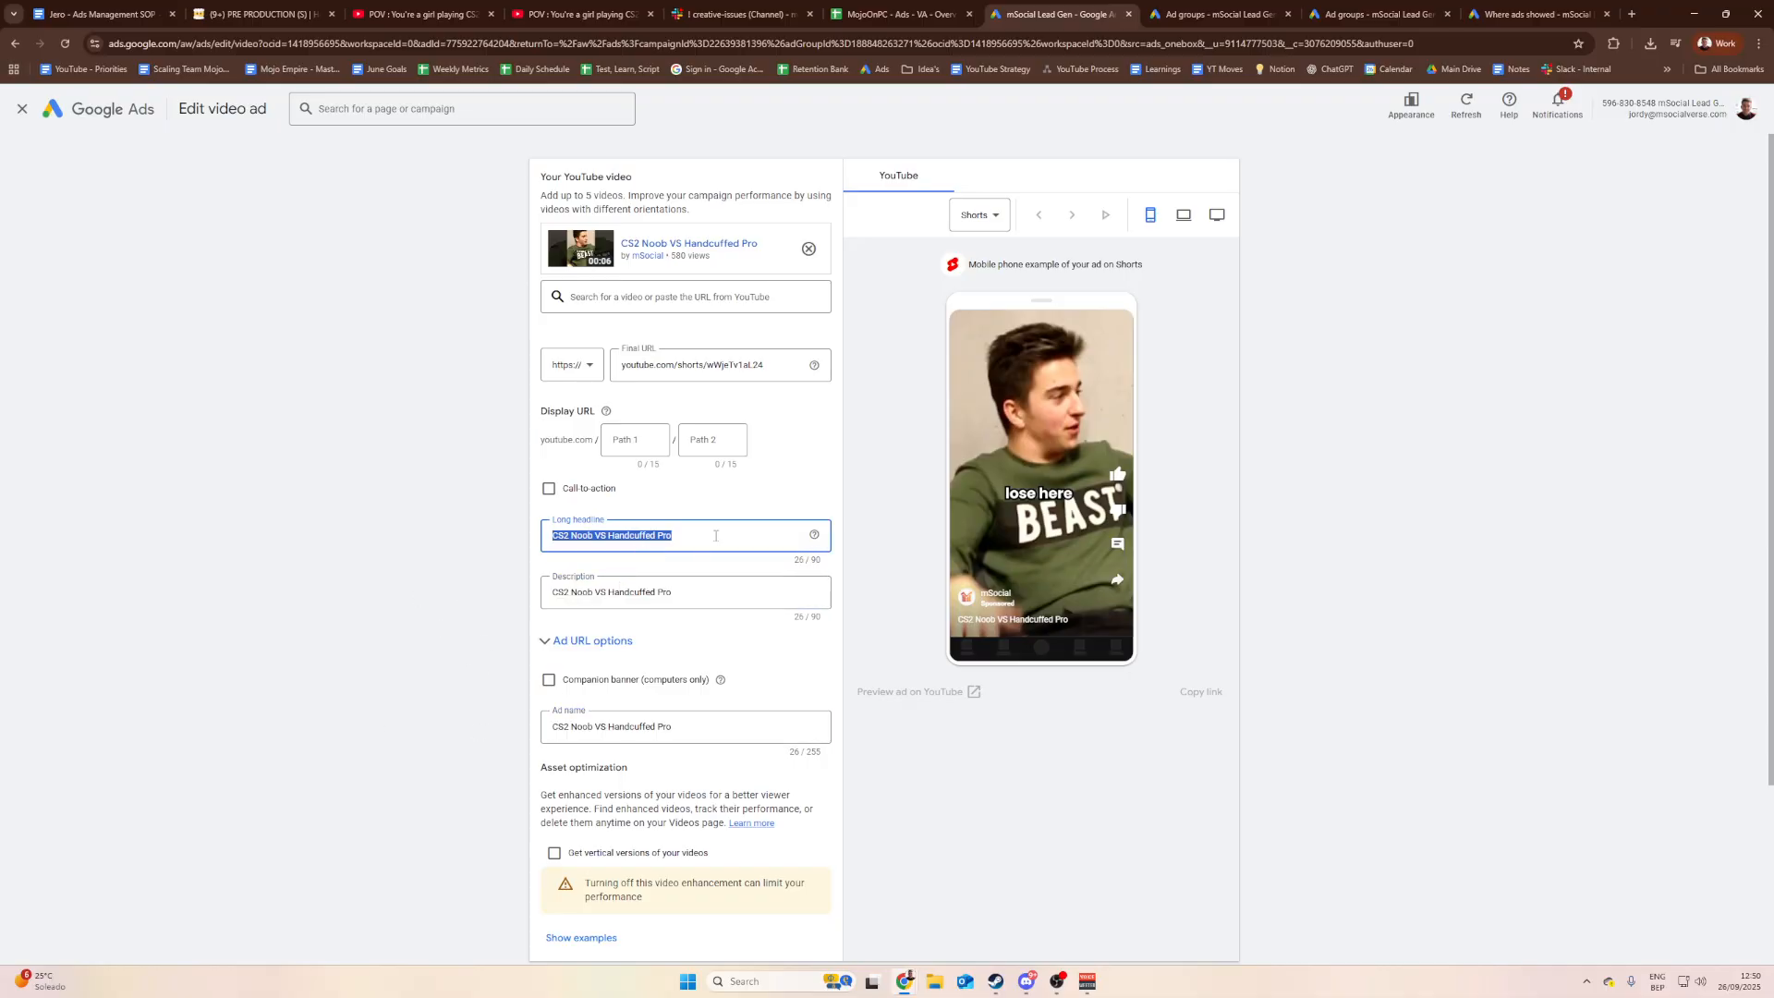
drag(716, 537, 540, 538)
click(695, 548)
drag(702, 536, 515, 544)
click(700, 551)
drag(727, 536, 402, 551)
text(POV : You're a girl playing CS2)
Step: Paste the same POV title into the description and the ad name
drag(713, 592, 277, 572)
text(POV : You're a girl playing CS2)
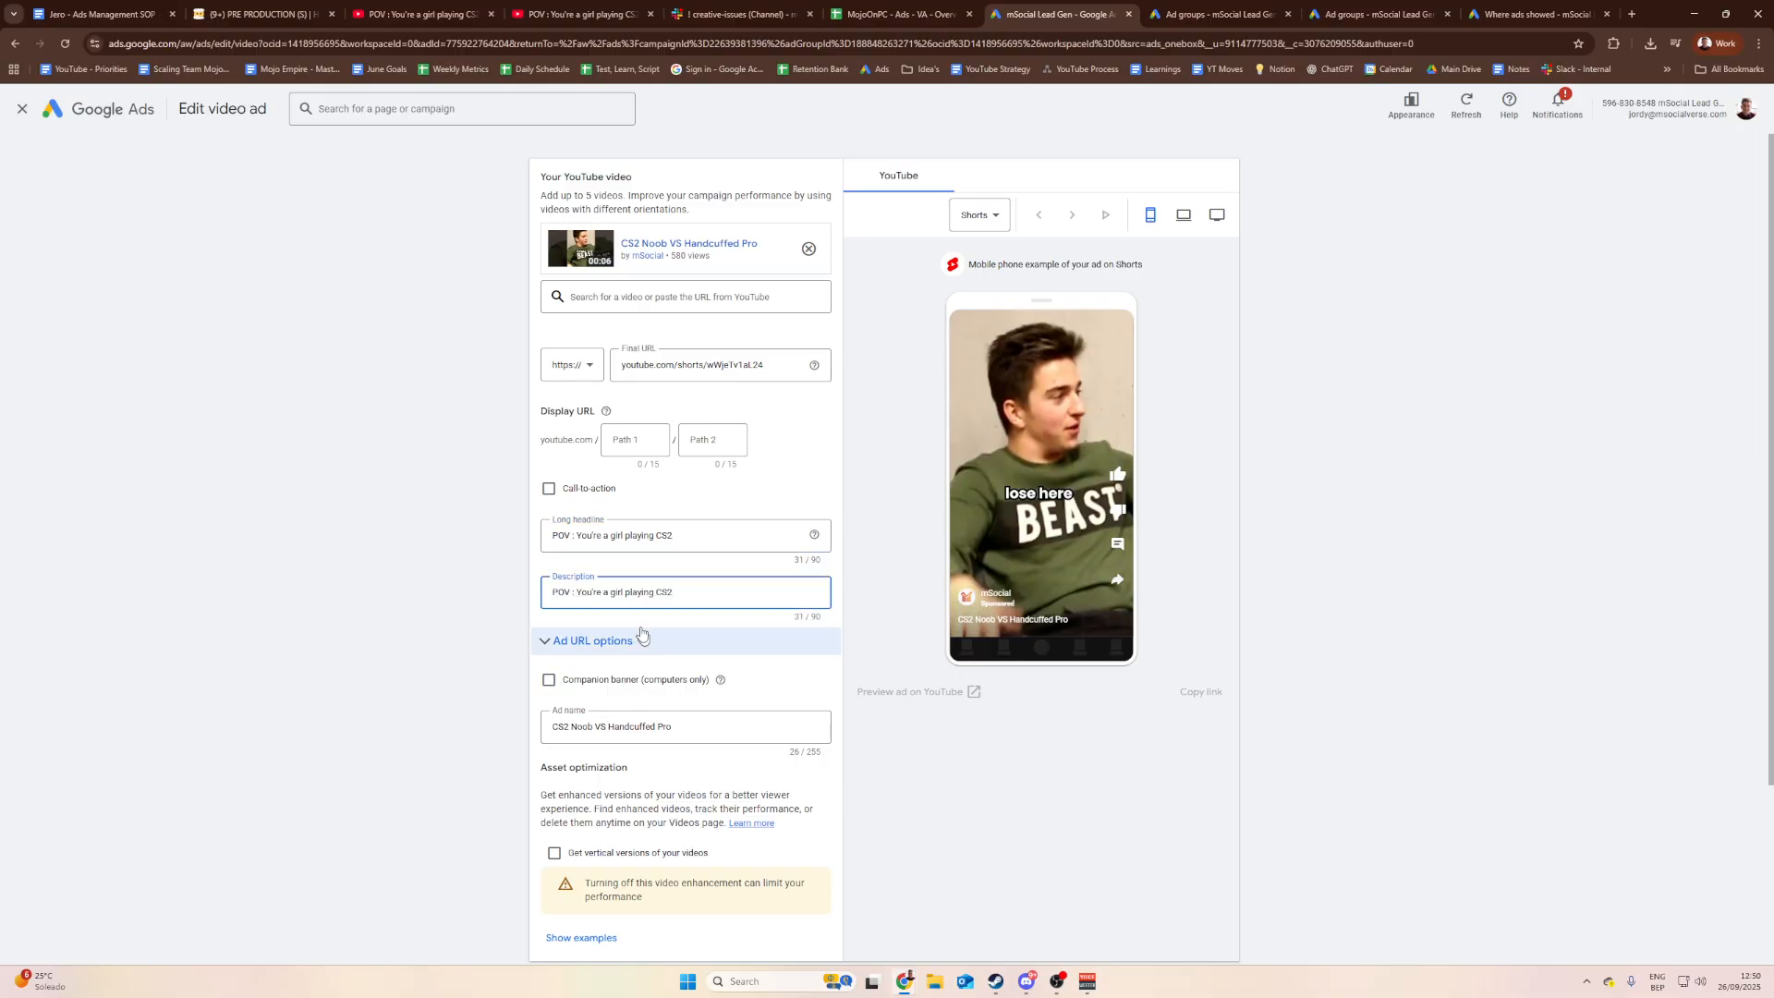
triple_click(706, 724)
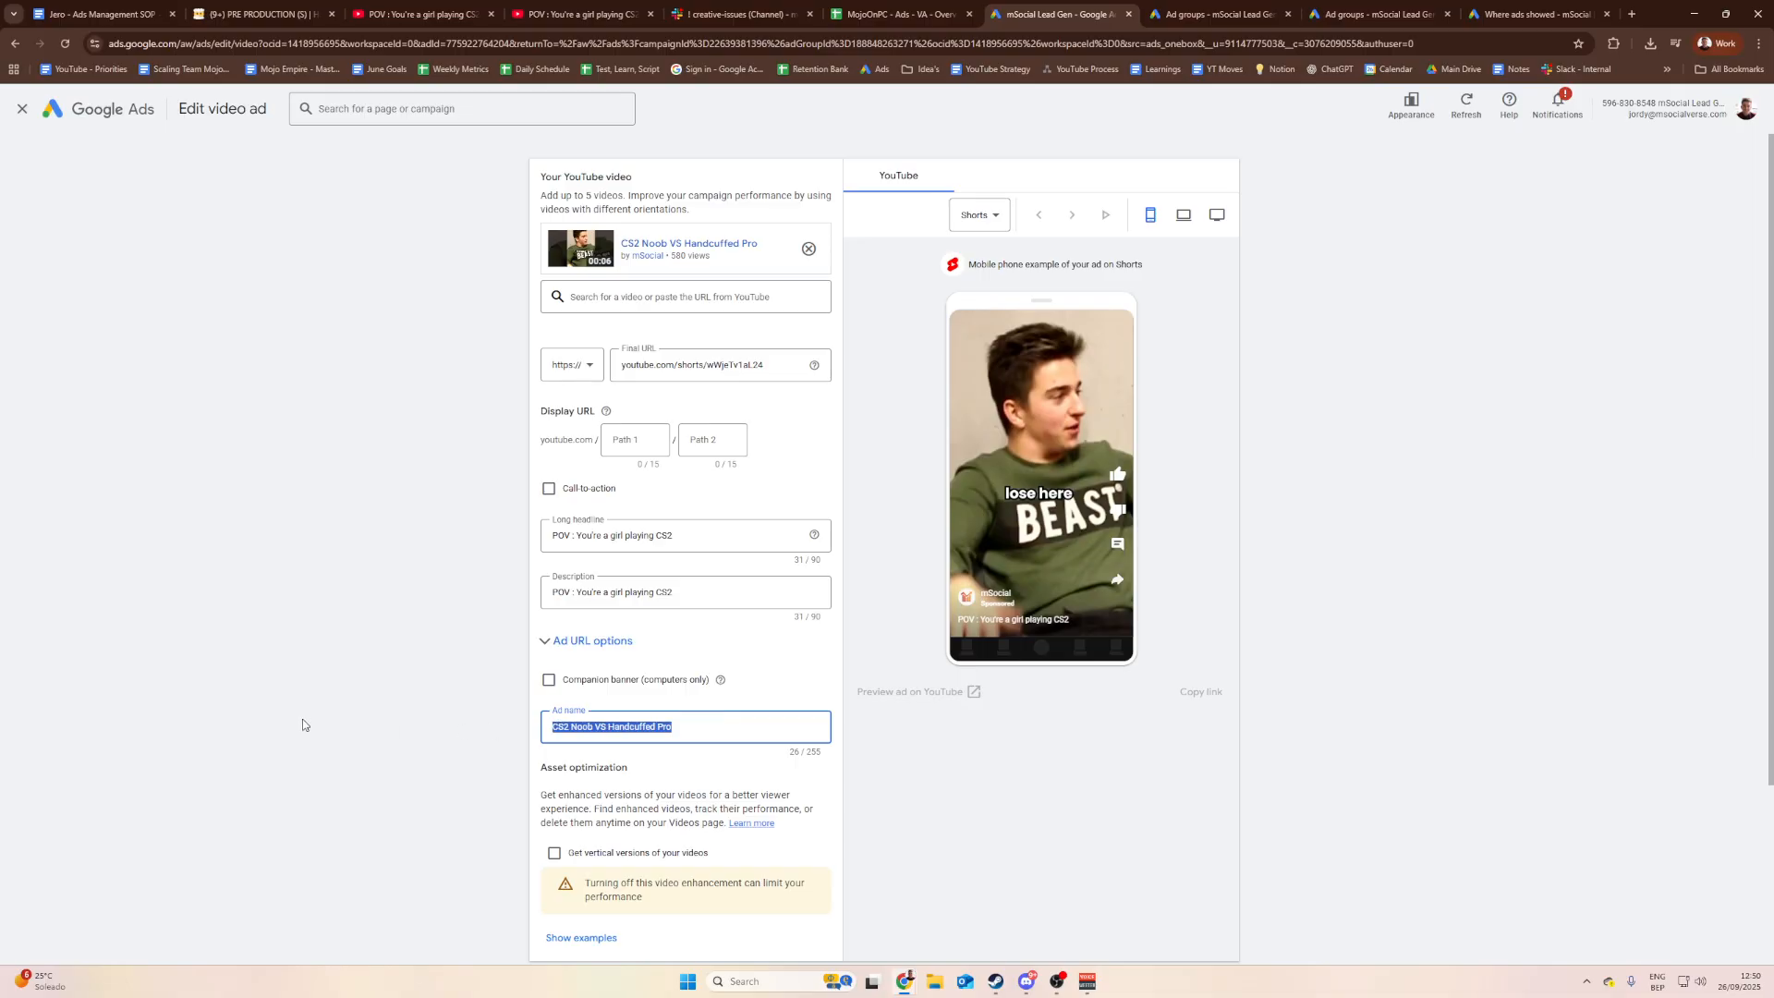
text(POV : You're a girl playing CS2)
click(499, 638)
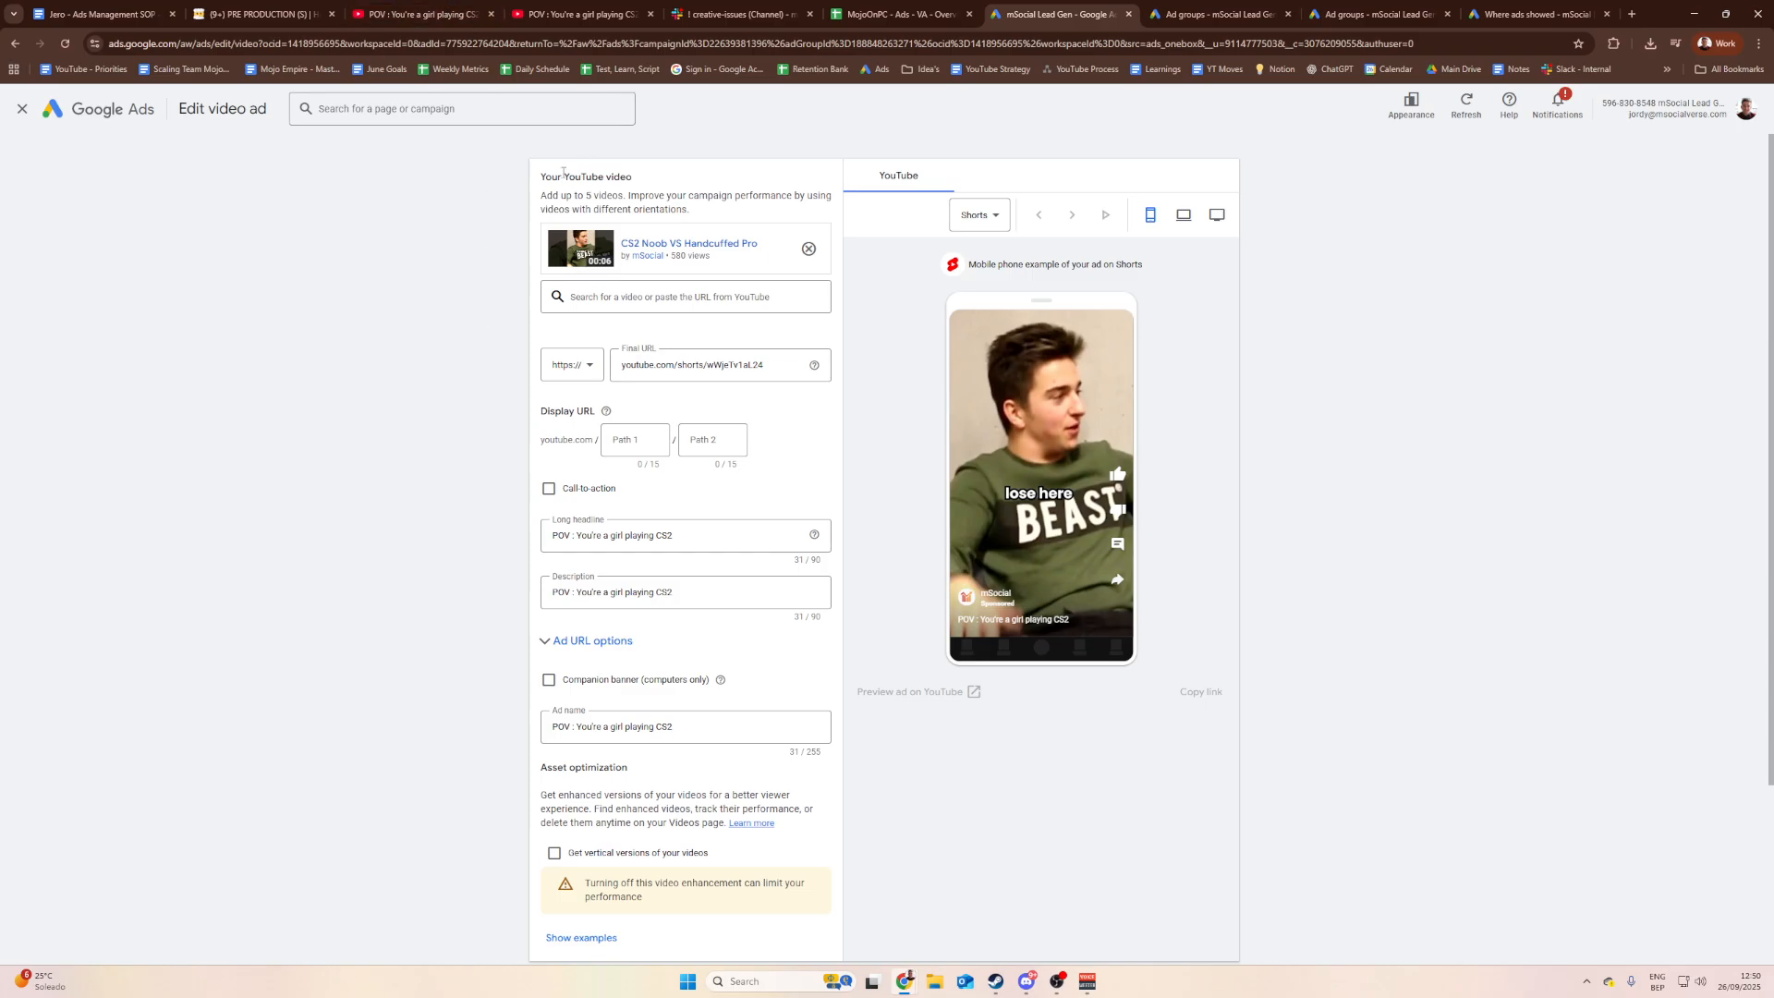
Step: Copy the POV short's link from the YT Link property in Notion
click(264, 25)
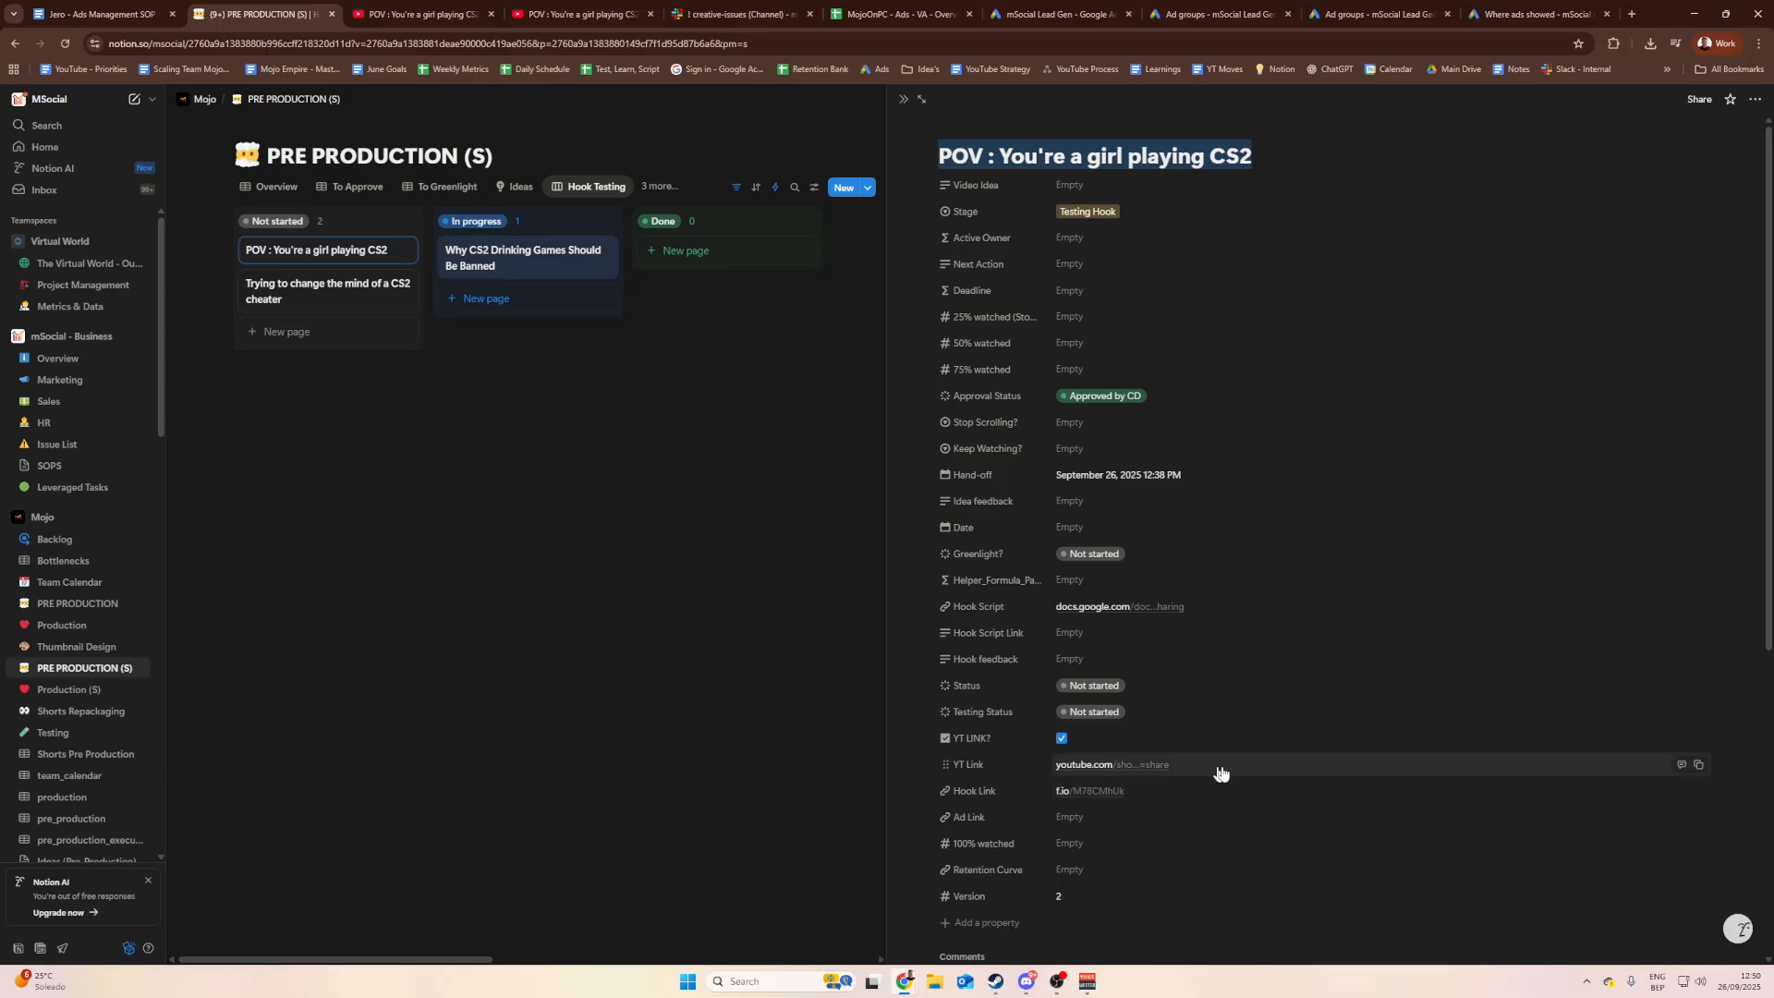
click(1699, 767)
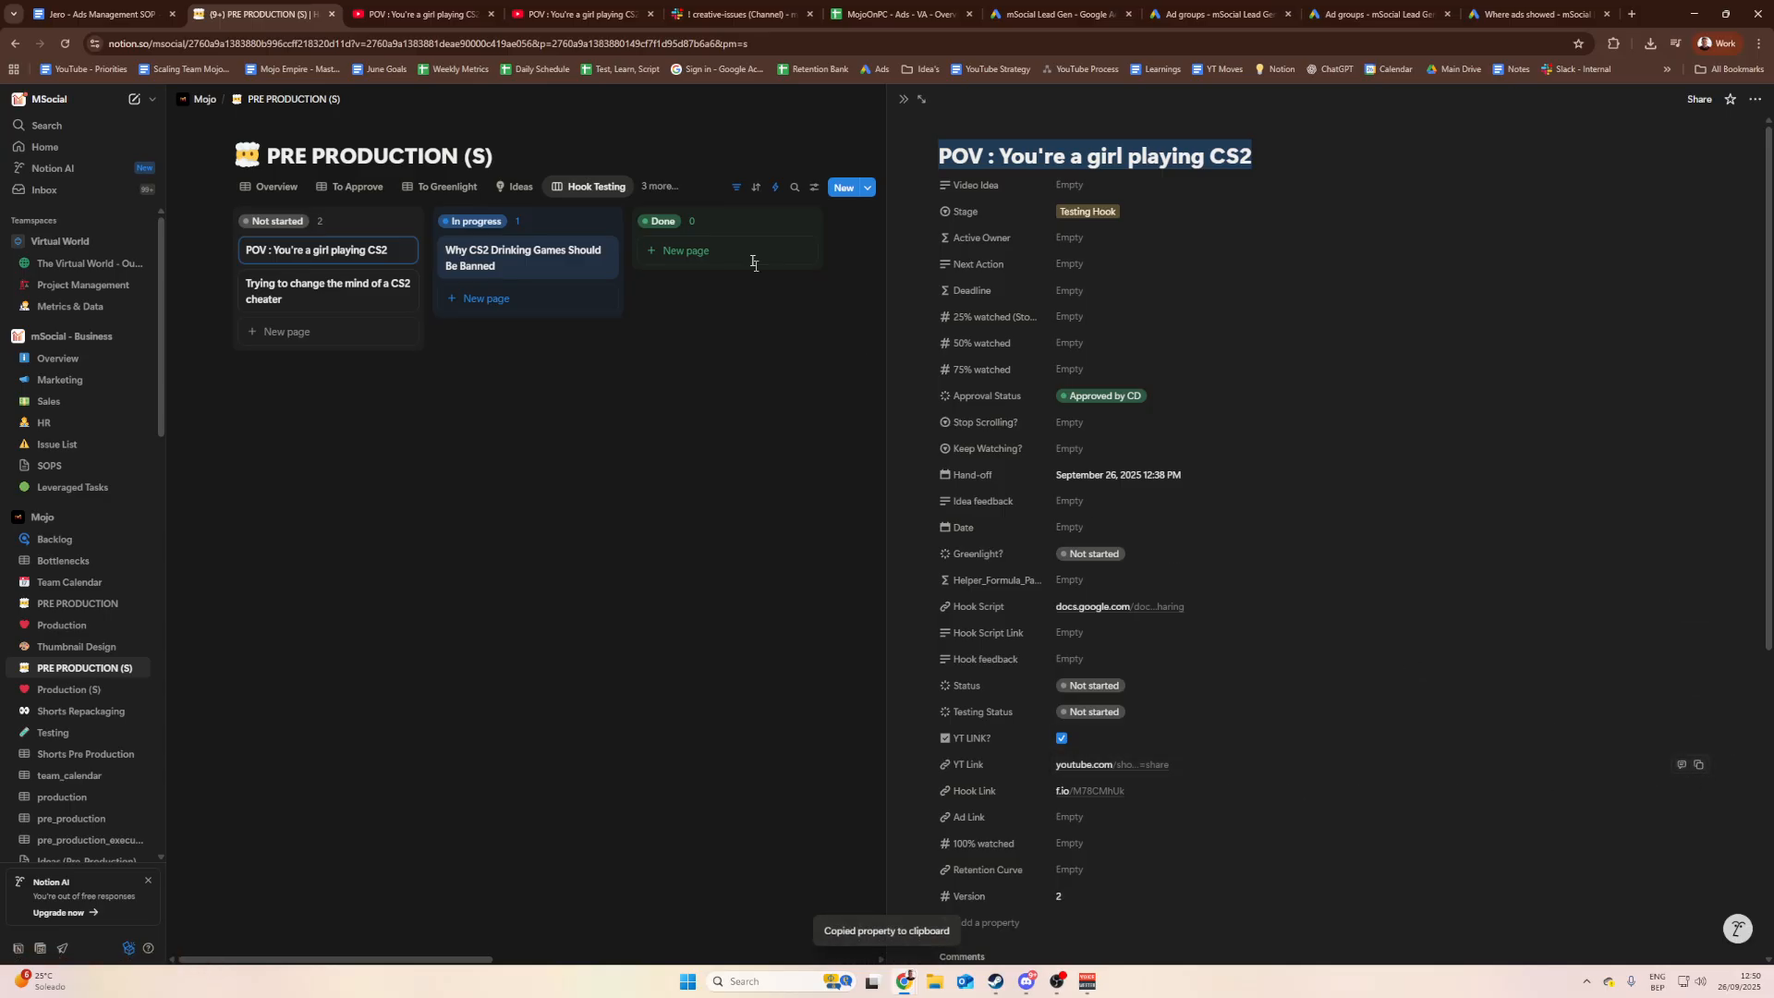
click(1125, 5)
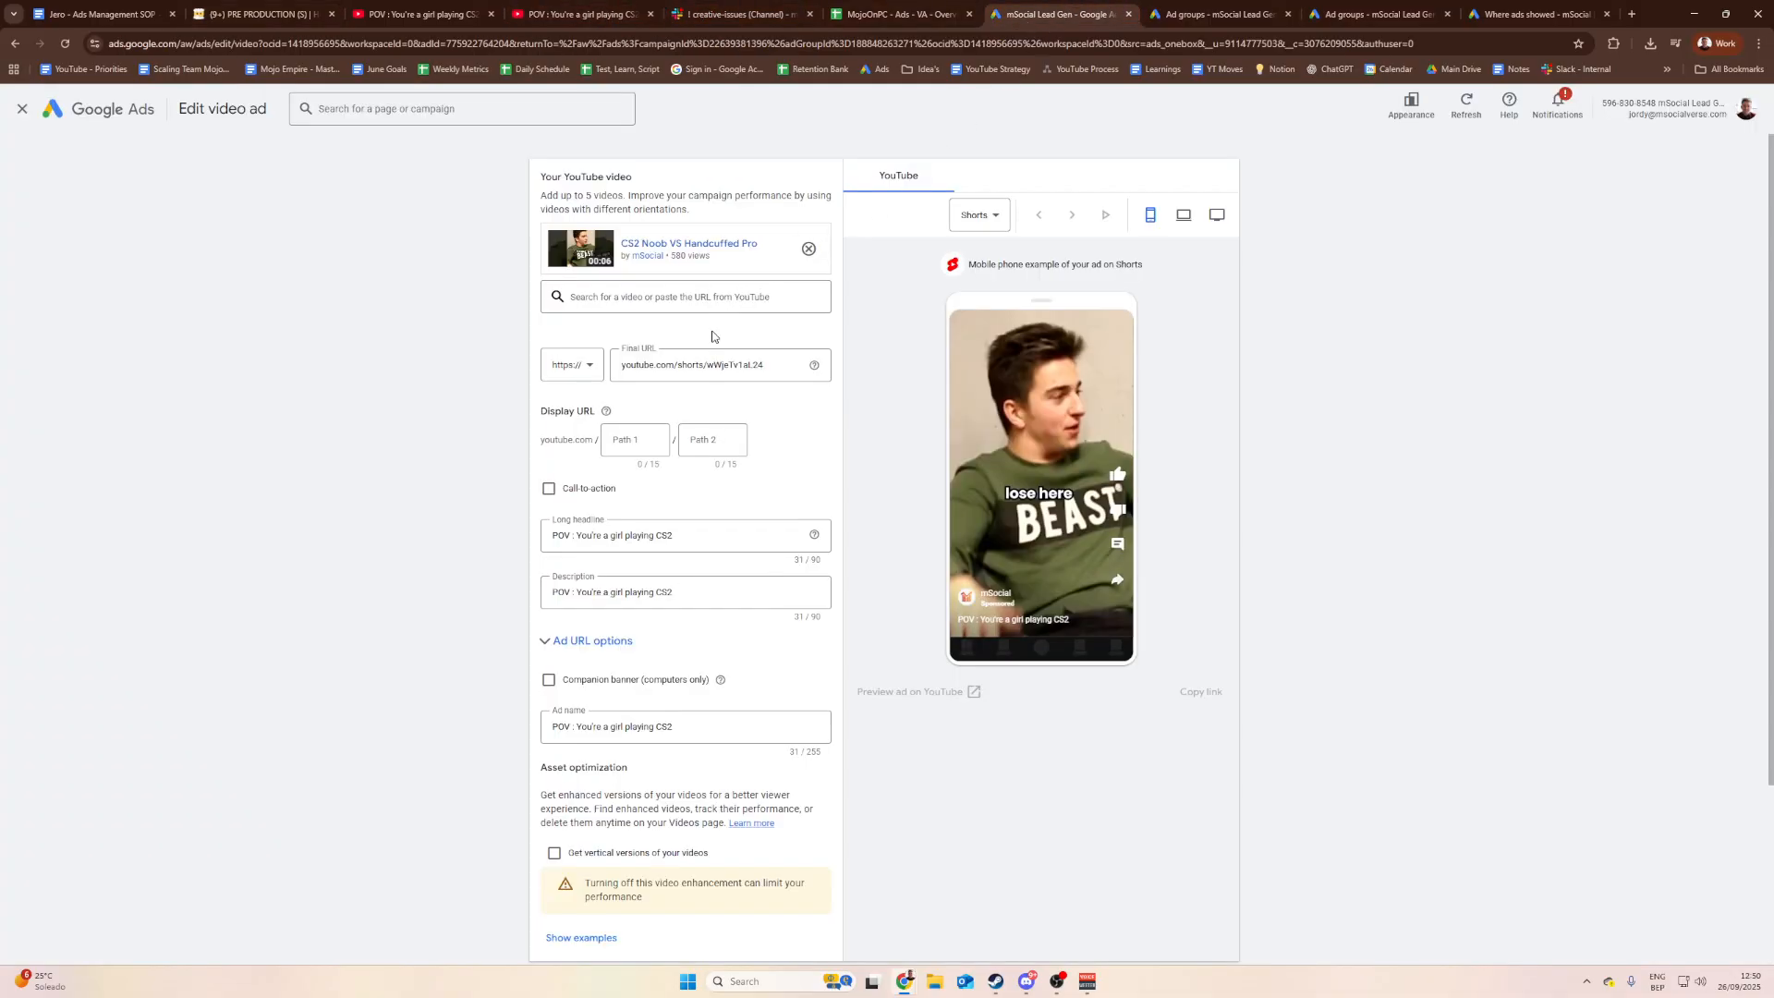
Step: Remove the CS2 Noob VS Handcuffed Pro video and add the POV short from its pasted link
click(775, 365)
click(809, 251)
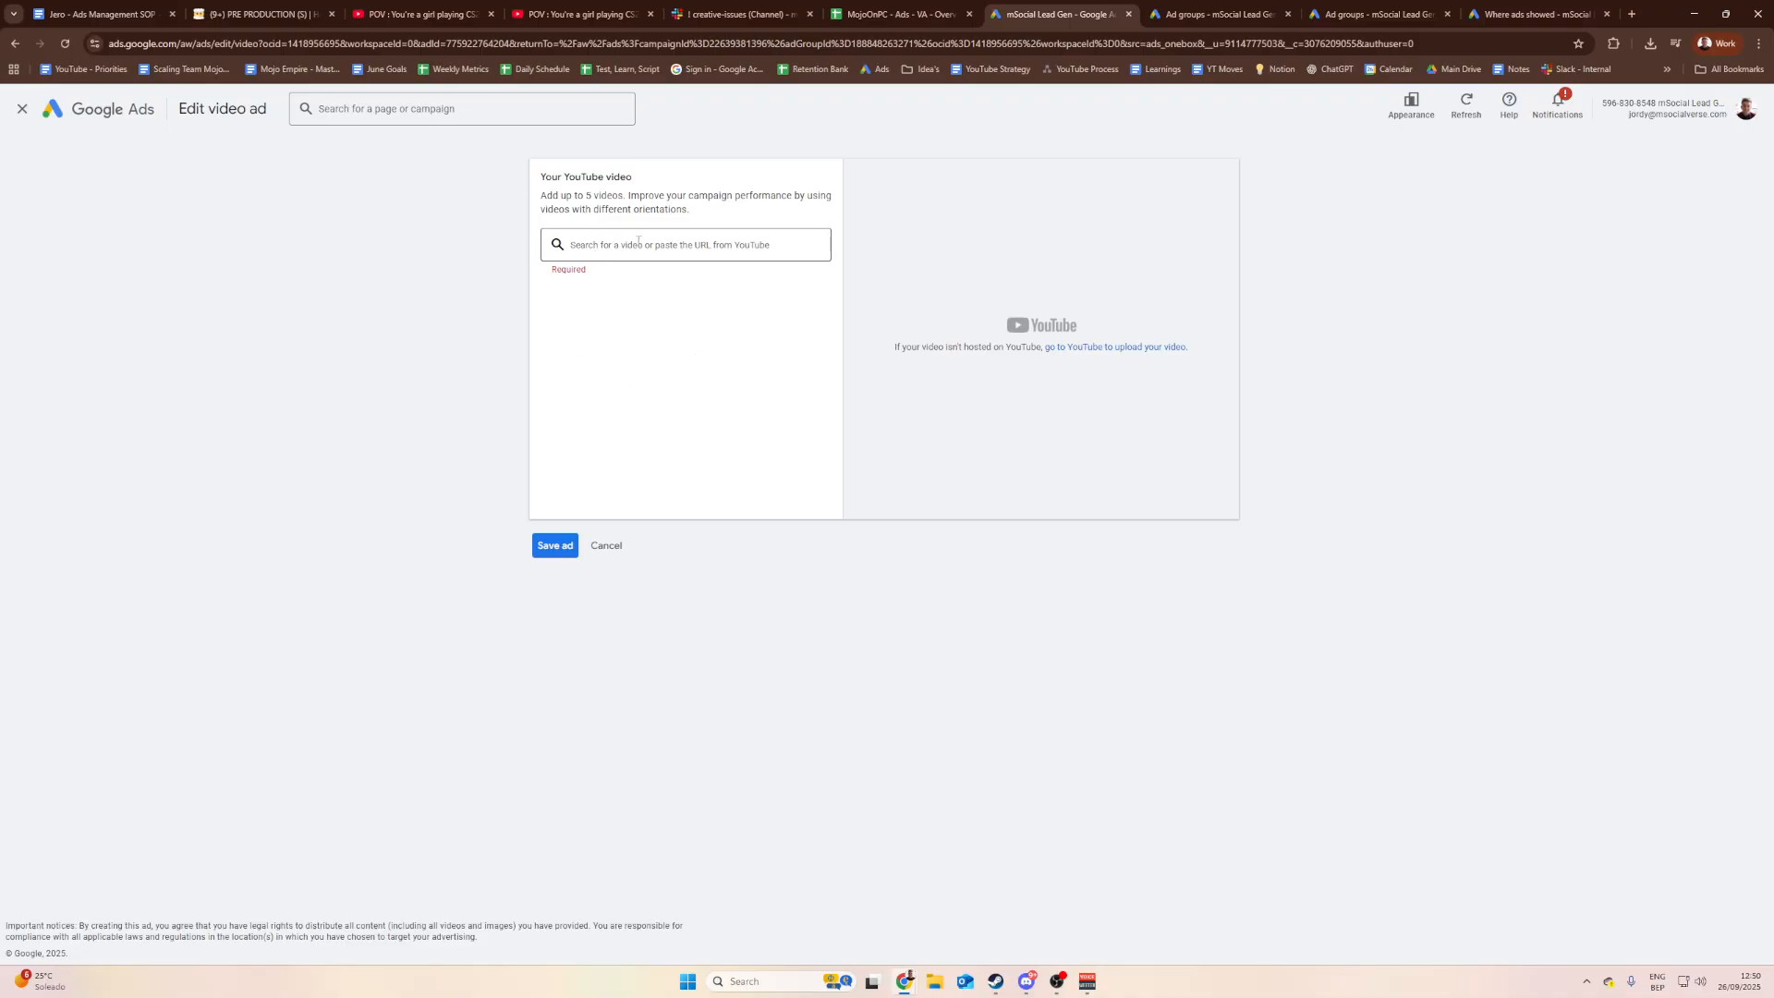
click(637, 244)
key(ctrl+v)
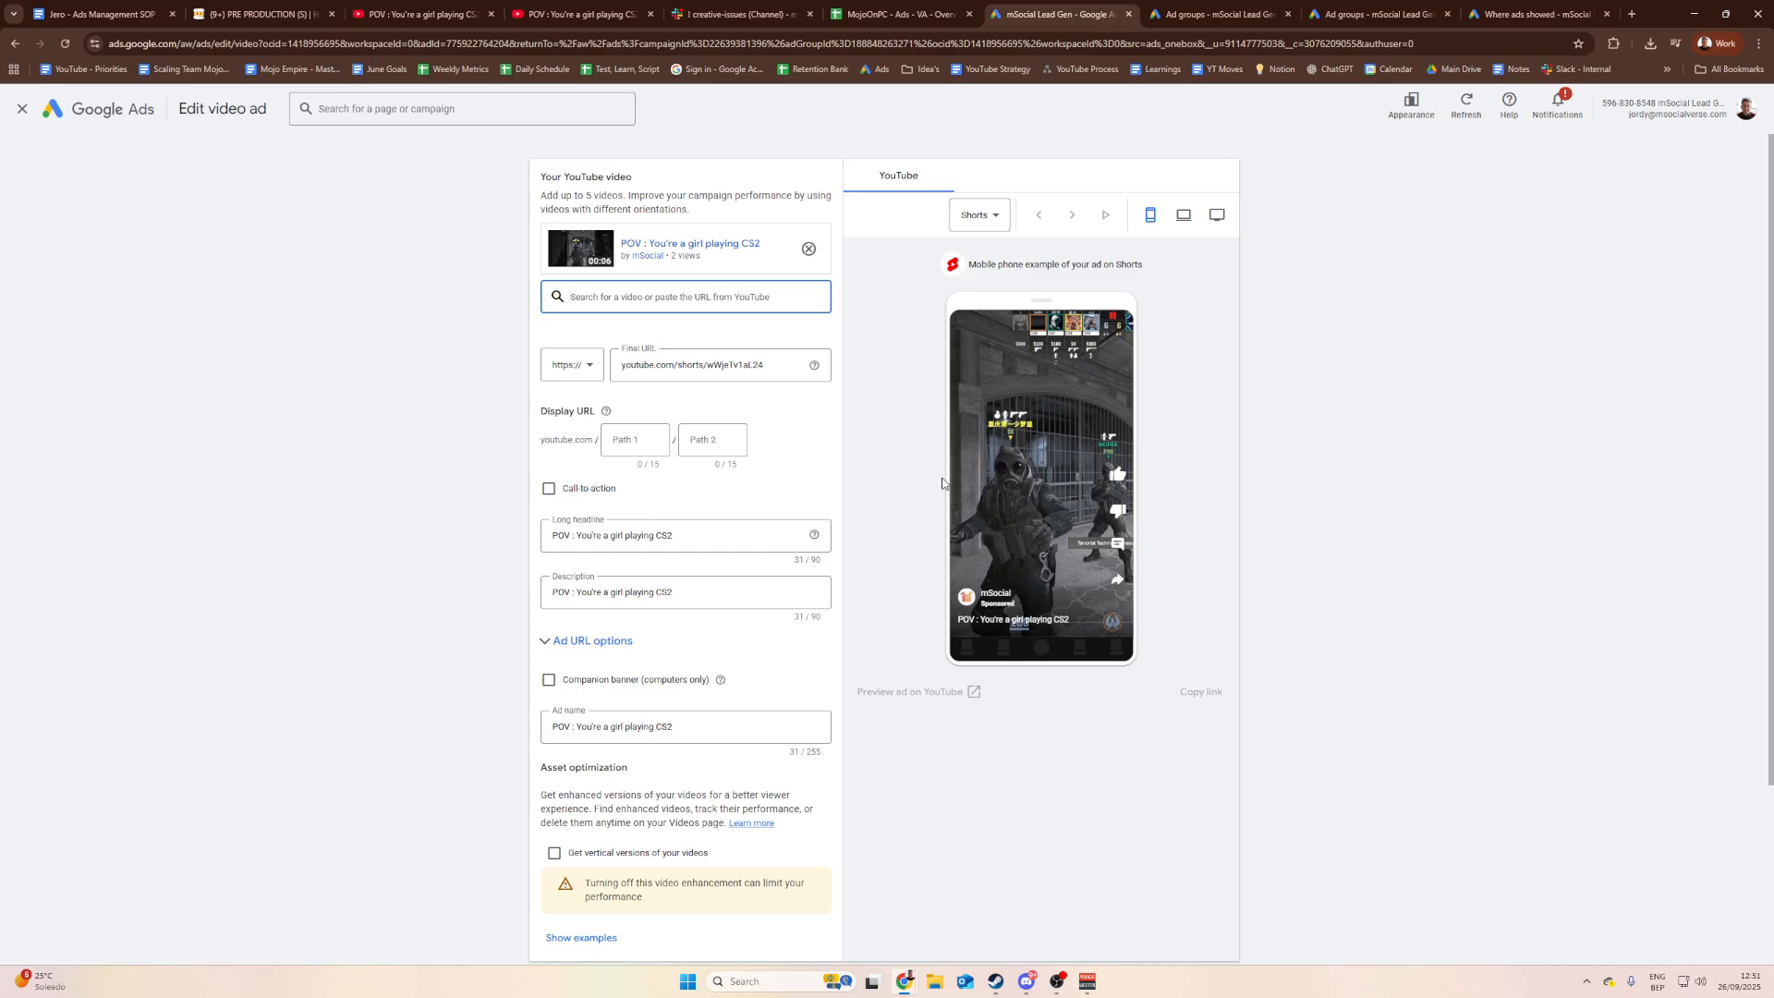
Step: Replace the final URL with the POV short's Shorts link and verify it
drag(782, 369, 609, 391)
click(765, 365)
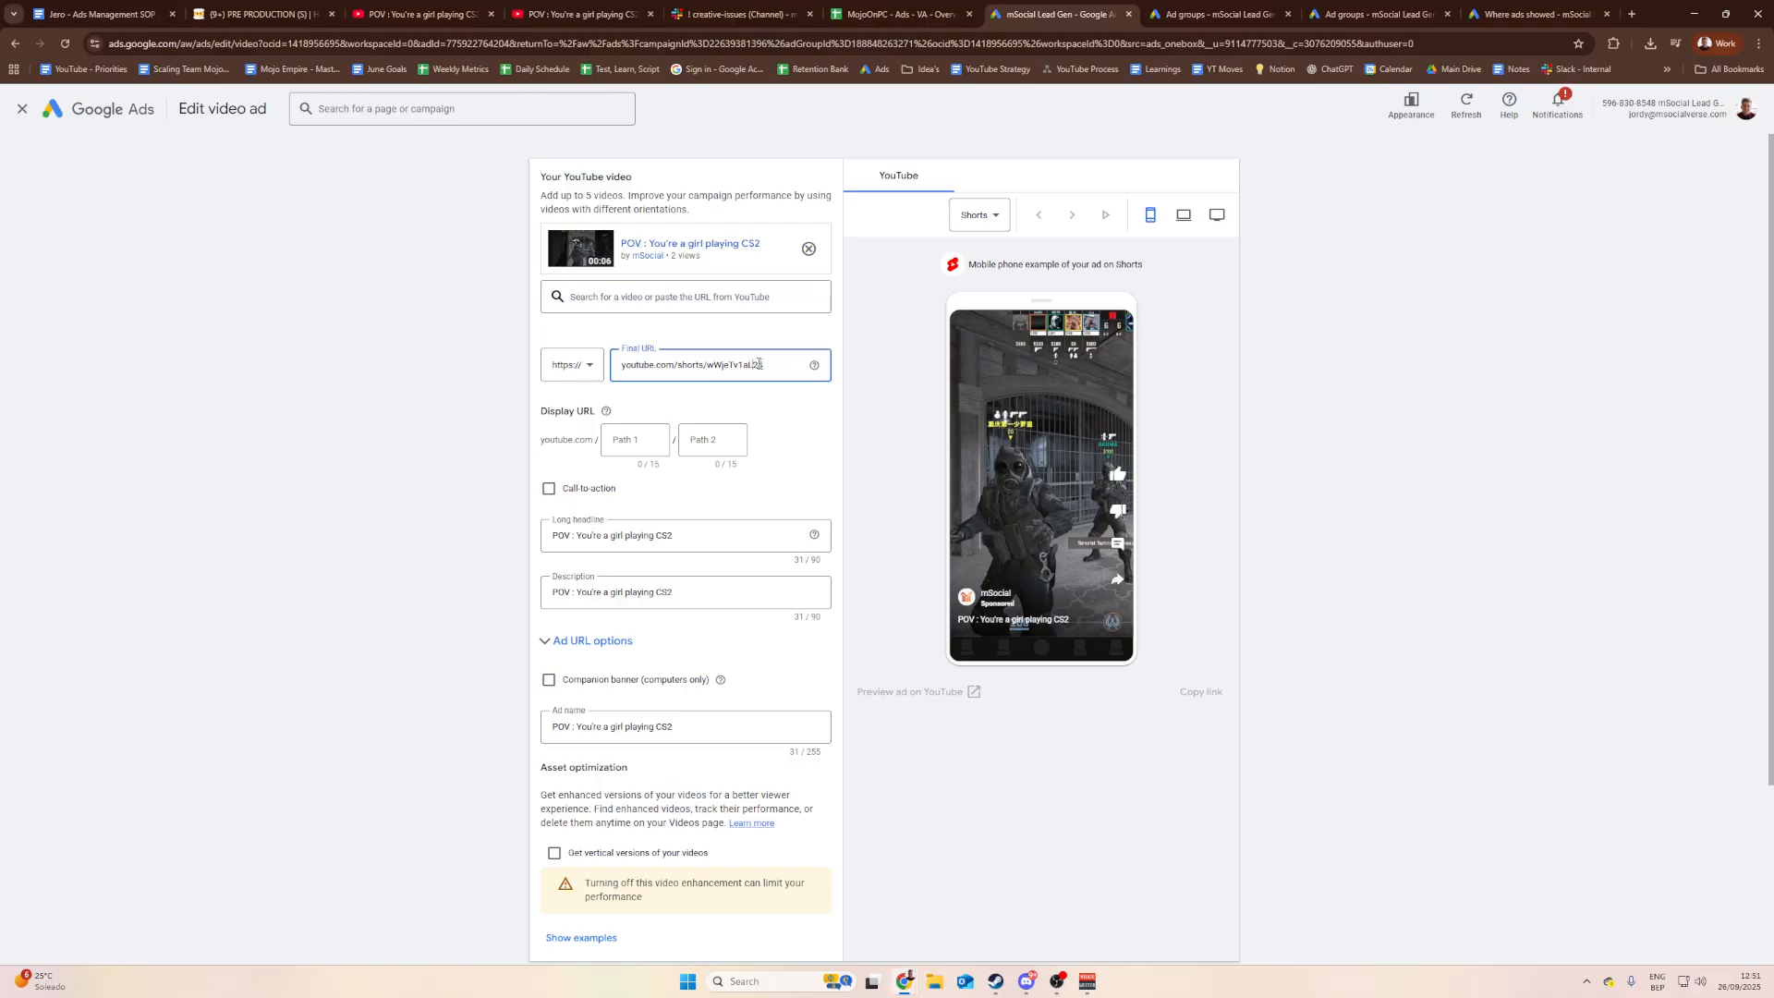
drag(765, 365, 618, 374)
click(731, 367)
drag(773, 366, 599, 372)
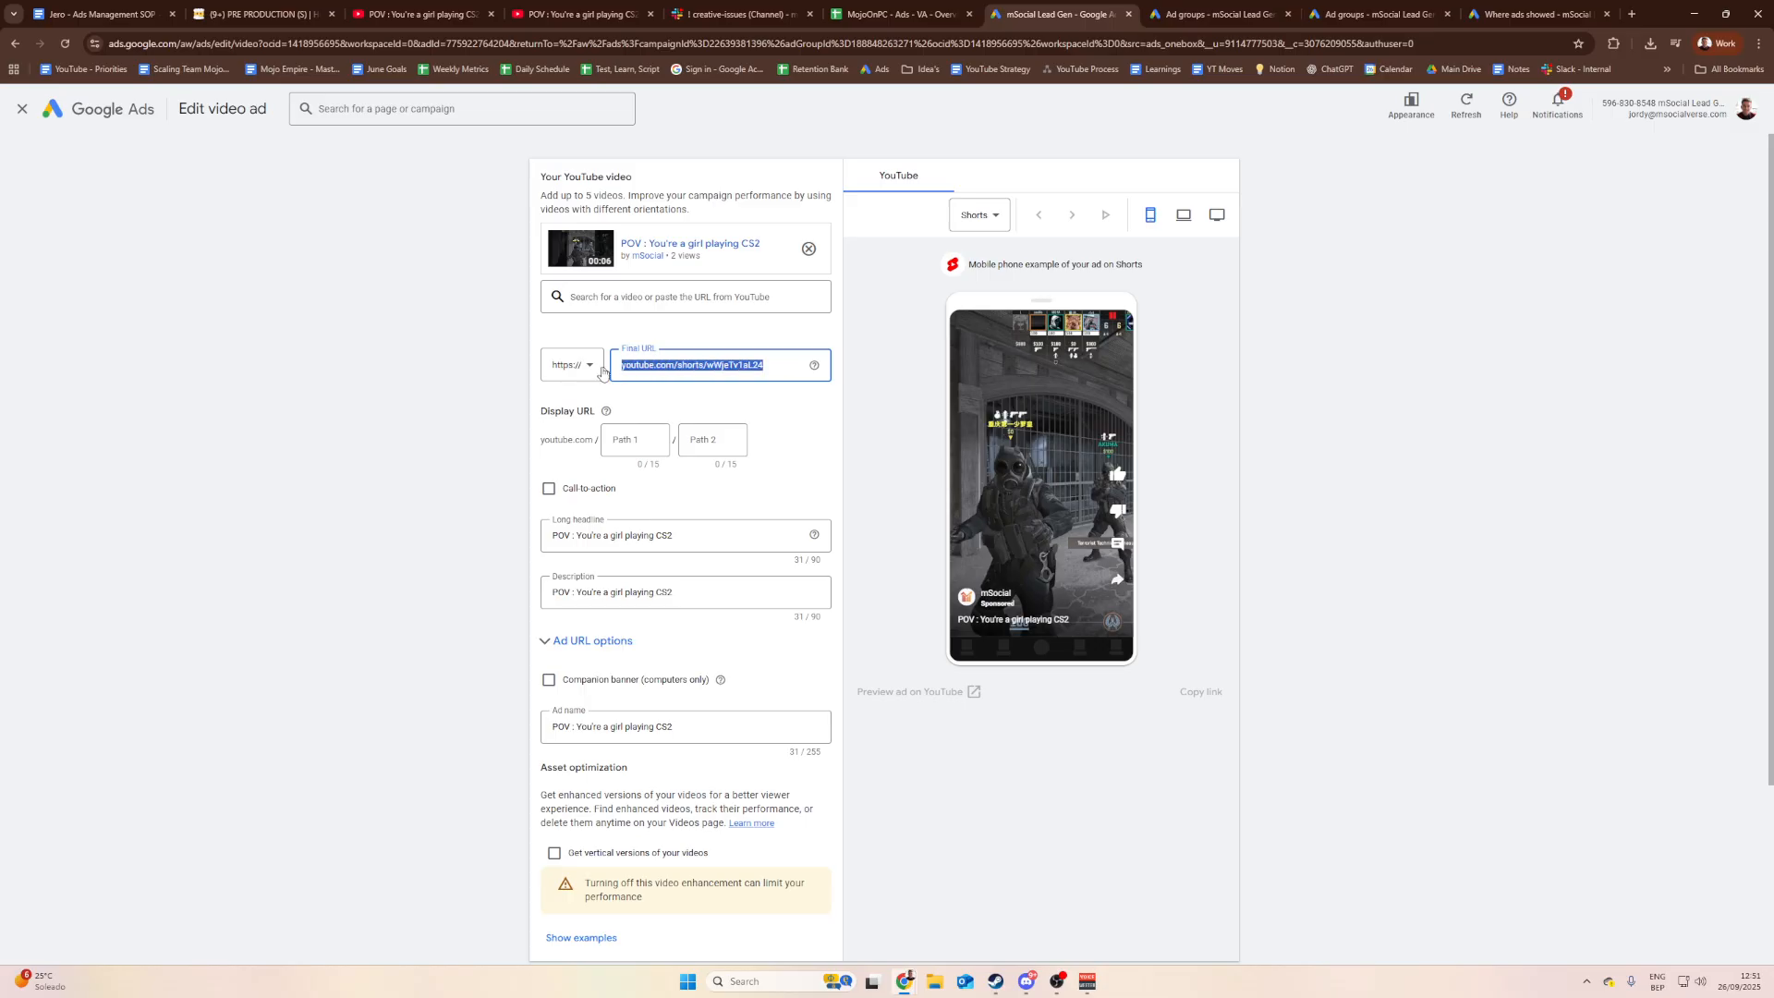
click(771, 369)
drag(772, 366, 445, 372)
key(ctrl+v)
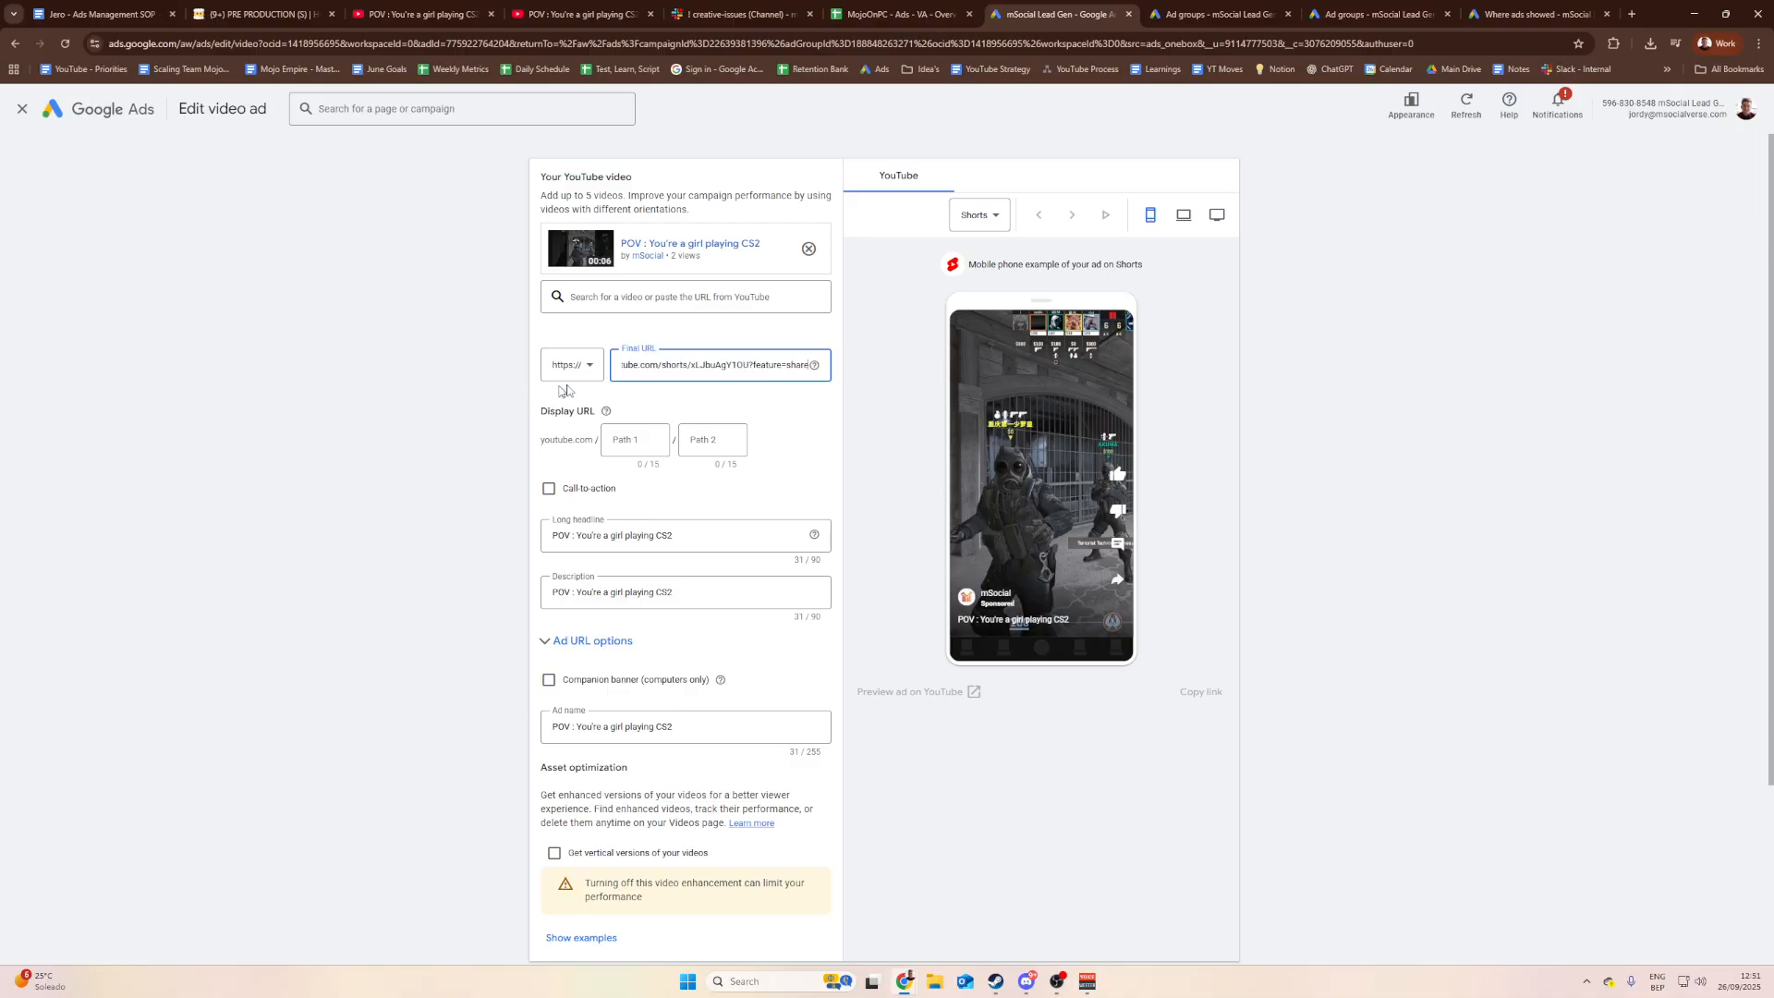
drag(702, 366, 507, 377)
click(703, 366)
click(699, 366)
click(407, 409)
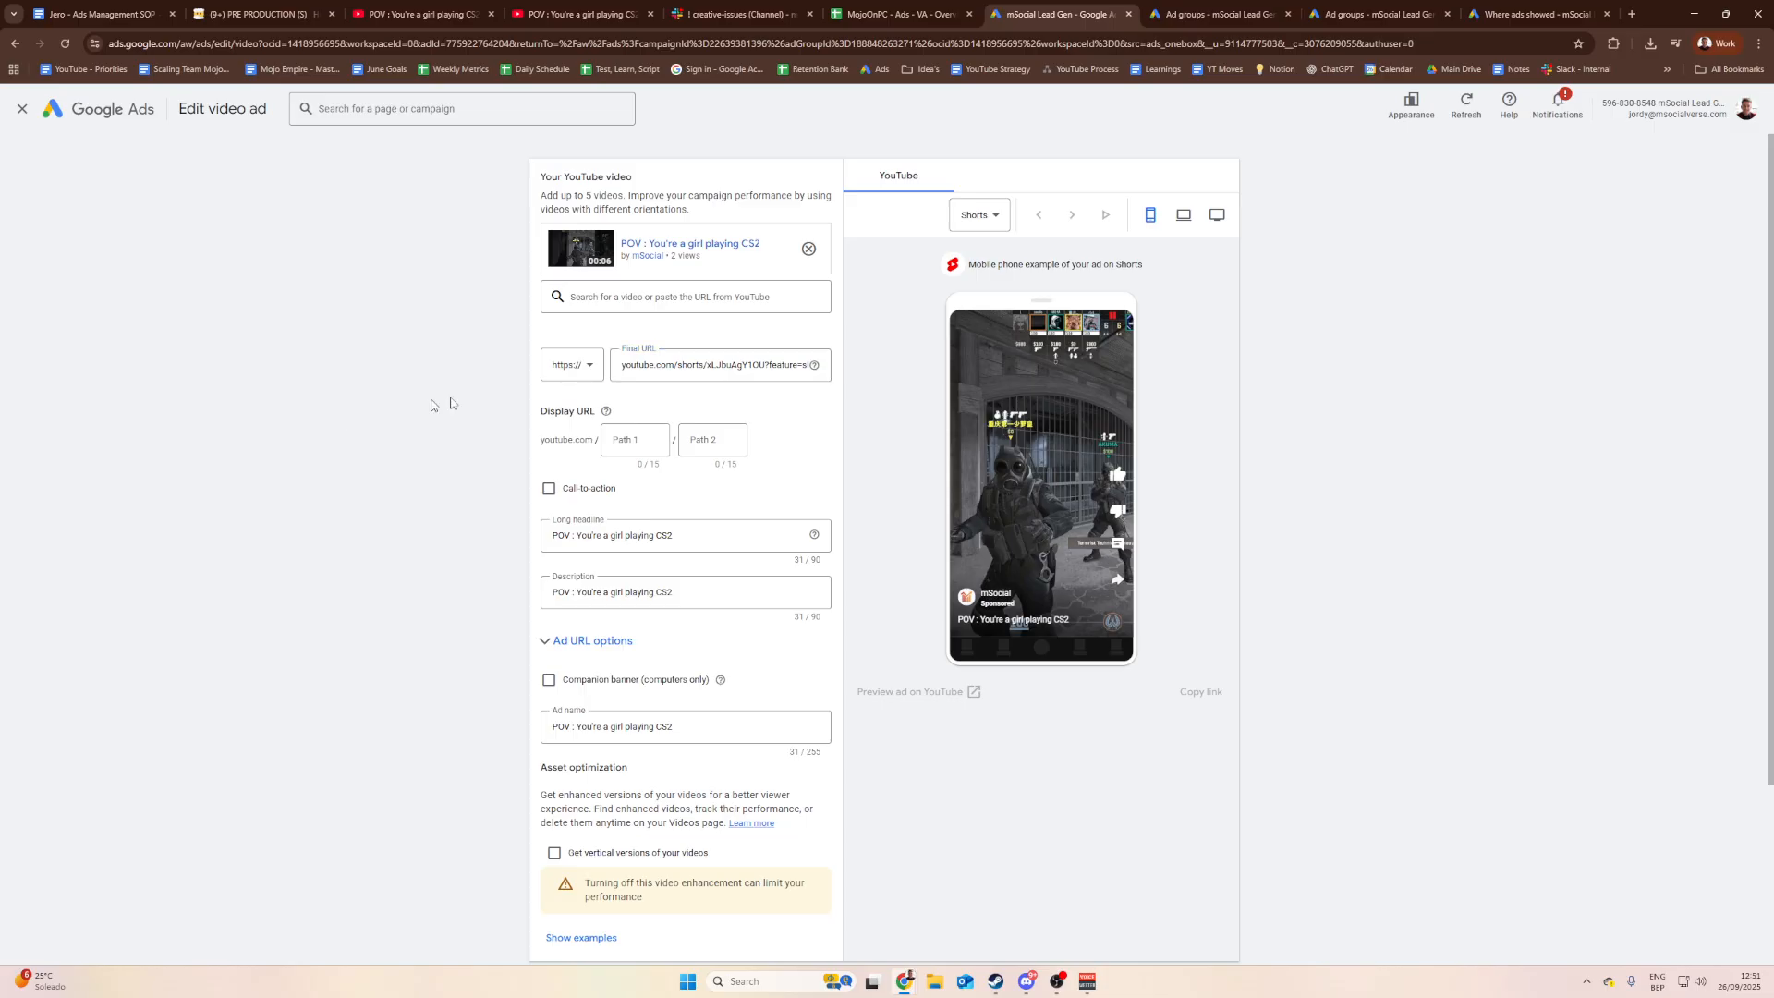
click(731, 364)
click(428, 352)
scroll(689, 370, down, 1)
scroll(713, 373, up, 1)
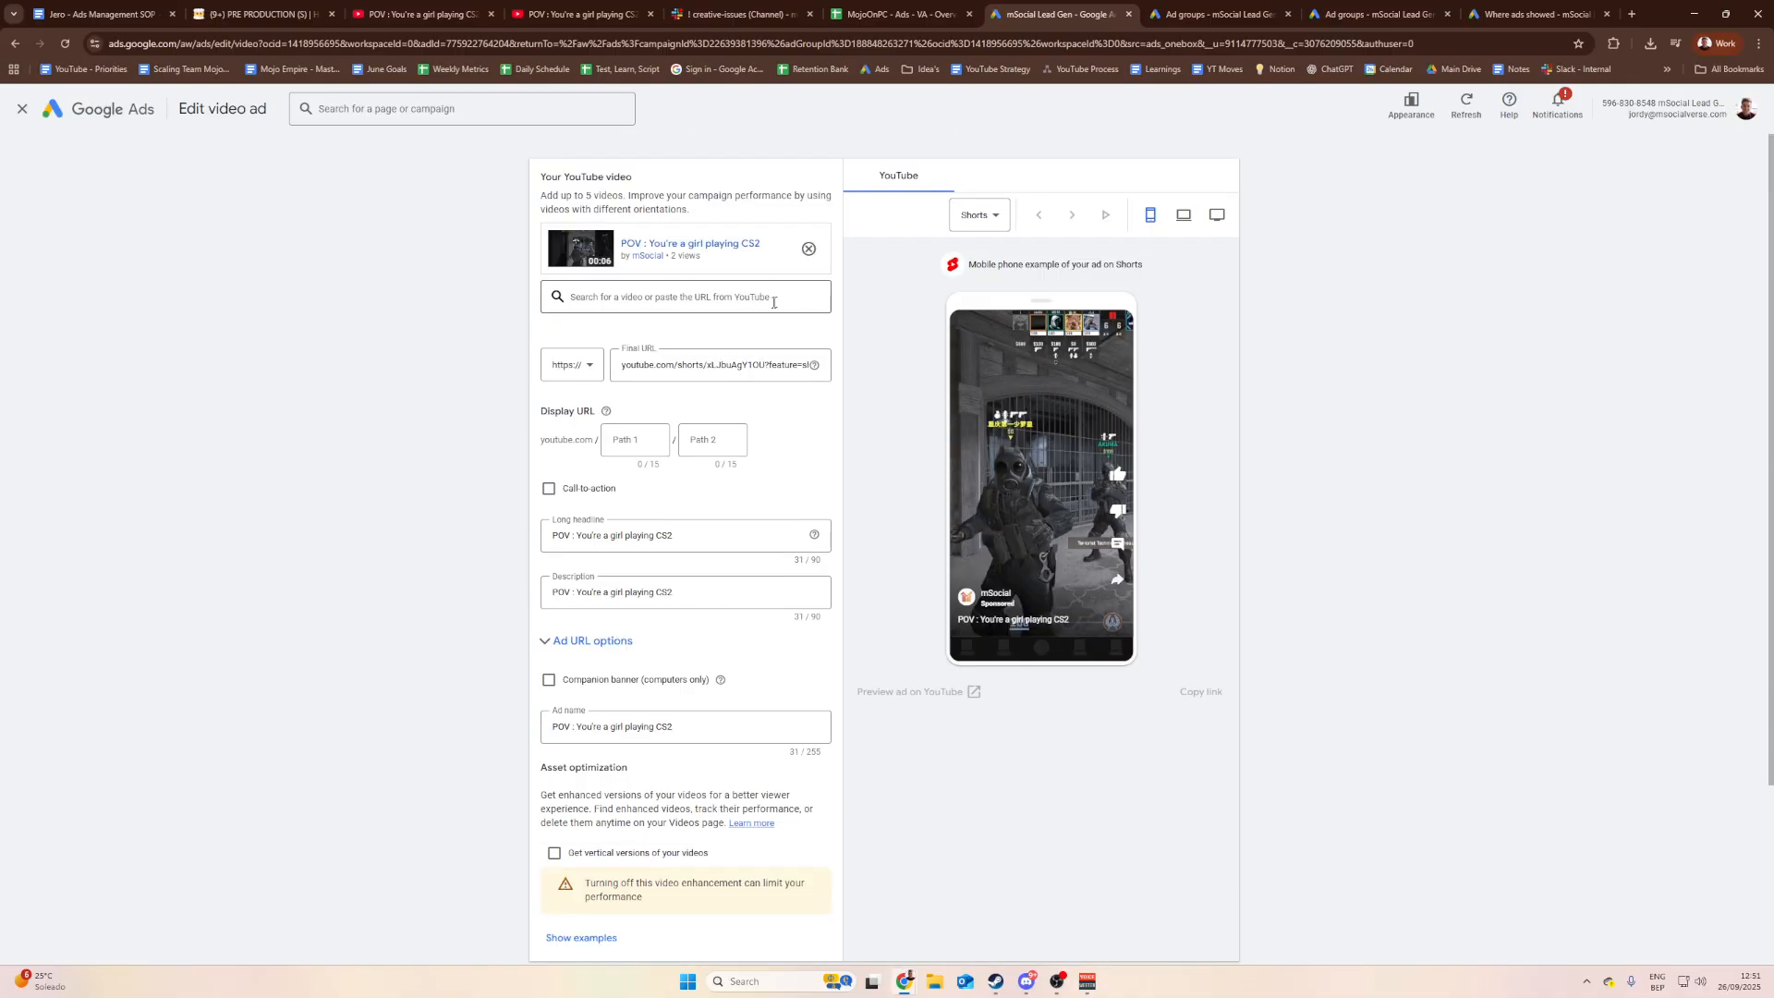
scroll(713, 374, down, 1)
Step: Save the edited video ad and check its Not eligible, under-review status
click(558, 919)
scroll(559, 927, up, 1)
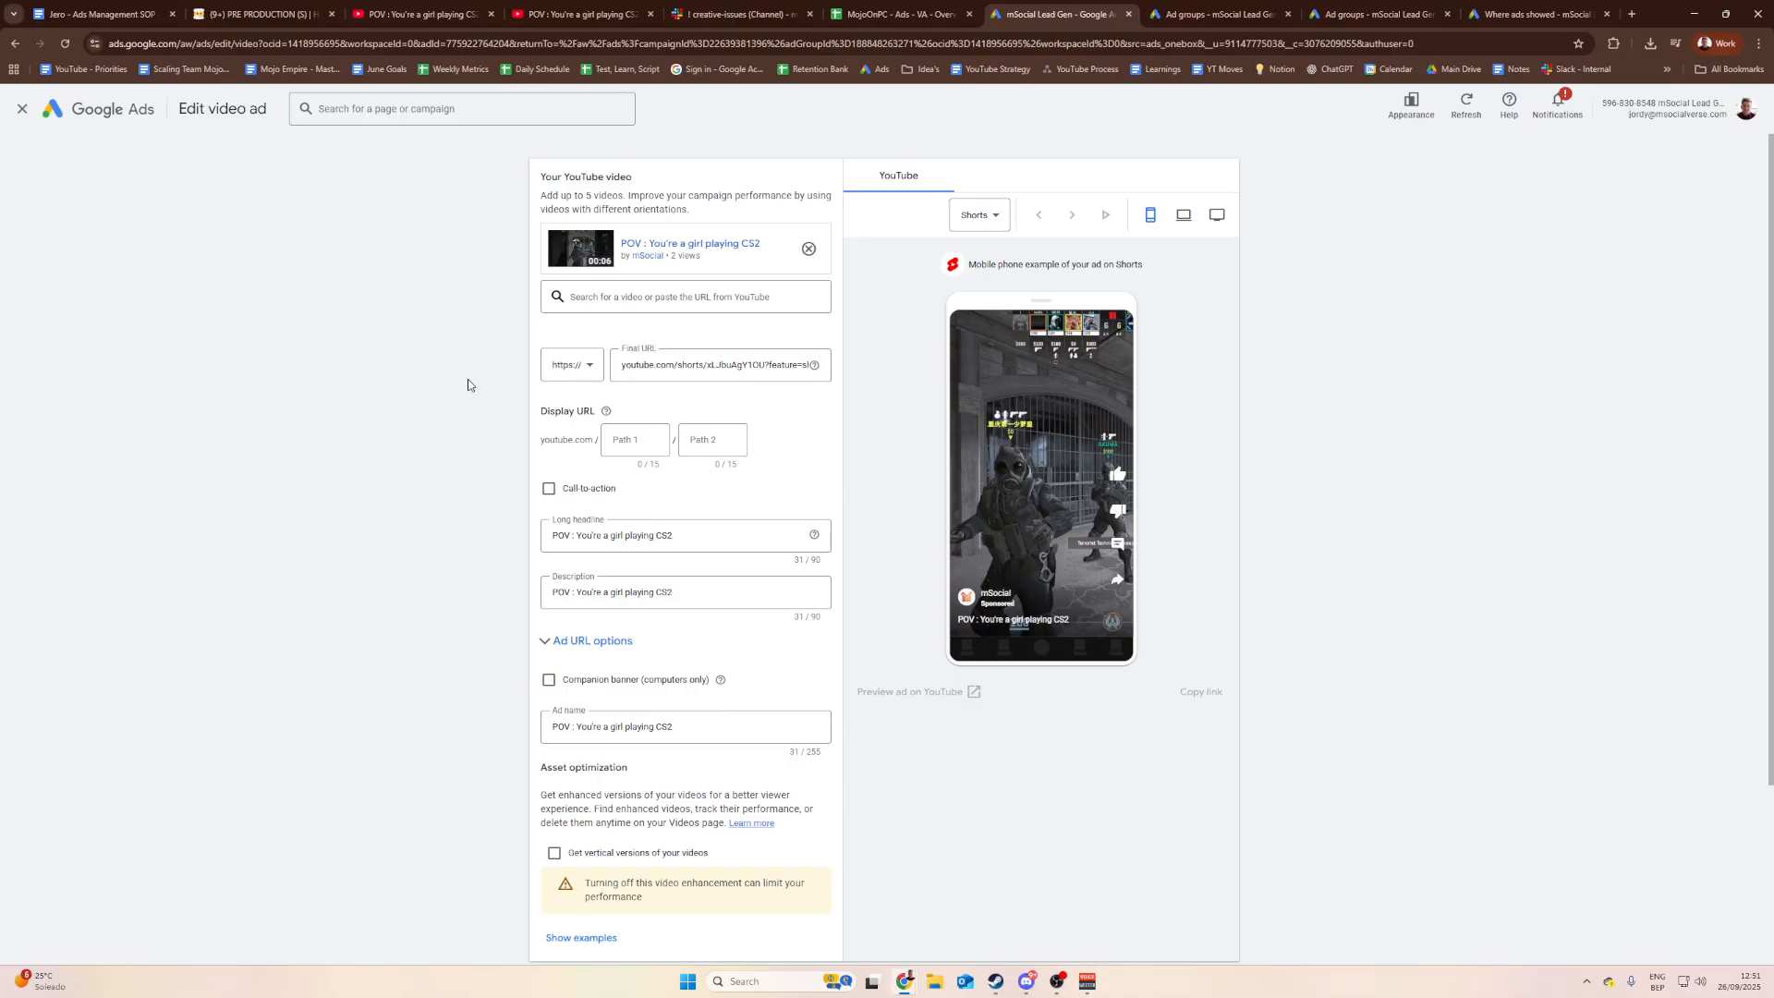
scroll(452, 415, down, 1)
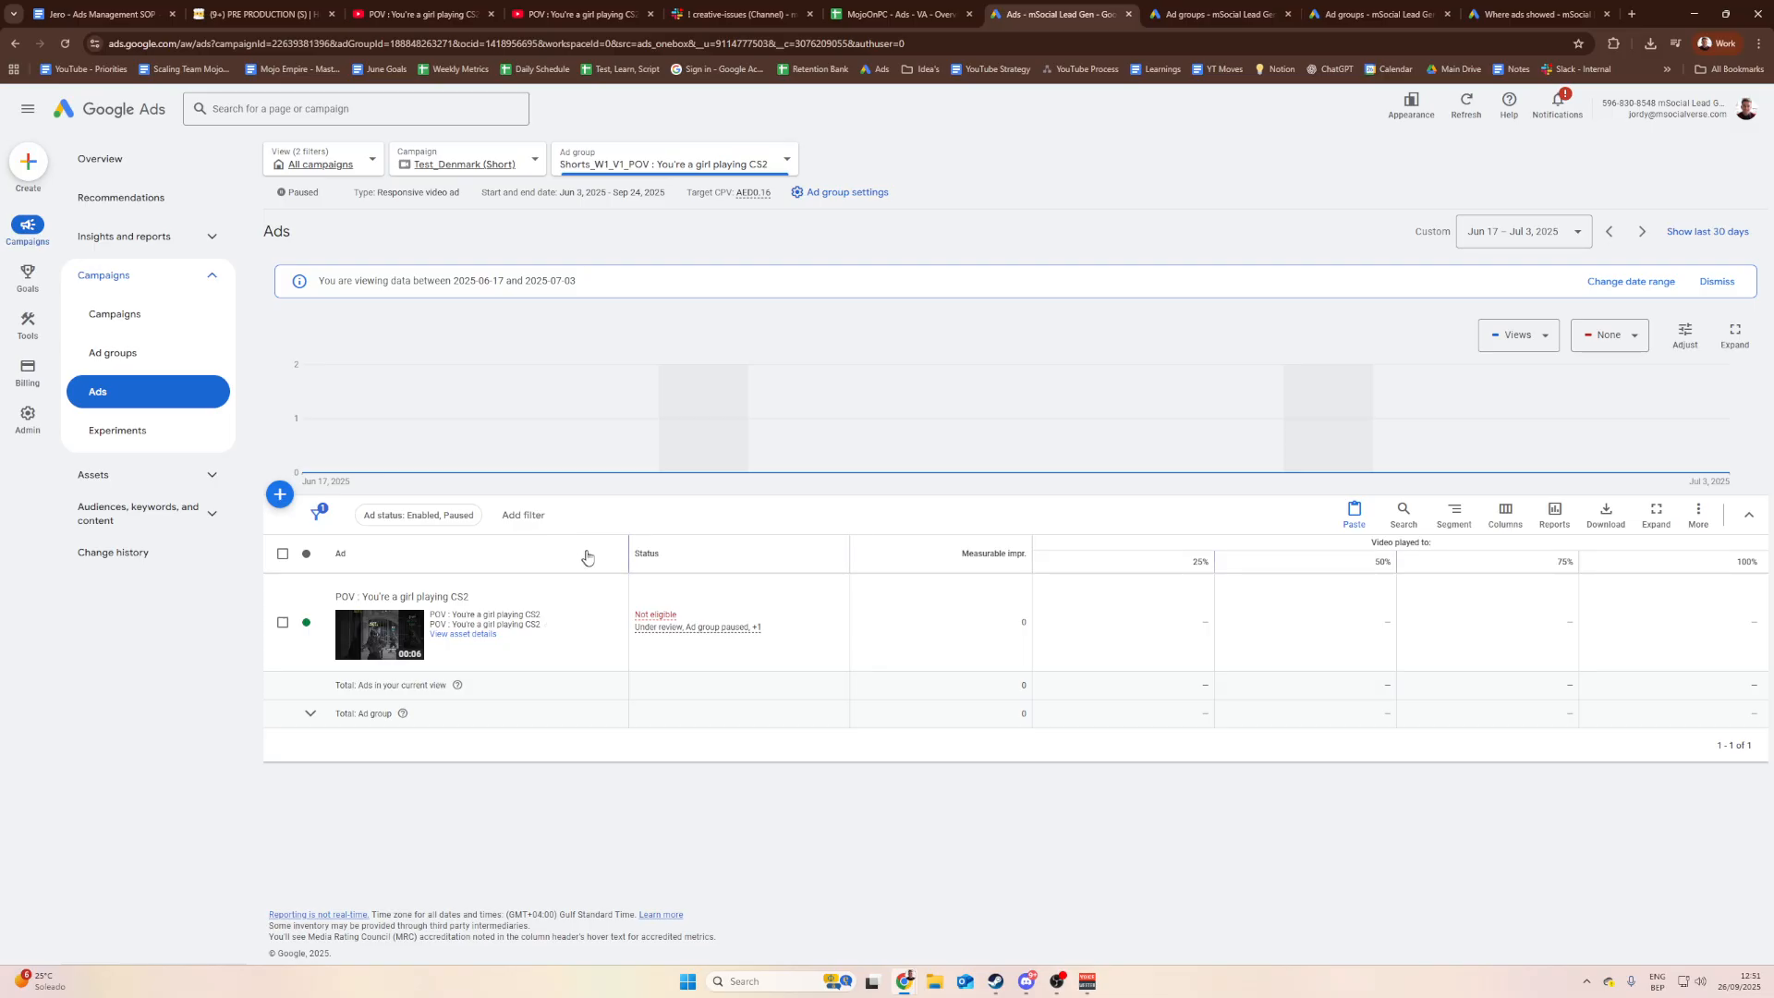
mouse_move(654, 625)
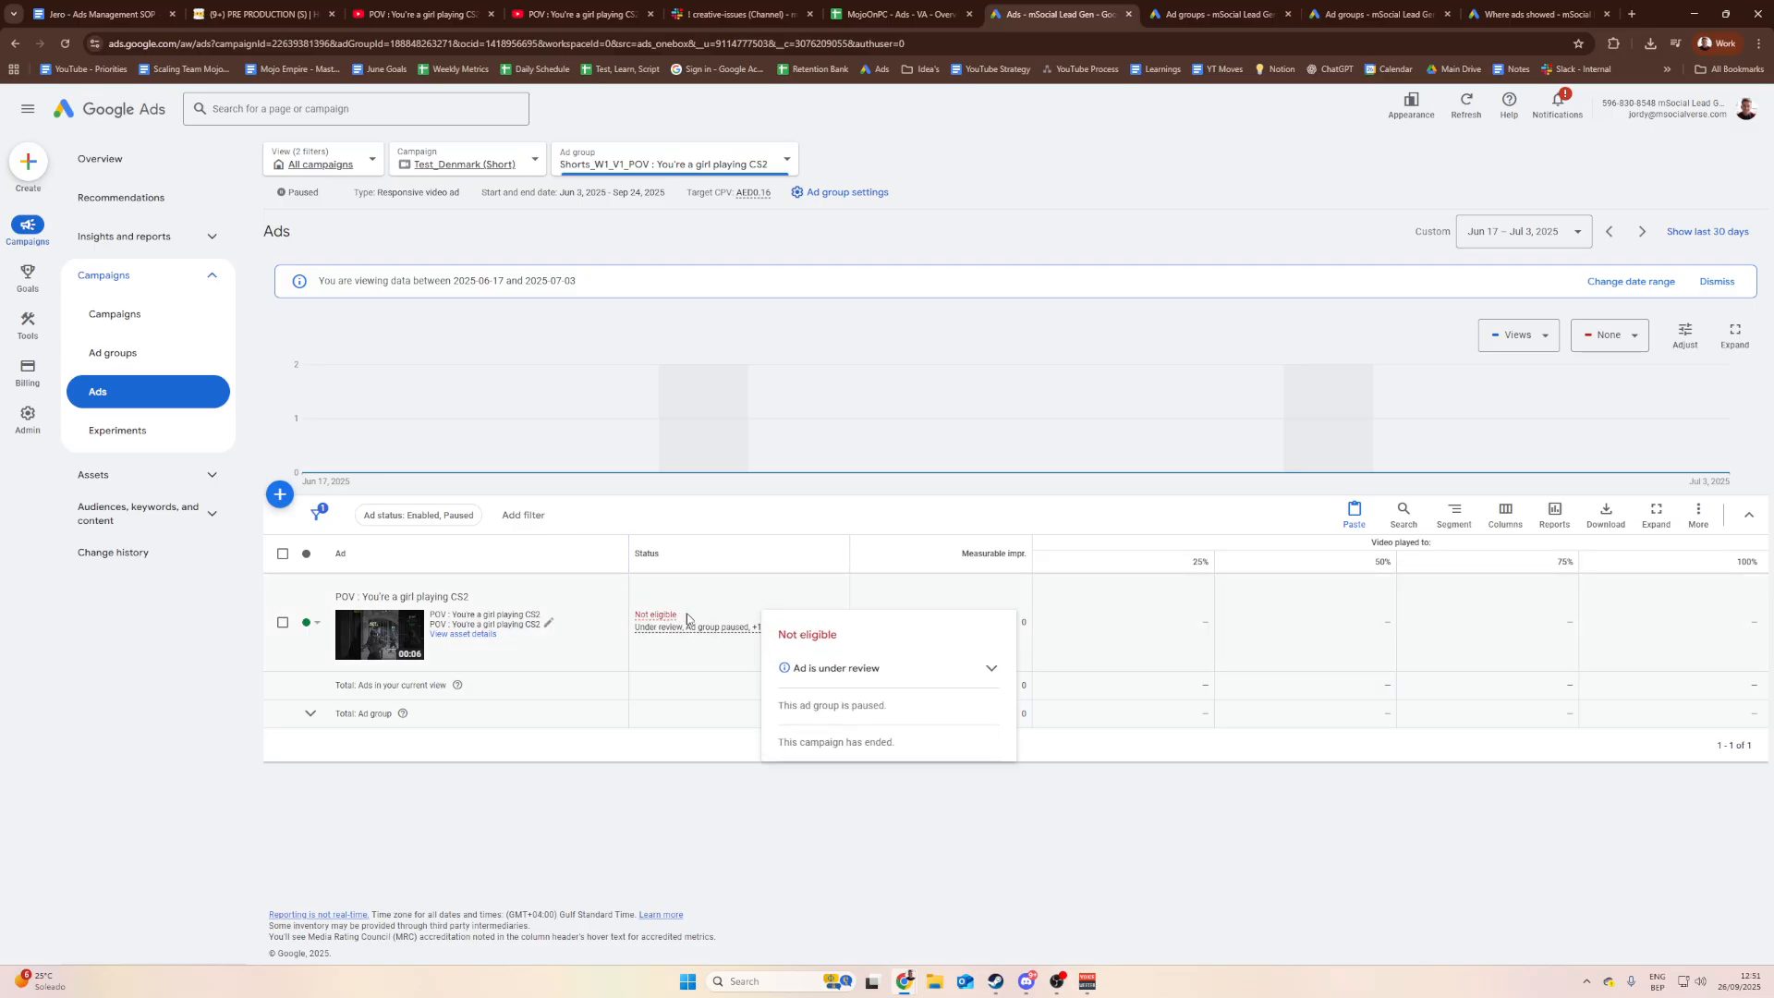
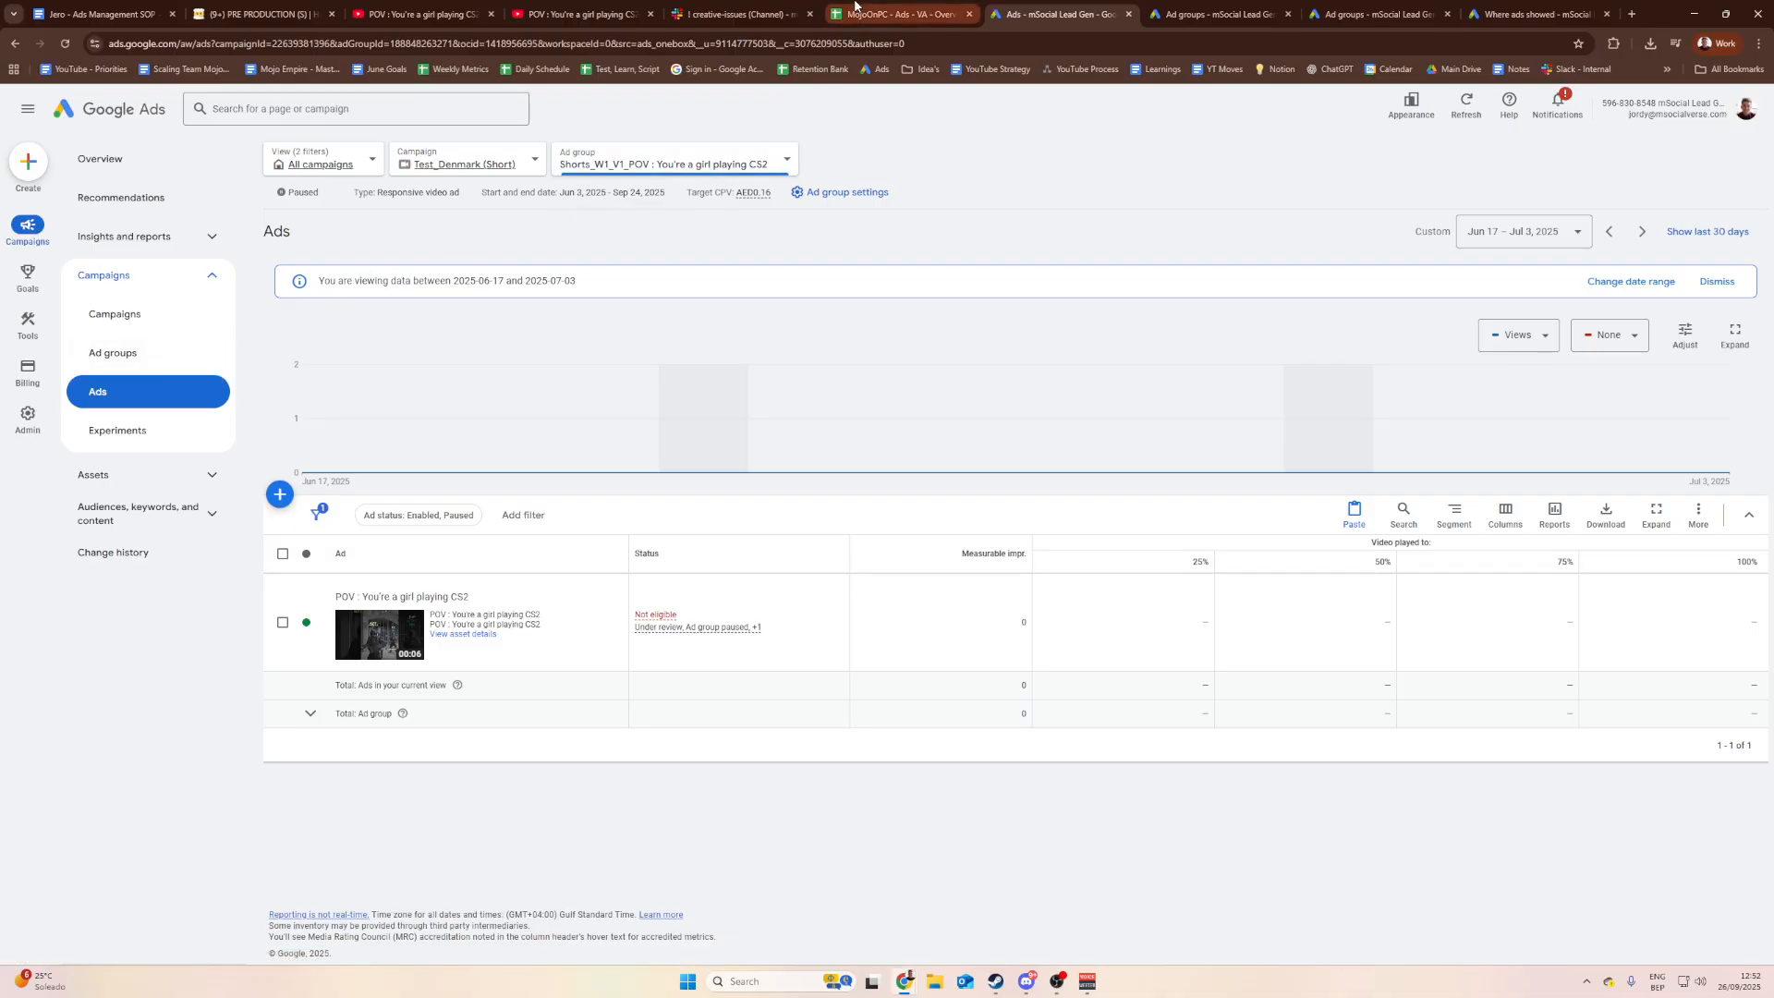
Step: Look through the open browser tabs, then return to the Google Ads ads page
click(892, 13)
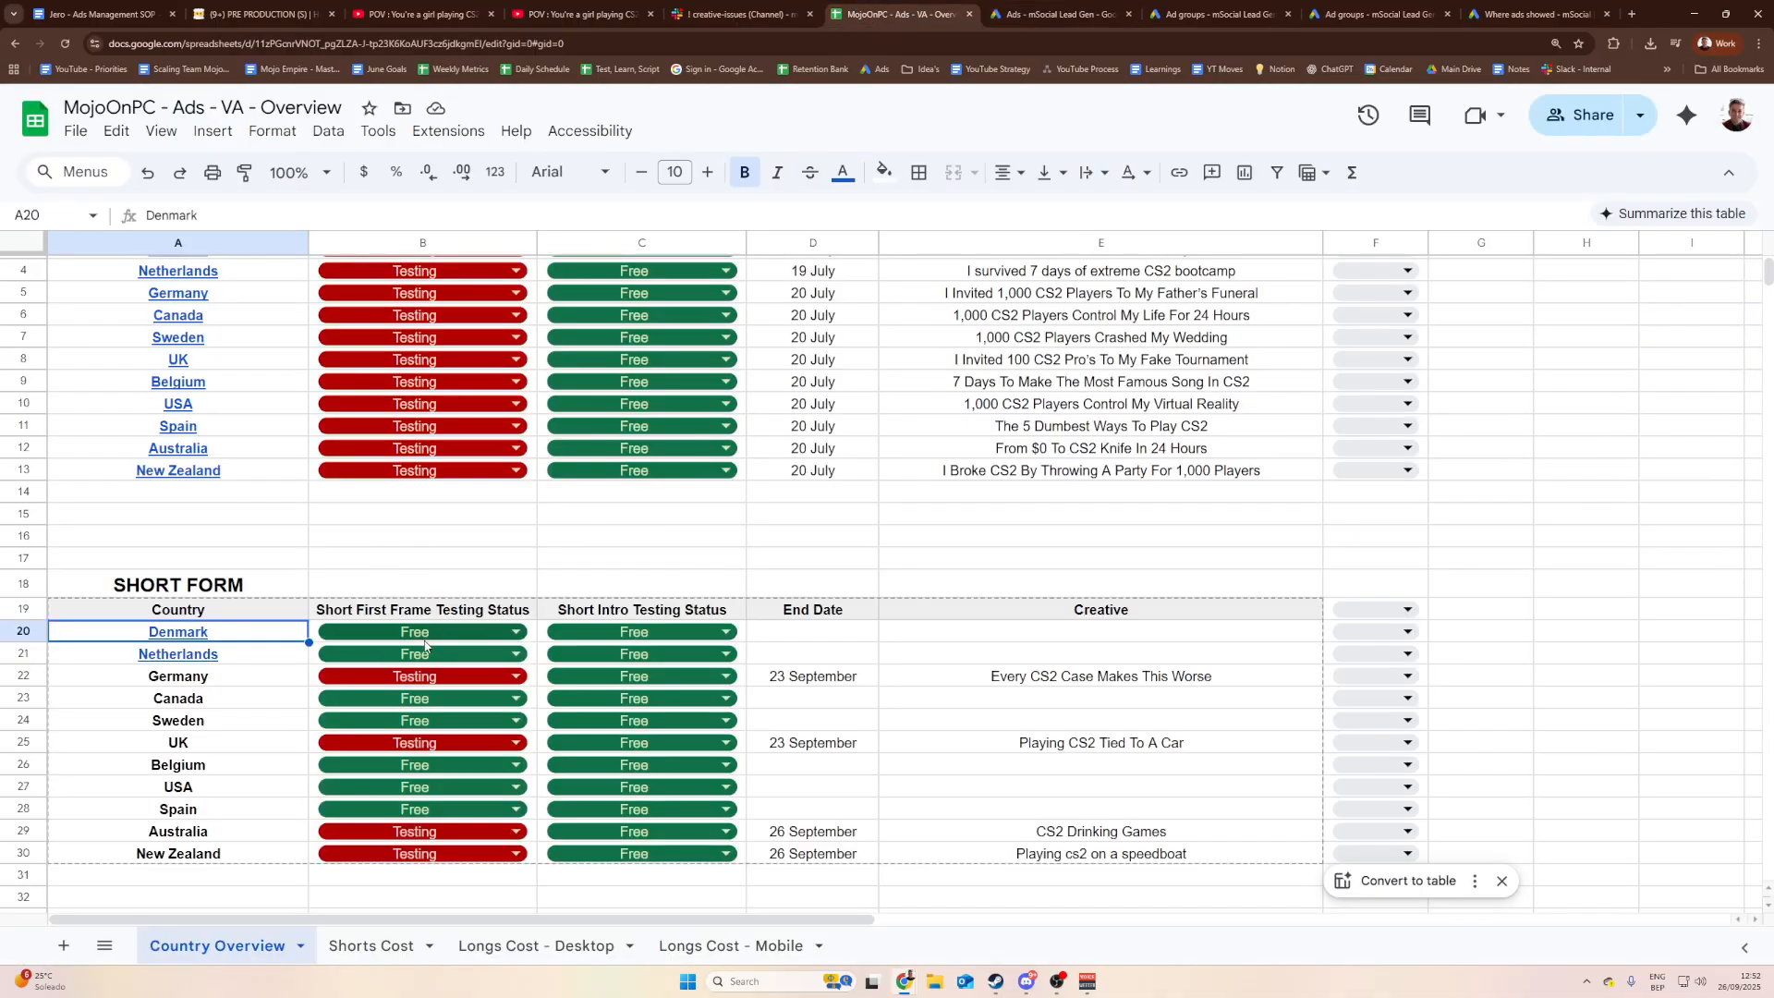
click(263, 14)
click(444, 10)
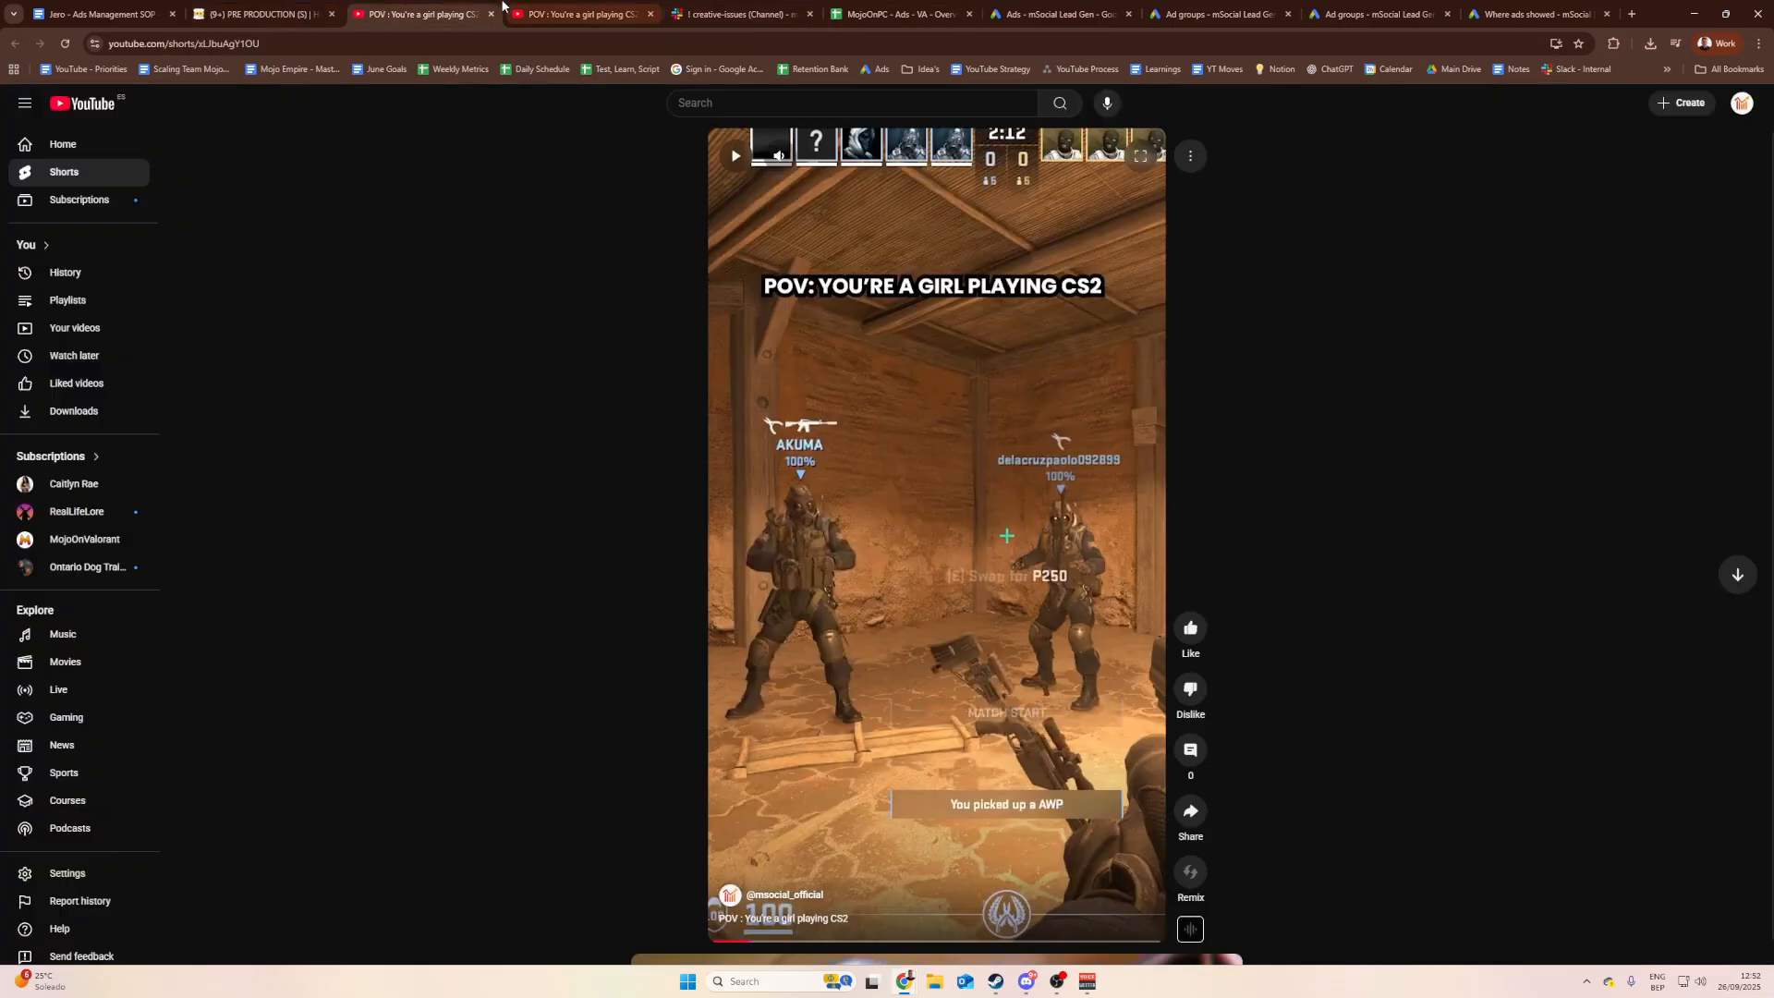
click(739, 8)
click(600, 10)
click(901, 9)
click(1067, 7)
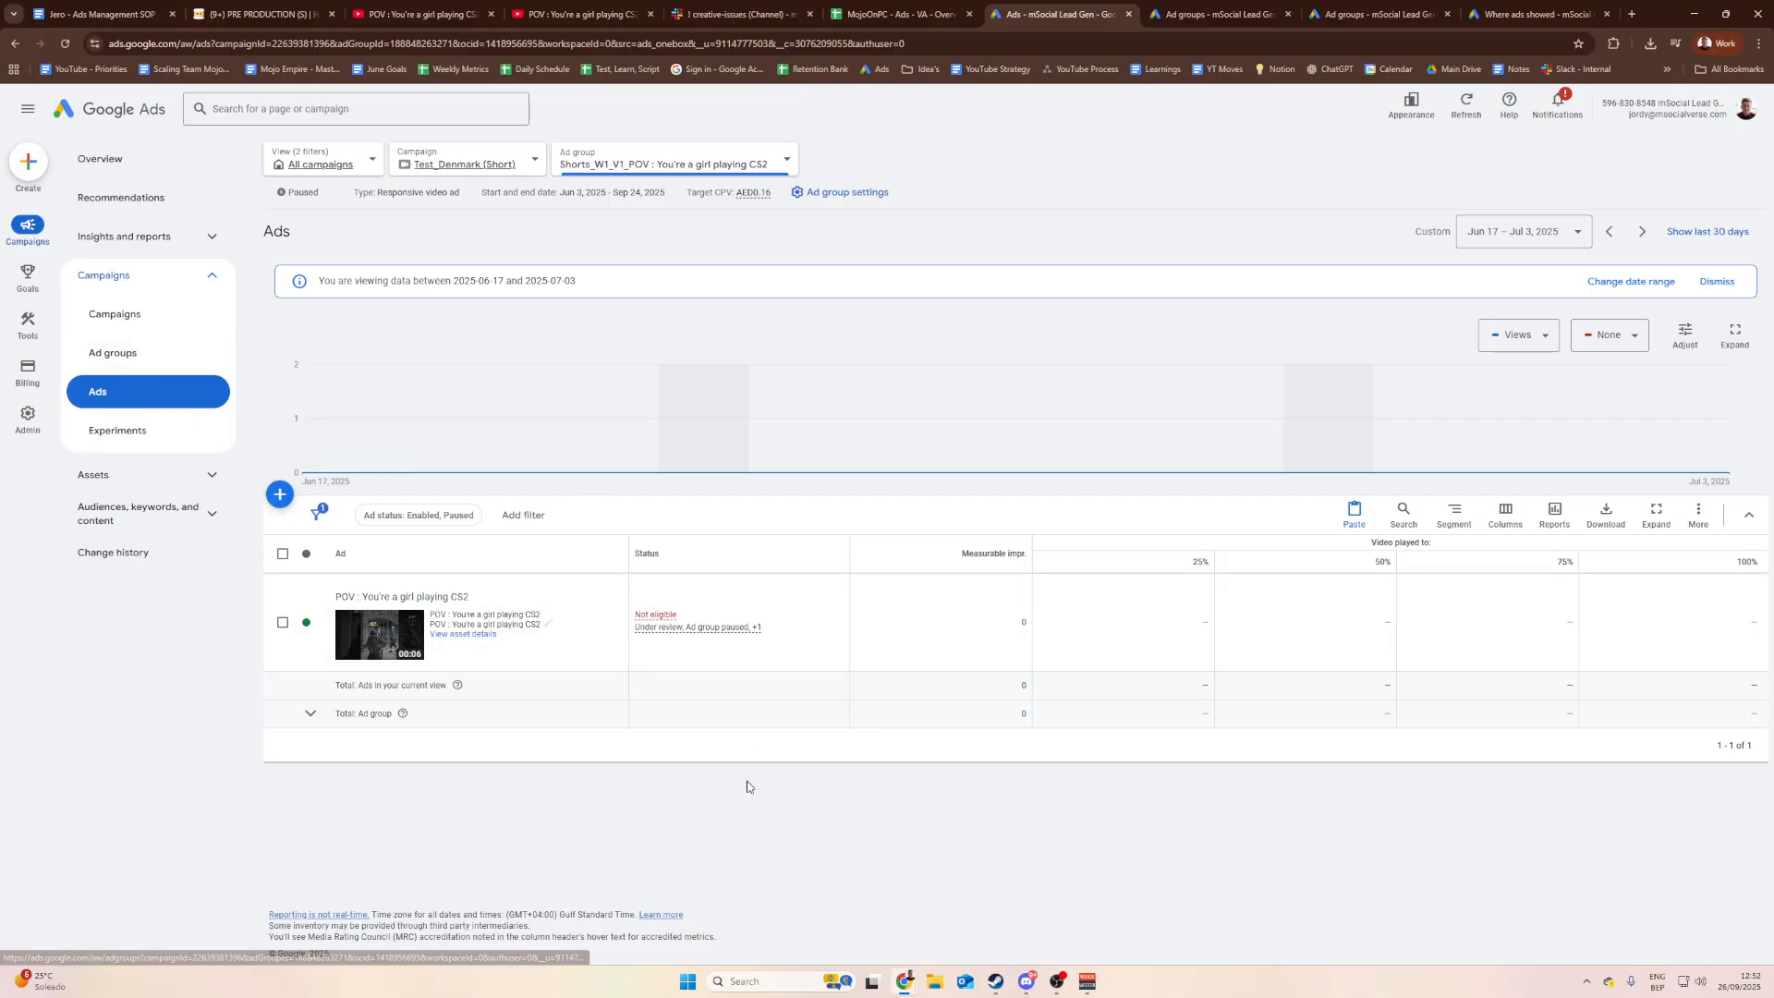
Step: Enable the paused CS2 ad group and check its Sep 24, 2025 end date
click(134, 359)
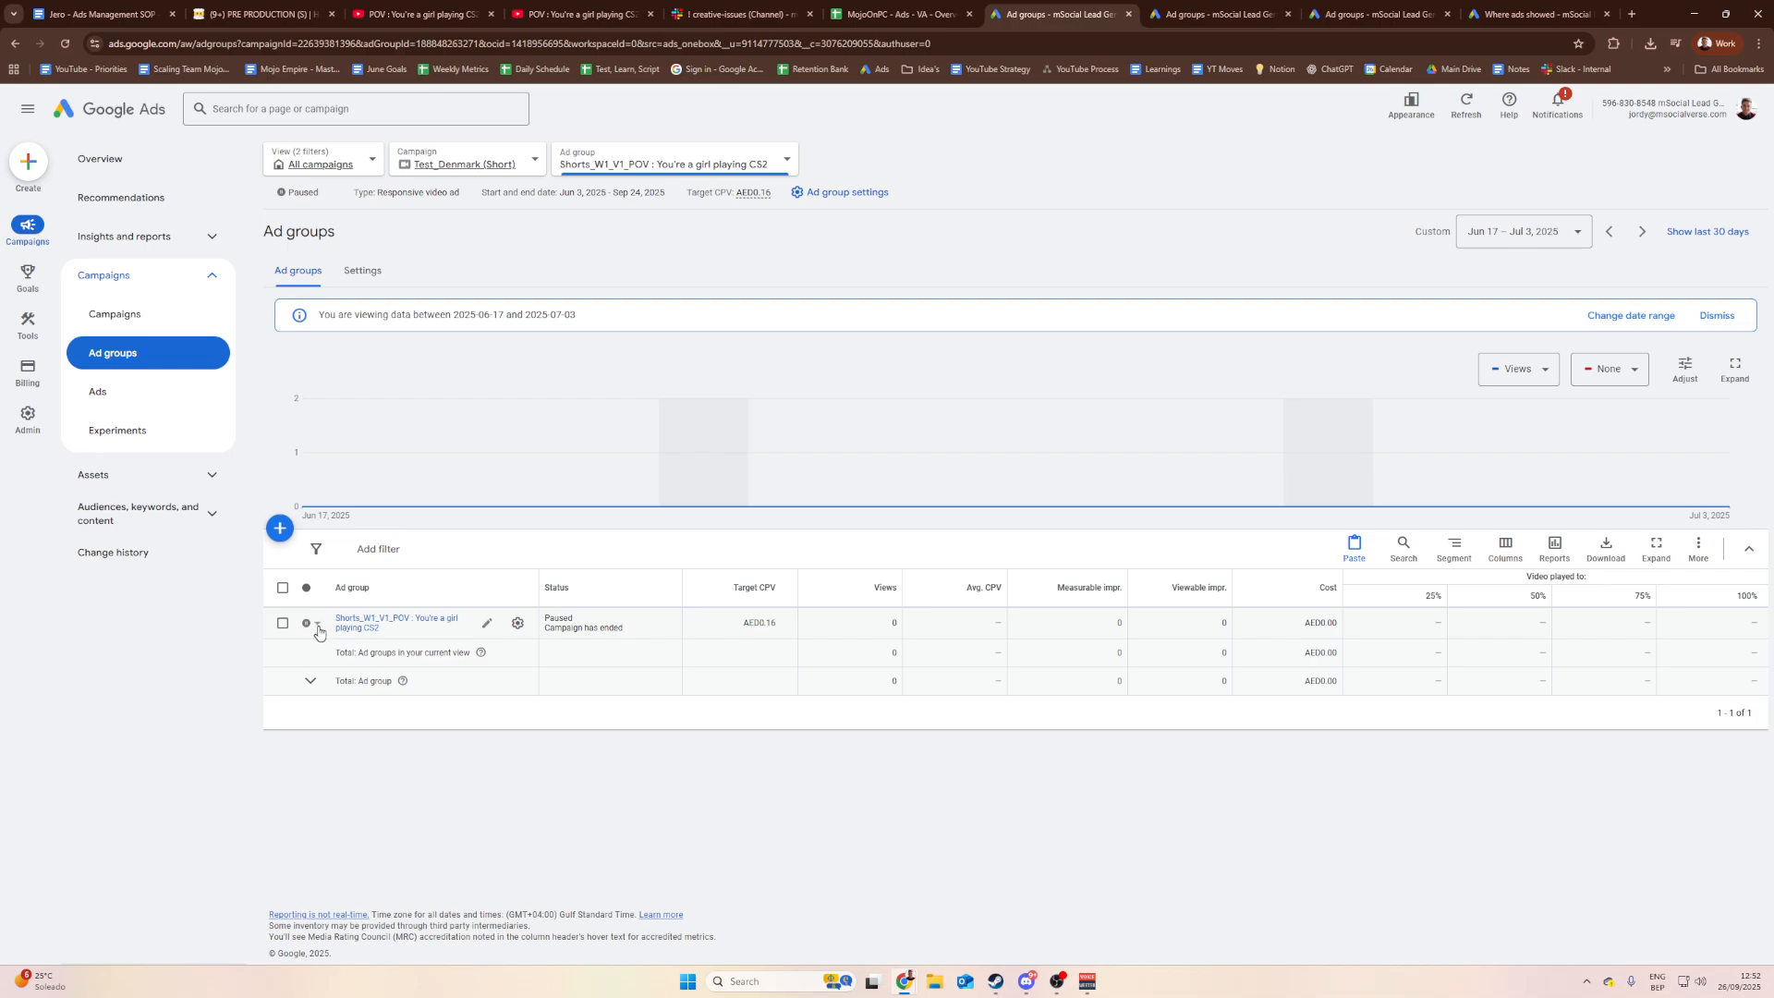
click(317, 625)
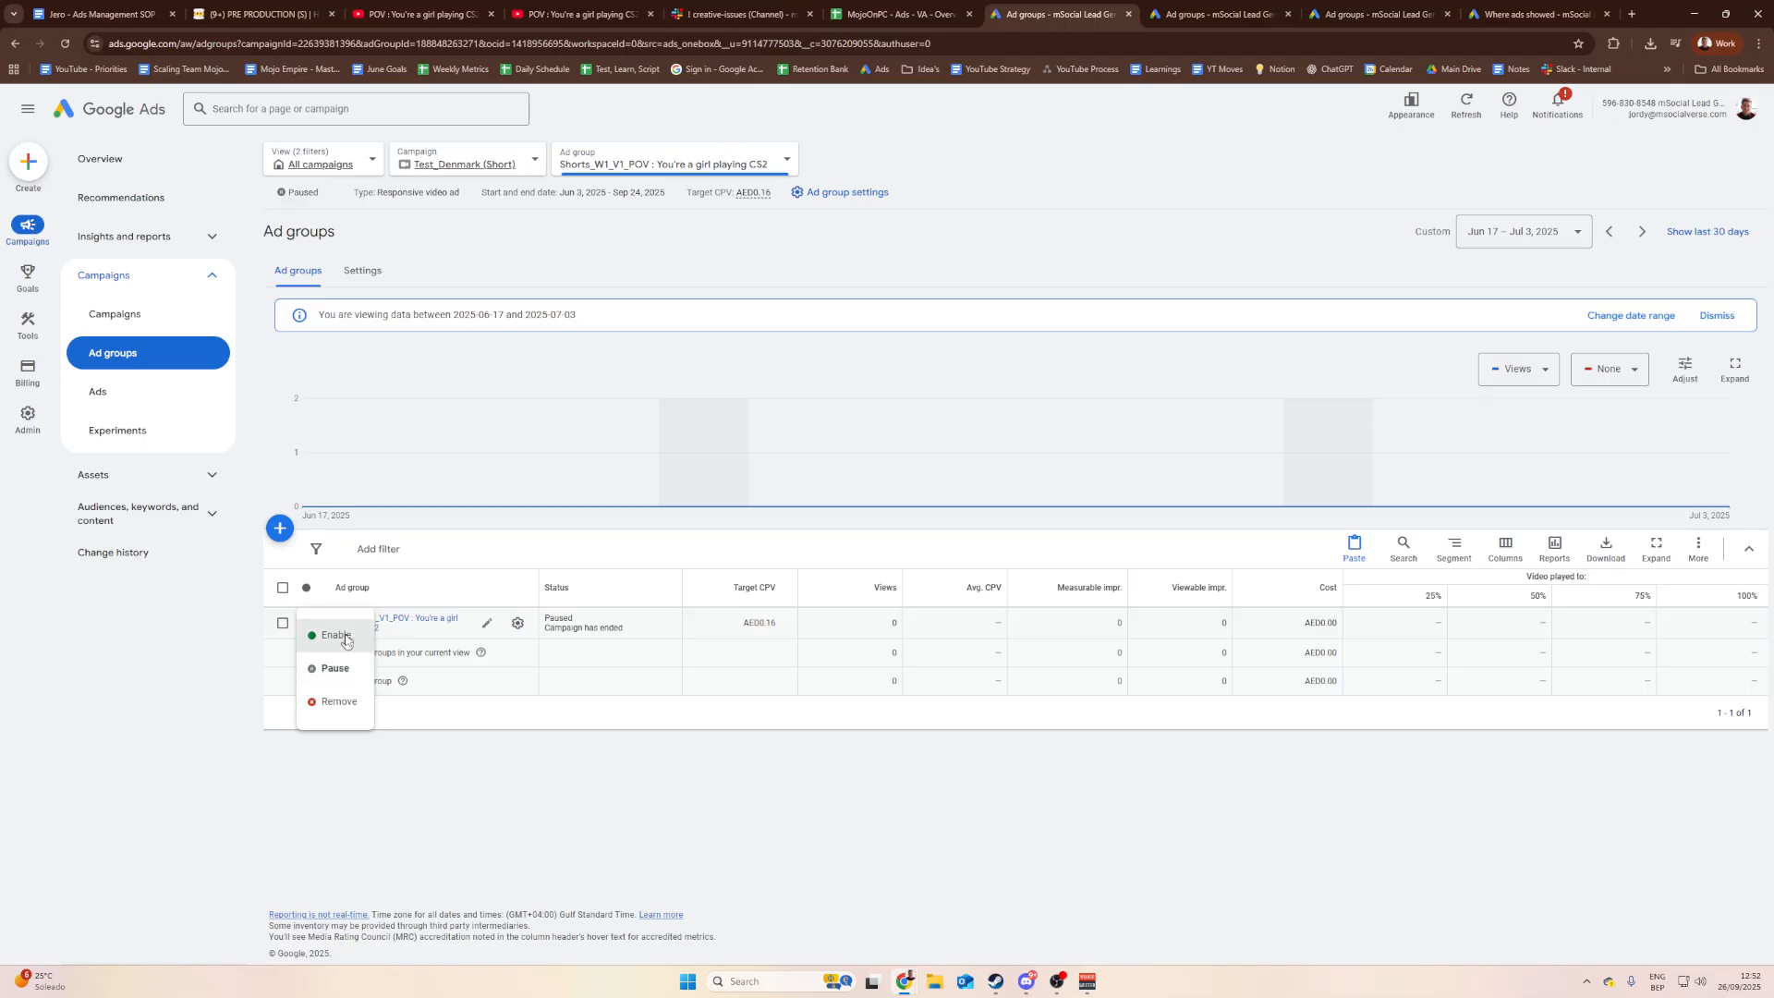
click(346, 638)
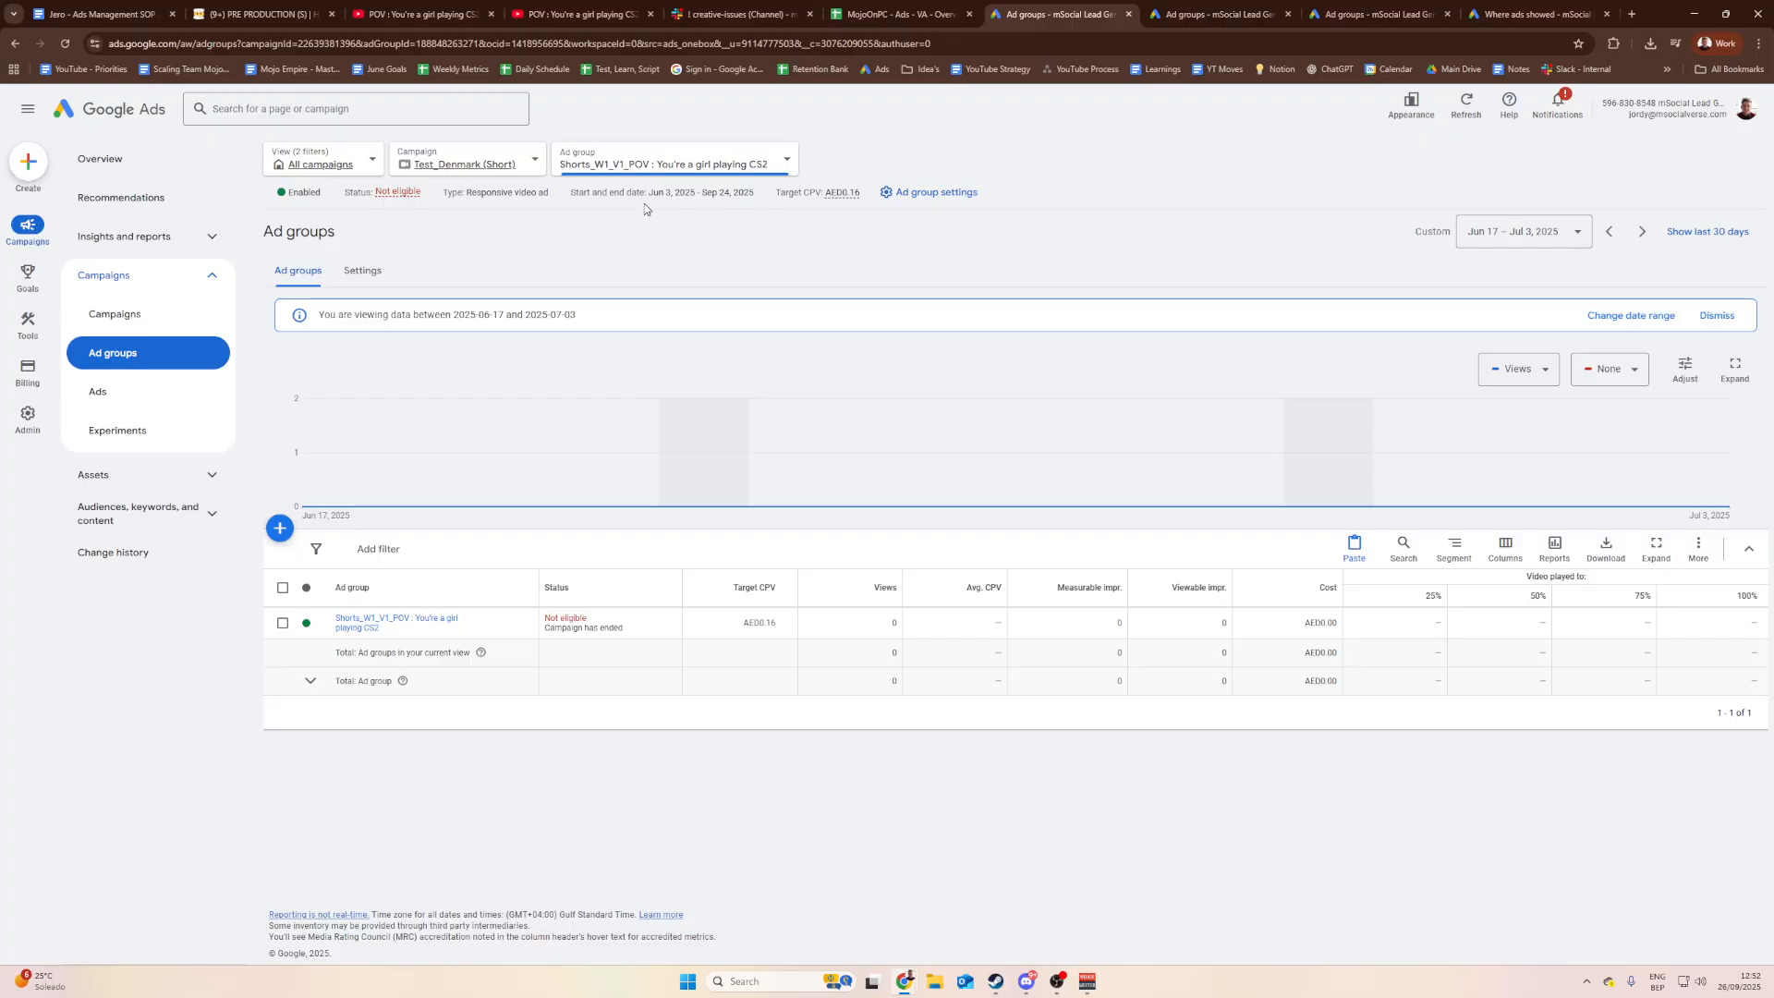
drag(741, 191, 700, 193)
click(730, 192)
click(742, 194)
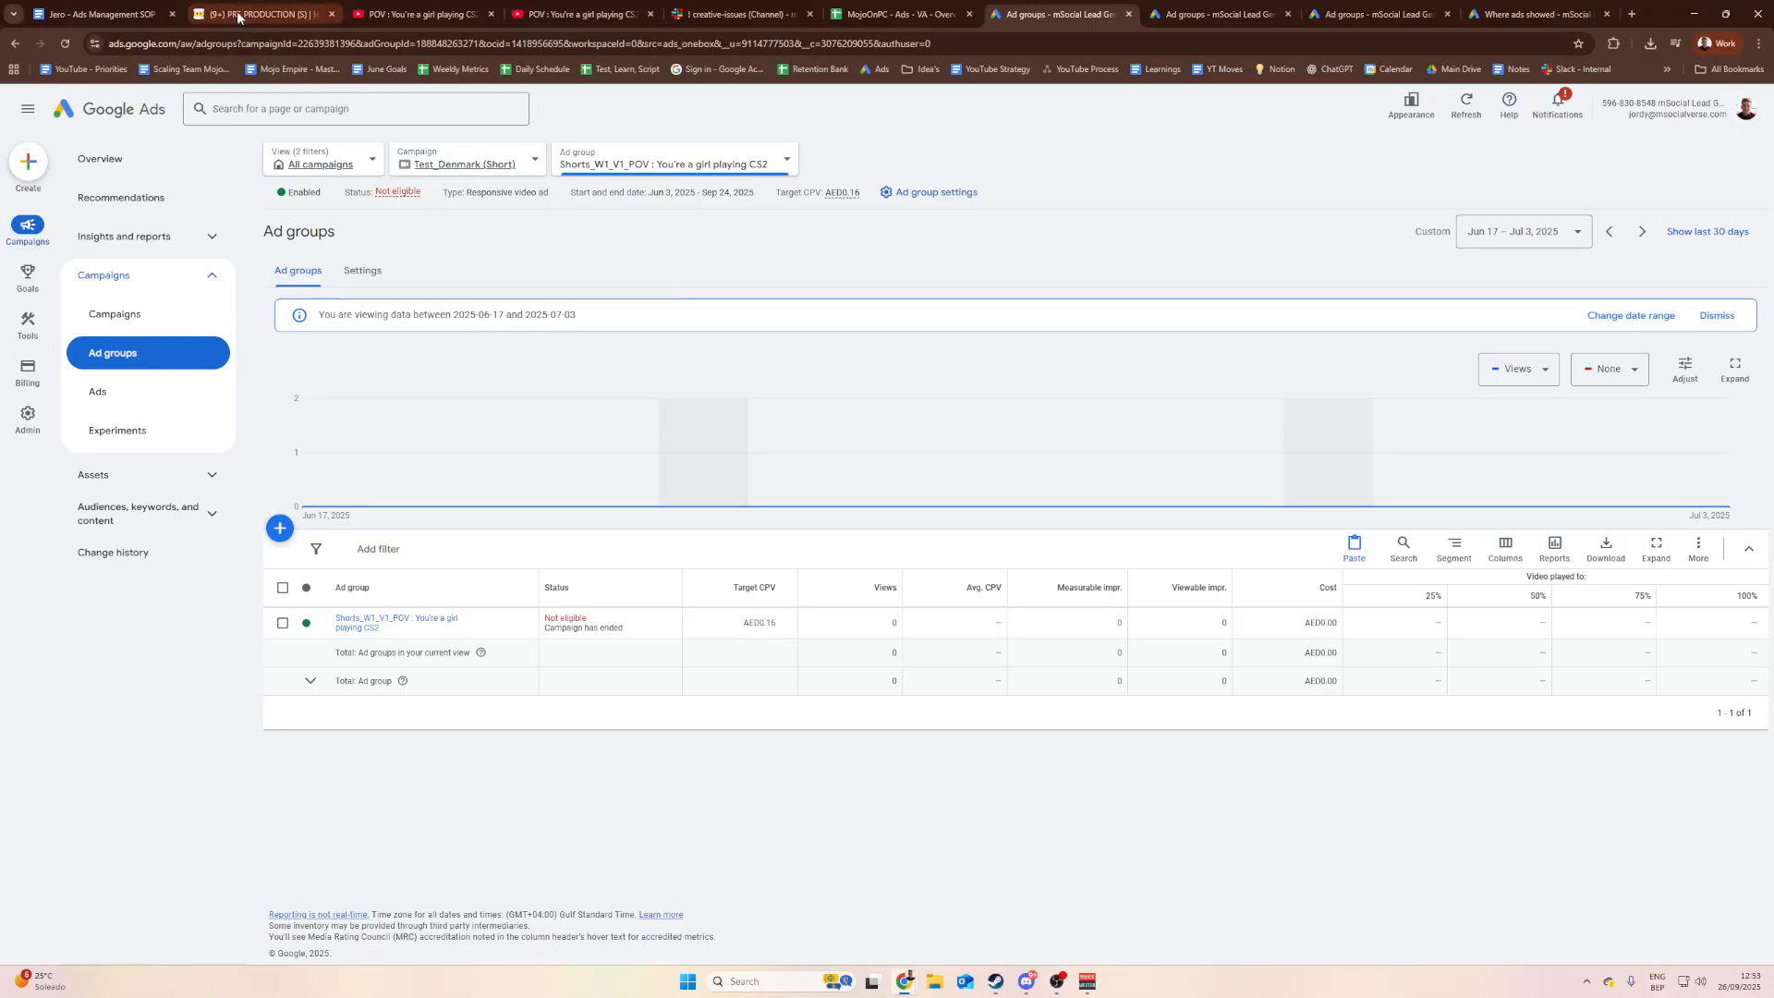
Step: Scroll the SOP to the Create the ad group heading and move into step a
click(106, 14)
scroll(825, 570, down, 1)
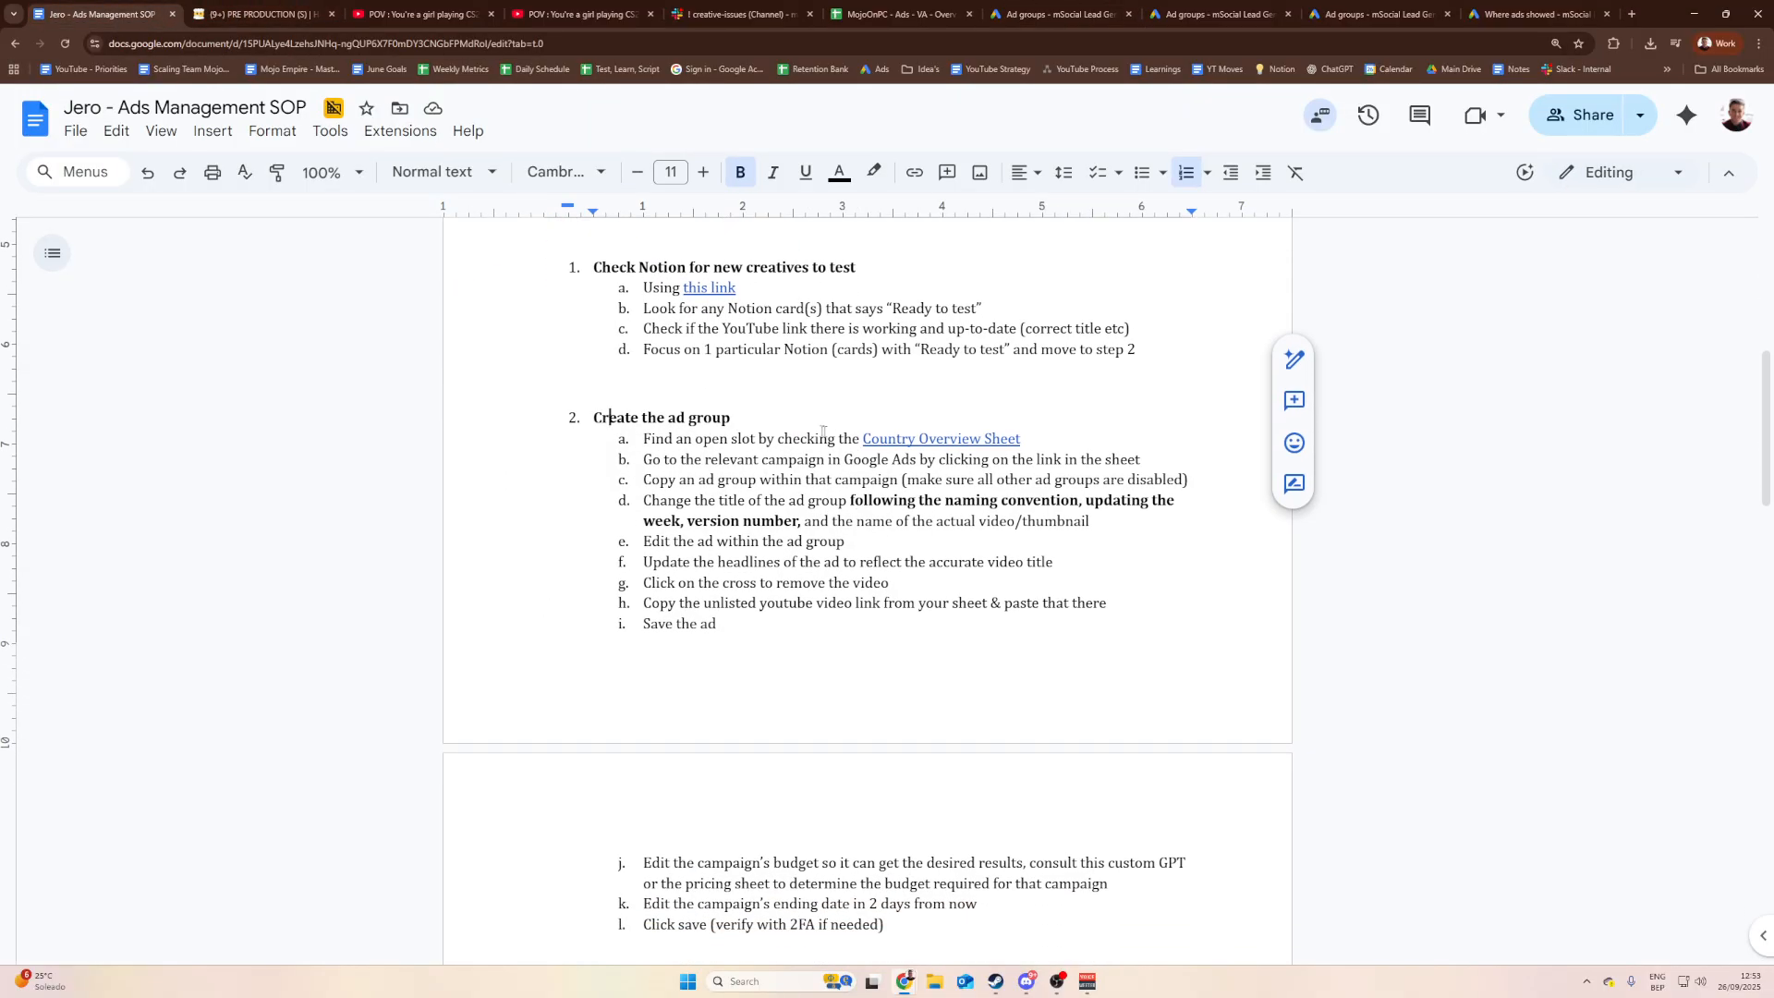
scroll(636, 427, up, 1)
scroll(636, 427, down, 1)
drag(743, 420, 592, 419)
click(575, 418)
click(713, 419)
click(757, 438)
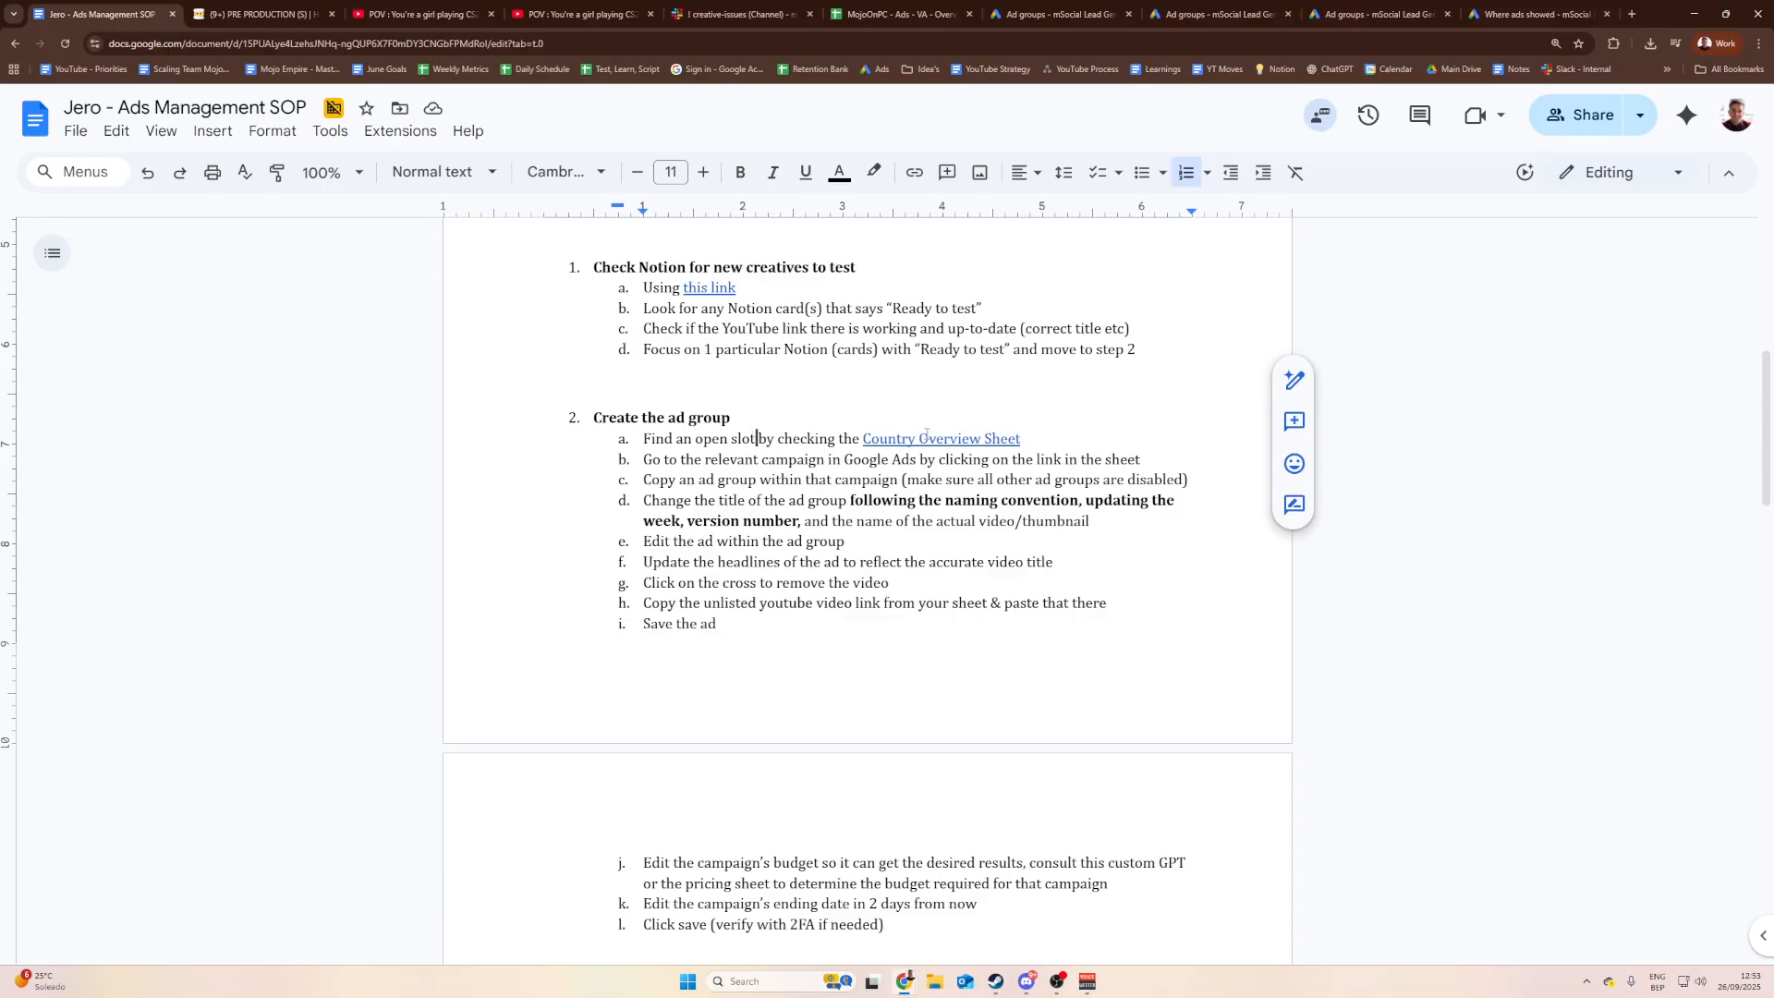
Step: Relink Country Overview Sheet to the MojoOnPC overview spreadsheet's address
click(958, 438)
click(970, 474)
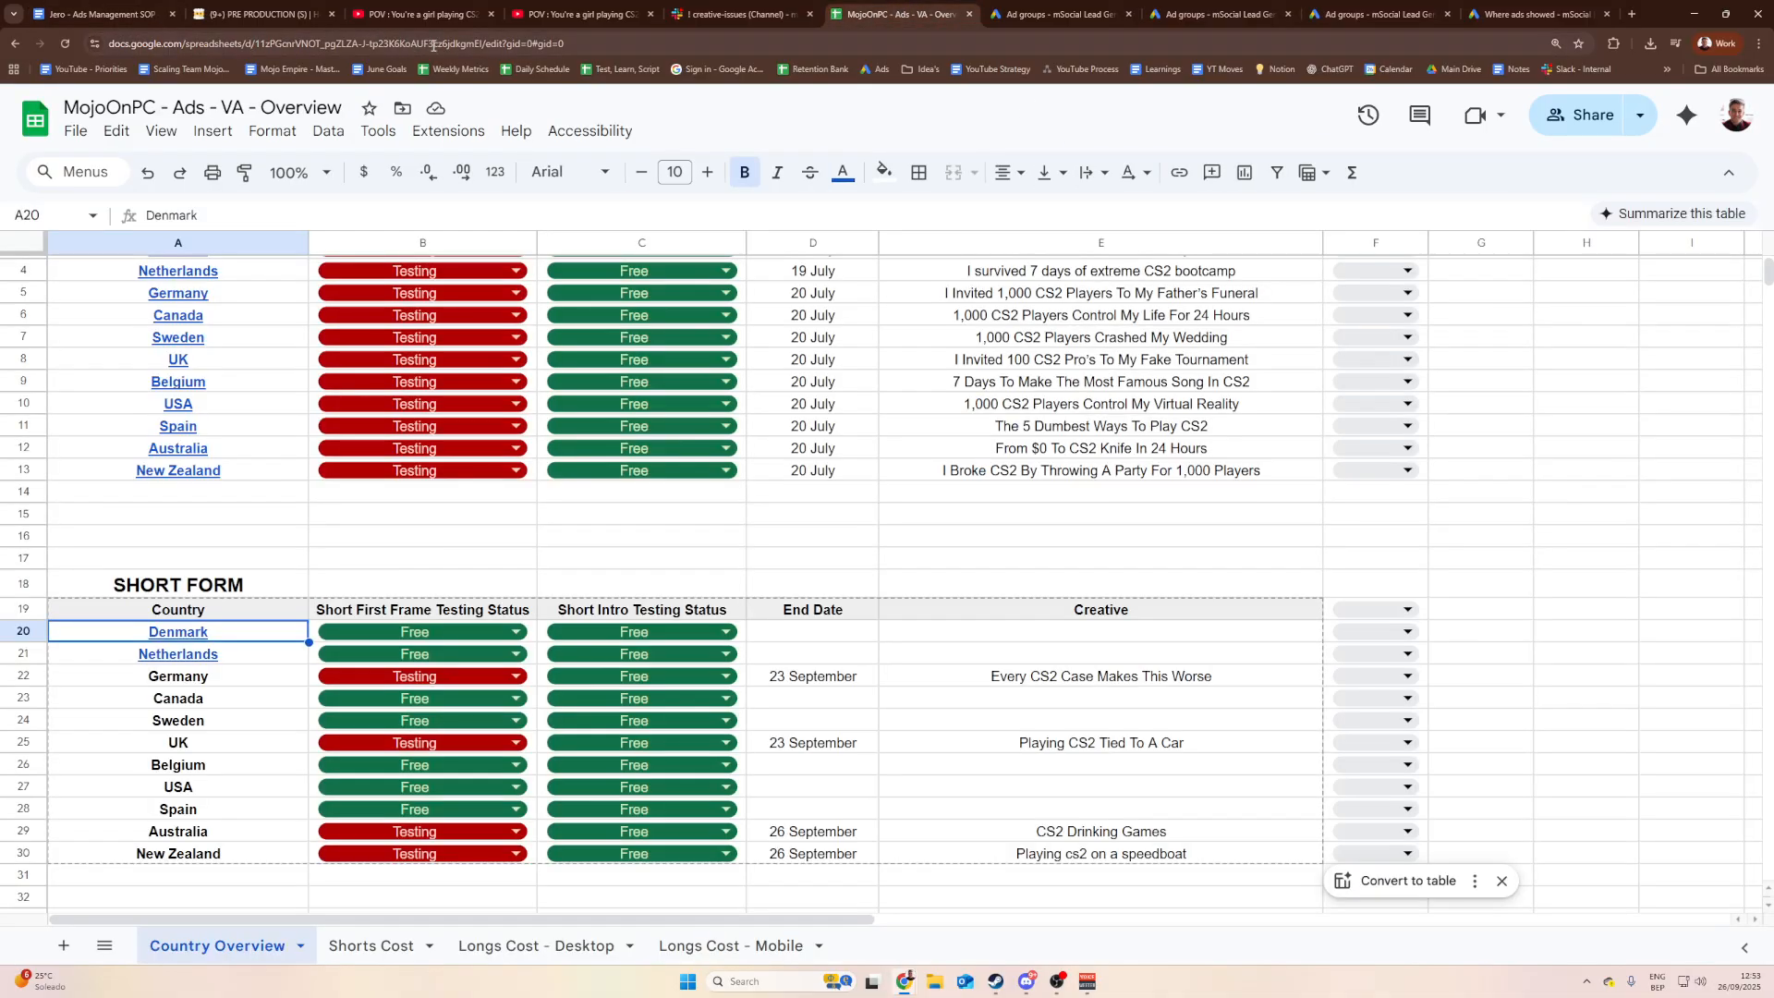
click(102, 14)
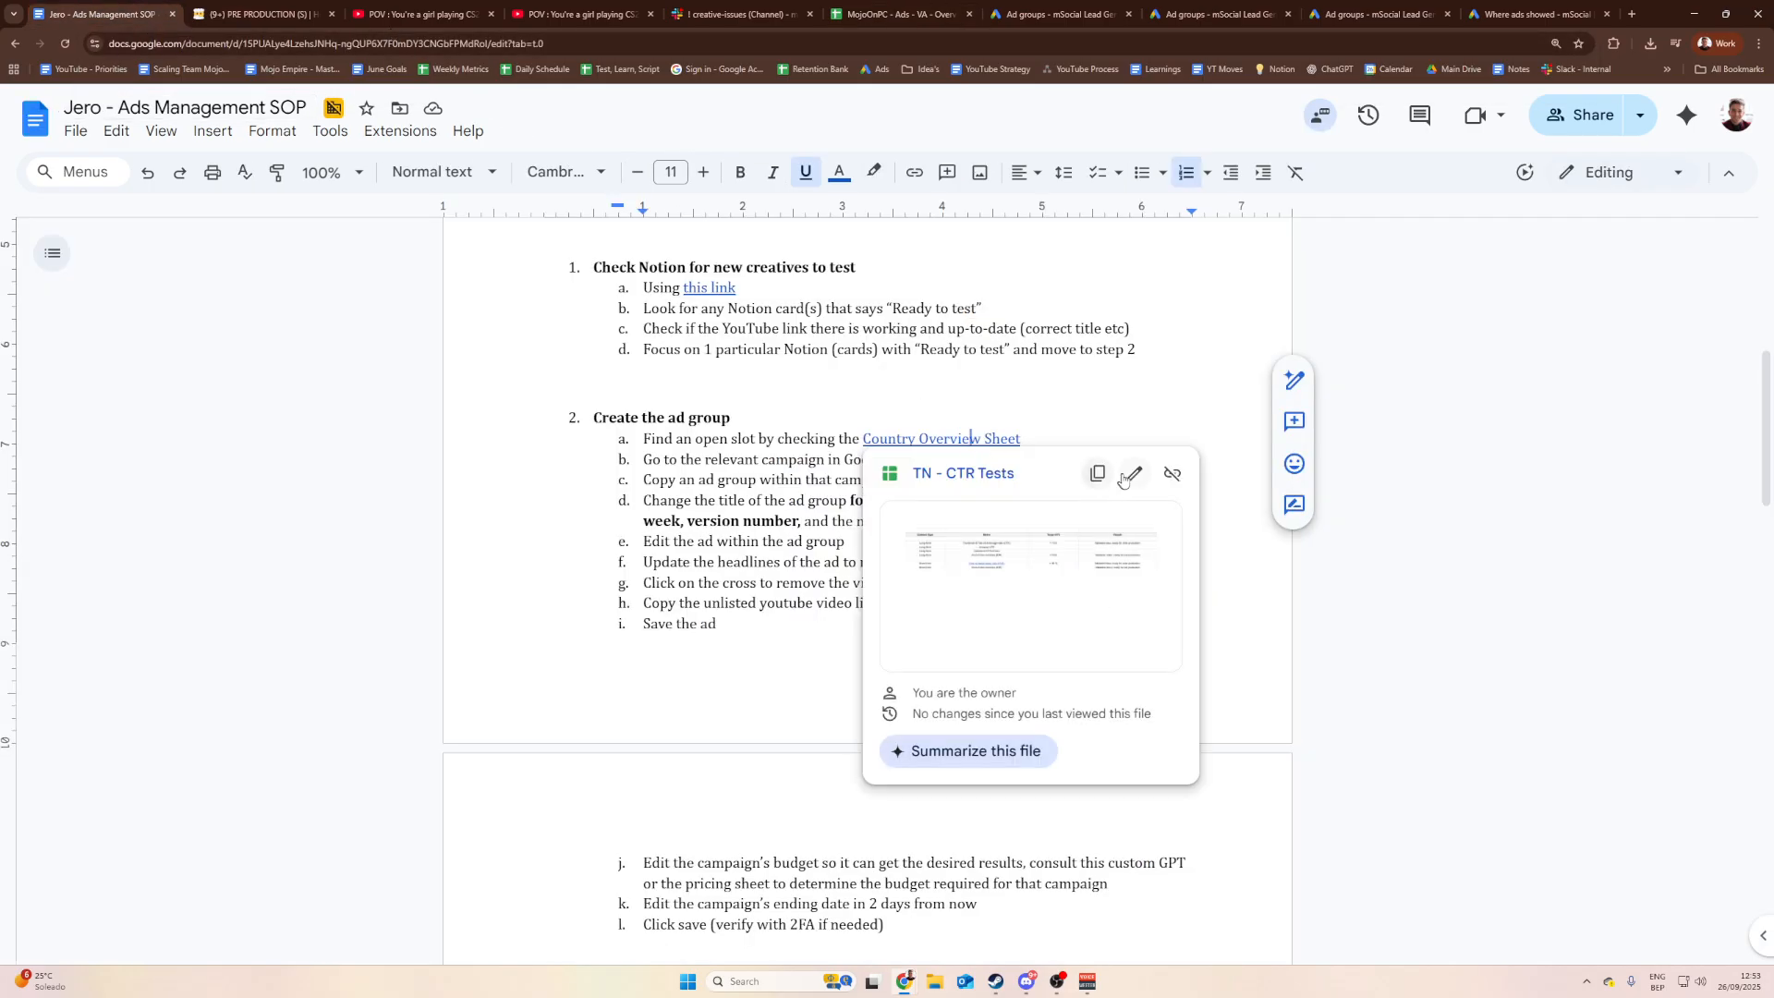
key(ctrl+k)
key(Tab)
key(ctrl+v)
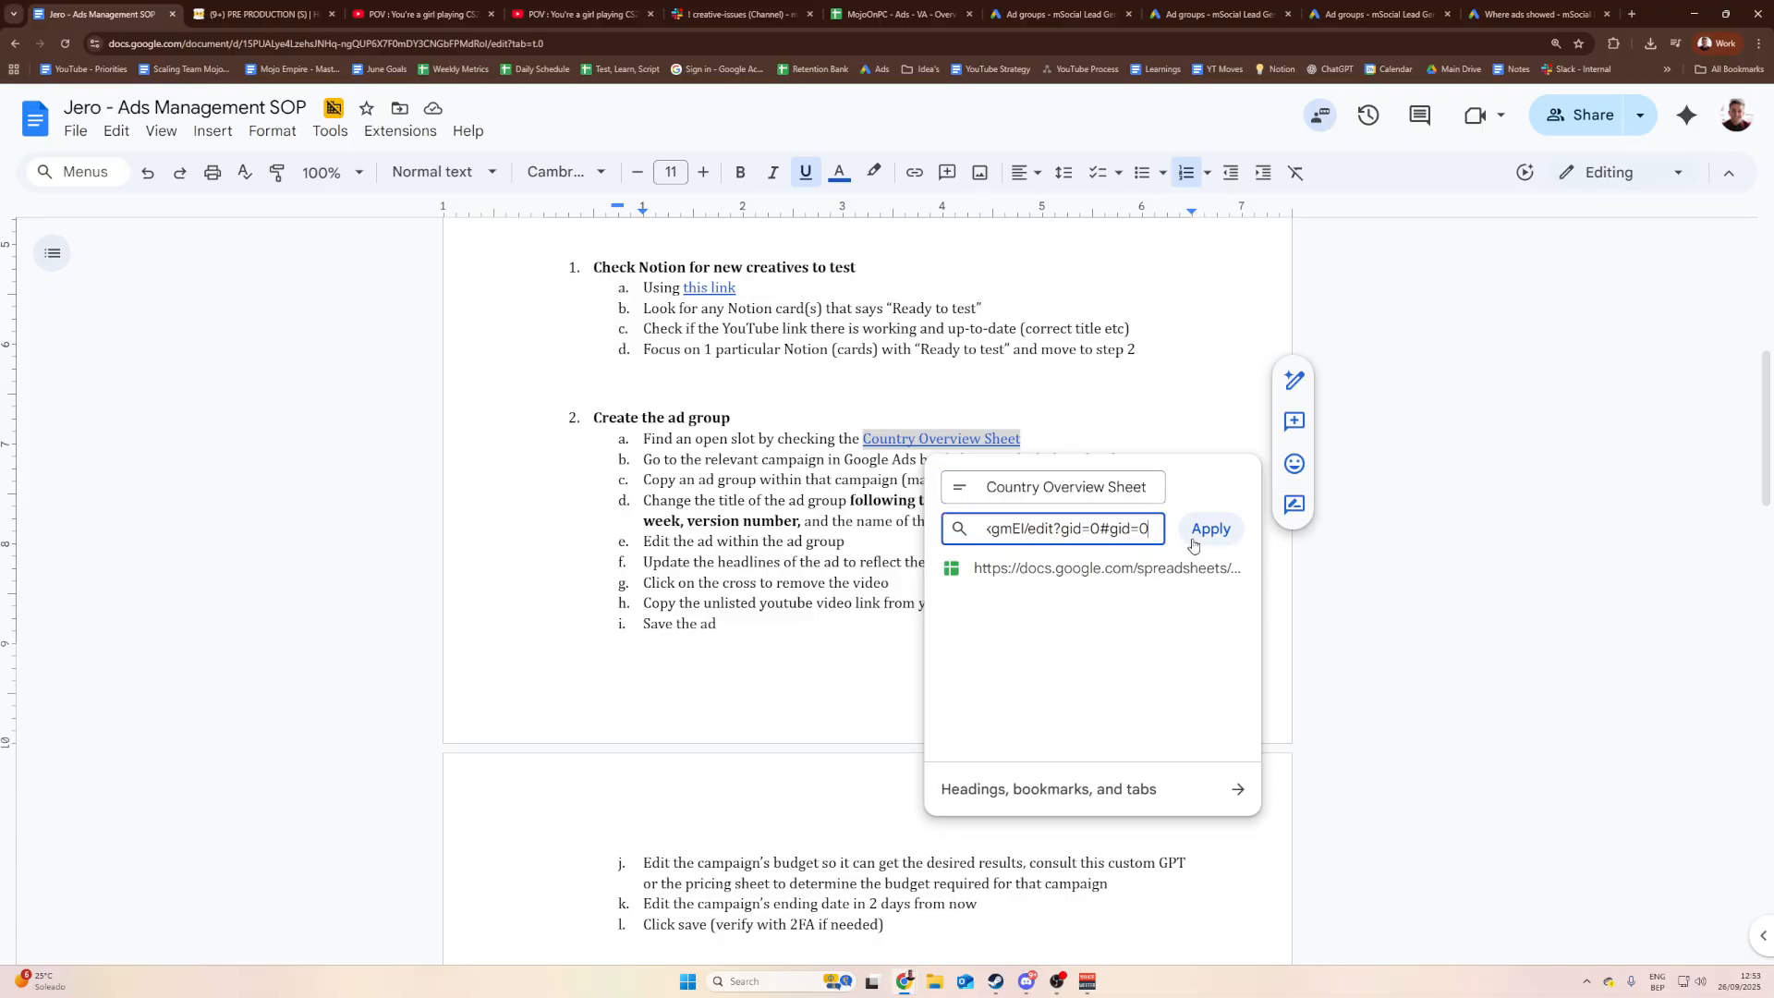
click(1209, 527)
Step: Highlight the wording of step b in the SOP
click(752, 454)
drag(702, 459, 862, 479)
drag(803, 460, 967, 461)
click(964, 461)
click(982, 459)
double_click(1148, 458)
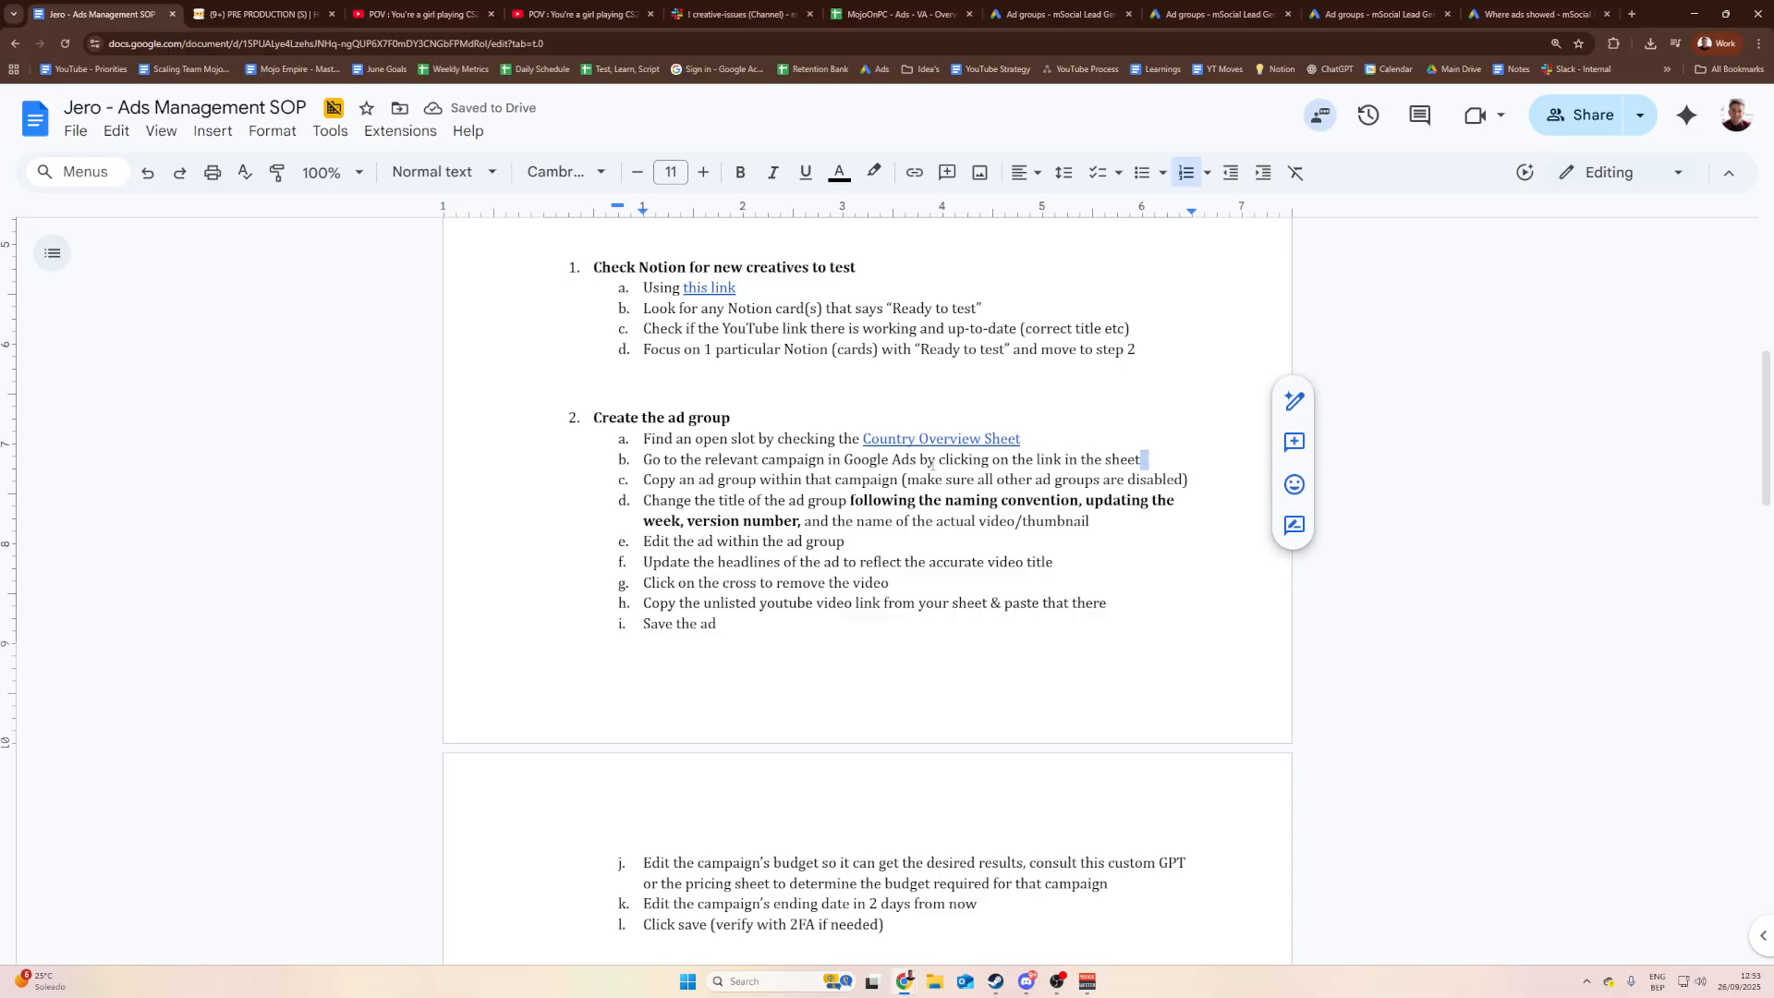
Step: Open the Denmark campaign in Google Ads from the MojoOnPC sheet's Denmark cell link
click(871, 13)
click(251, 634)
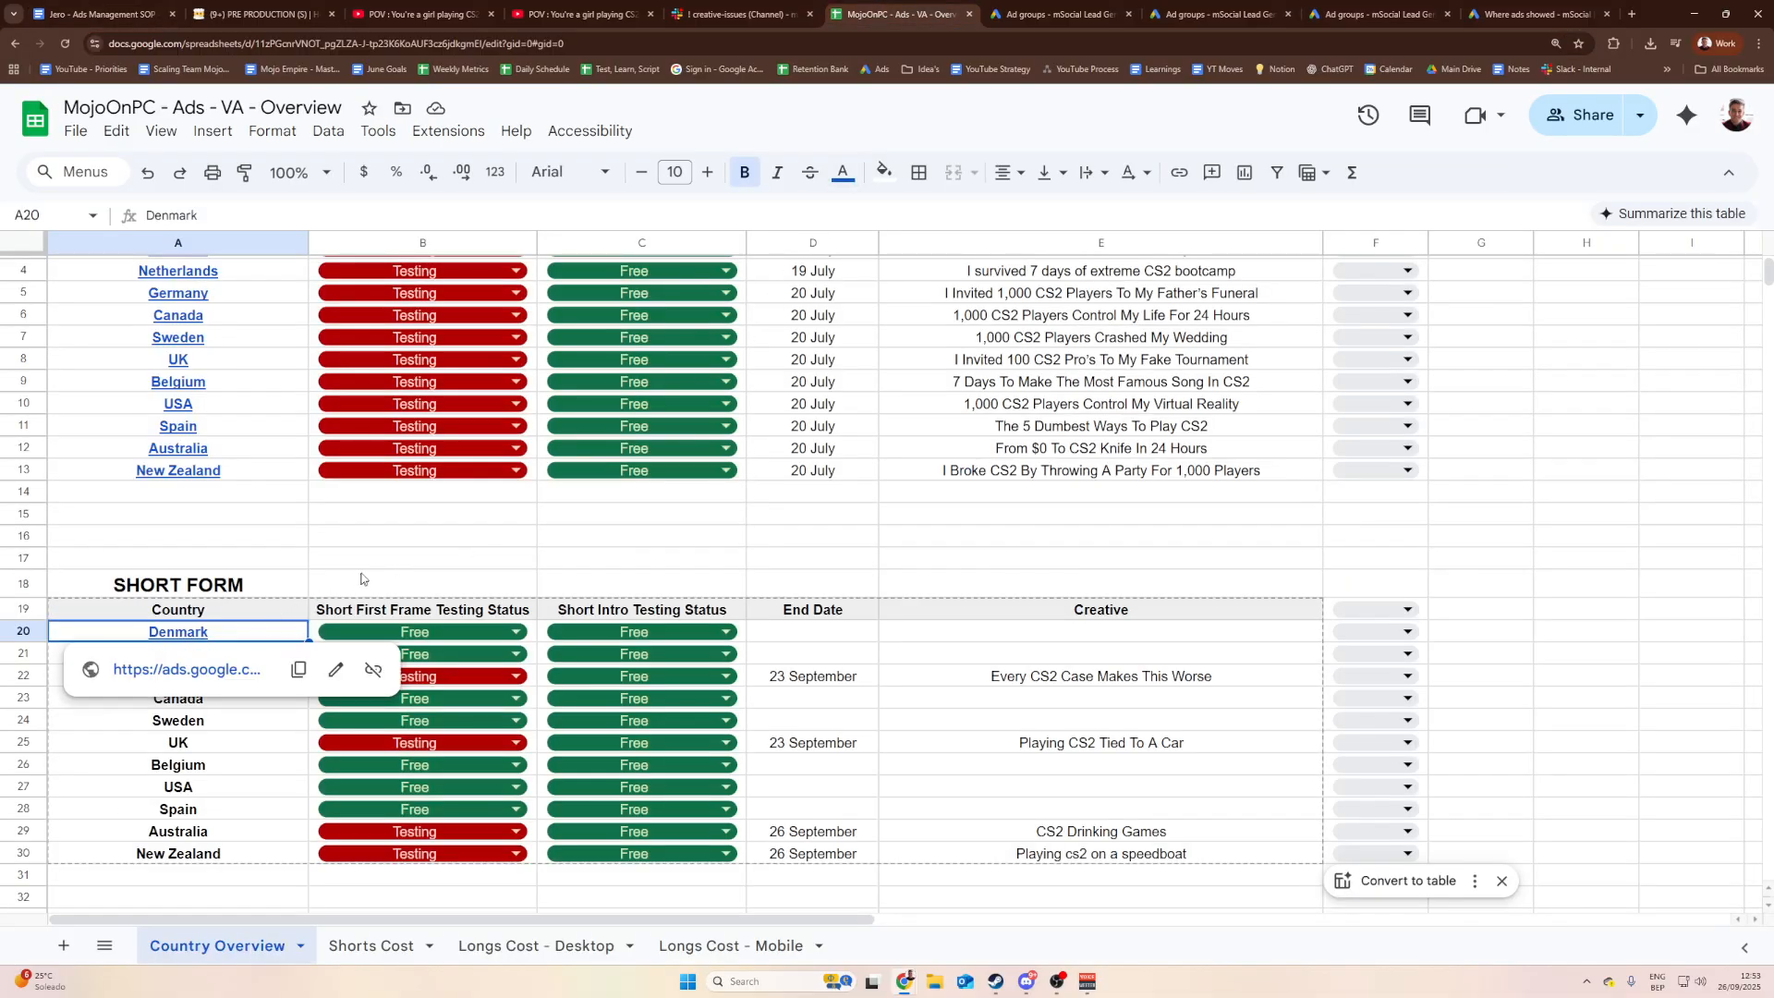
click(362, 580)
click(222, 635)
click(185, 671)
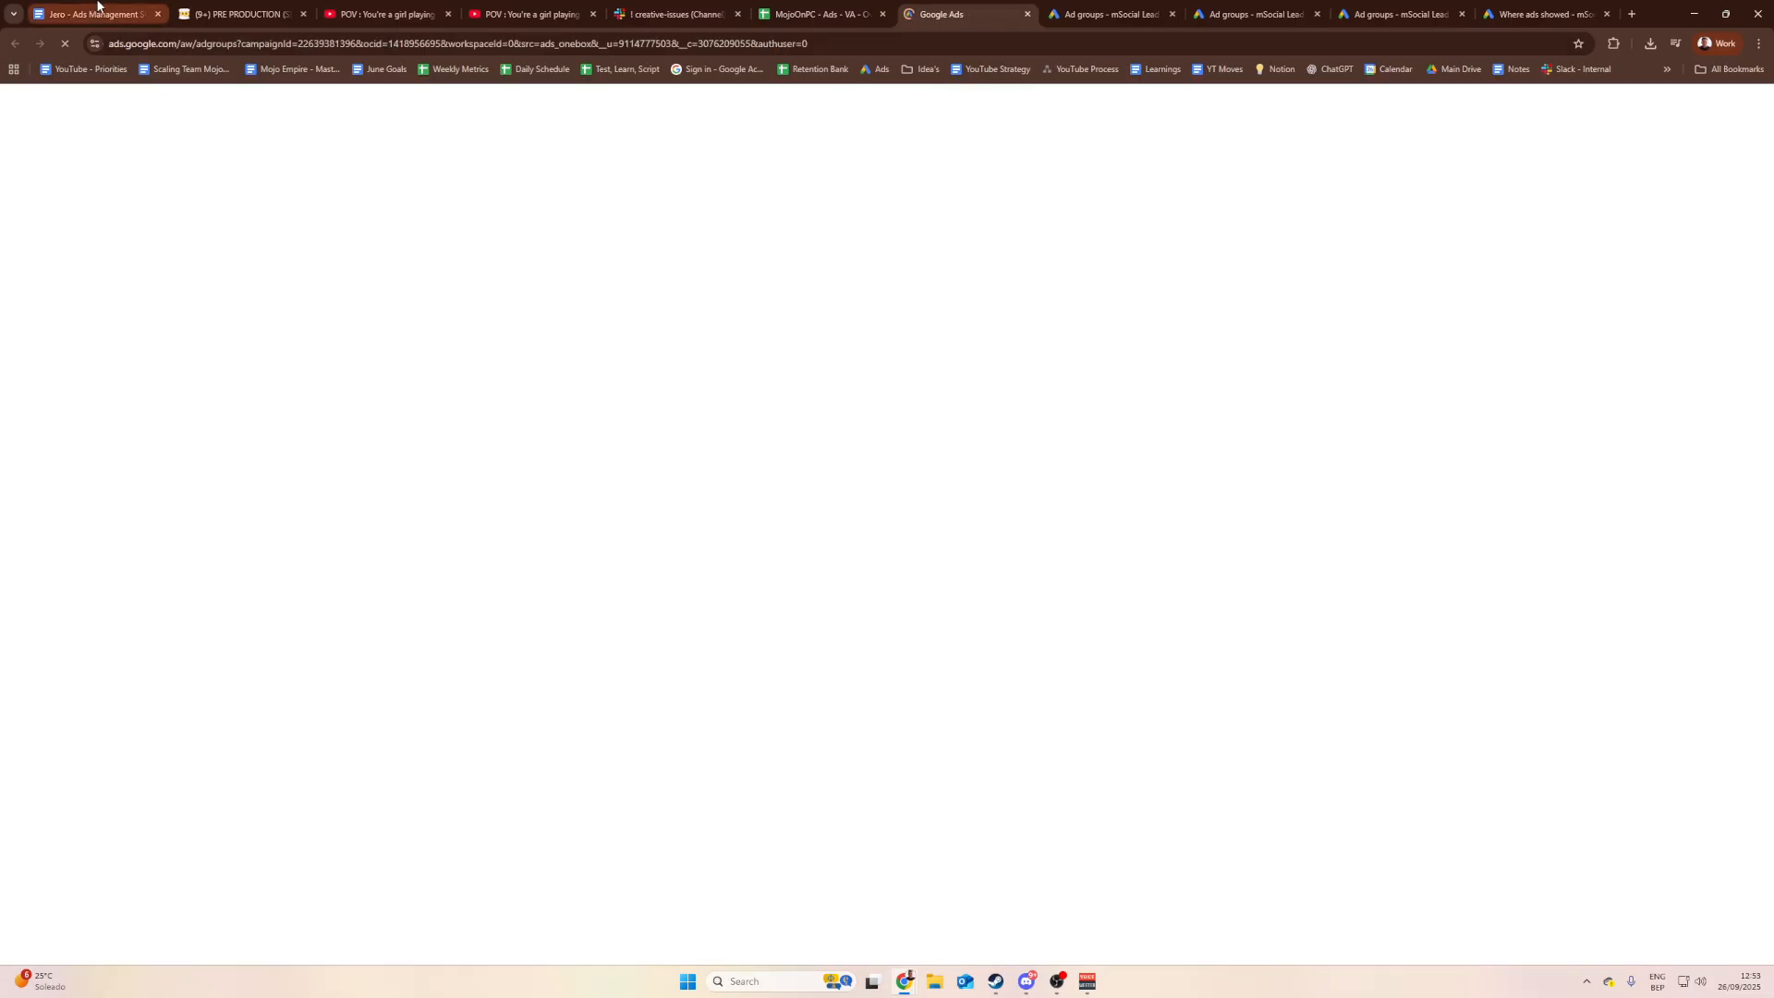
click(101, 12)
Step: Highlight steps b and c and the disabled ad groups note in the SOP
drag(757, 480, 900, 467)
click(902, 481)
drag(1195, 480, 818, 480)
click(819, 479)
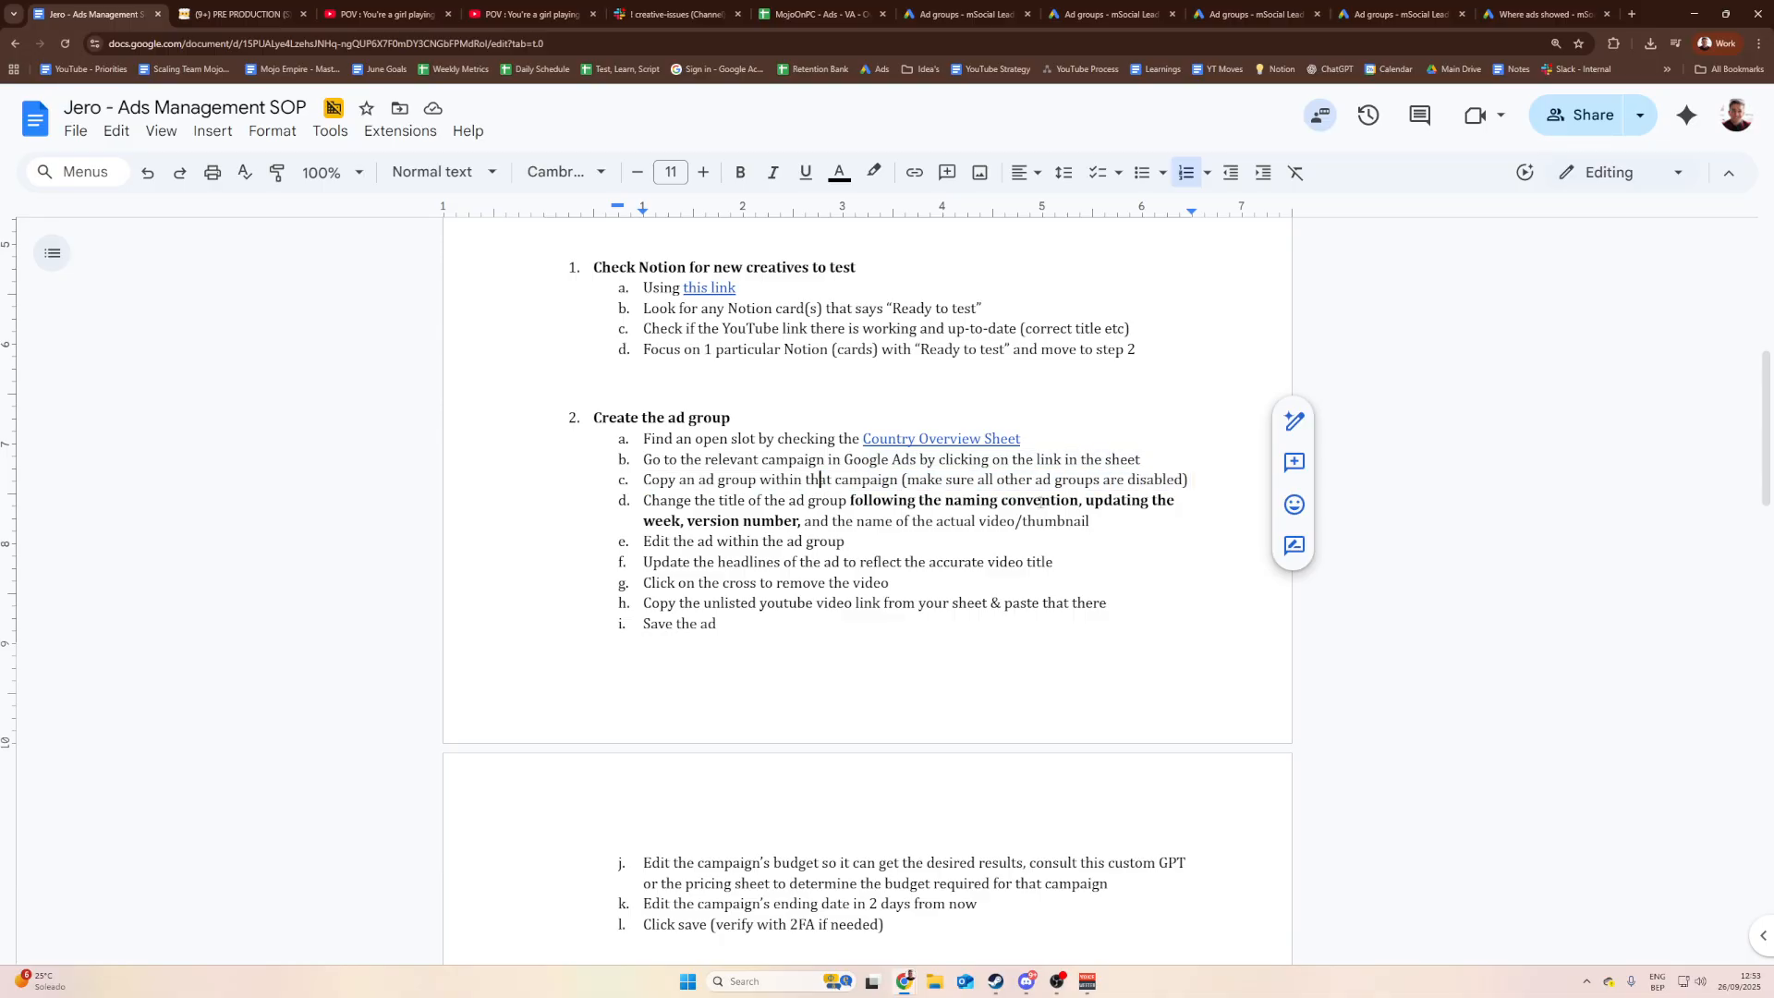
Step: Highlight step d's ad group title, naming convention, version number and video/thumbnail wording
drag(644, 500, 991, 504)
click(848, 504)
click(927, 518)
click(1043, 502)
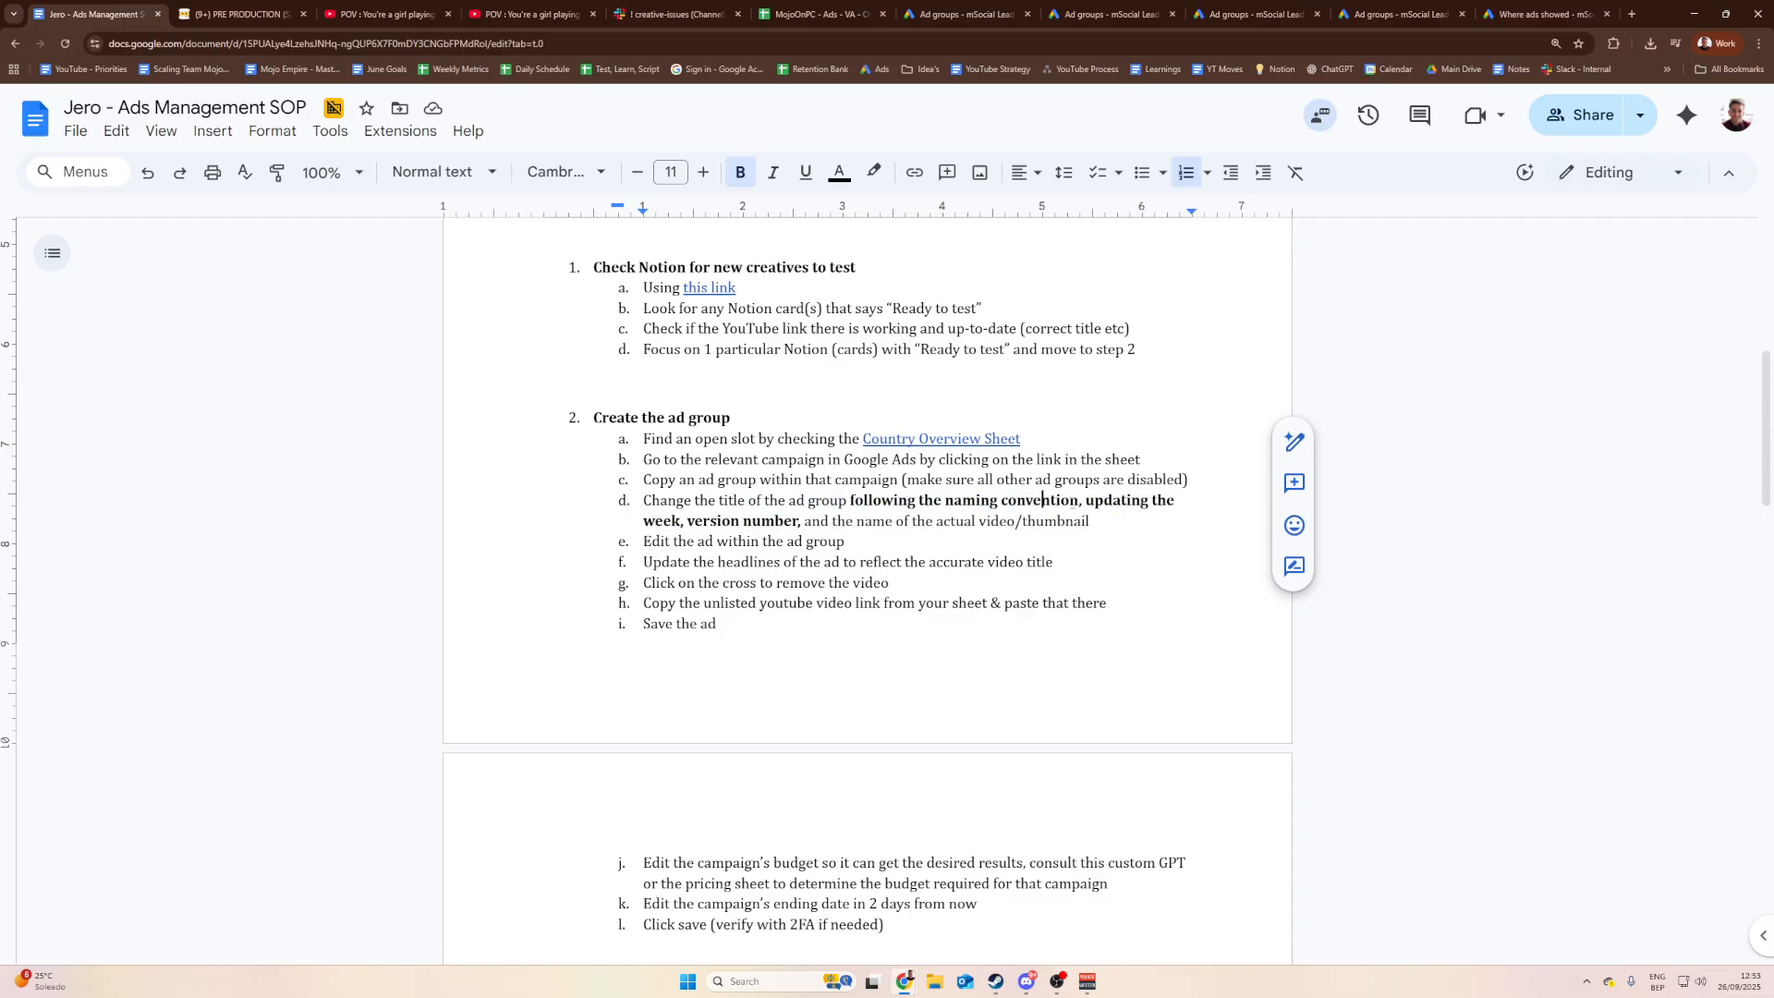
click(1070, 502)
click(723, 520)
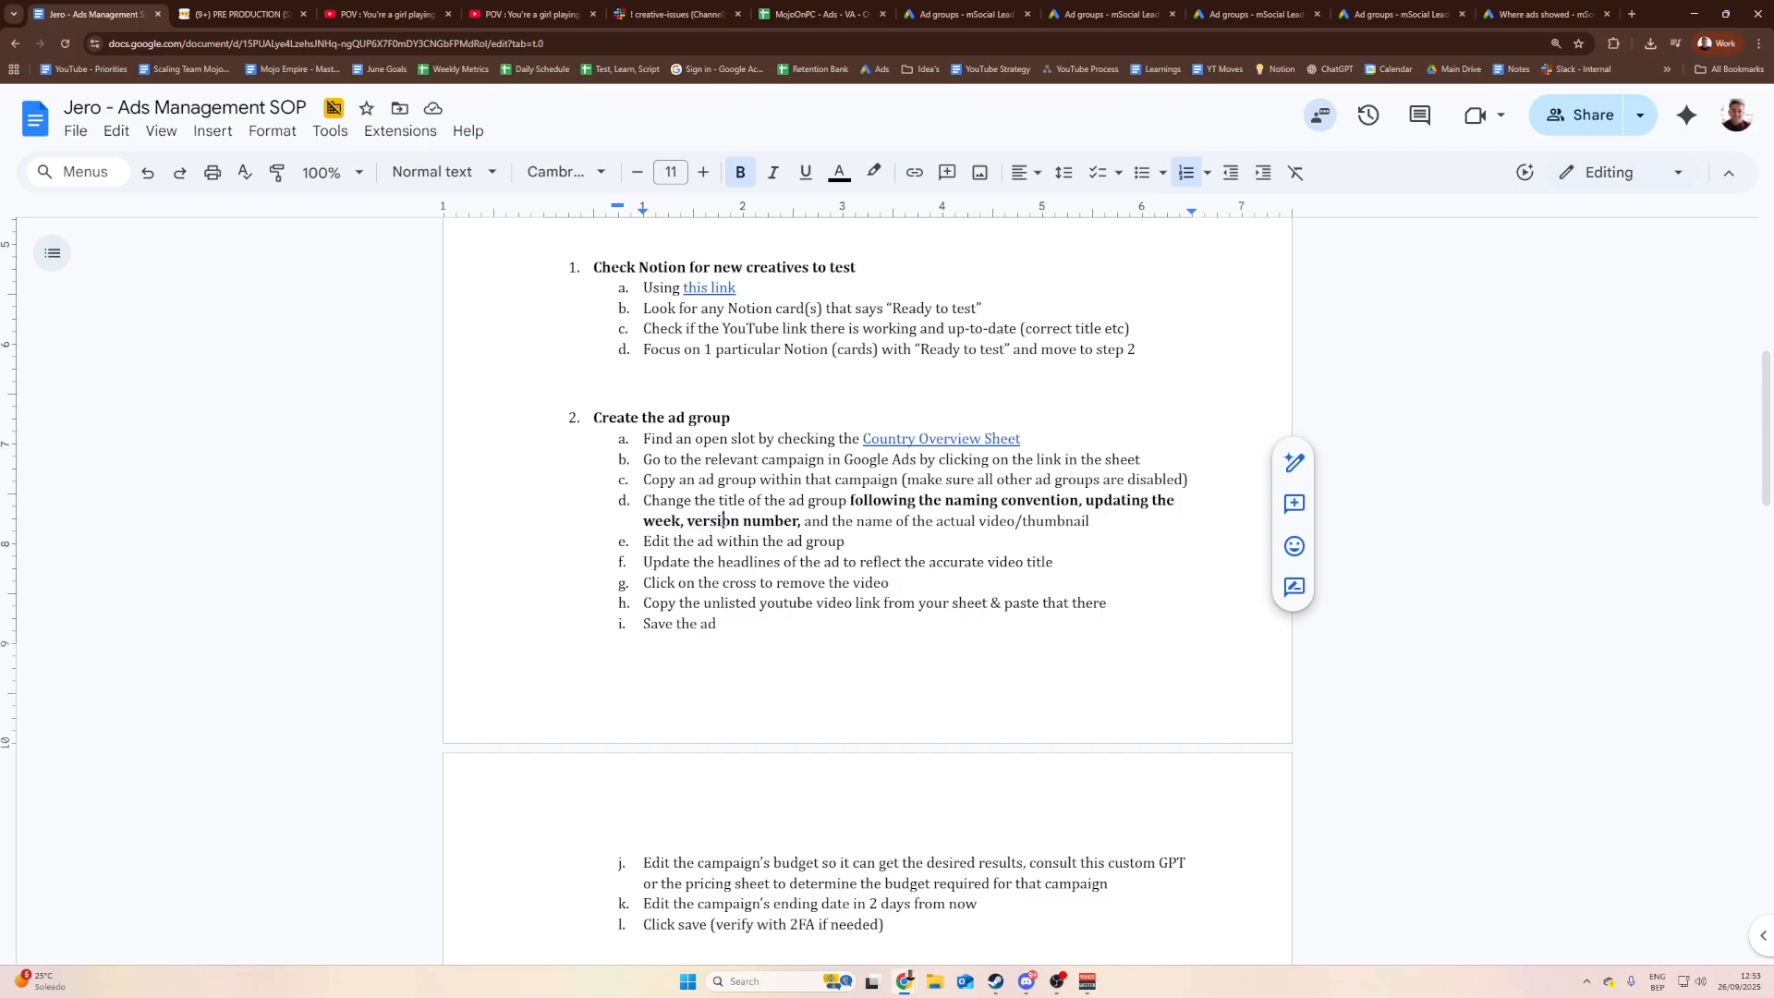
drag(759, 520, 857, 520)
click(1031, 521)
drag(1094, 520, 894, 520)
click(895, 520)
Step: Walk through steps e to g: editing the ad, updating headlines, removing the video
drag(869, 543, 661, 541)
click(662, 541)
drag(848, 541, 778, 542)
click(778, 542)
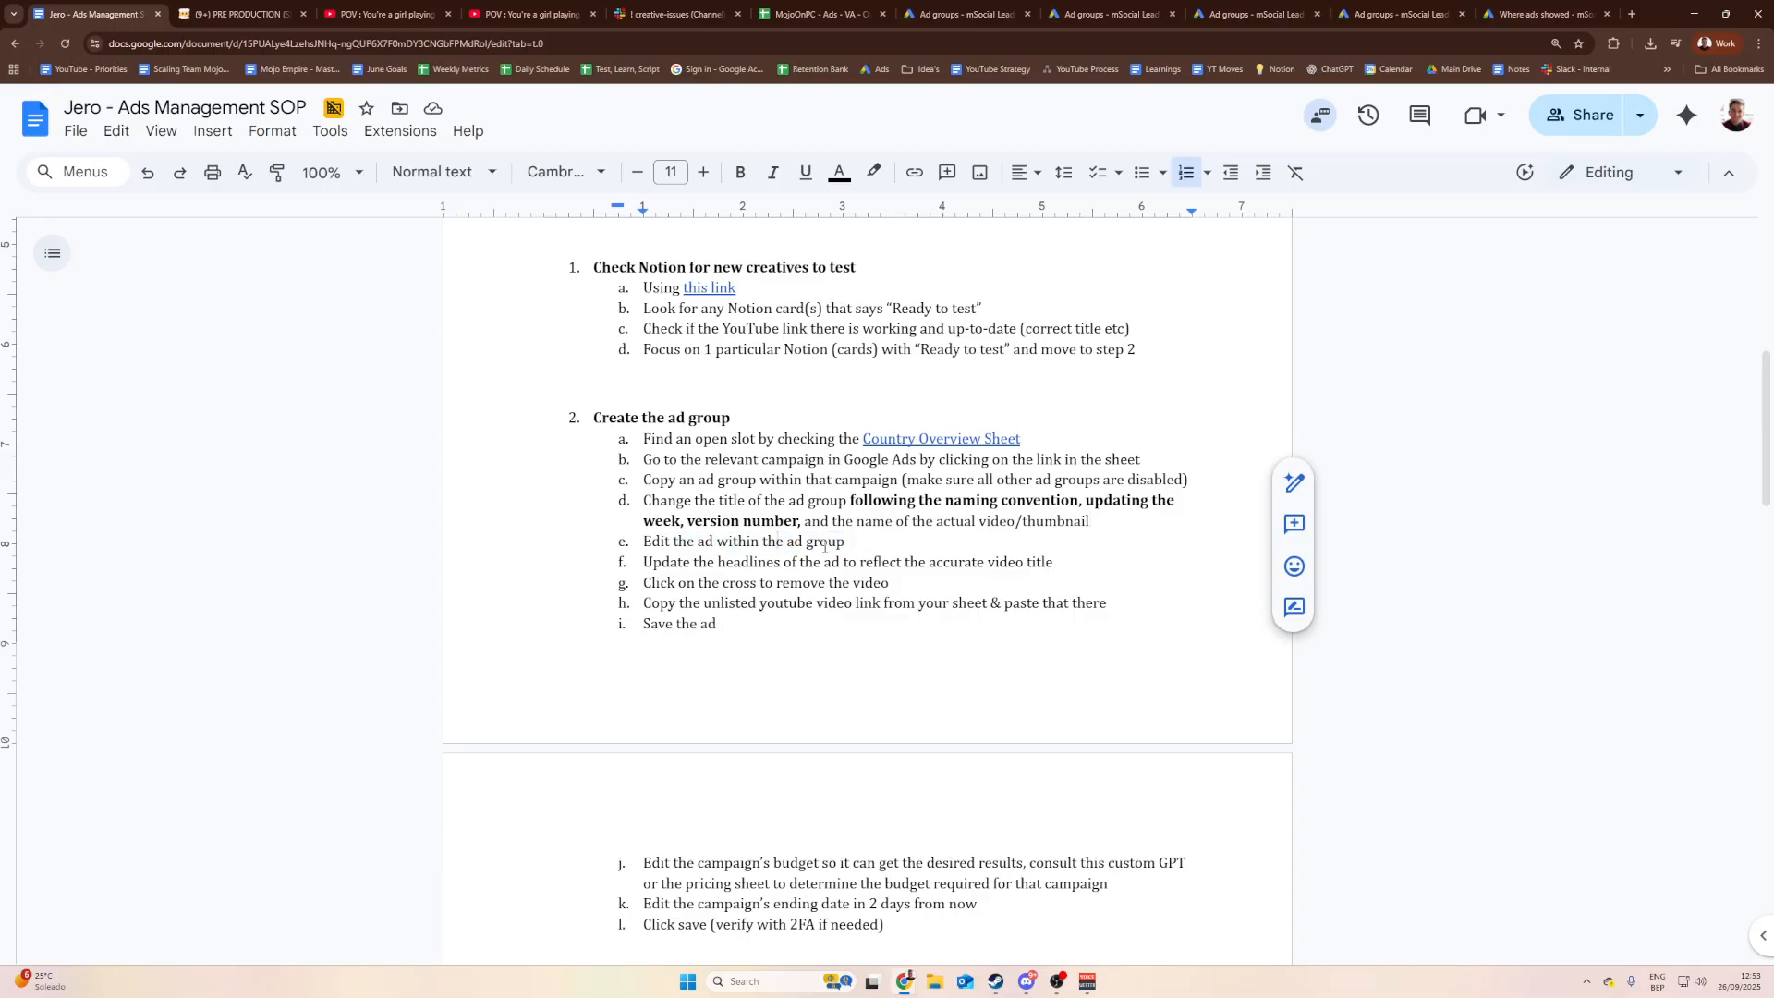
click(846, 562)
drag(669, 561, 713, 562)
click(773, 562)
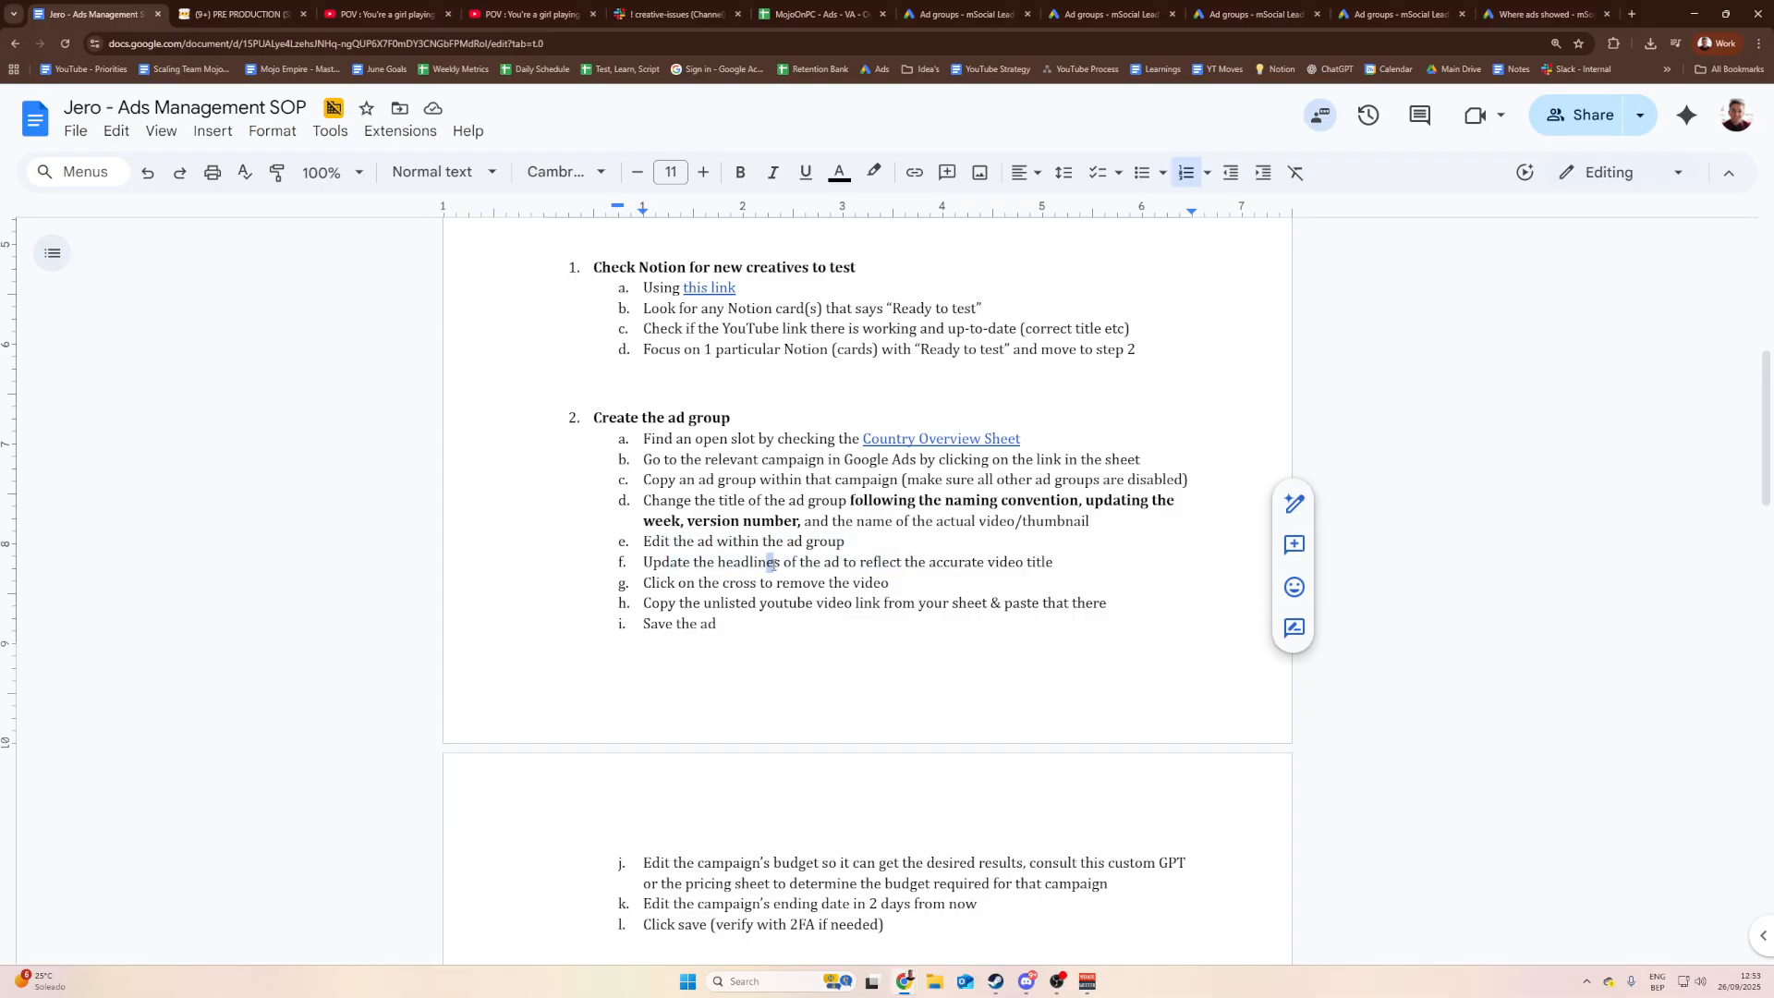
click(911, 561)
drag(1055, 563, 768, 562)
click(768, 562)
drag(895, 583, 699, 583)
click(699, 583)
drag(890, 583, 699, 583)
click(699, 583)
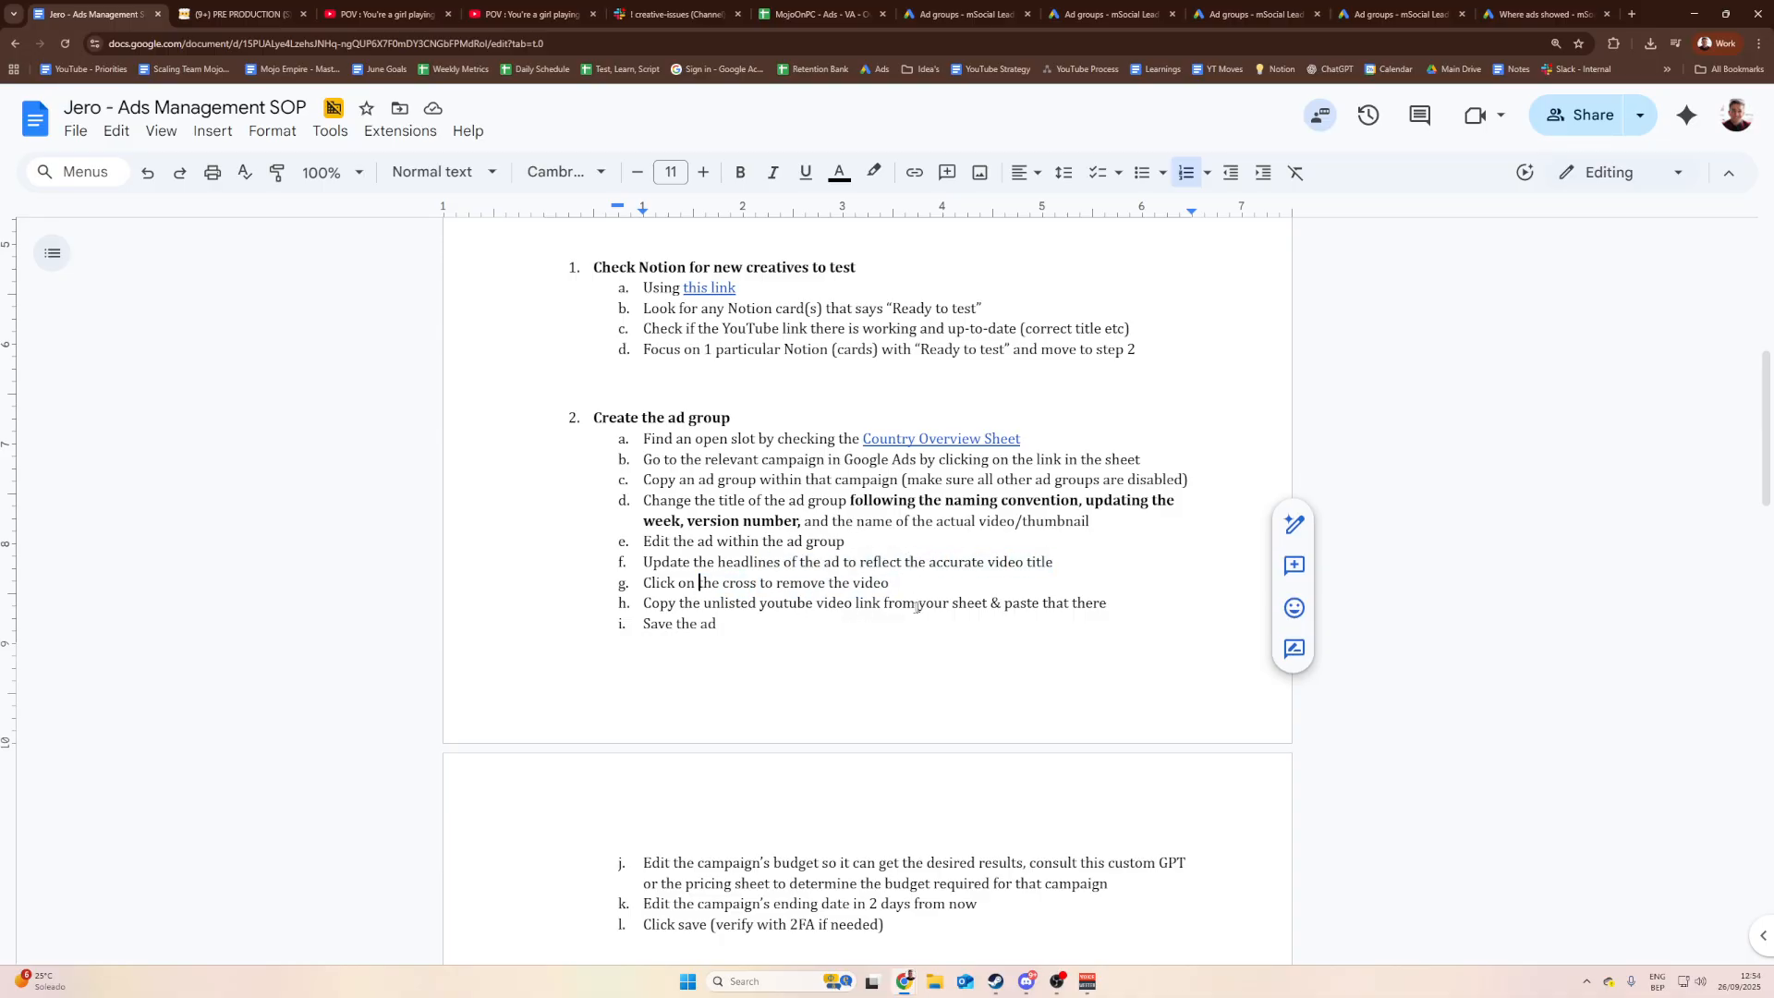
Step: Change step h to take the unlisted video link from Notion instead of 'your sheet'
drag(1106, 606, 645, 600)
drag(813, 604, 849, 604)
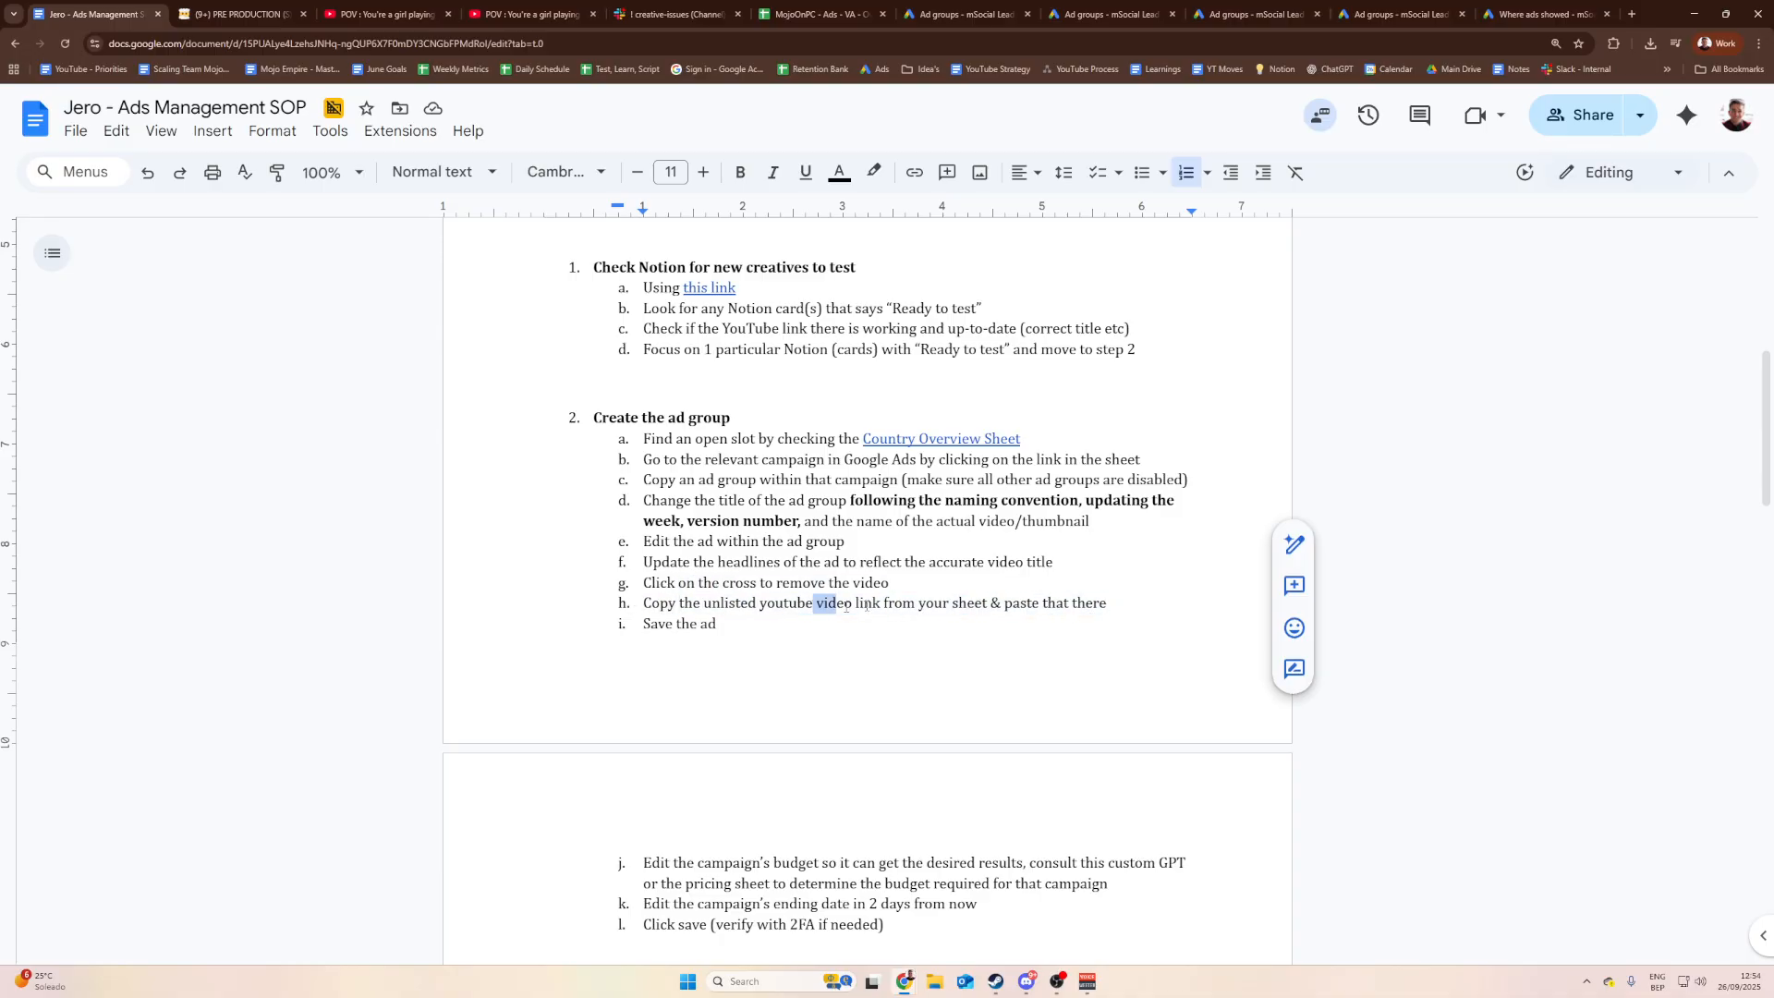
click(879, 603)
drag(740, 602, 781, 599)
click(861, 604)
drag(988, 603, 951, 603)
key(BackSpace)
key(BackSpace)
key(BackSpace)
key(BackSpace)
key(BackSpace)
key(BackSpace)
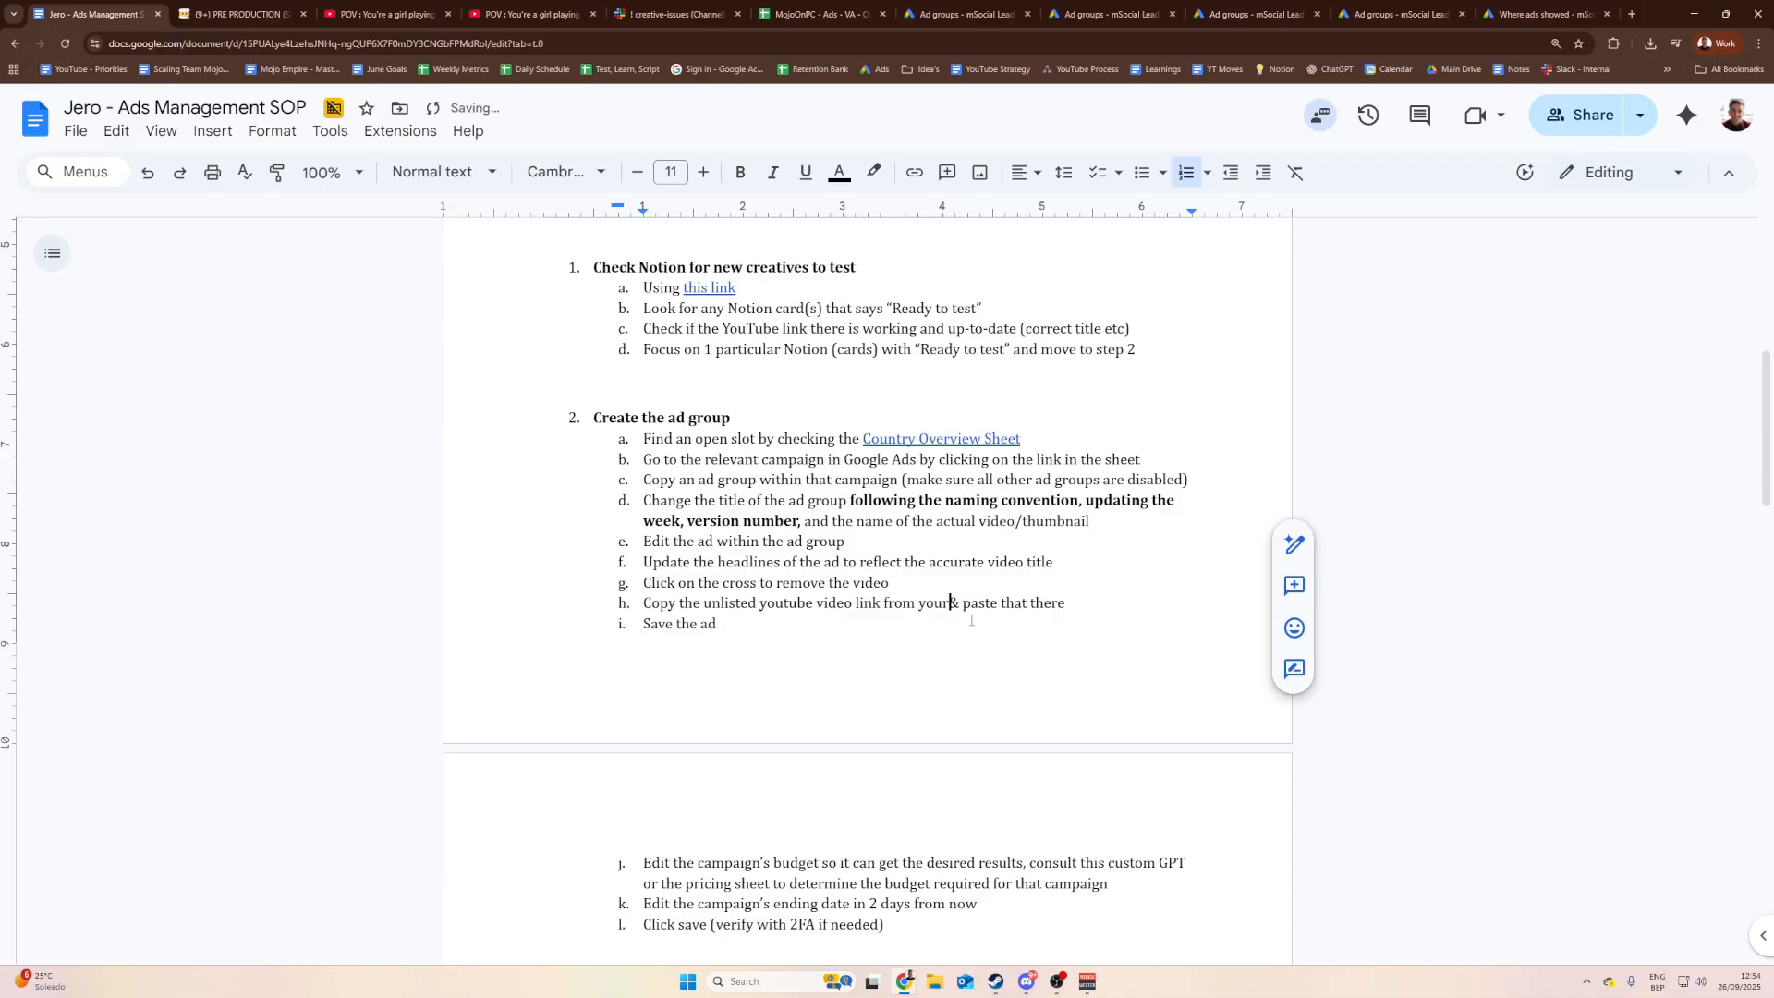
text(Notion)
Step: Delete the custom GPT advice so budget step j ends at 'the desired results'
scroll(971, 619, down, 3)
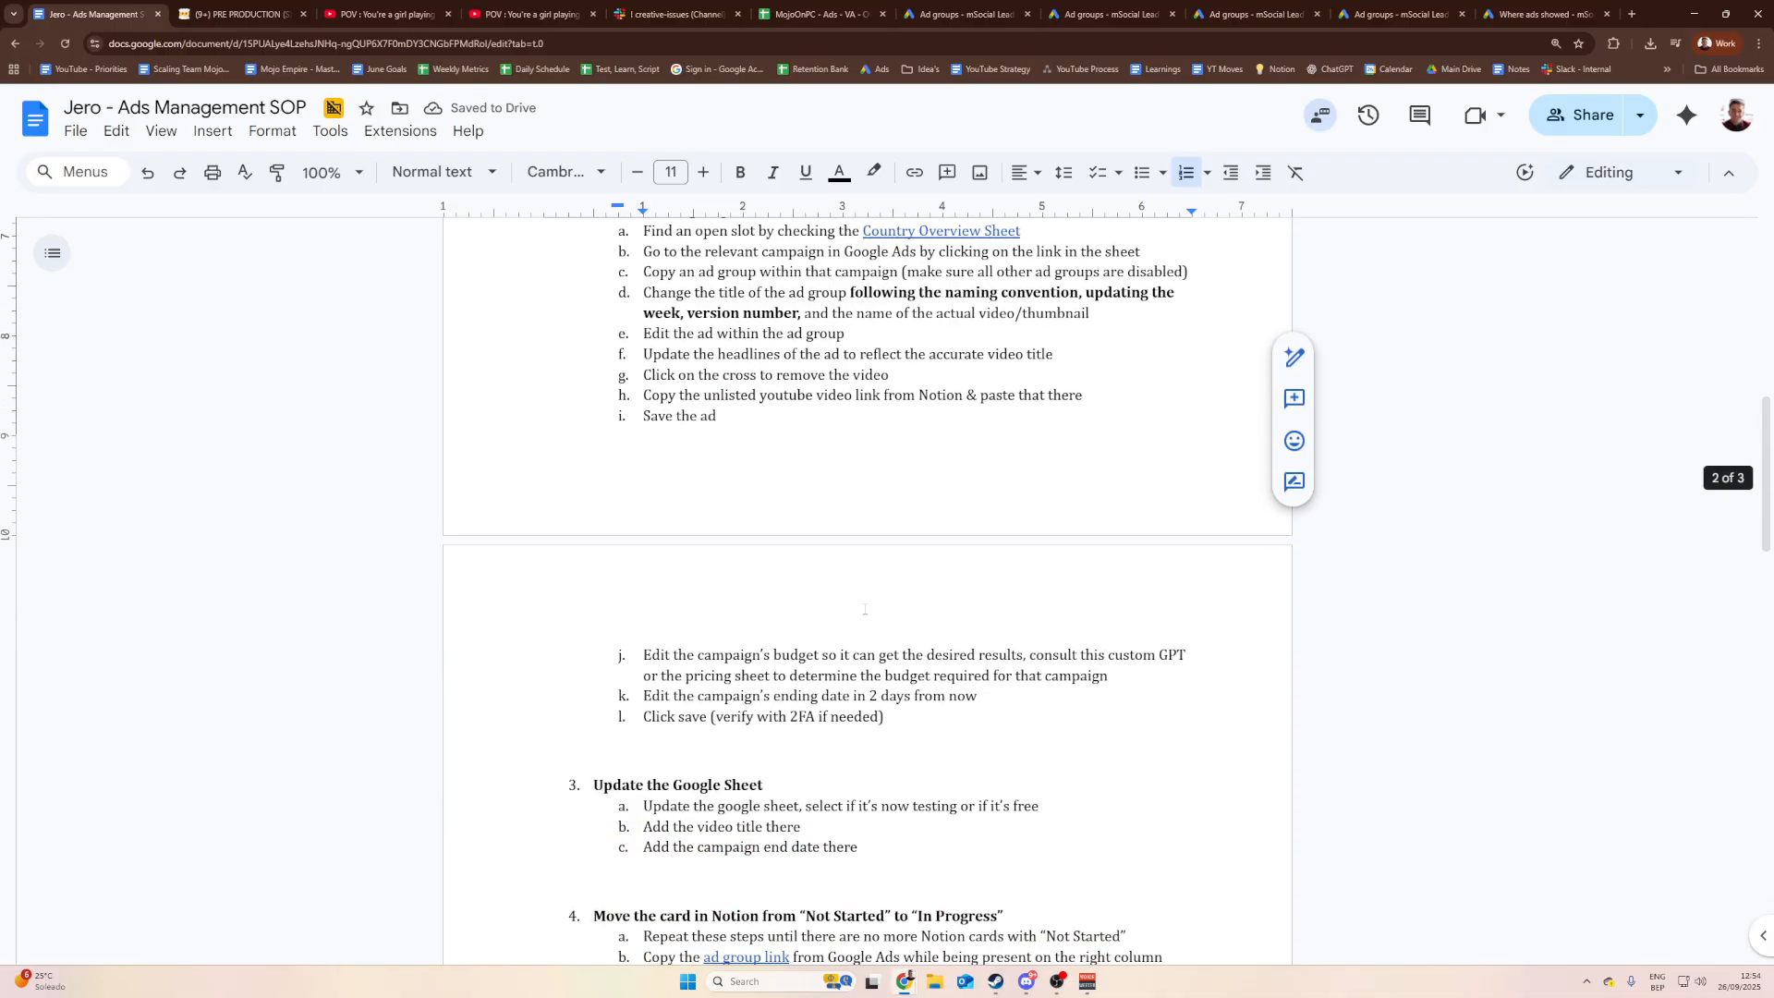
drag(1118, 679, 851, 656)
click(687, 656)
click(850, 656)
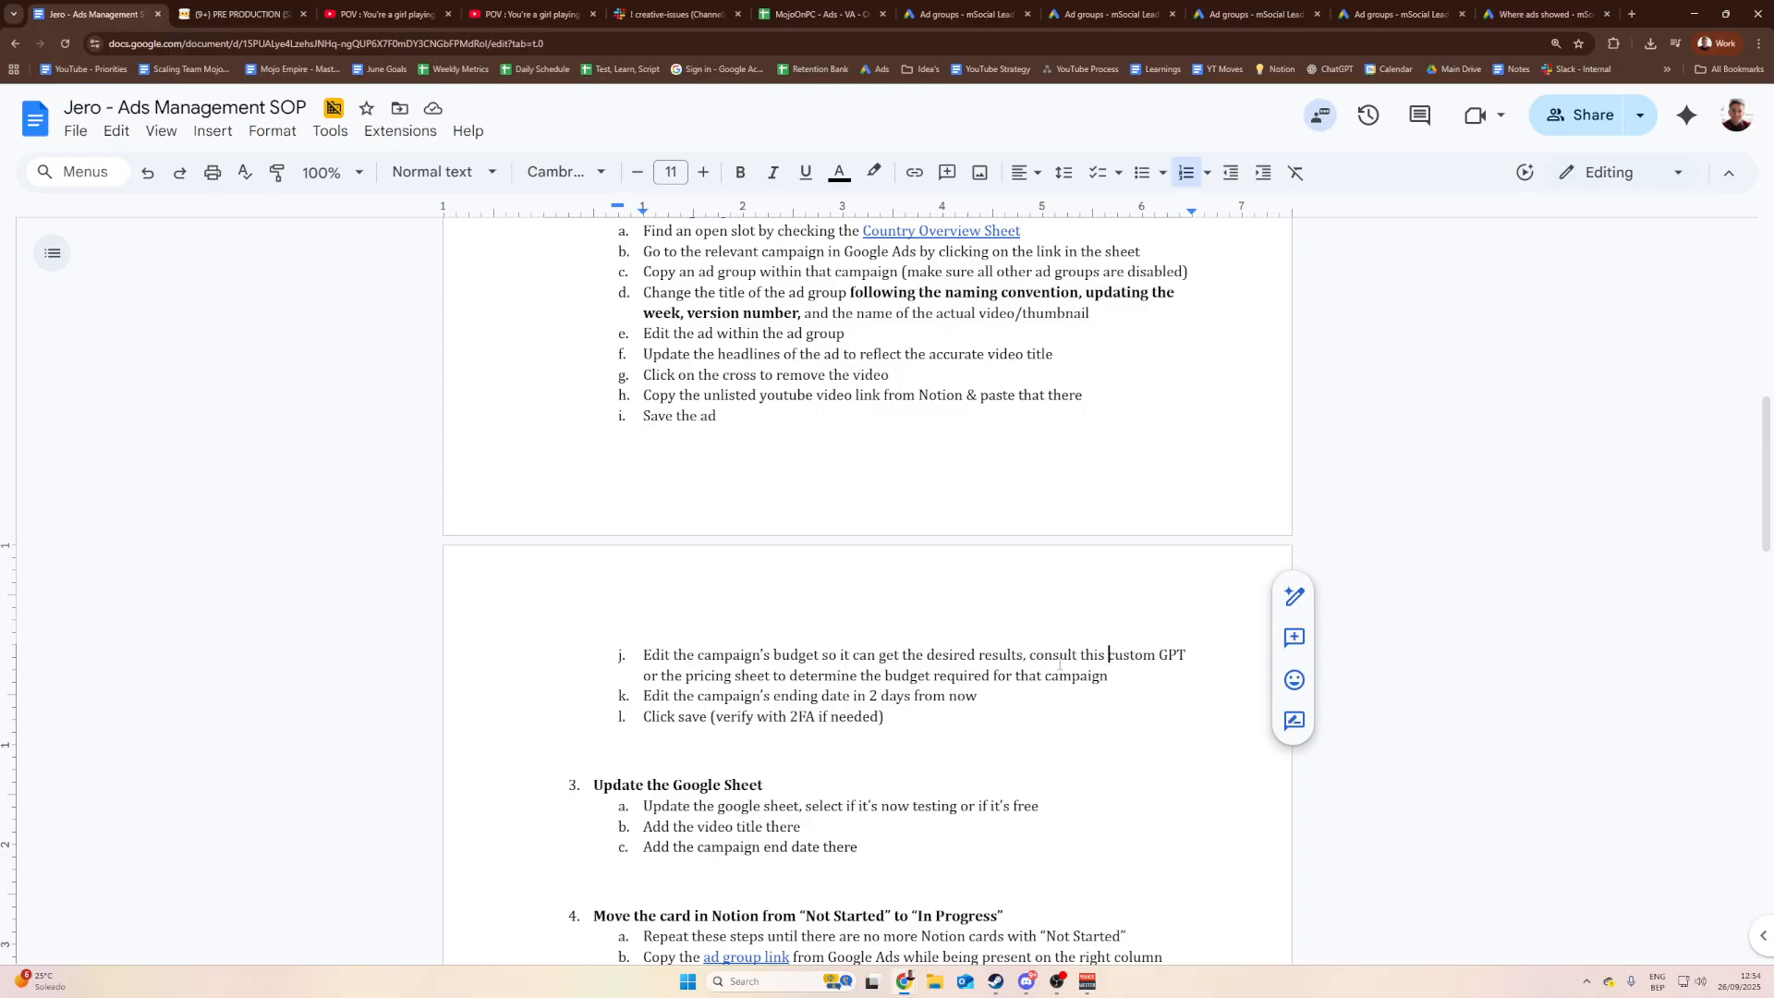
drag(1109, 675, 1053, 656)
key(BackSpace)
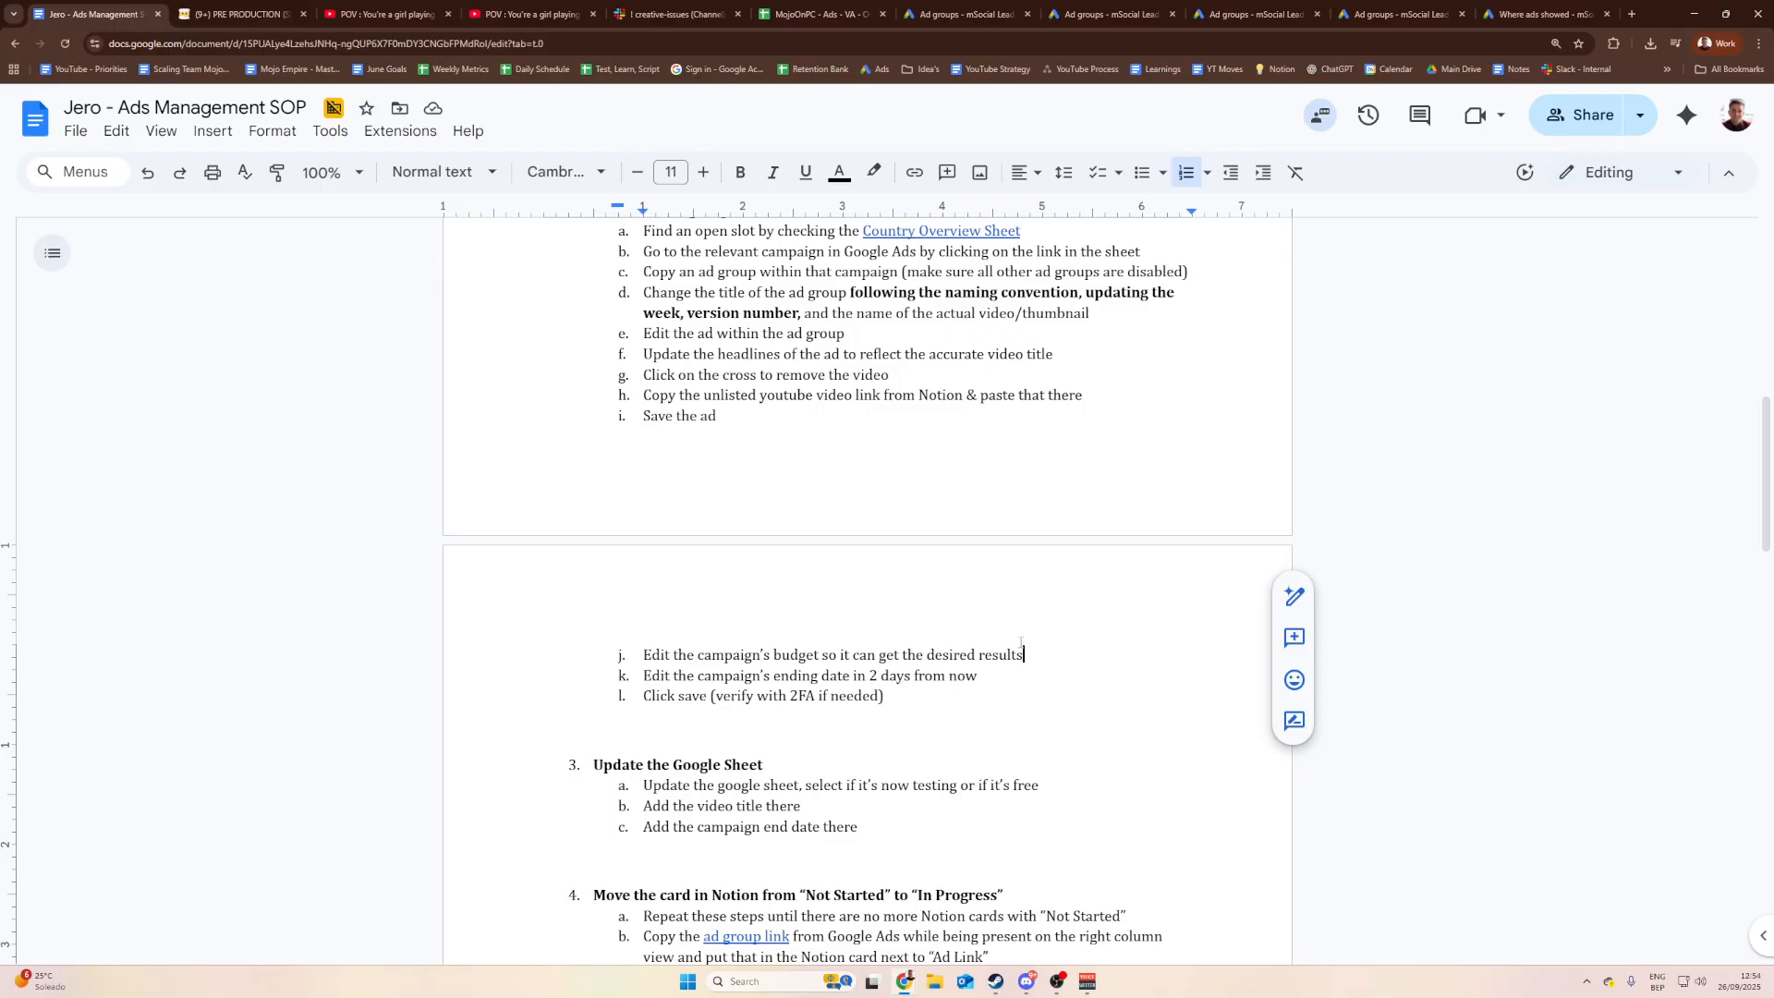
key(shift+Left)
key(shift+Left)
key(shift+Left)
key(shift+Left)
key(shift+Left)
key(shift+Left)
key(shift+Left)
key(shift+Left)
key(shift+Left)
key(shift+Left)
key(shift+Left)
key(shift+Left)
key(shift+Left)
key(shift+Left)
key(shift+Left)
key(shift+Left)
key(shift+Left)
key(shift+Left)
key(Left)
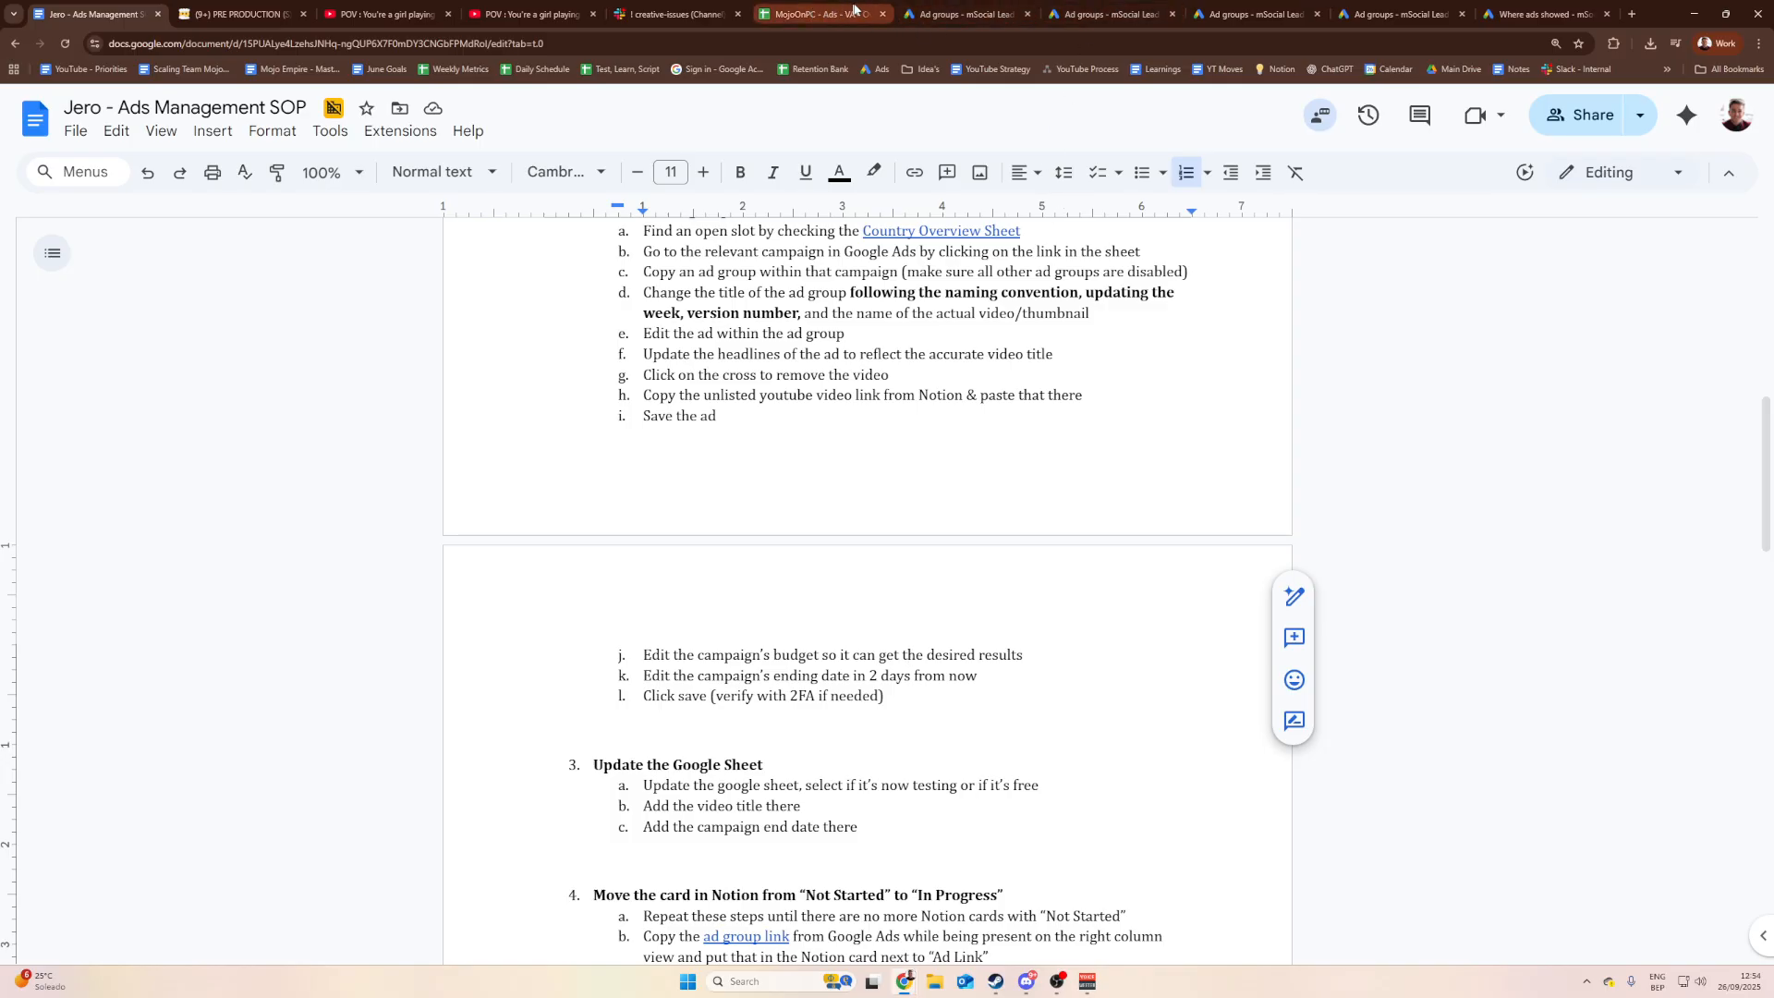
Step: Highlight the end-date step k and steps j through l in the SOP
click(1104, 14)
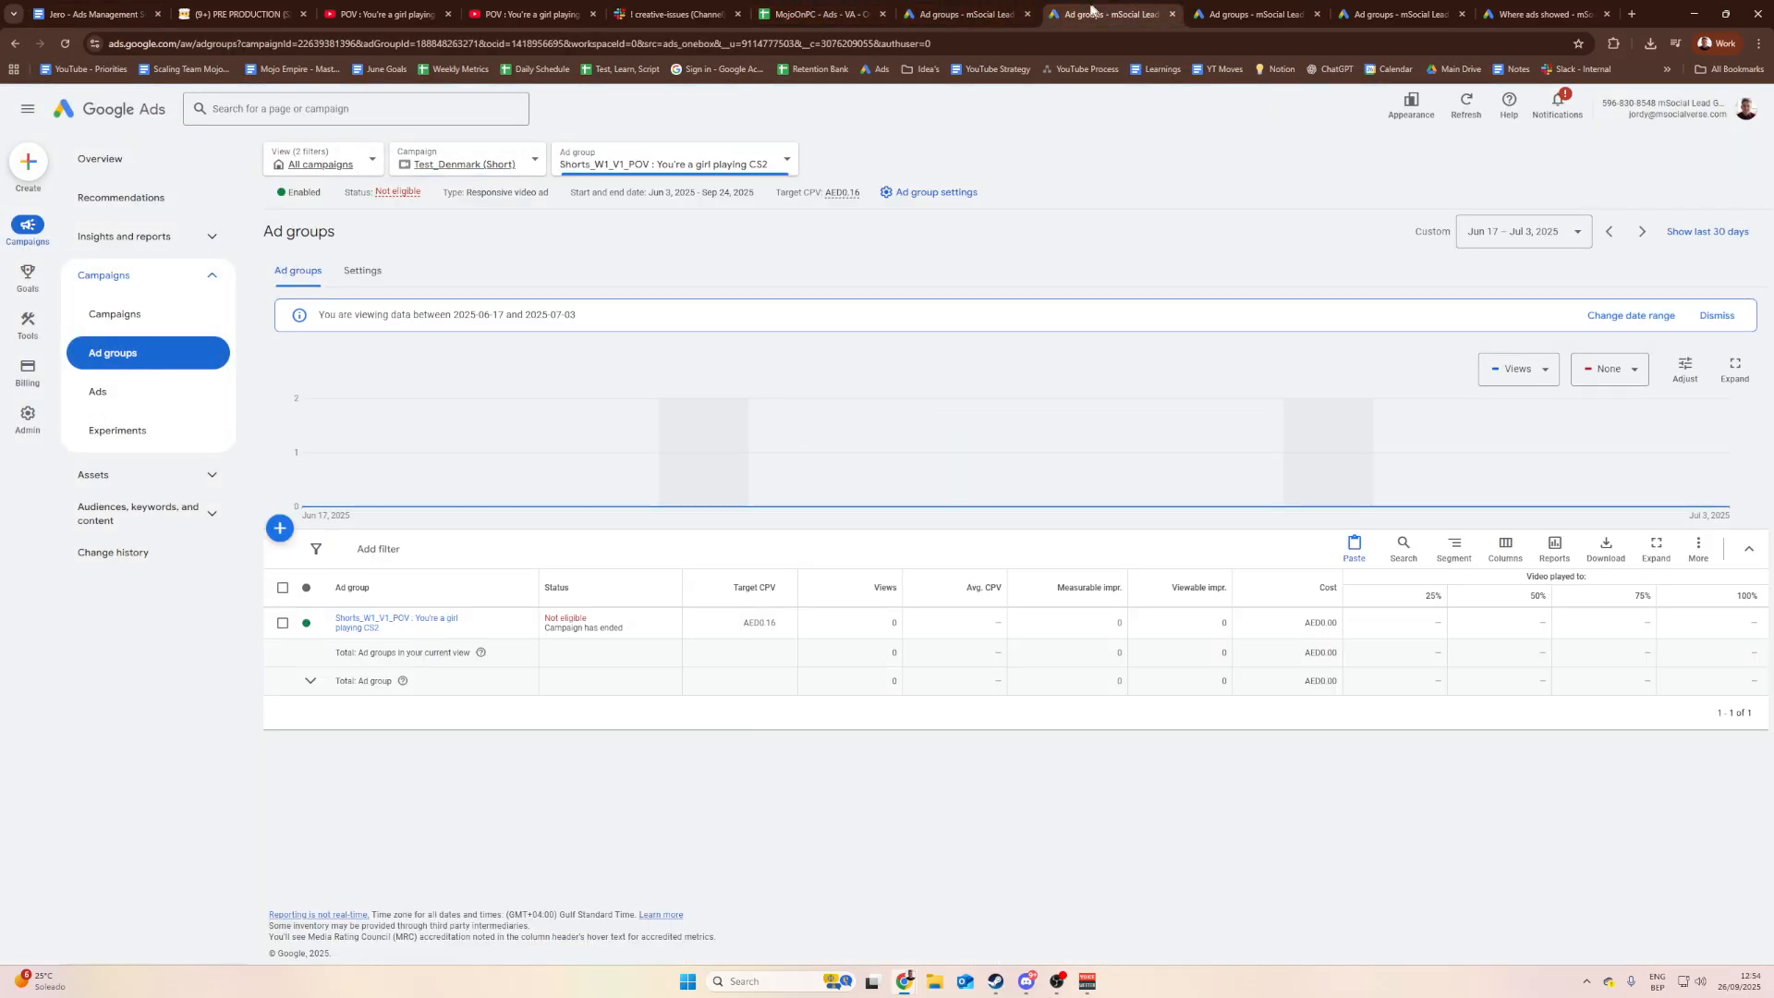
click(92, 14)
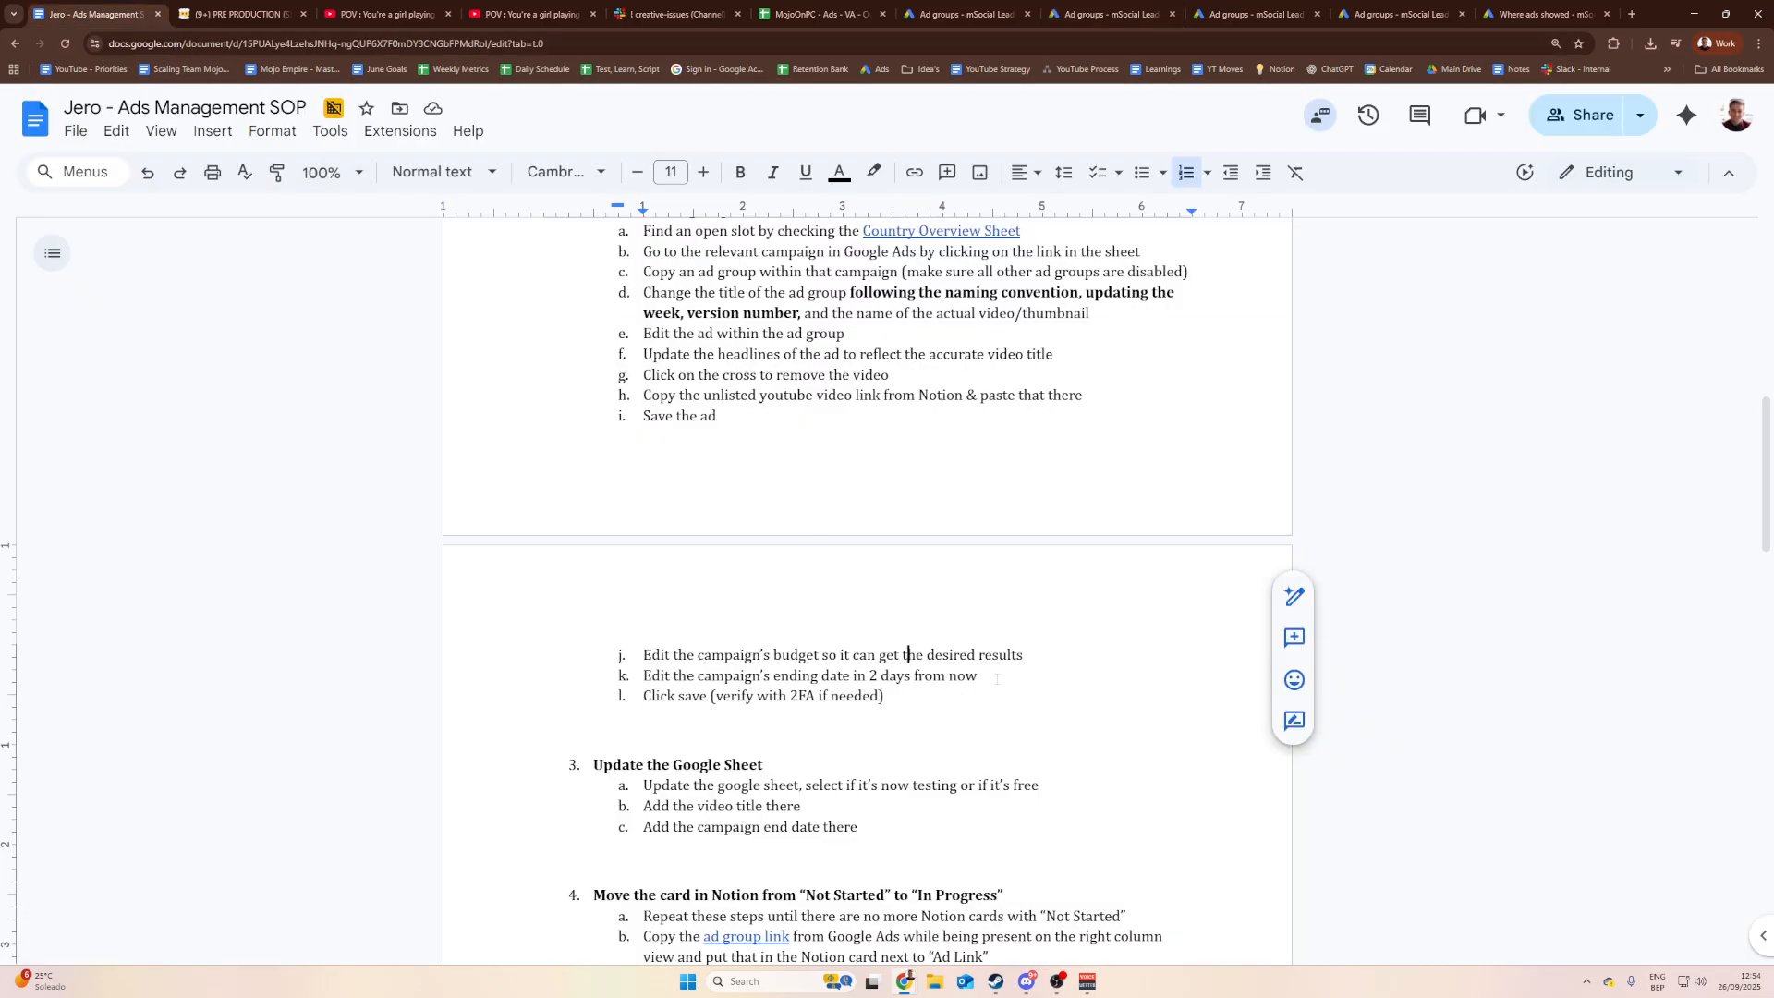
drag(997, 679, 739, 676)
click(743, 676)
drag(892, 698, 642, 655)
click(641, 655)
drag(977, 675, 637, 664)
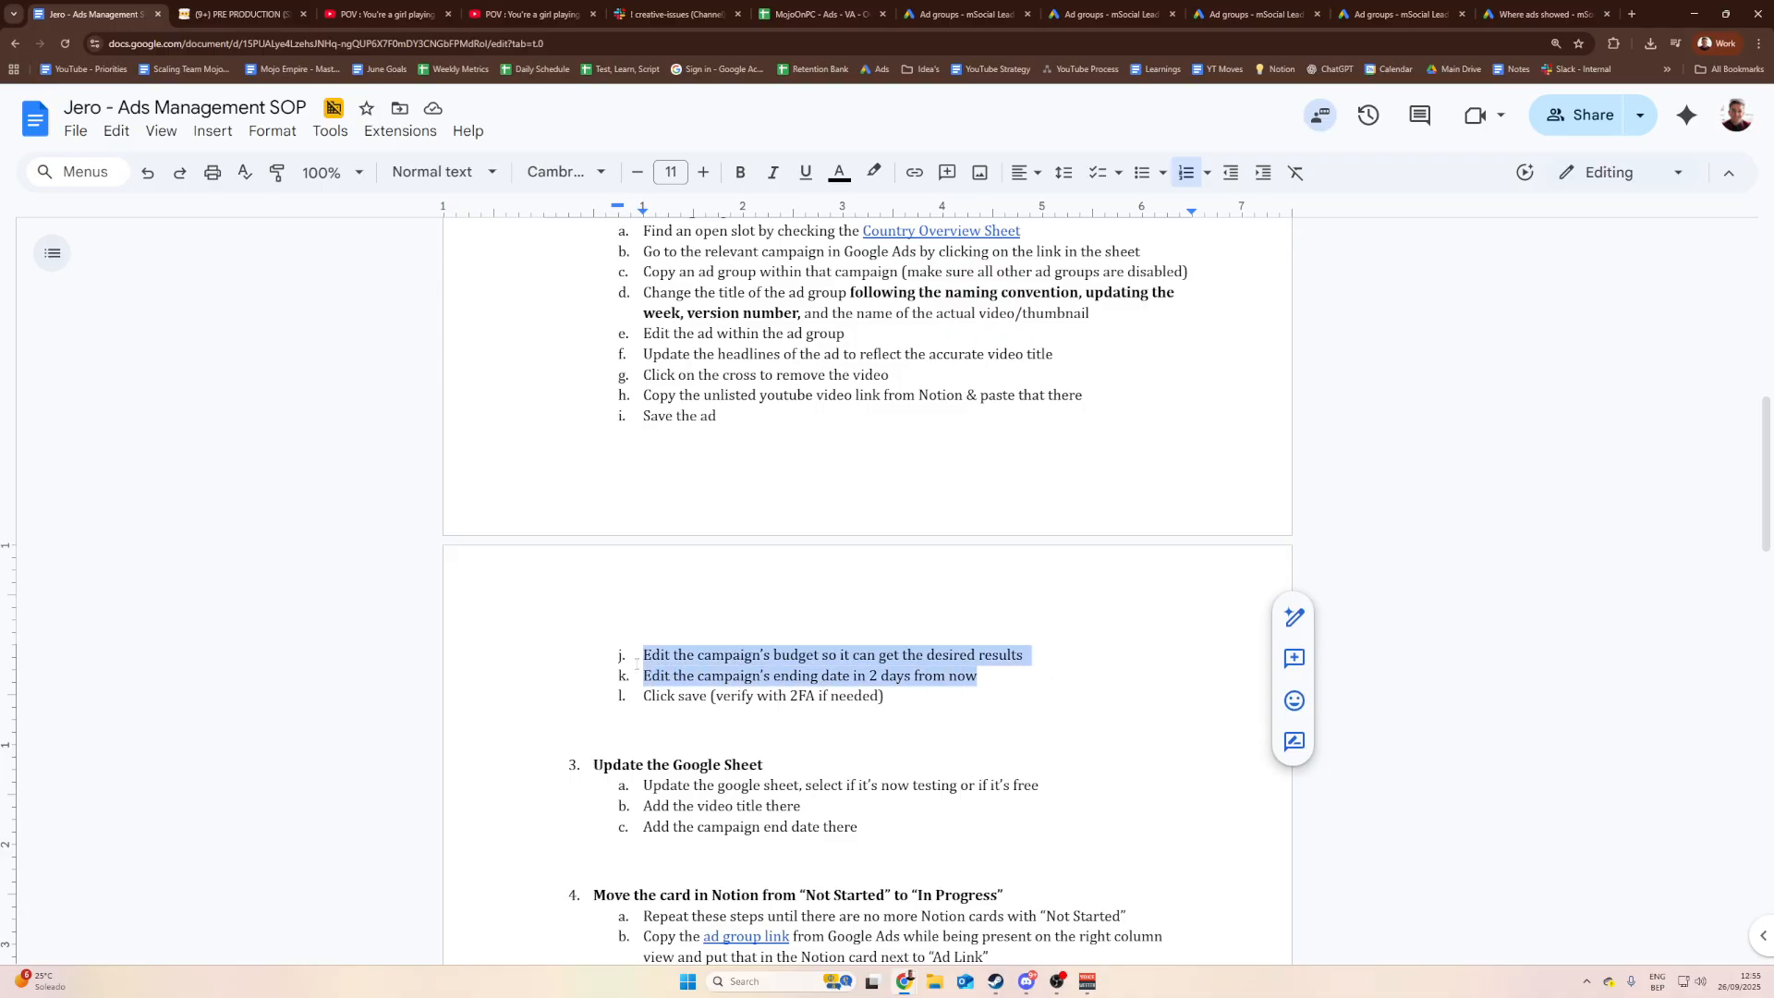
click(638, 662)
drag(979, 676, 733, 678)
click(735, 678)
Step: Select the budget, end-date and save steps again, then switch to the single ad group tab
double_click(995, 671)
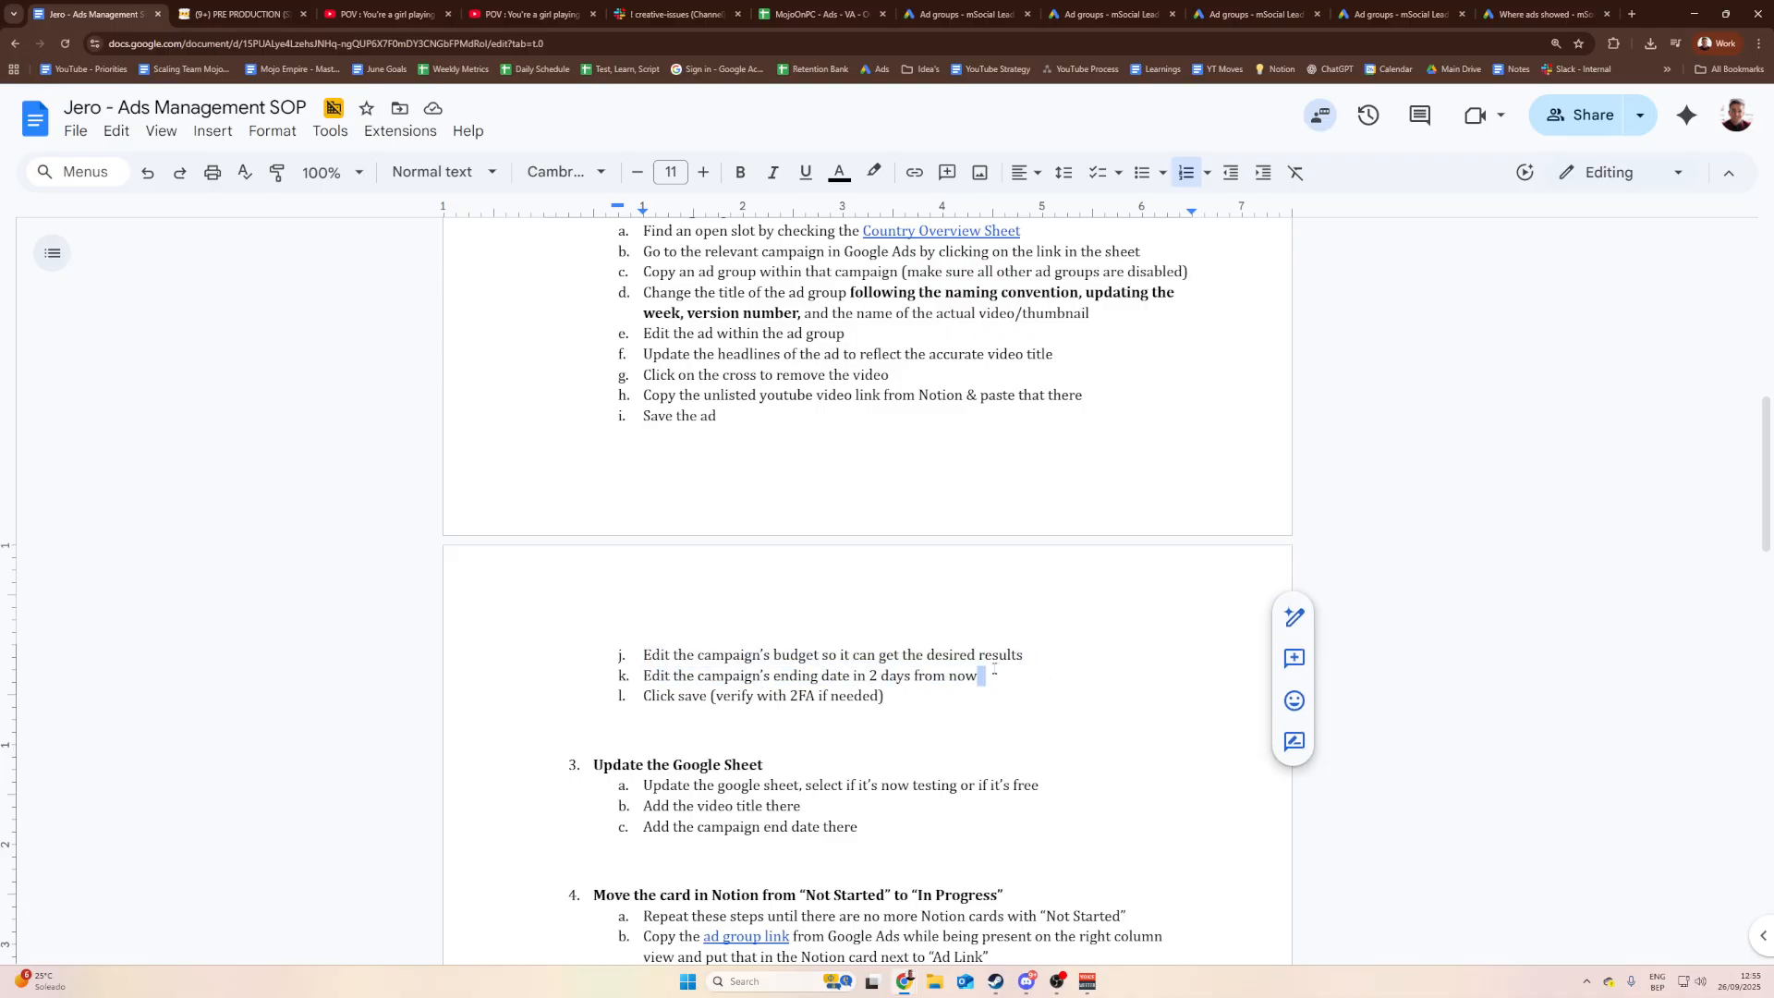
click(959, 676)
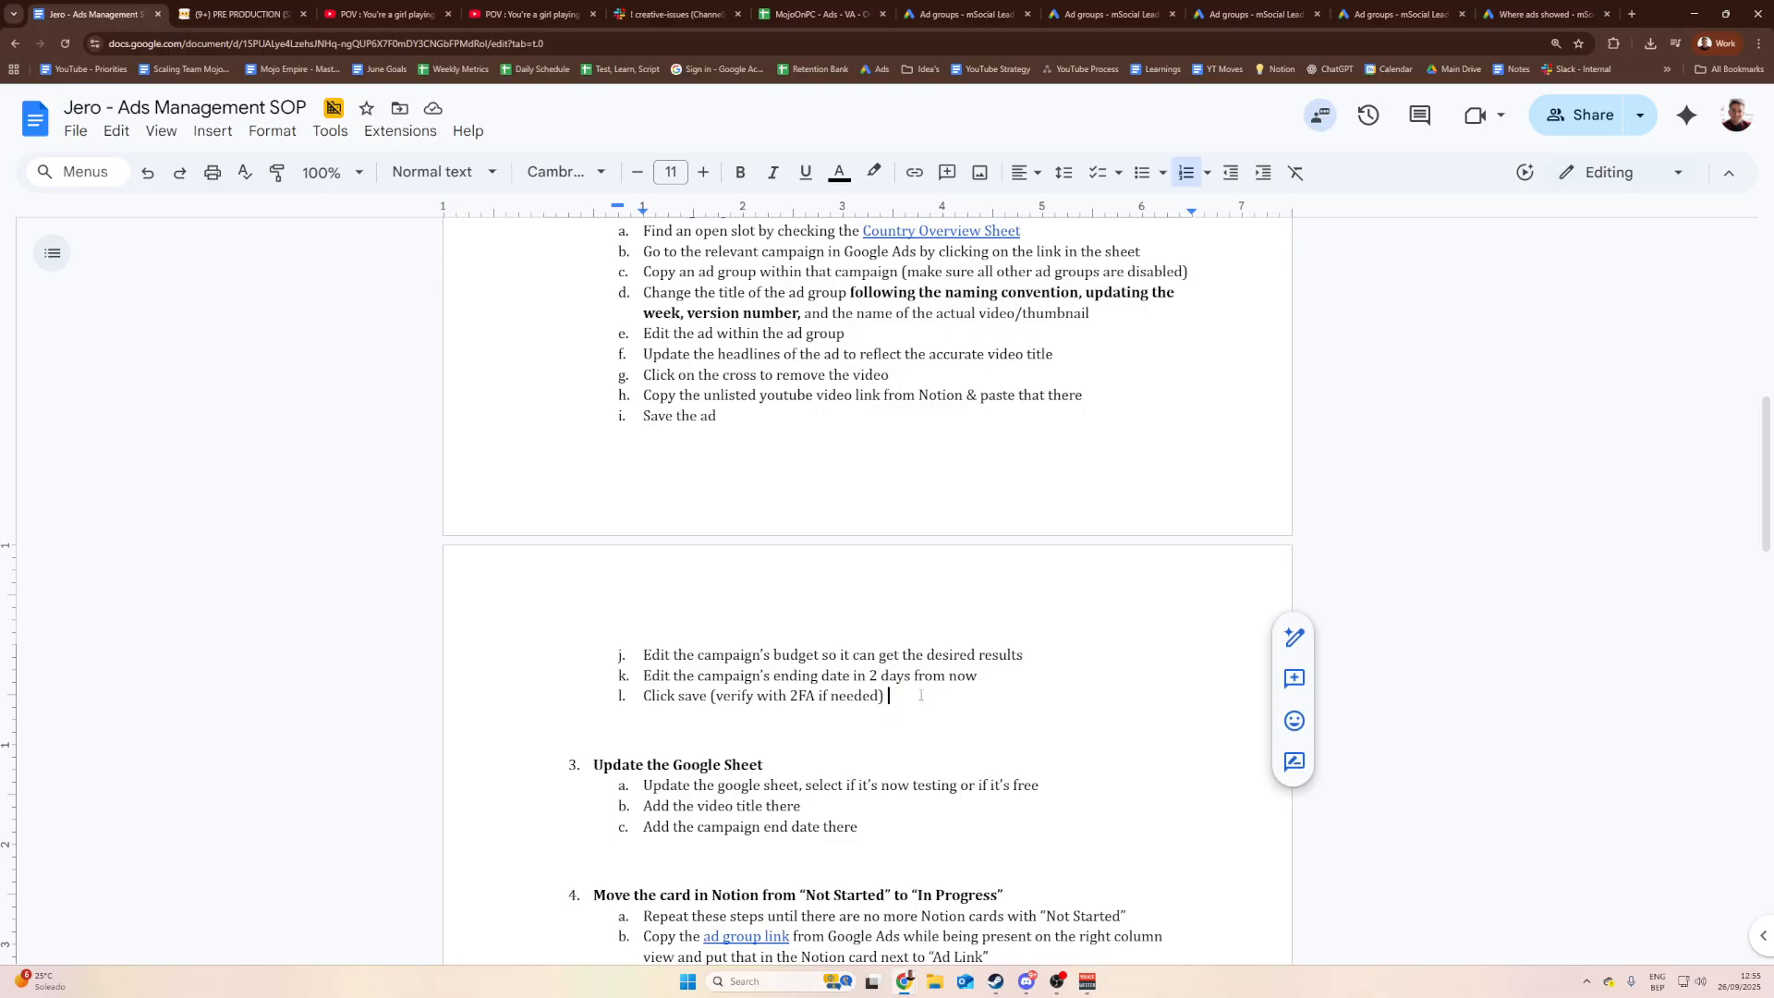
click(734, 655)
drag(952, 695, 566, 643)
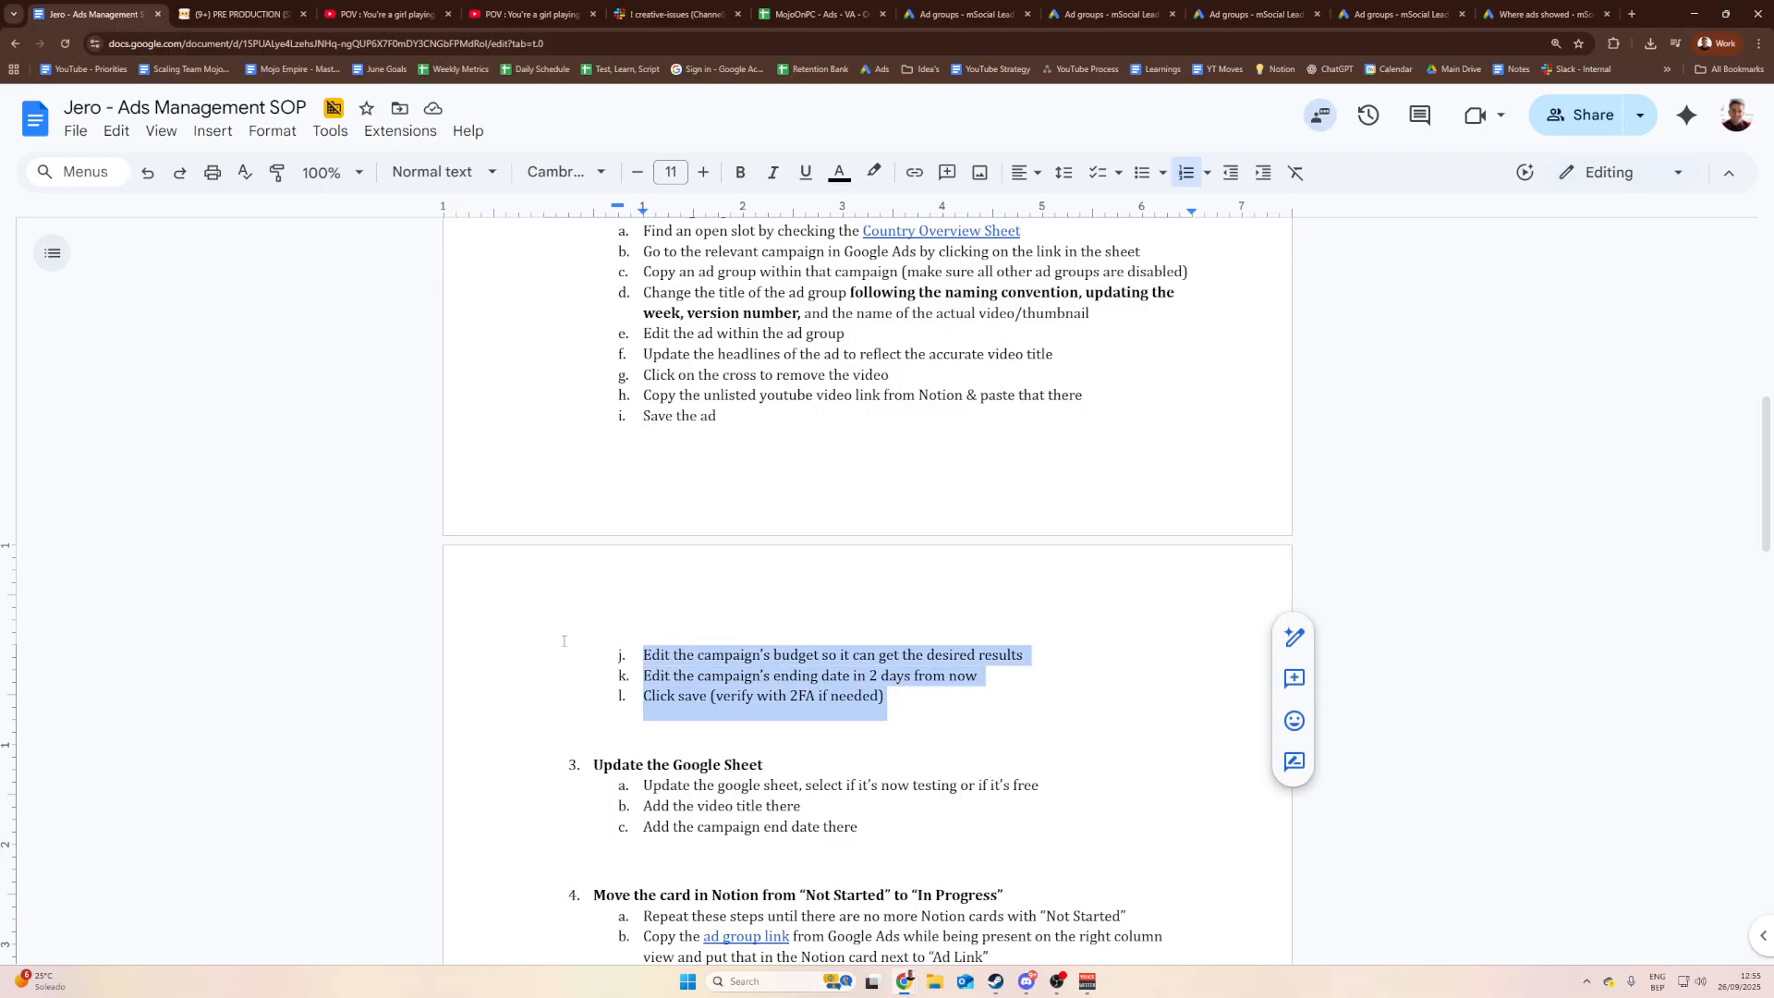
click(591, 647)
drag(910, 700, 610, 651)
click(615, 653)
click(927, 694)
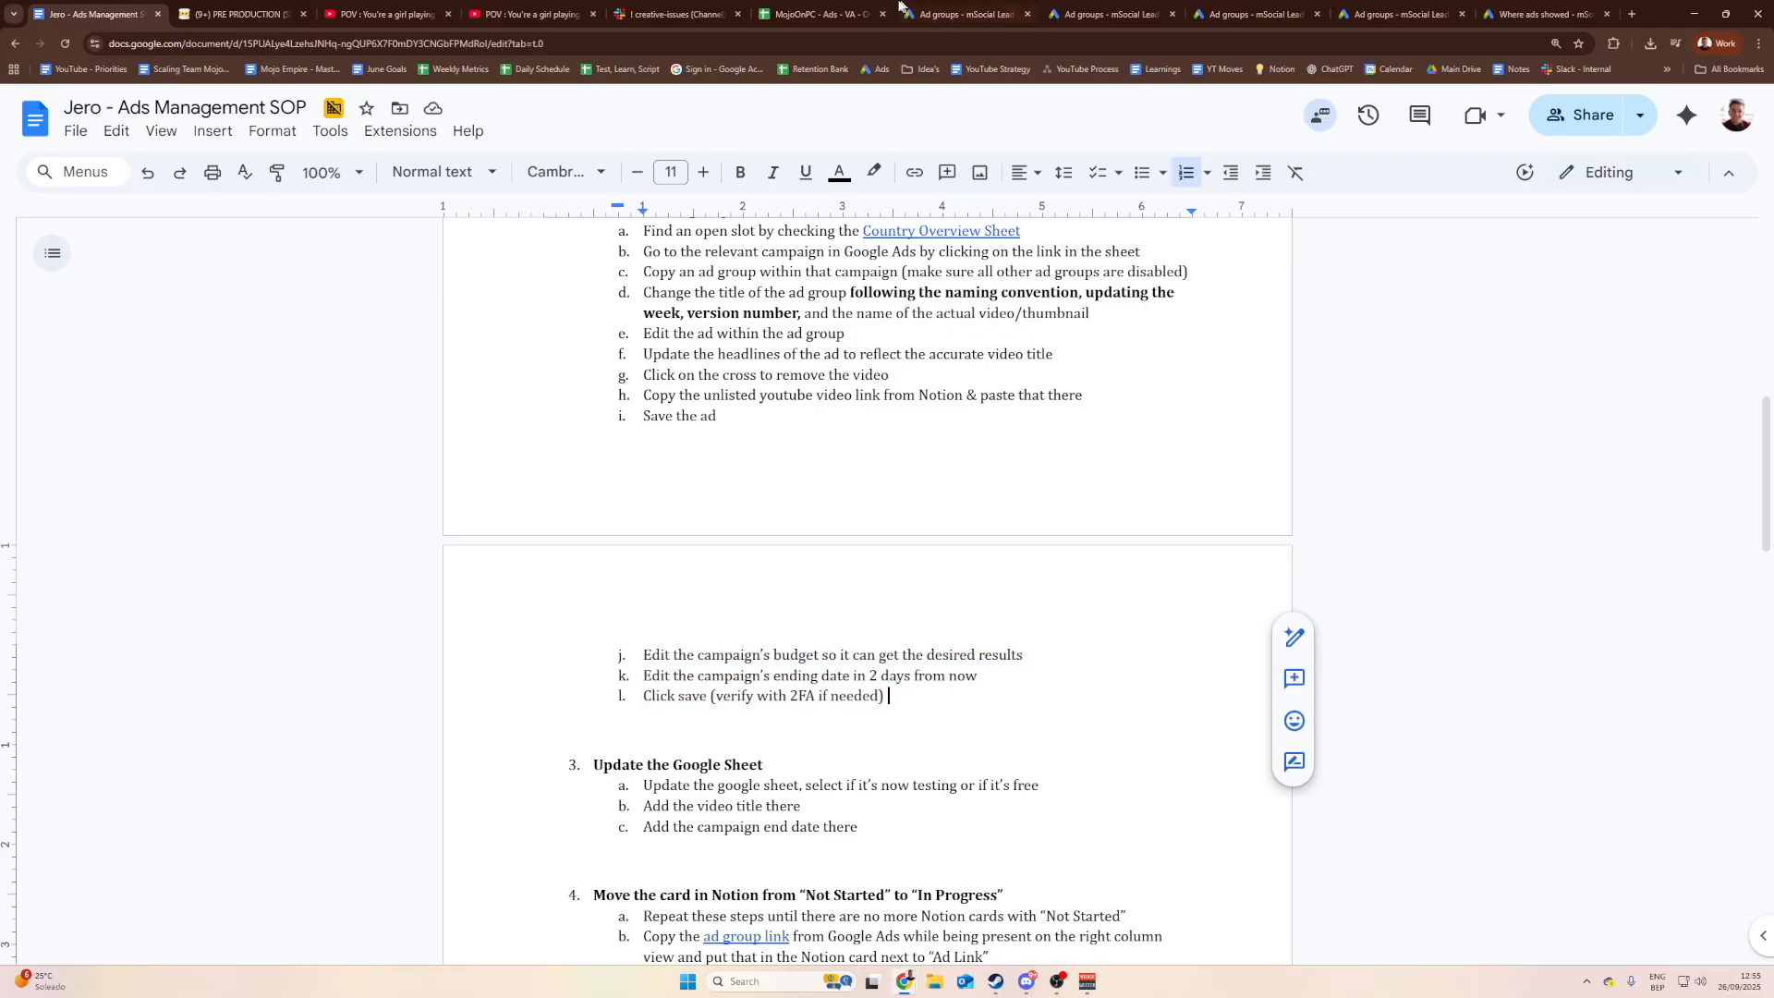
click(961, 14)
click(1100, 14)
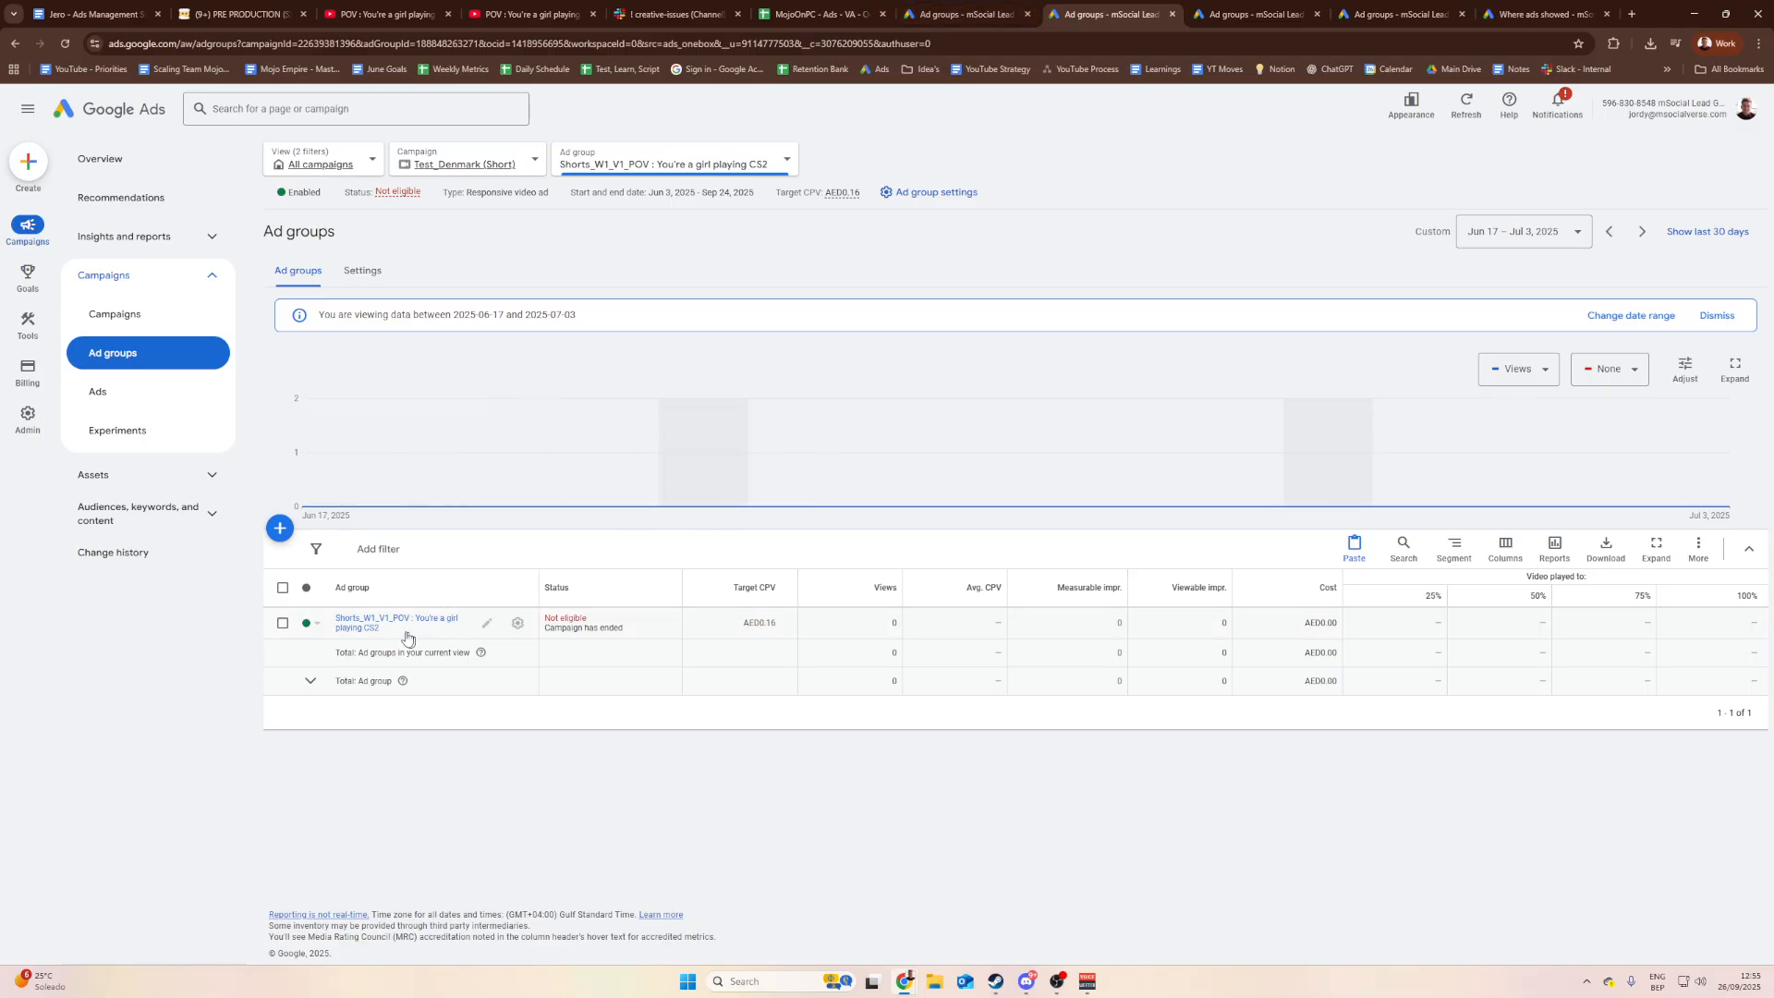
Step: Leave the ad group enabled and go via the campaign breadcrumb to Test_Denmark (Short) Campaign settings
click(308, 622)
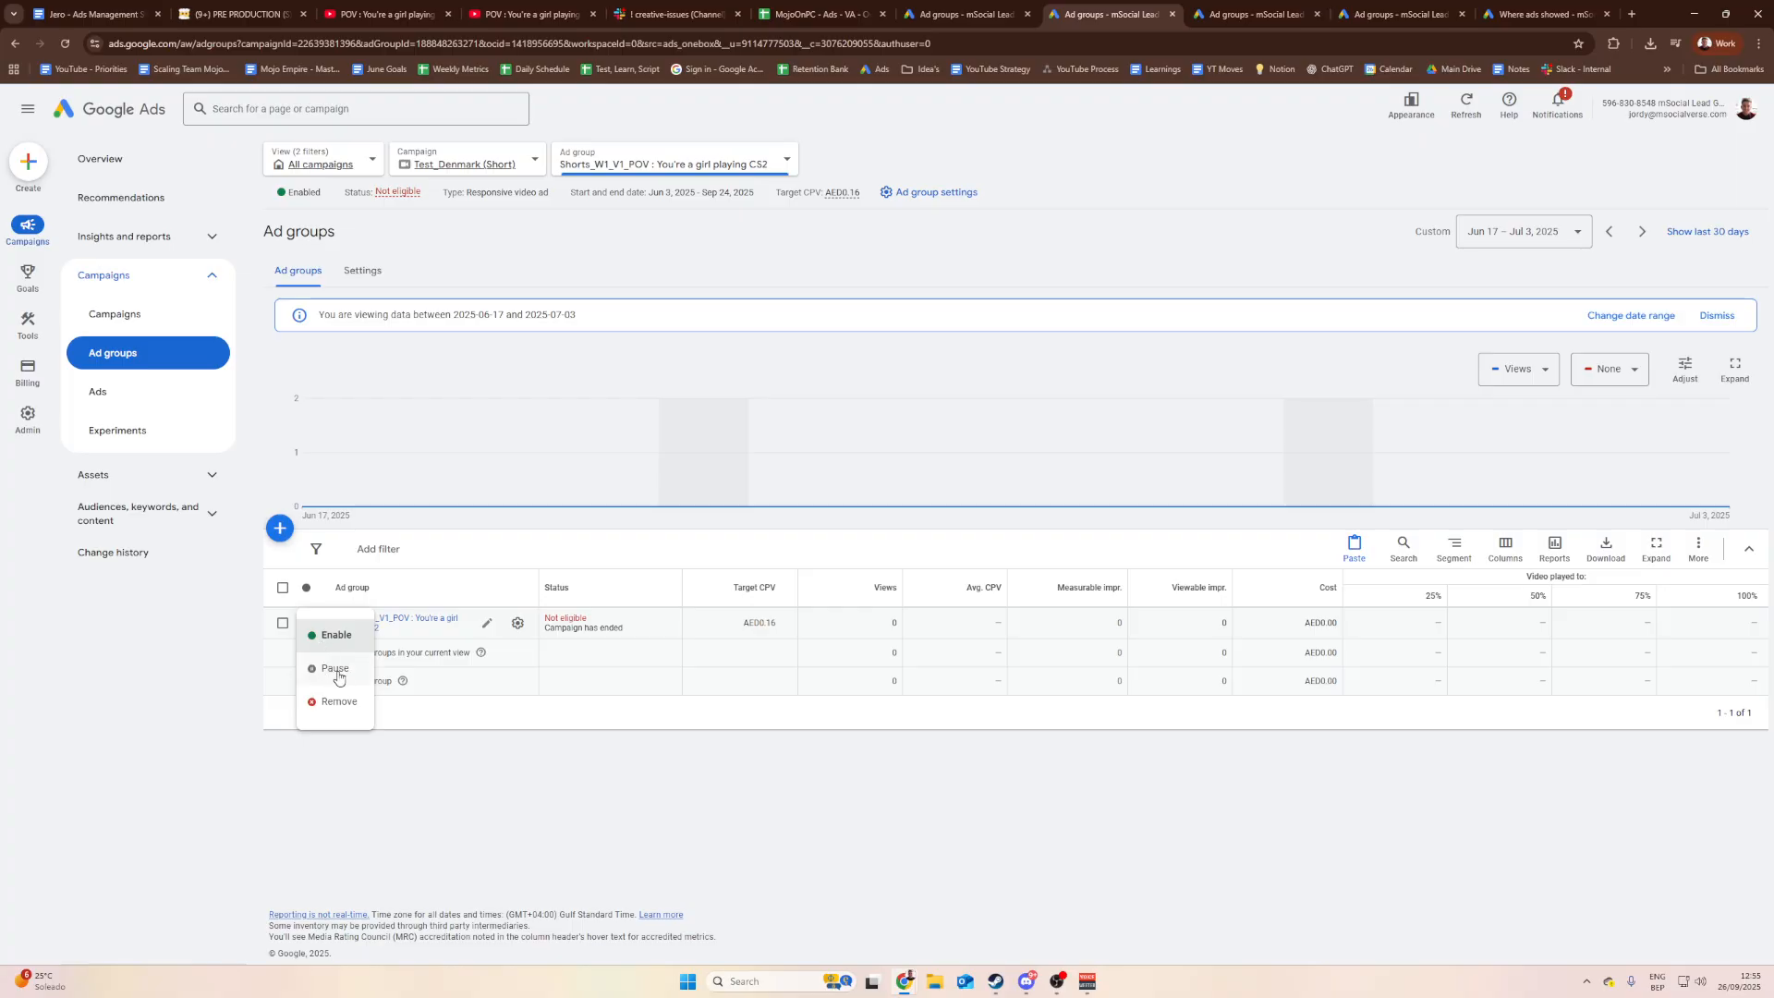
click(456, 714)
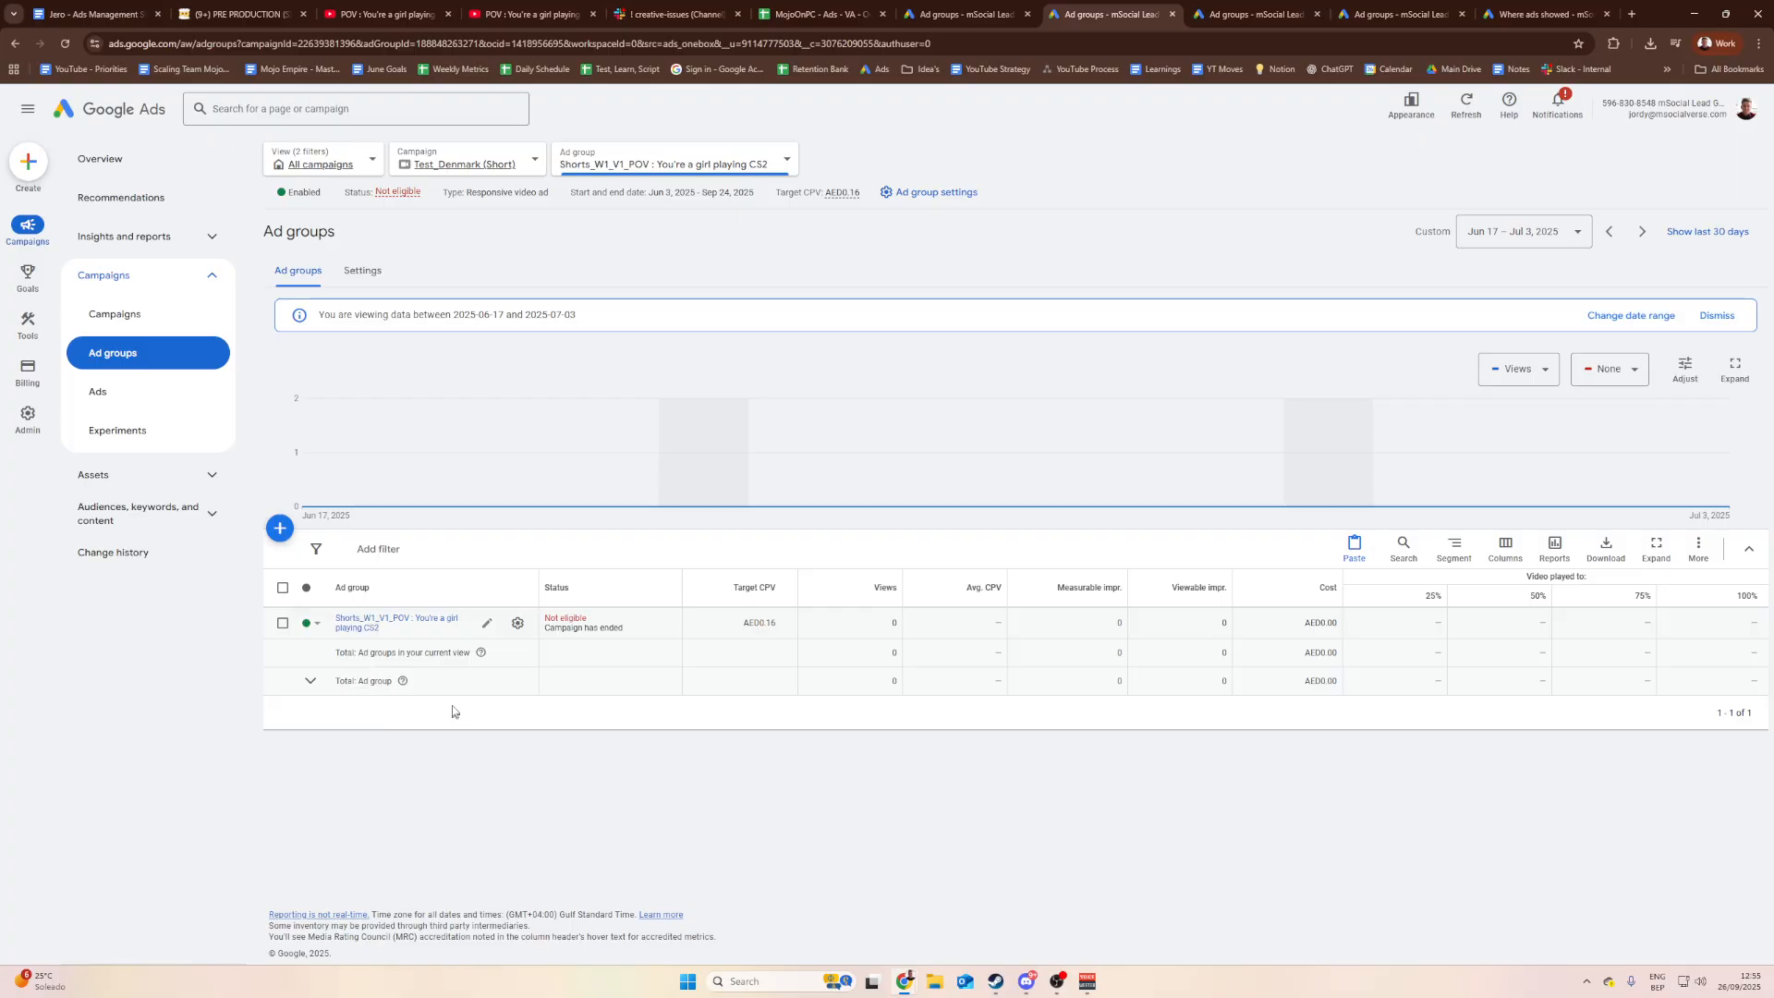
click(463, 167)
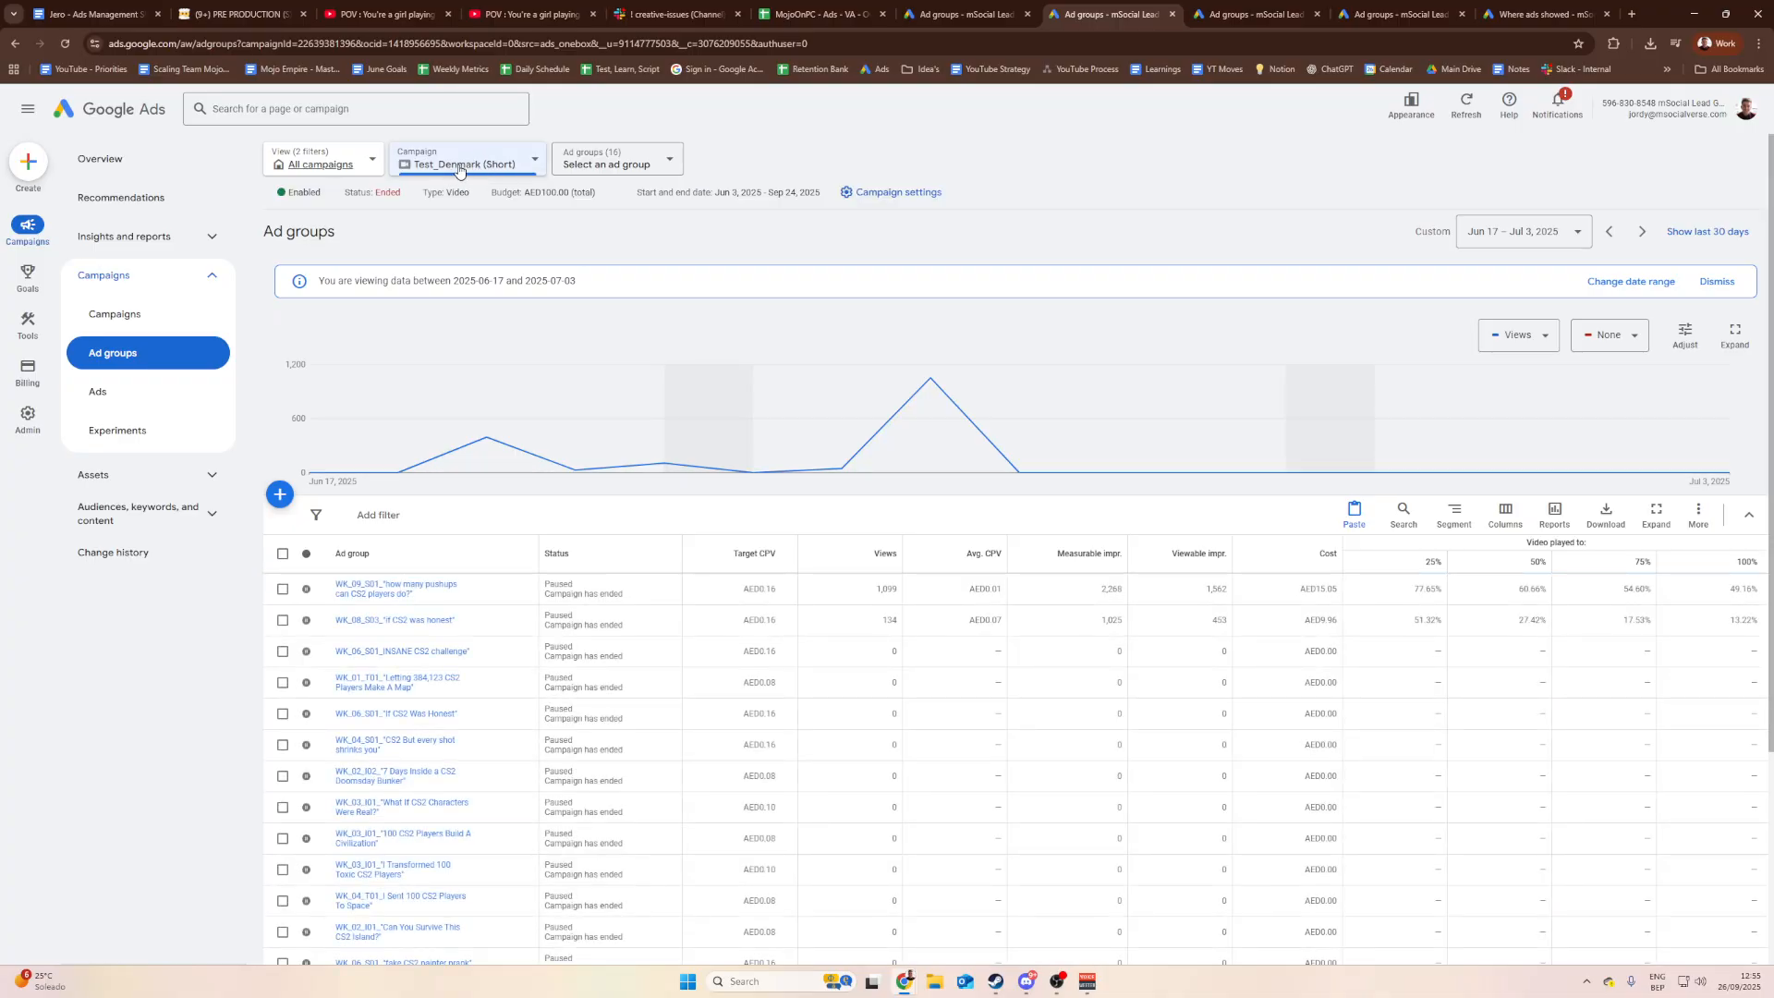
click(893, 203)
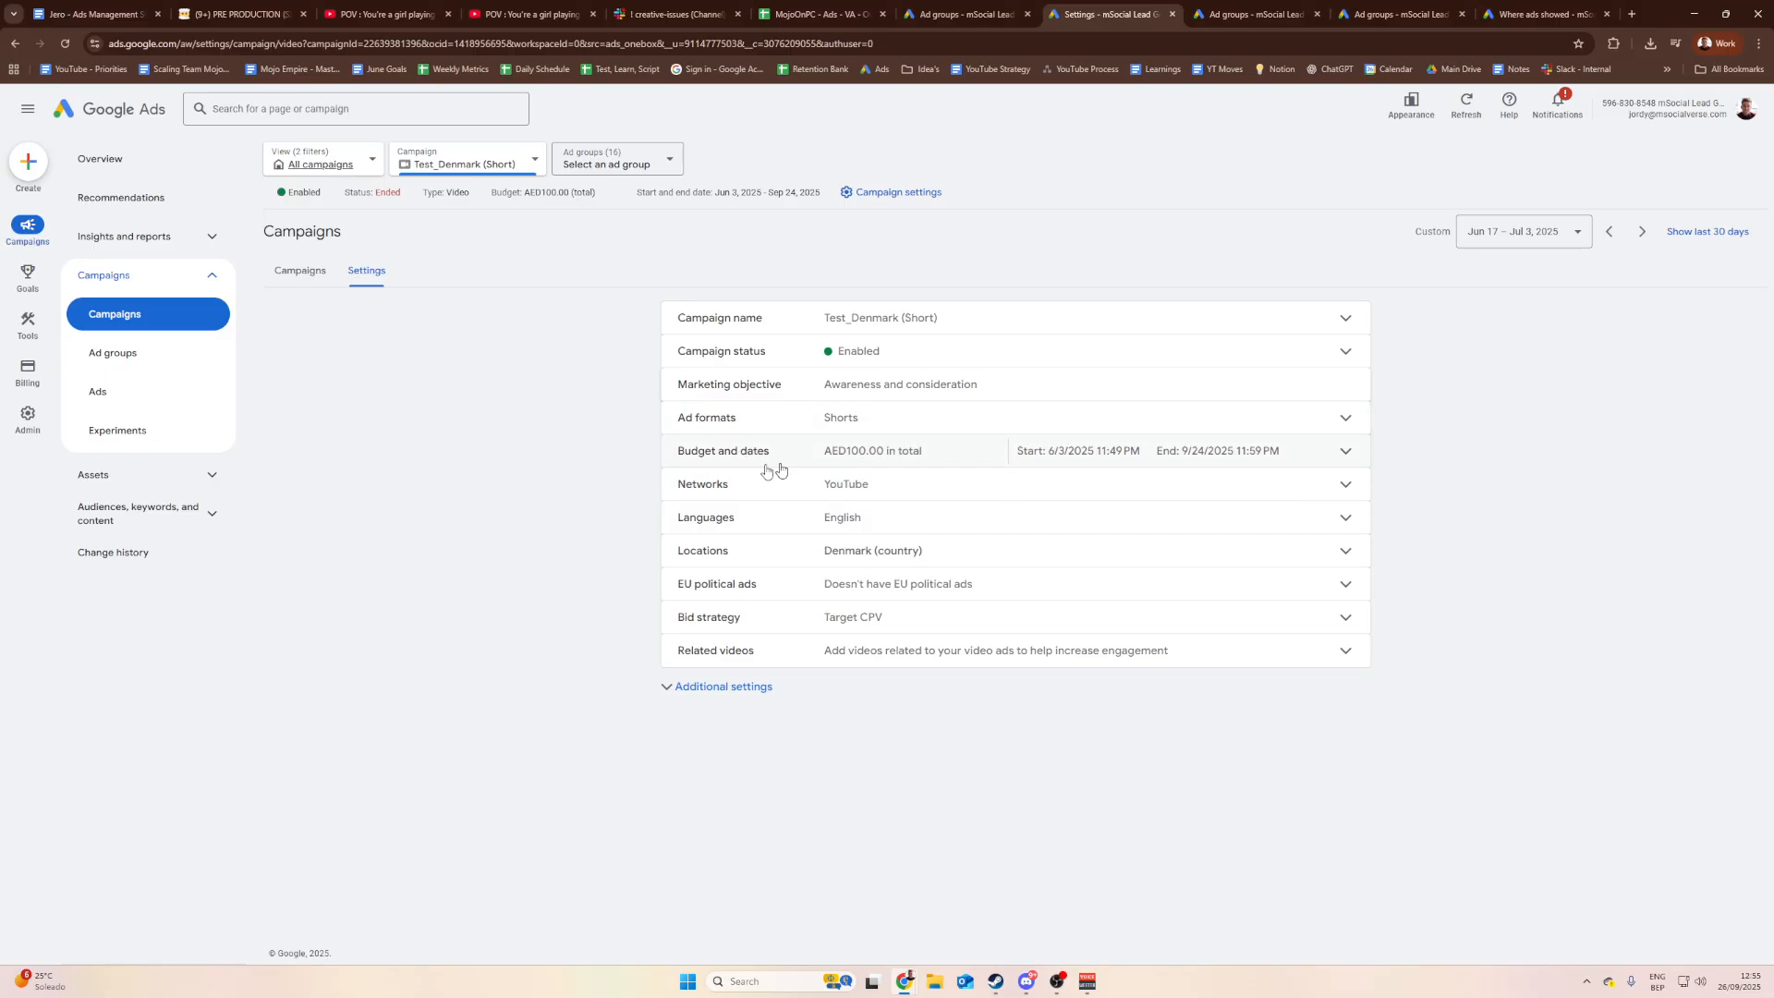
Step: Expand Budget and dates and compare the AED 100.00 budget with AED102.20 spent
click(1349, 459)
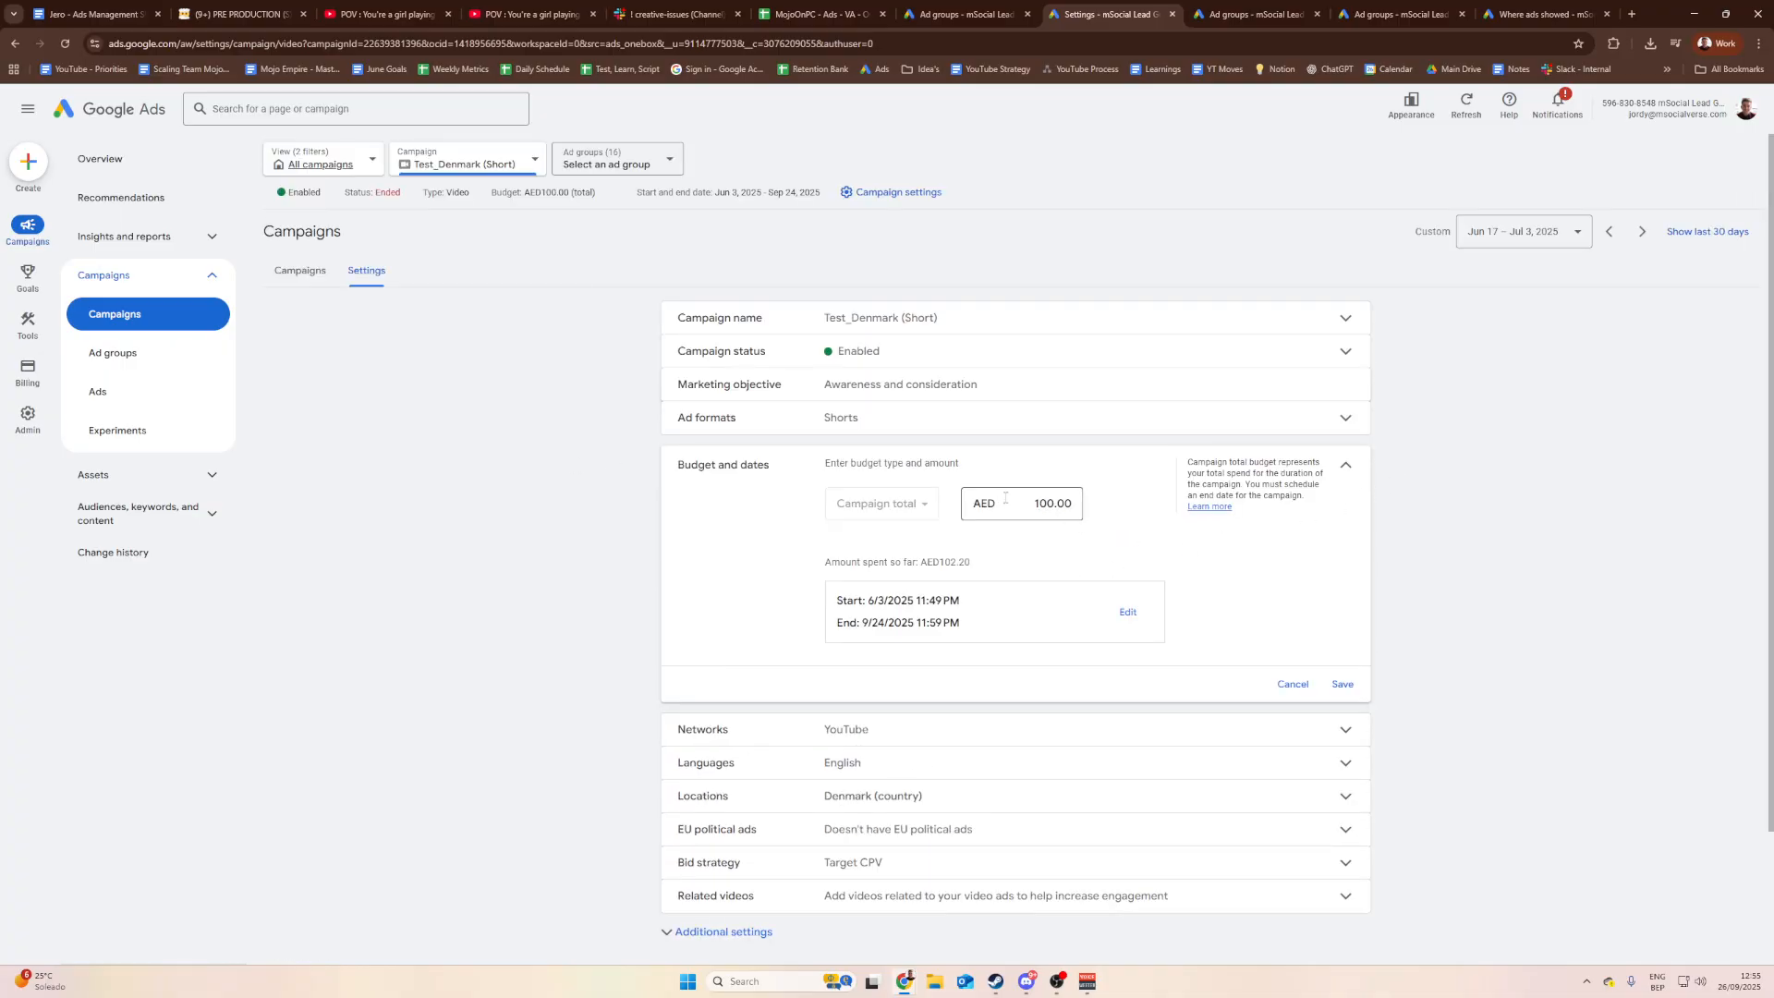
drag(1006, 498, 1066, 499)
click(1115, 513)
drag(1005, 550, 923, 563)
click(977, 560)
drag(986, 560, 931, 563)
click(995, 563)
drag(1034, 504, 1068, 504)
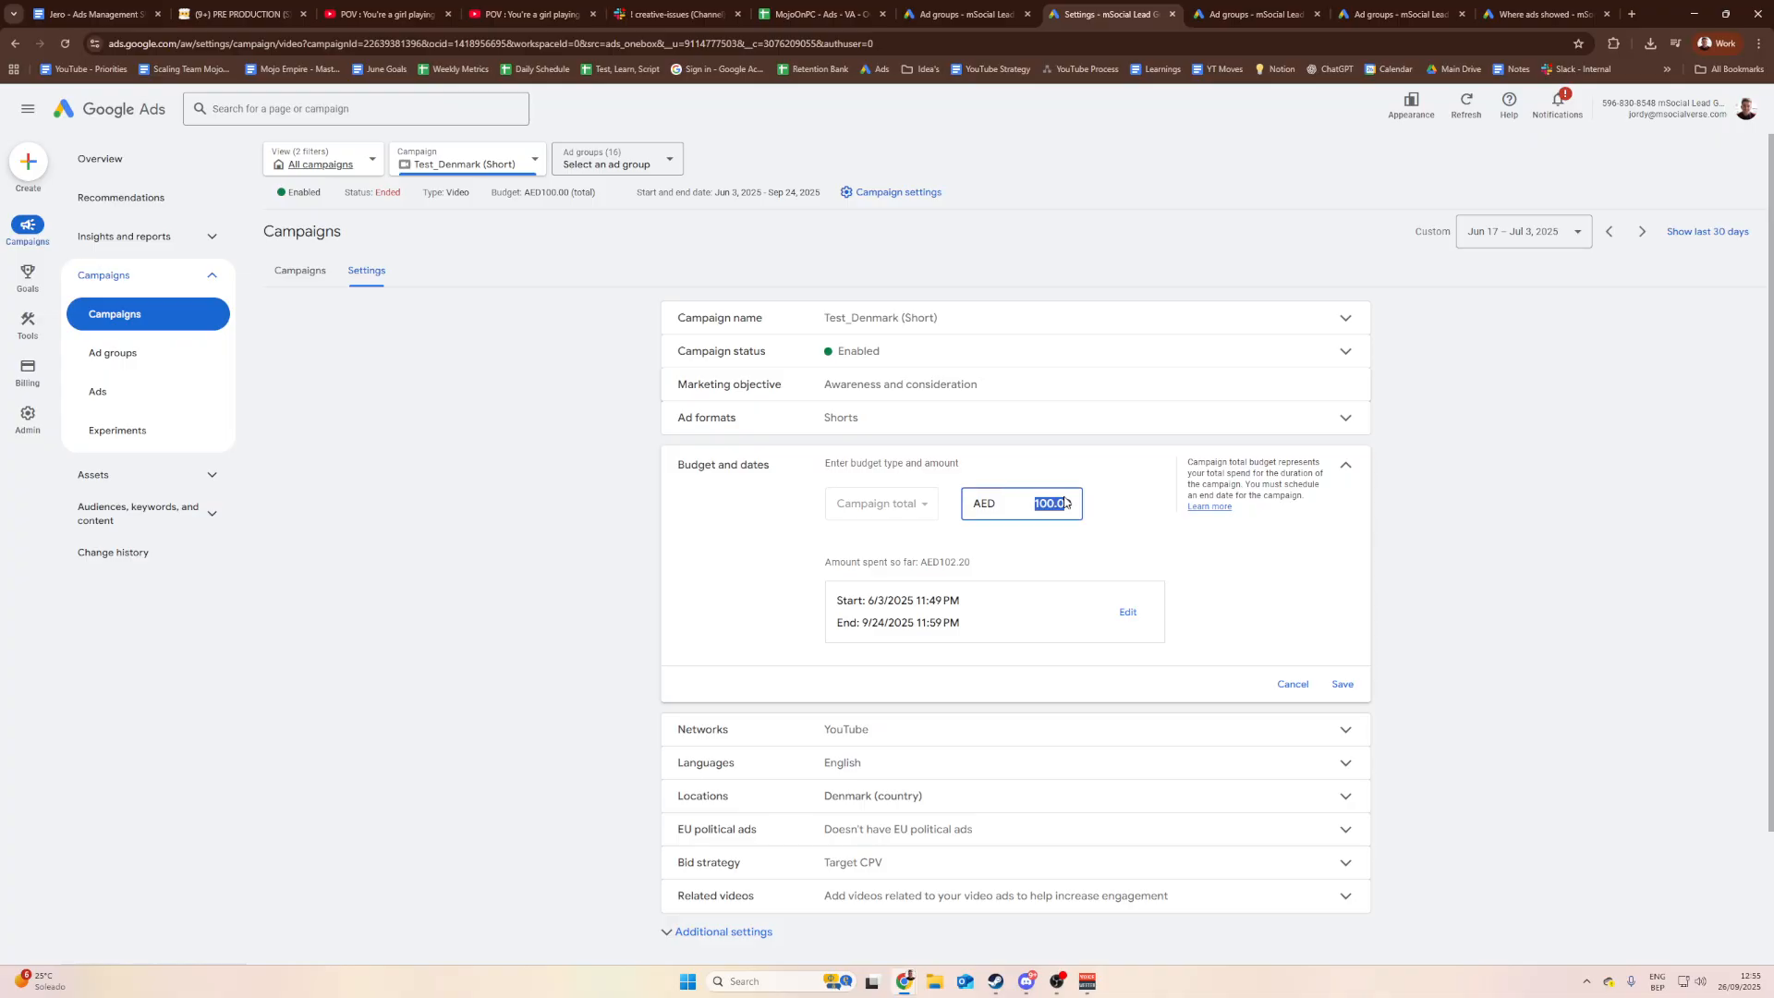
click(1013, 534)
drag(980, 563, 939, 561)
click(946, 561)
click(977, 566)
Step: Recheck the AED102.20 spent line and place the caret in the AED 100.00 budget field
click(1042, 506)
drag(1047, 505, 1053, 505)
click(1036, 504)
drag(1014, 557, 817, 568)
click(927, 560)
drag(982, 562, 847, 564)
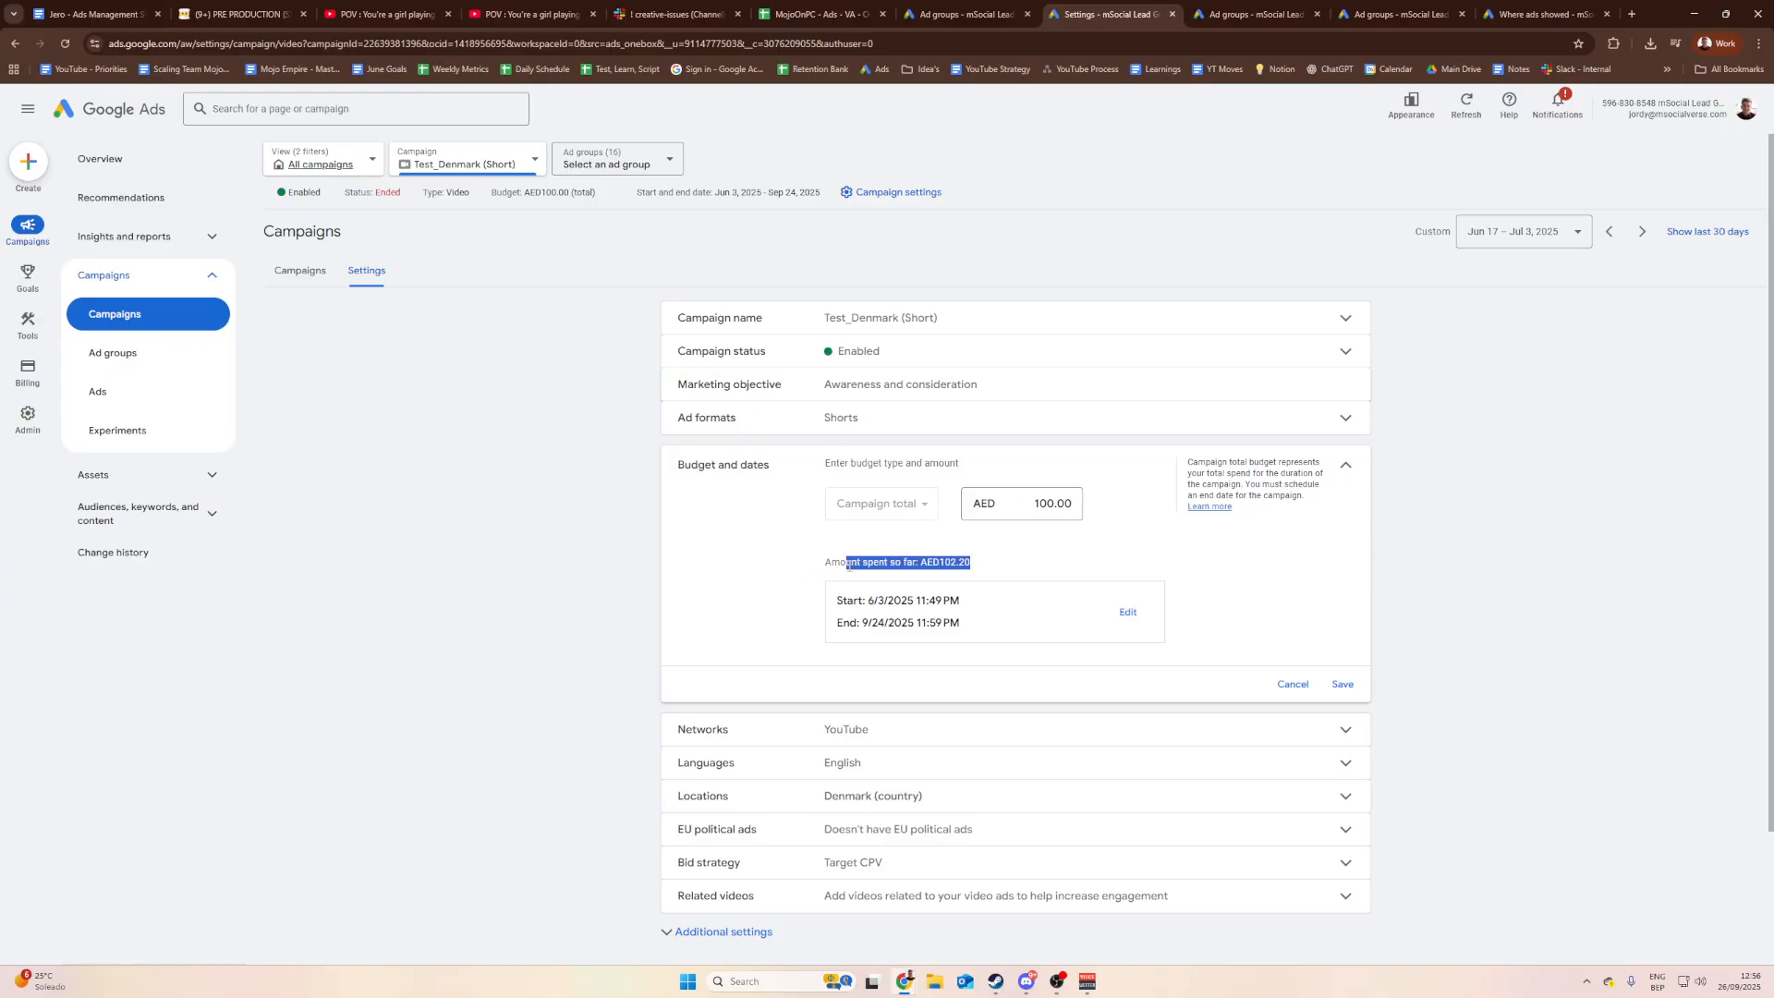
click(913, 564)
drag(988, 560, 874, 564)
click(928, 564)
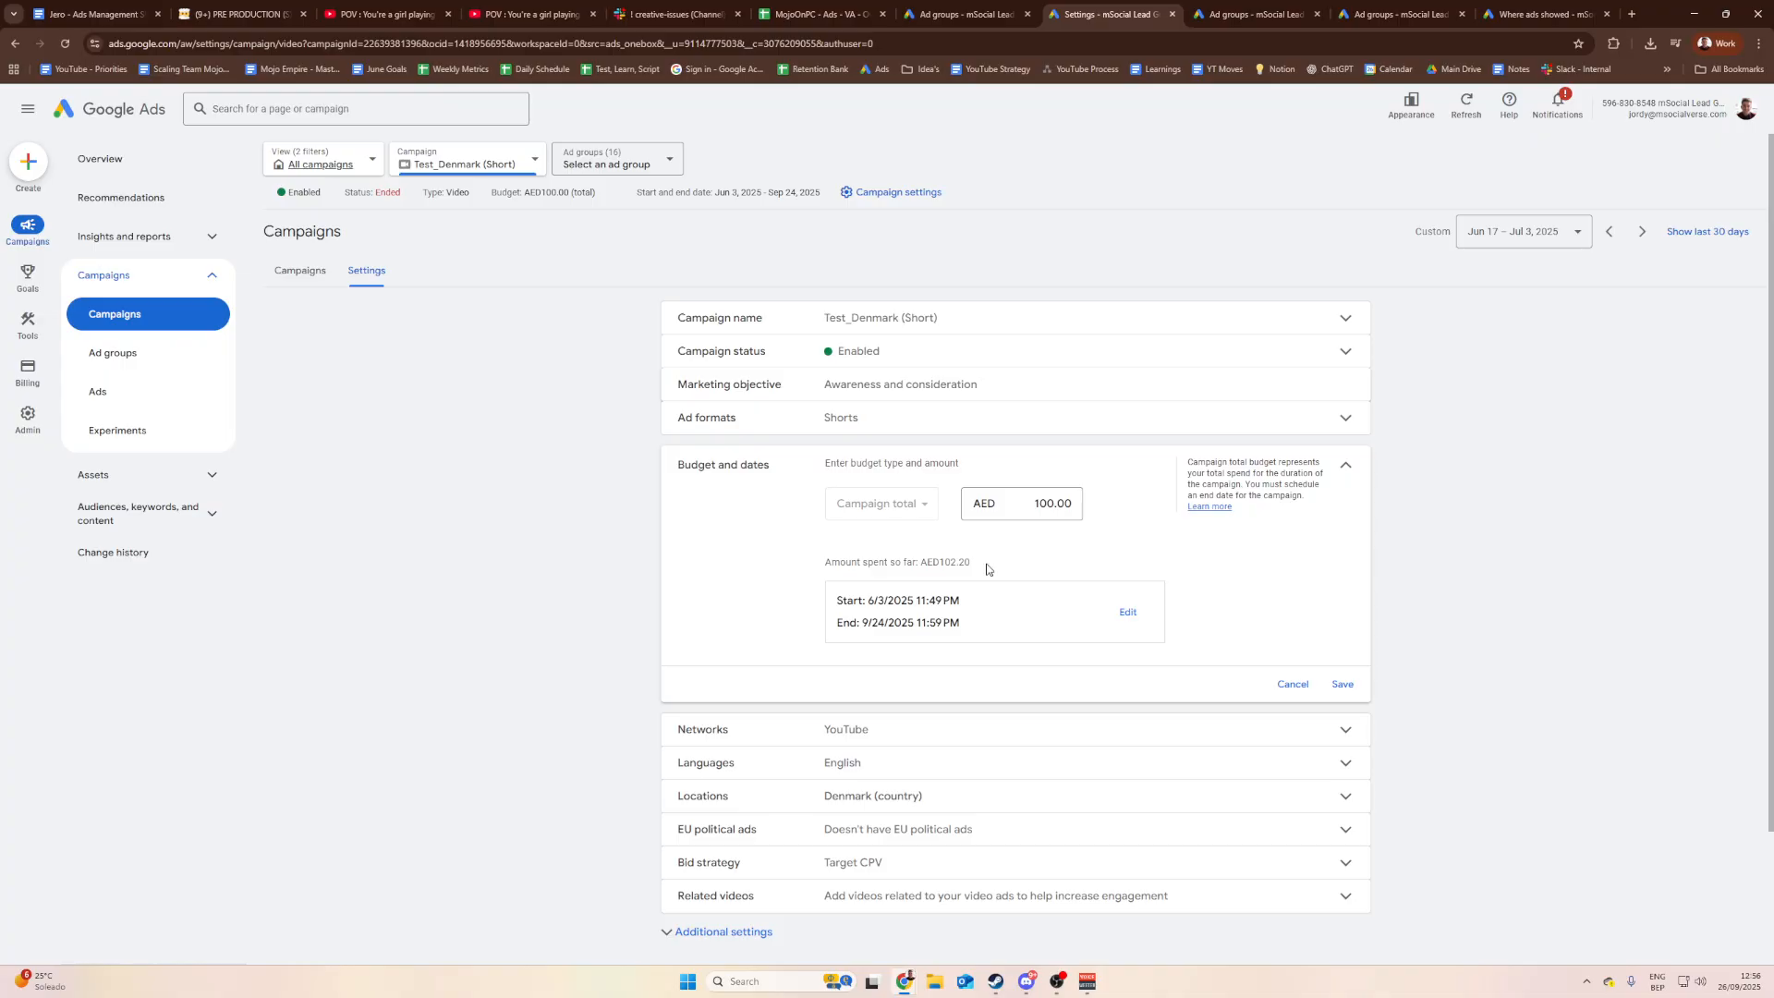
click(1044, 504)
Step: Open the Shorts Cost sheet and widen columns A, B and C so the short titles show fully
click(821, 13)
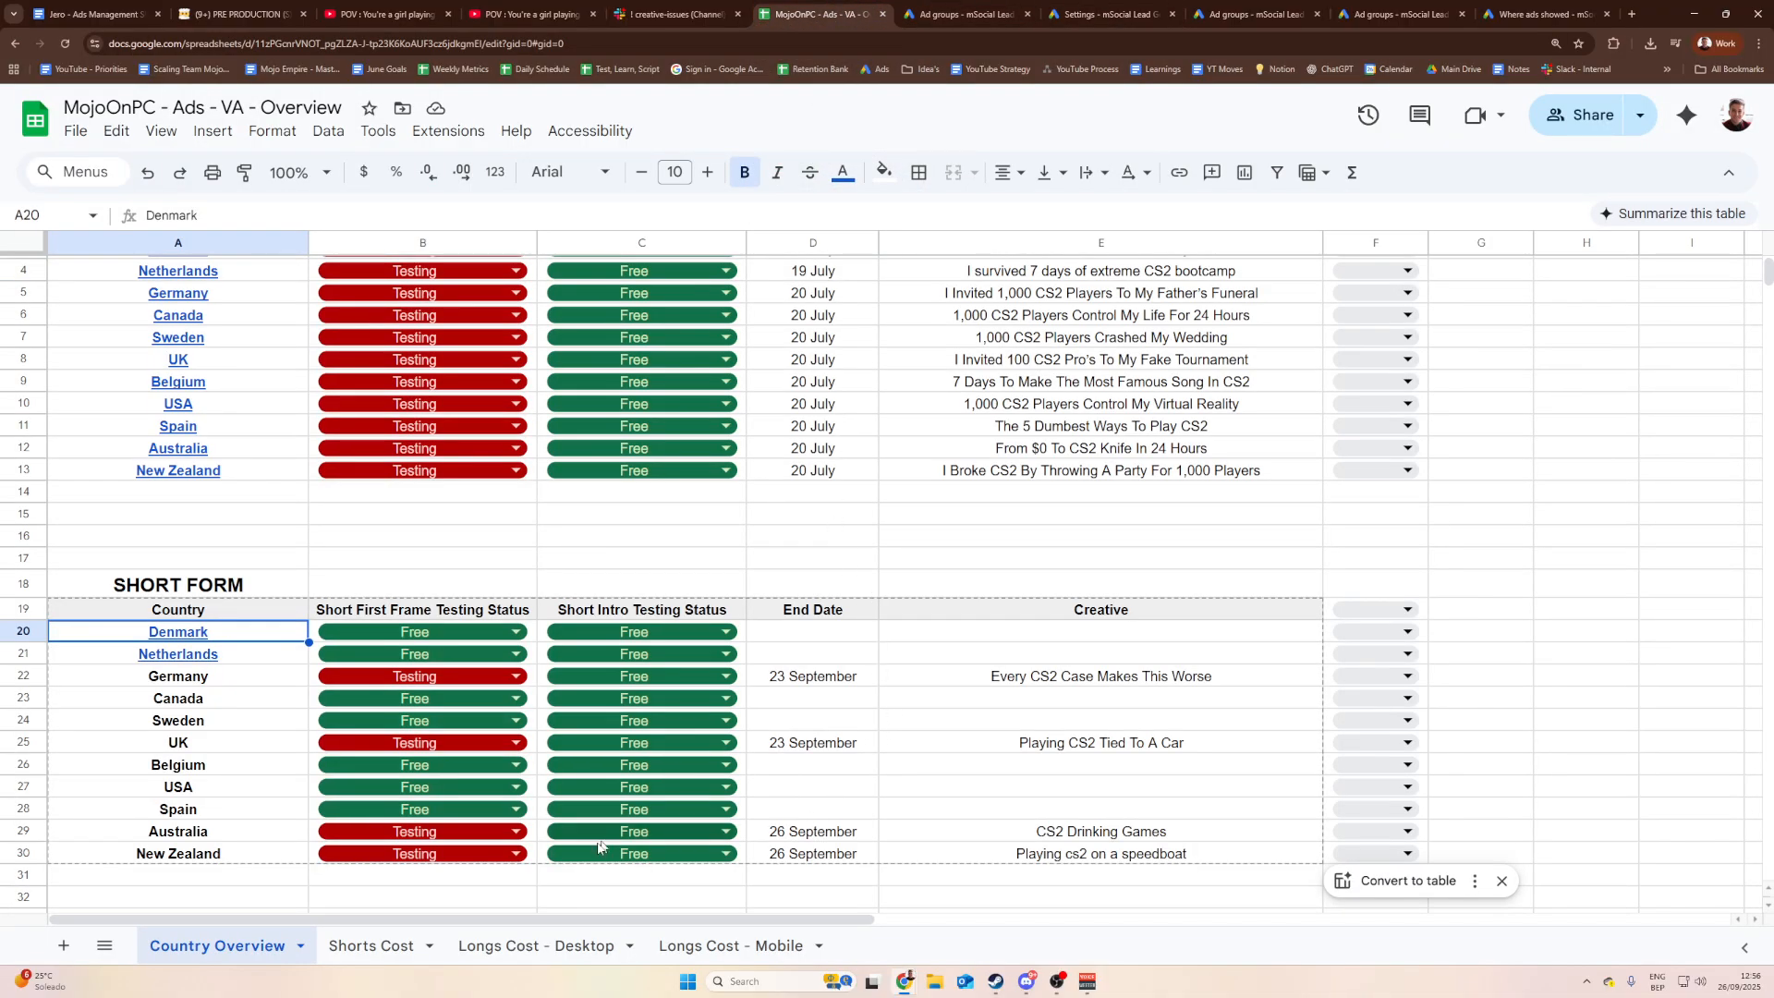
scroll(653, 711, up, 1)
scroll(652, 711, down, 5)
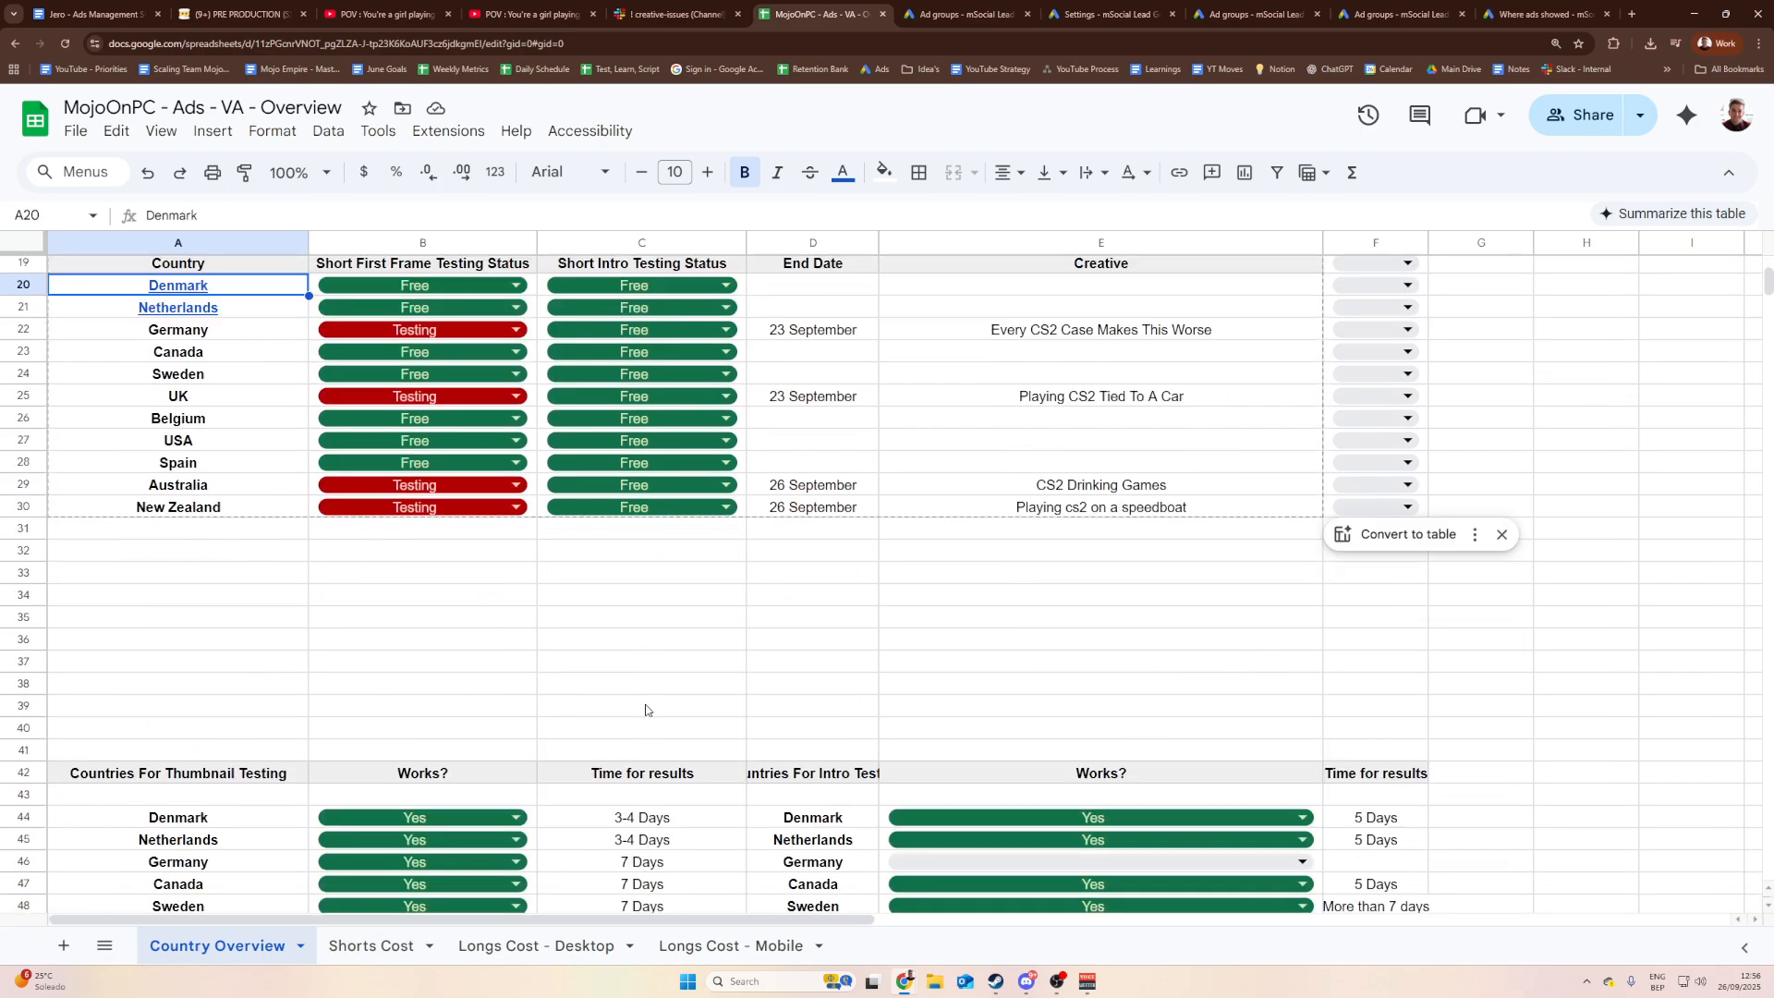
scroll(652, 710, down, 4)
scroll(653, 711, up, 6)
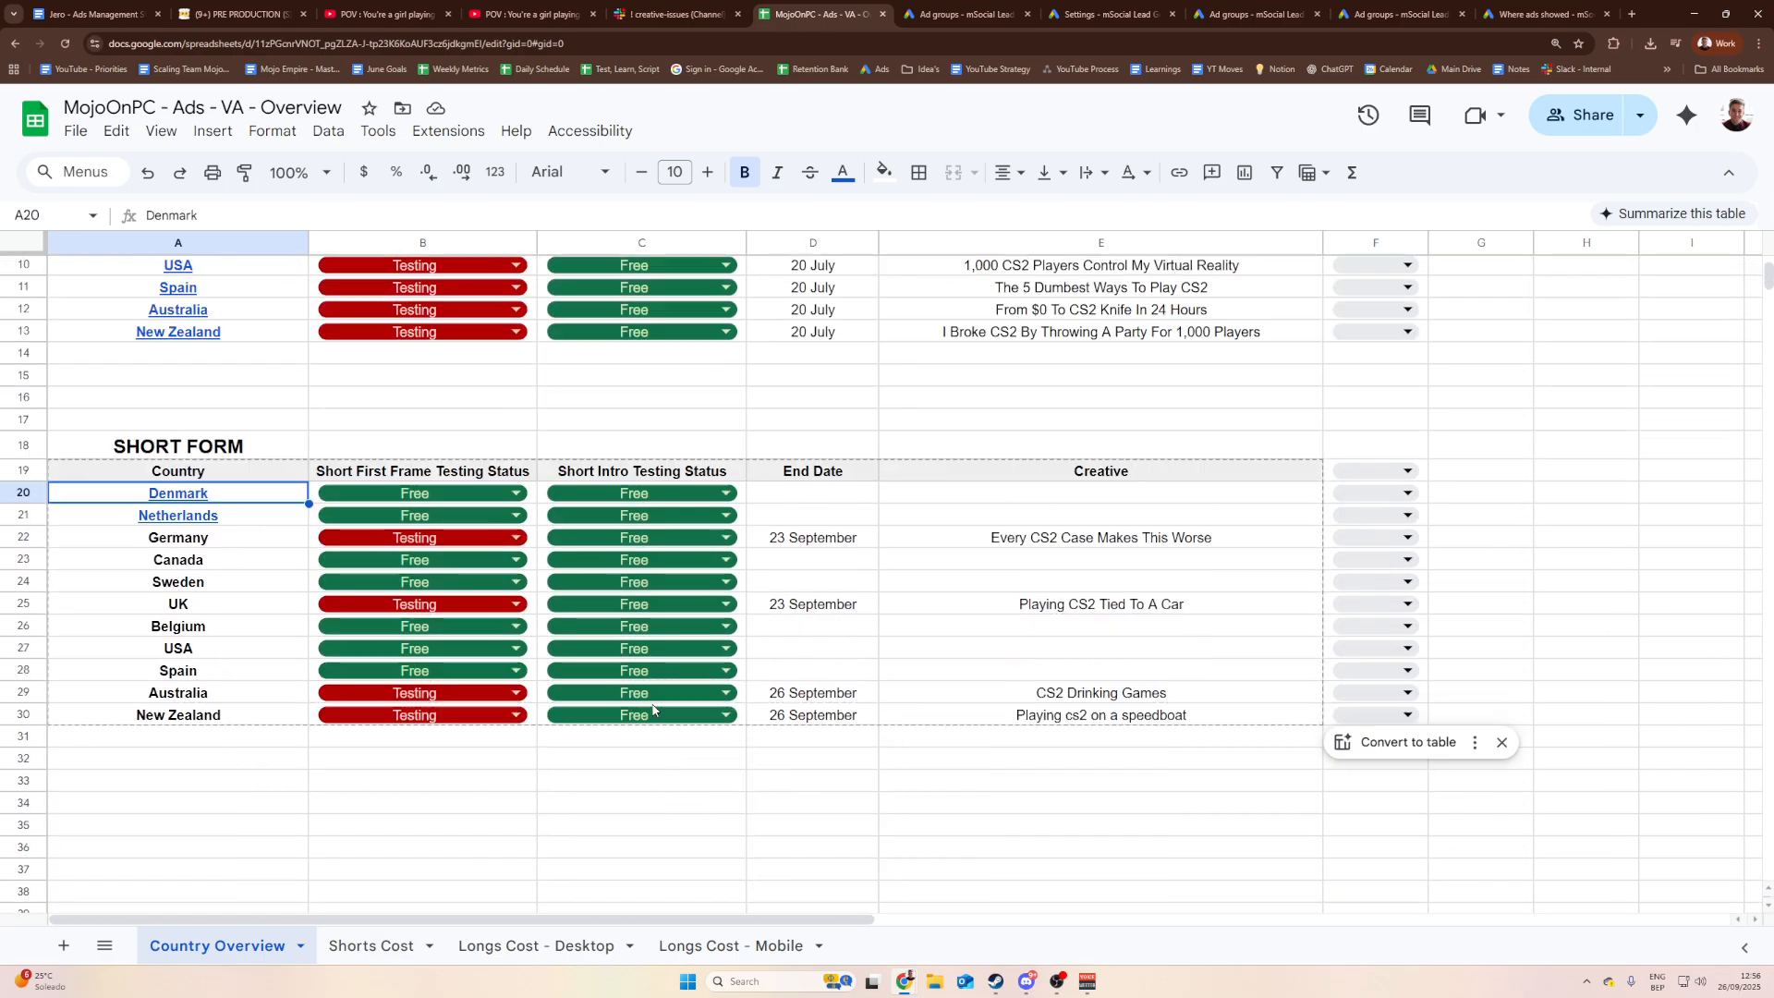
scroll(655, 715, down, 4)
scroll(656, 714, down, 4)
scroll(655, 715, up, 11)
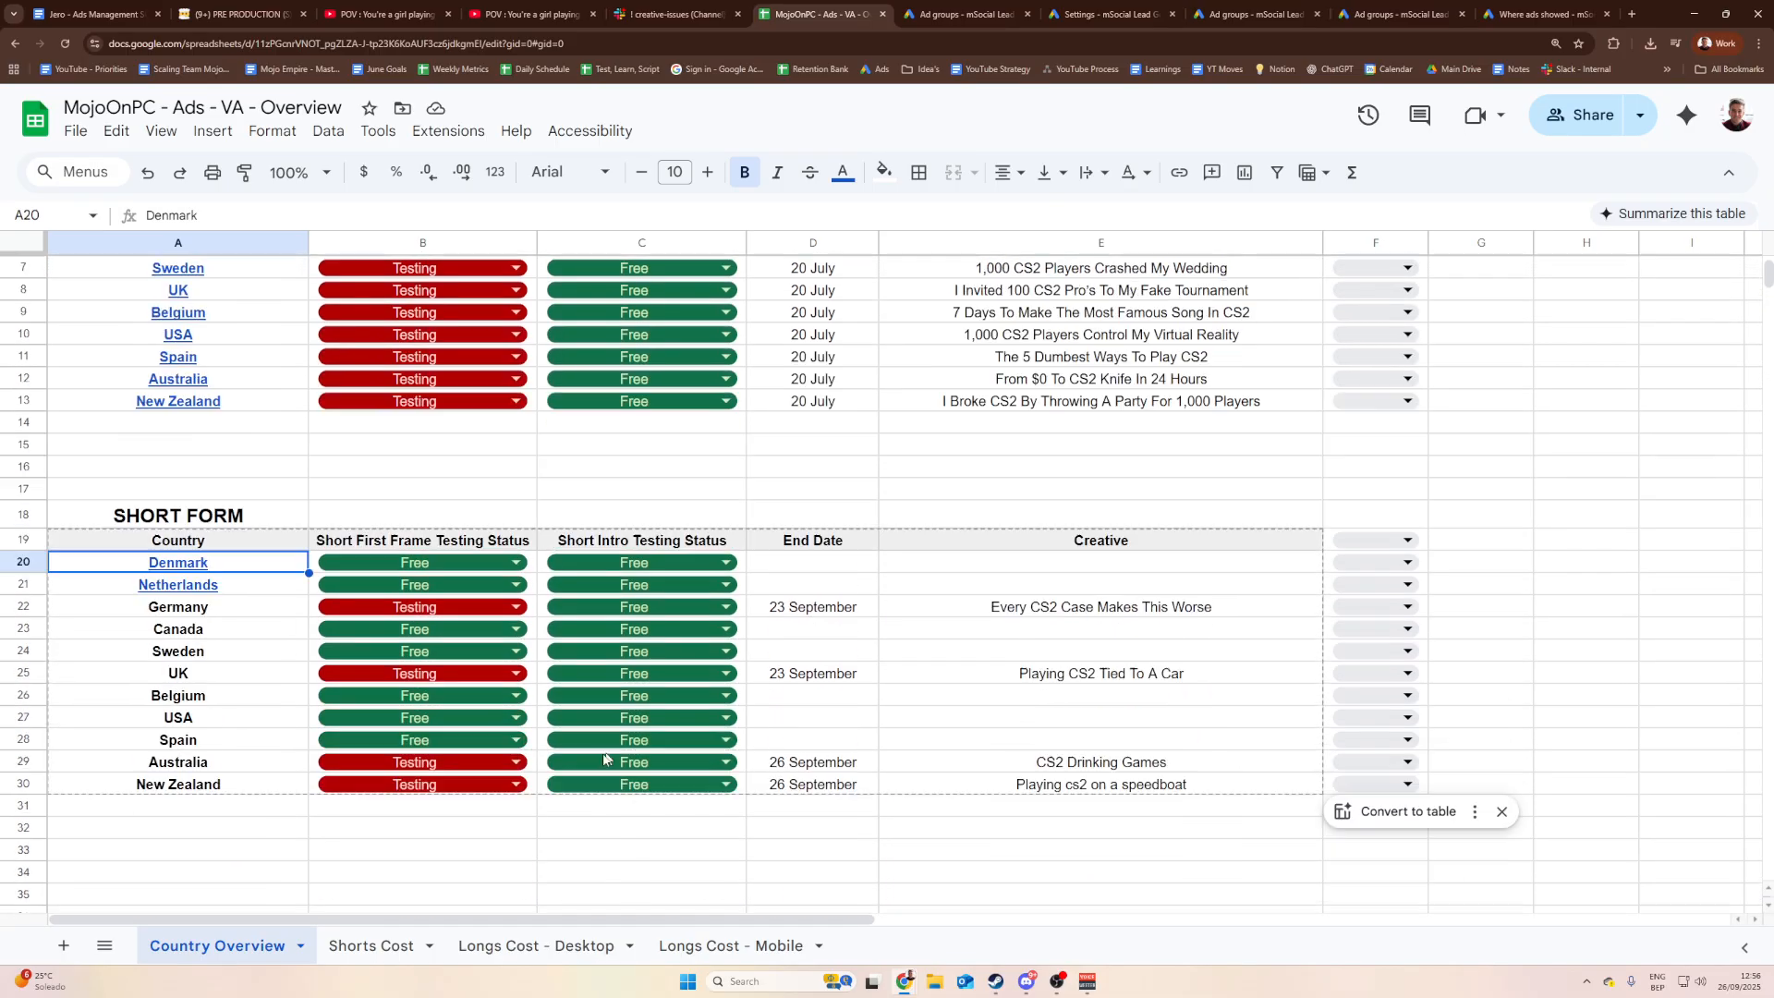
click(370, 947)
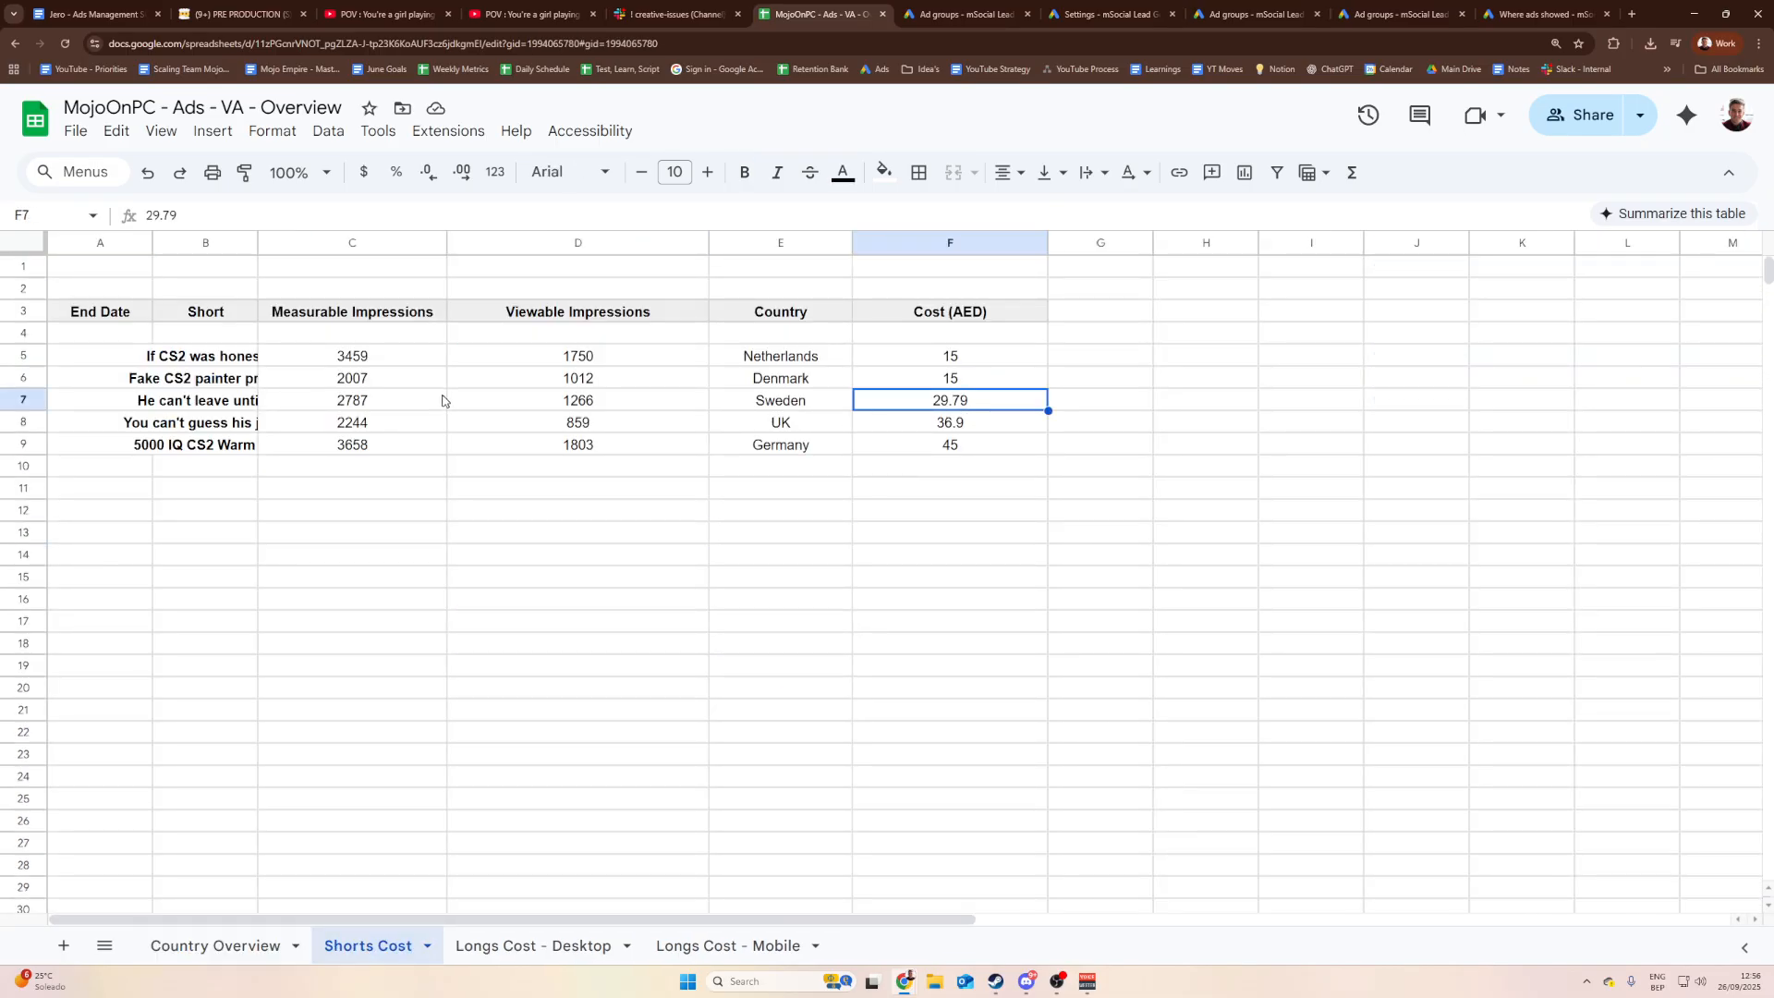
drag(258, 242, 330, 242)
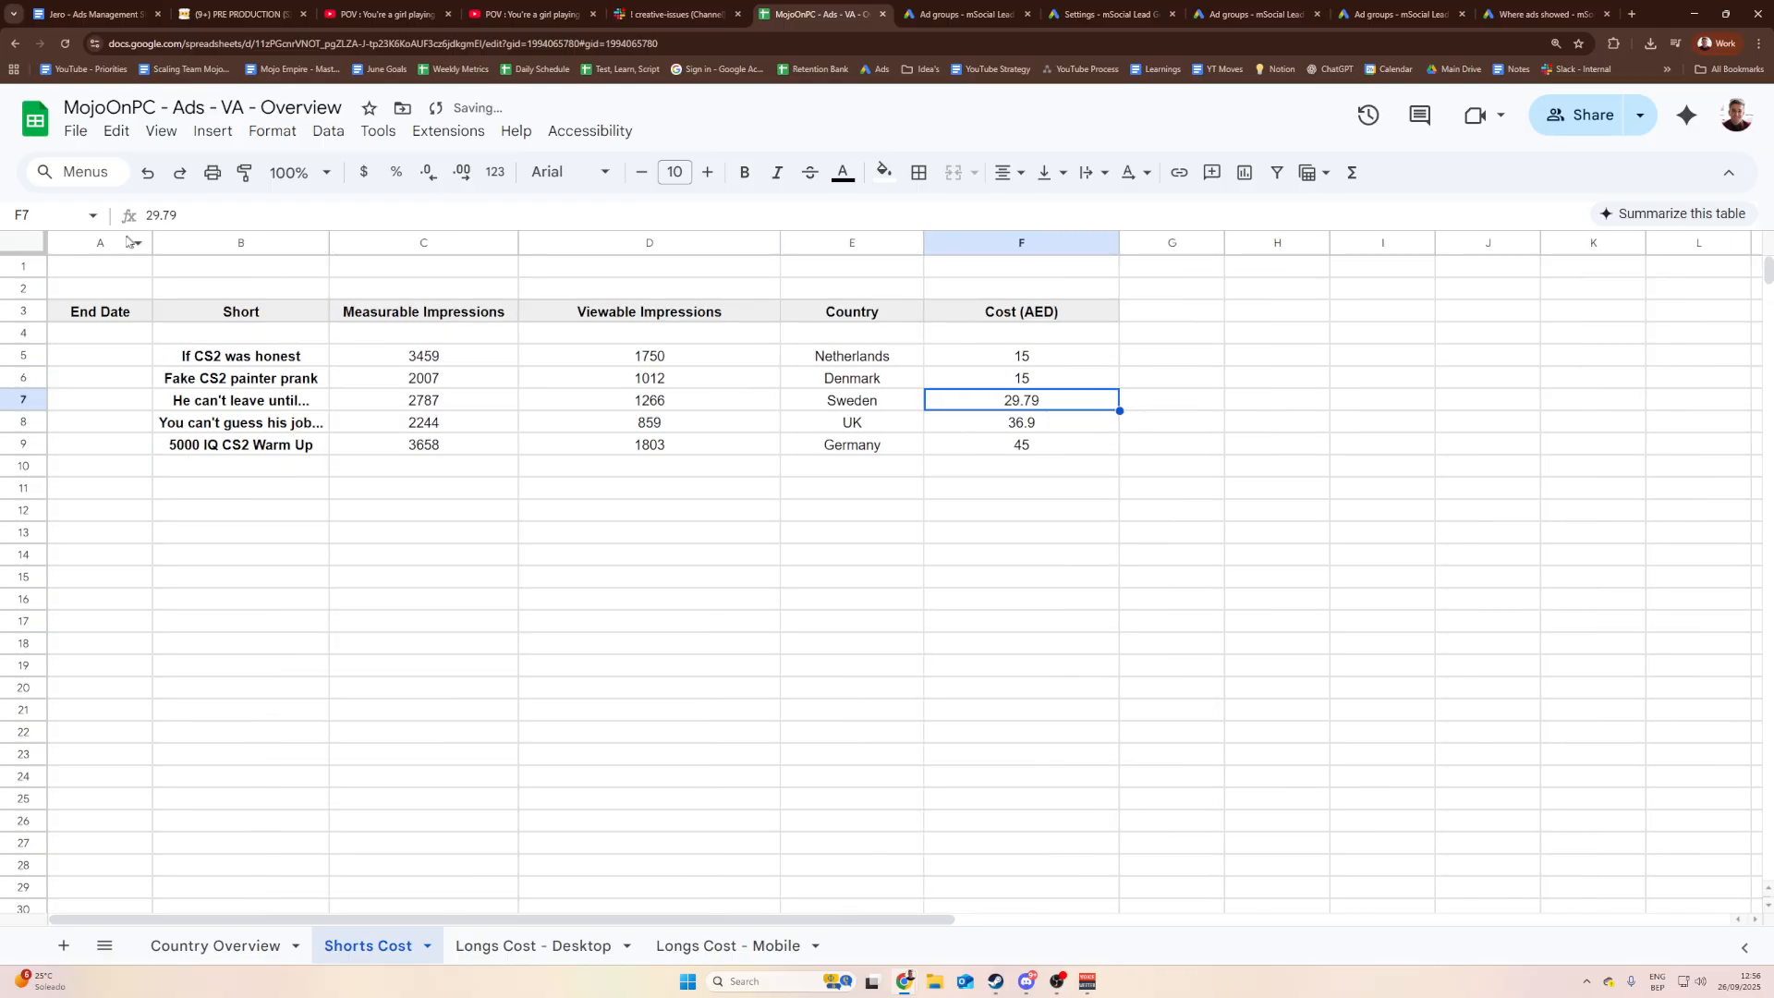
drag(154, 242, 184, 243)
drag(360, 242, 391, 242)
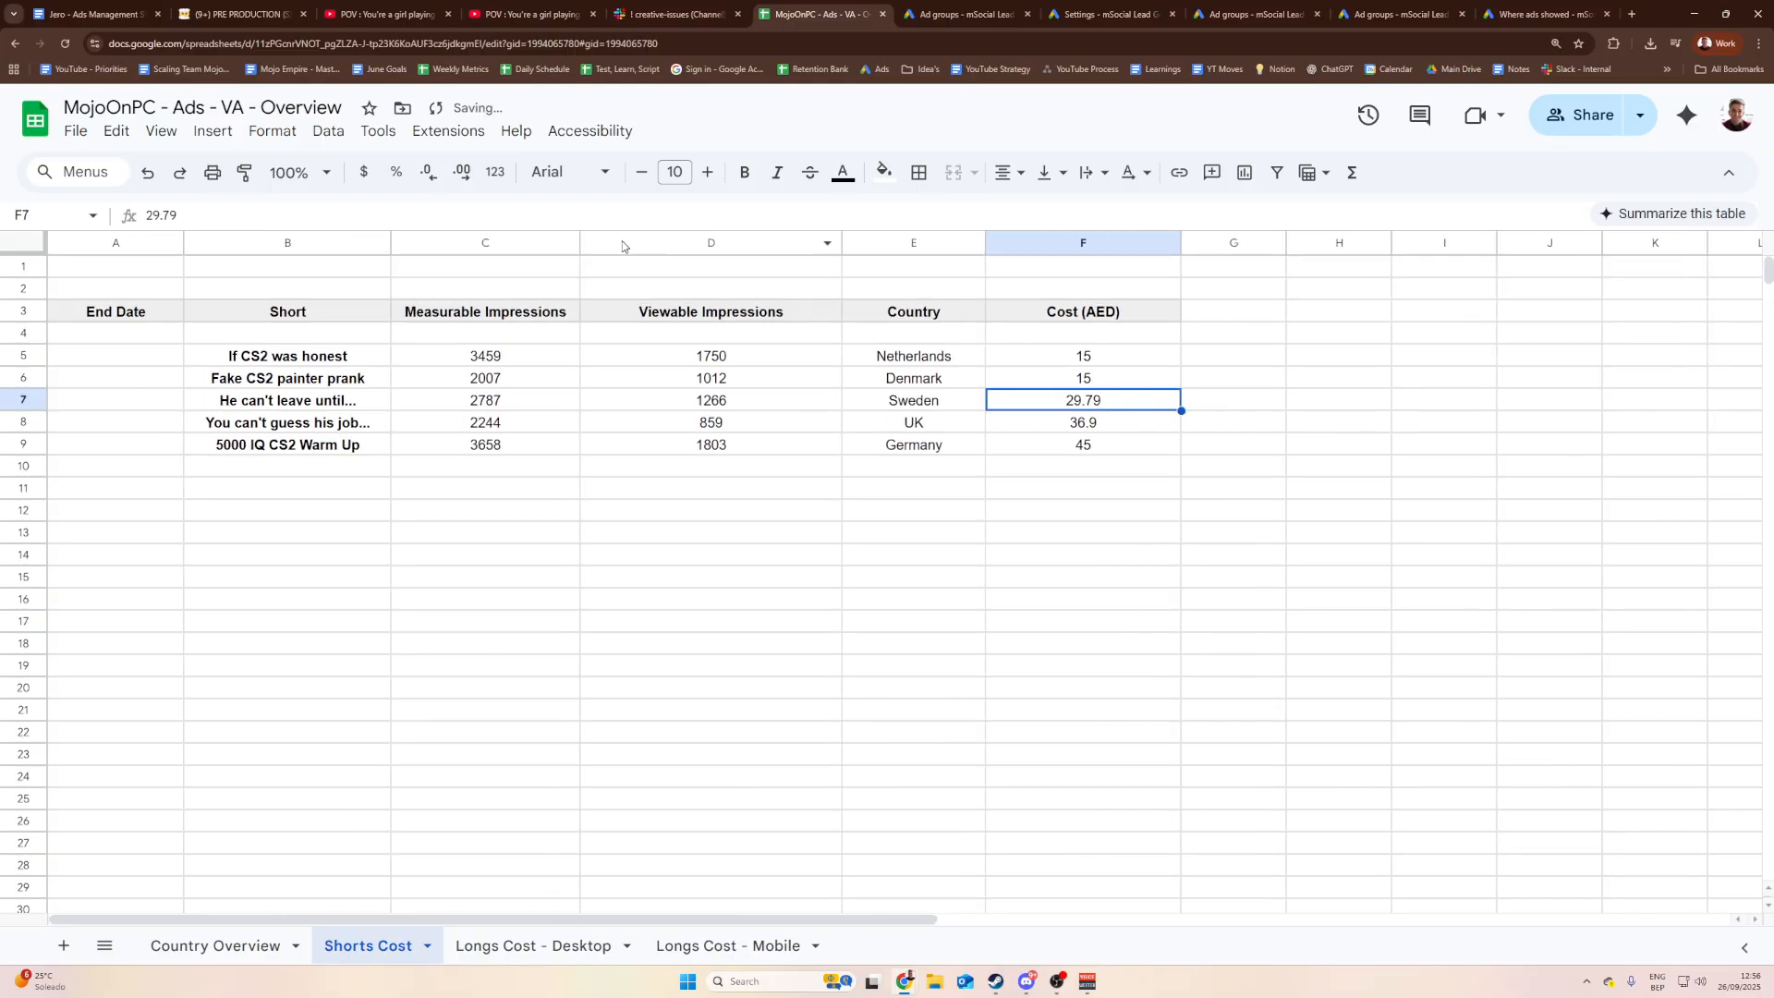
drag(582, 242, 599, 242)
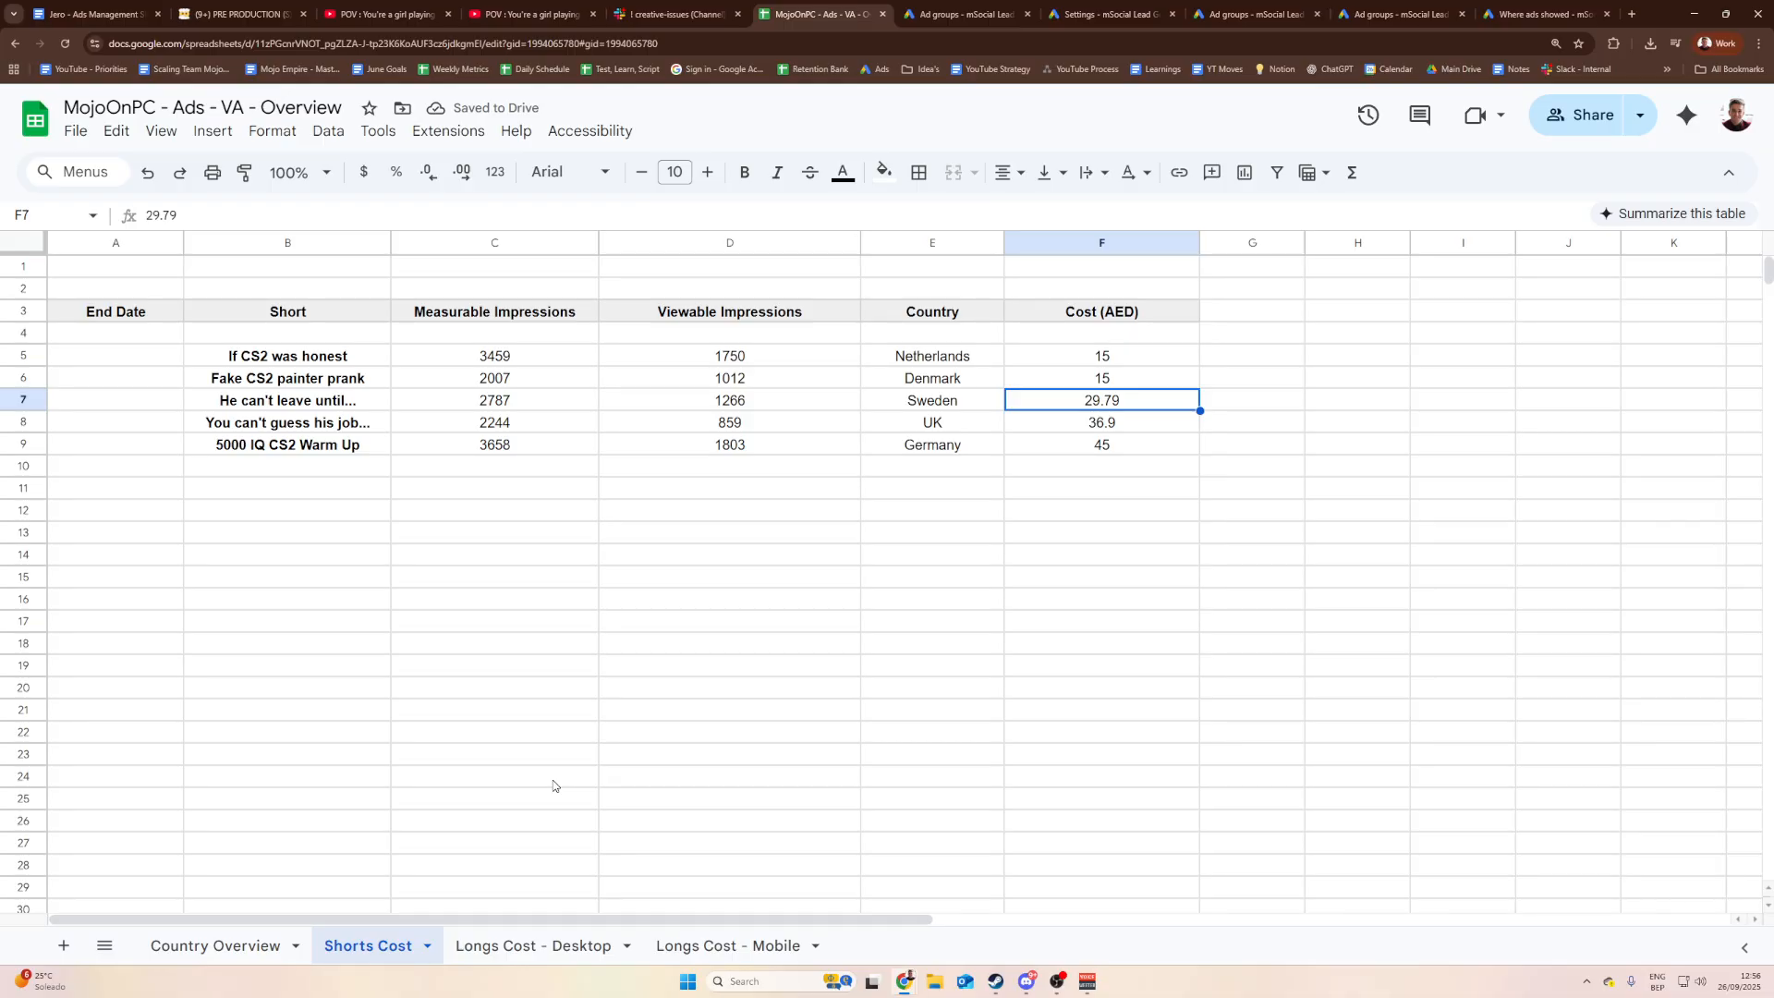
Step: Review the short titles, countries and measurable impressions for Netherlands and Denmark
click(779, 577)
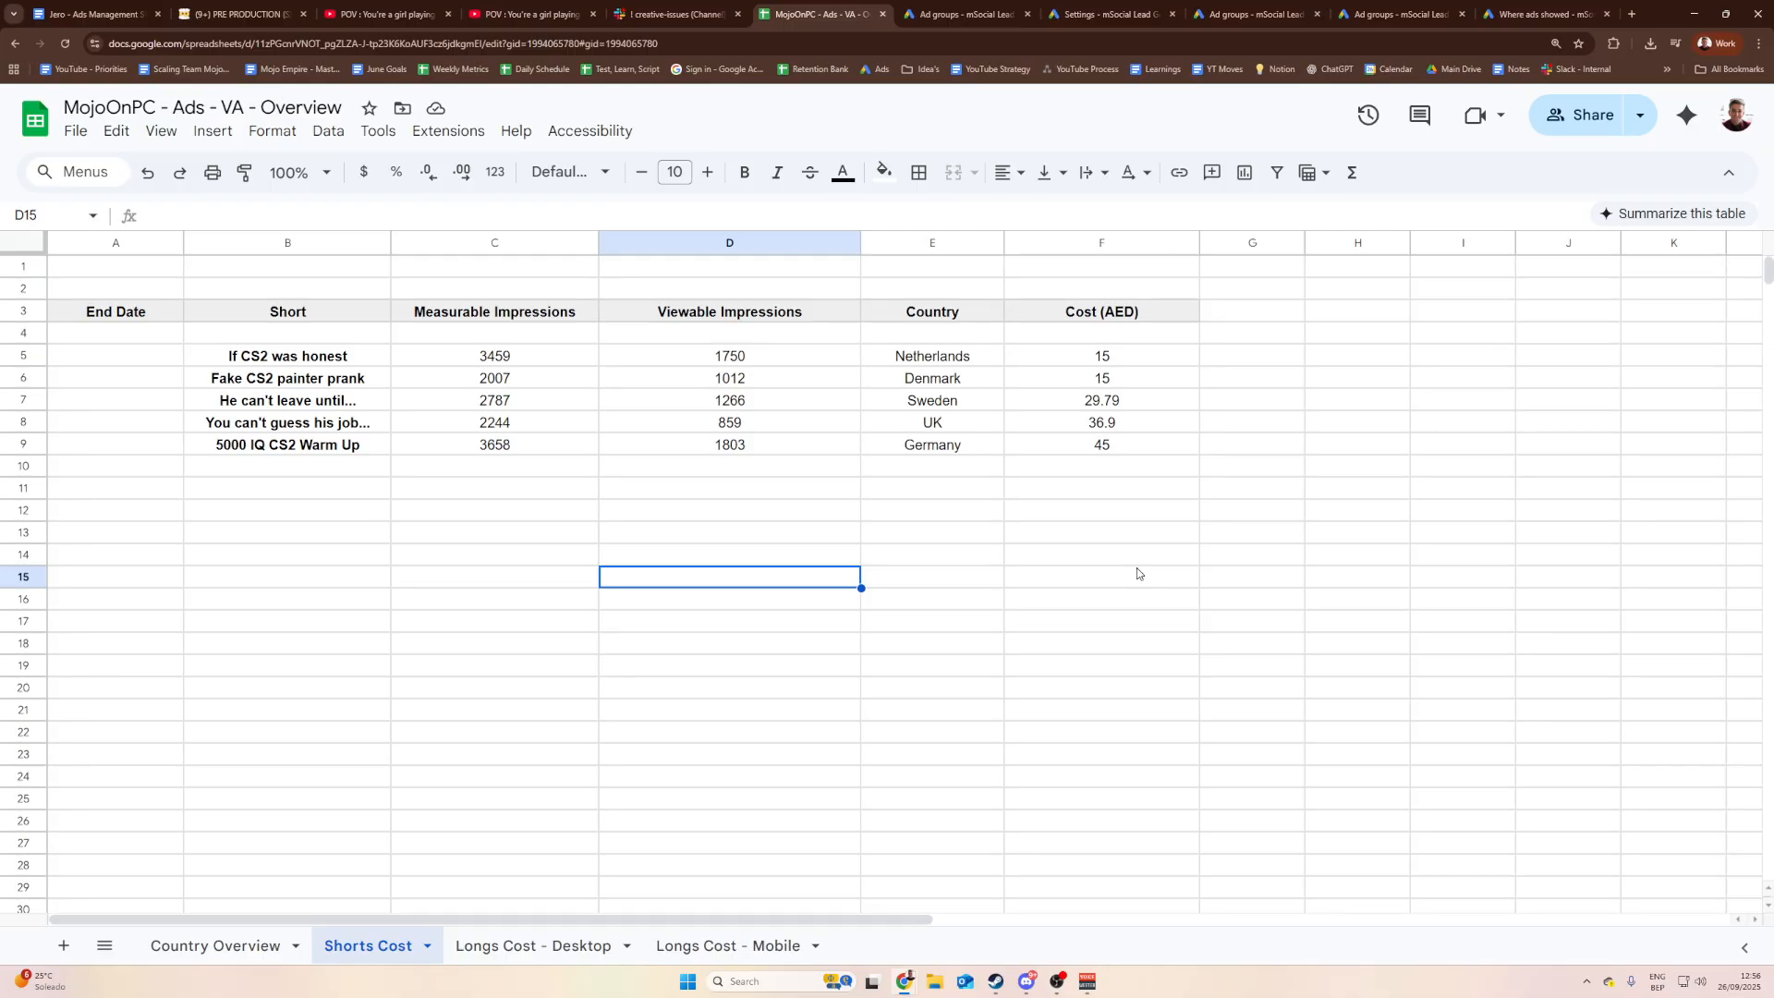
click(310, 358)
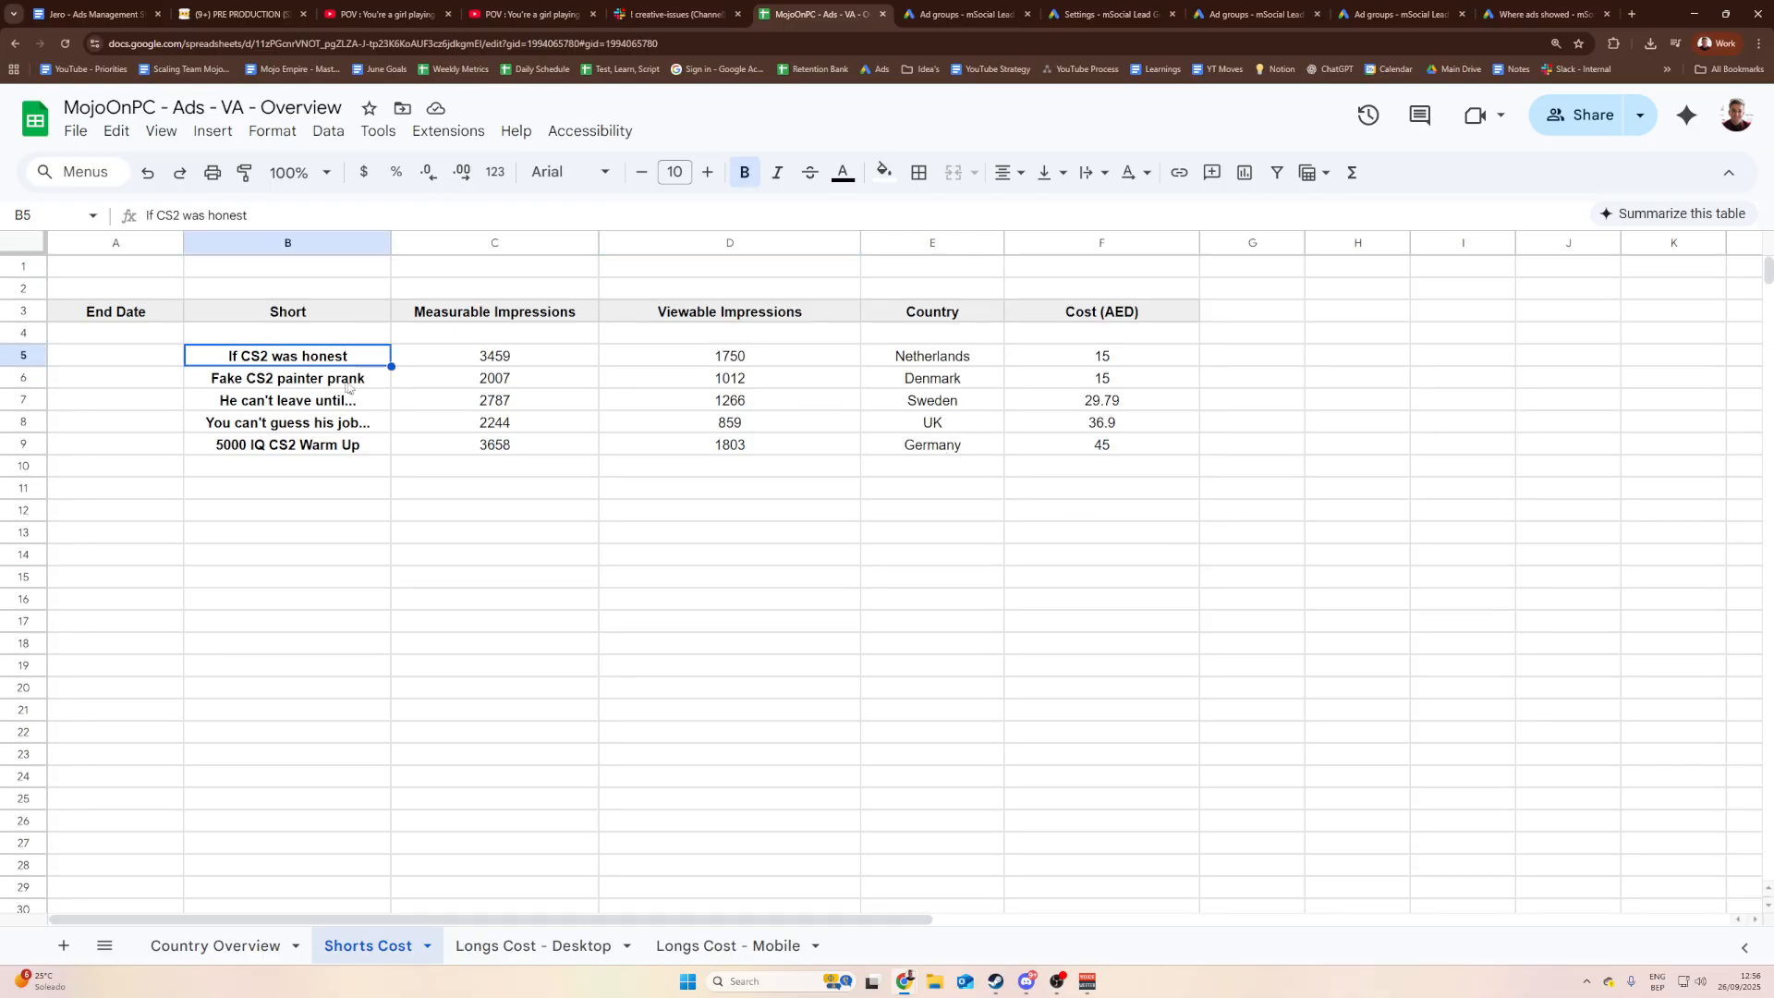
click(485, 406)
click(548, 361)
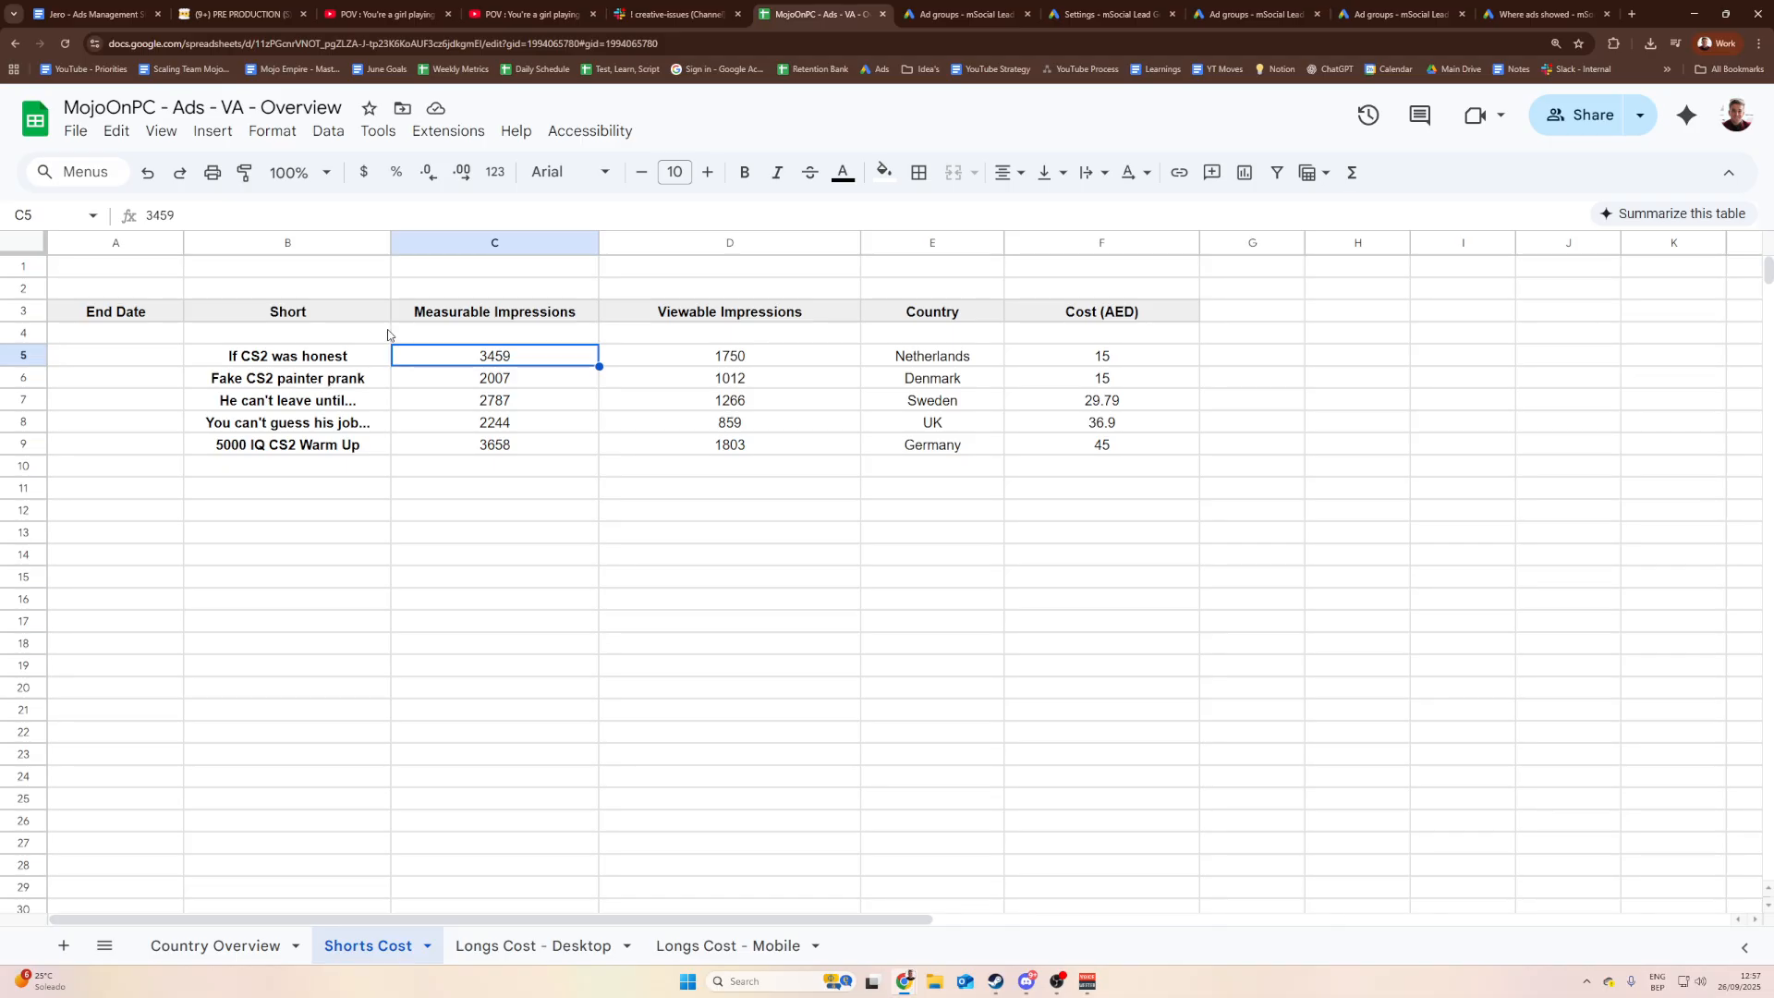
click(346, 356)
click(947, 356)
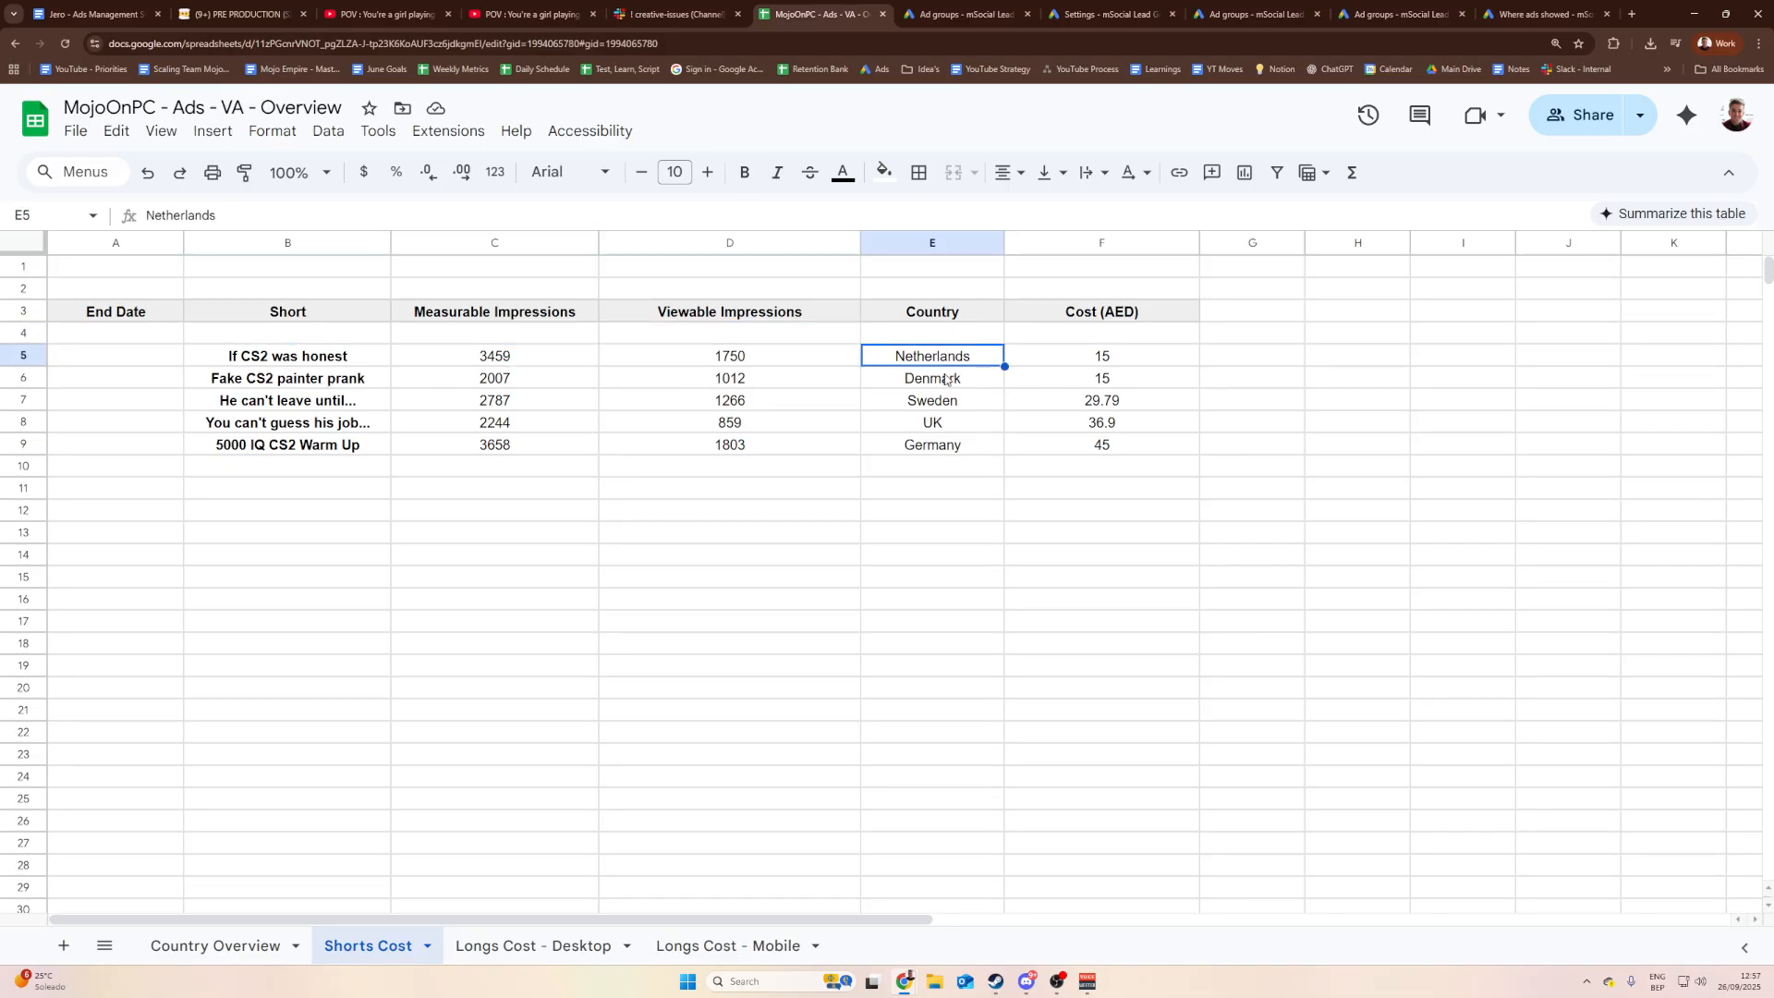
click(946, 378)
click(502, 383)
click(568, 403)
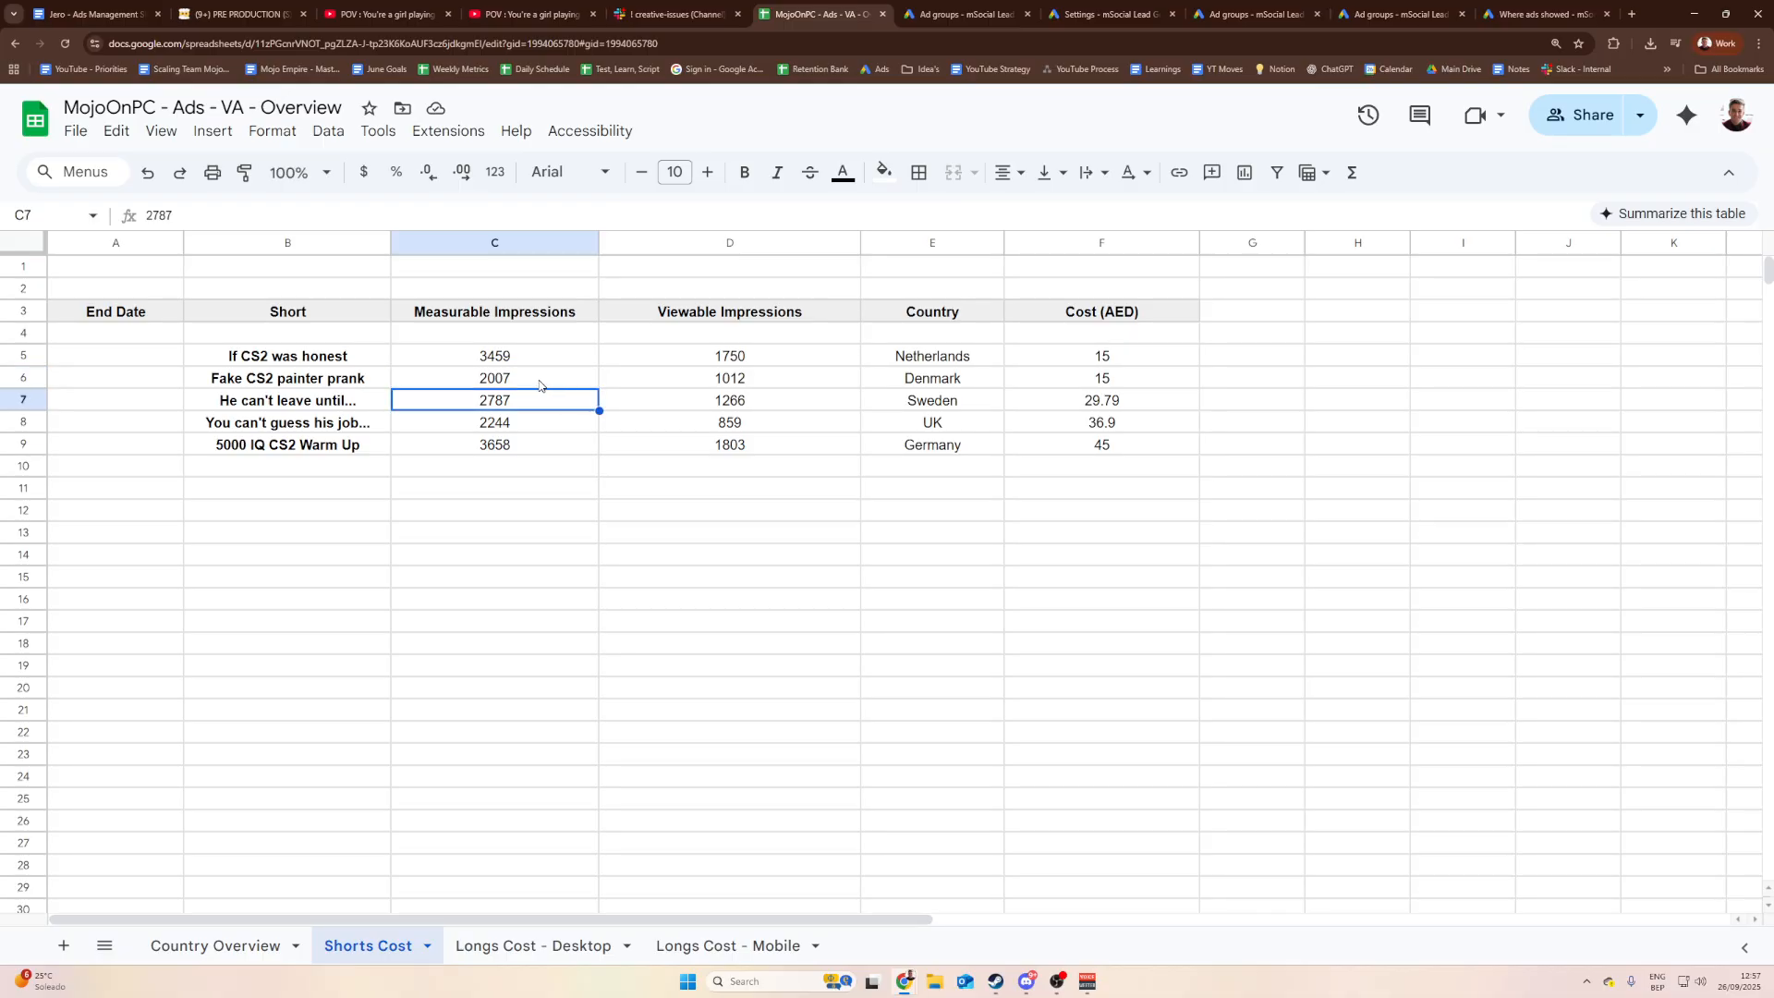
click(532, 386)
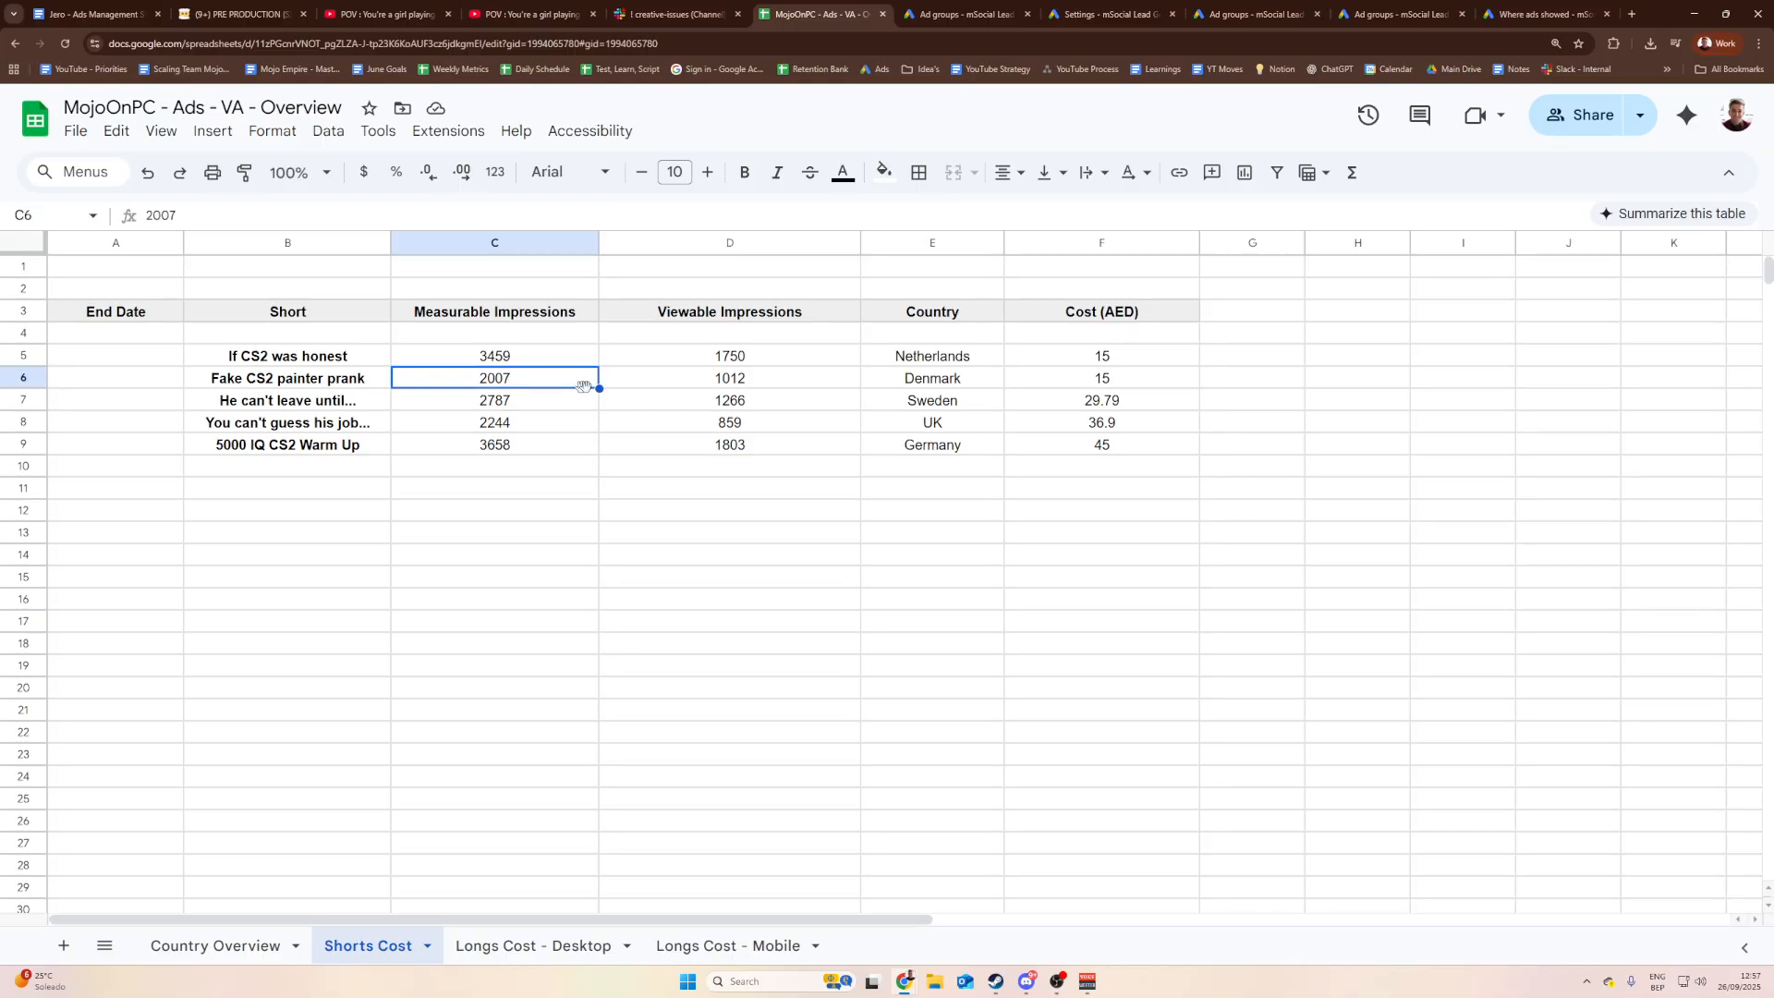
Step: Compare Denmark's cost in F6 with the other countries' costs, then return to the Google Ads ad groups
click(1062, 379)
double_click(1061, 374)
click(1114, 422)
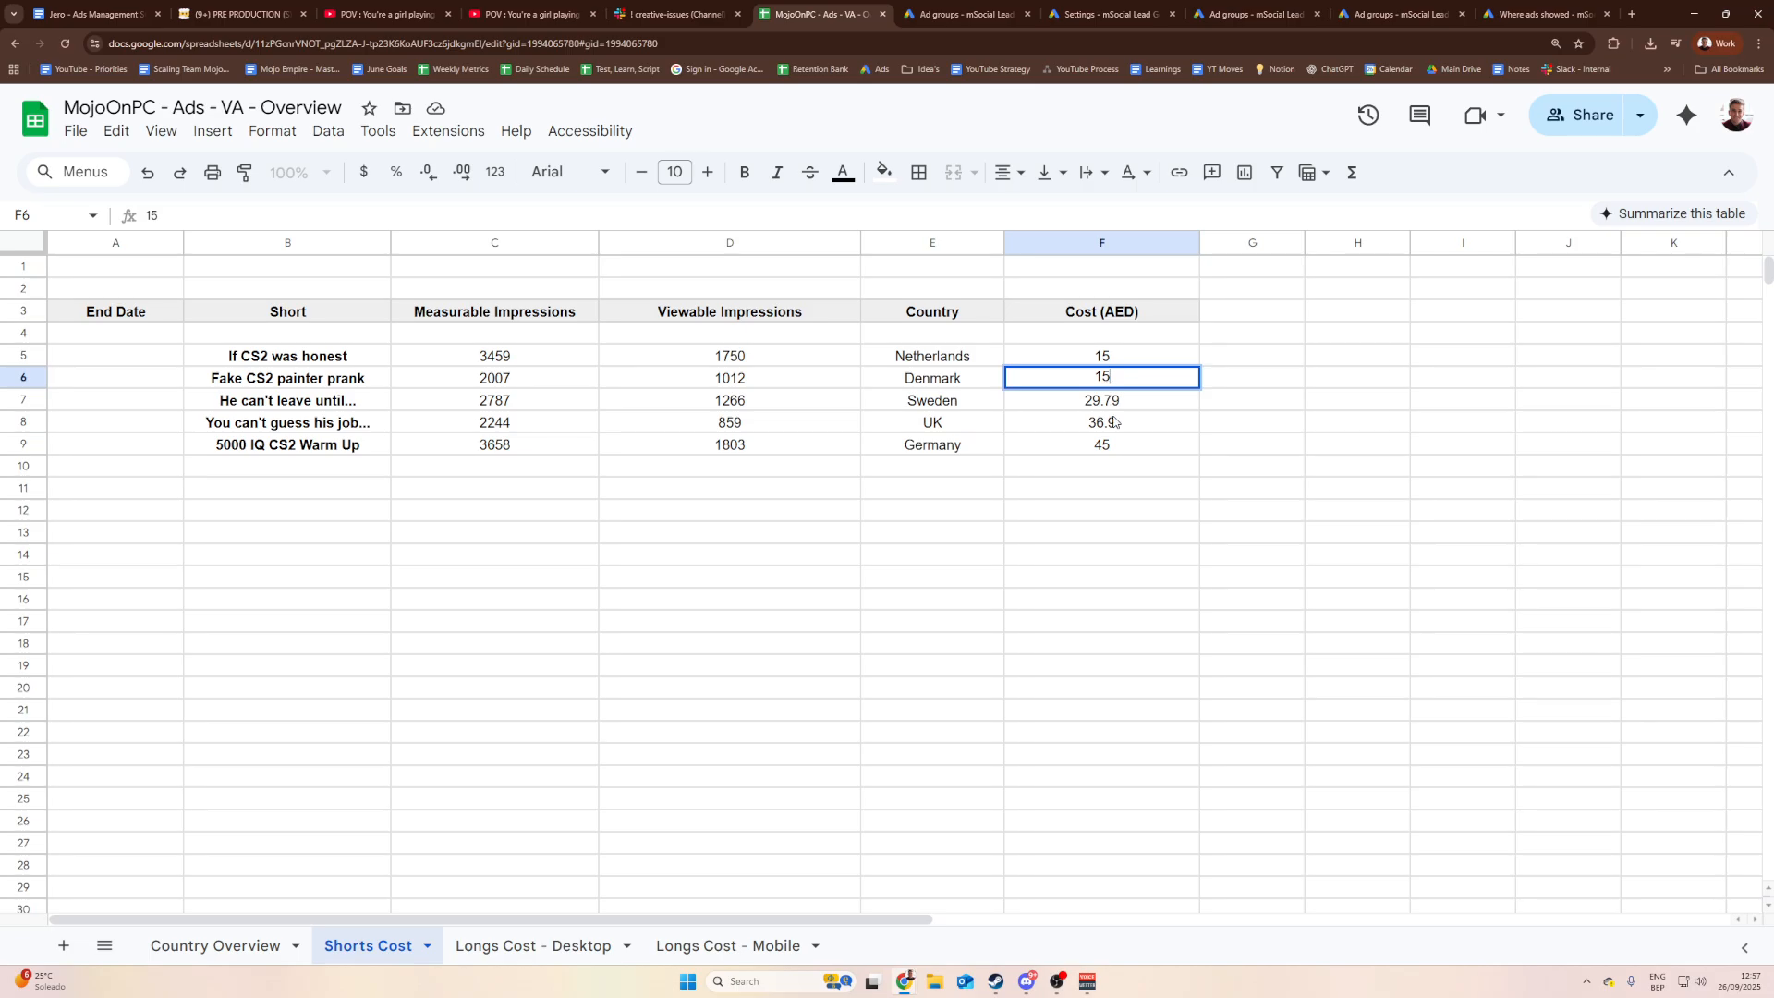
click(1114, 383)
click(505, 377)
click(1123, 383)
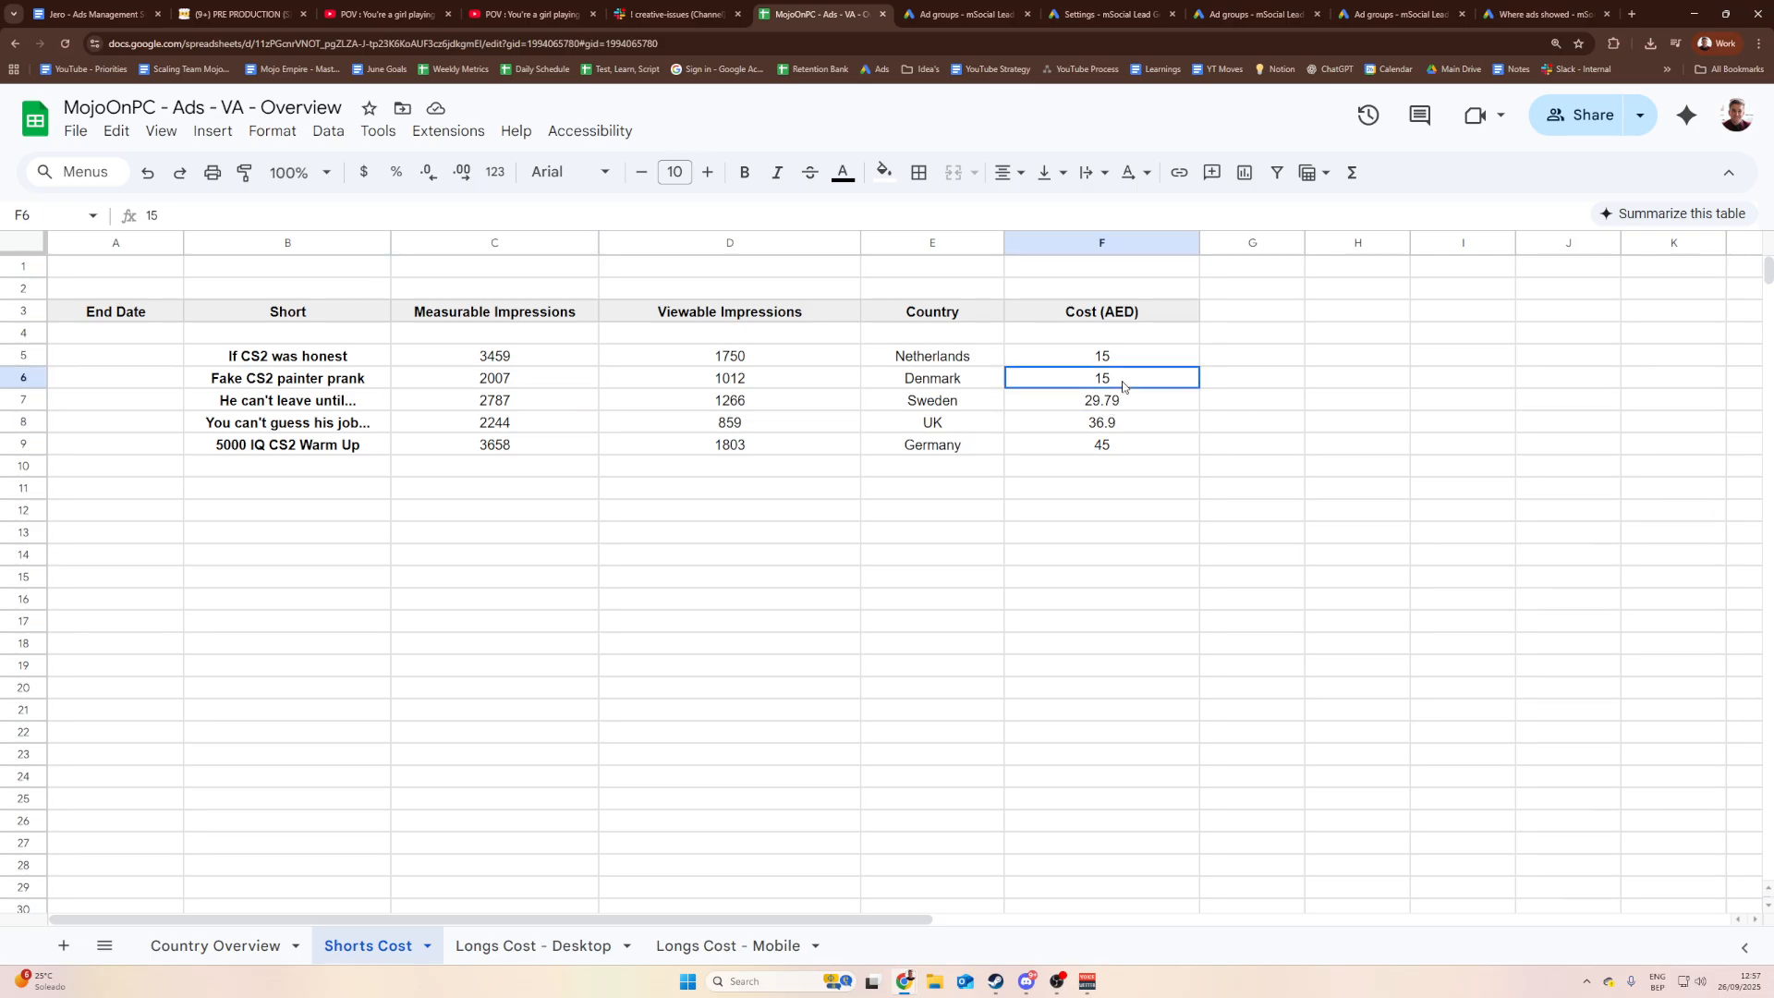
click(525, 379)
click(1128, 387)
click(1182, 430)
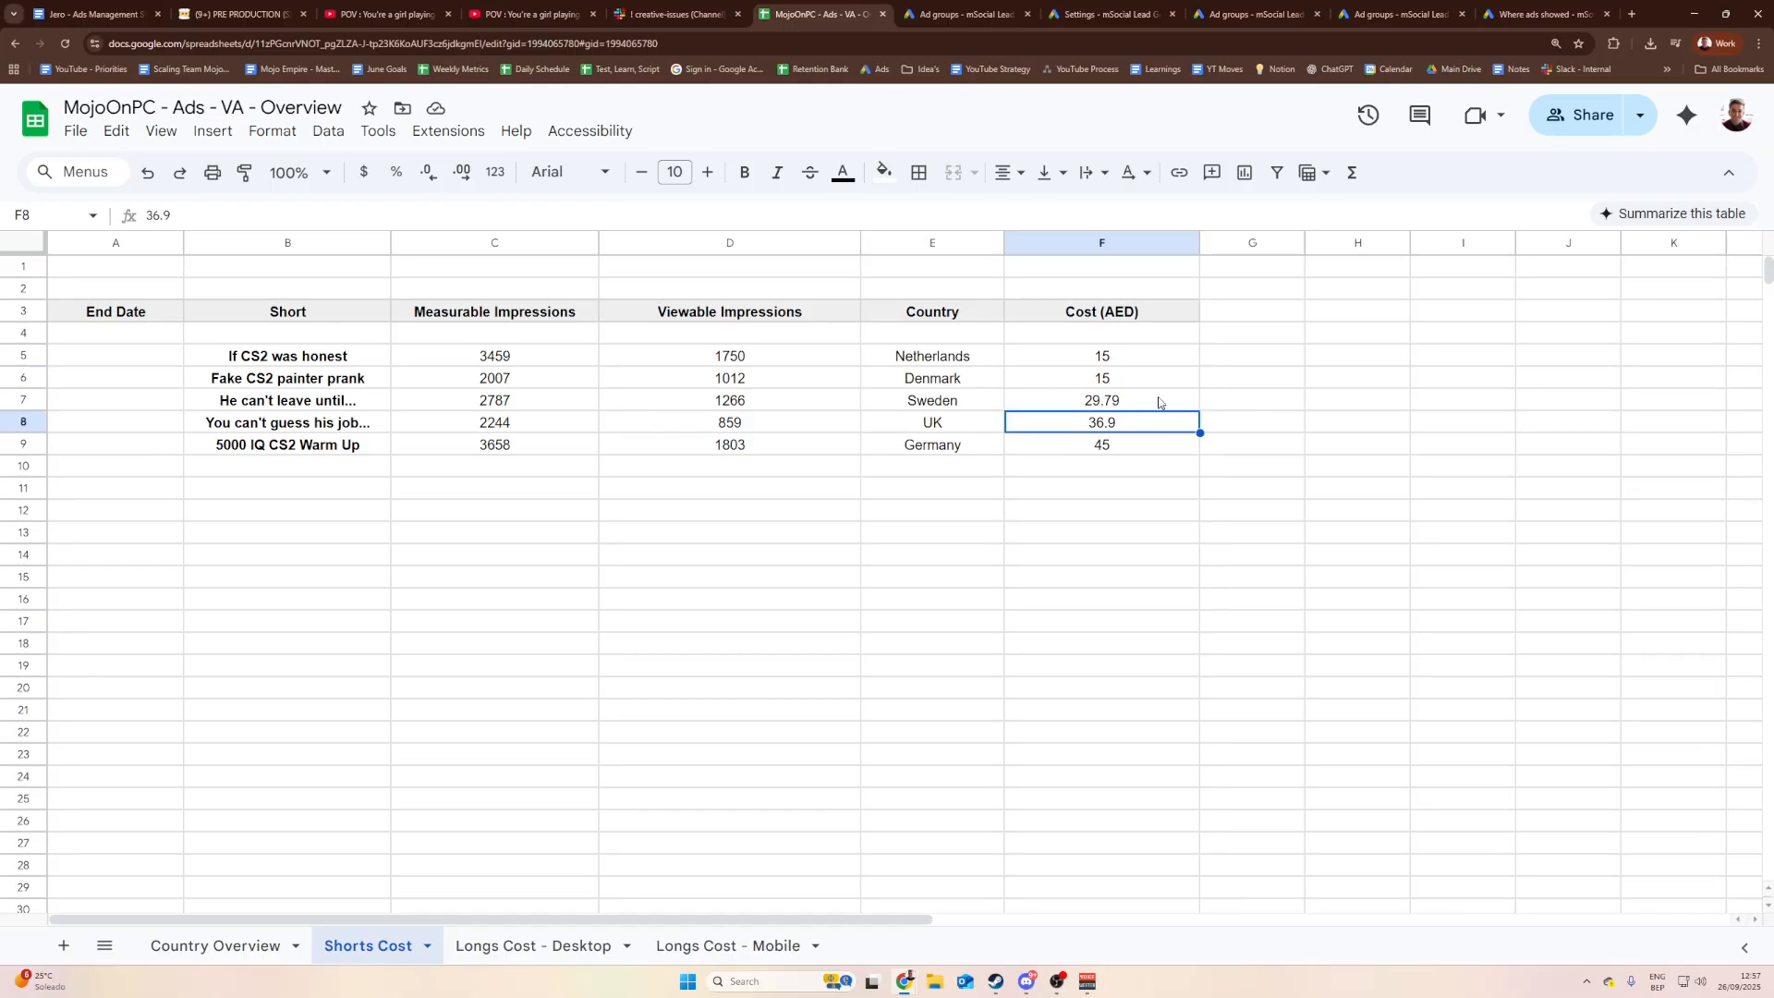
click(1139, 386)
click(1125, 360)
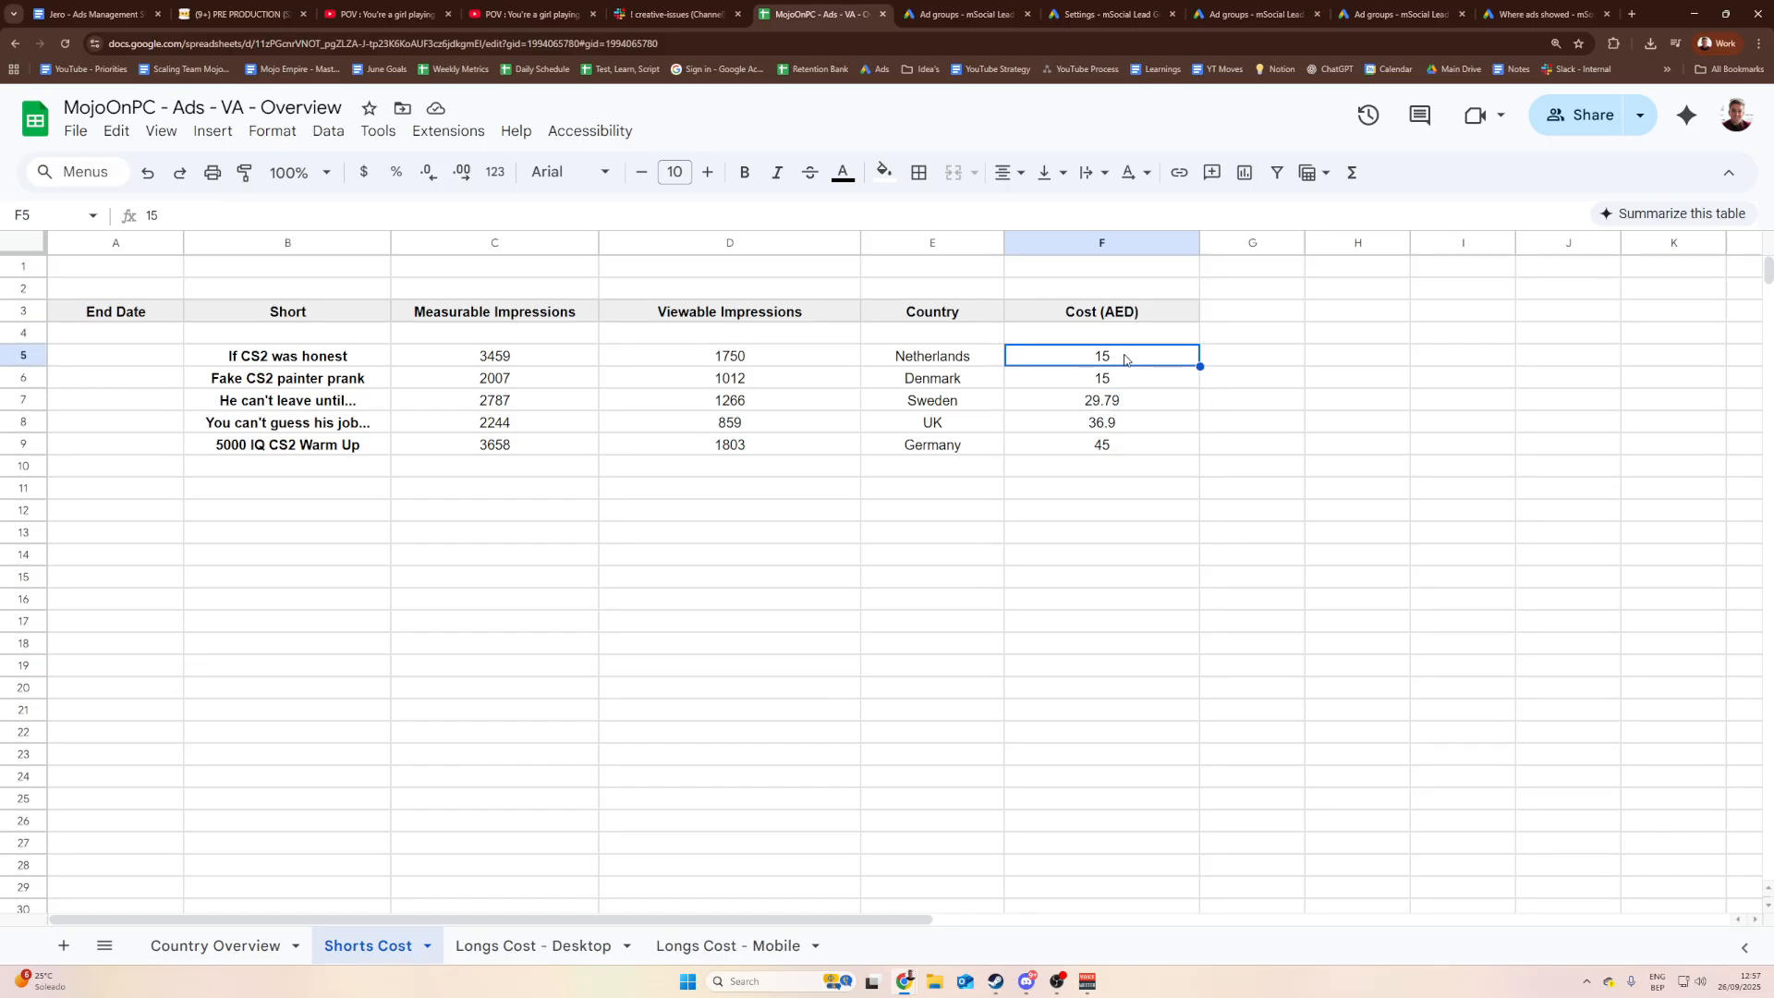
click(1132, 382)
click(985, 381)
click(1078, 381)
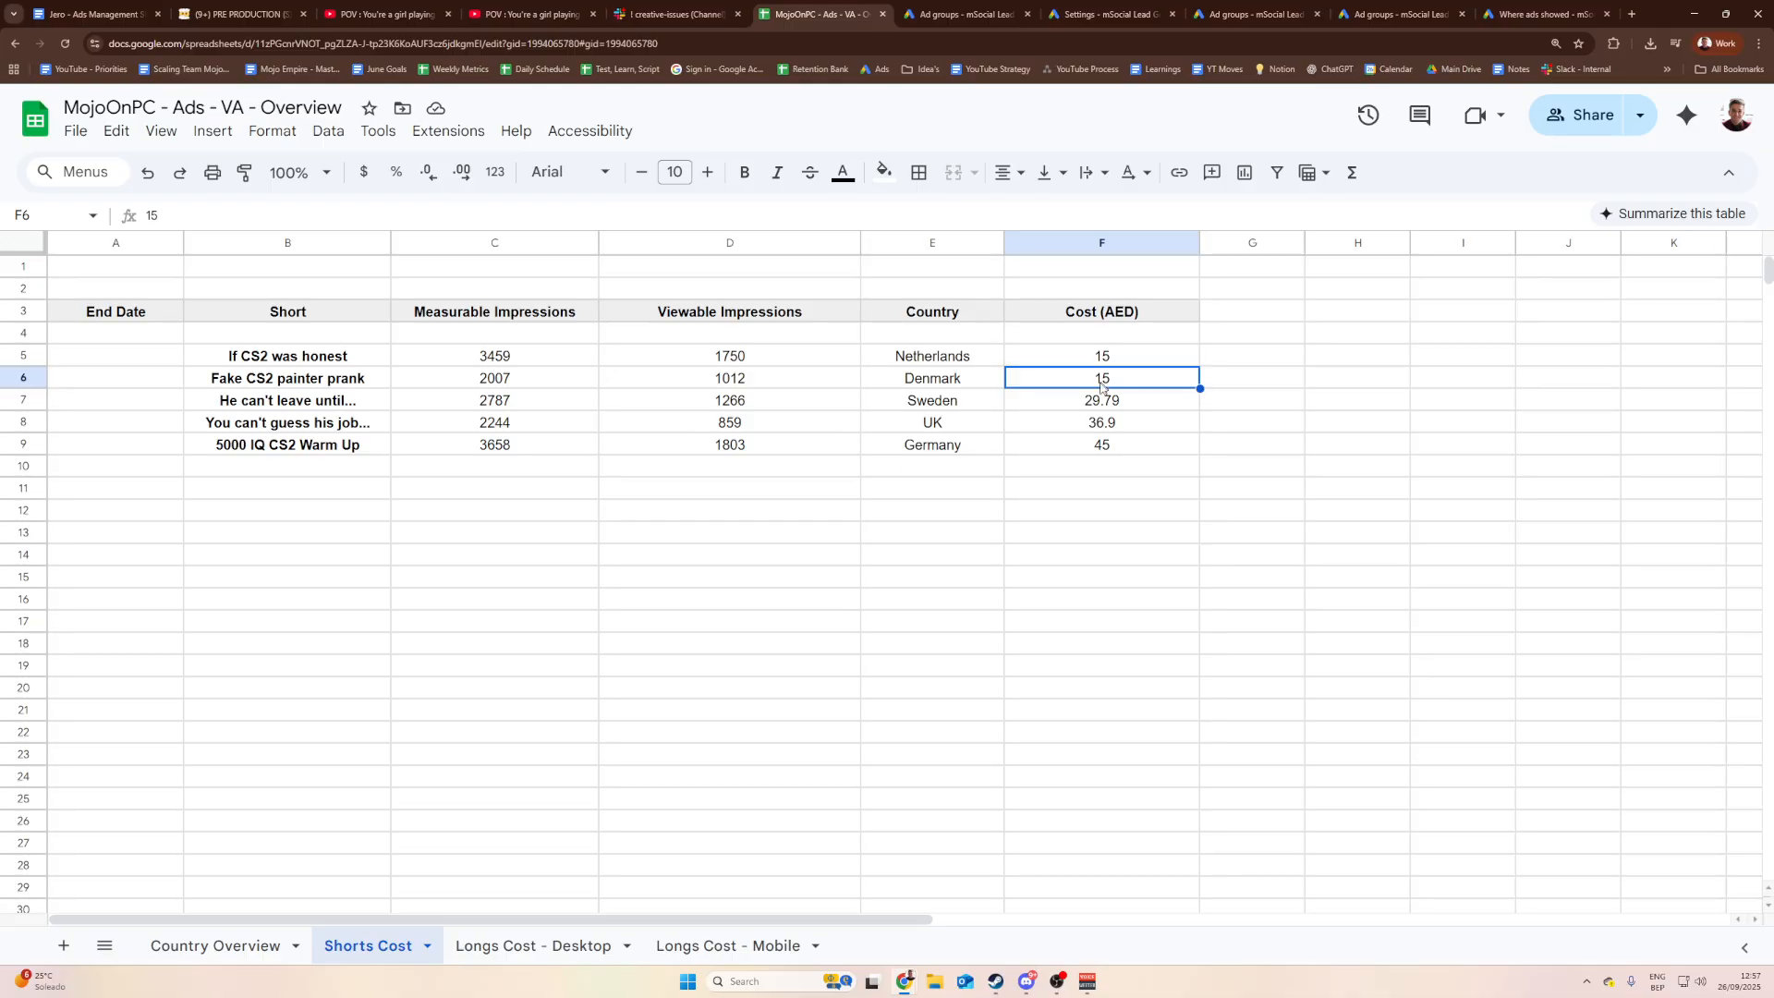
click(933, 17)
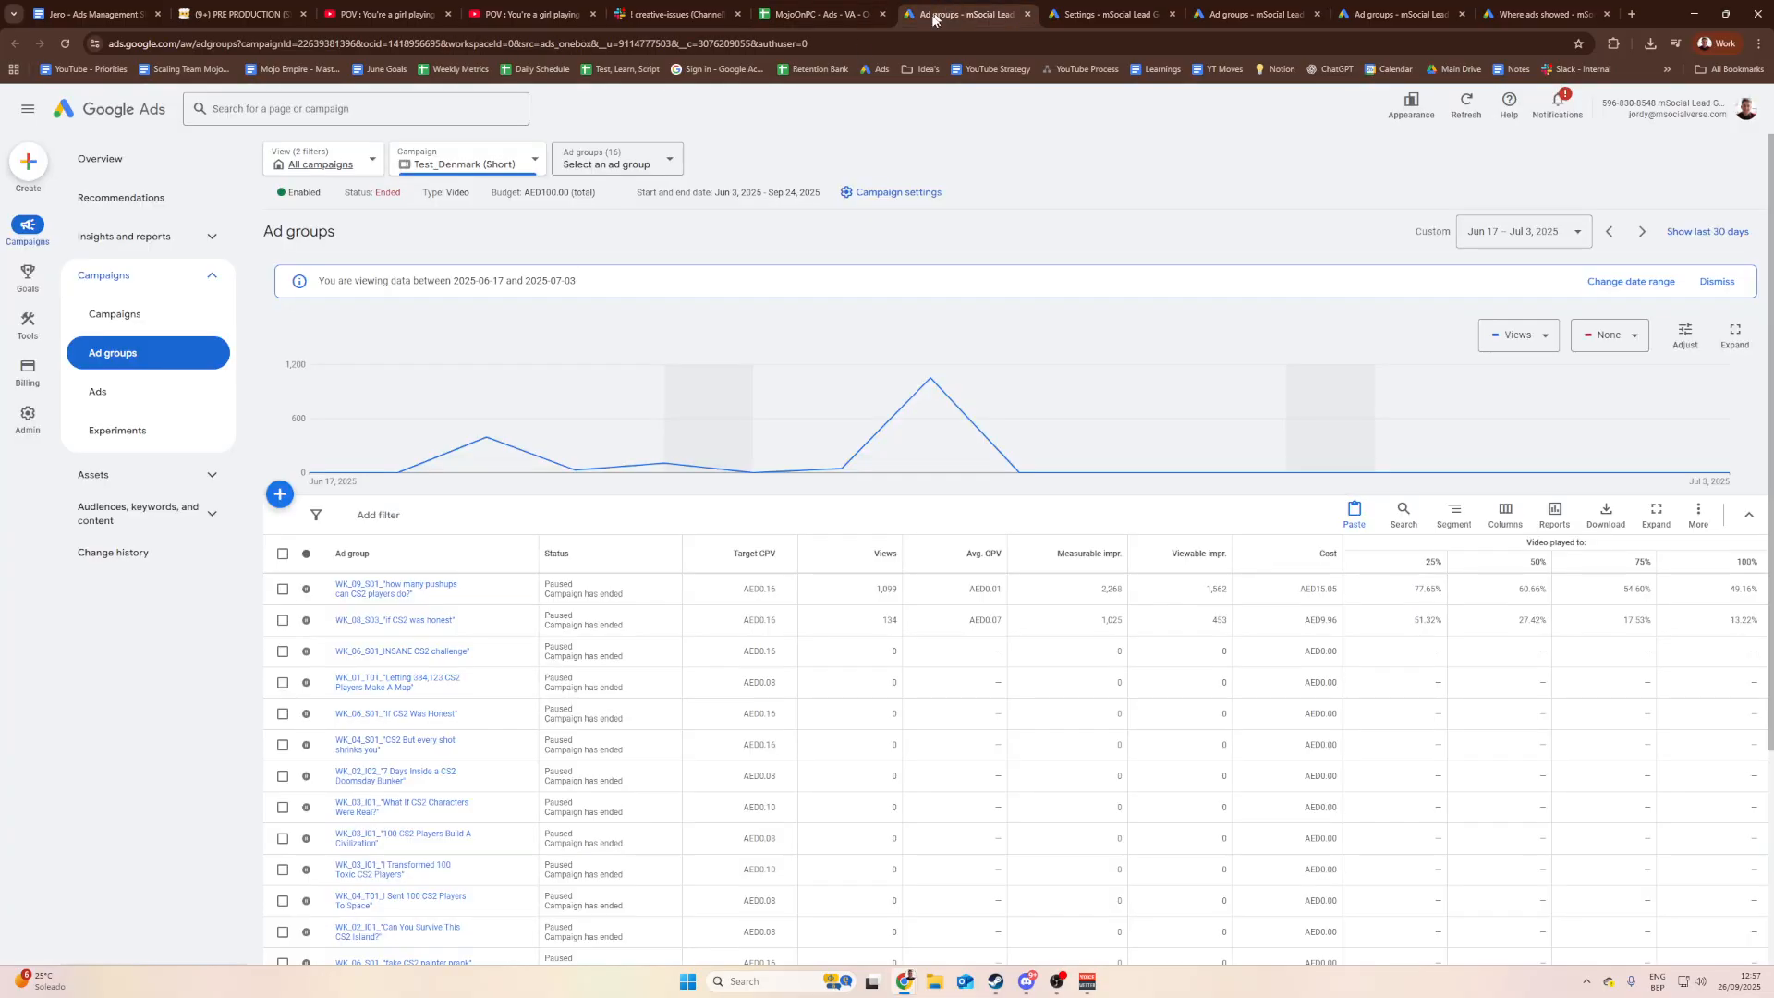
Step: On the Test_Denmark (Short) settings, change the total budget to AED 112.20 and inspect the Sep 24 end date
click(1104, 14)
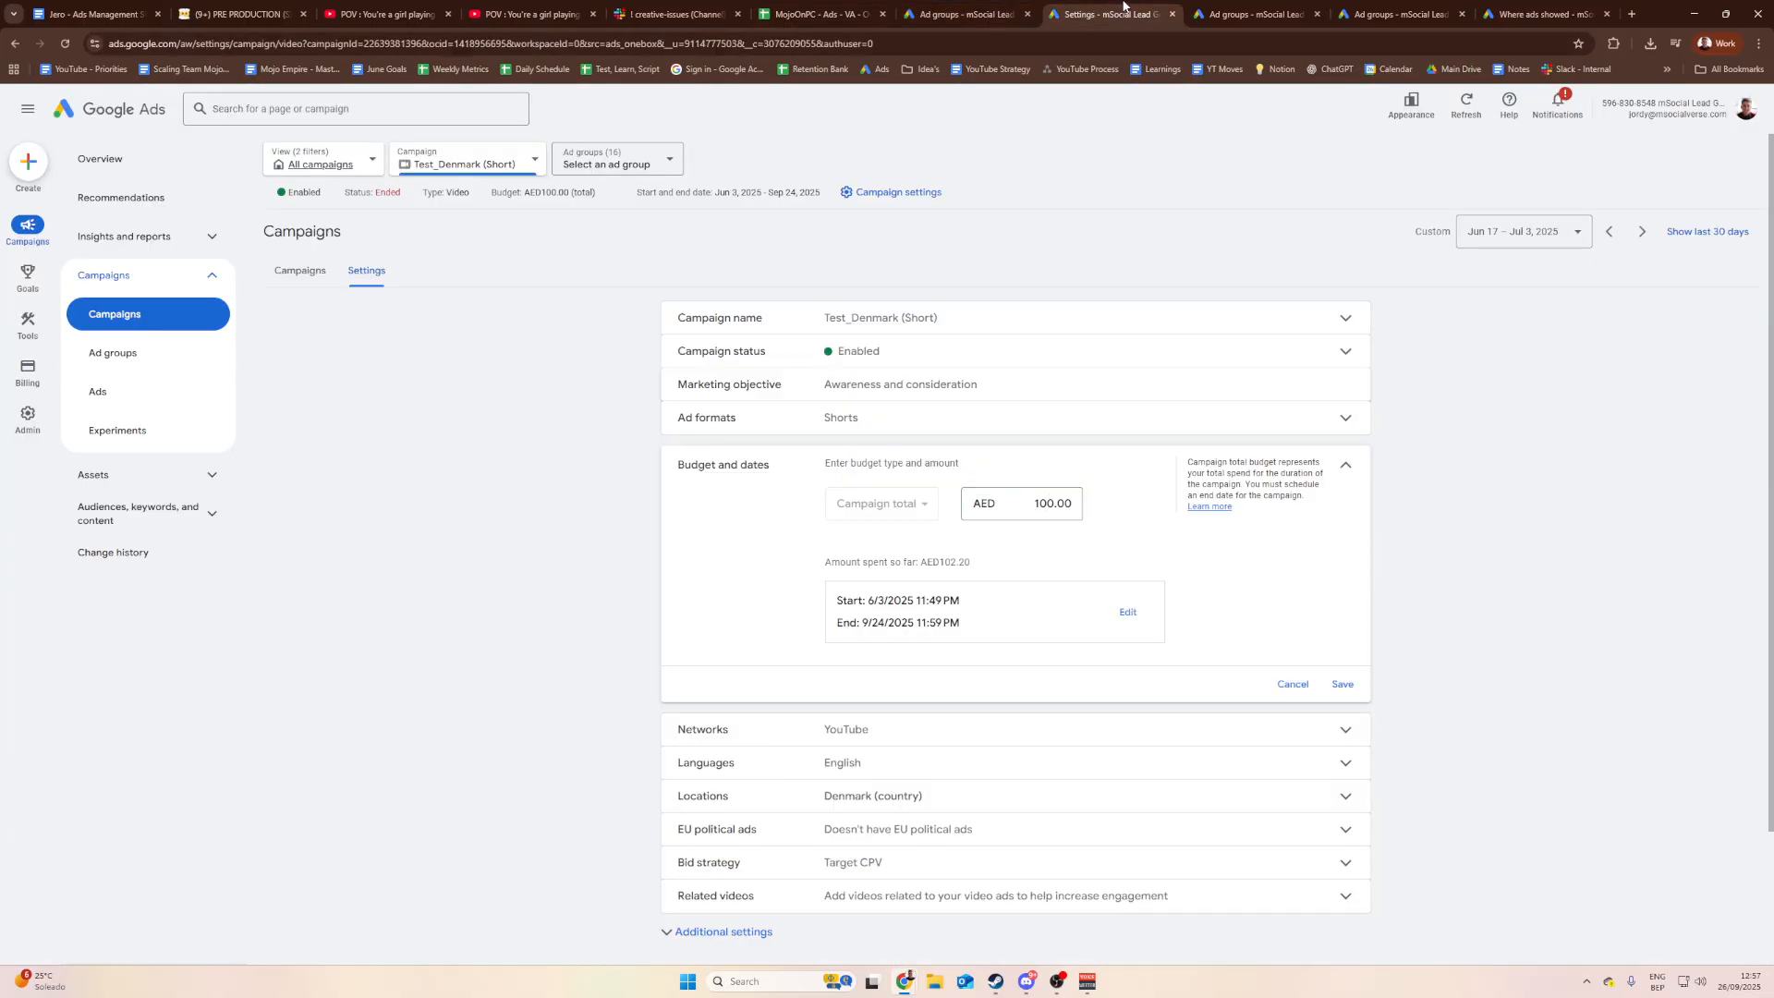
double_click(959, 563)
click(975, 563)
double_click(975, 561)
click(975, 563)
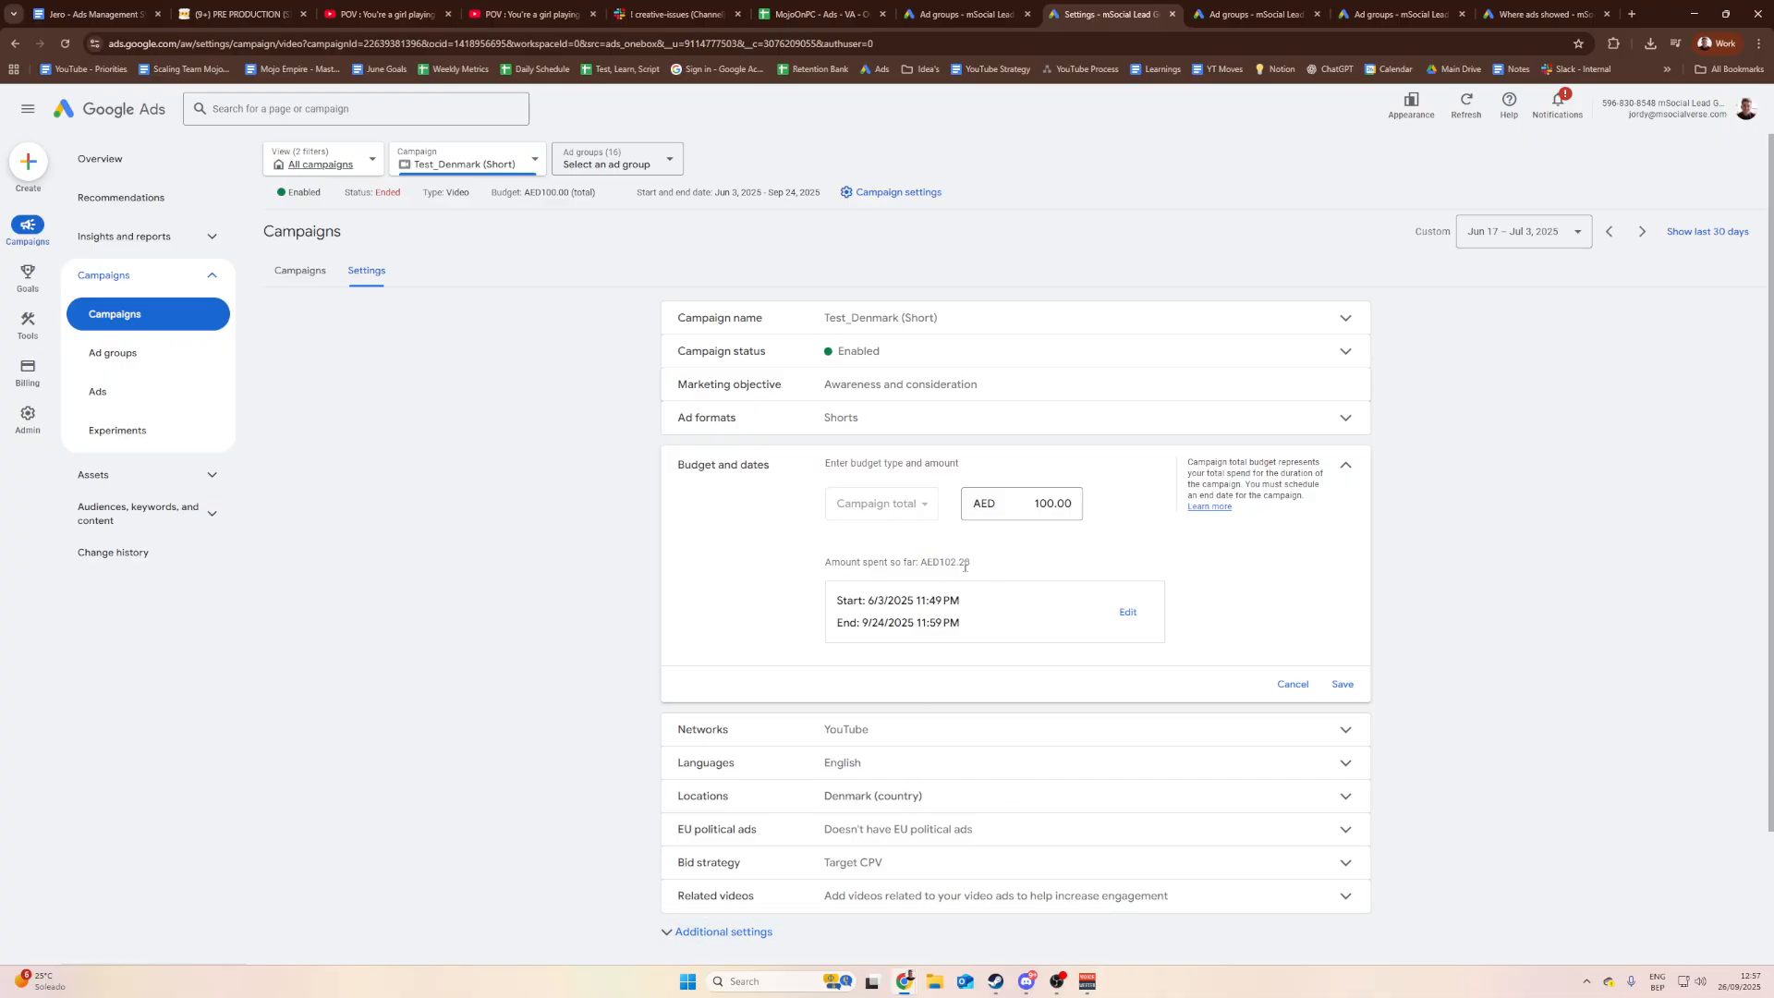
click(1044, 503)
text(2.20)
click(1229, 580)
mouse_move(843, 622)
mouse_down()
mouse_move(895, 622)
mouse_move(869, 623)
mouse_up()
click(888, 623)
click(888, 626)
Step: Move the campaign end date to Sep 27, 2025 and save it with the AED 112.20 budget
click(1129, 616)
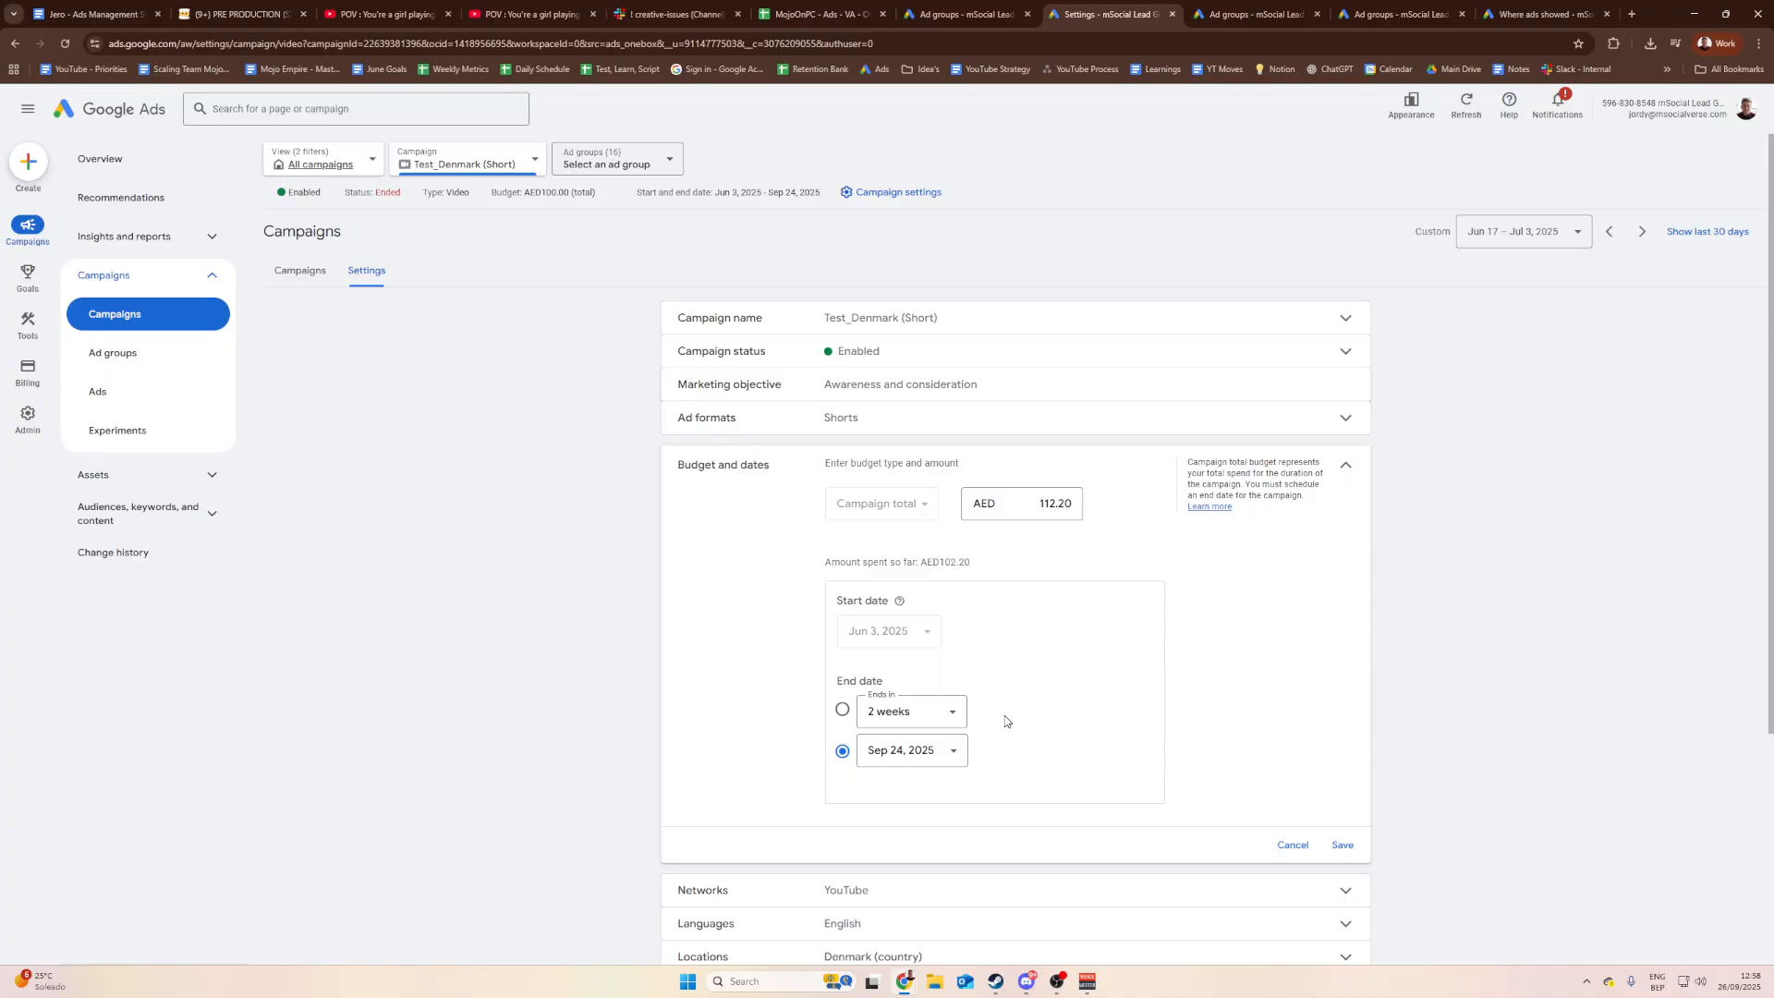
scroll(987, 729, down, 1)
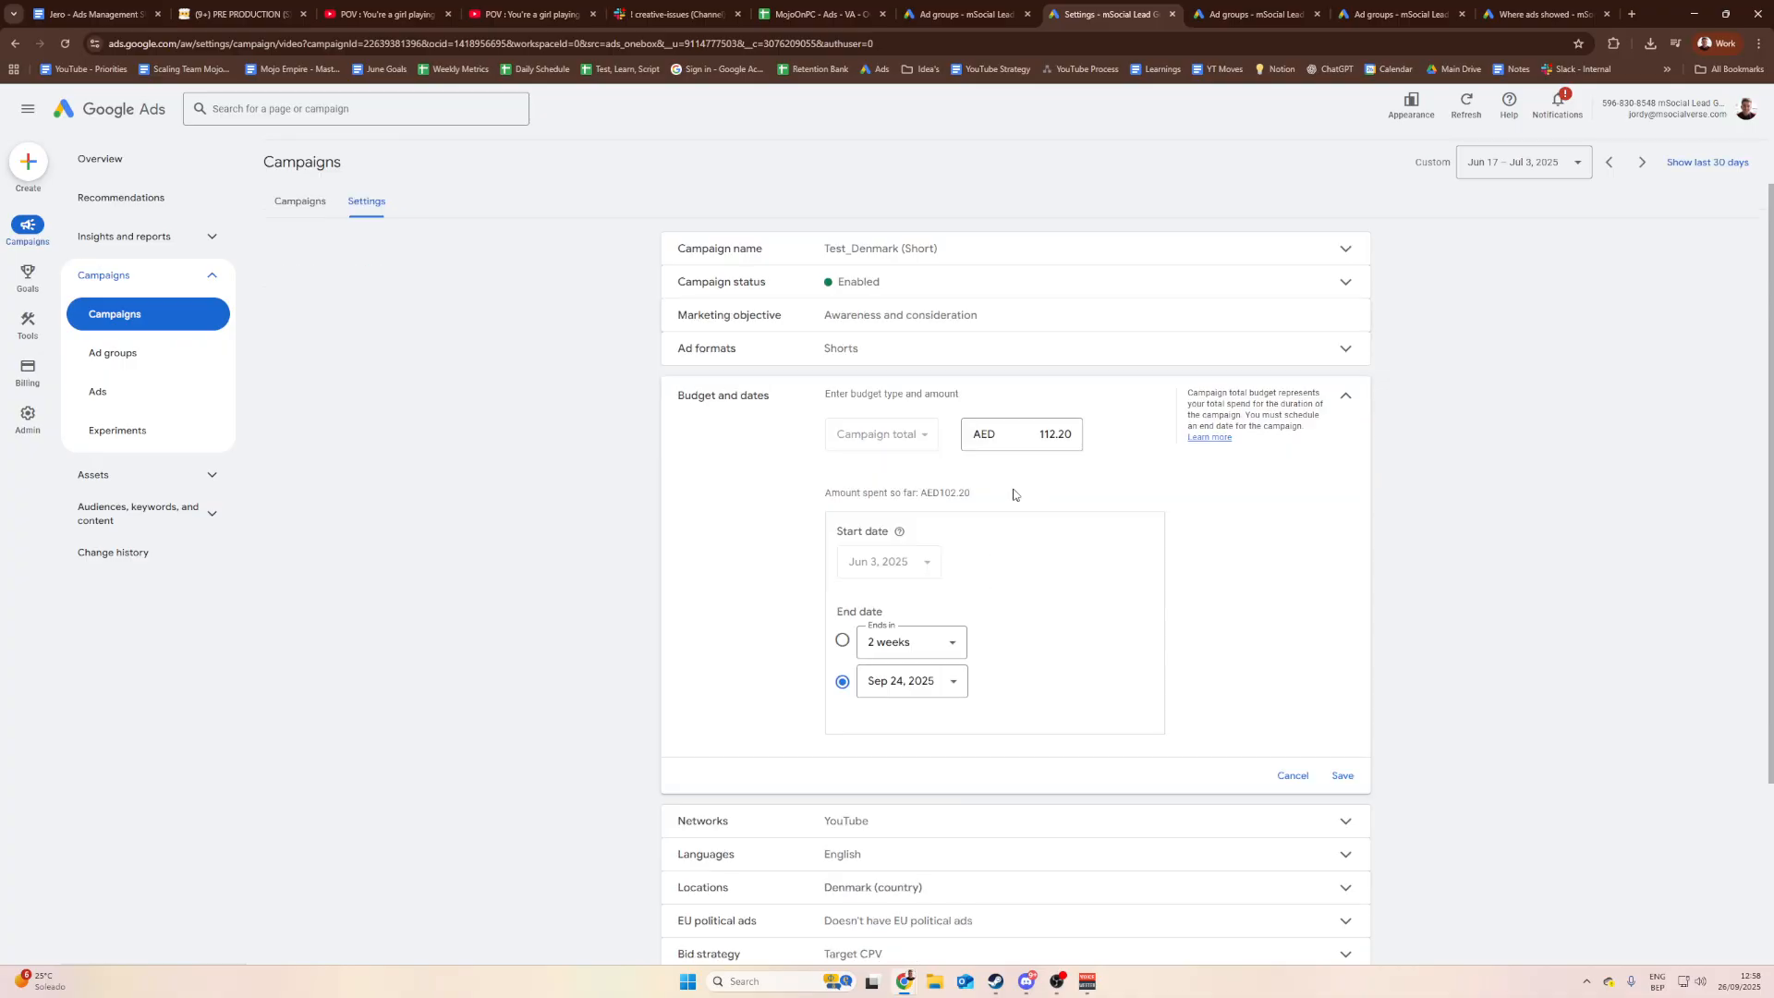
click(964, 691)
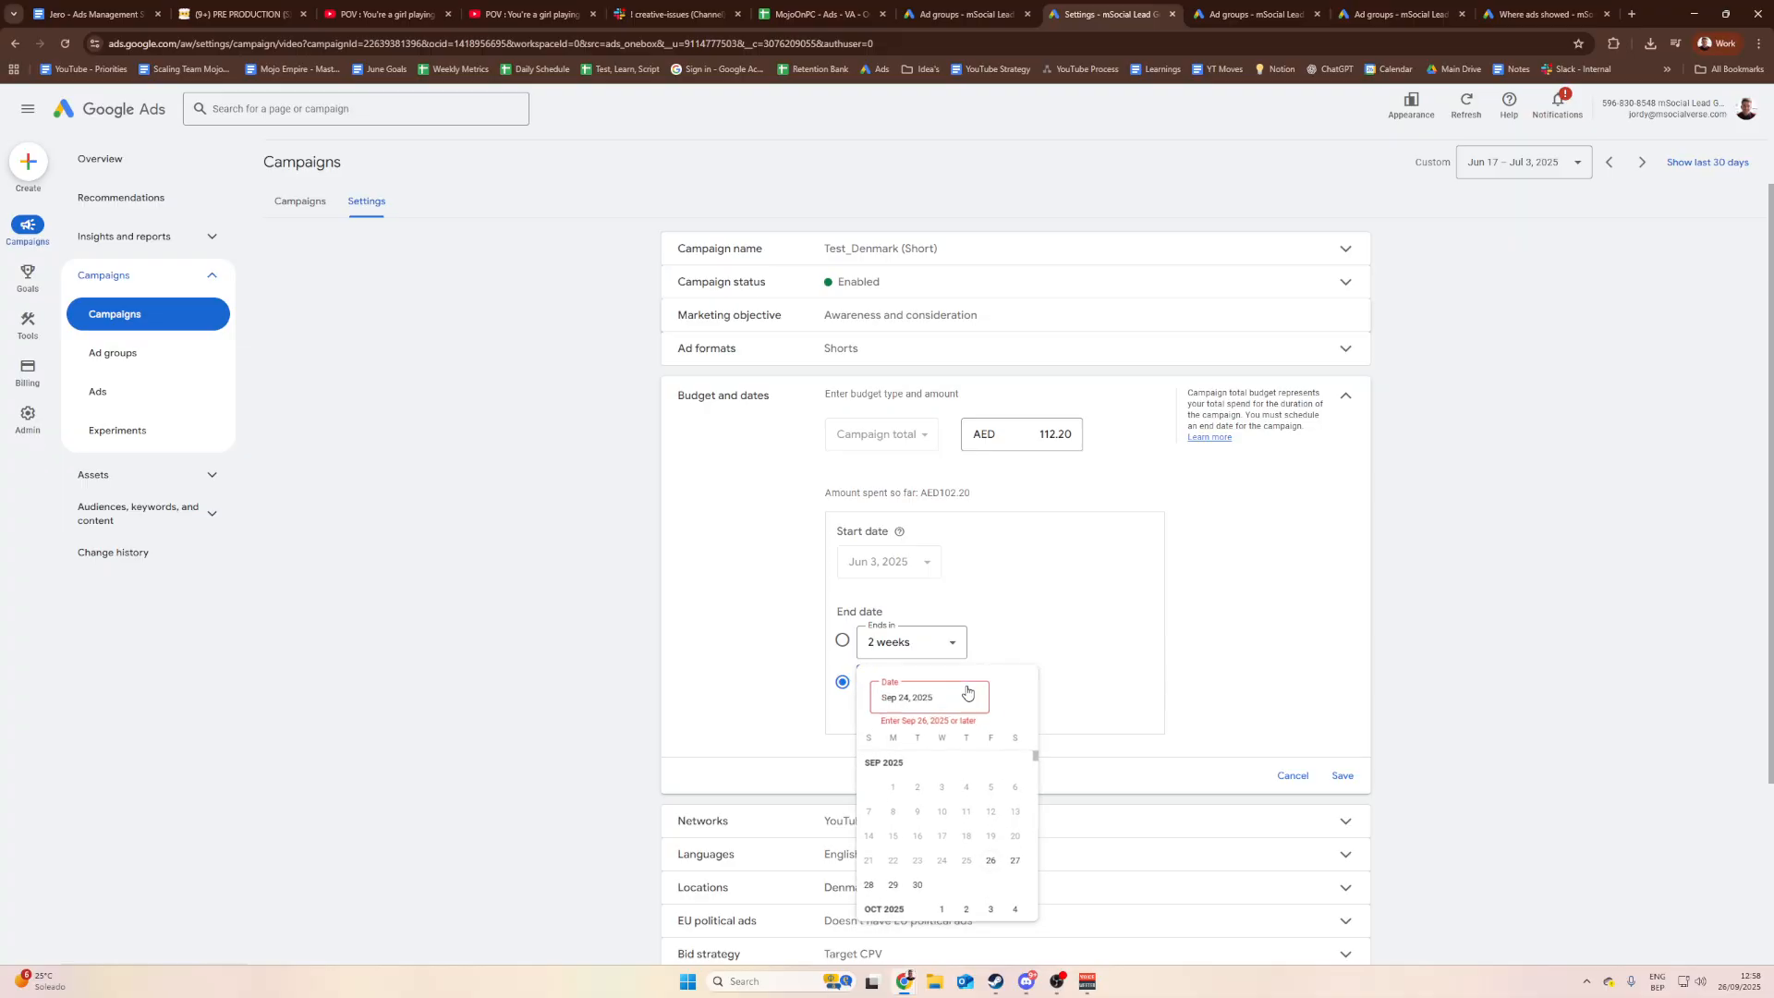
click(1019, 864)
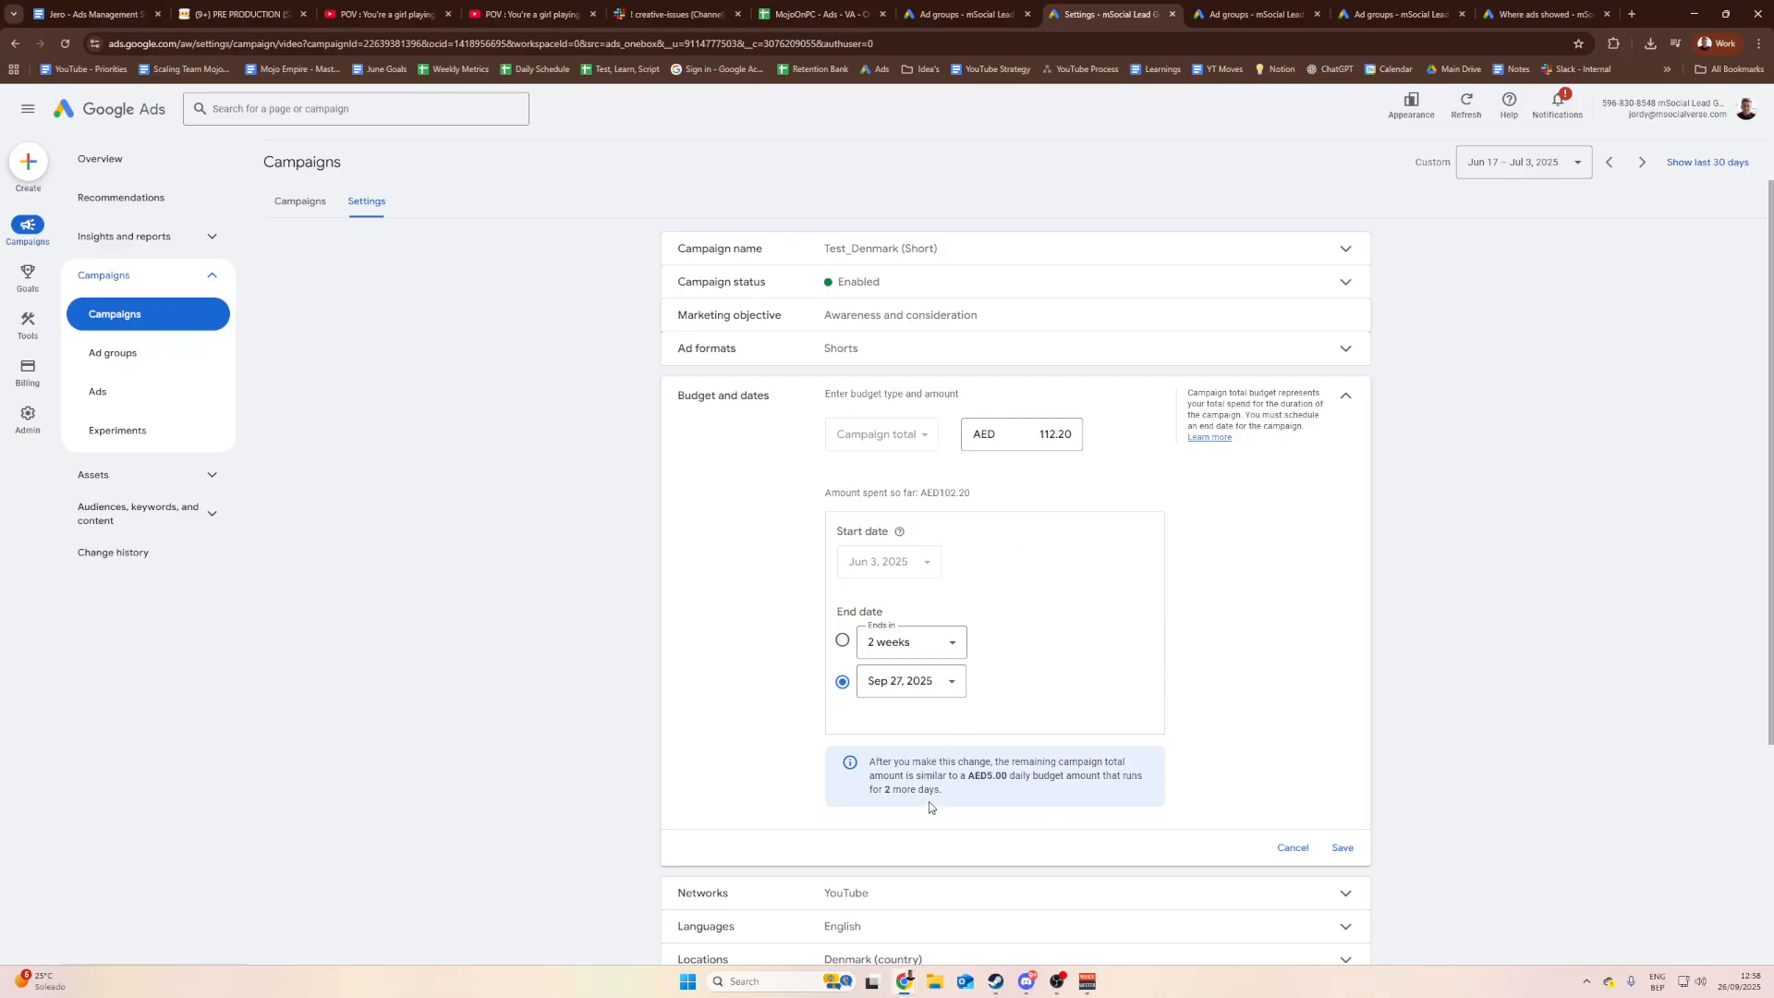
click(1341, 847)
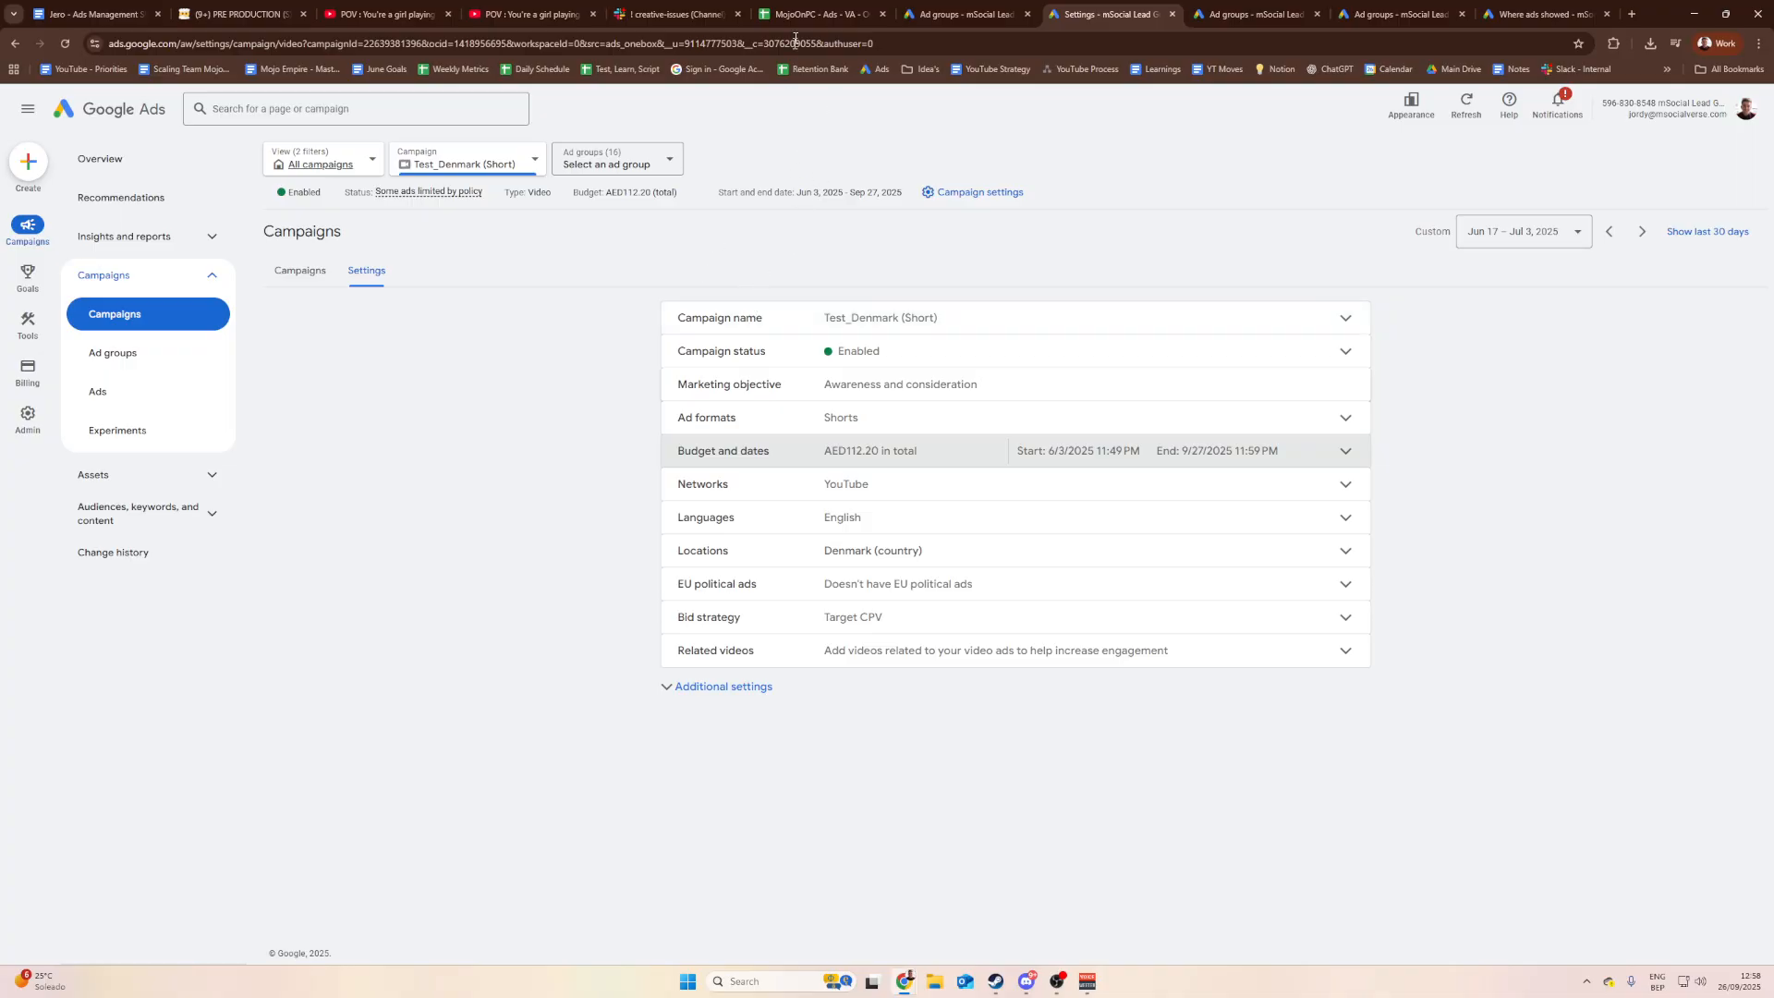
Step: On the Country Overview sheet, set Denmark's first-frame status in B20 to Testing
click(817, 13)
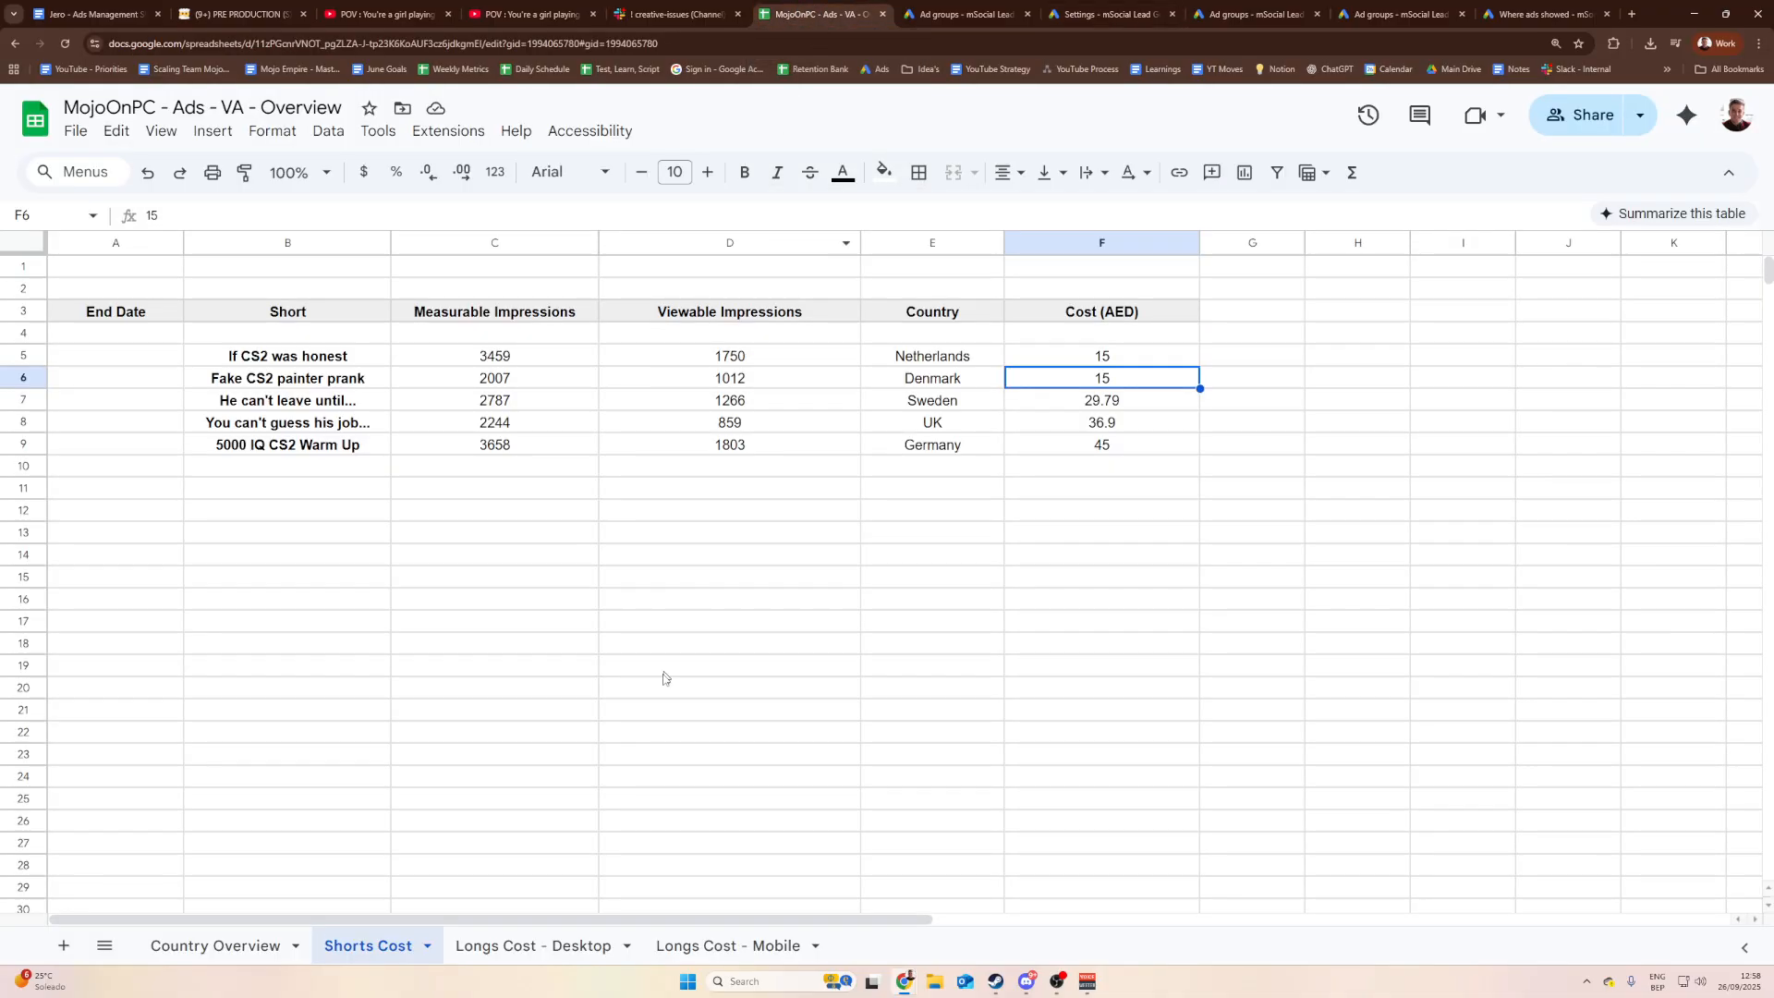
click(268, 945)
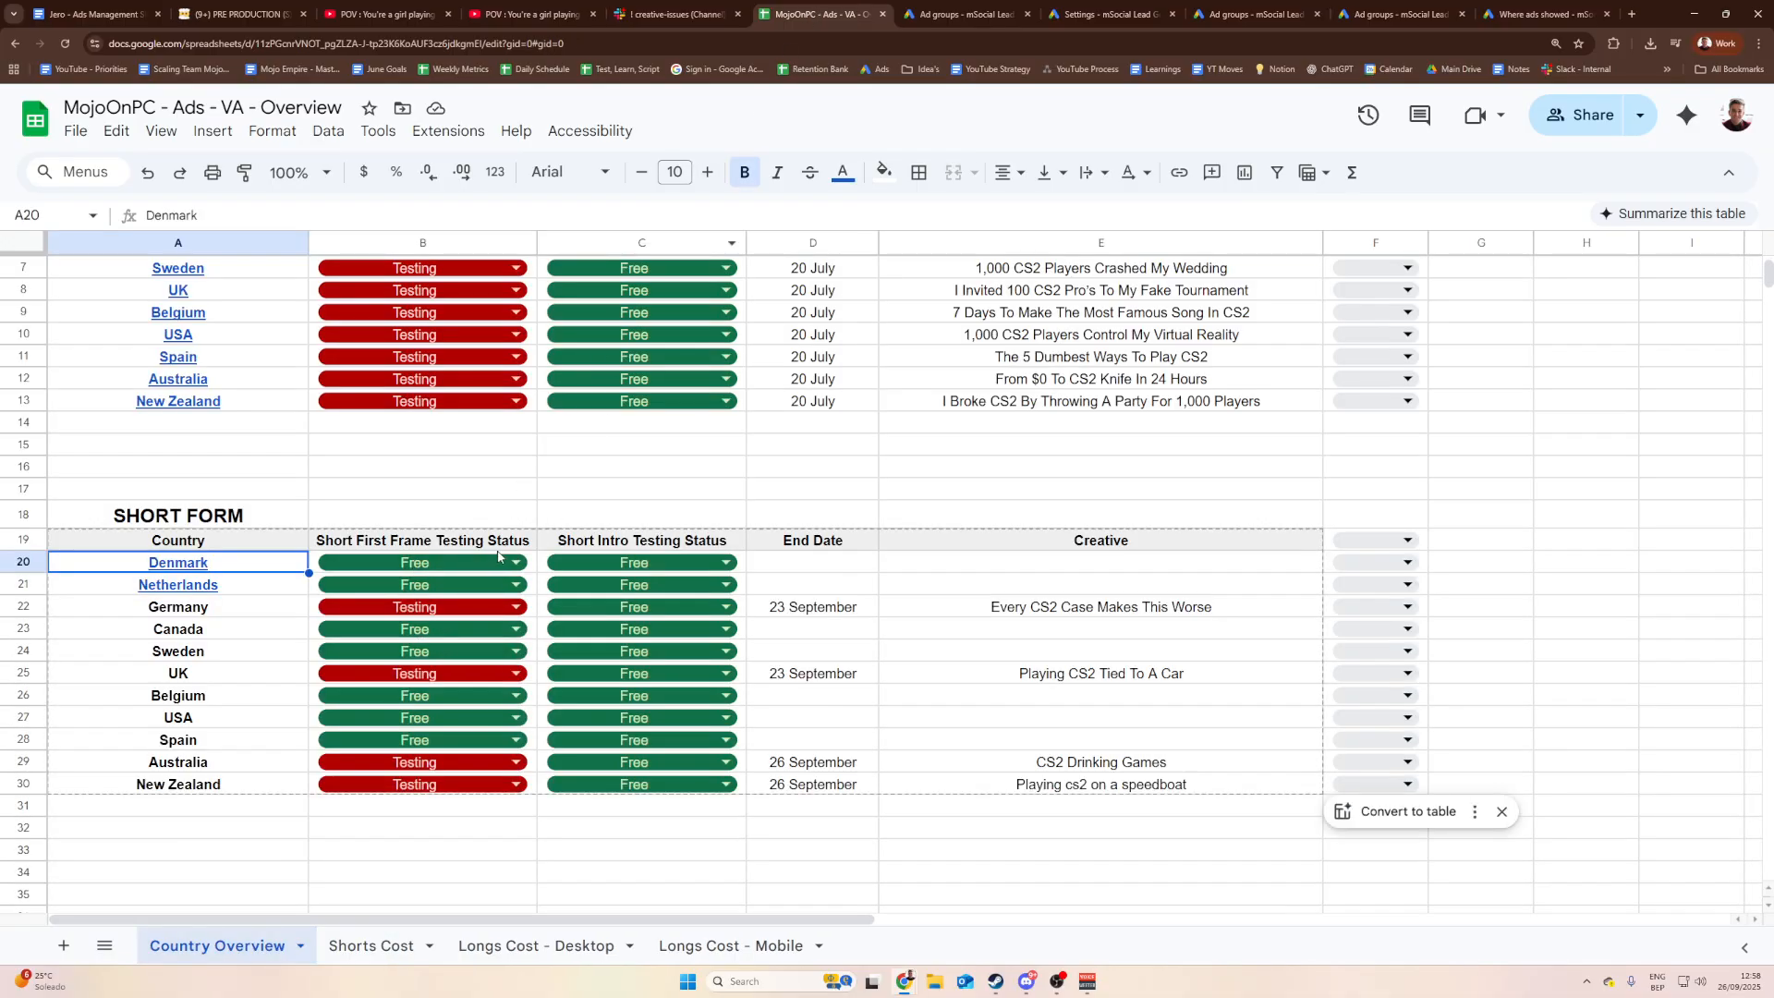
click(520, 494)
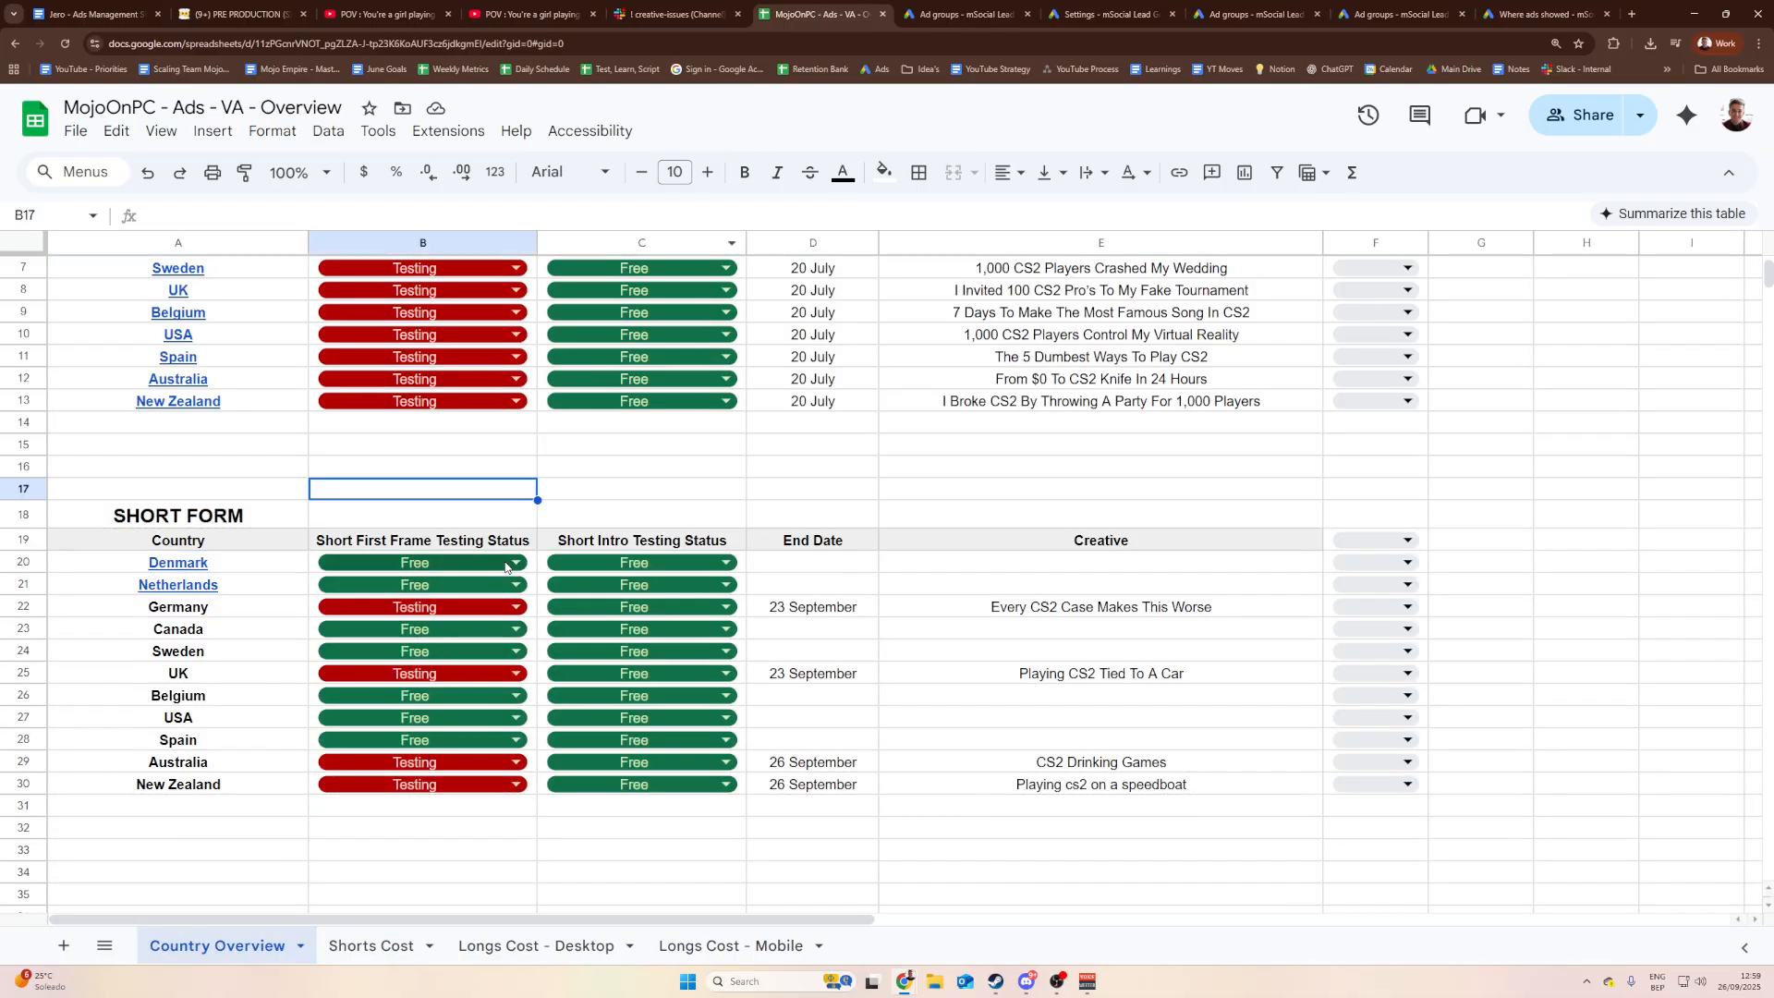
click(507, 568)
click(417, 628)
click(446, 567)
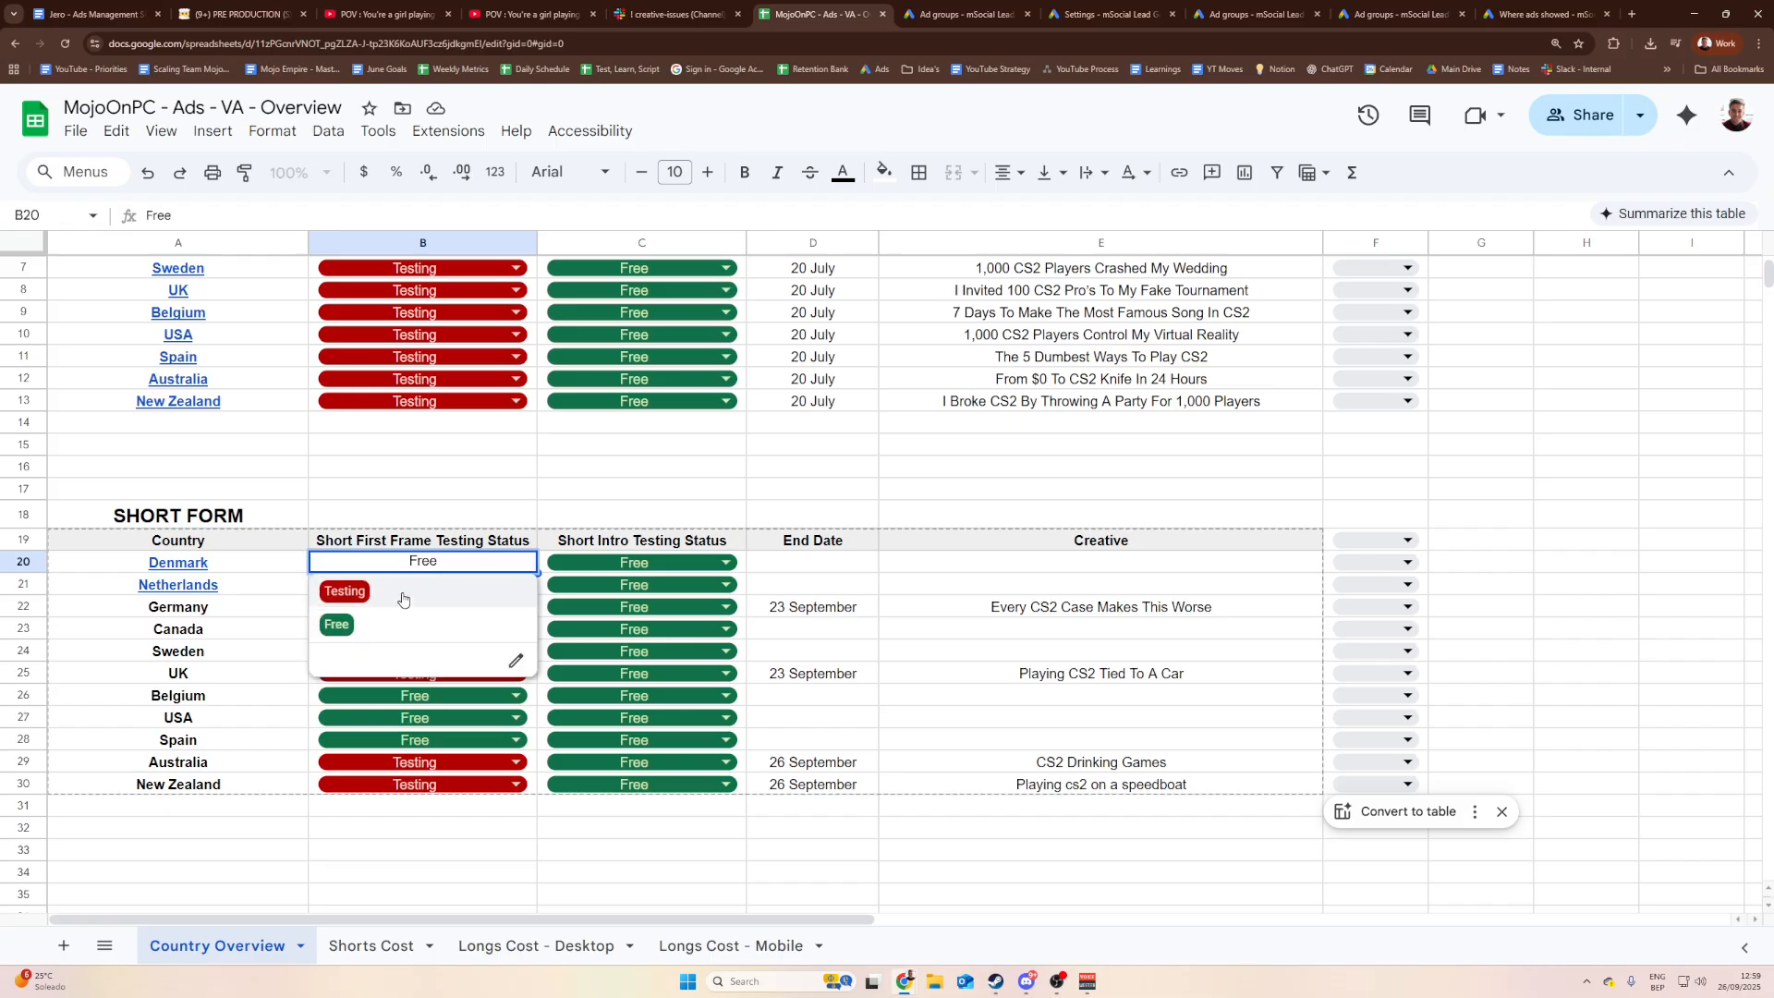
click(402, 598)
Step: Enter Denmark's end date in D20 as 27 September
double_click(801, 572)
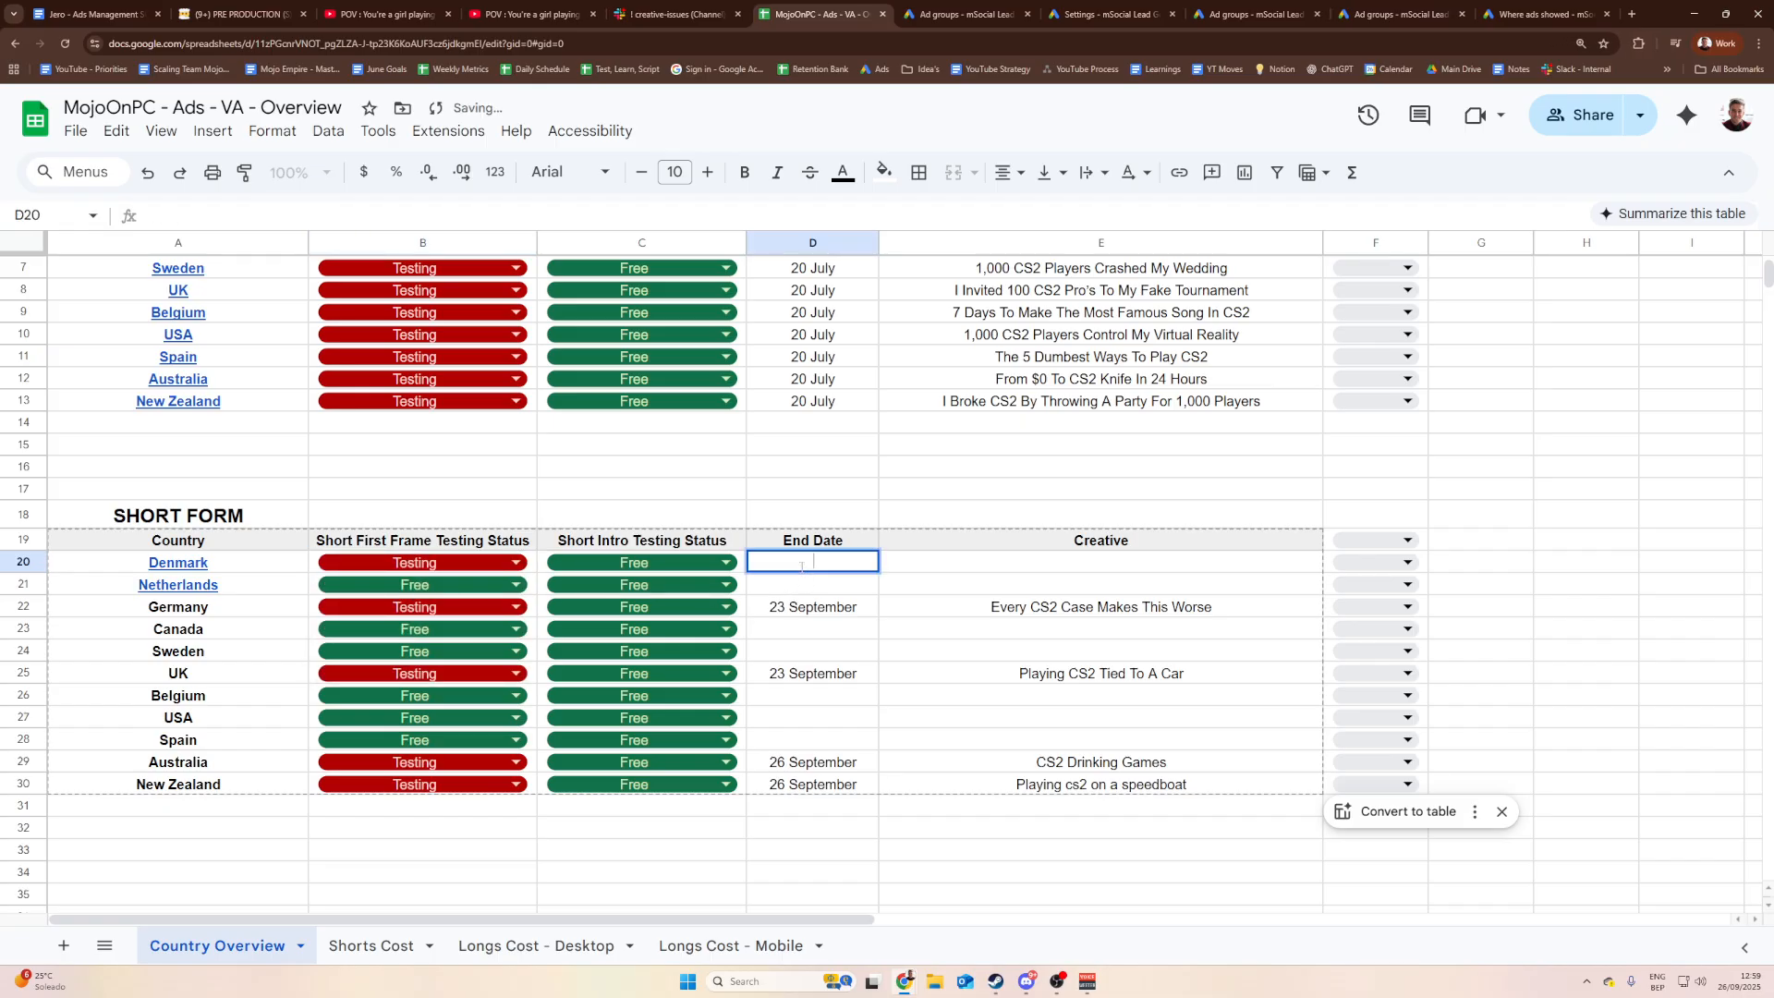
text(26 September)
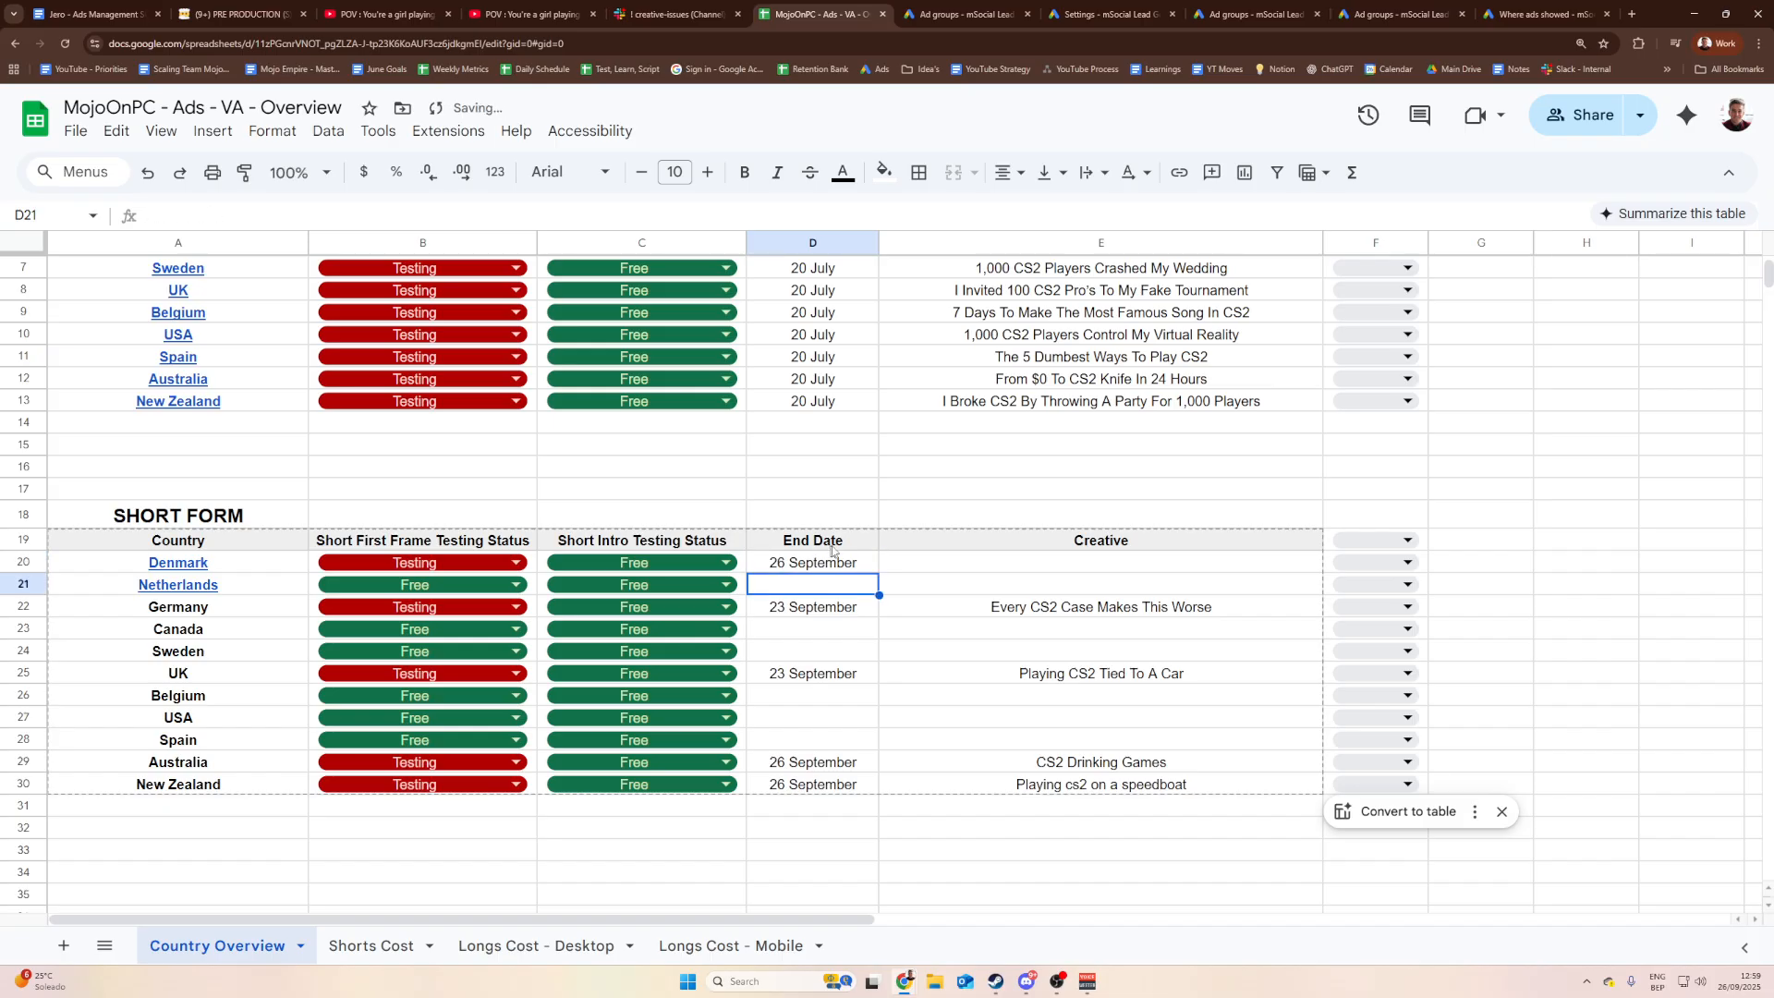
click(1021, 565)
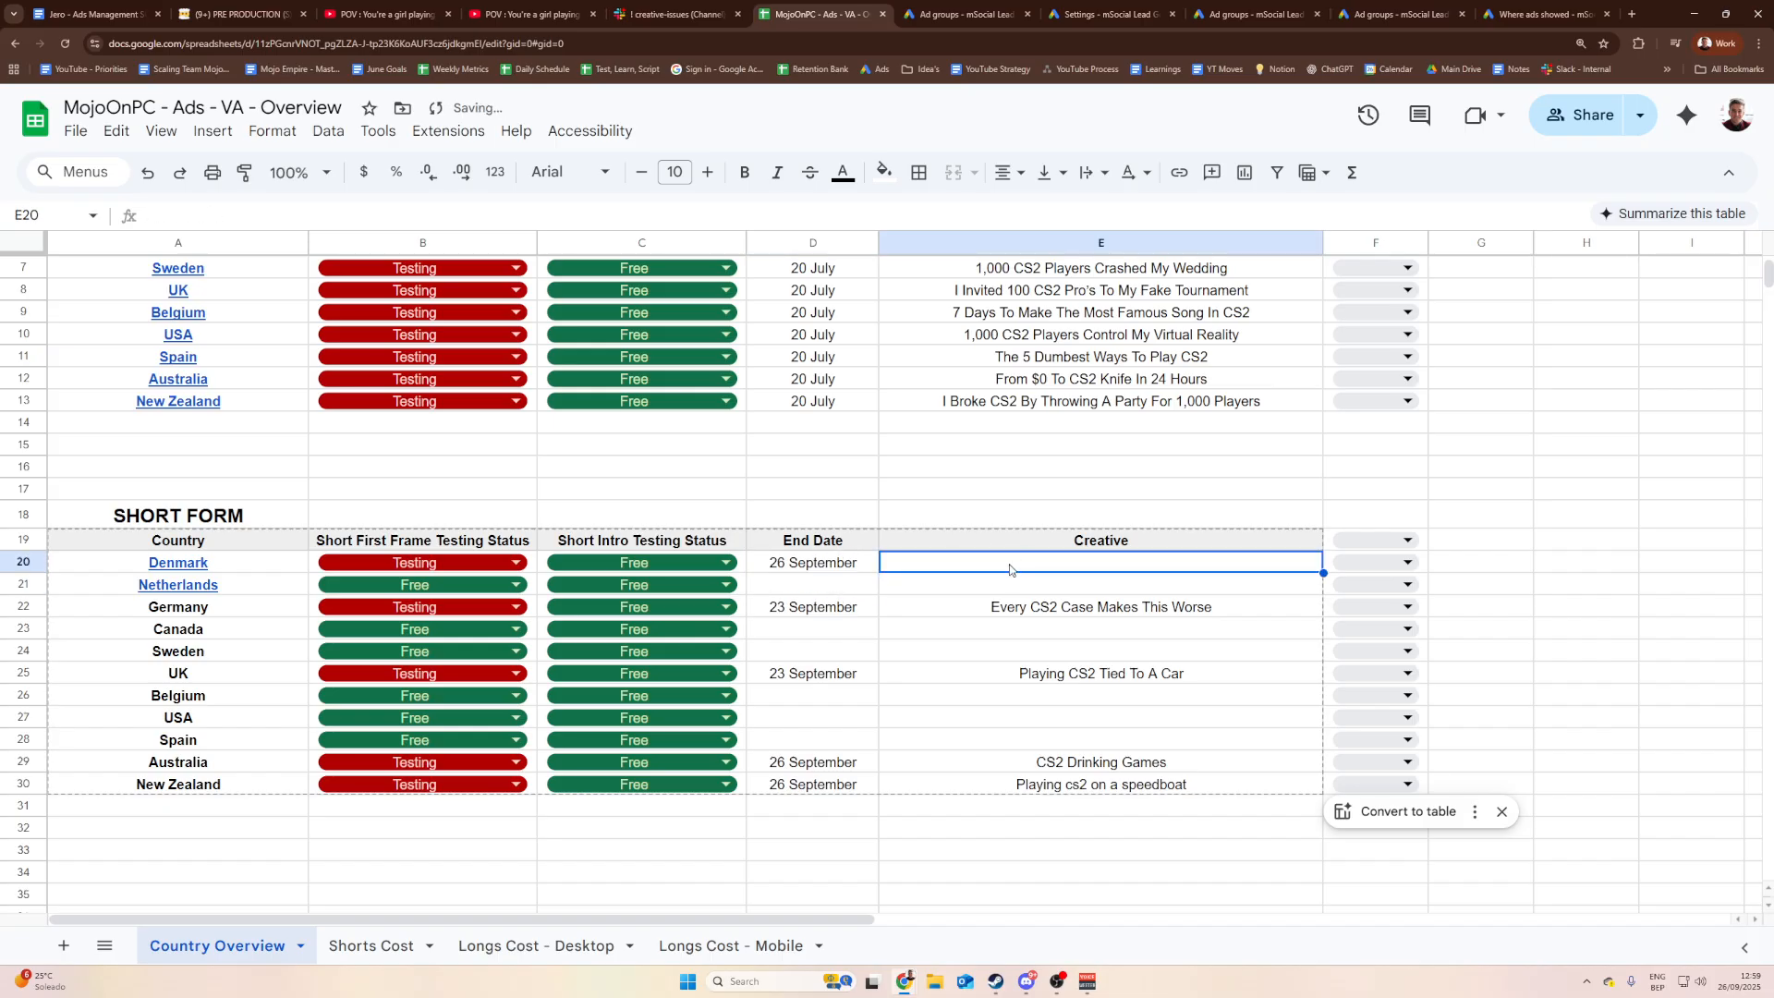
double_click(810, 565)
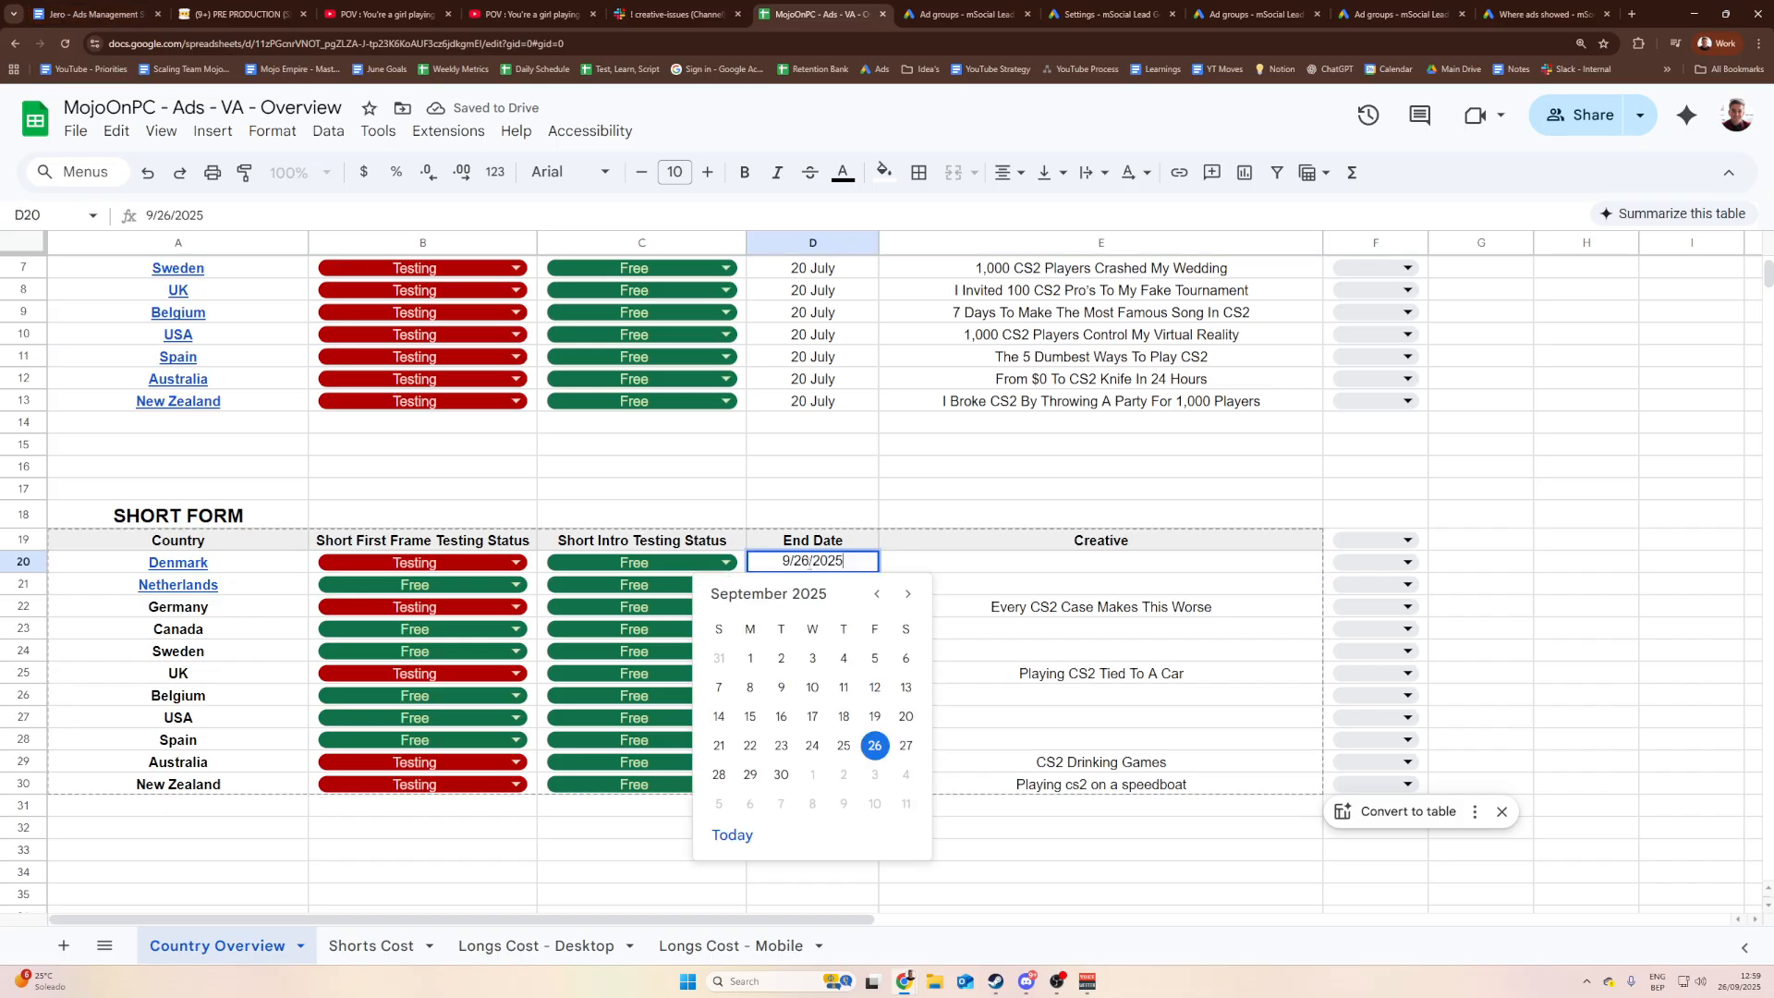
click(906, 744)
Step: Fill E20 with the creative title 'POV : You're a girl playing CS2' copied from Notion
click(996, 564)
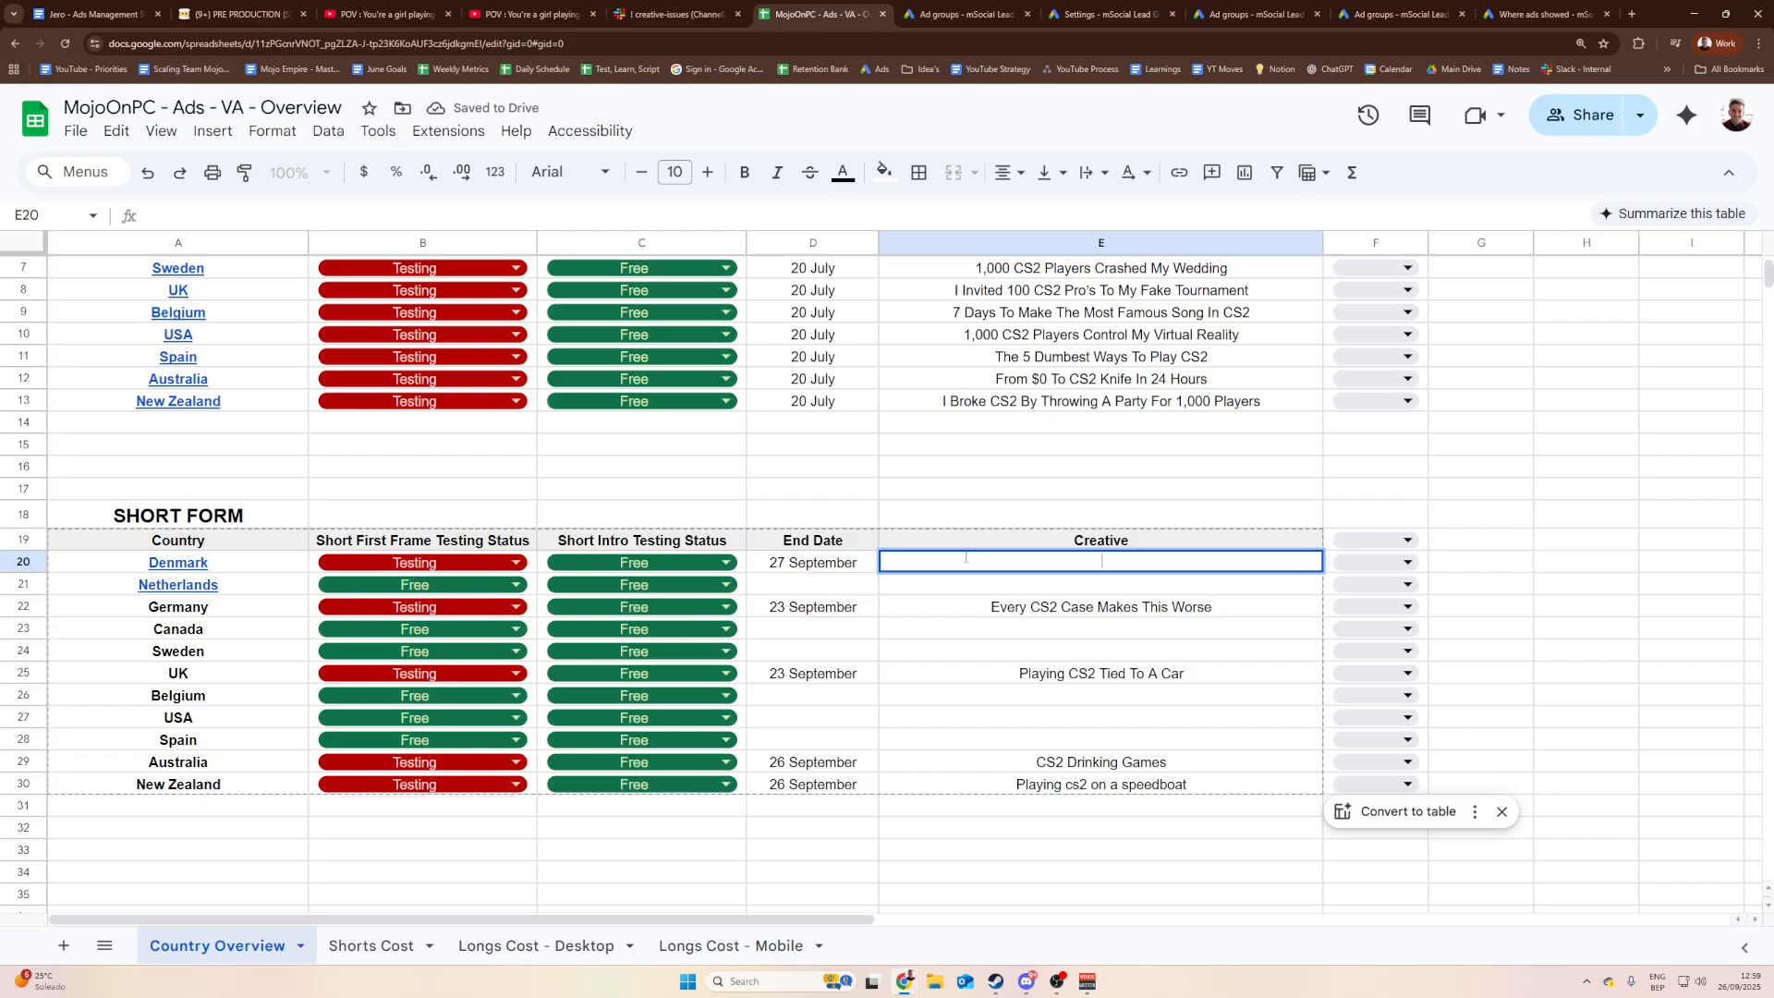
text(POV :)
click(229, 13)
drag(1262, 159, 765, 163)
key(ctrl+c)
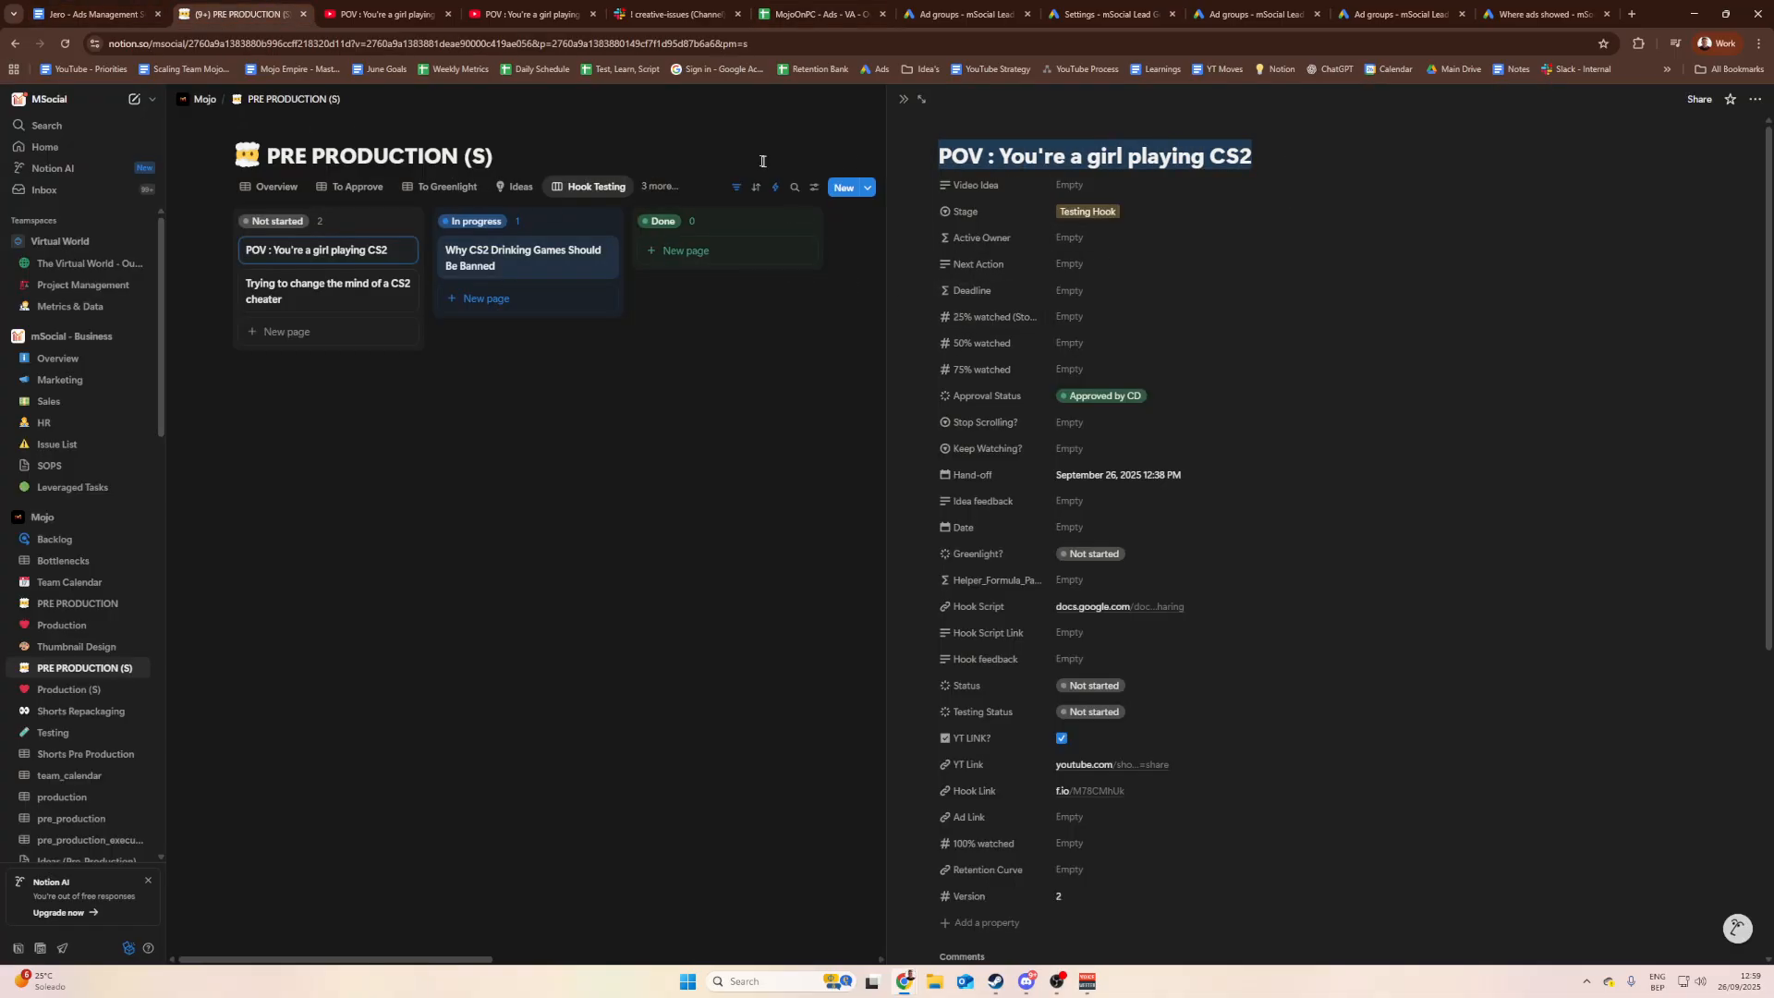
click(813, 14)
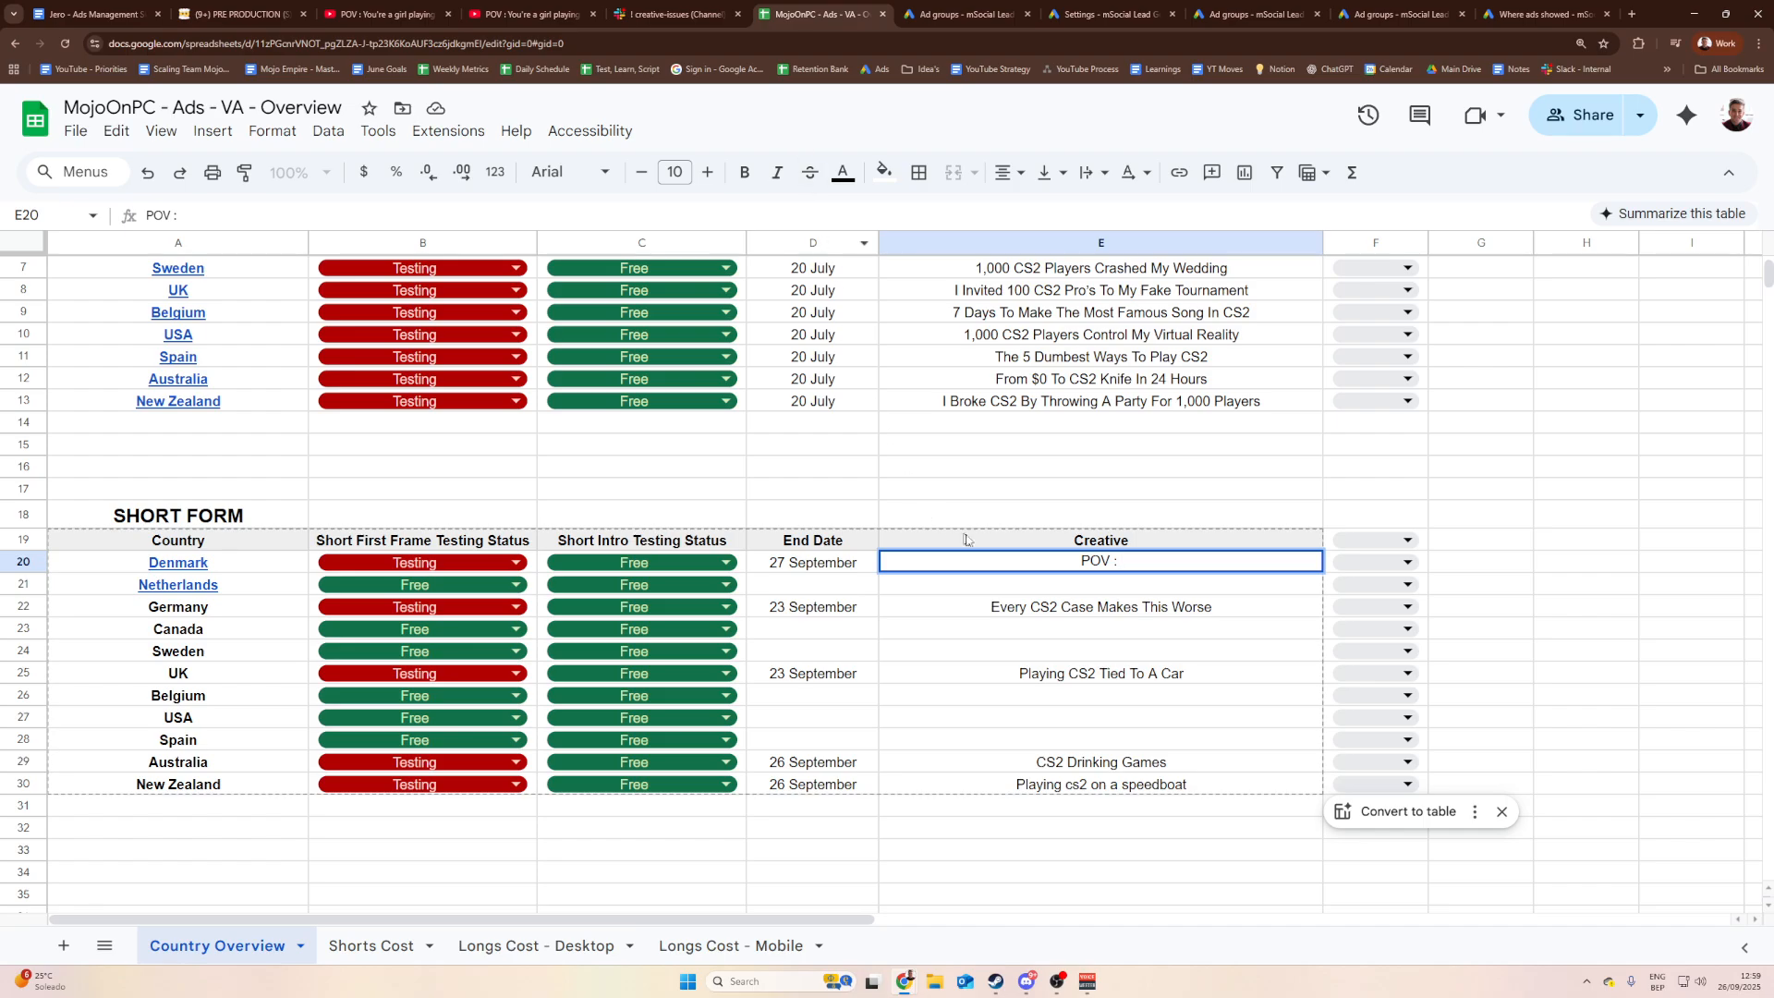
click(1165, 566)
double_click(1156, 558)
key(ctrl+a)
key(ctrl+v)
key(Return)
click(1088, 564)
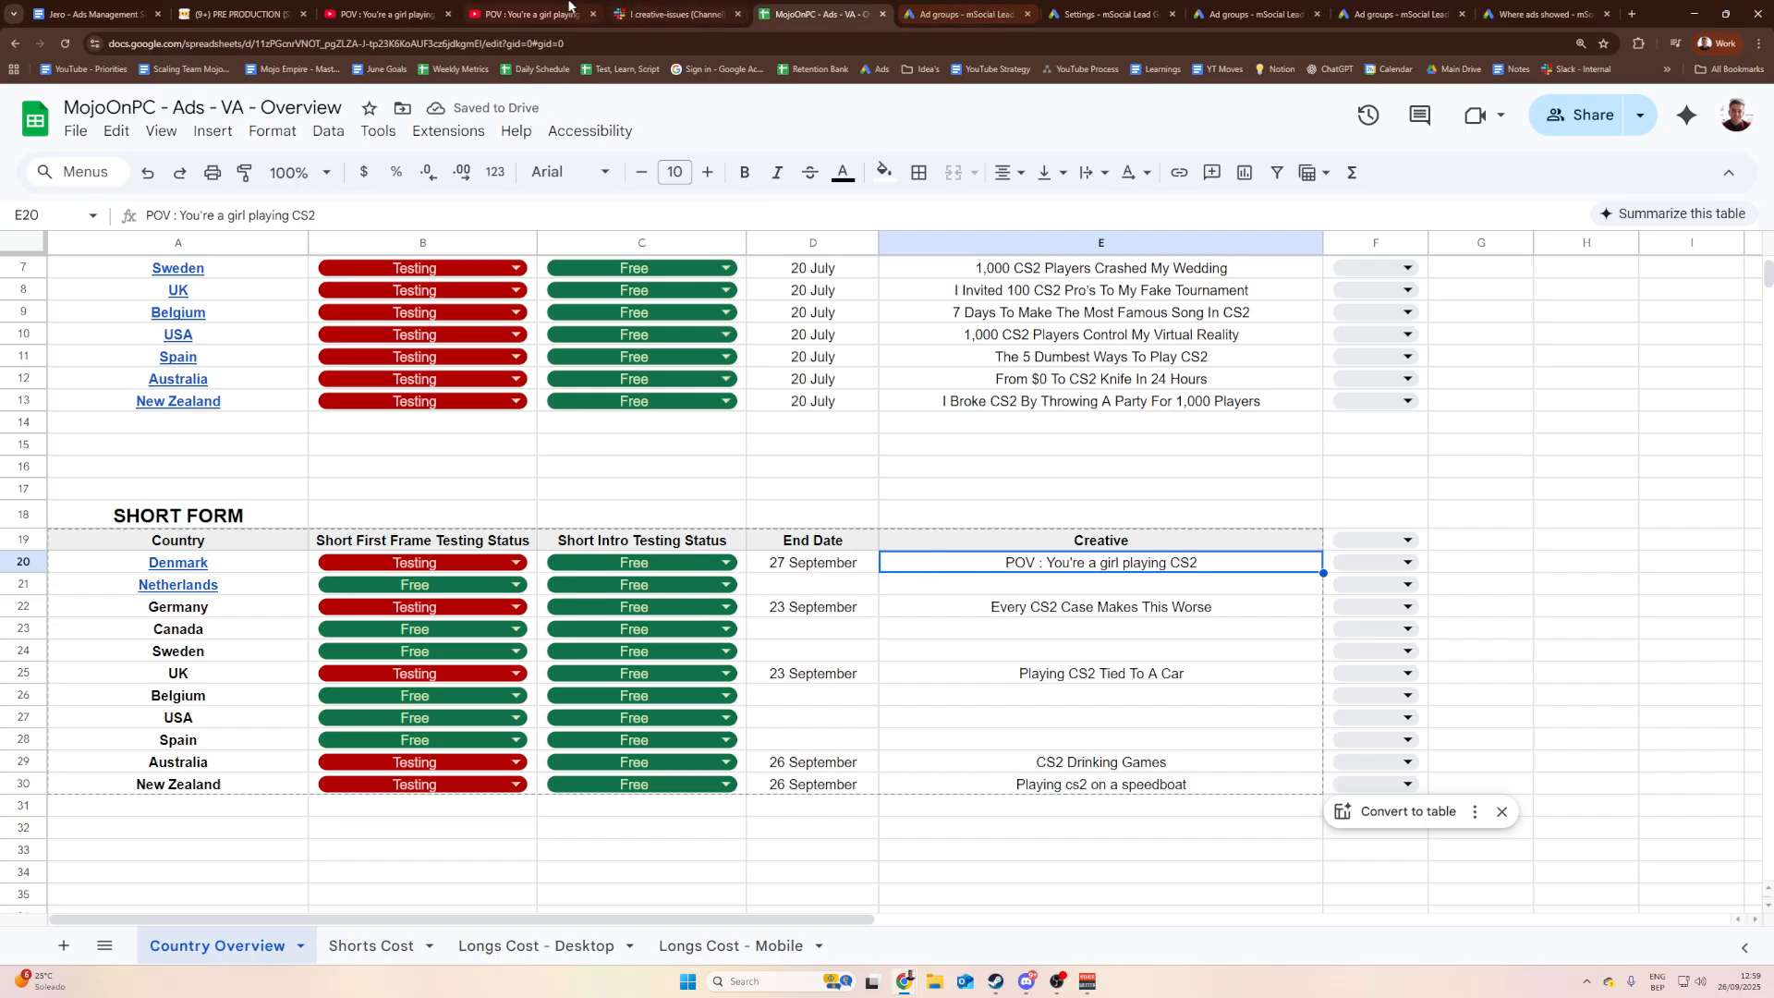
Step: Drag the 'POV : You're a girl playing CS2' card from Not started to In progress and review its page
click(238, 6)
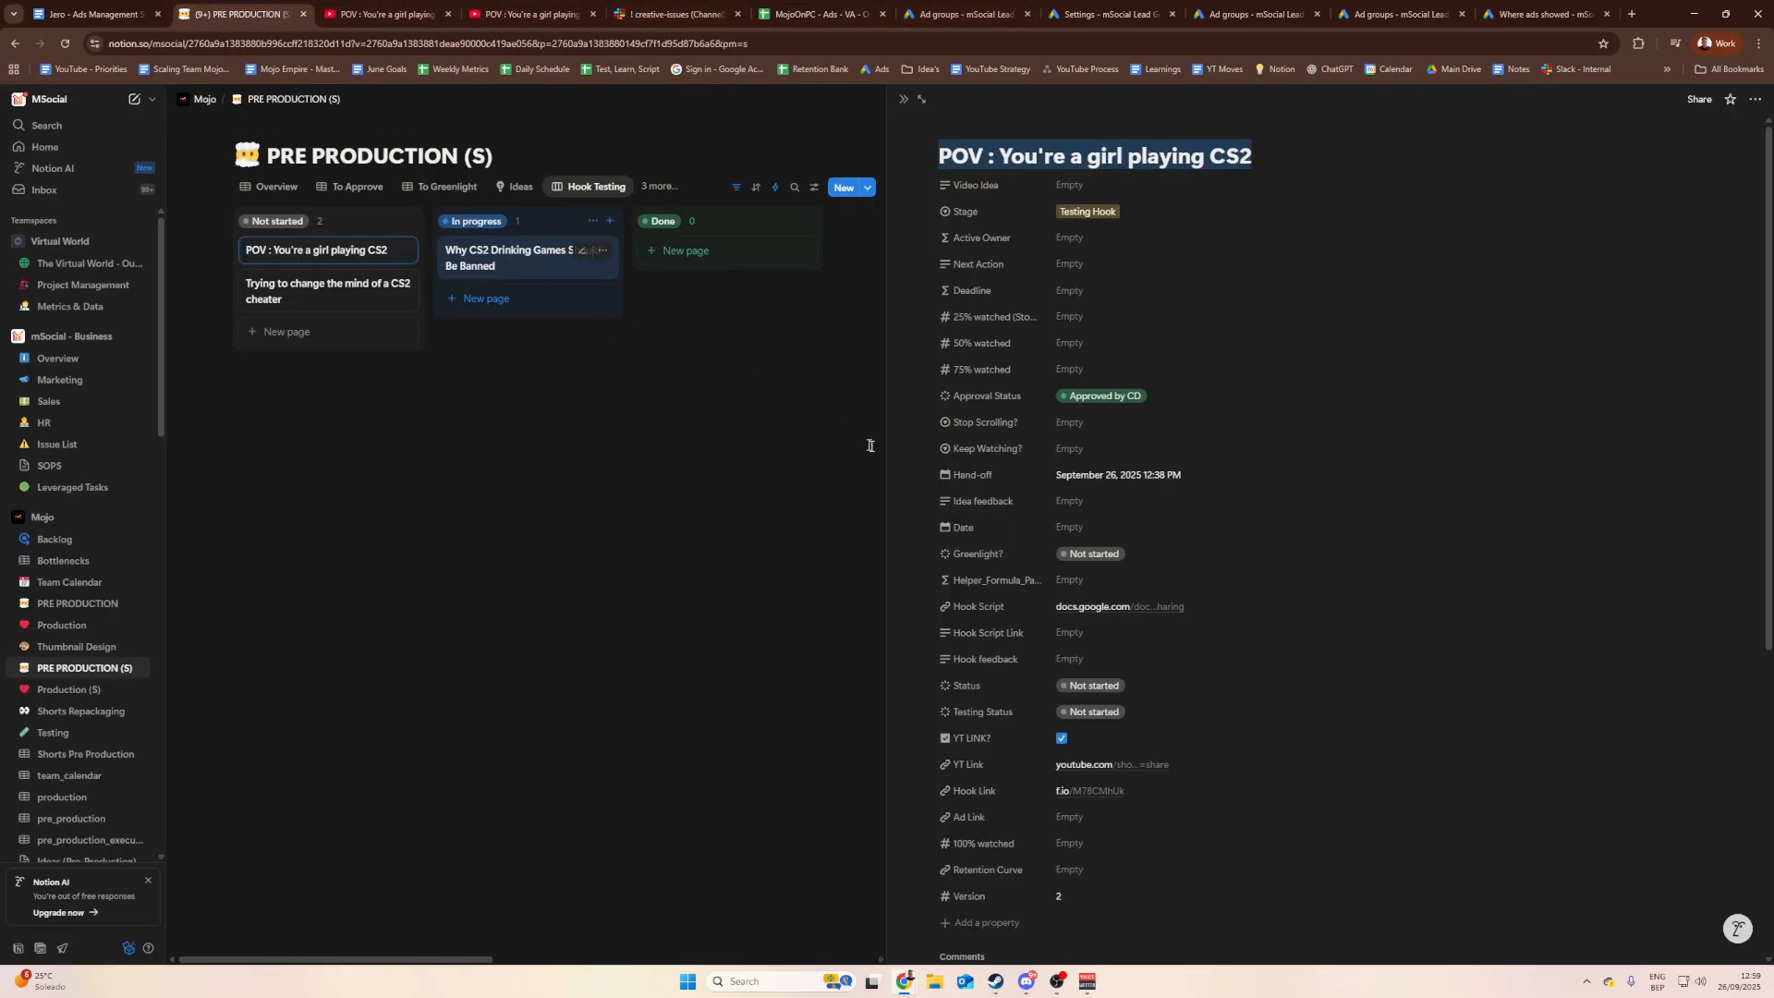
click(811, 398)
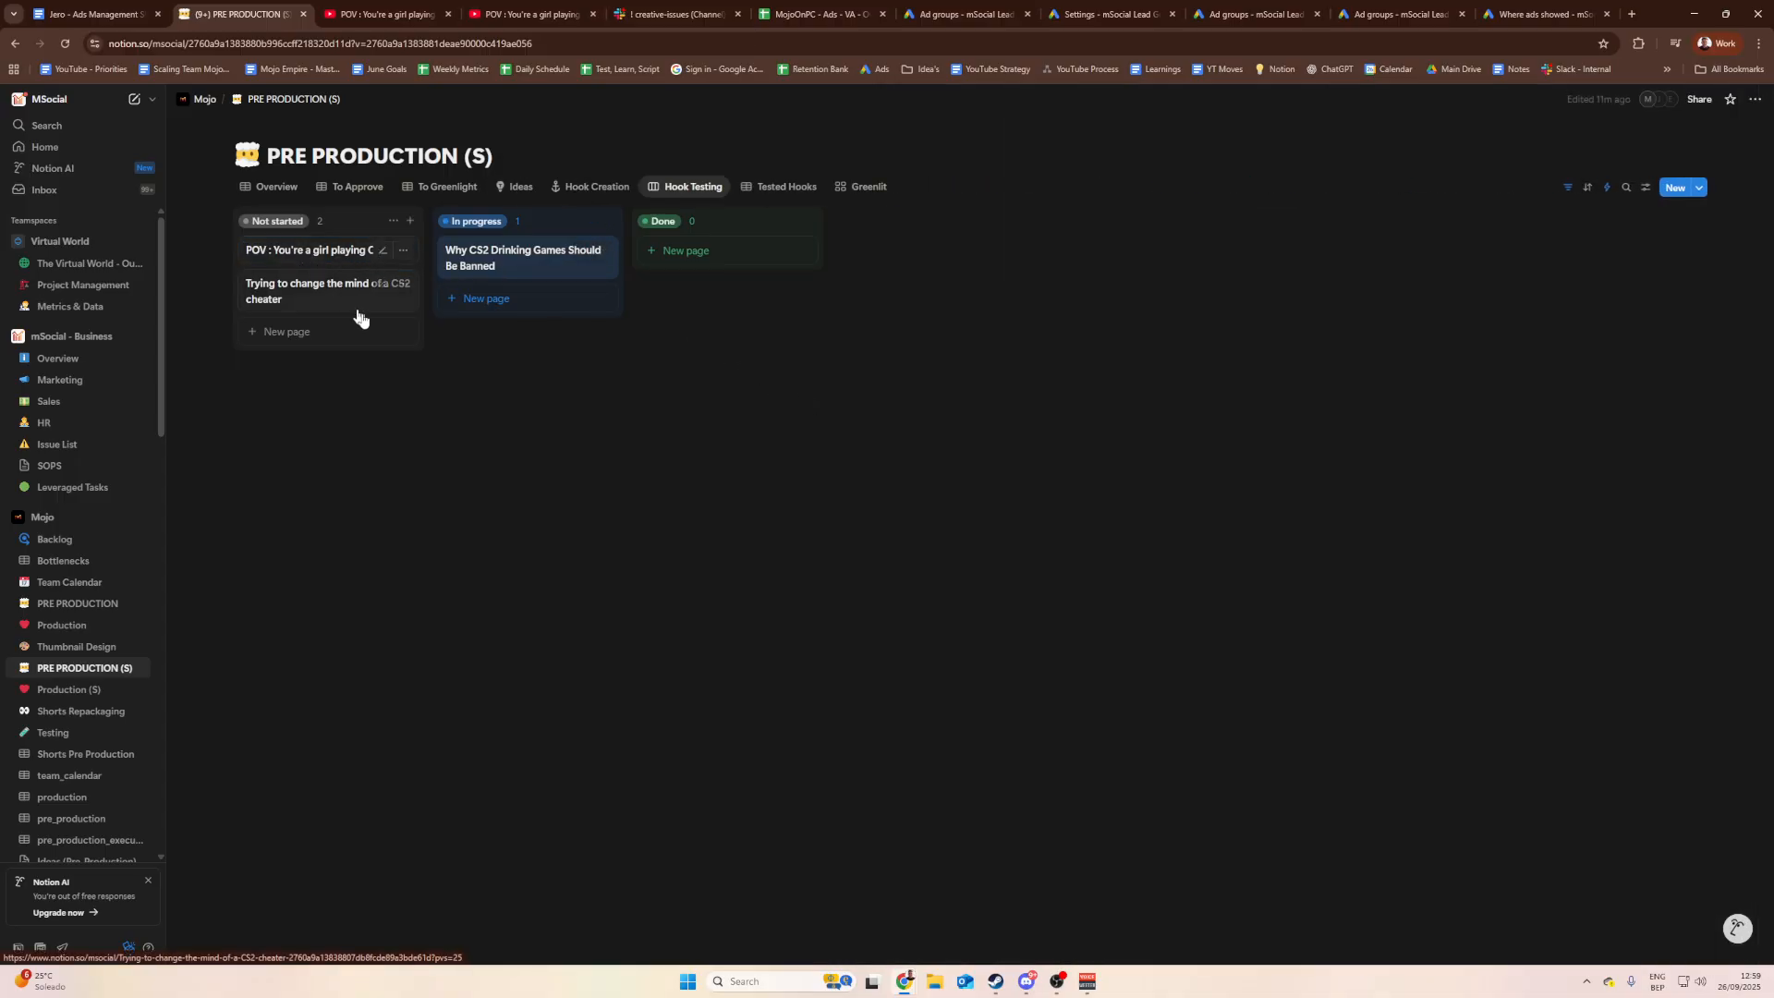
drag(282, 255, 490, 291)
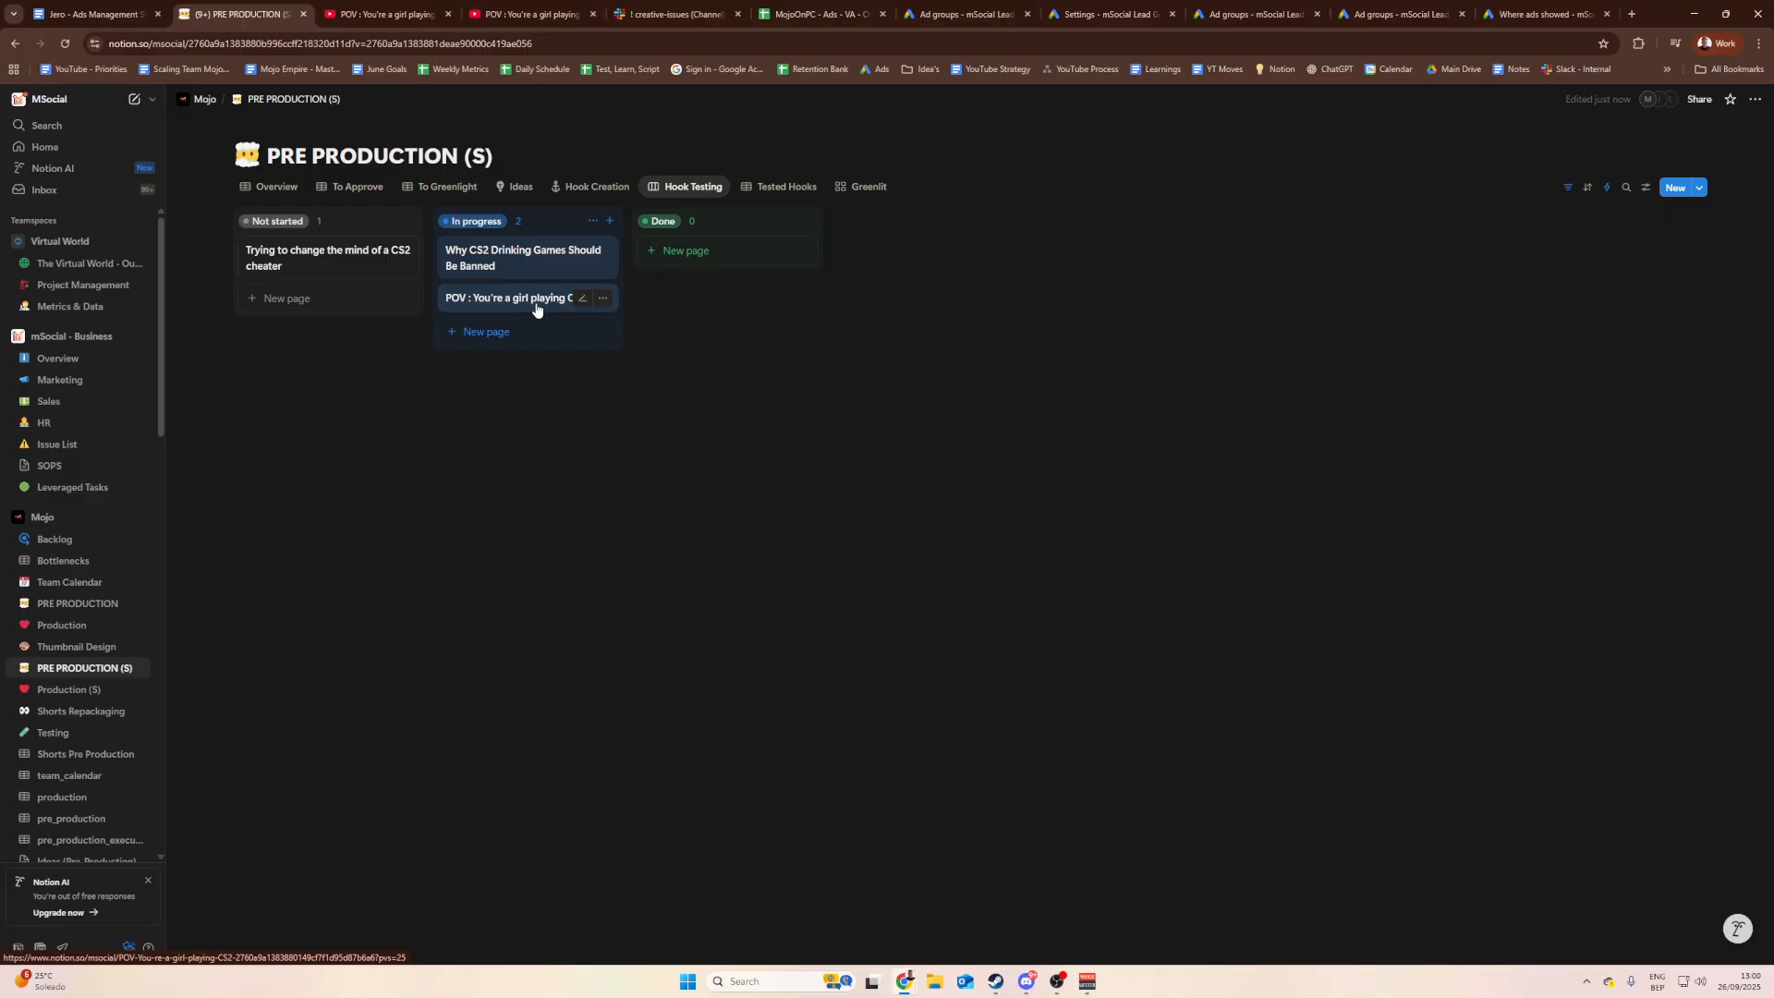
click(483, 307)
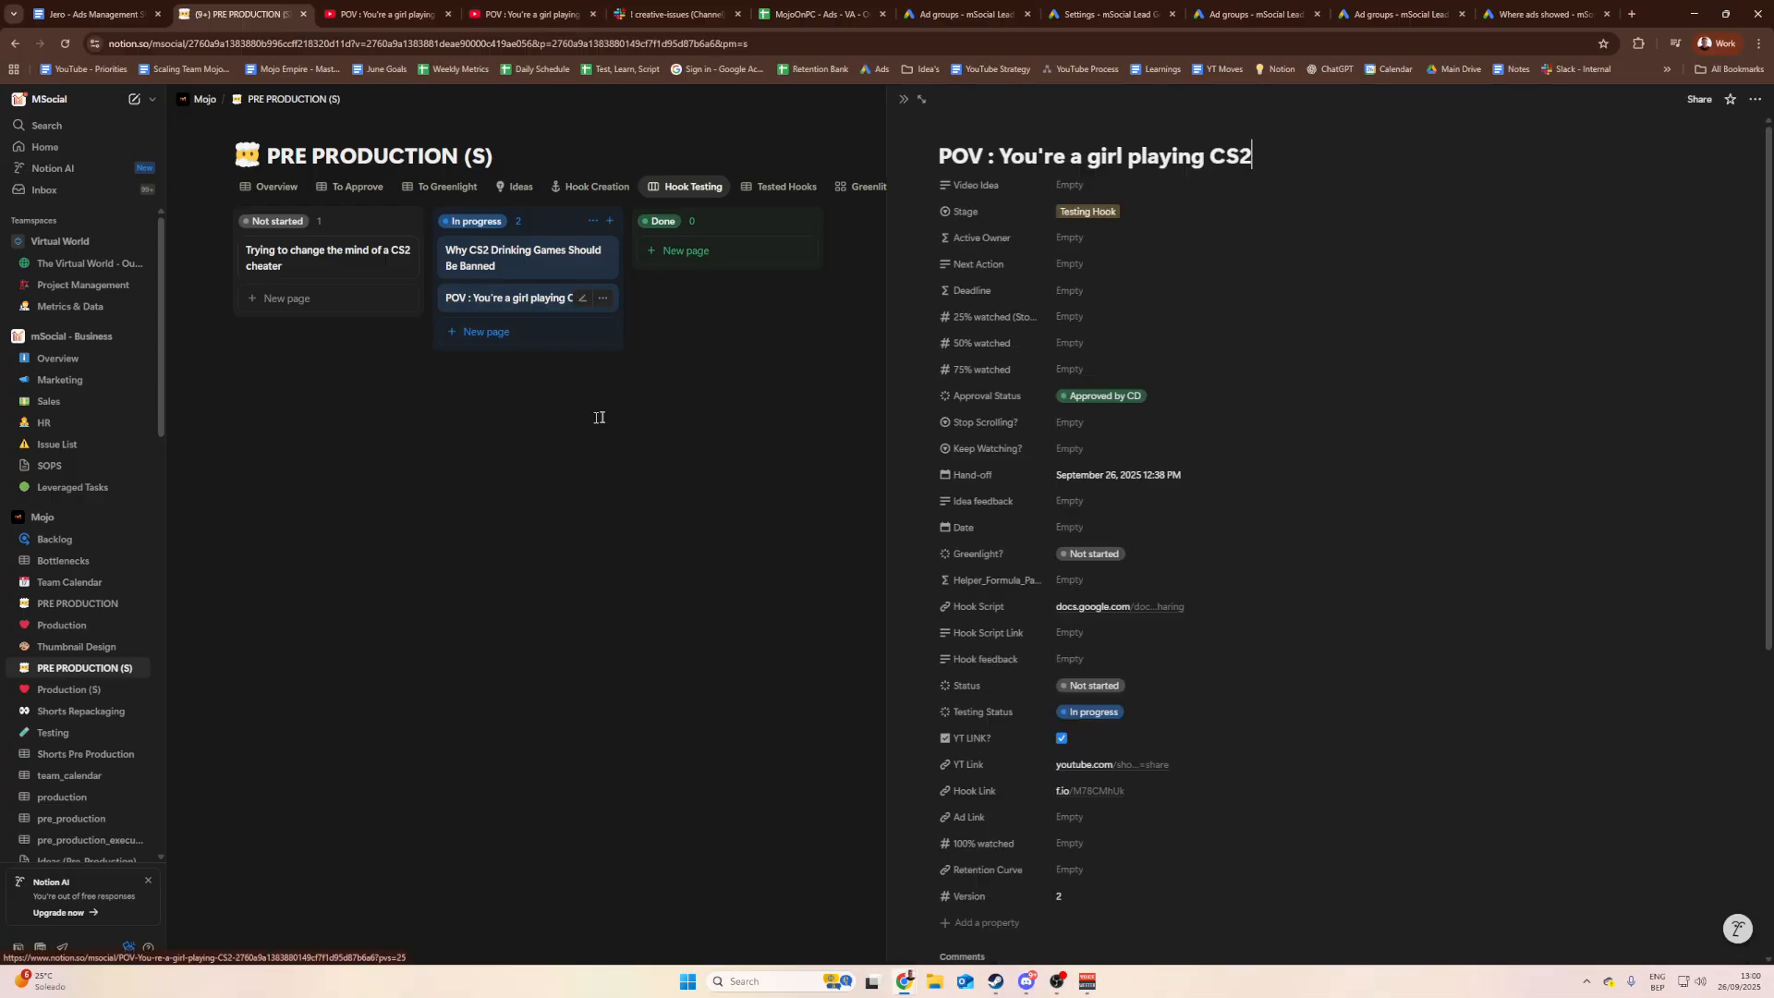
click(503, 297)
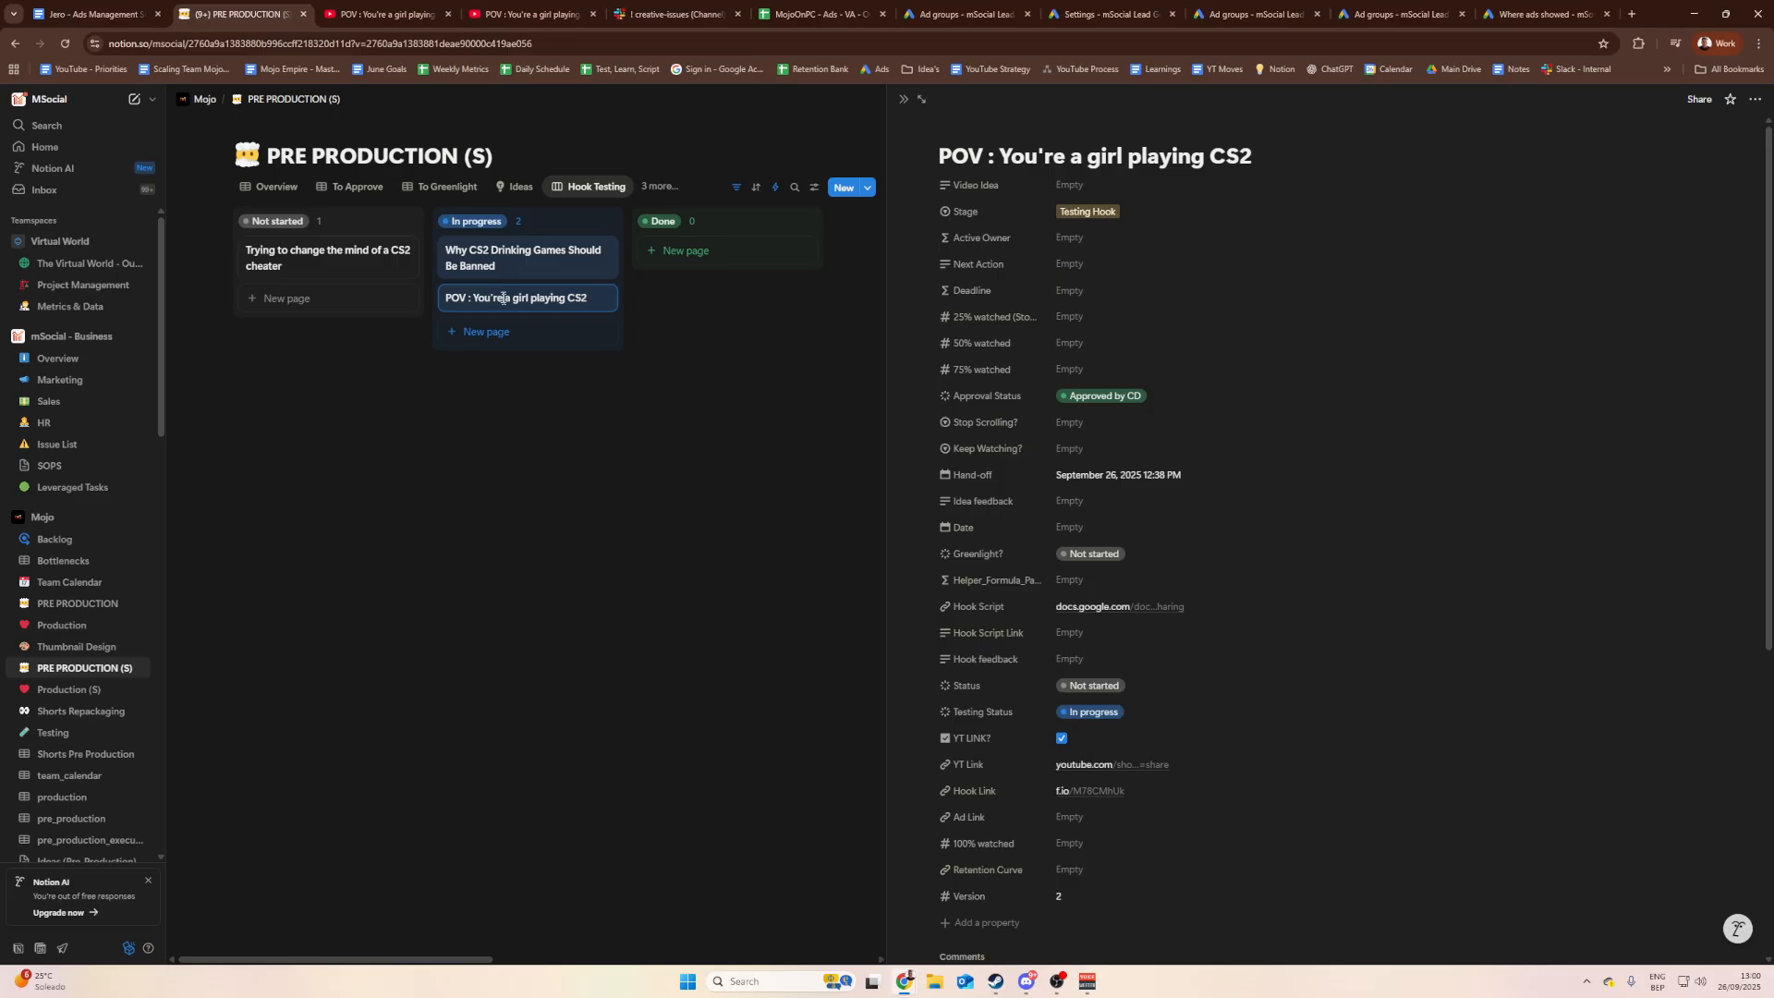
click(520, 297)
scroll(1112, 526, down, 2)
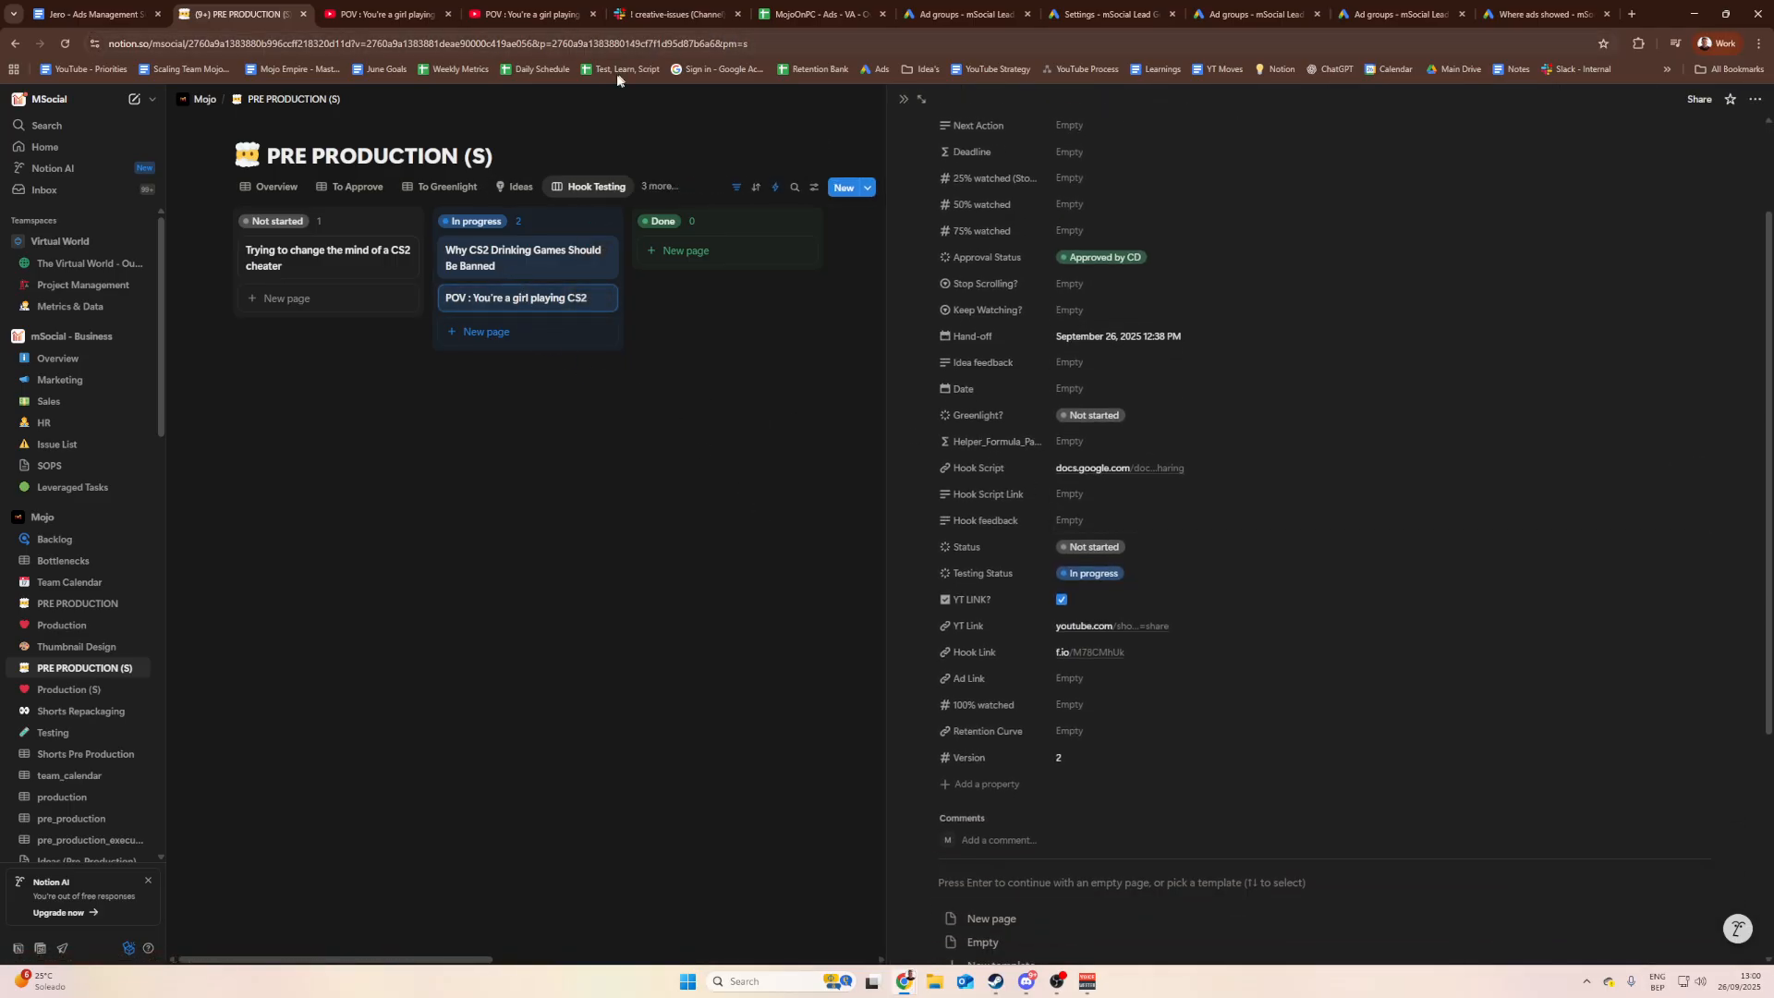
click(961, 13)
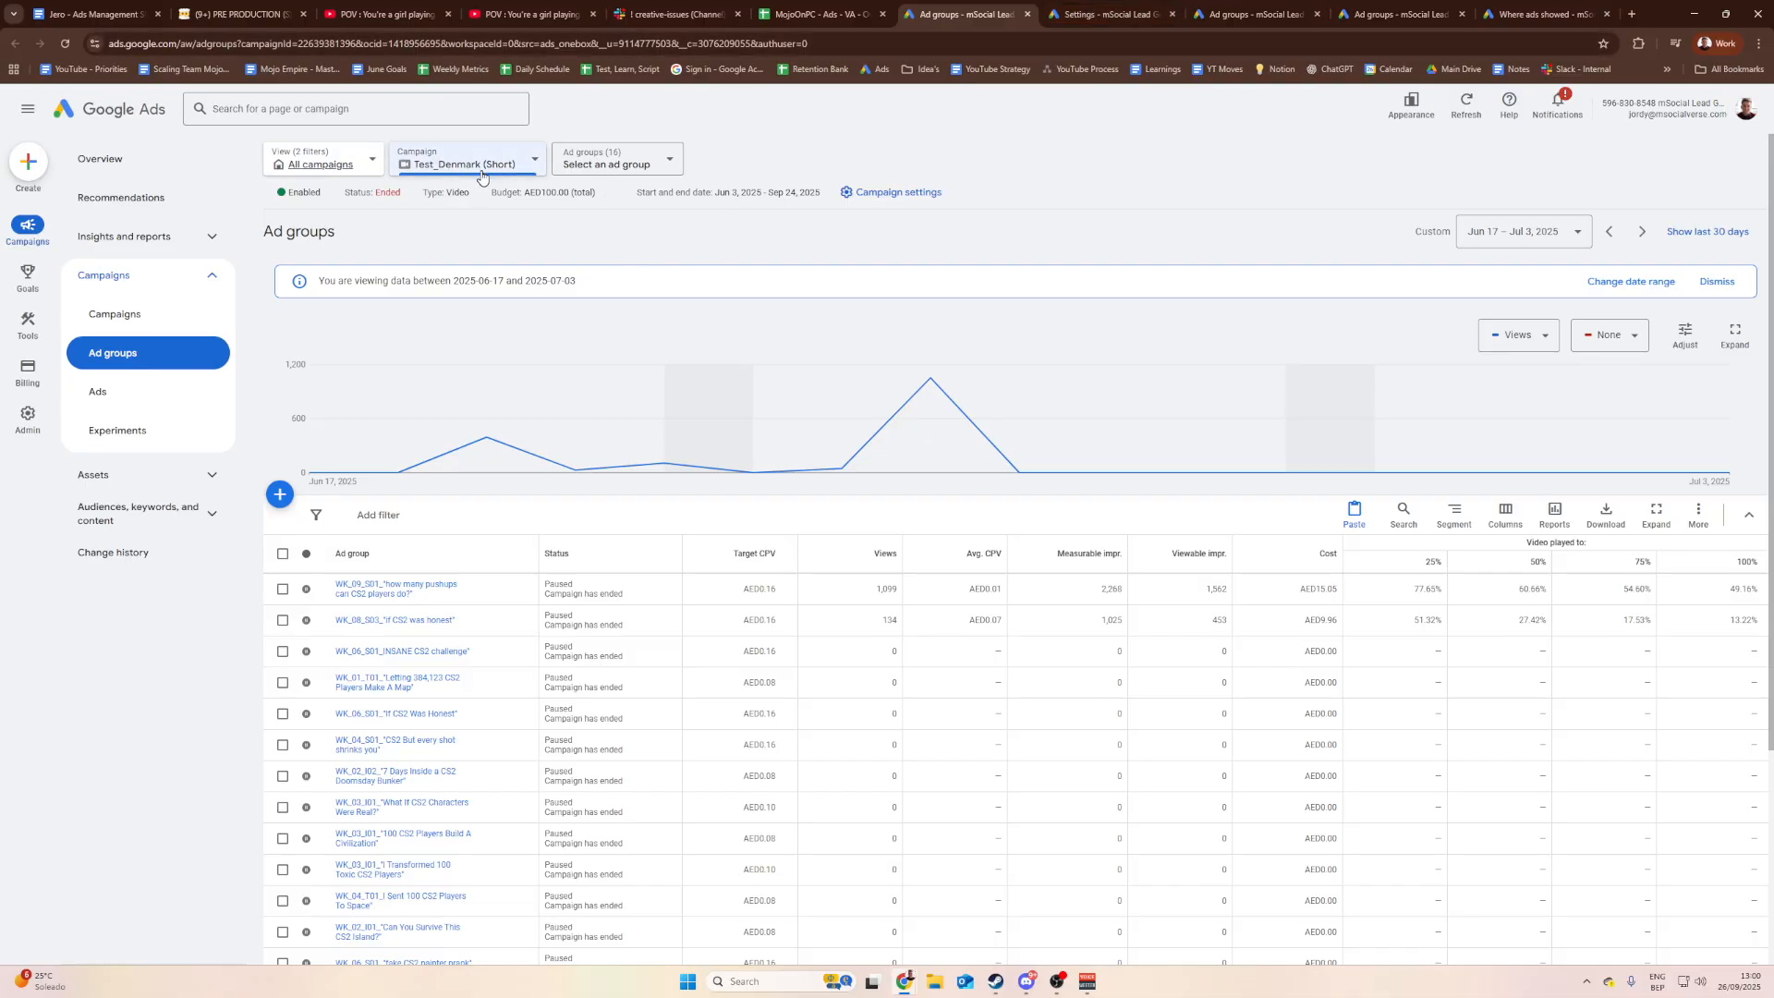
Step: Find the Shorts_W1_V1_POV : You're a girl playing CS2 ad group in the table and open its ads
scroll(447, 448, down, 2)
scroll(398, 730, up, 3)
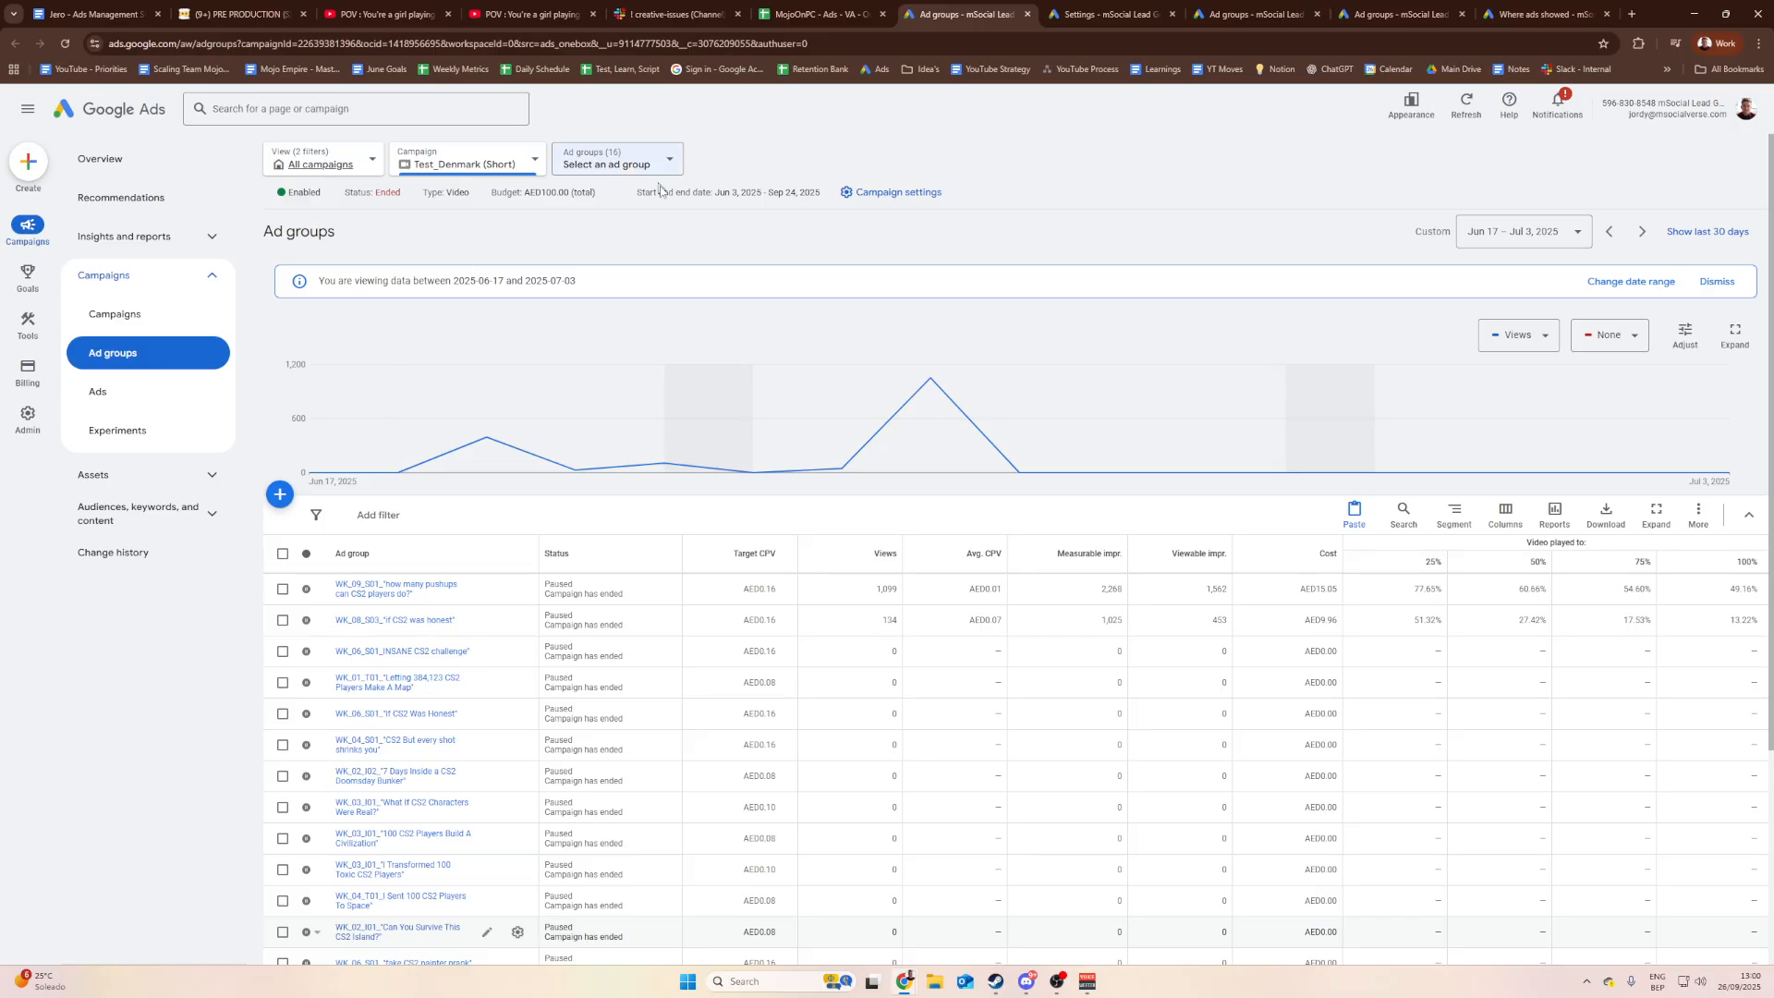
scroll(623, 323, down, 3)
scroll(320, 810, down, 1)
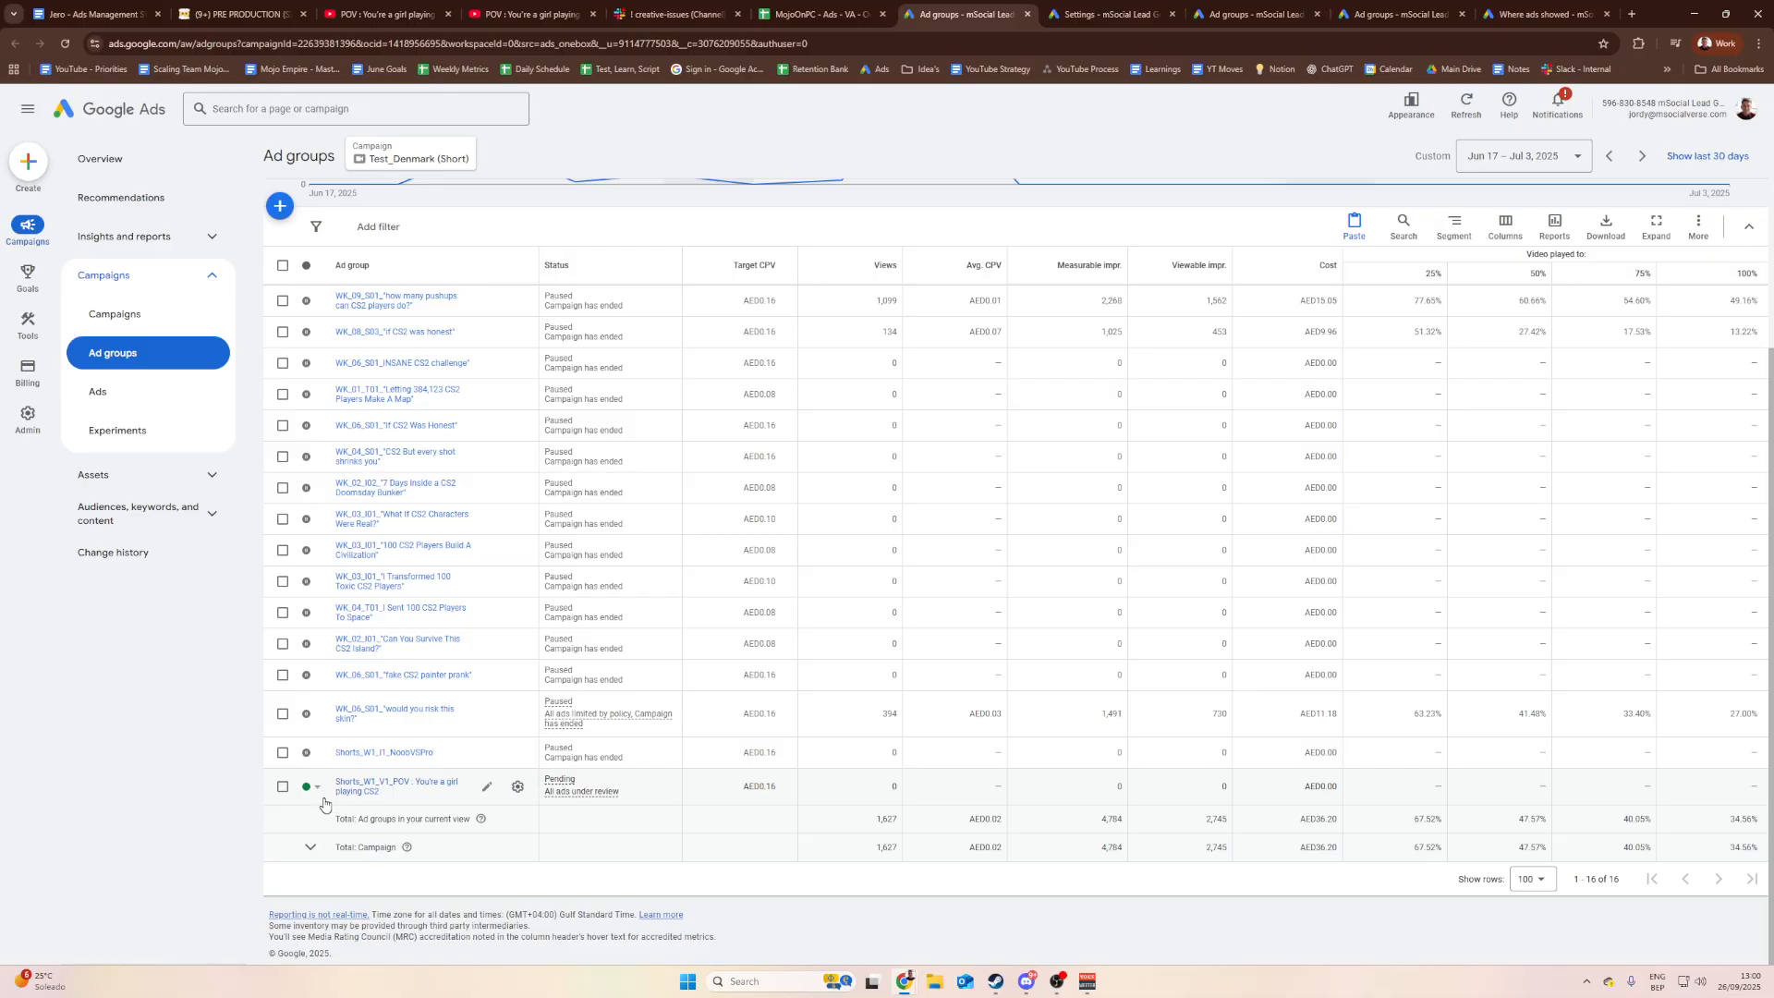
scroll(591, 756, up, 2)
scroll(601, 518, down, 2)
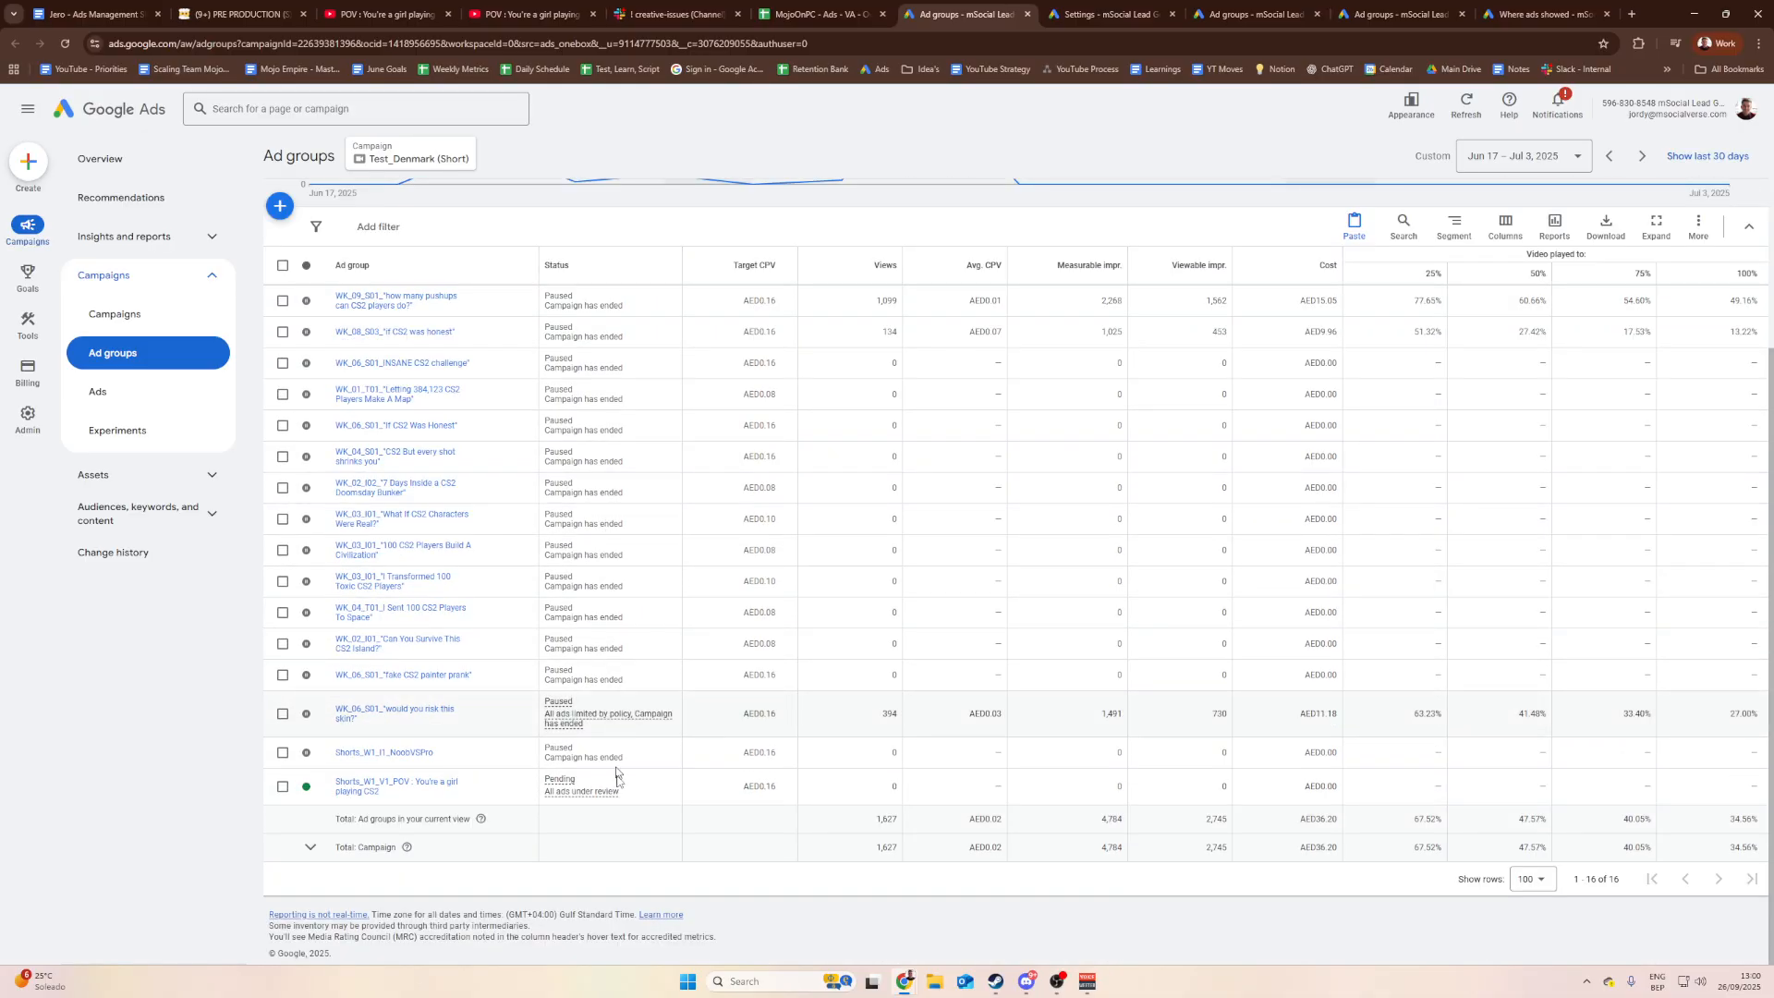
mouse_move(570, 793)
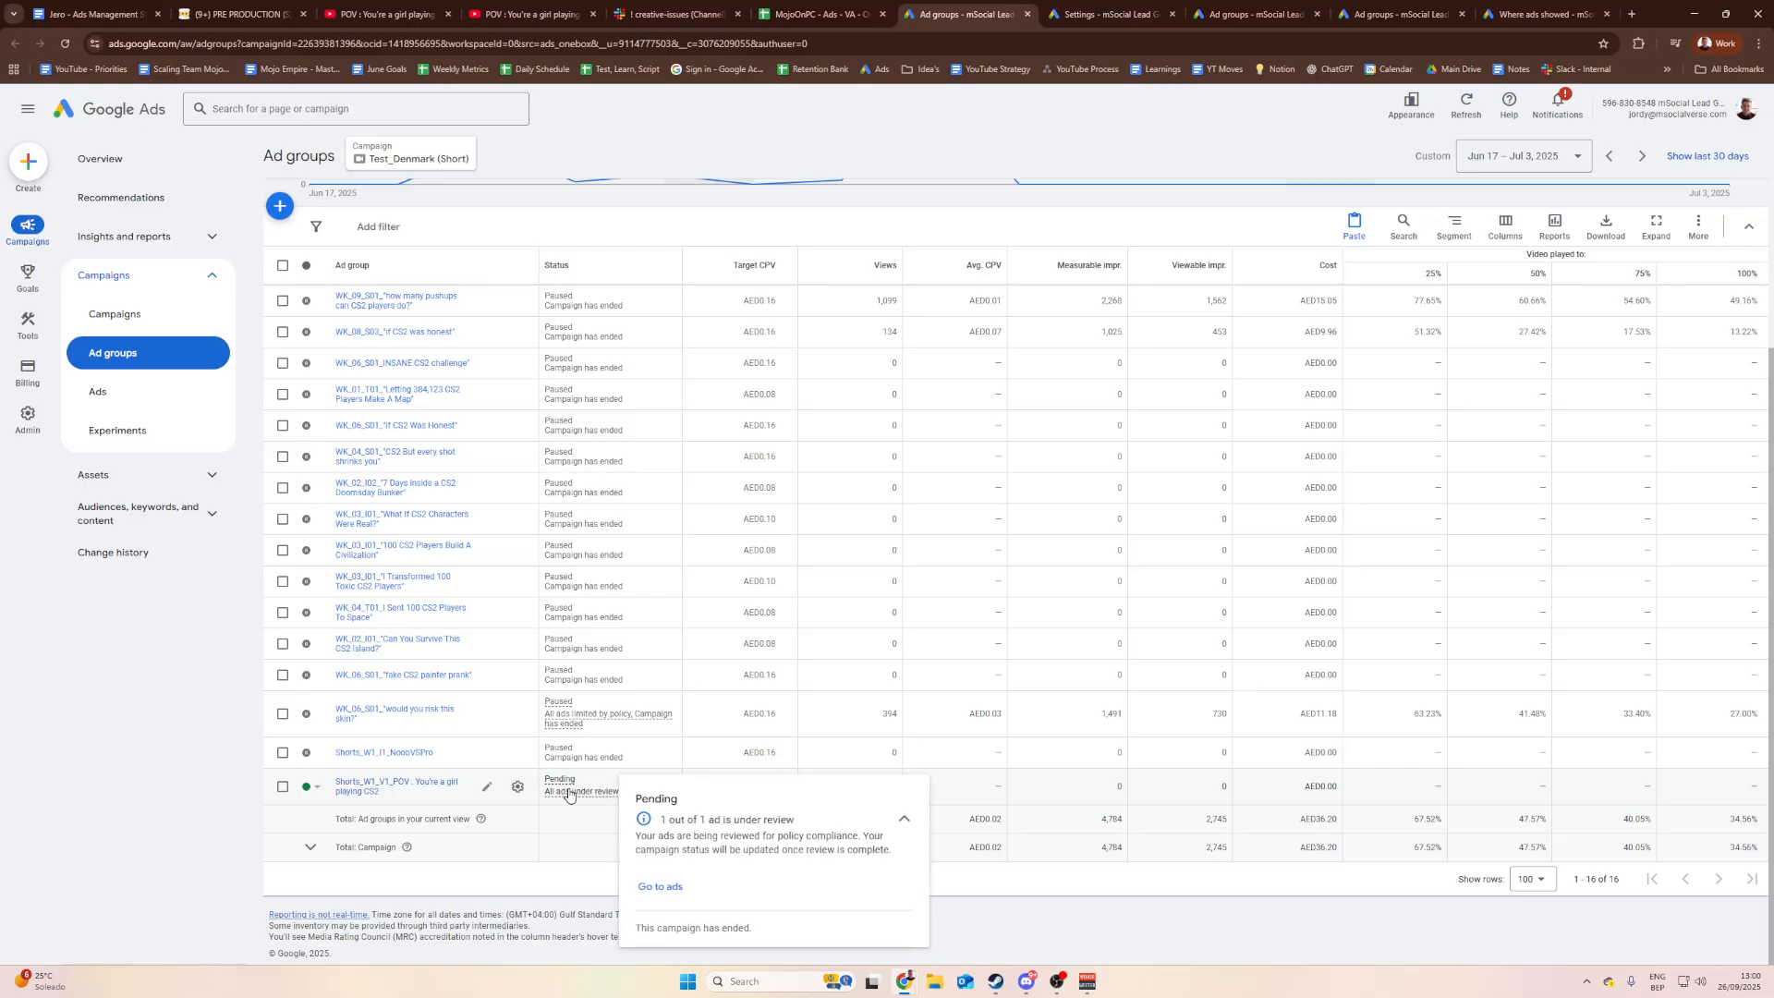
scroll(570, 793, up, 3)
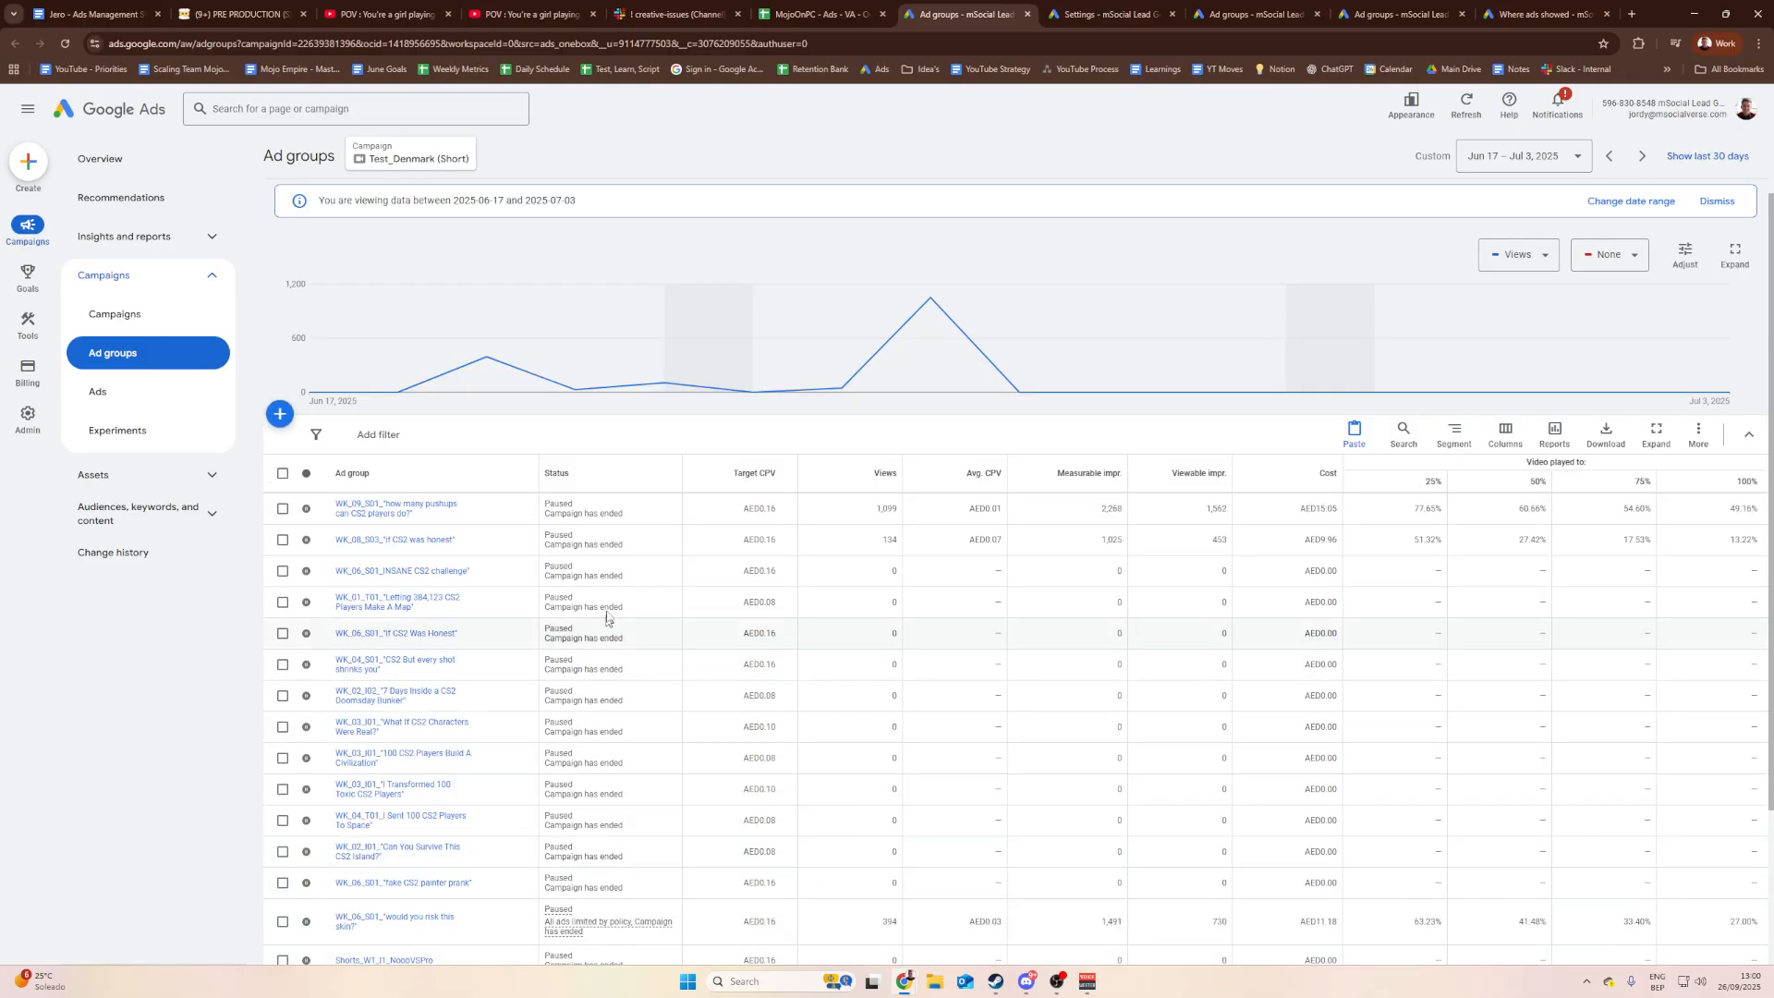
scroll(610, 534, down, 3)
scroll(647, 527, up, 3)
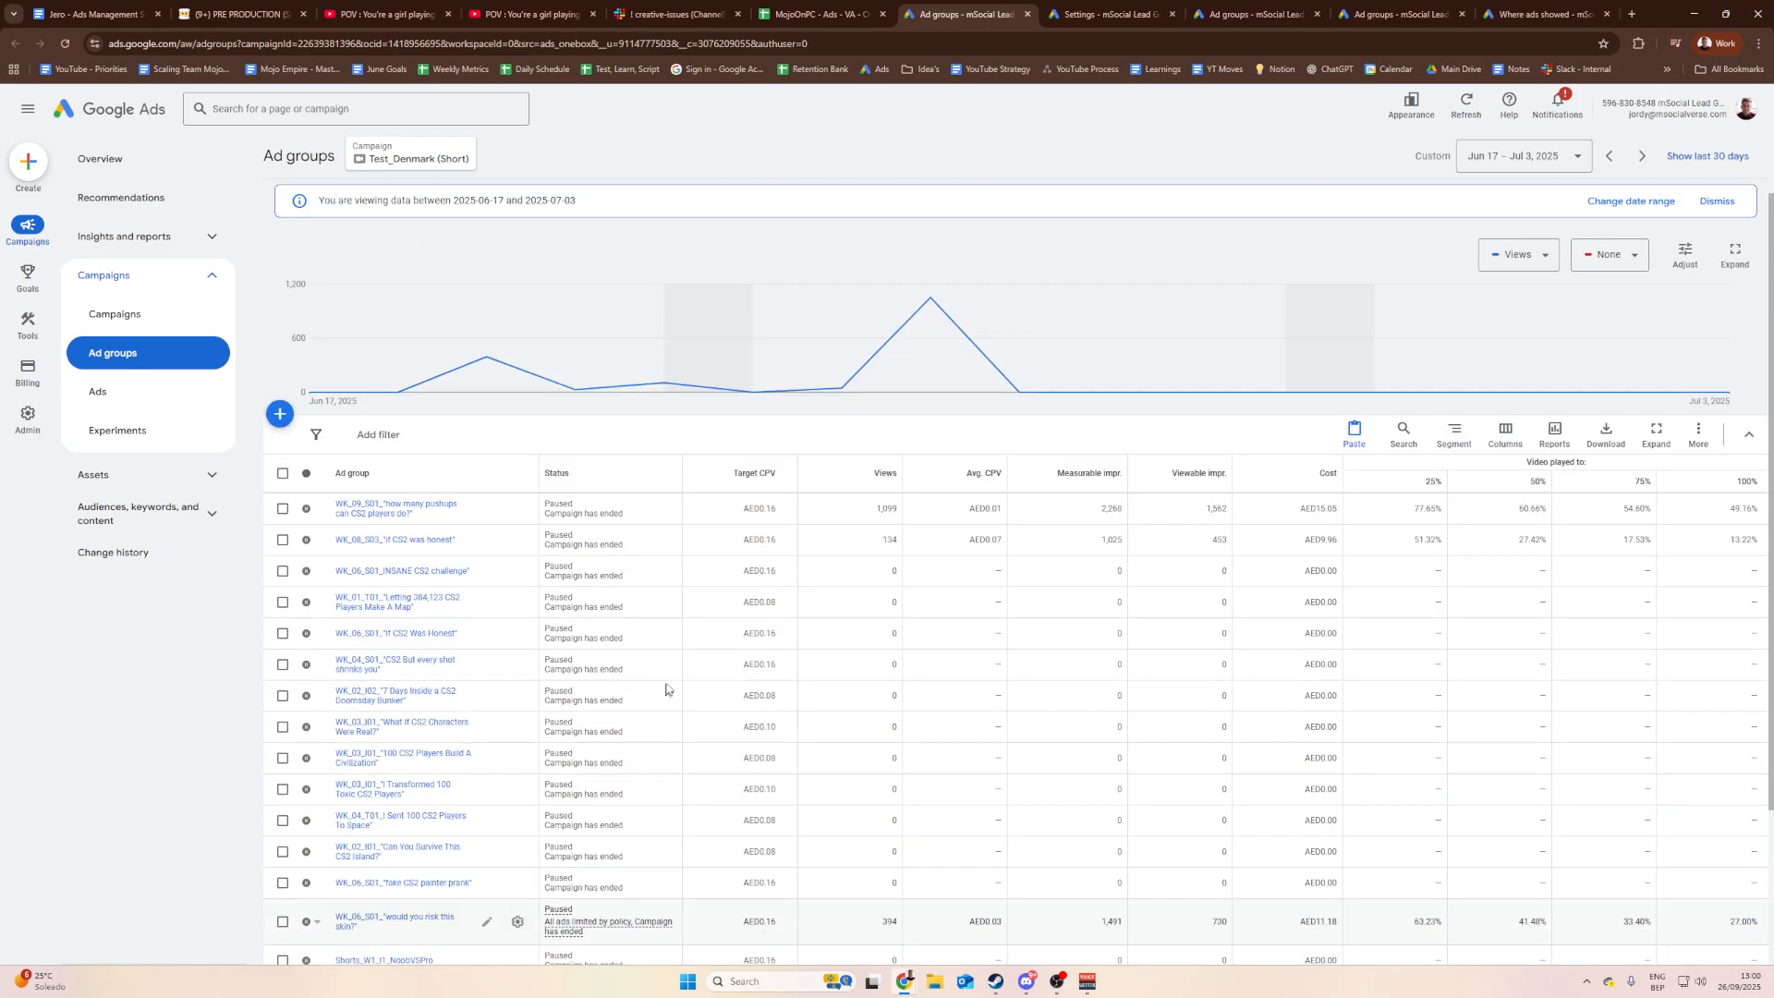
scroll(676, 521, down, 1)
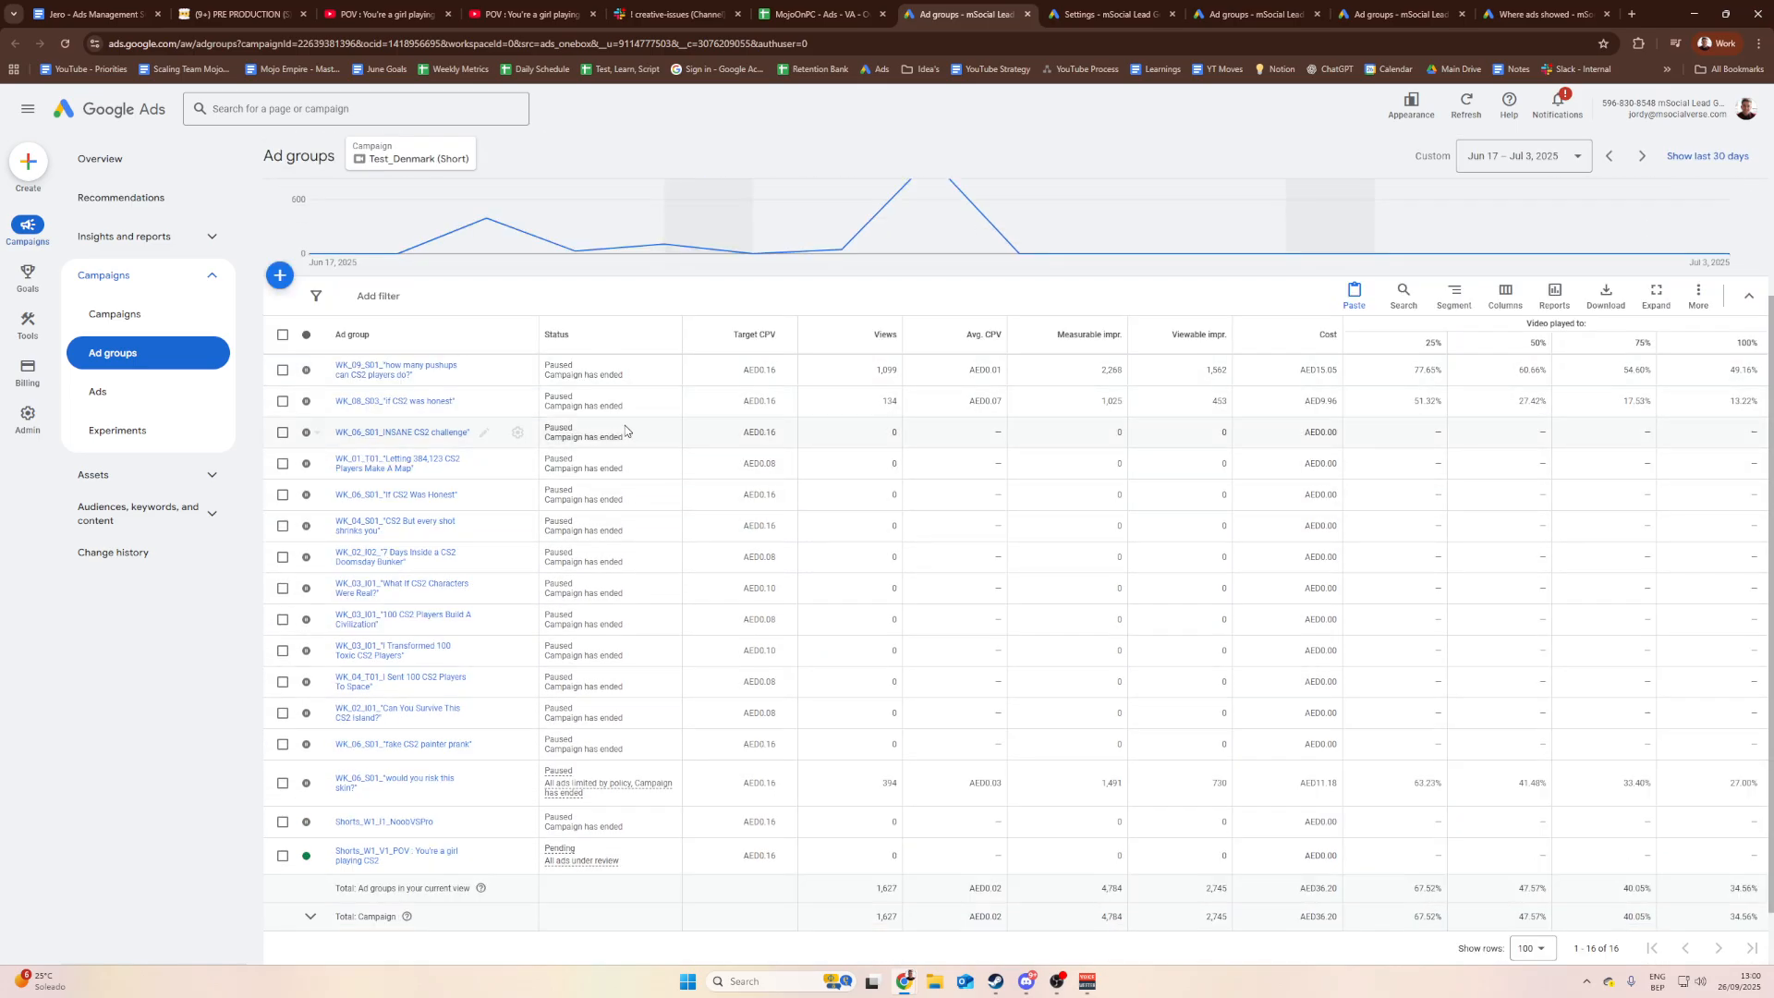
mouse_move(580, 859)
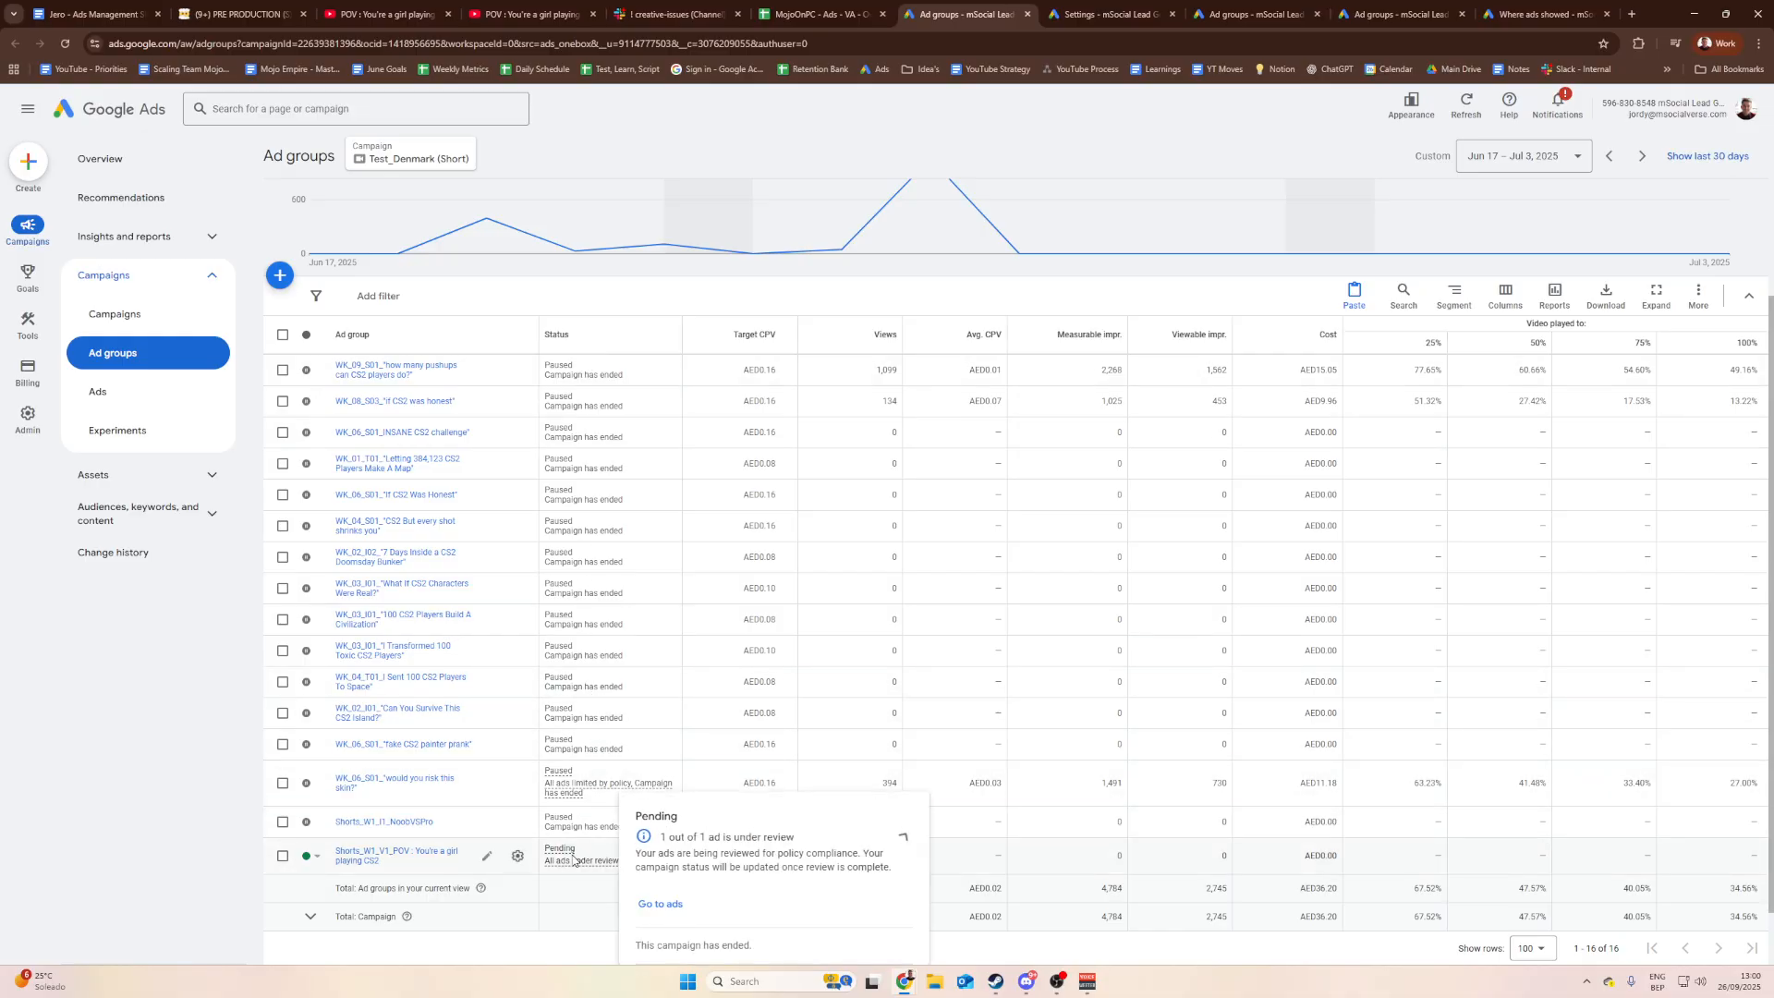
scroll(580, 859, down, 1)
mouse_move(573, 716)
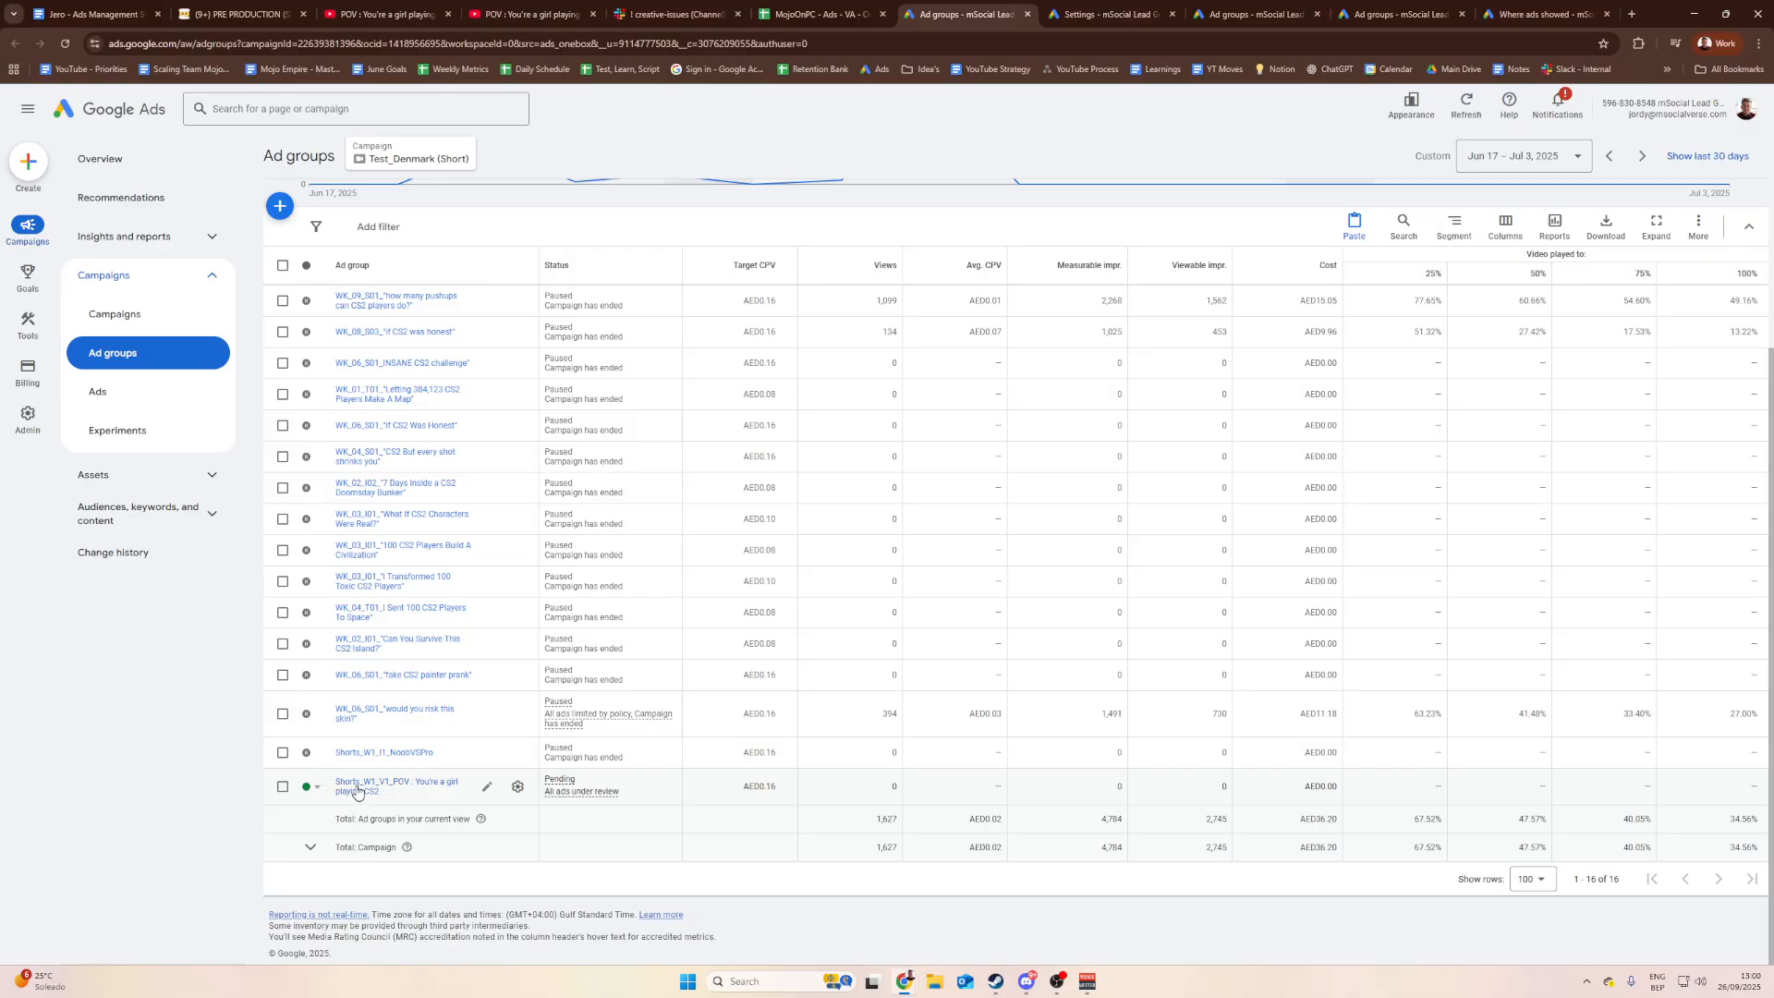
scroll(359, 786, up, 2)
scroll(365, 788, down, 2)
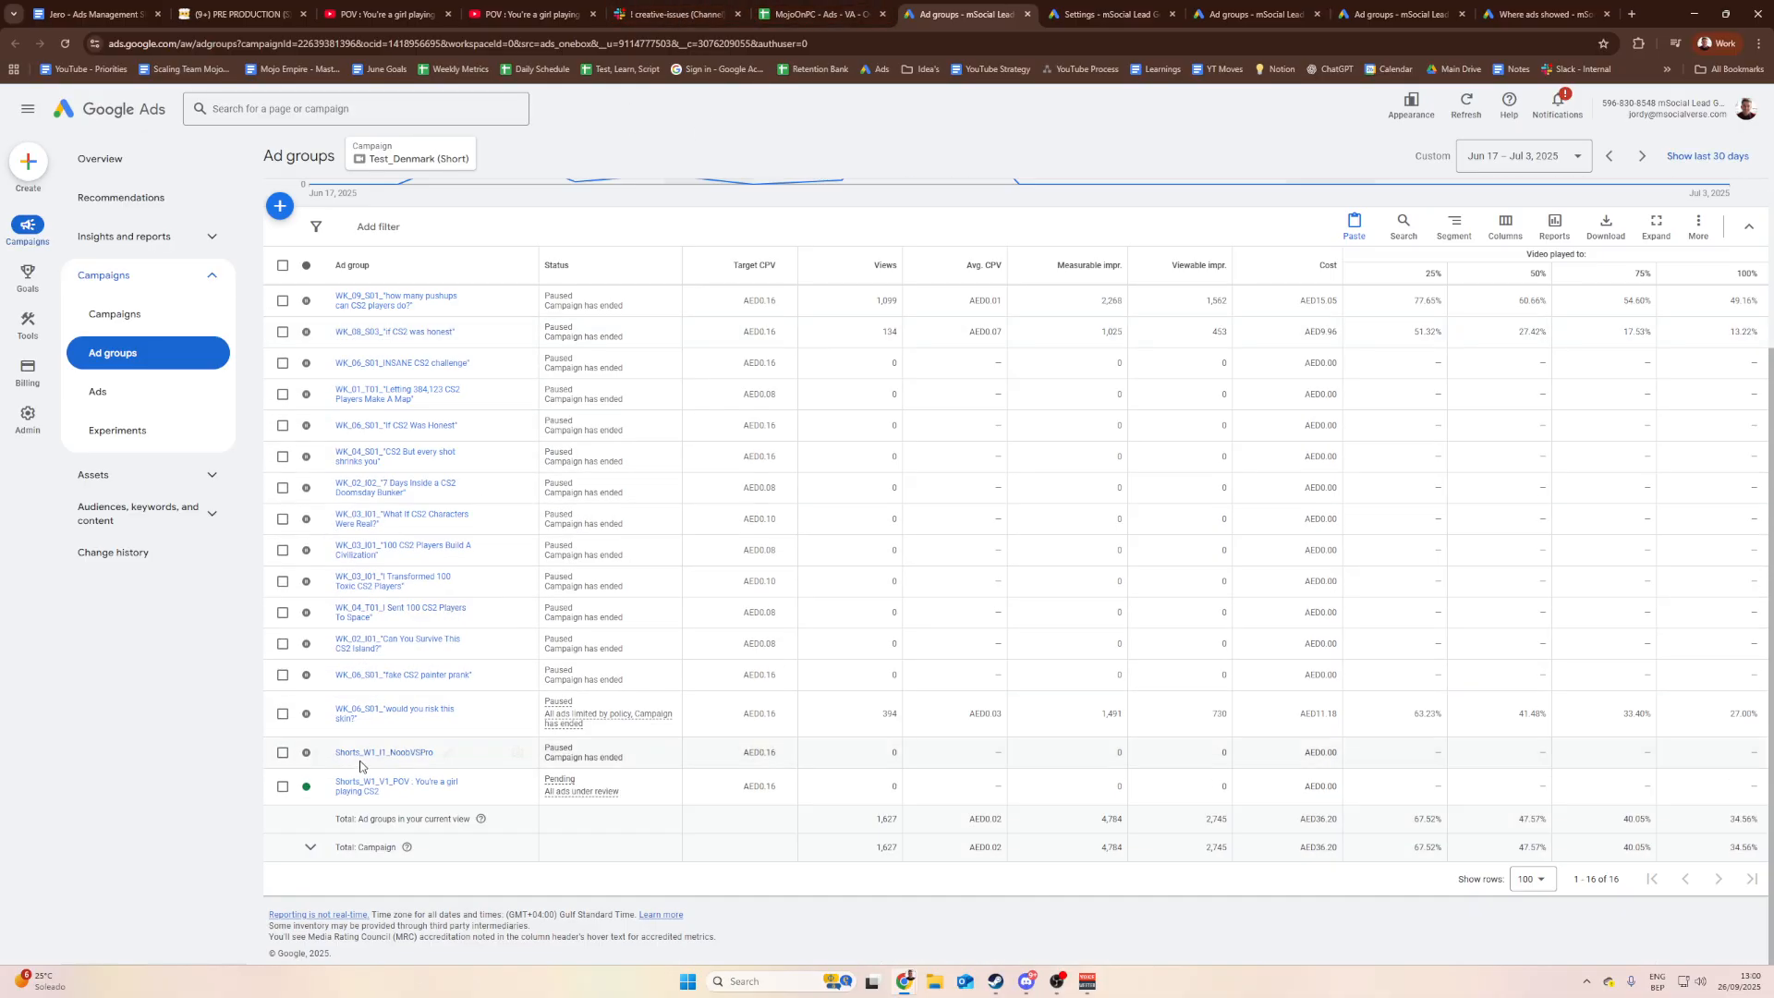
click(366, 787)
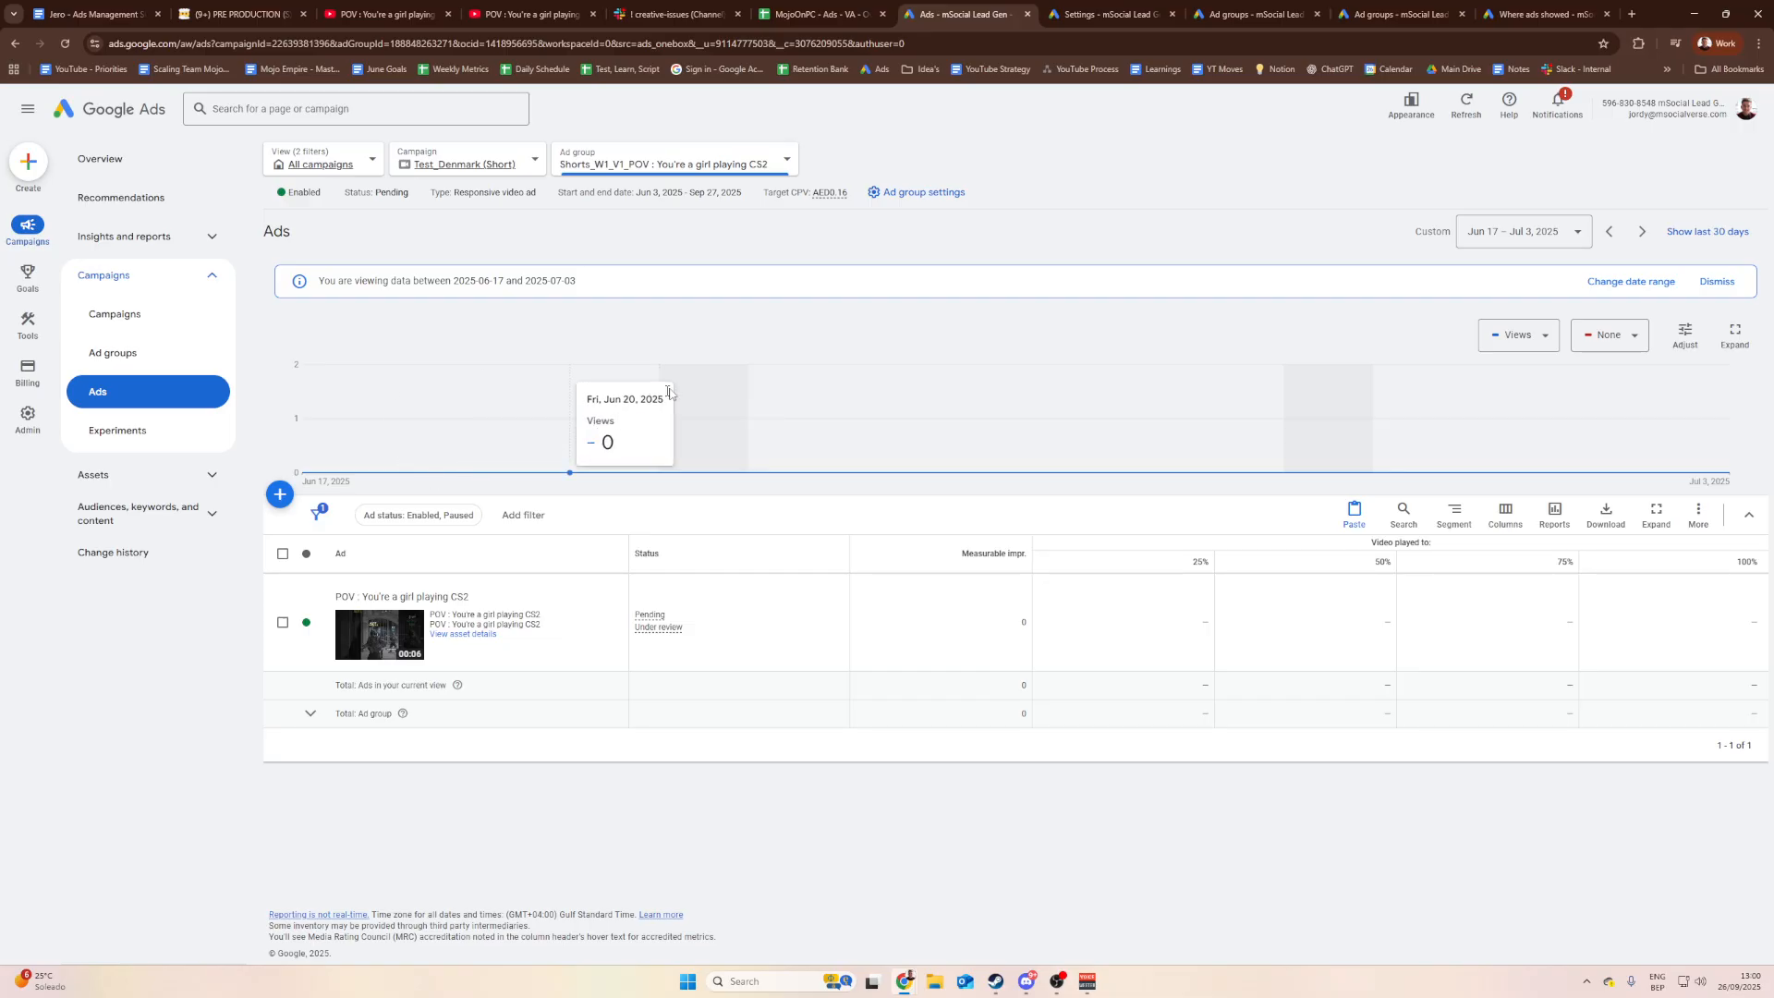
Step: Copy the ad group's Ads page URL from the address bar
click(981, 42)
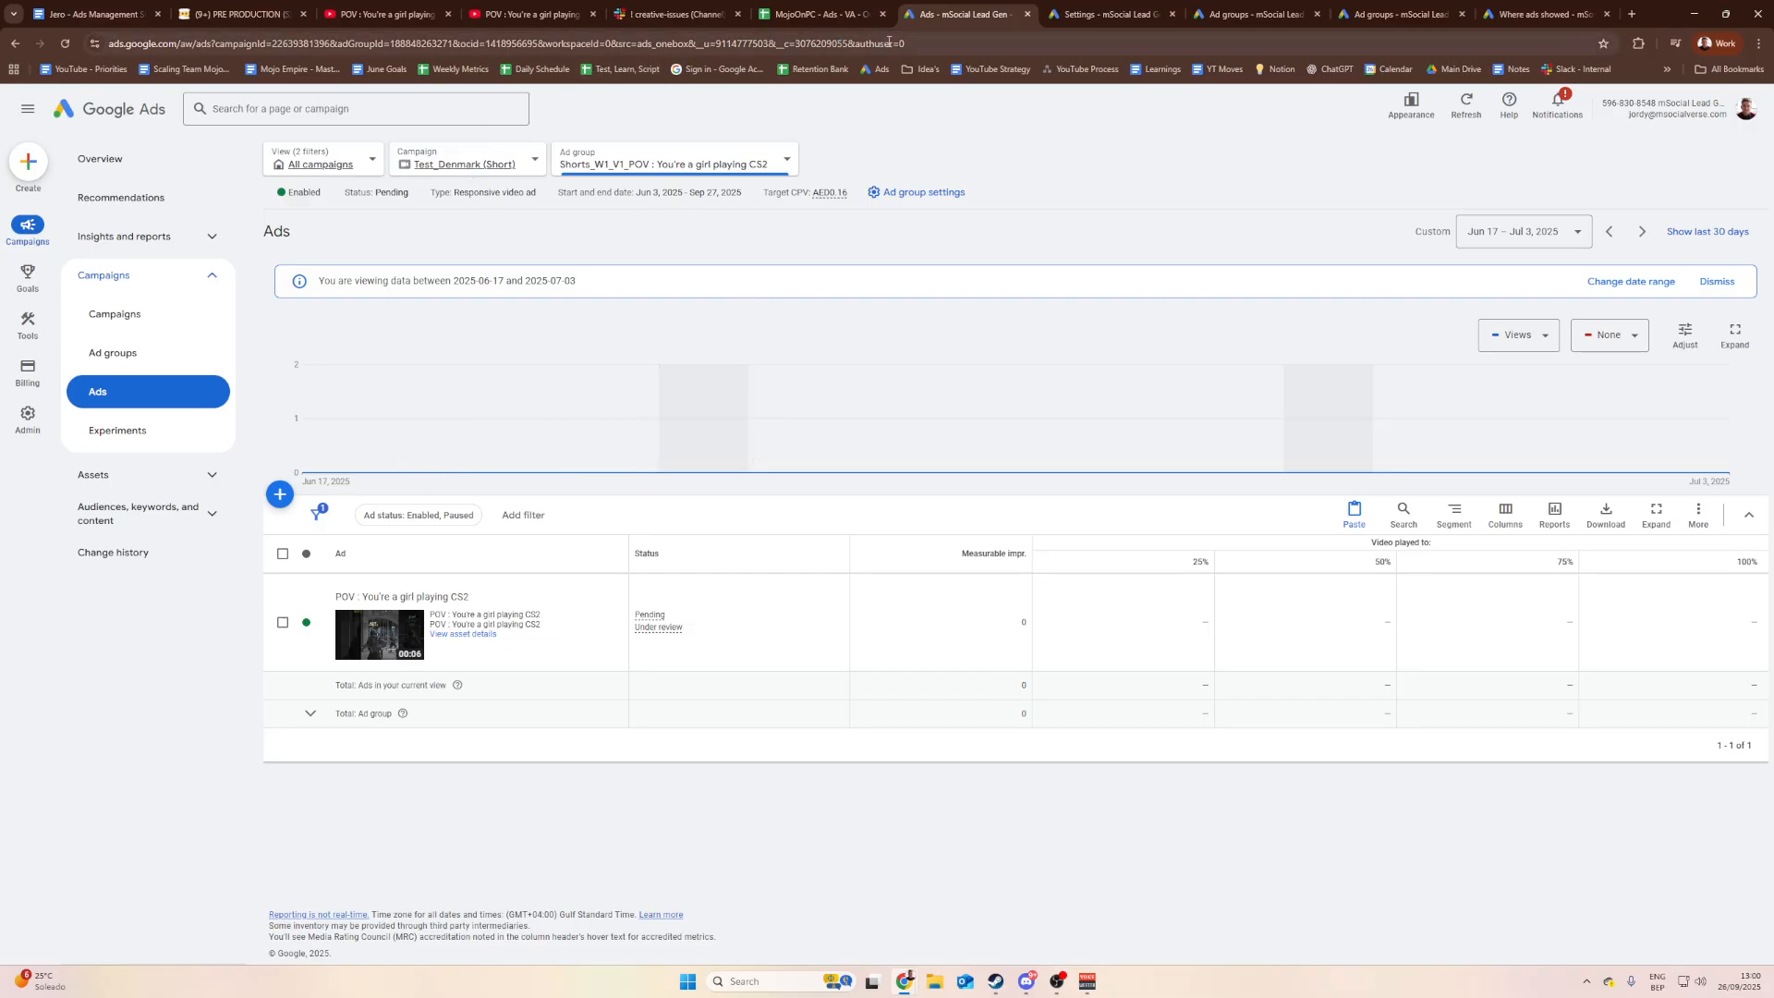
triple_click(980, 43)
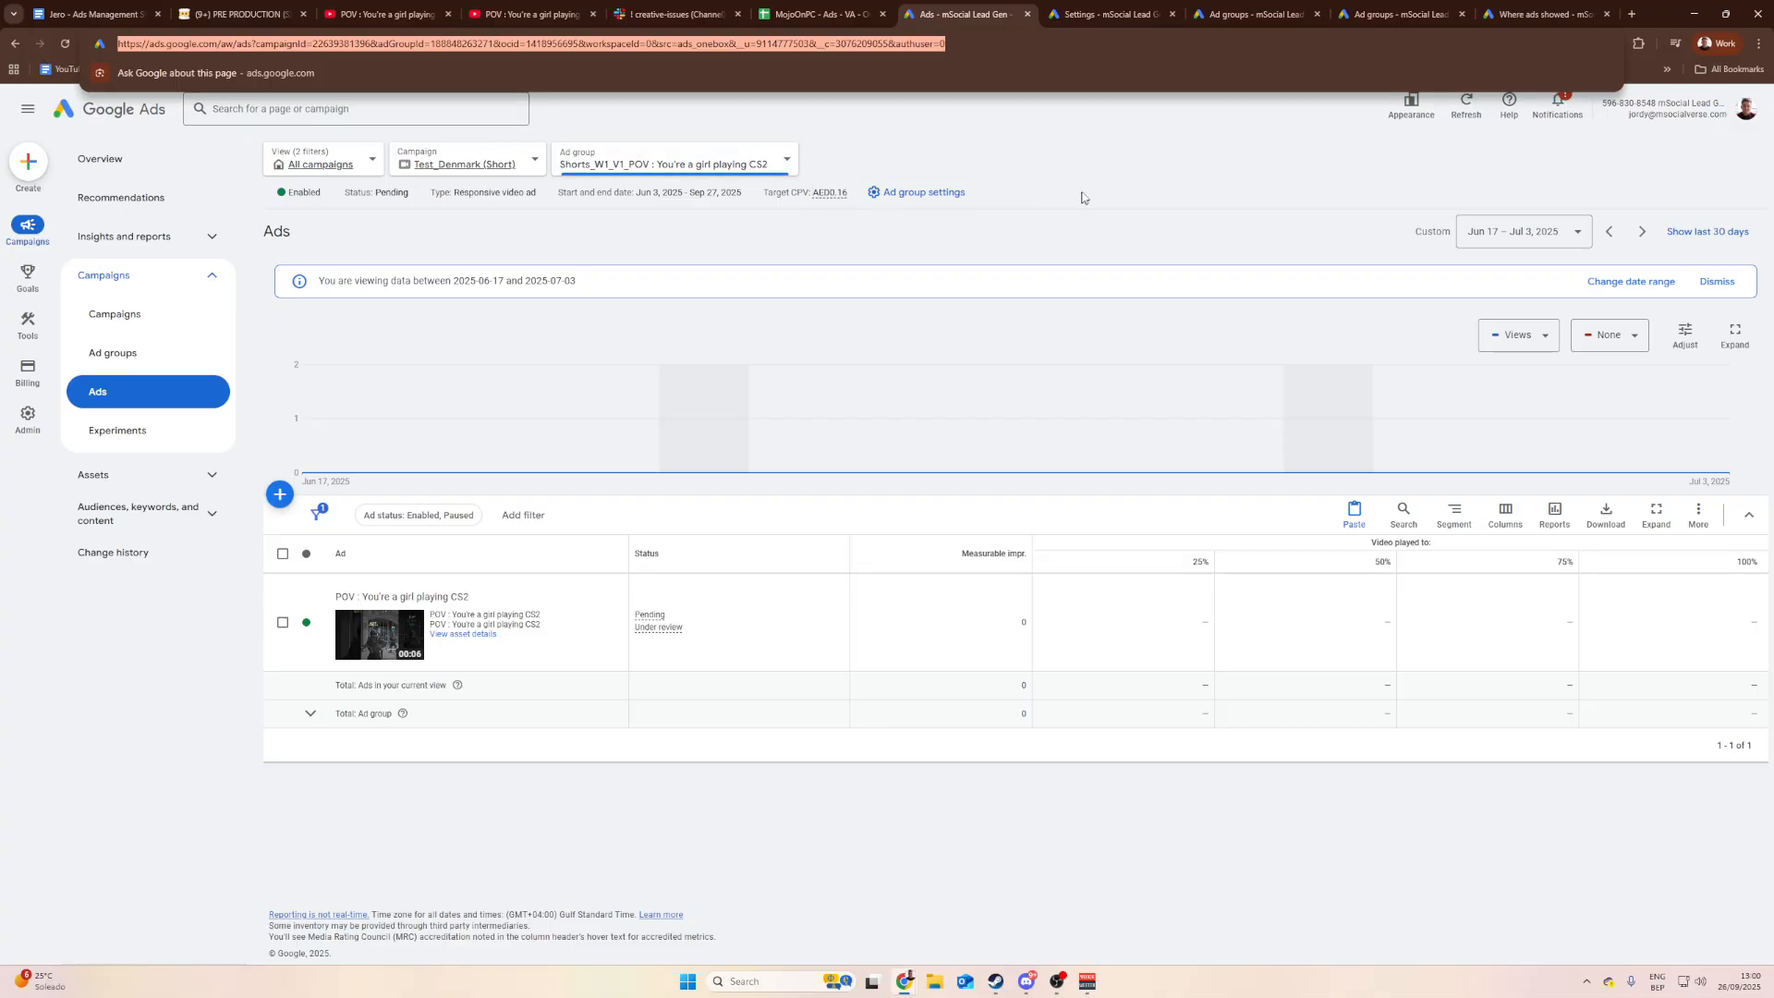
click(1125, 174)
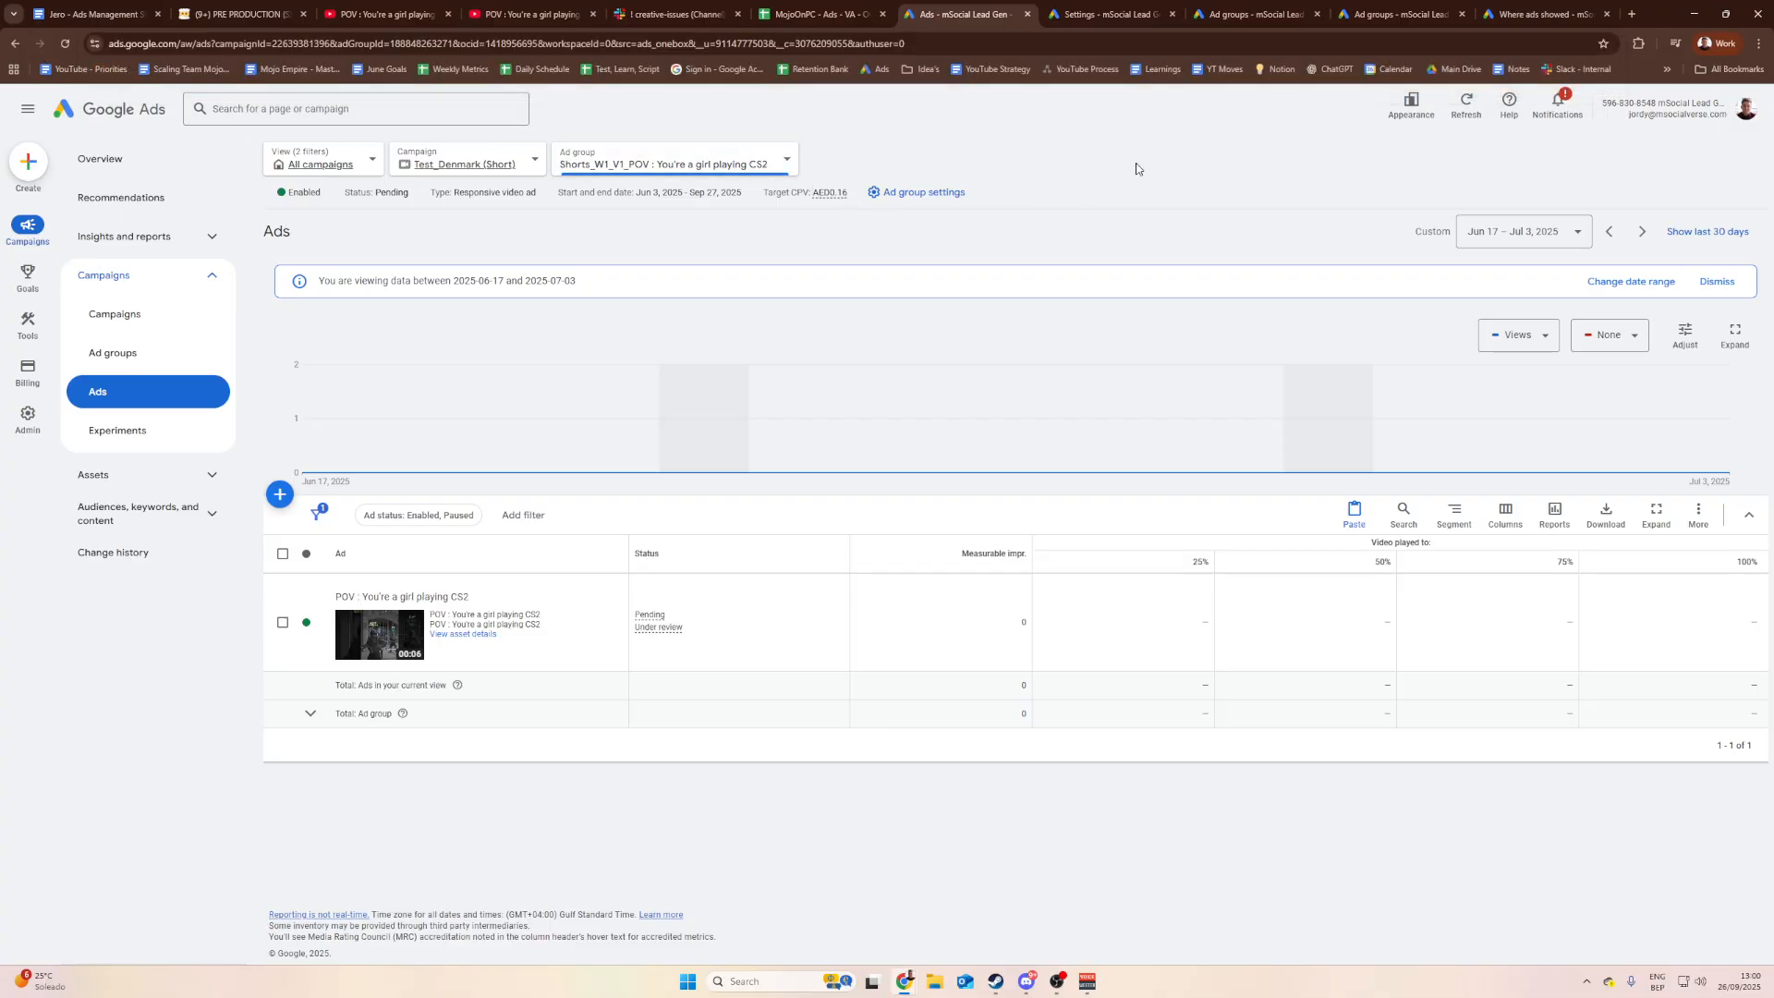
Step: Set the report date range to a custom Sep 19 – 26, 2025
click(1484, 242)
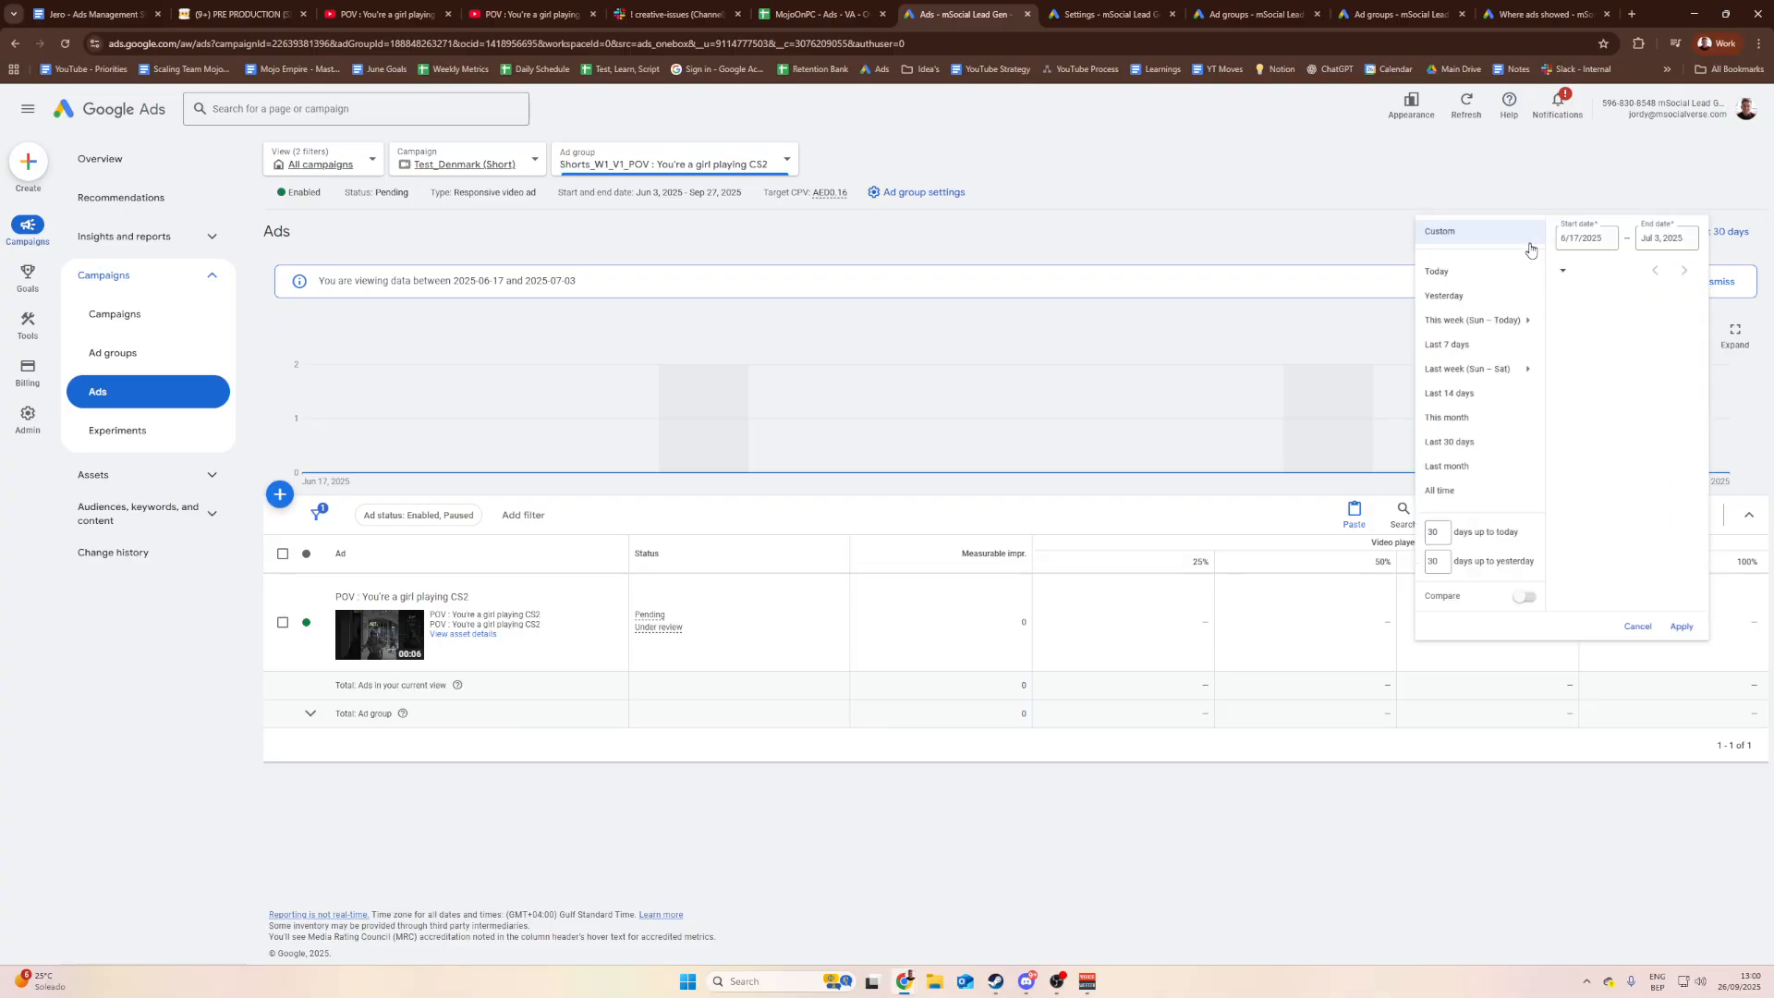
click(1459, 364)
click(1571, 236)
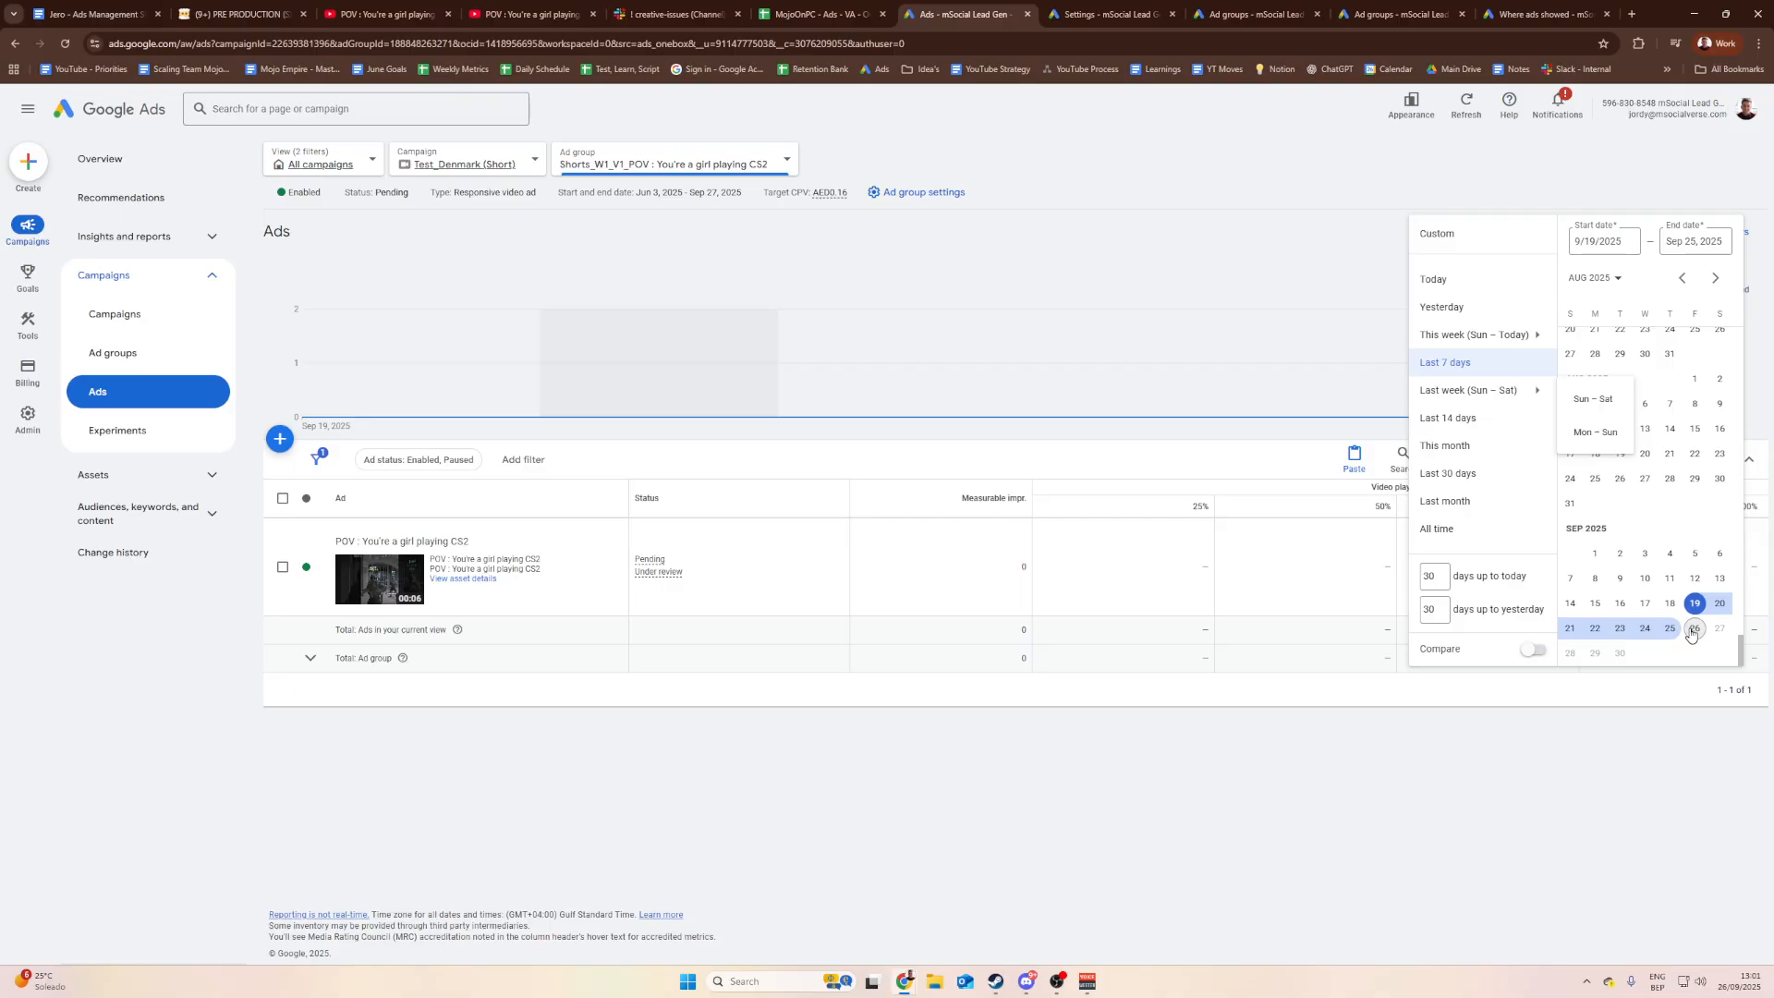
click(1693, 631)
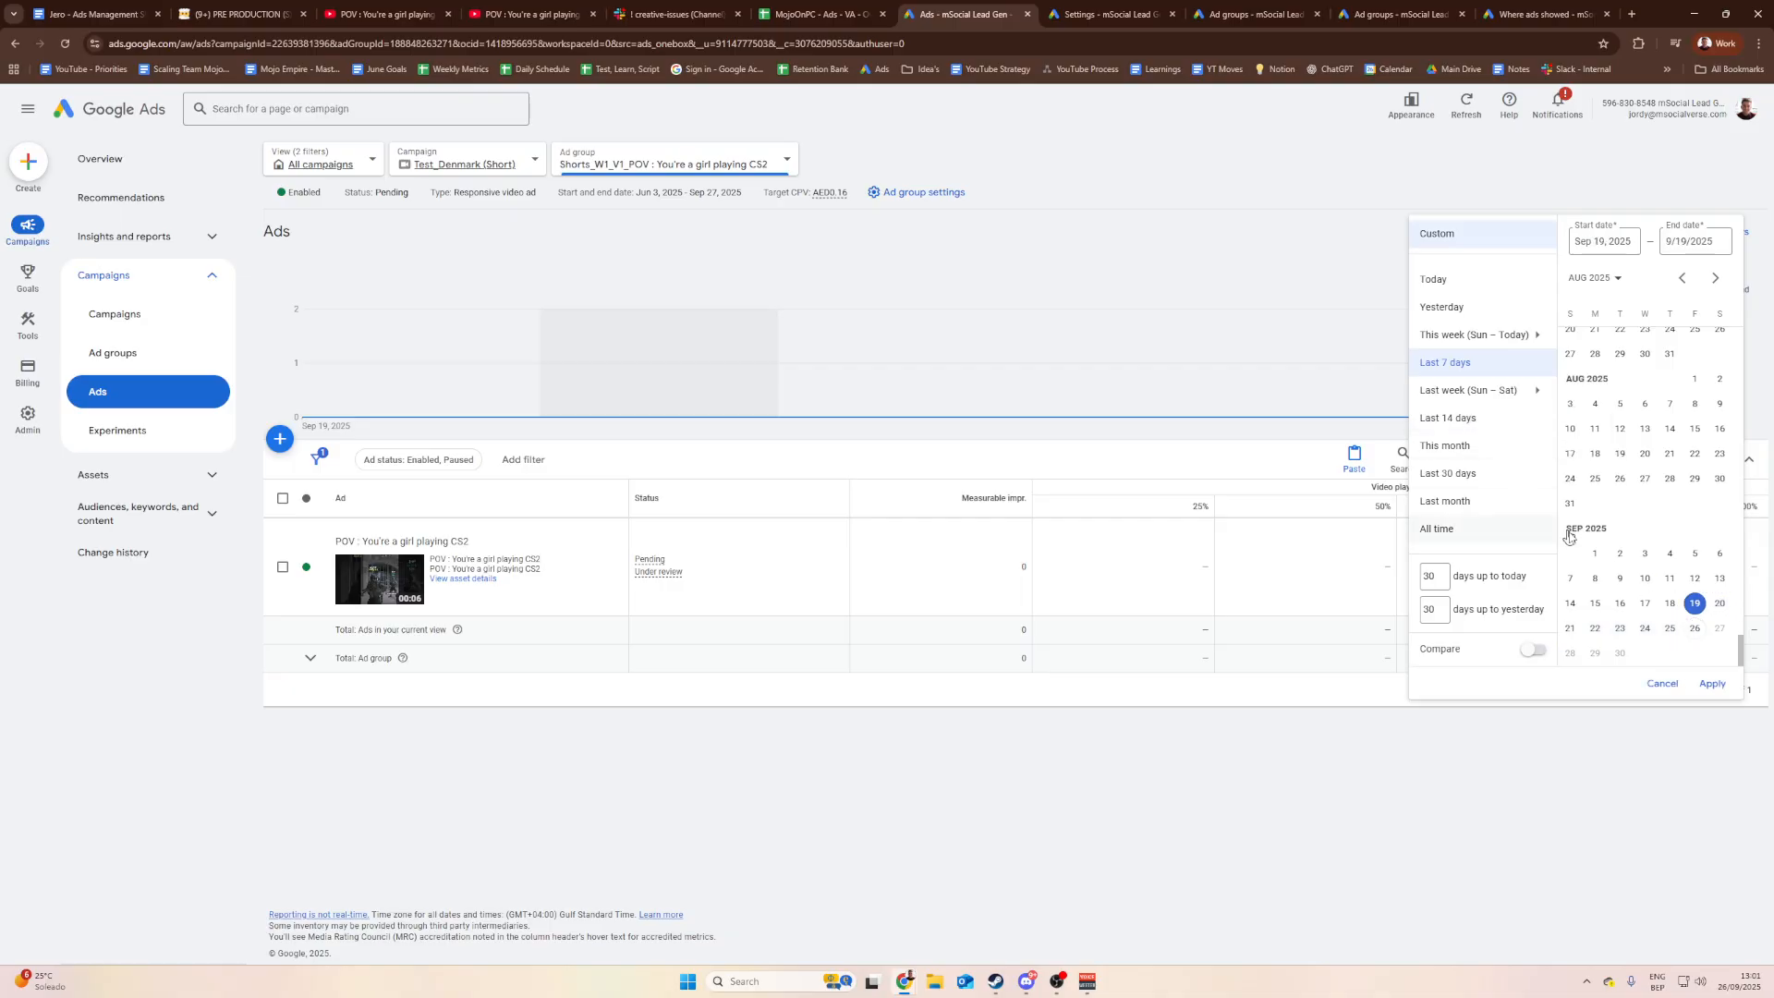
click(1694, 629)
click(1712, 684)
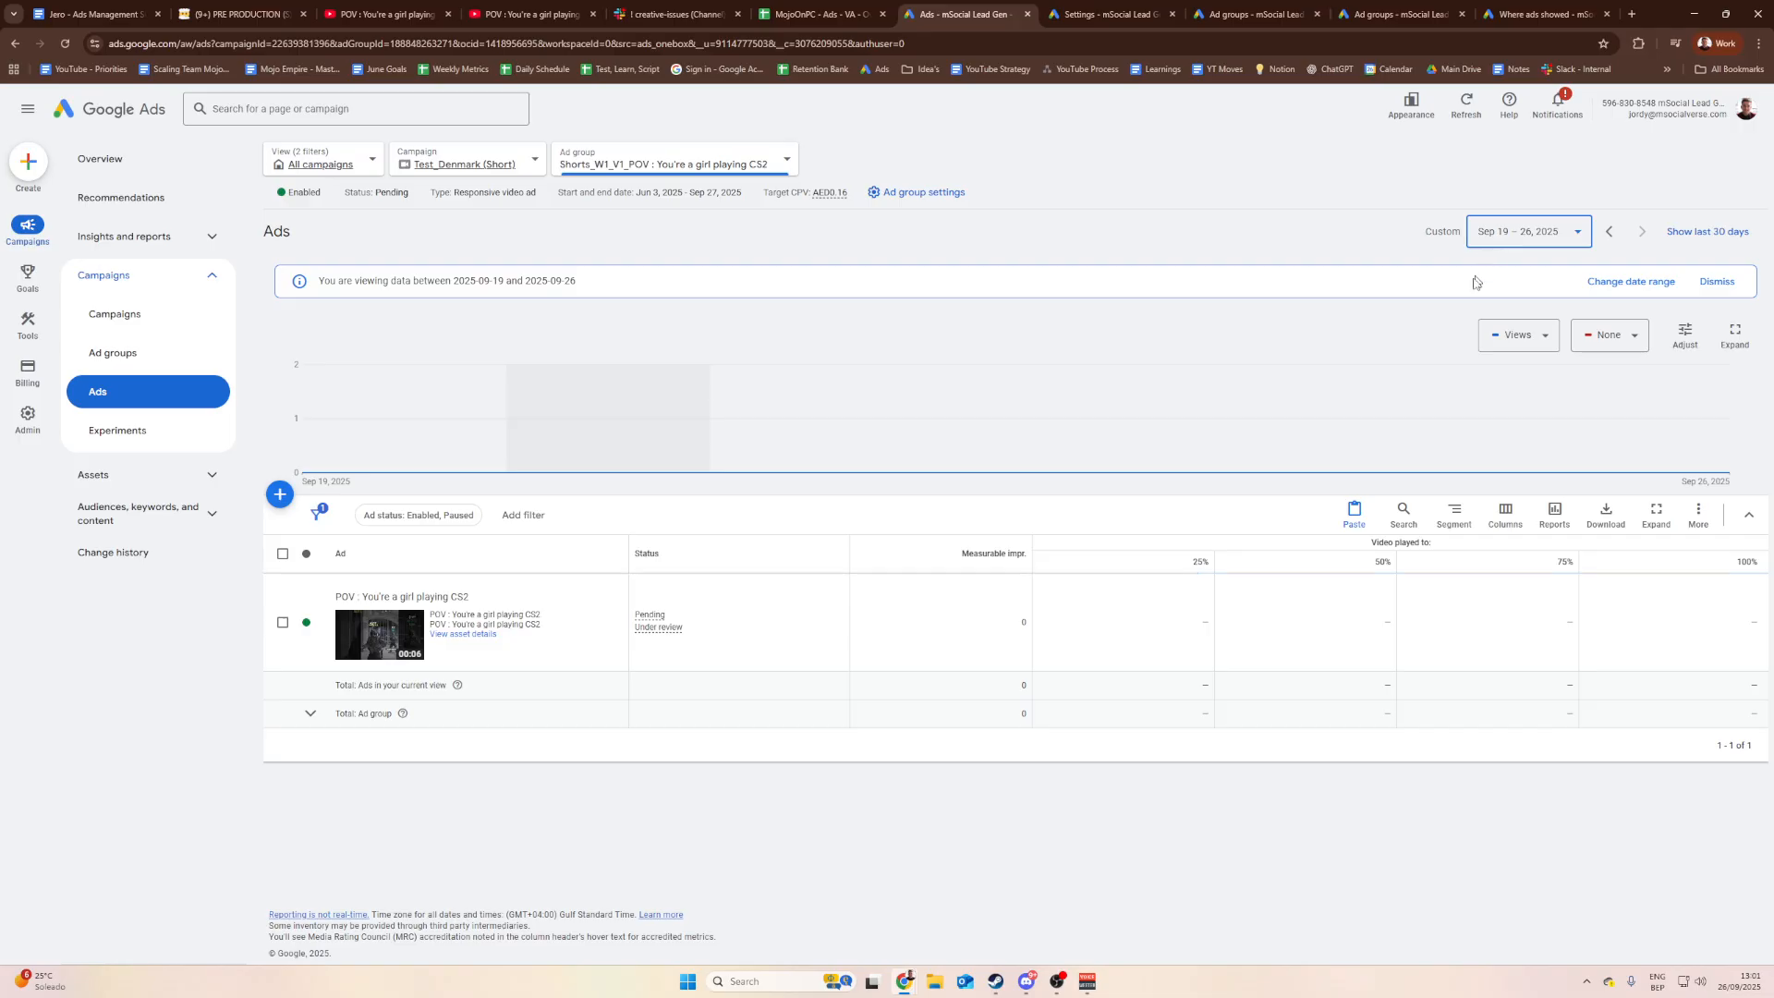
click(920, 43)
click(242, 14)
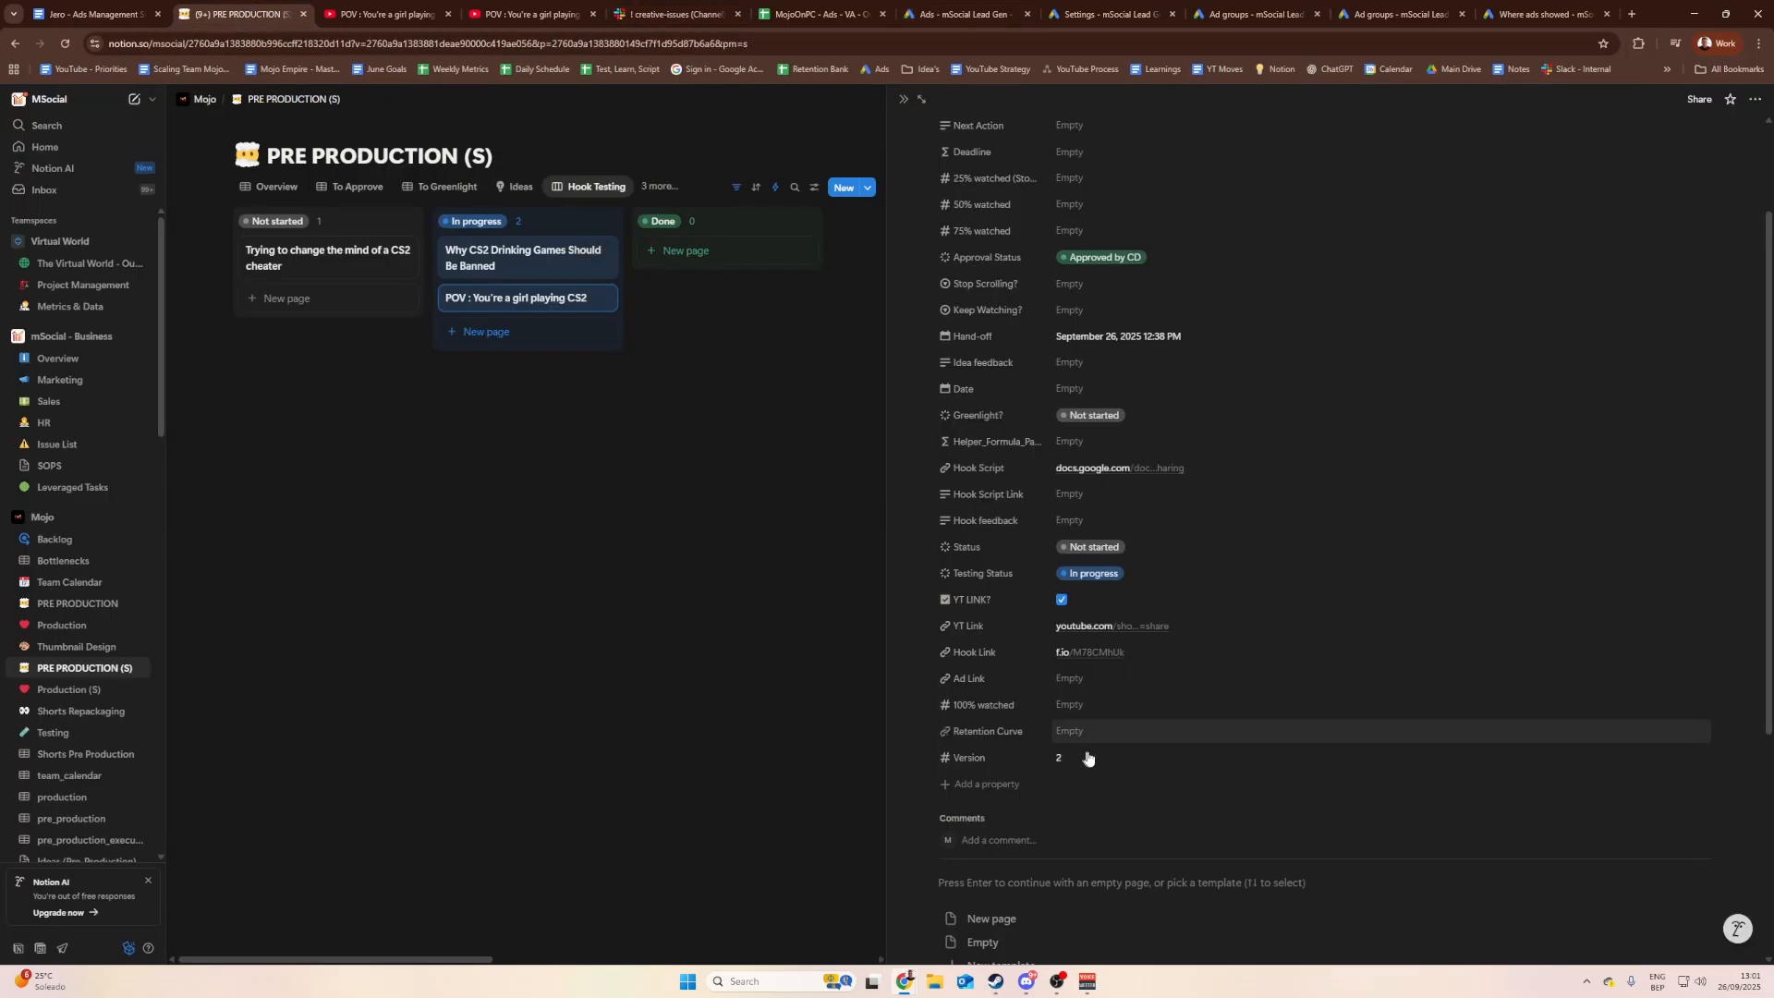
Step: Paste the copied Google Ads URL into the POV card's Ad Link property and open it to verify
click(1089, 691)
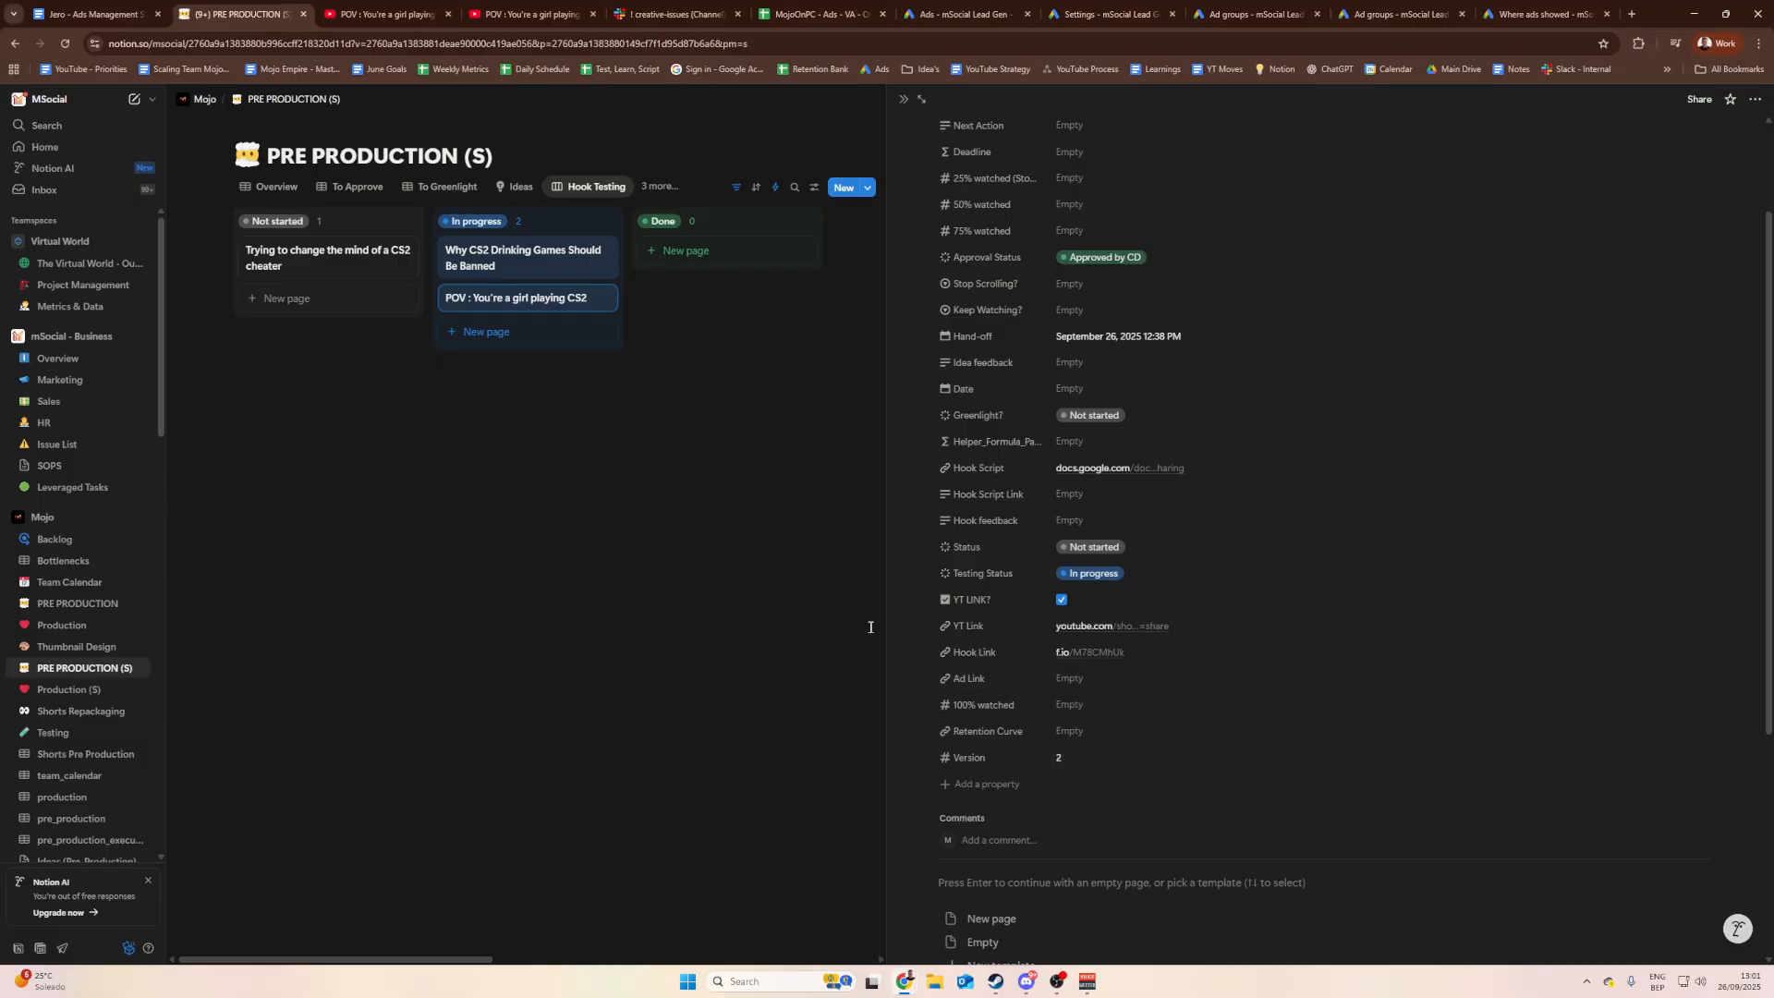
click(749, 571)
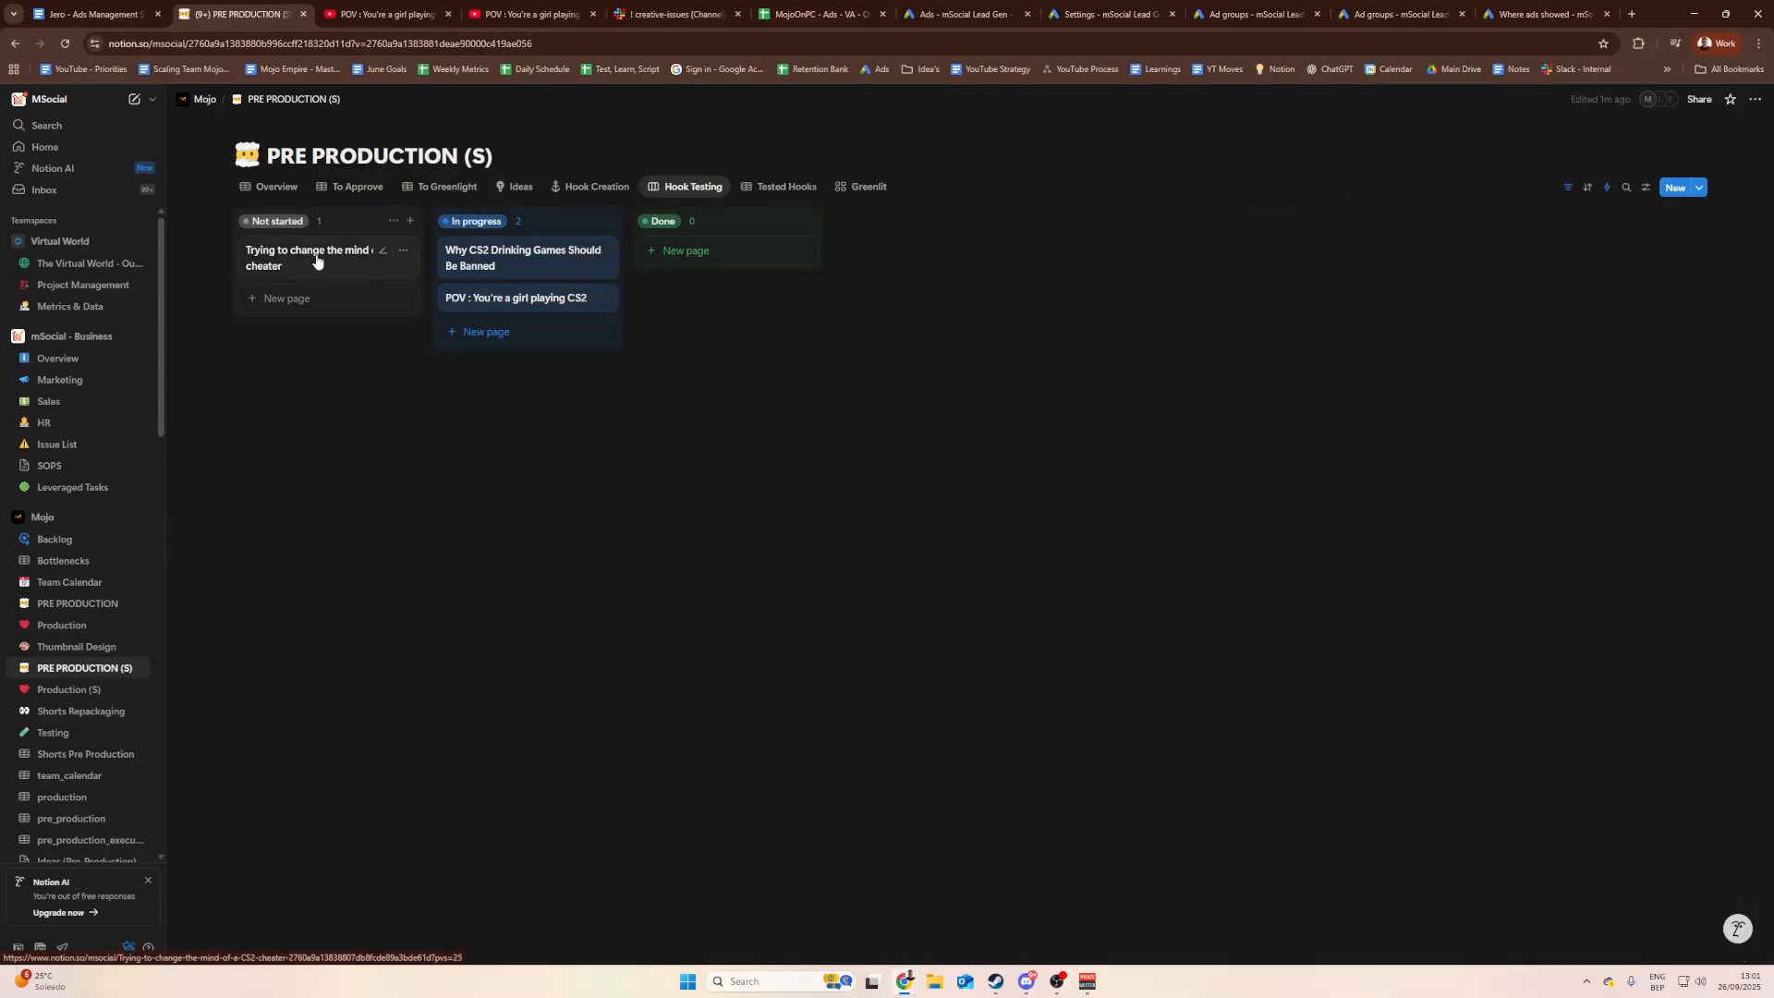
click(520, 313)
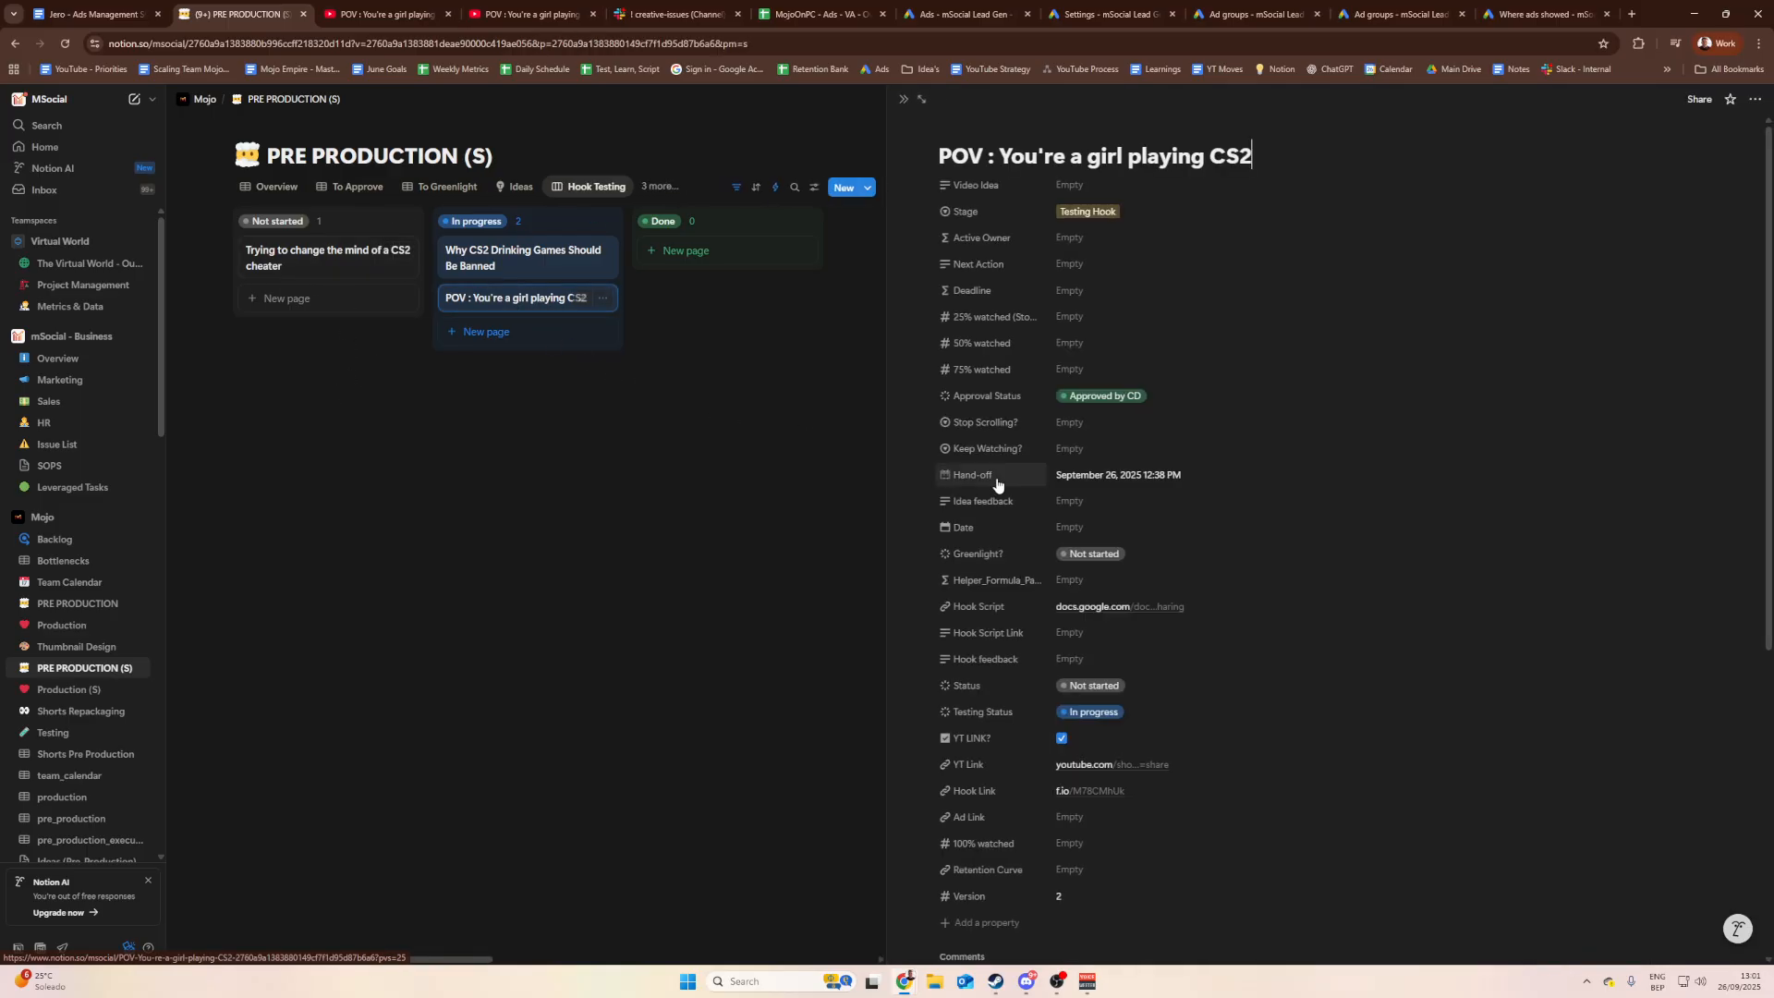
scroll(1109, 566, down, 3)
click(1105, 541)
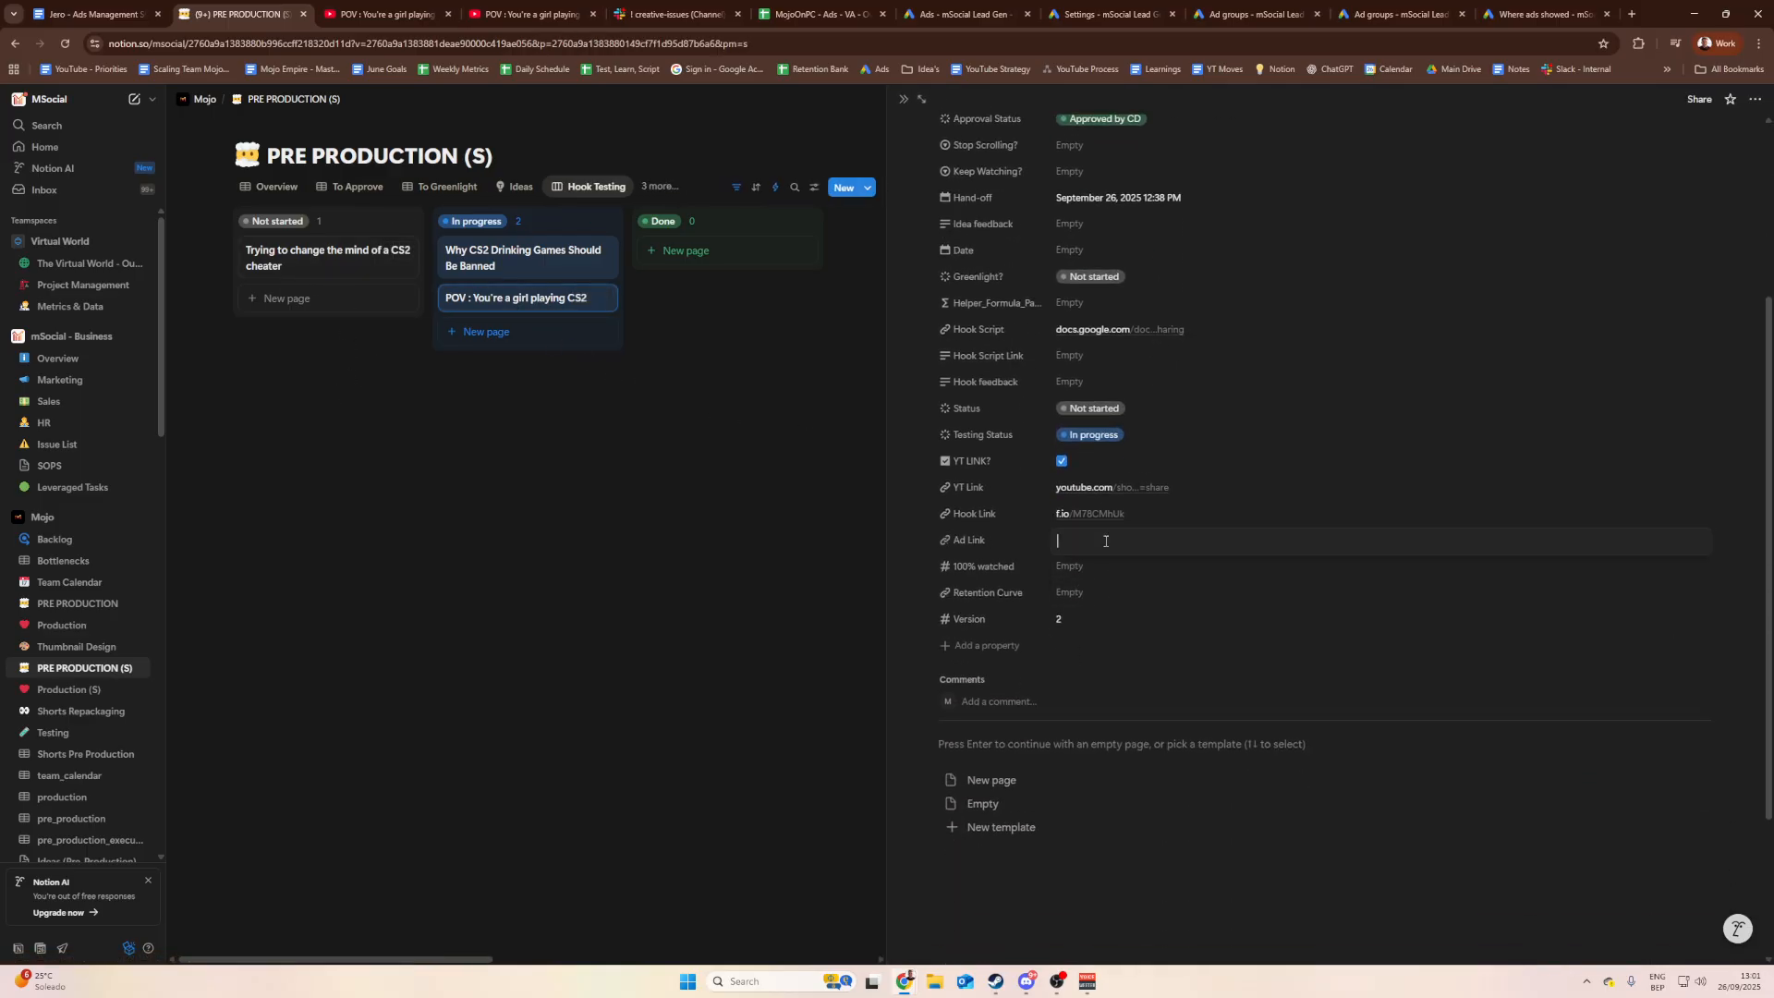
key(ctrl+v)
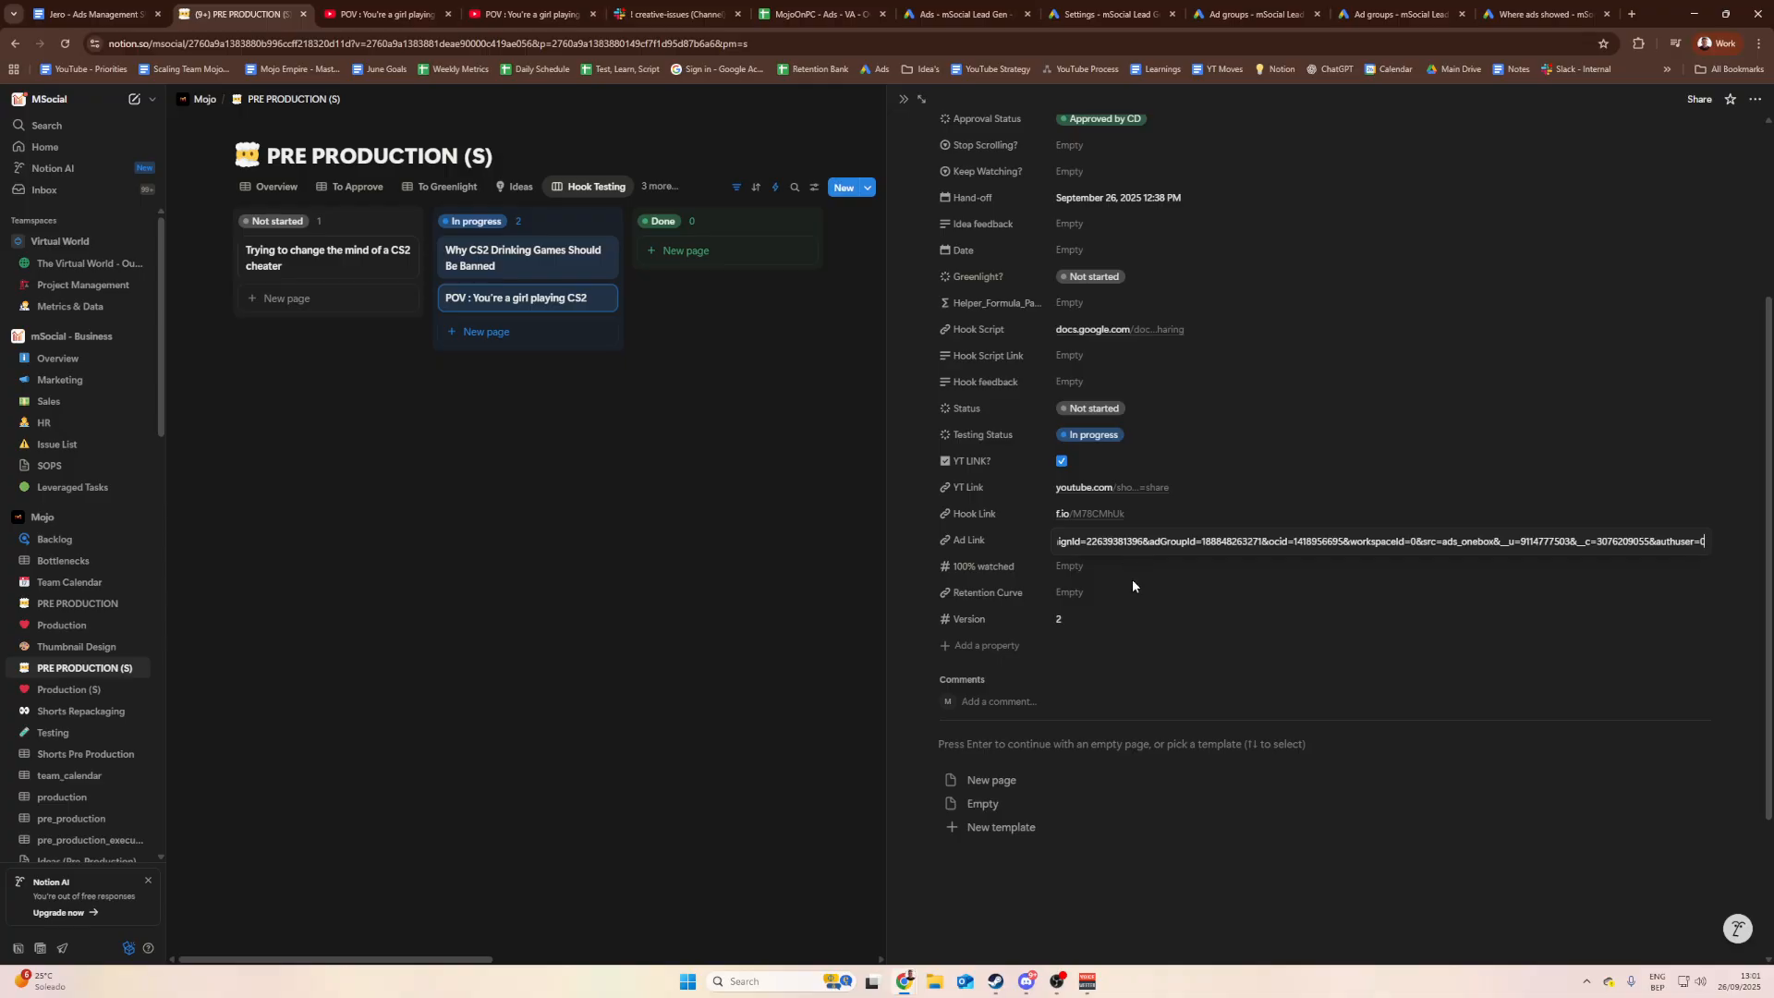
key(Return)
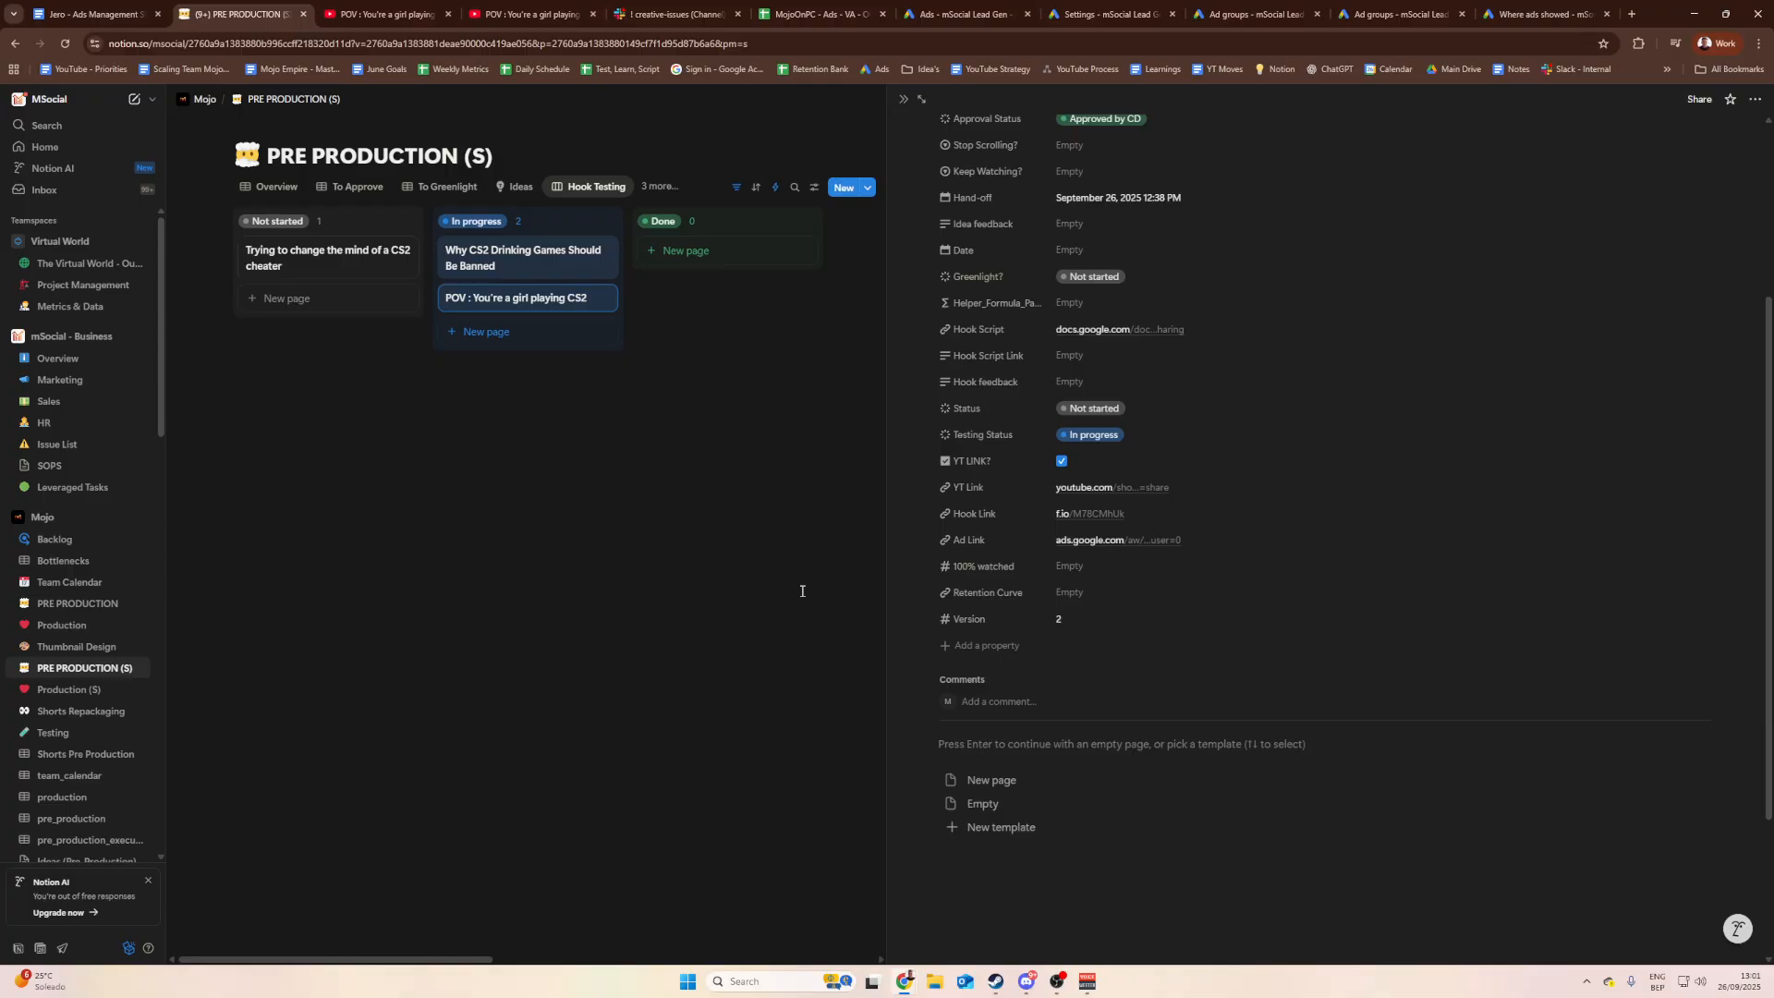
click(1081, 542)
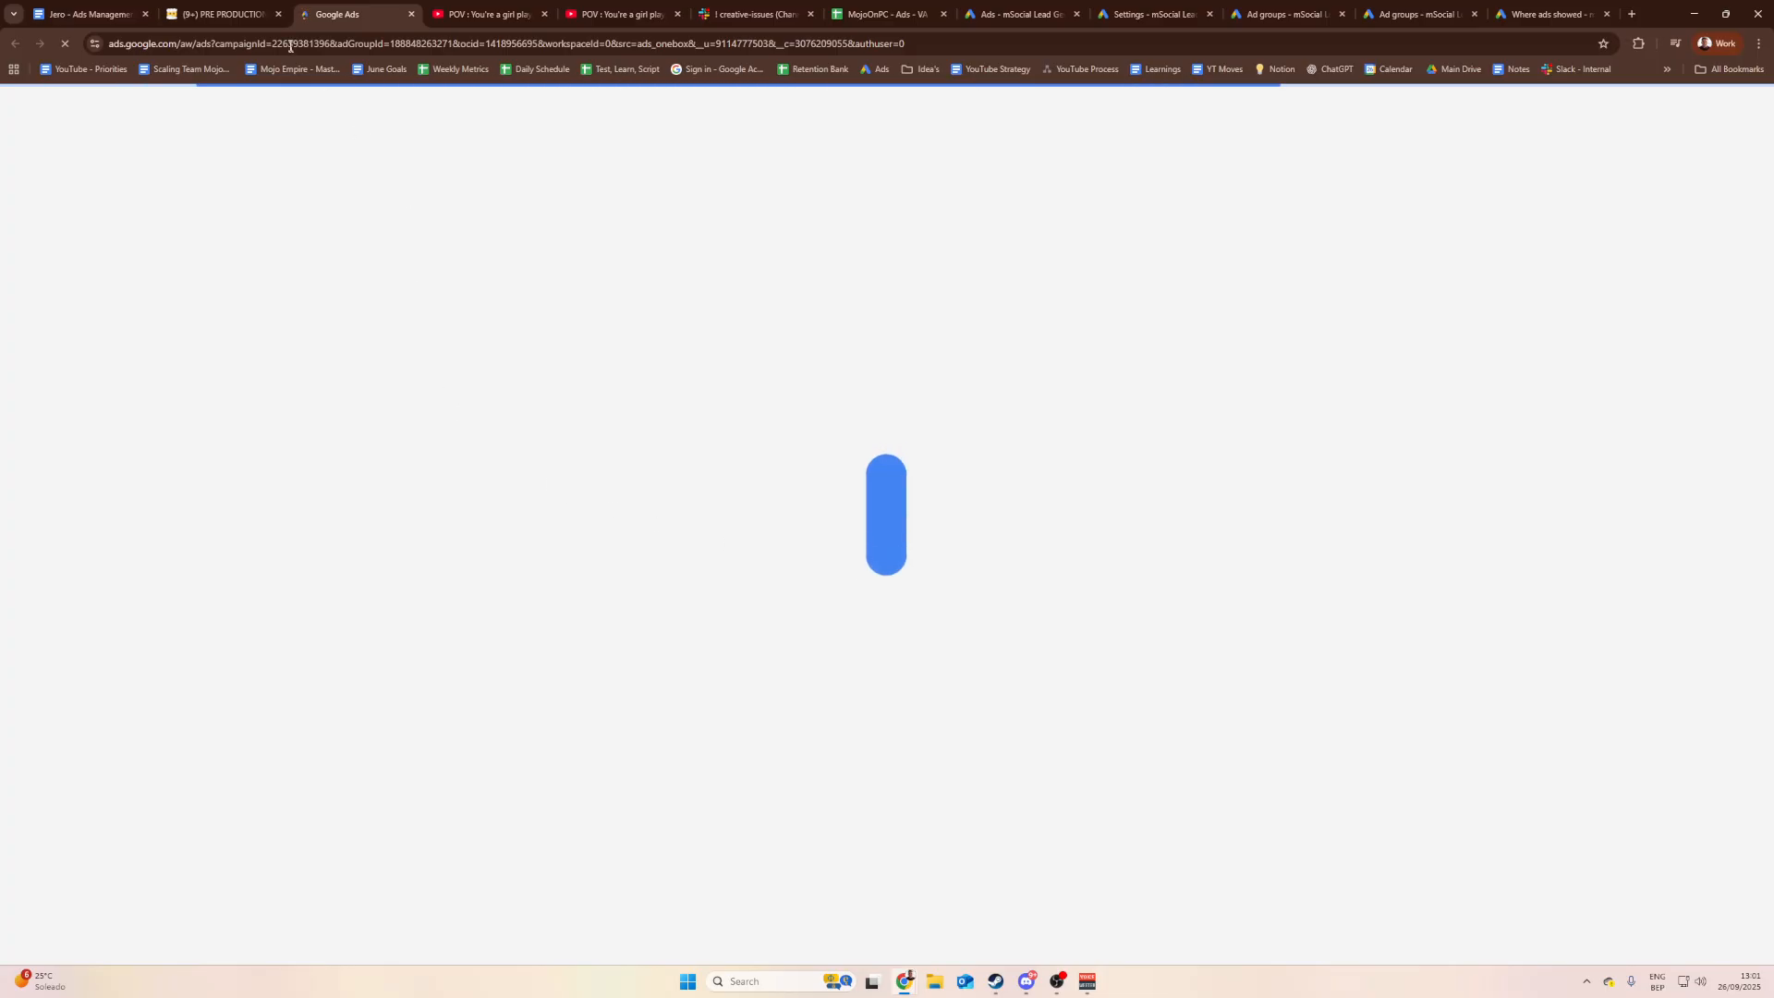
click(249, 4)
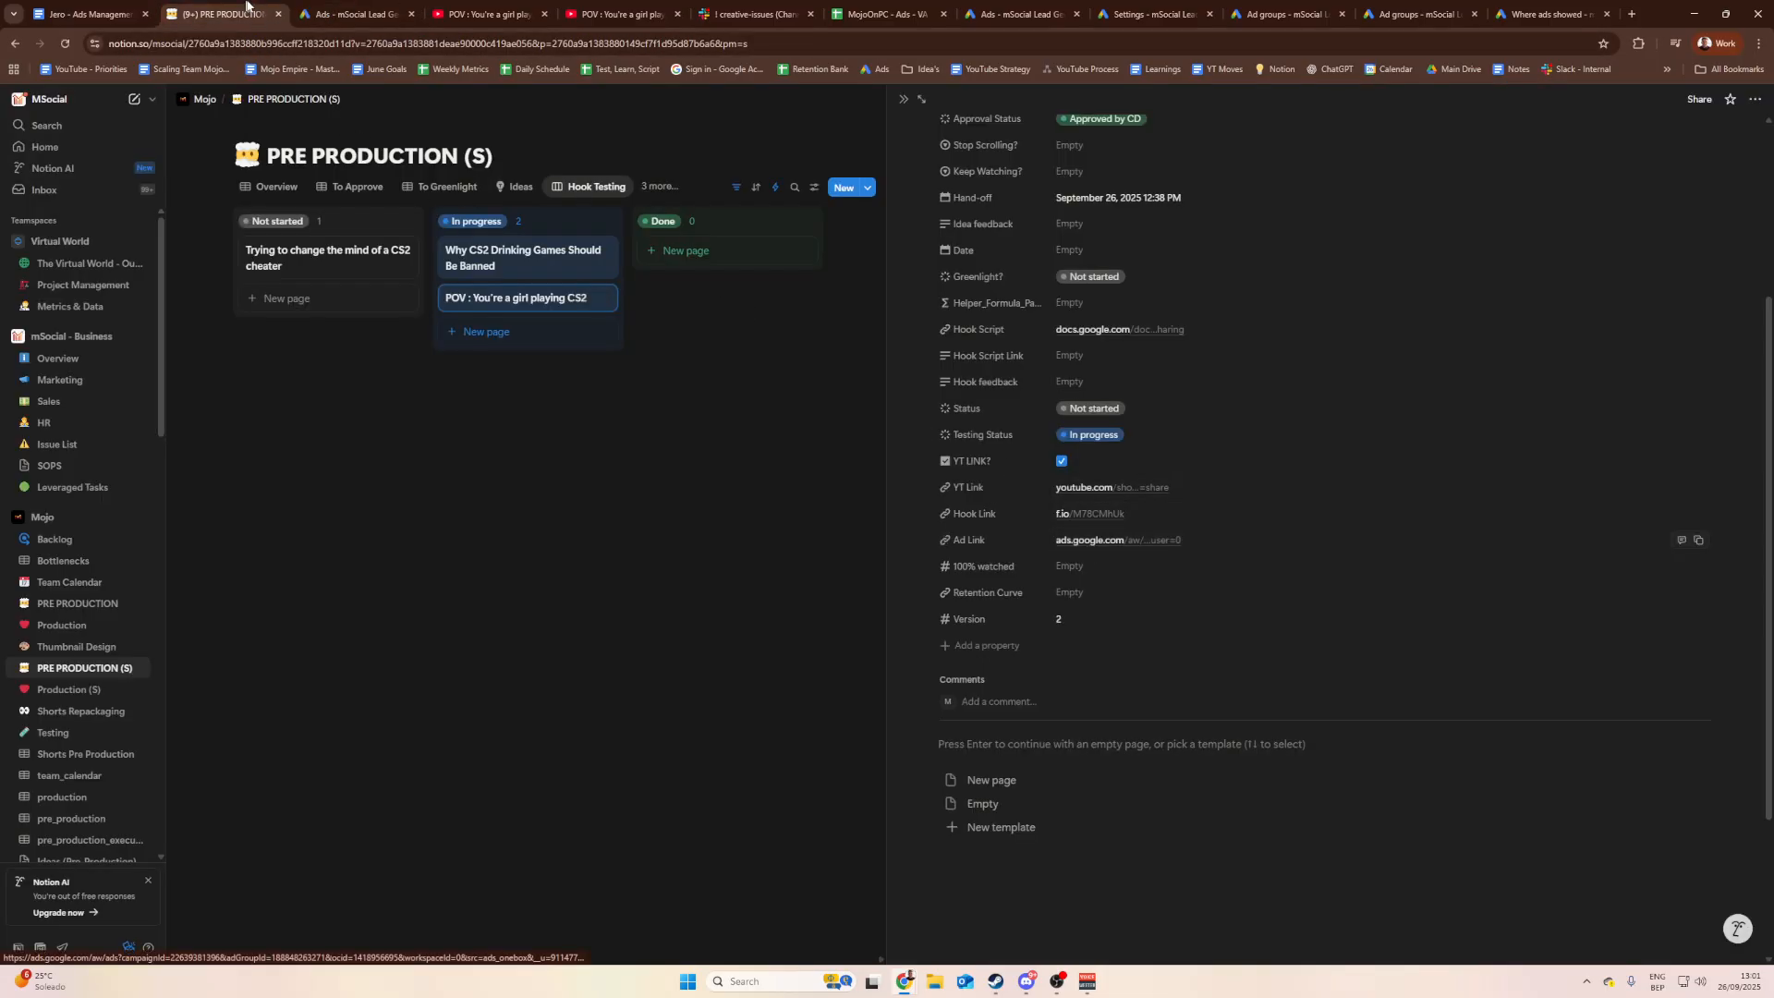
click(335, 7)
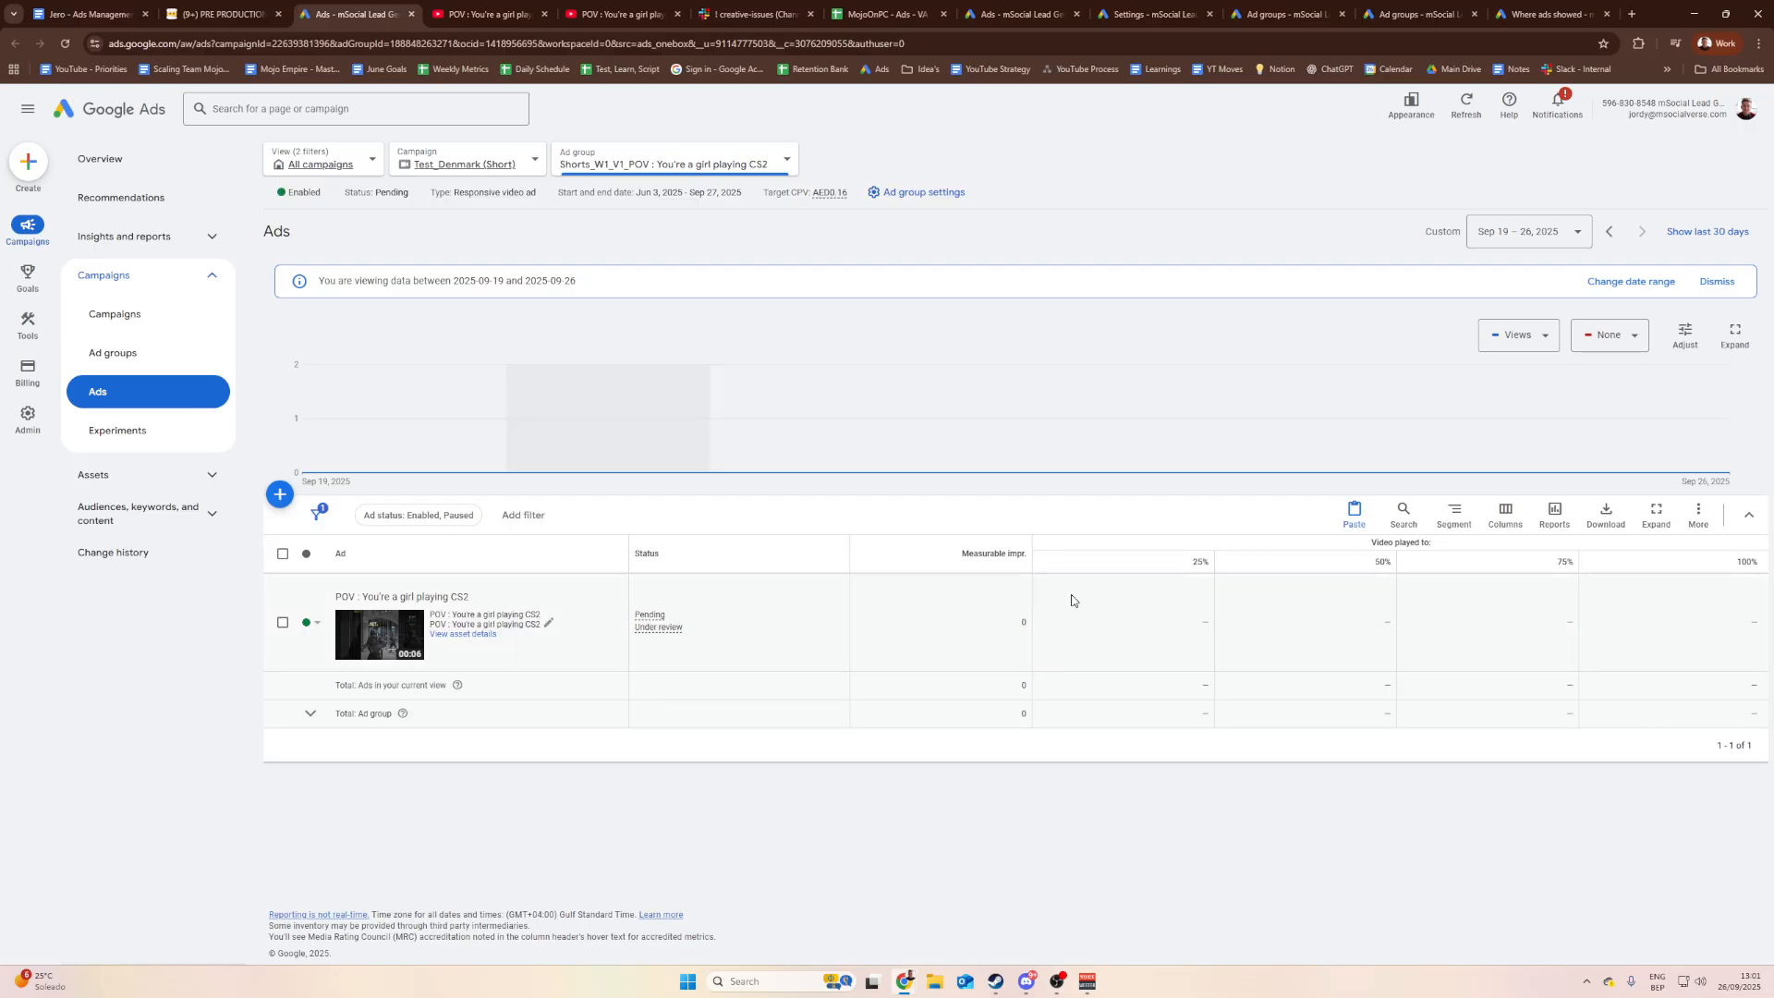
Step: Show the ad groups from all campaigns in the ad groups list
click(1018, 633)
click(517, 168)
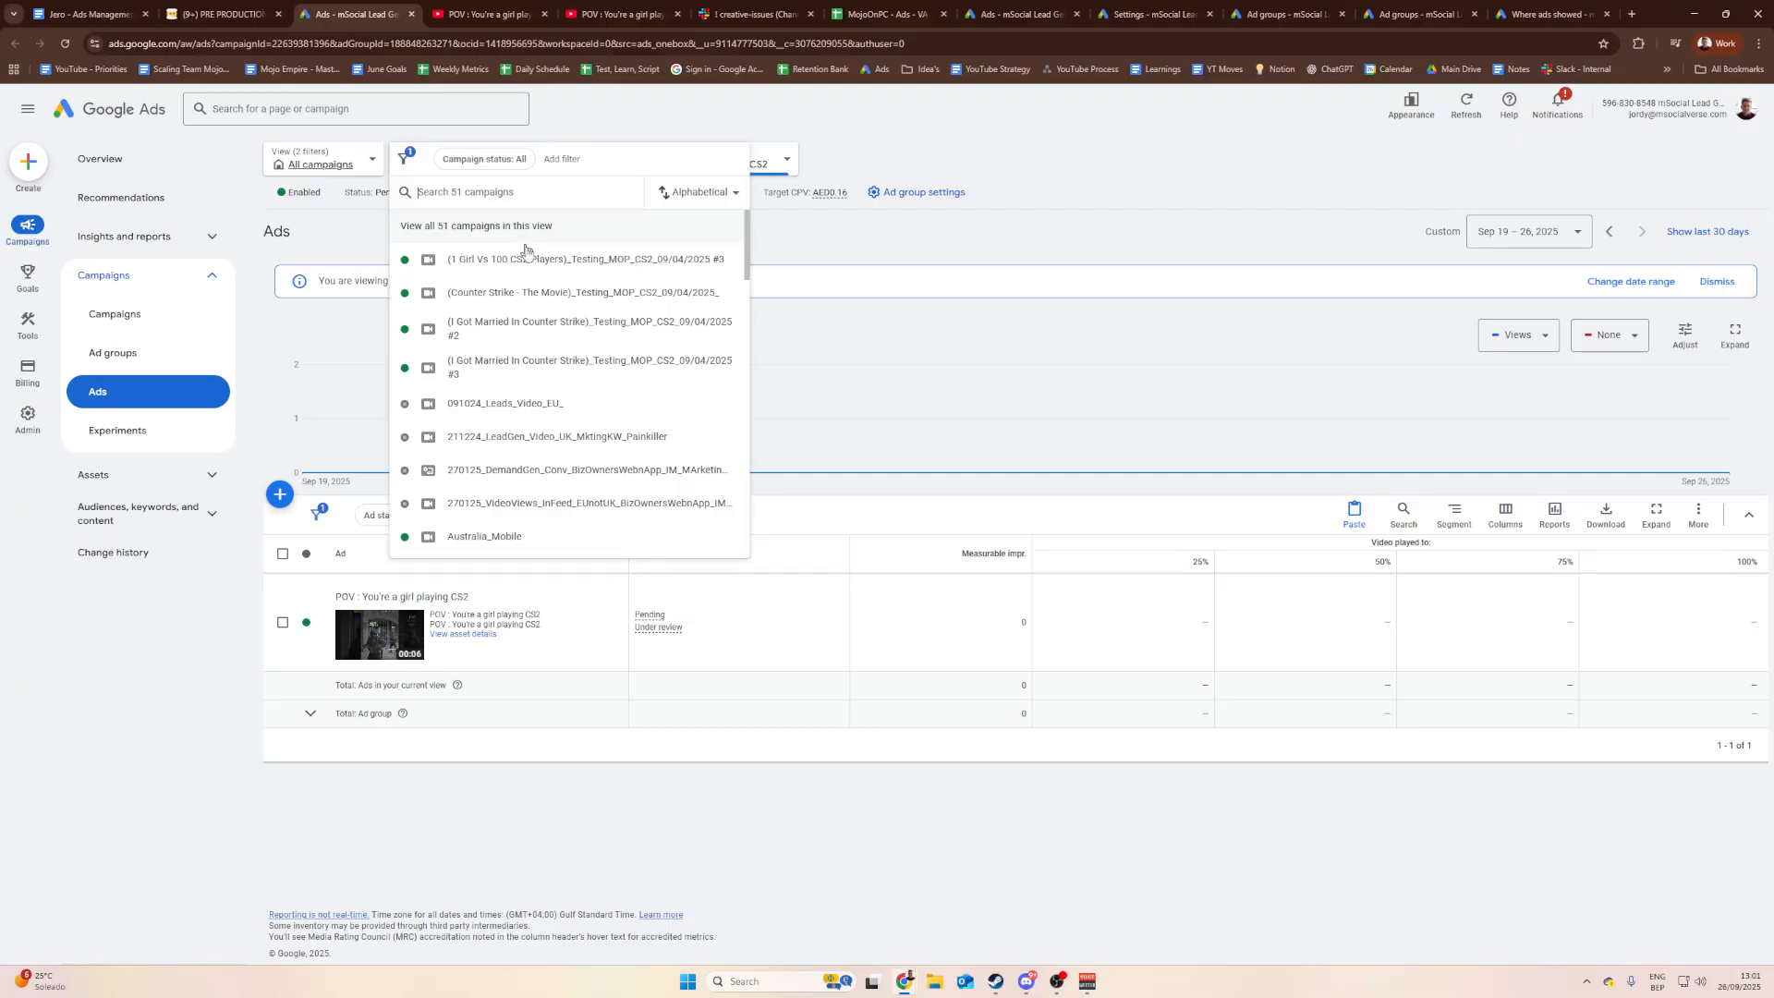
click(756, 121)
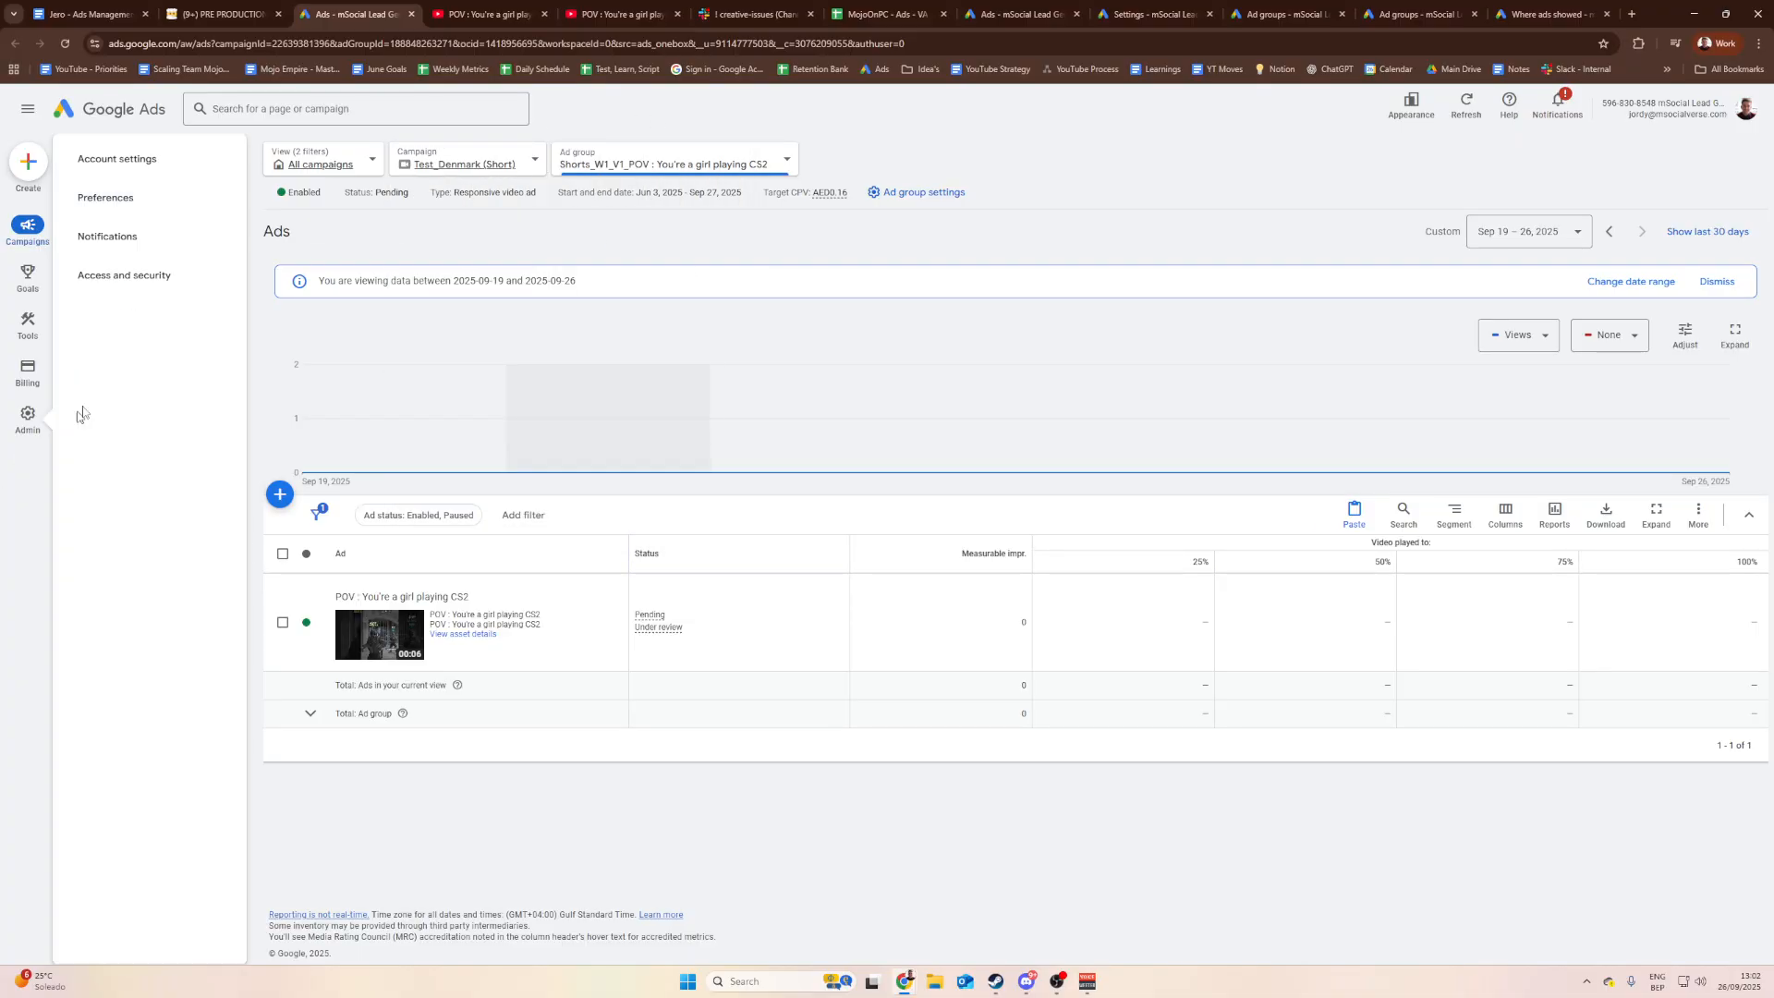
click(176, 367)
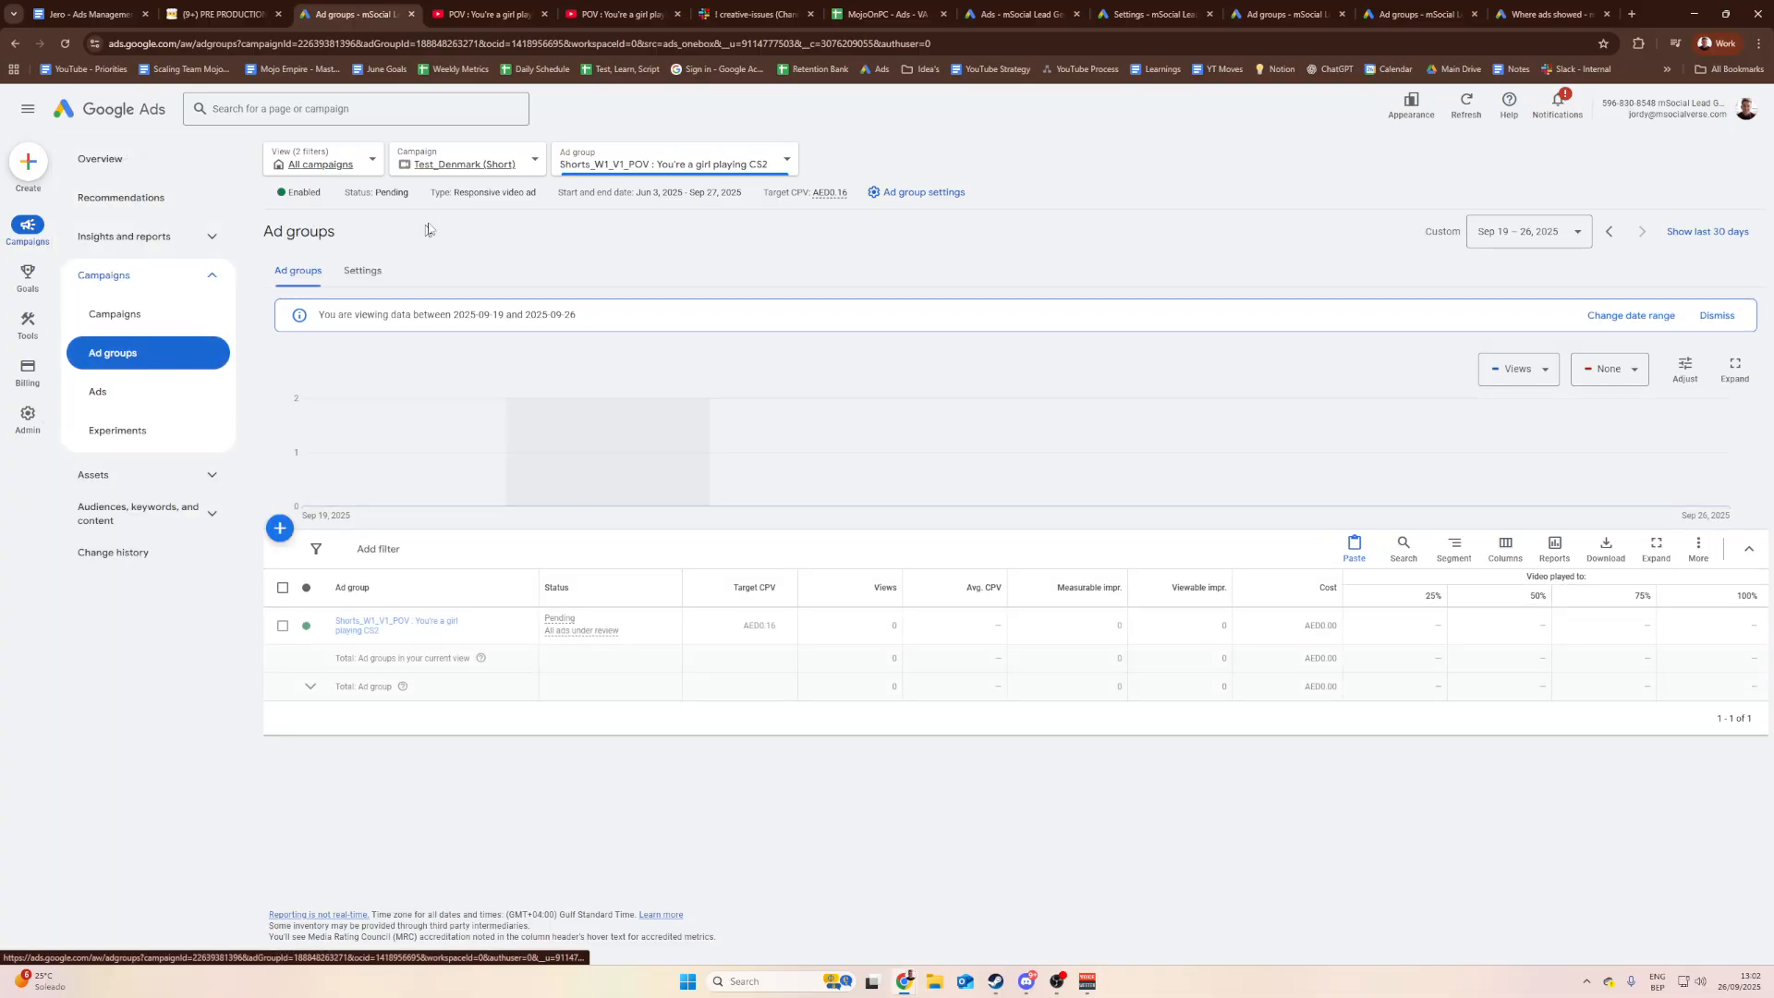
click(490, 166)
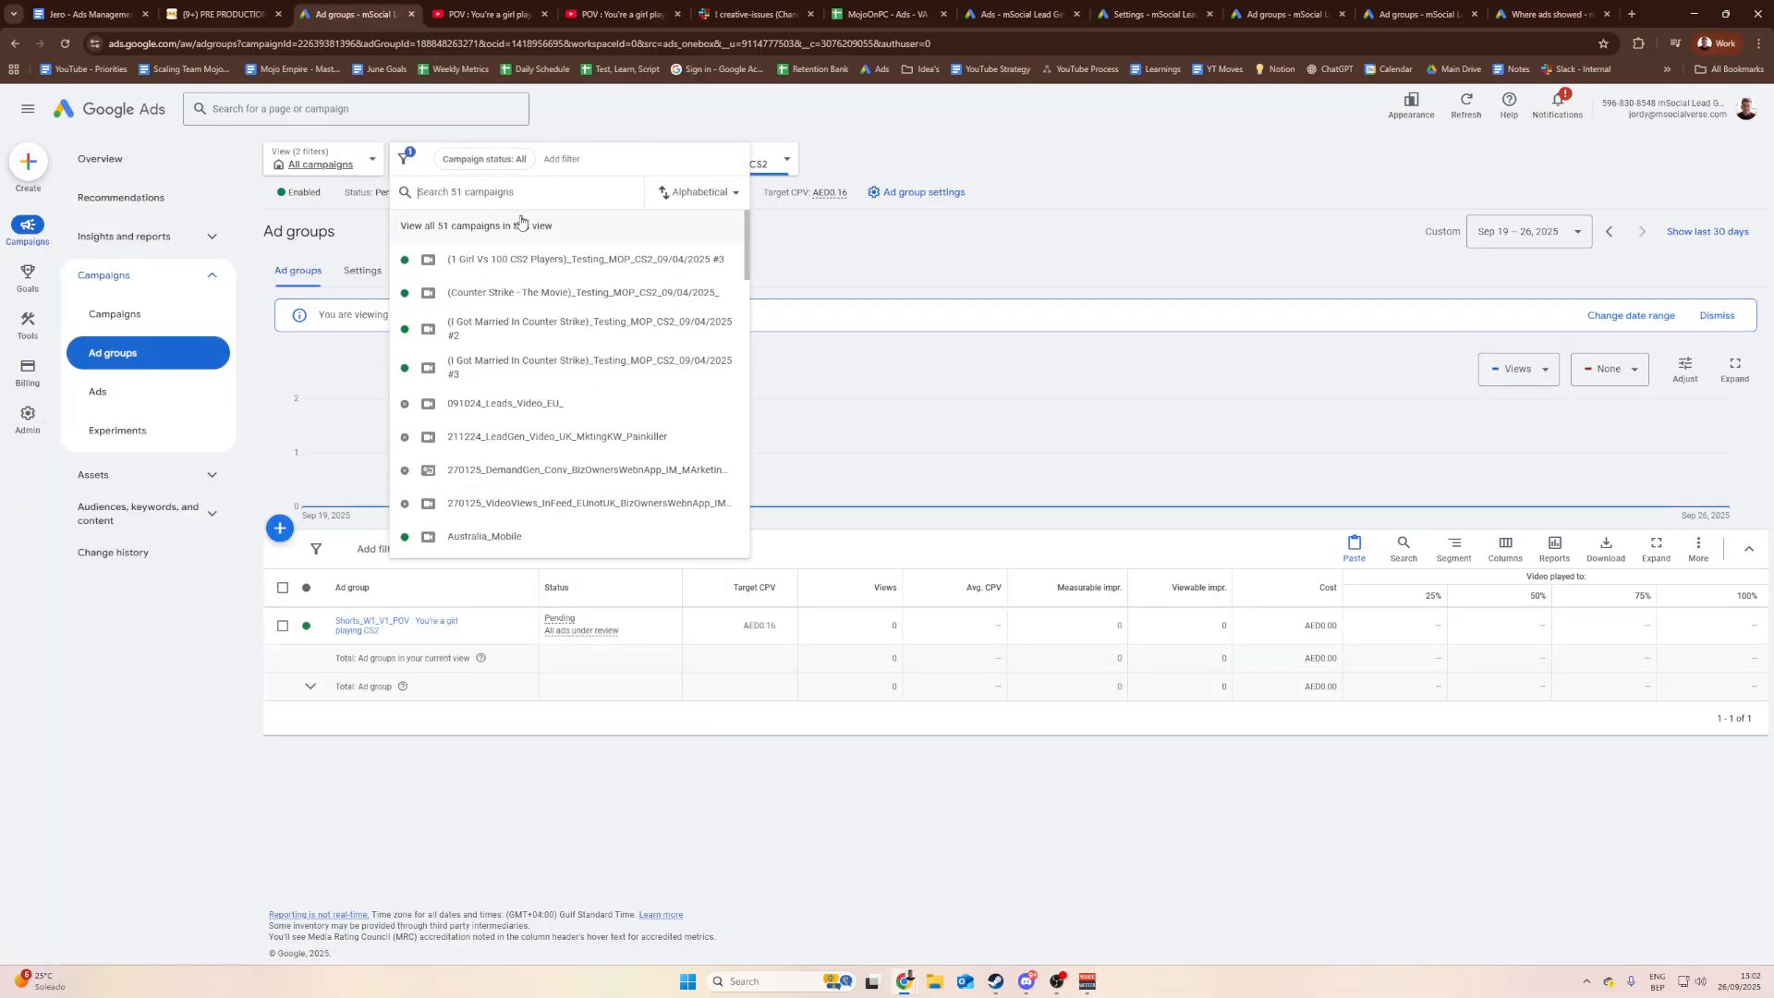
click(475, 228)
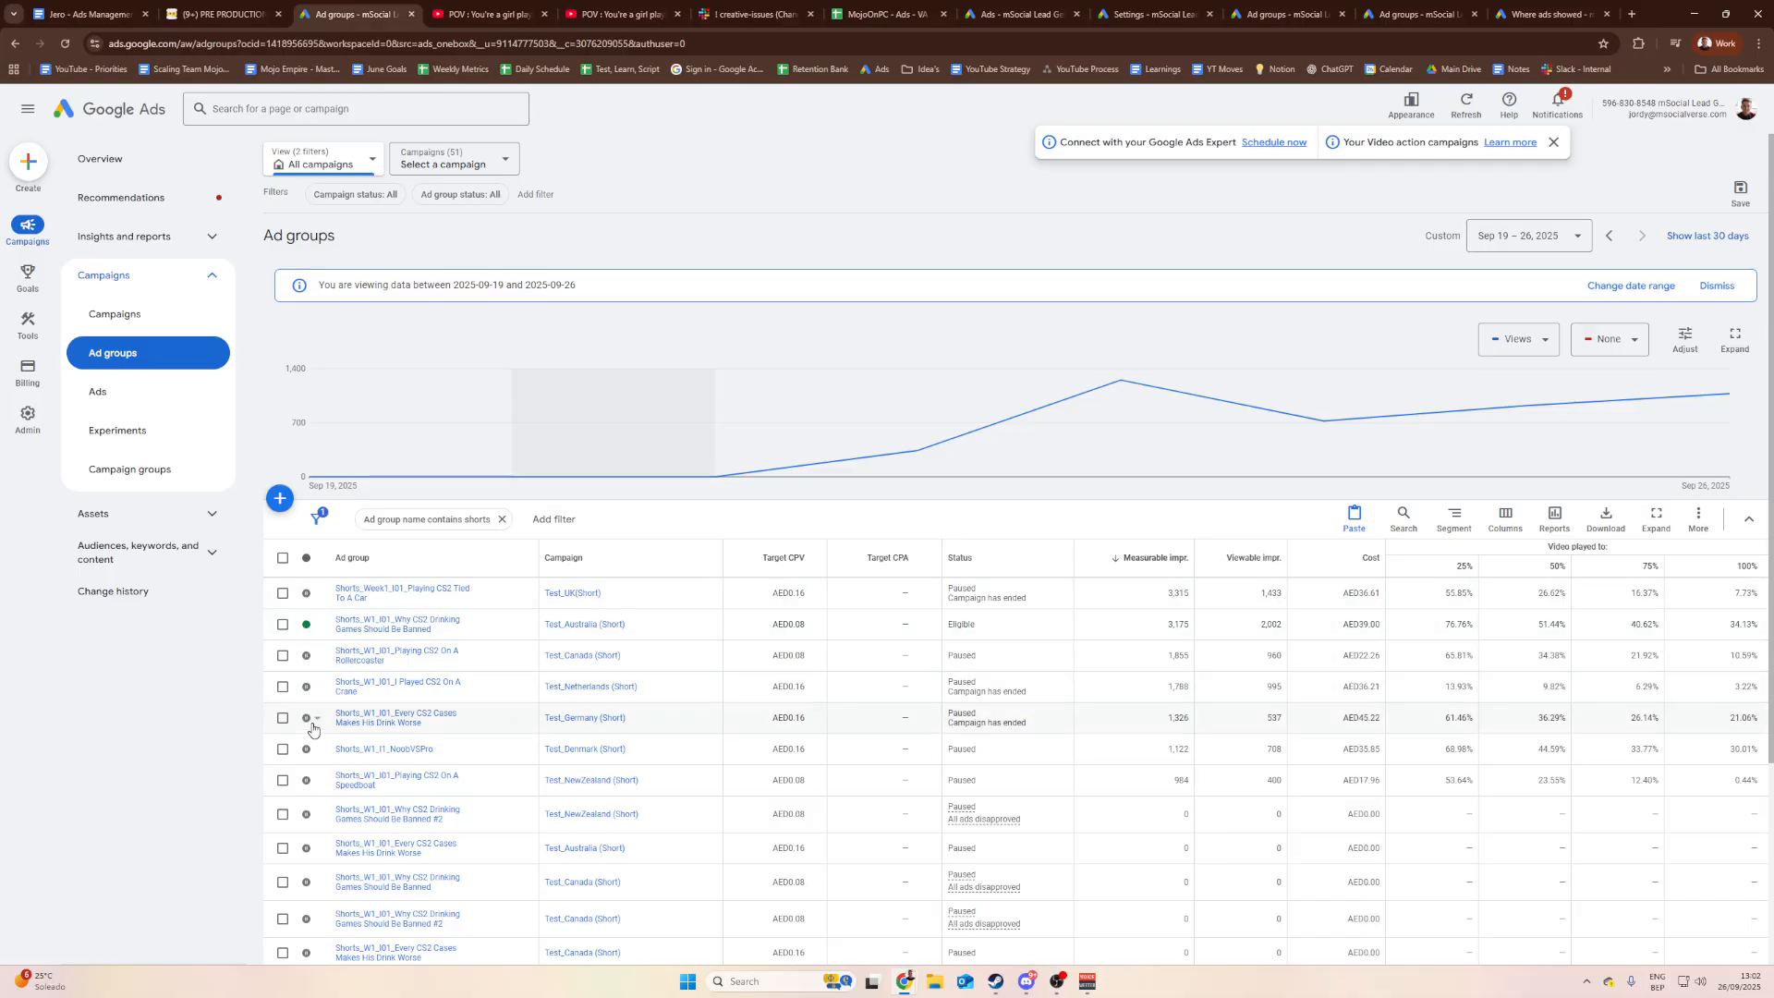
scroll(342, 870, down, 2)
scroll(342, 870, down, 1)
scroll(310, 855, up, 3)
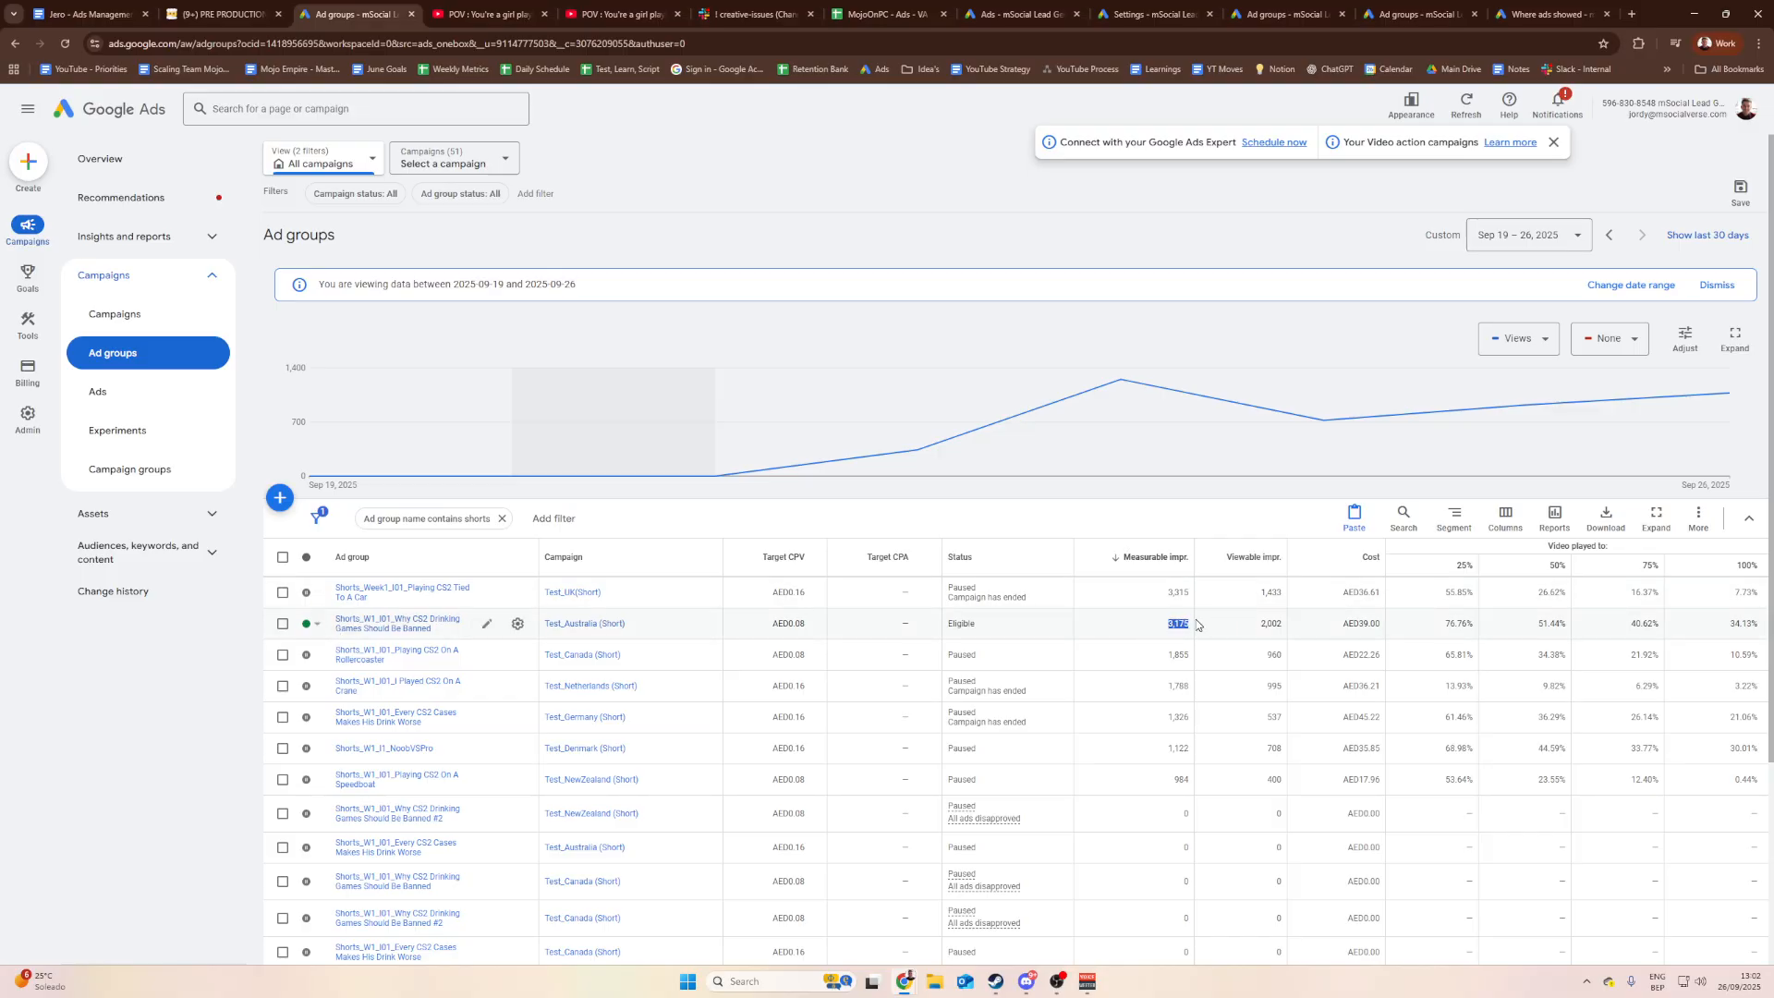
Step: Check the Australia ad group's measurable impressions and cost, leaving its status Enabled
drag(1164, 625, 1187, 622)
drag(1364, 625, 1349, 622)
click(1349, 622)
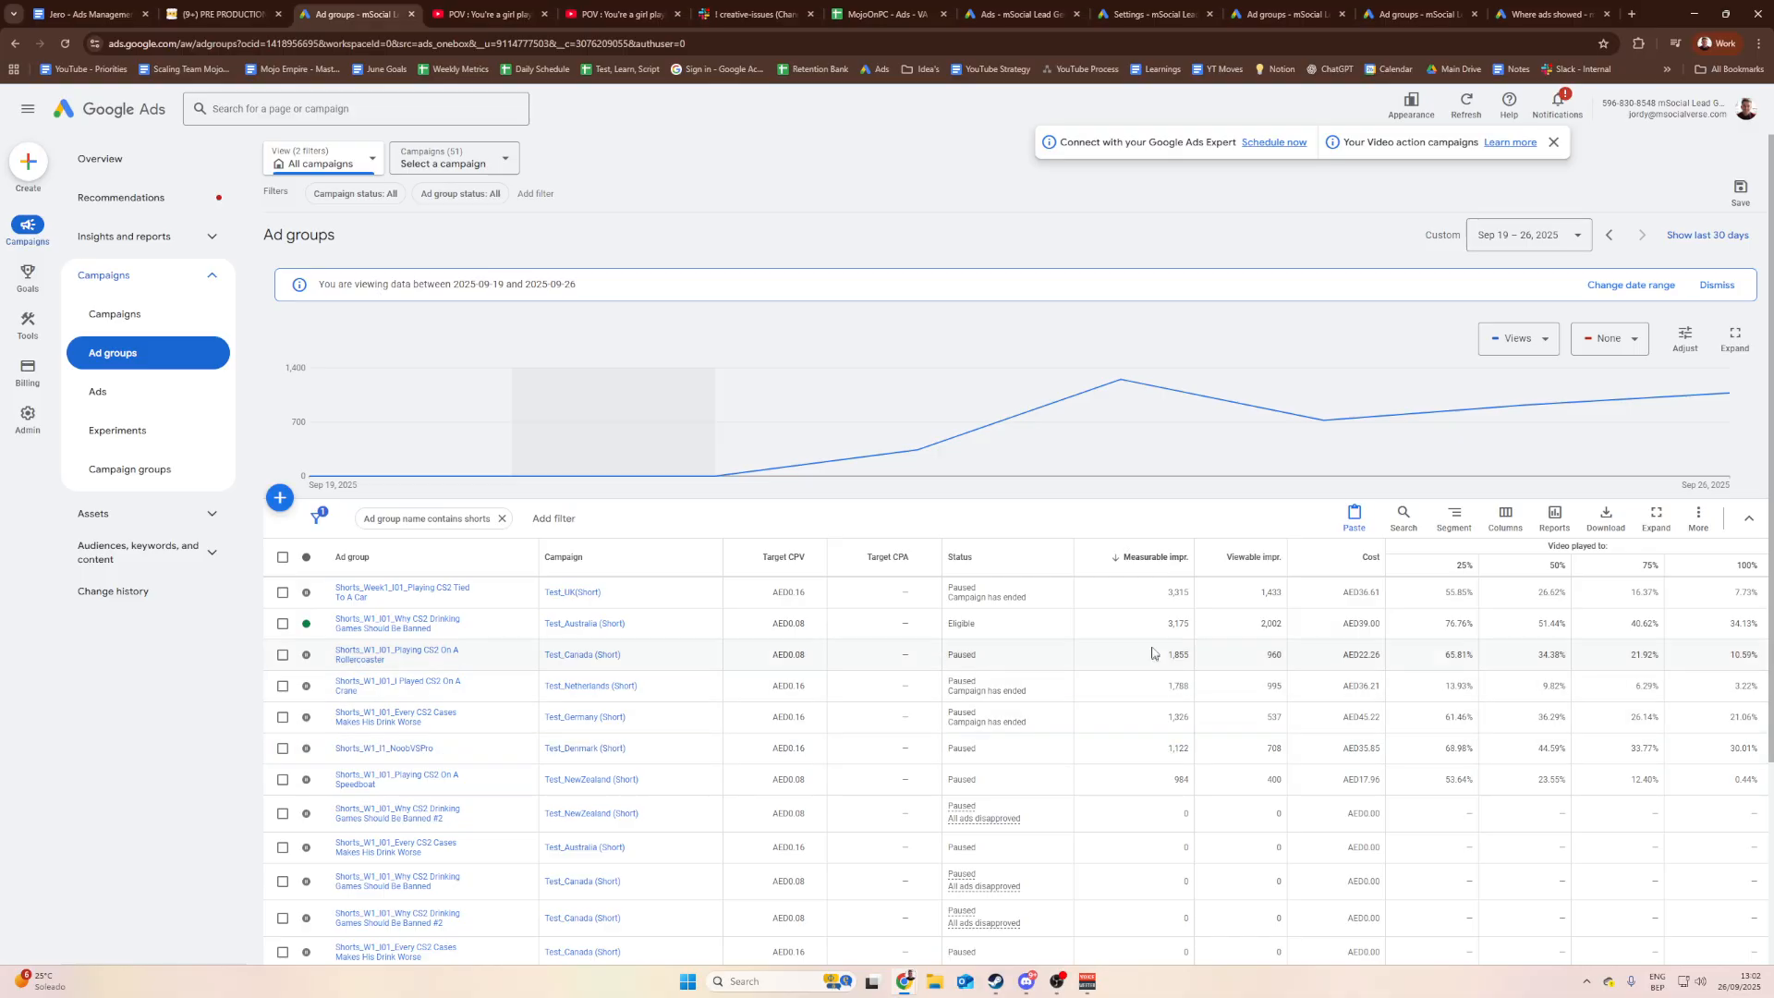
click(320, 631)
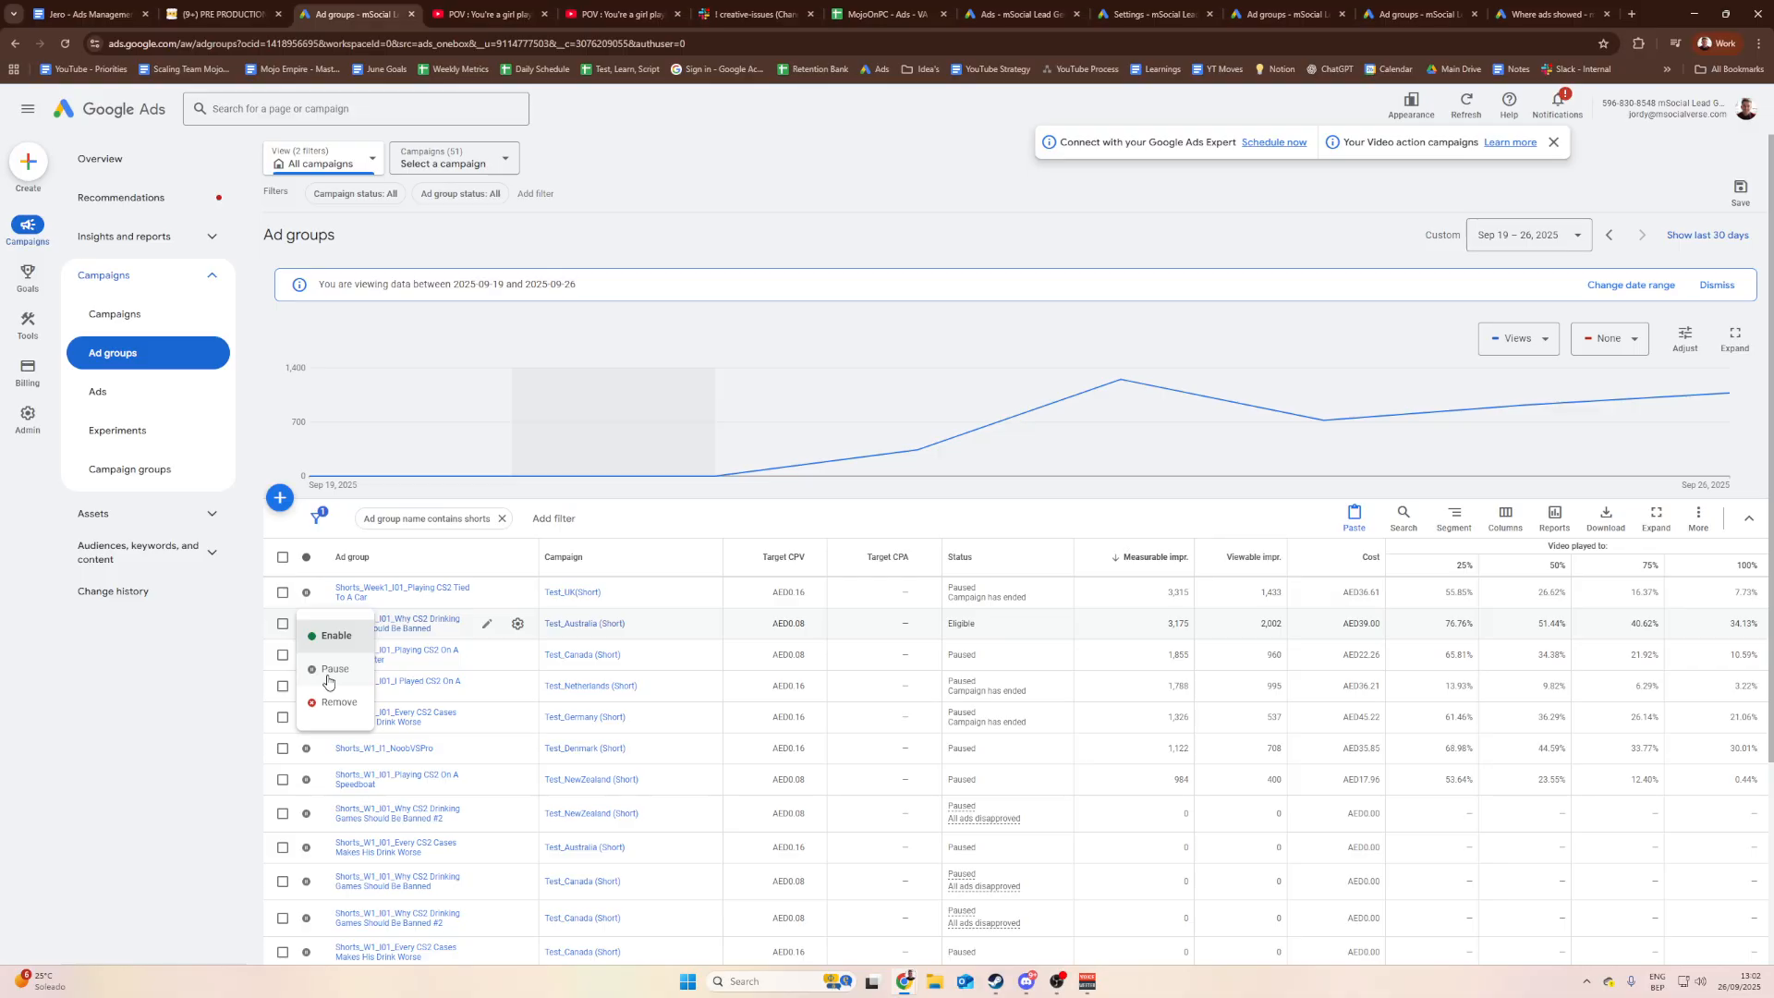
click(335, 636)
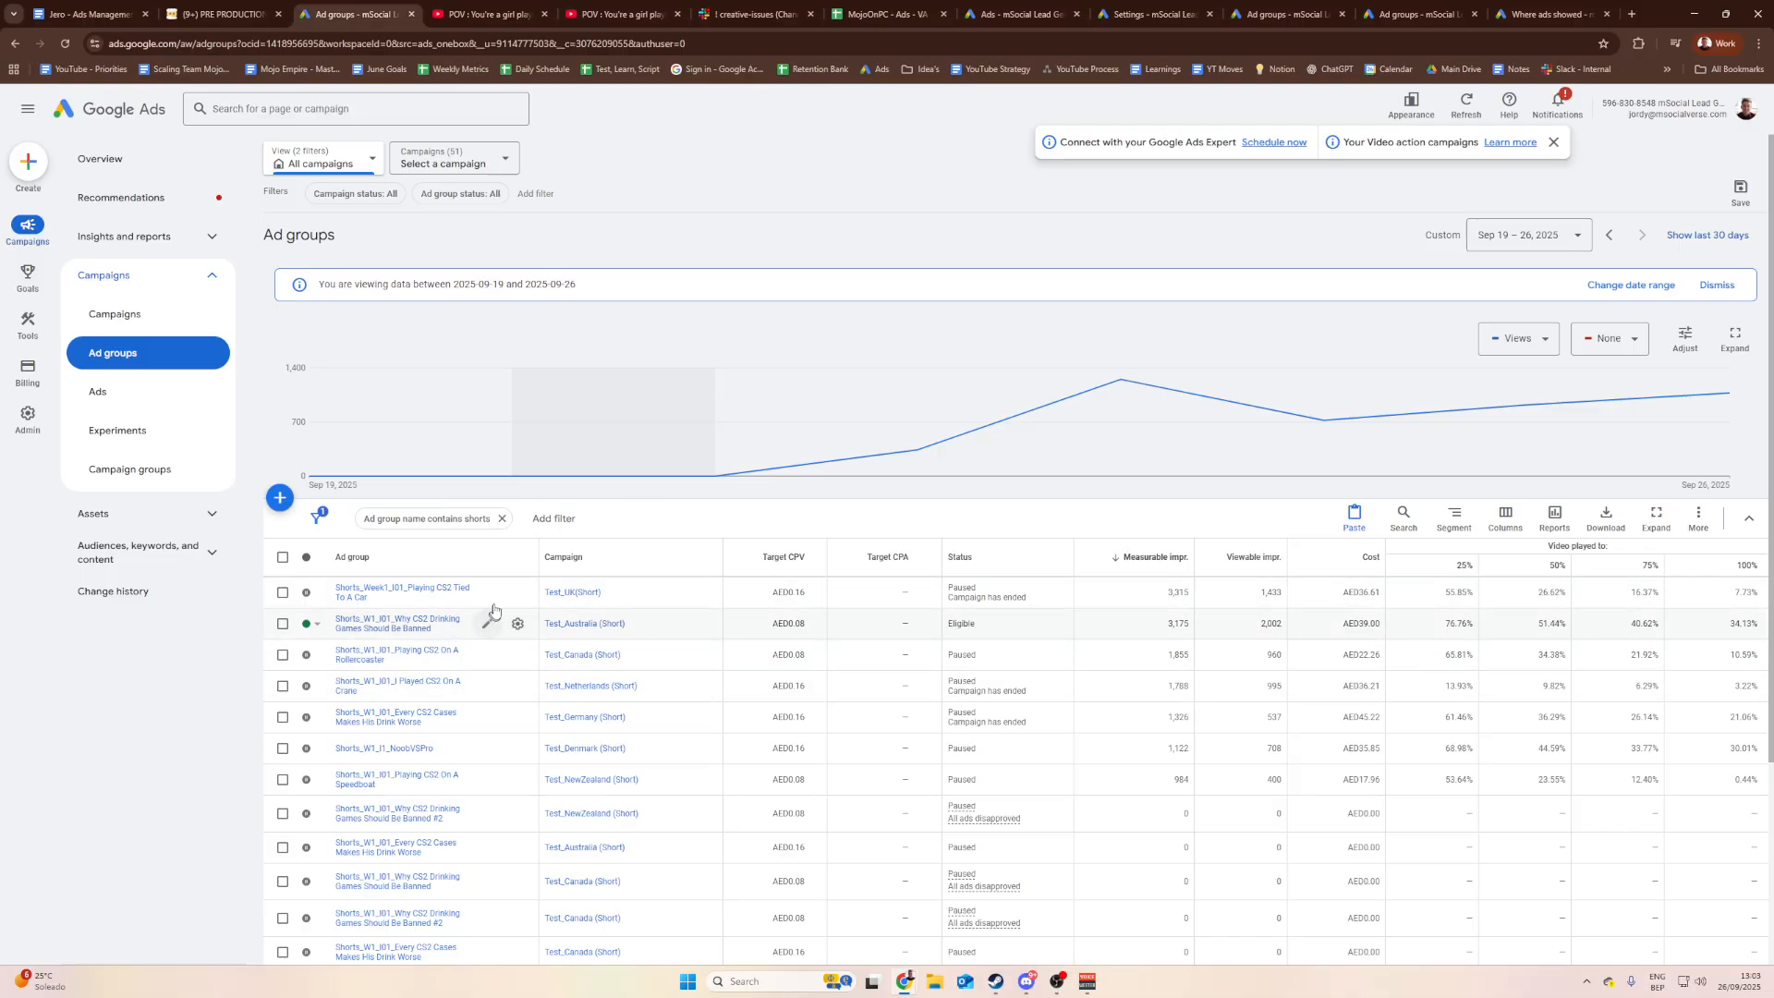
click(217, 14)
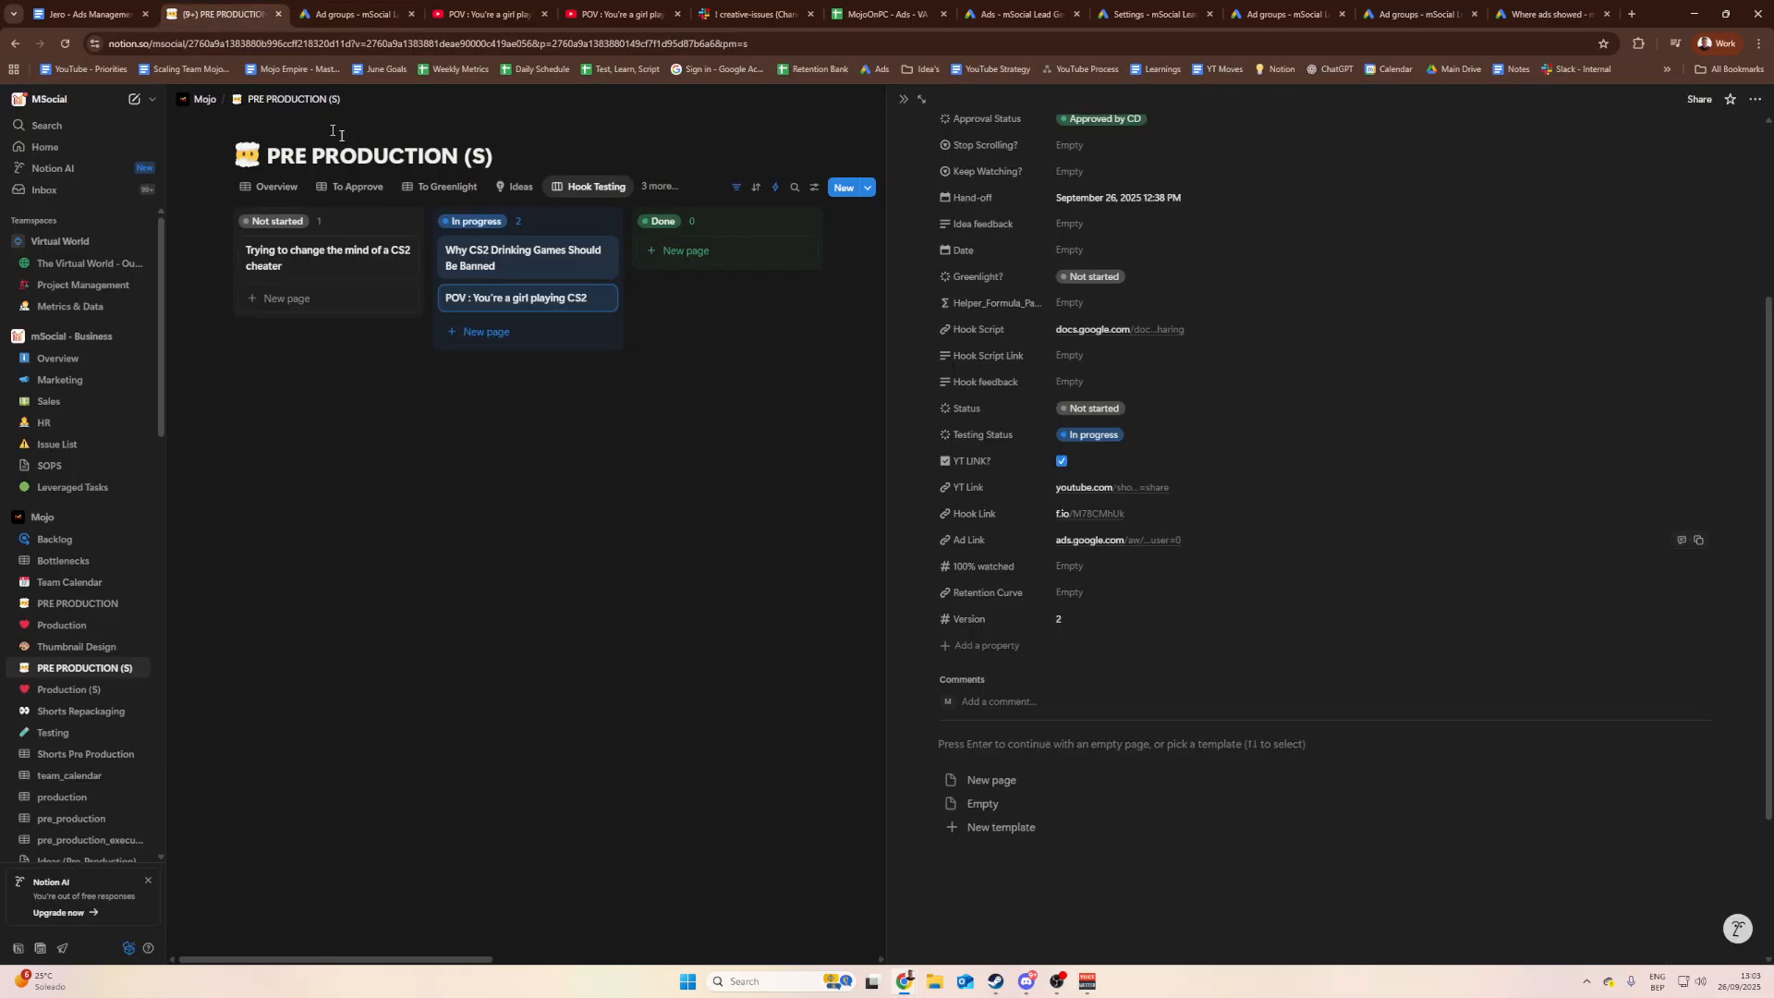
Step: Open the Why CS2 Drinking Games card and bring up the Australia ad group's Ads page in Google Ads
click(820, 468)
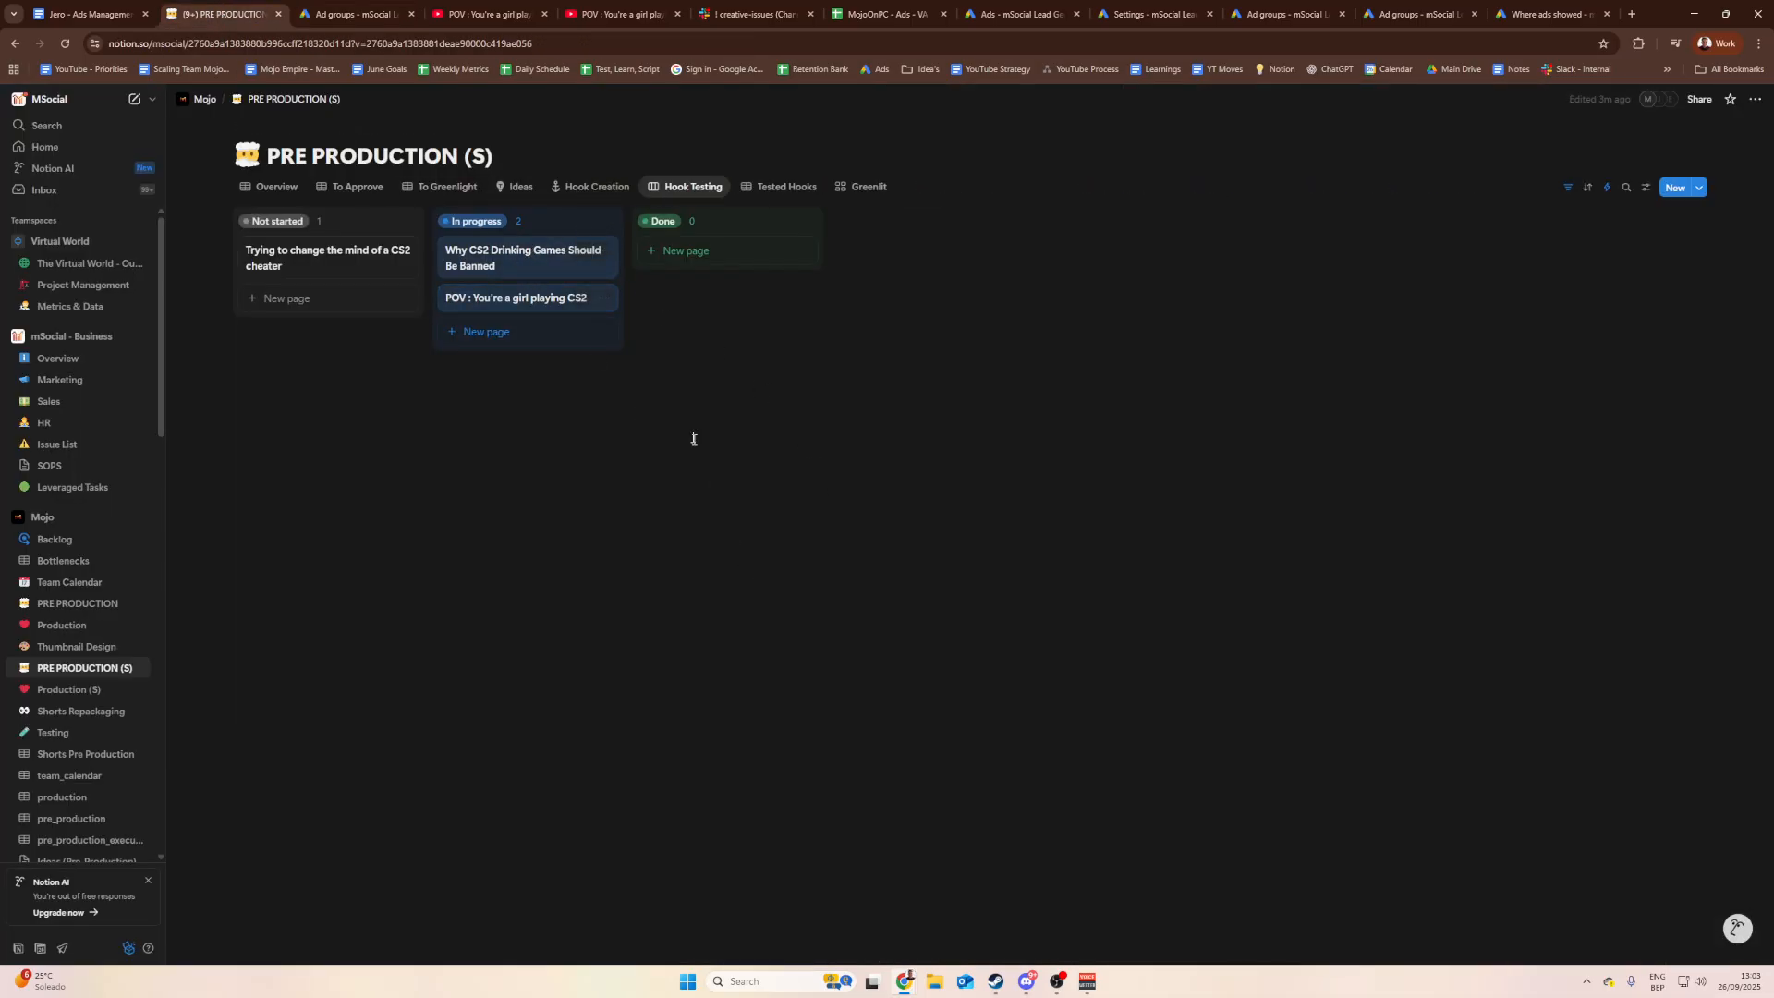
click(504, 267)
scroll(1010, 452, down, 2)
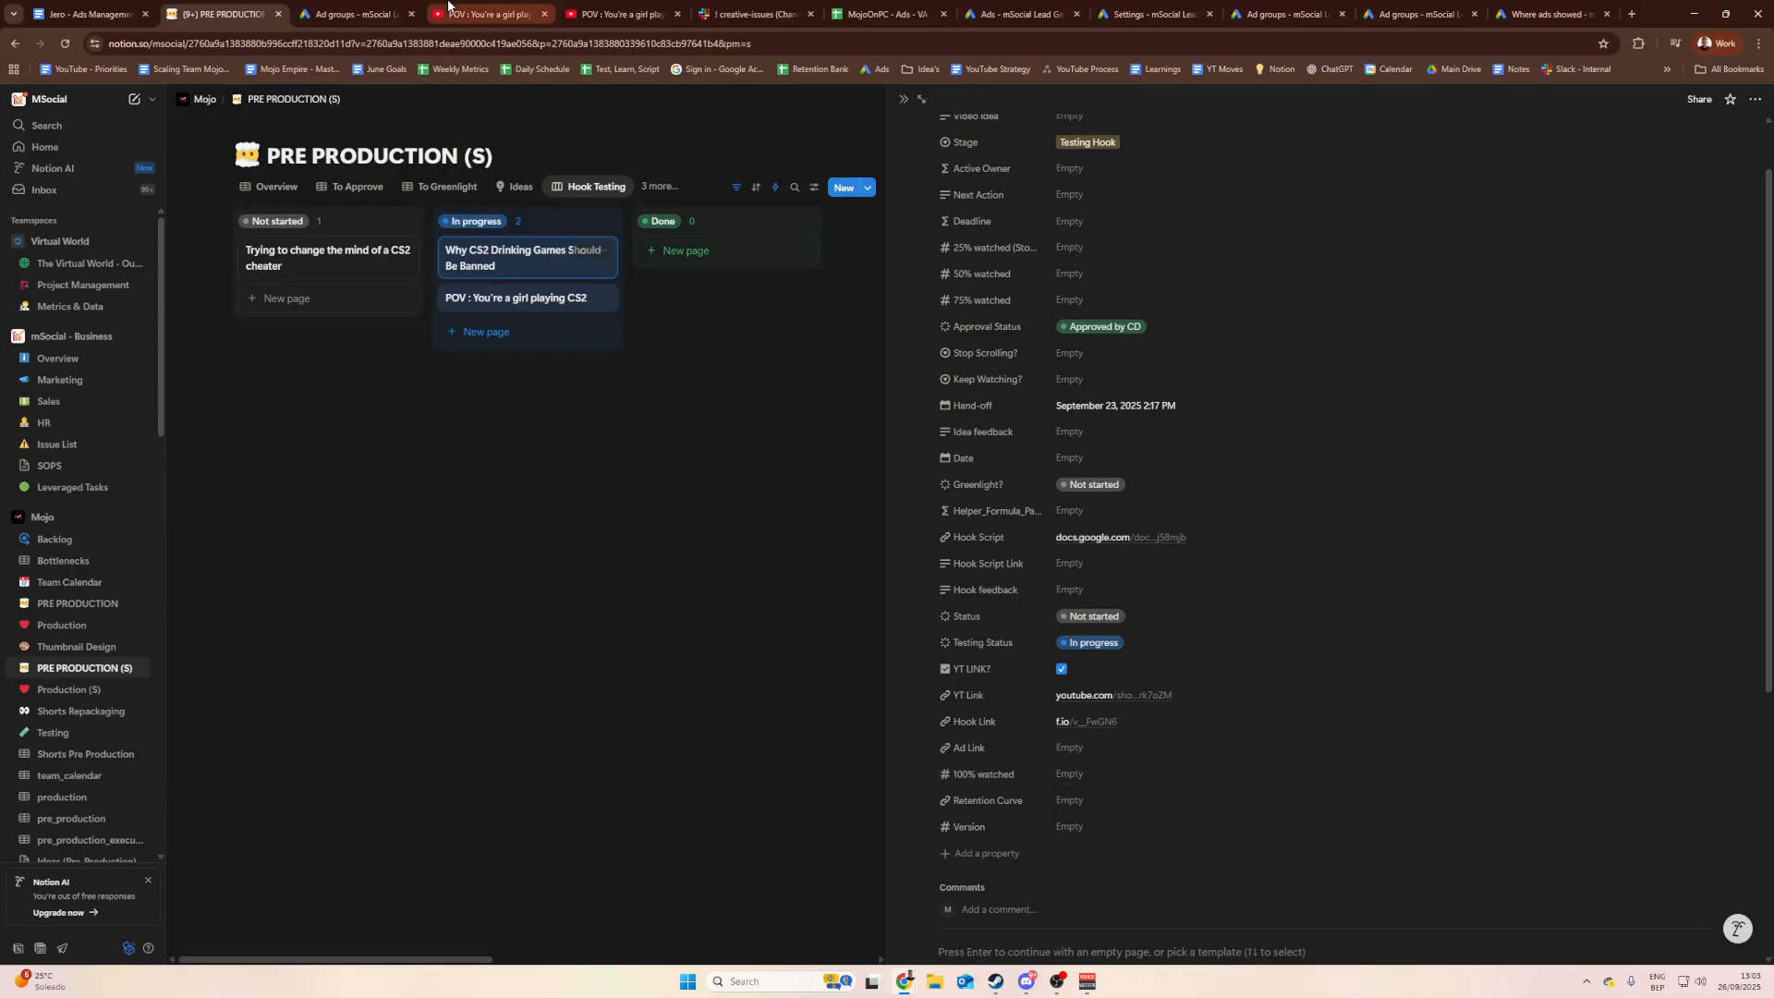
click(378, 14)
click(397, 619)
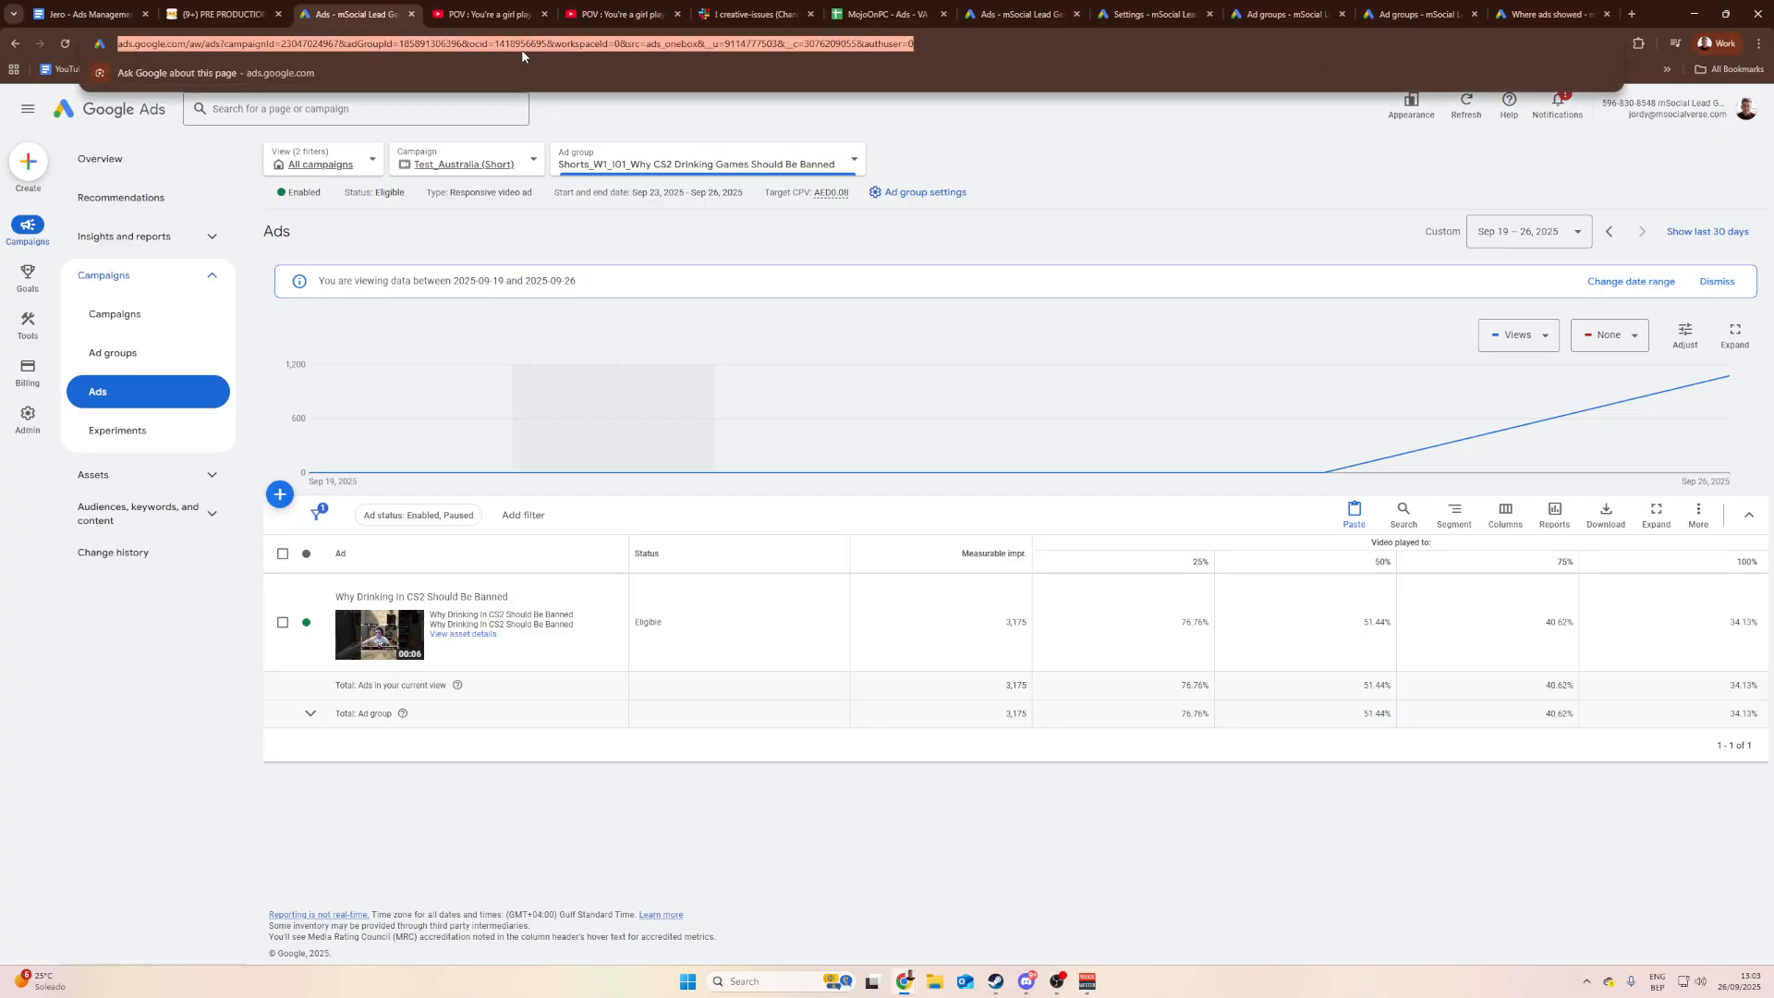
Step: Paste the copied Google Ads URL into the card's Ad Link and open the saved link
click(231, 8)
click(1088, 752)
key(ctrl+v)
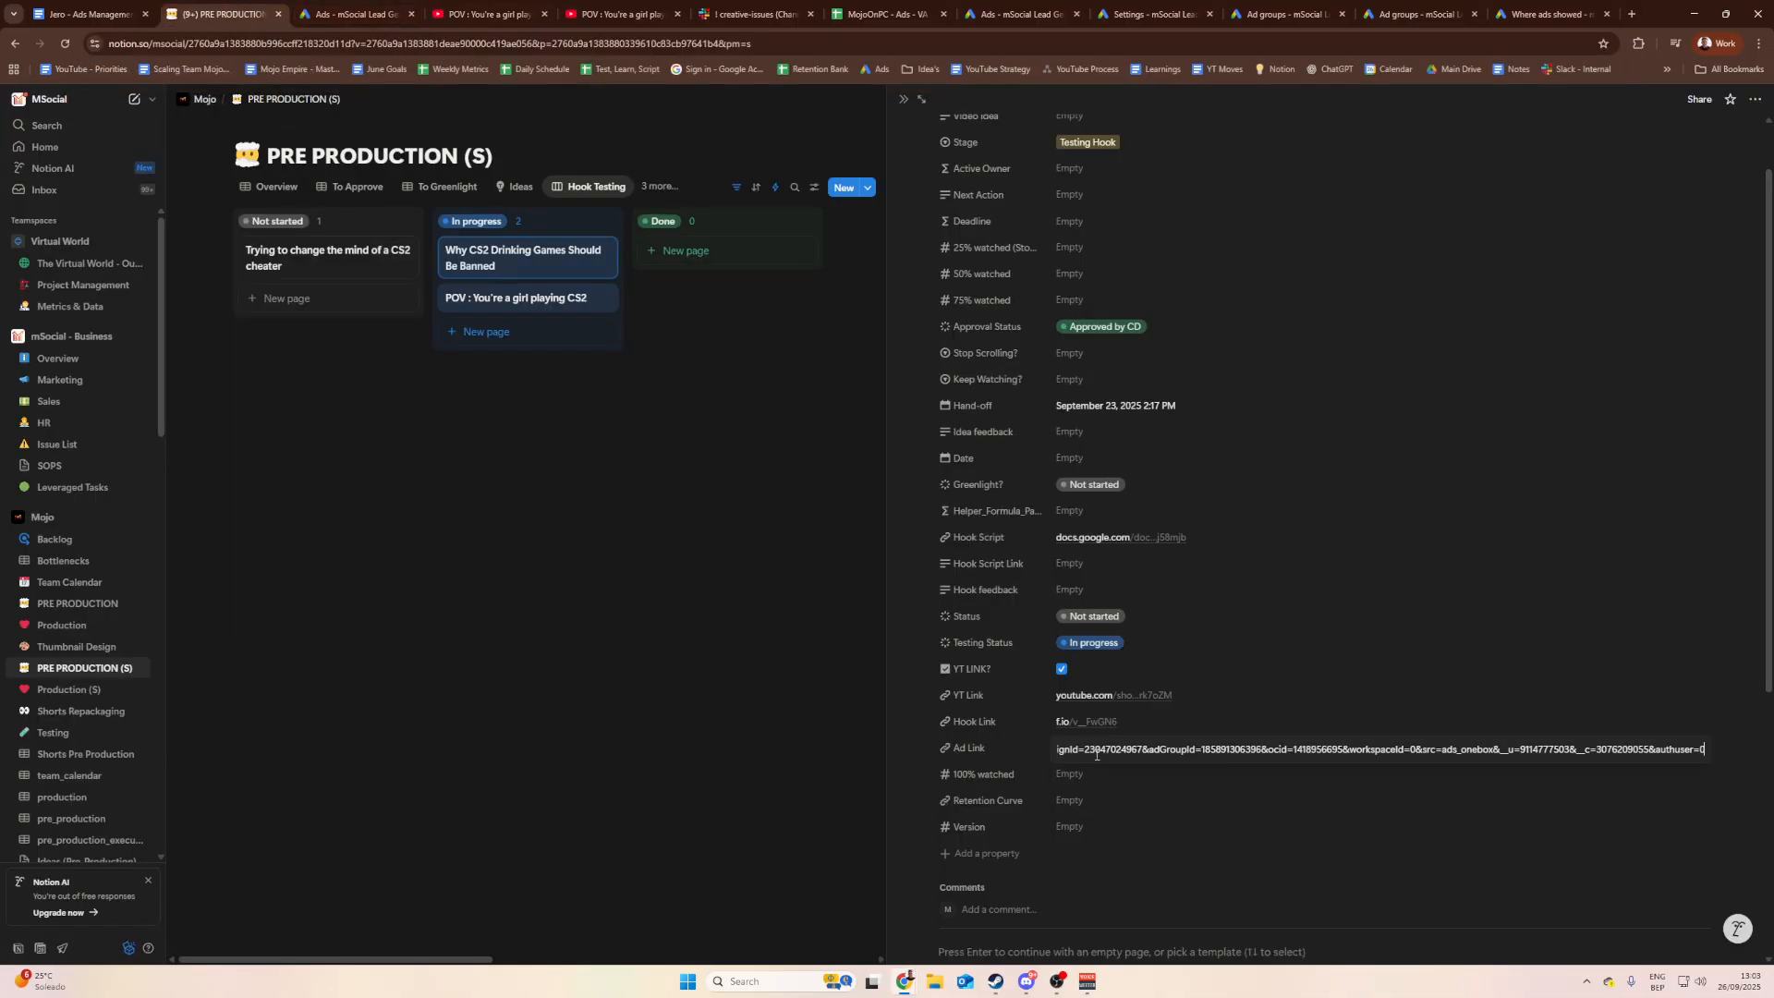
key(Return)
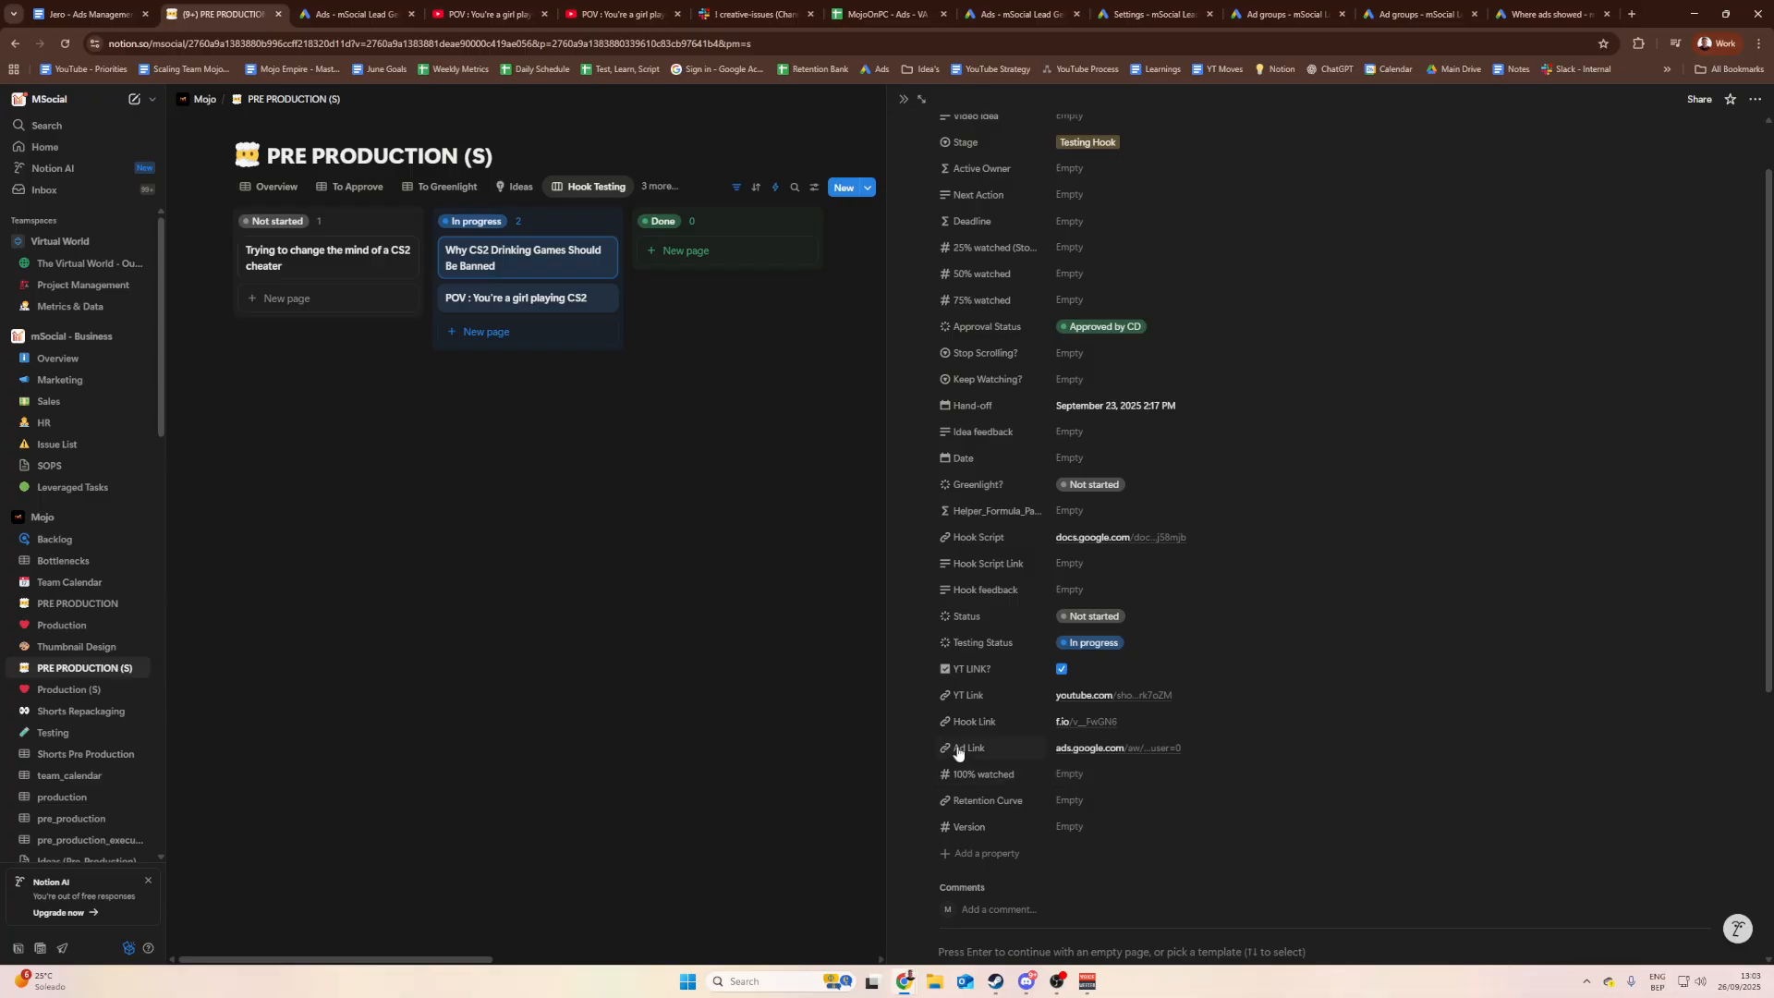
click(1077, 750)
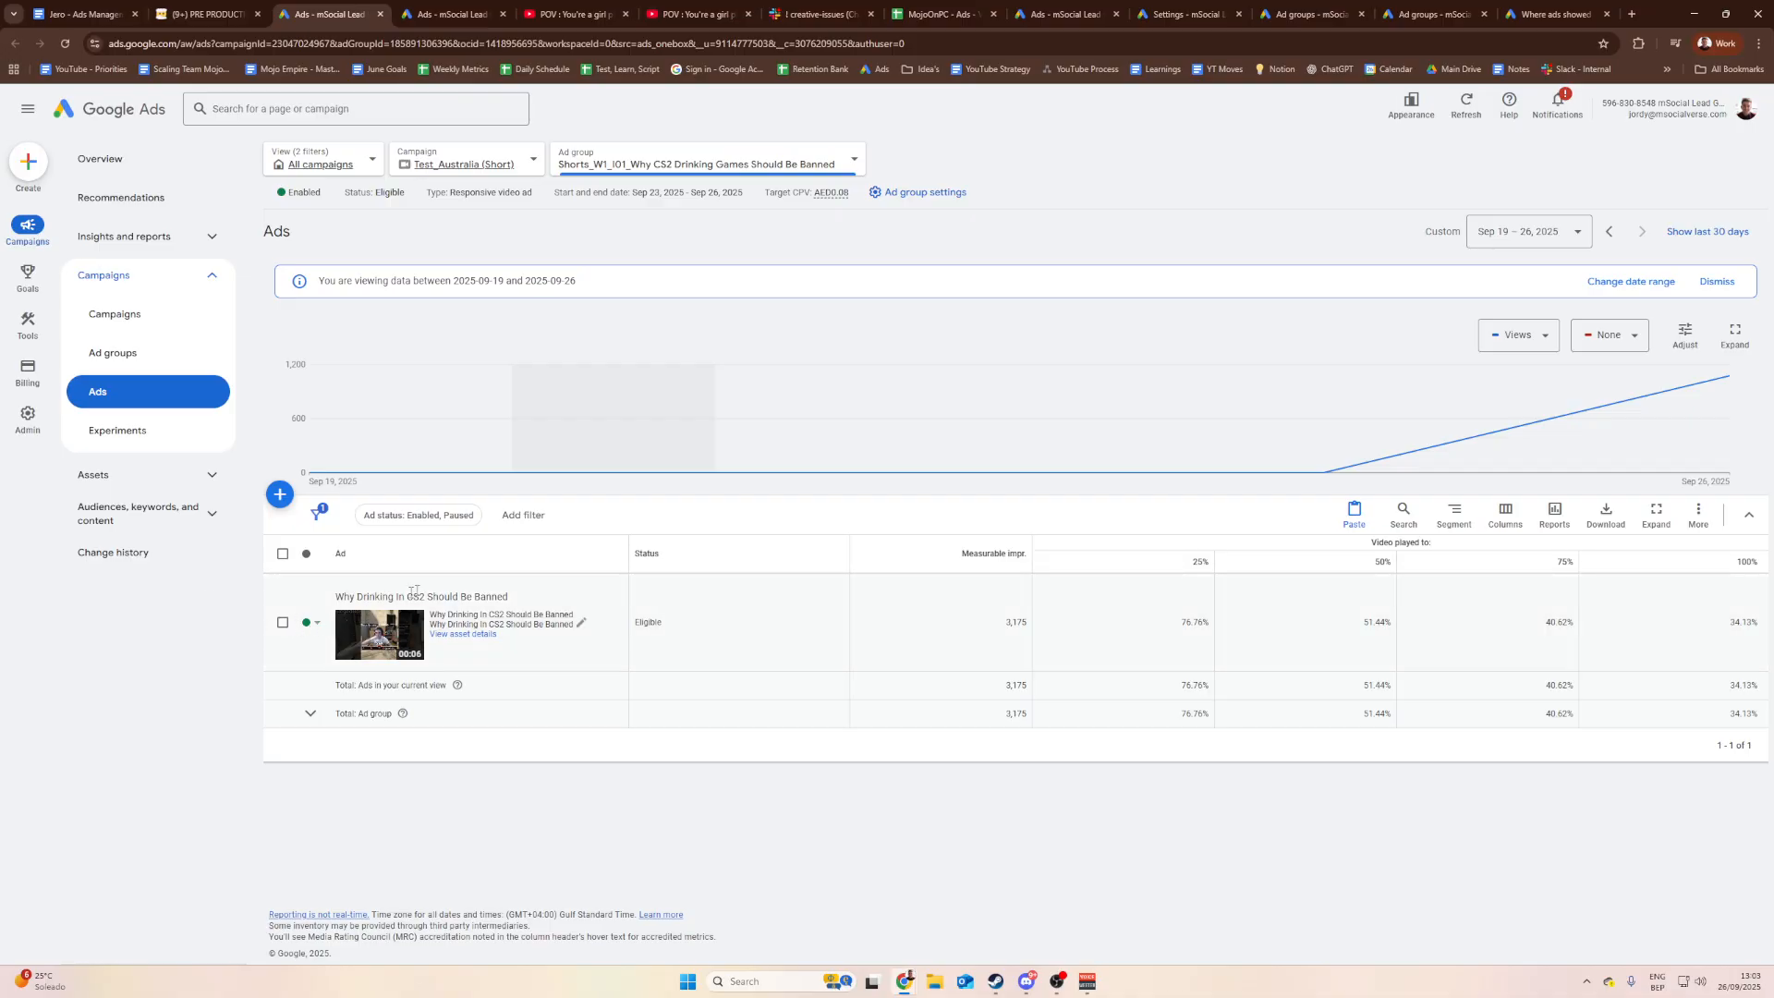
Step: Pause the Australia drinking-games ad group, then list ad groups from all campaigns
click(145, 359)
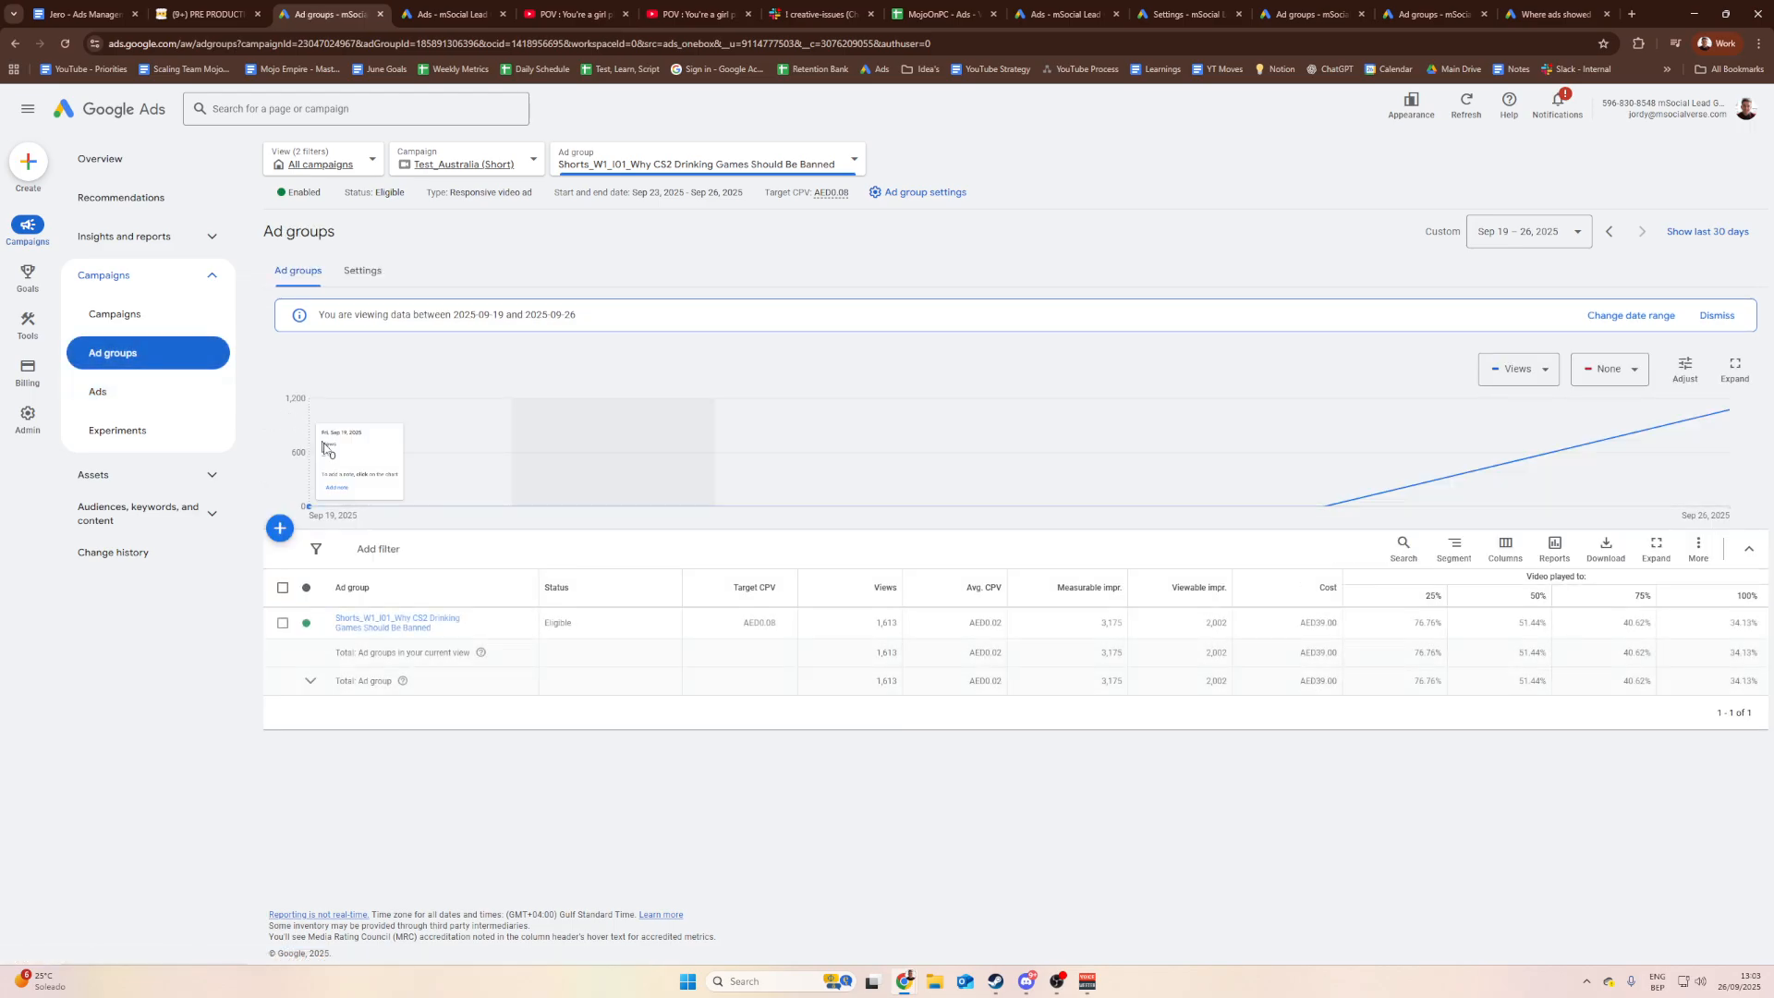
click(306, 623)
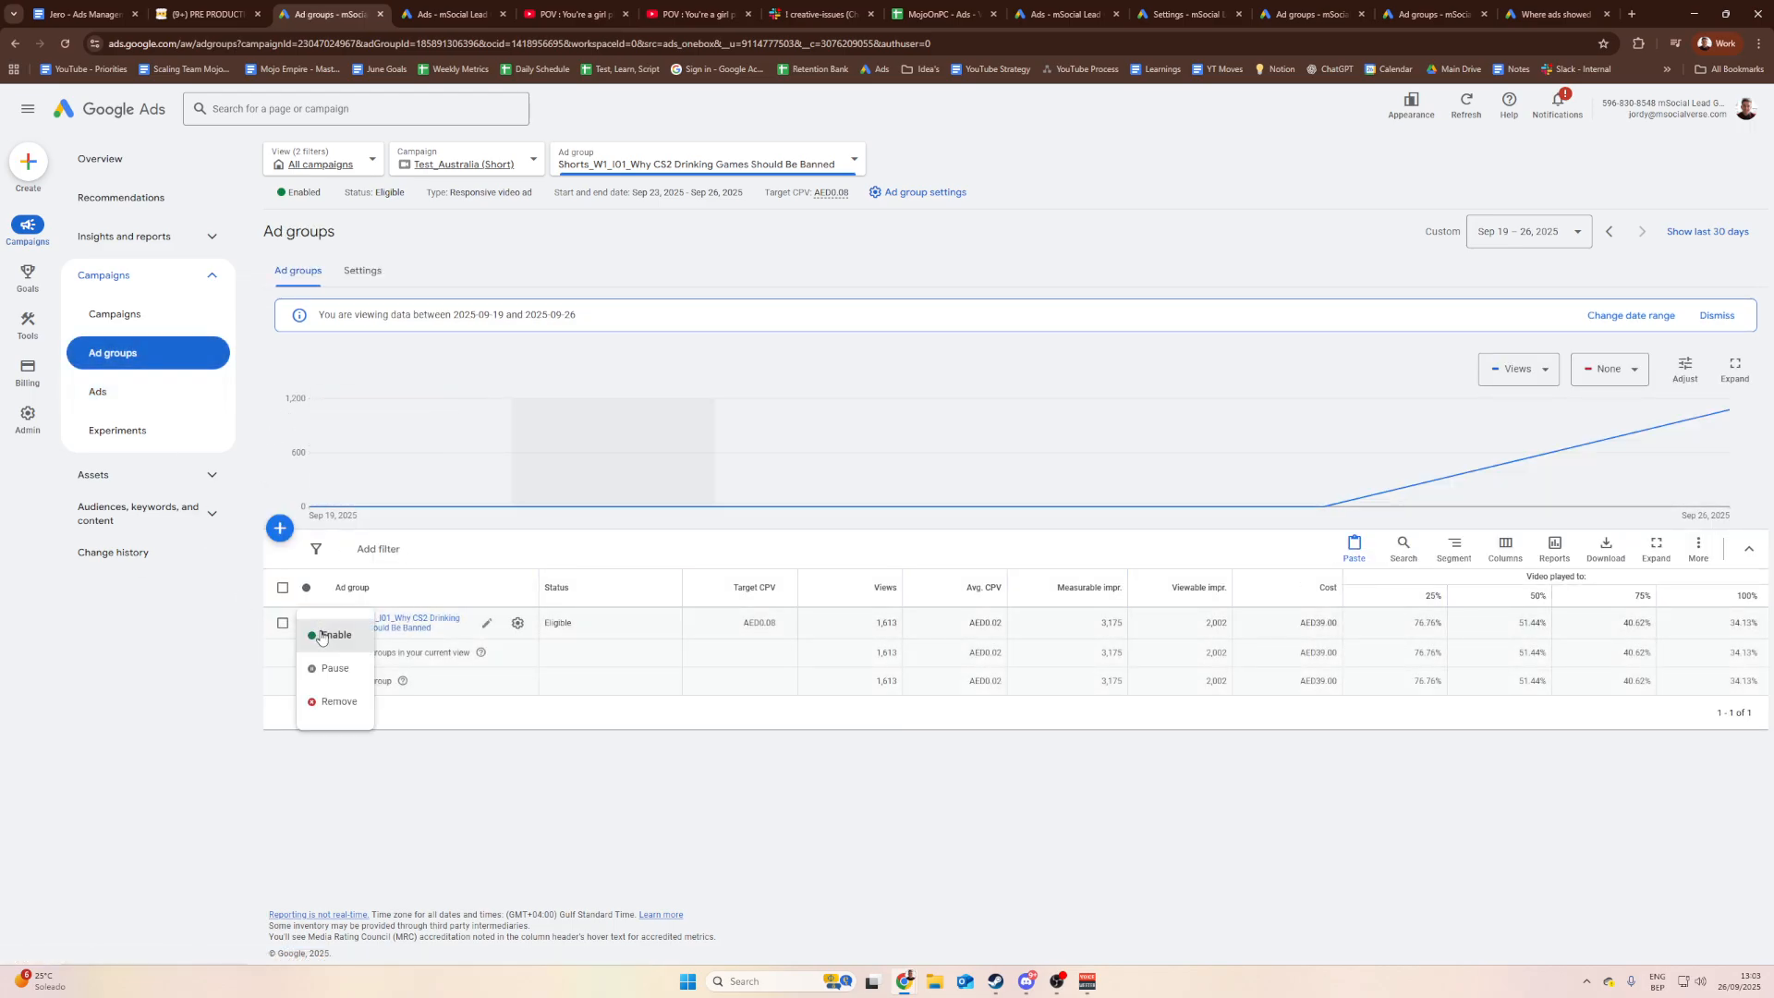
click(339, 673)
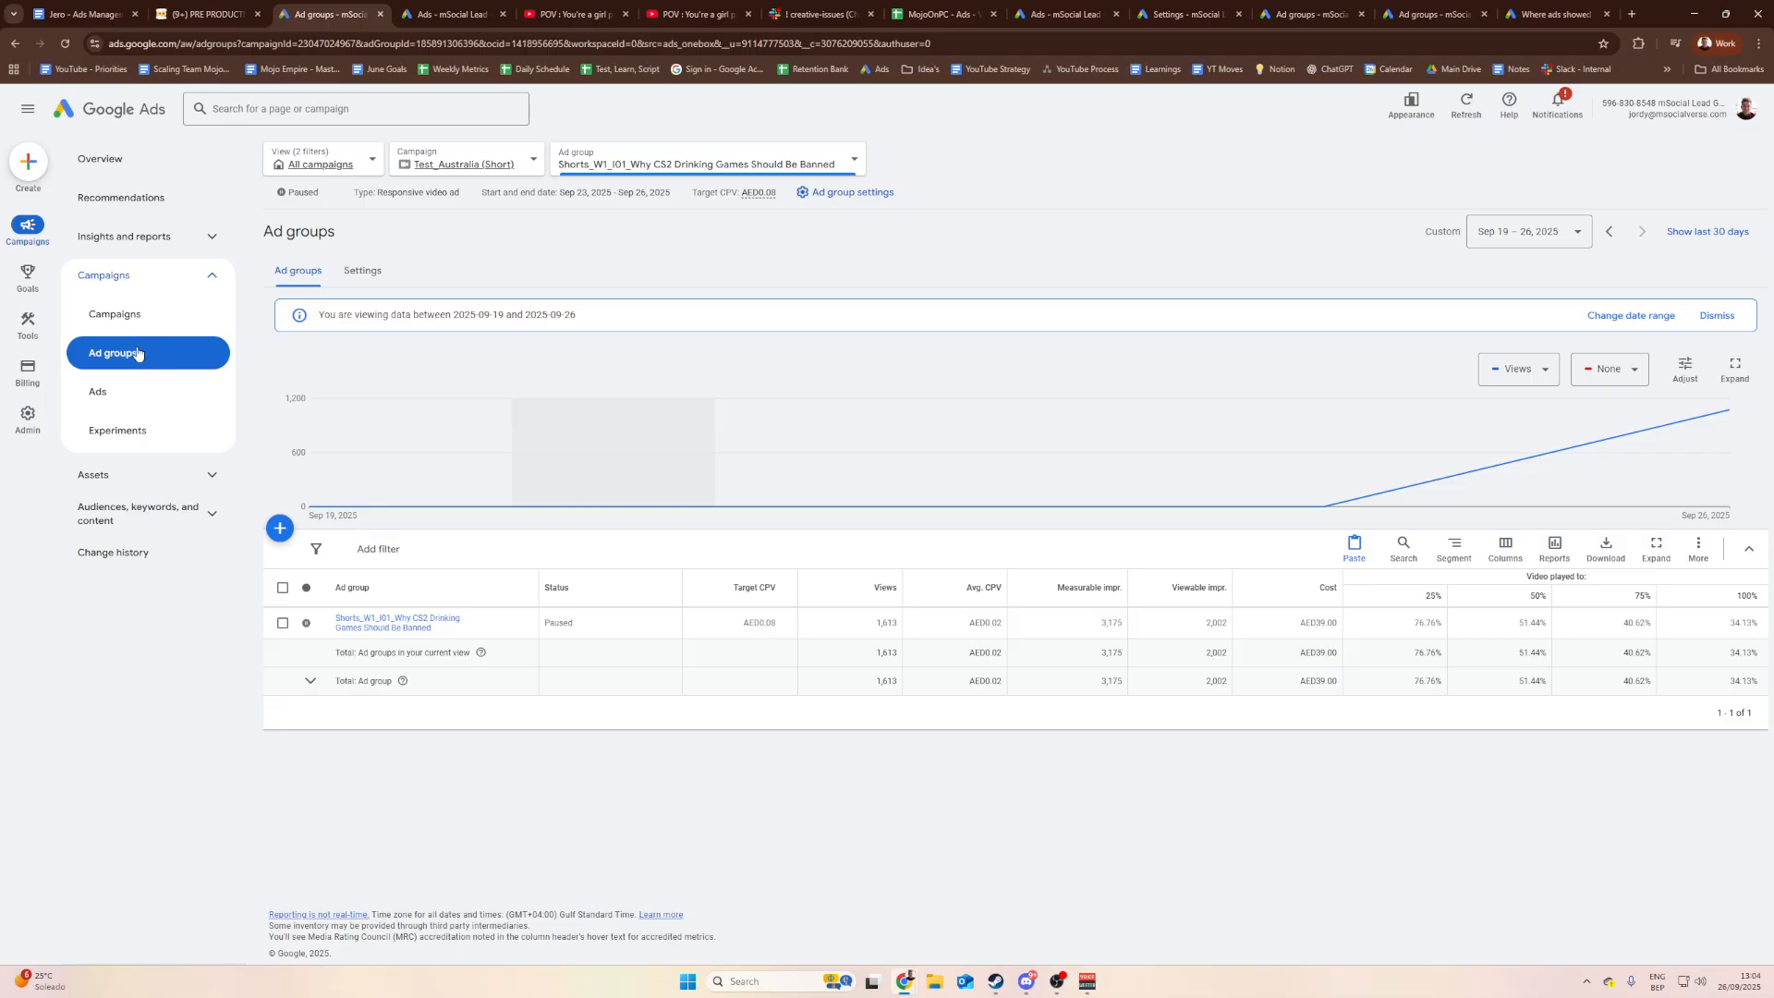
click(497, 165)
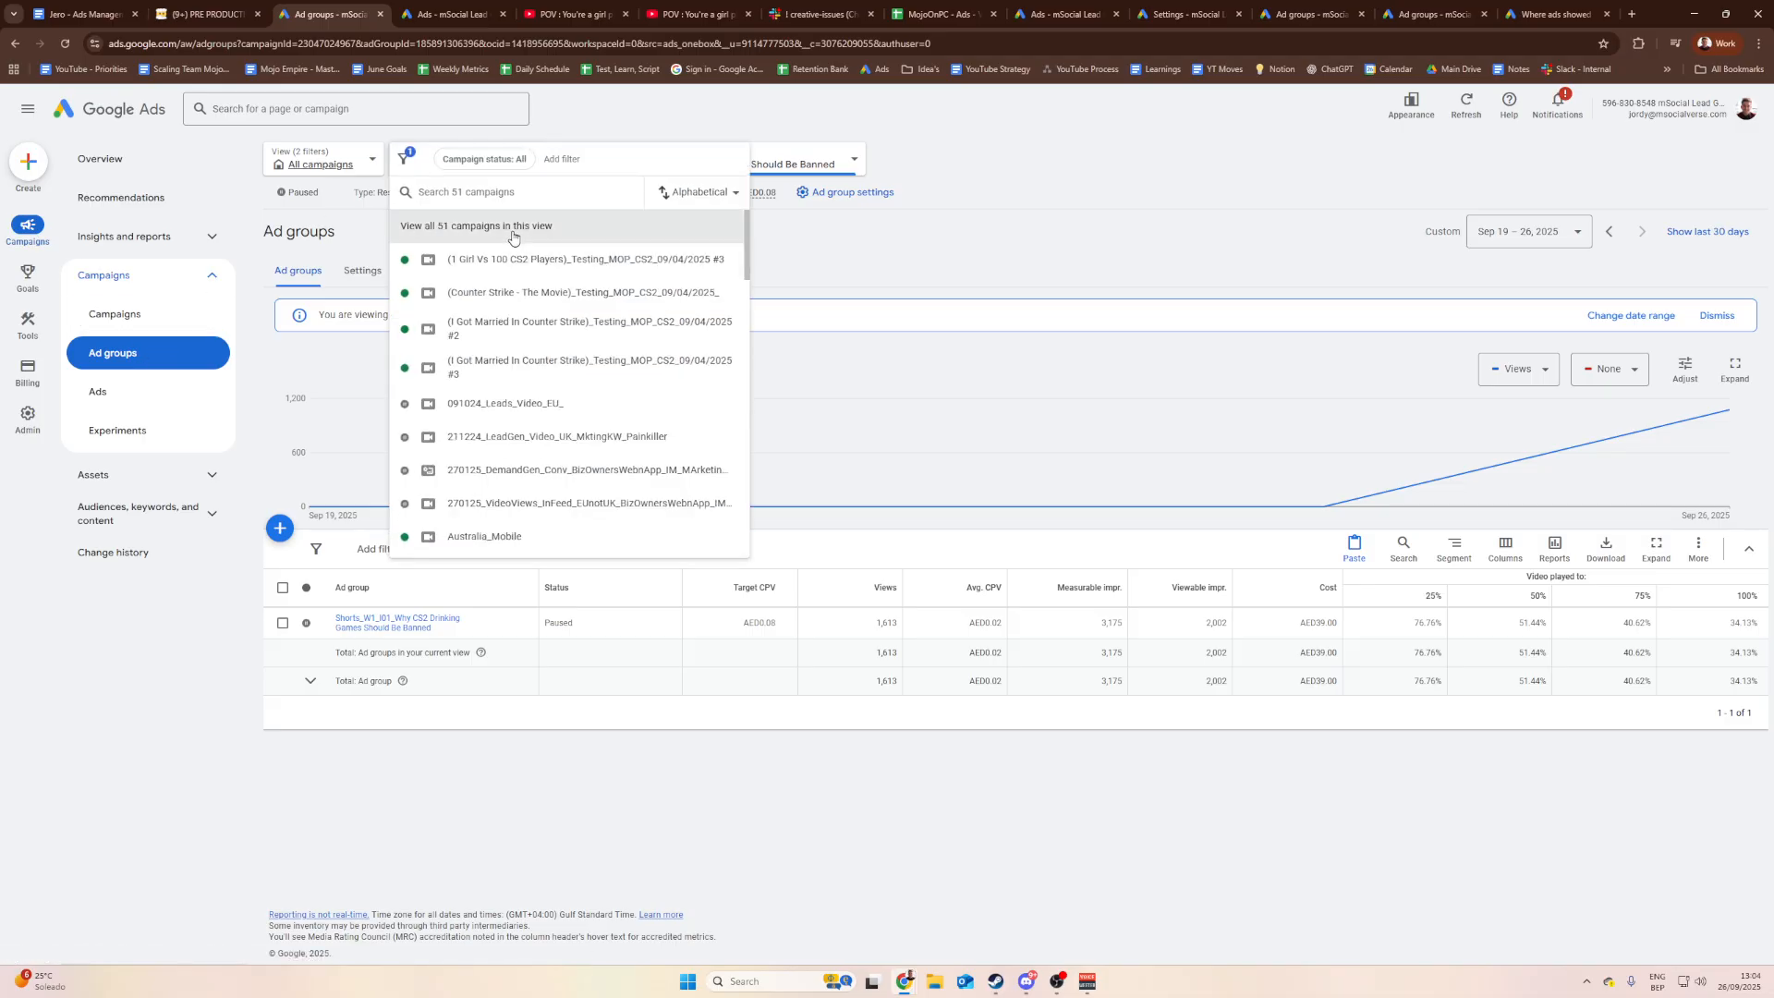
click(495, 227)
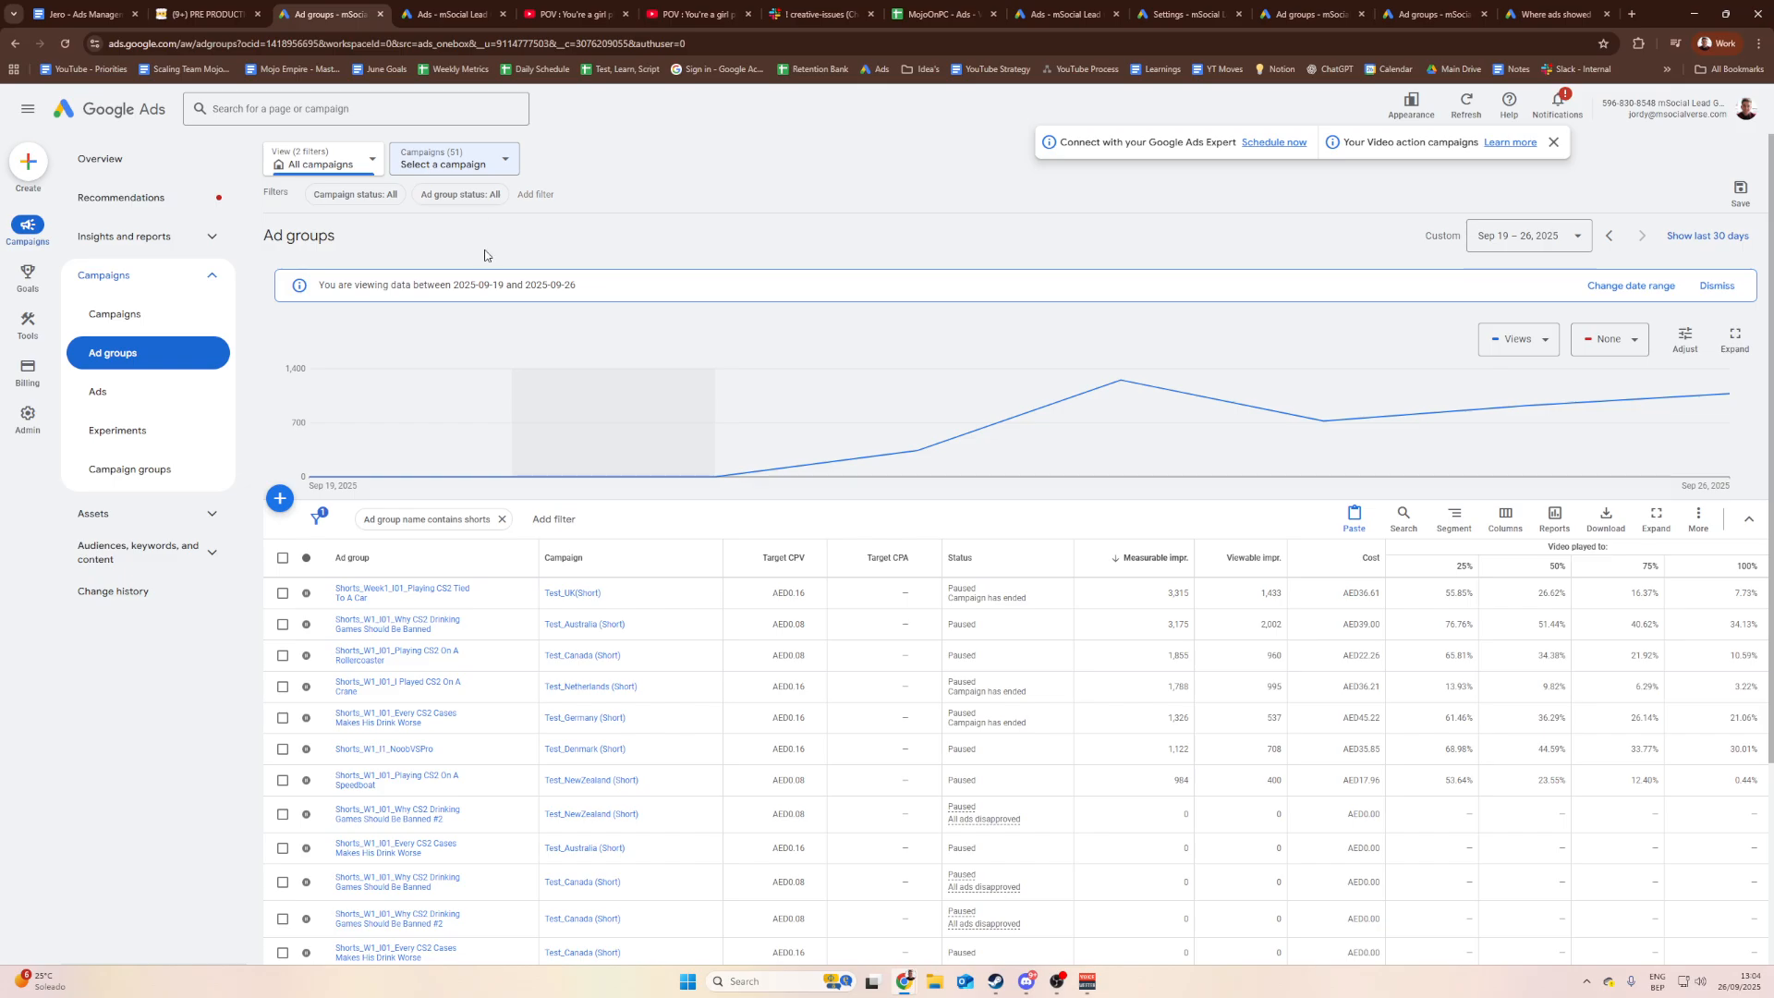
Step: Leave the campaign selector unchanged and scroll the ad groups table to the Australia row's 3,175 impressions
click(502, 159)
click(806, 182)
mouse_move(1148, 565)
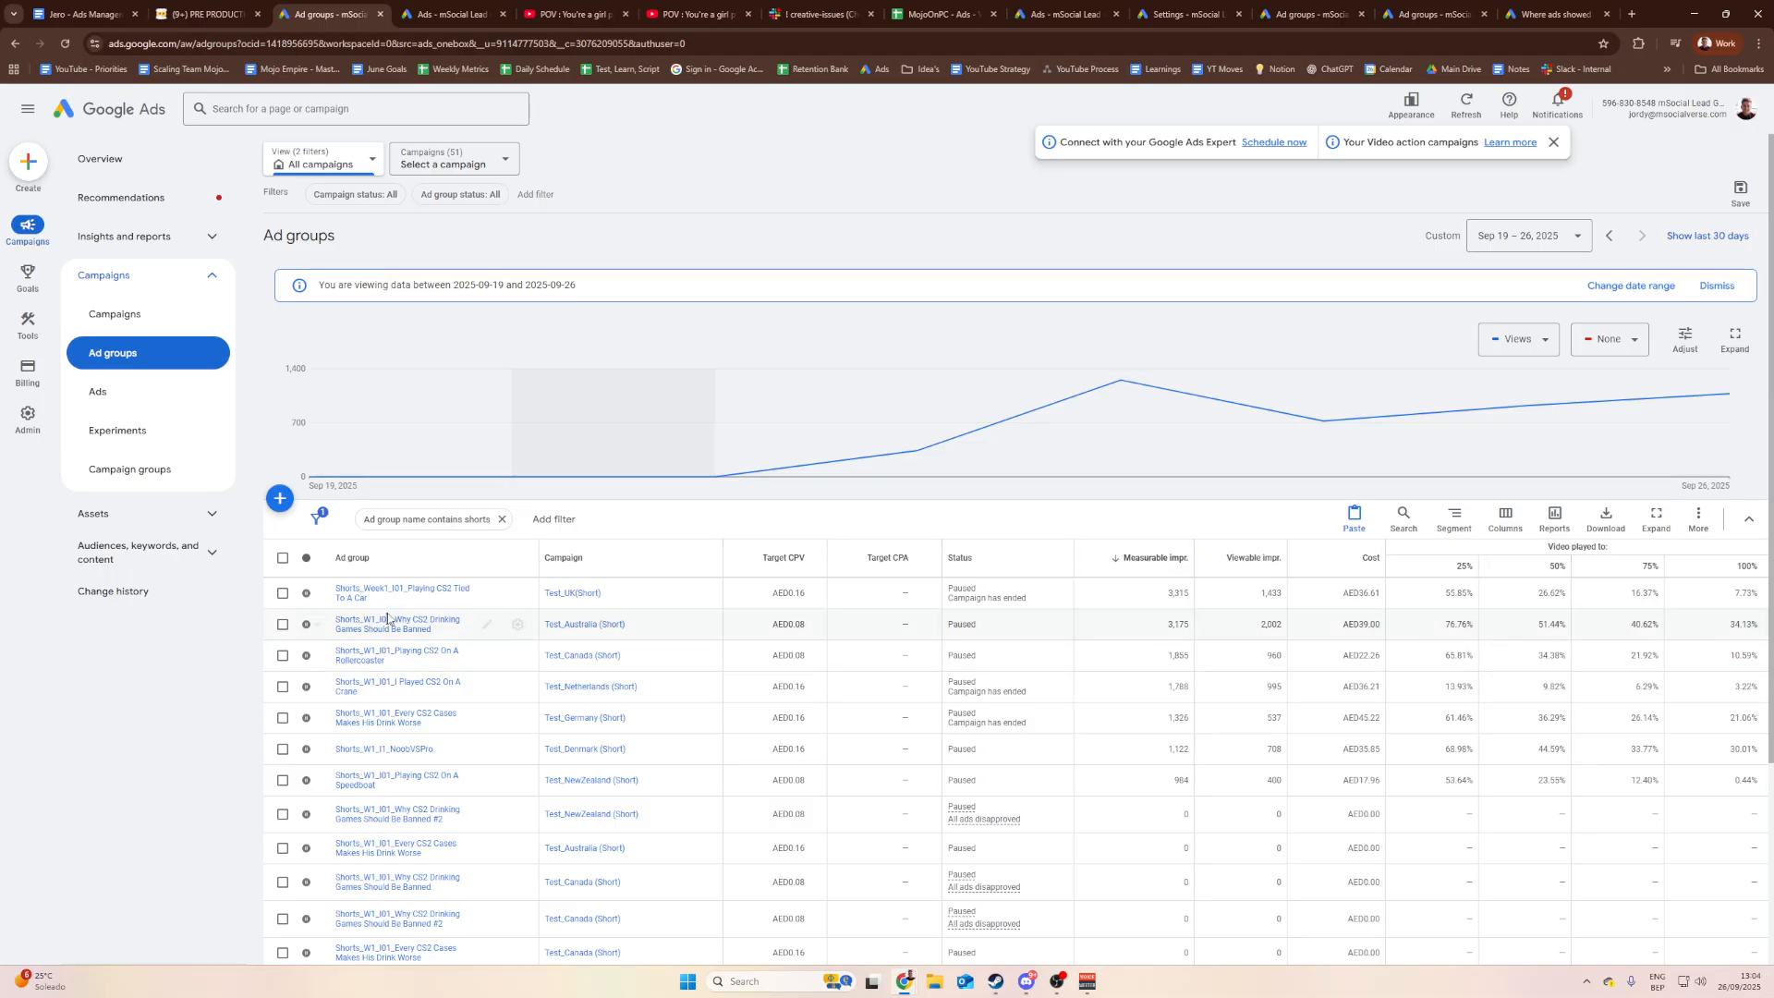
scroll(933, 666, down, 1)
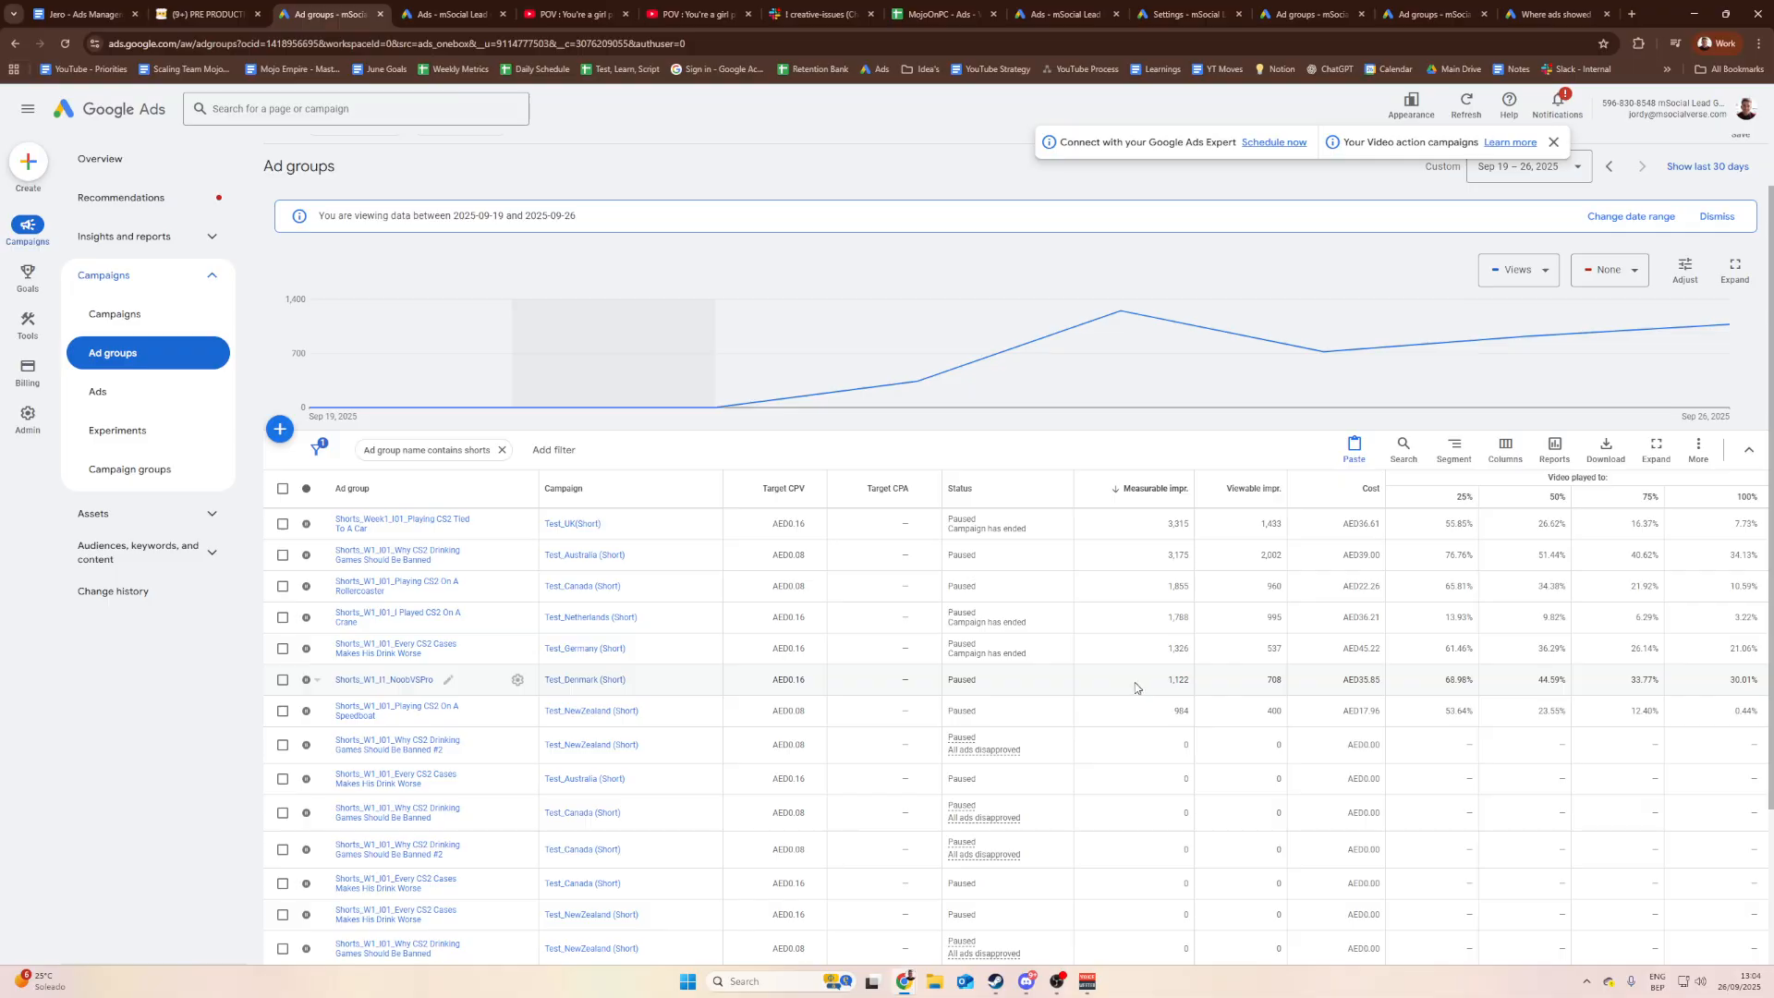
scroll(1164, 716, down, 3)
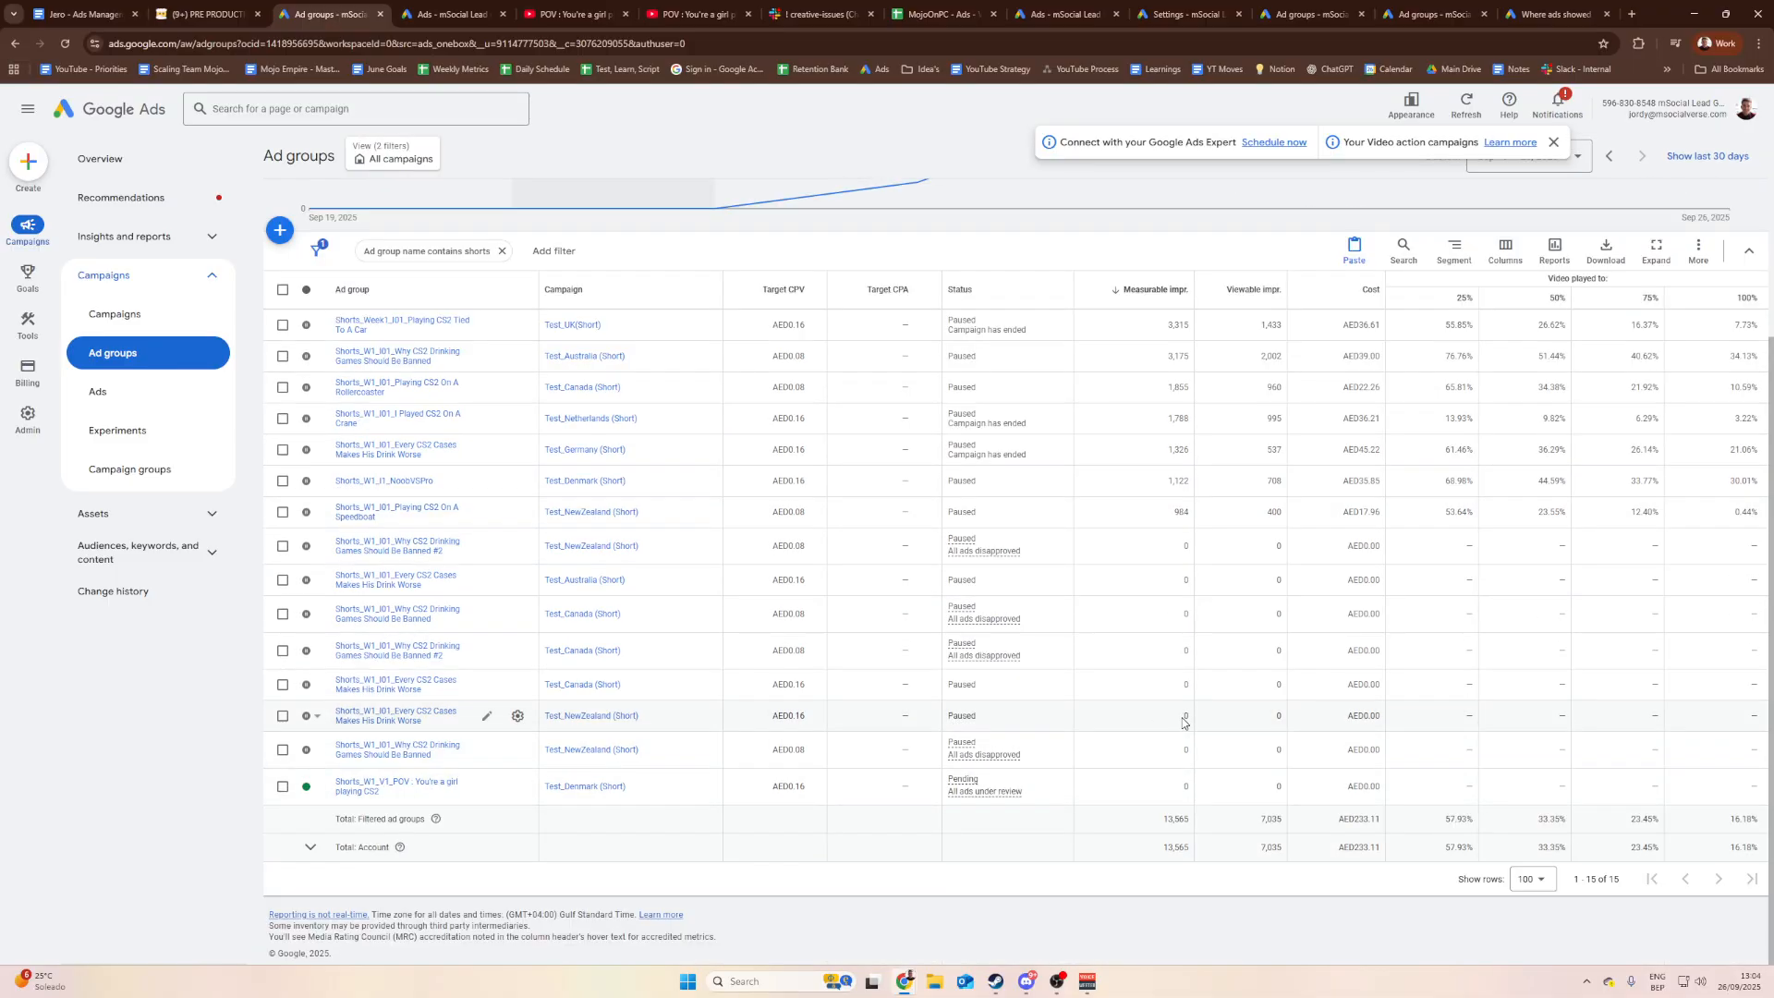
scroll(1183, 723, up, 2)
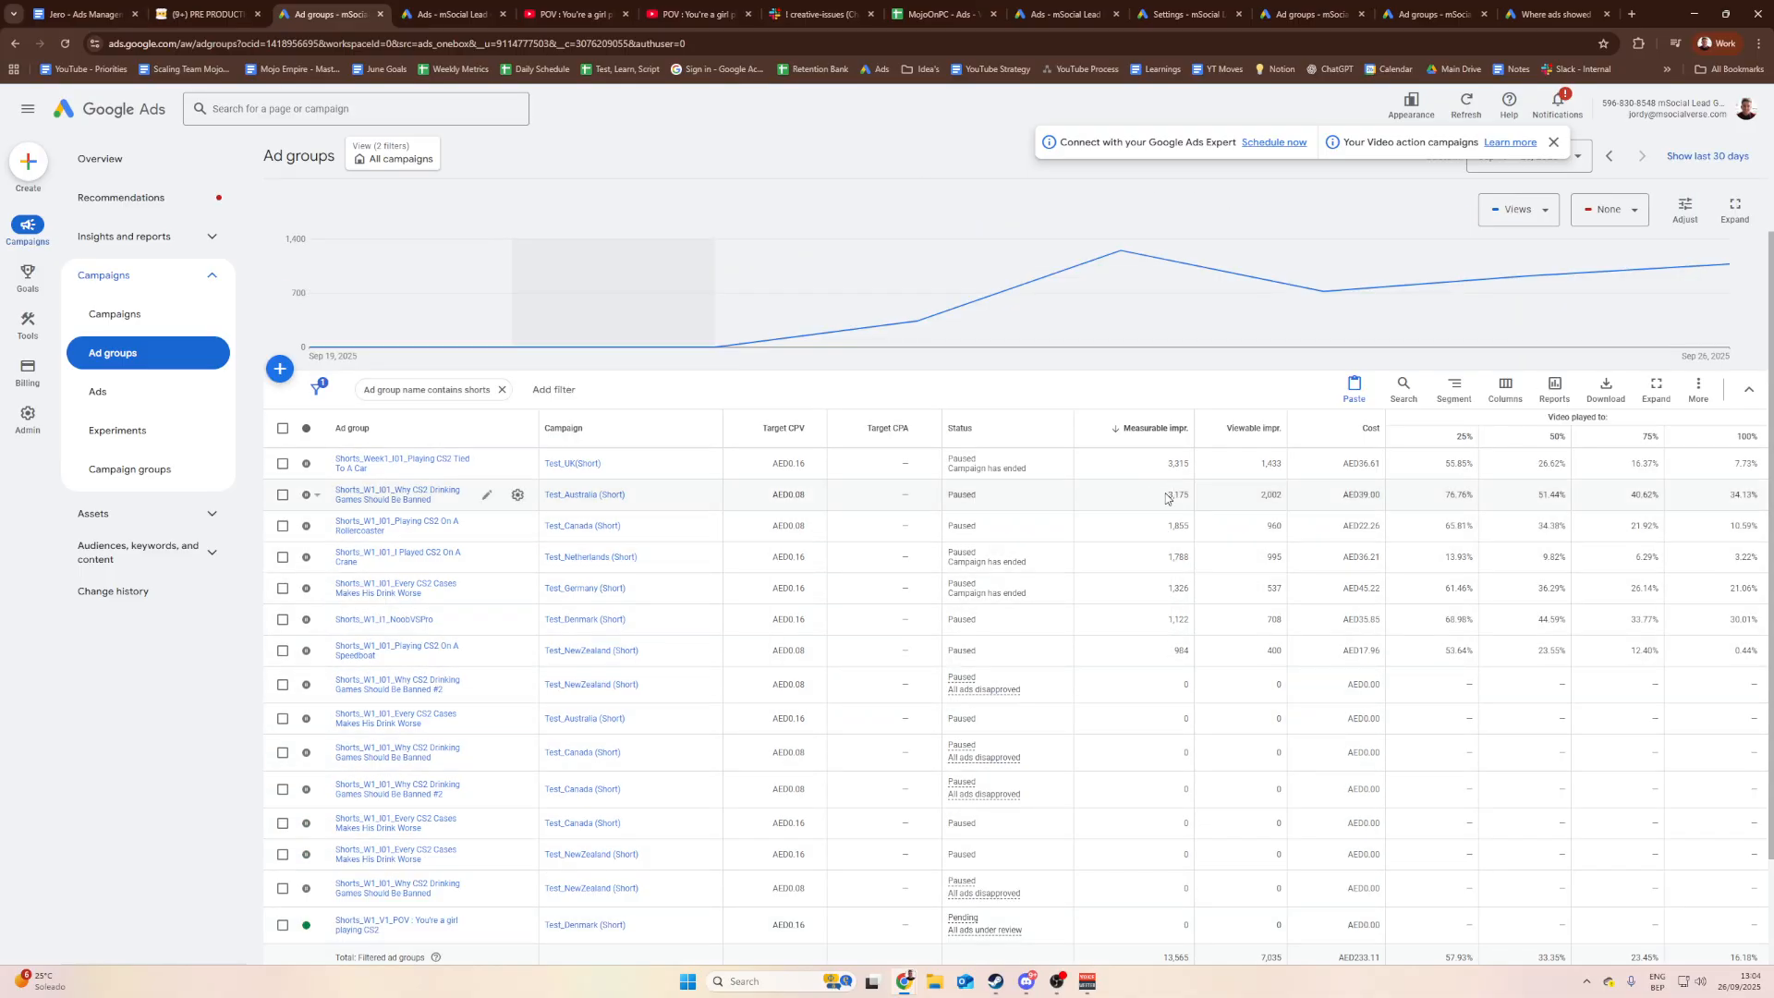
drag(1169, 493, 1184, 495)
Step: Confirm the Australia ad group stays paused, recheck its 3,175 impressions, and return to Notion
click(306, 494)
click(331, 545)
click(315, 496)
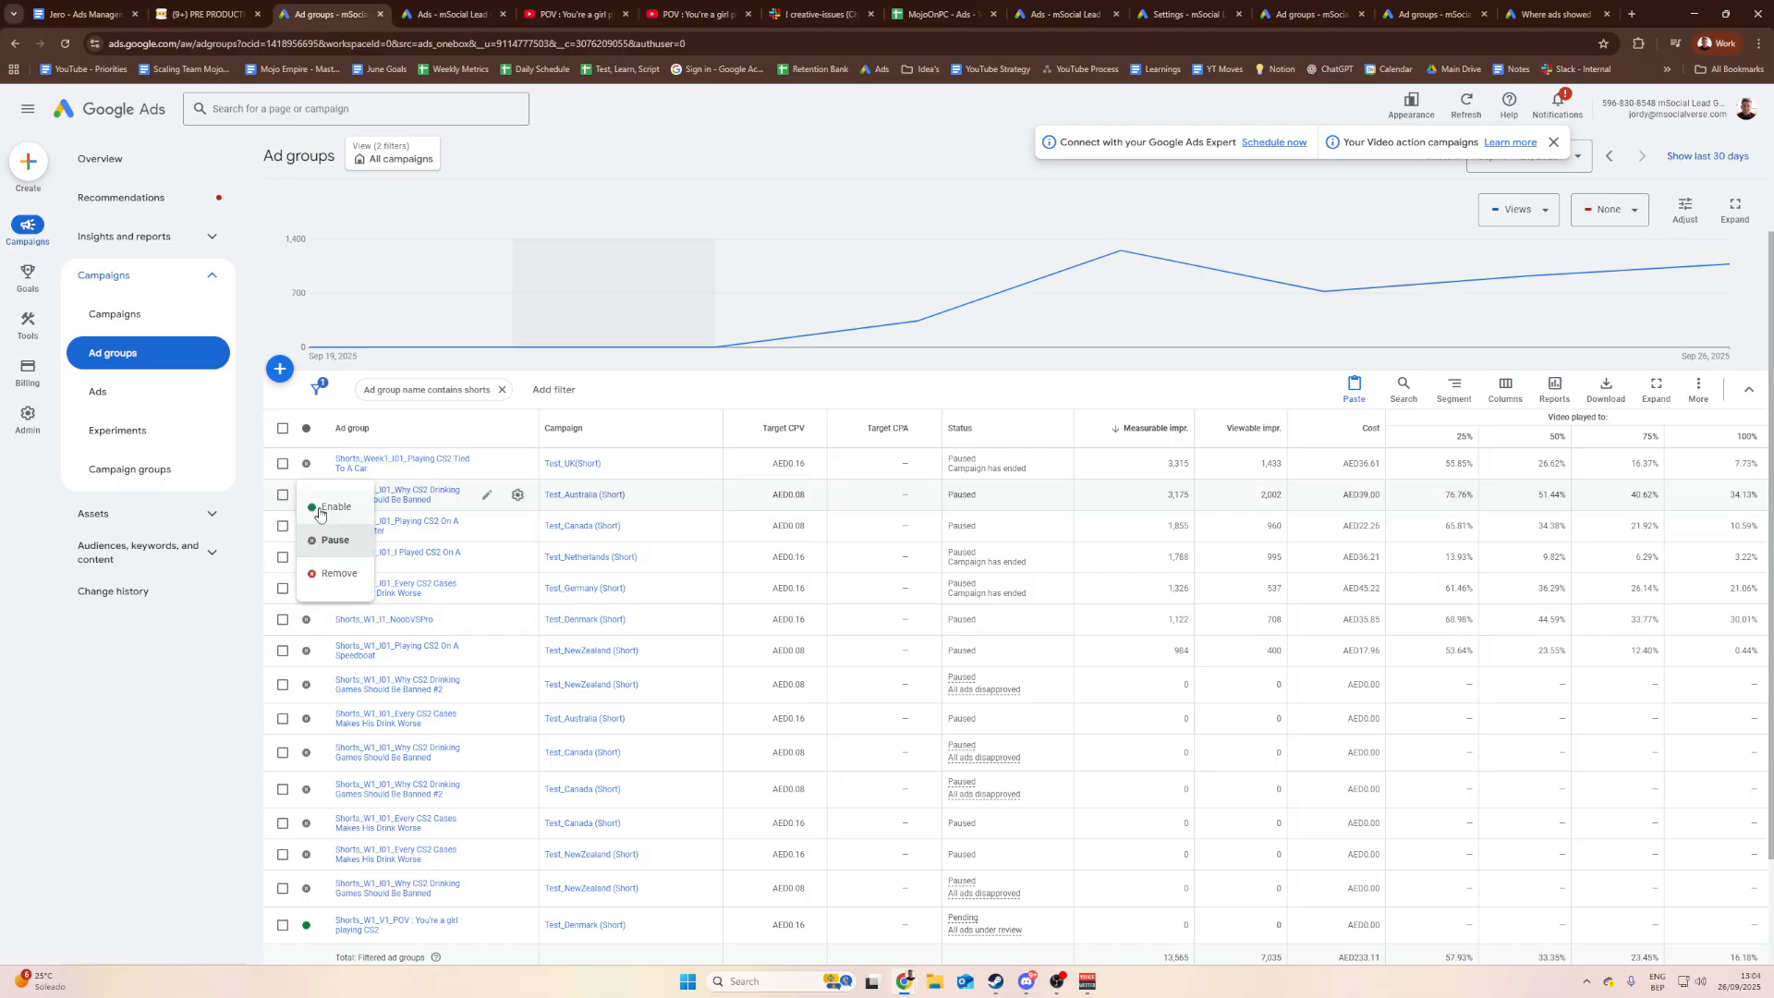
click(384, 542)
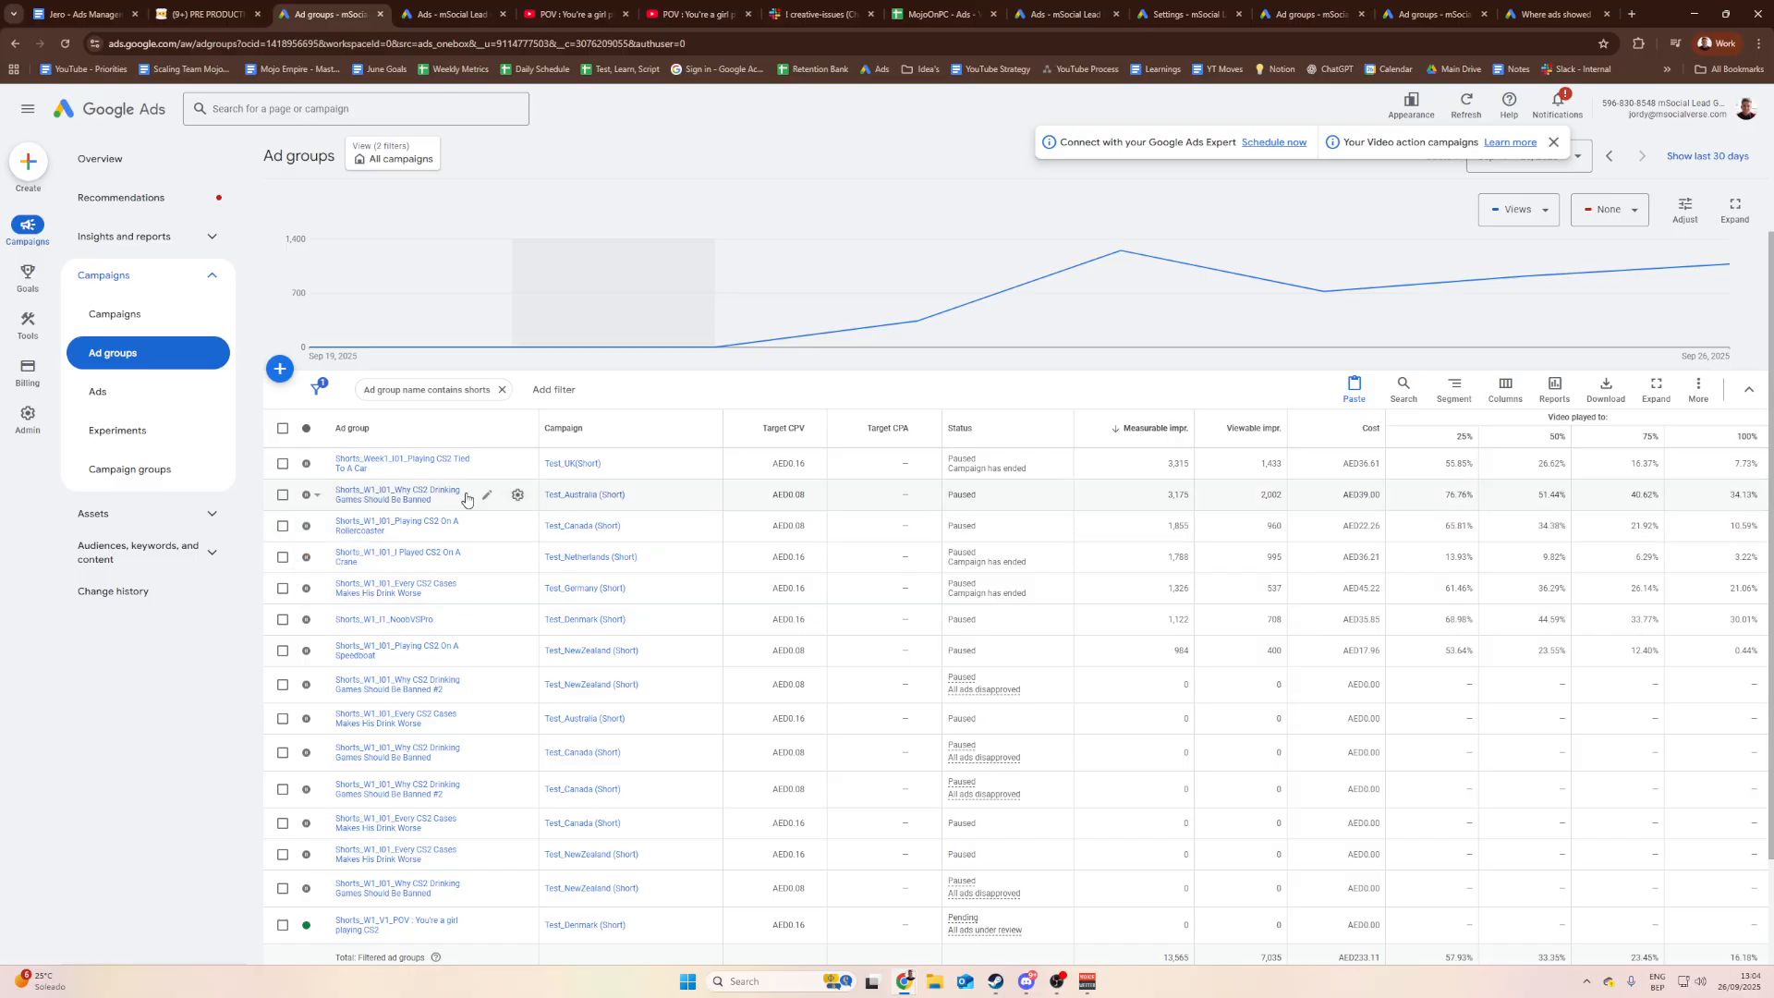
double_click(1178, 495)
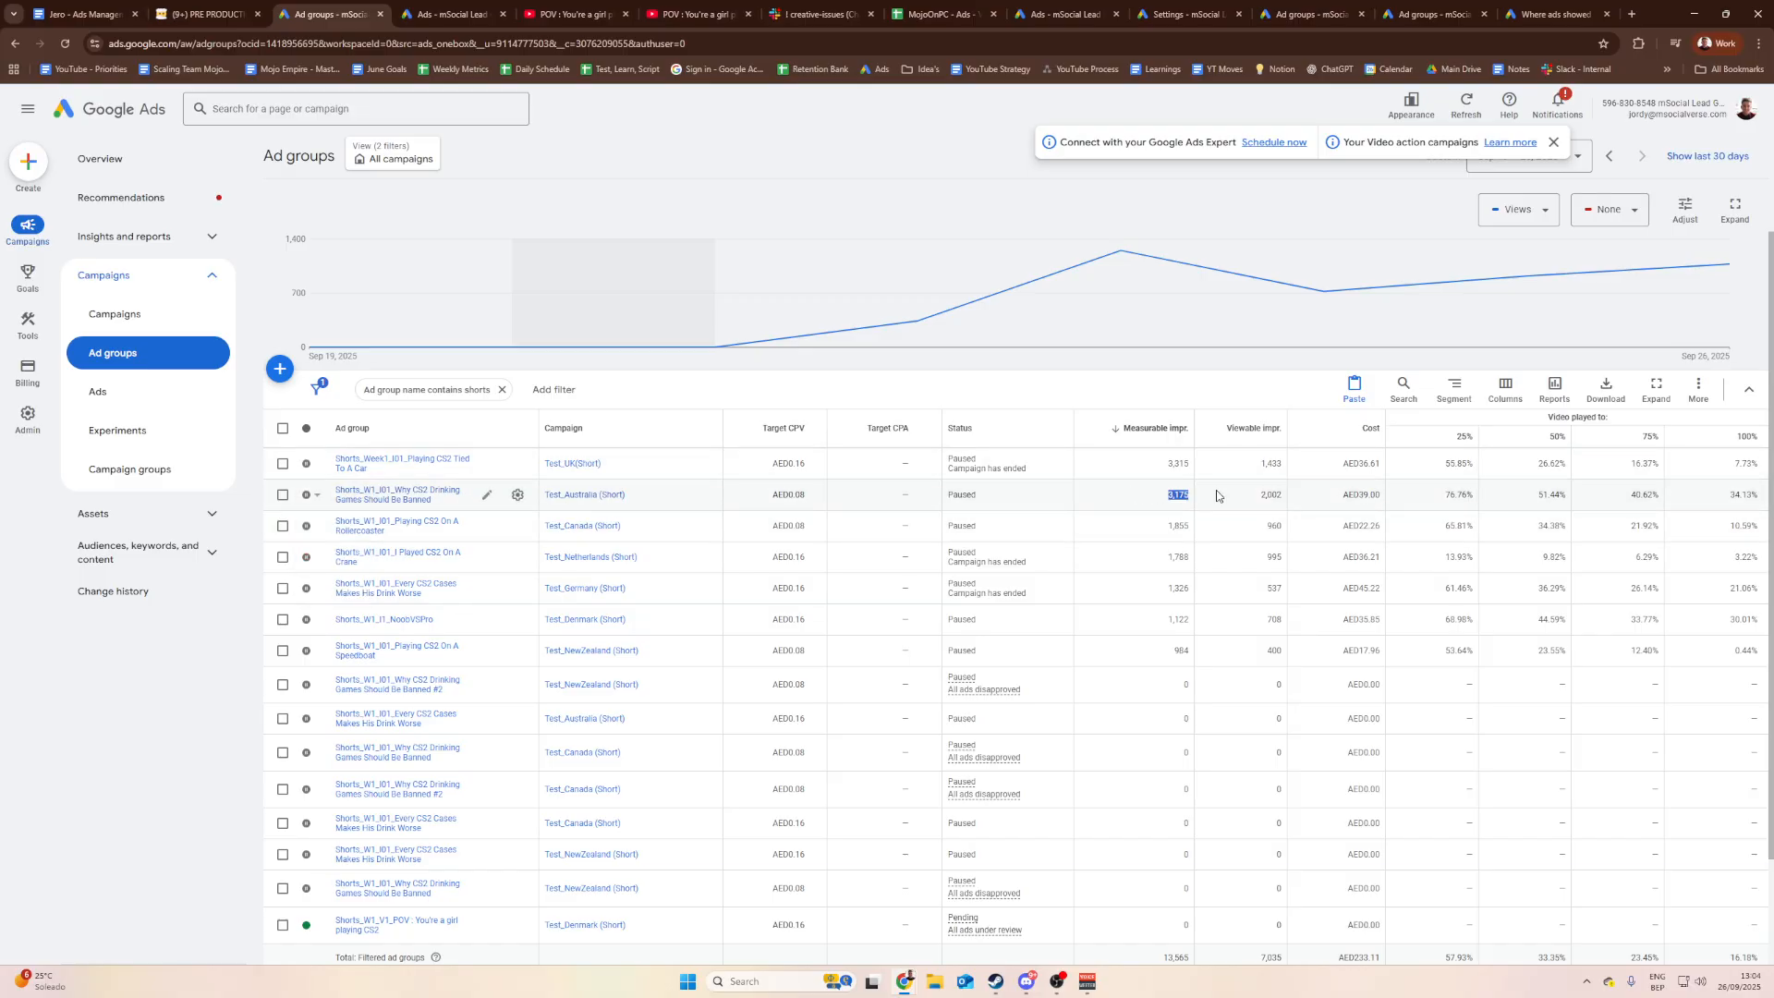
click(1146, 498)
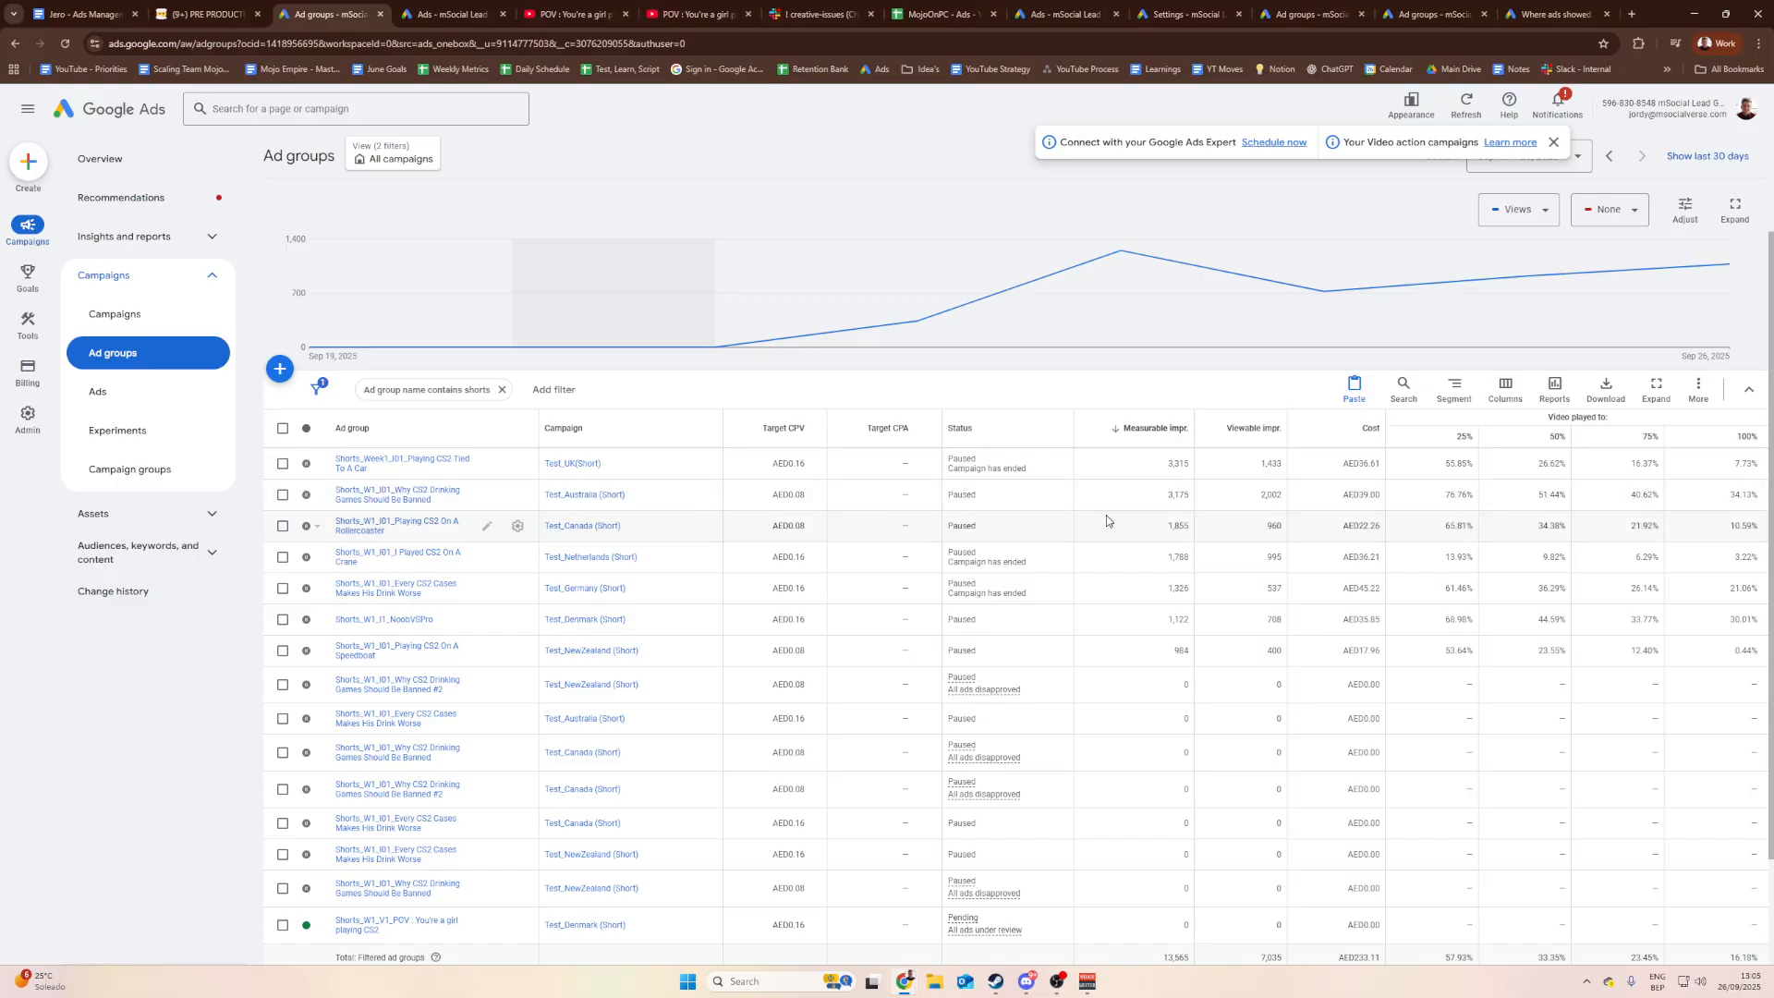
drag(1166, 495, 1192, 491)
click(1147, 504)
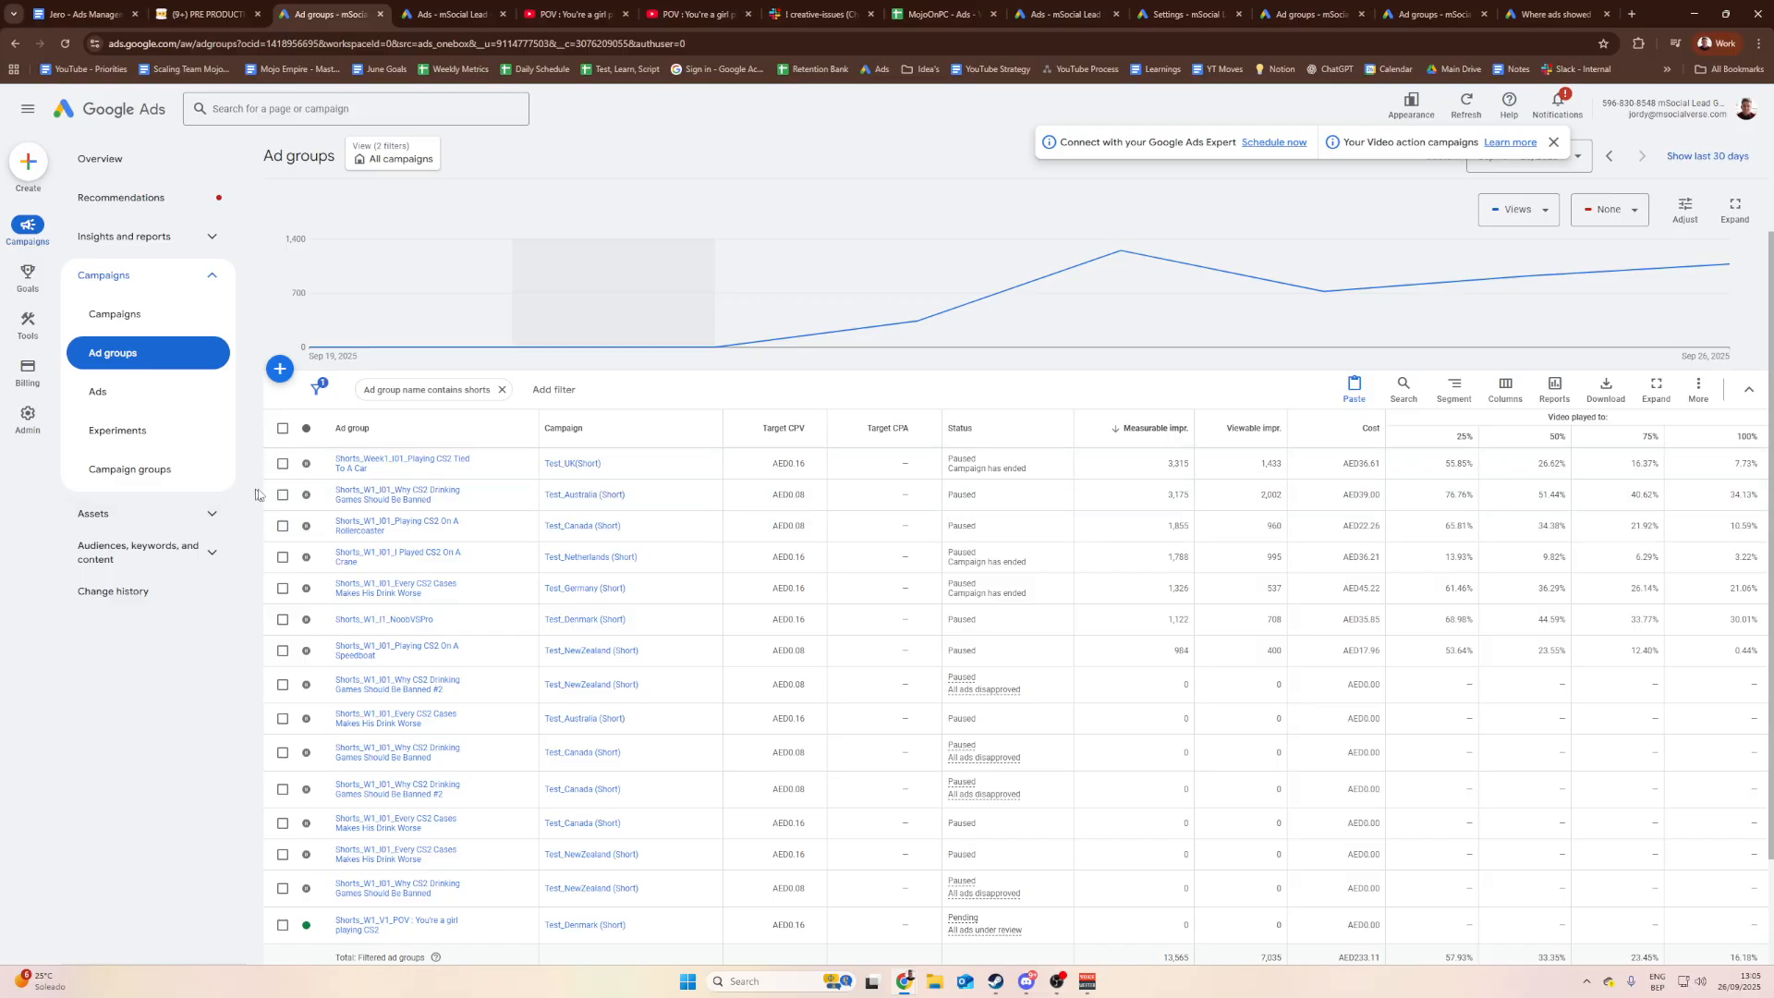
click(205, 14)
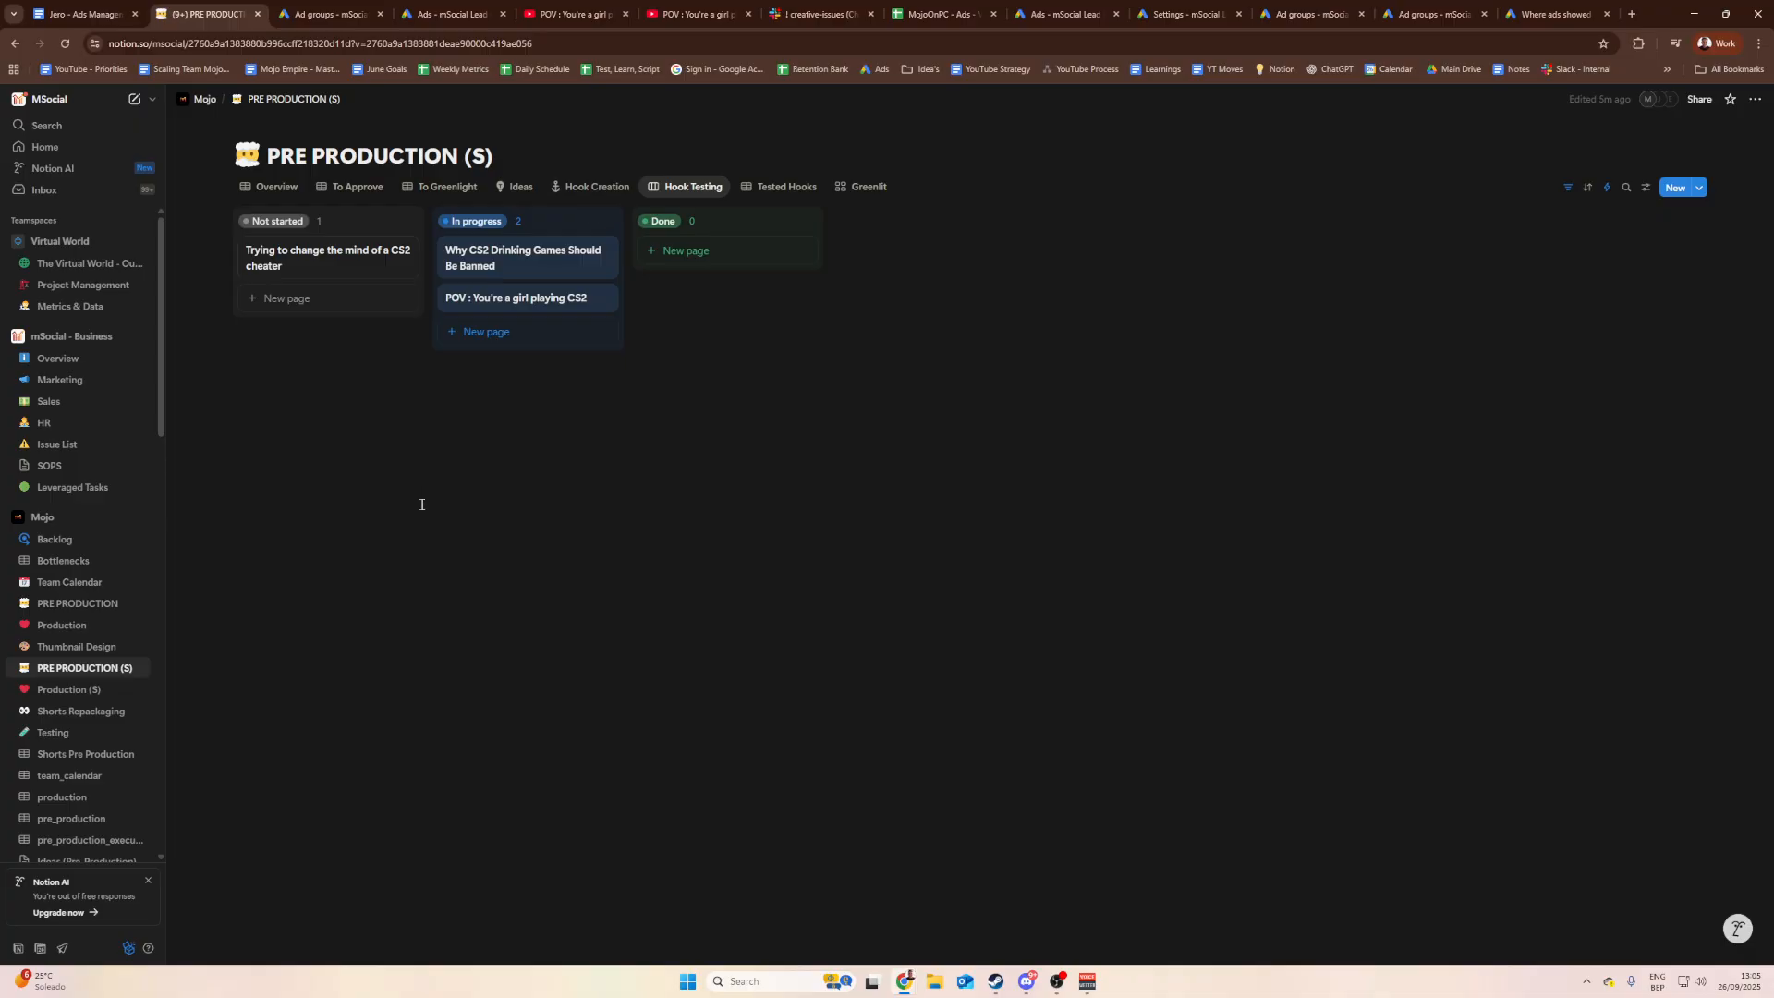
Step: Move the Why CS2 Drinking Games card to Done and view the Tested Hooks table
drag(507, 250, 712, 253)
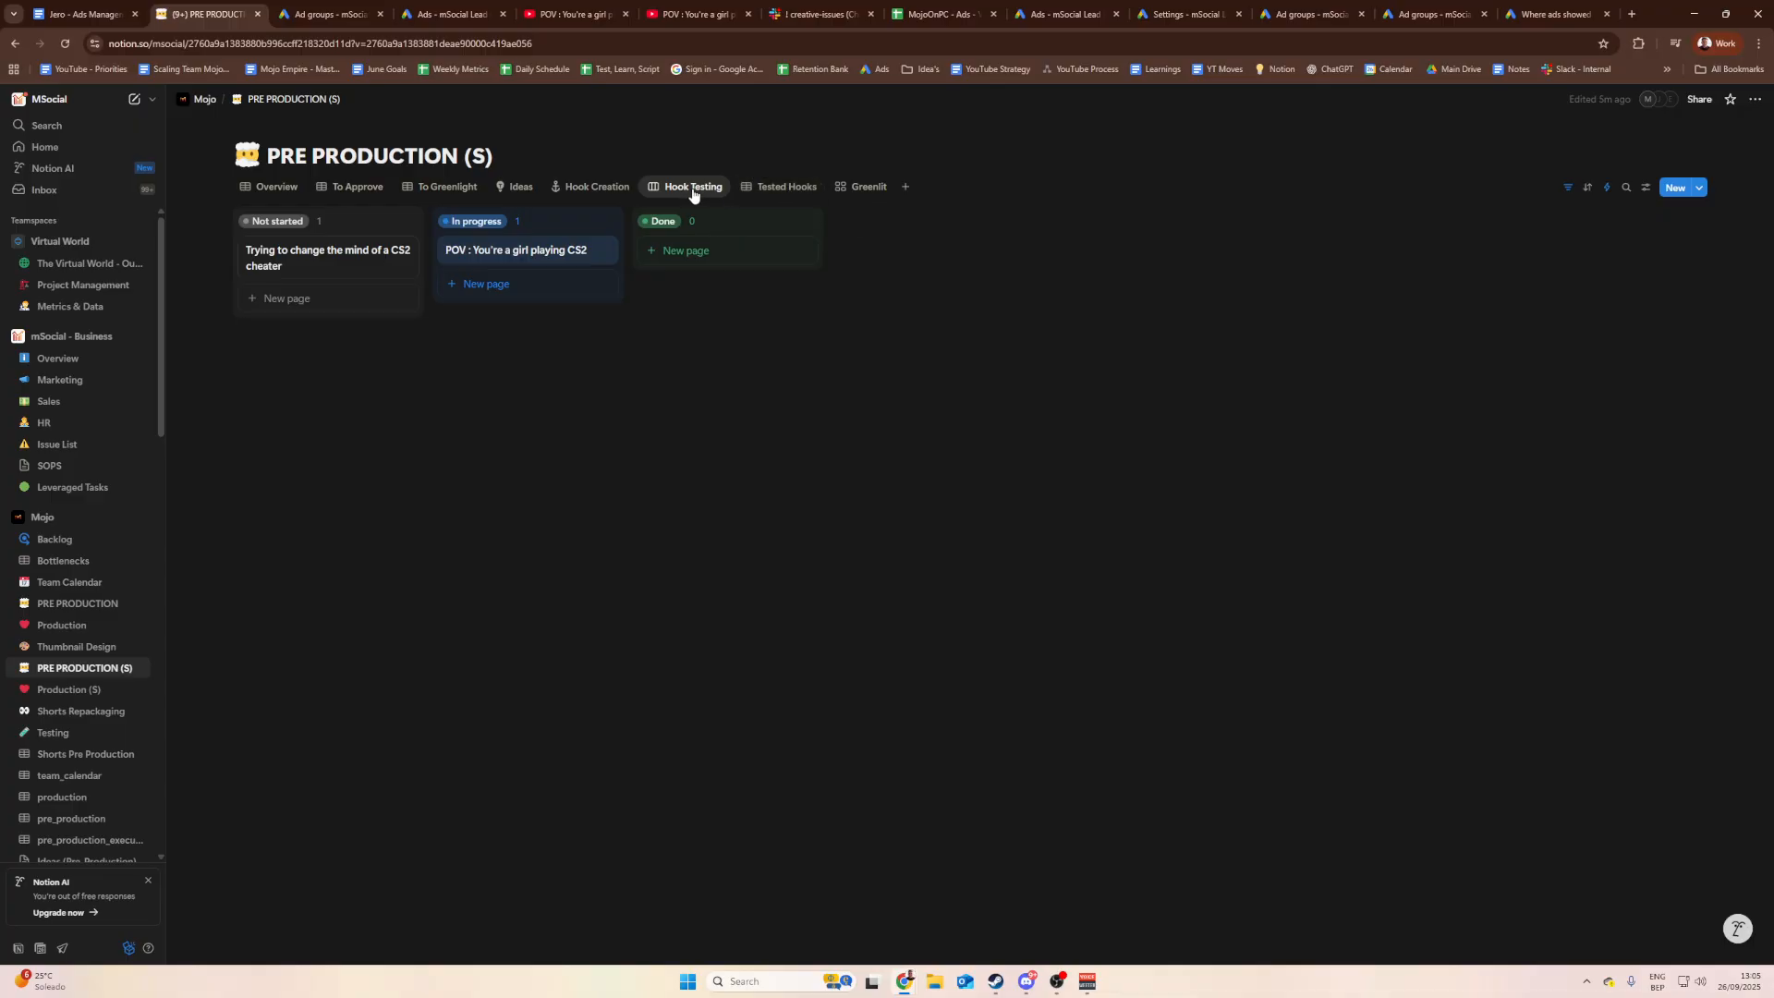
click(772, 190)
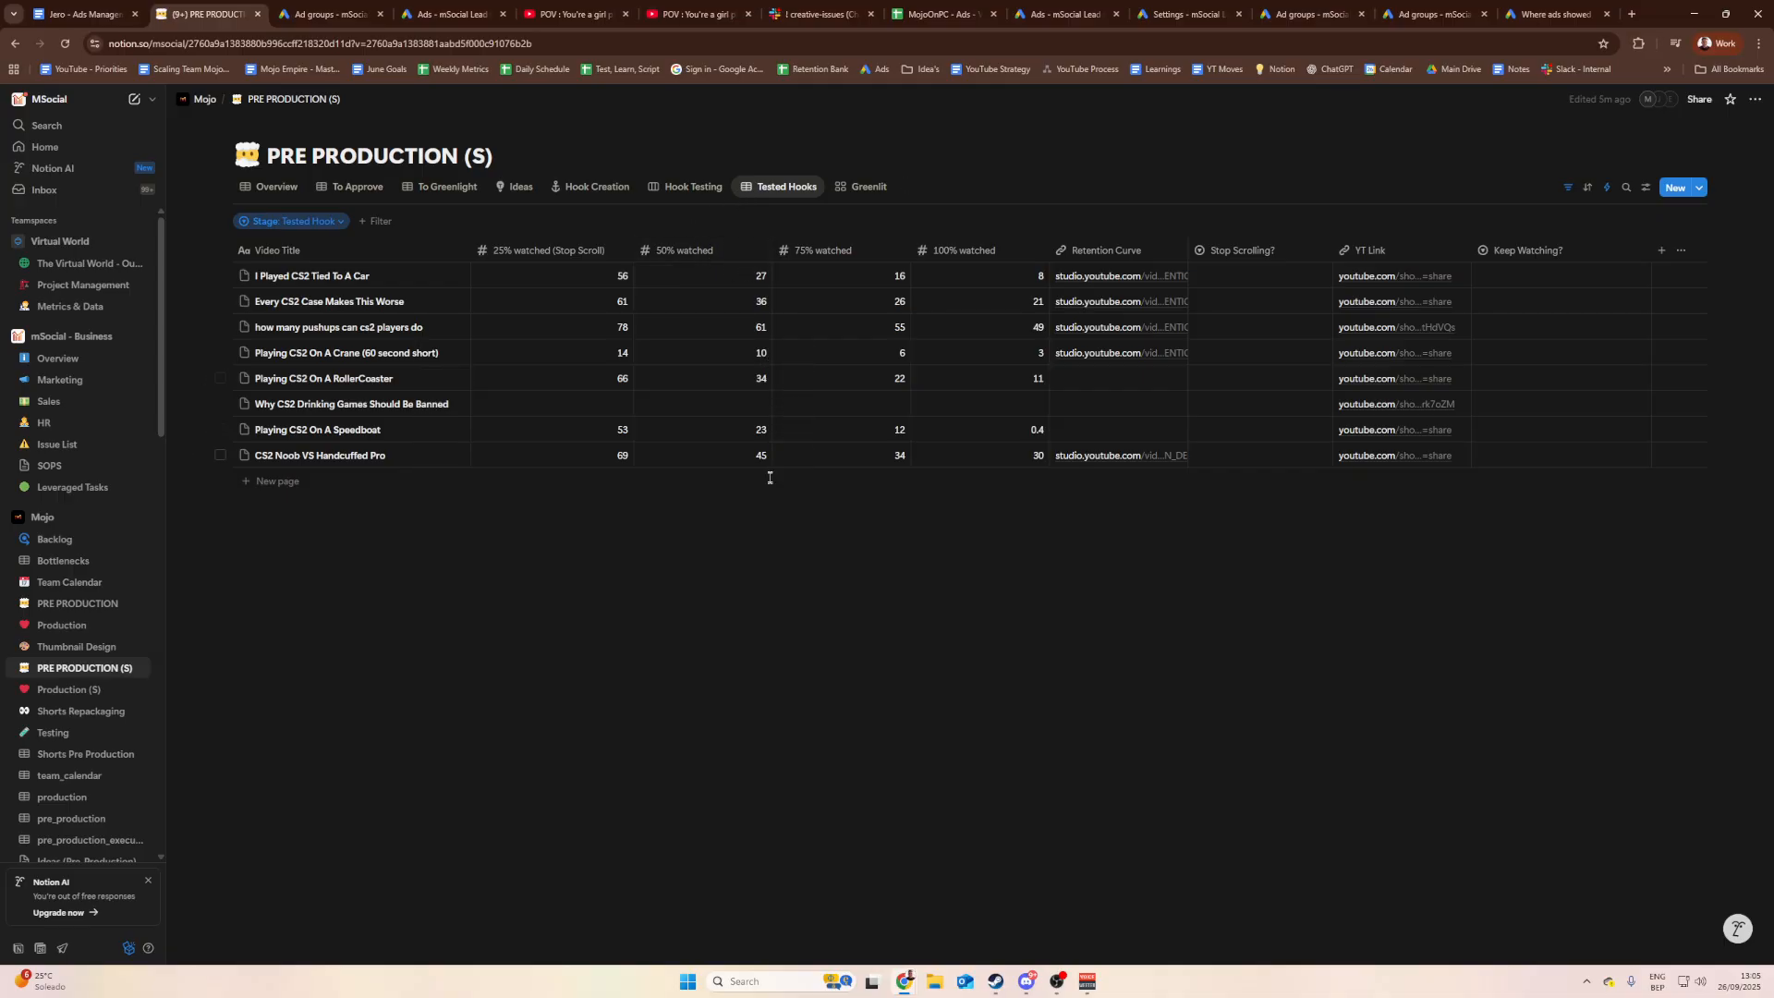
Step: Zoom in on Tested Hooks, open the Why CS2 Drinking Games entry, and follow its Ad Link
key(ctrl+plus)
key(ctrl+plus)
key(ctrl+plus)
mouse_move(1003, 960)
mouse_down()
mouse_move(1155, 960)
mouse_move(1027, 960)
mouse_up()
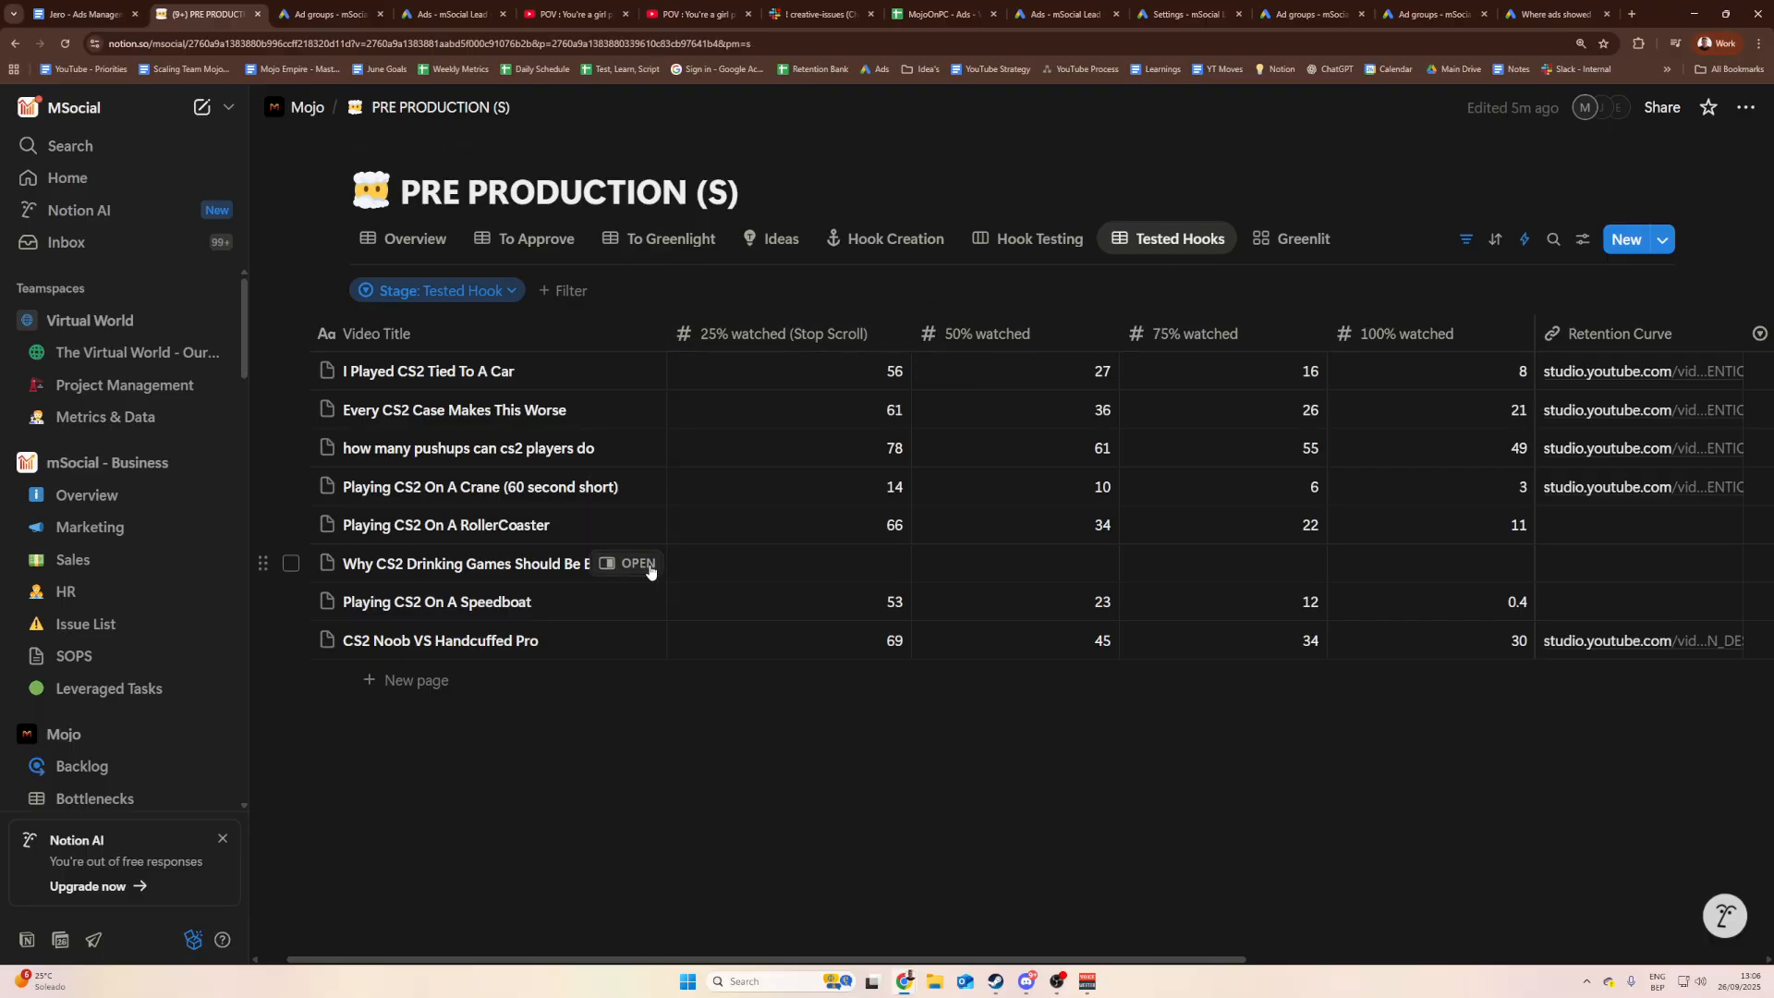
click(647, 564)
scroll(1024, 626, down, 3)
scroll(1023, 625, down, 3)
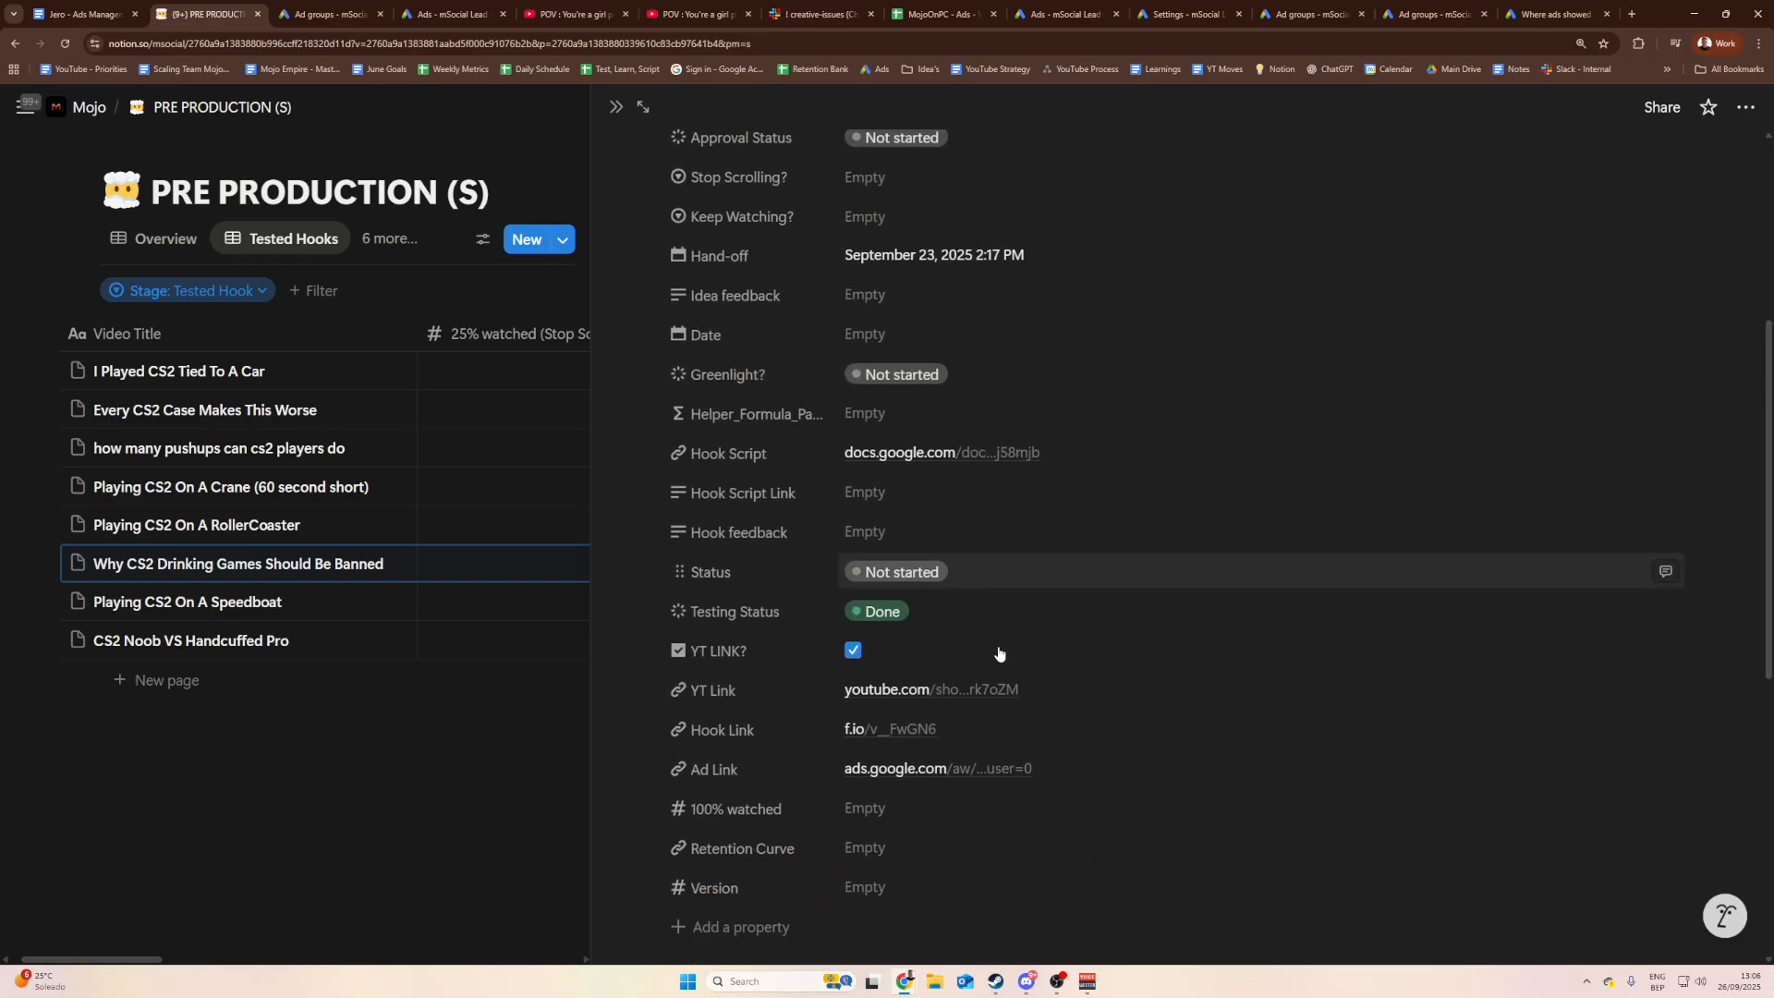
click(918, 772)
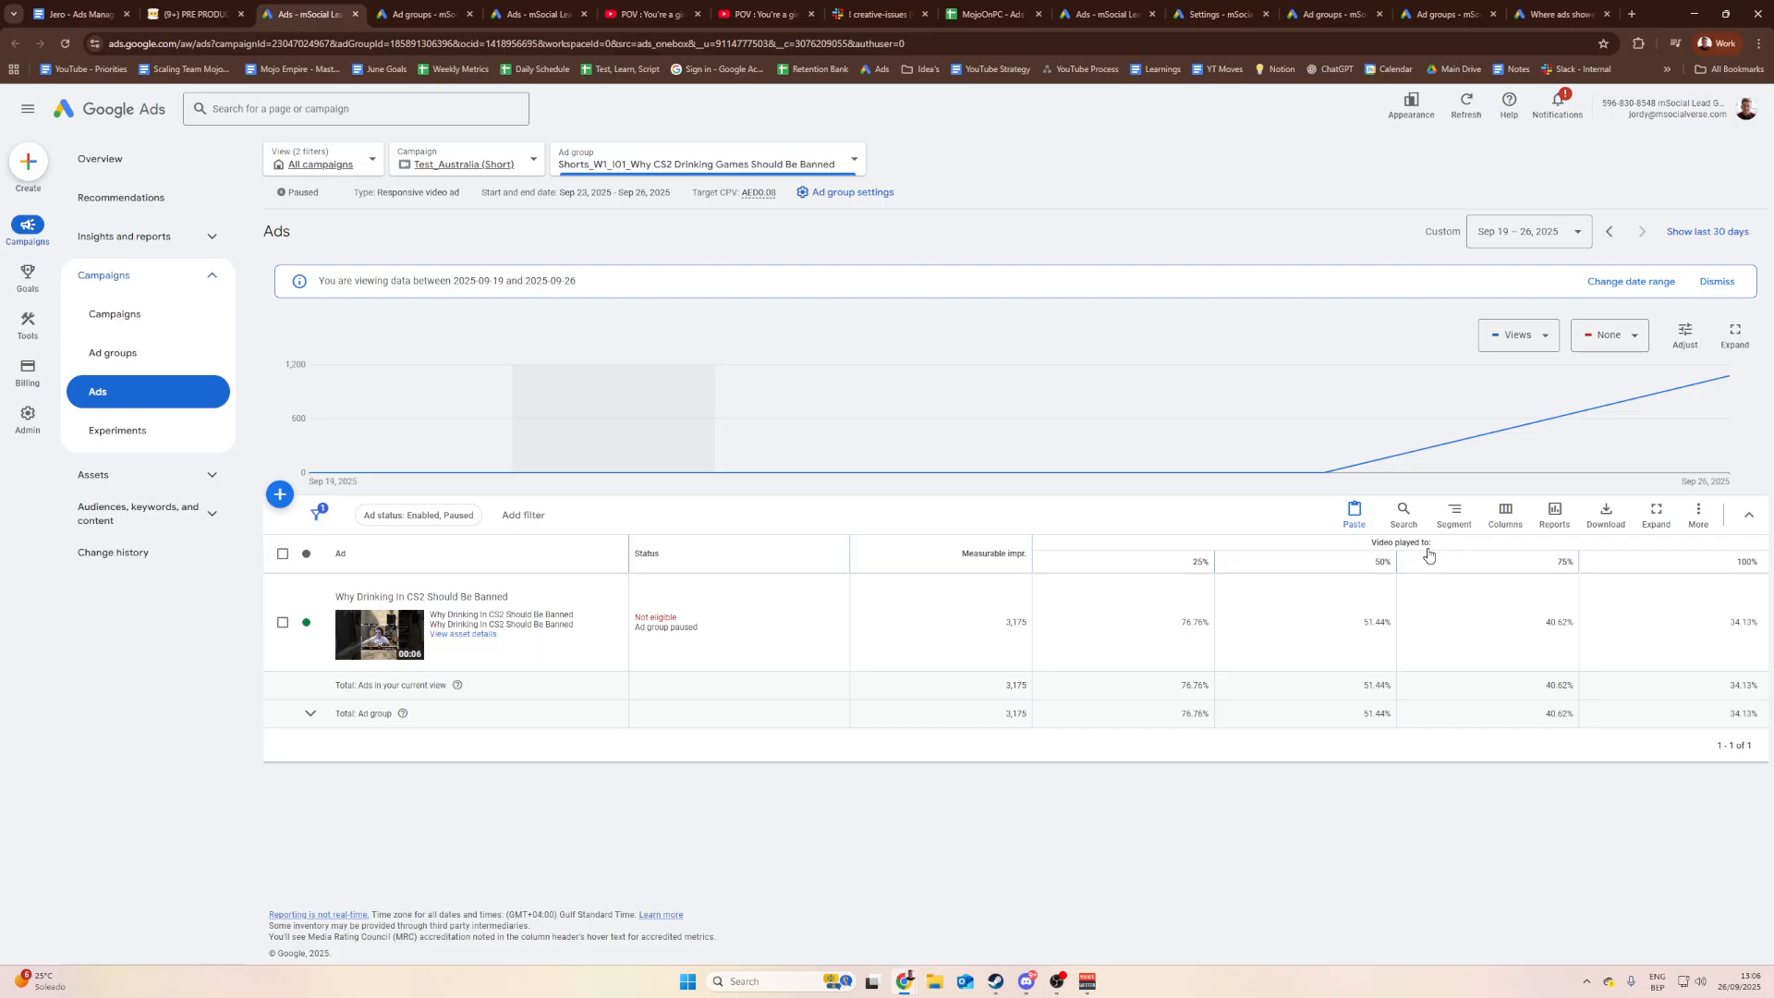
Step: Select the 76.76% 25%-played value, then close the segment and column menus unchanged
mouse_move(1379, 570)
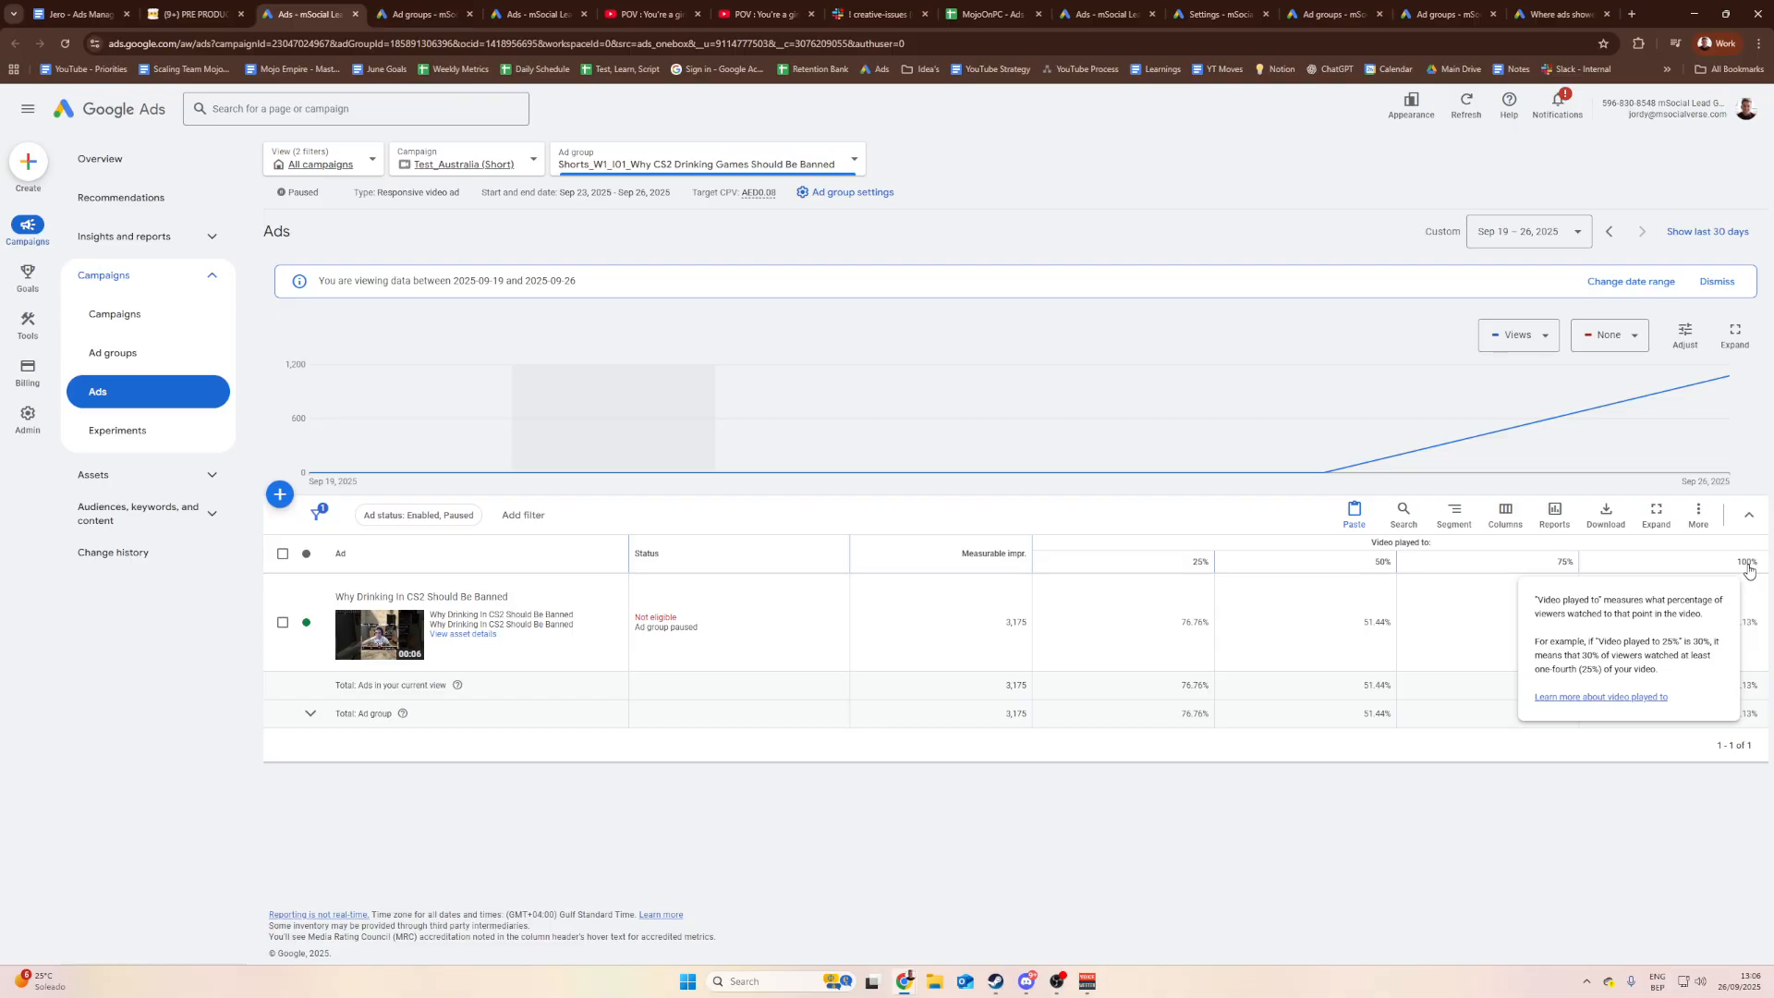
drag(1146, 622, 1249, 622)
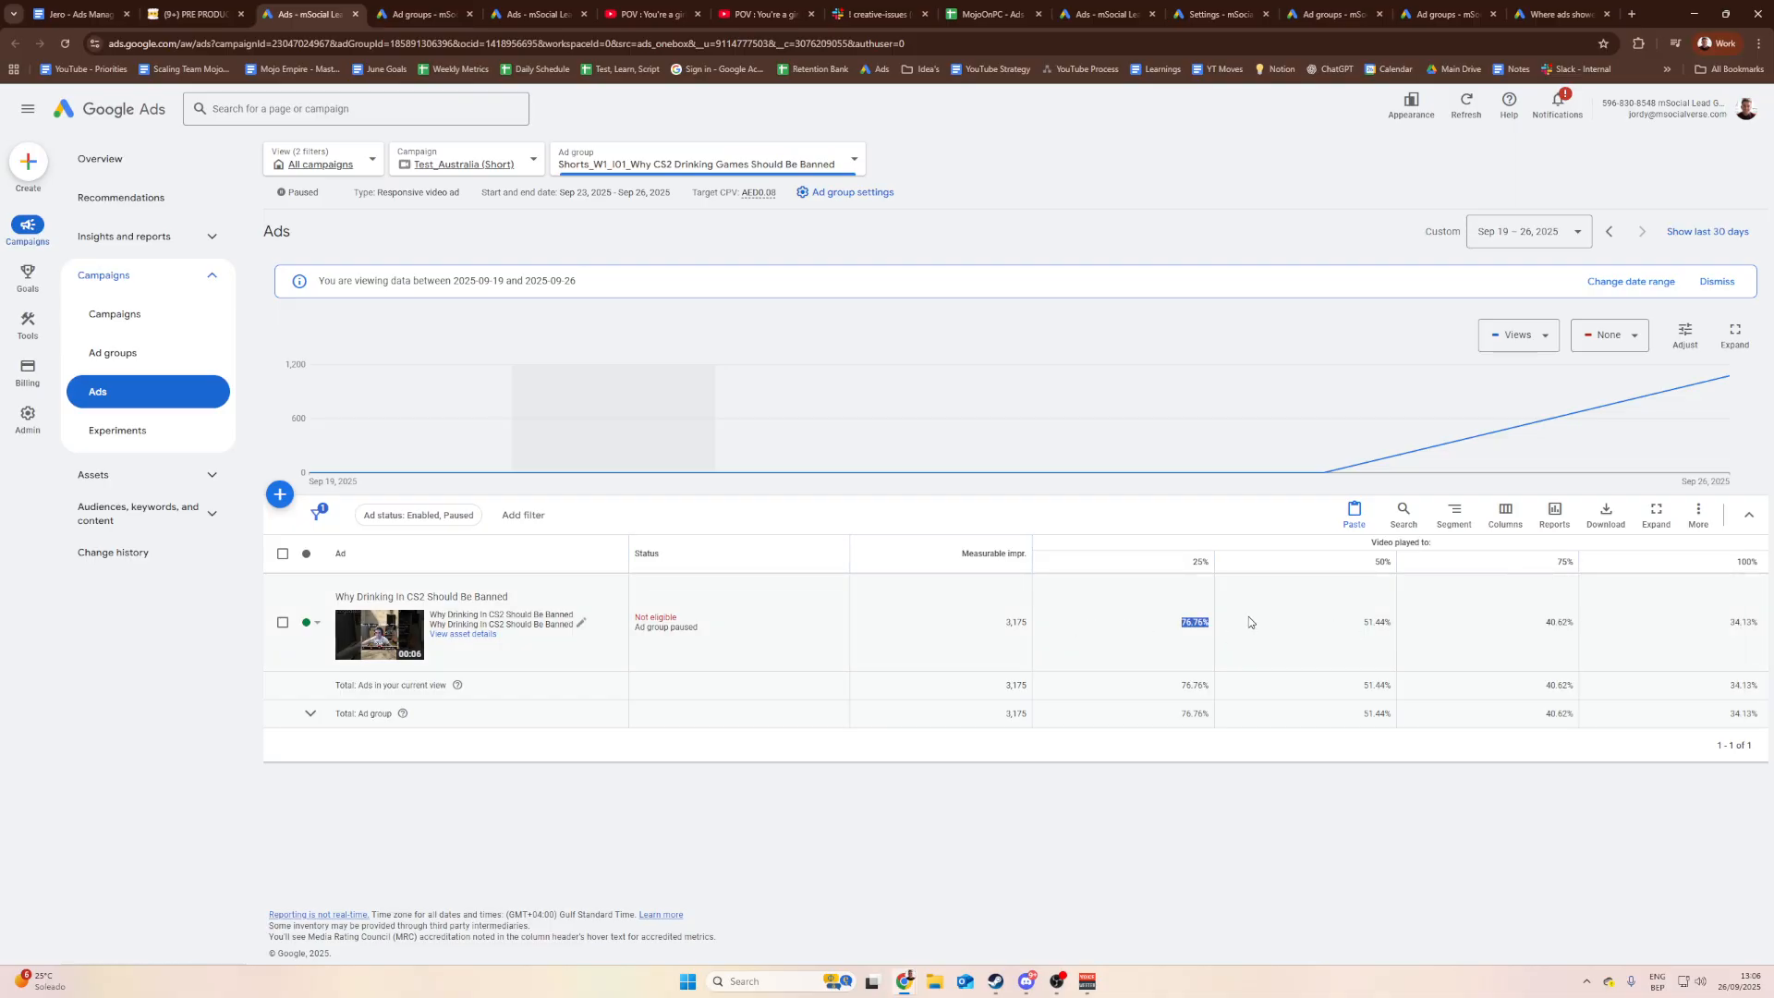
click(1160, 632)
click(1454, 514)
click(1454, 514)
click(1503, 514)
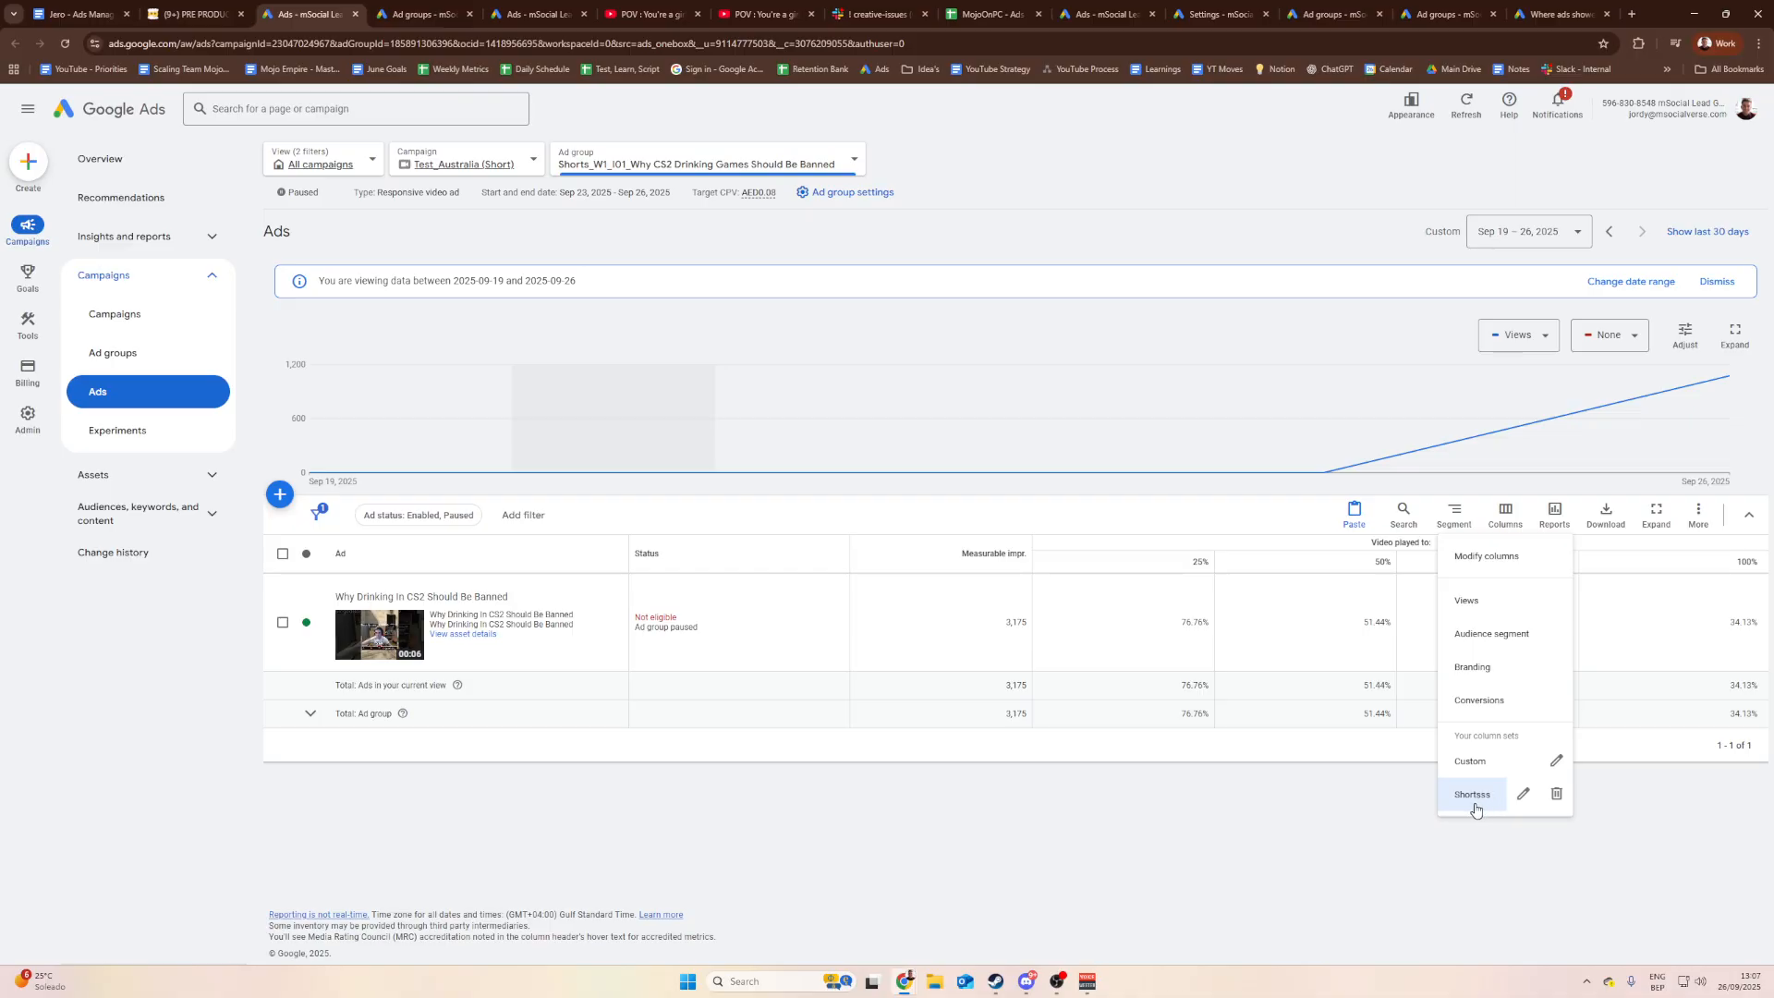
click(1338, 800)
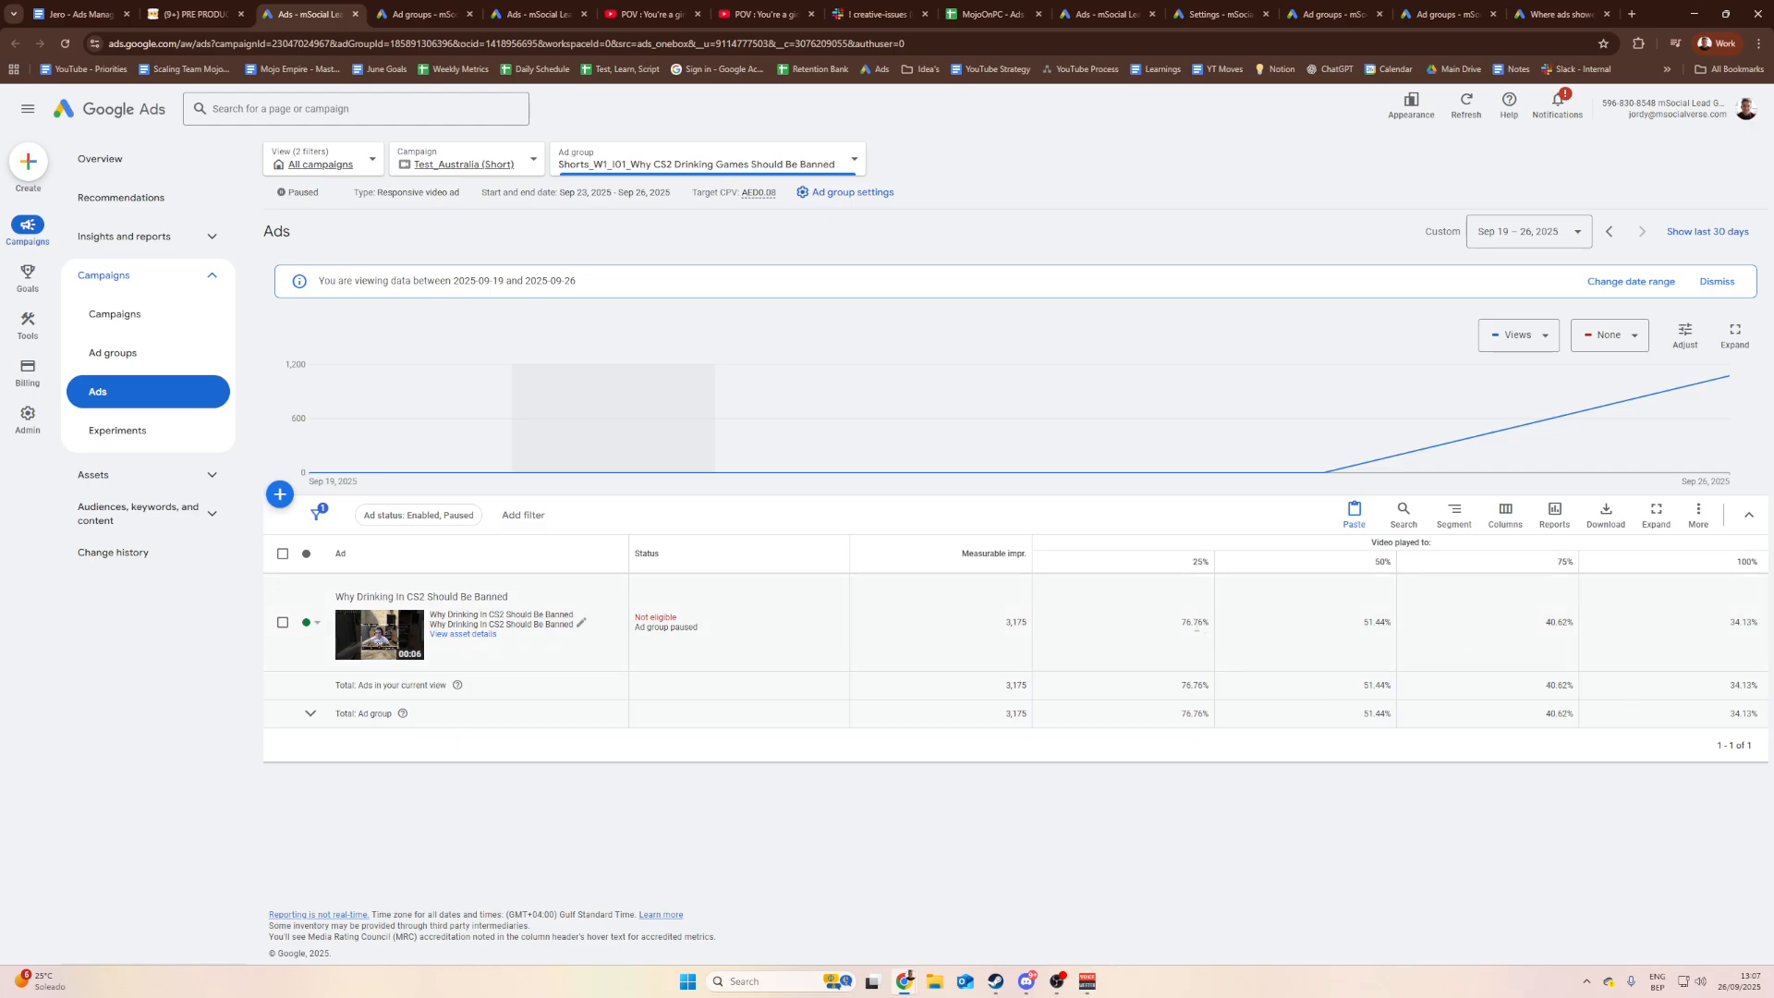
Step: Highlight the 25%, 50% and 75% played values, then return to the Notion Tested Hooks table
drag(1172, 627, 1215, 632)
click(1194, 626)
double_click(1185, 615)
click(1359, 627)
click(1389, 627)
click(1103, 618)
click(189, 14)
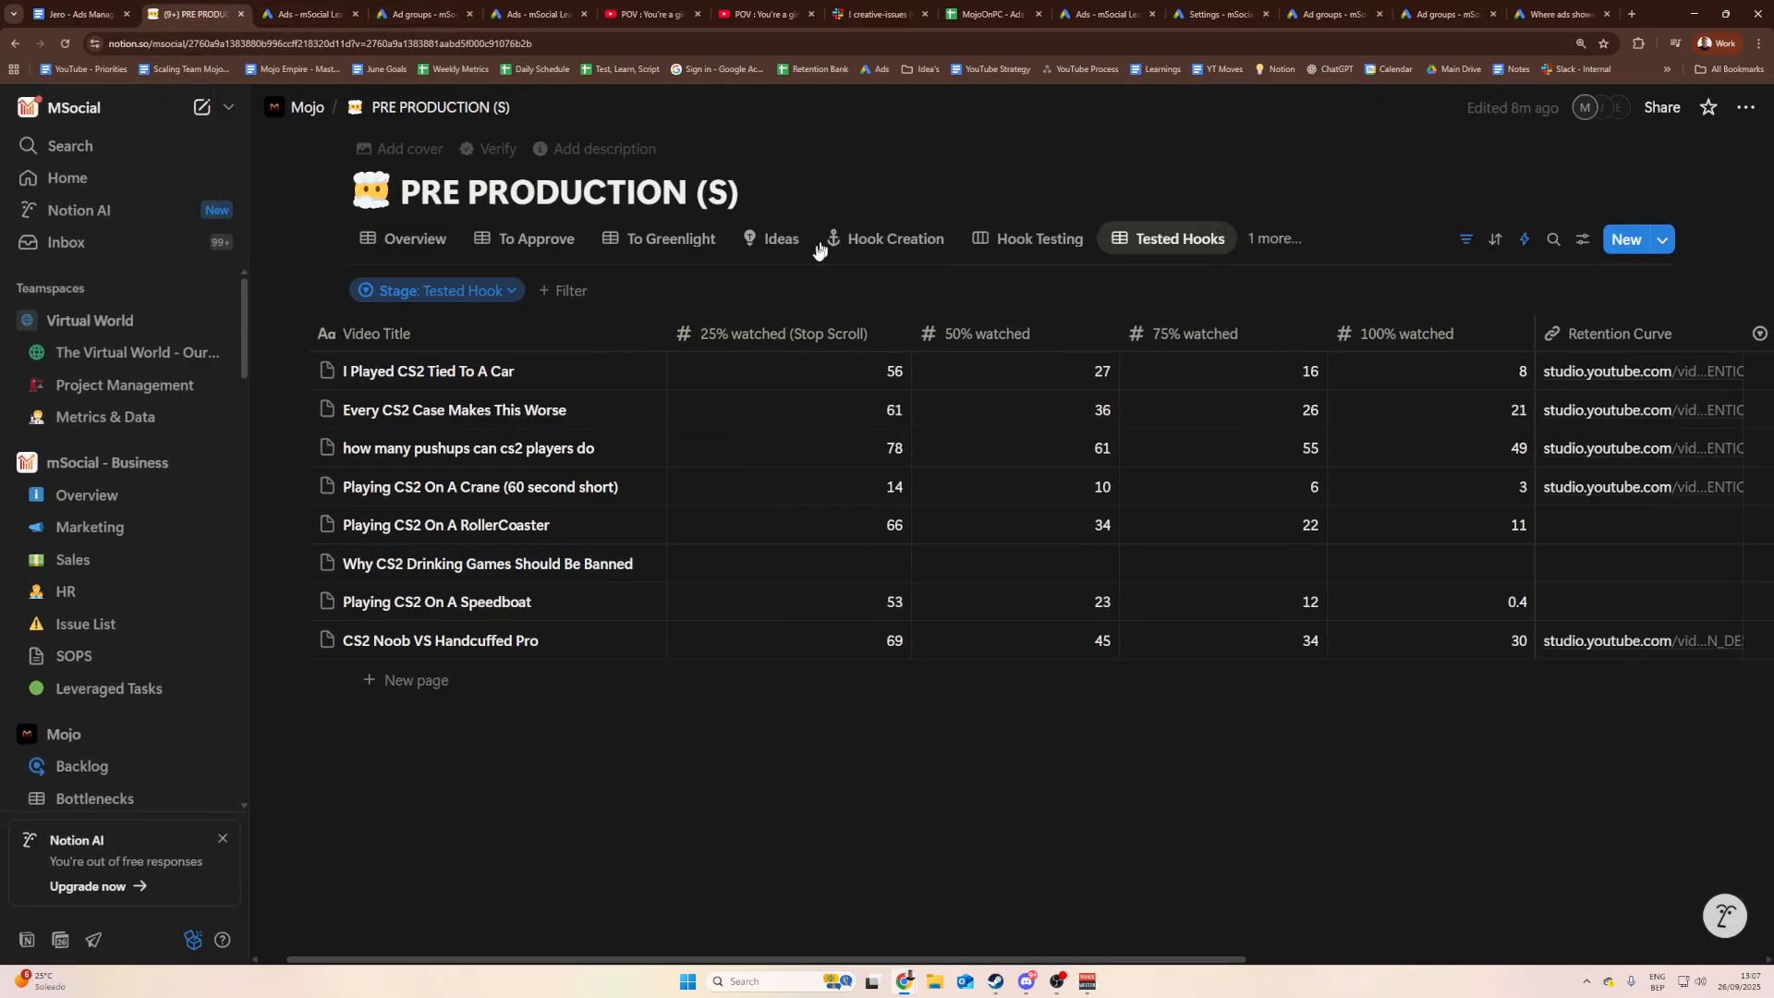
Step: Enter 77 in the Drinking Games row's 25% watched cell, checking the Google Ads stats
click(792, 566)
text(77)
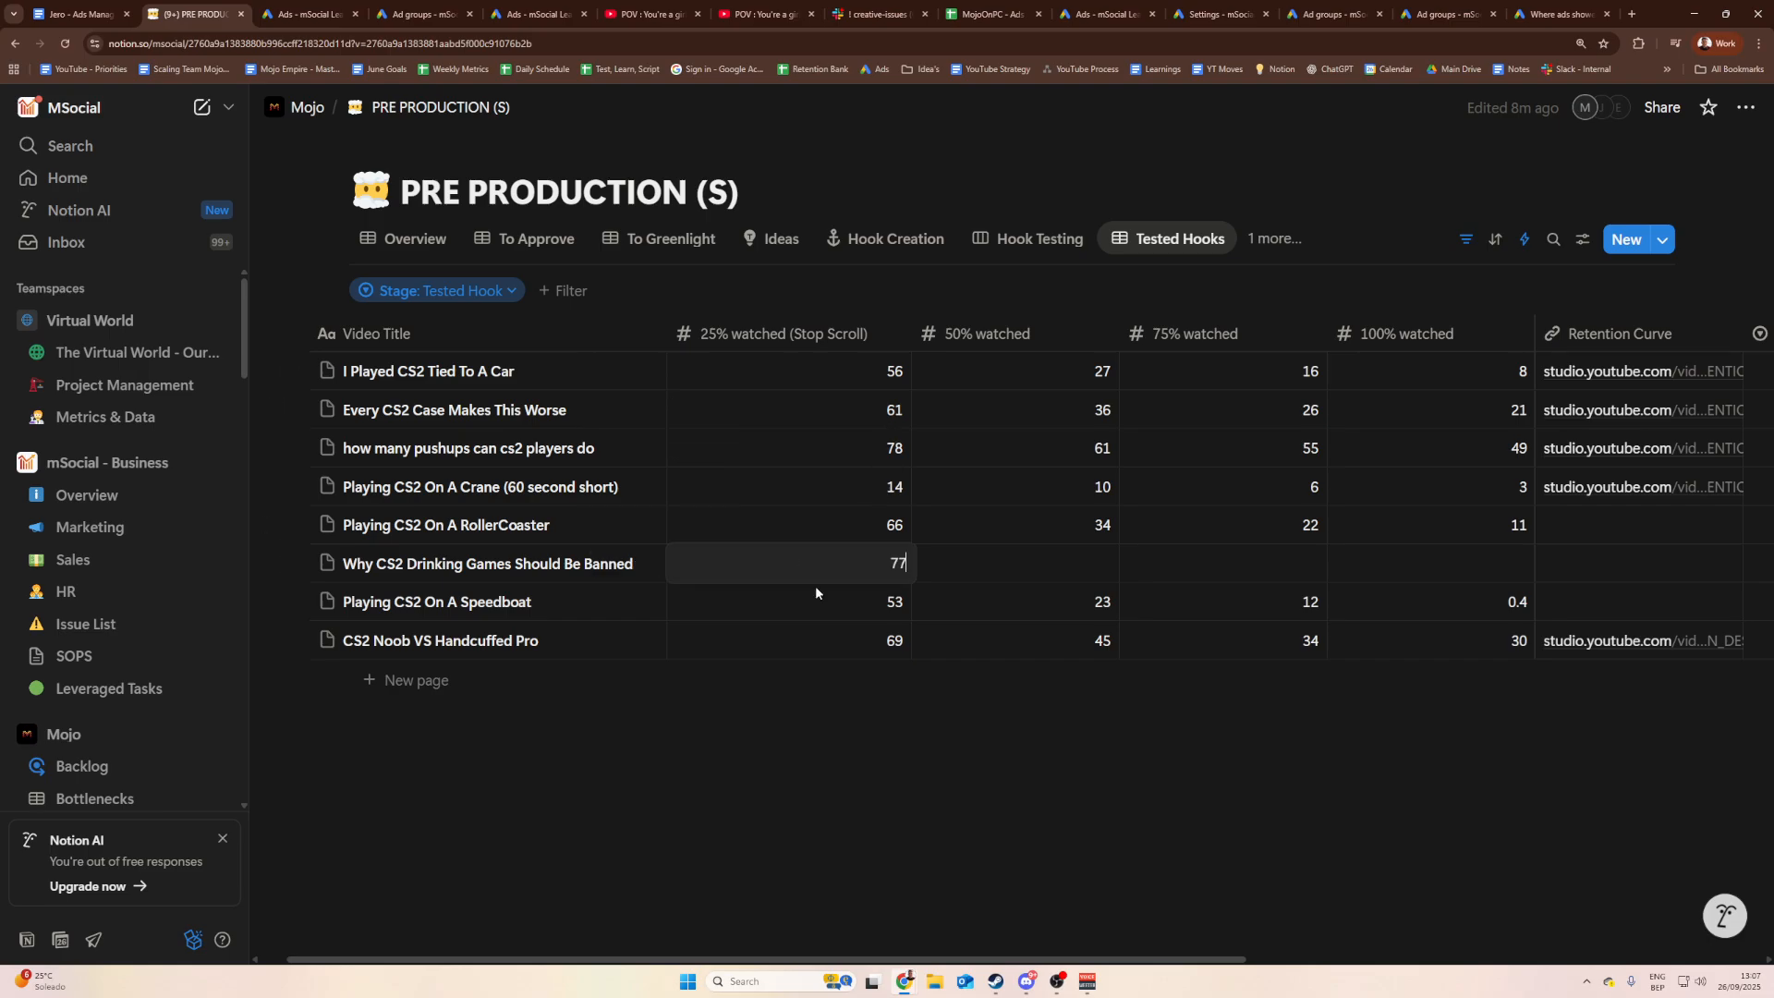
key(Return)
click(305, 13)
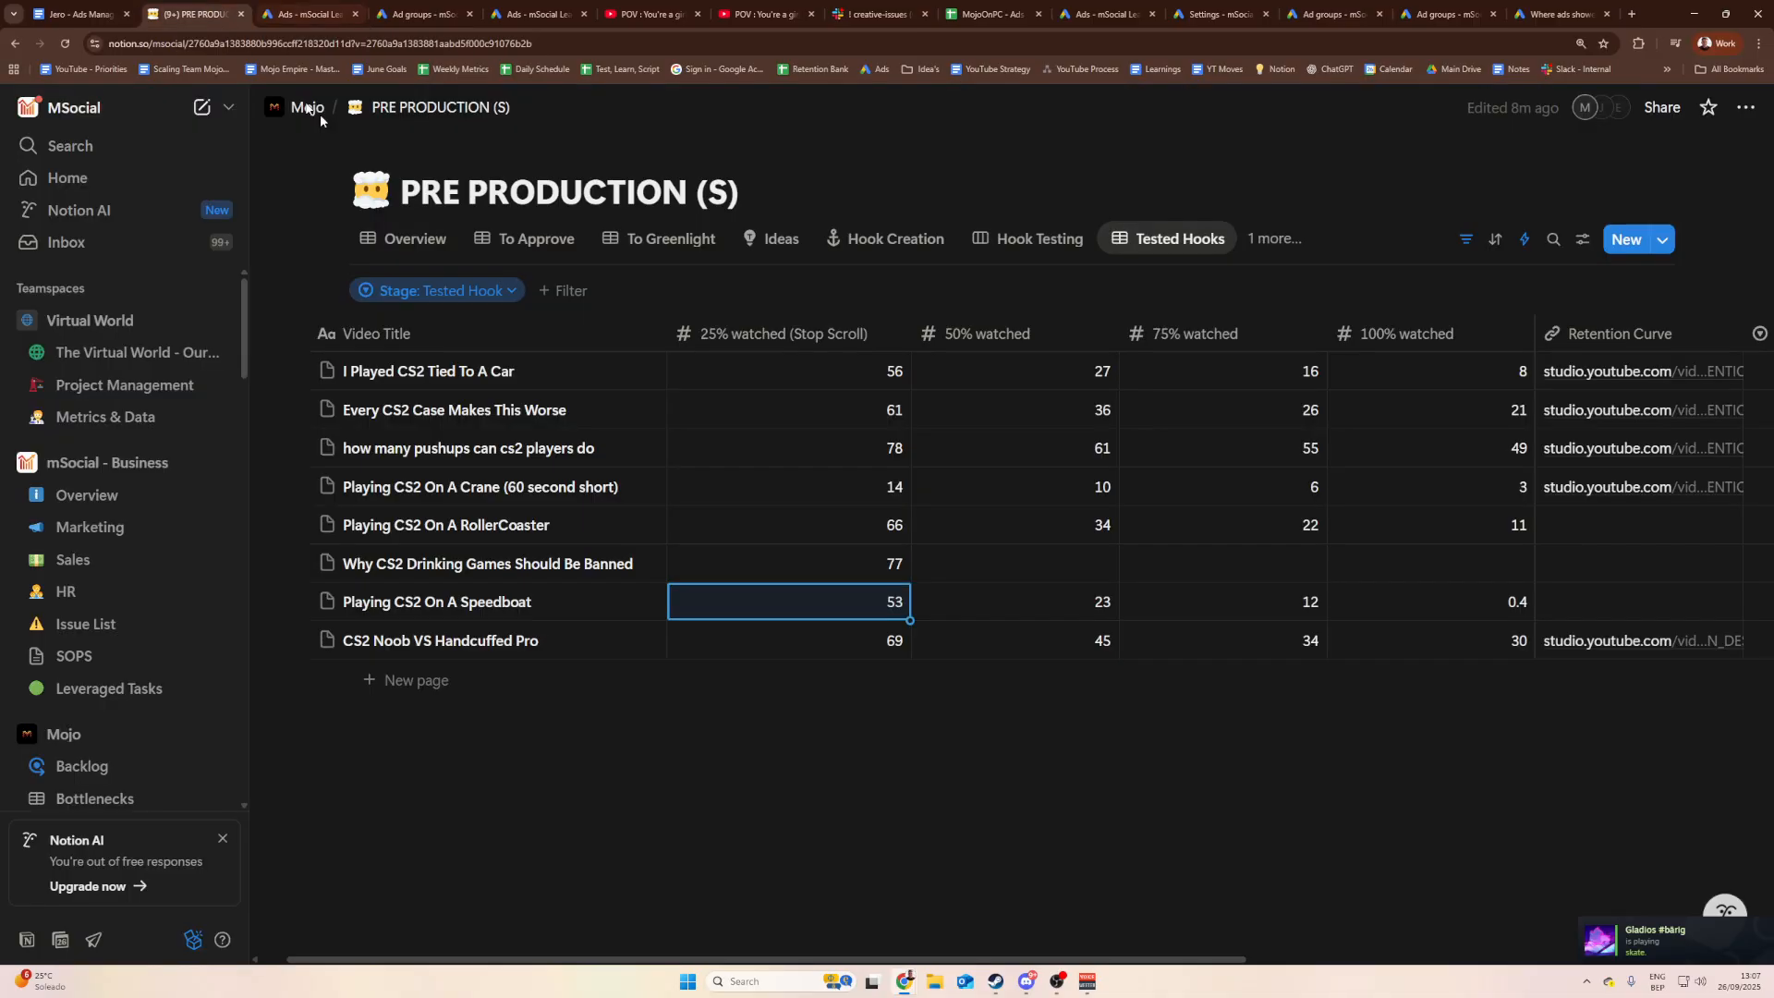
click(198, 13)
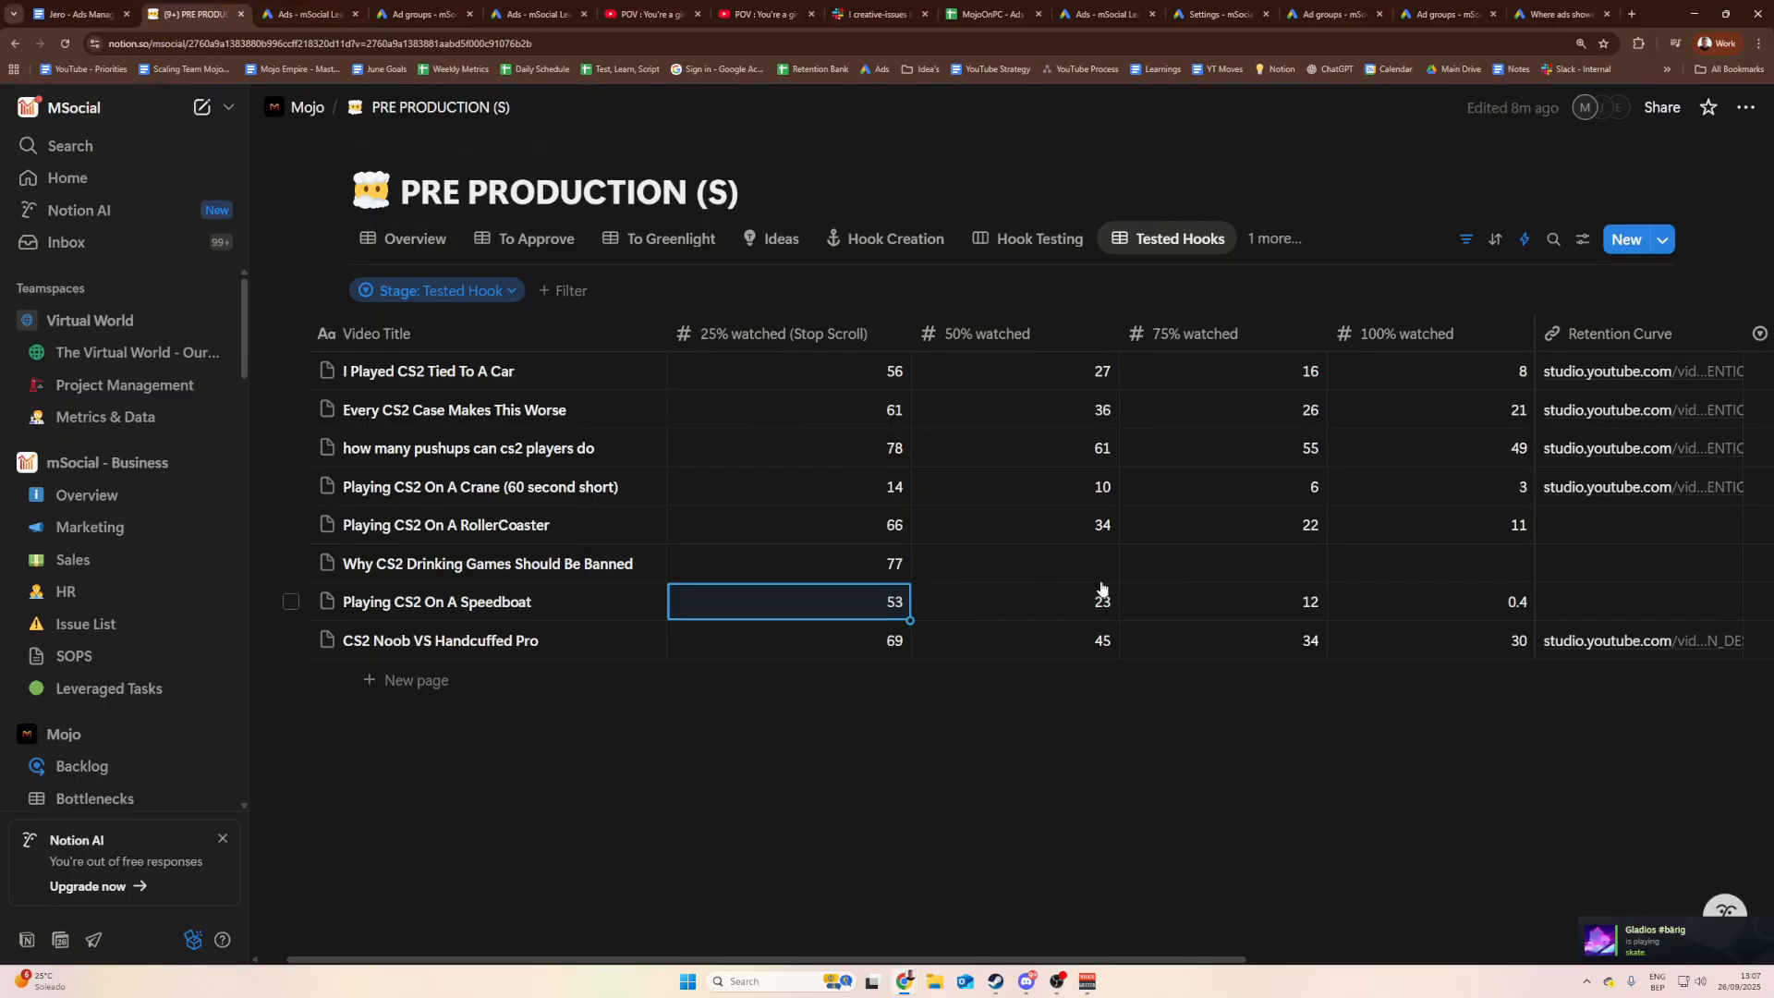
click(305, 14)
click(148, 13)
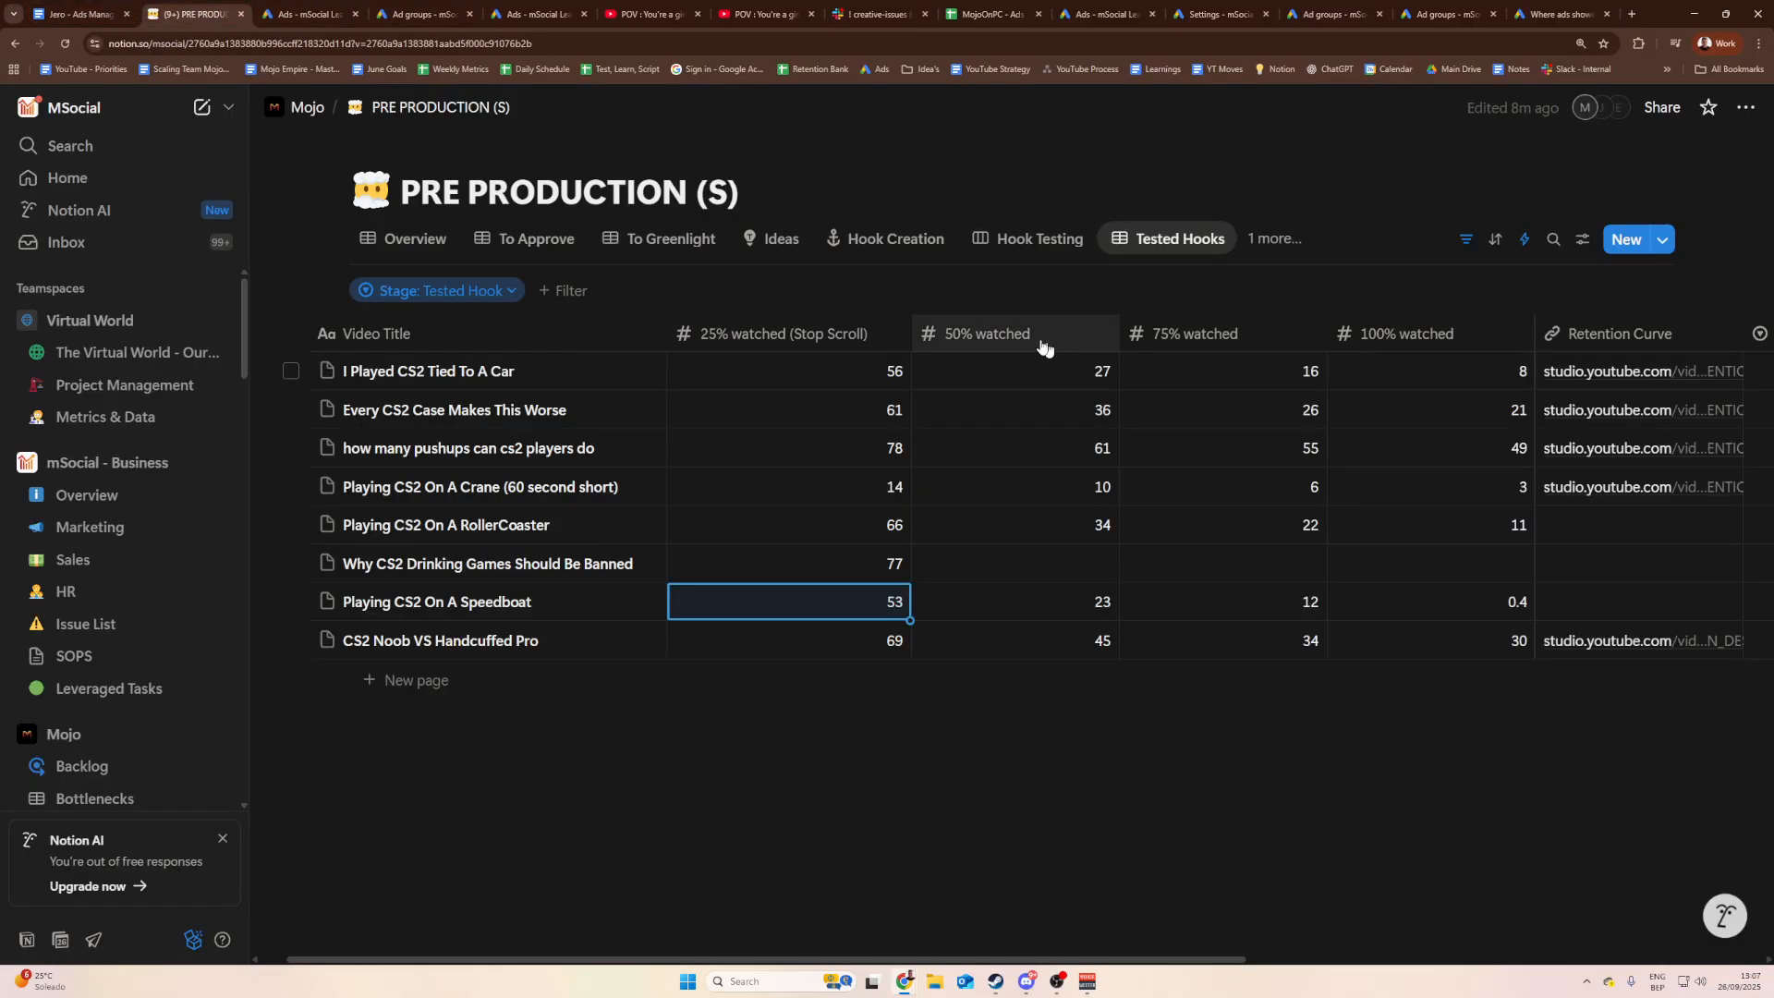
Step: Enter 51 in the 50% watched cell, then check the 75% played value in Google Ads
click(1041, 563)
text(51)
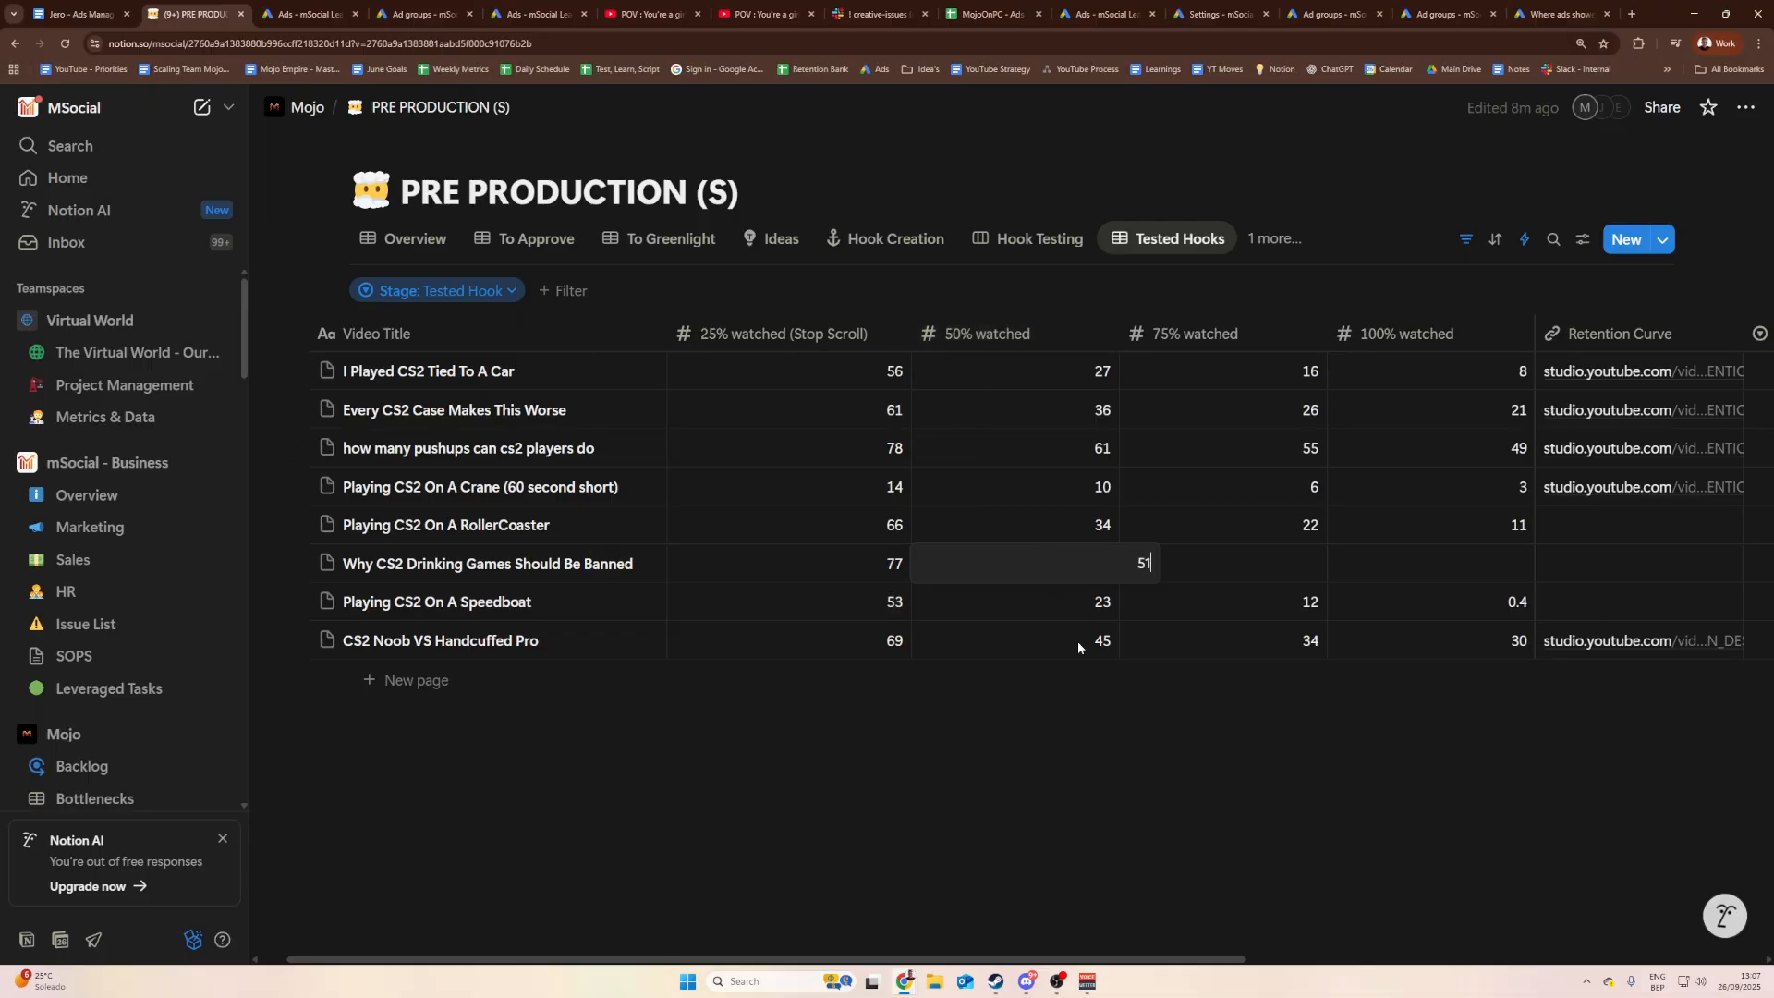
key(Return)
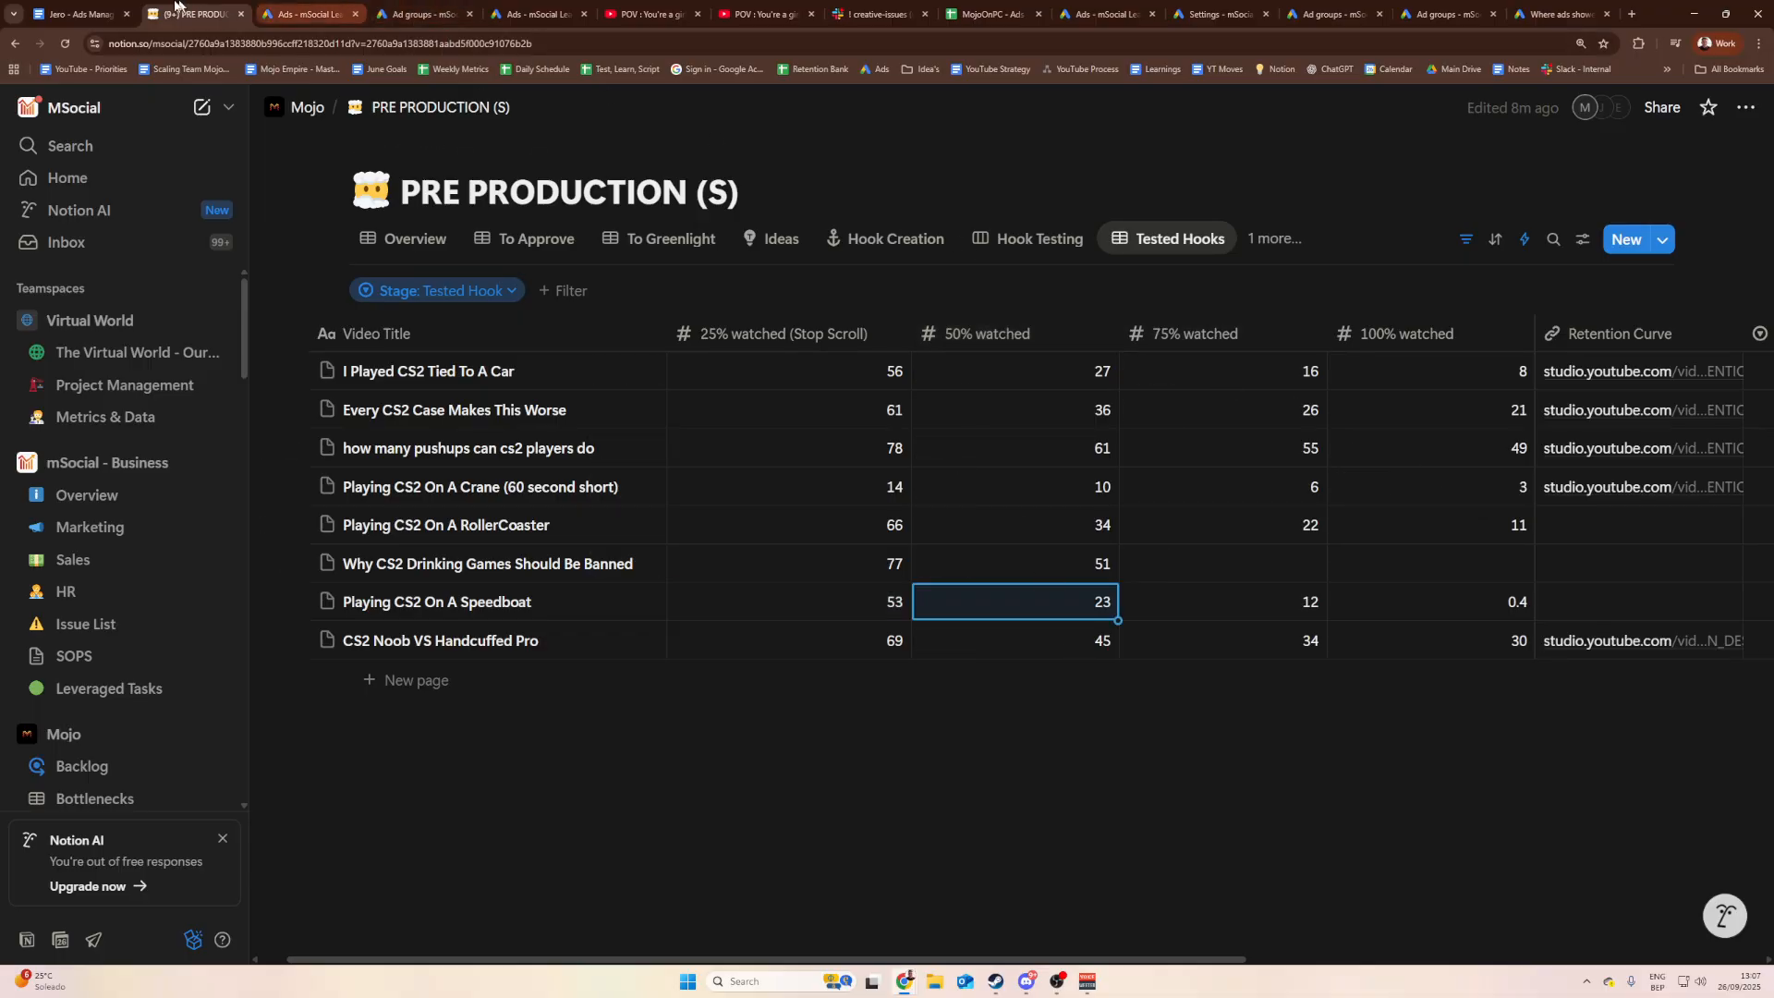
click(305, 14)
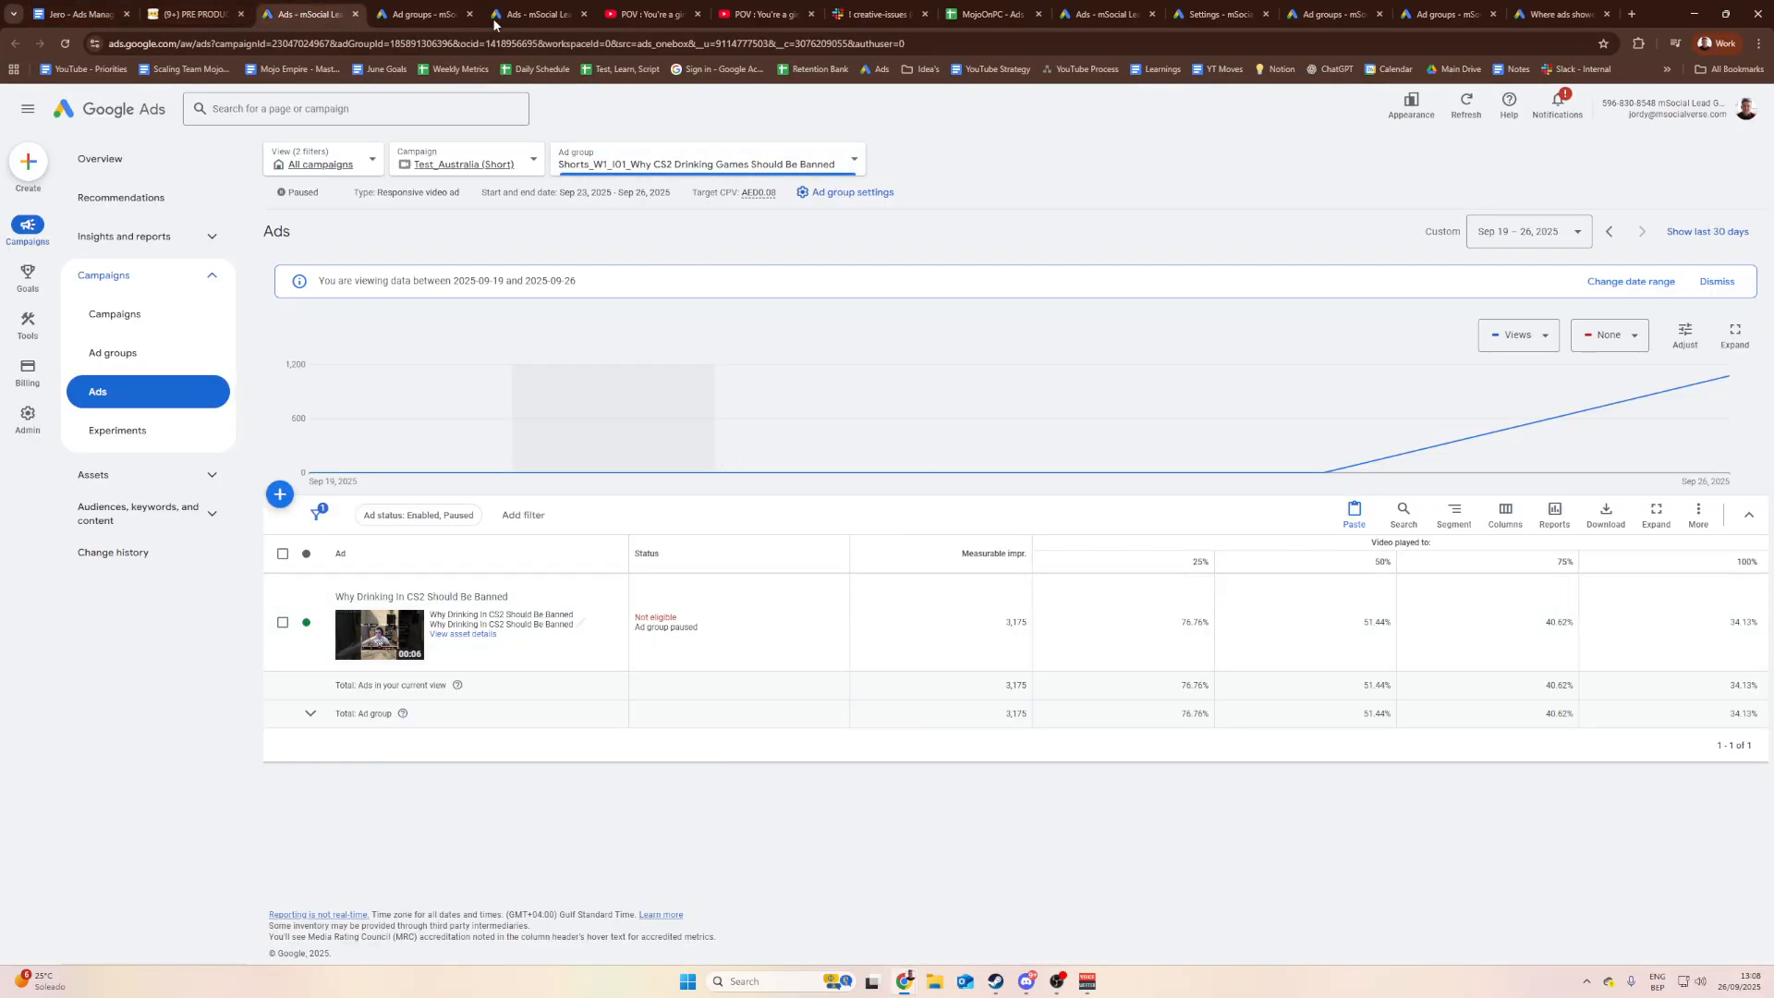
click(189, 13)
Step: Enter 41 and 34 in the 75% and 100% watched cells, then zoom the page back out
click(1228, 566)
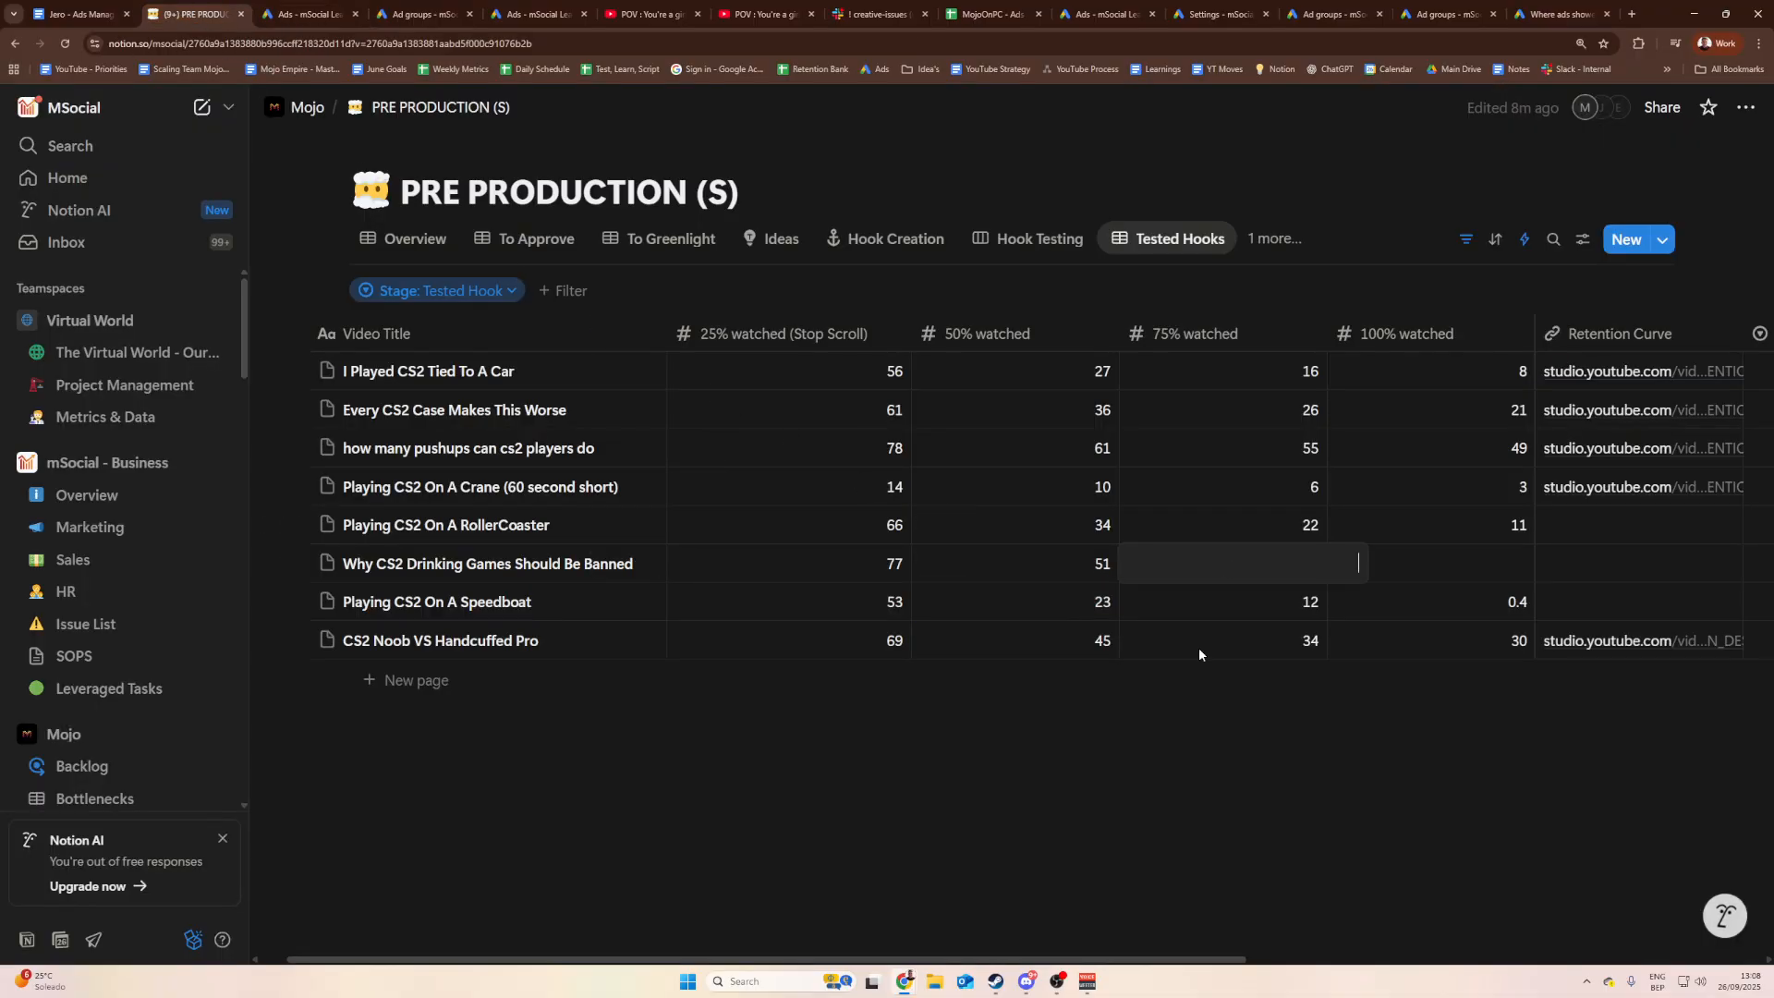
text(41)
key(Return)
click(348, 8)
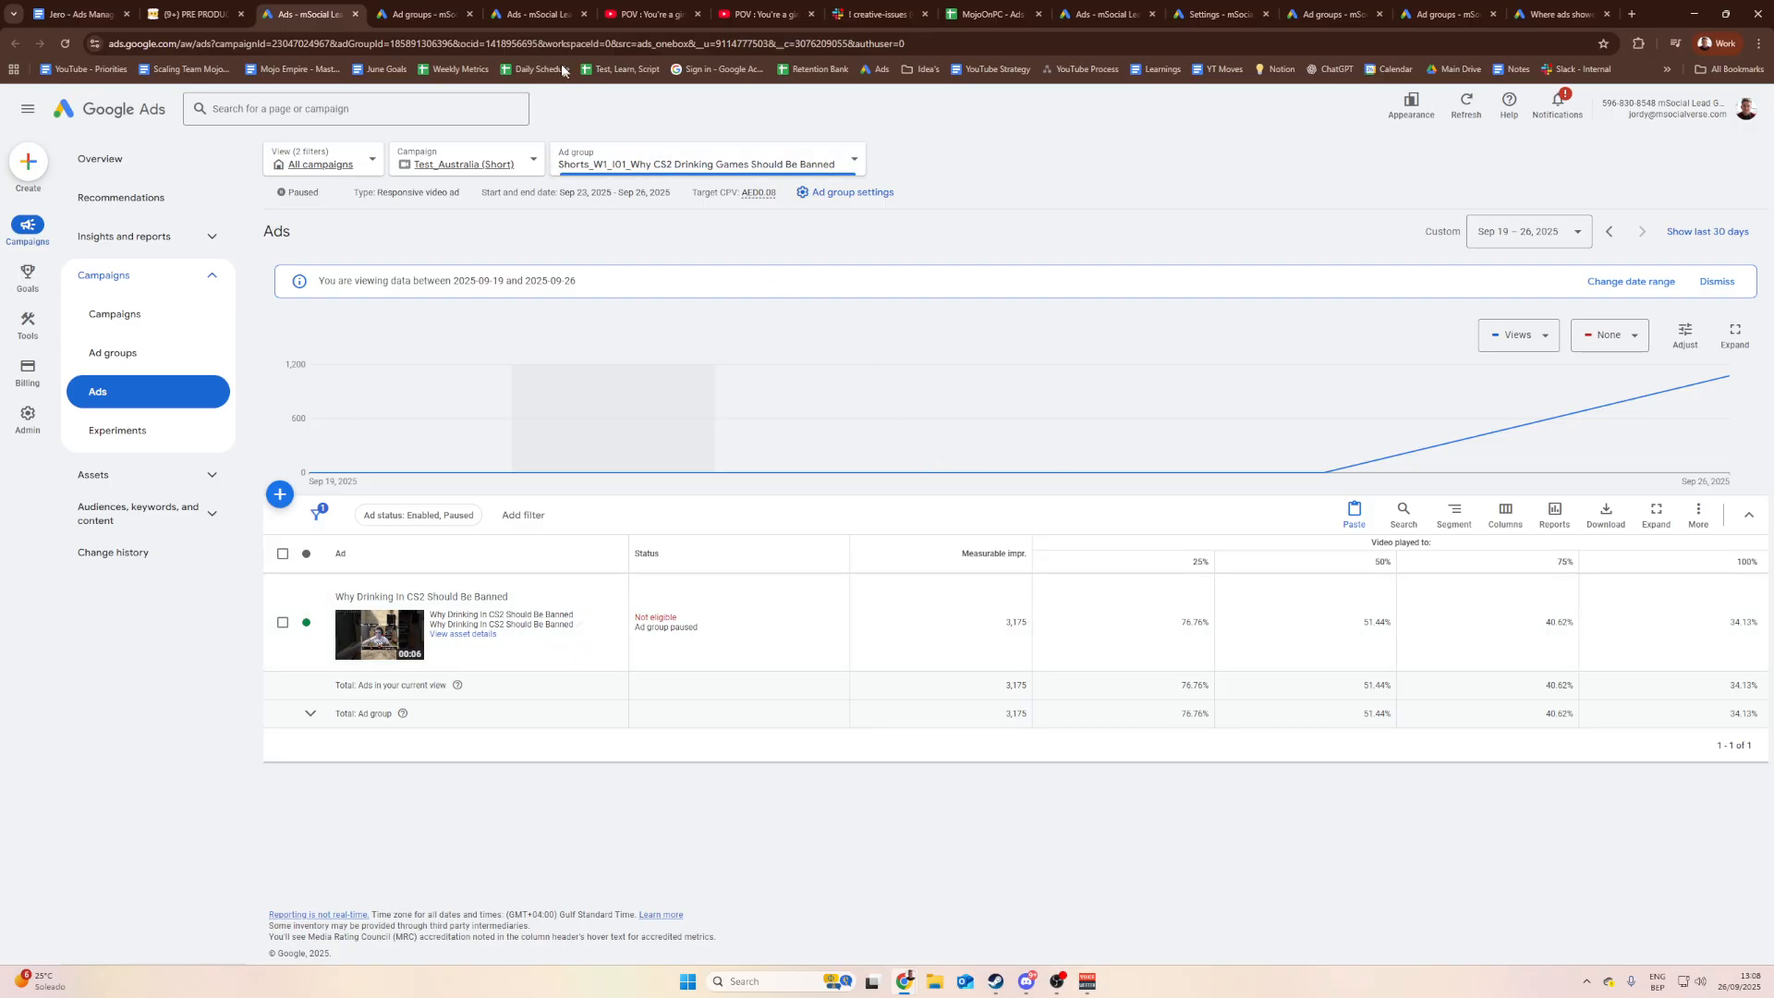
click(189, 14)
click(1469, 563)
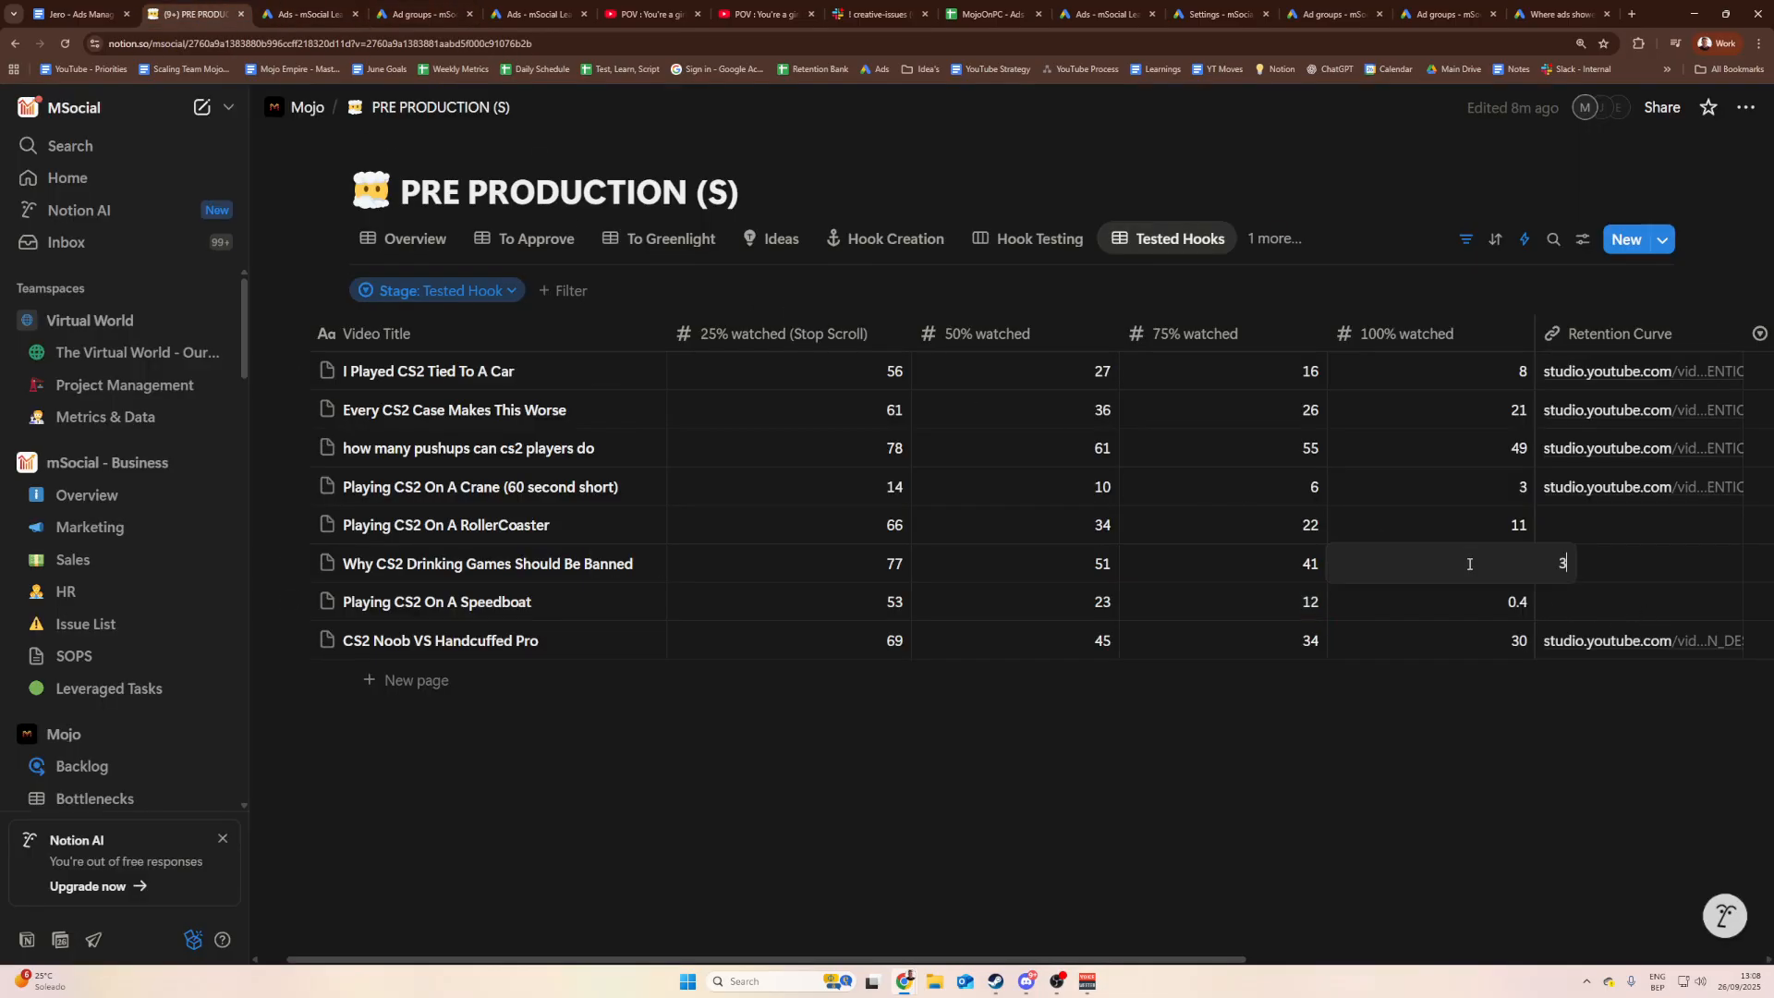
key(Return)
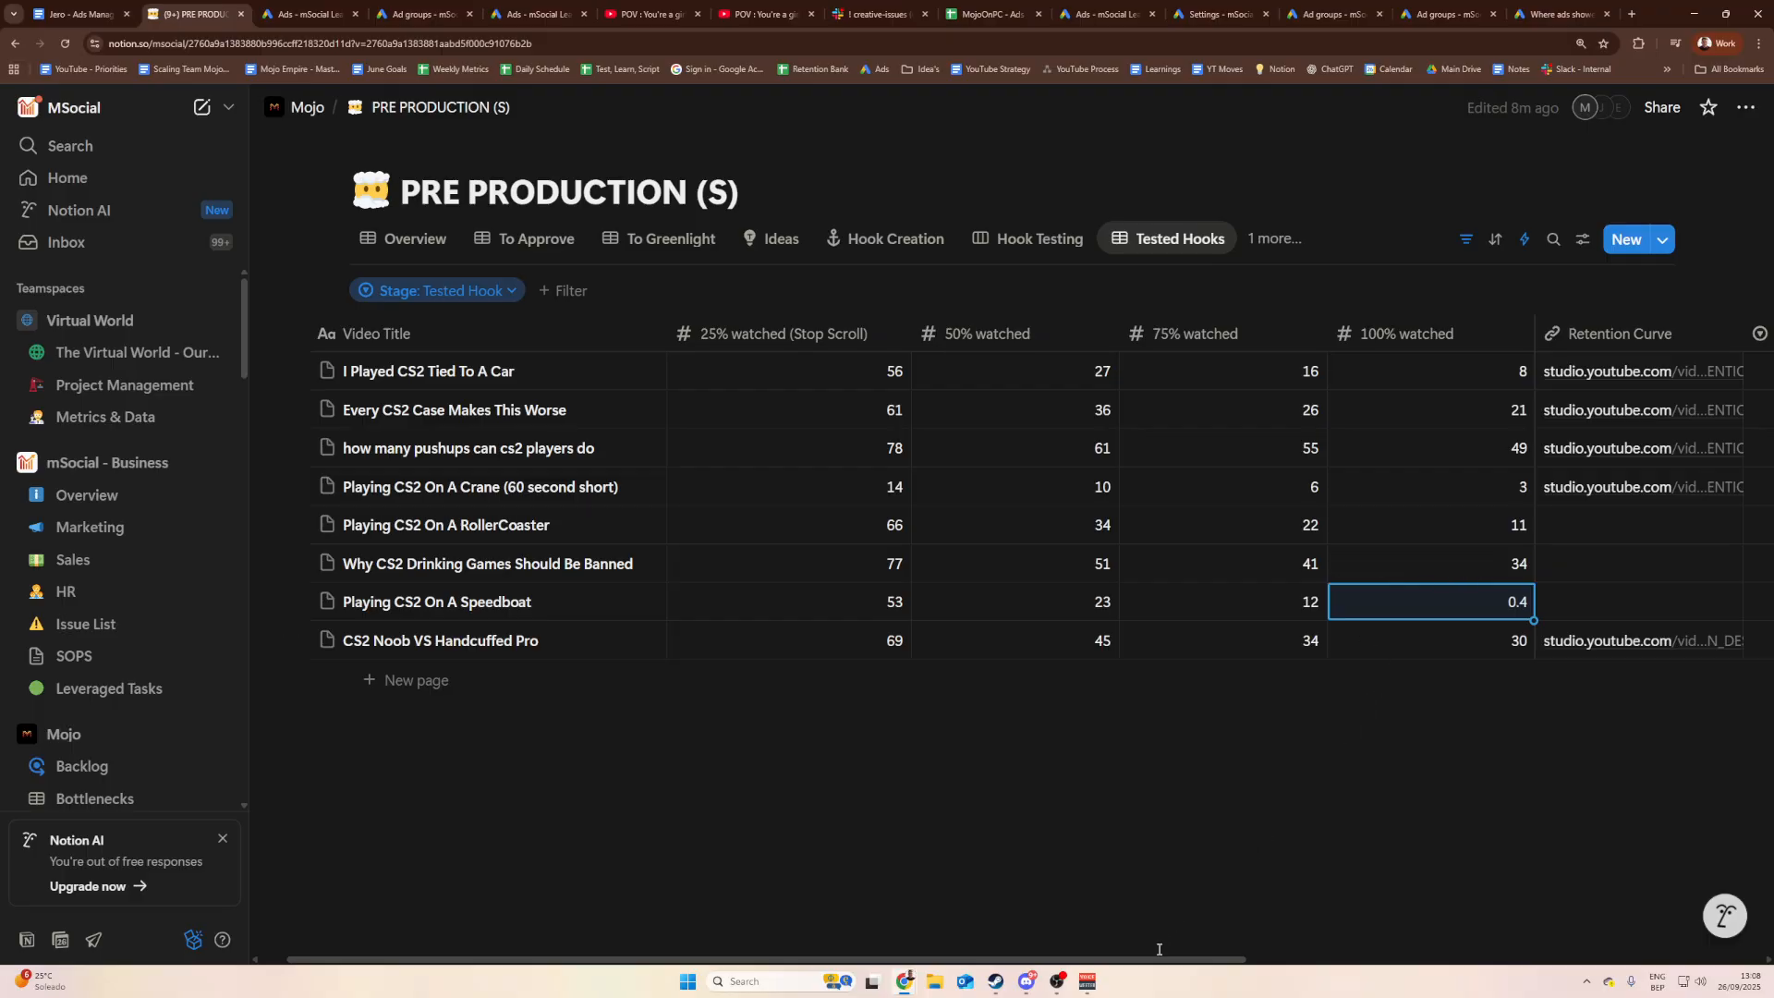
mouse_move(1157, 958)
mouse_down()
mouse_move(1265, 957)
mouse_move(1164, 956)
mouse_up()
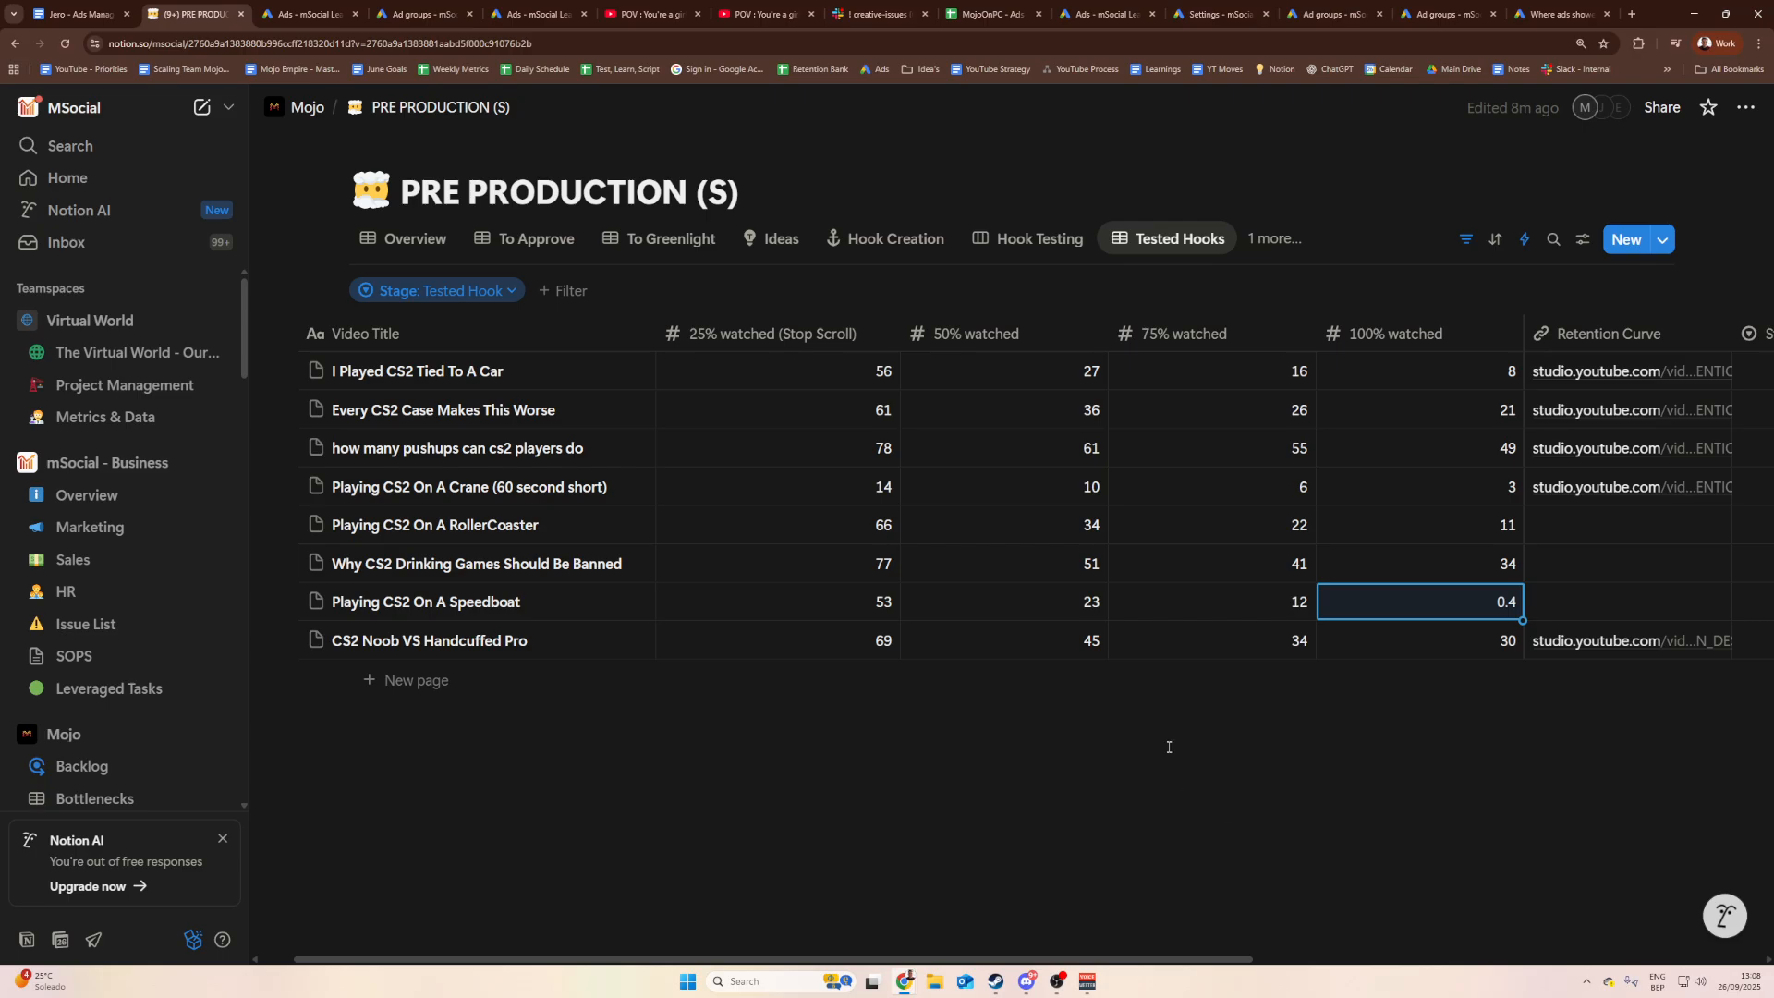
key(ctrl+minus)
click(1161, 694)
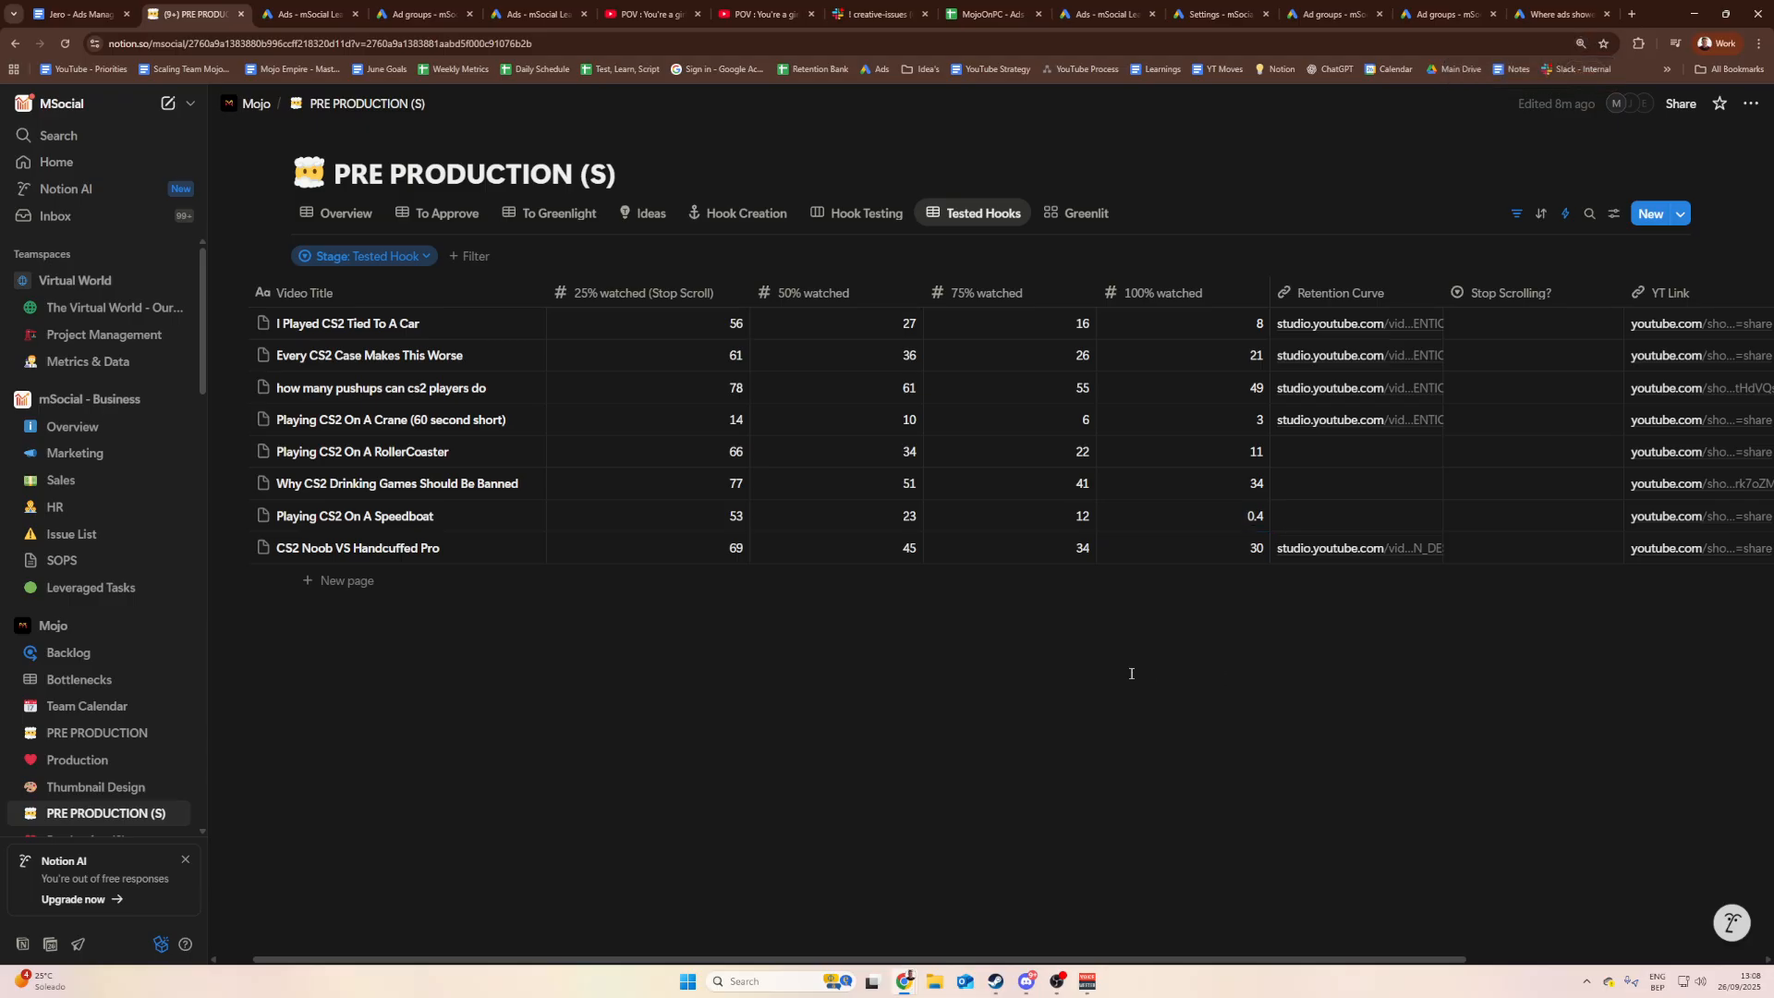
click(792, 7)
click(1749, 105)
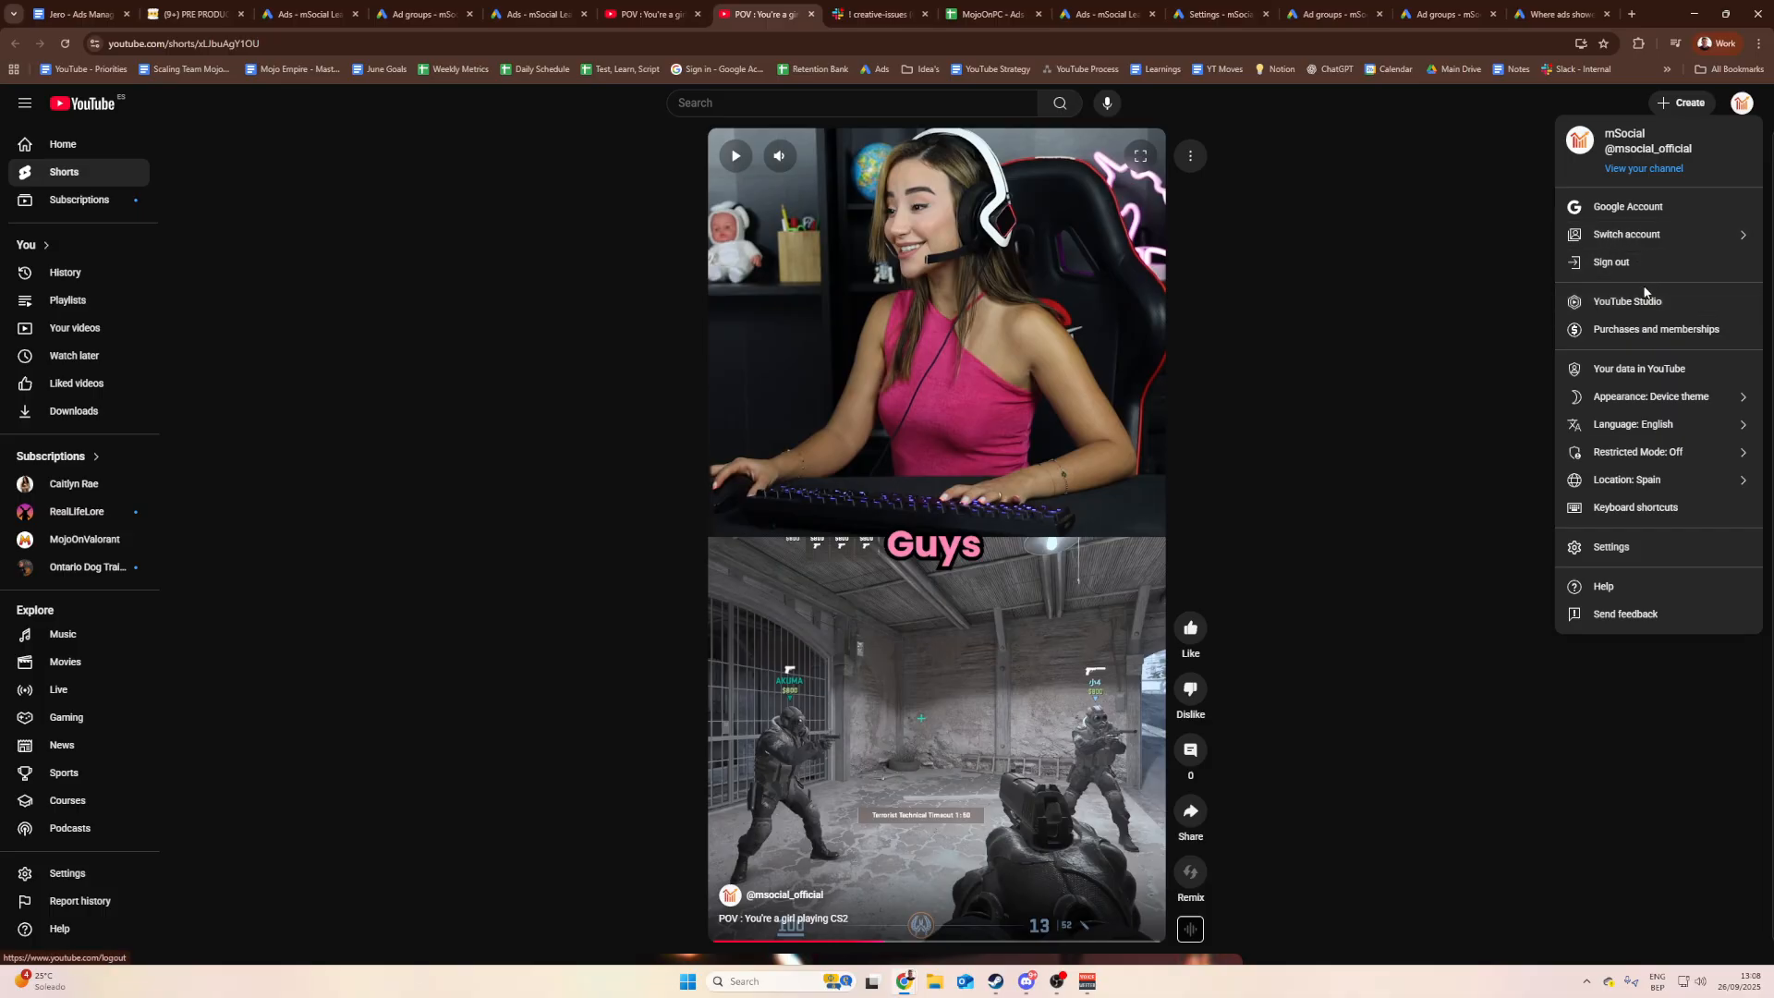
click(1627, 303)
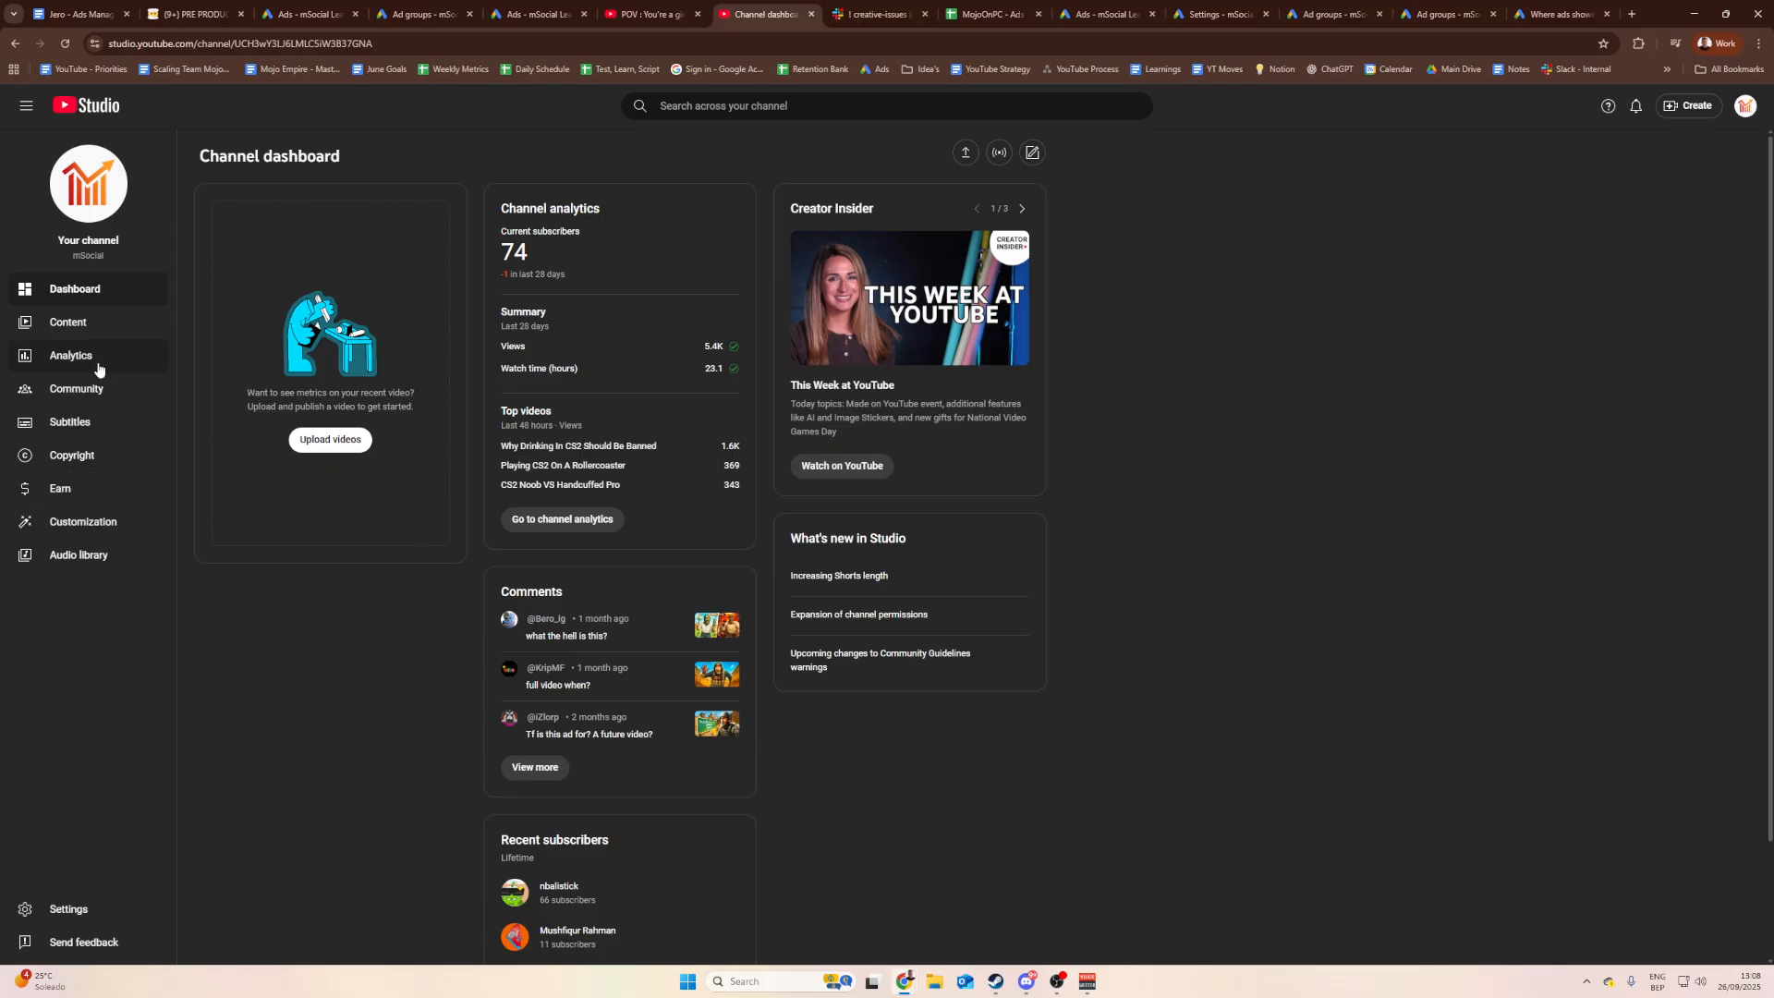
click(81, 909)
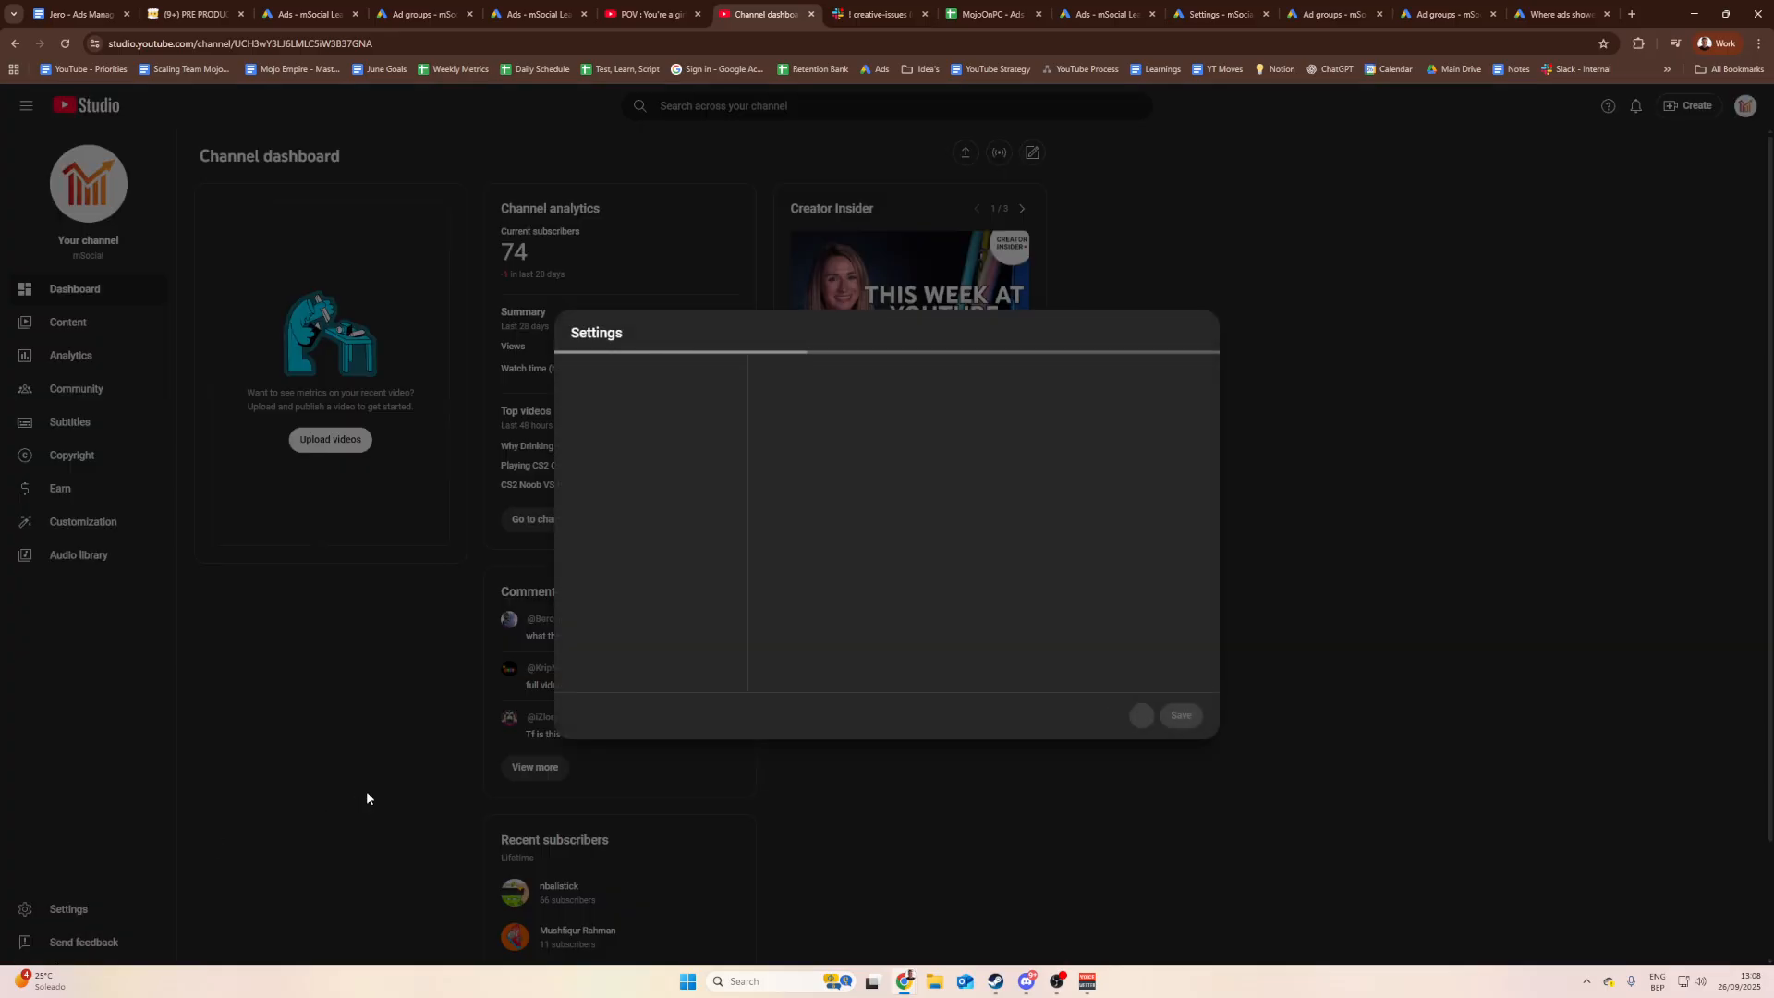
click(638, 475)
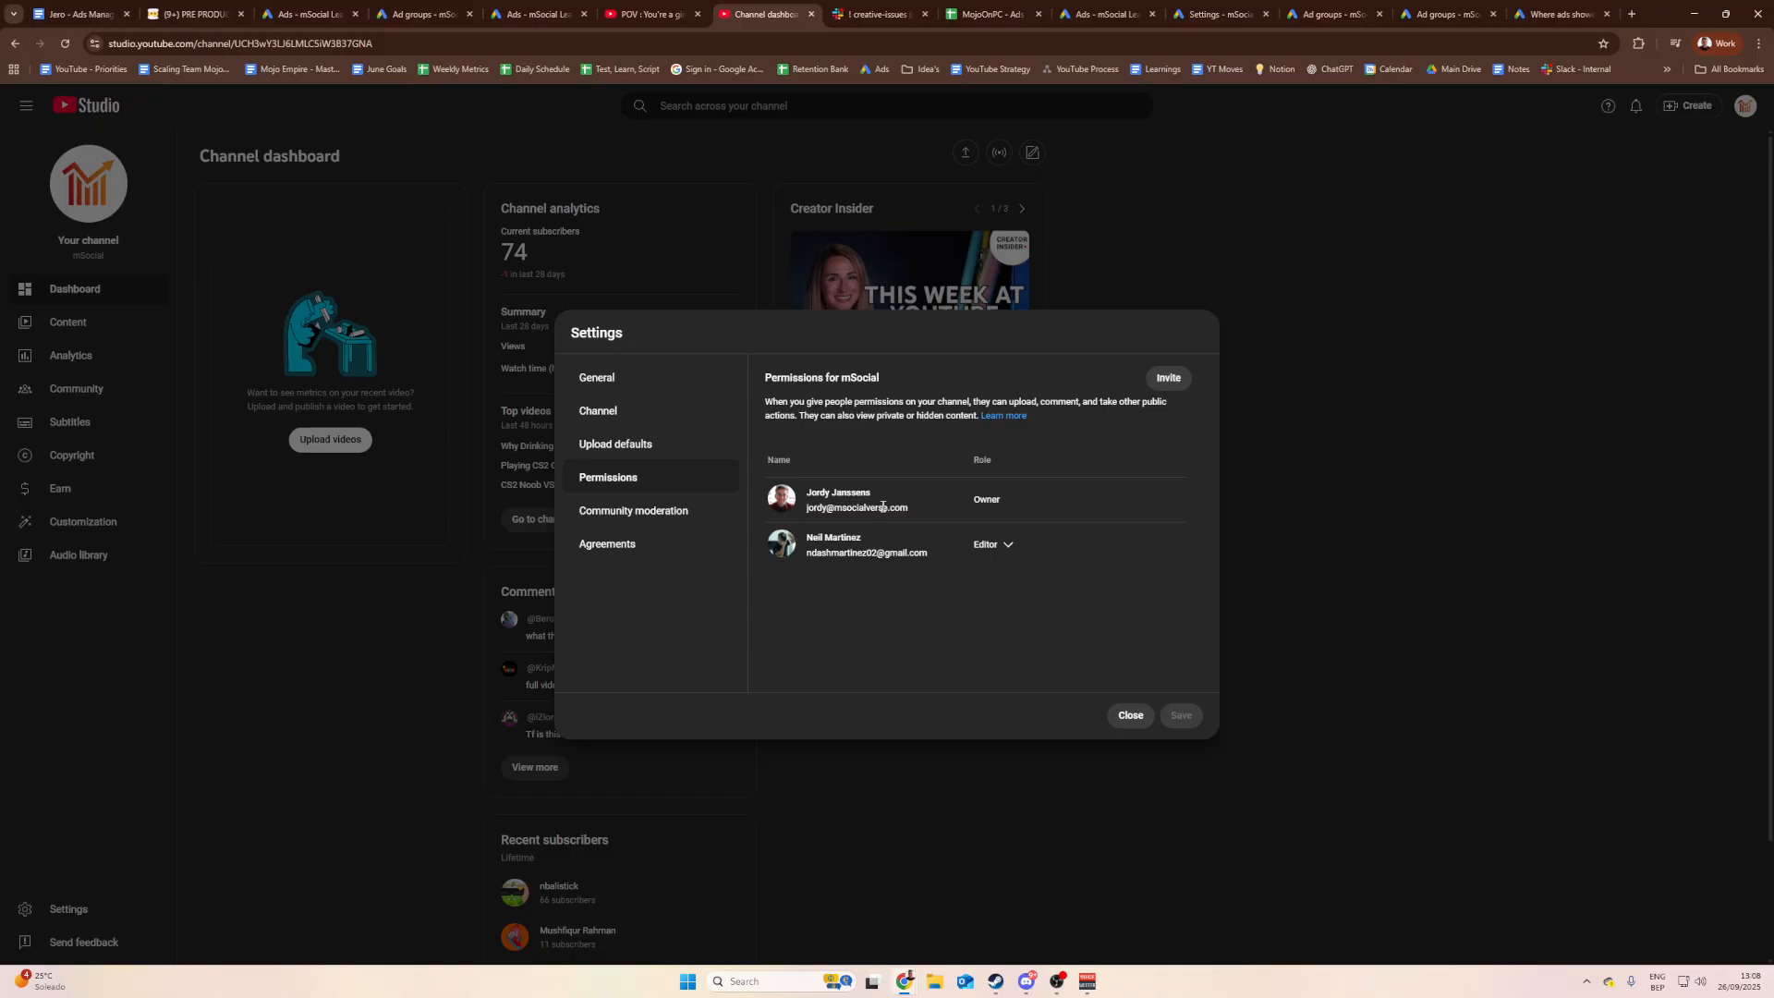
click(1007, 545)
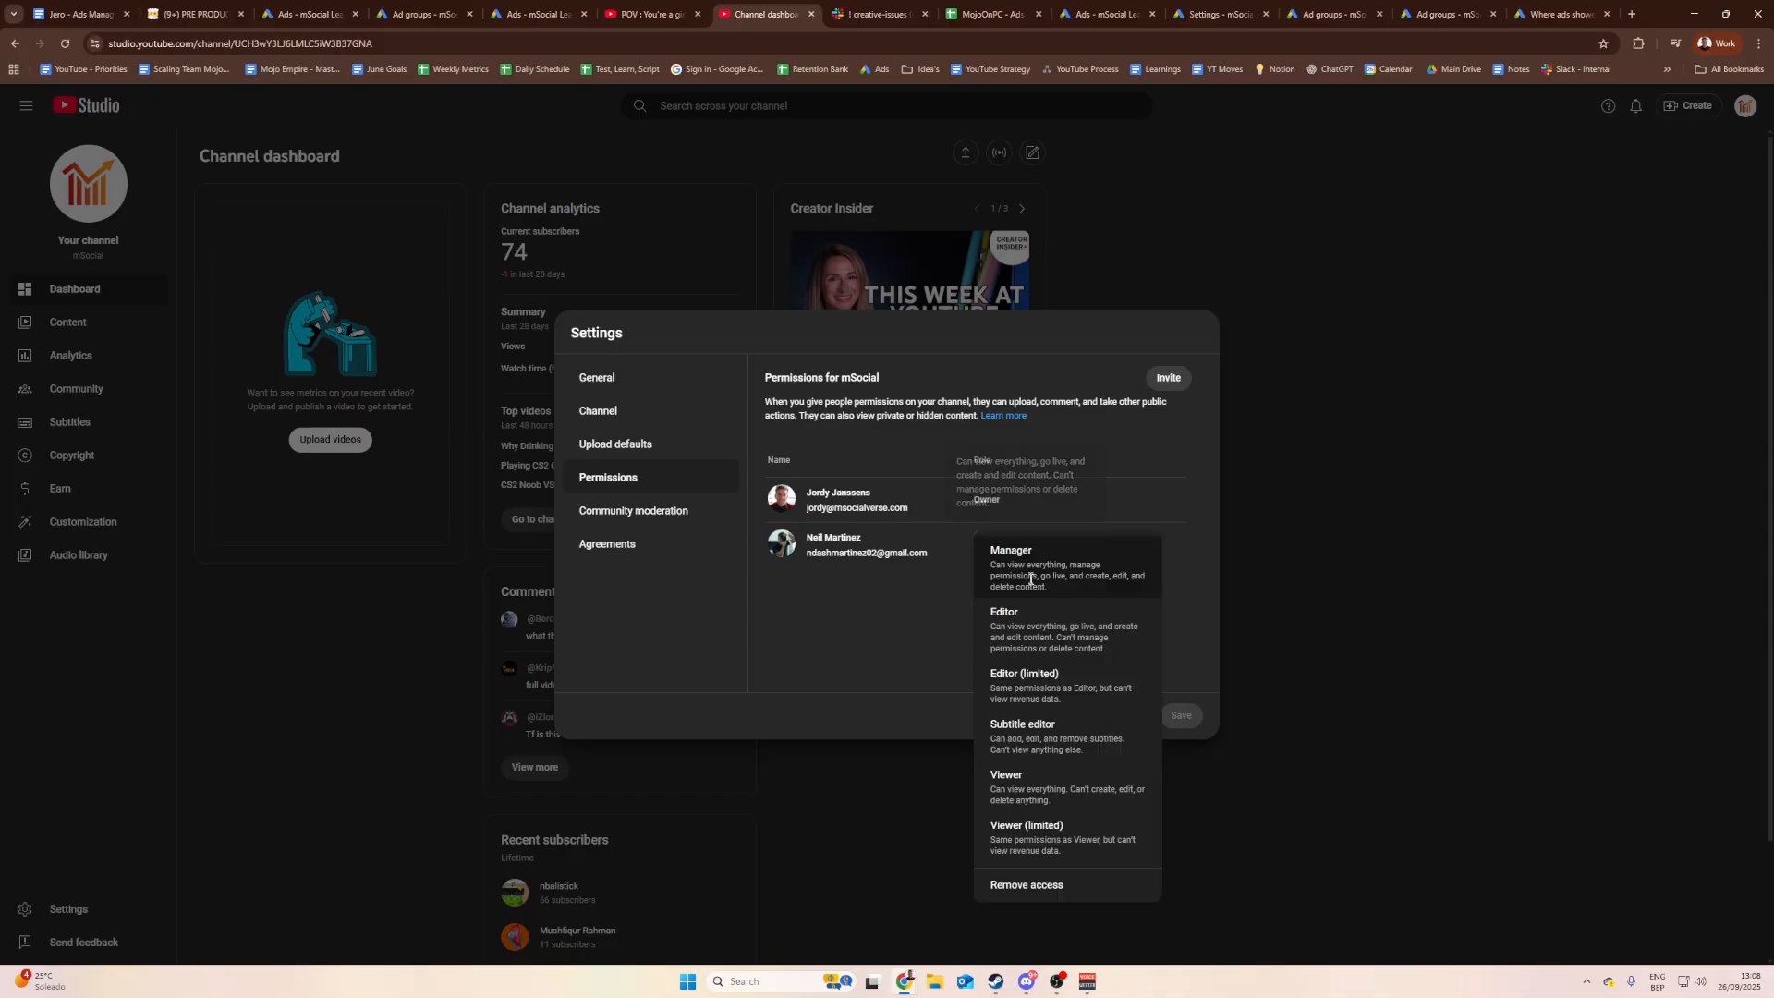
click(1085, 885)
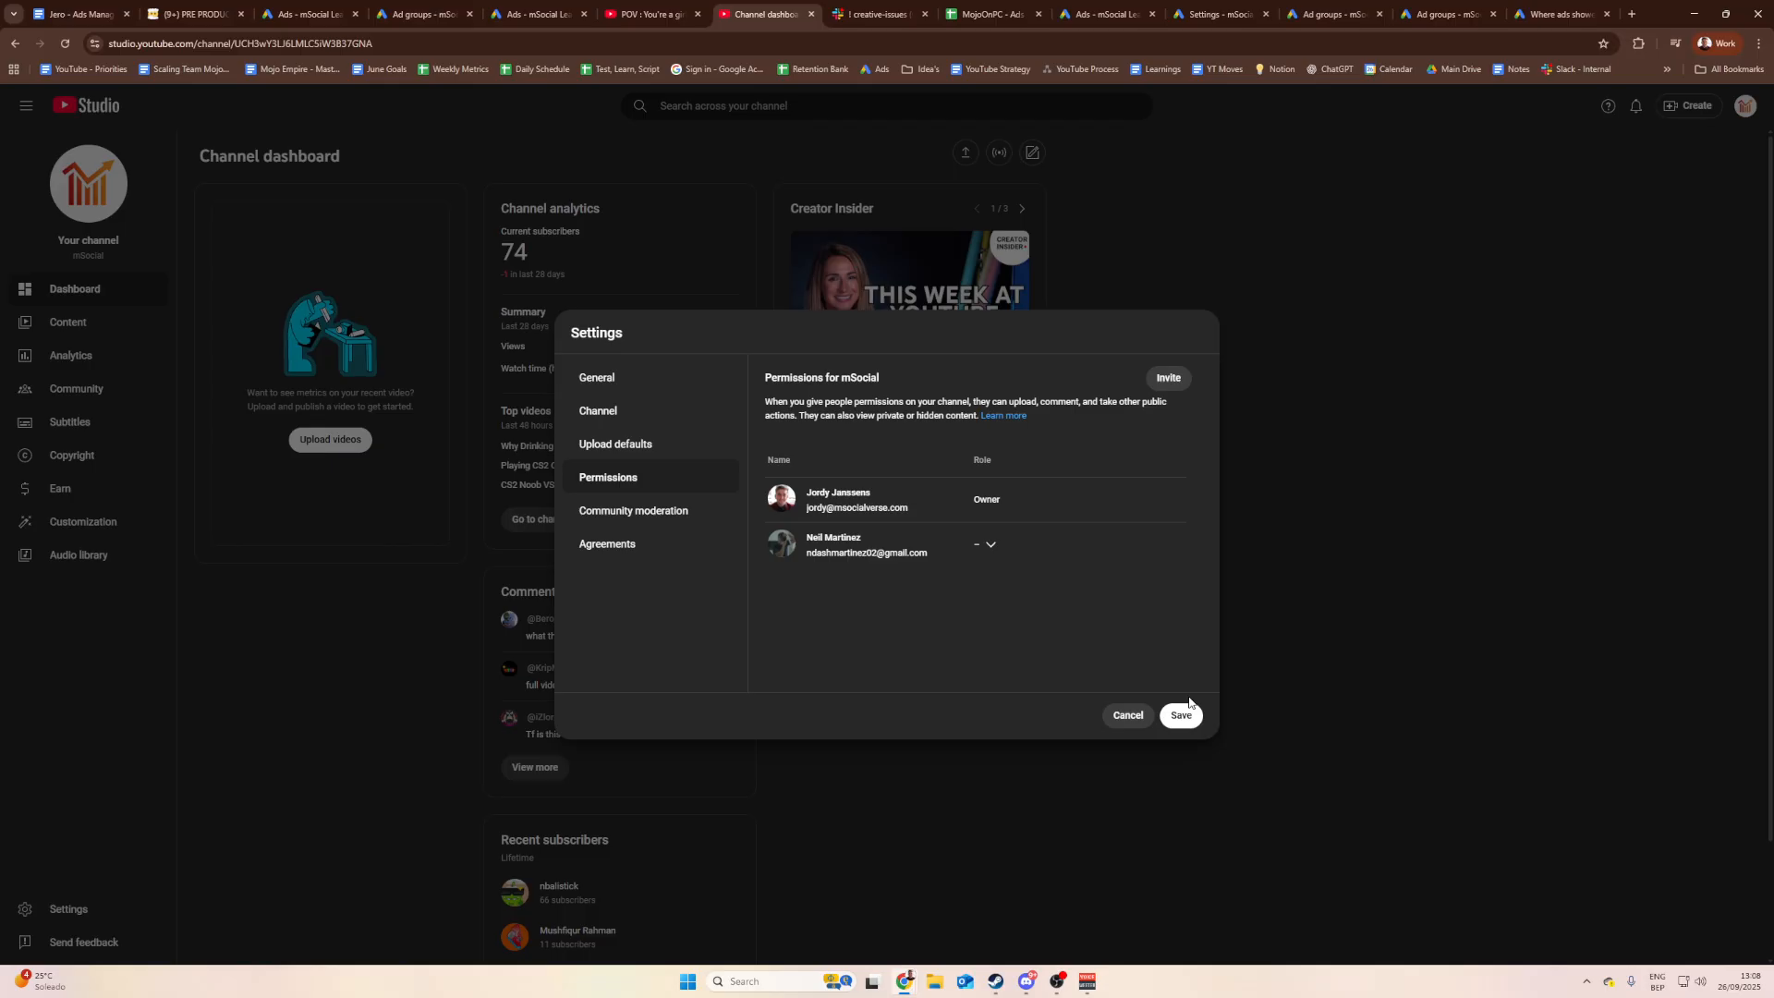
Step: Invite a new member by e-mail address with Editor access and save the permissions
click(1167, 379)
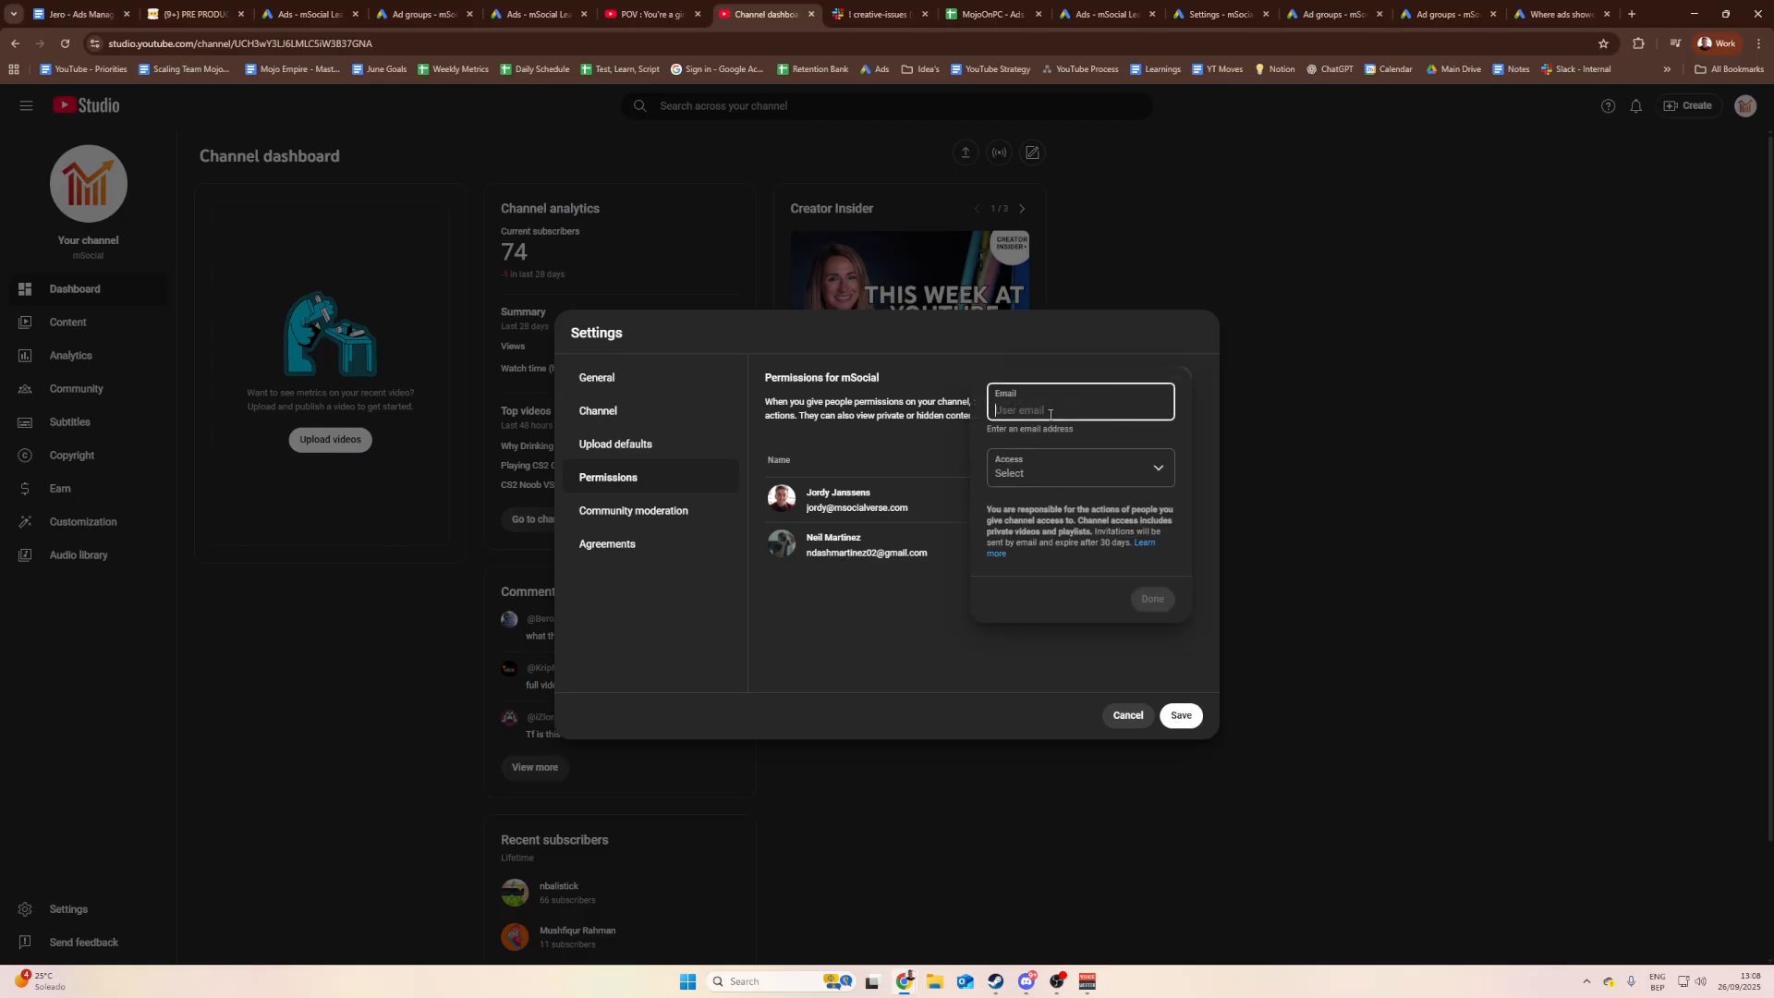
click(1077, 468)
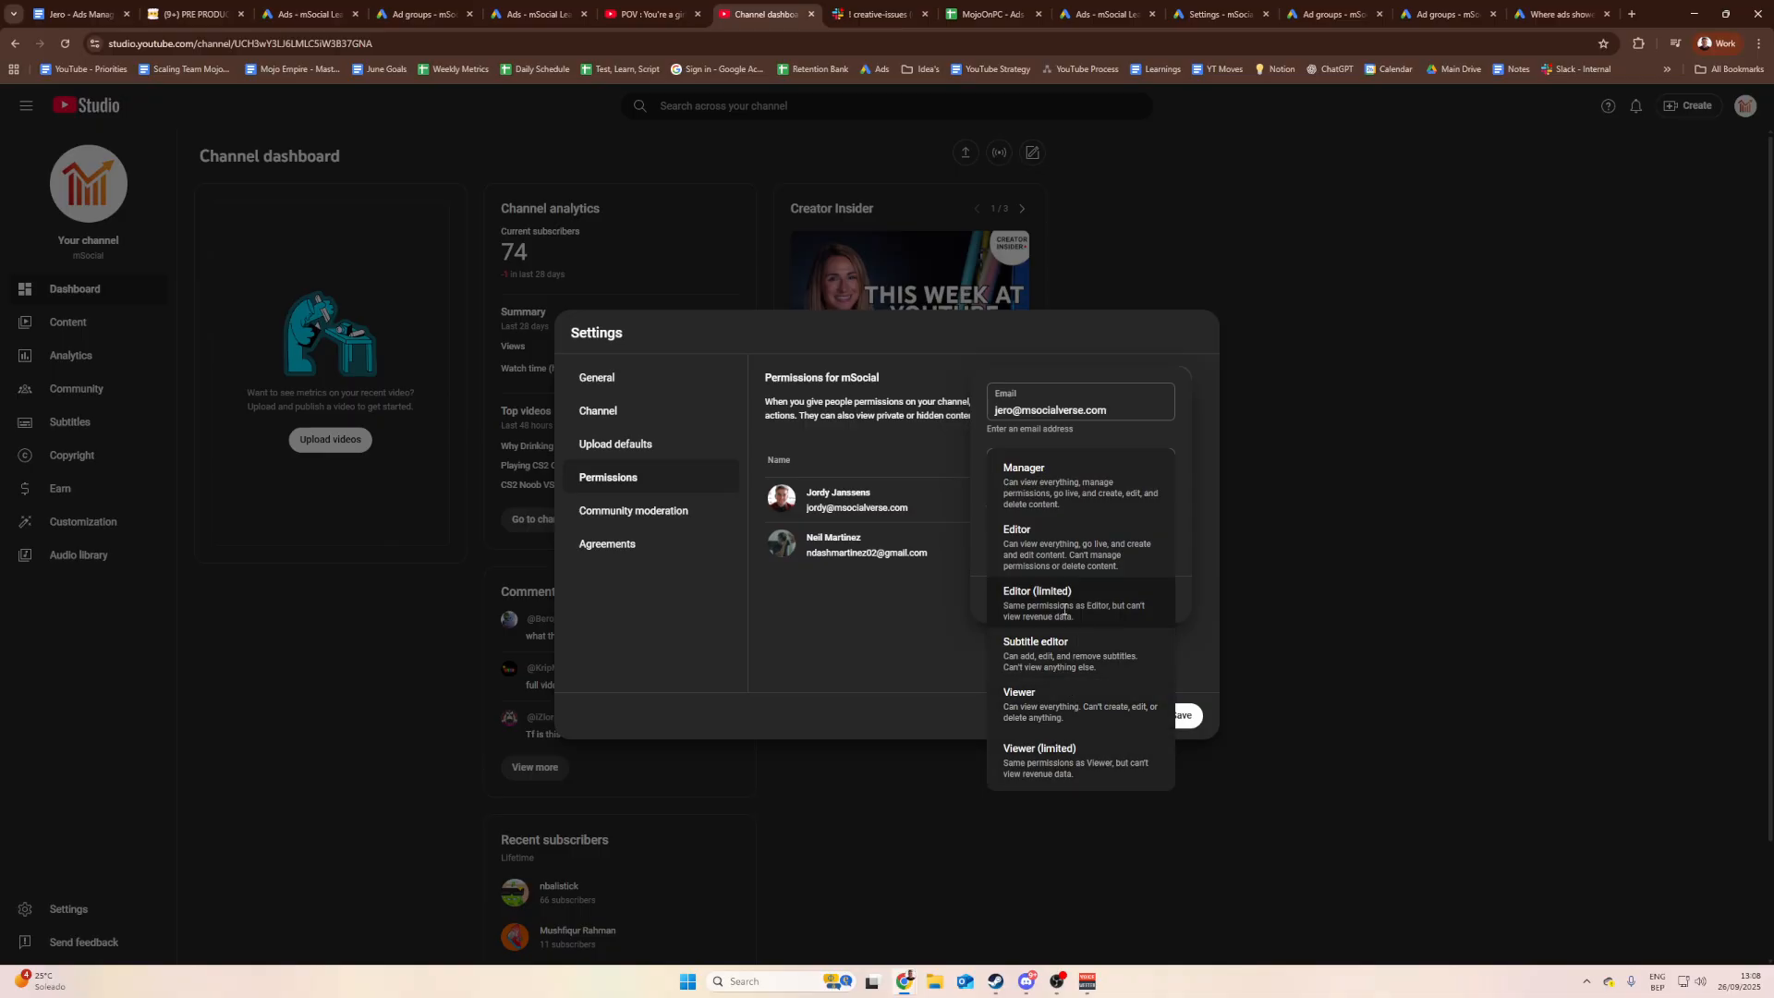
click(1059, 563)
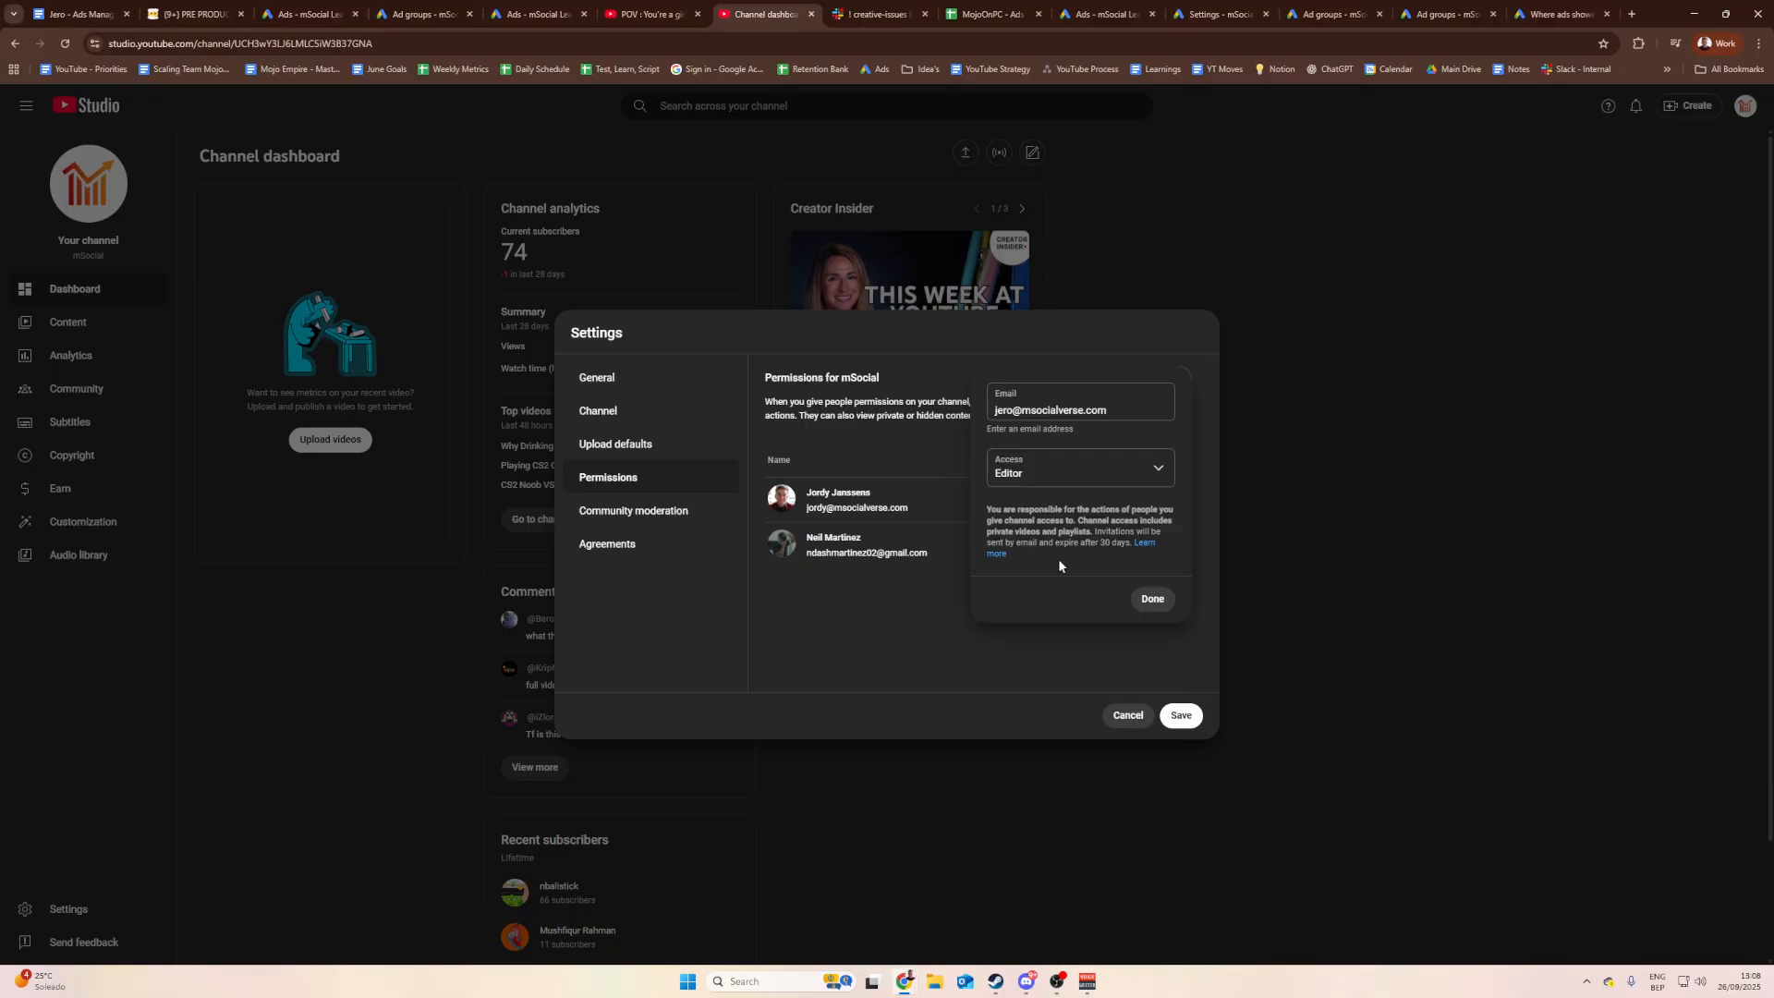
click(1152, 599)
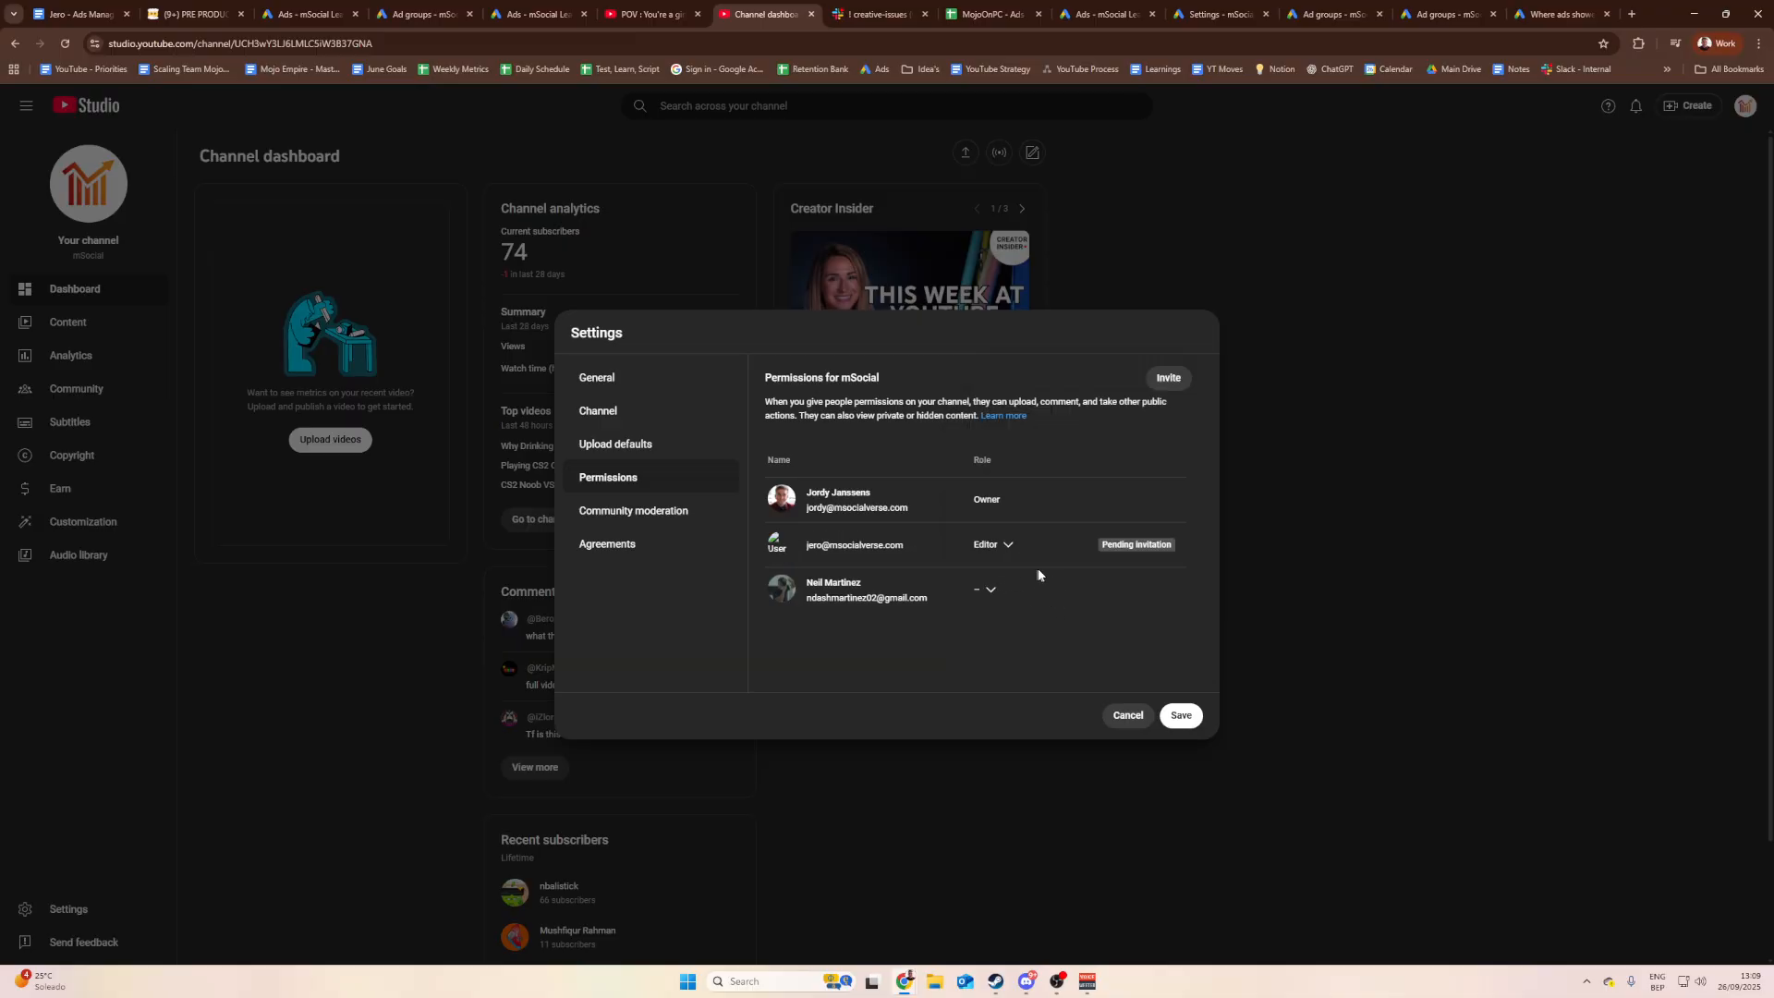
click(1183, 717)
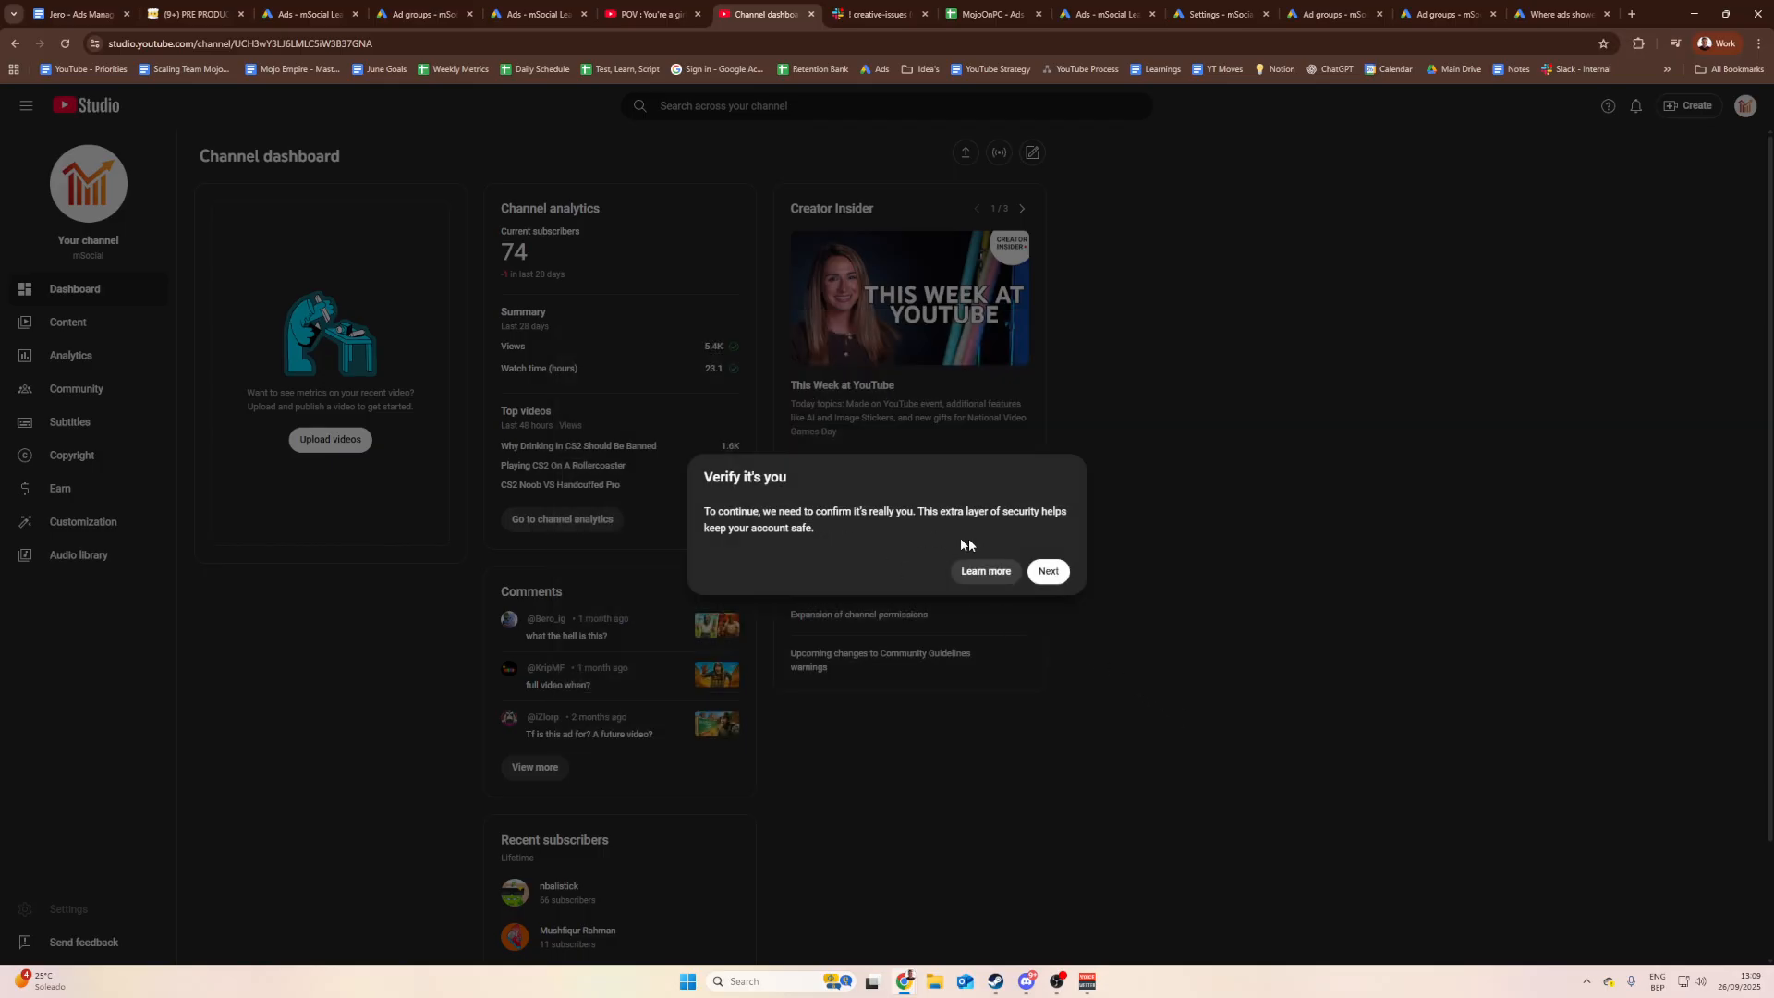
Step: Verify identity with the account password, then go back to the Ads Management SOP document
click(1048, 571)
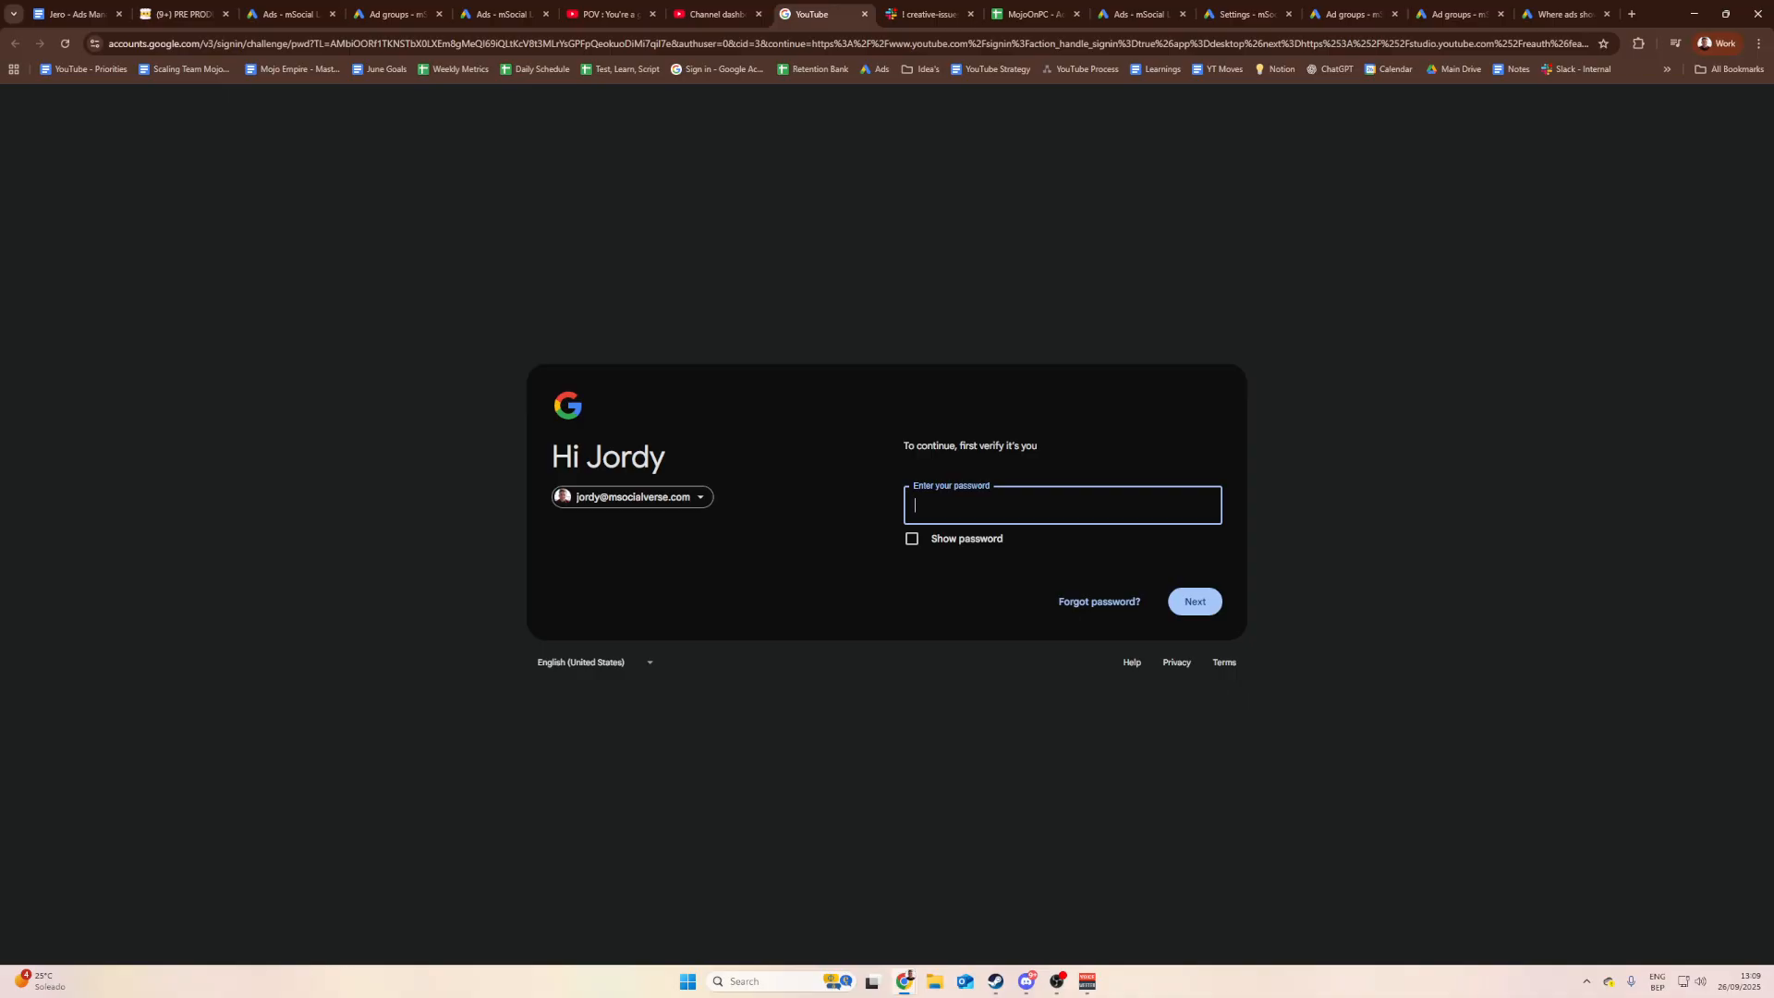
click(982, 510)
click(1192, 600)
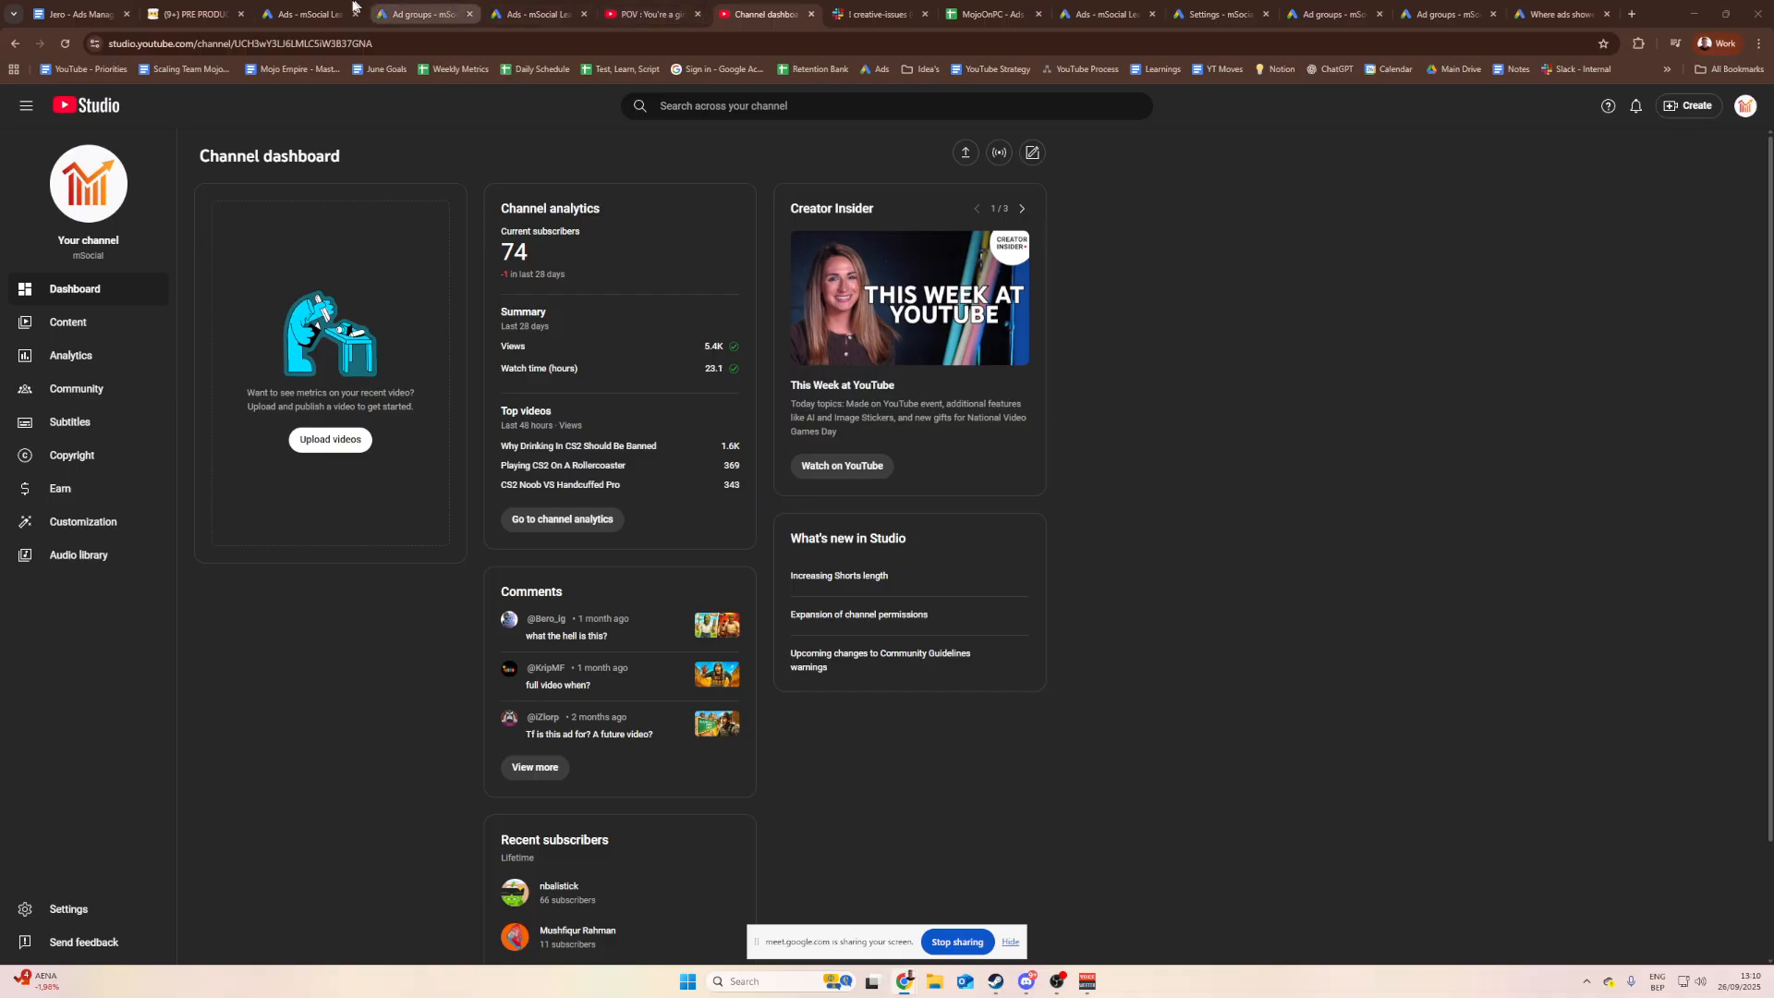
click(119, 7)
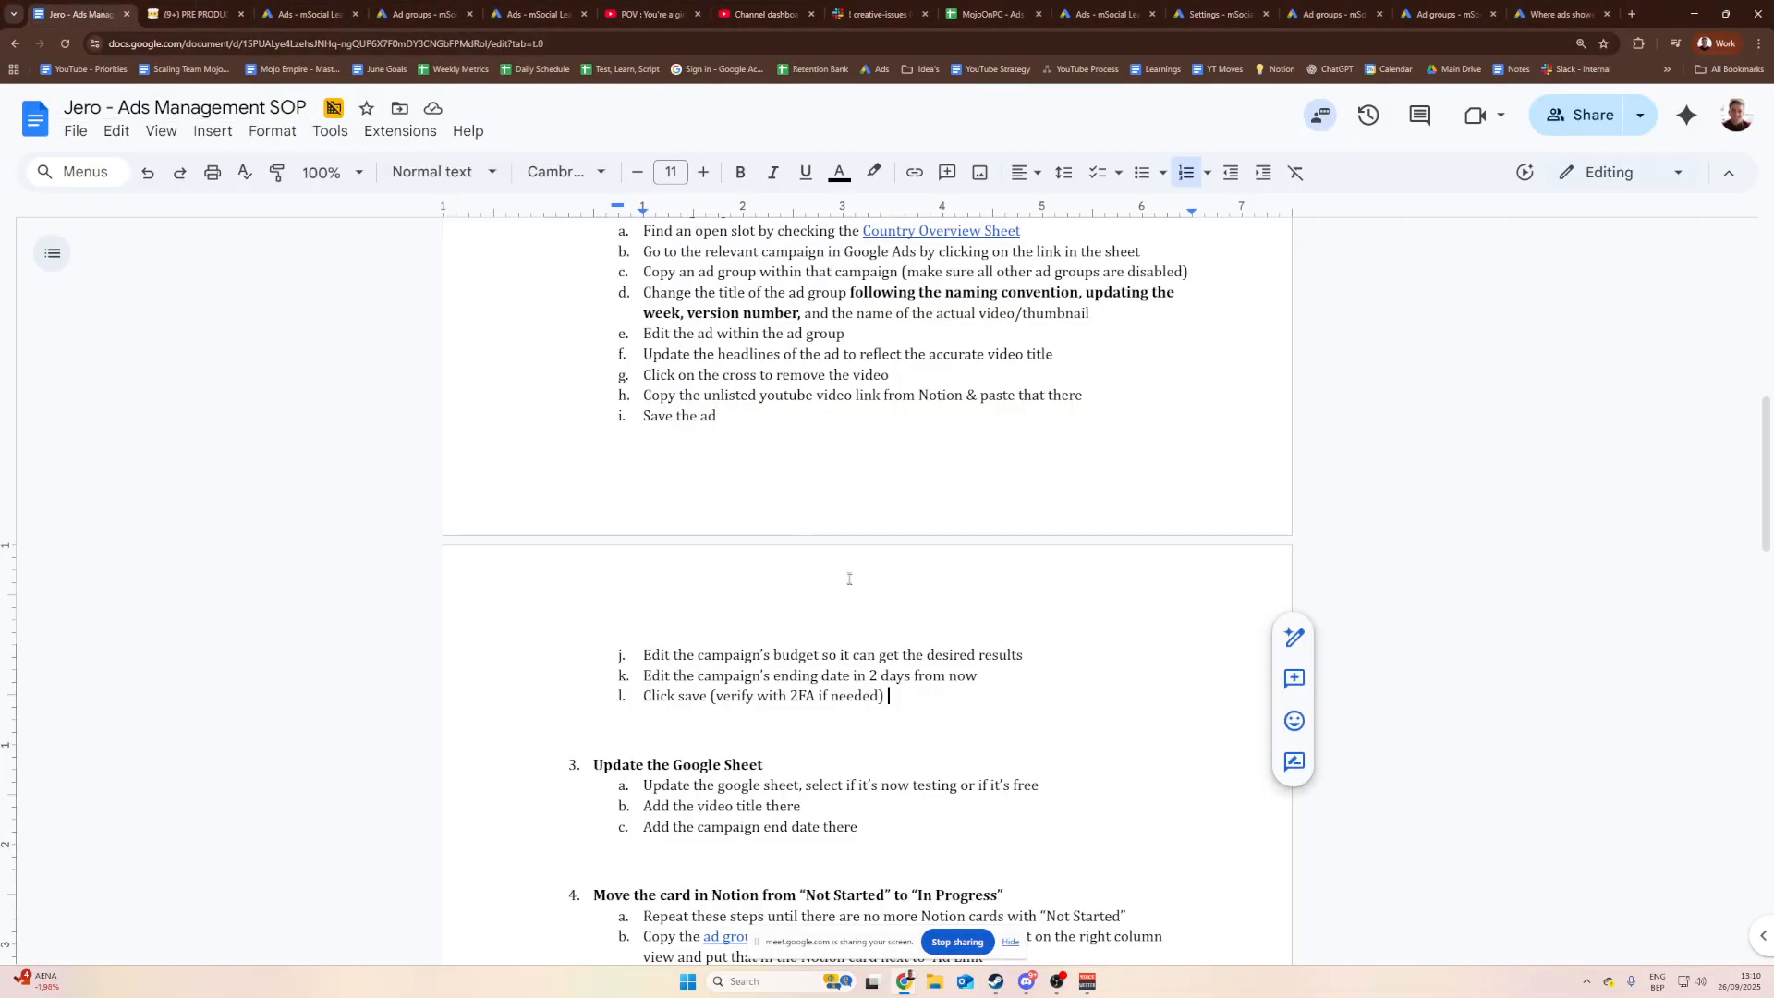
Step: Scroll through the SOP document and place the cursor at the end of item 1a
scroll(871, 671, down, 2)
scroll(871, 671, down, 2)
click(895, 585)
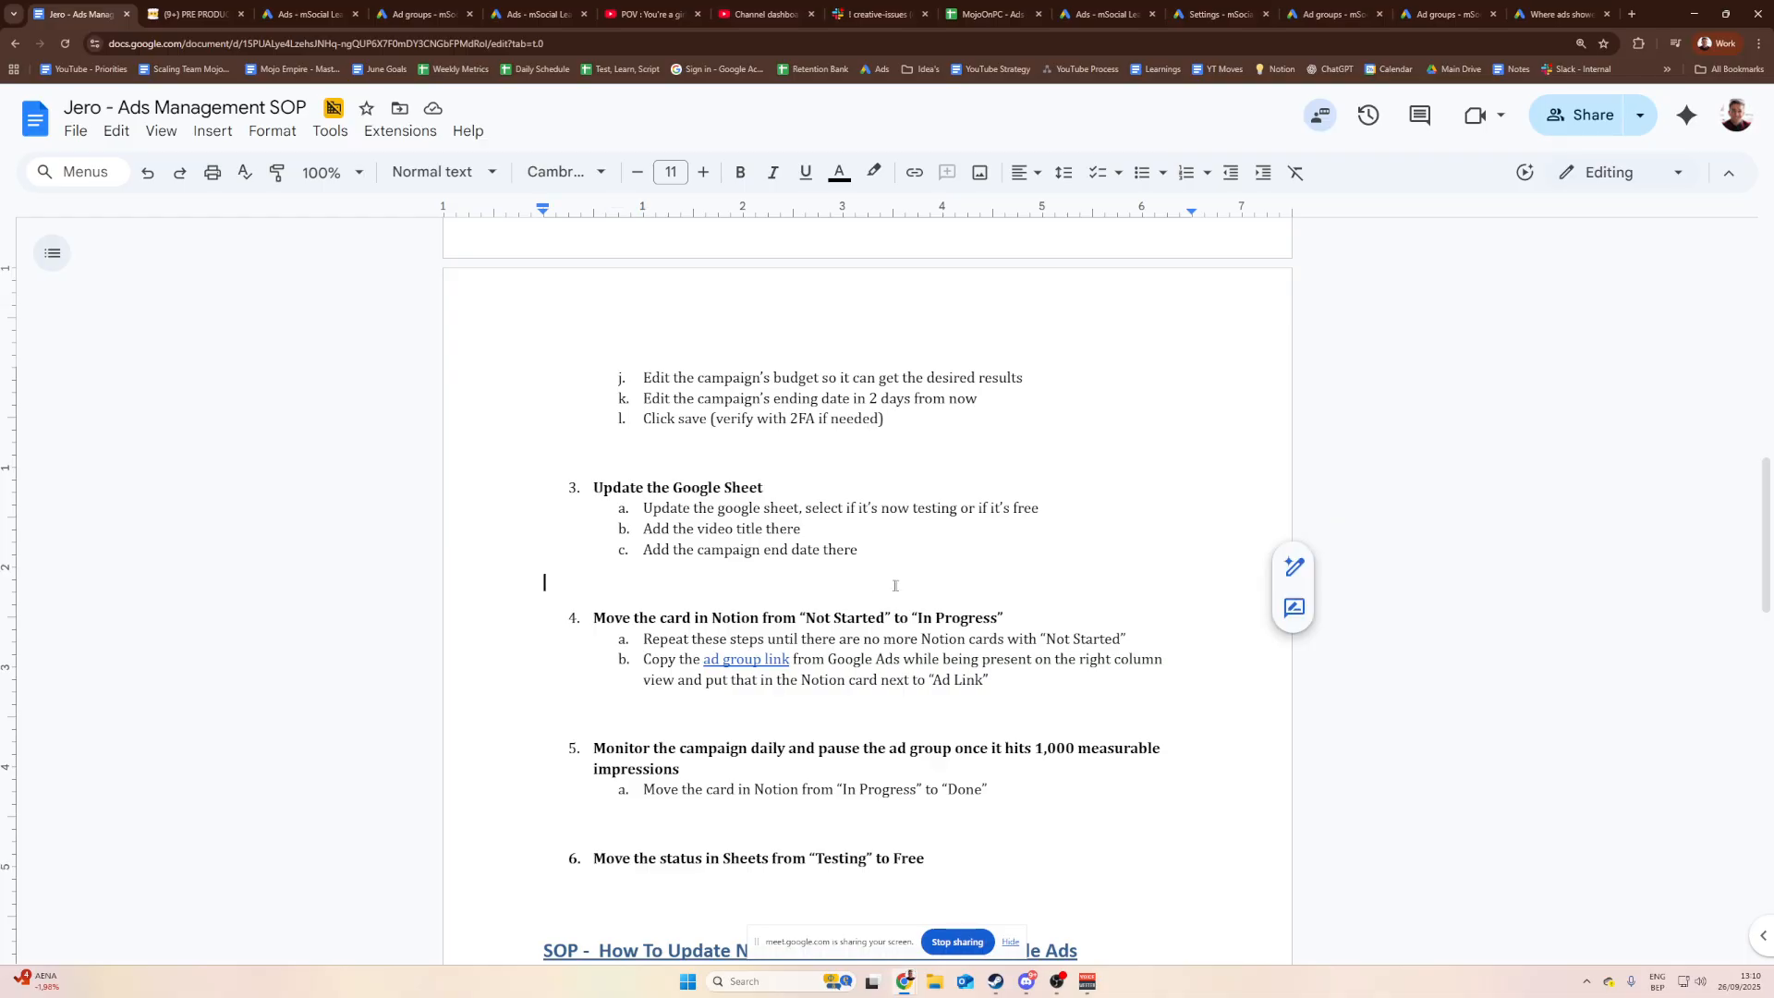
scroll(896, 586, down, 2)
click(933, 578)
click(970, 681)
click(949, 739)
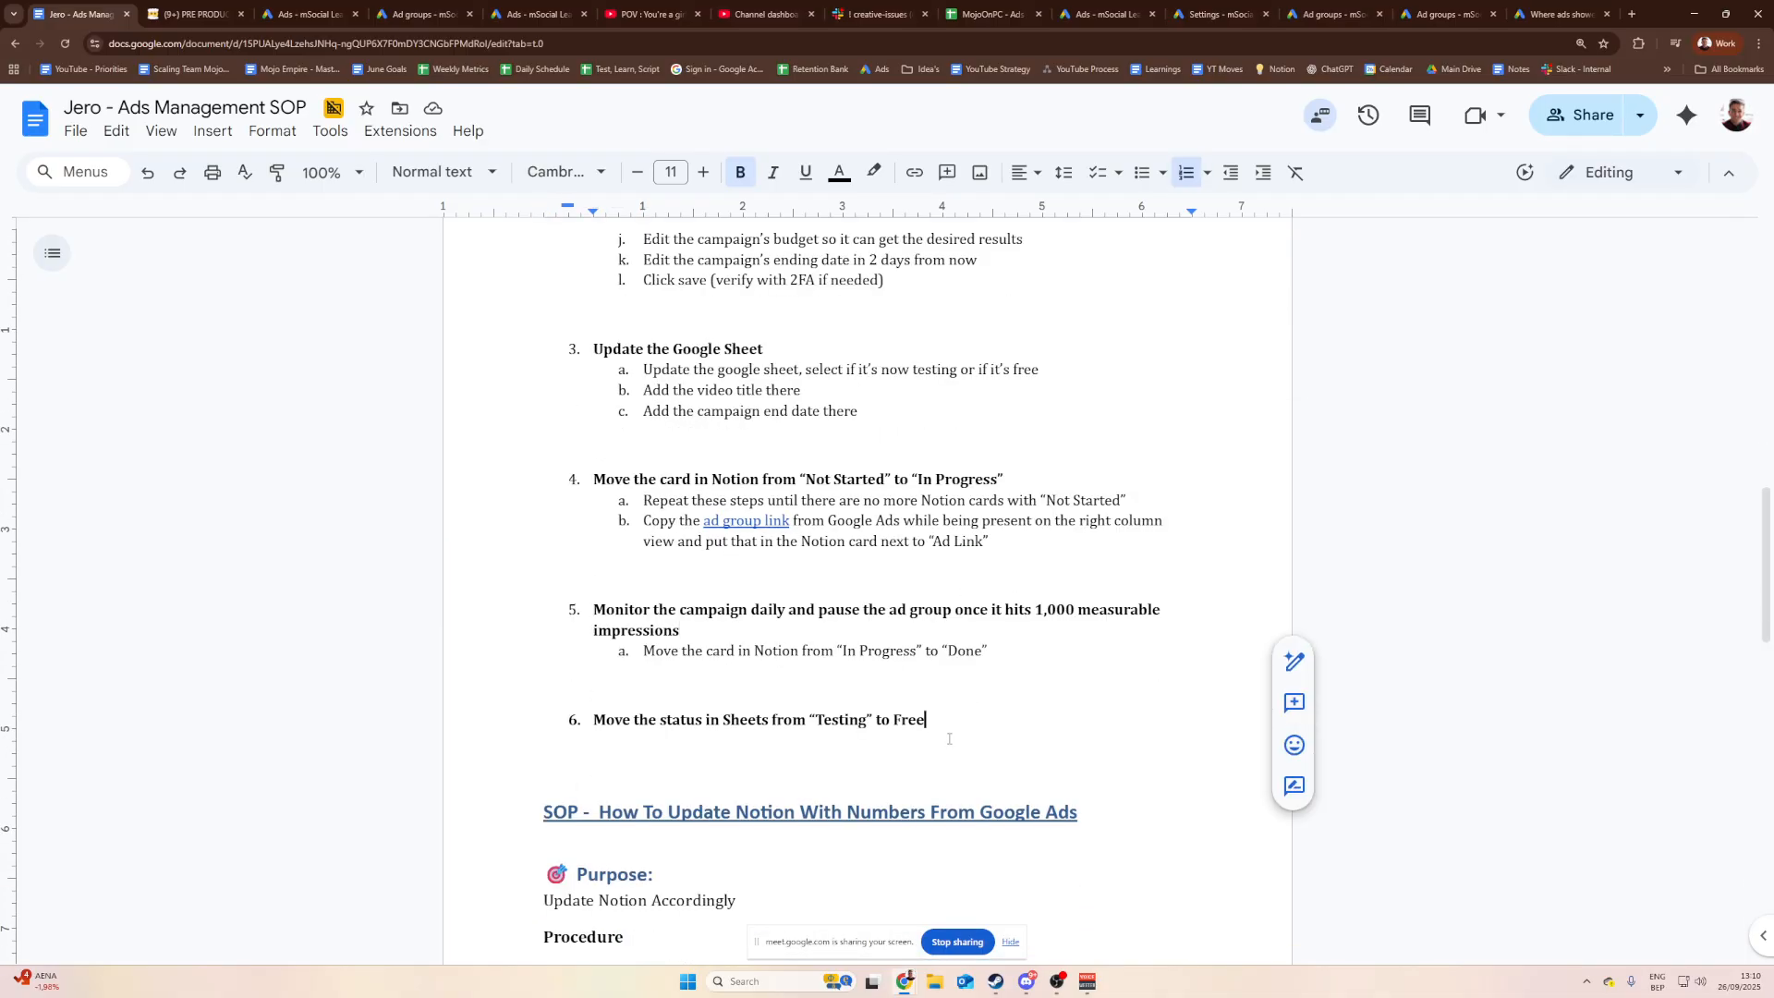
click(995, 684)
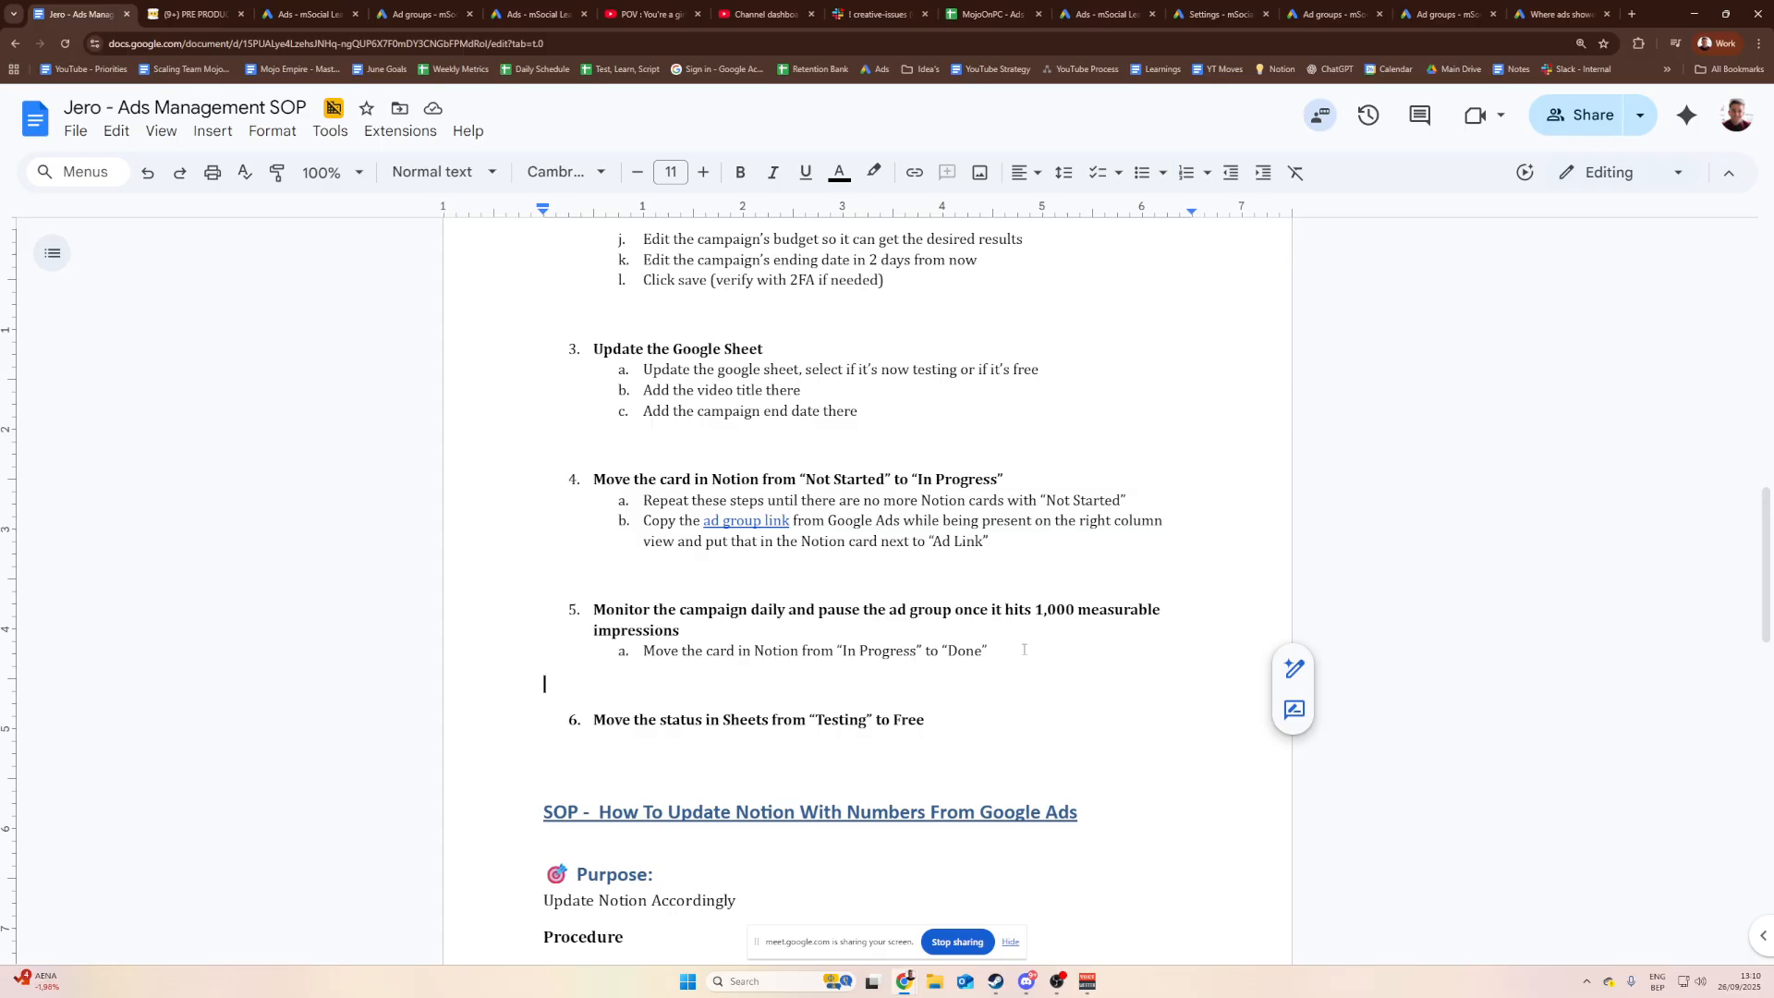
click(994, 658)
scroll(994, 663, up, 4)
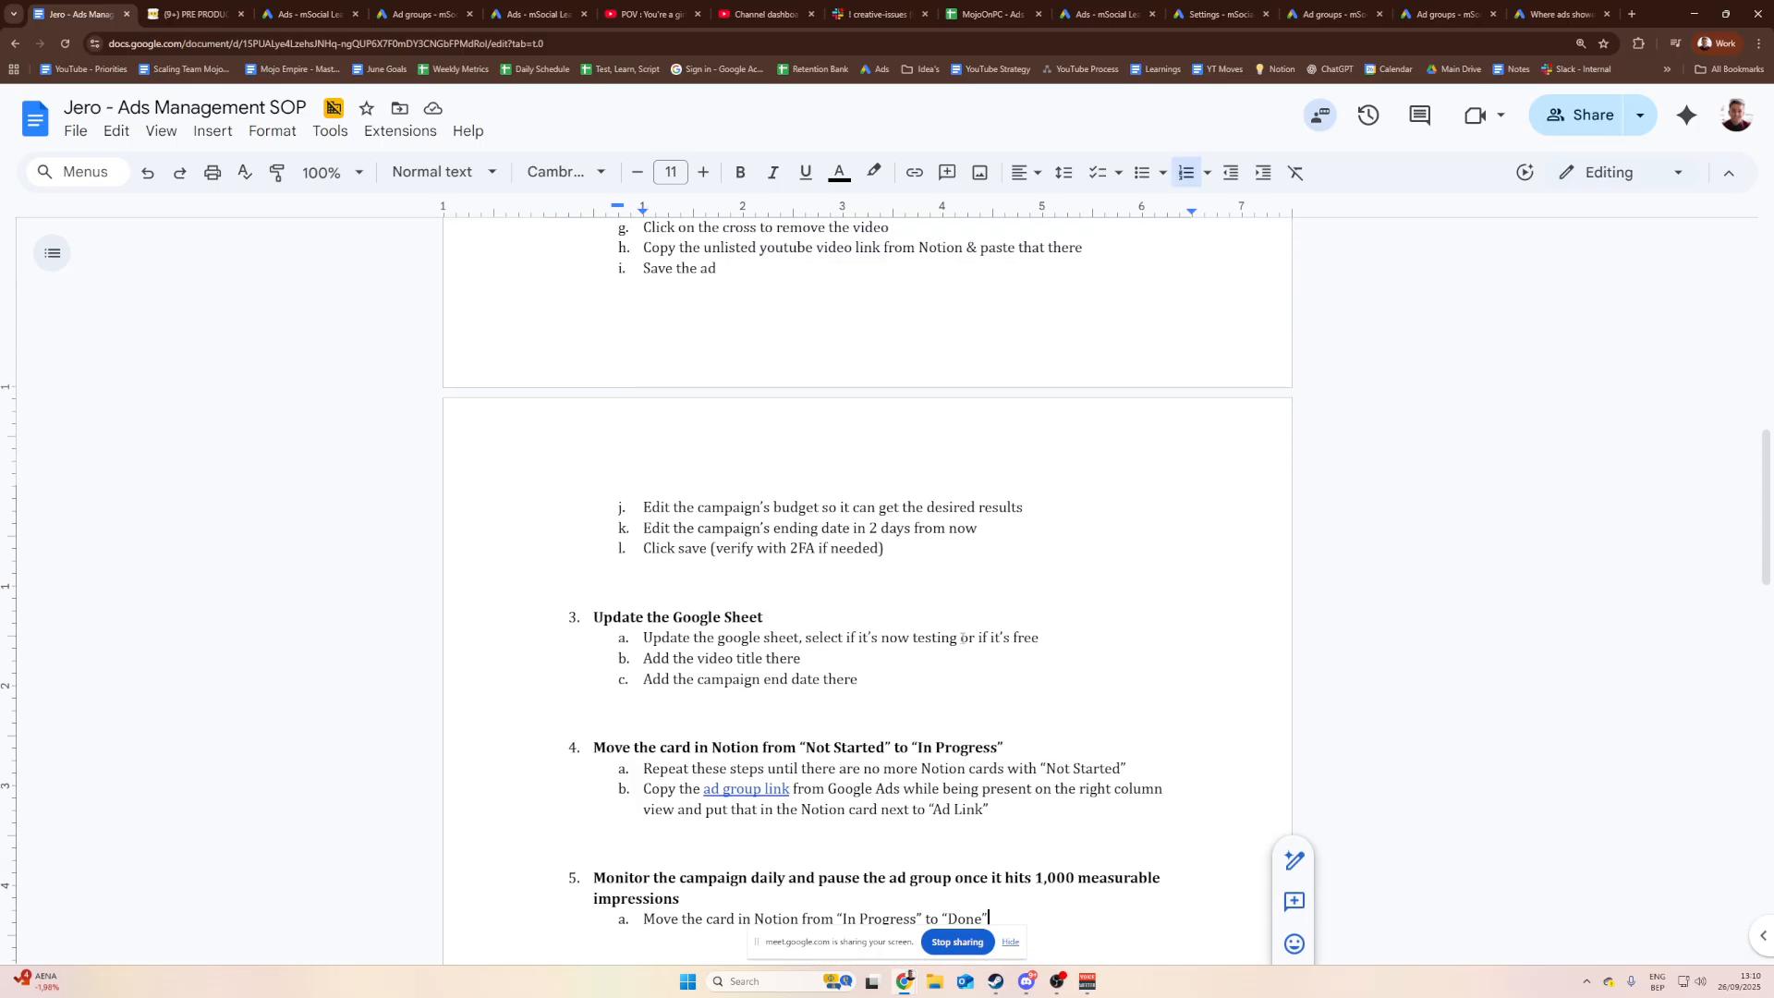
scroll(970, 651, down, 7)
scroll(961, 642, down, 4)
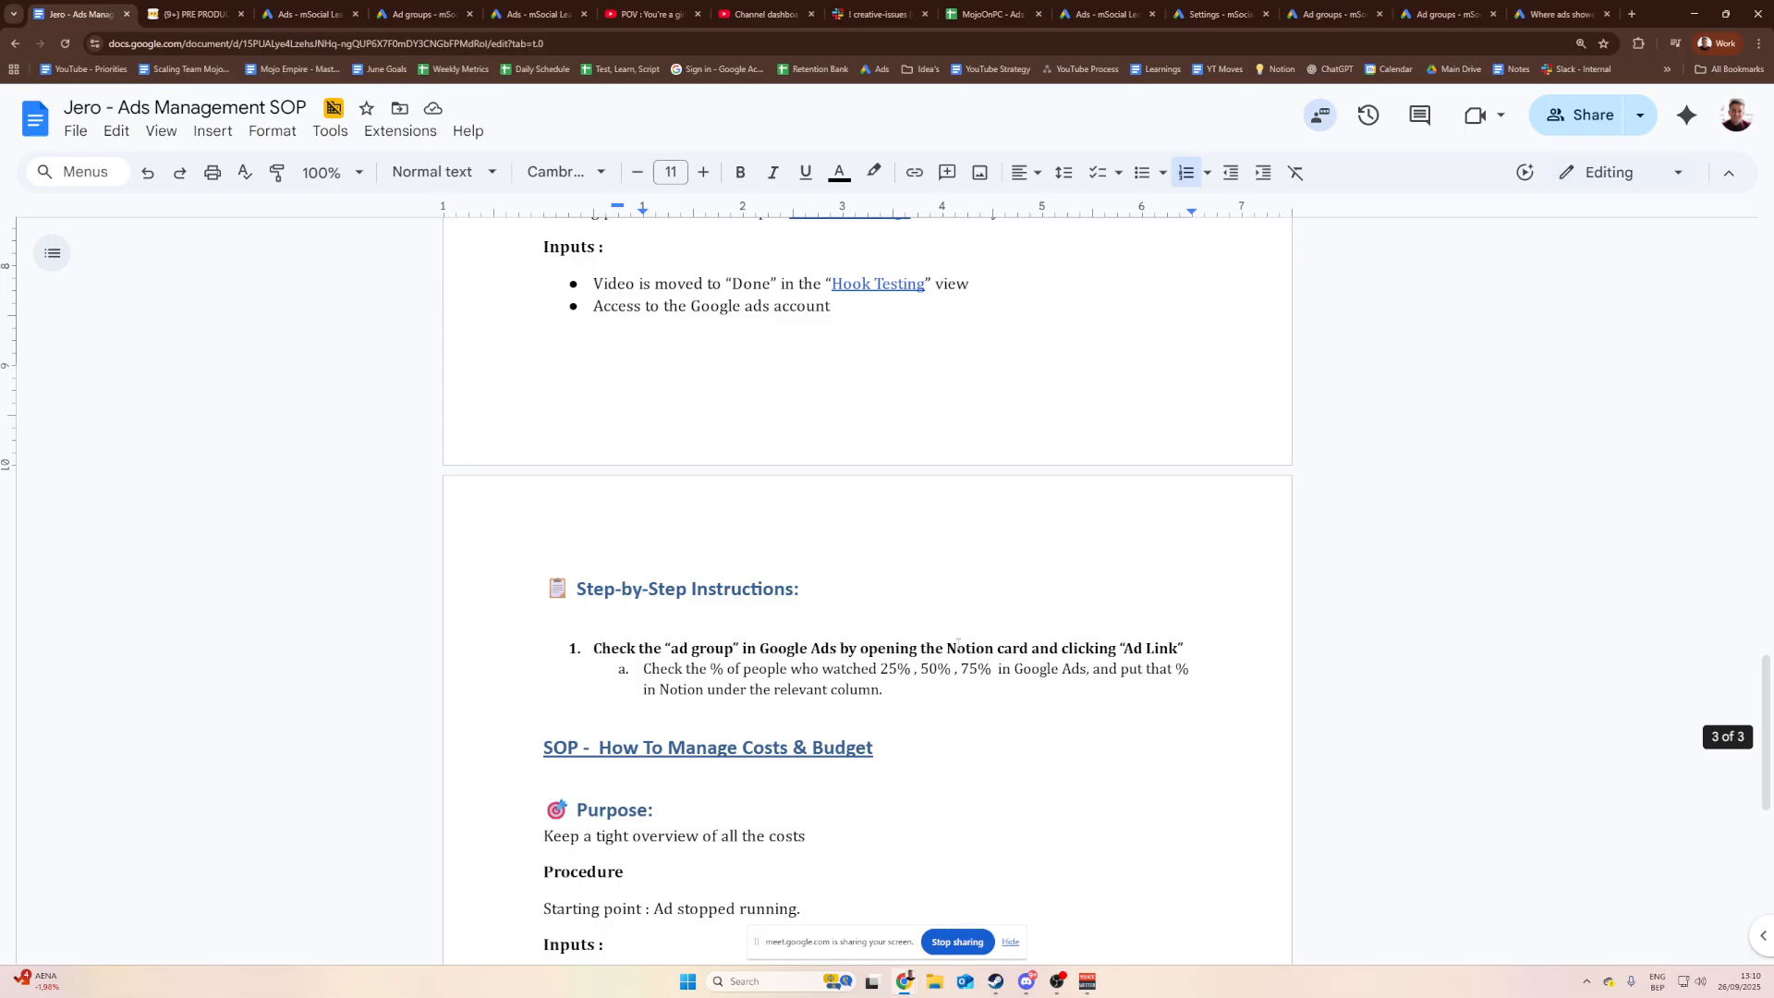
click(887, 693)
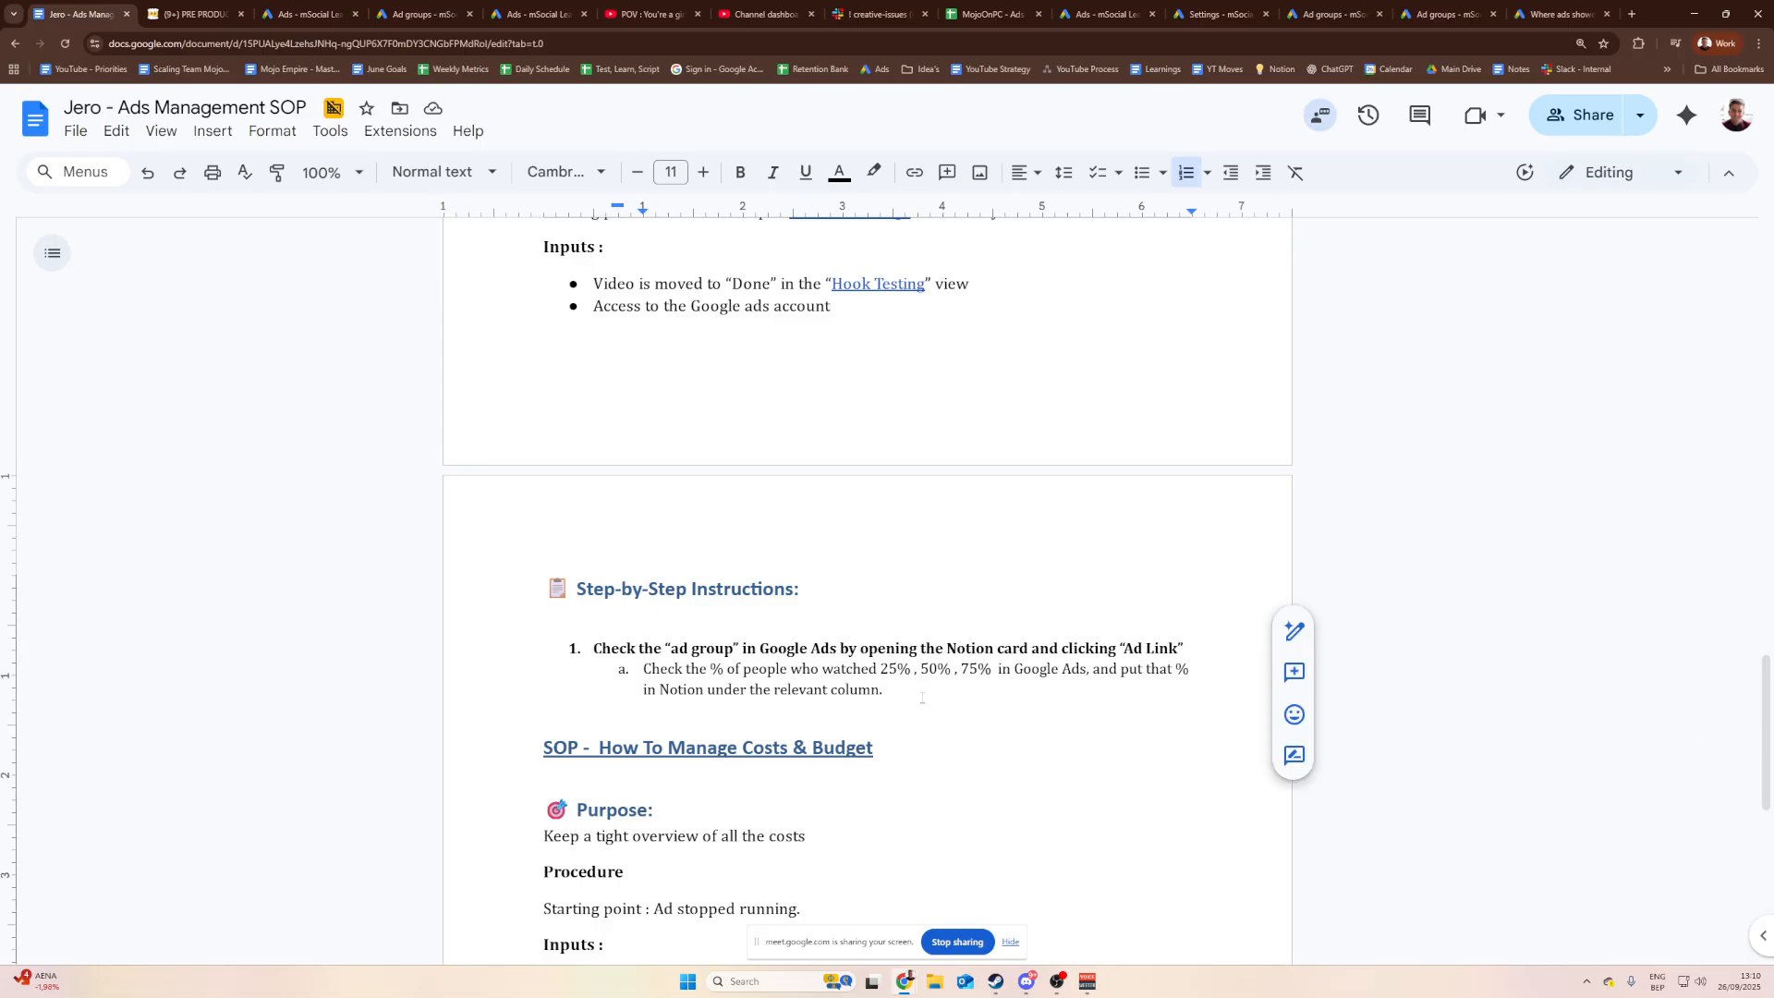
Step: Duplicate step 1 and its sub-item below itself and renumber the copy as 2
key(ctrl+shift+Up)
key(ctrl+shift+Up)
key(ctrl+c)
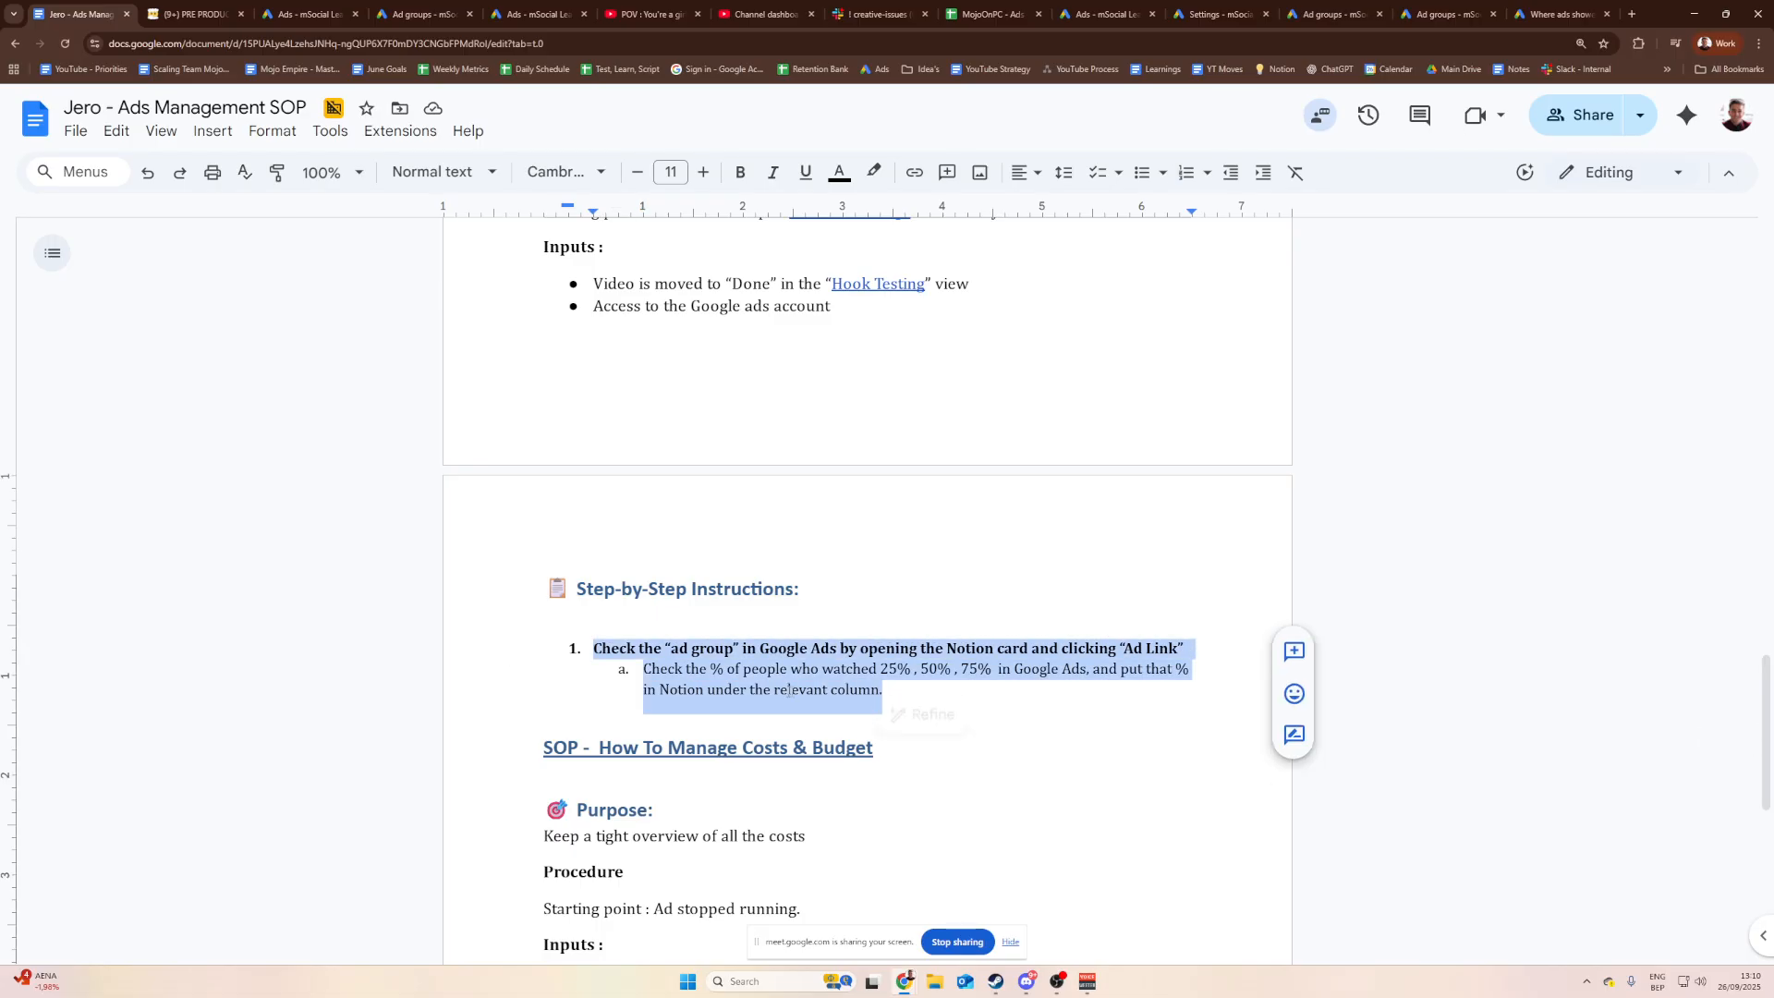
click(896, 693)
key(Return)
key(Return)
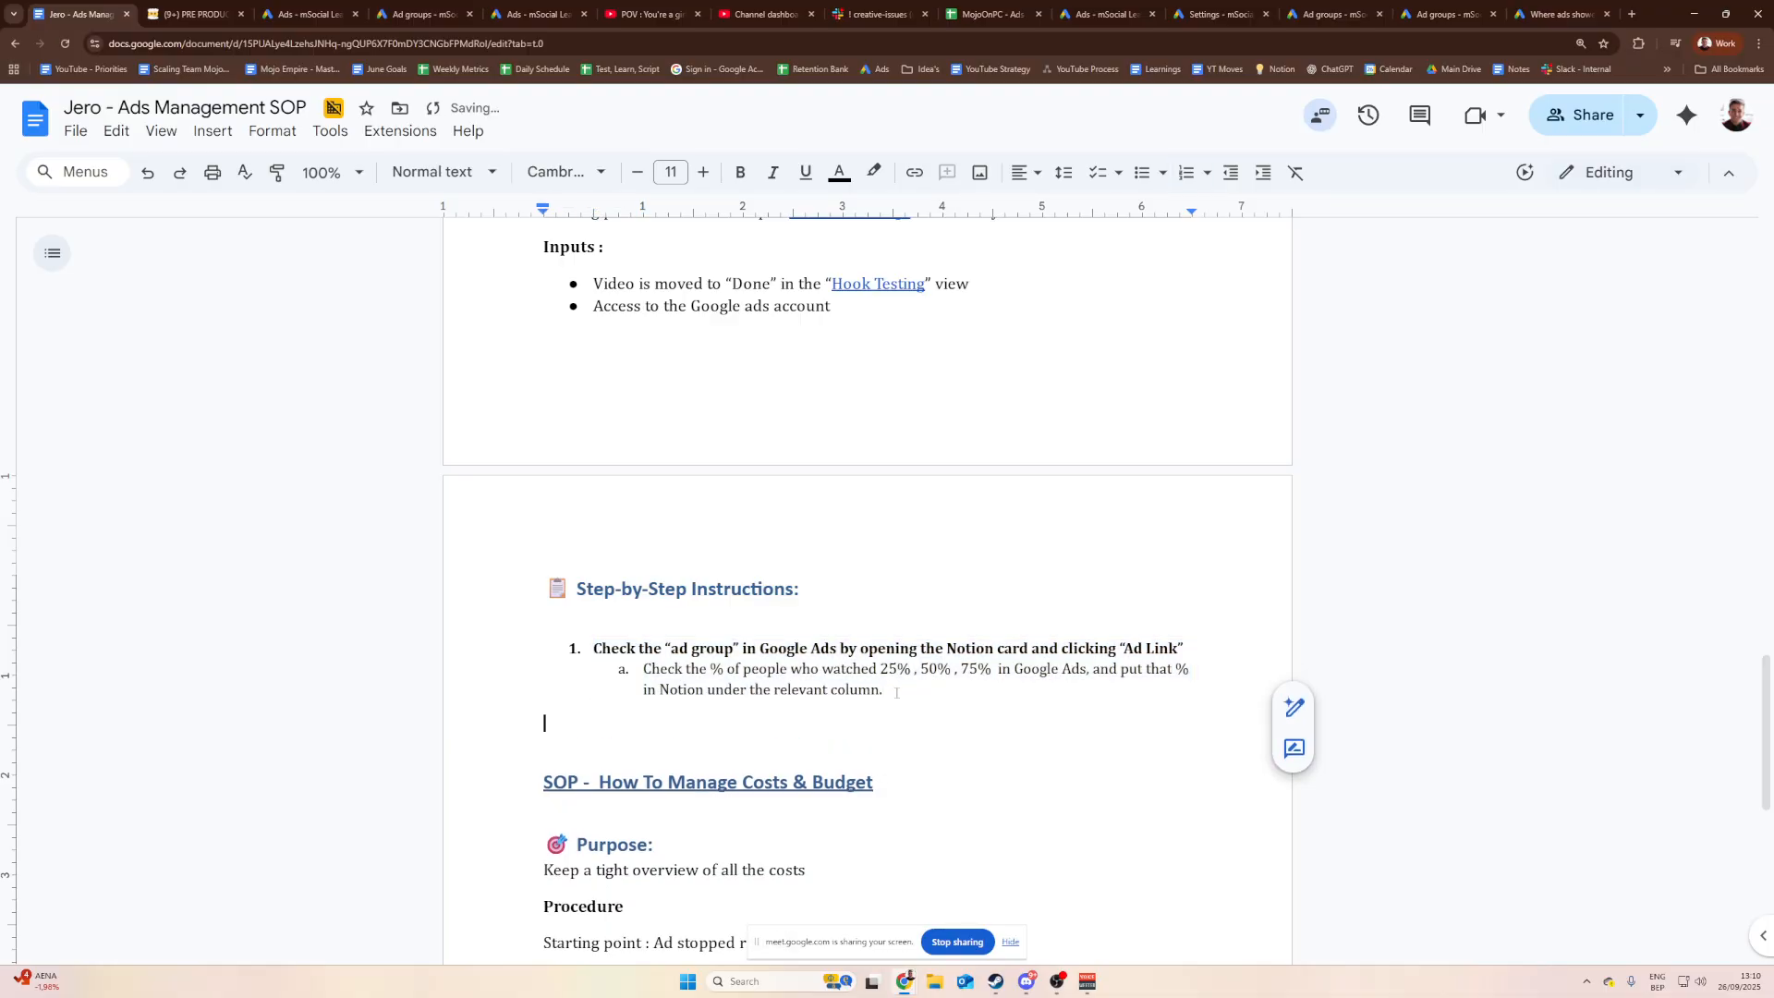
key(ctrl+v)
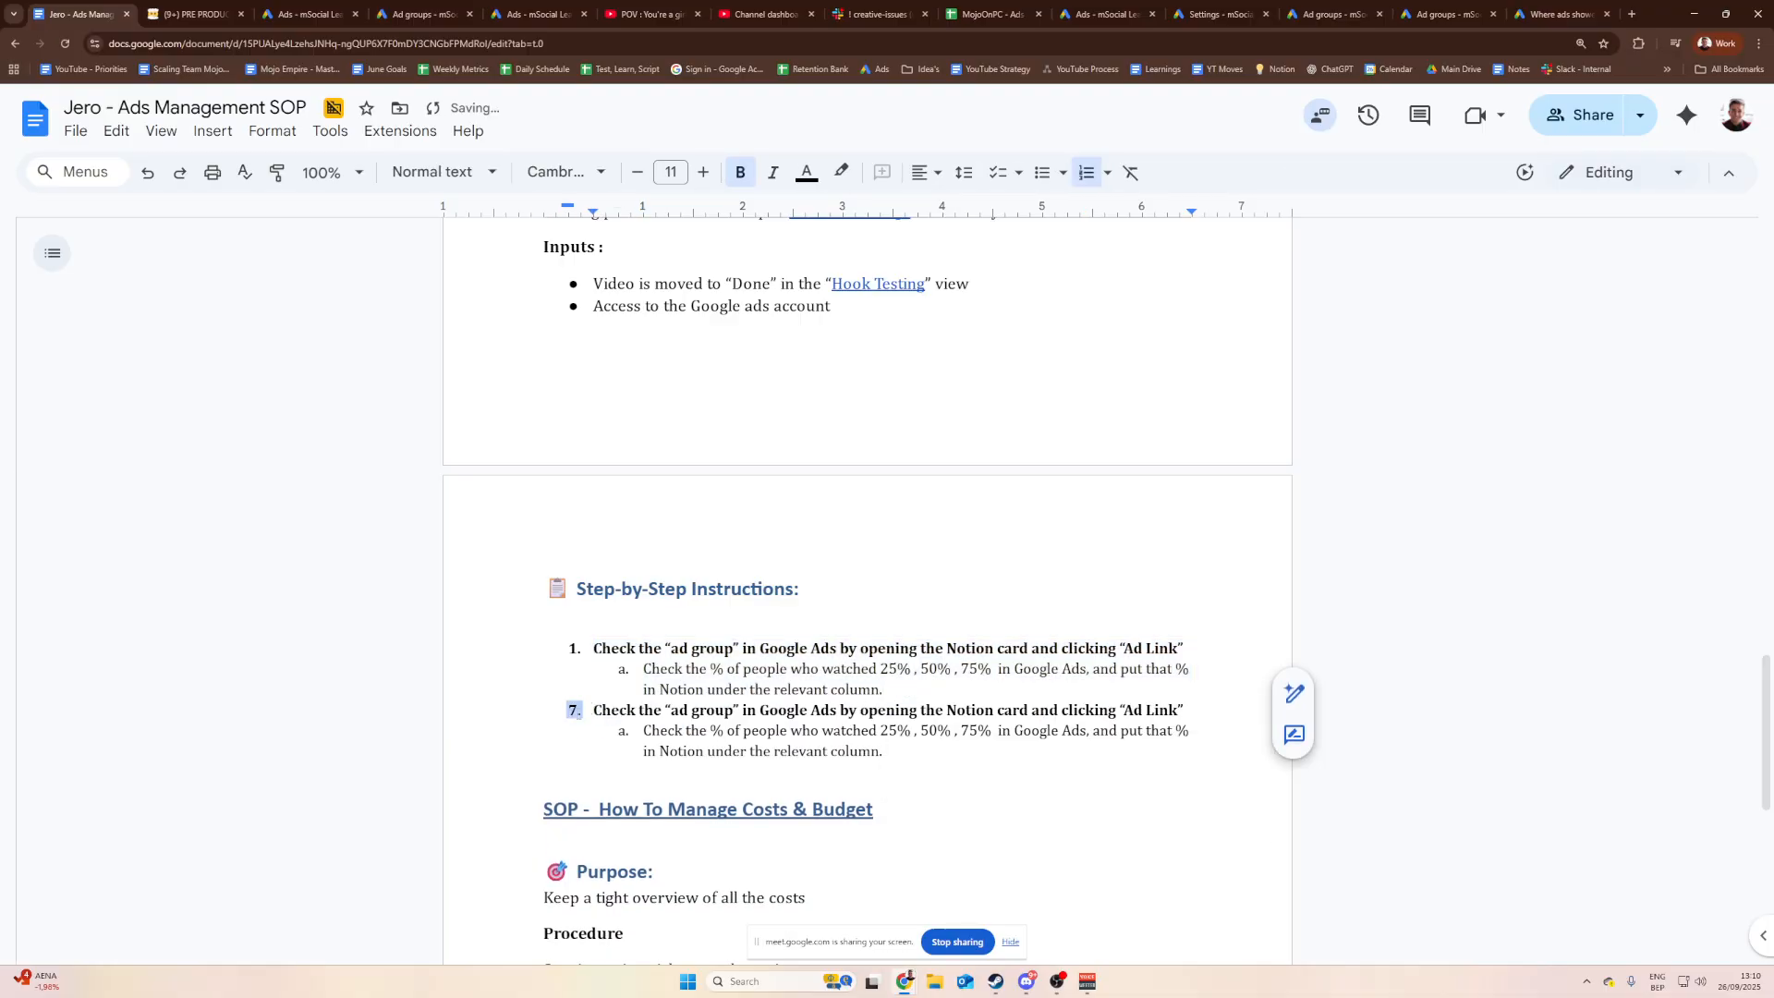
text(2)
scroll(583, 713, down, 15)
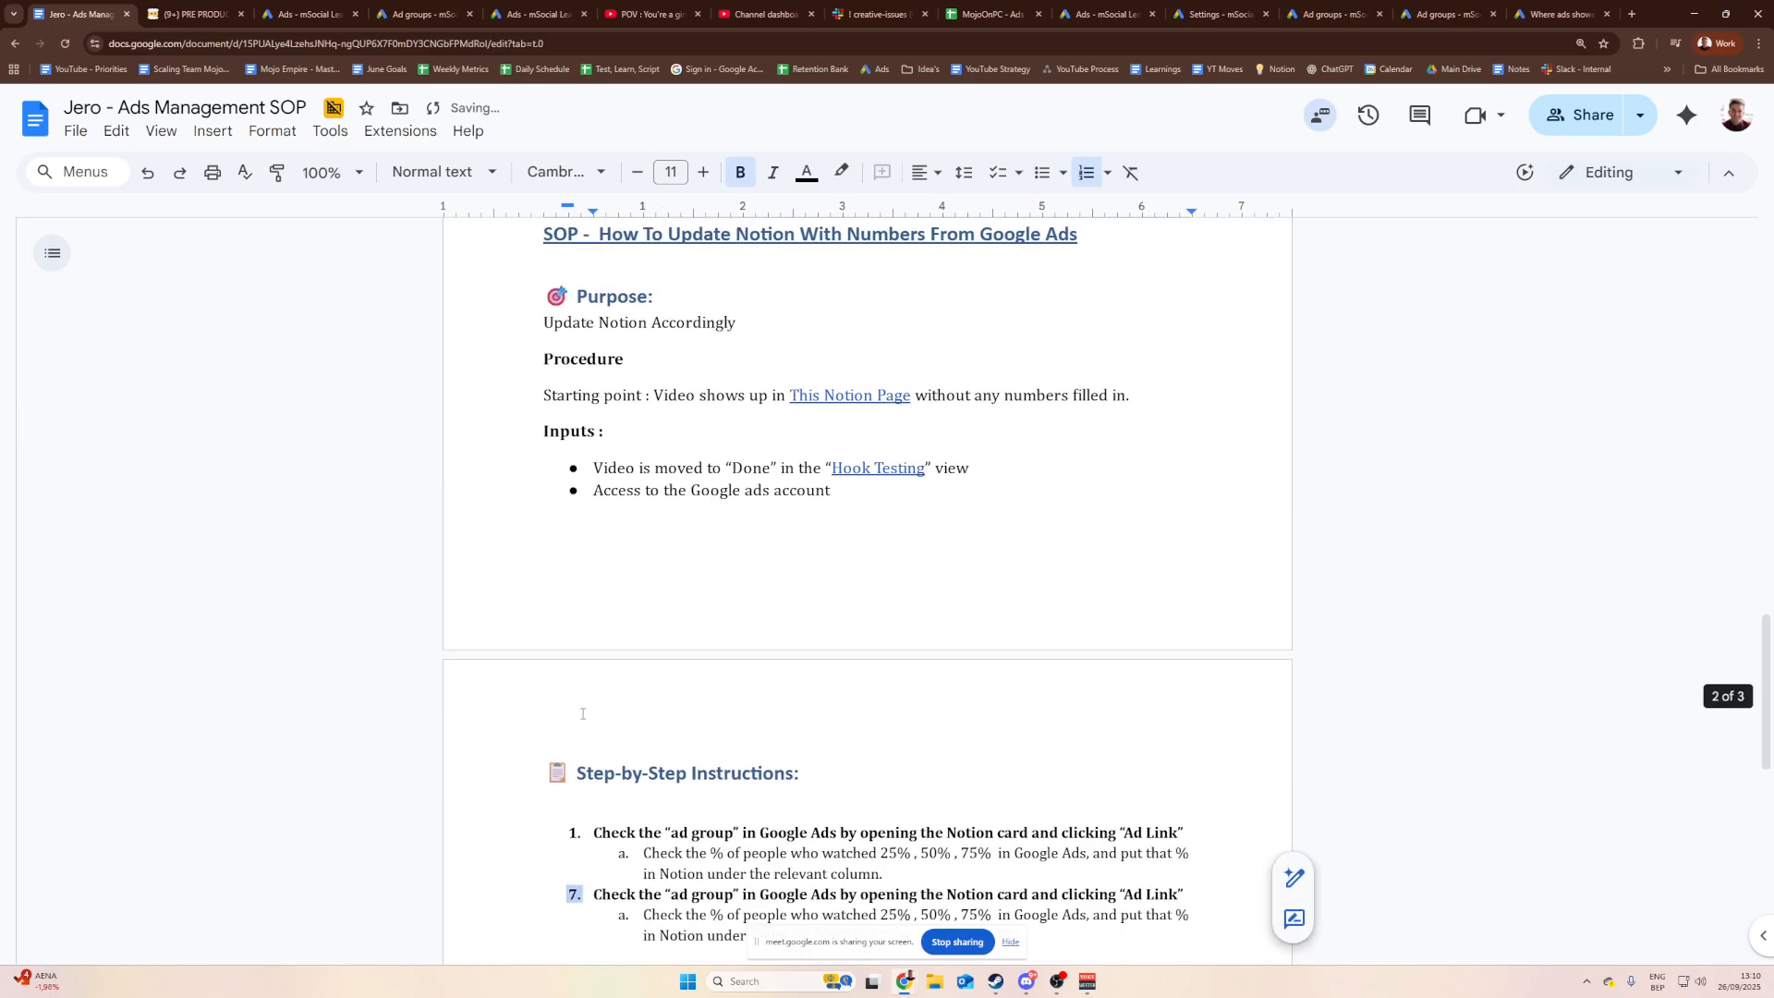
click(645, 654)
drag(603, 615, 597, 615)
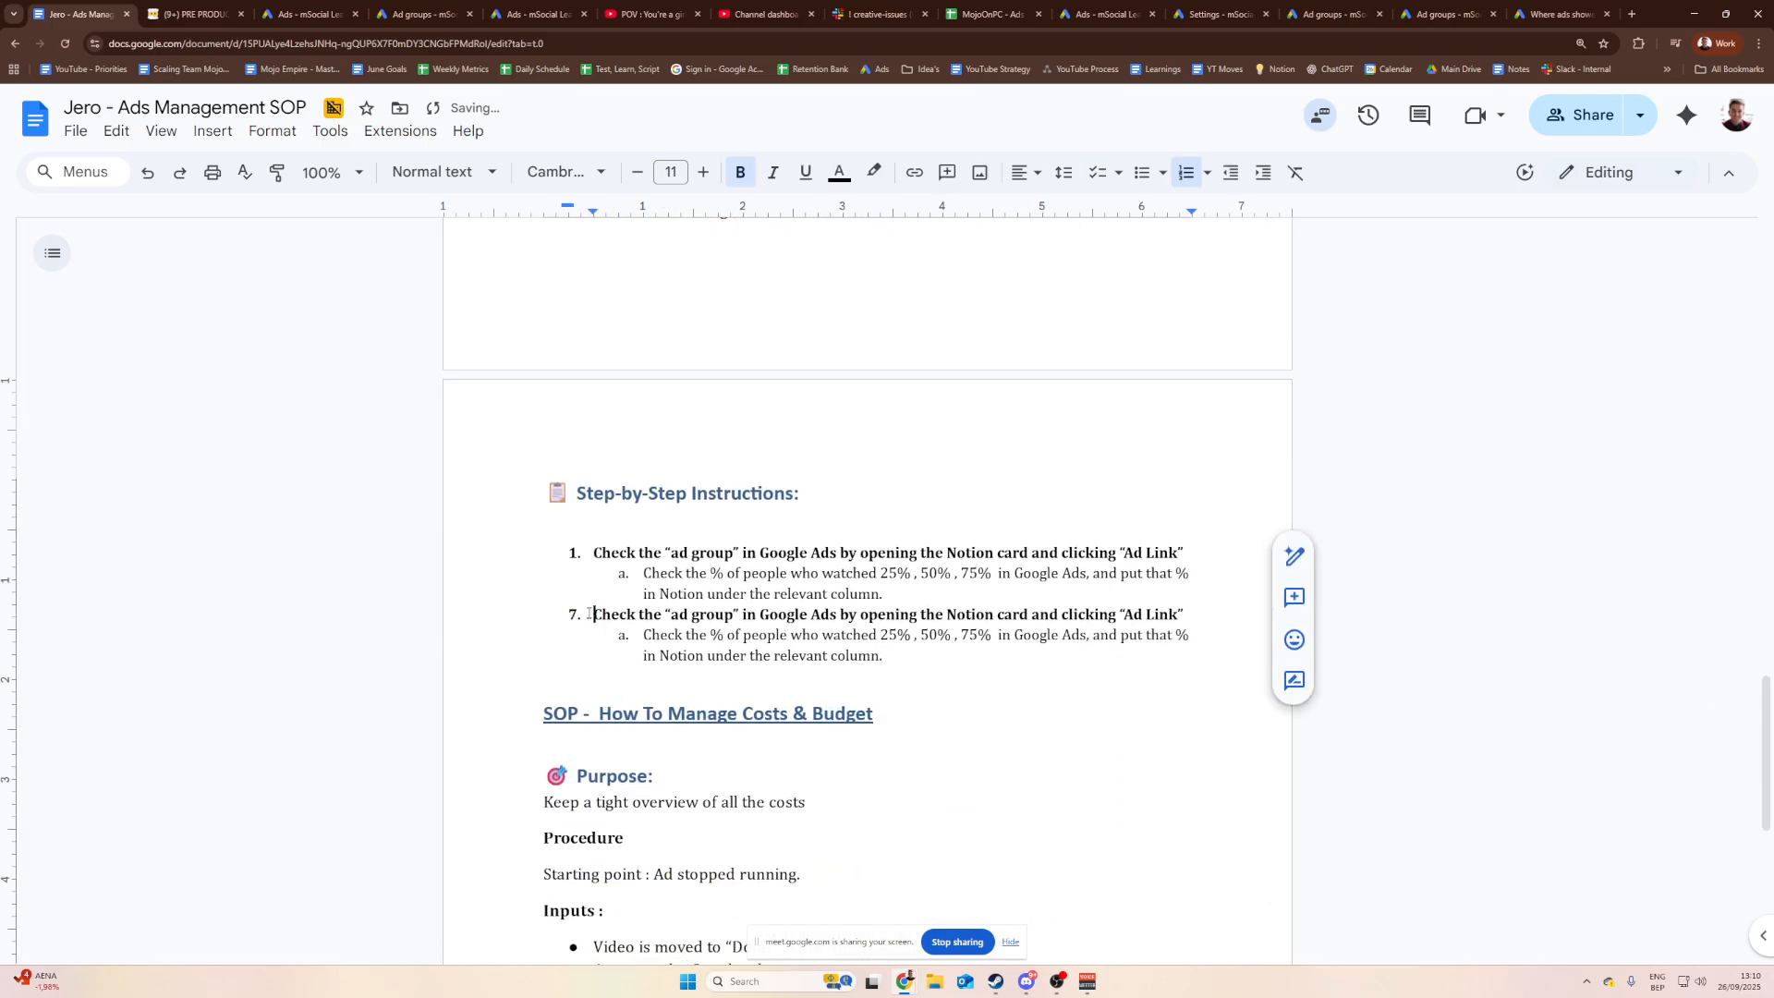
key(BackSpace)
text(2.)
Step: Retitle step 2 'Update the YouTube retention link in Notion' with sub-item 'Copy it from YouTube studio'
scroll(621, 675, down, 1)
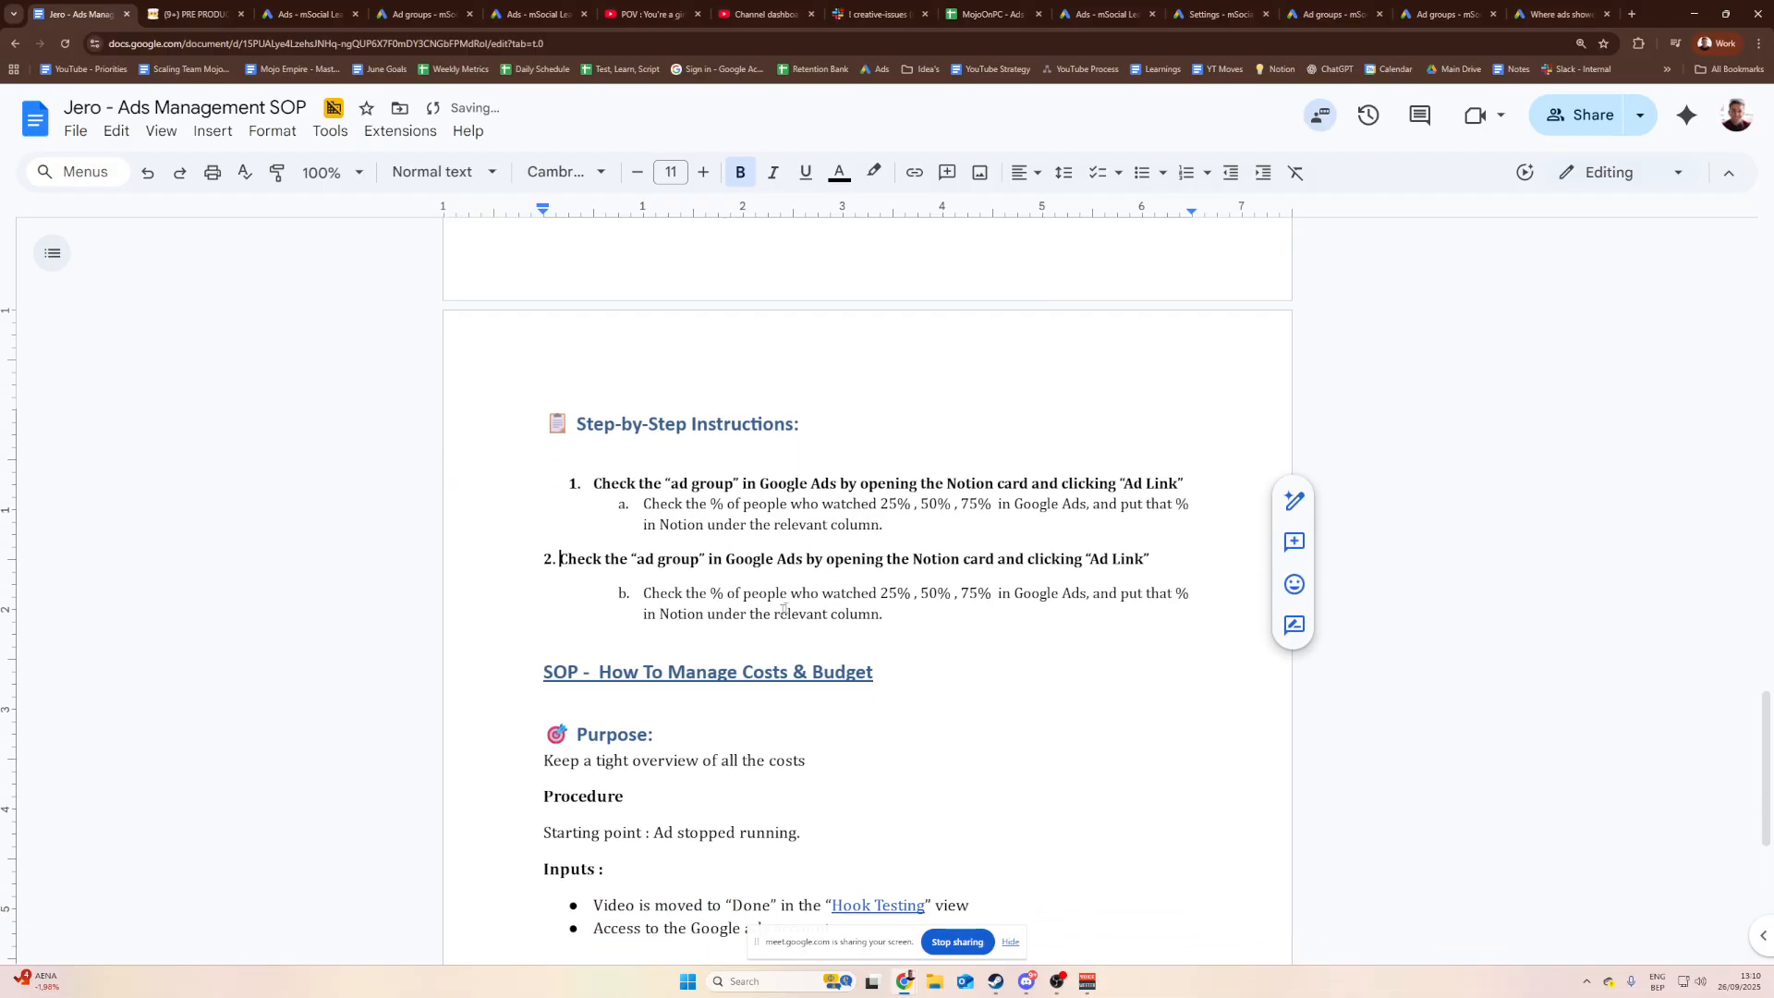
drag(1154, 559, 565, 552)
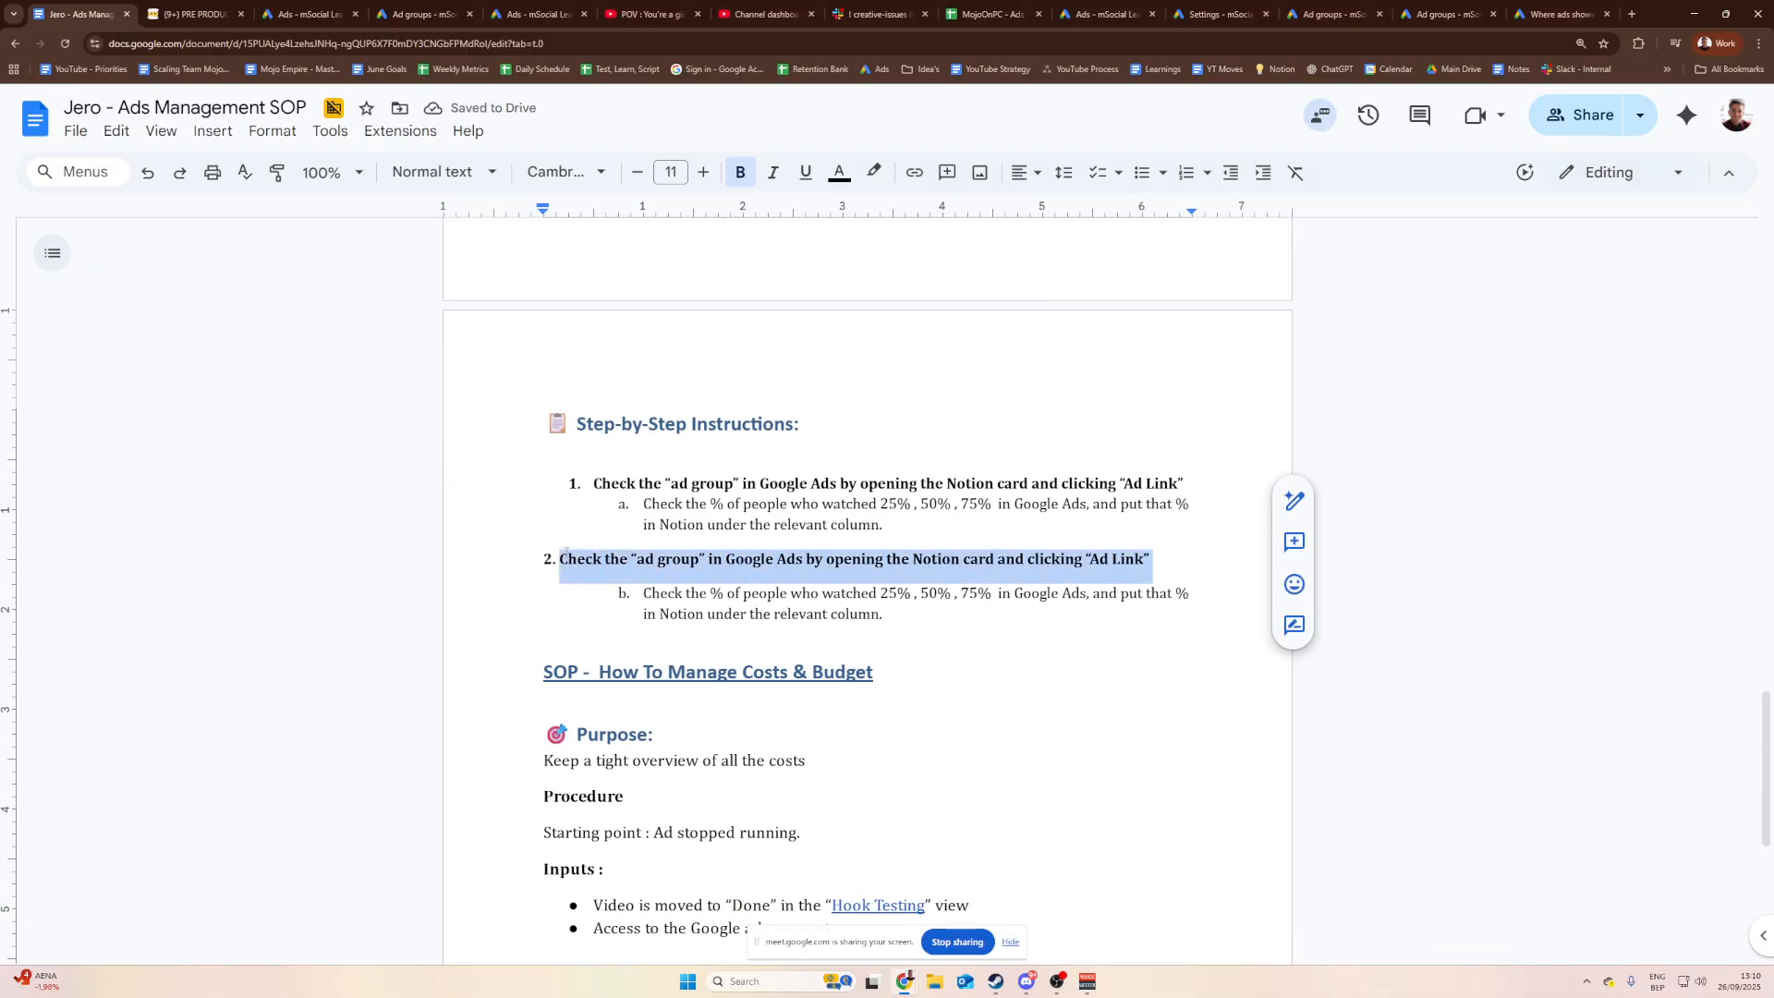
text(Update the Yo)
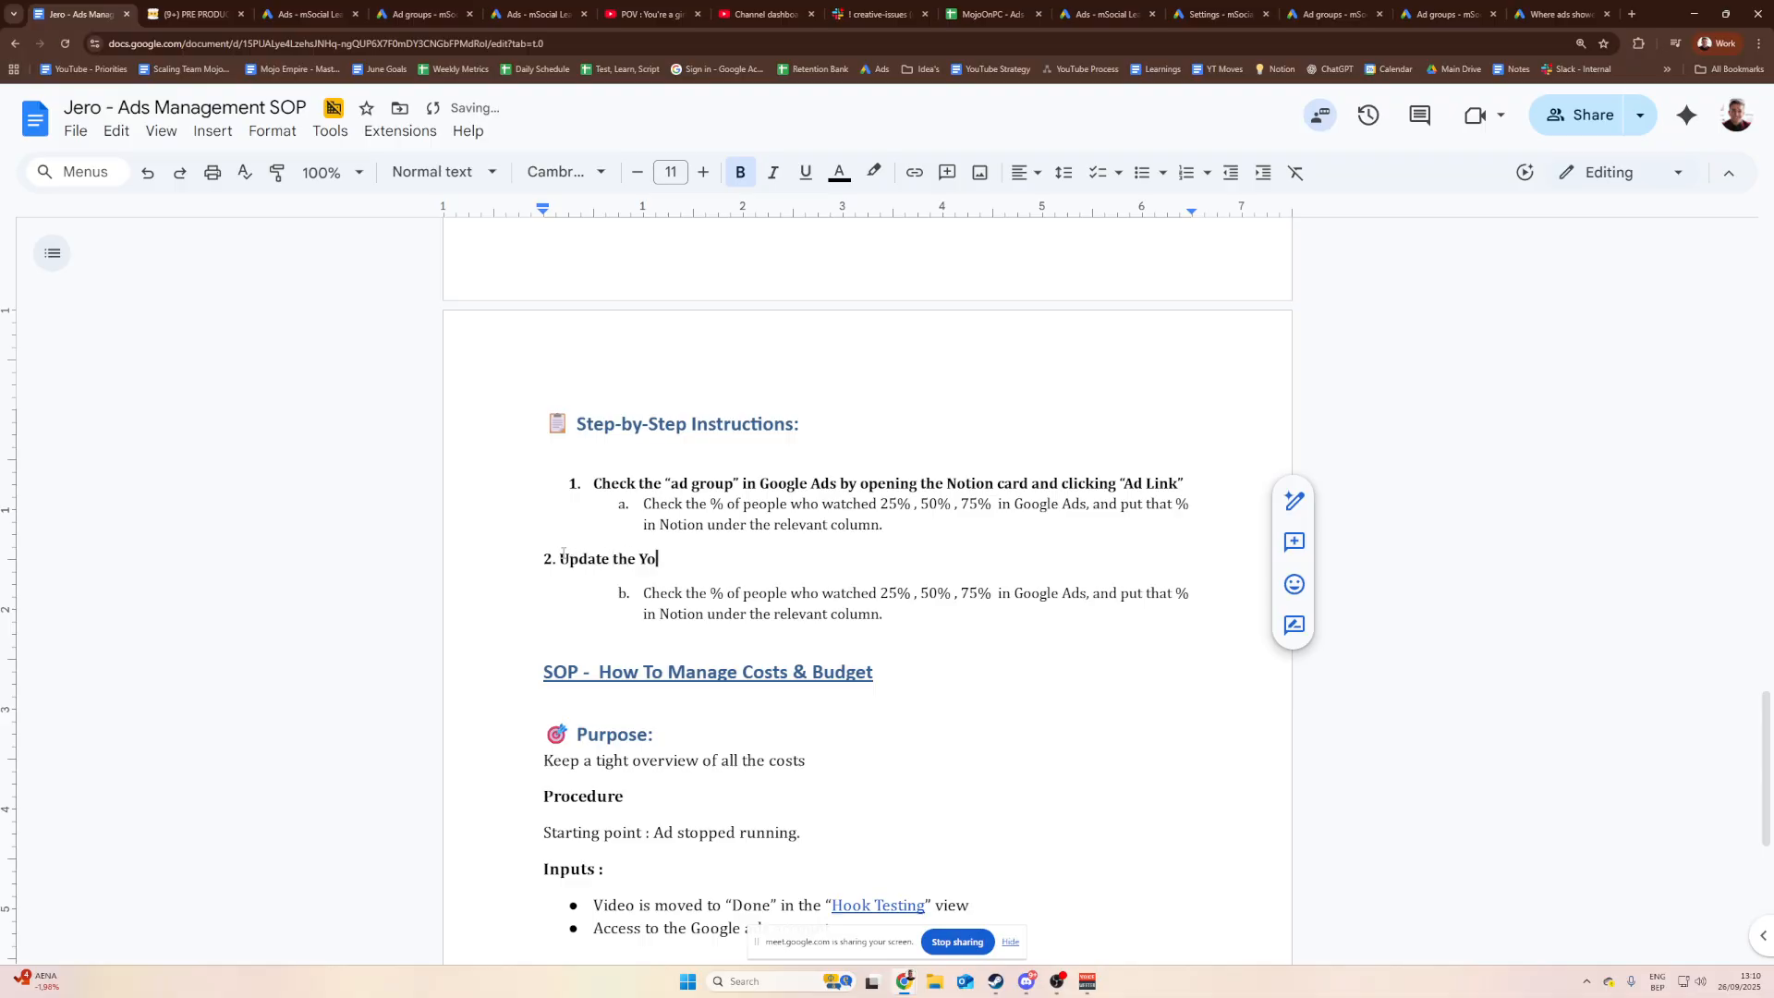
text(uTube retention link in Notion)
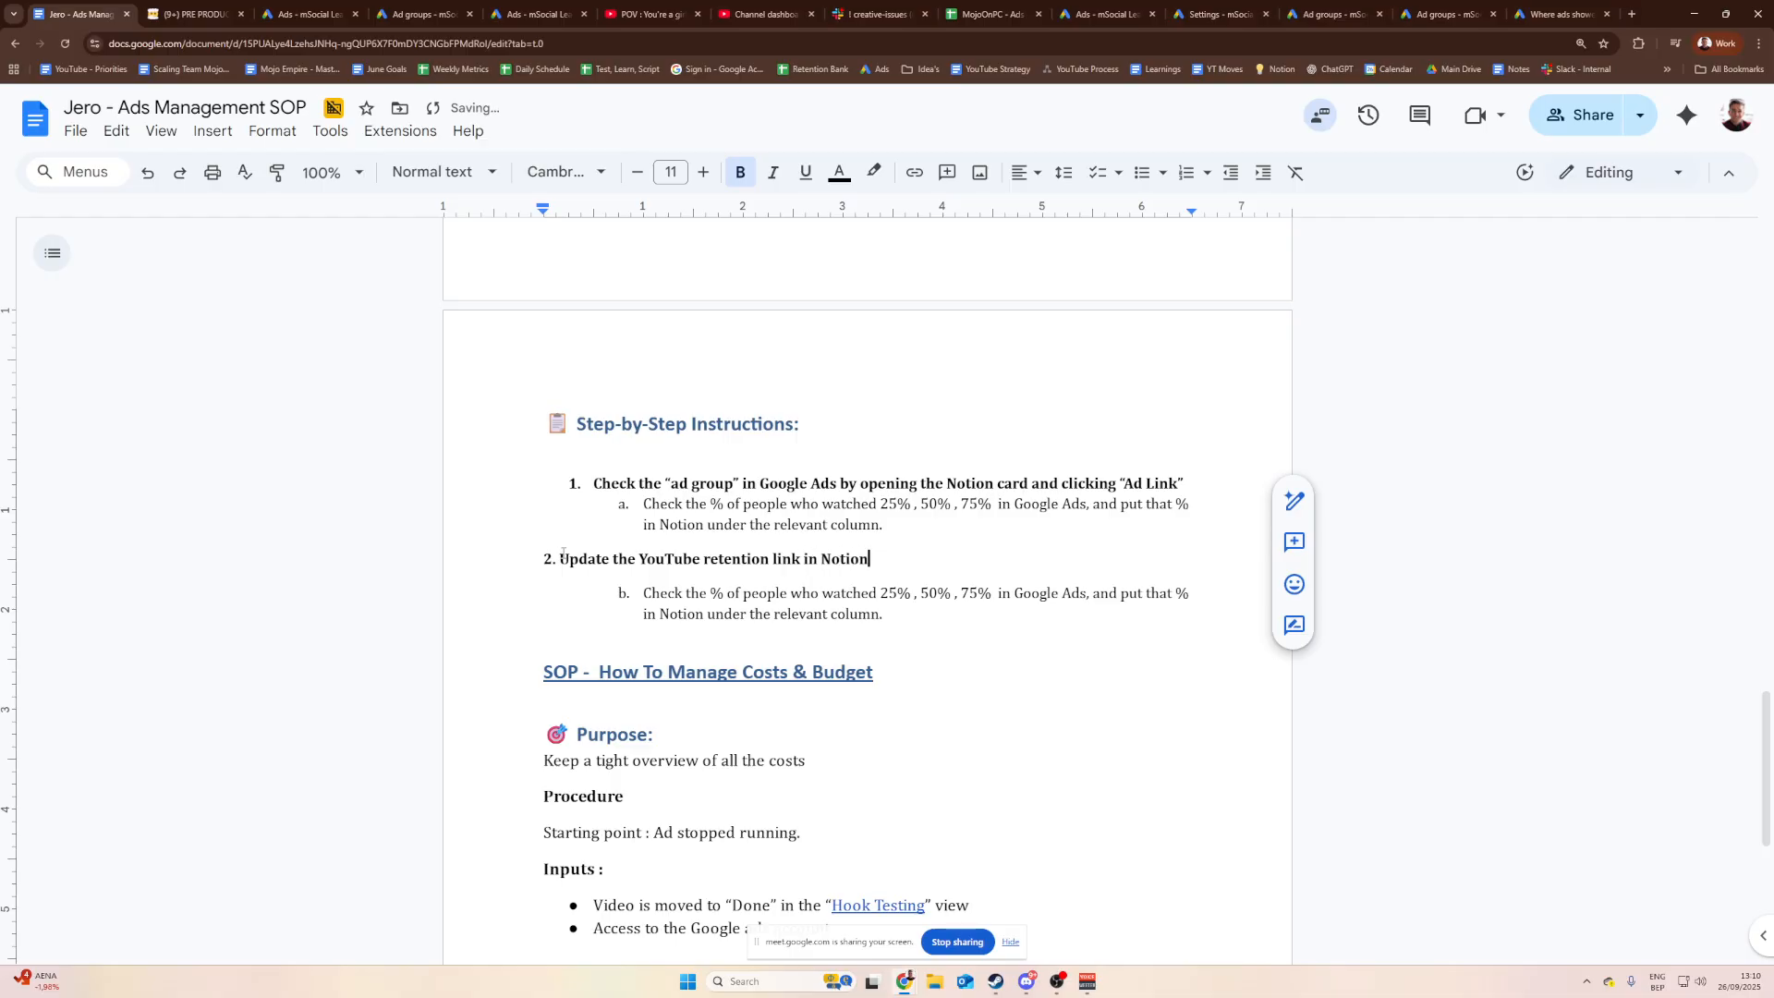
drag(894, 605, 674, 598)
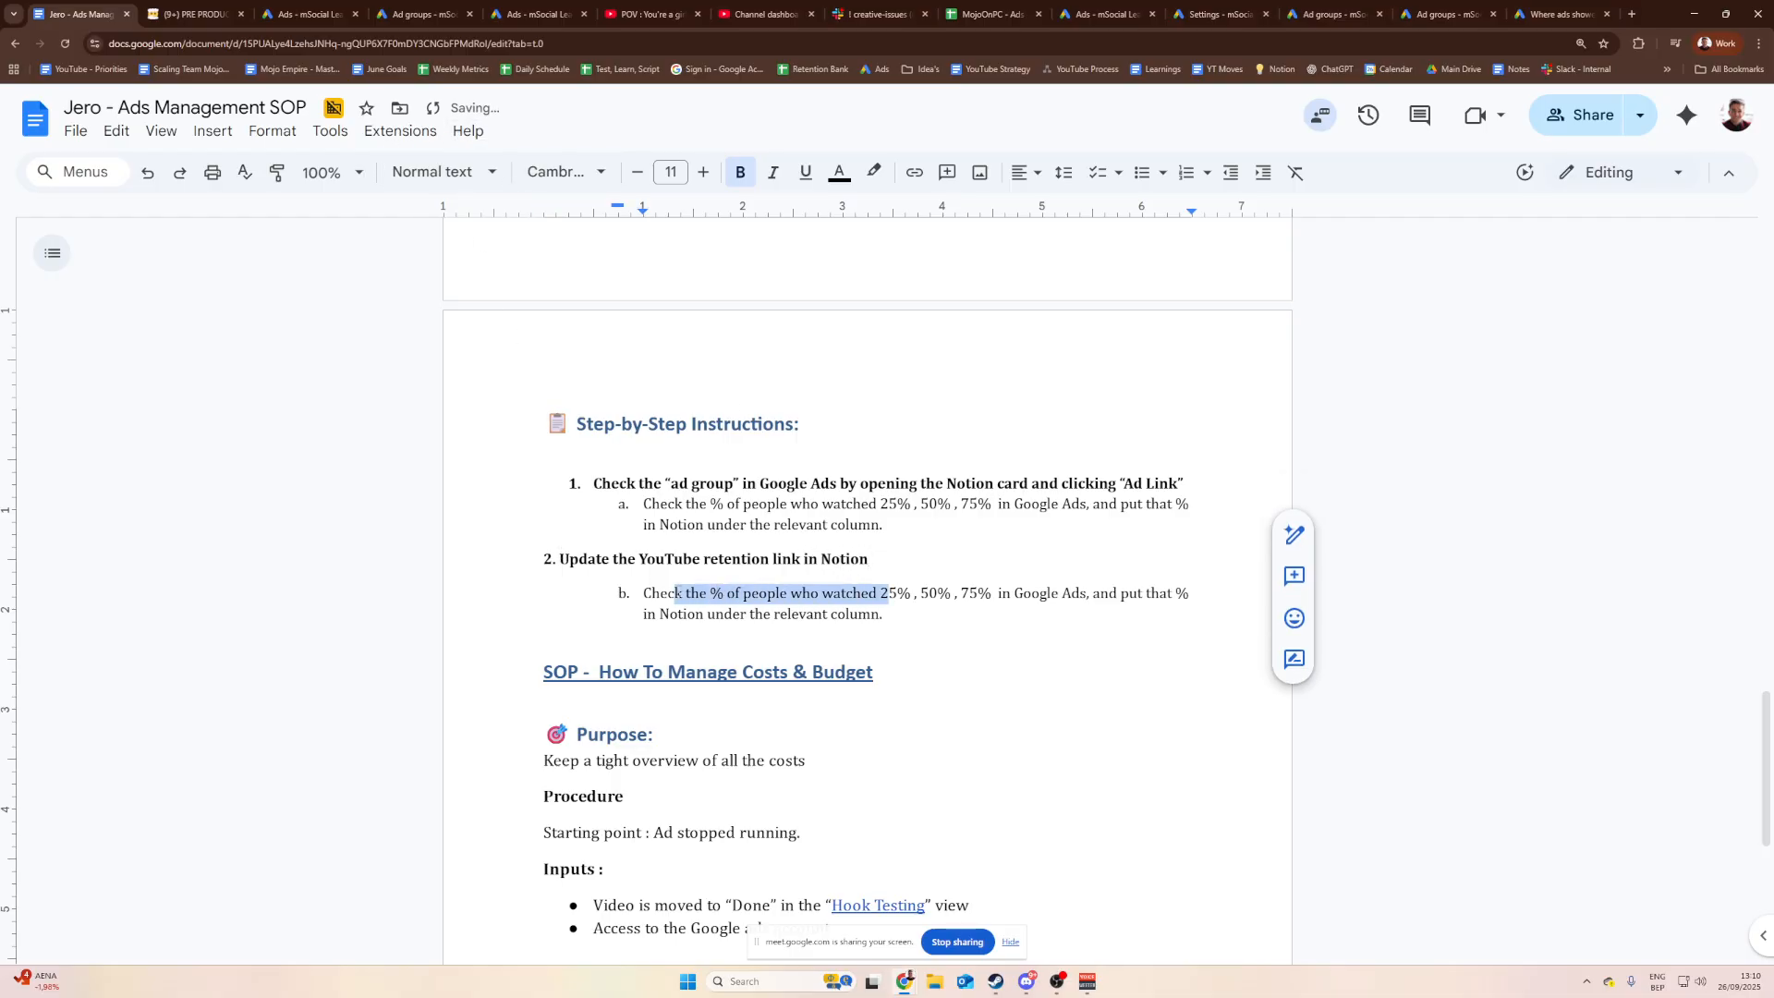
triple_click(730, 612)
text(Copy )
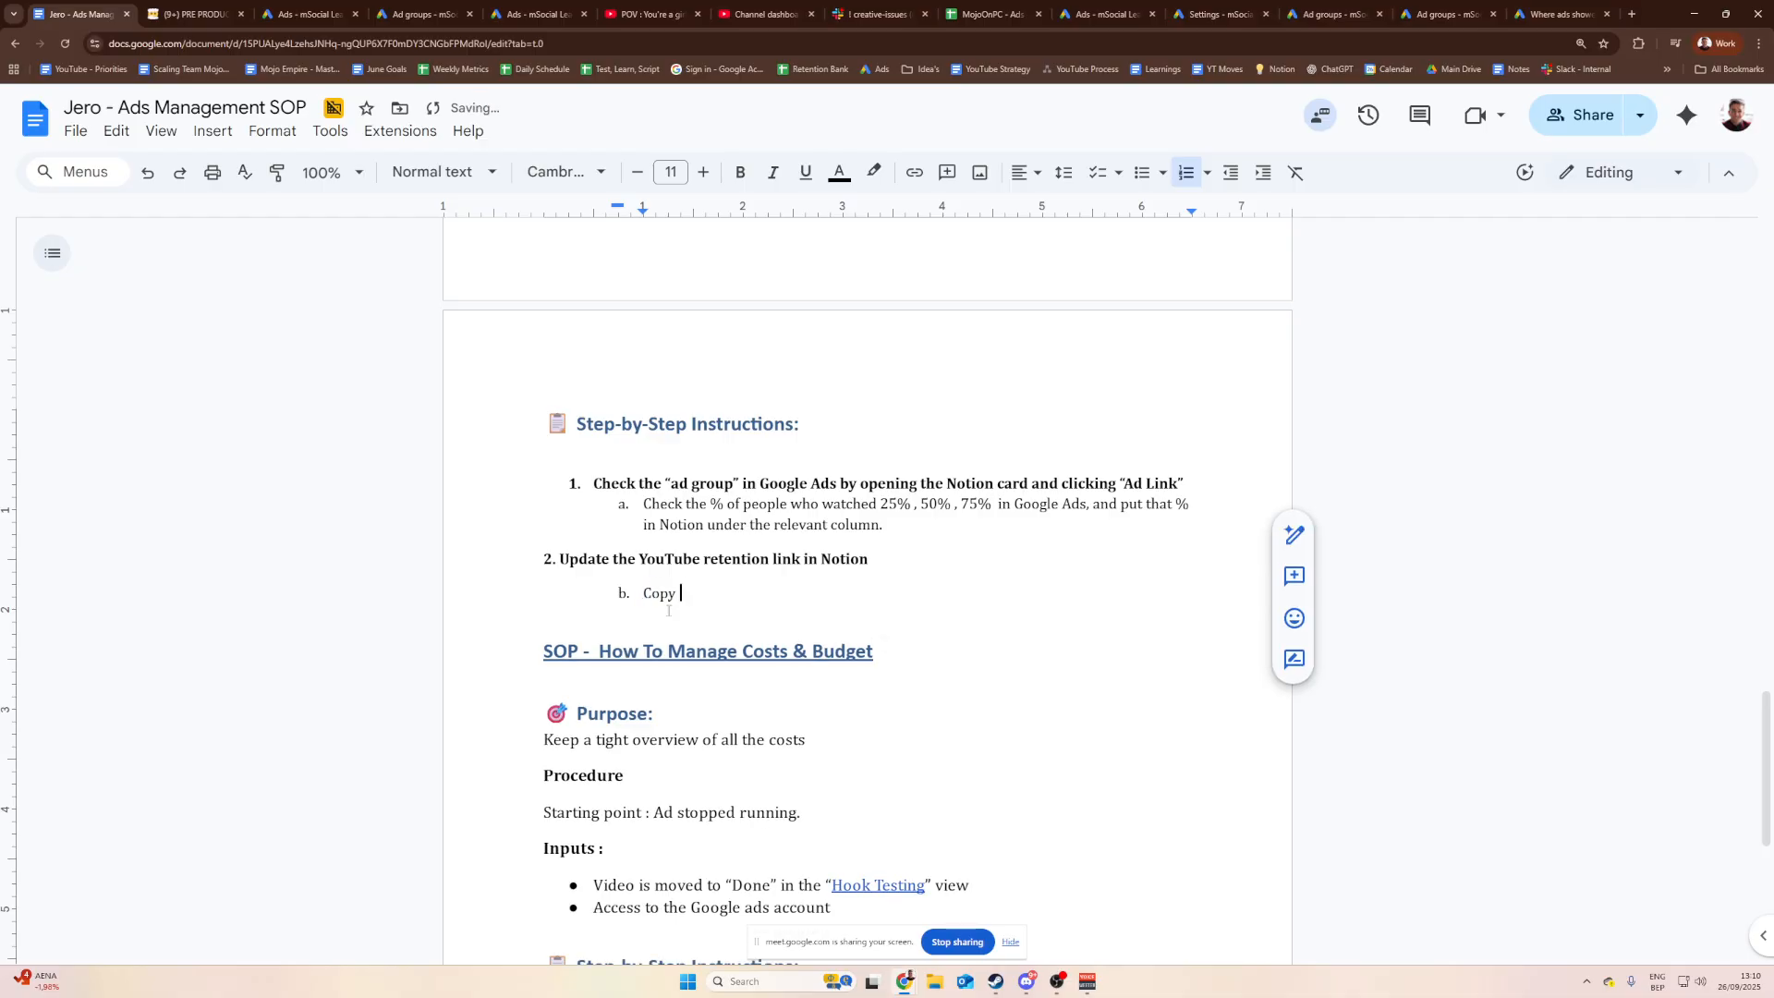
text(it from YouTube studio)
Step: Show the channel's Shorts in YouTube Studio's Content list
click(624, 6)
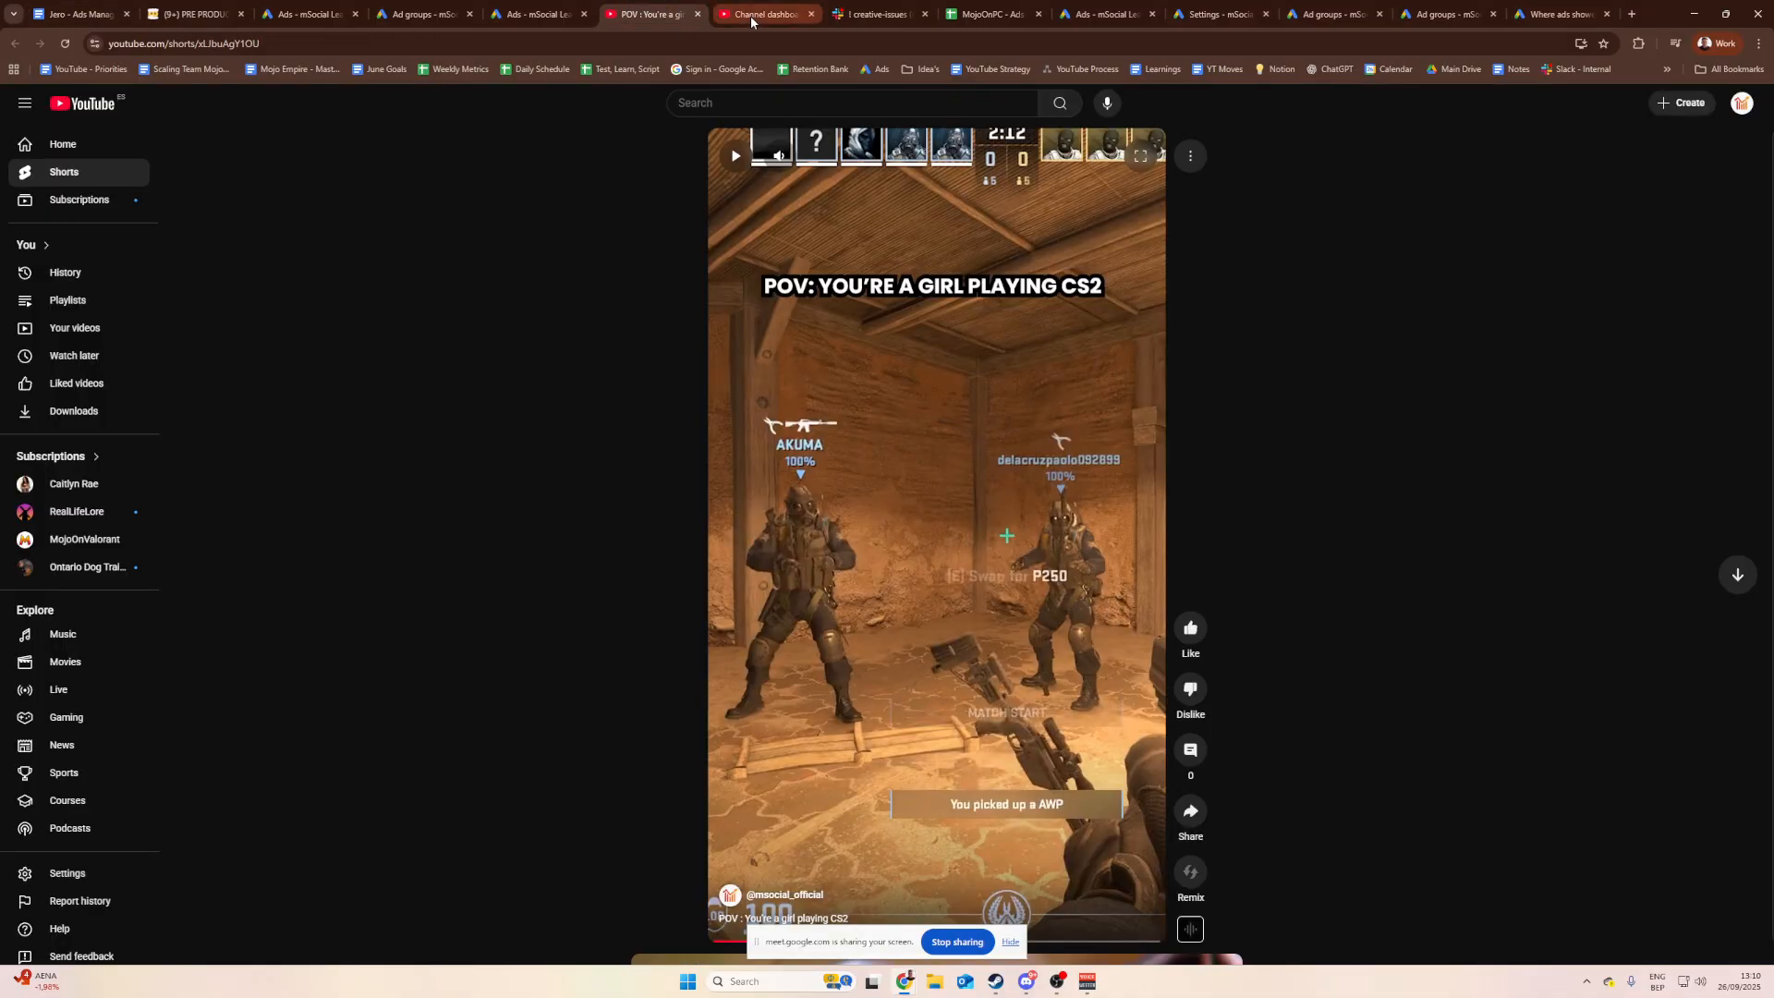
click(756, 14)
click(135, 344)
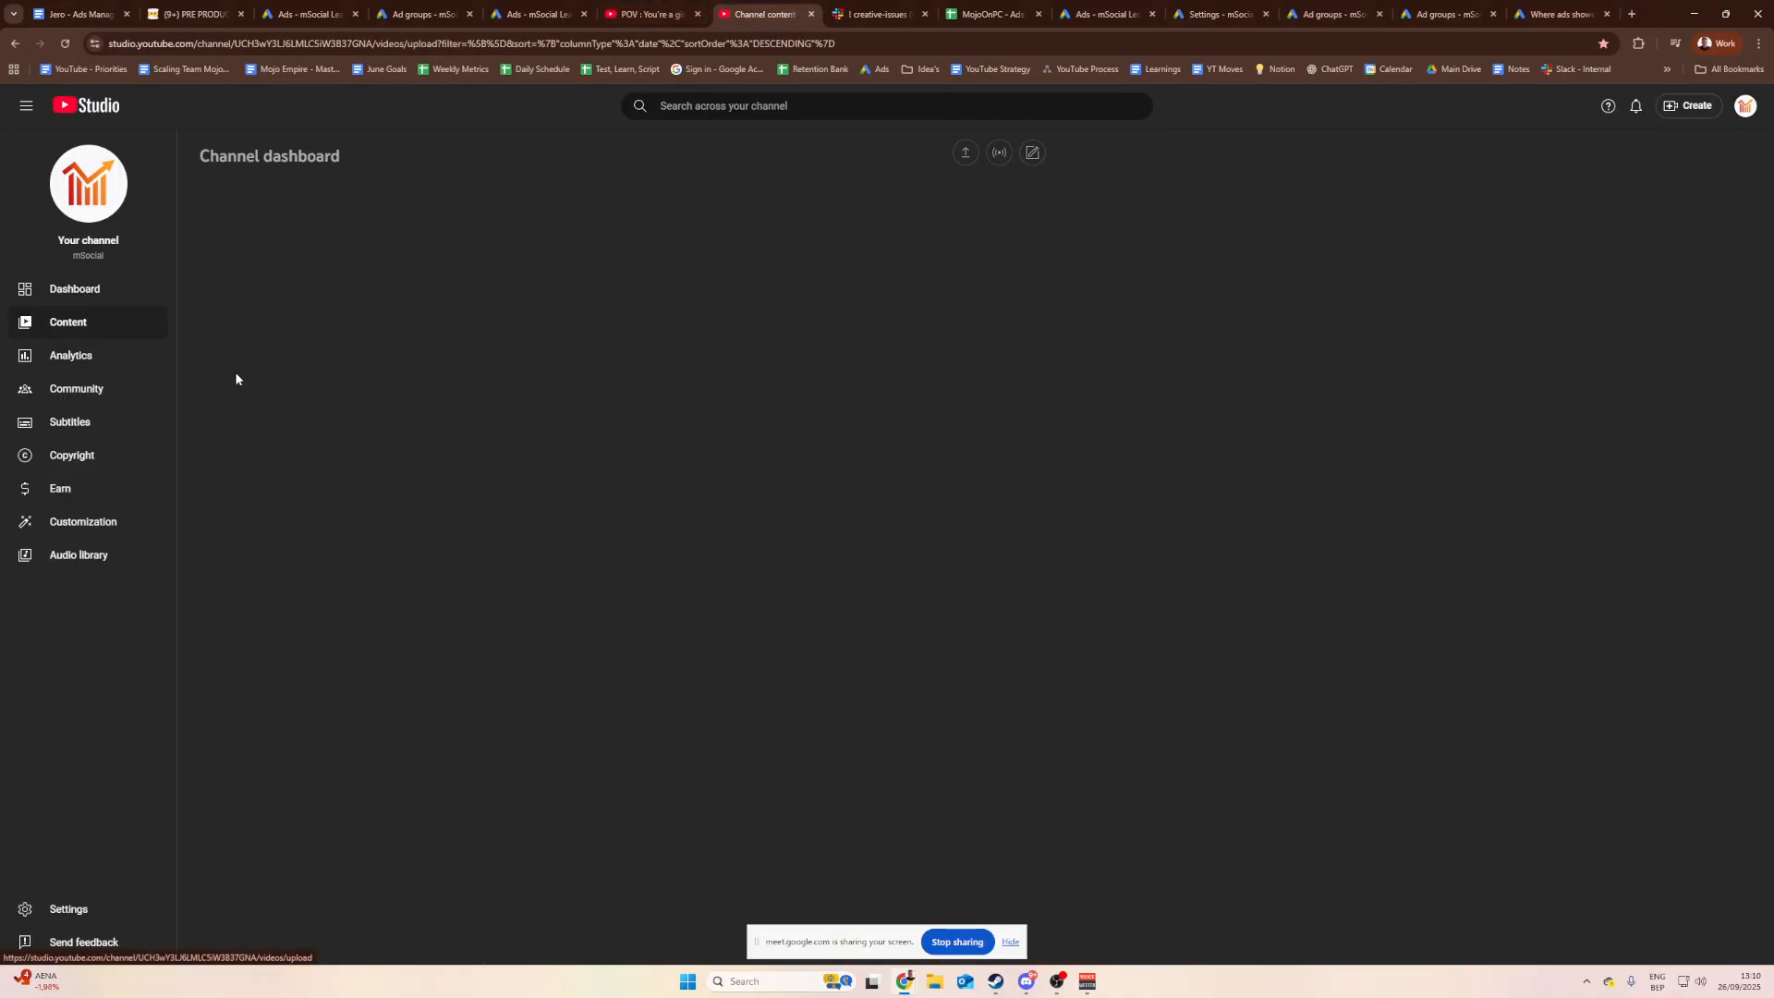
click(342, 211)
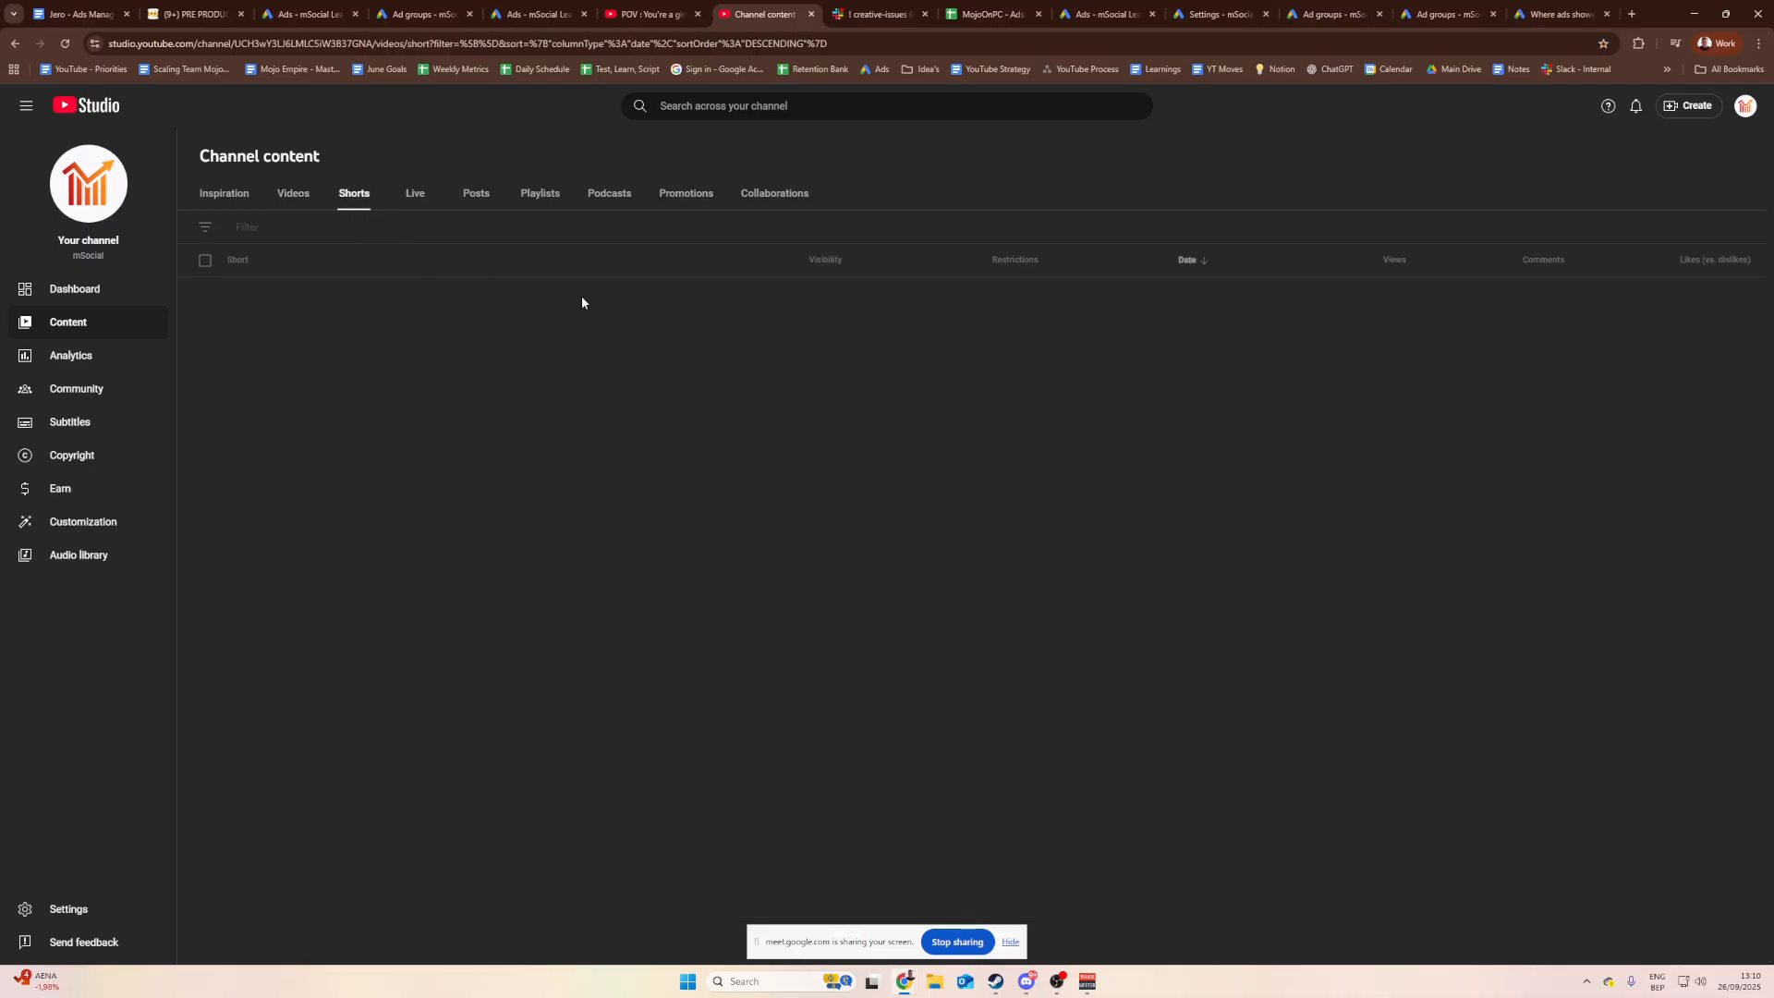
Step: Link the words 'YouTube studio' in the SOP to the copied Studio content page URL
click(79, 14)
drag(848, 602, 727, 601)
right_click(729, 600)
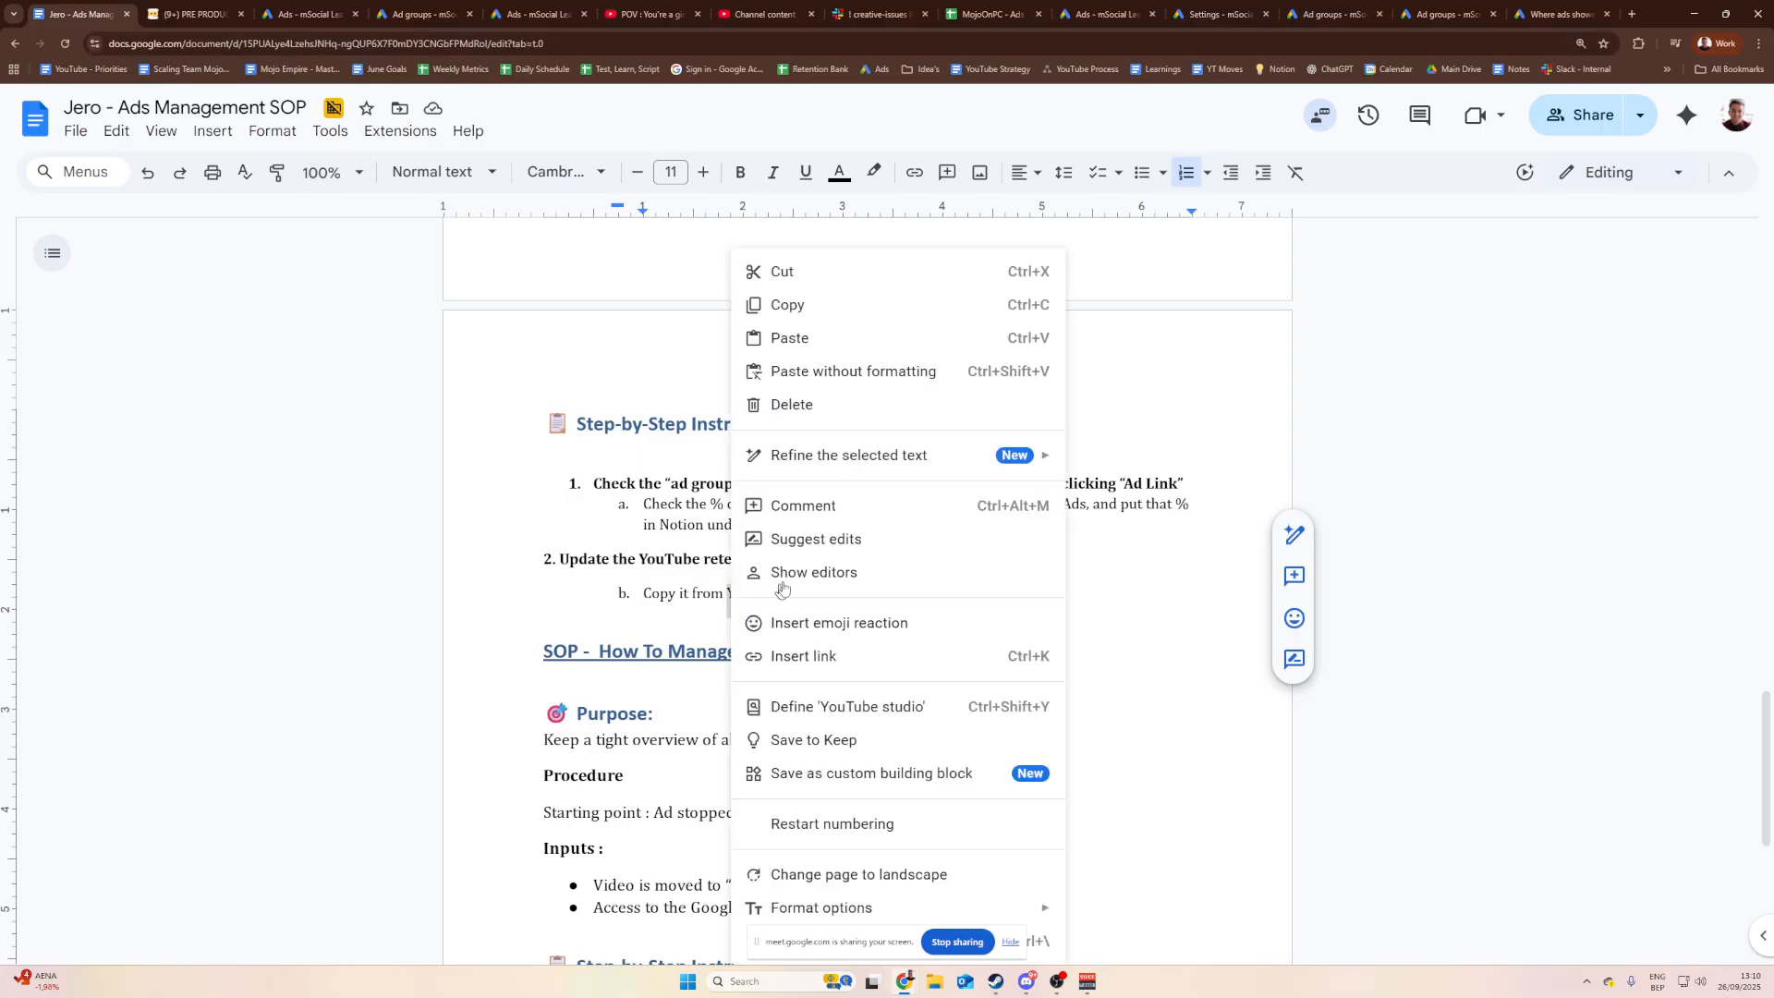
click(804, 656)
key(ctrl+v)
key(Return)
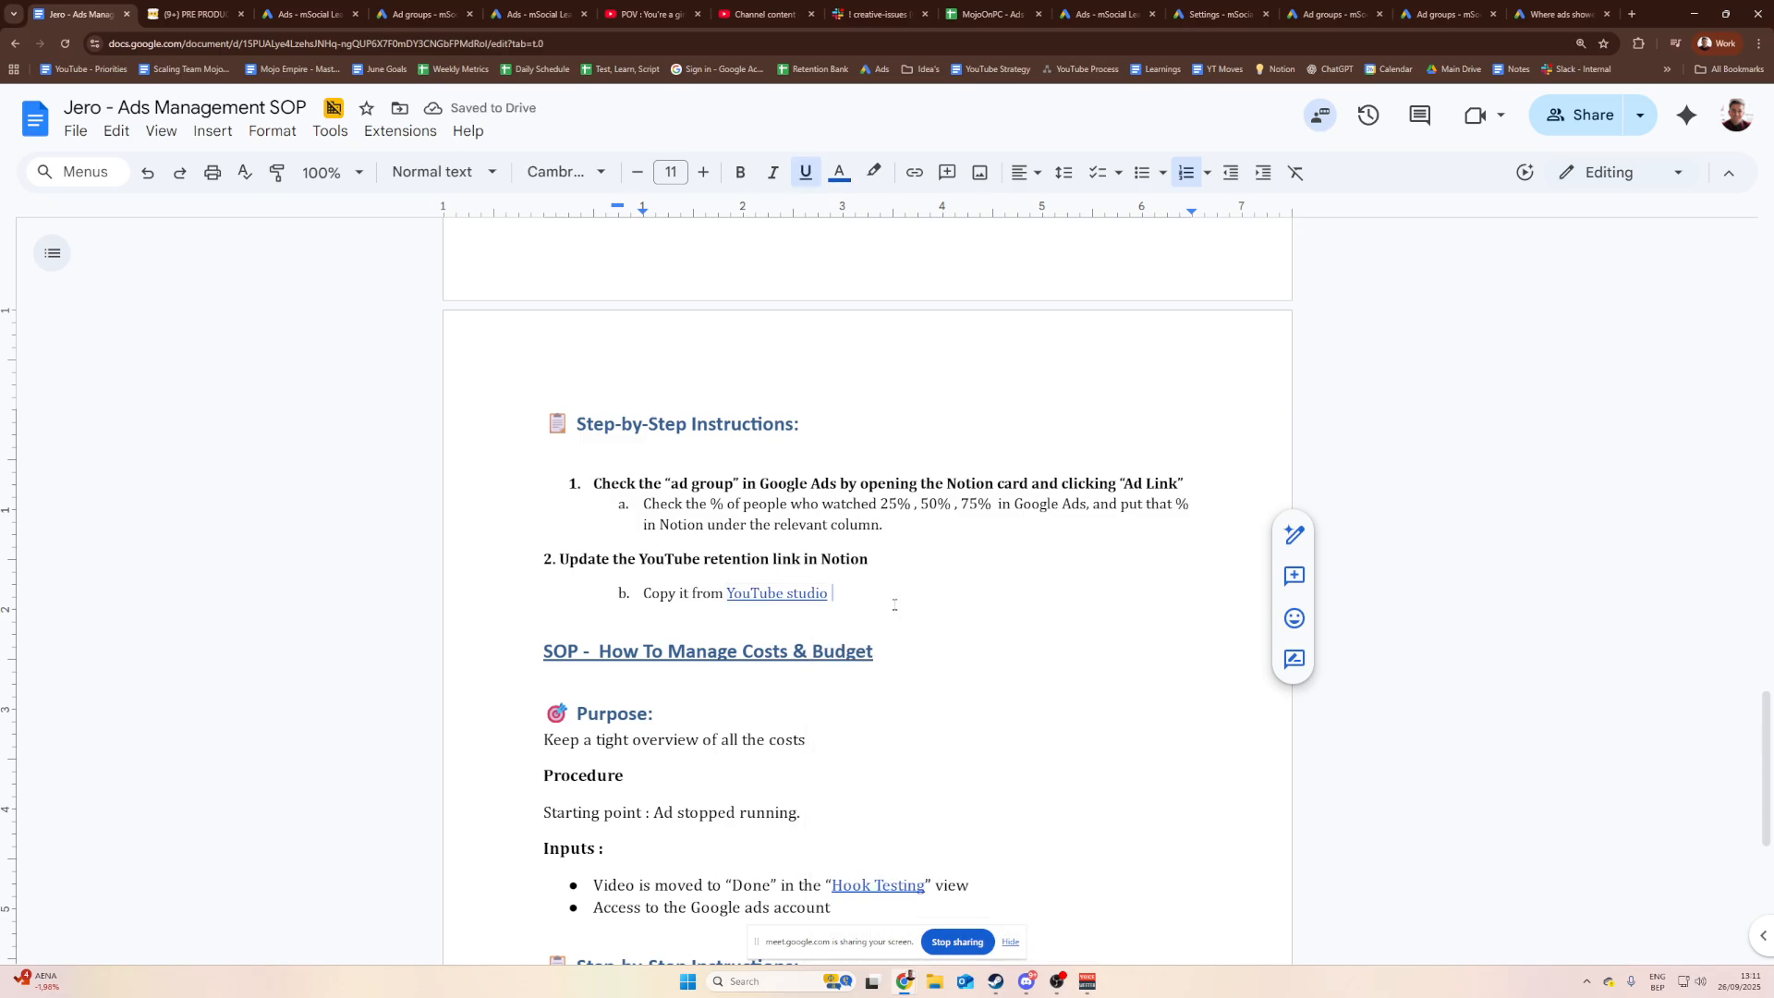
Step: Replace 'Copy it from' with 'Go to' and add the sub-item 'Find the right creative'
drag(724, 596, 644, 596)
text(Go to)
click(802, 597)
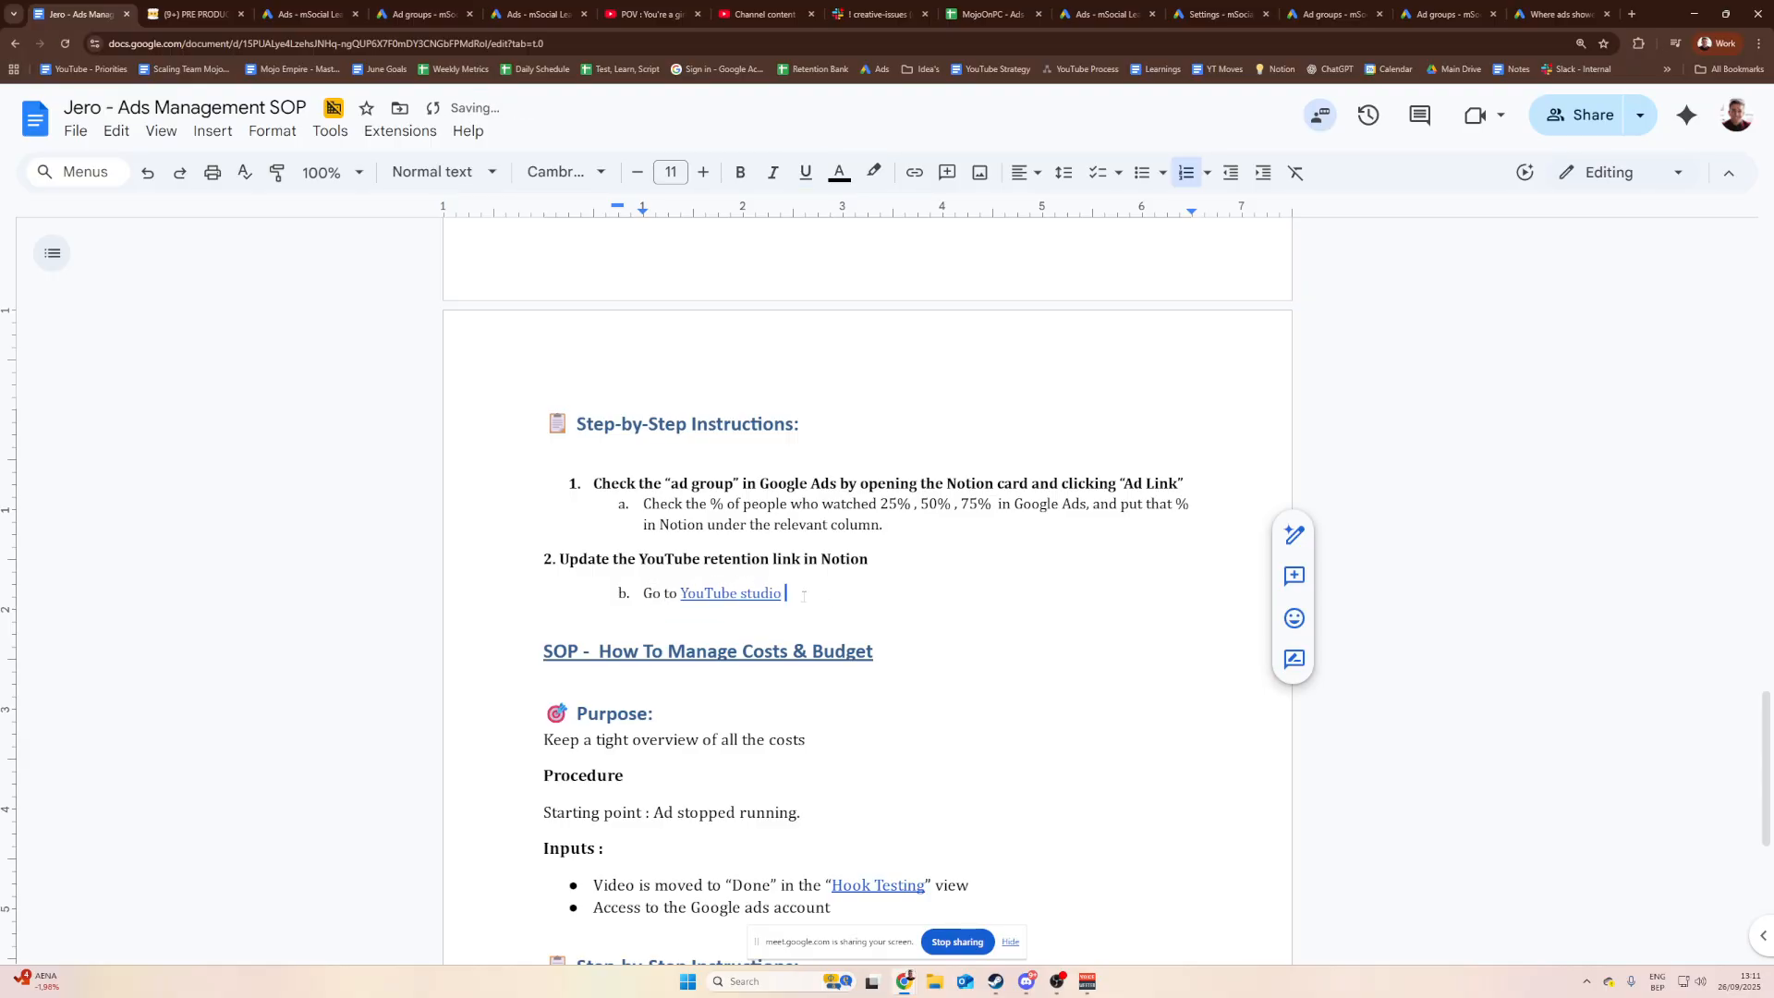
key(Return)
text(Find )
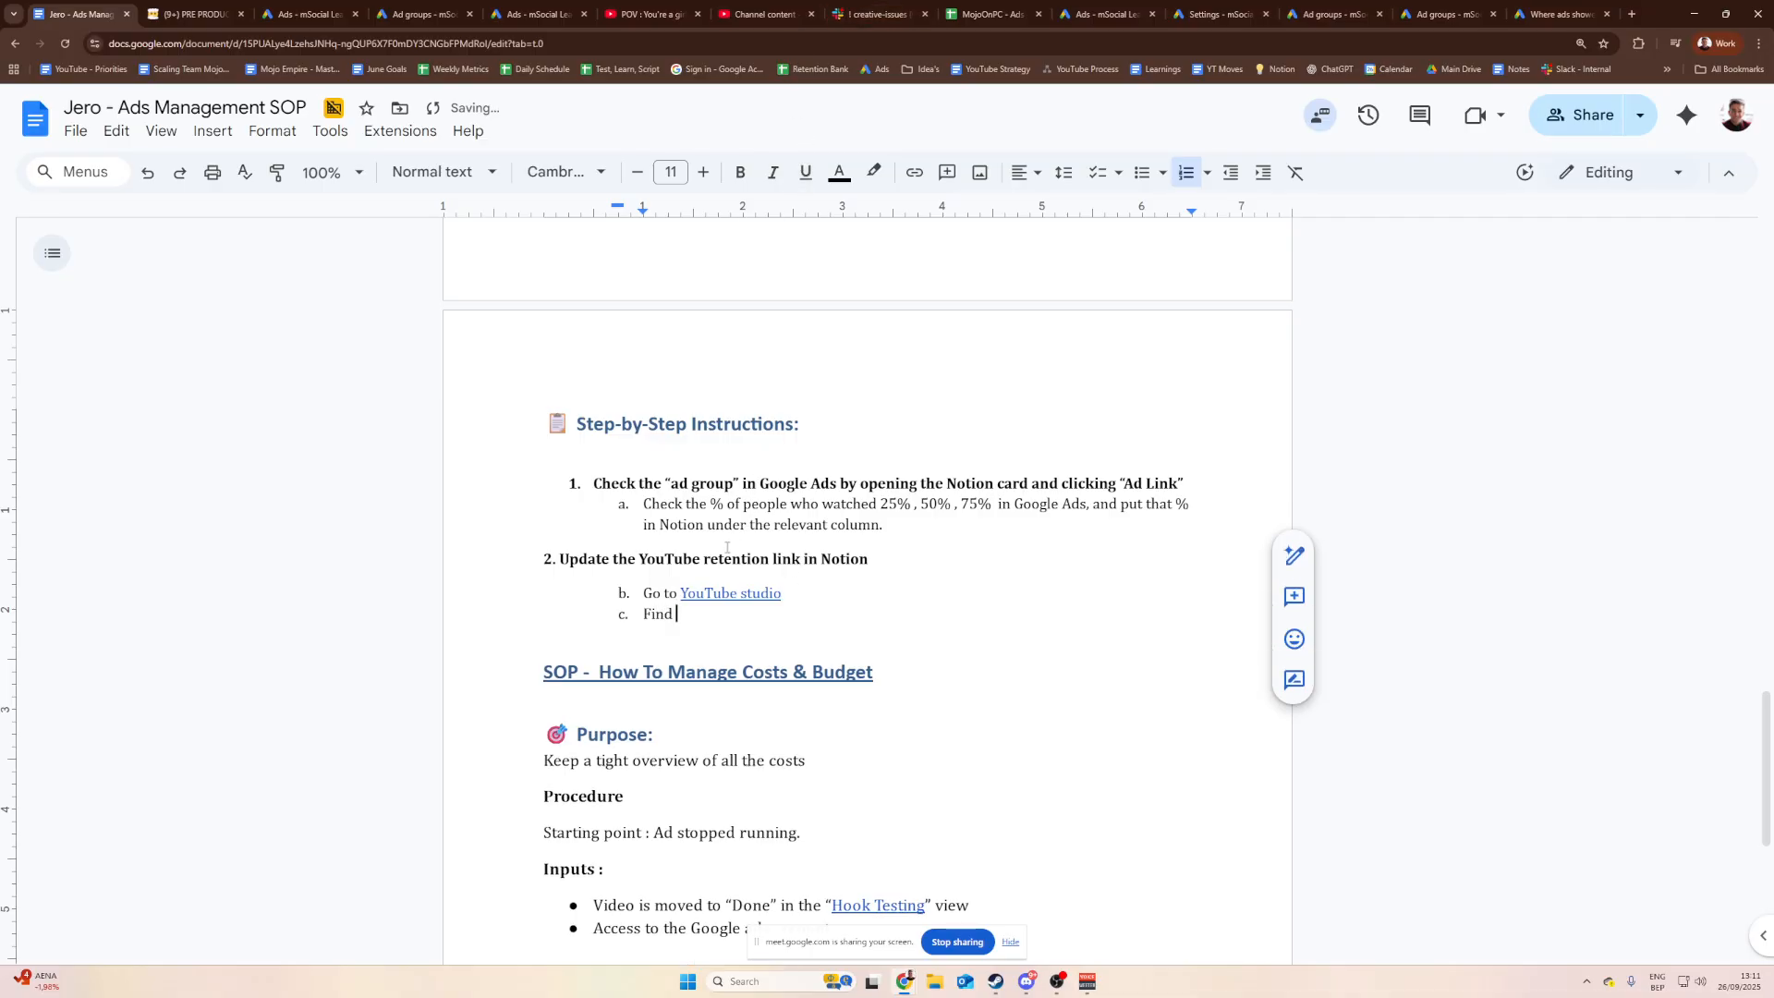
text(the right creative)
key(Return)
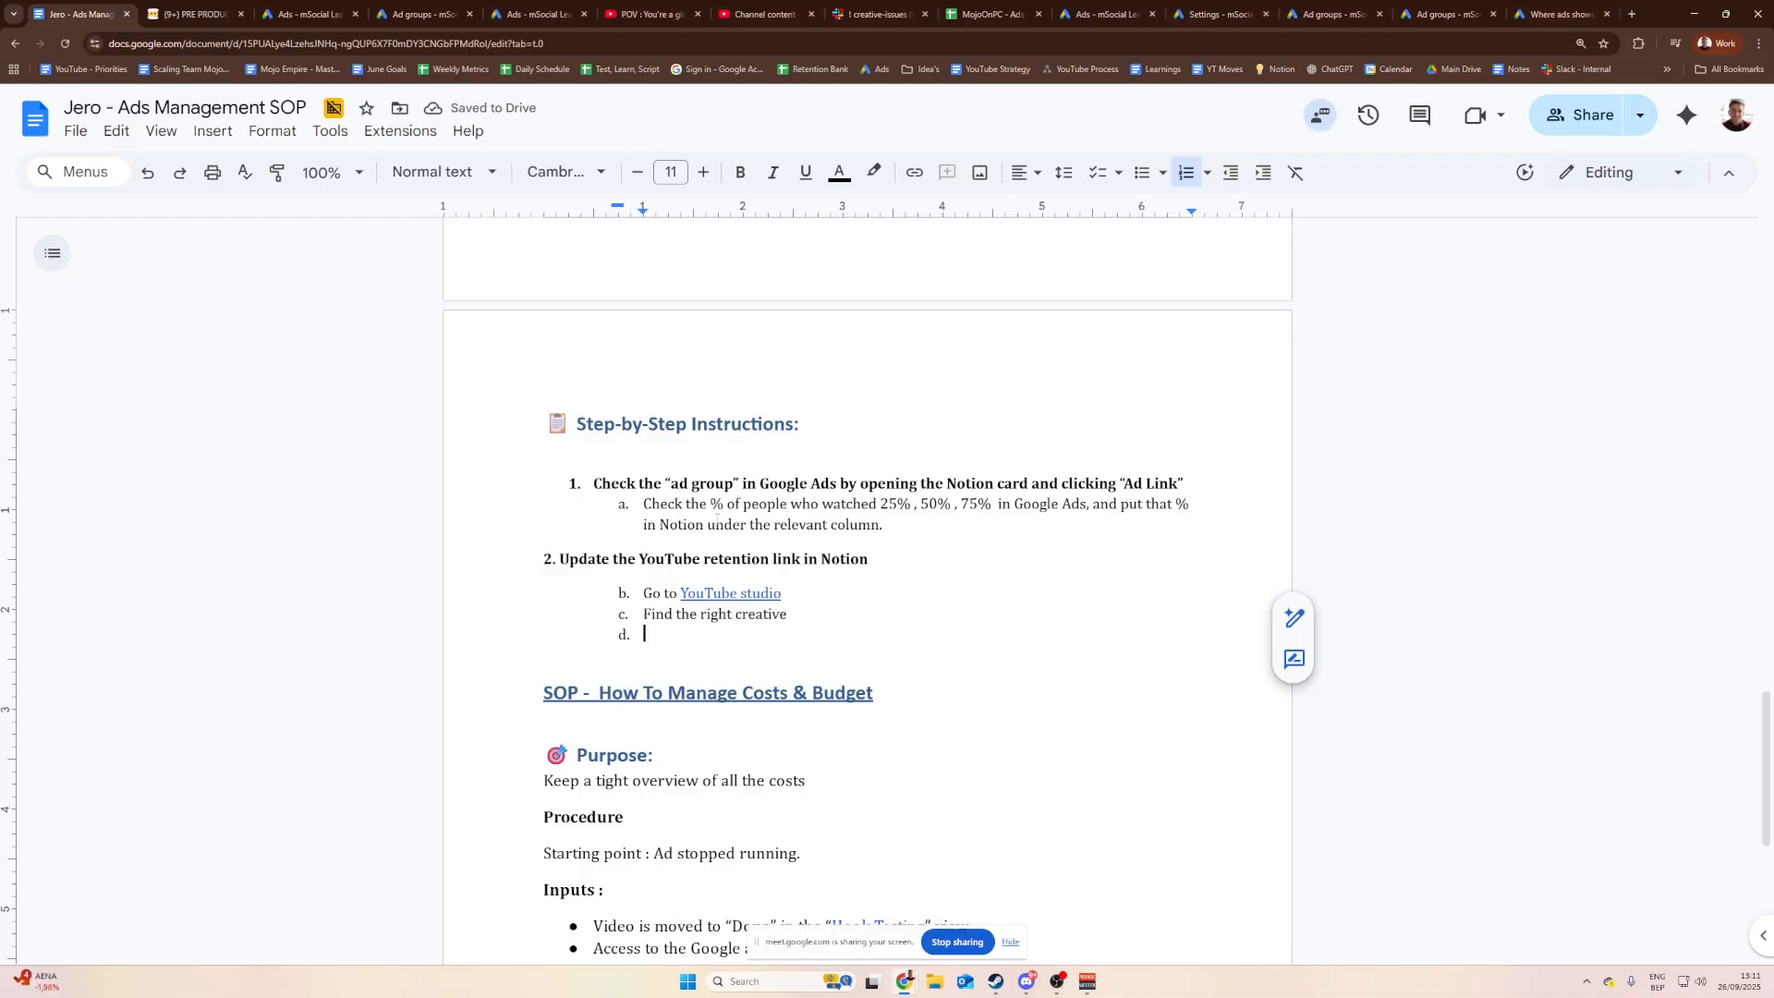
Step: Check the first Short's analytics in Studio, then add the SOP sub-step 'Click on the analyticvicon'
click(213, 11)
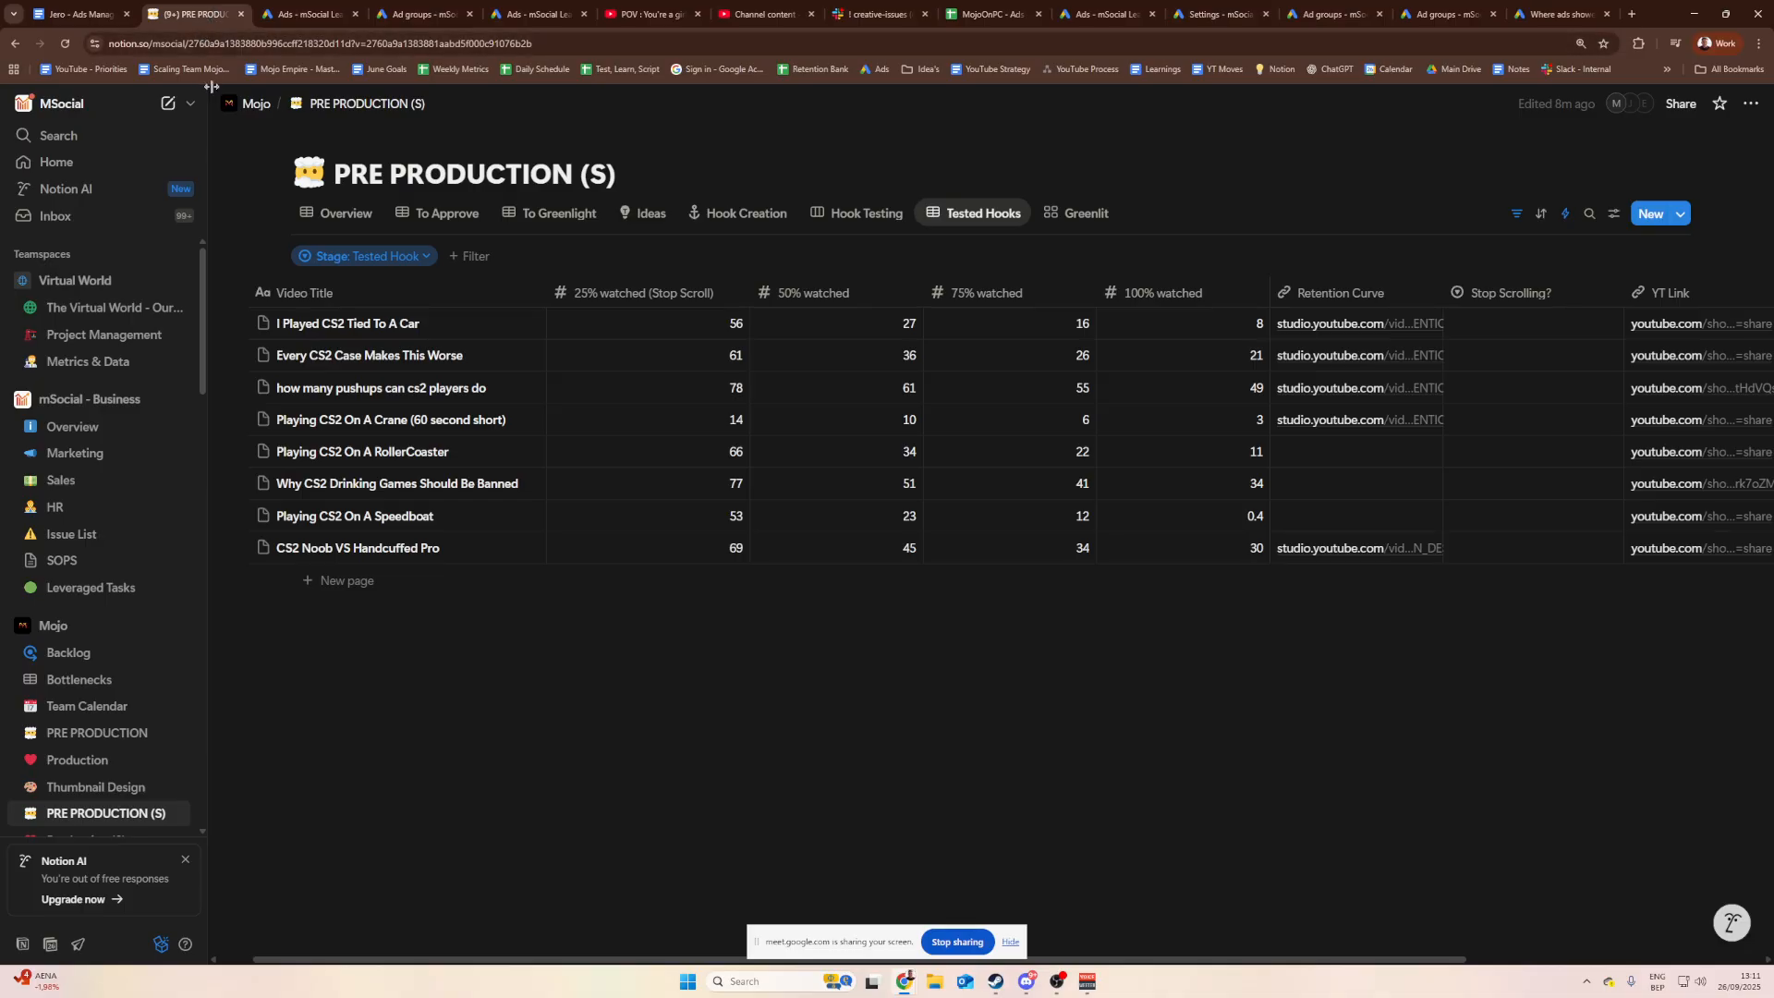
click(624, 7)
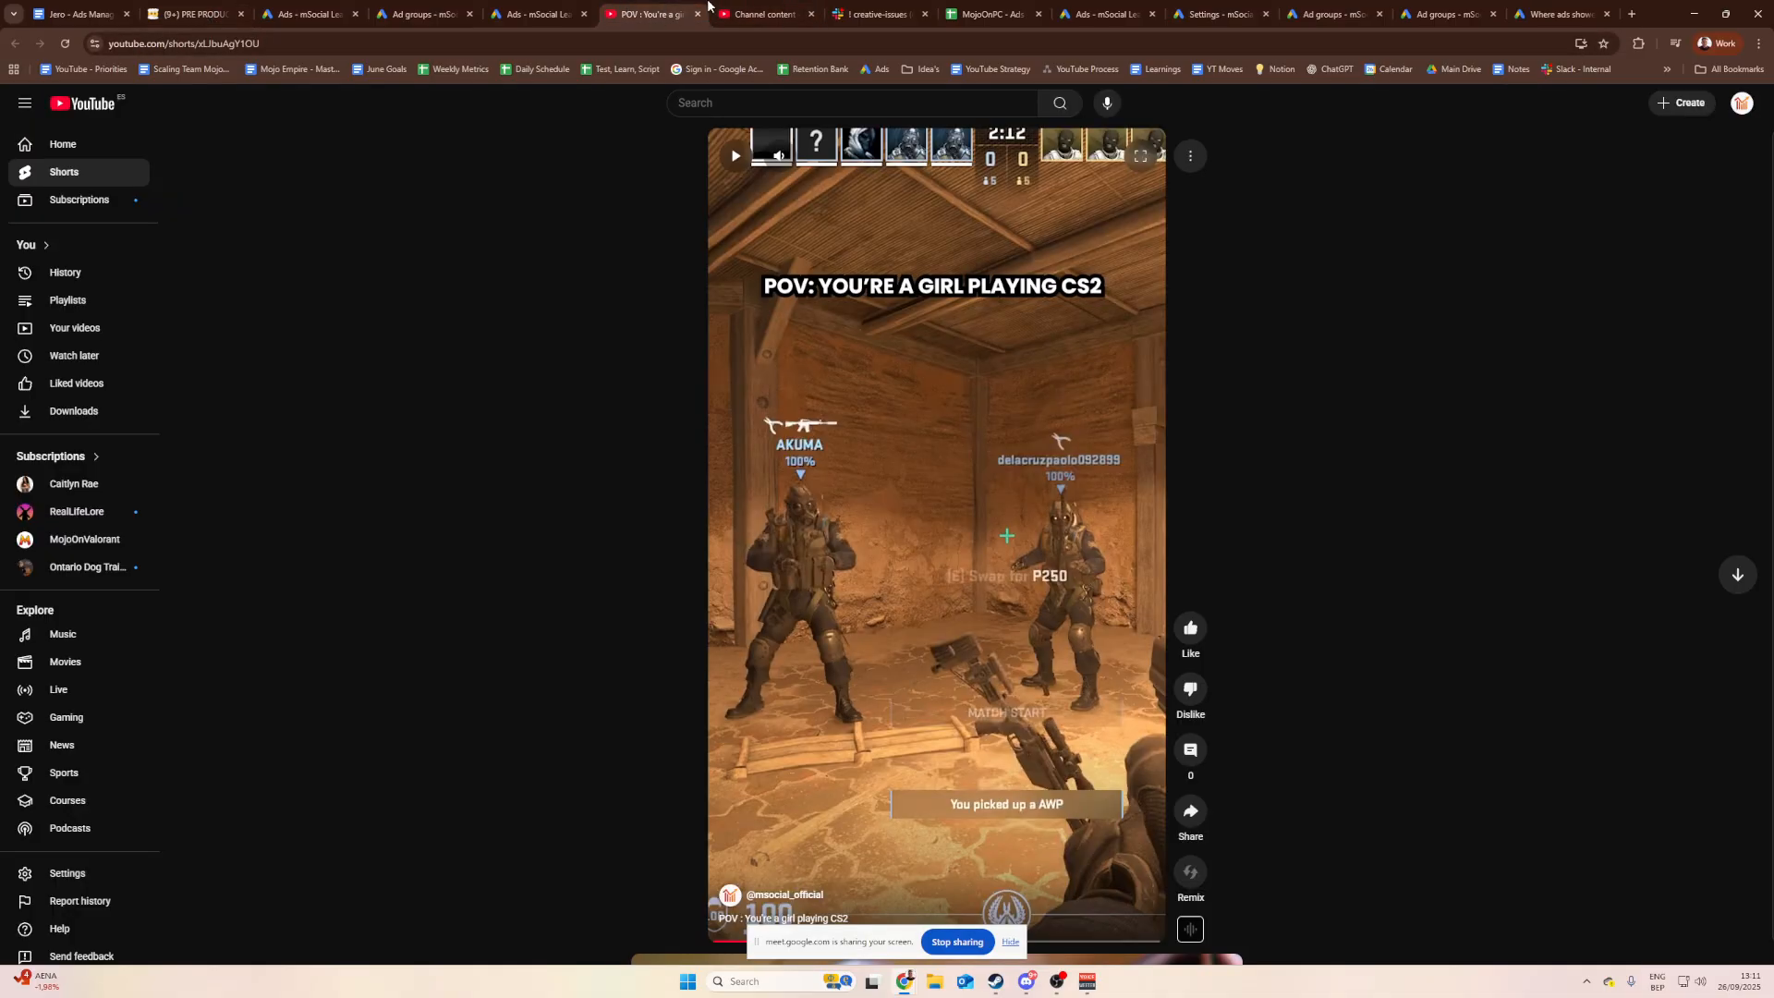
click(759, 14)
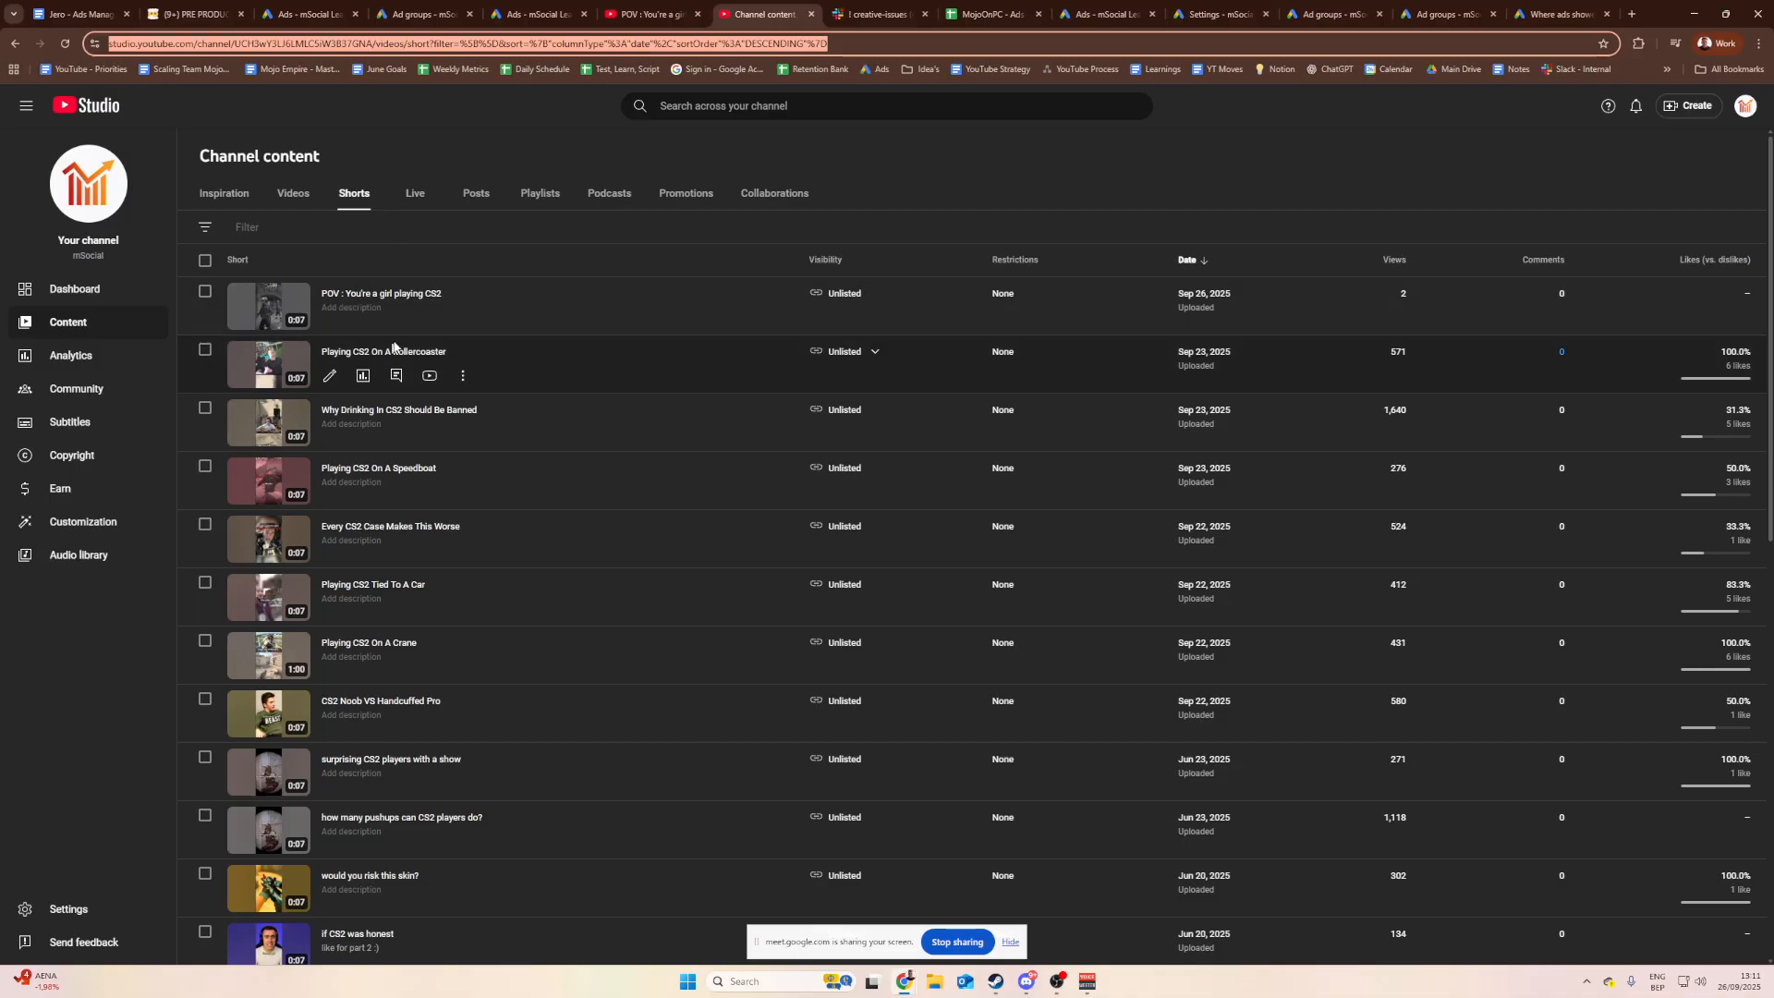
click(466, 319)
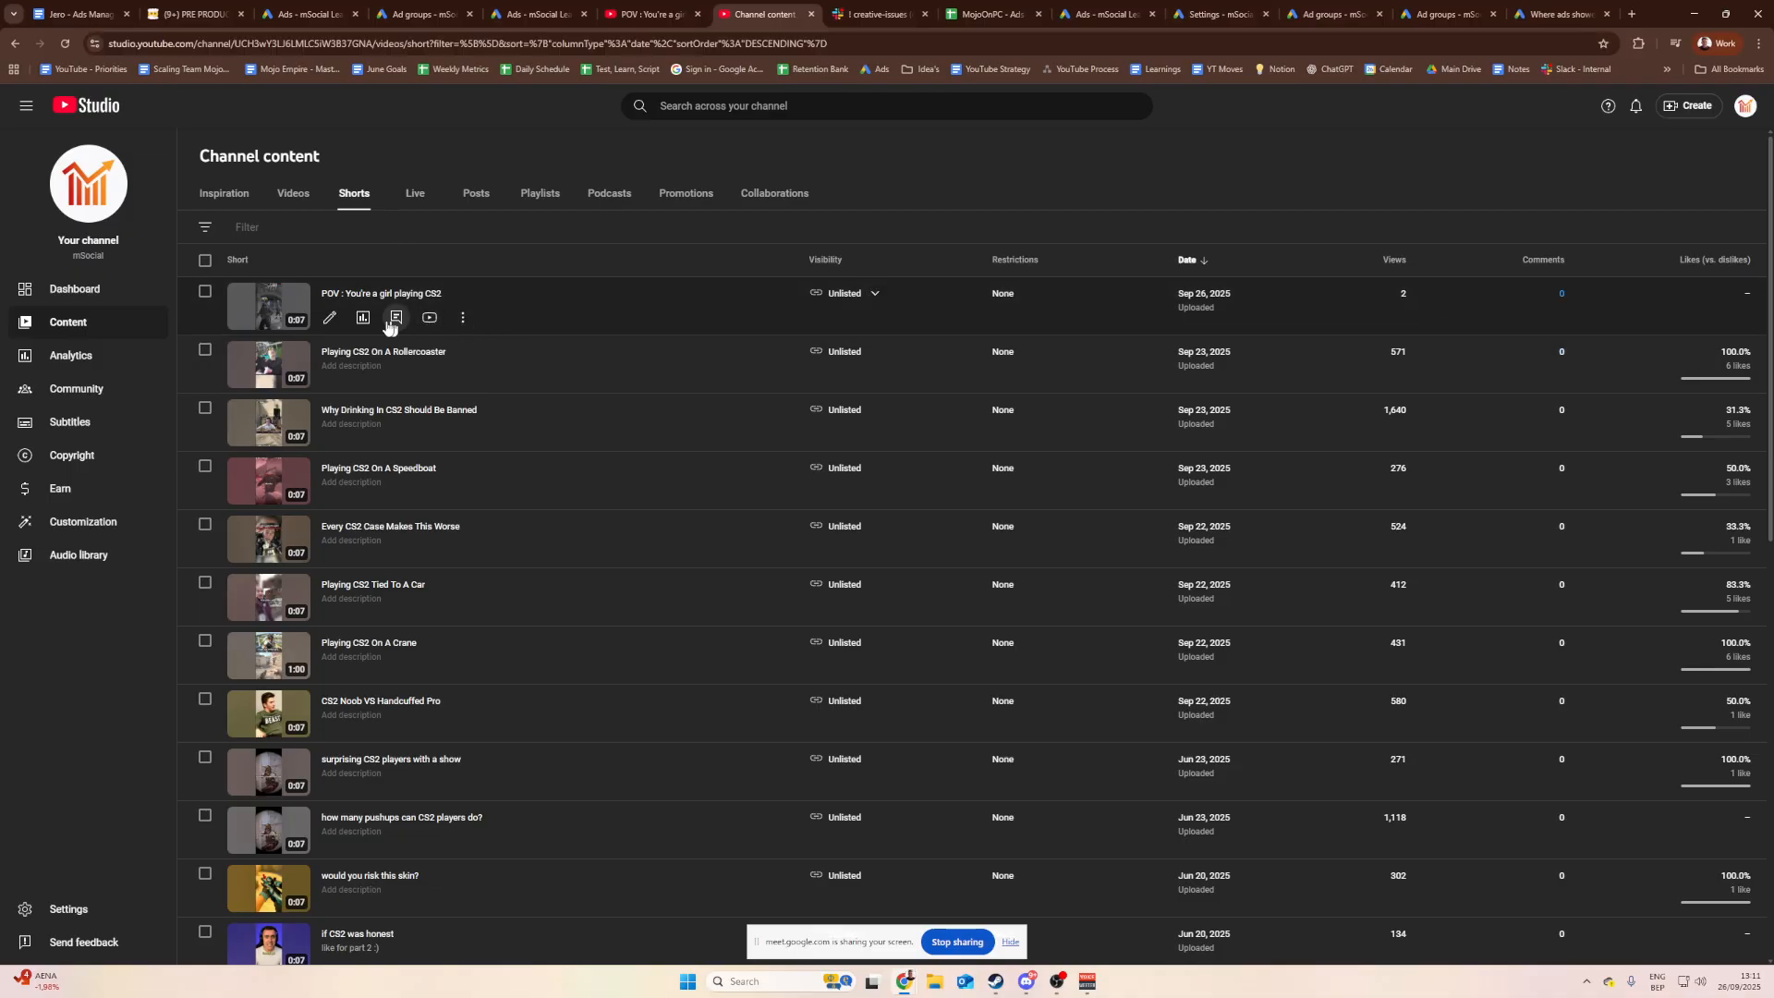
click(366, 320)
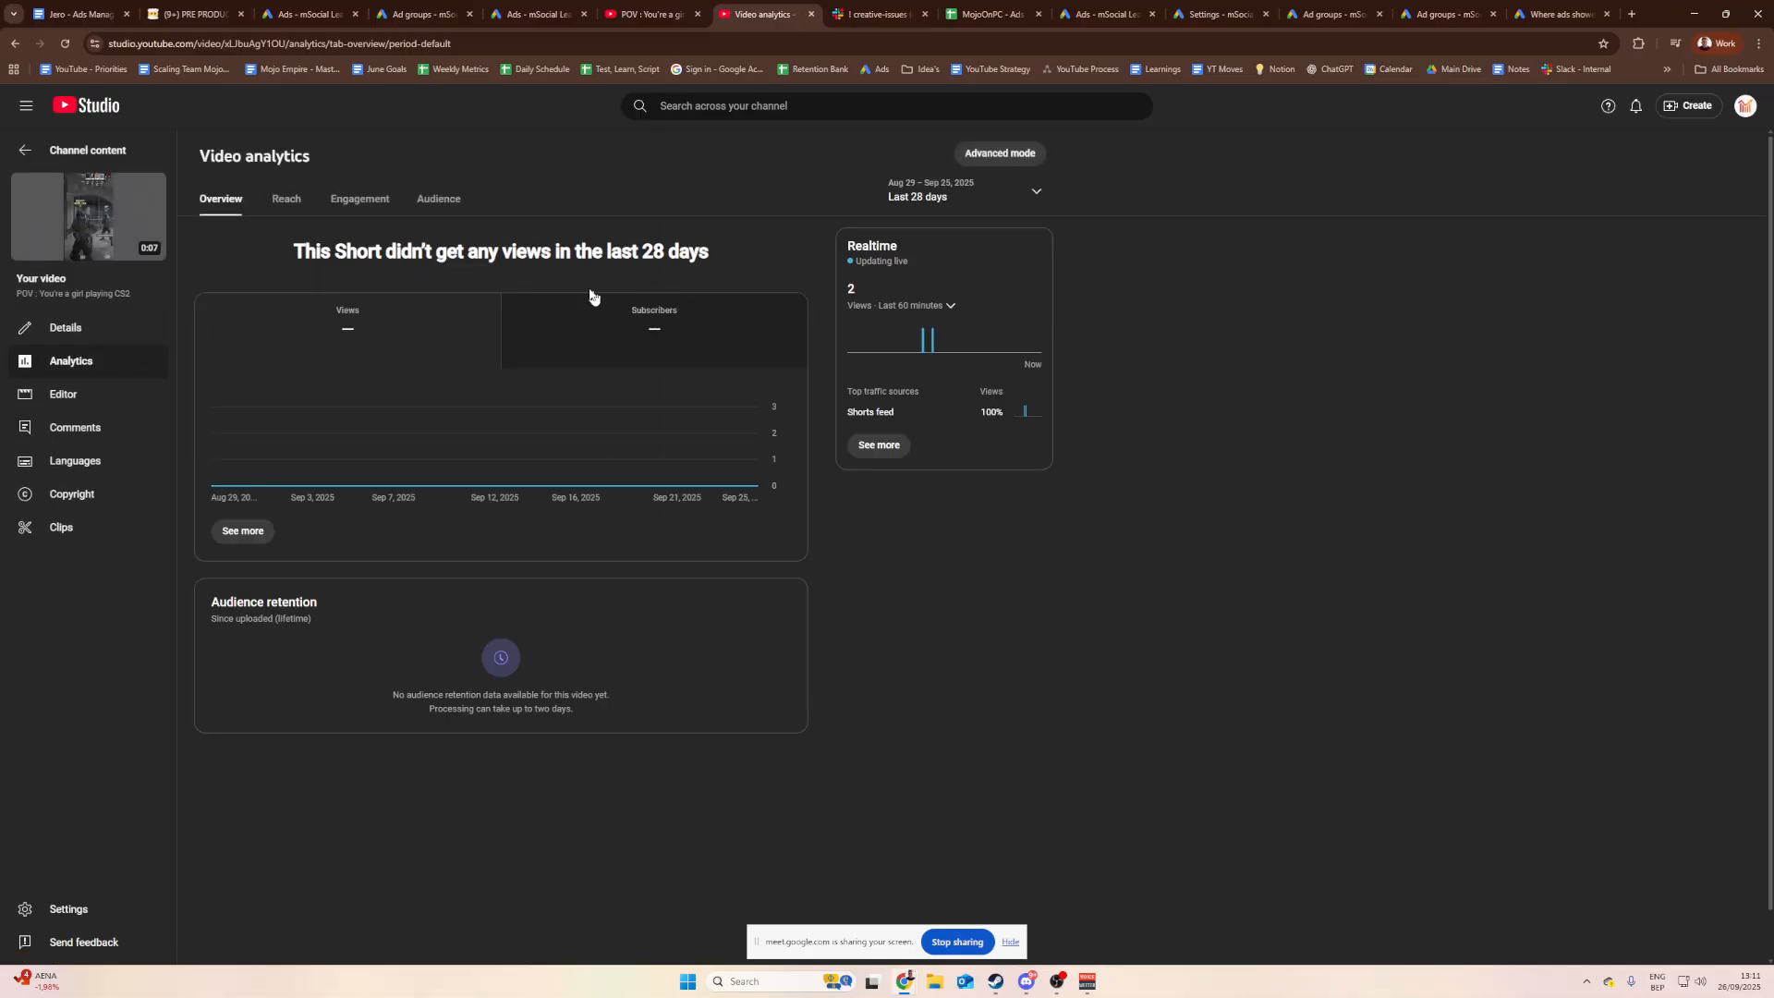
click(93, 13)
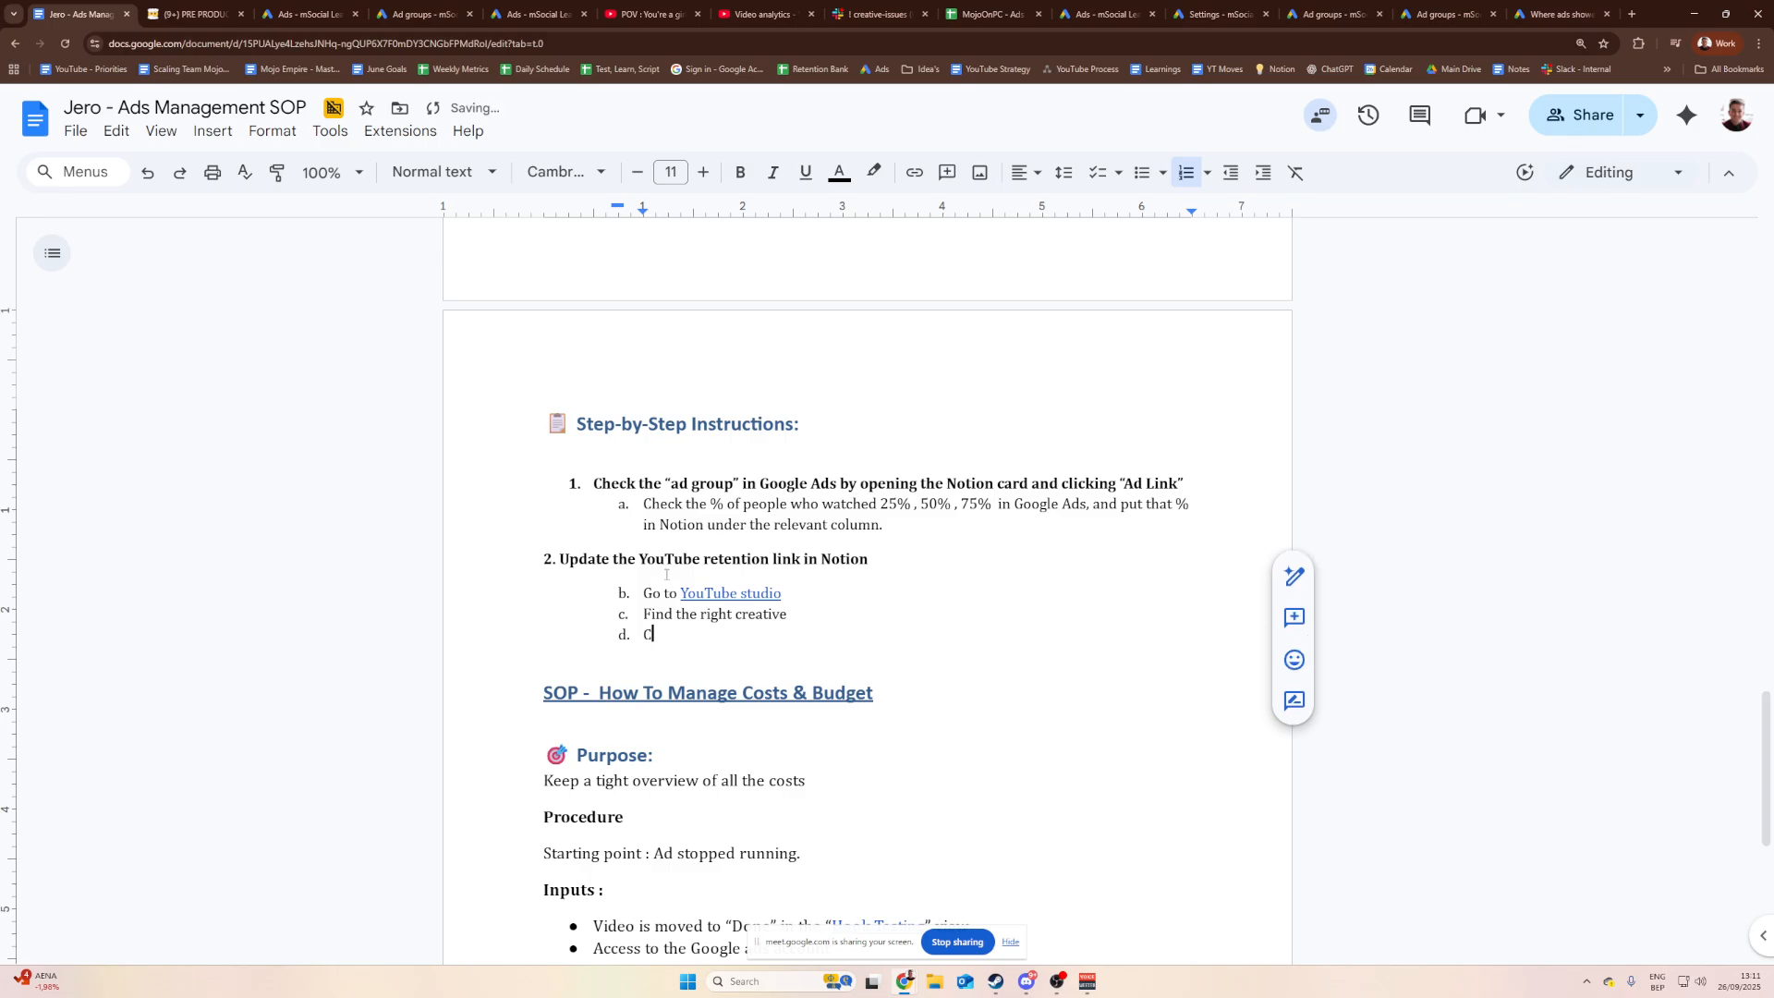
text(Click on the analyticv)
text(icon)
key(Return)
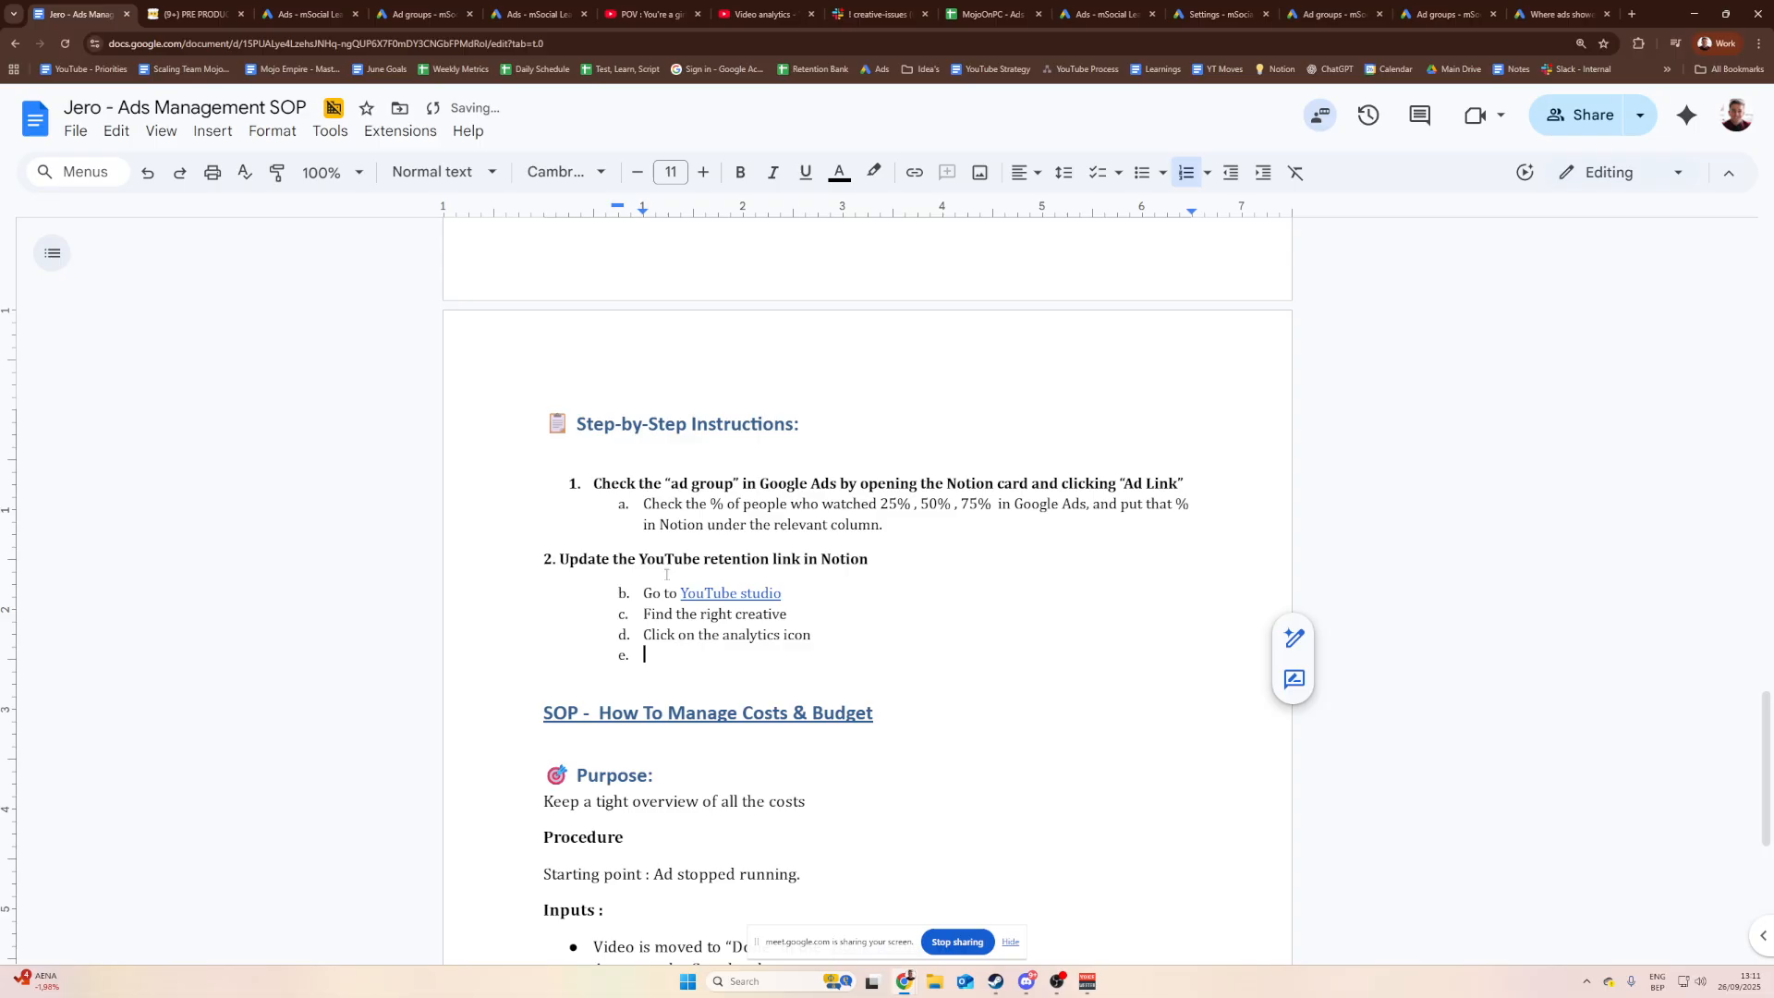
Step: Open the Short's advanced analytics view, then add sub-steps 'Click on “advanced mode”' and 'Paste that link there'
click(566, 6)
click(419, 12)
click(632, 7)
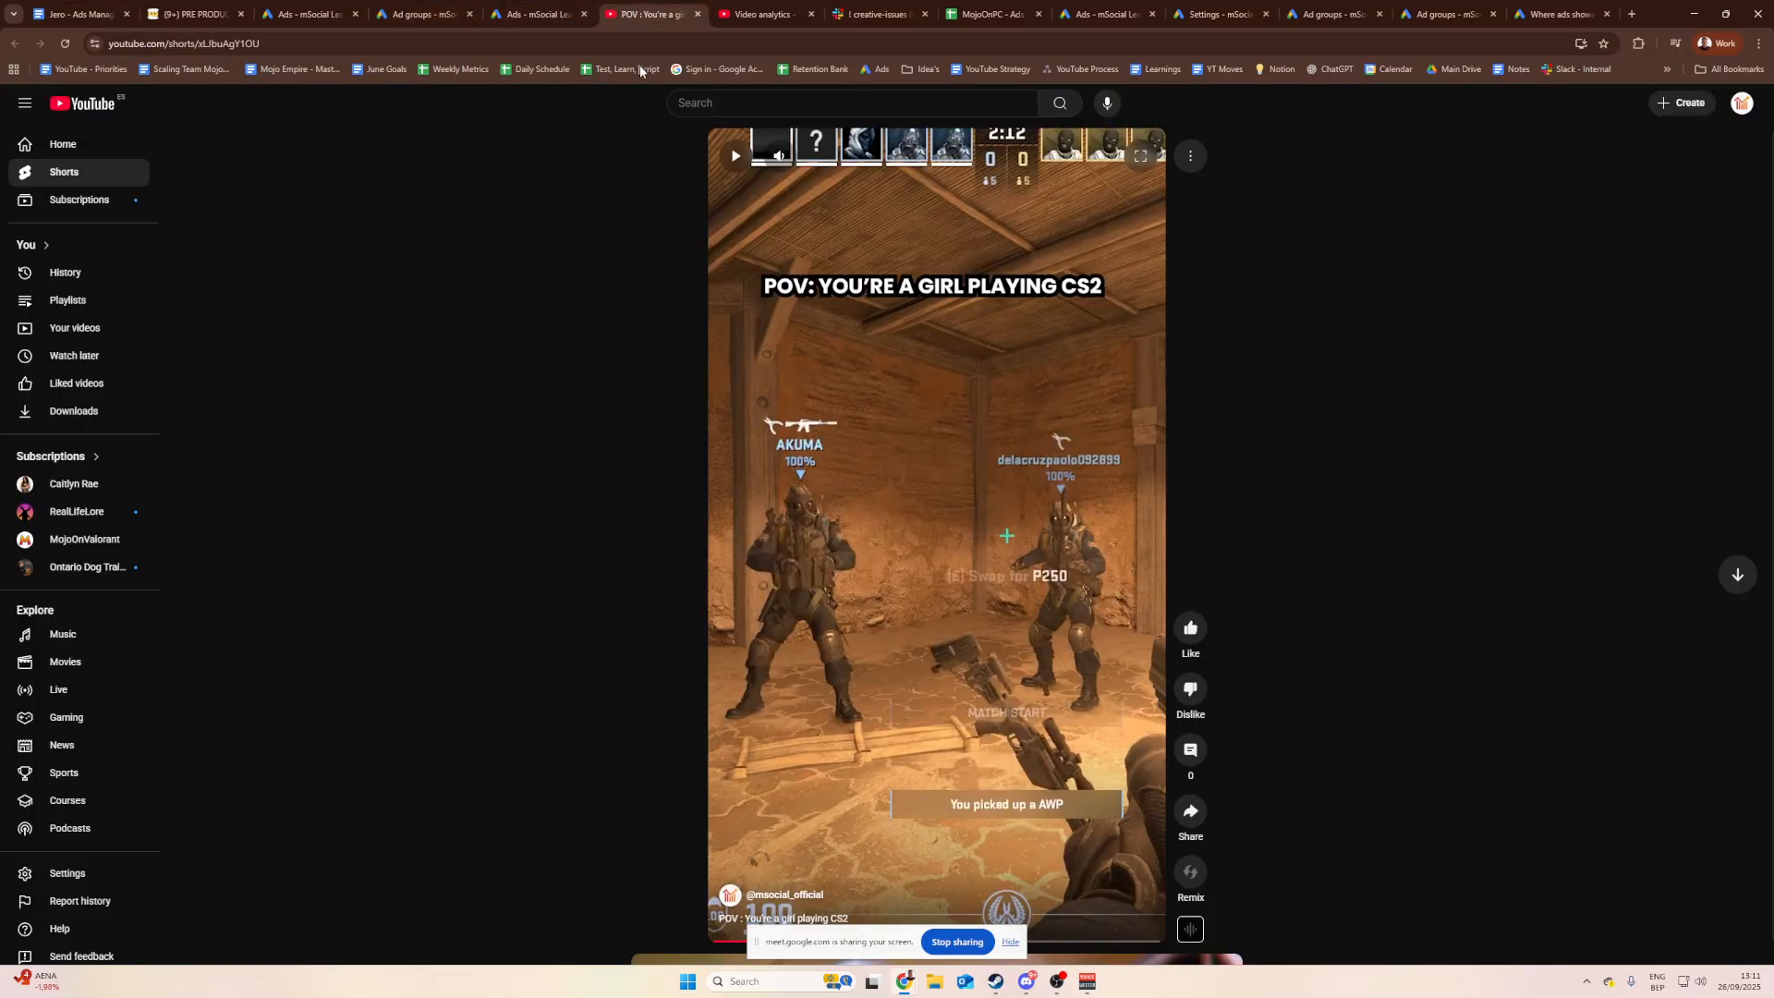
click(725, 13)
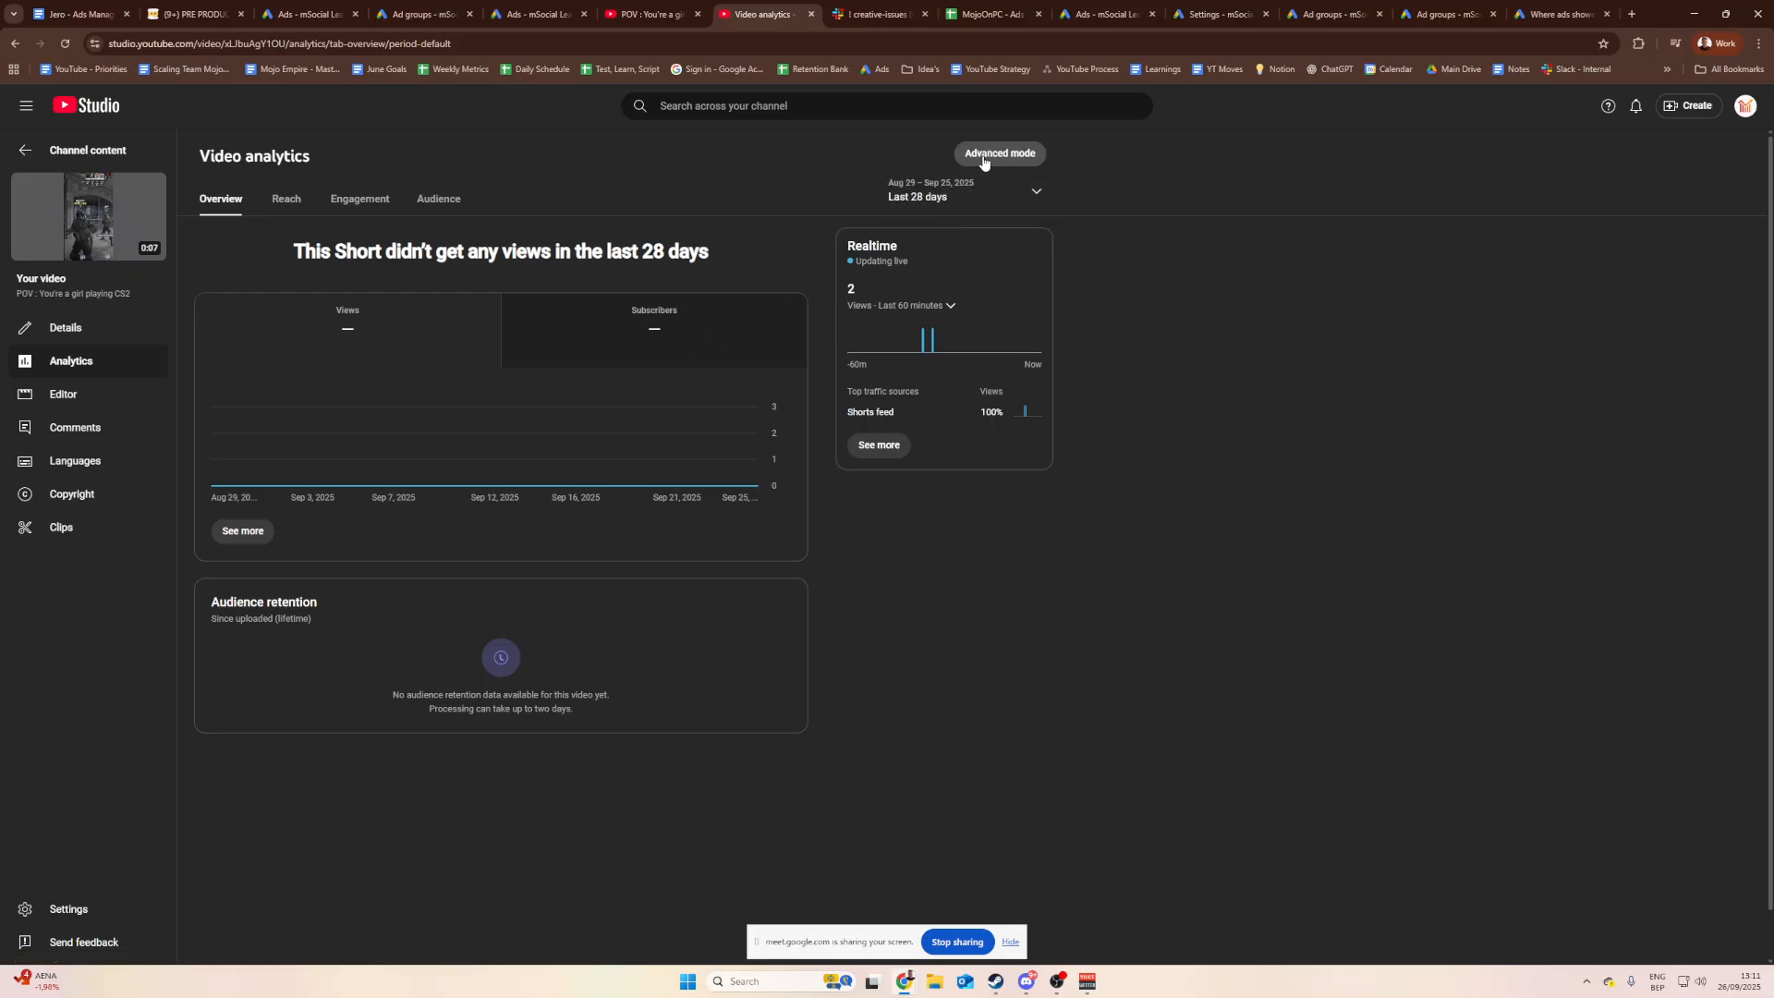
click(1016, 153)
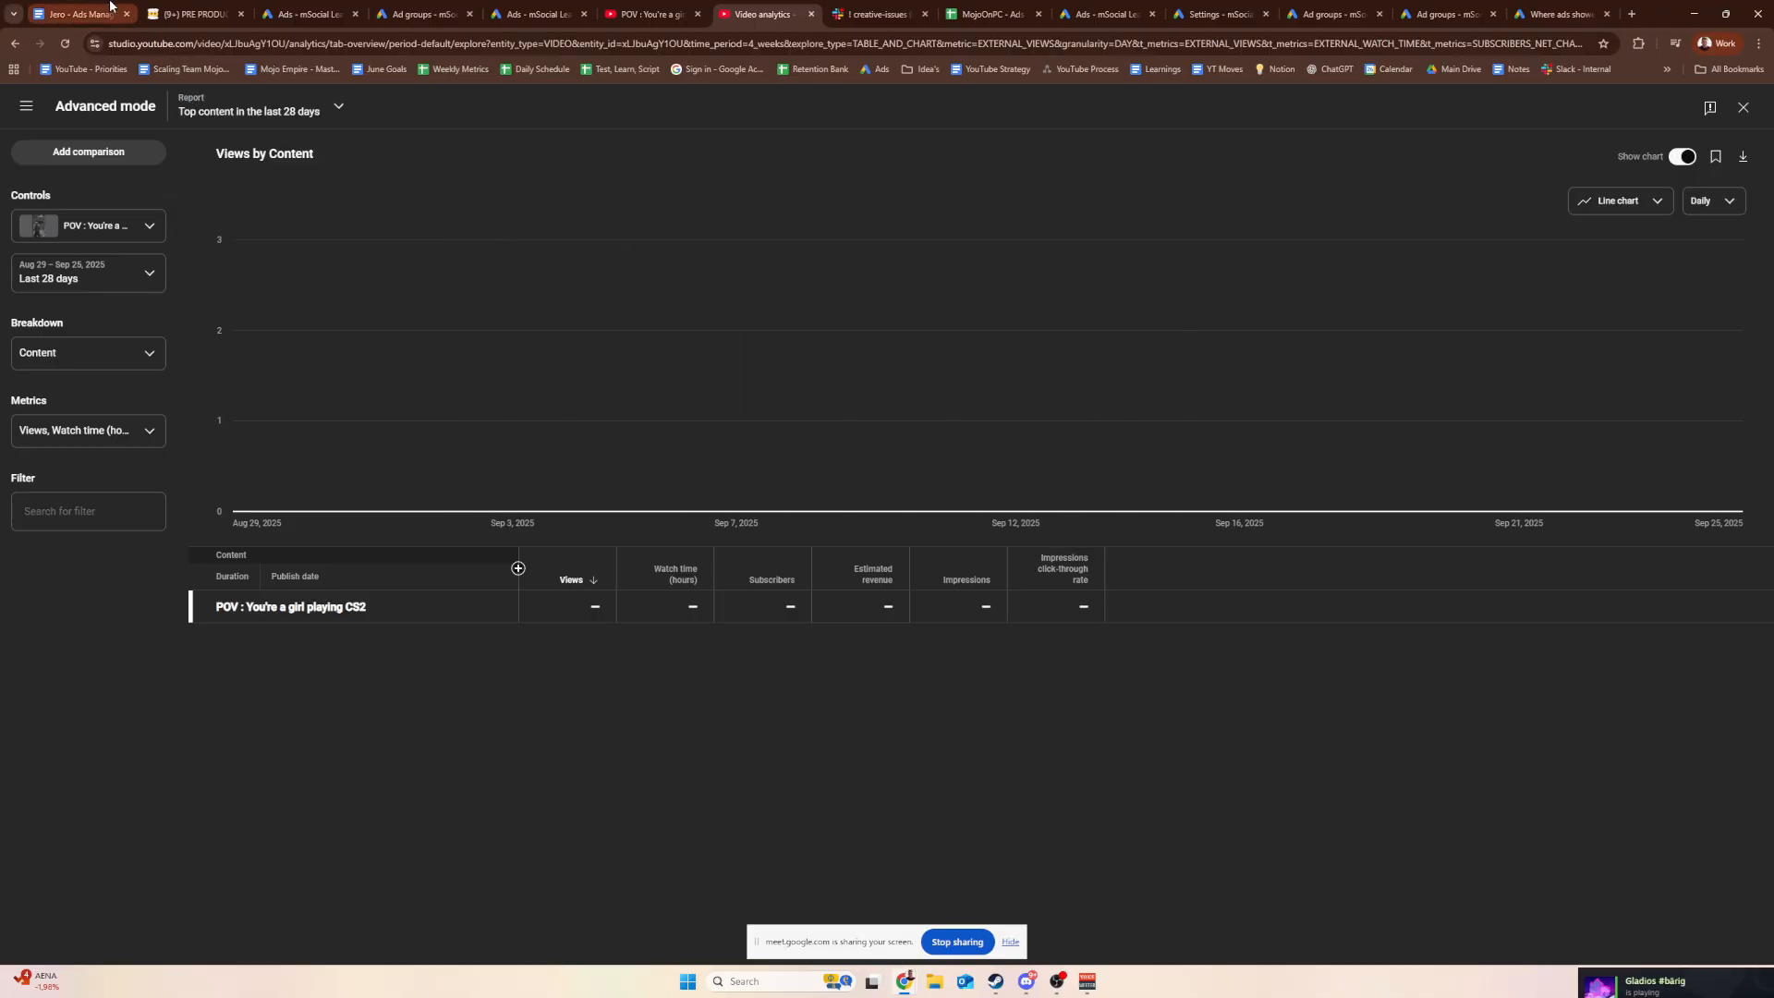
click(108, 9)
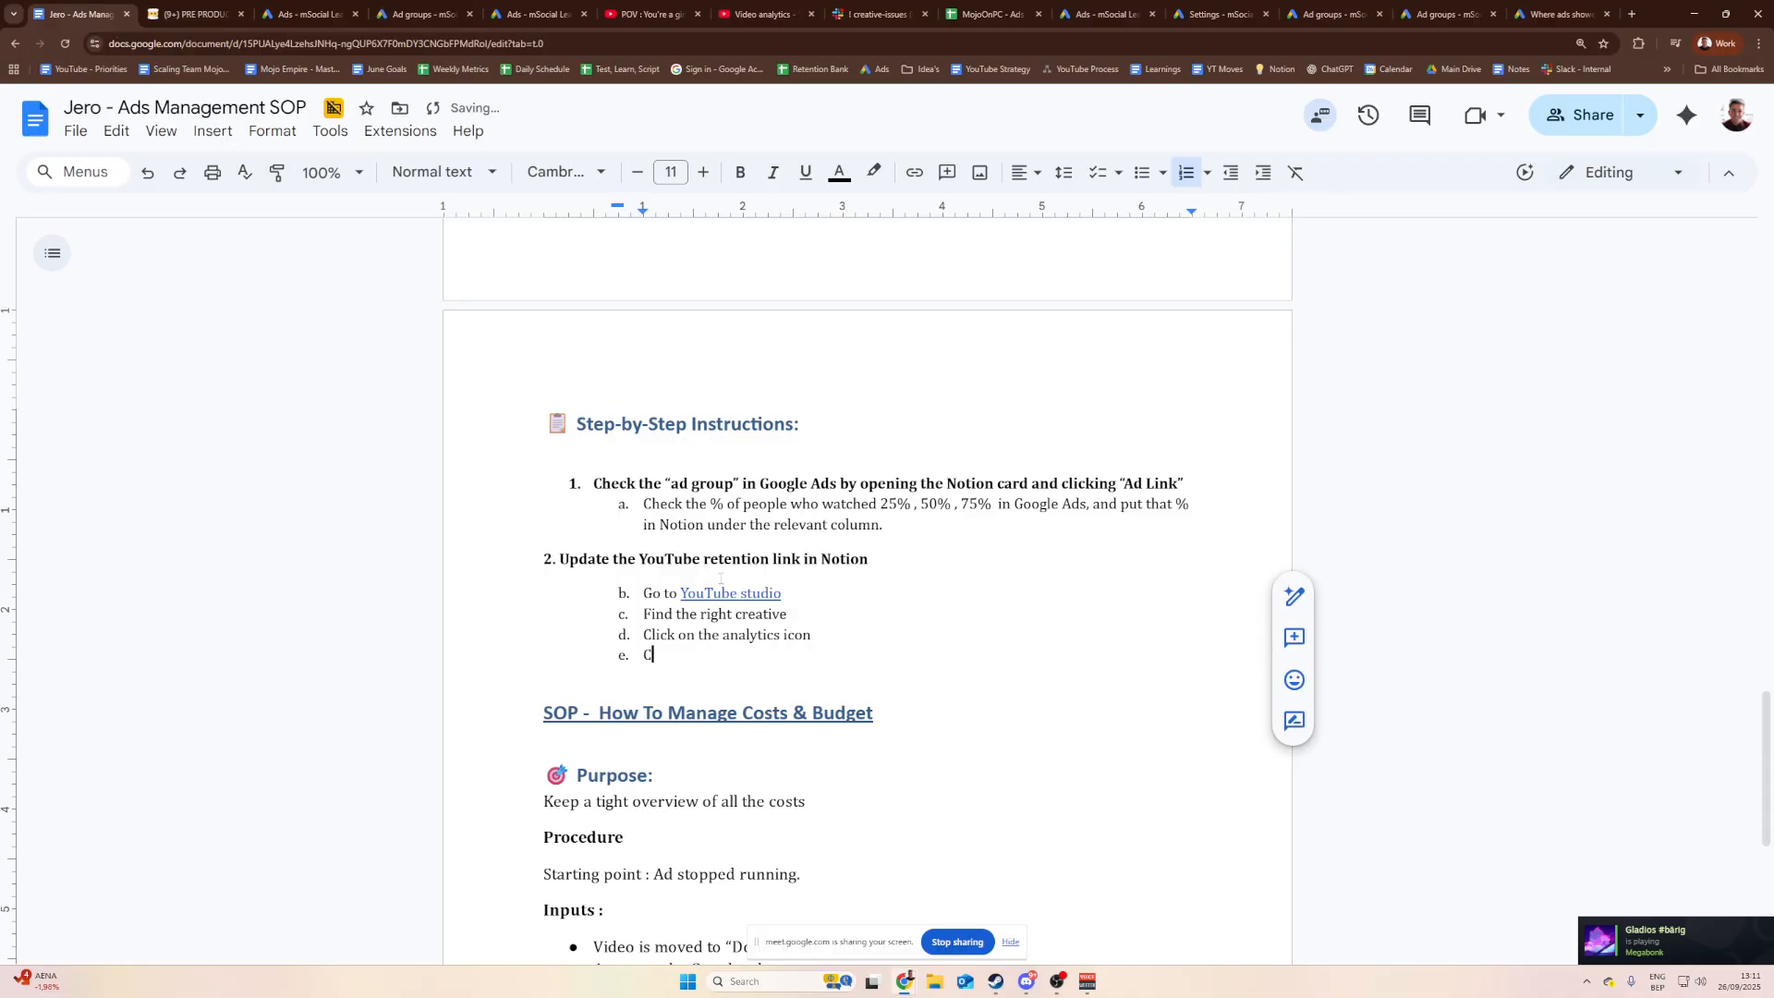
text(Click on “advanced mode”)
key(Return)
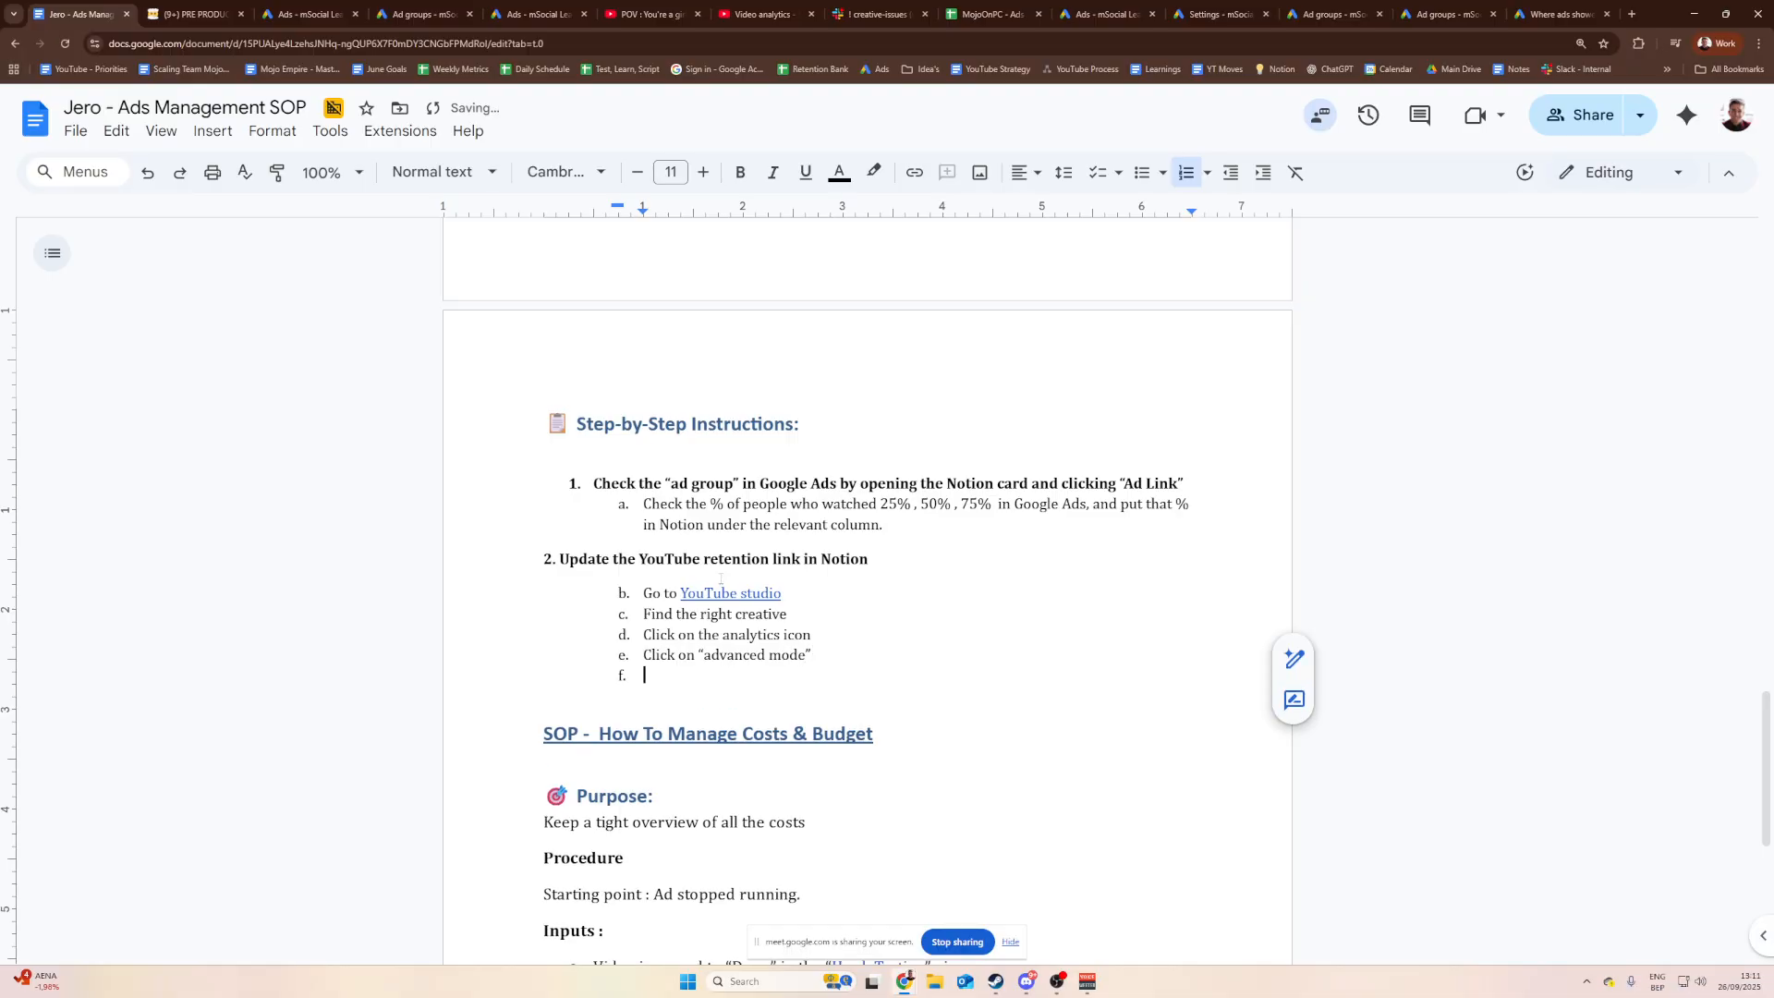
text(Paste that l)
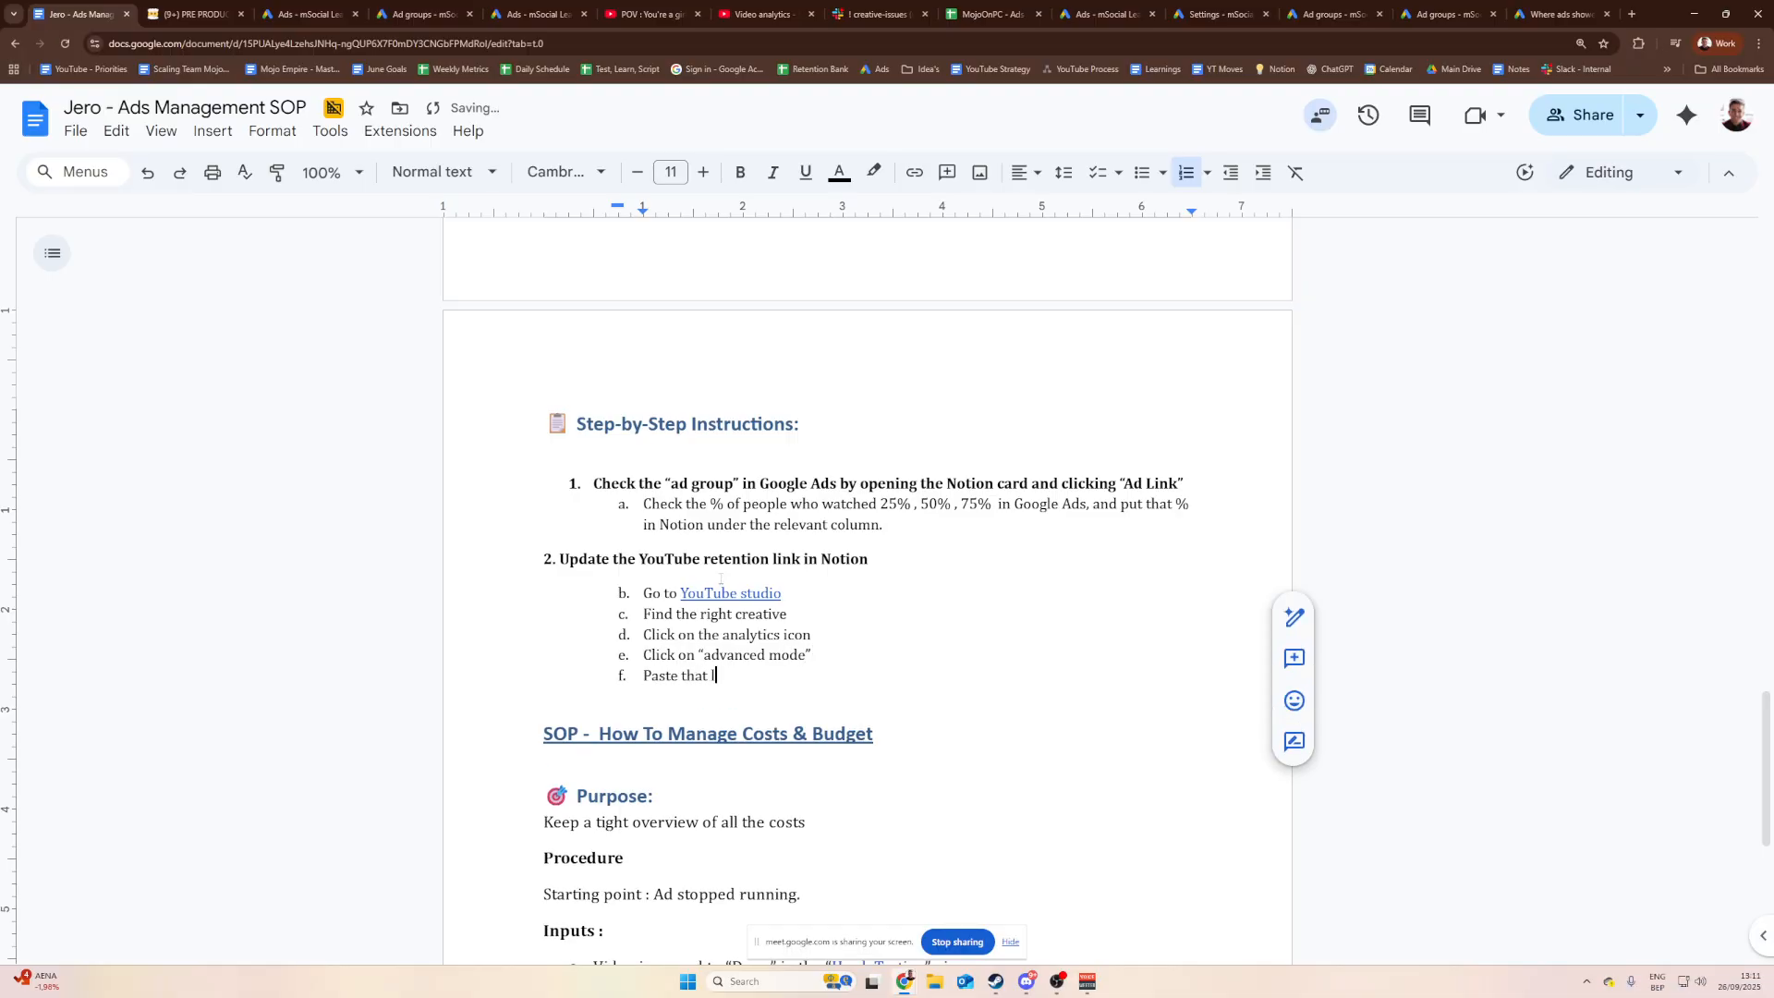
text(ink there)
Step: Reword the last sub-step to 'Copy that URL' and add 'Paste that in Notion'
click(681, 7)
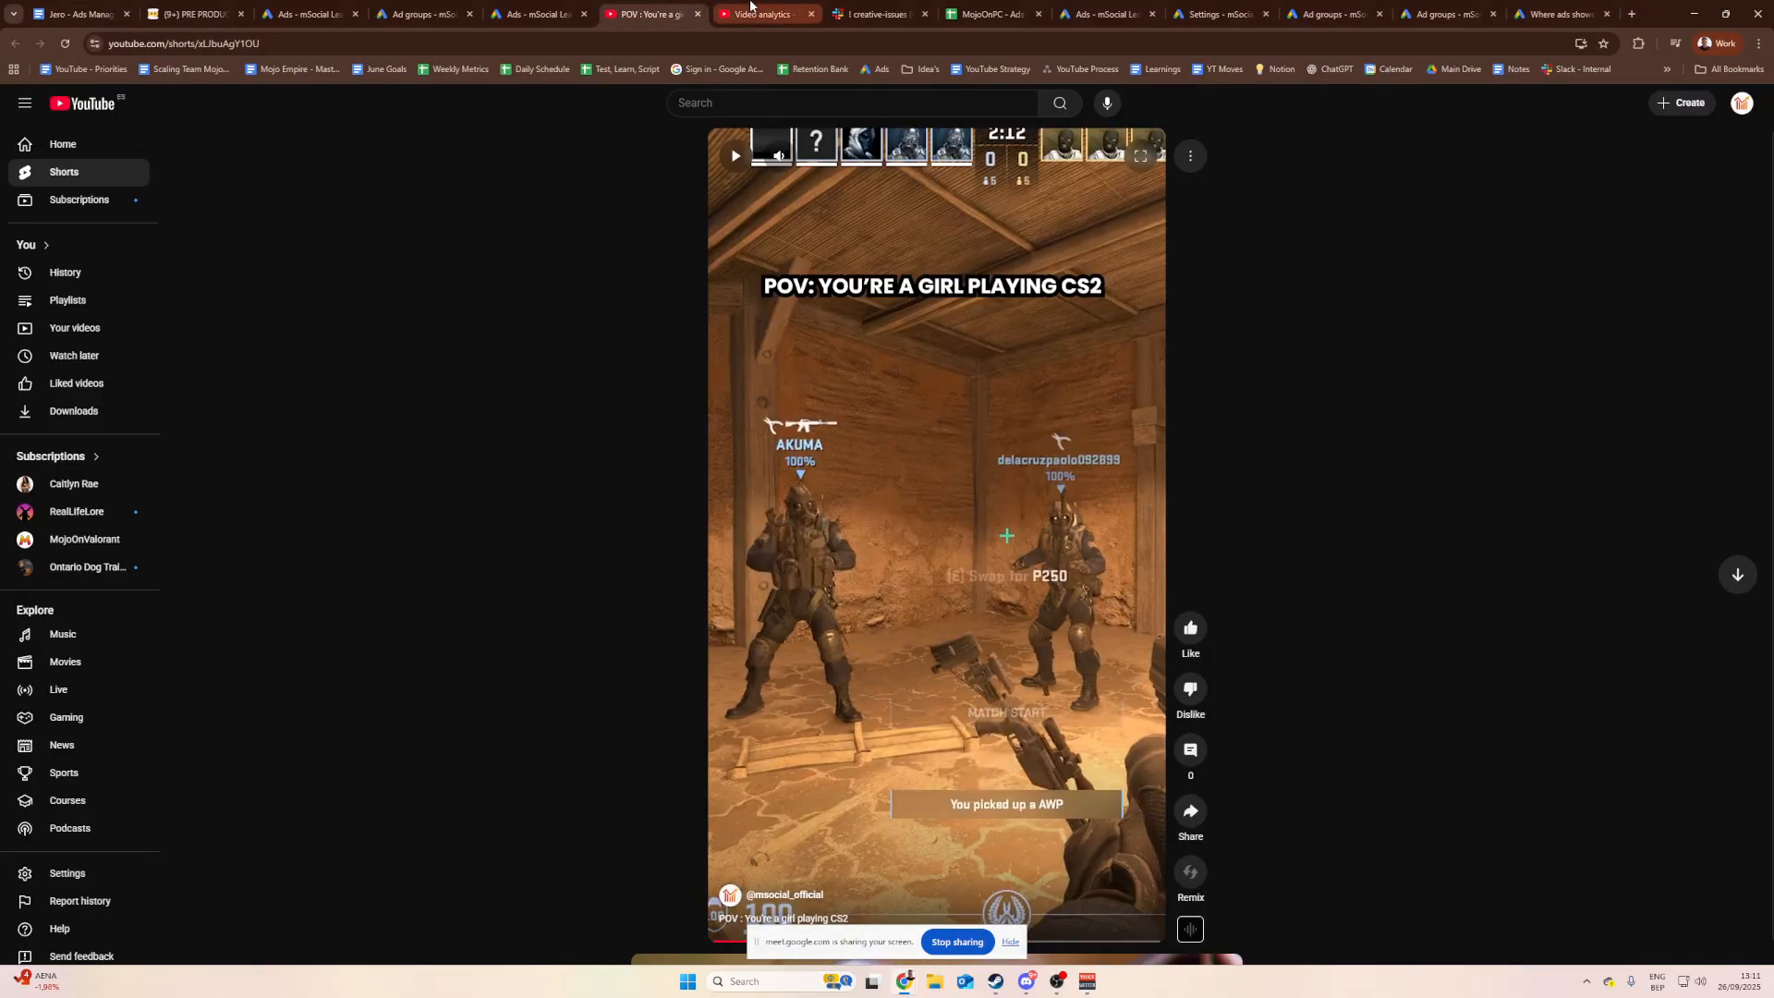
click(747, 7)
click(683, 7)
click(81, 14)
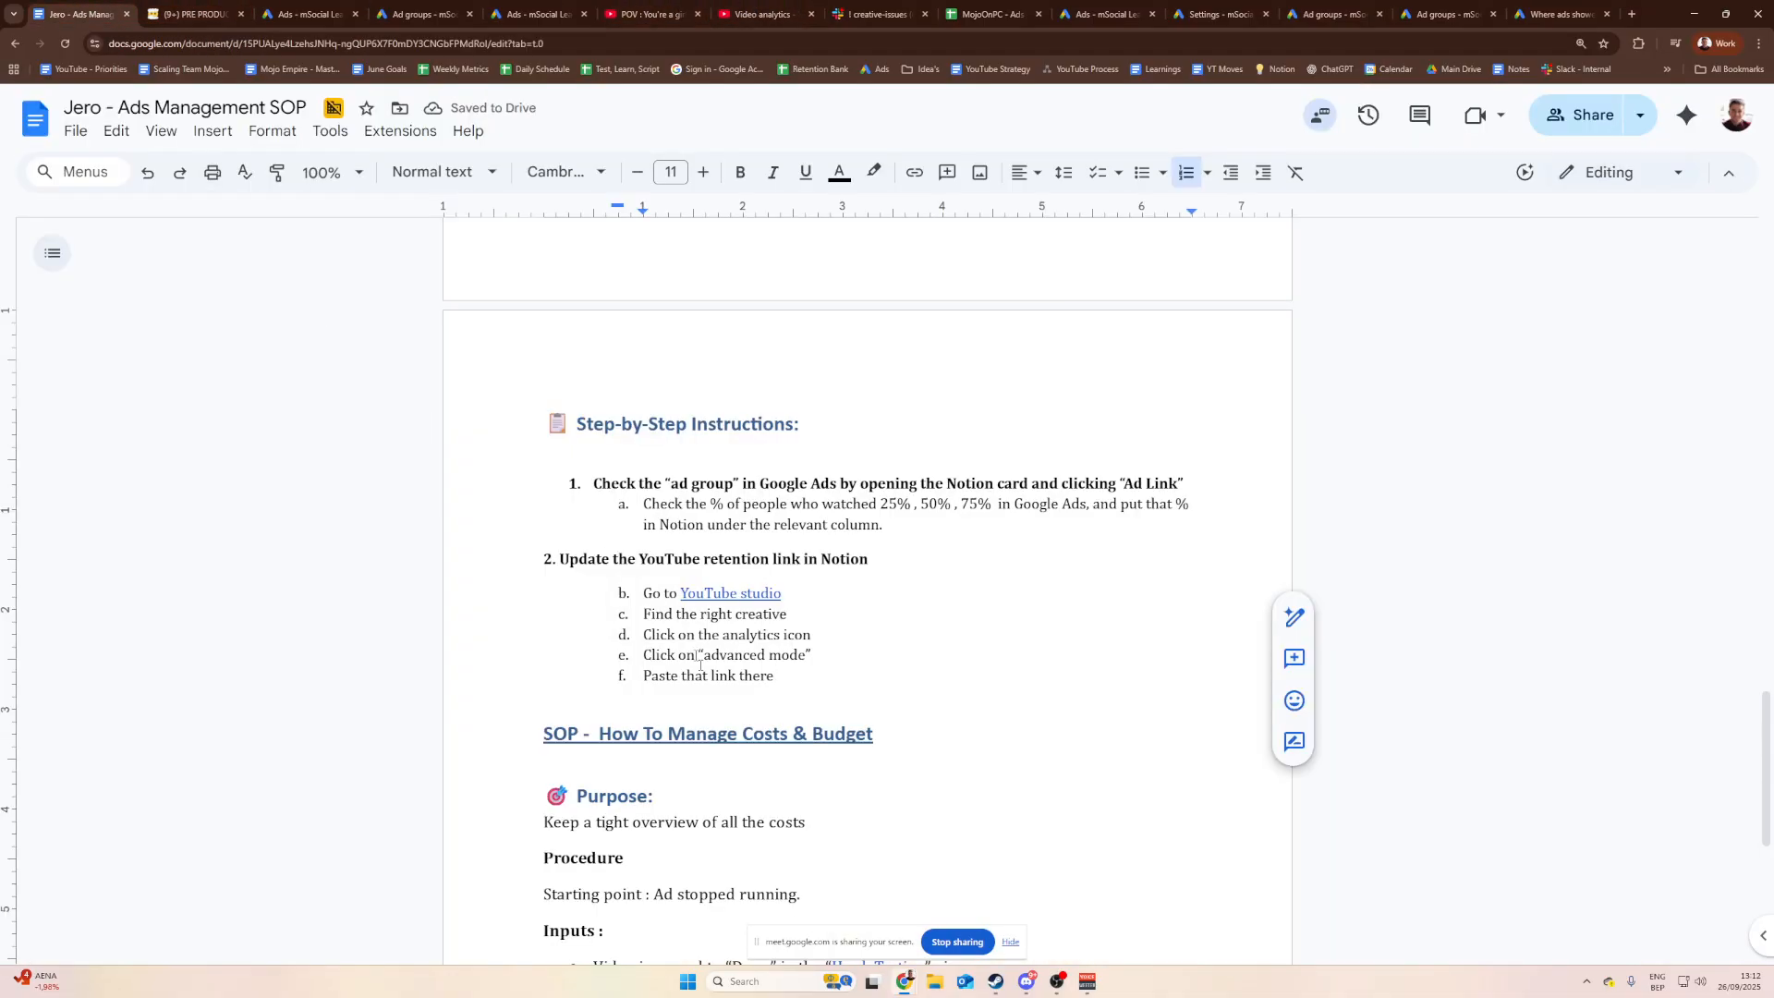
key(ctrl+shift+Left)
key(ctrl+shift+Left)
key(ctrl+shift+Left)
key(ctrl+shift+Left)
text(C)
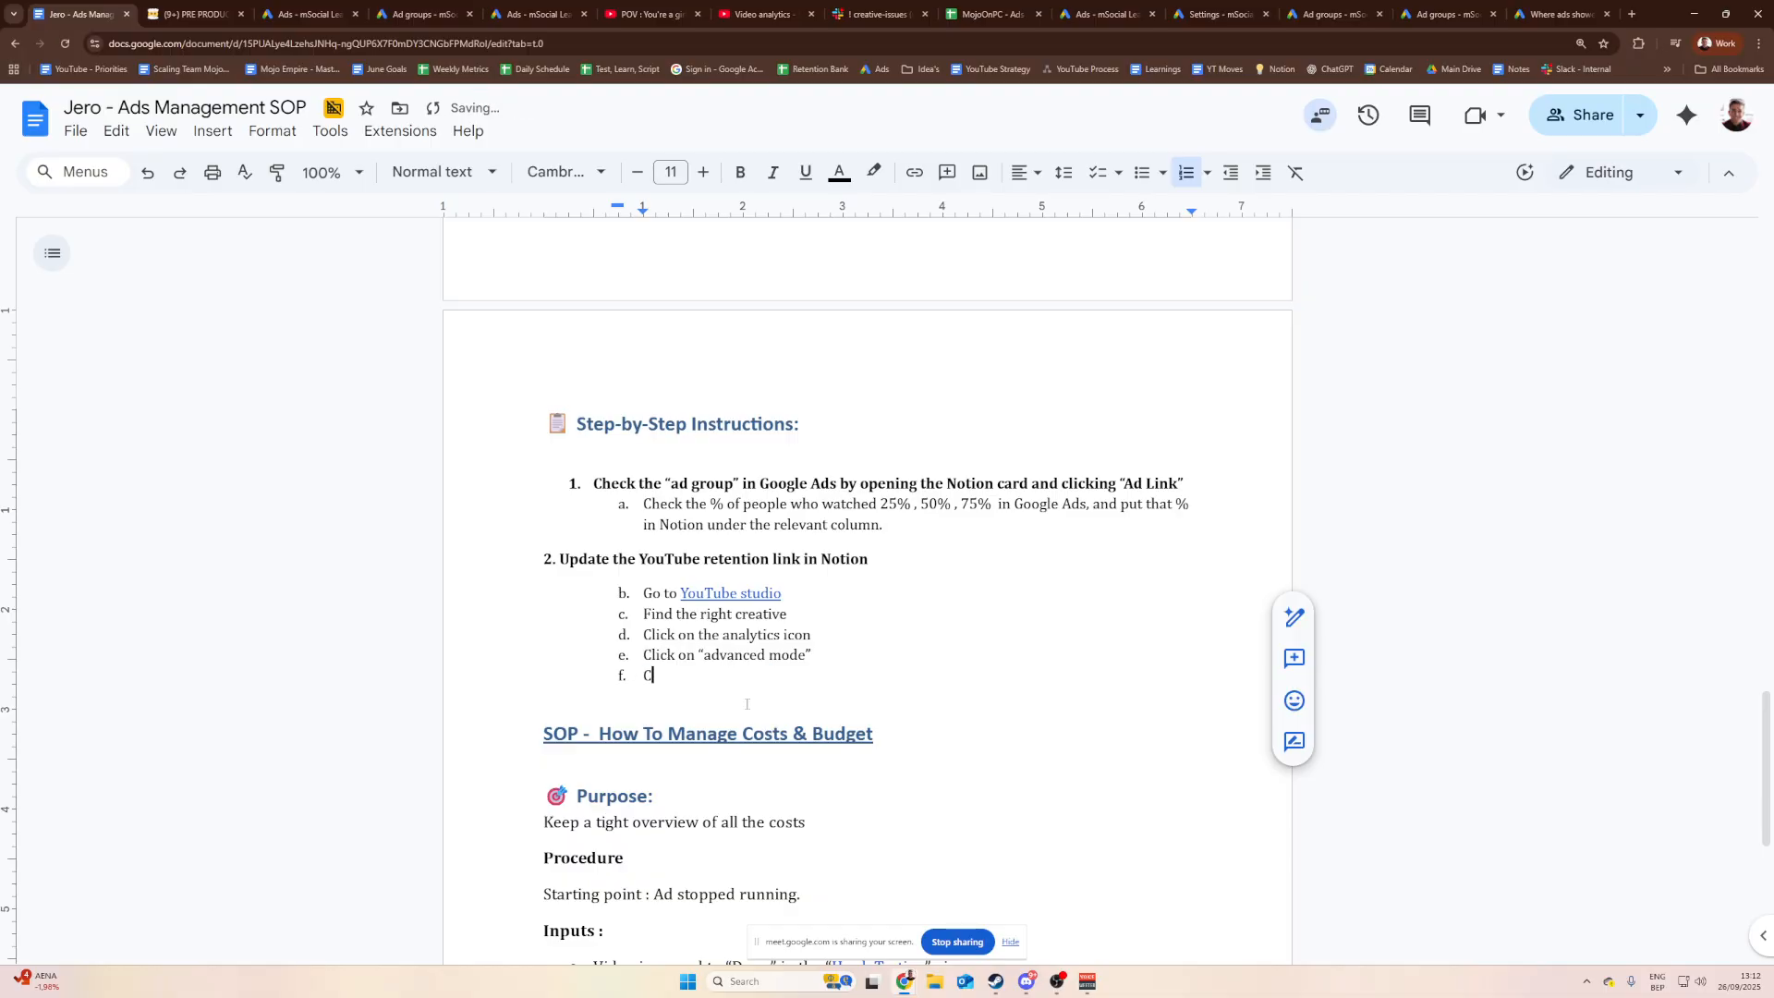
text(opy that URL)
key(Return)
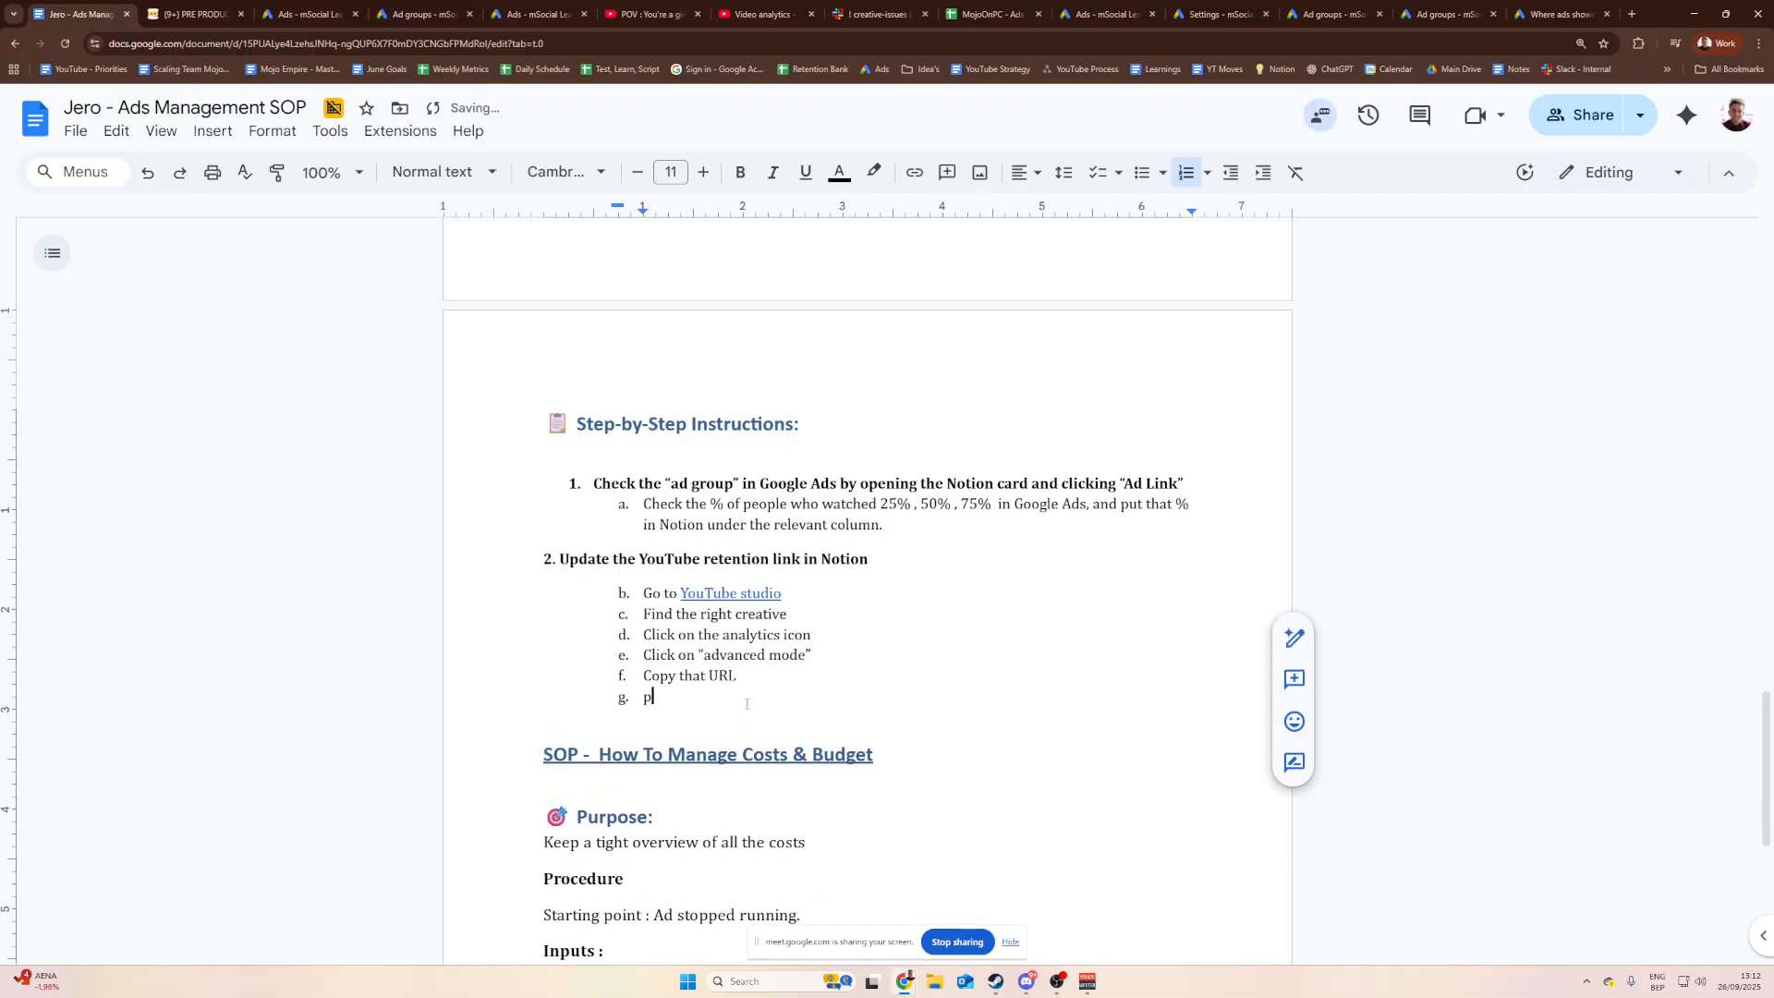
text(Paste that URL)
text(in Notion)
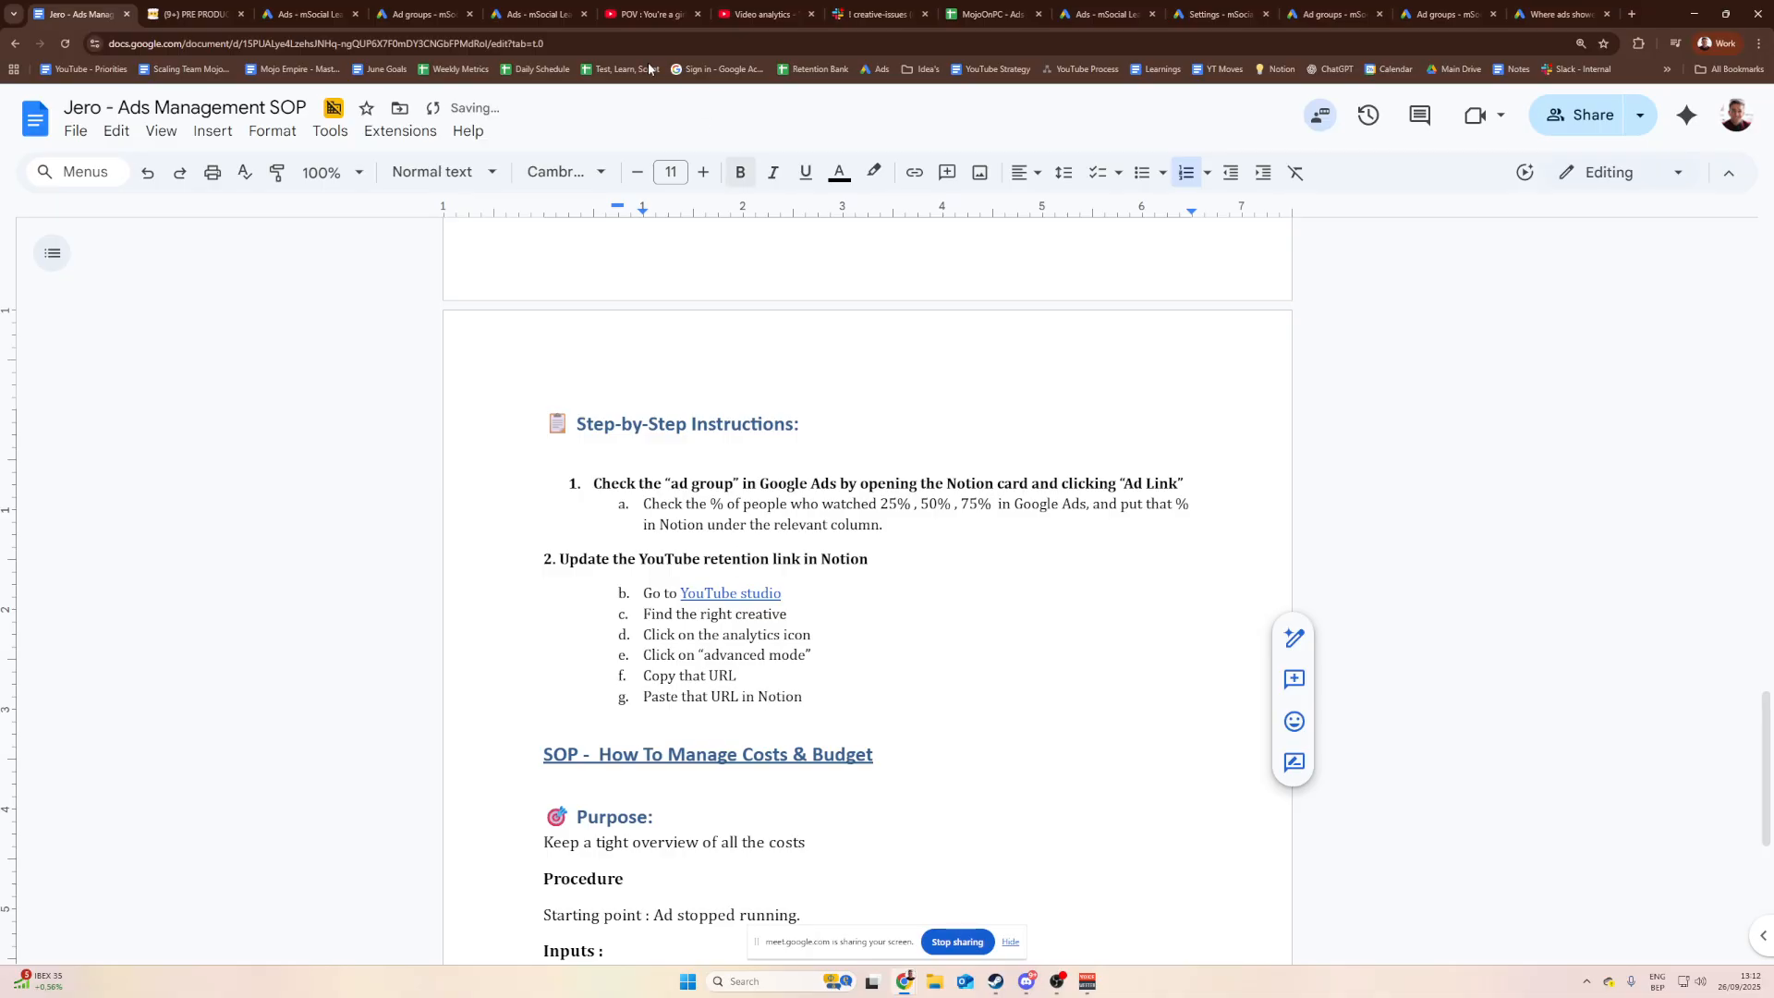
Step: Review the Short's page, its analytics and the Notion PRE PRODUCTION board, then return to the SOP
click(679, 11)
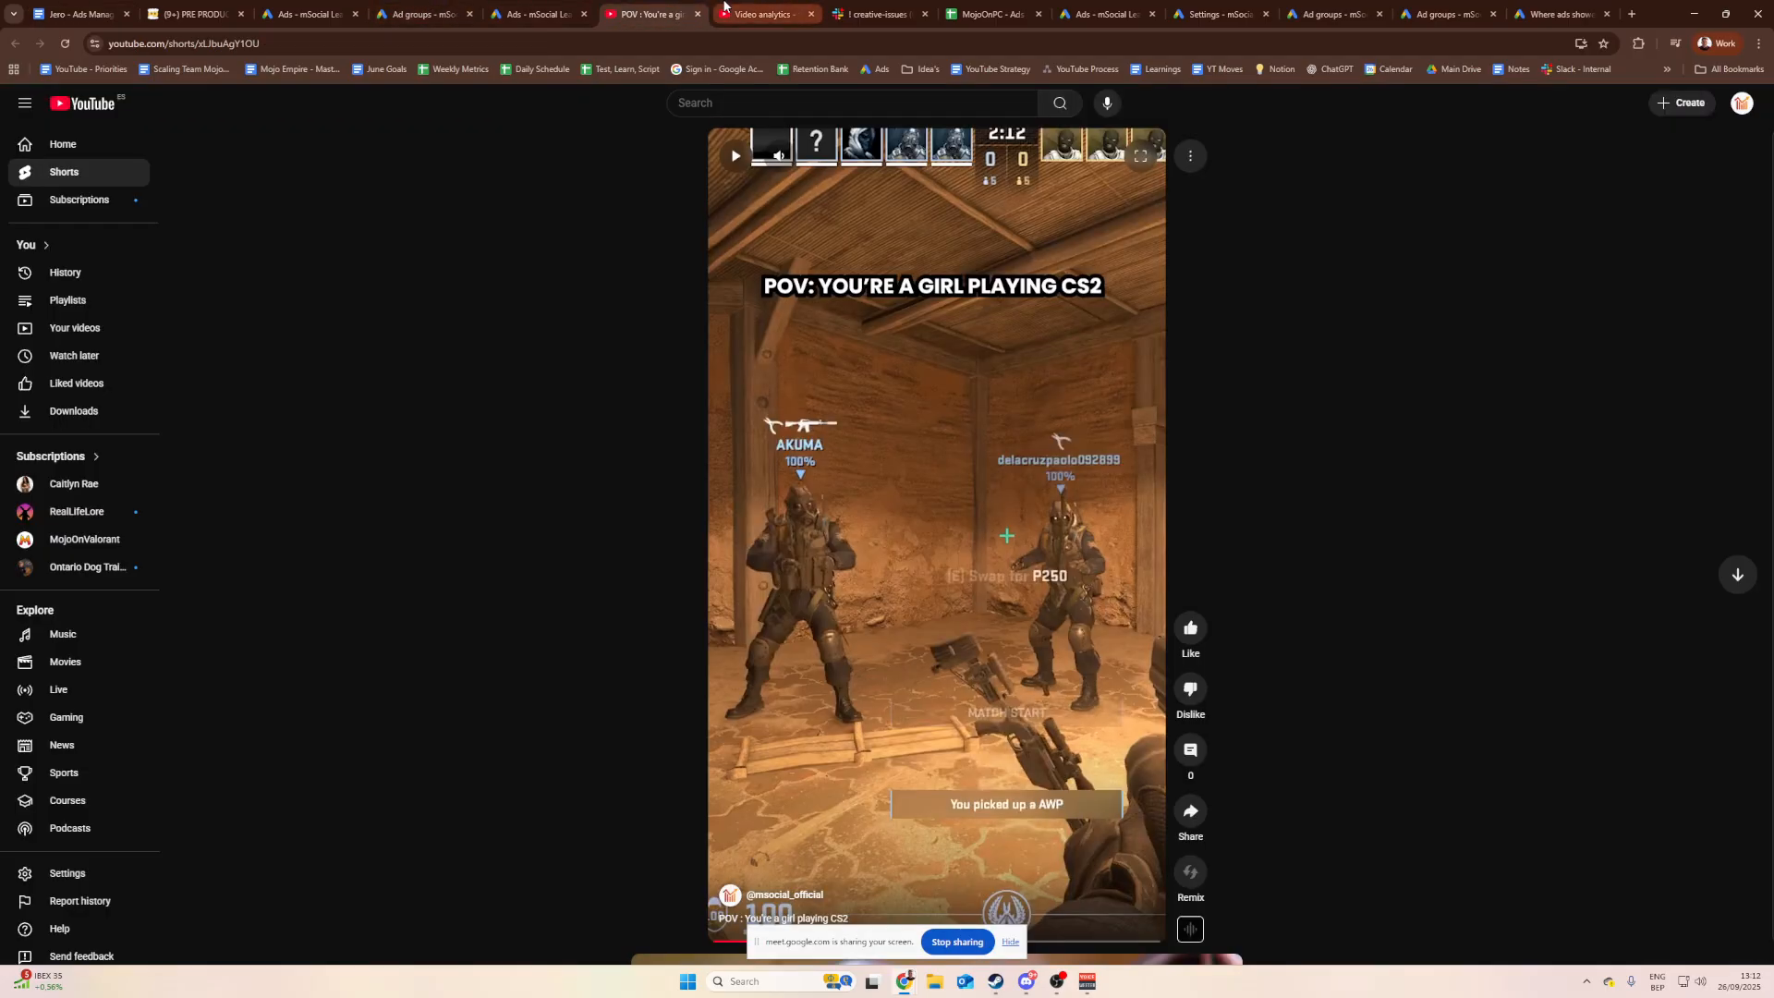
click(760, 13)
click(660, 11)
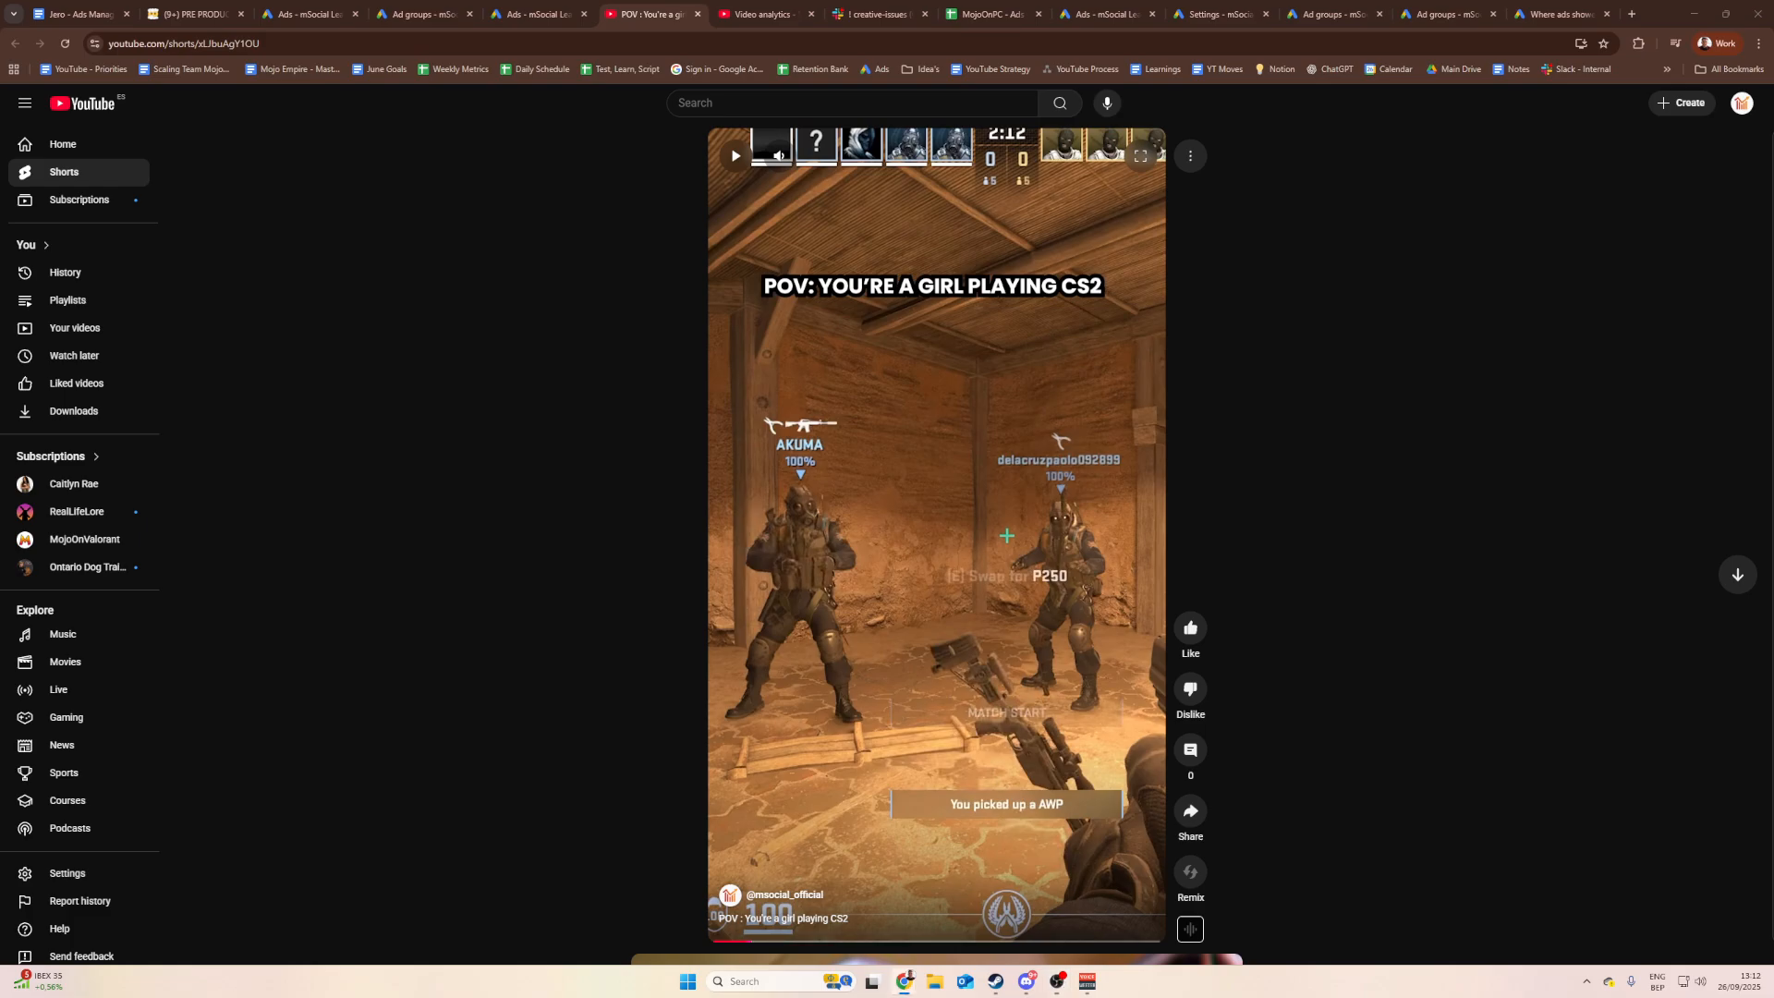
click(199, 13)
click(81, 13)
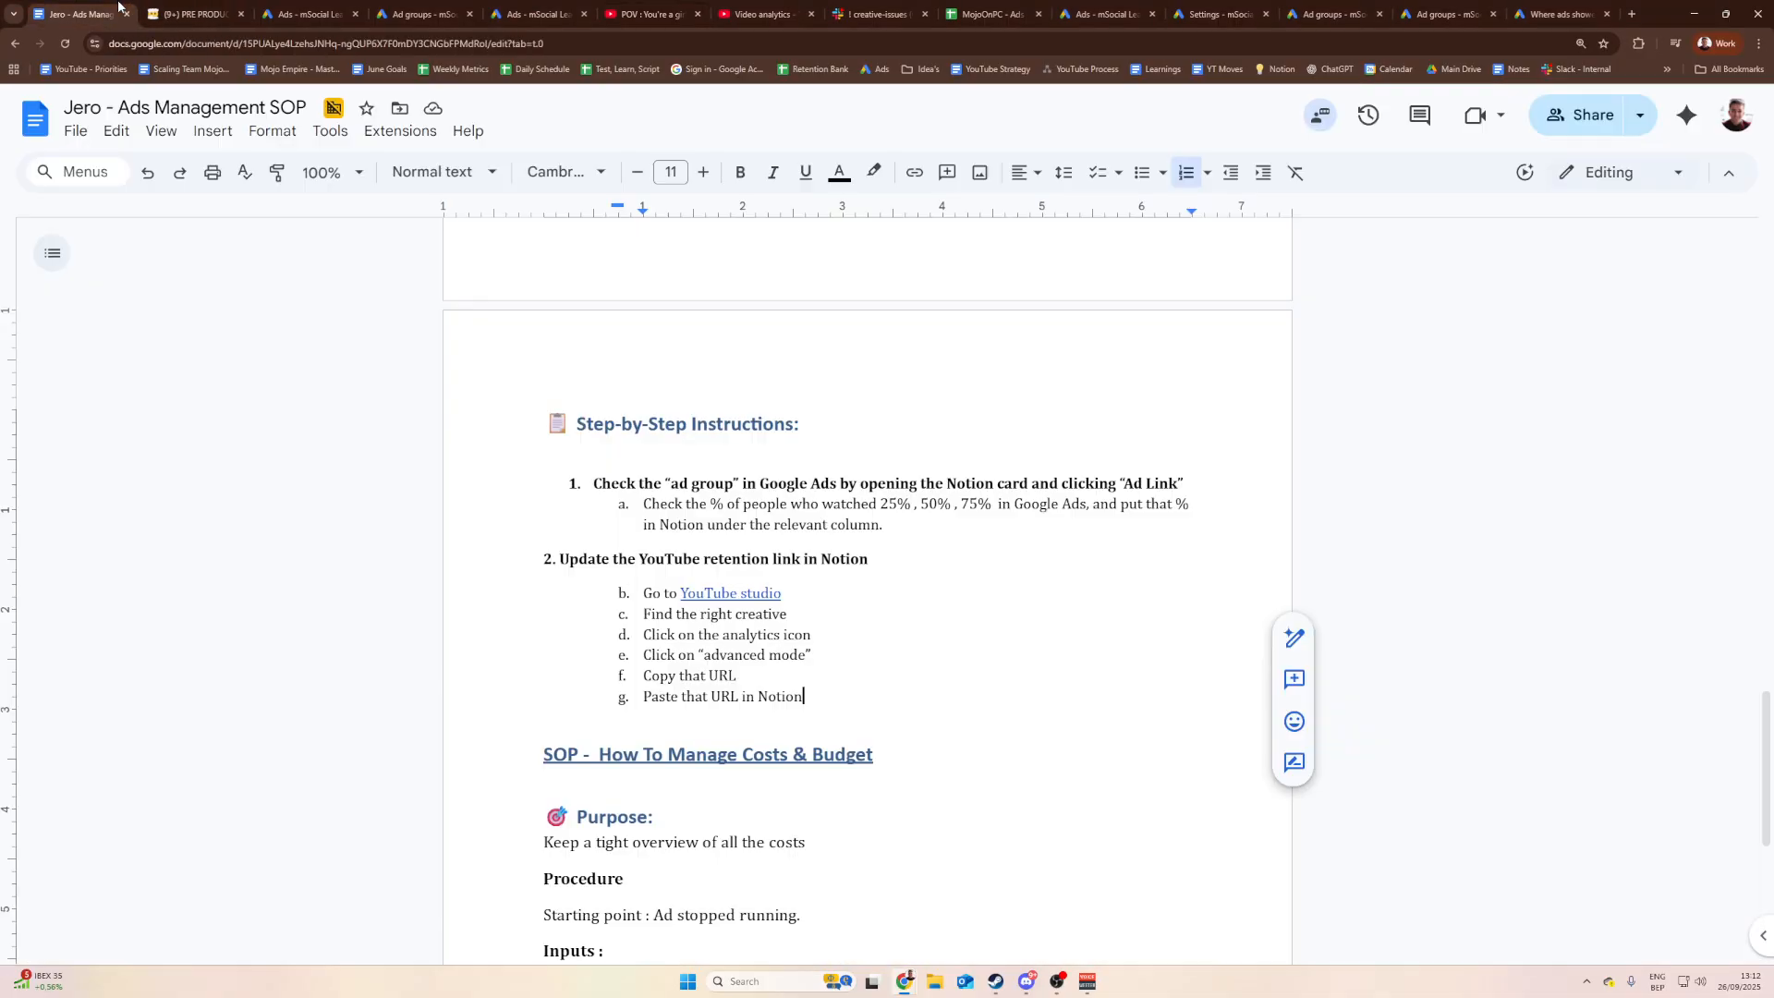
Step: Cycle through the Notion, SOP, Google Ads and Studio tabs, then go back to the channel's Shorts list
click(210, 8)
click(82, 13)
click(194, 14)
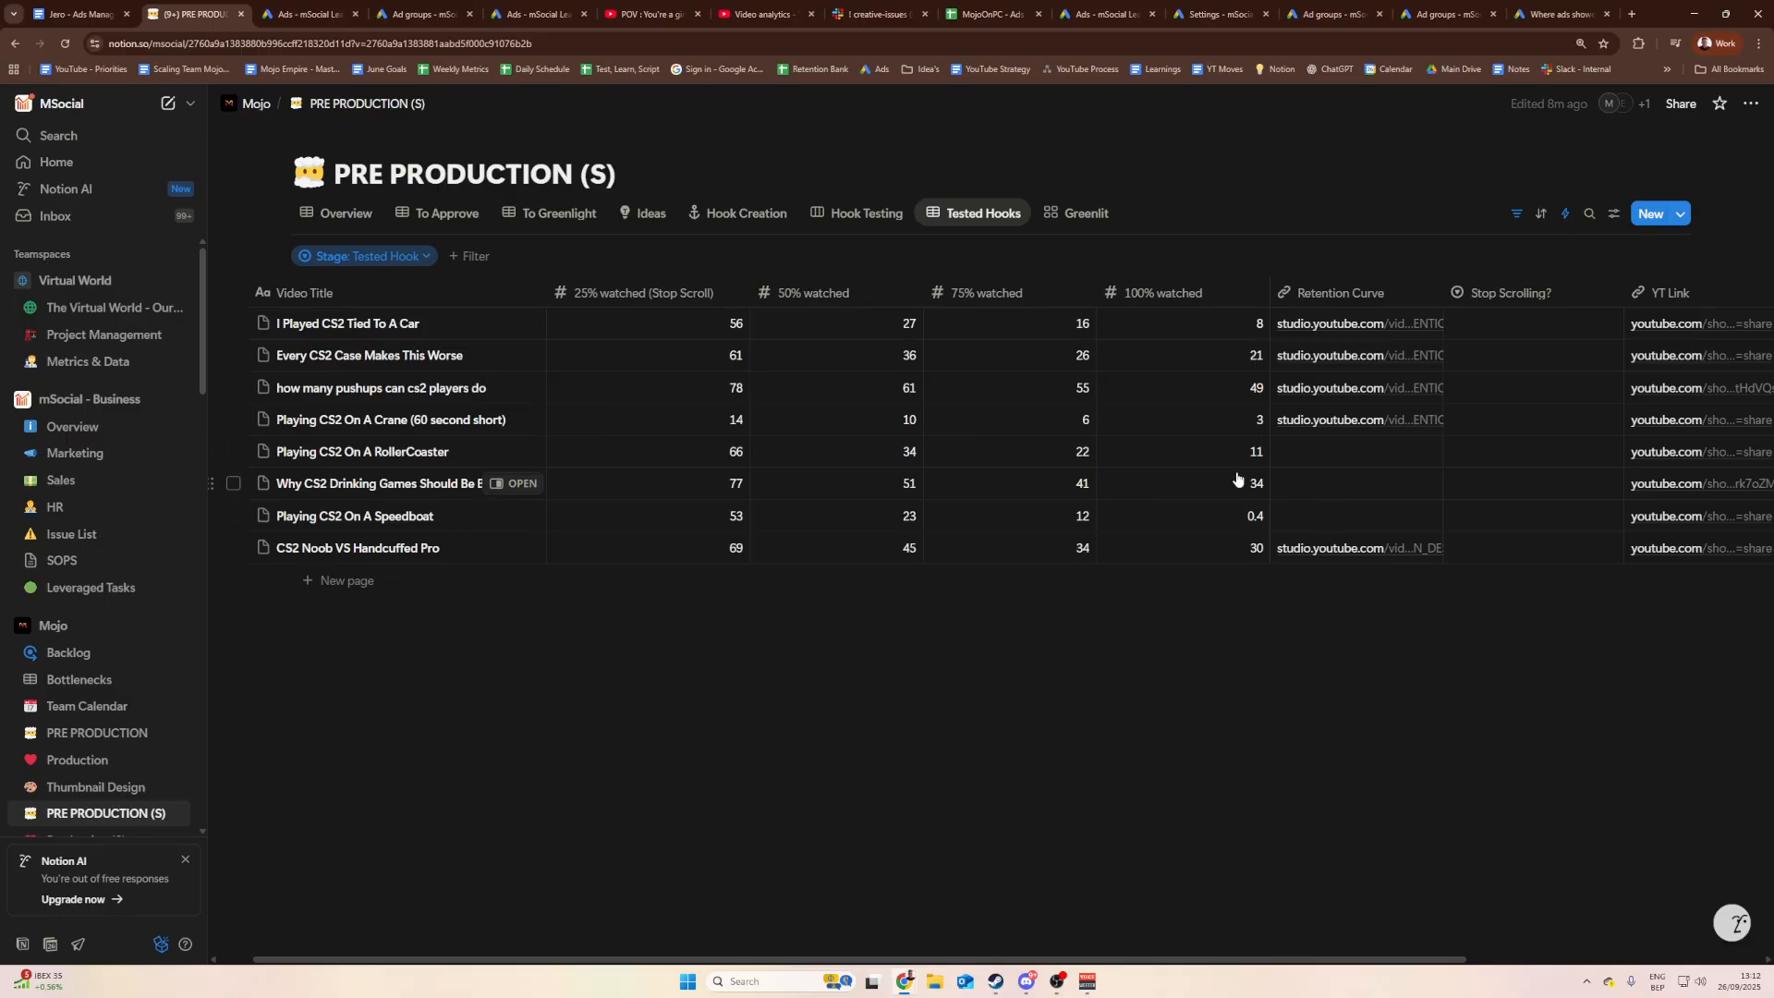
click(758, 13)
click(649, 14)
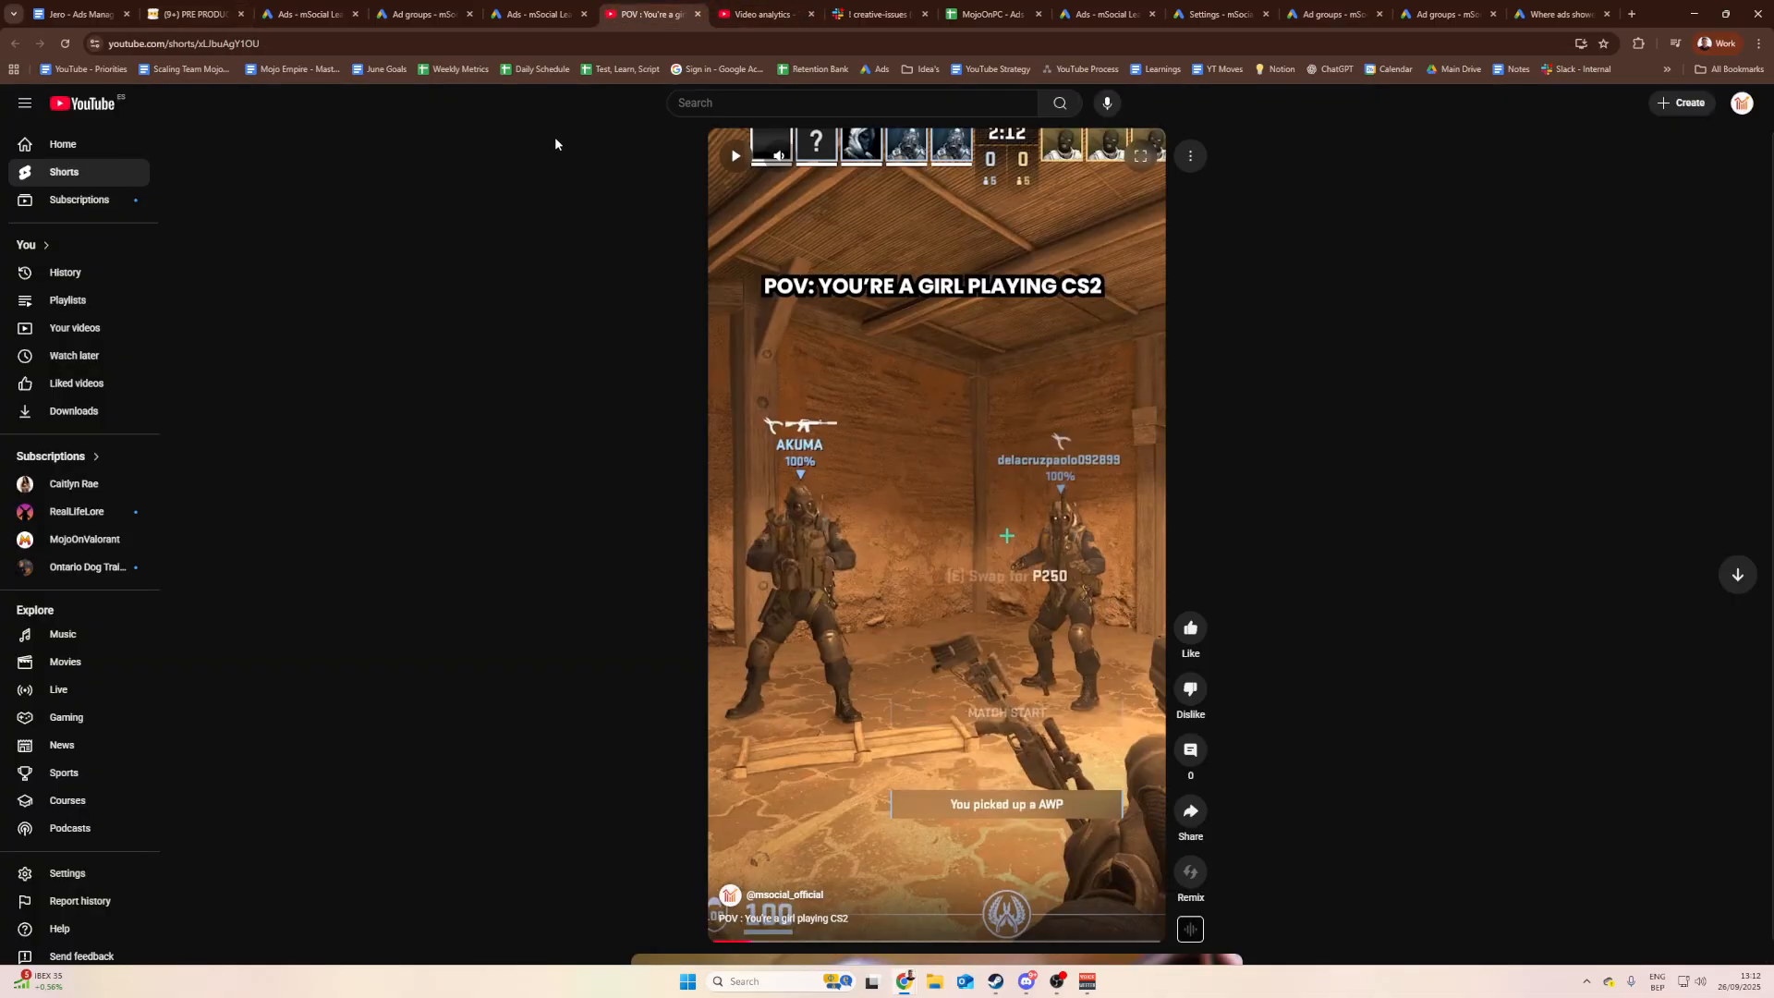
click(539, 13)
click(762, 14)
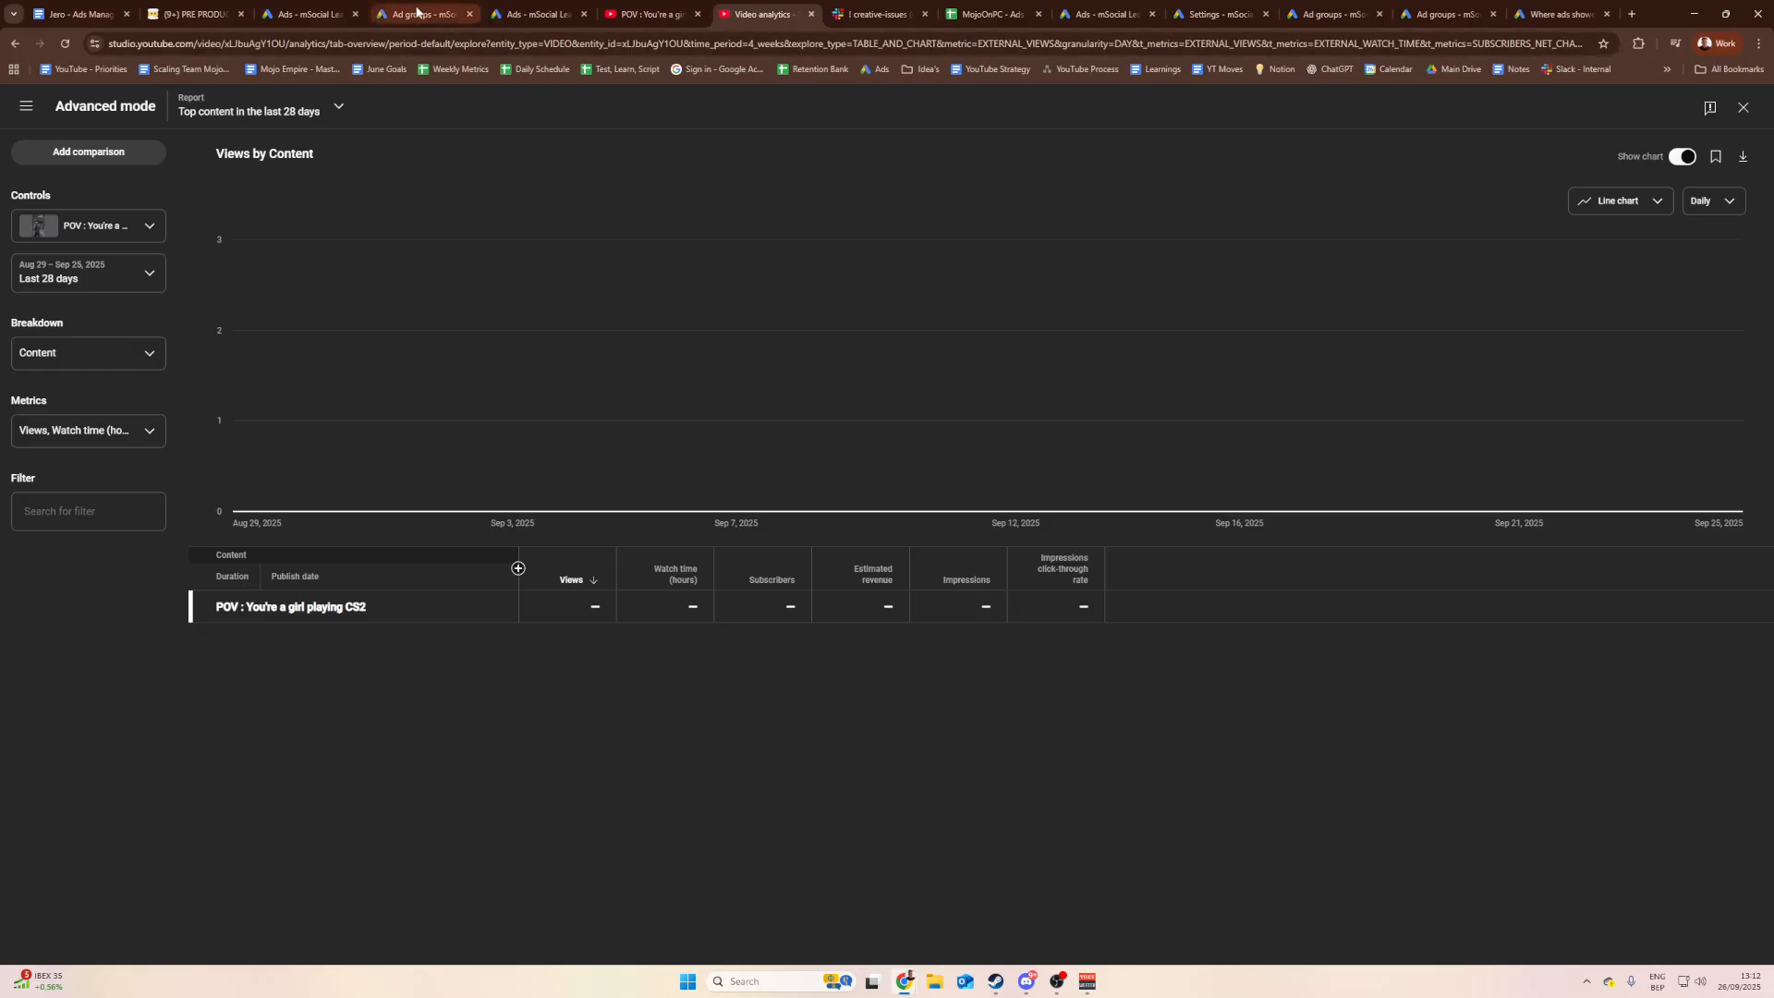
click(610, 15)
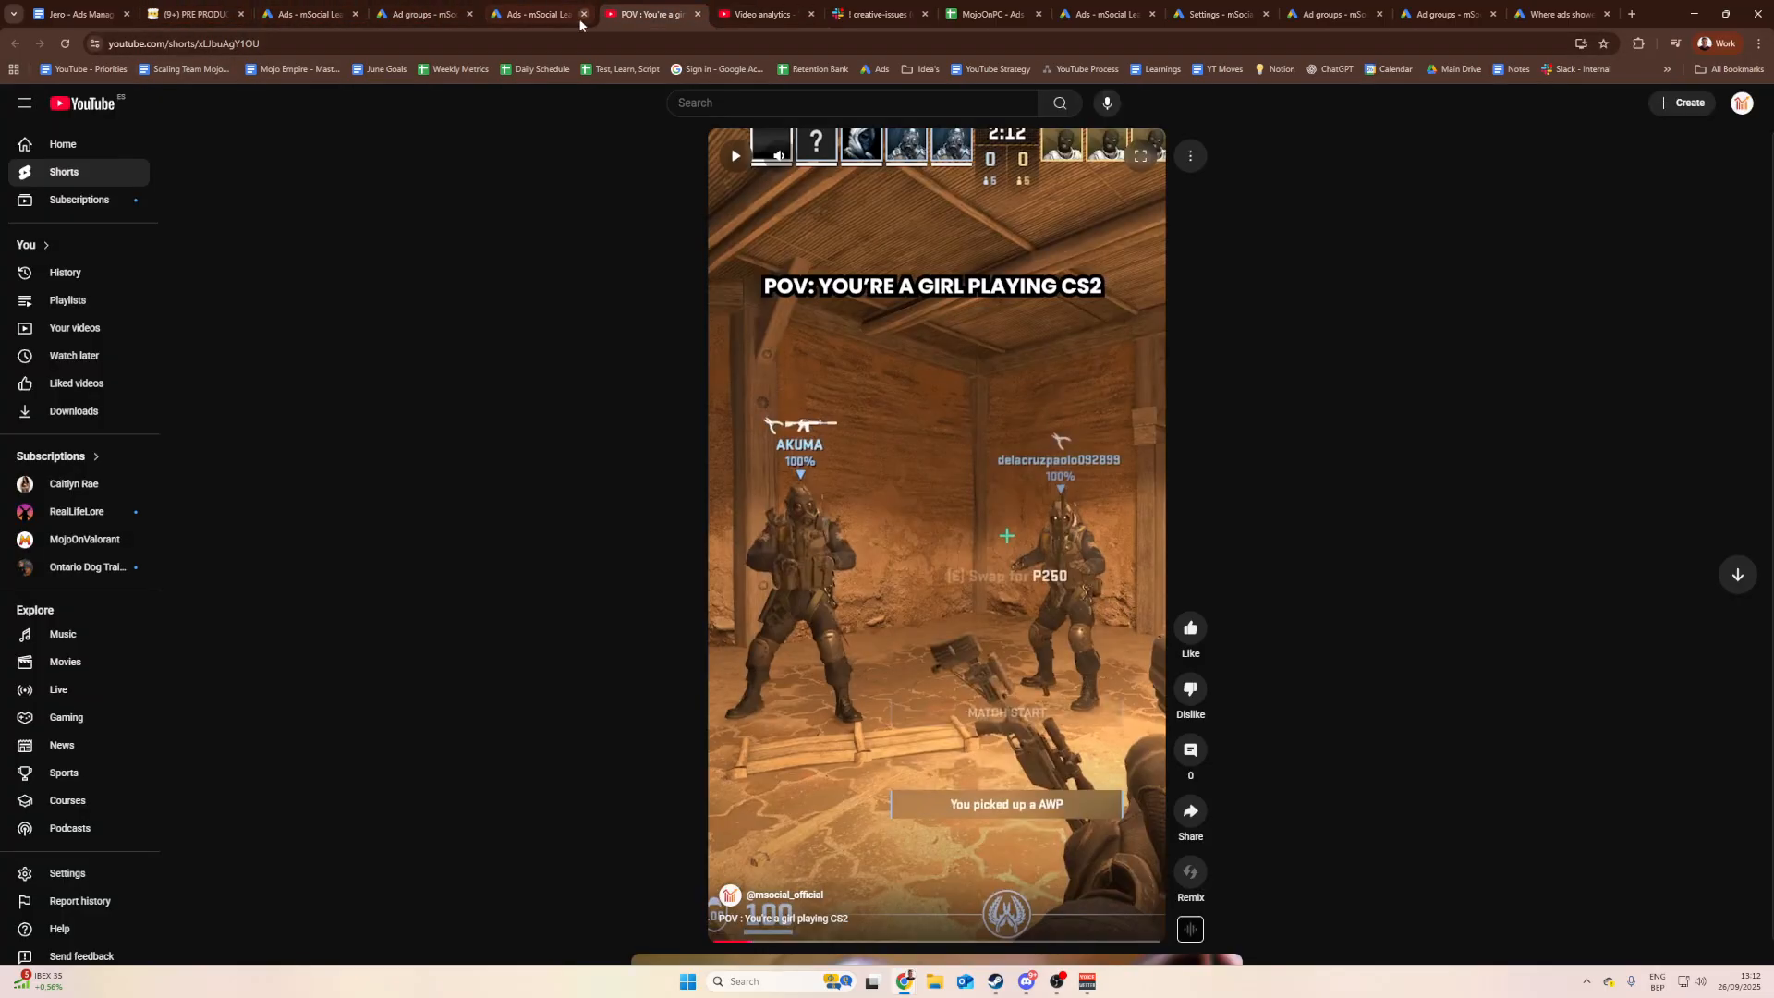
click(737, 12)
click(18, 48)
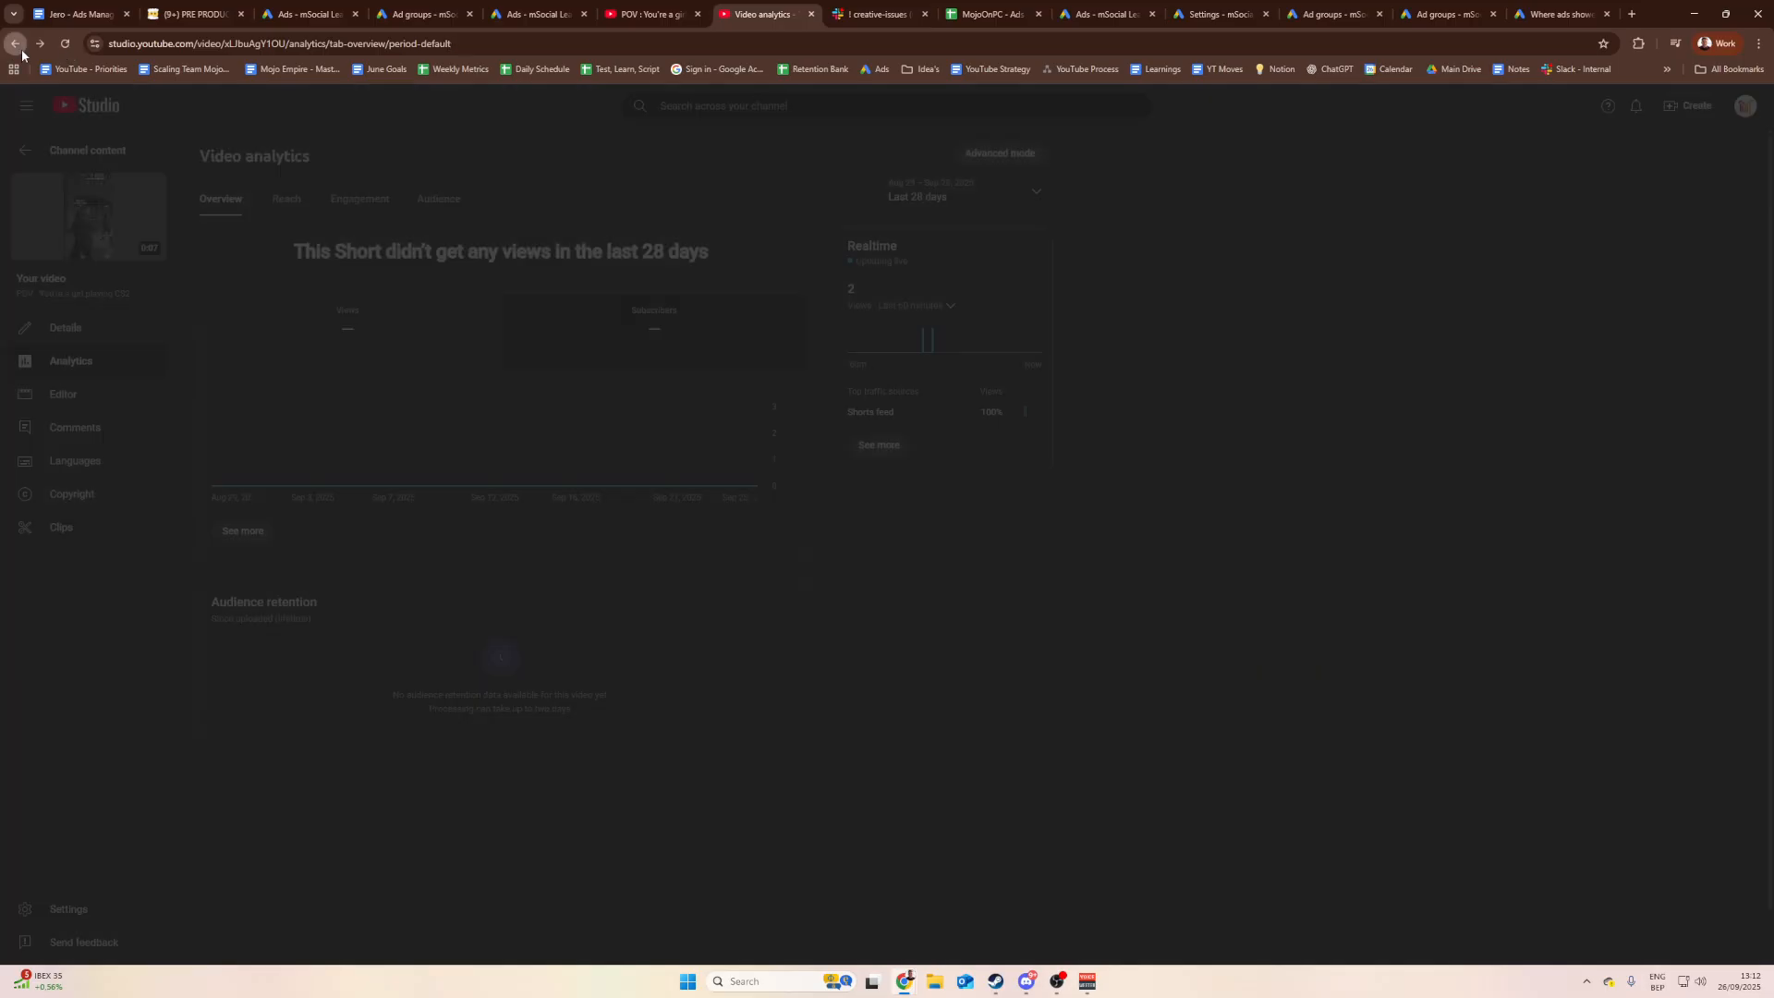
click(20, 48)
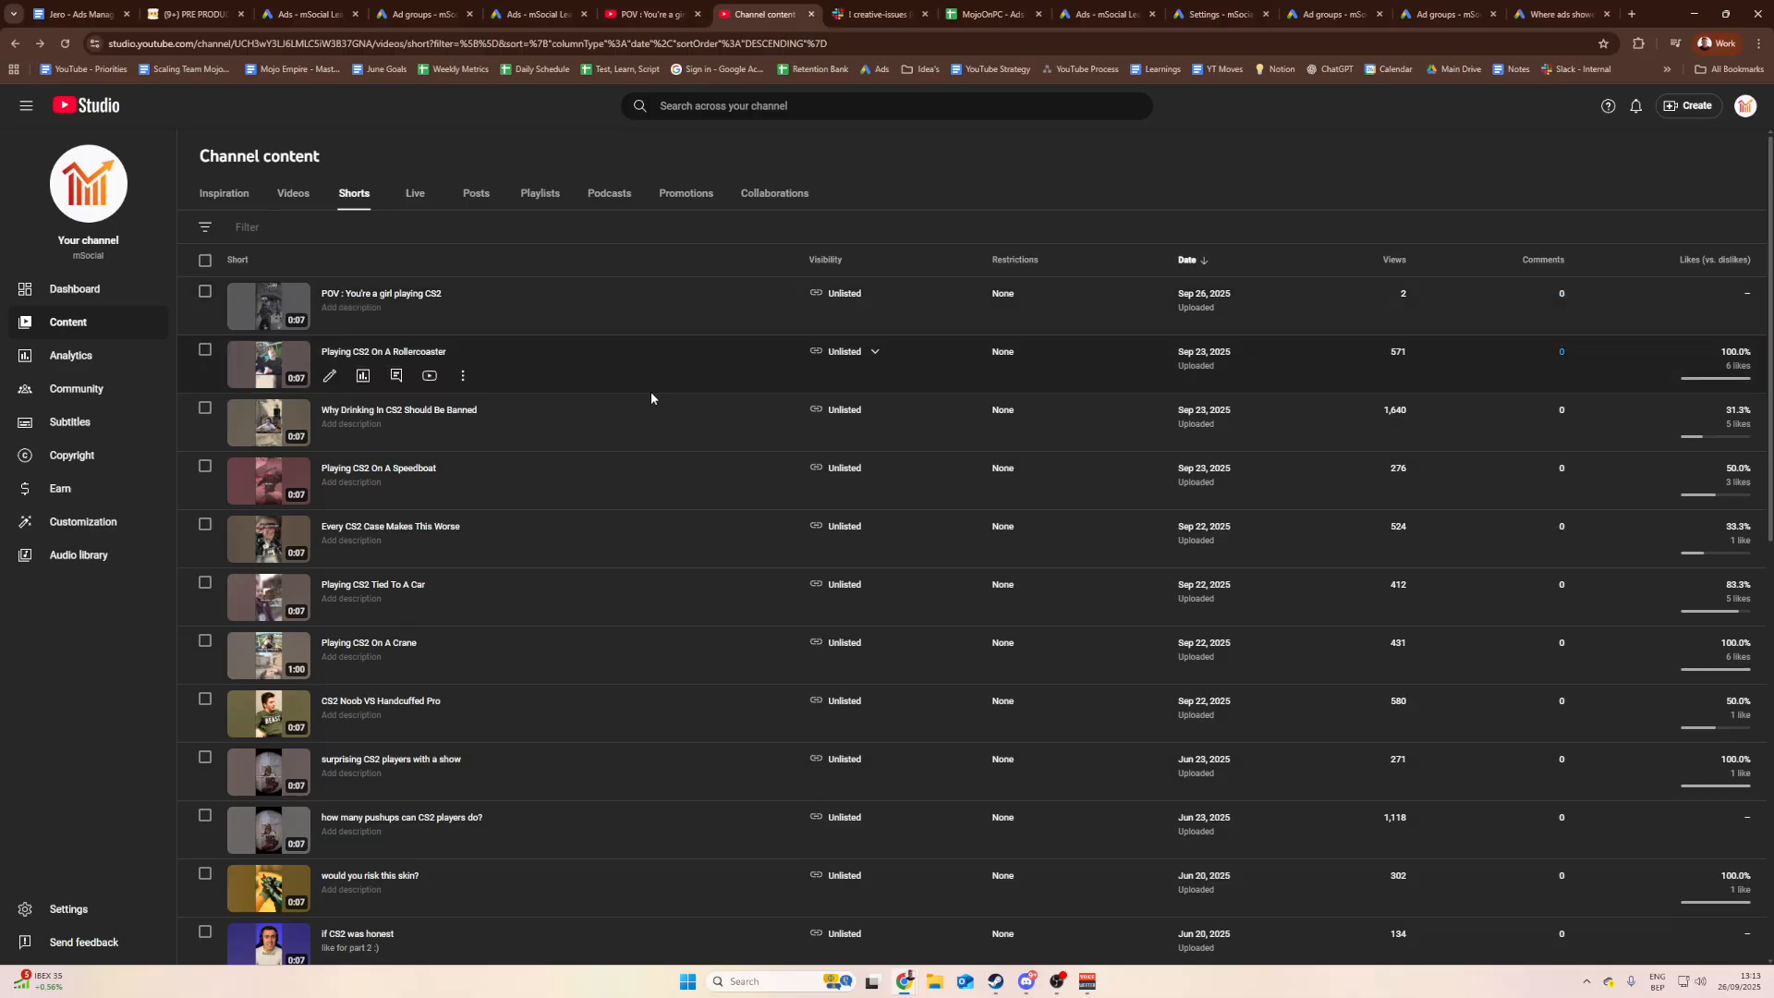
Step: Open analytics for 'Why Drinking In CS2 Should Be Banned' and view its advanced and audience retention reports
mouse_move(1725, 440)
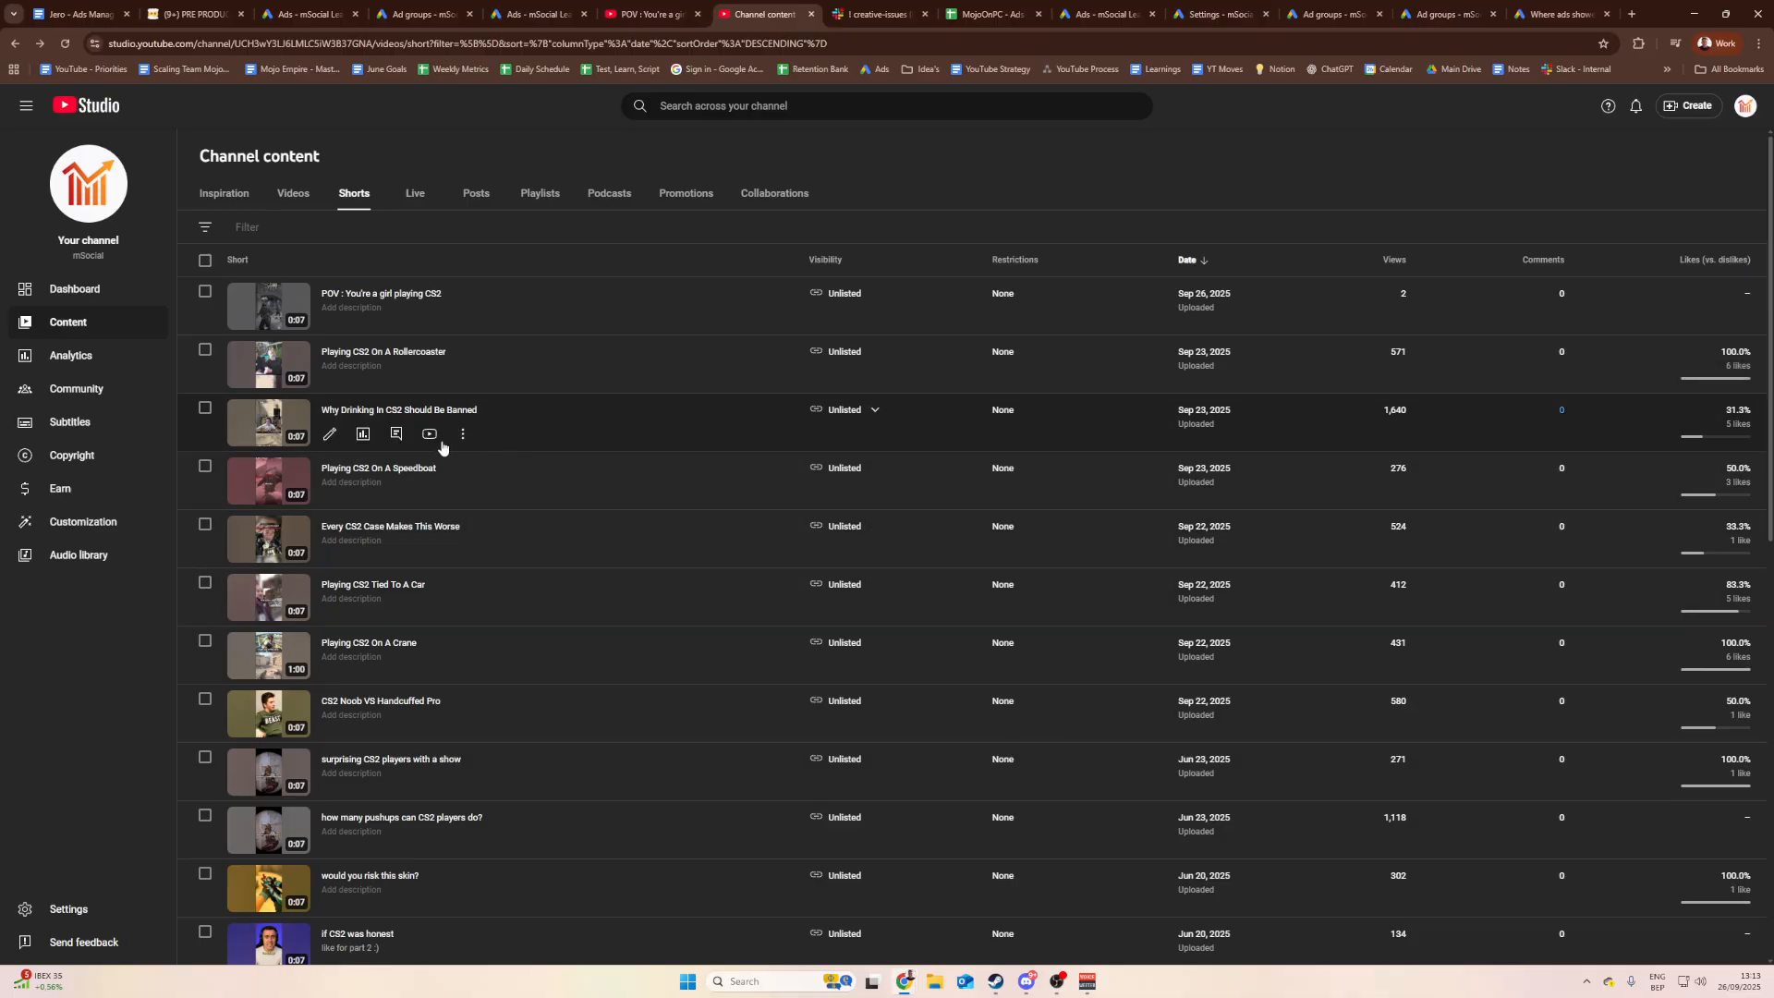
click(362, 433)
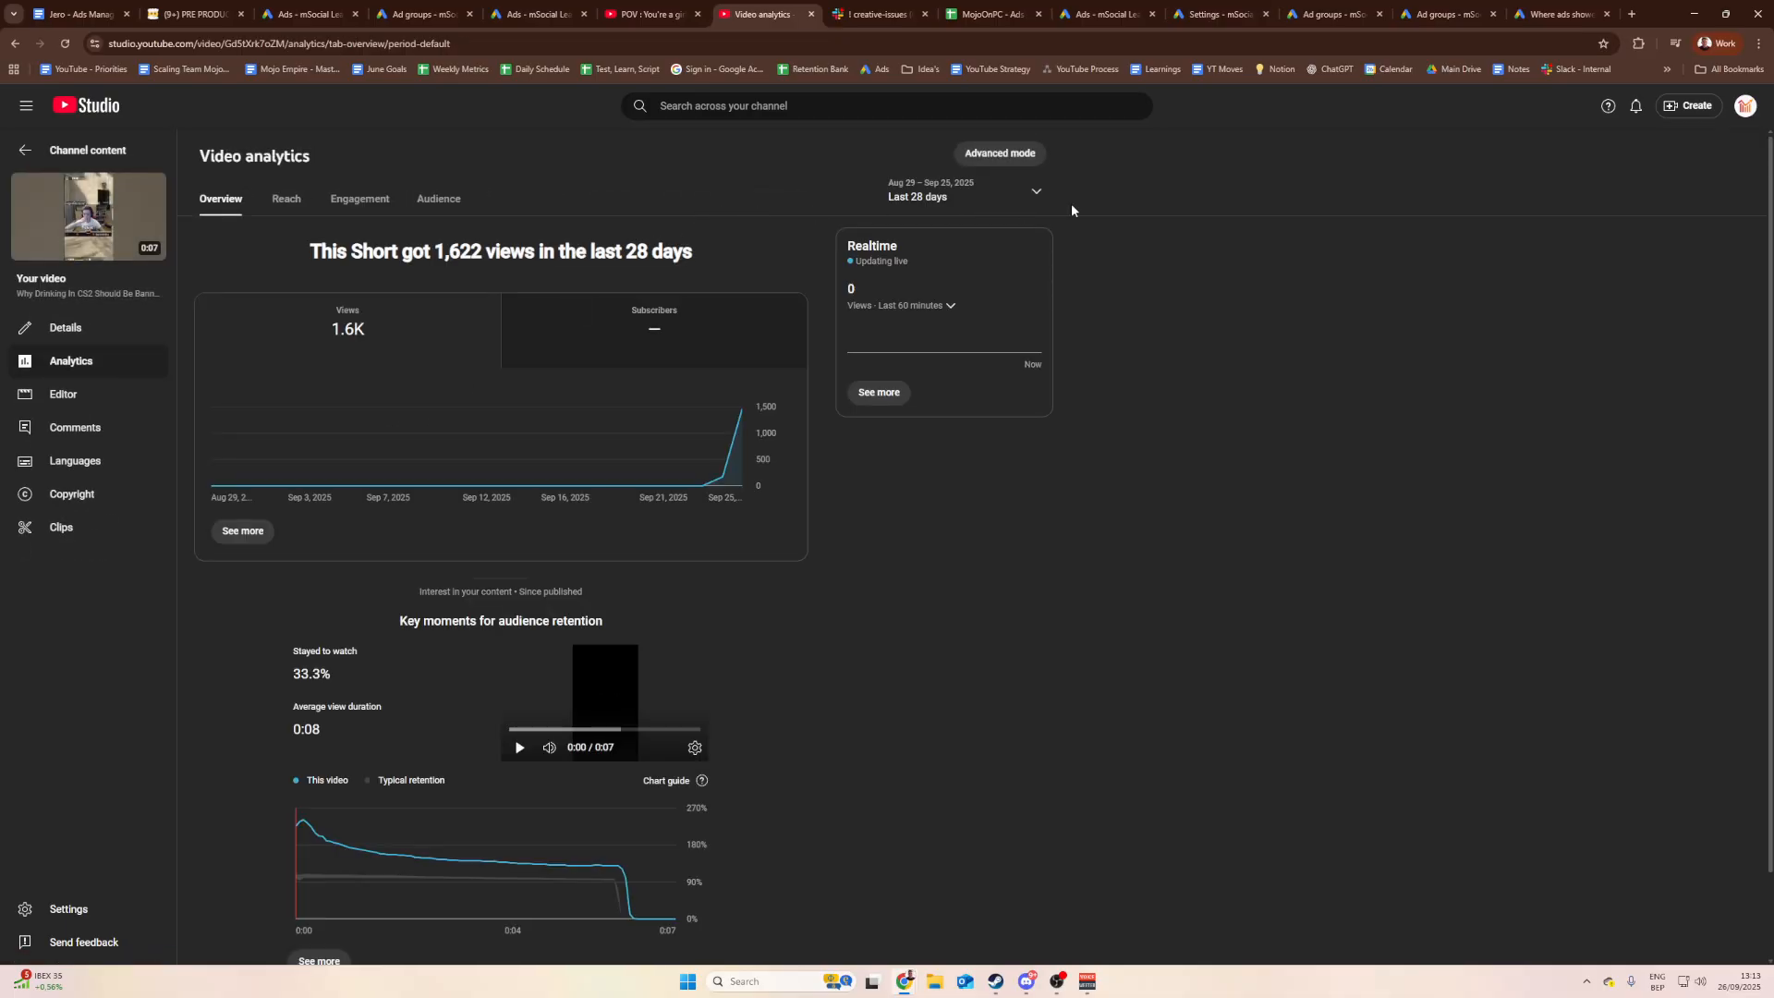
click(980, 157)
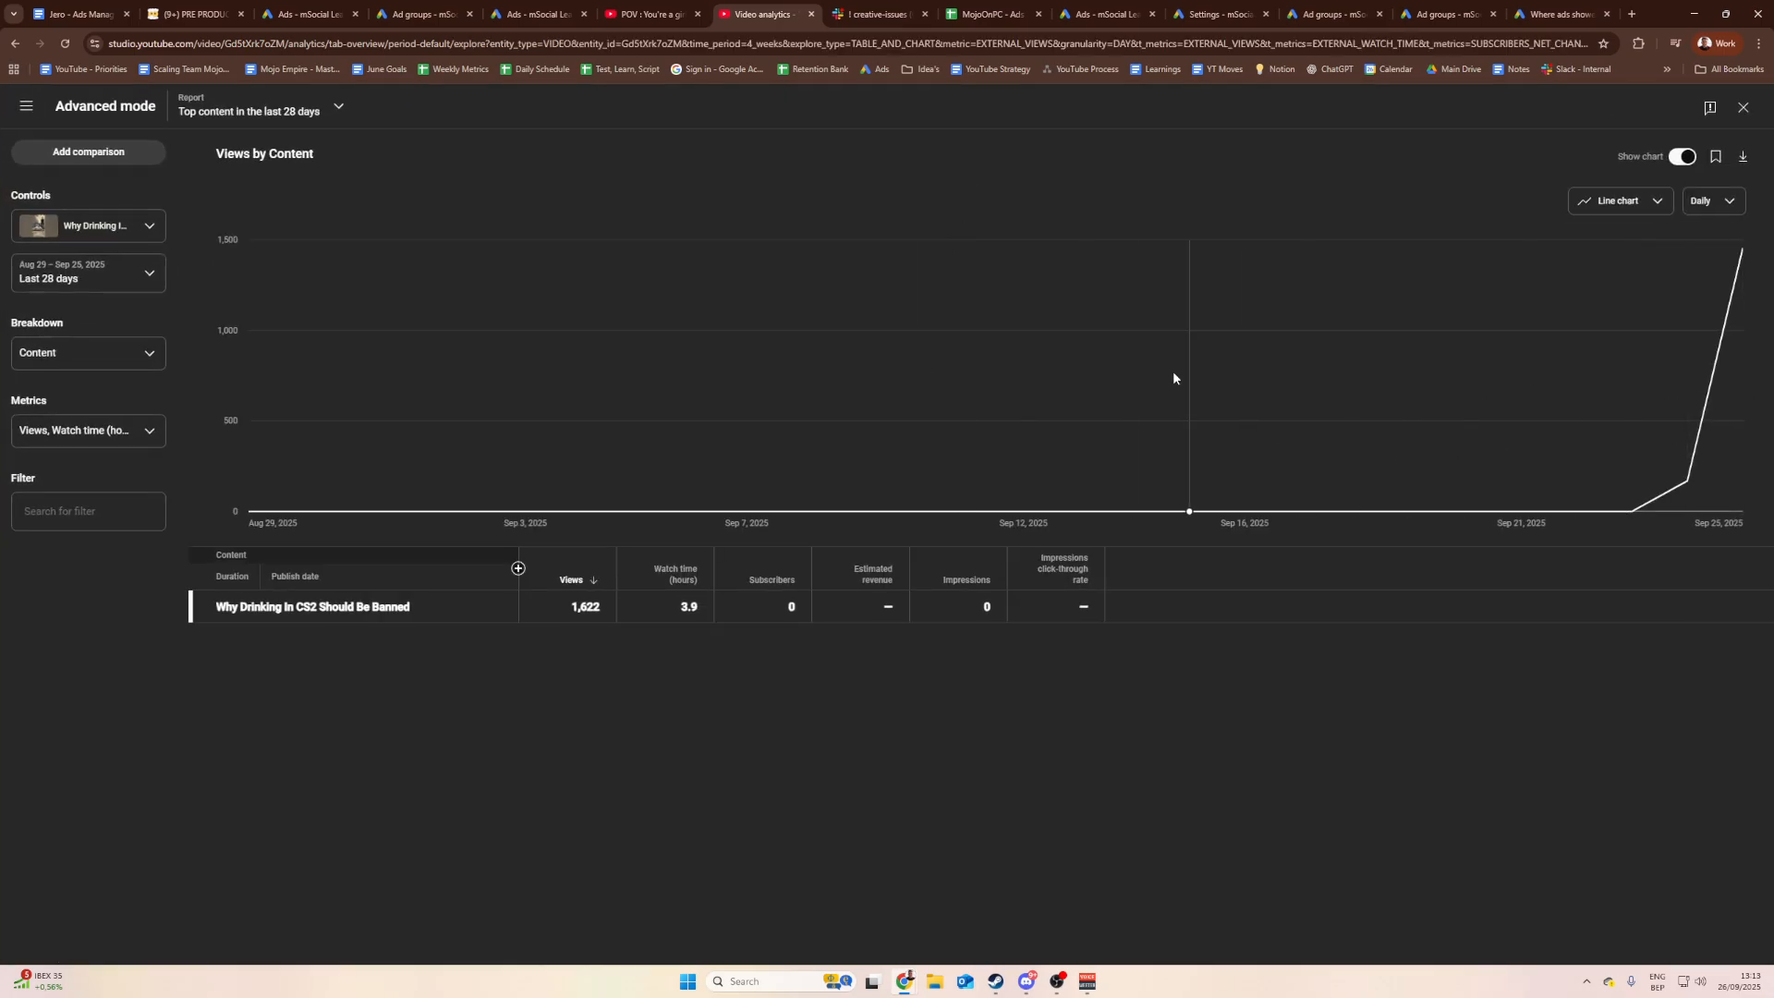
click(1742, 108)
scroll(662, 573, down, 3)
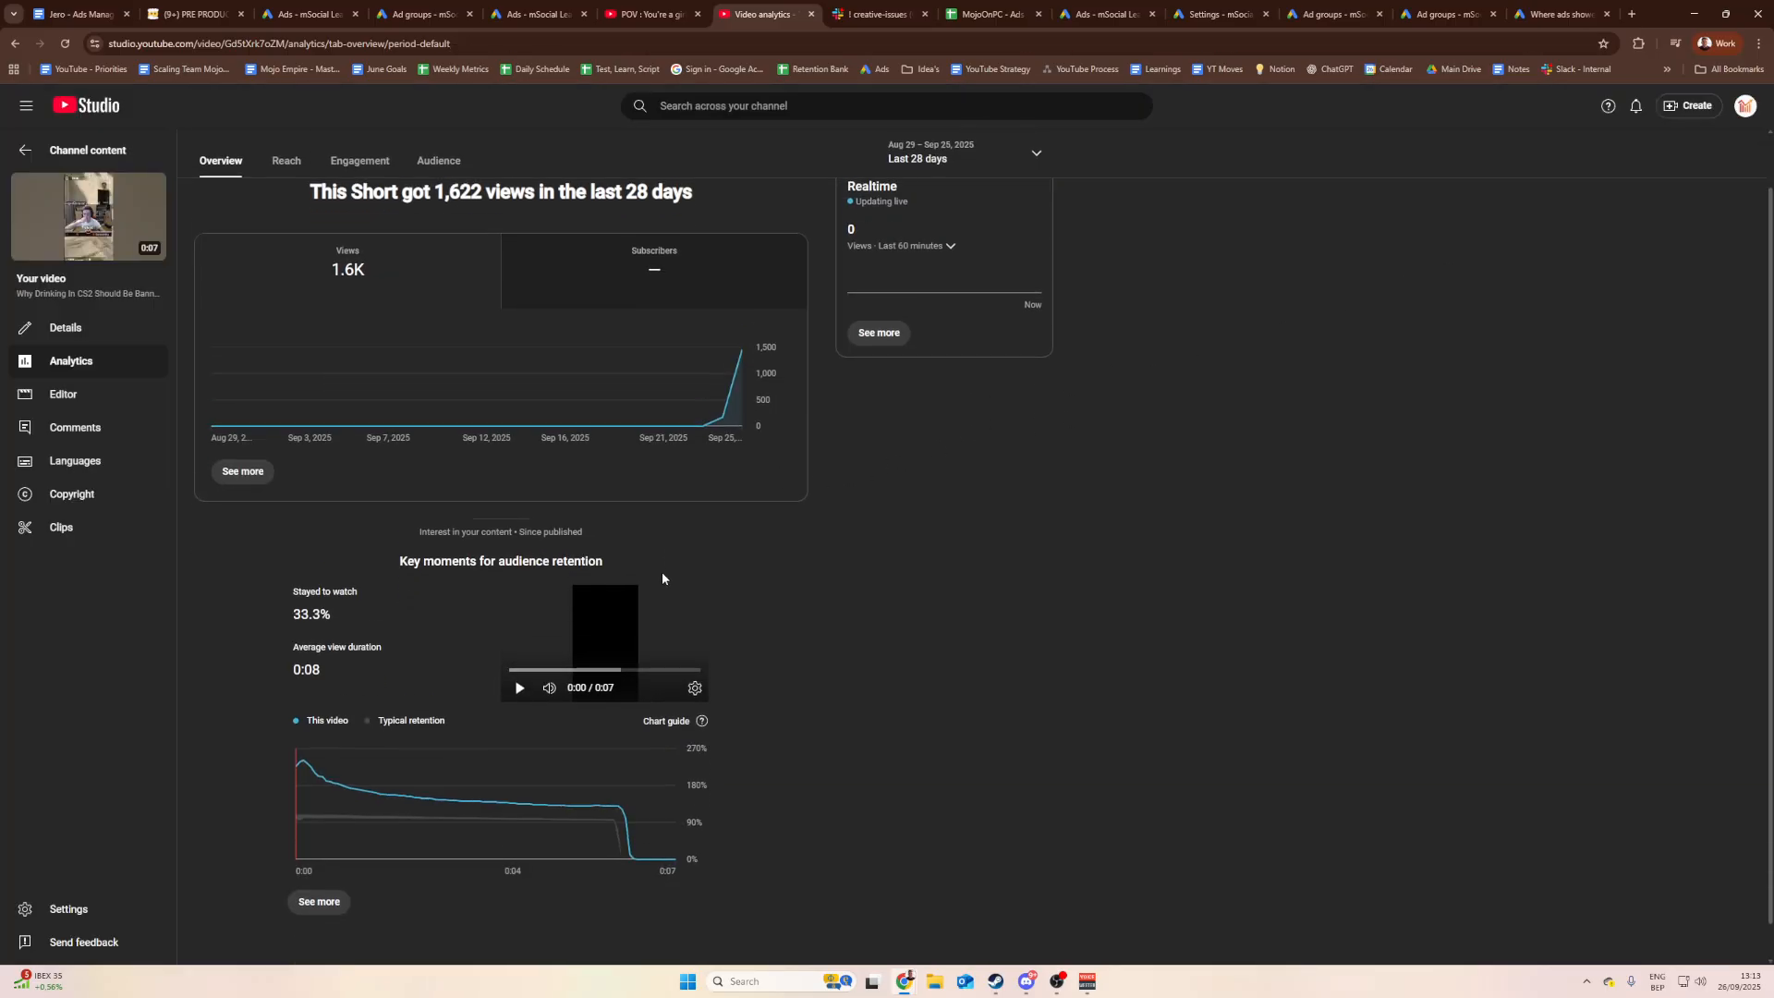
click(319, 866)
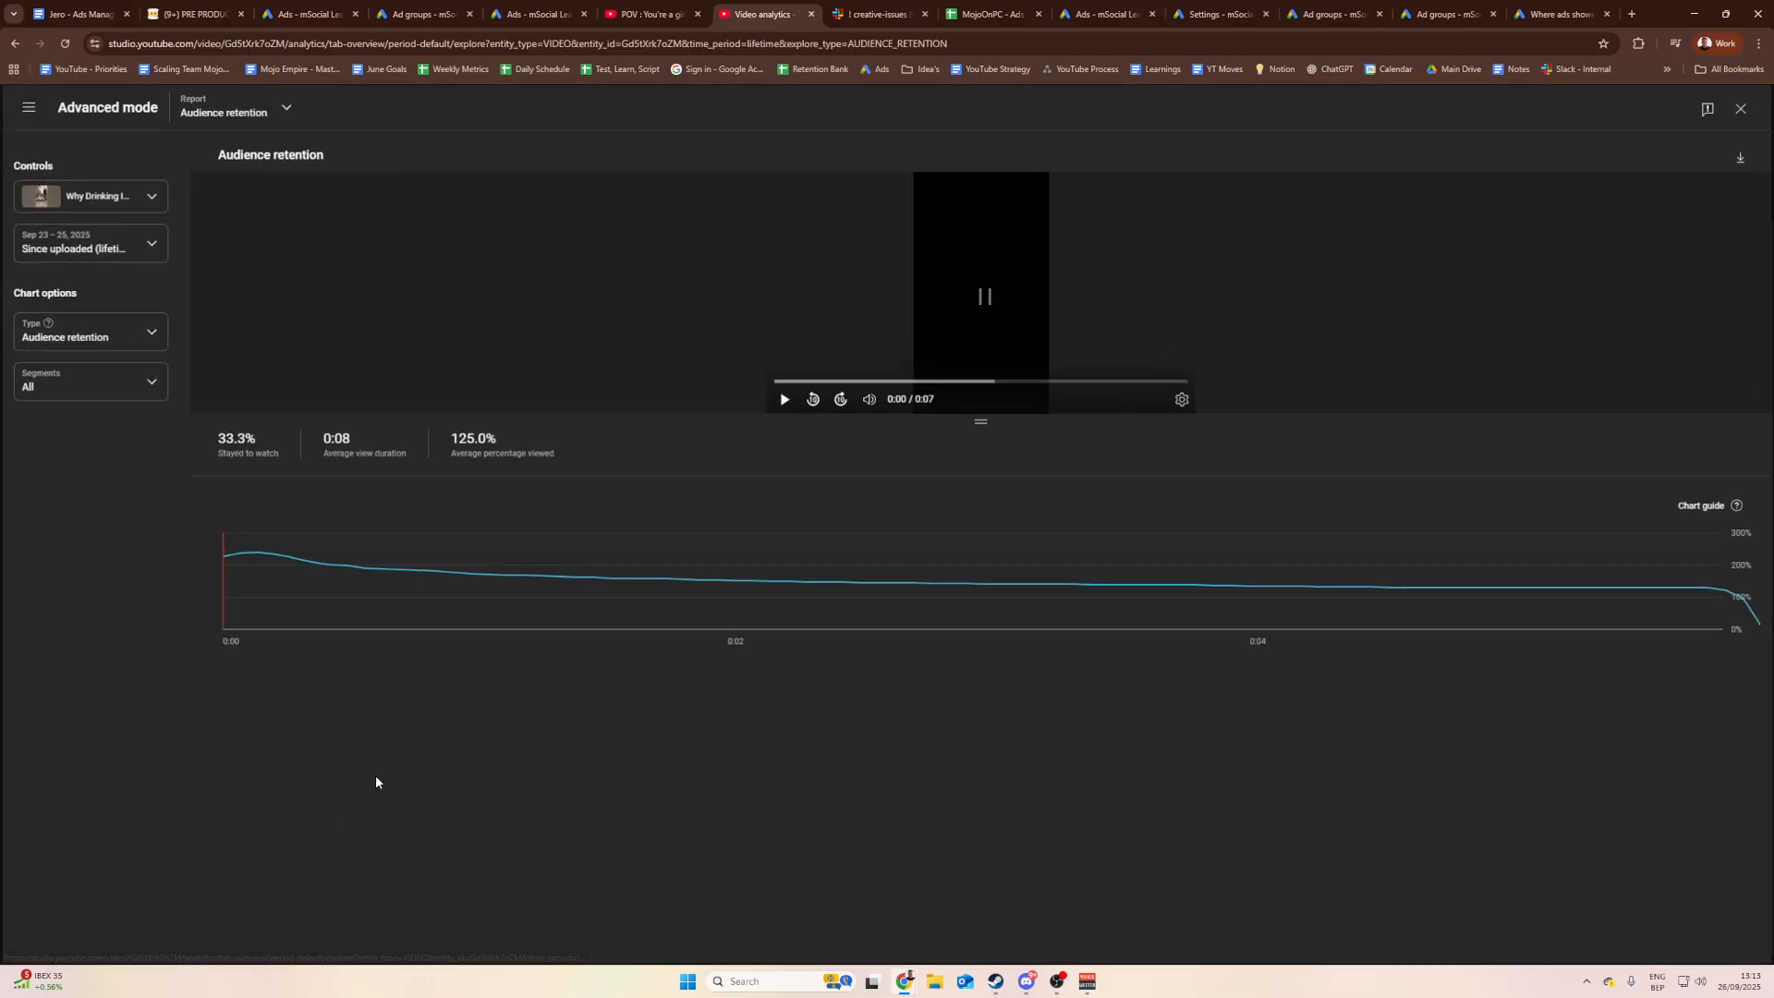
click(1742, 108)
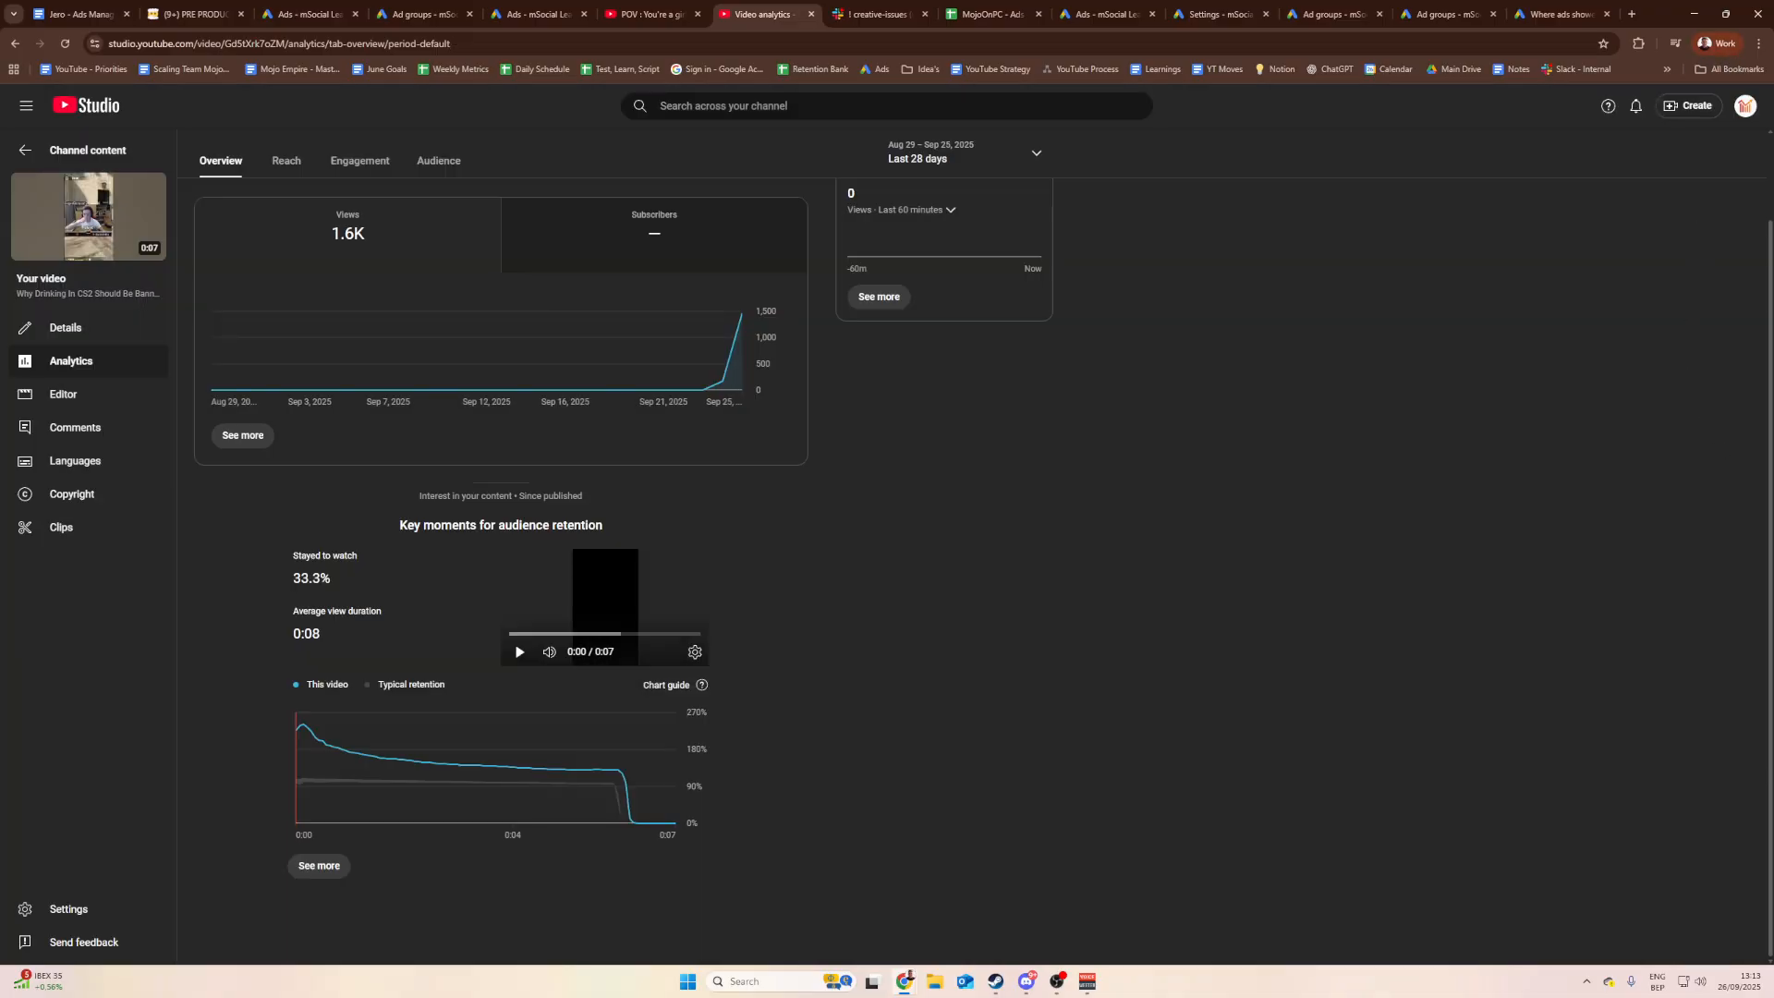
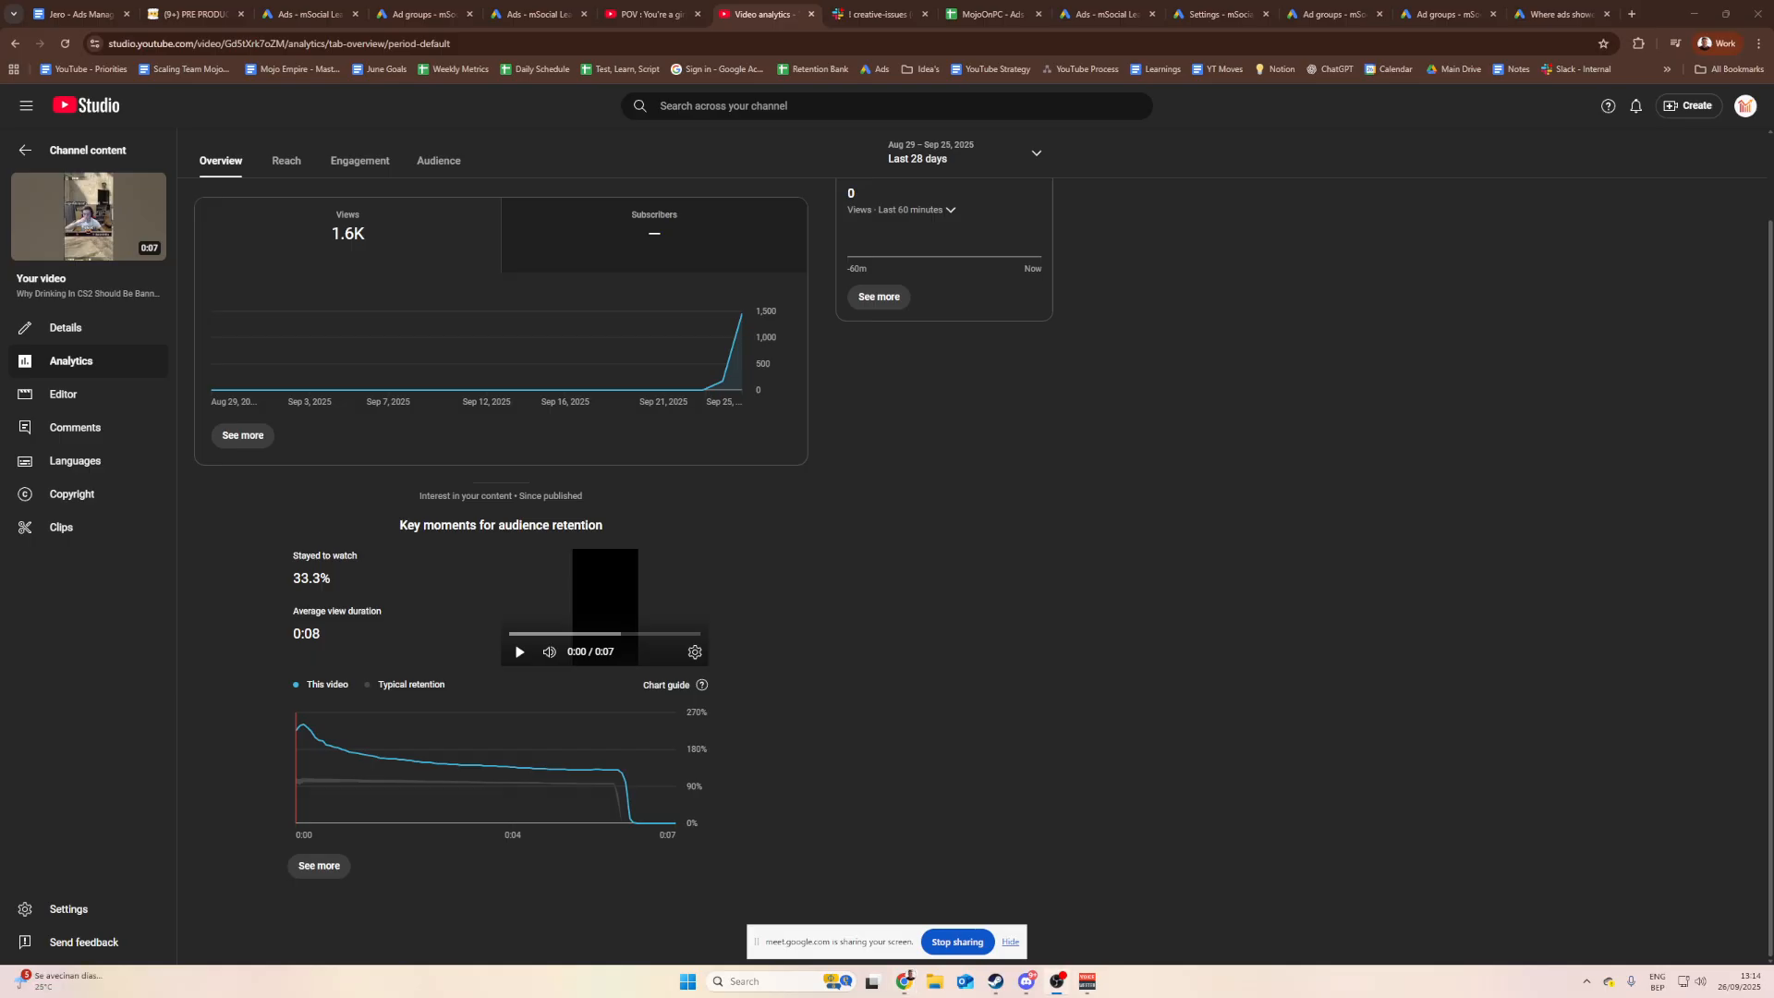
Step: Return to the Ads Management SOP and read its retention-link steps
click(671, 7)
click(78, 14)
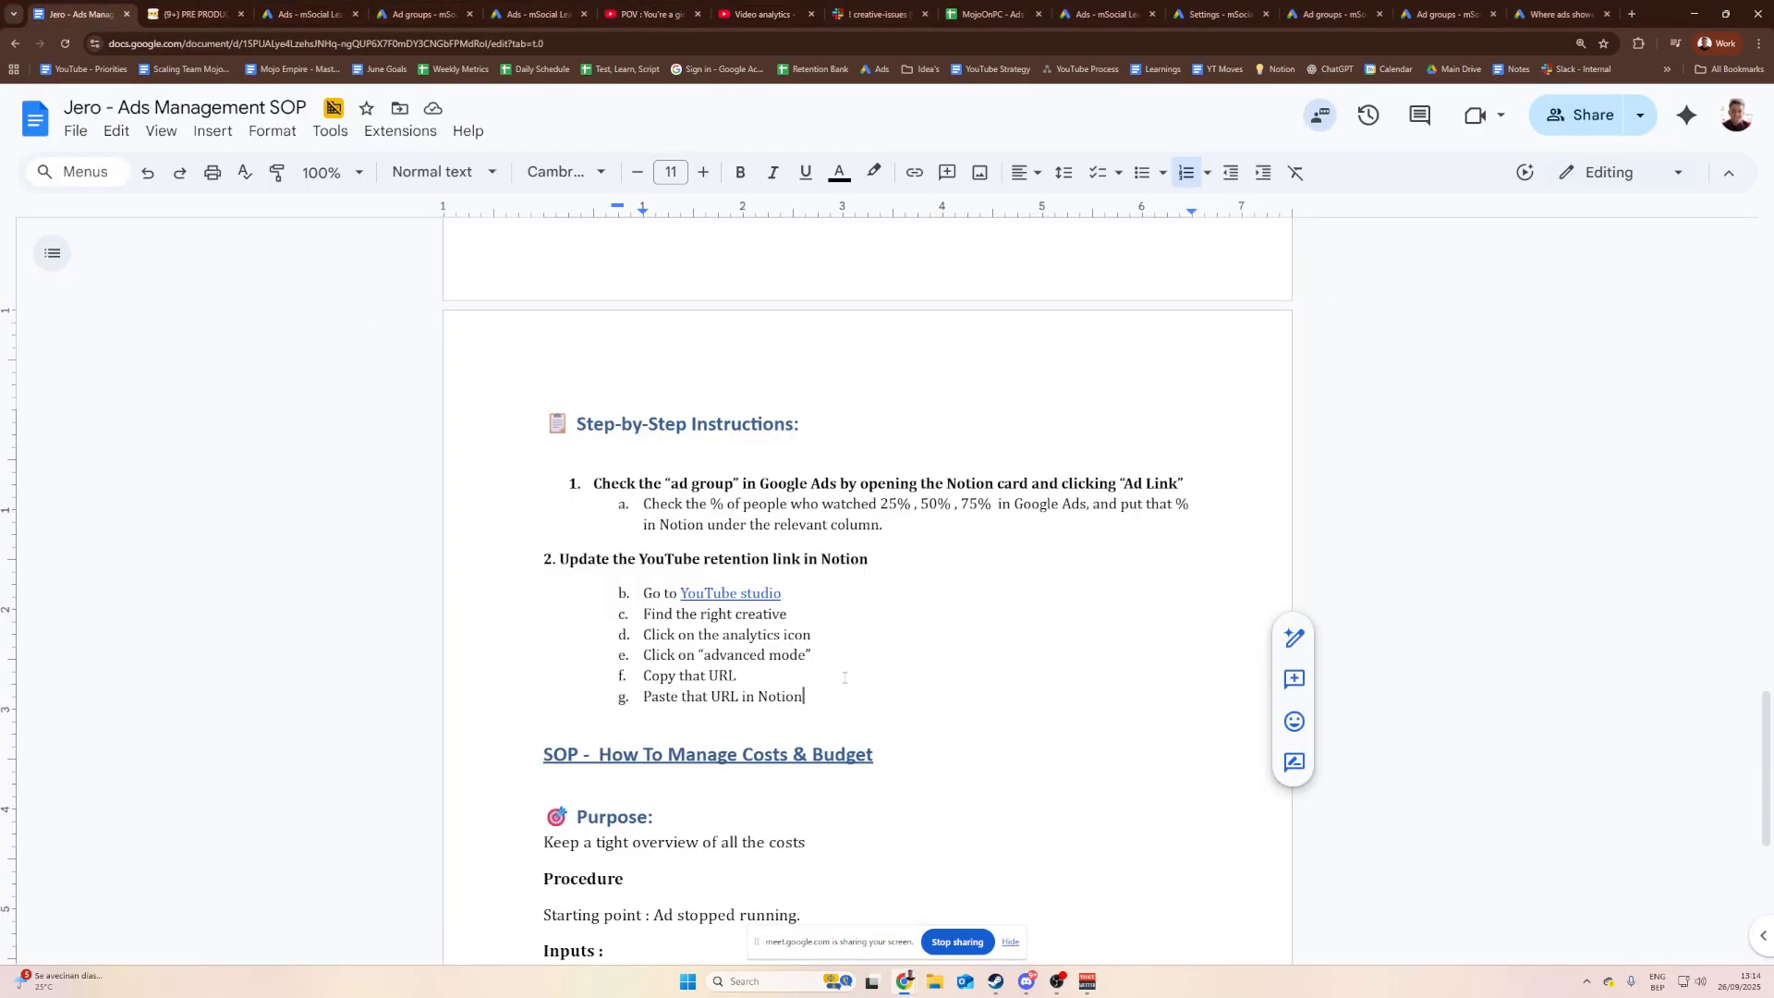
drag(846, 694, 547, 558)
click(603, 559)
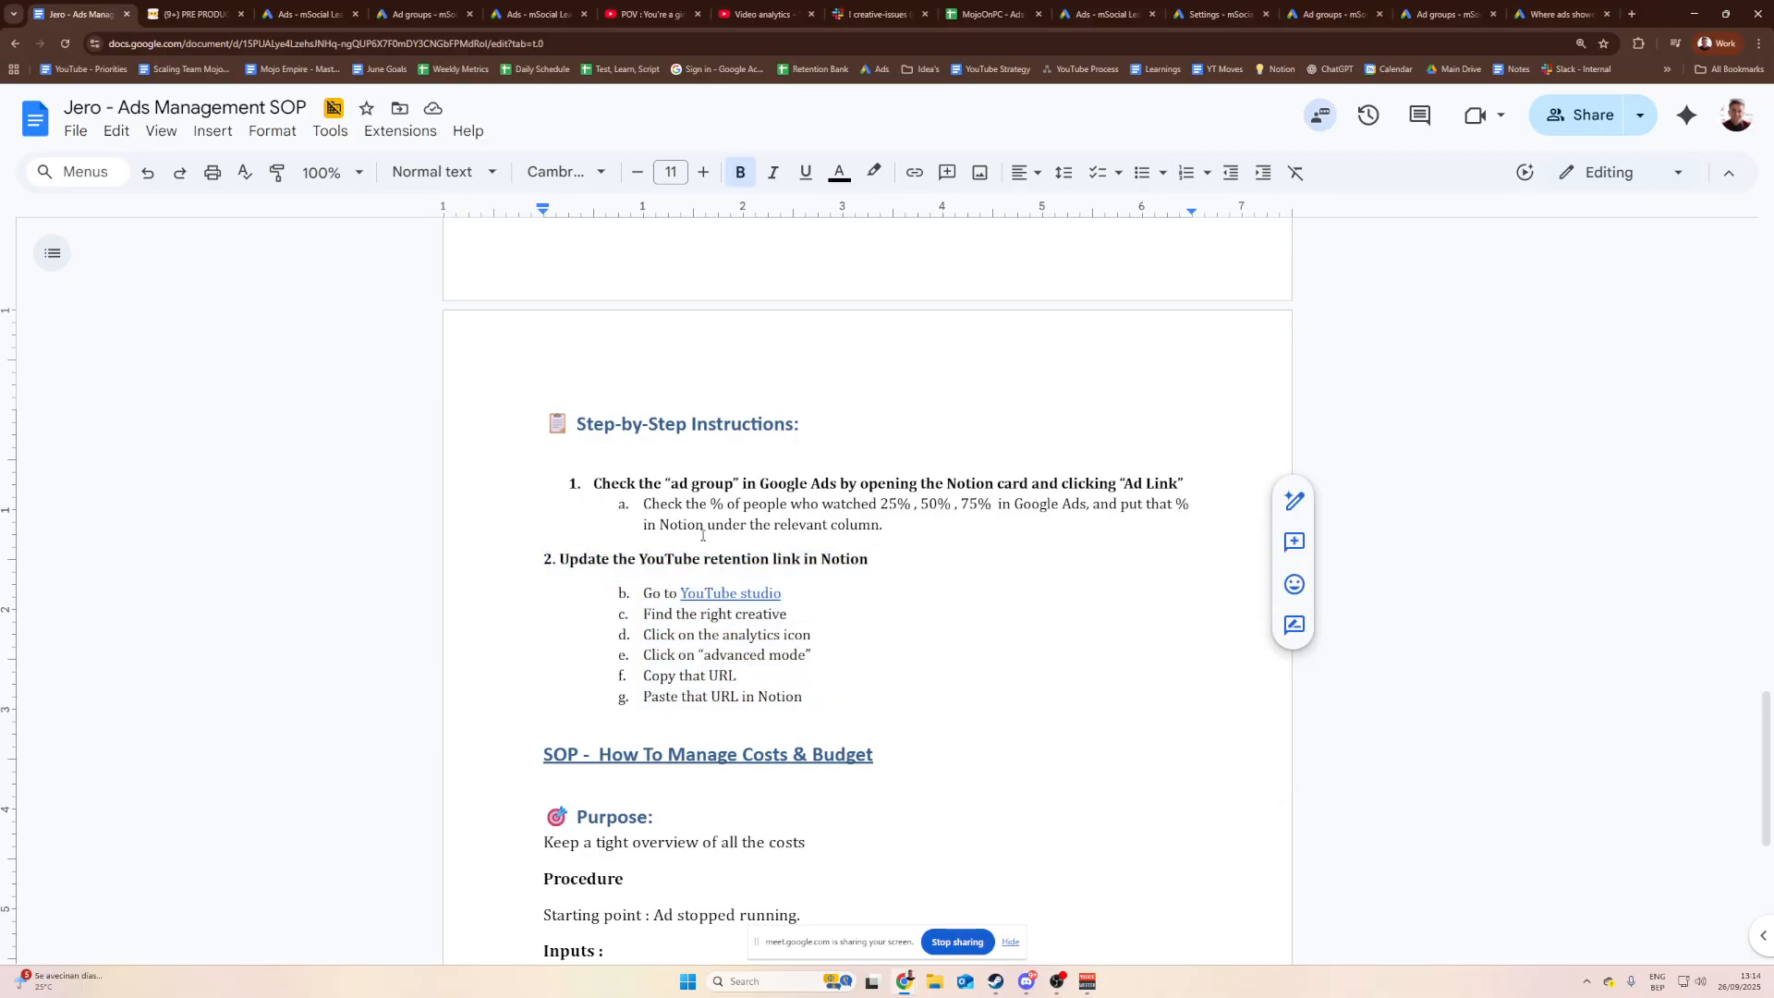
click(811, 504)
click(862, 523)
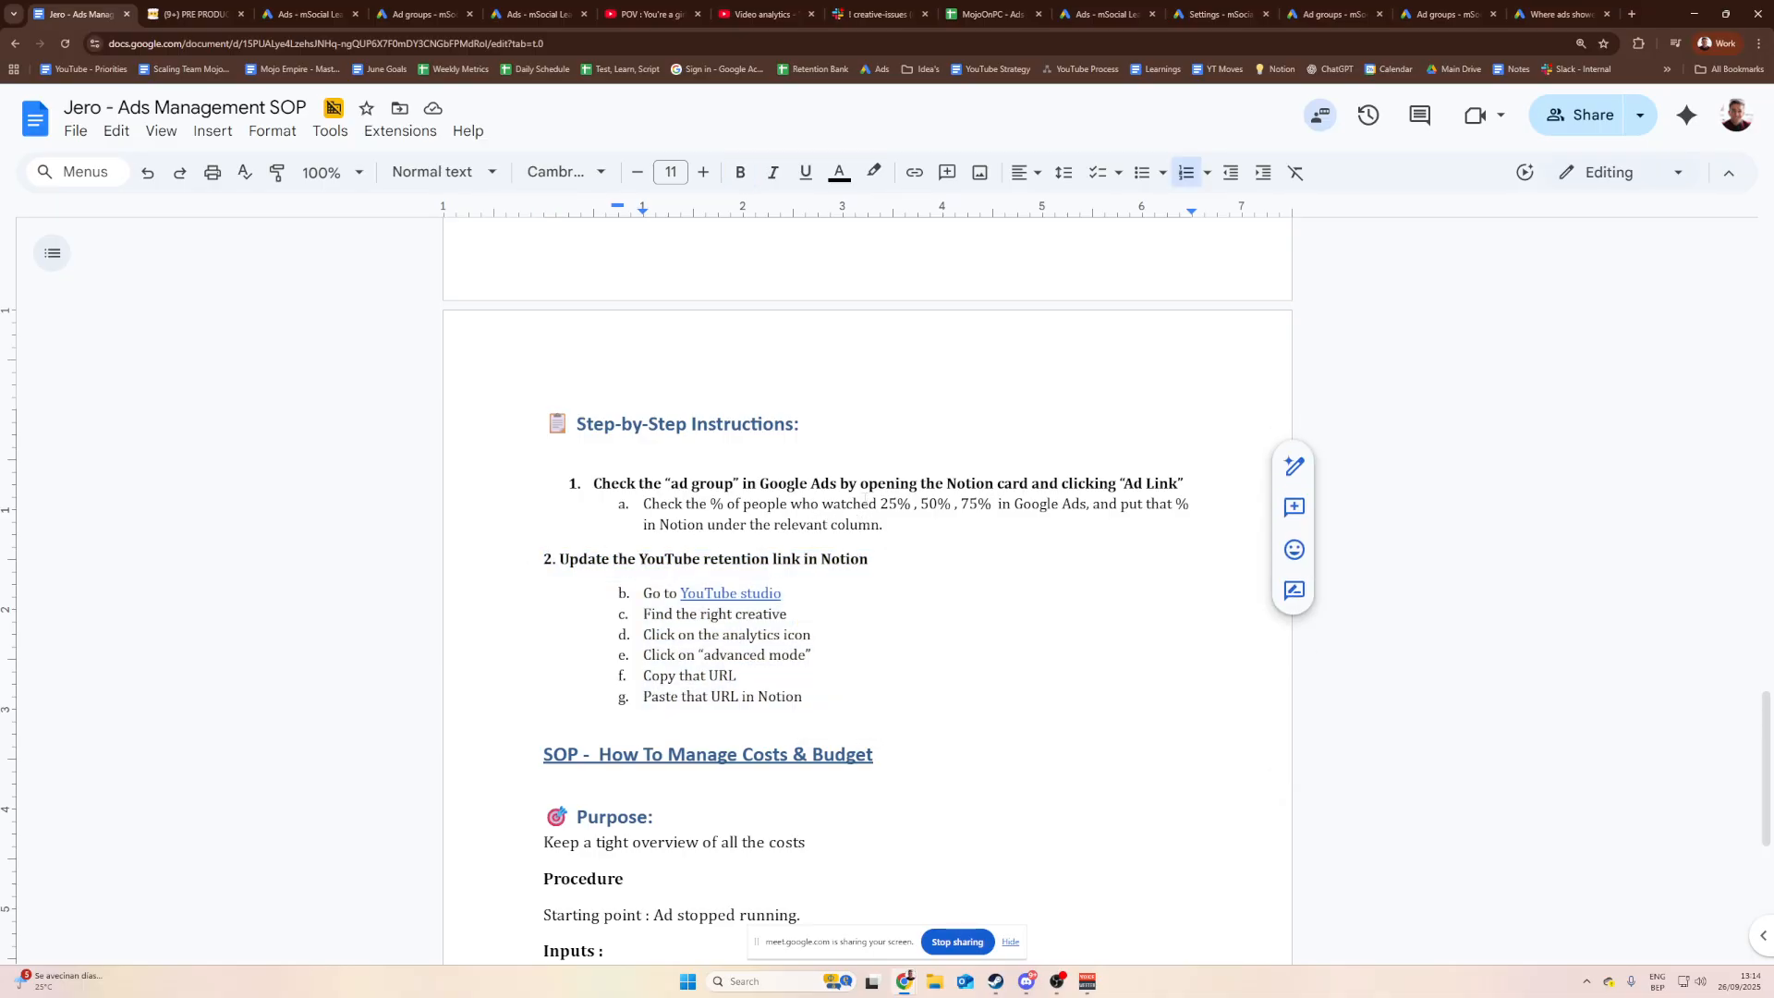
click(939, 504)
Step: Re-read the watched-percentages step and the section 2 retention-link heading, then move to the Notion table
drag(869, 504, 649, 484)
click(1013, 503)
click(706, 505)
click(648, 484)
drag(871, 561, 571, 557)
click(570, 558)
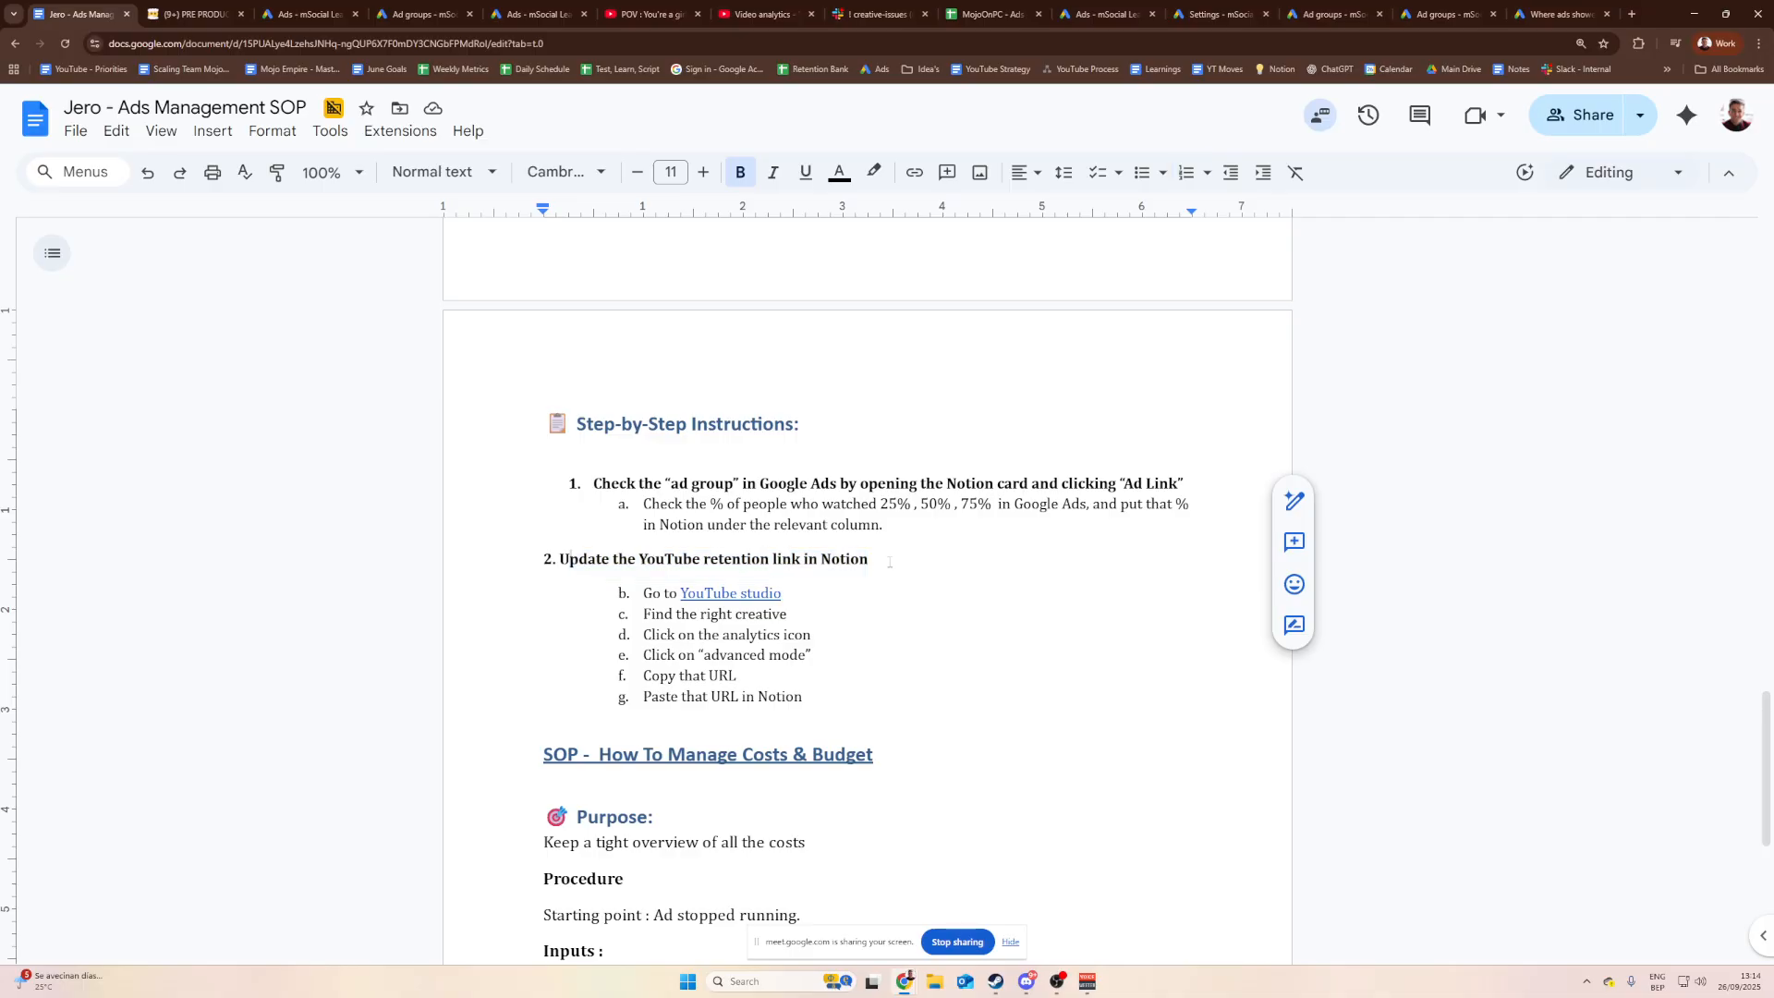
click(231, 10)
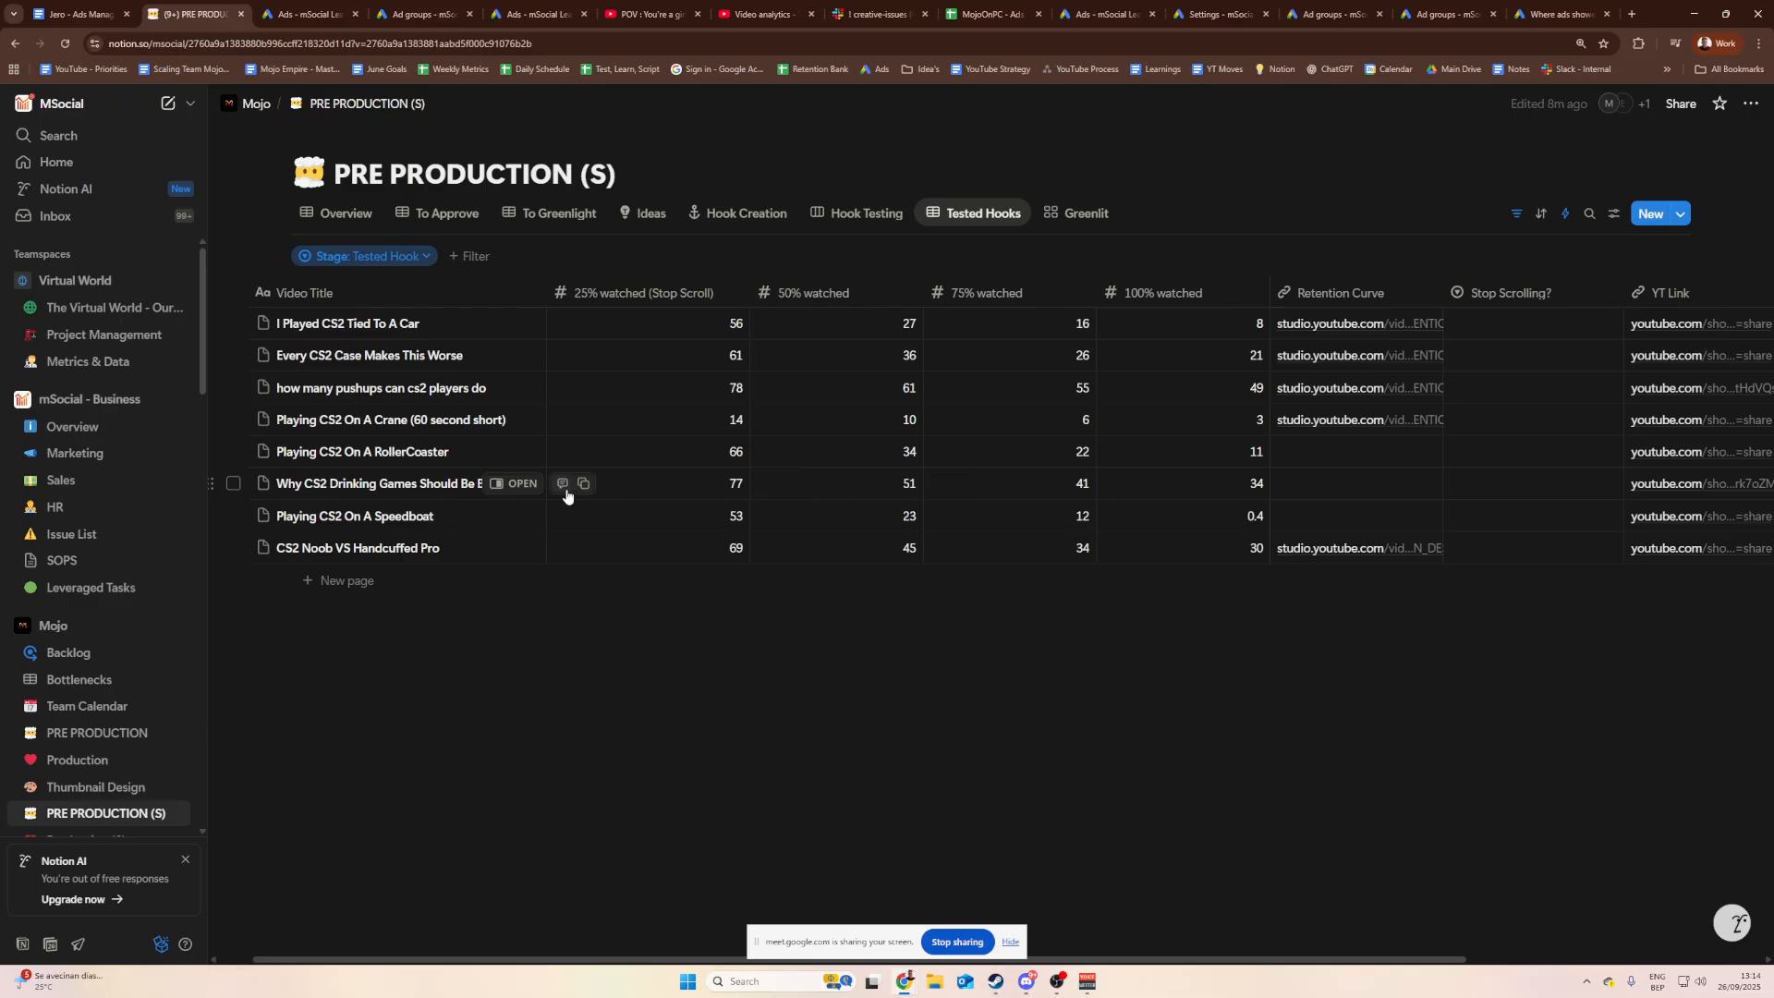
Step: Open Channel content > Shorts in YouTube Studio via the SOP's 'YouTube studio' link
click(652, 7)
click(755, 6)
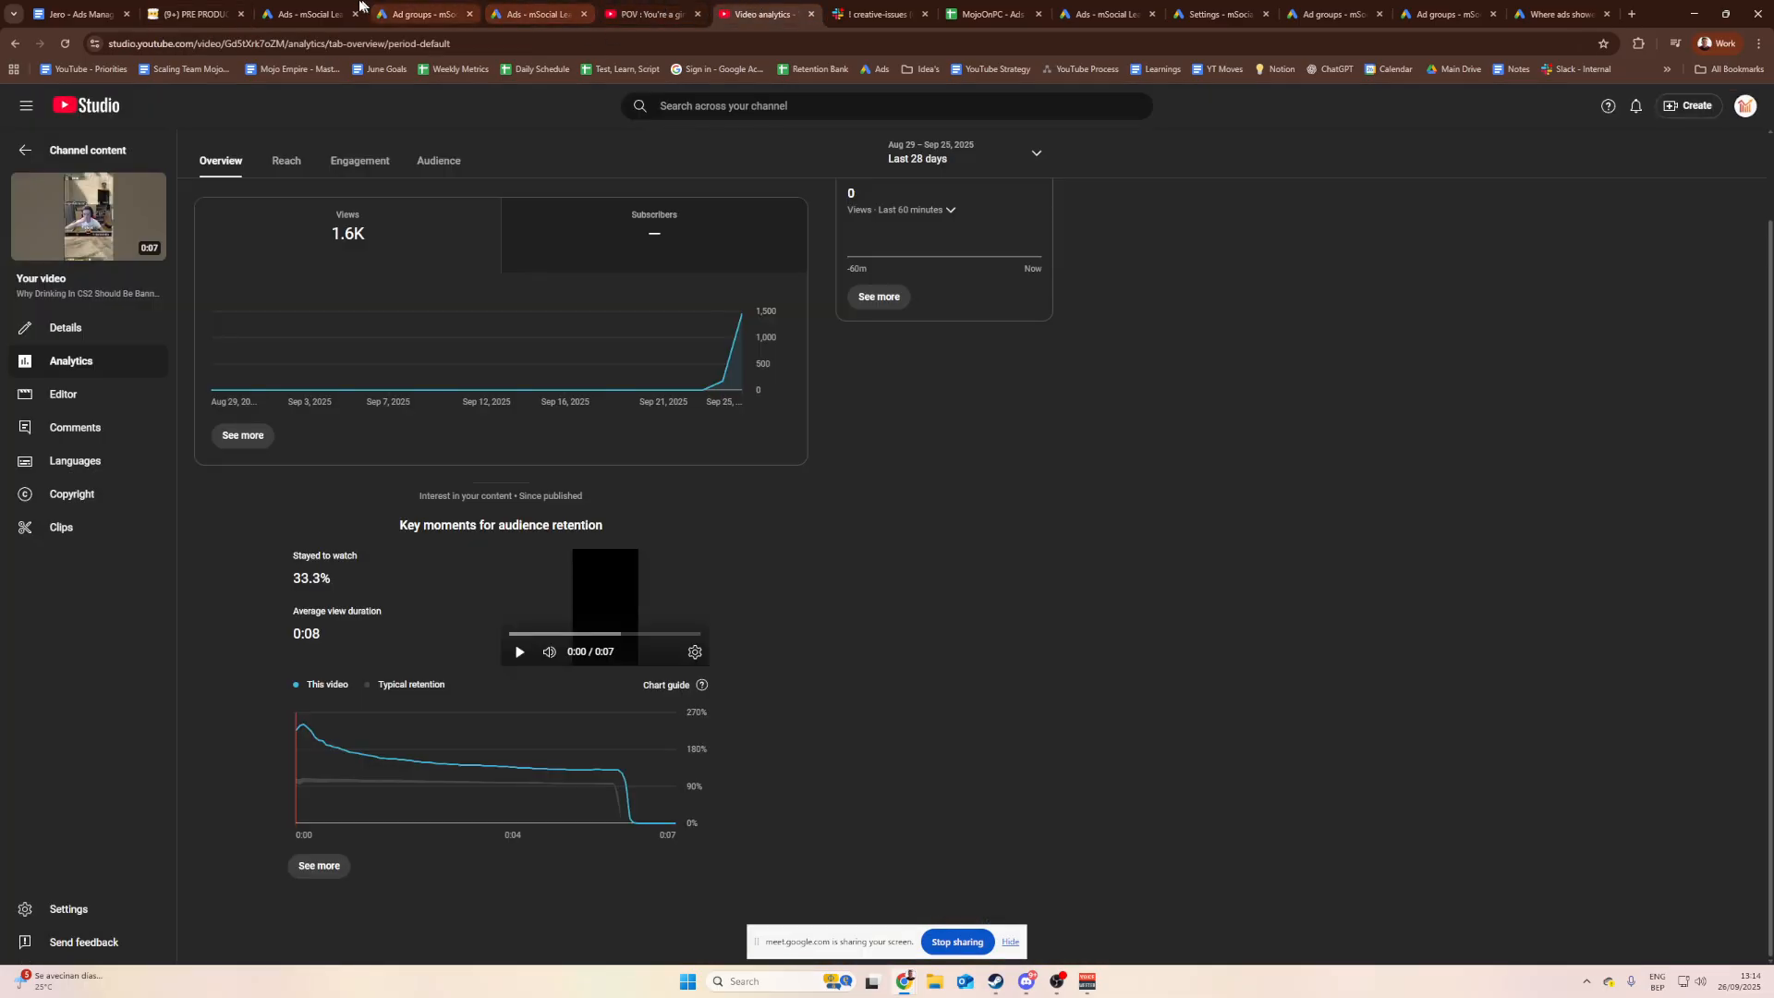
click(82, 14)
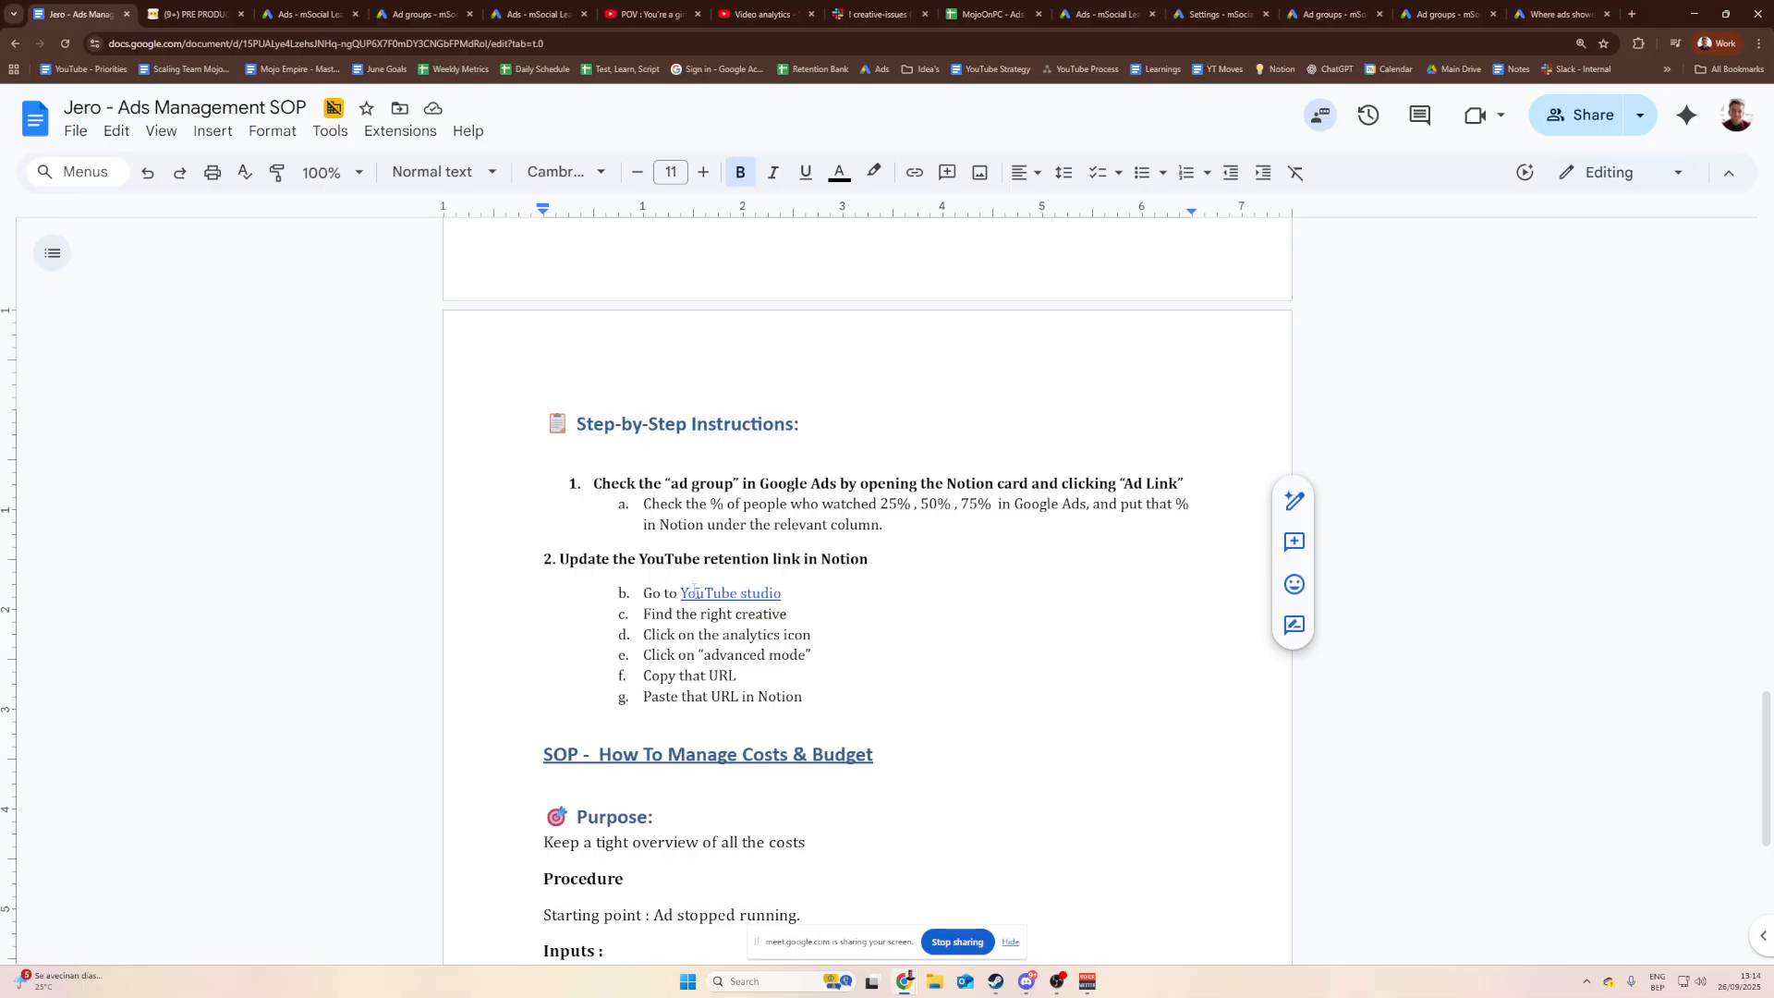
click(712, 592)
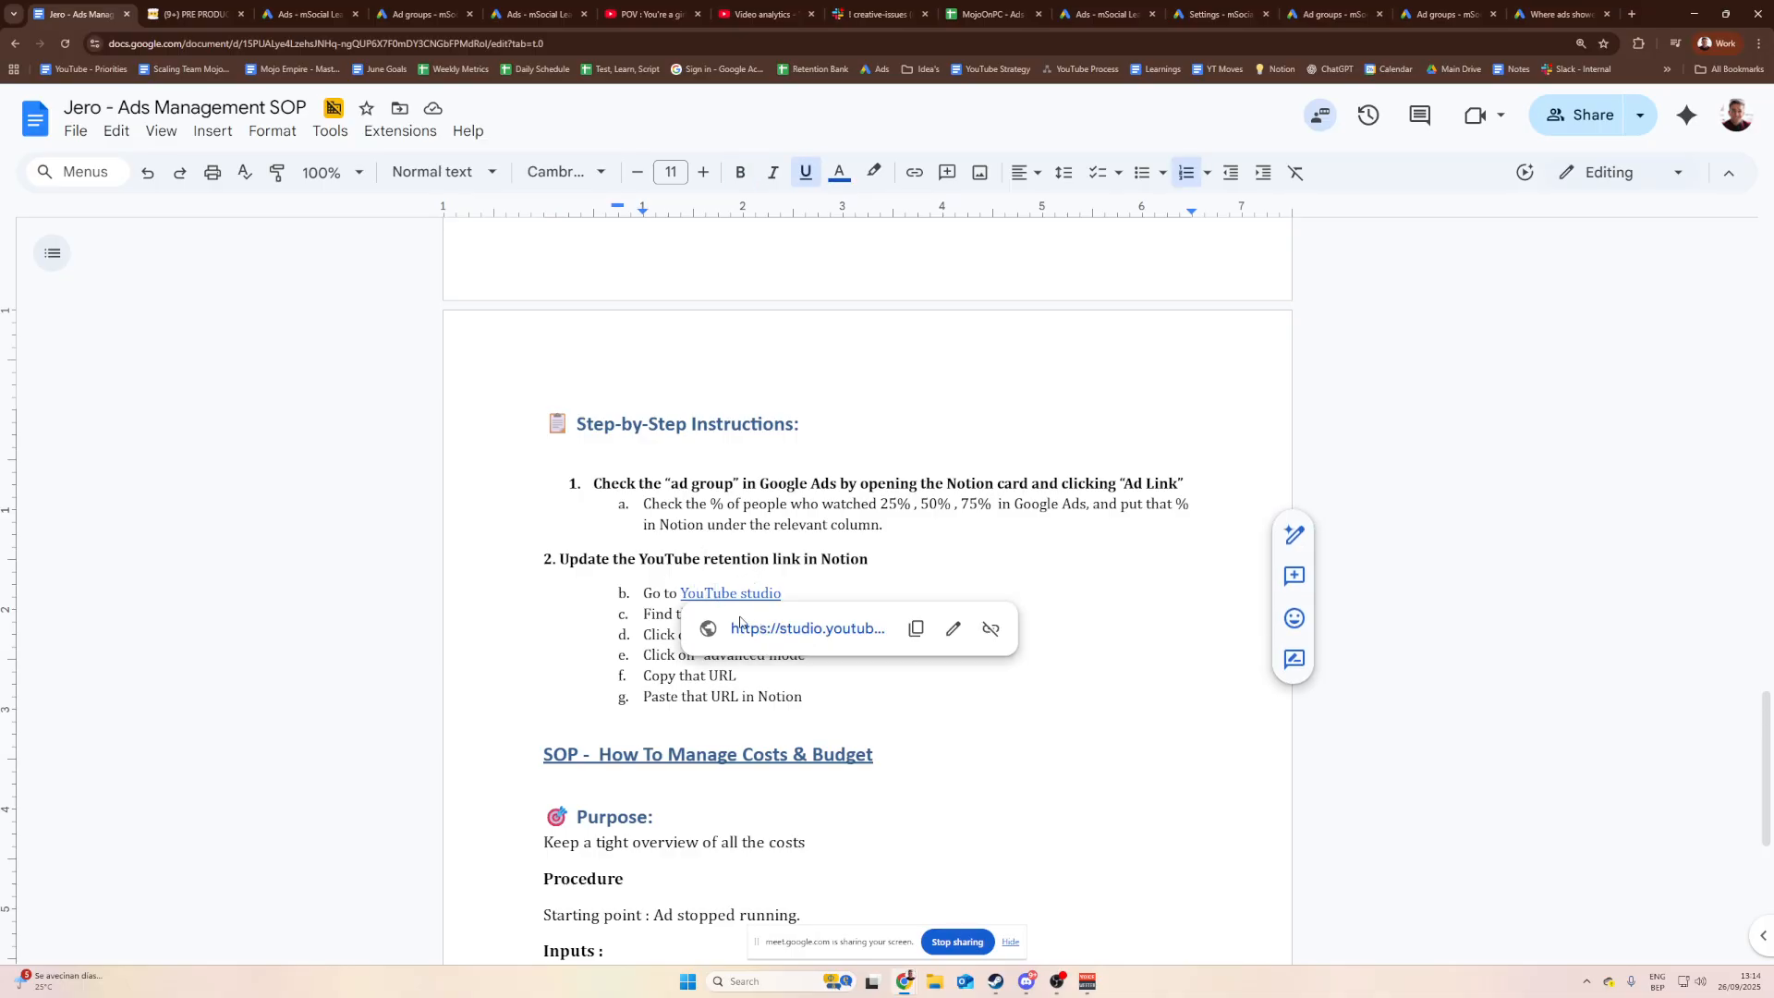
click(762, 629)
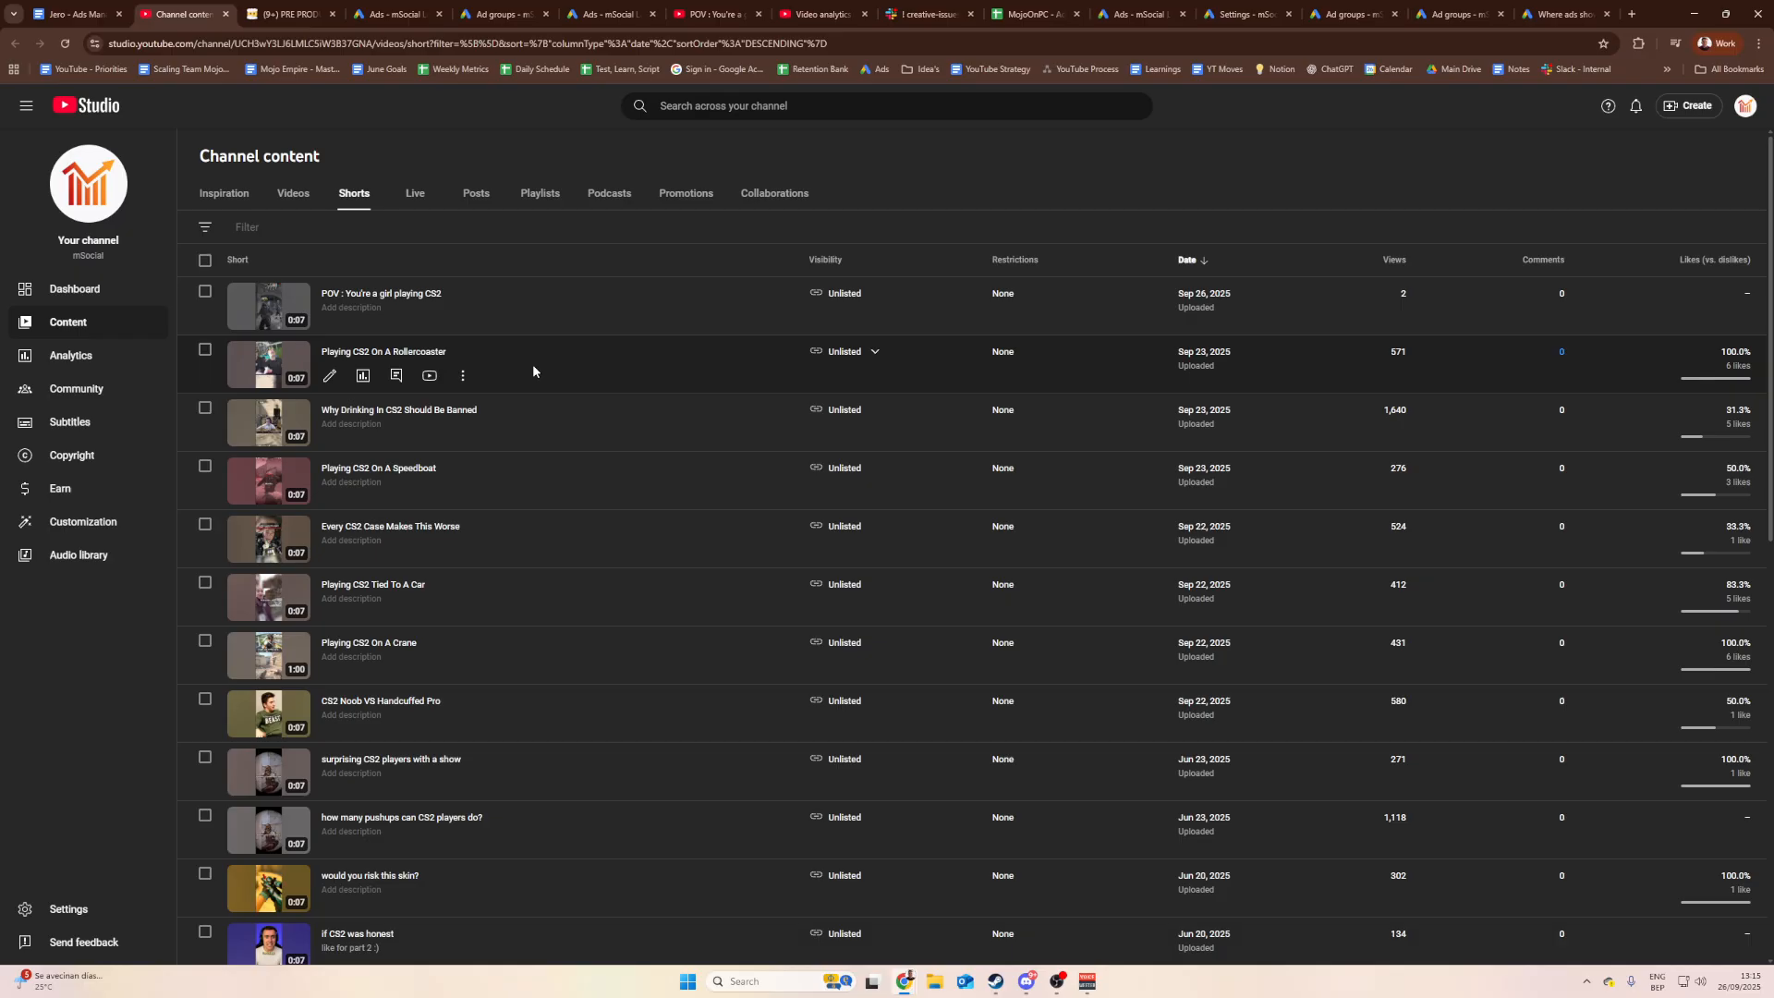
Step: Compare the Shorts list against Notion's Tested Hooks table, ending on the Notion table
click(287, 14)
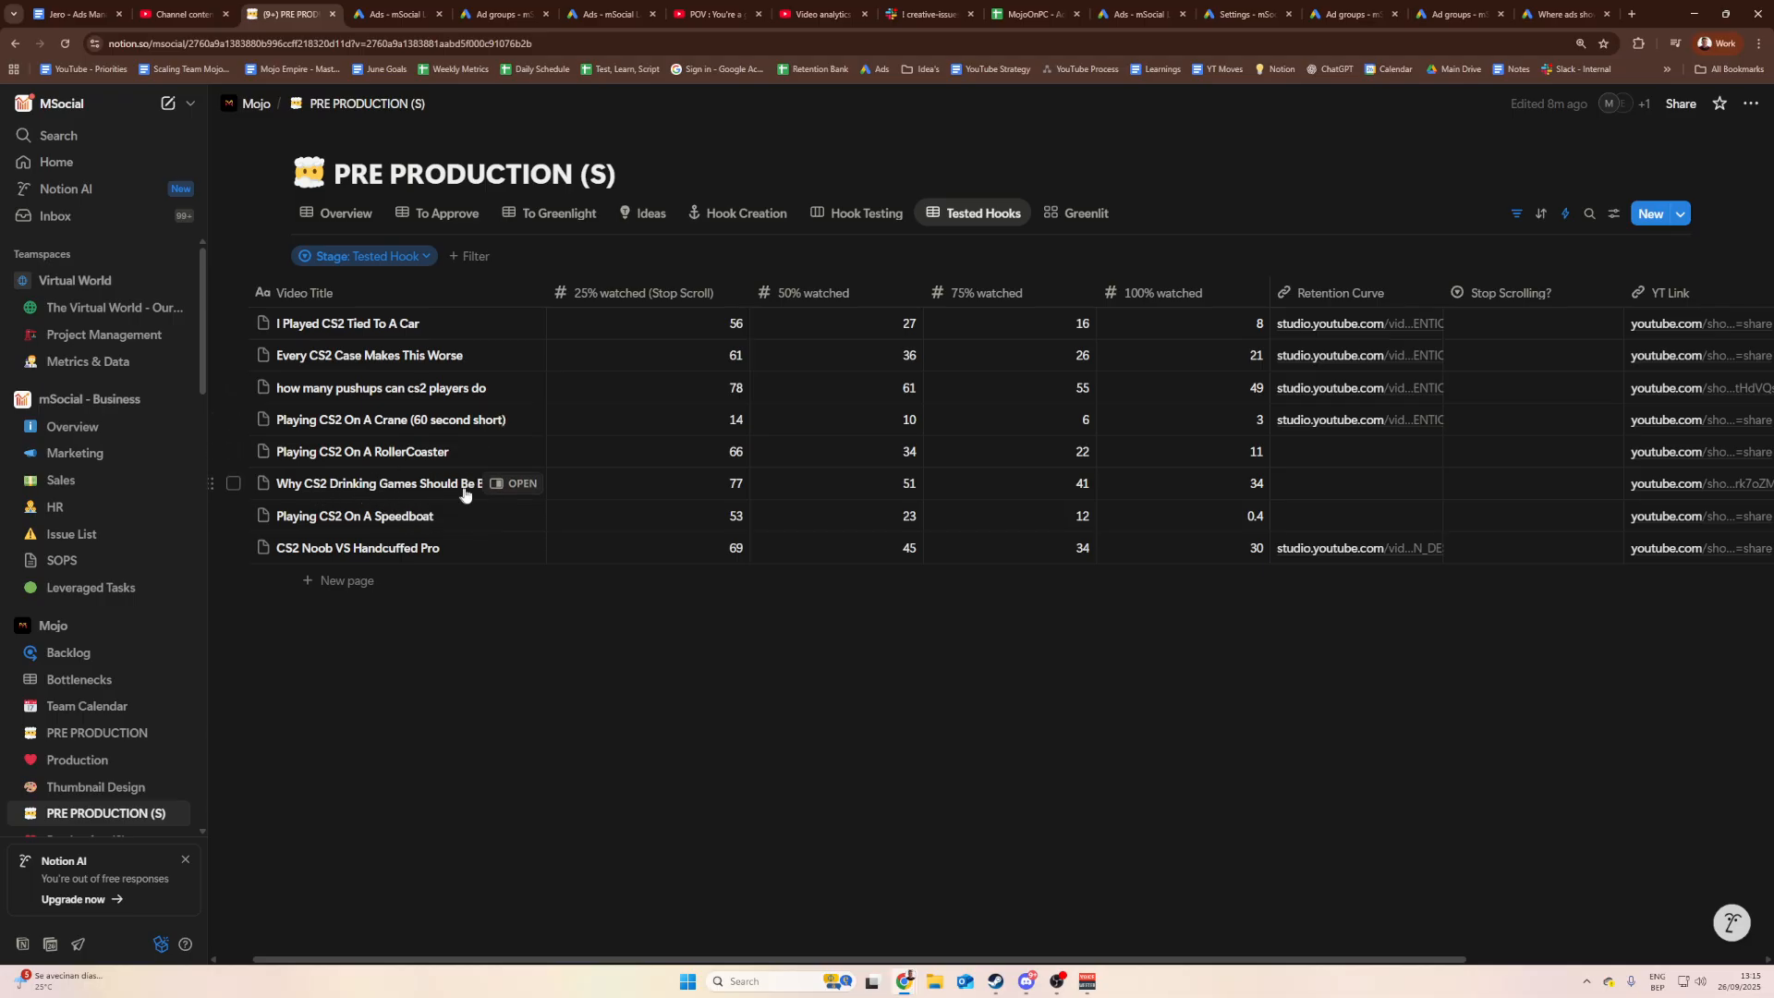
click(183, 14)
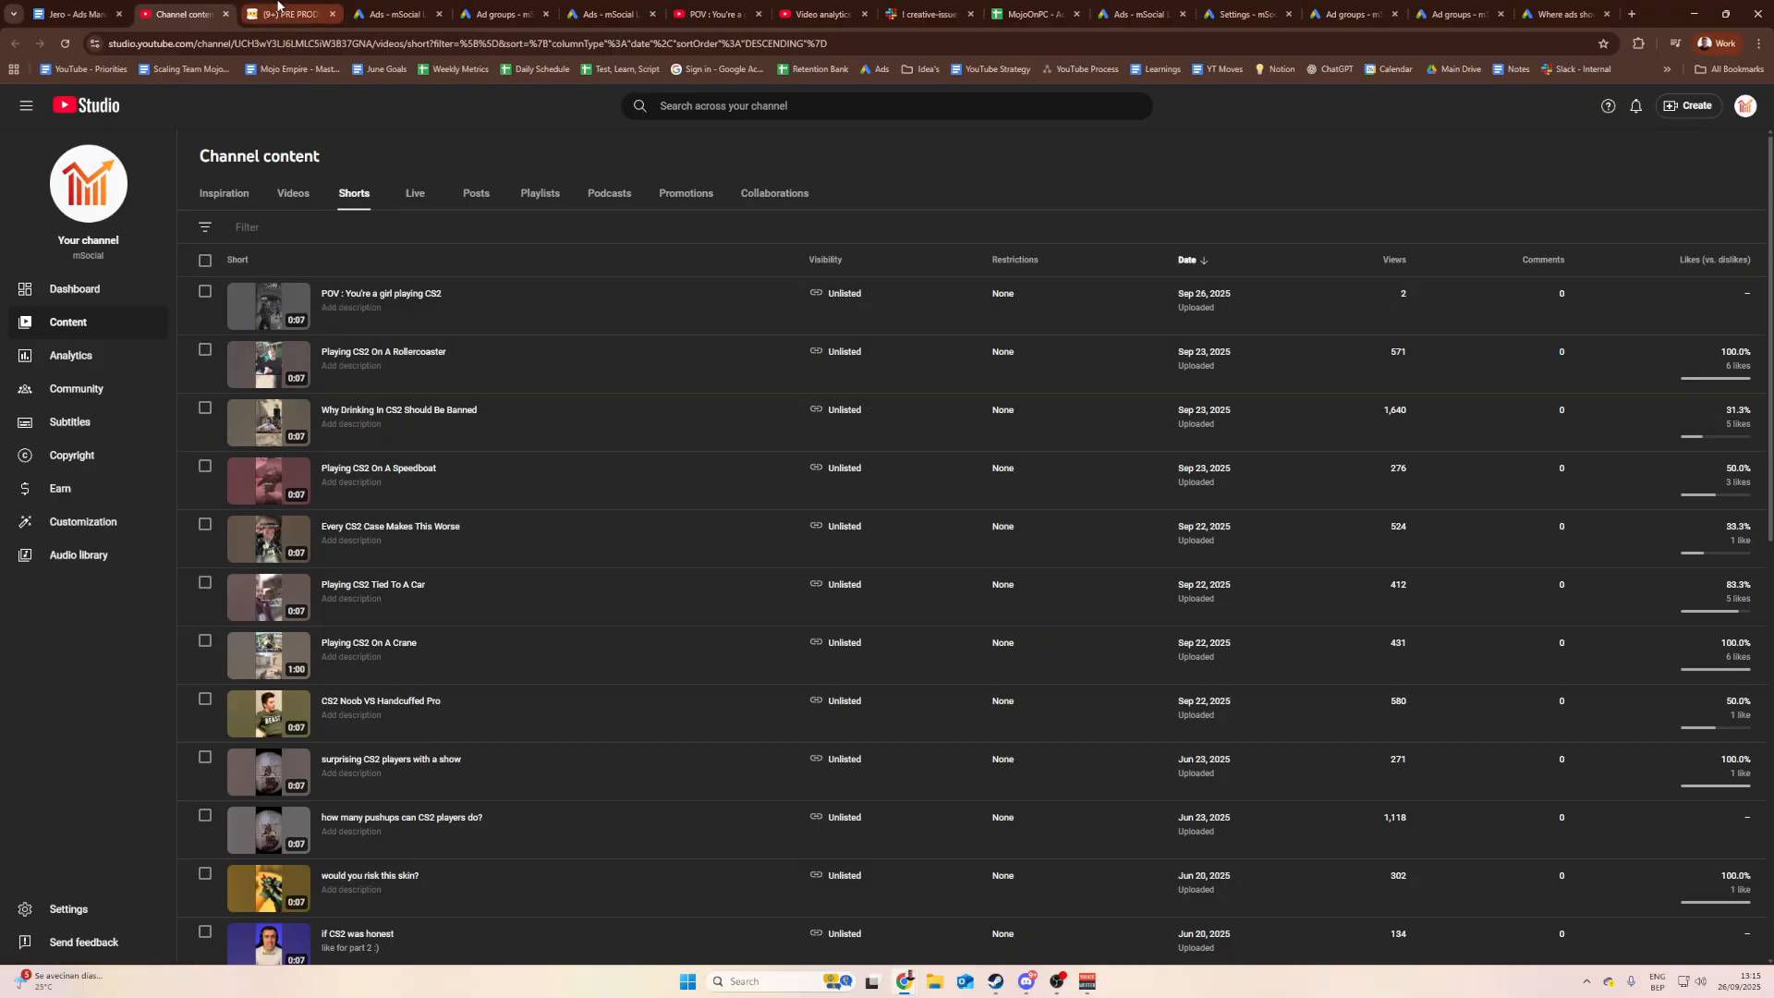
click(278, 11)
click(180, 13)
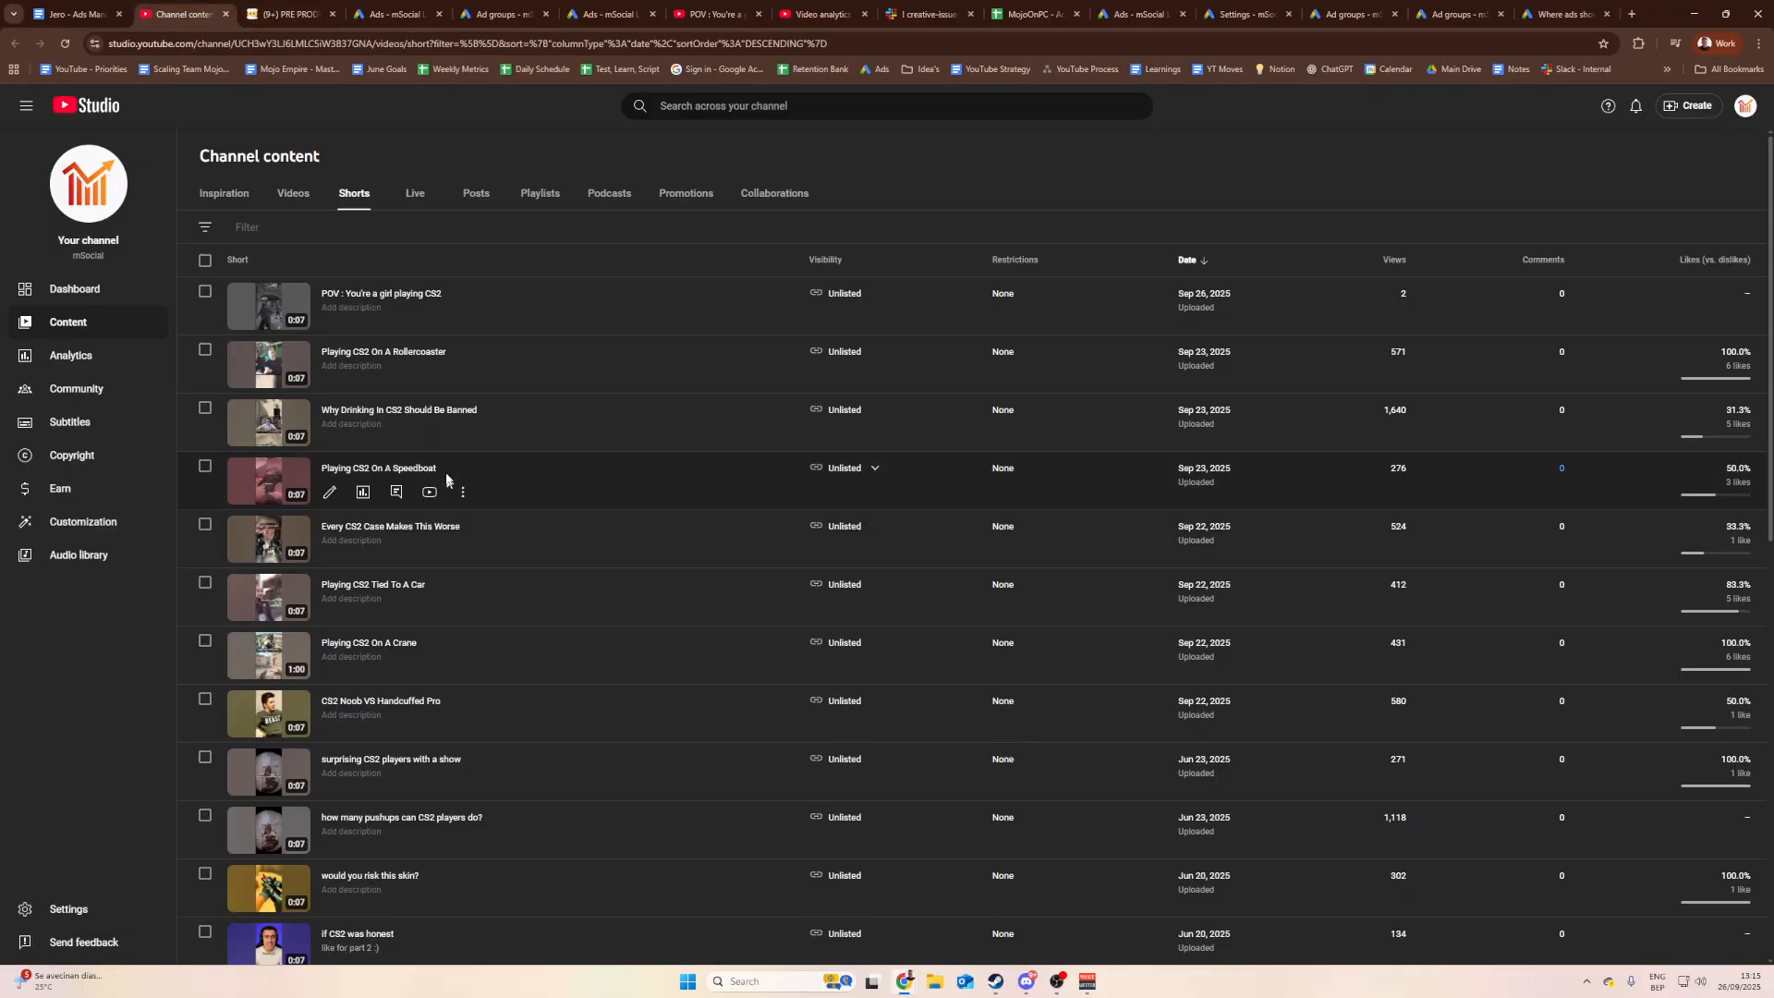
click(280, 13)
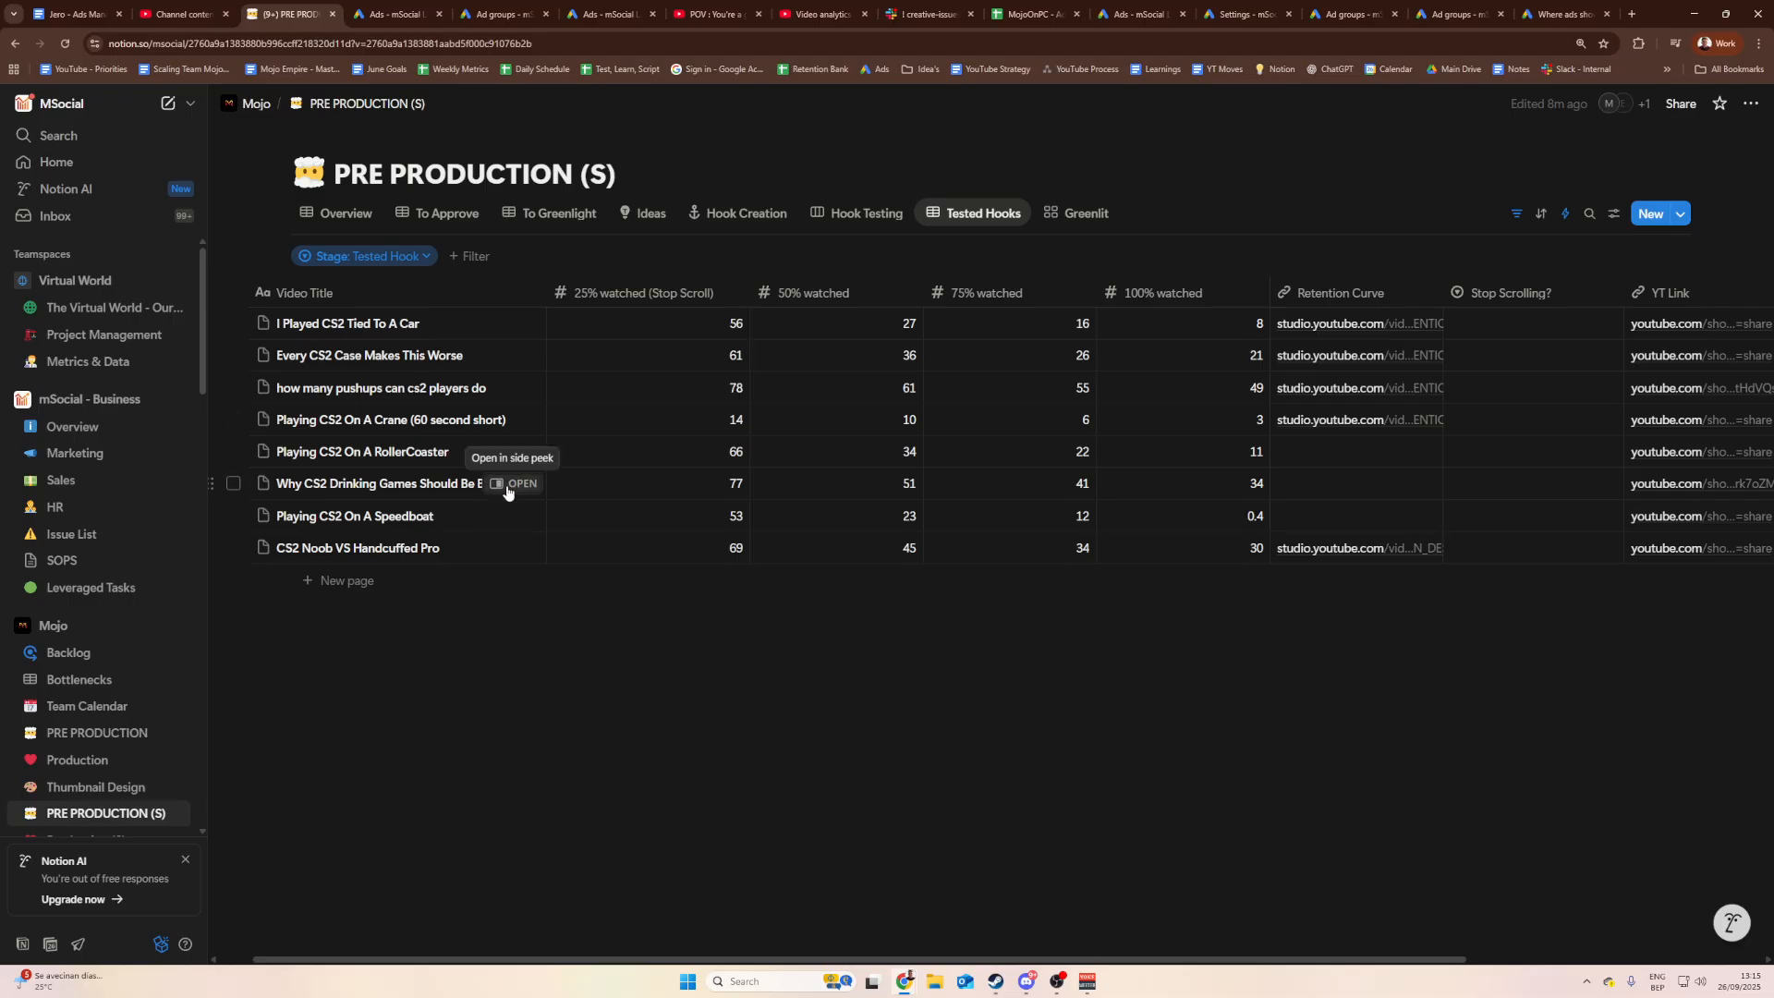
Step: Open the Why CS2 Drinking Games page from Notion and locate its short in the Shorts list
click(510, 483)
scroll(1099, 834, down, 1)
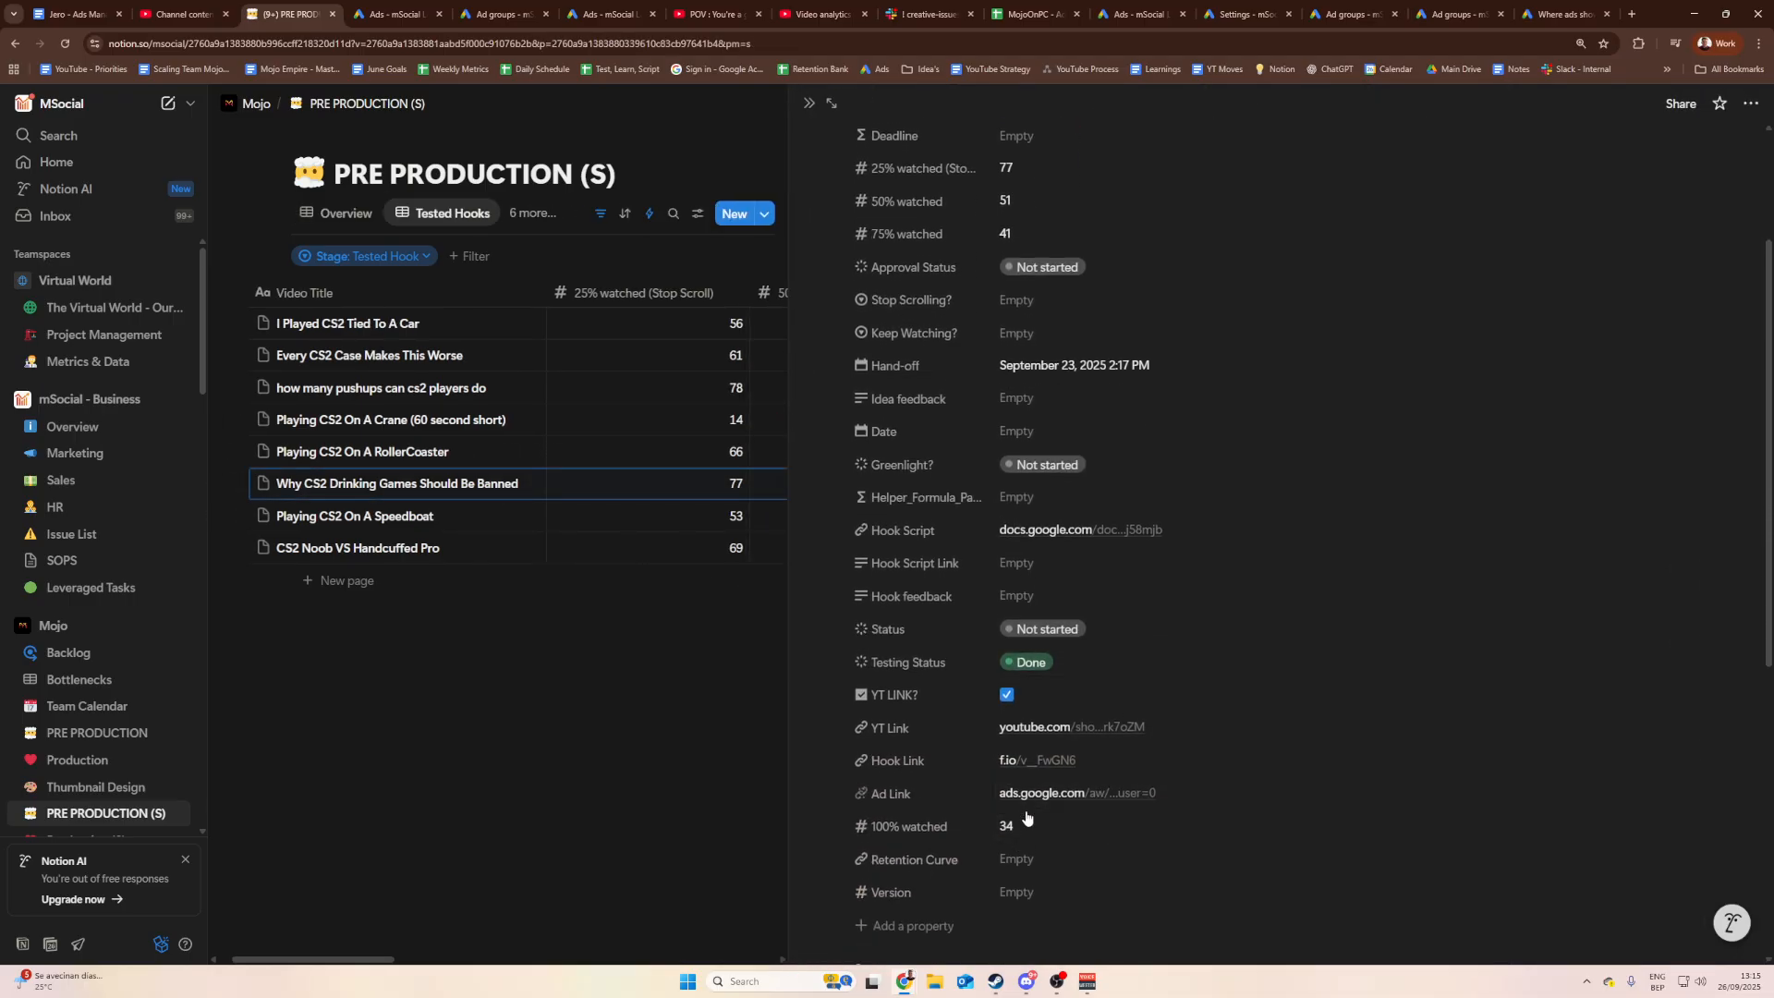
click(1047, 728)
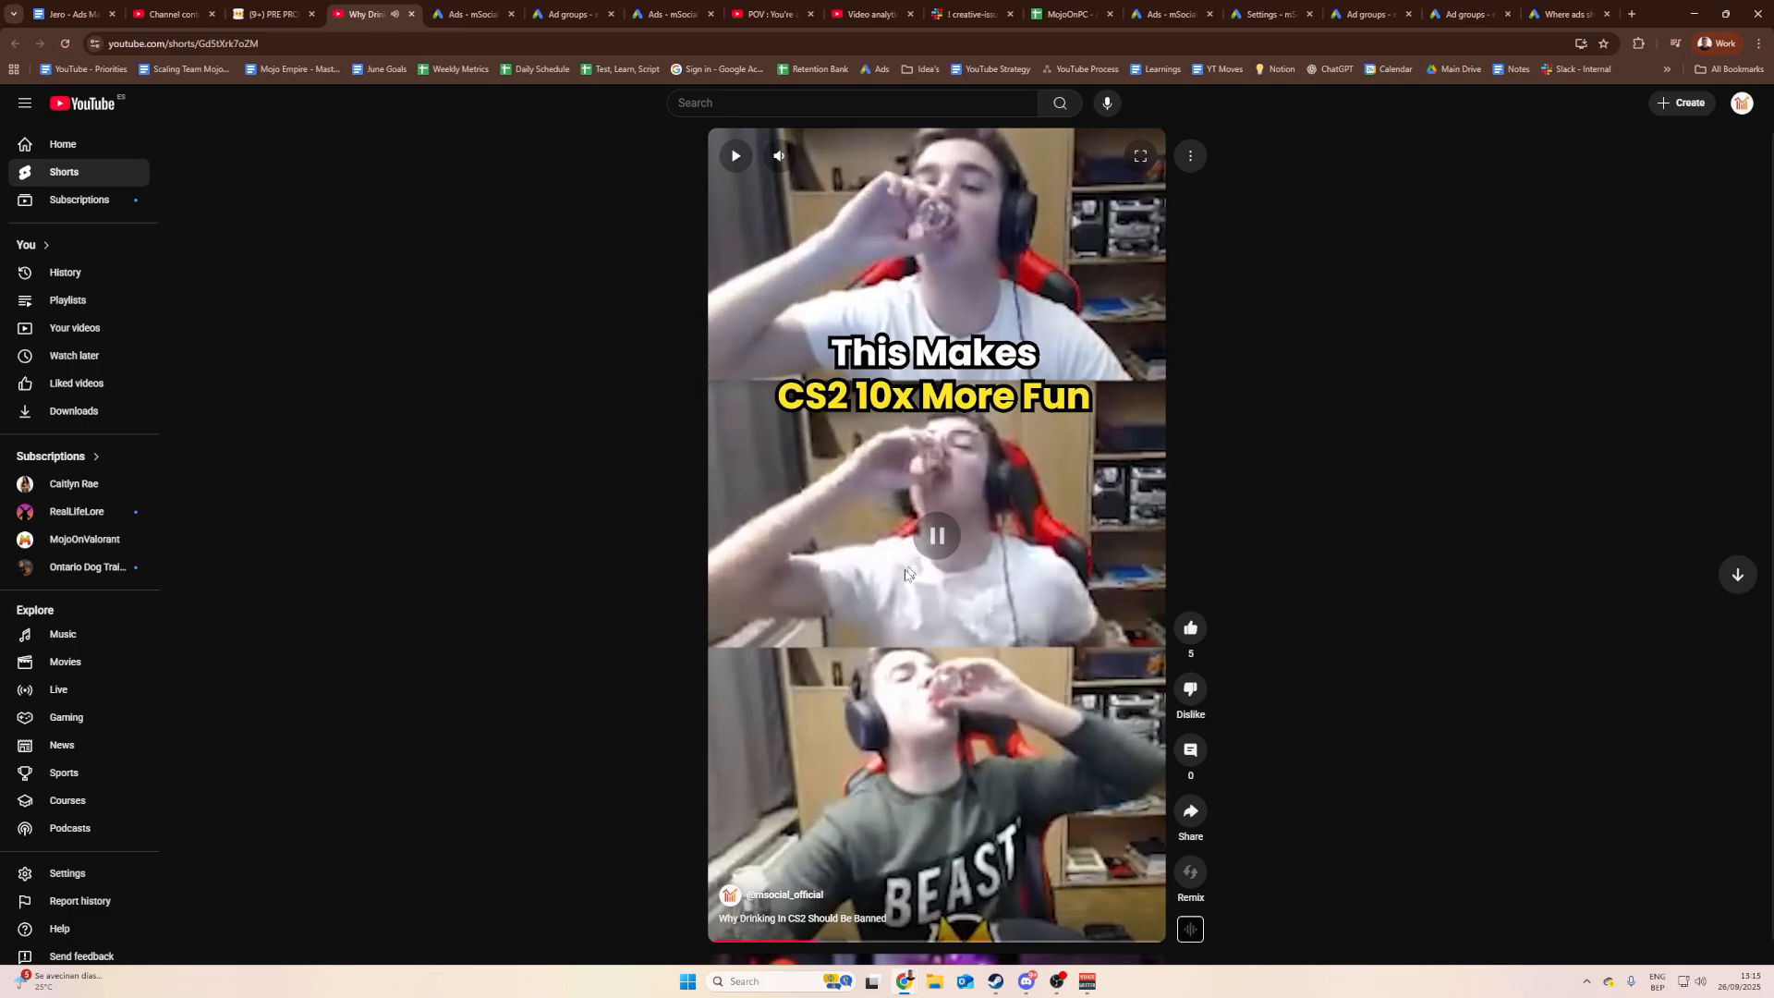
click(196, 15)
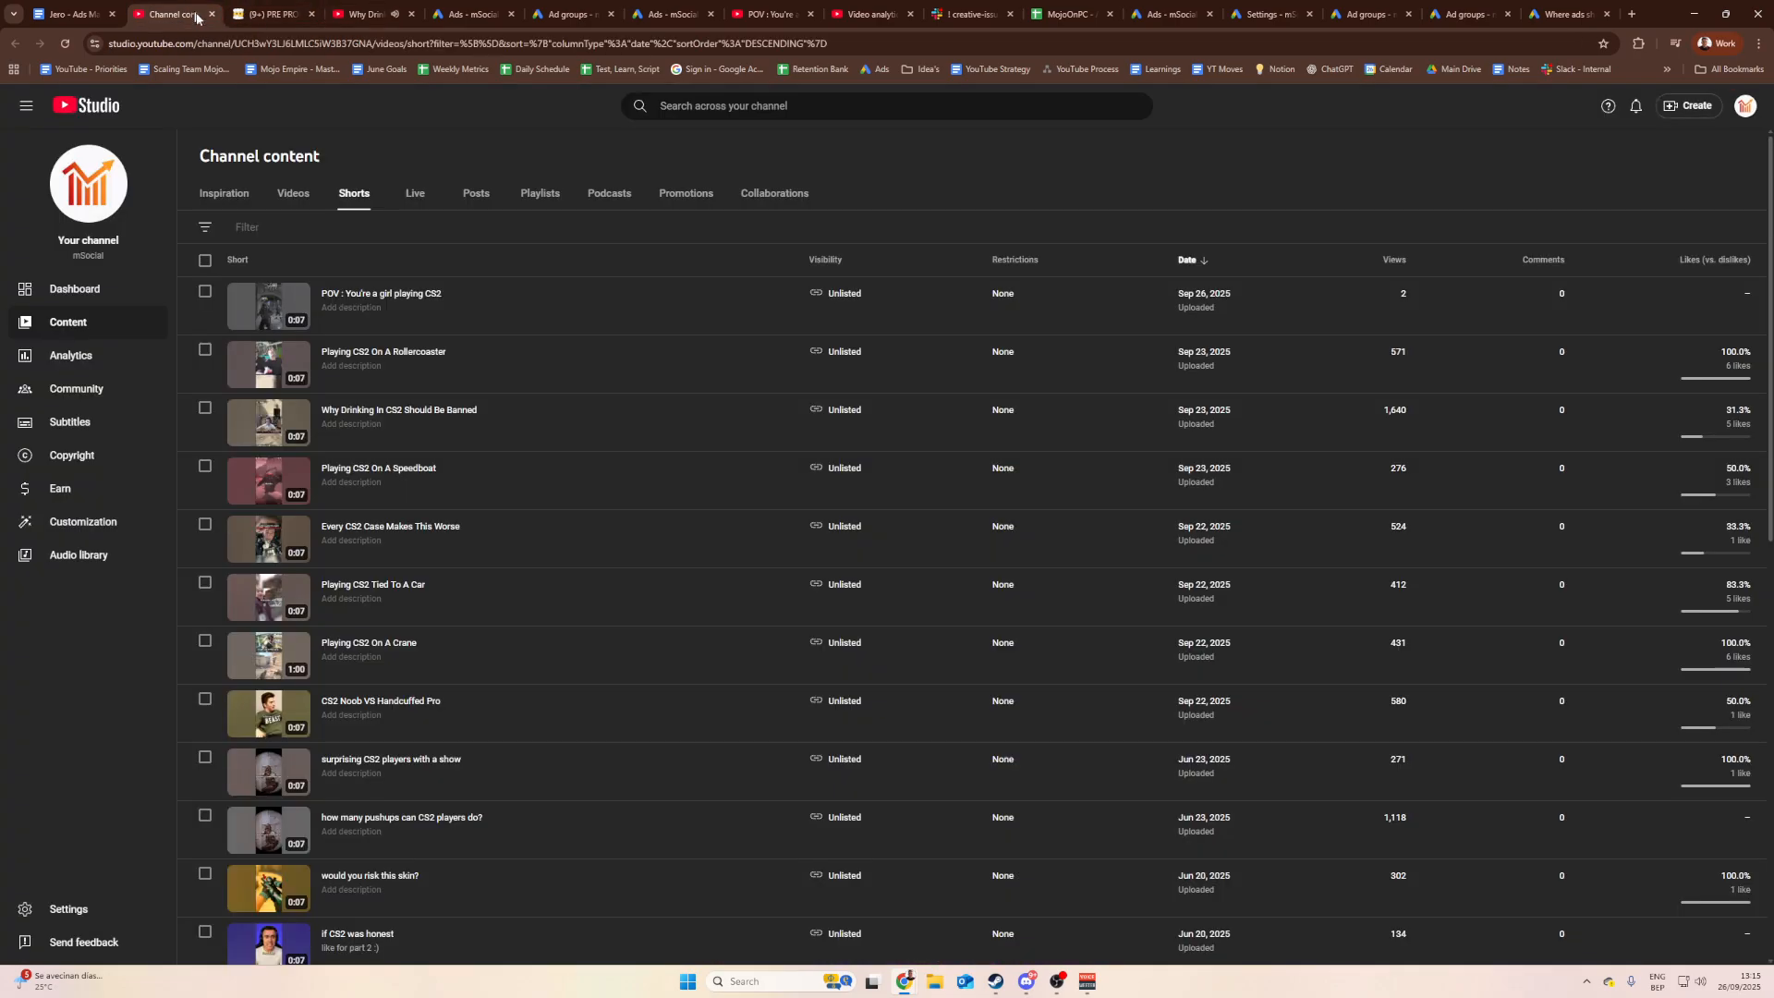
click(390, 413)
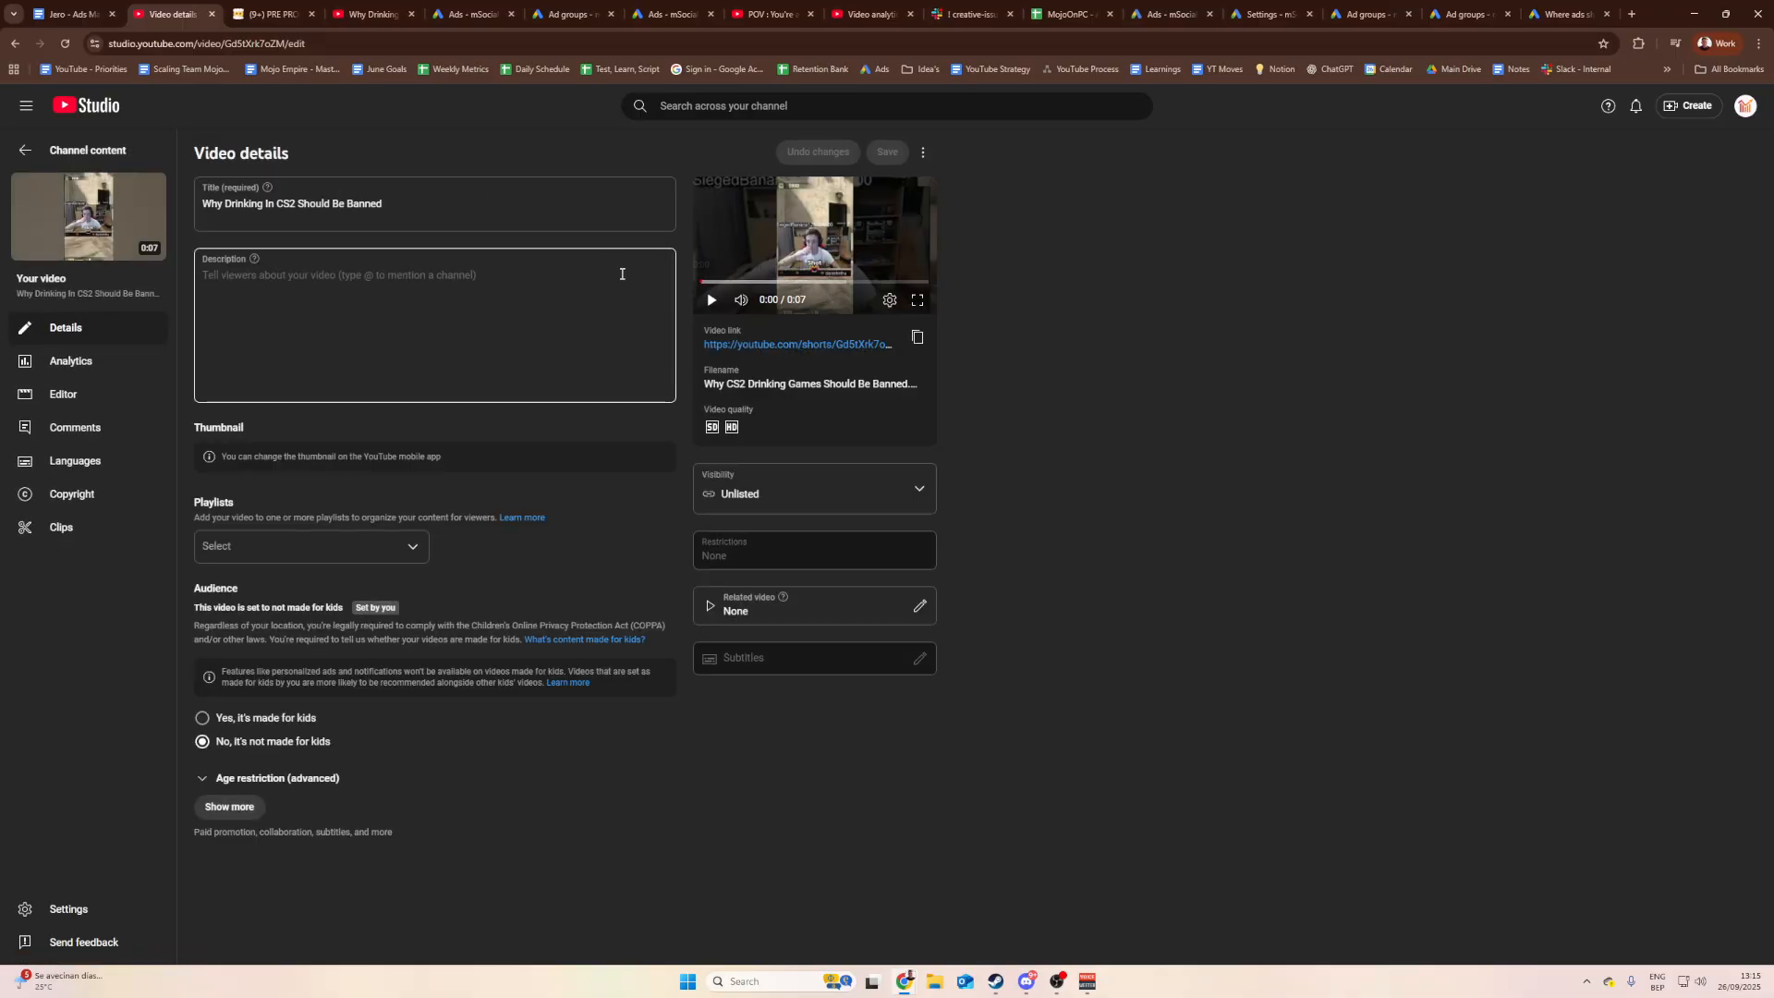
click(83, 150)
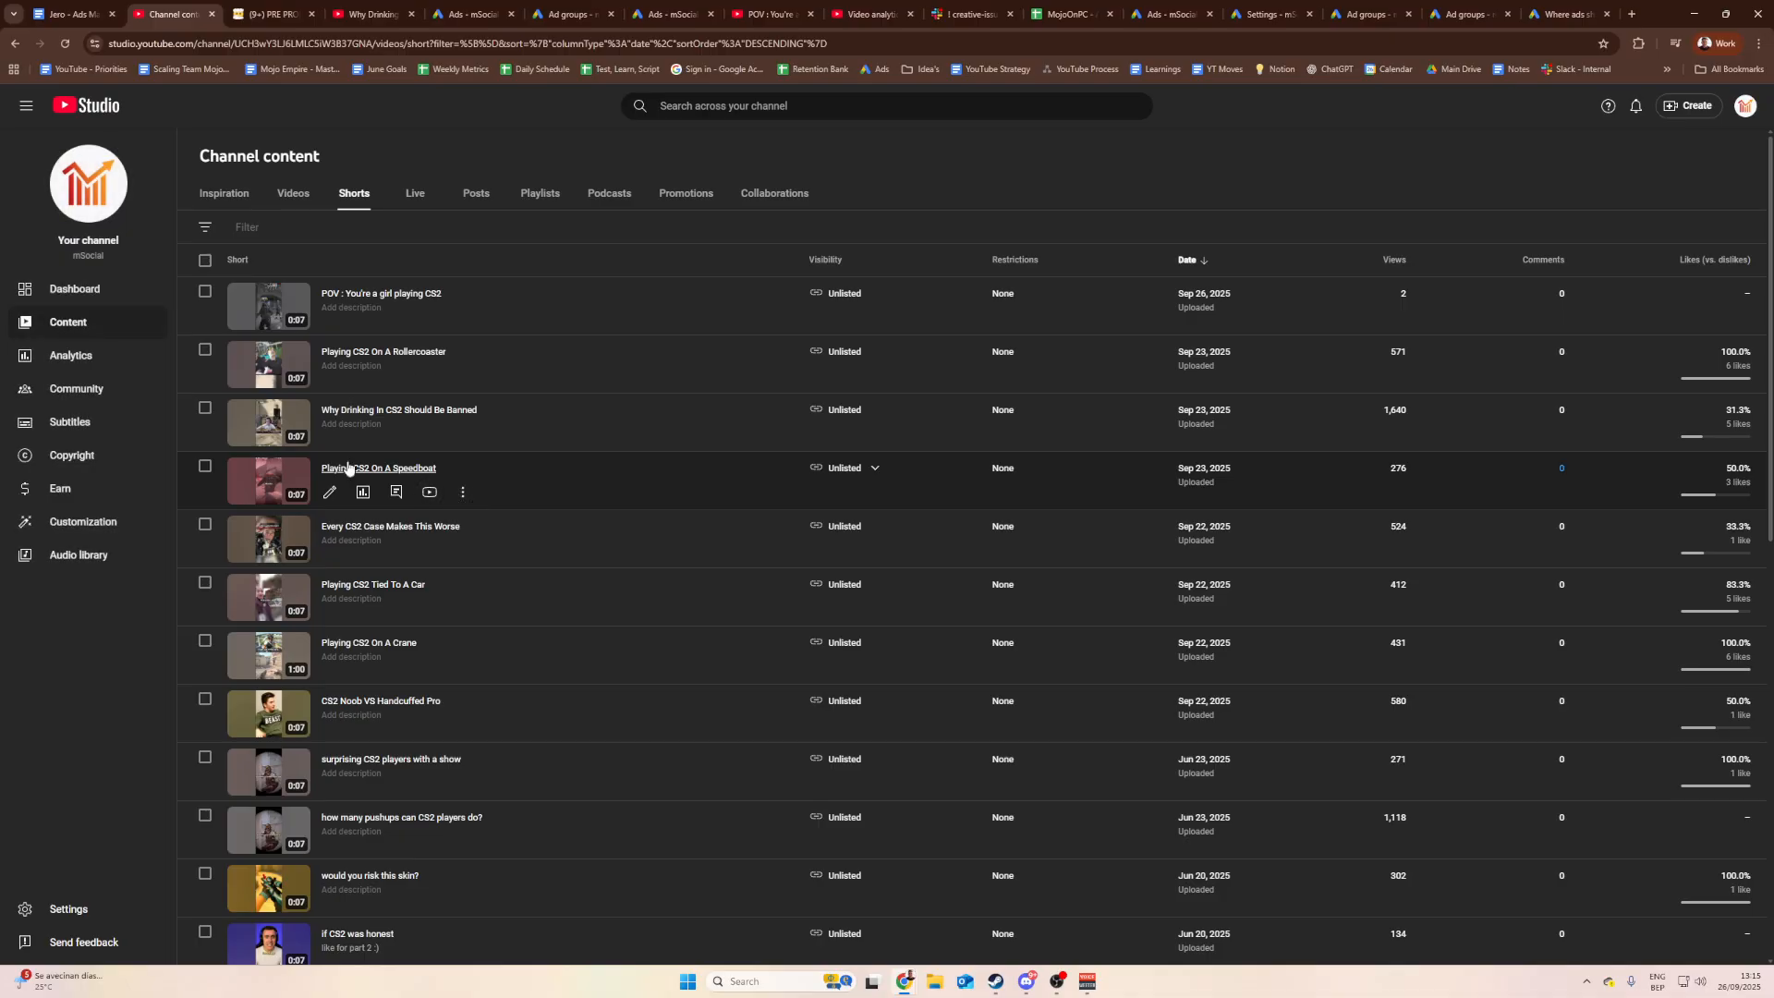
Step: Open the Why Drinking In CS2 short's analytics and preview its retention section
click(370, 445)
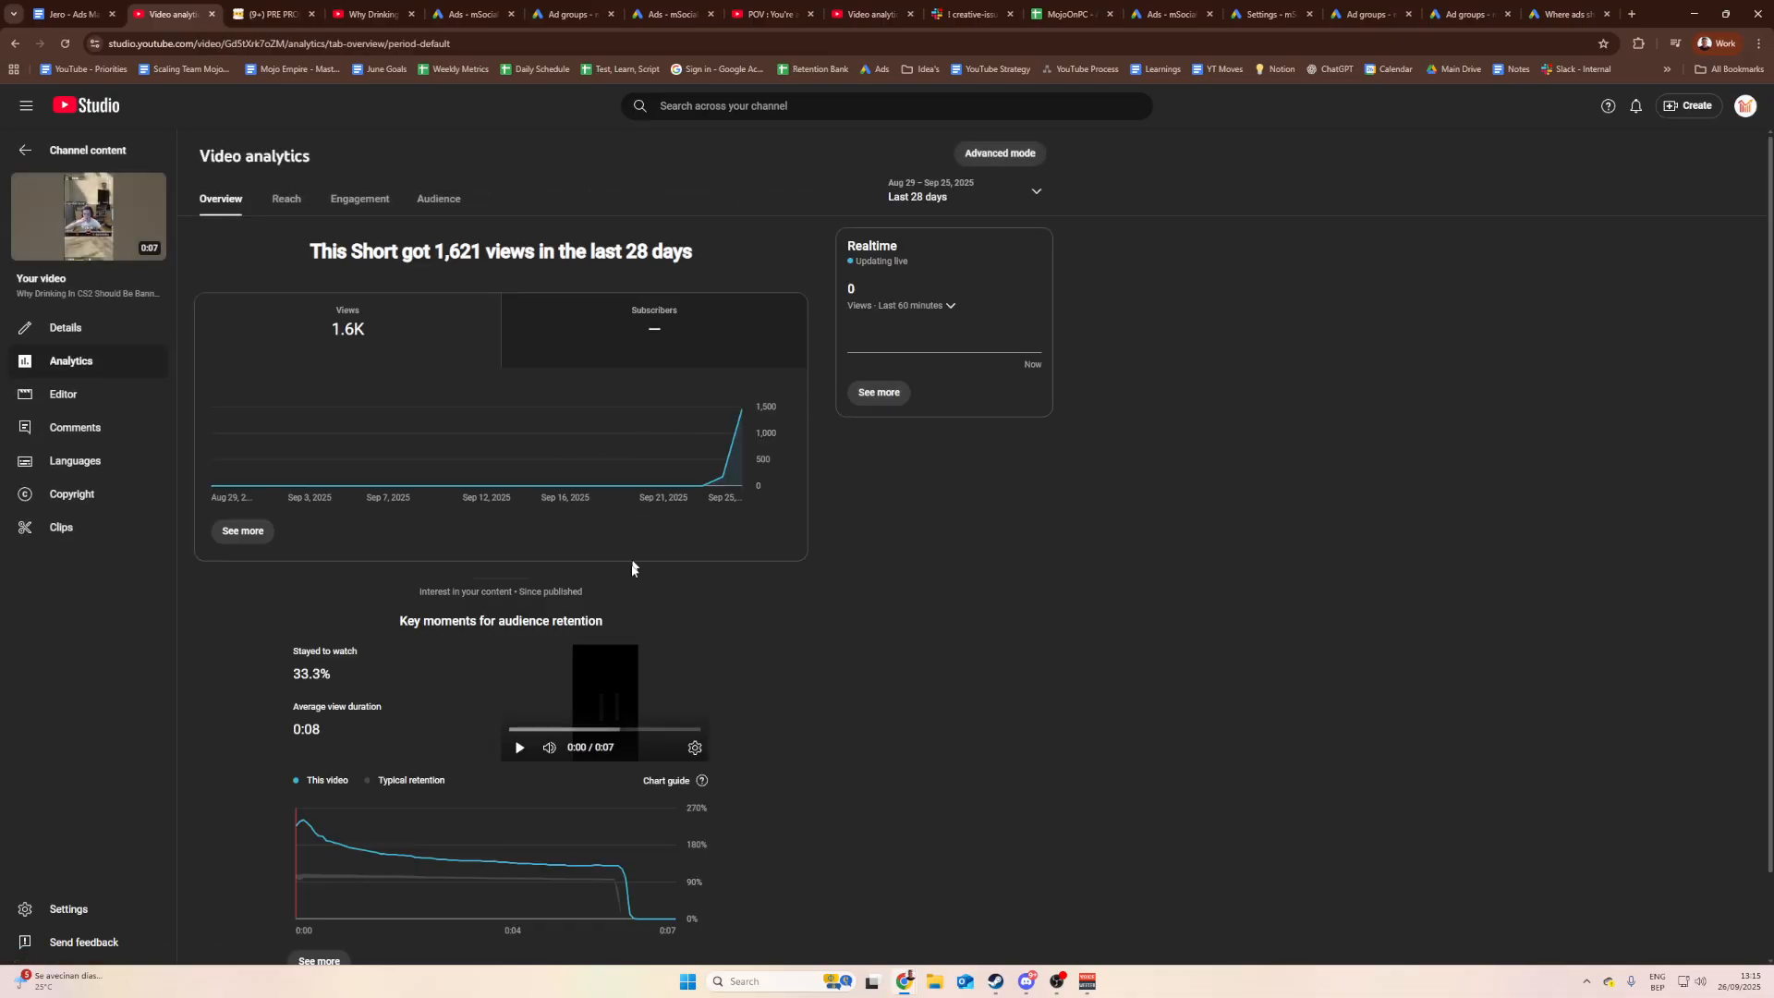
click(519, 747)
click(549, 748)
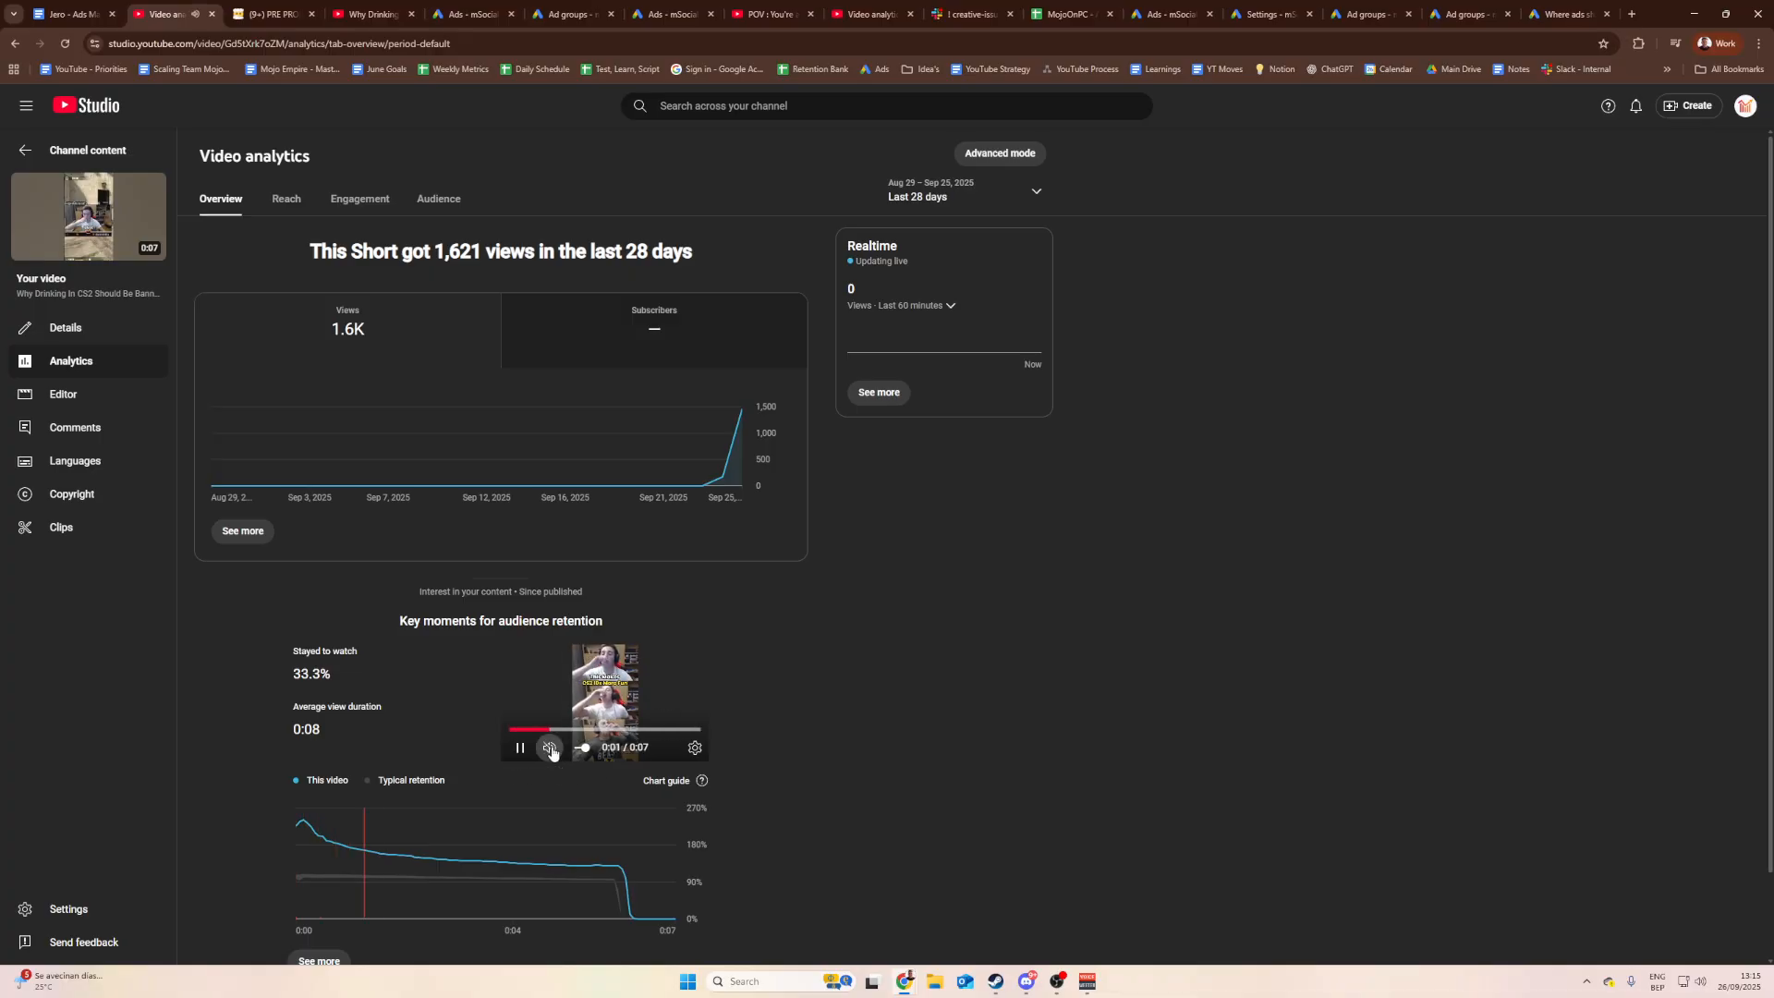
click(534, 730)
click(524, 746)
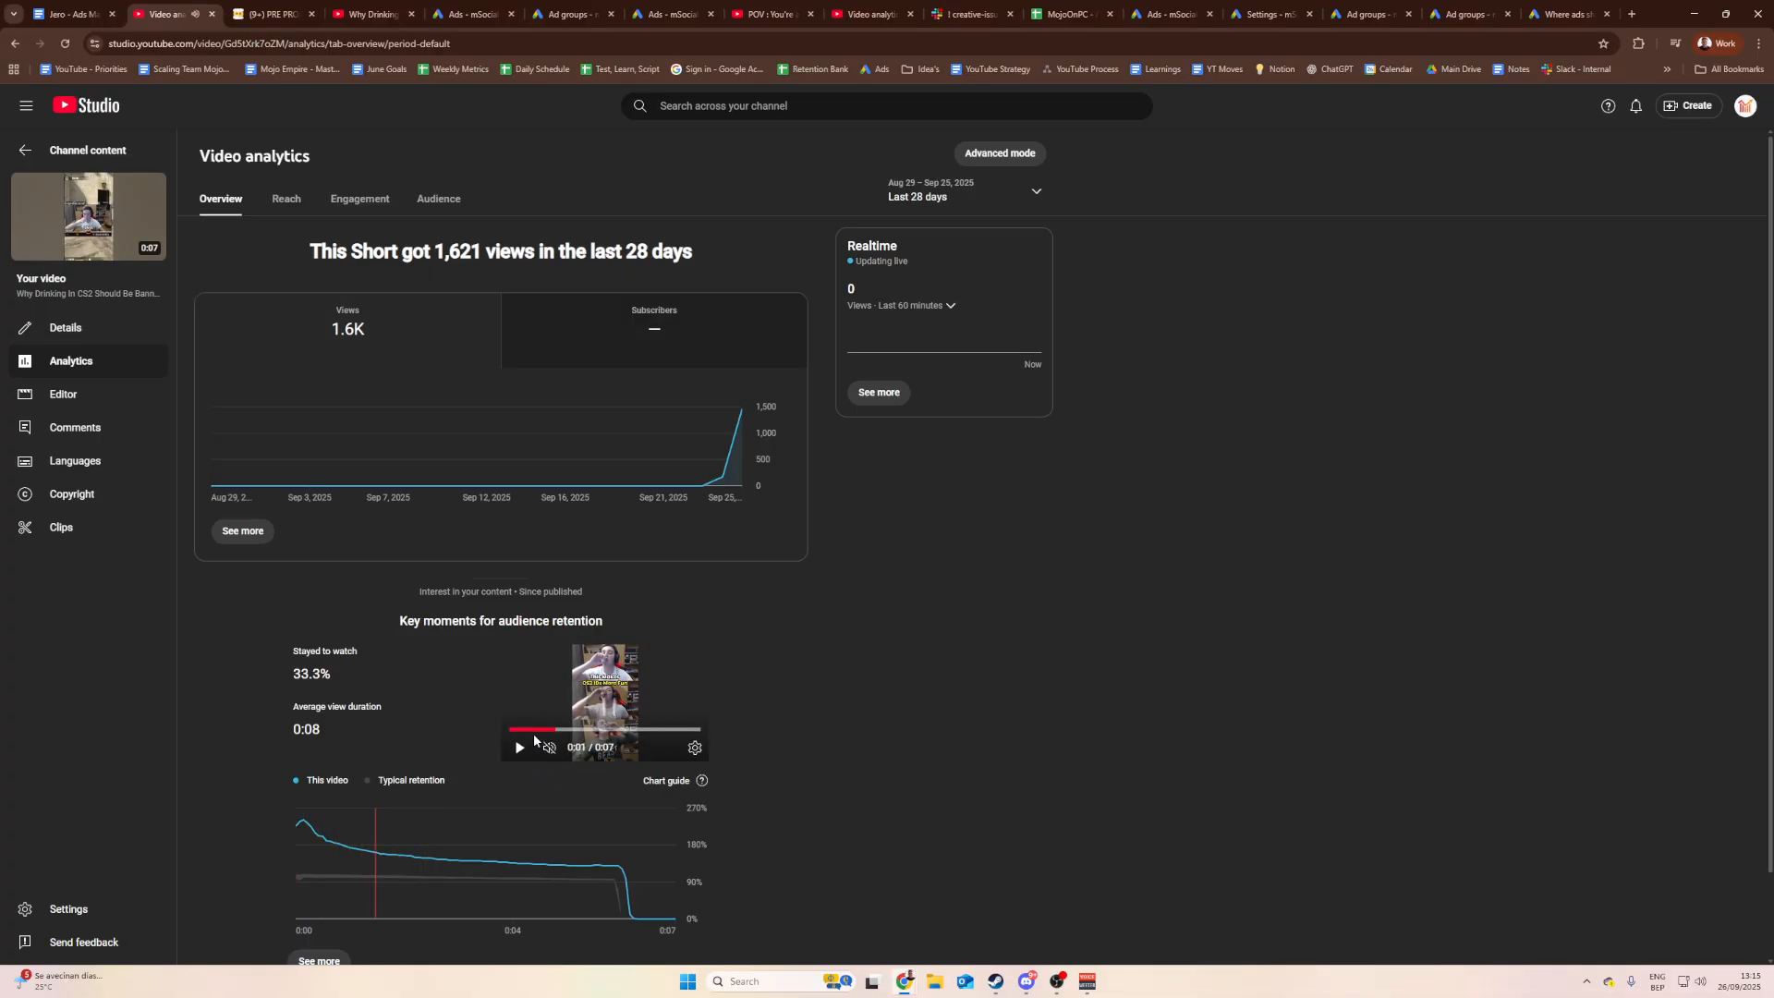
scroll(534, 733, down, 1)
scroll(585, 613, down, 1)
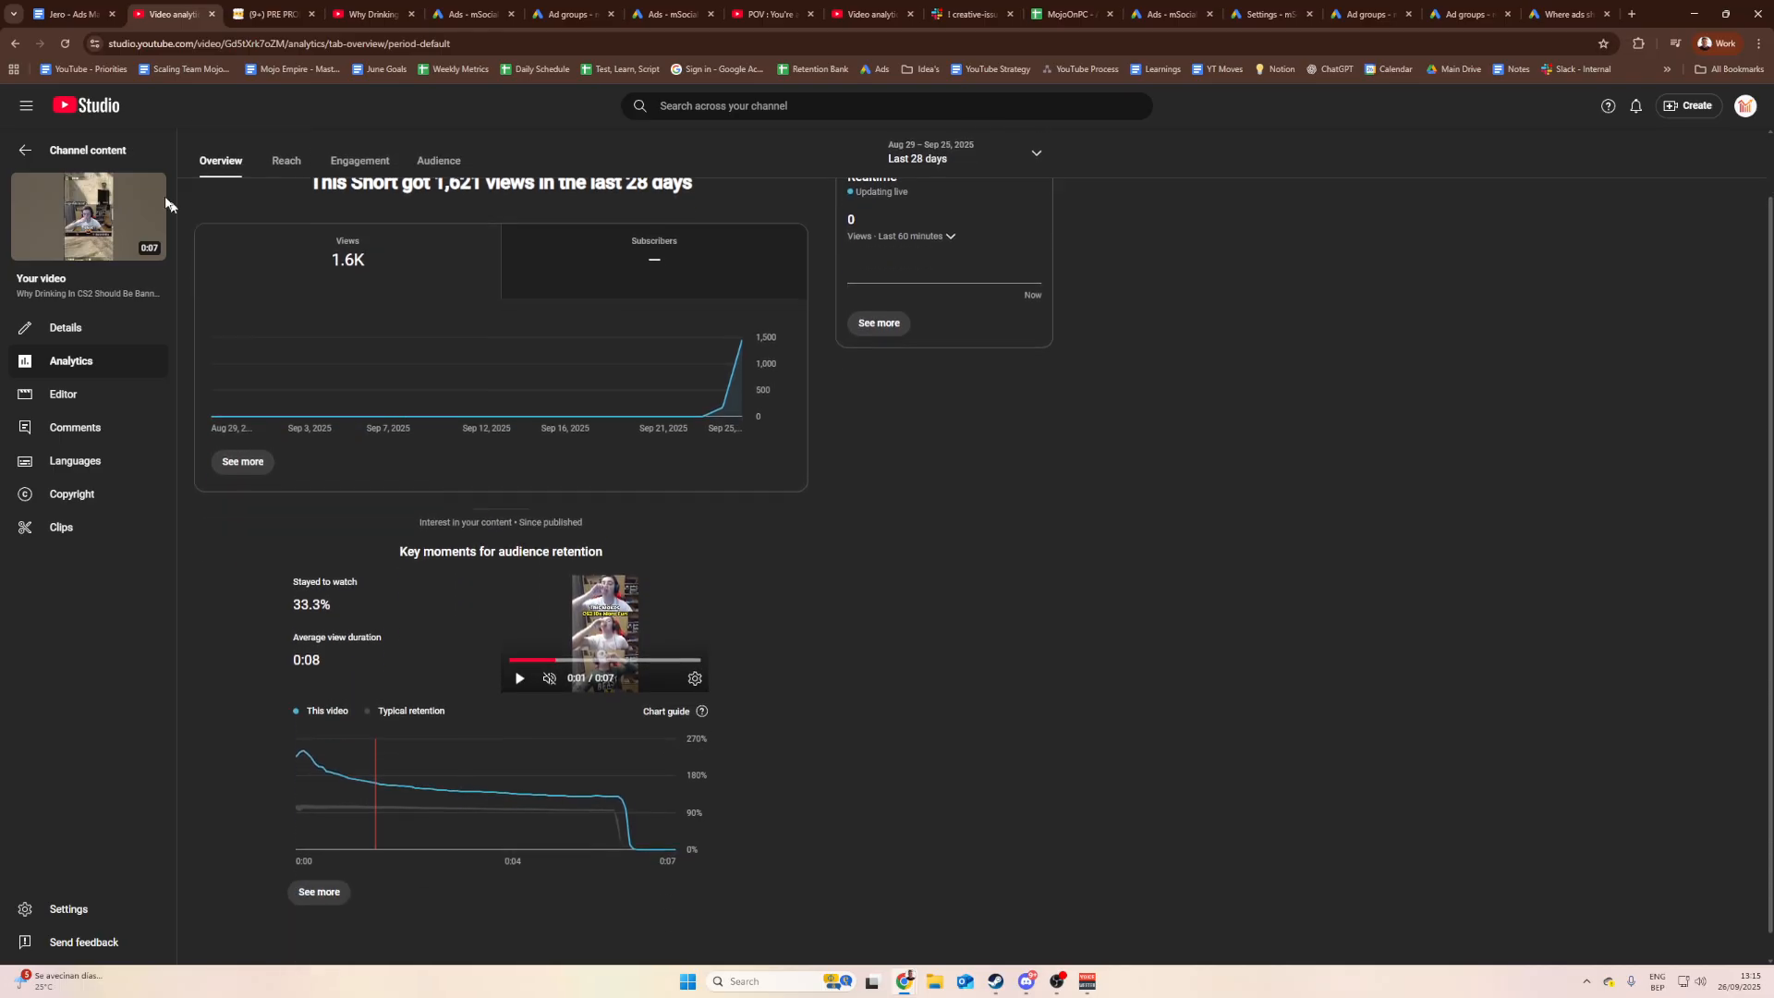
Step: Open the short's full audience retention report and copy its web address
click(110, 153)
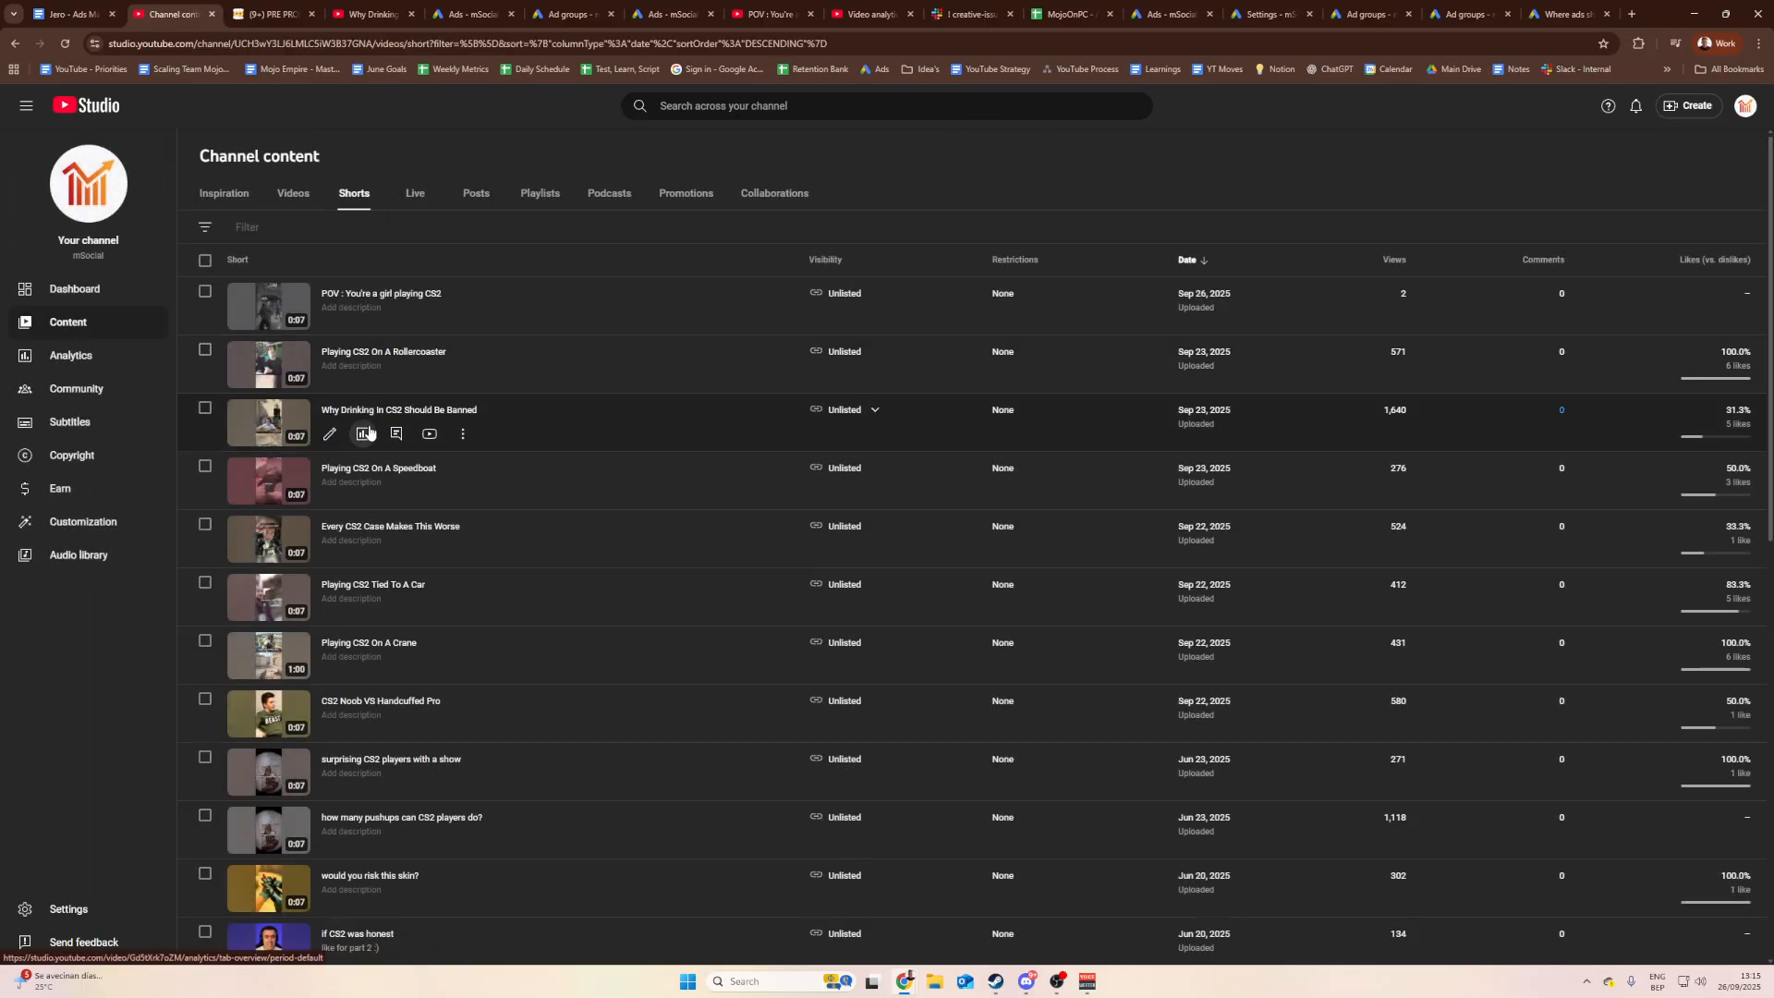
click(363, 434)
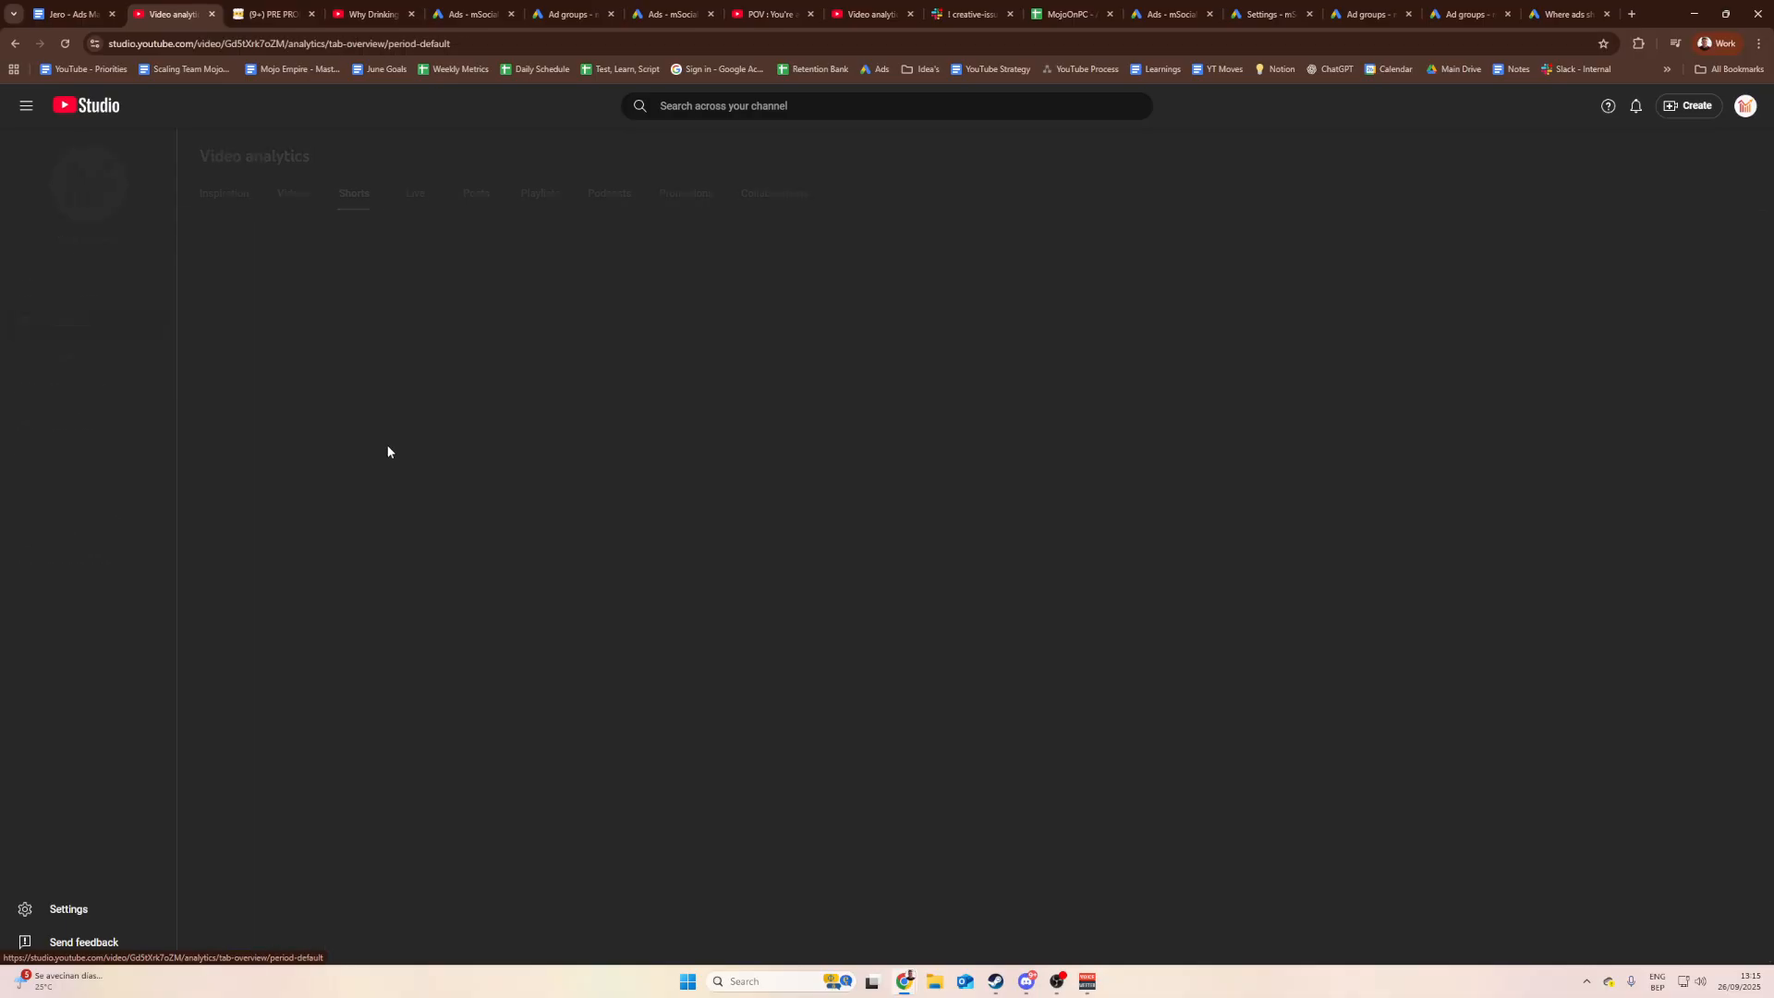
scroll(413, 874, down, 2)
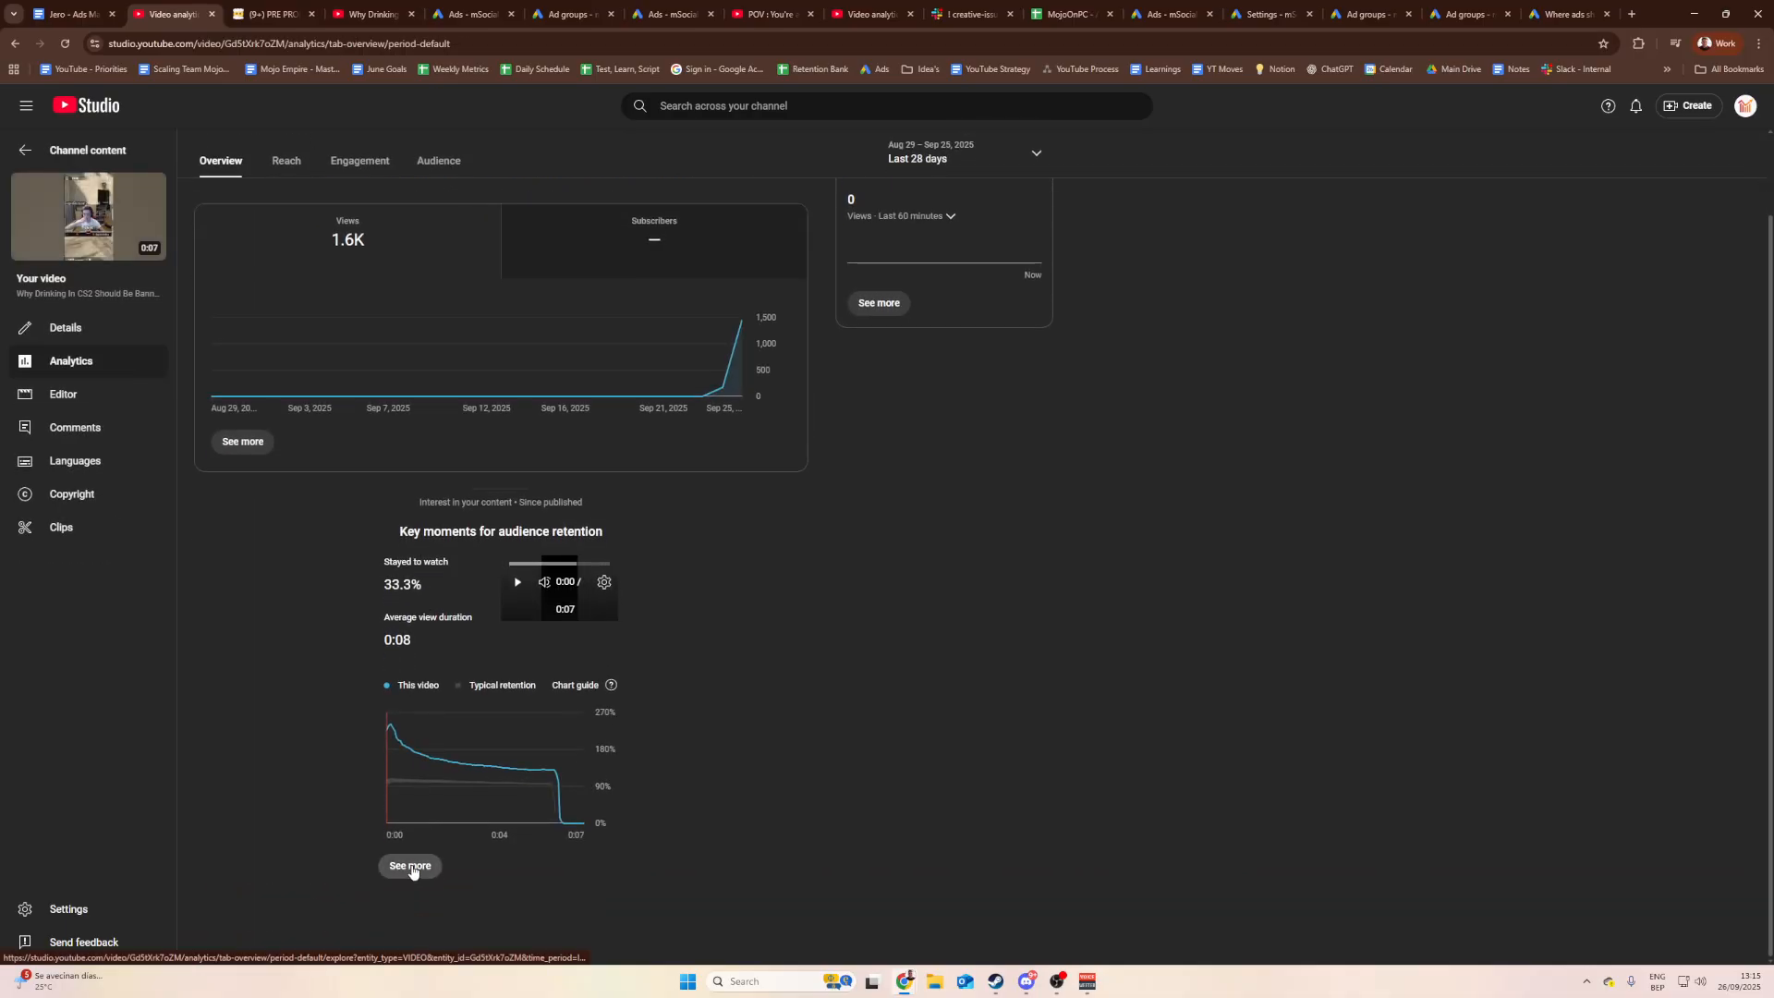
click(410, 867)
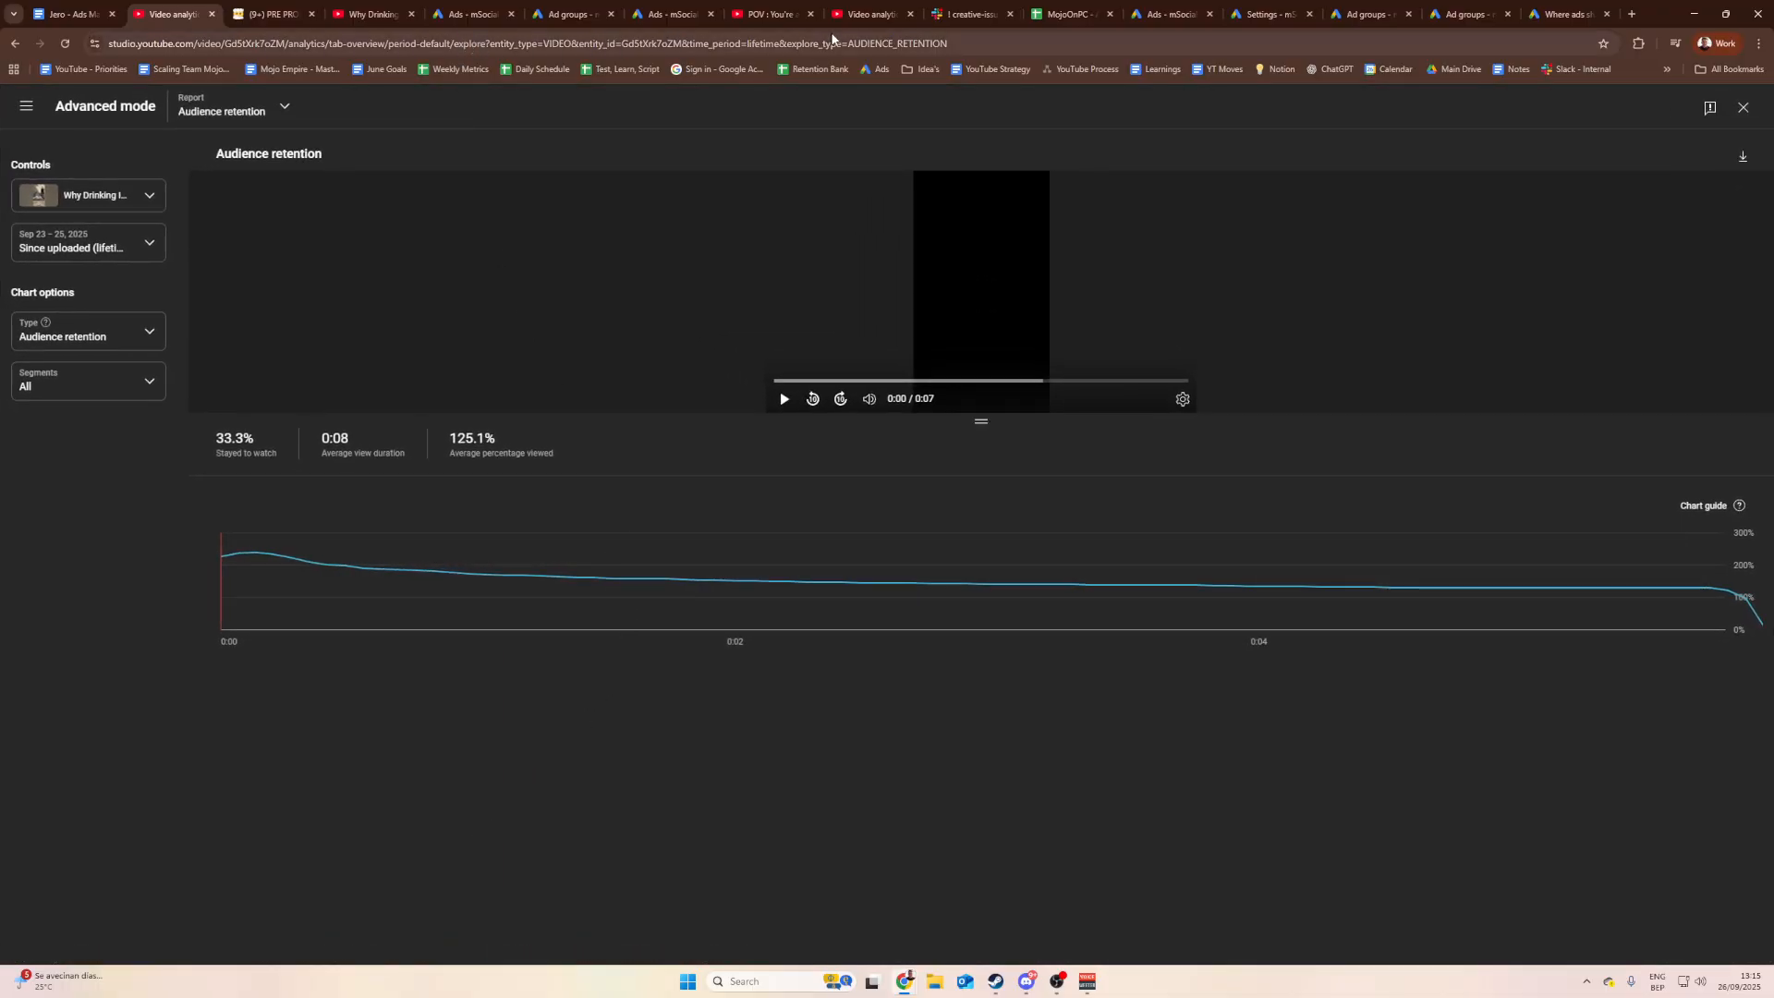
click(831, 41)
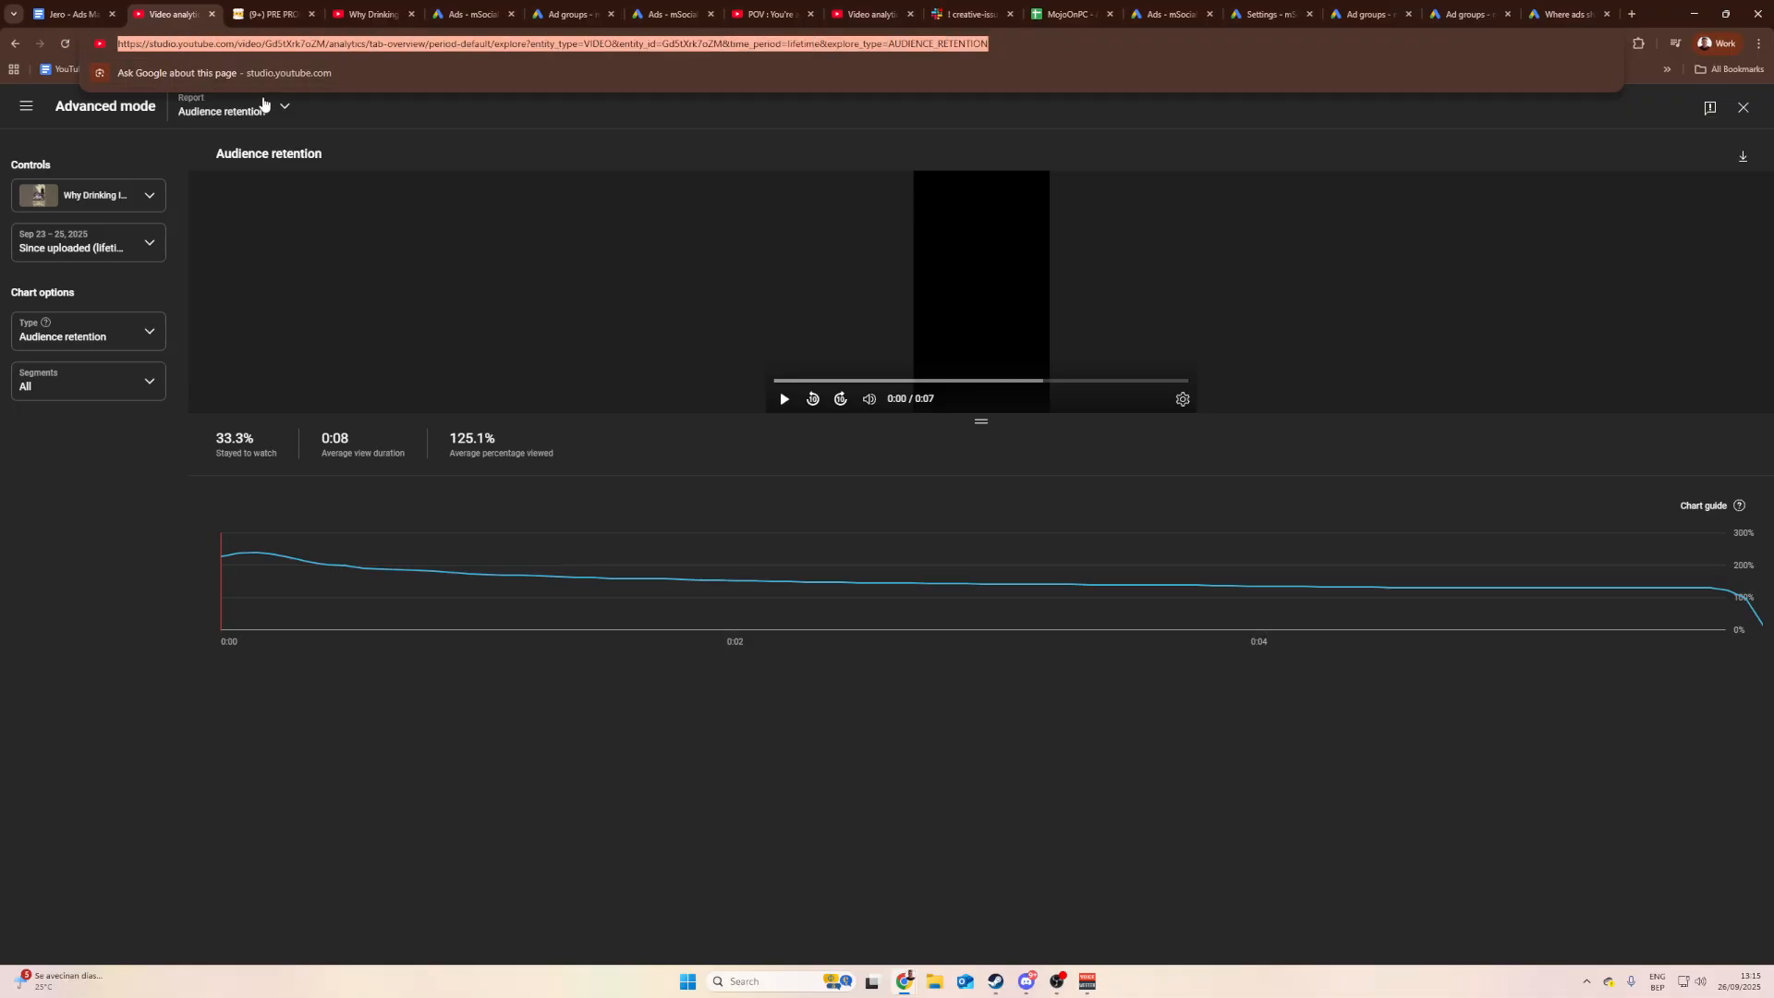
click(268, 14)
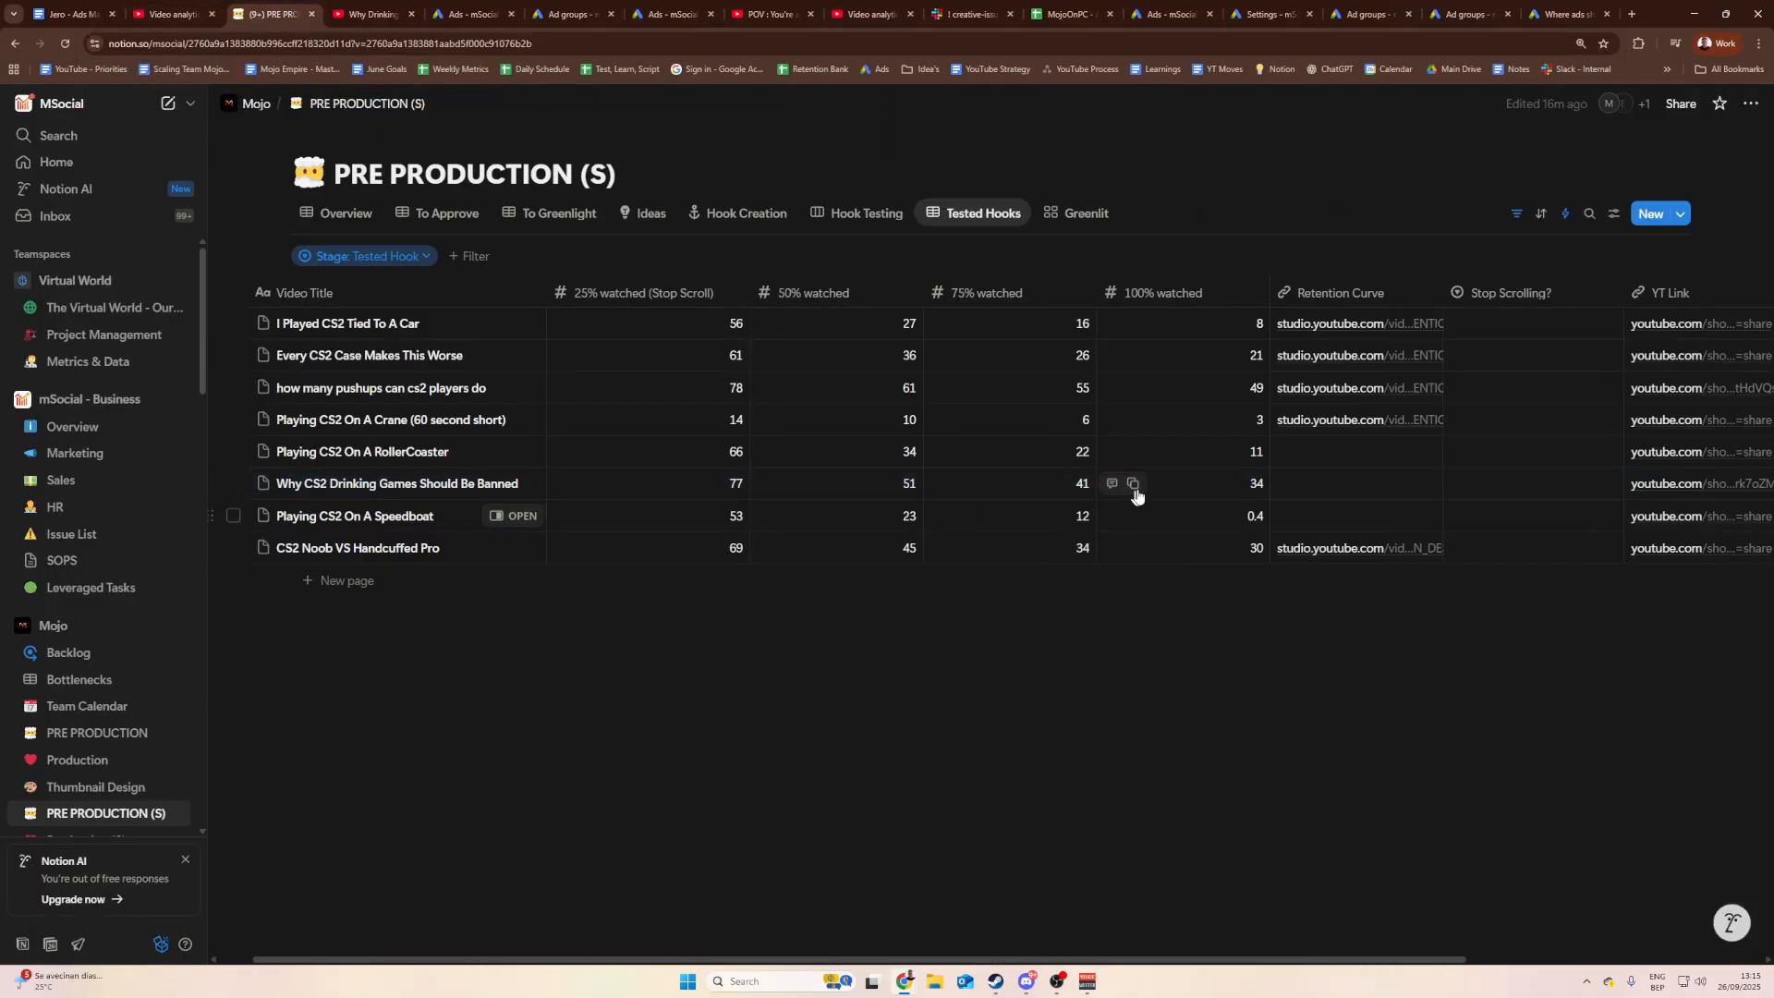
Step: Paste the retention report link into the Drinking Games row's Retention Curve cell, then view Hook Testing
click(1344, 490)
key(ctrl+v)
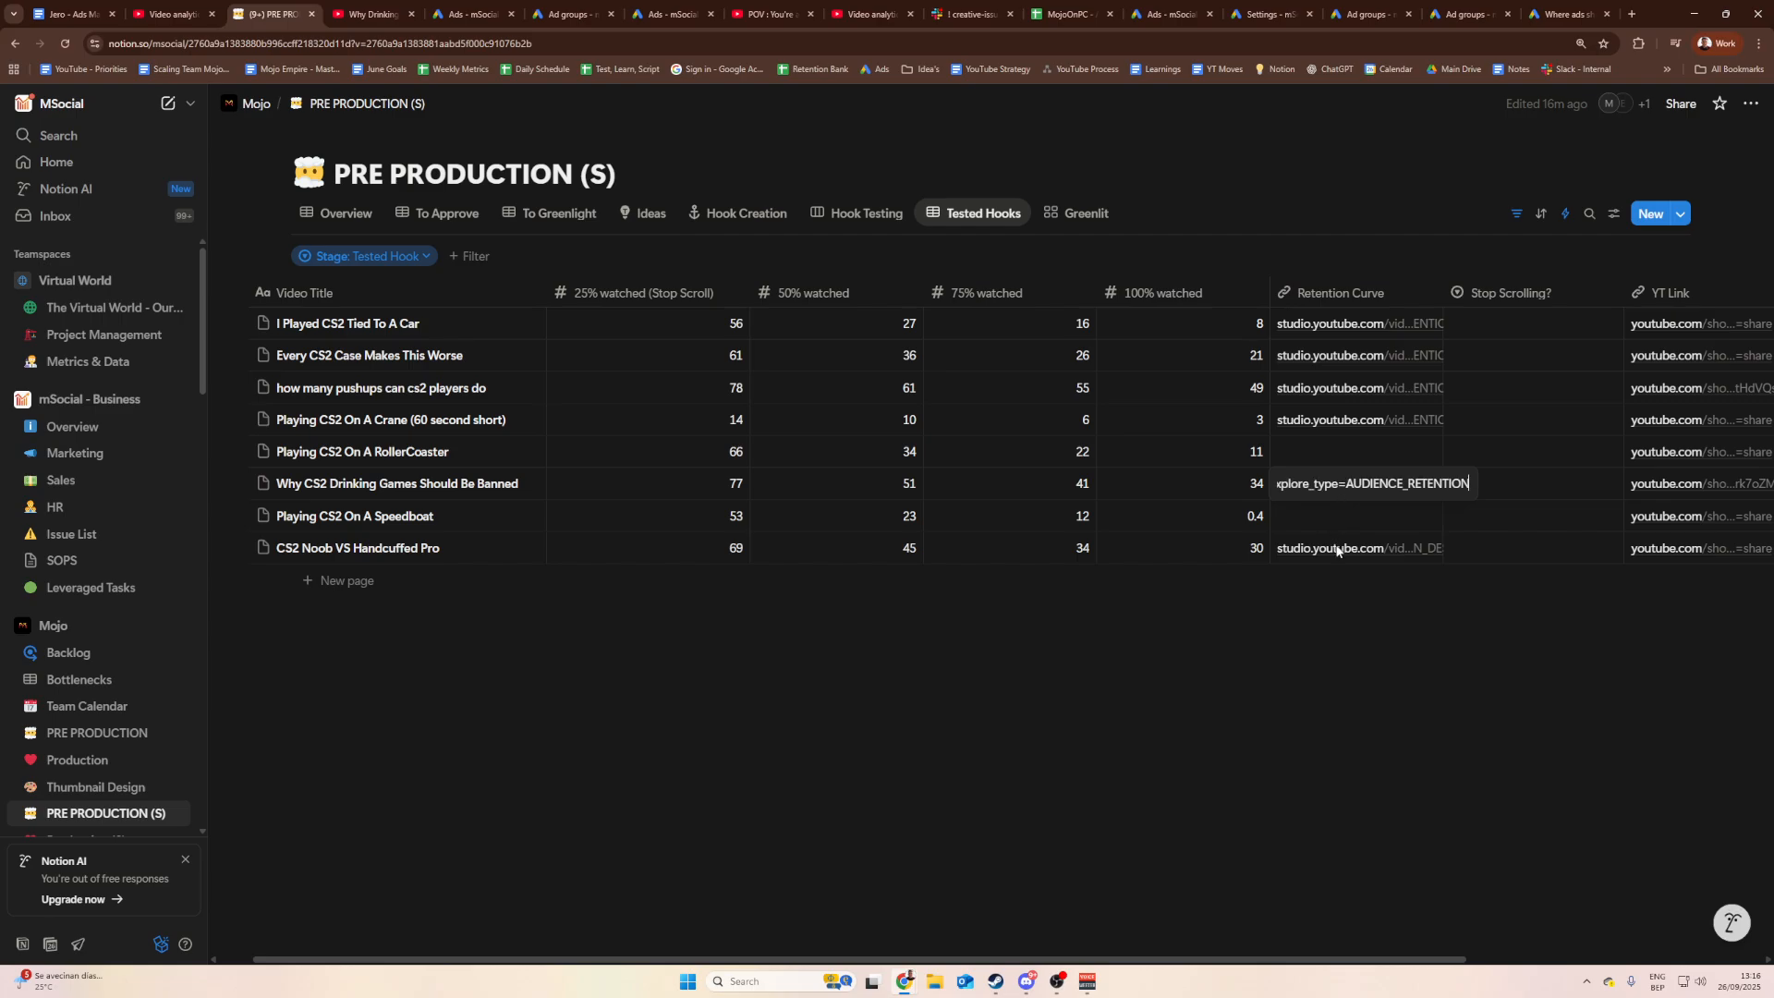
key(Return)
click(1389, 678)
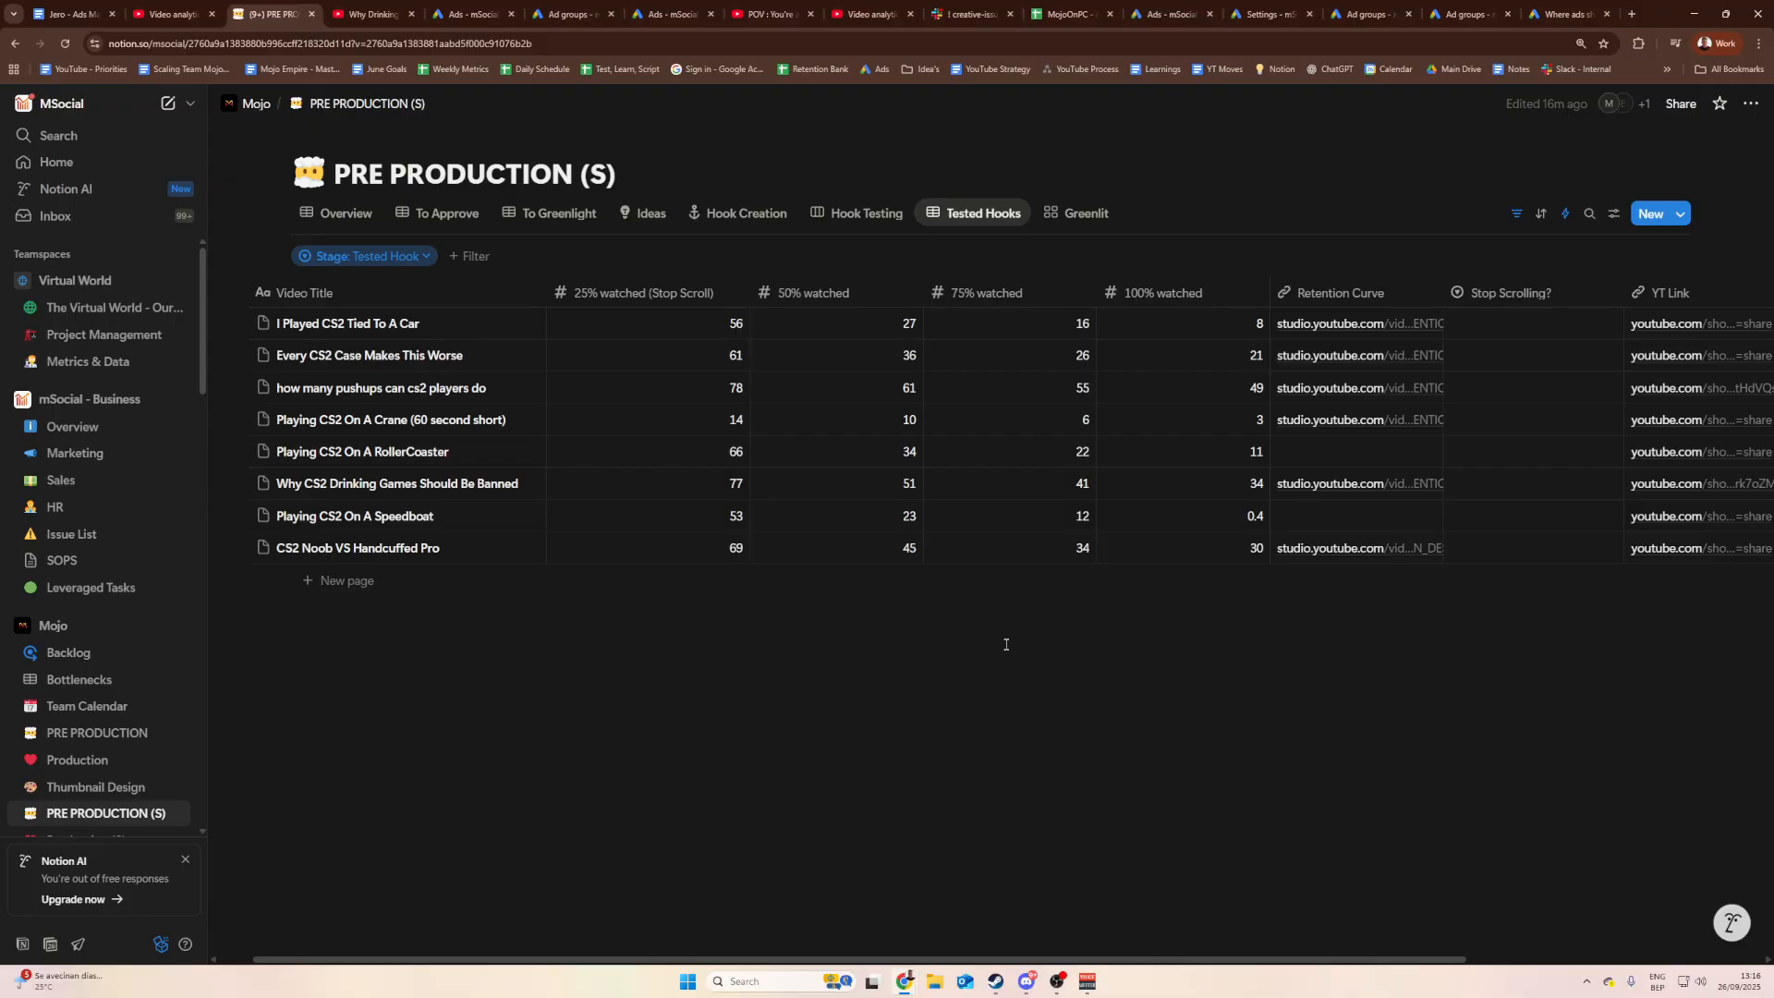
click(870, 213)
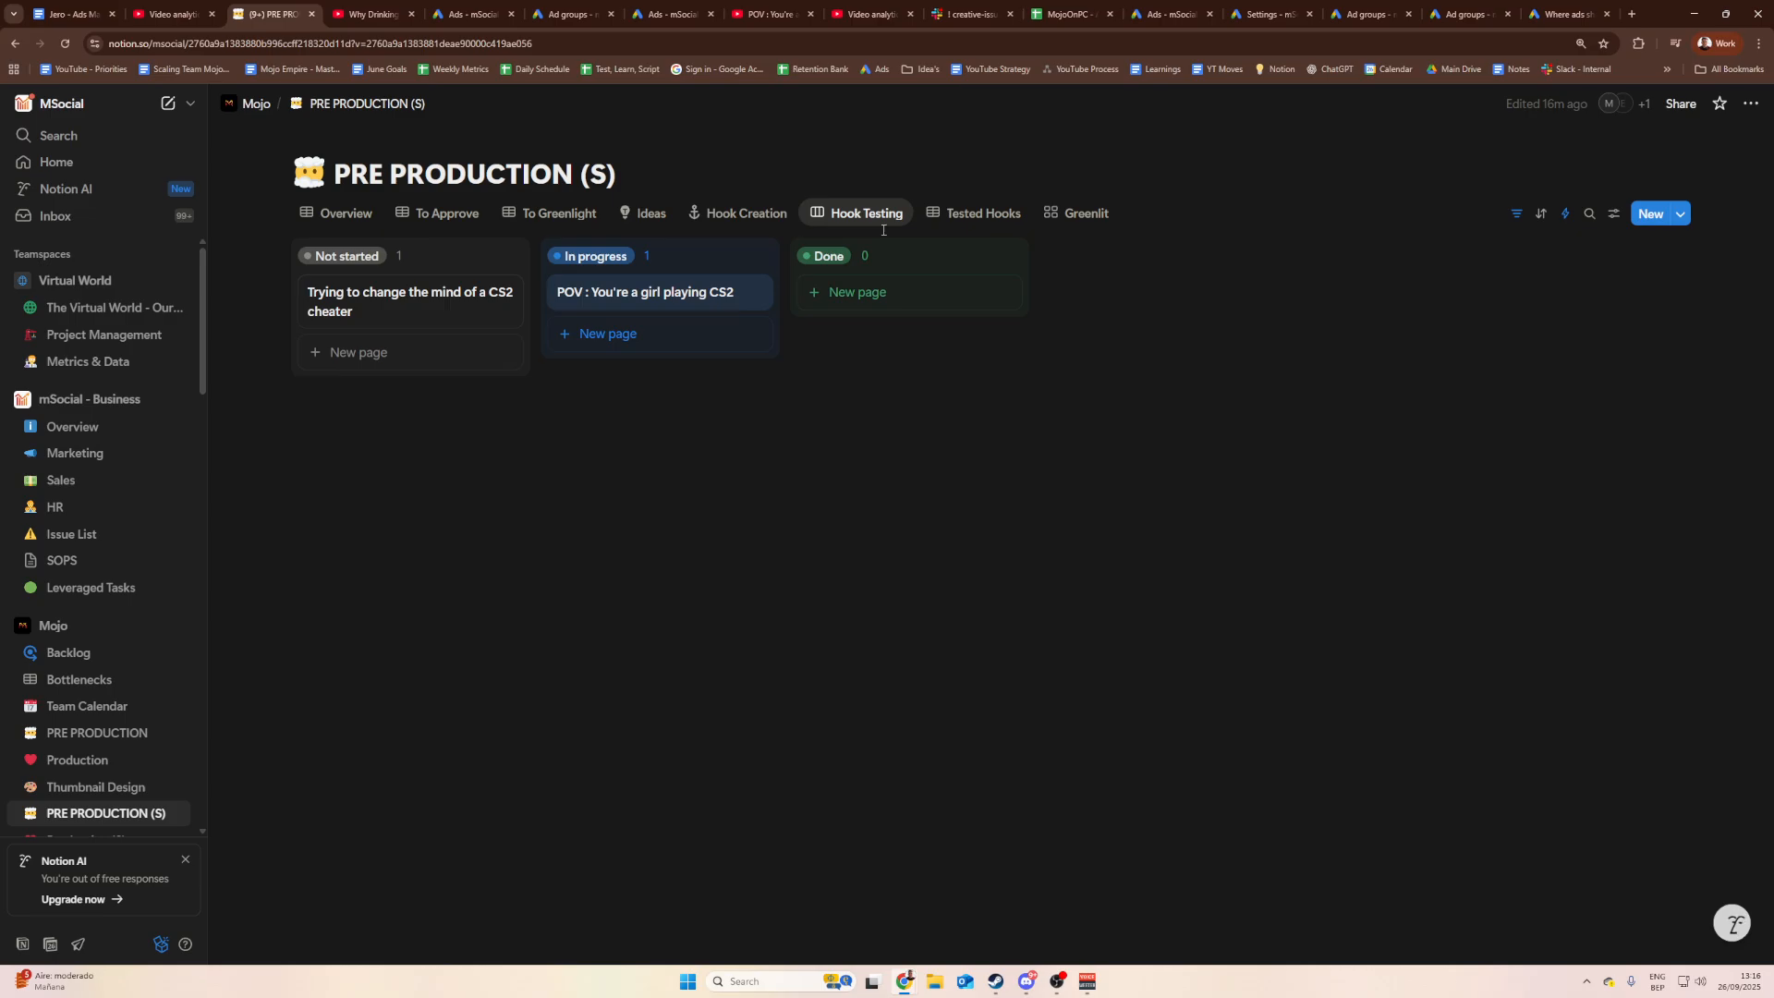
Step: Open the Why CS2 Drinking Games Should Be Banned hook and follow its Ad Link into Google Ads
click(975, 213)
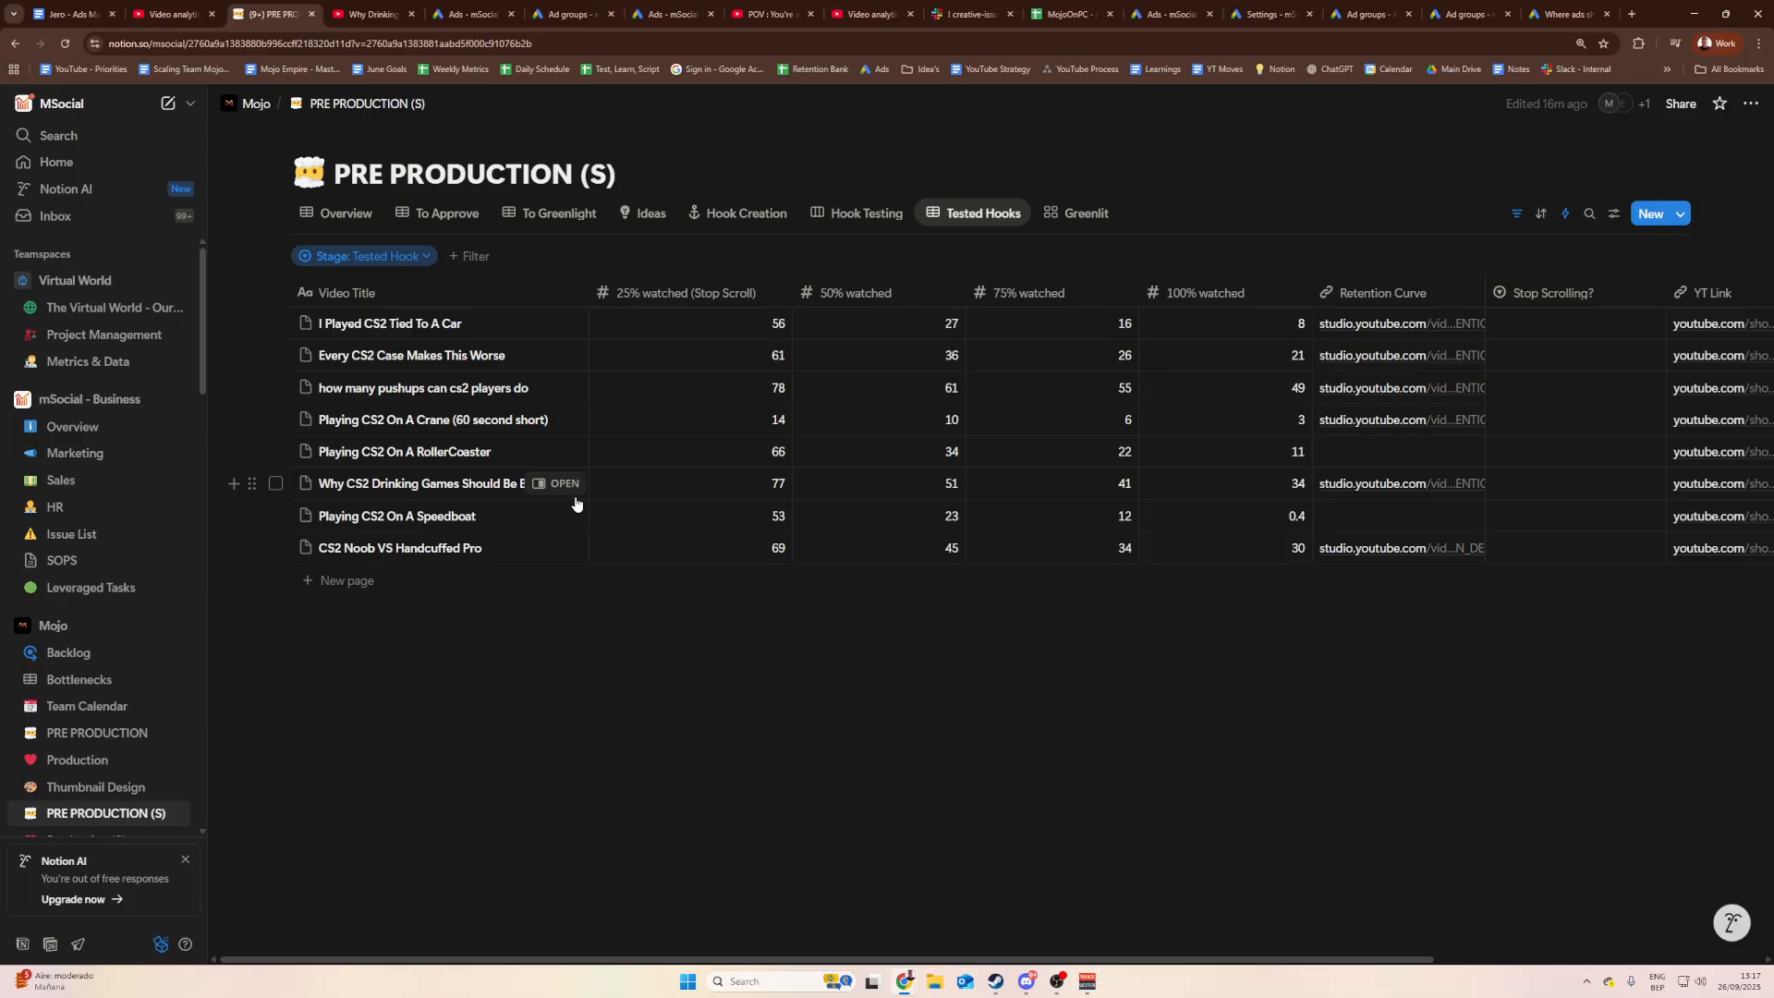
click(563, 484)
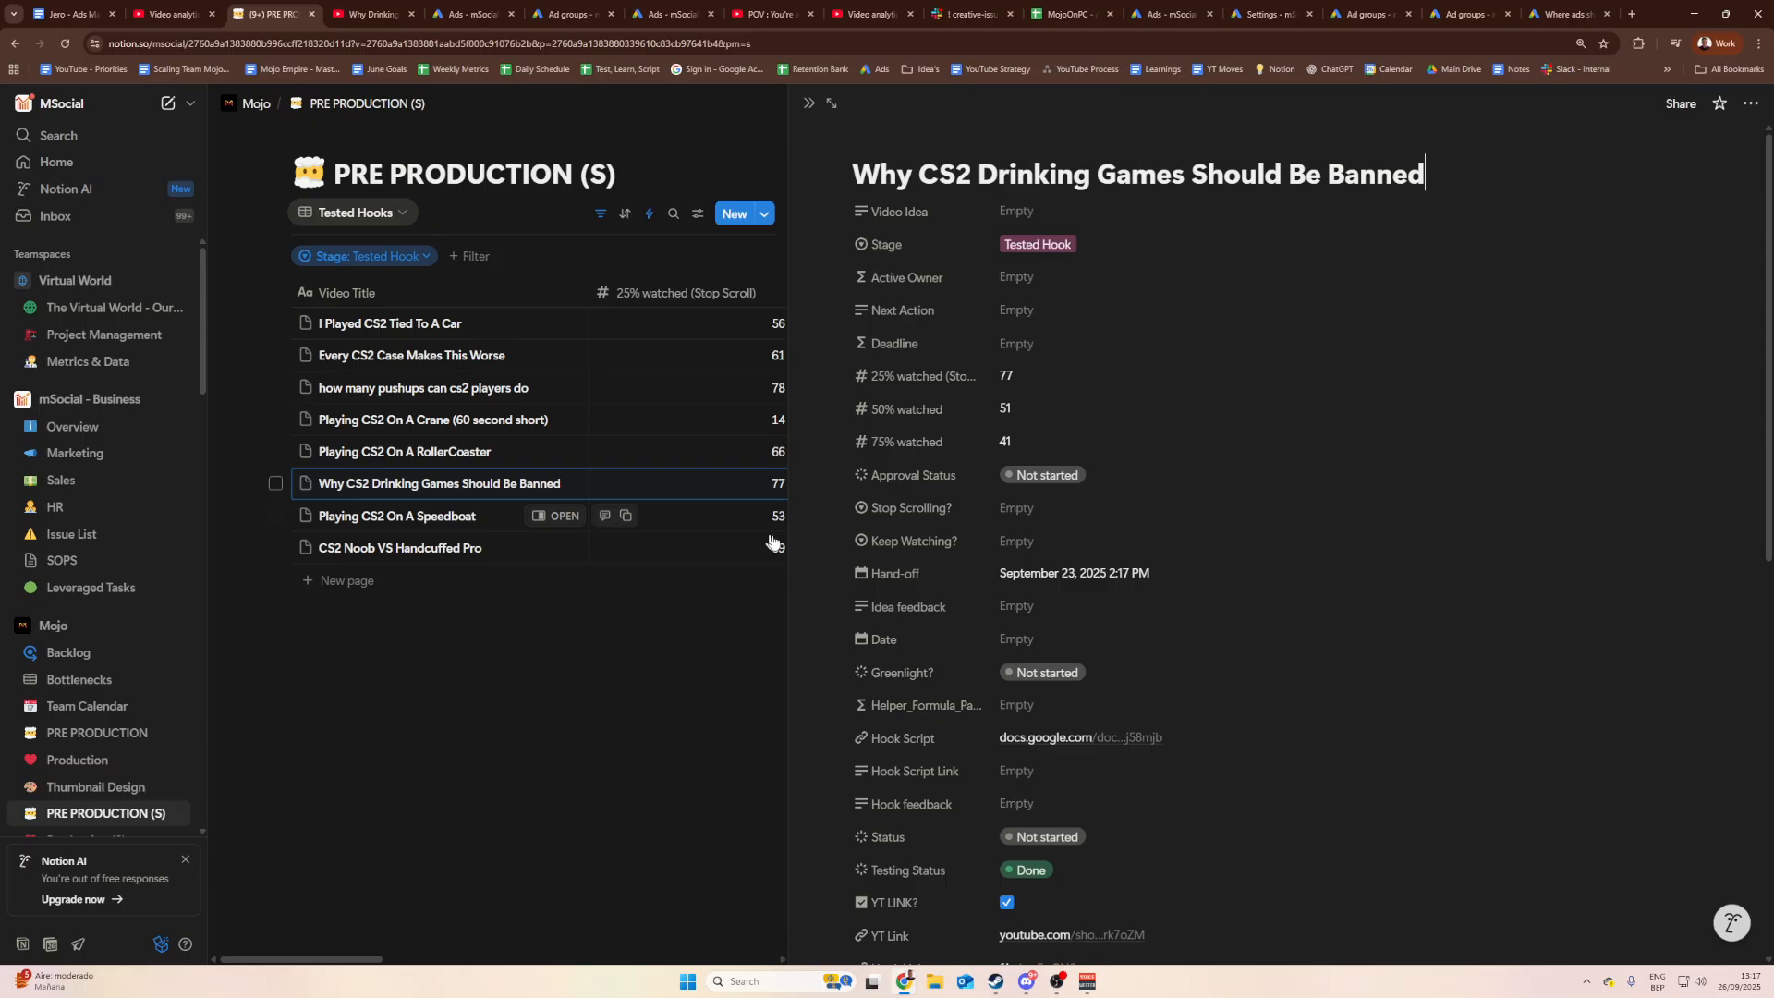
scroll(970, 425, down, 3)
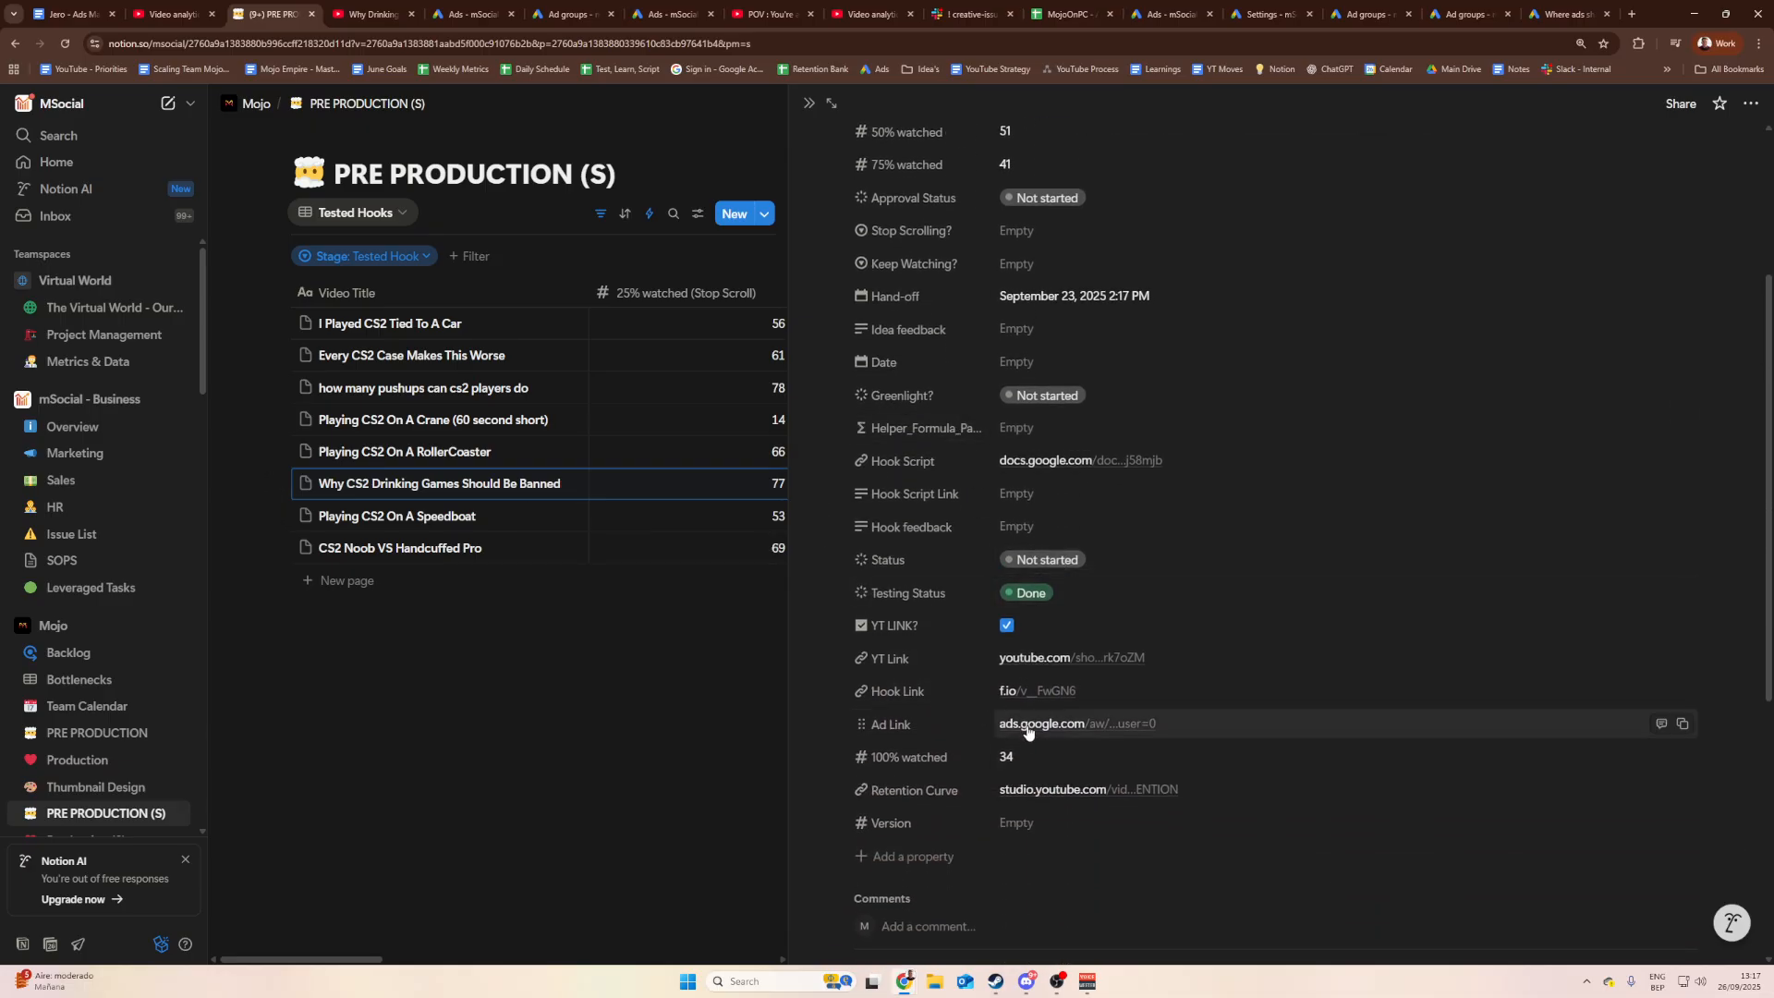
click(1027, 726)
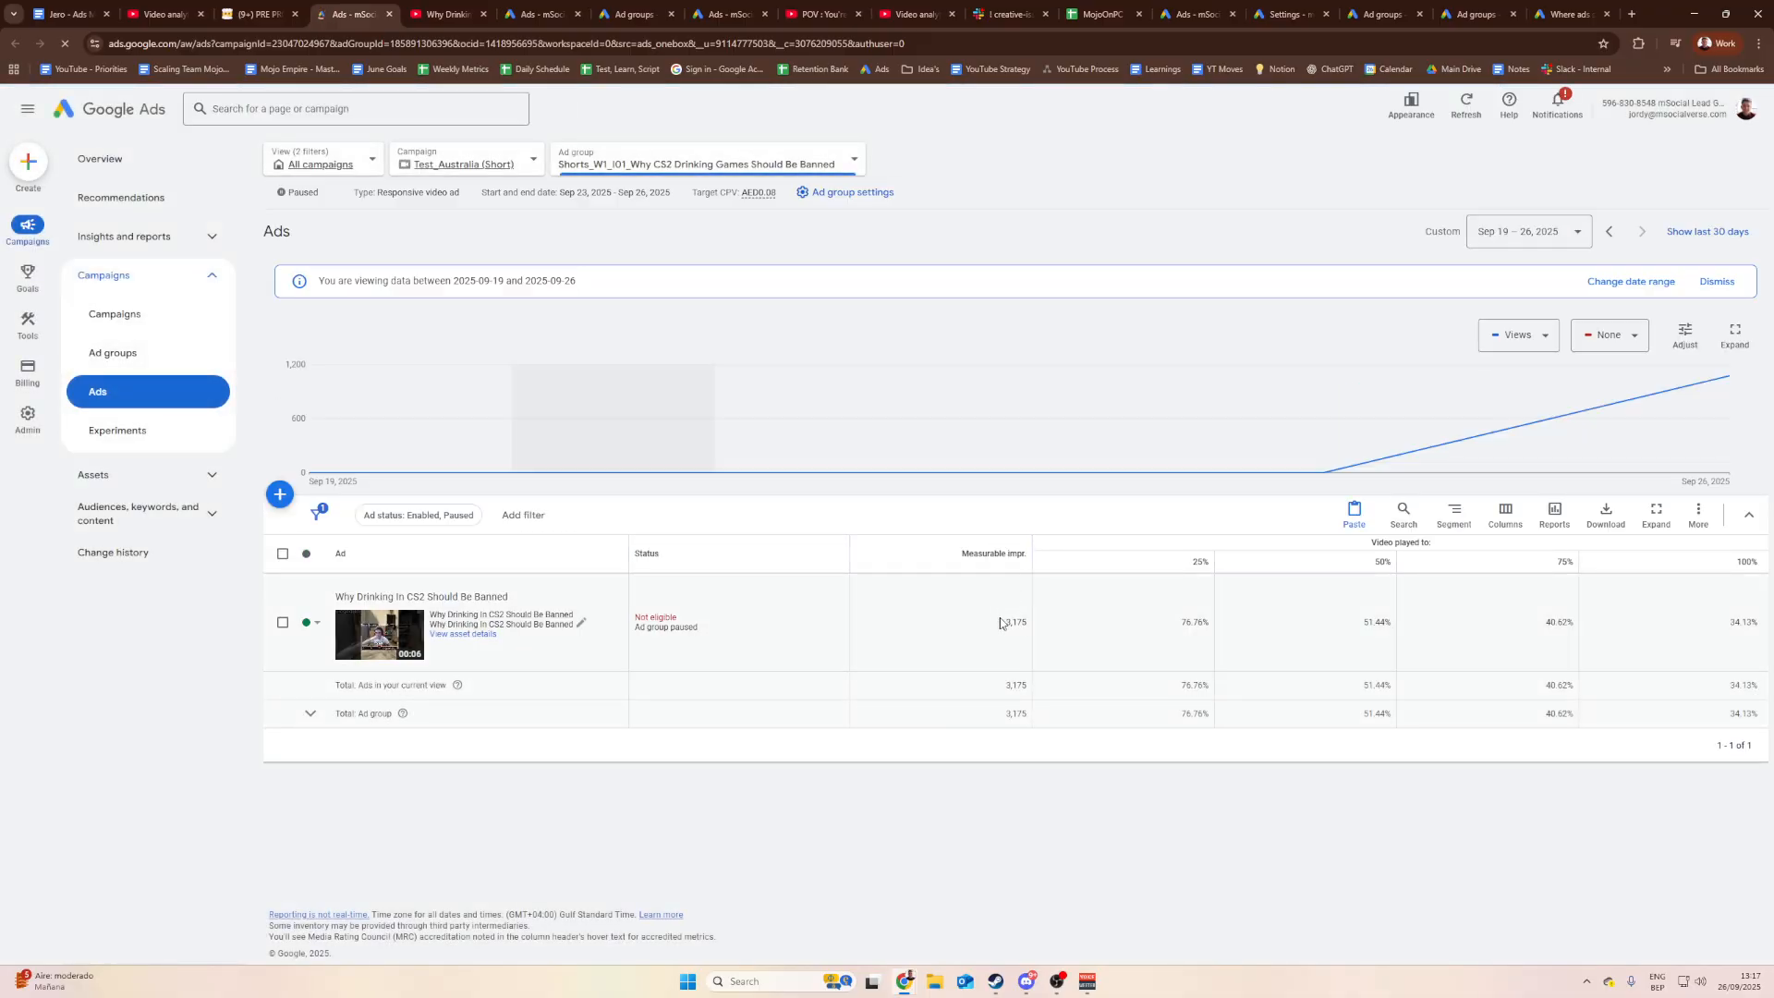
Step: Check the ad's 3,175 measurable impressions and glance at the ad groups list
drag(1005, 623, 1030, 623)
click(1003, 624)
click(1032, 623)
click(140, 353)
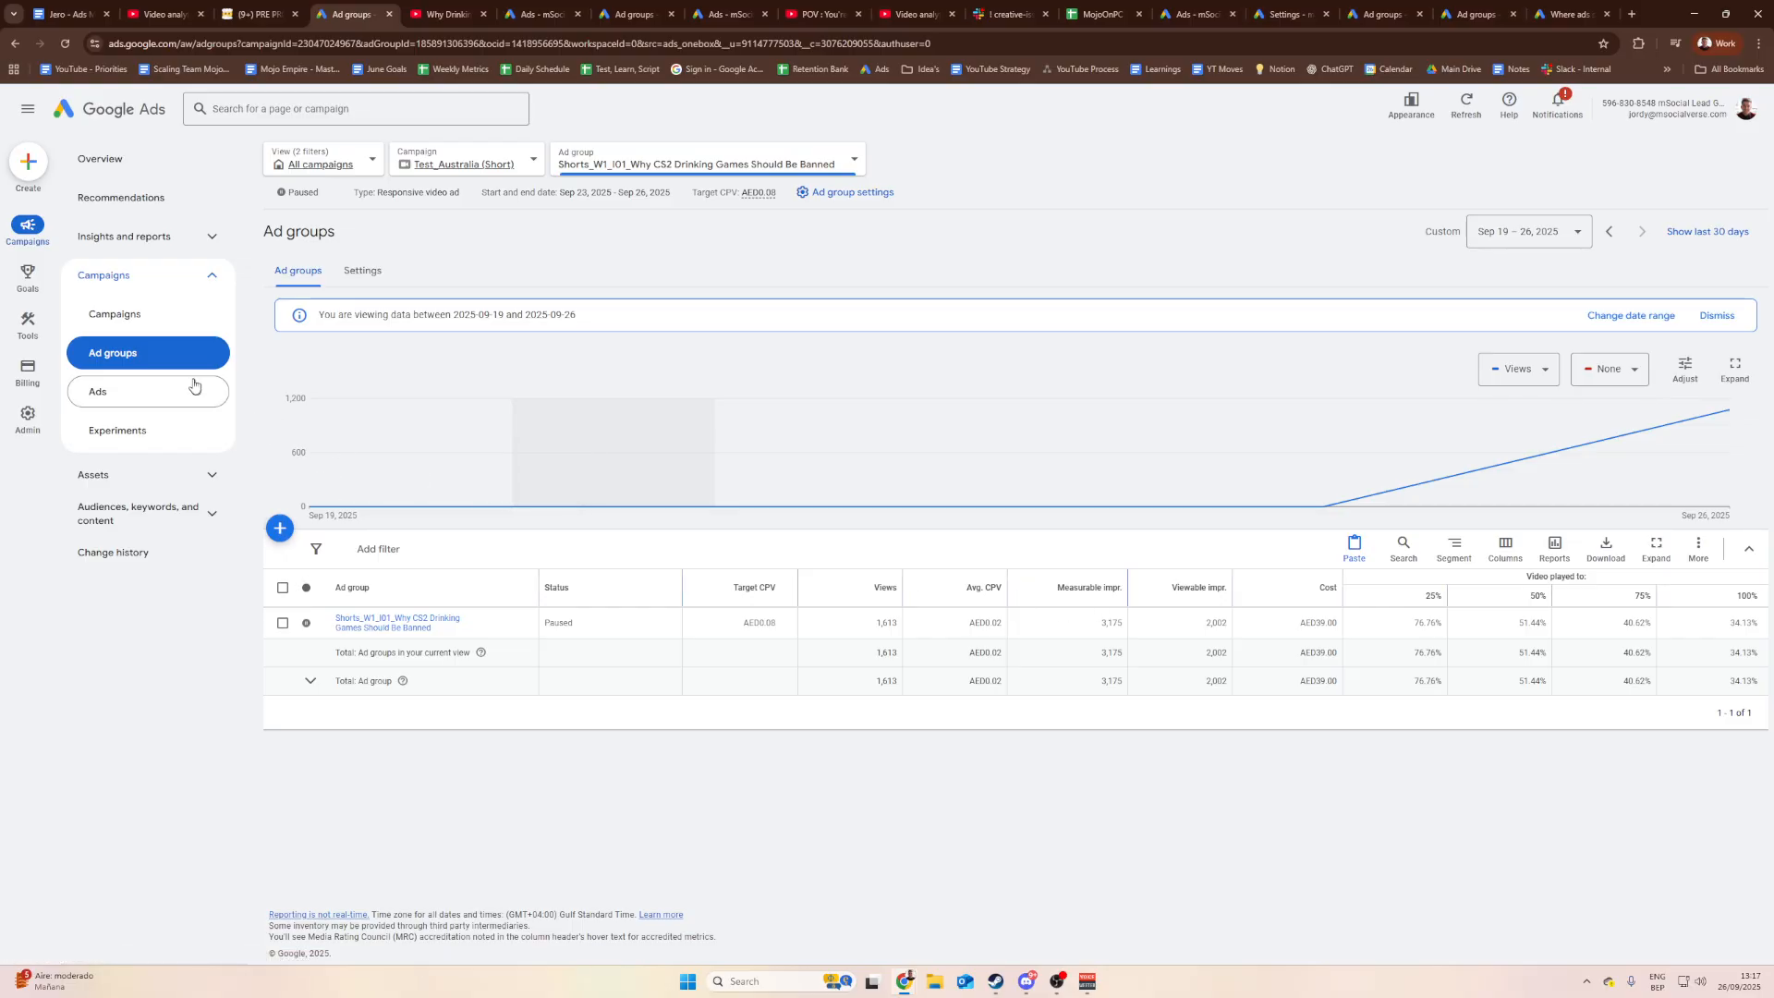
click(118, 382)
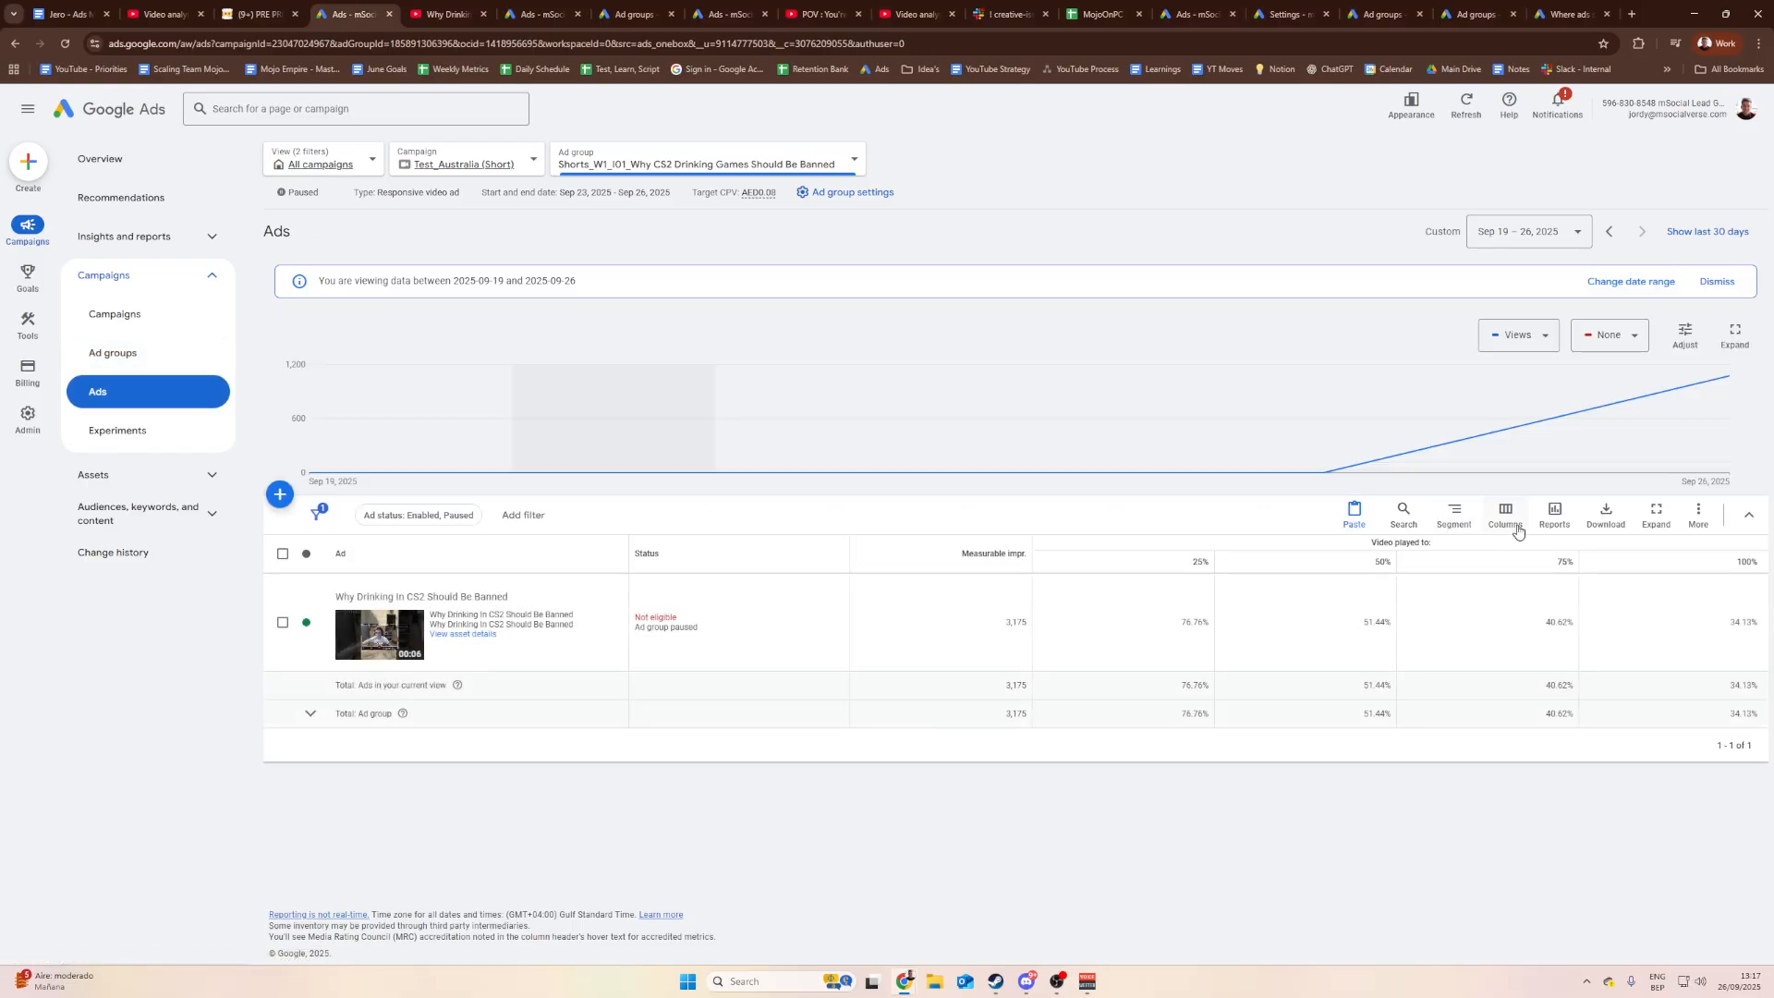
Step: Add Performance > Cost to the saved column set and replace the existing set
click(1506, 514)
click(1521, 792)
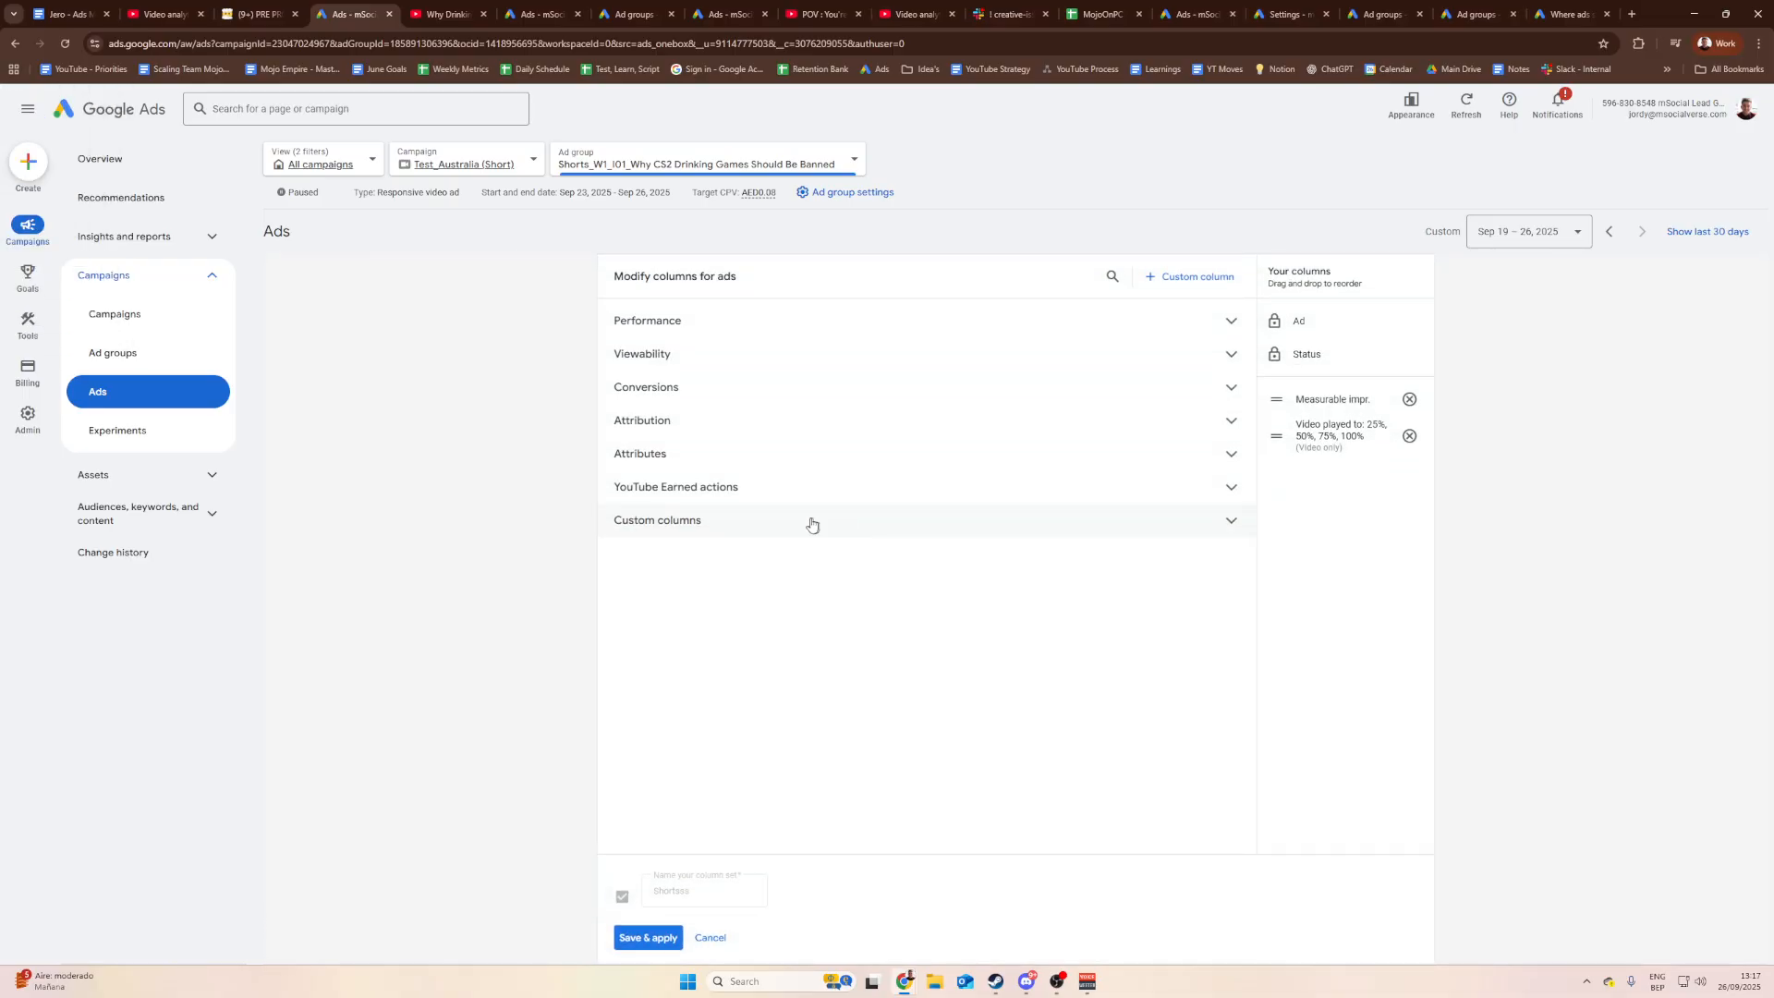
click(784, 333)
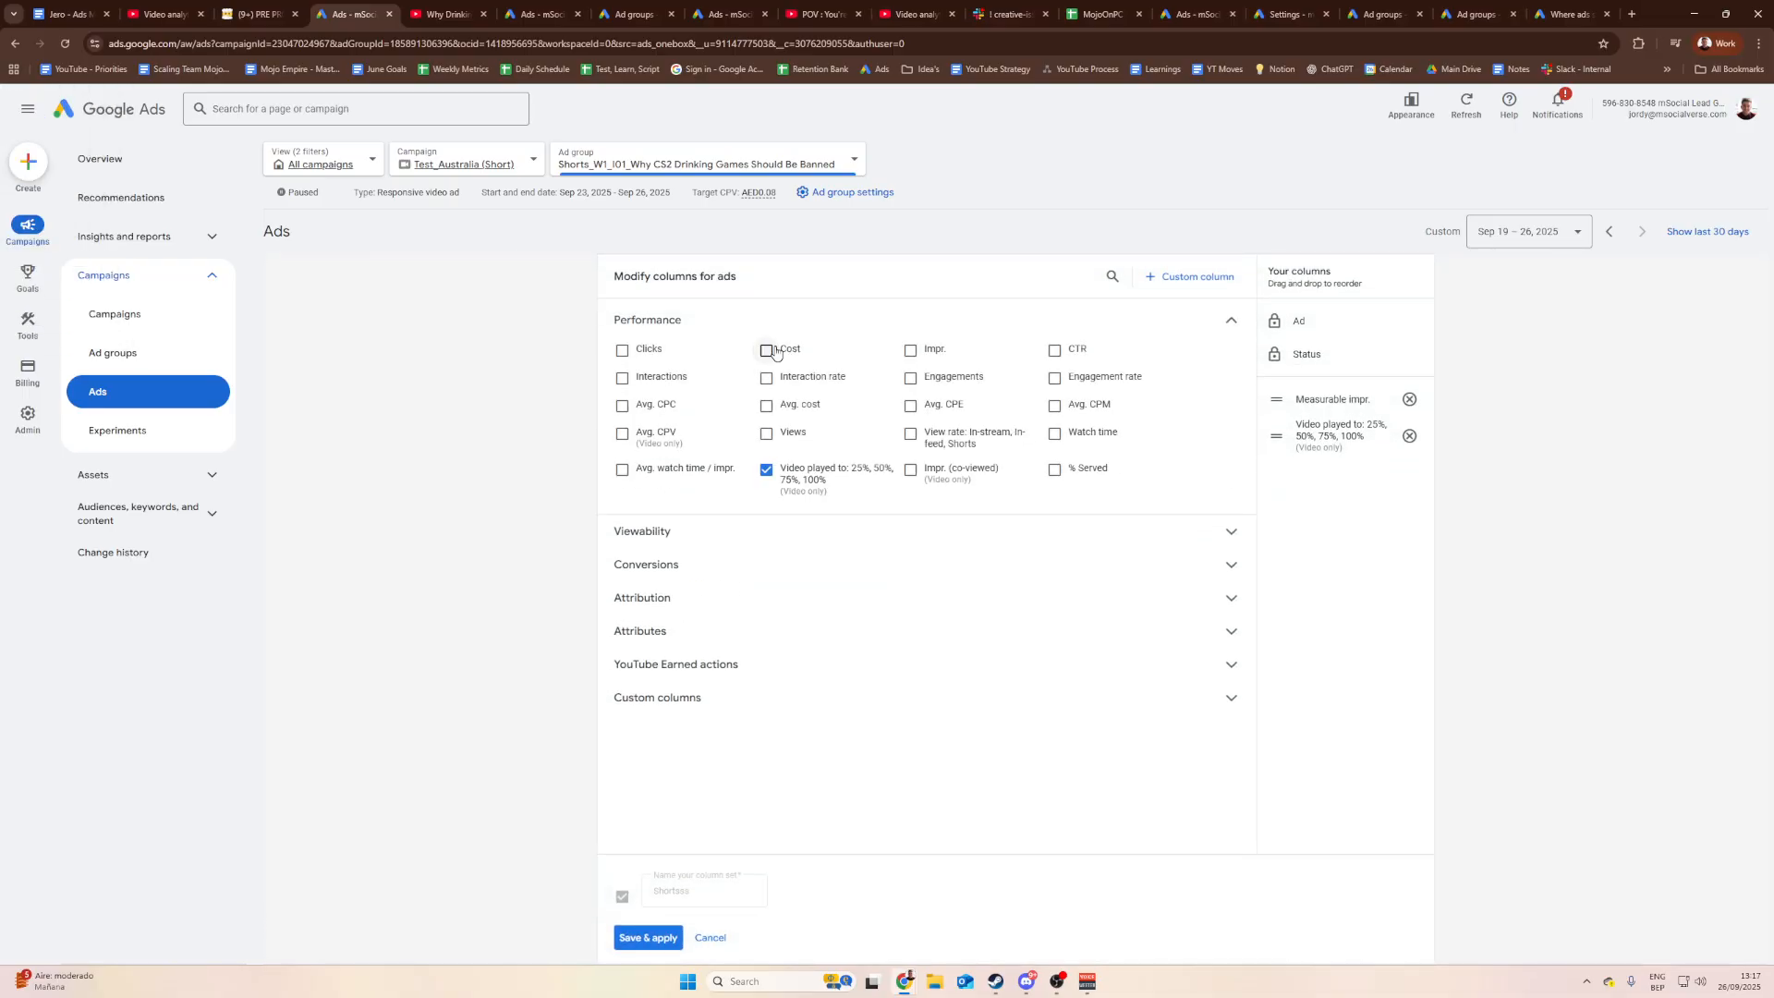
click(766, 350)
click(649, 937)
click(1021, 567)
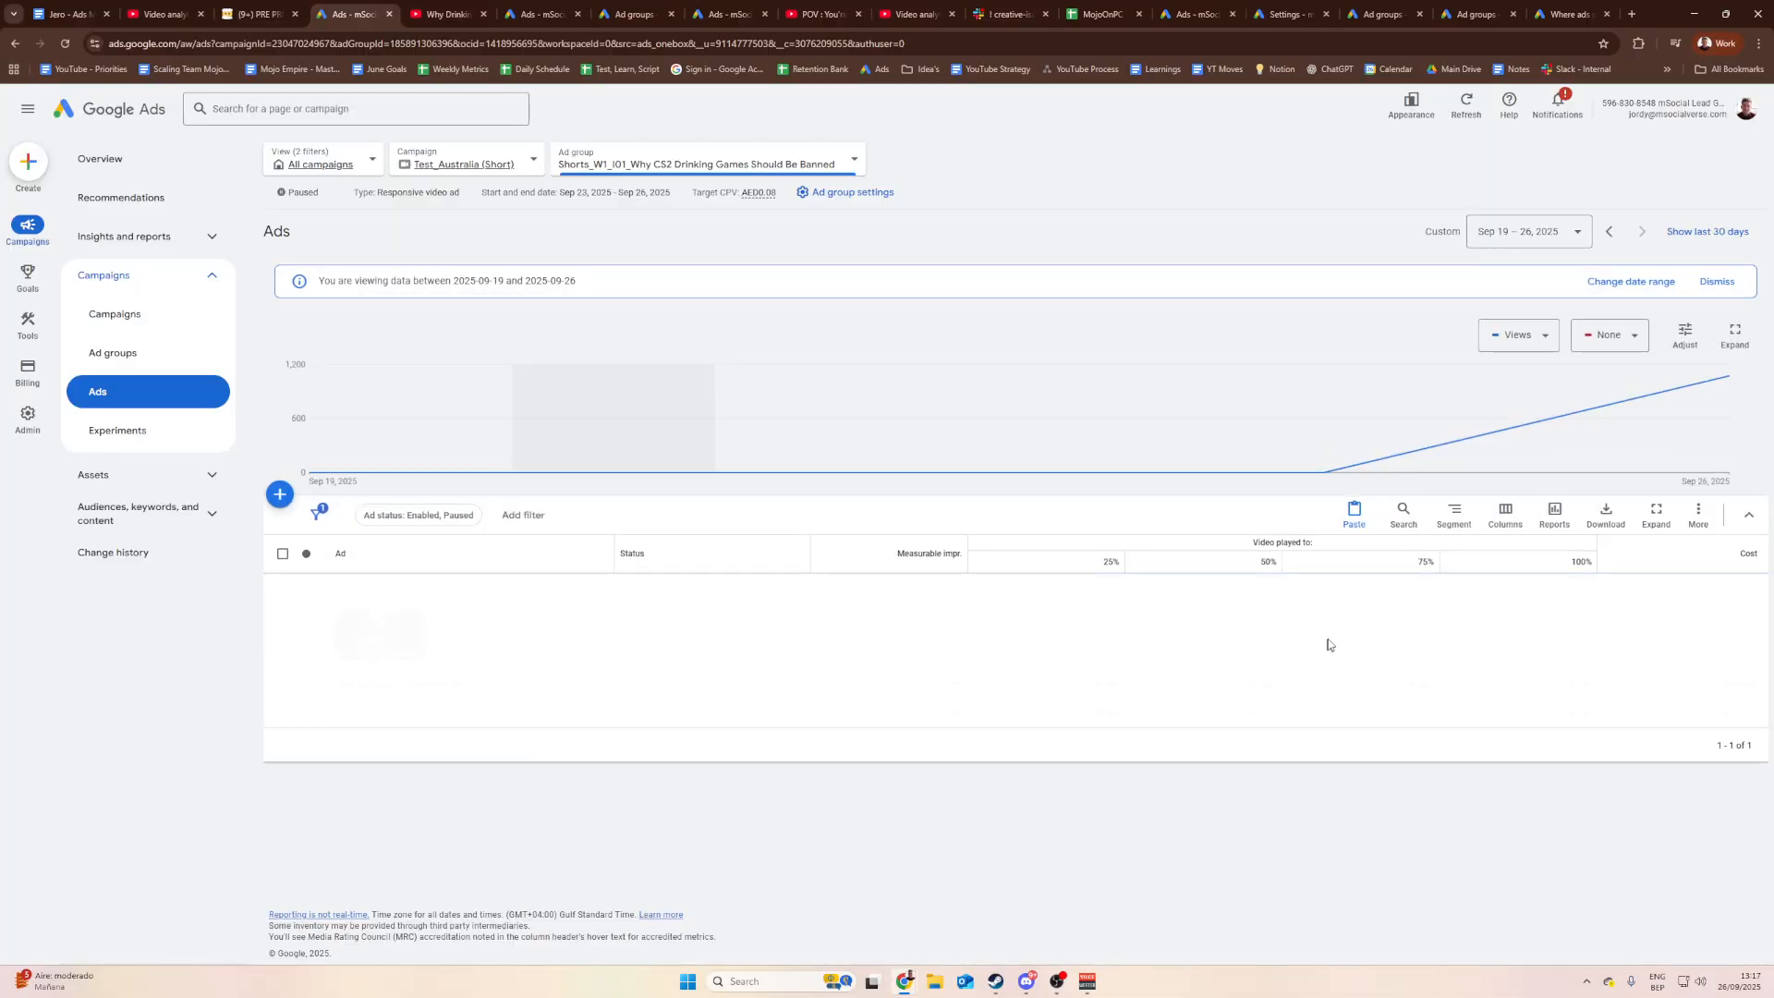
Step: Move Cost to the top of the column set, ahead of Measurable impr., and replace it again
drag(1720, 622, 1736, 622)
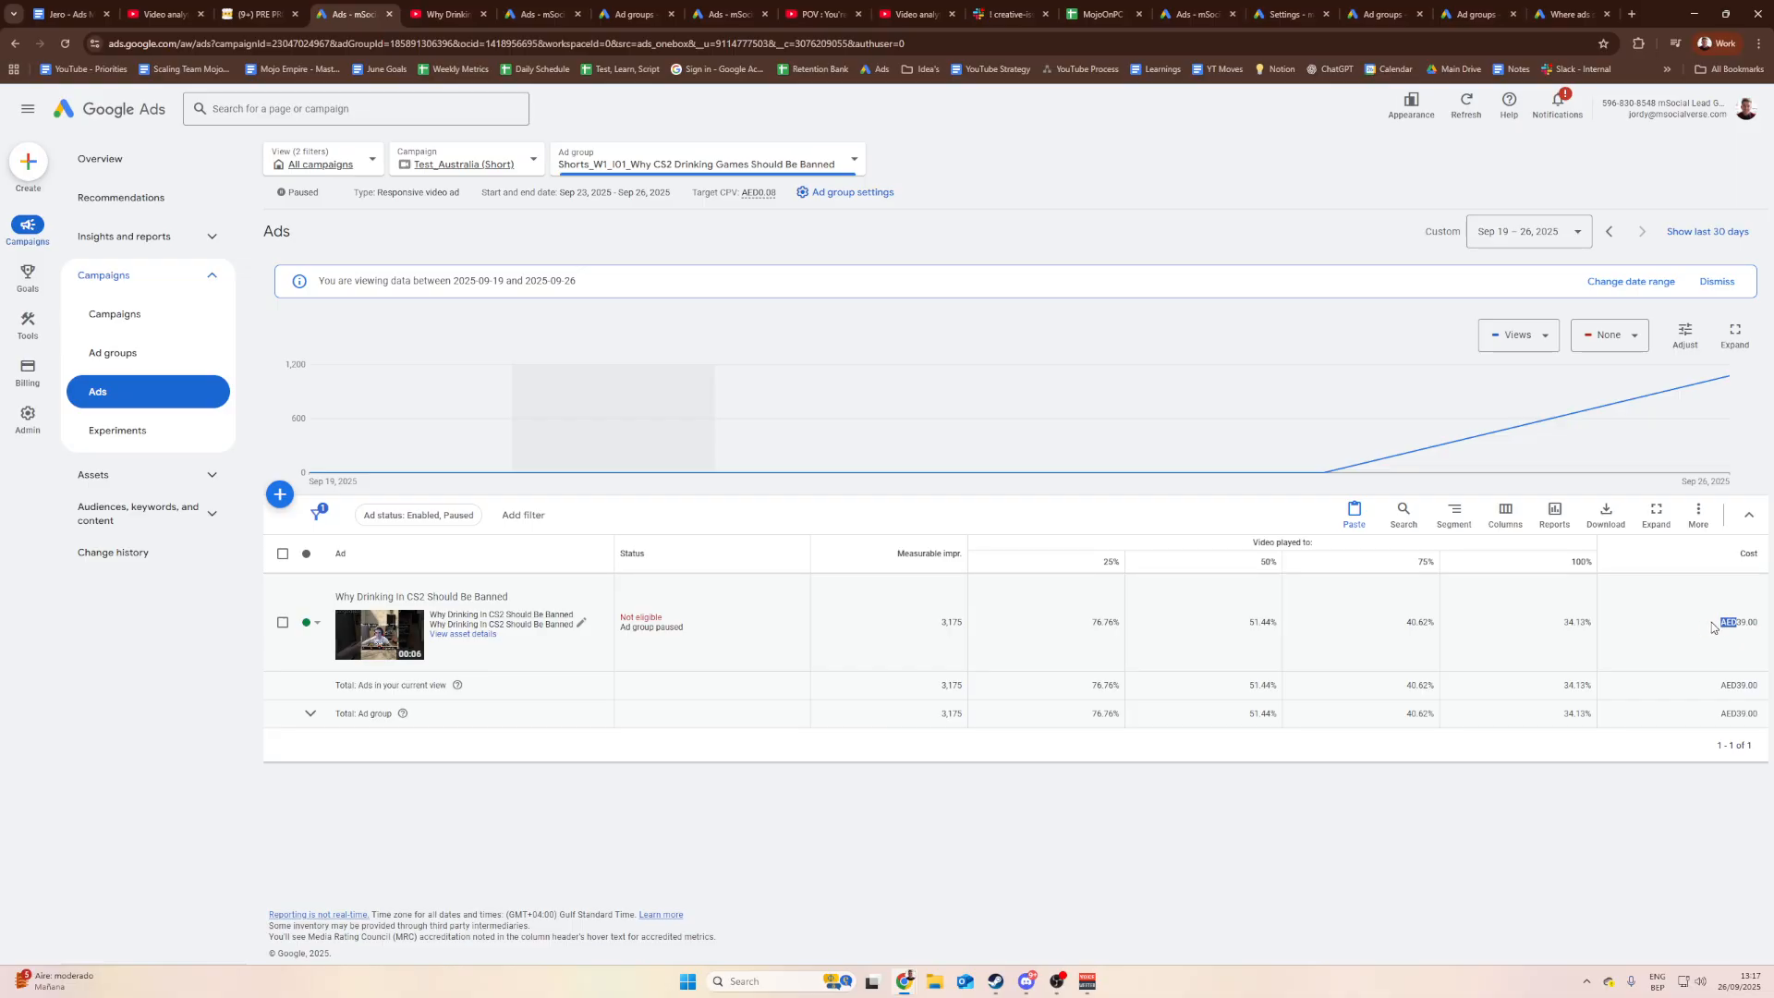
click(1453, 514)
click(1469, 515)
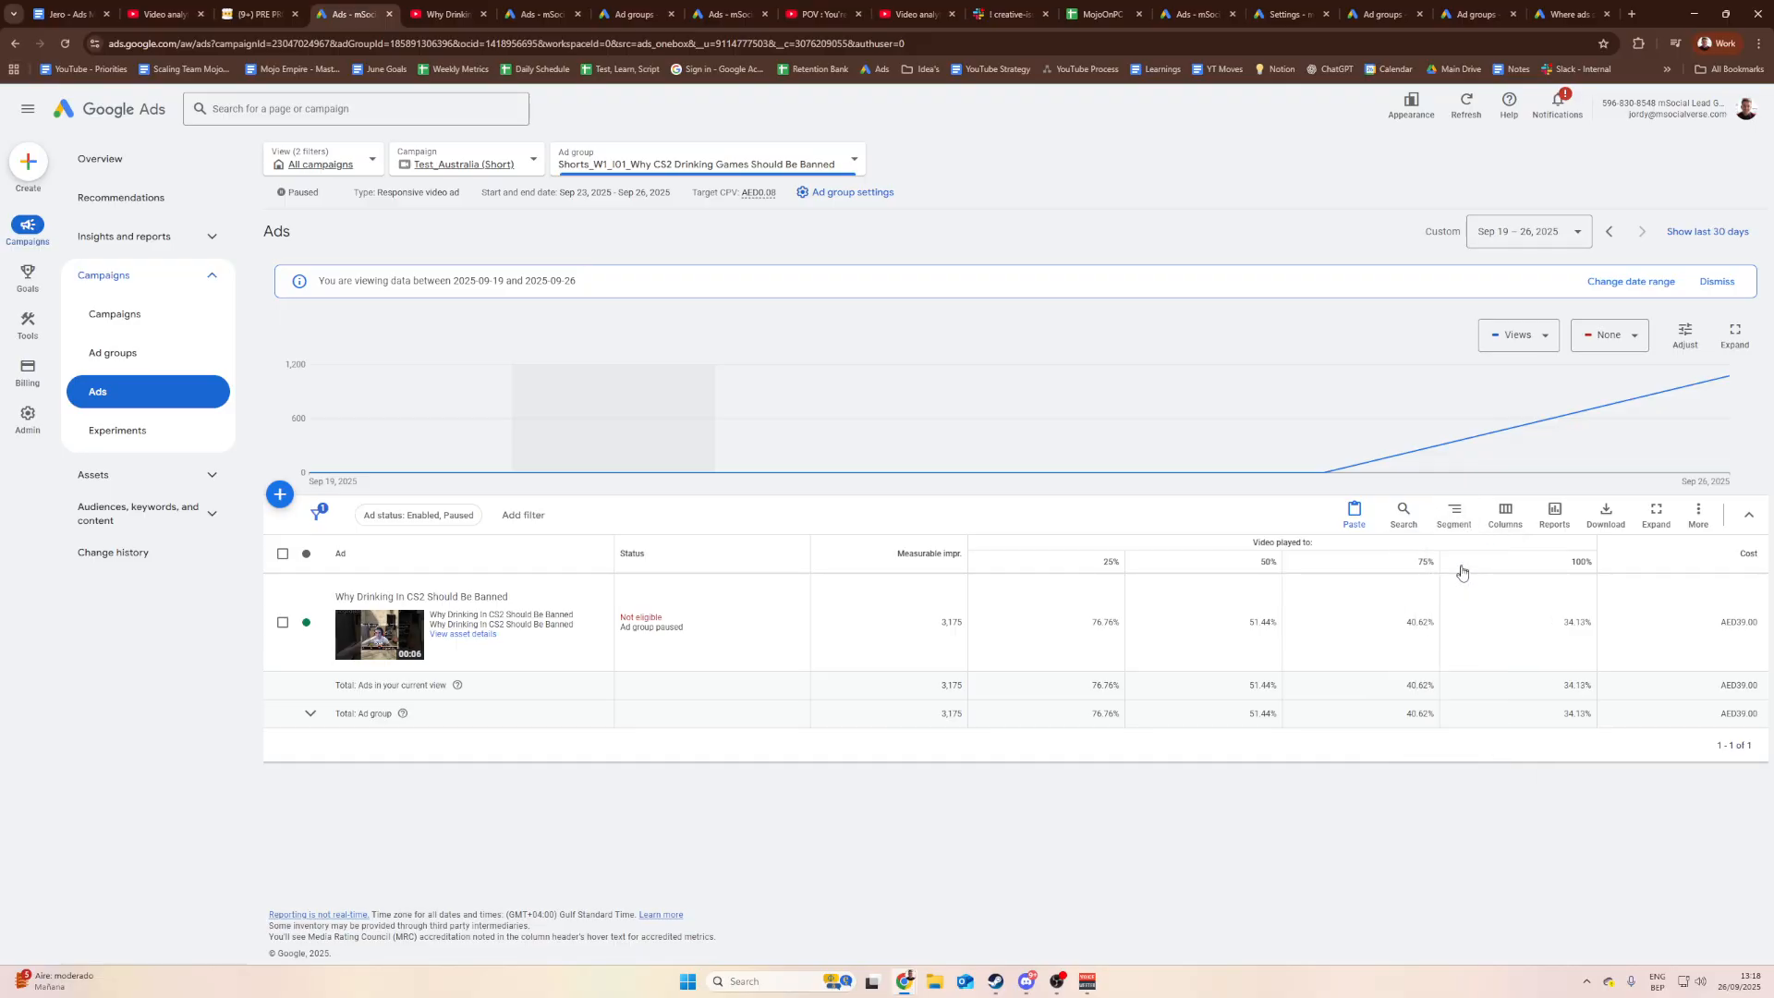
click(1504, 518)
click(1525, 793)
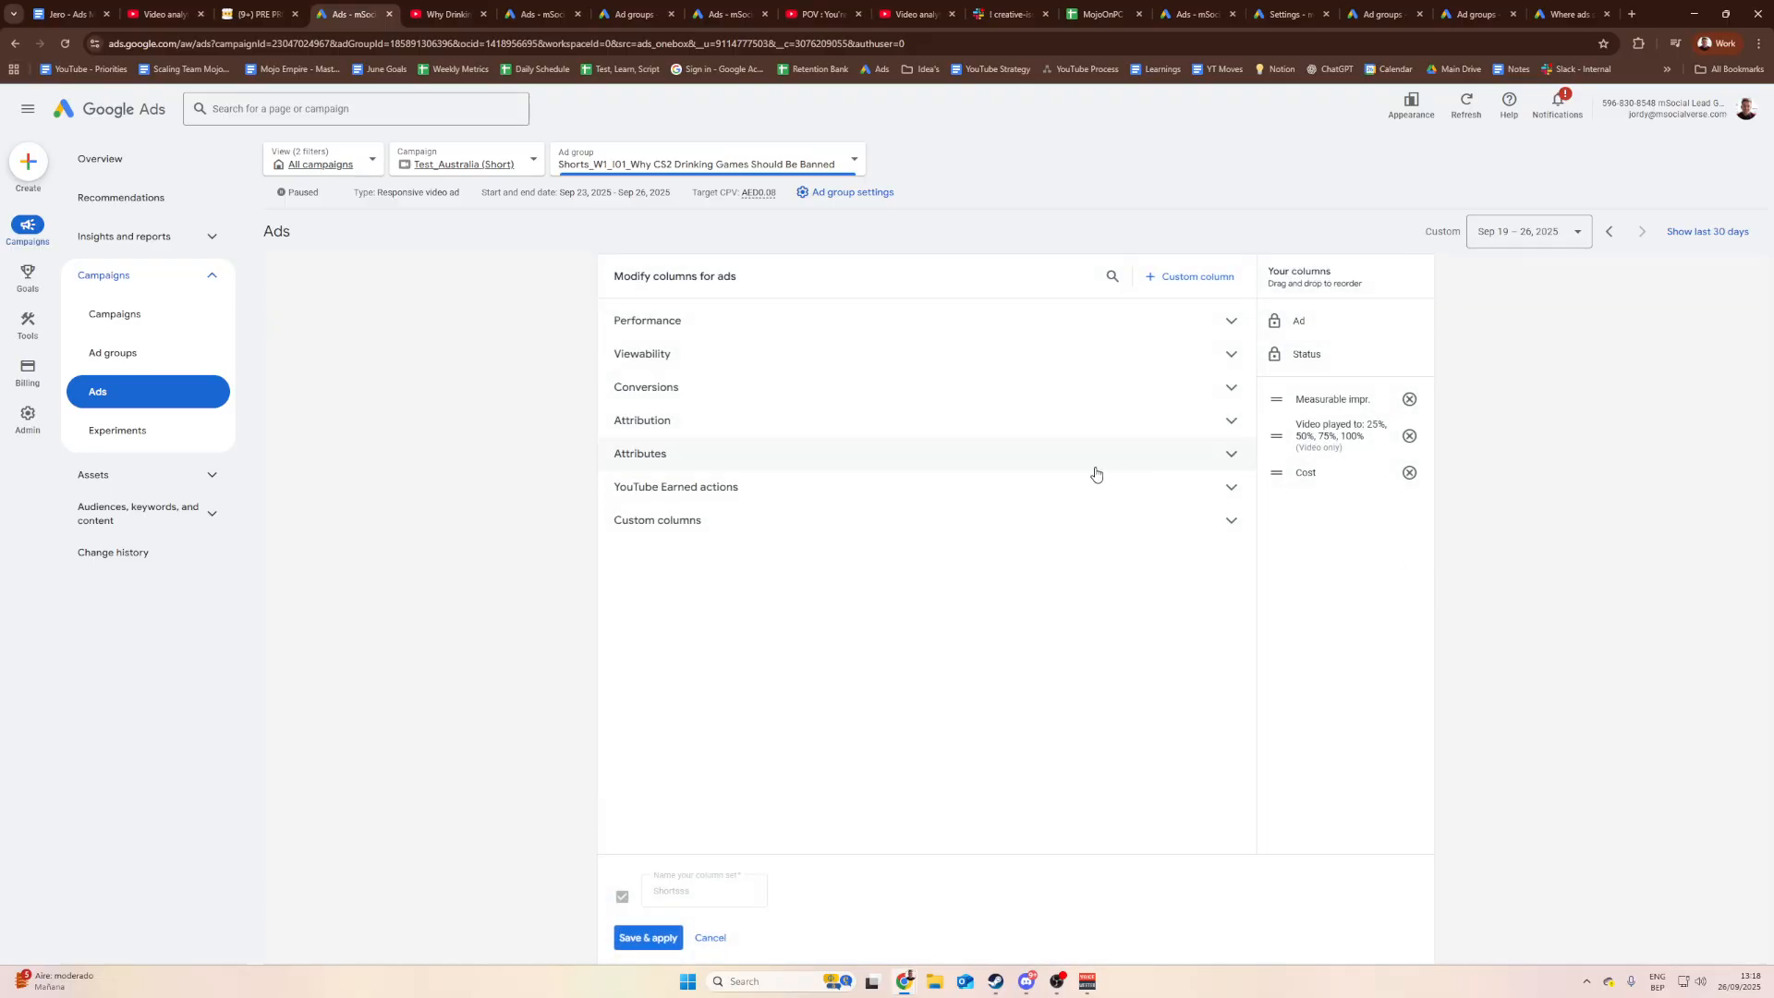
drag(1272, 472, 1275, 399)
click(648, 937)
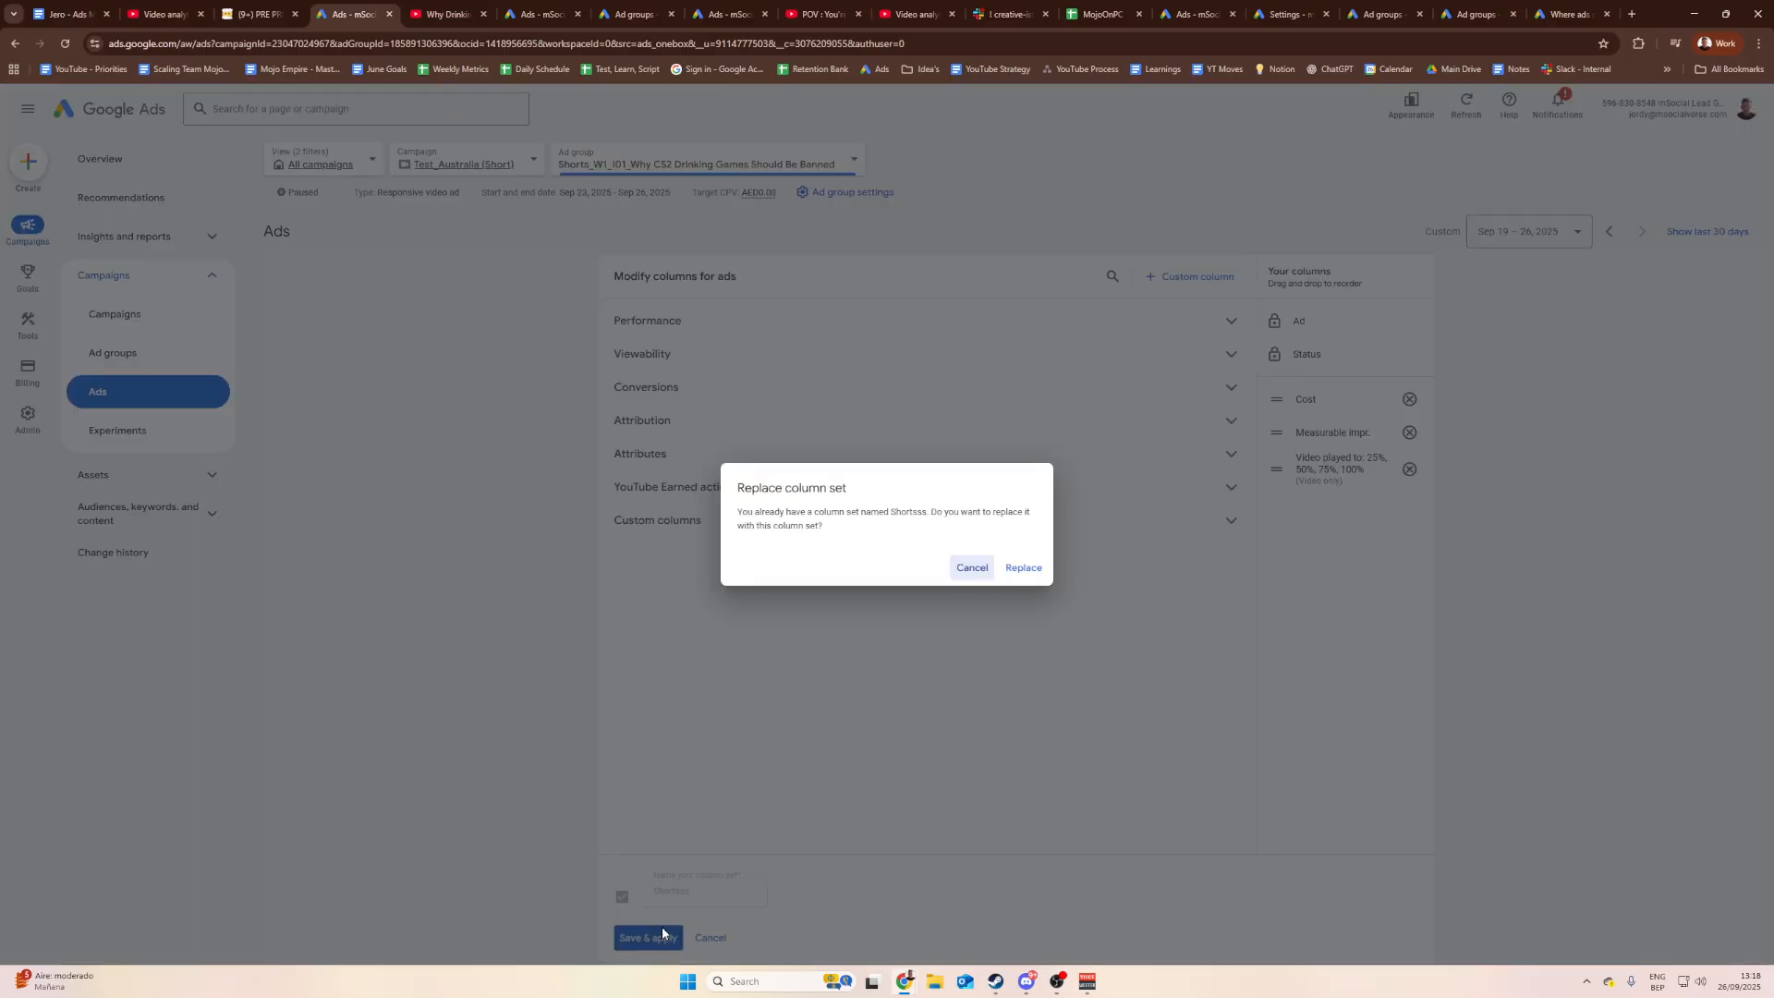
click(1023, 567)
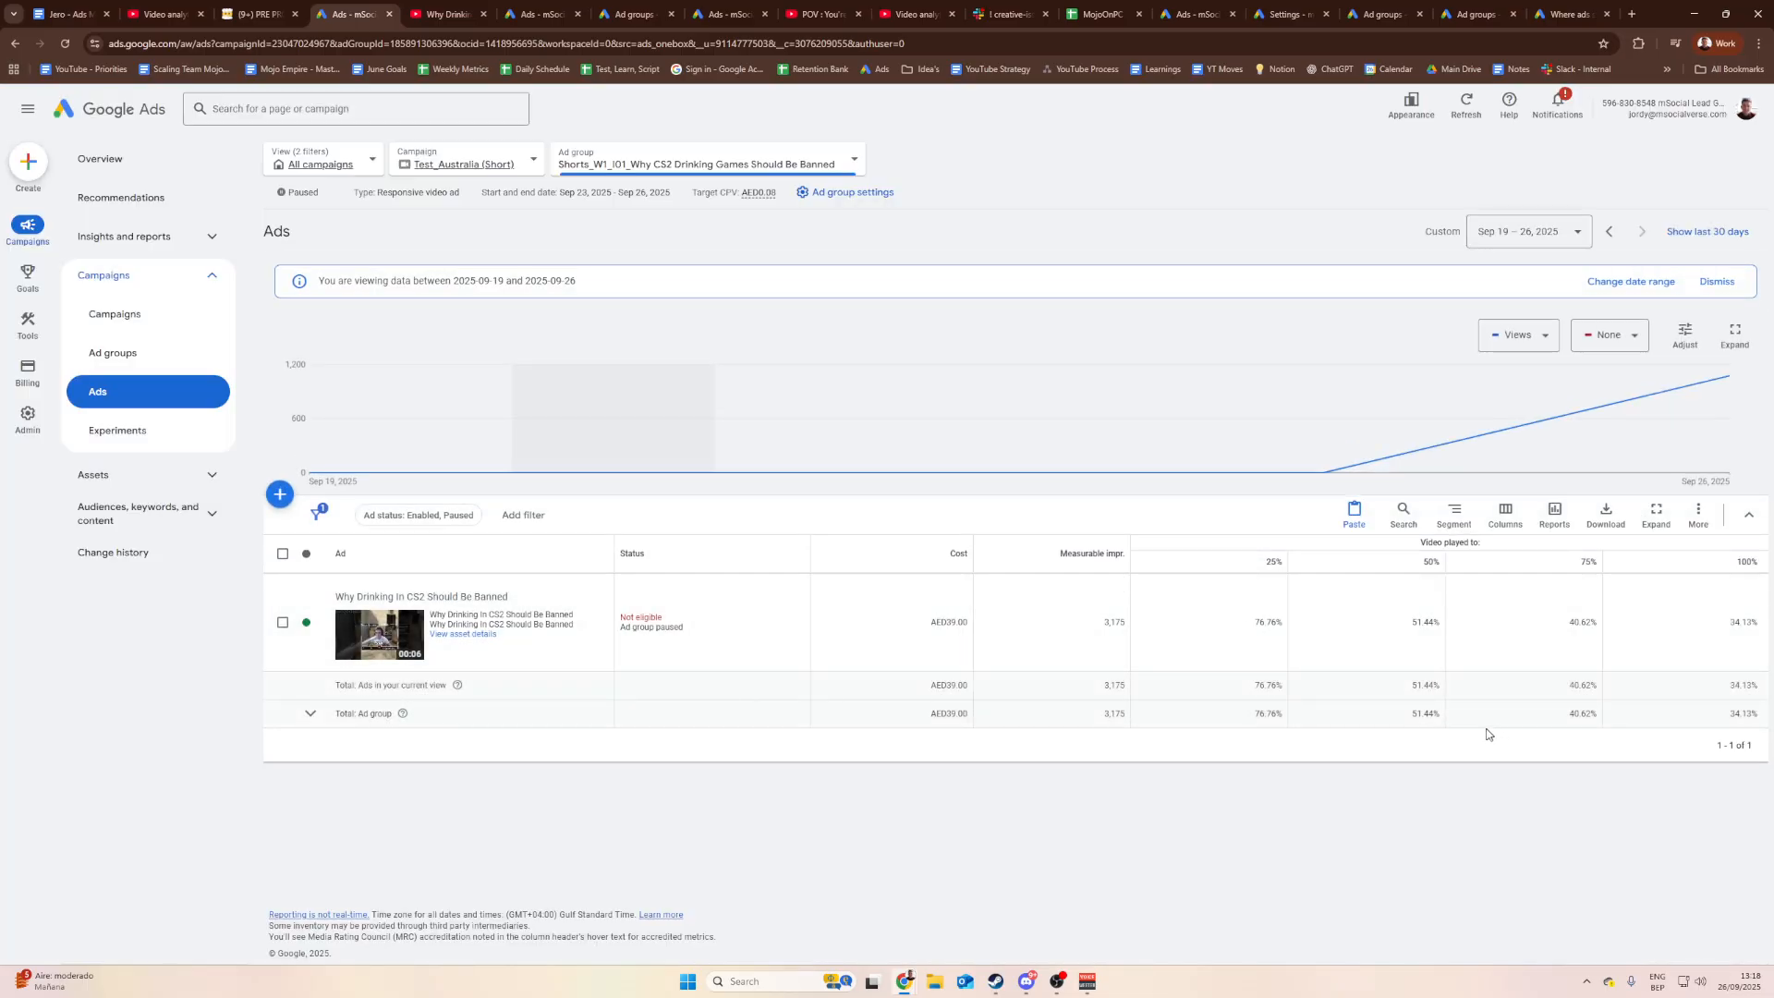
Step: Zoom in and select the ad's AED39.00 cost figure
key(ctrl+plus)
key(ctrl+plus)
key(ctrl+plus)
scroll(1100, 591, down, 2)
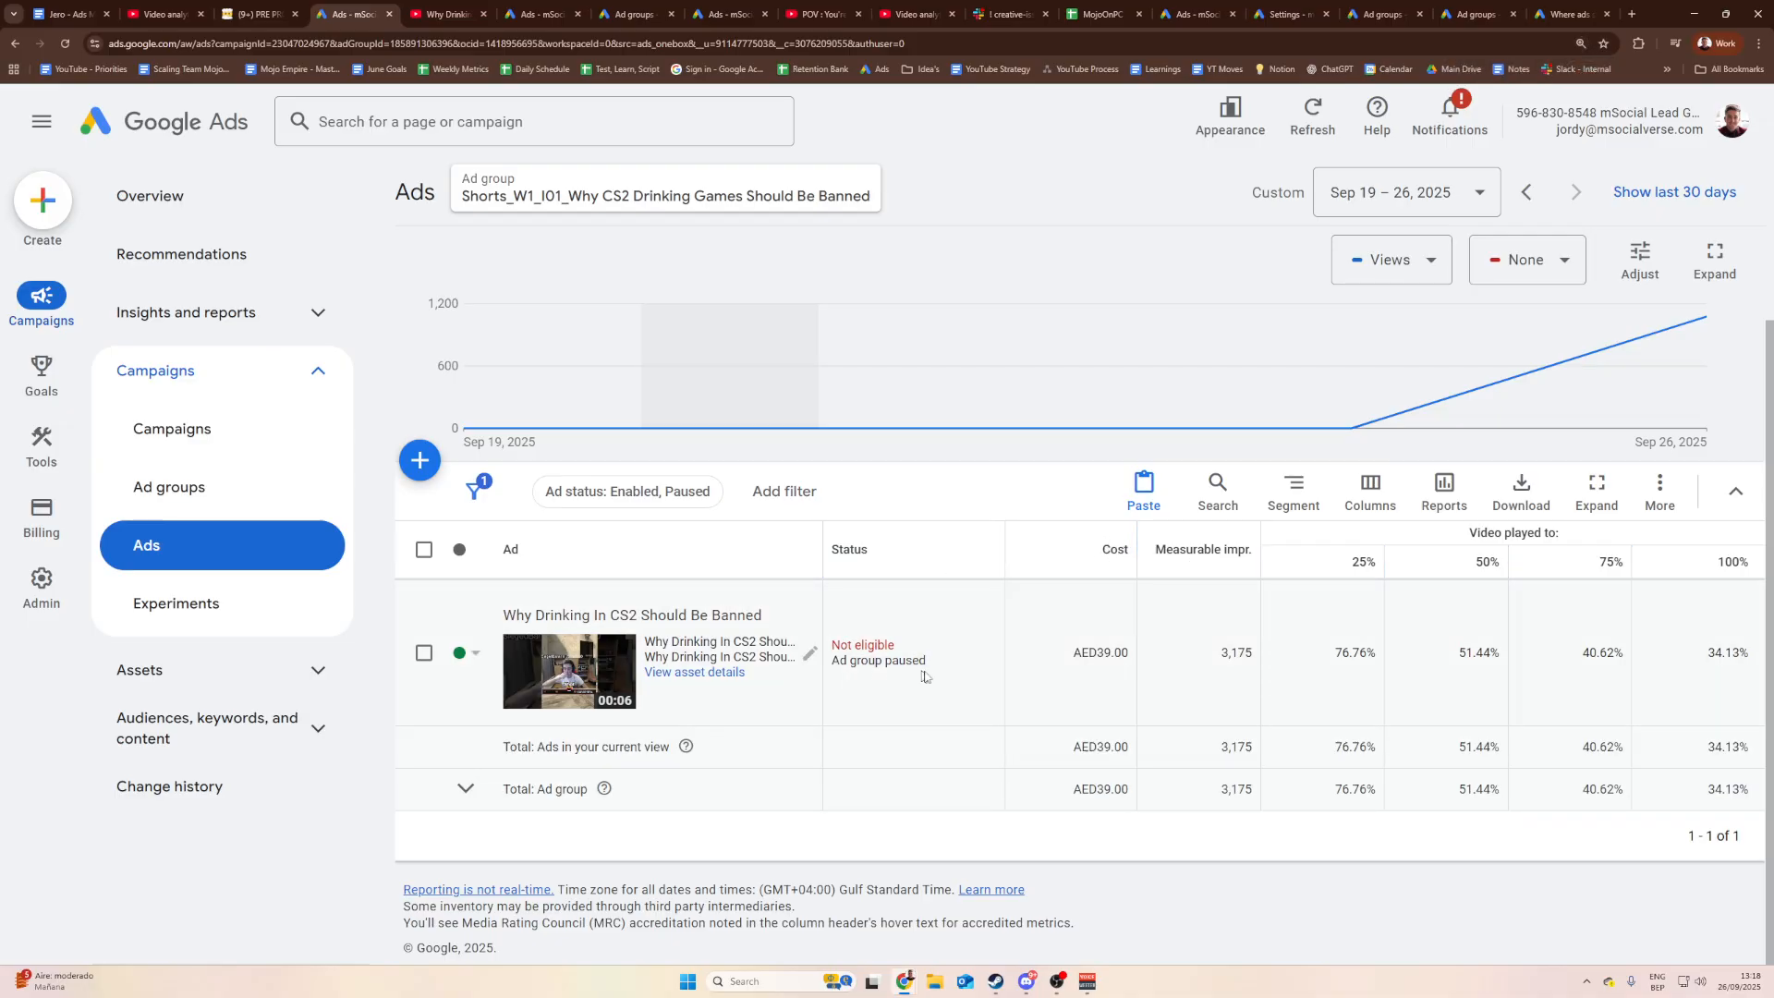
drag(1128, 652, 1097, 654)
click(1124, 655)
click(1125, 654)
click(1122, 654)
click(1099, 647)
drag(1129, 654, 1102, 653)
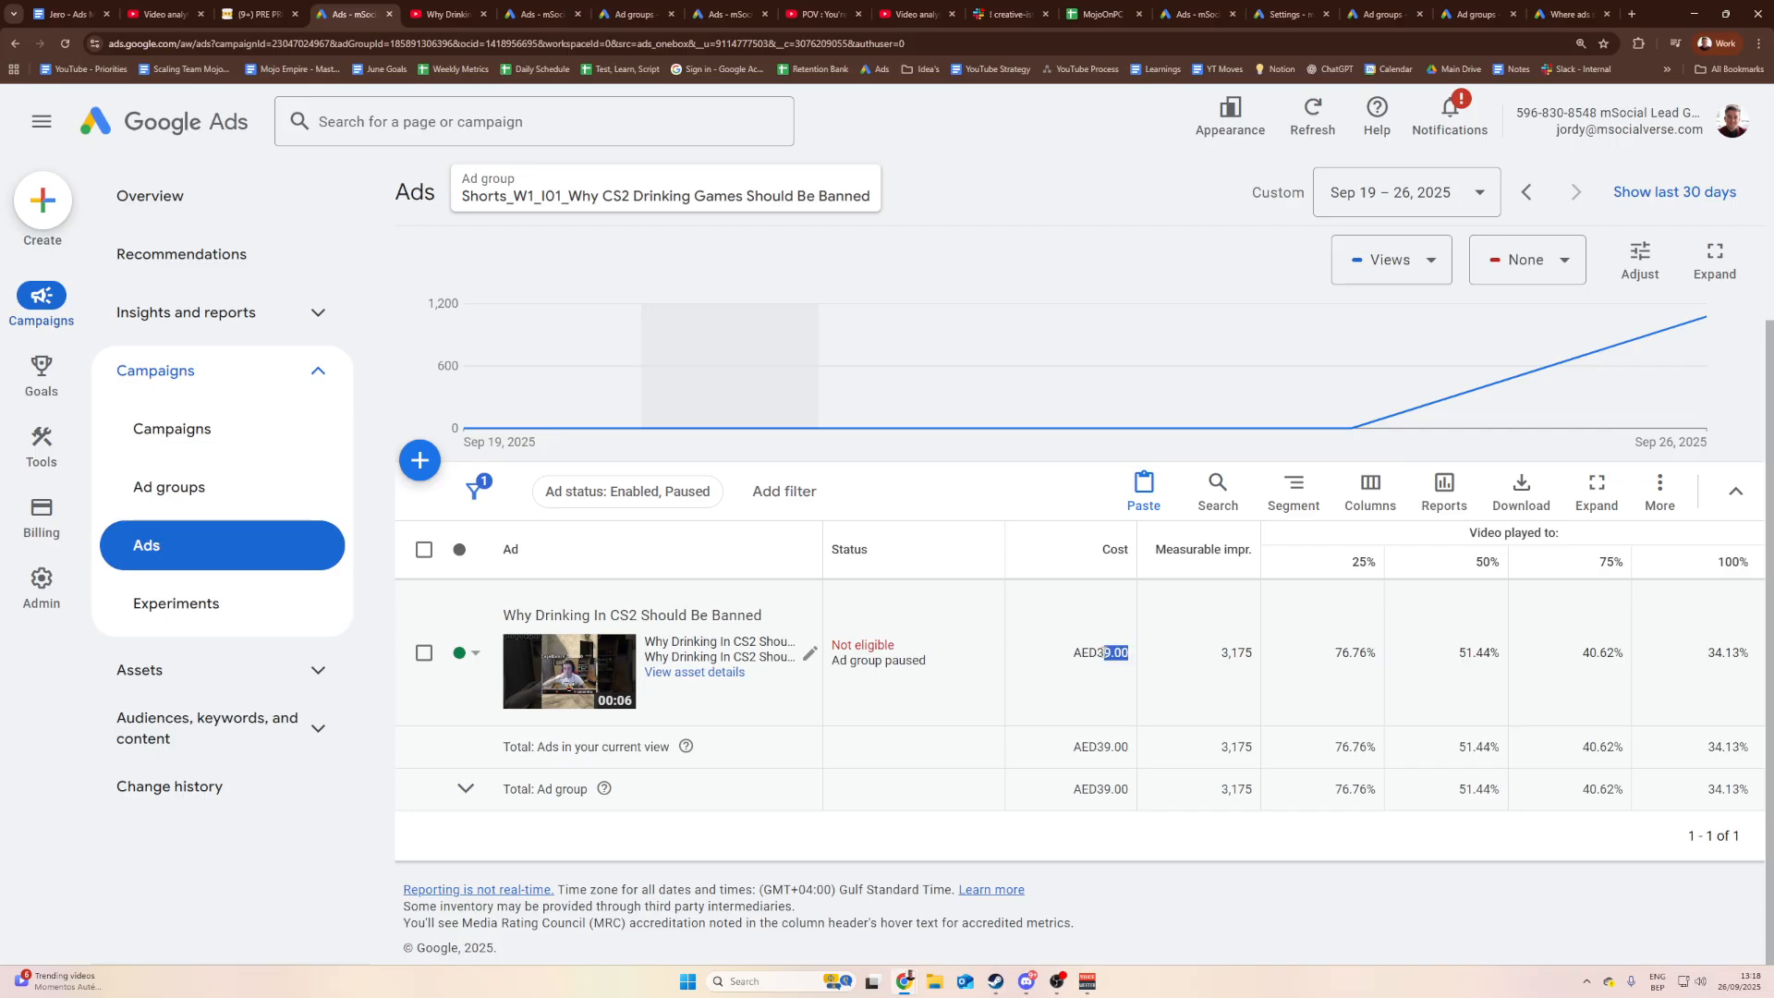
double_click(1099, 652)
click(1126, 652)
drag(1124, 653, 1098, 653)
Step: Open the Shorts Cost sheet and pick C11 in a new row below the cost table
click(1102, 14)
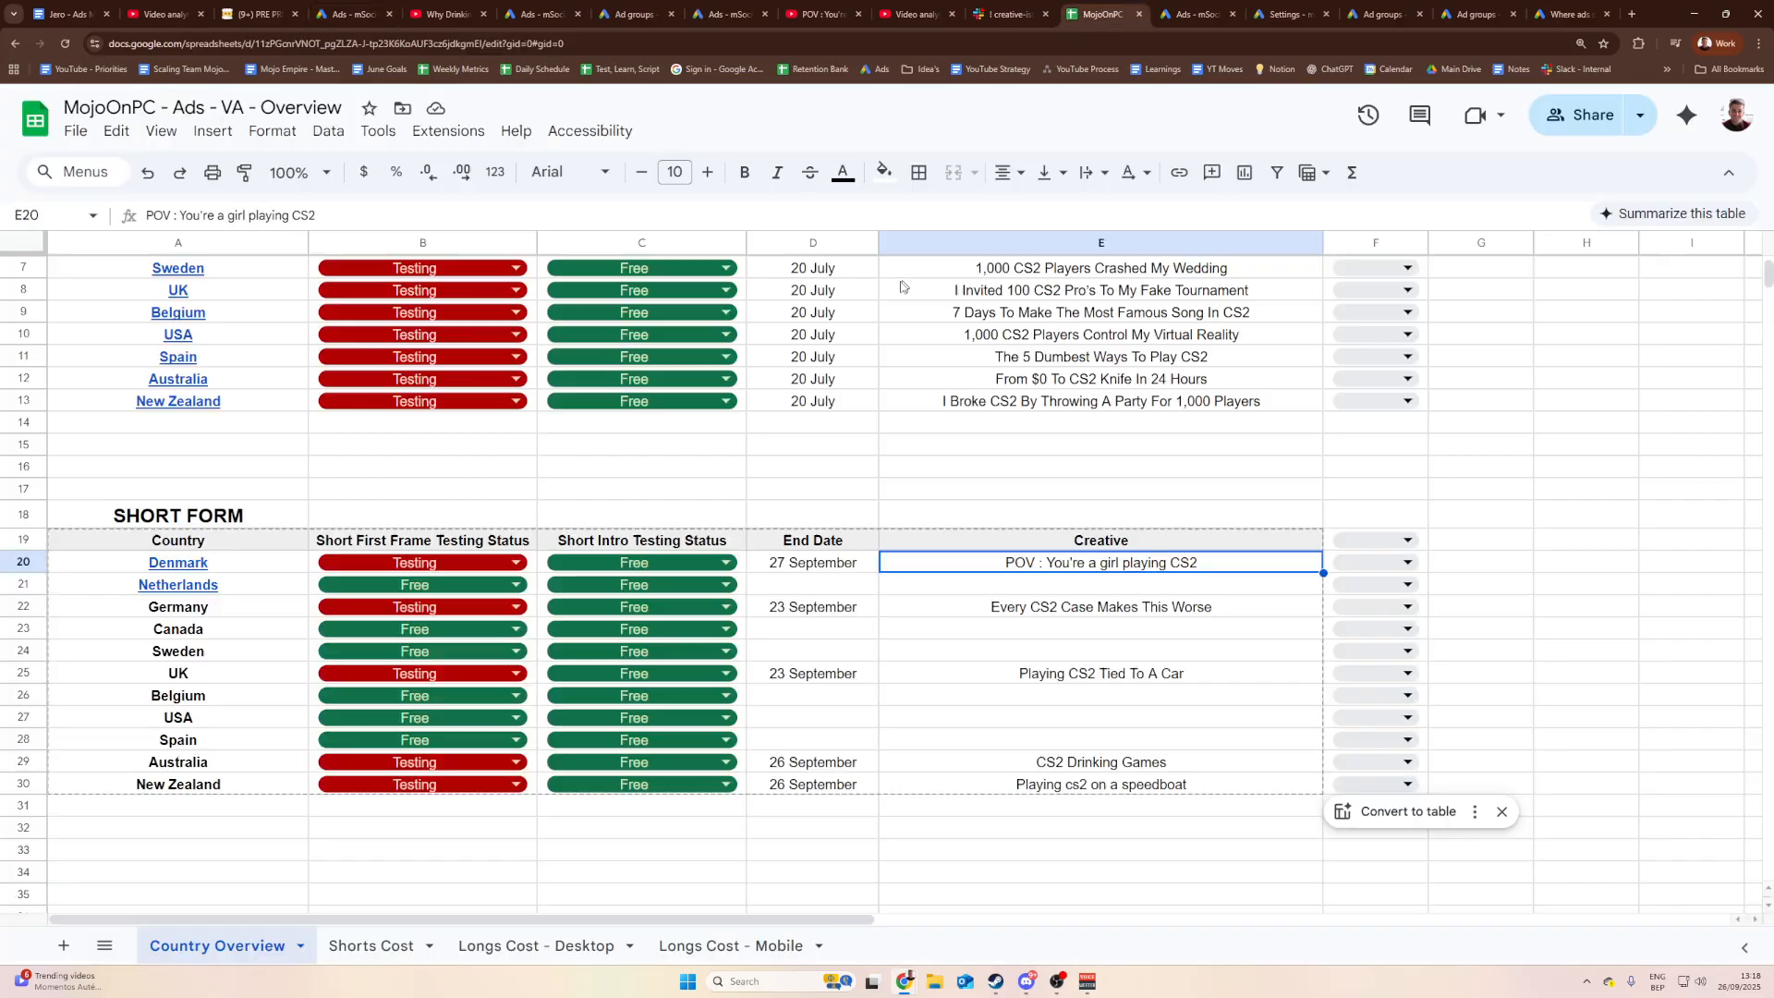
click(403, 956)
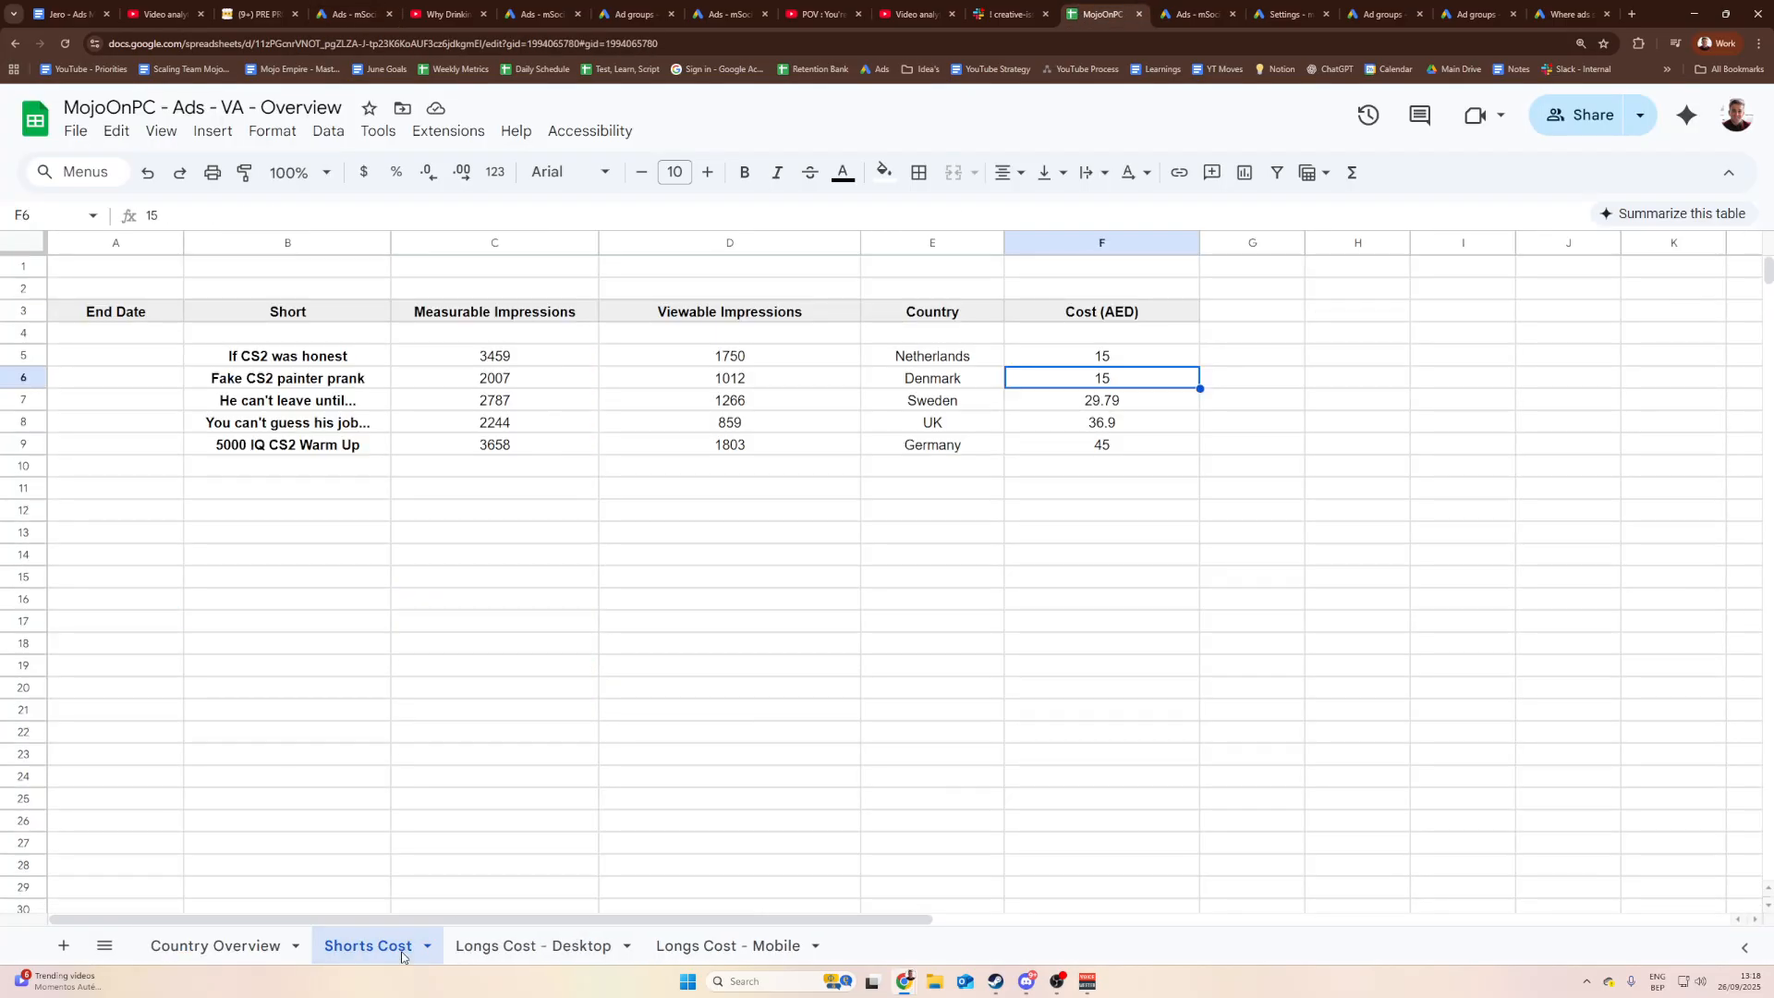
click(389, 551)
click(828, 537)
click(936, 535)
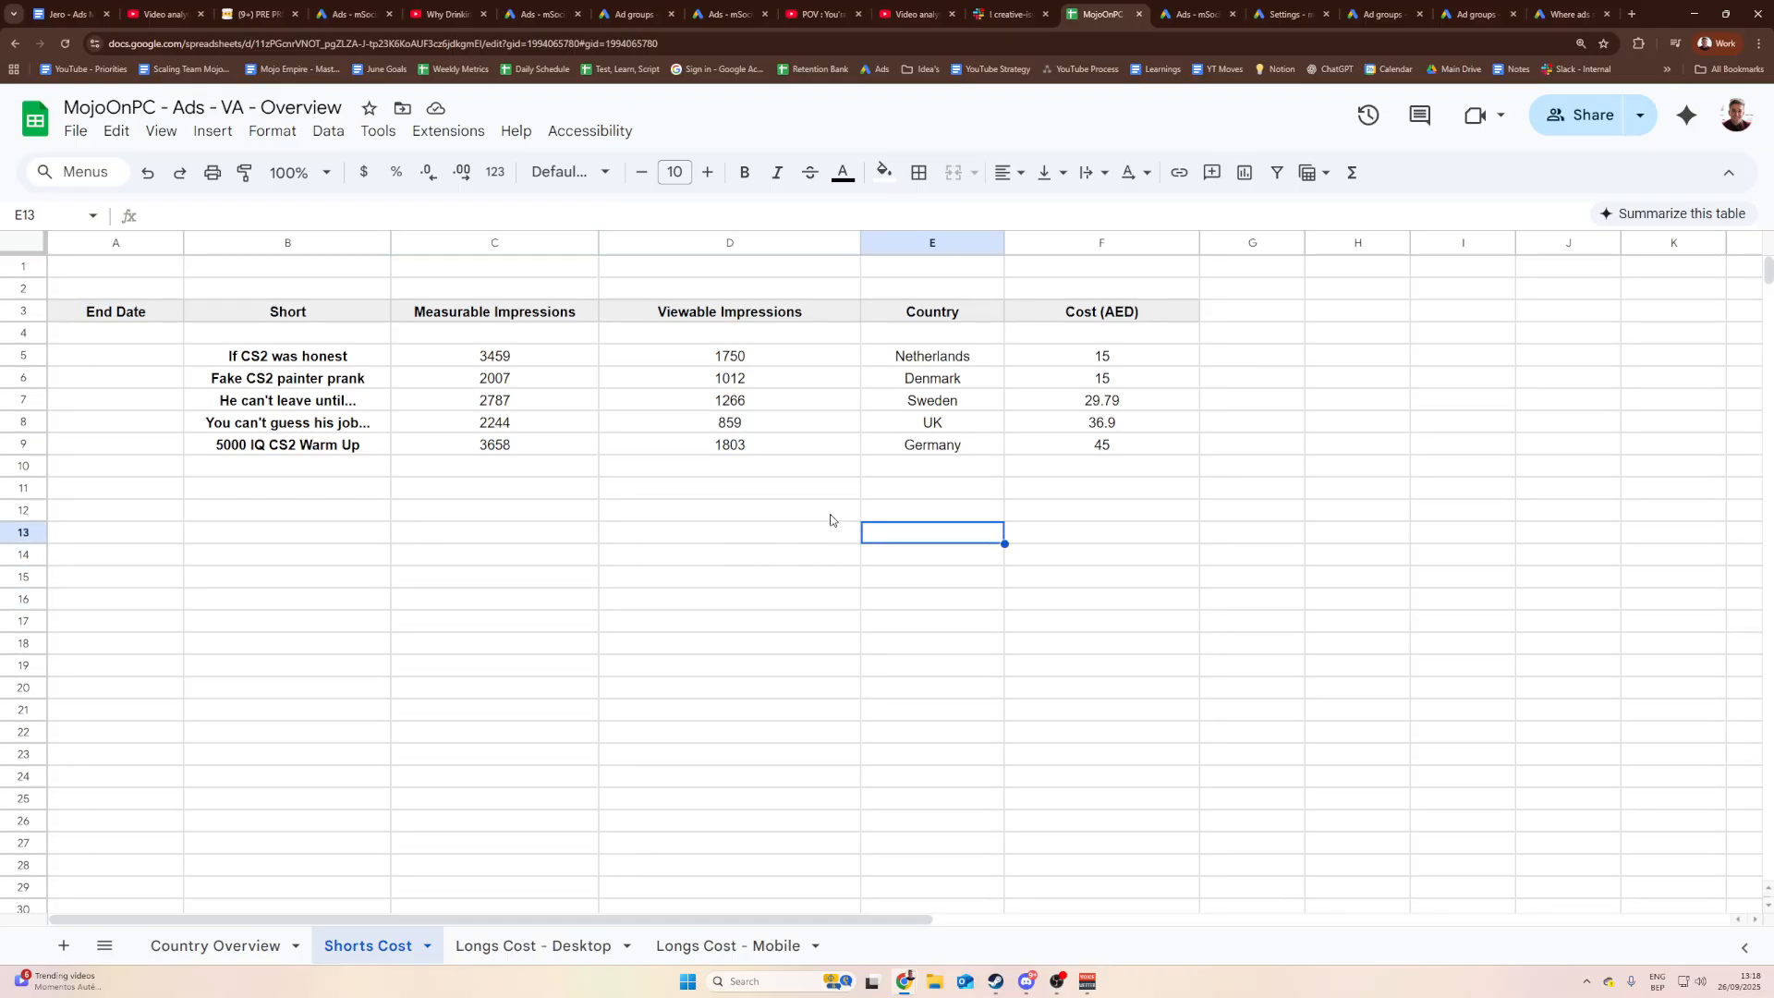
click(830, 515)
click(345, 510)
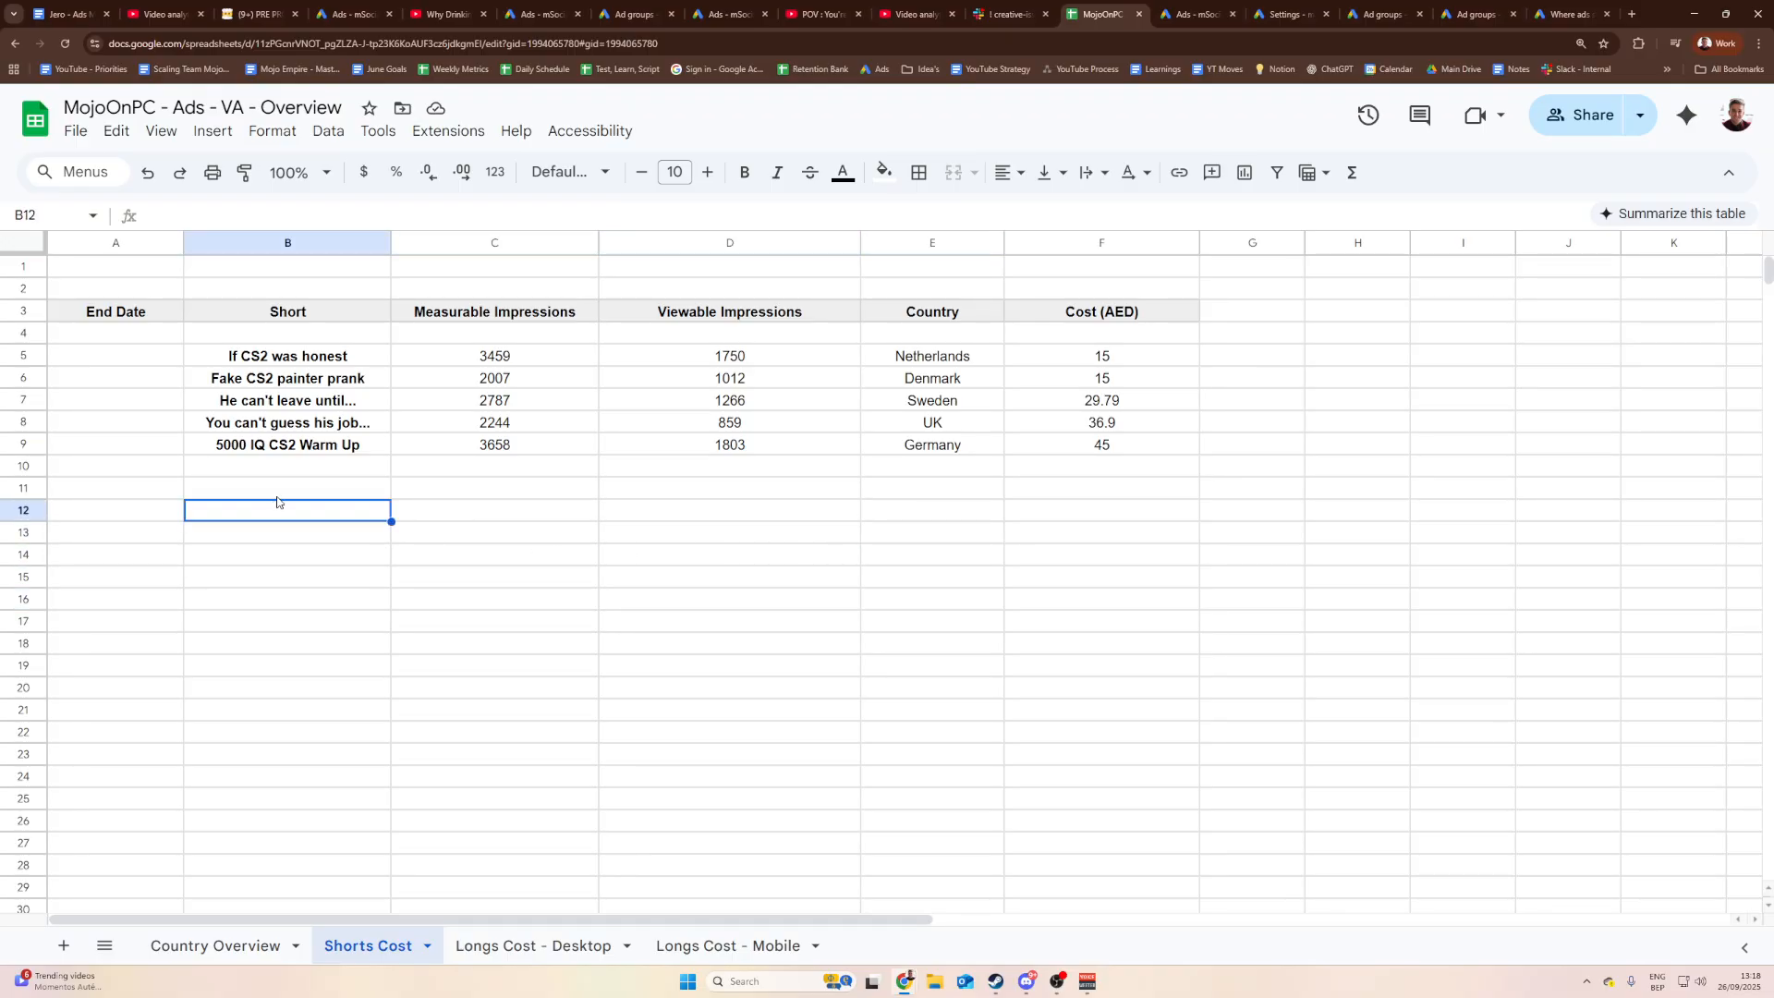
click(292, 490)
click(464, 495)
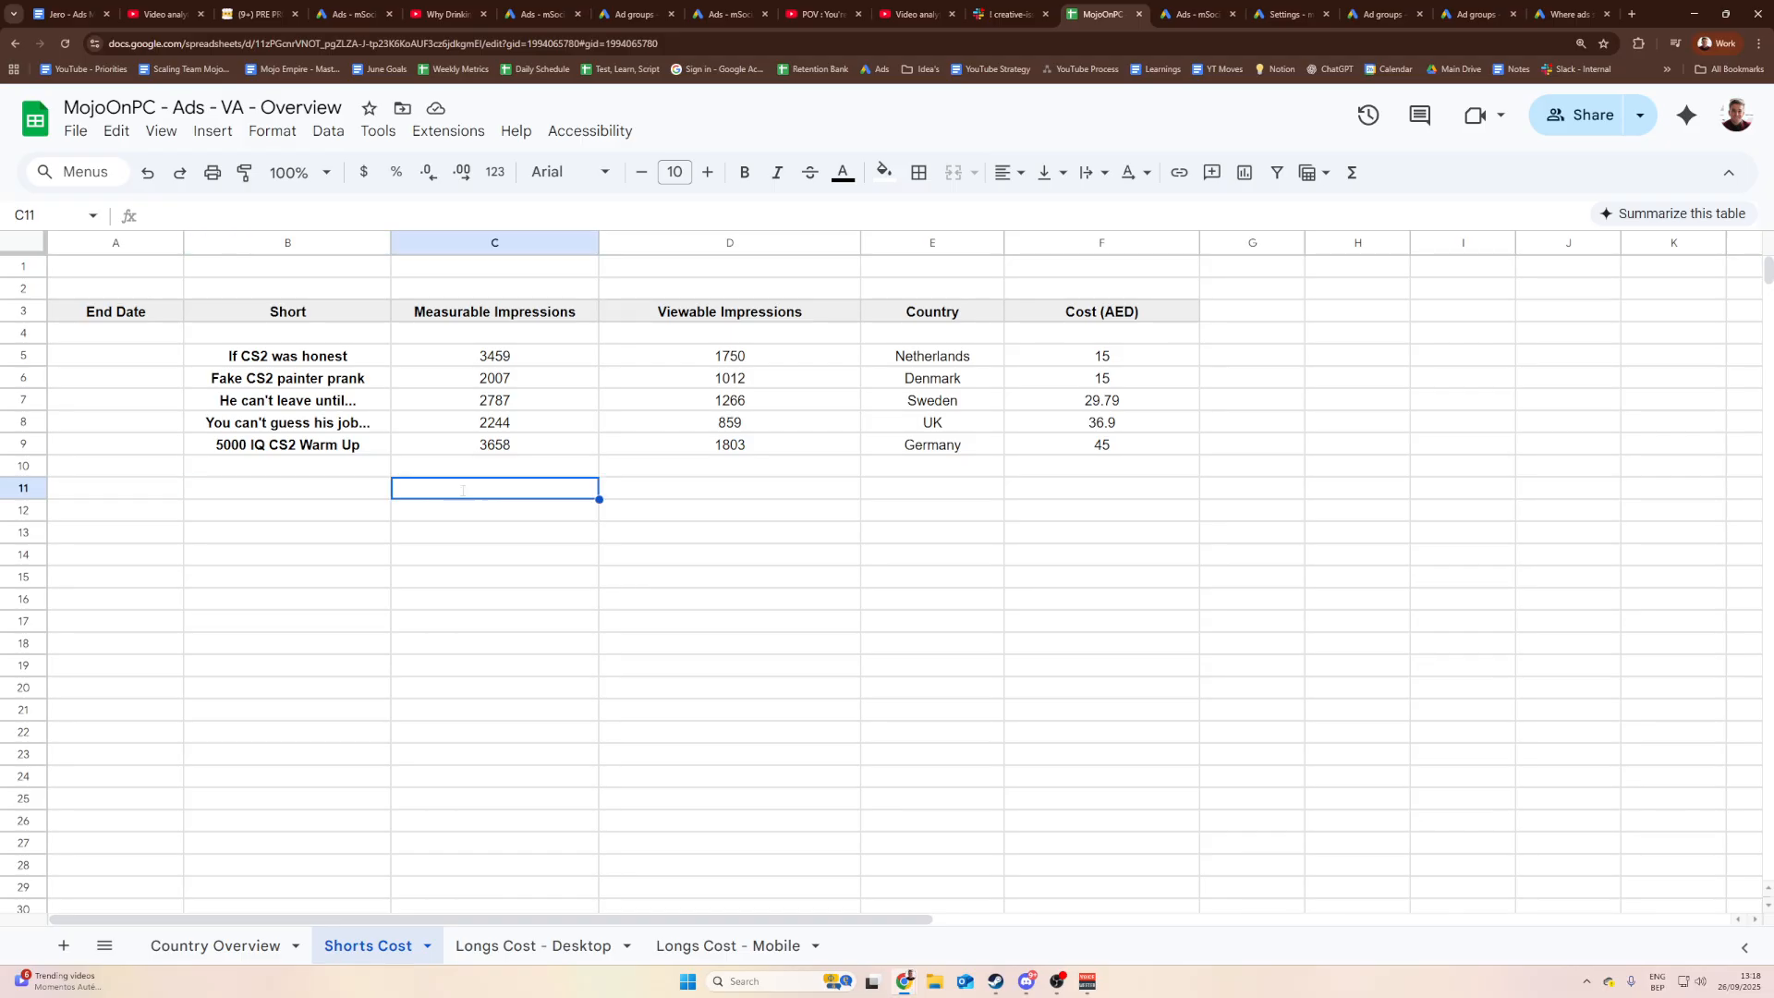
Step: Copy the 3,175 measurable impressions figure from the Google Ads ad stats
click(1163, 9)
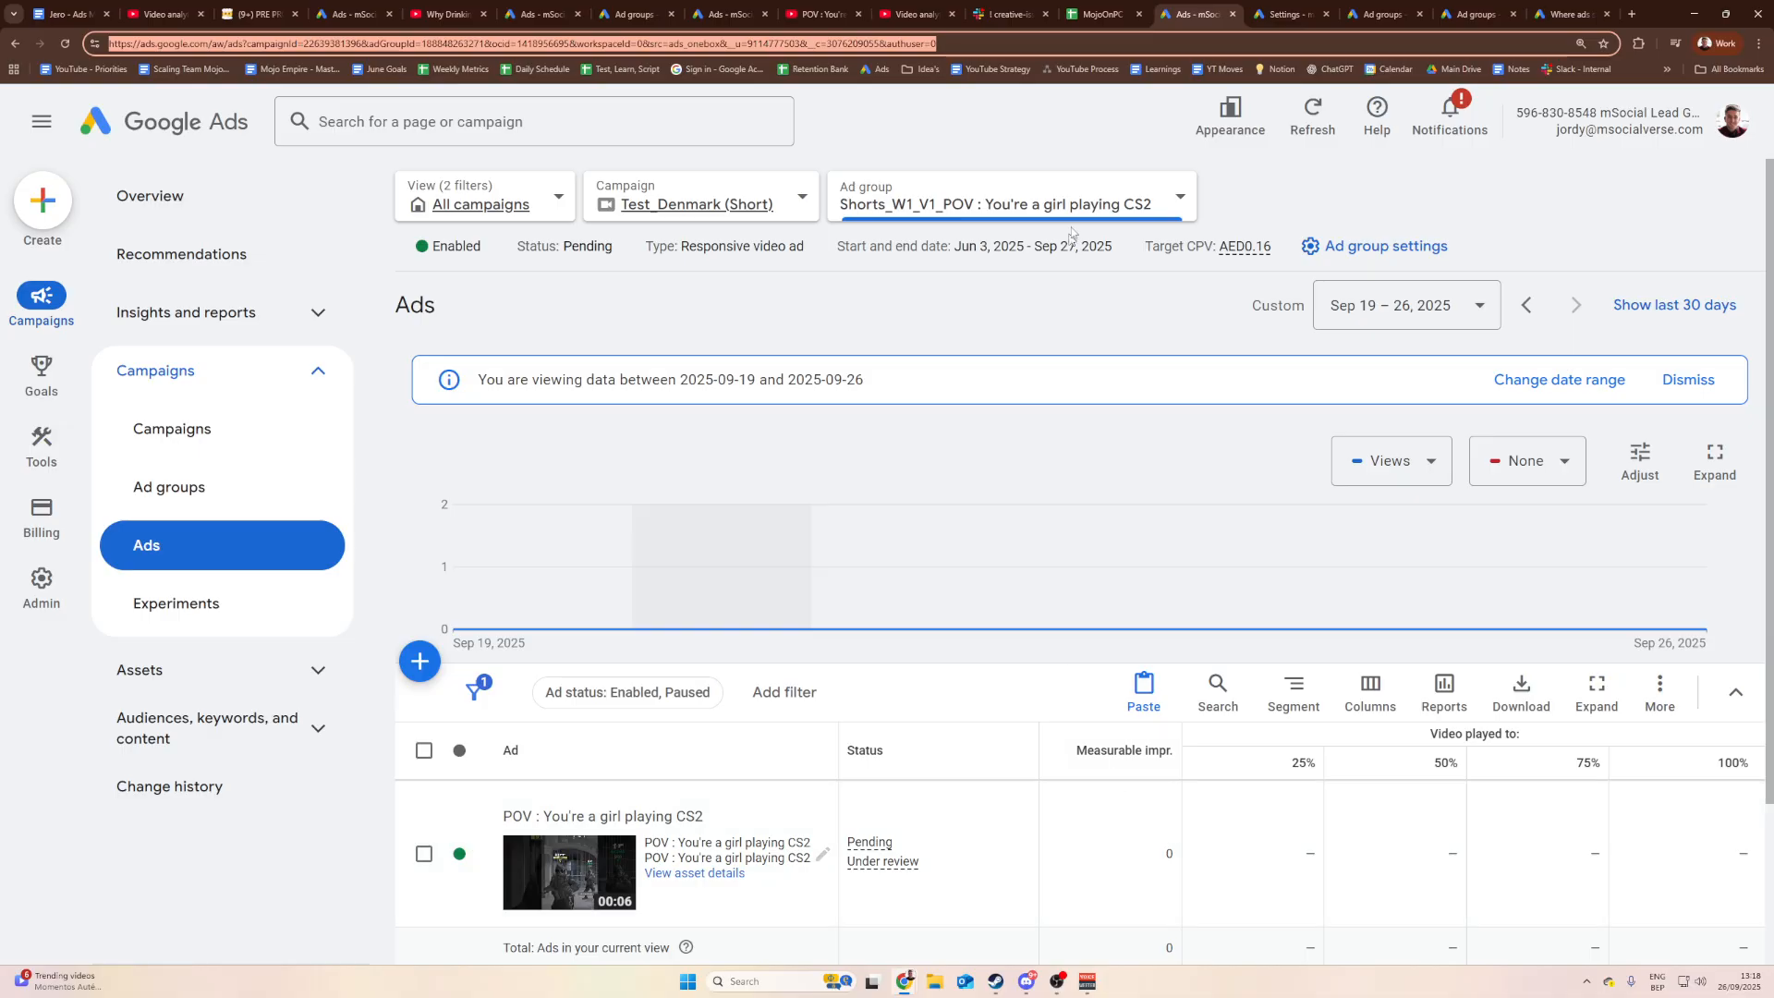
click(621, 5)
click(565, 7)
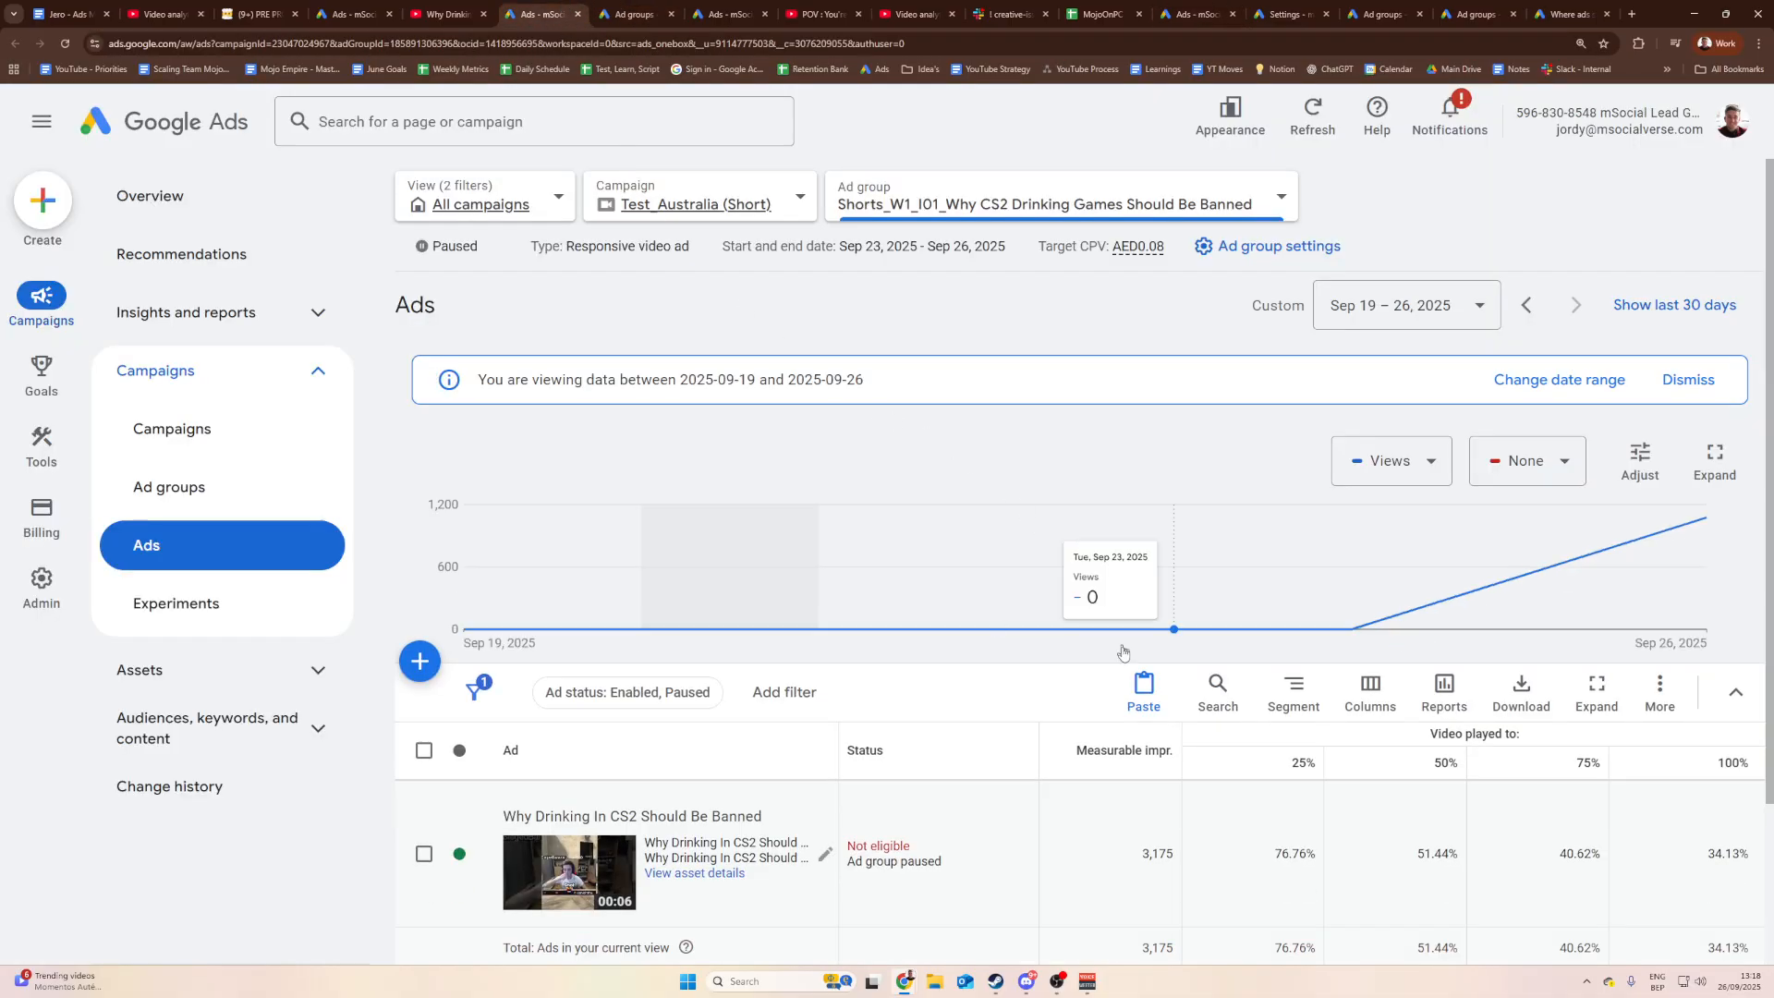
drag(1141, 861, 1179, 861)
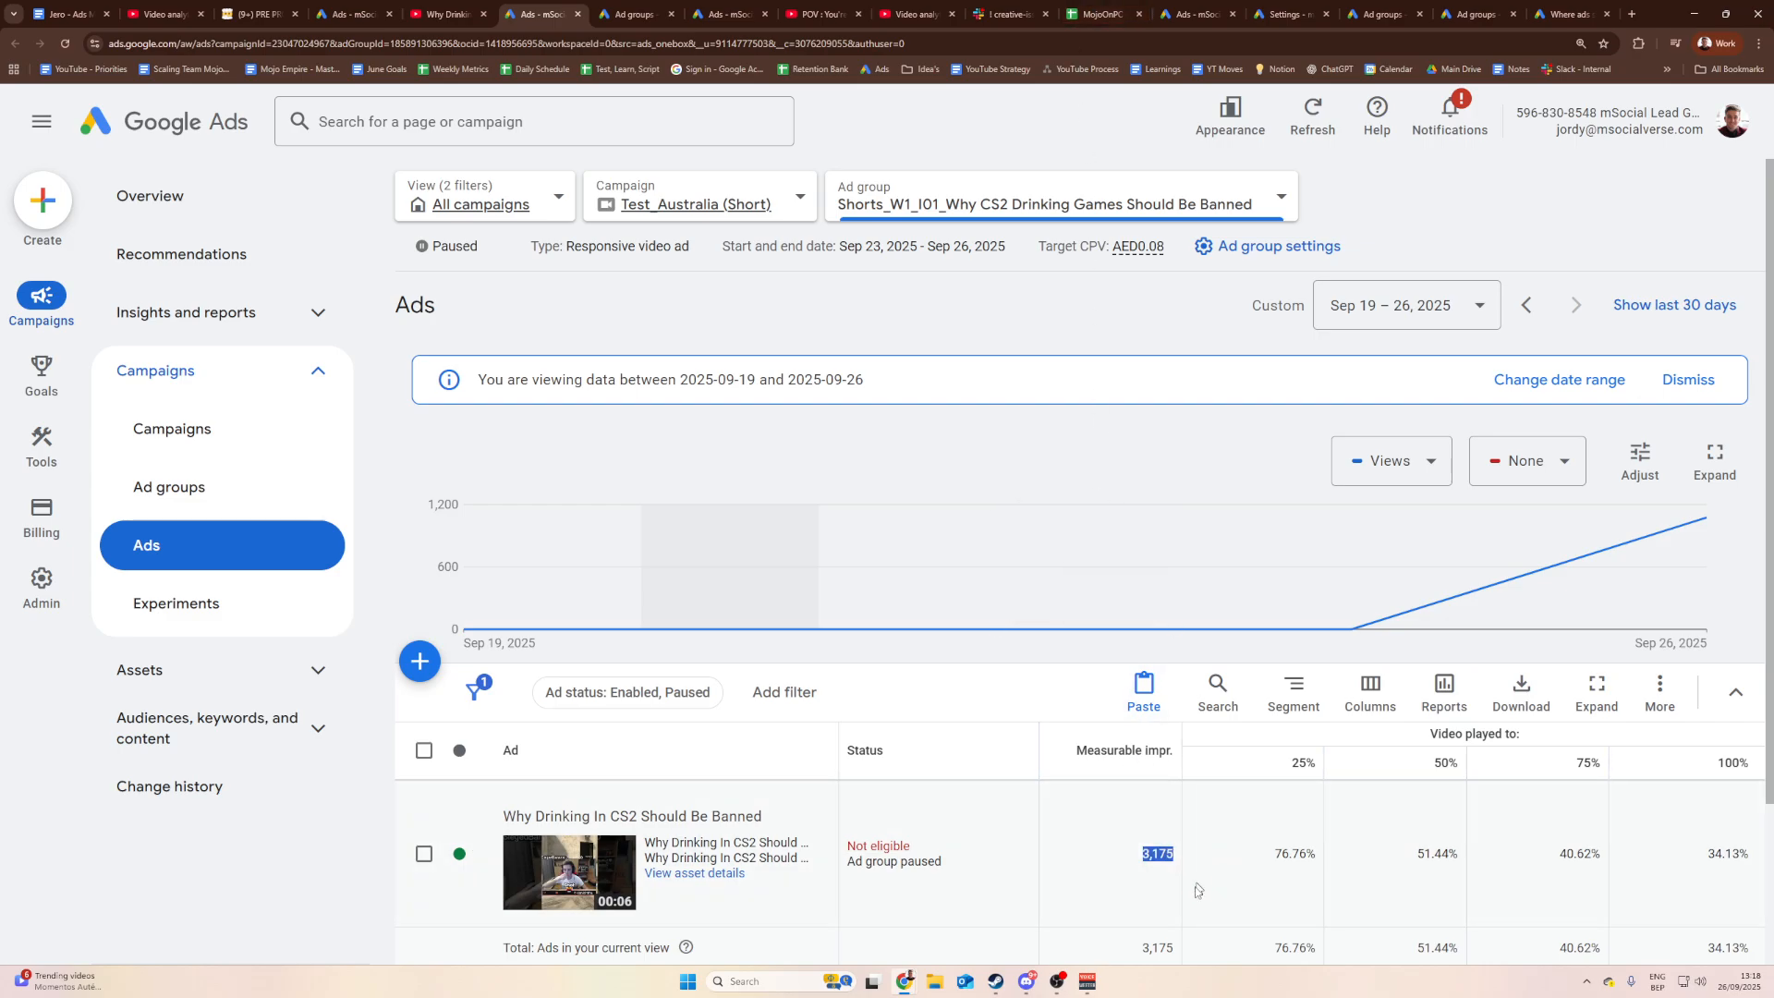
click(1147, 856)
drag(1144, 860, 1177, 859)
key(ctrl+c)
Step: Paste 3,175 into C11 and centre-align column C
click(1094, 19)
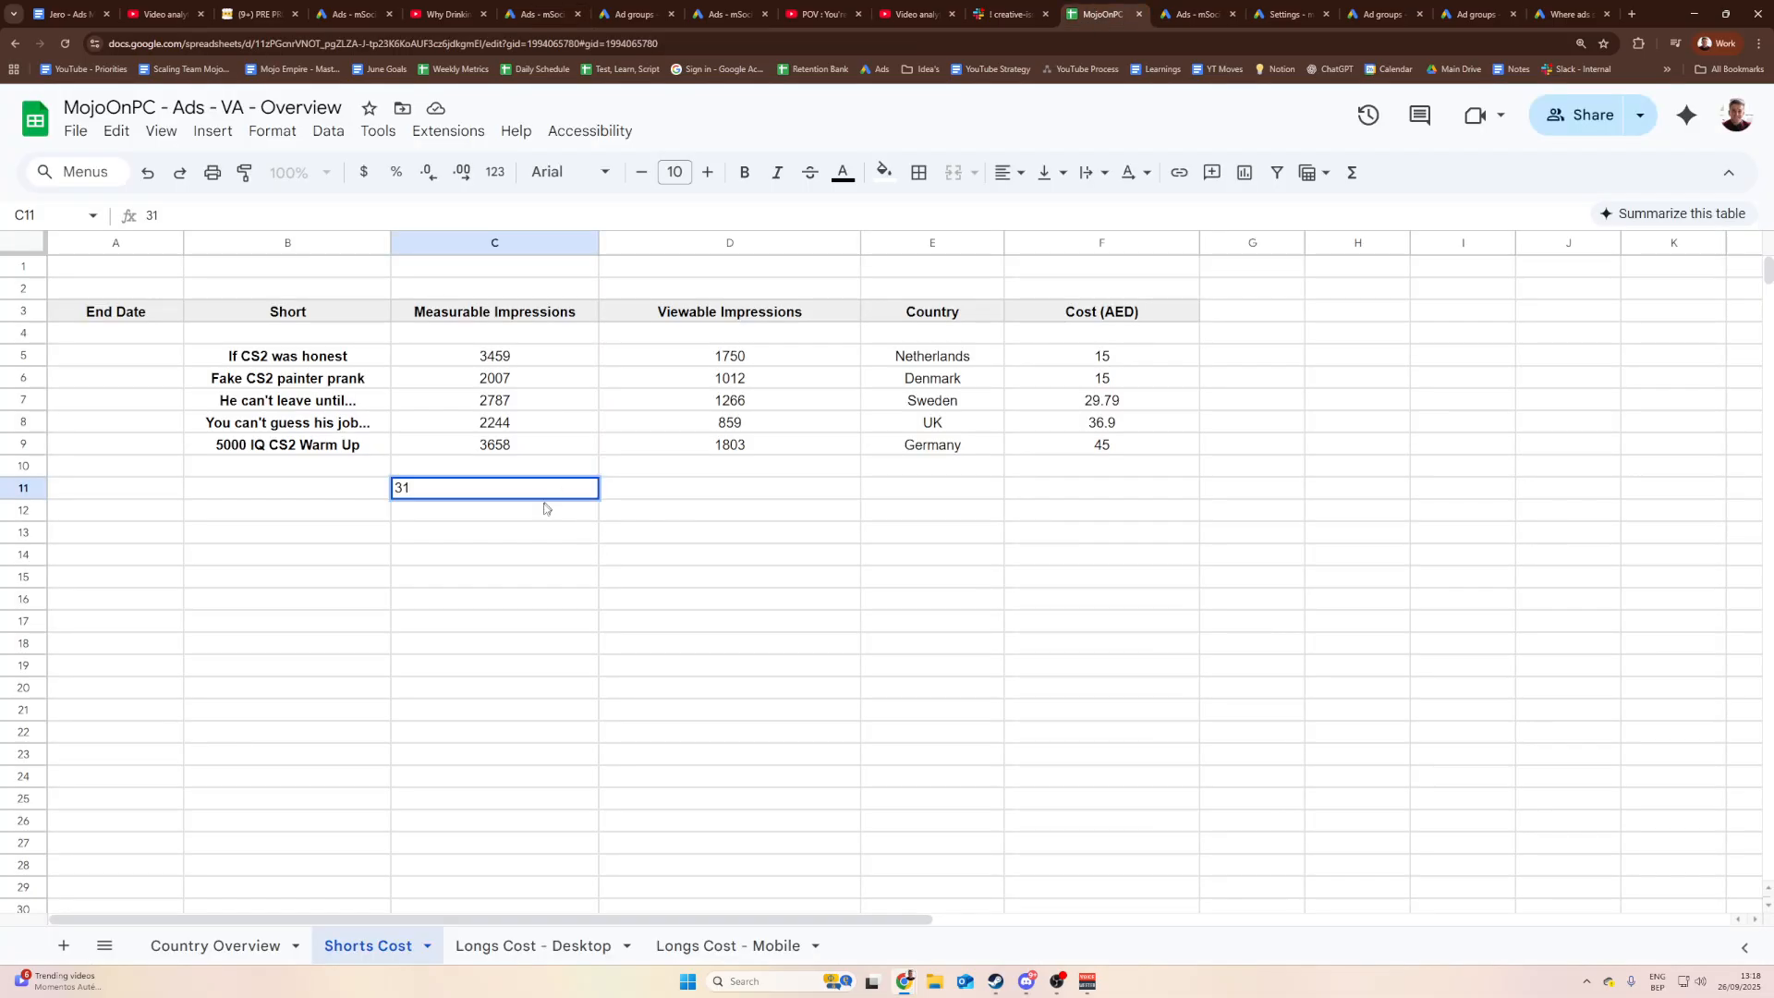
click(520, 527)
click(494, 495)
key(ctrl+v)
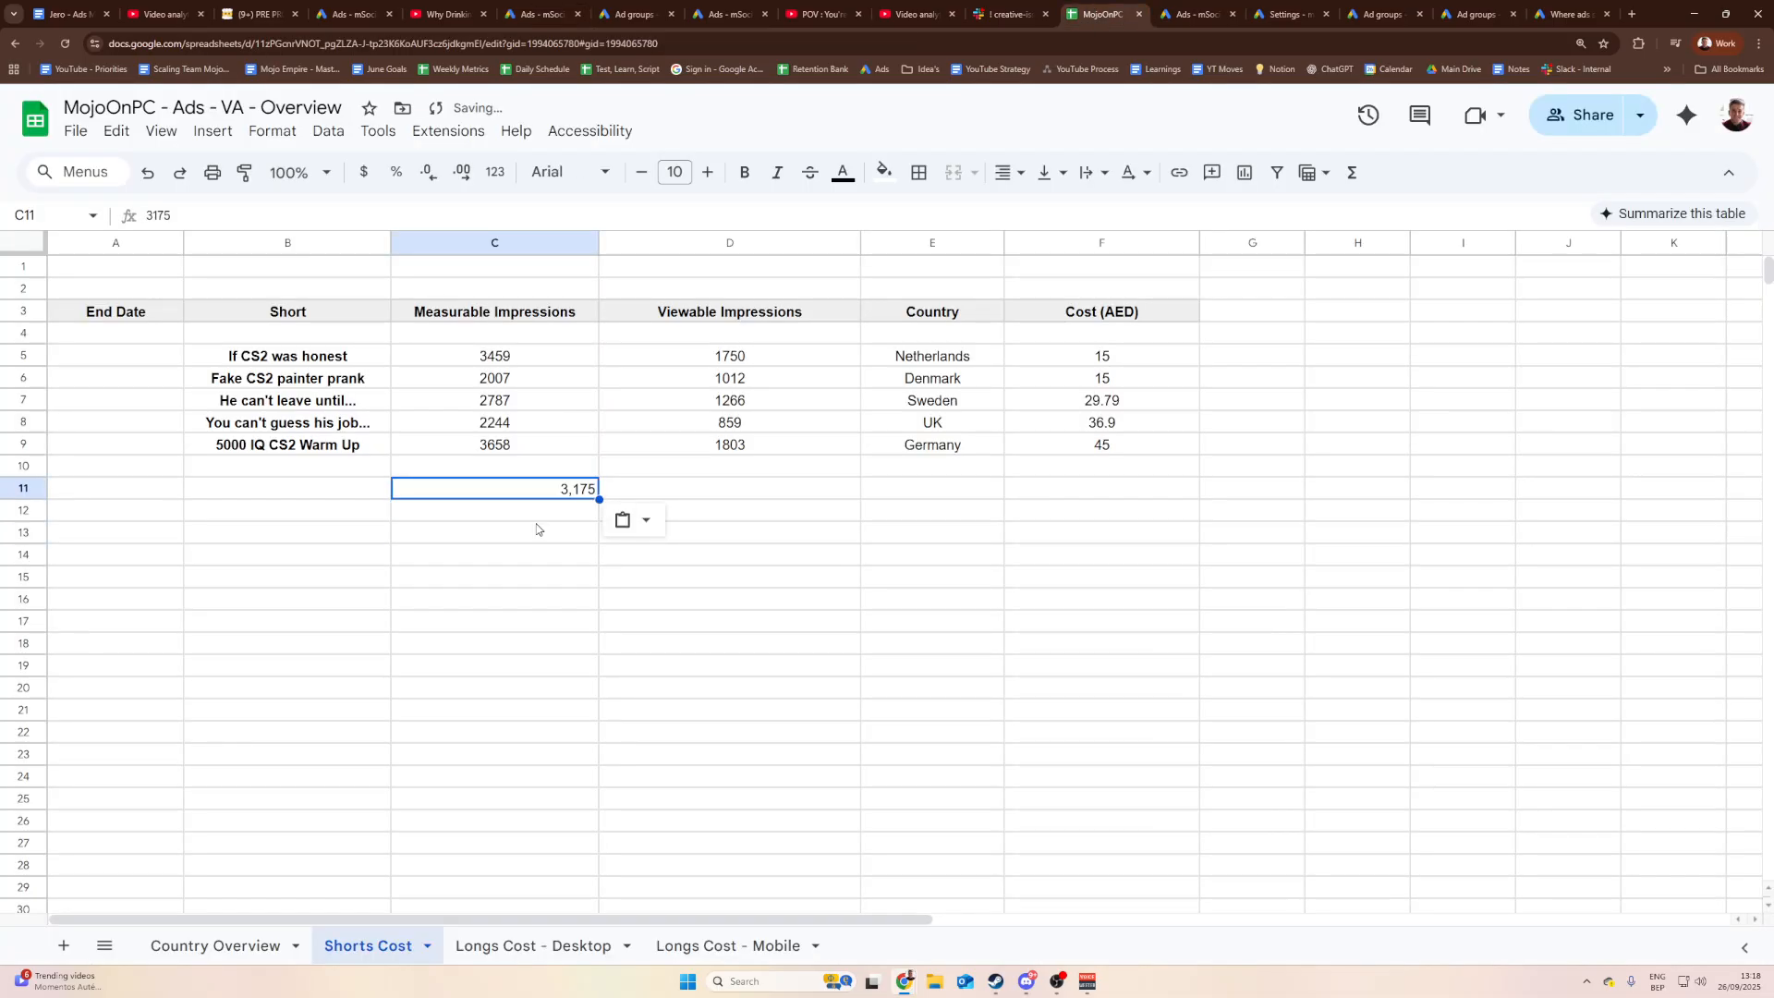
click(533, 243)
click(1012, 172)
click(1043, 211)
click(658, 547)
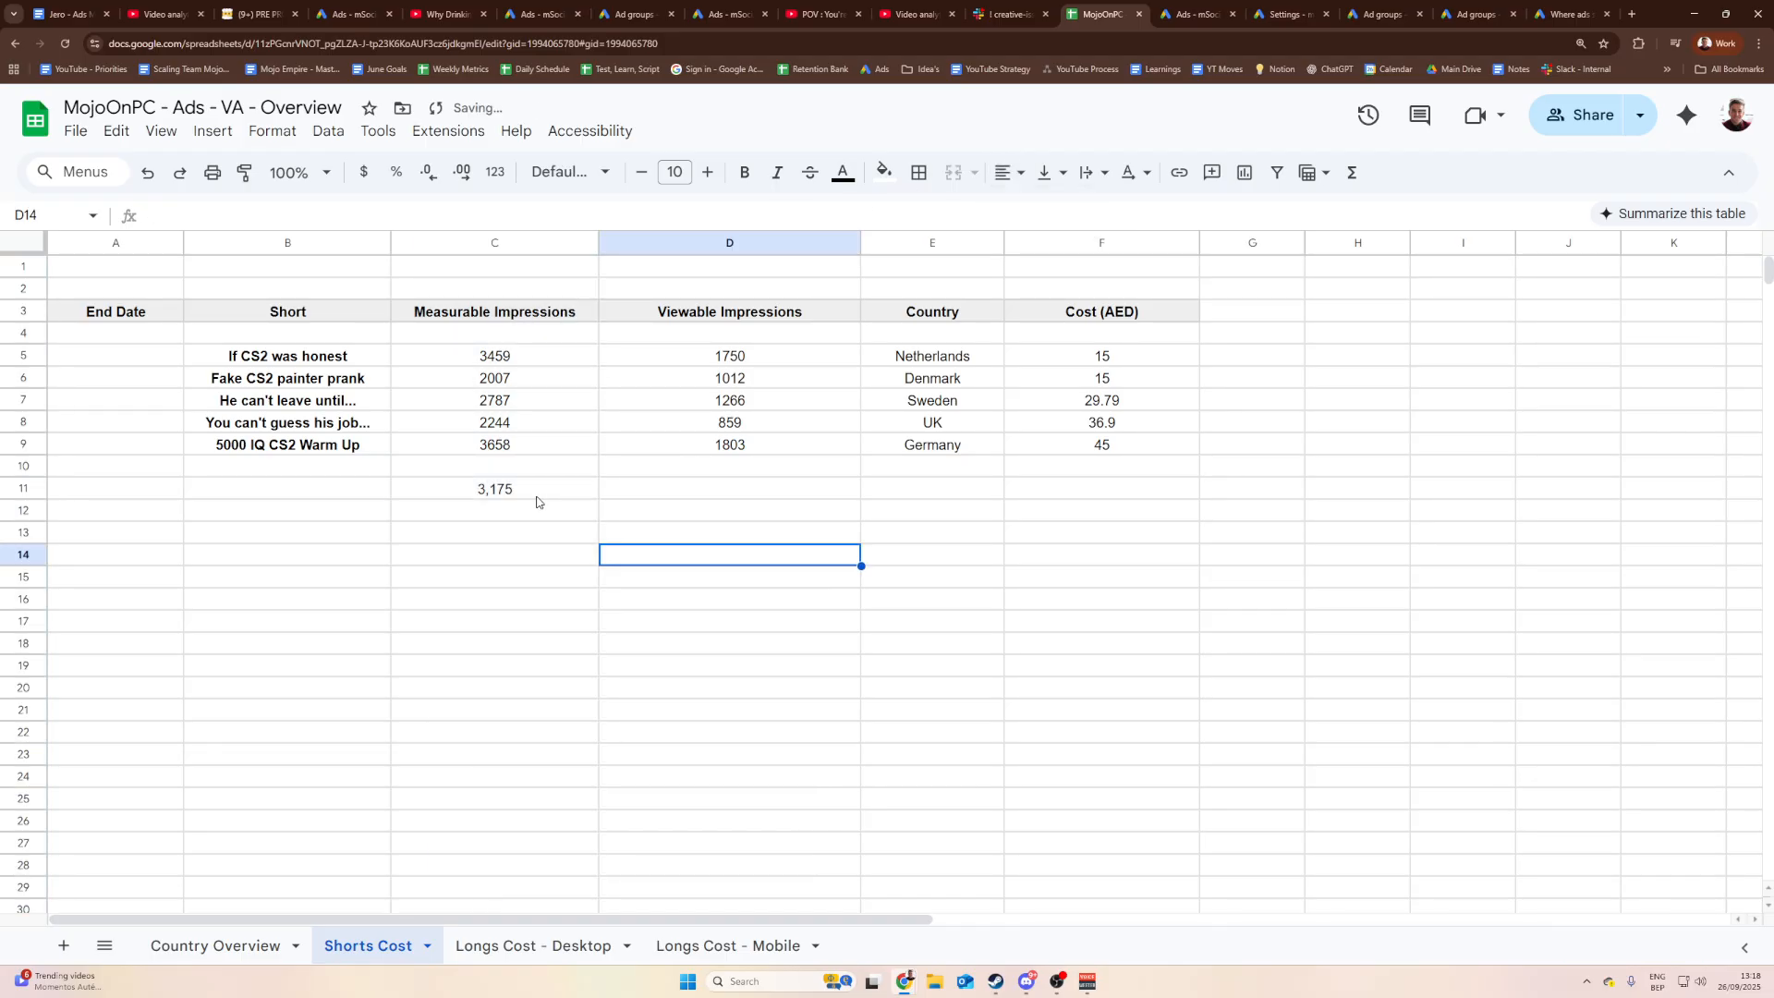
click(529, 499)
click(334, 494)
Step: Copy the 'Why CS2 Drinking Games Should Be Banned' title from Notion into B11
click(254, 13)
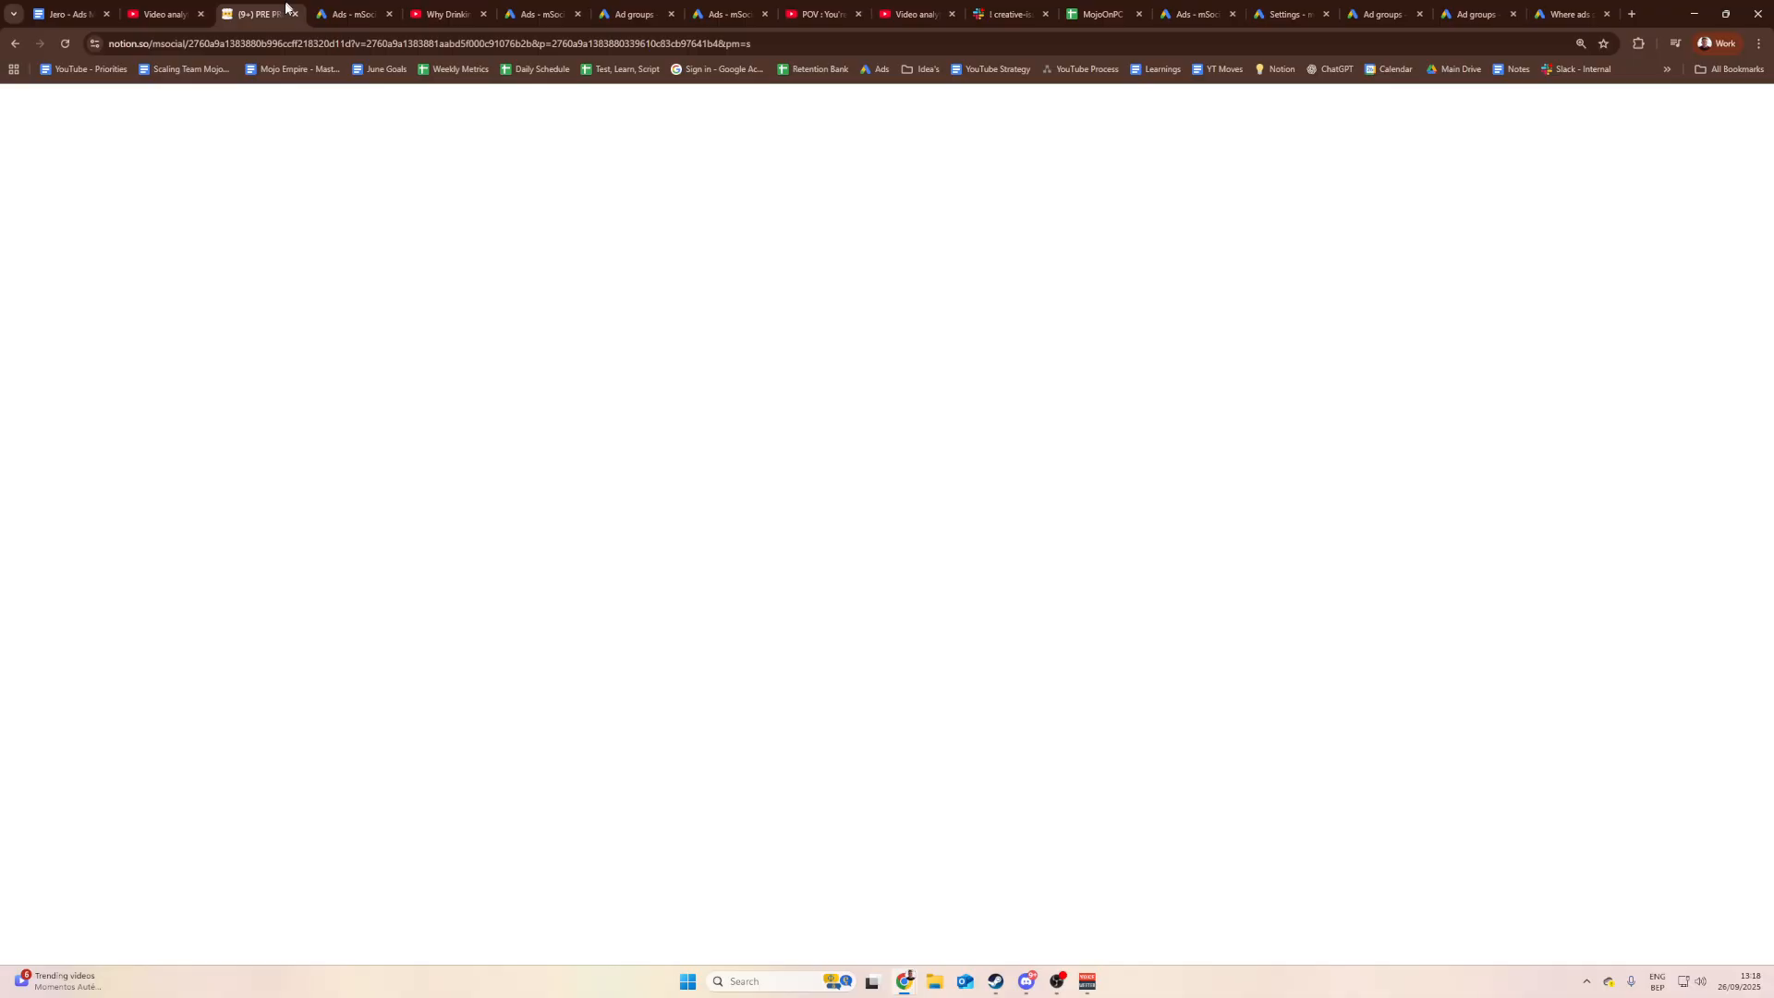
click(495, 487)
drag(540, 484, 333, 481)
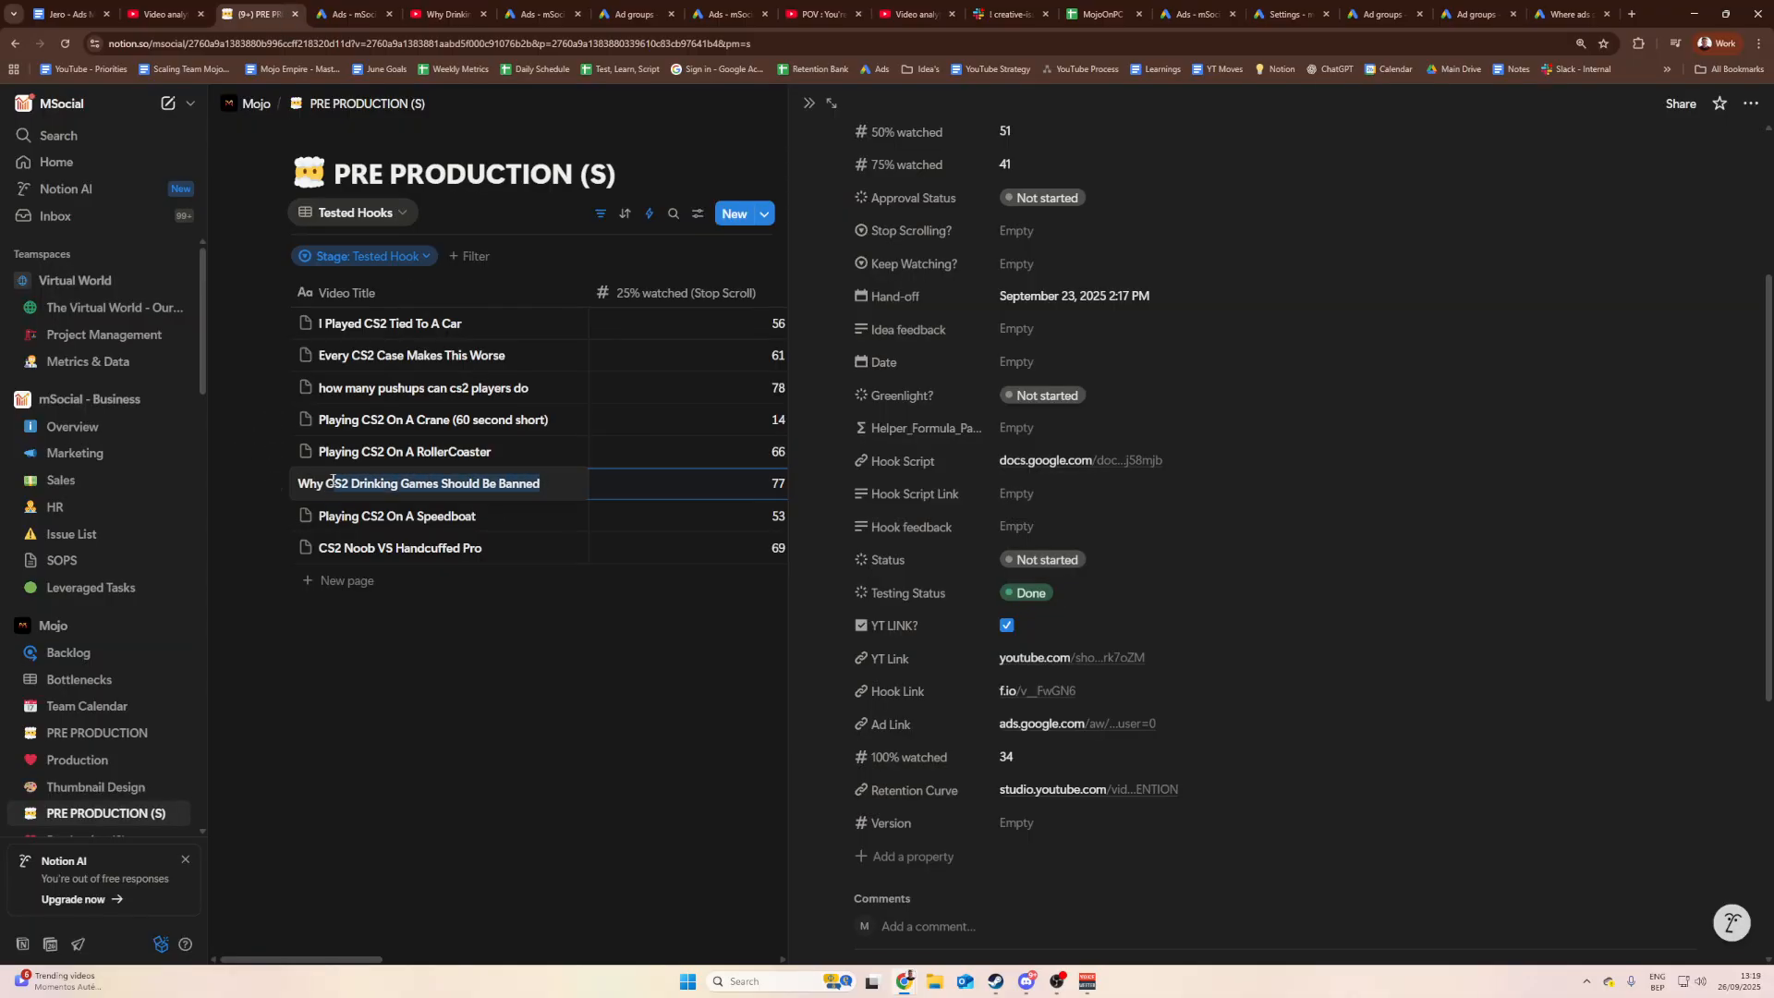
key(Escape)
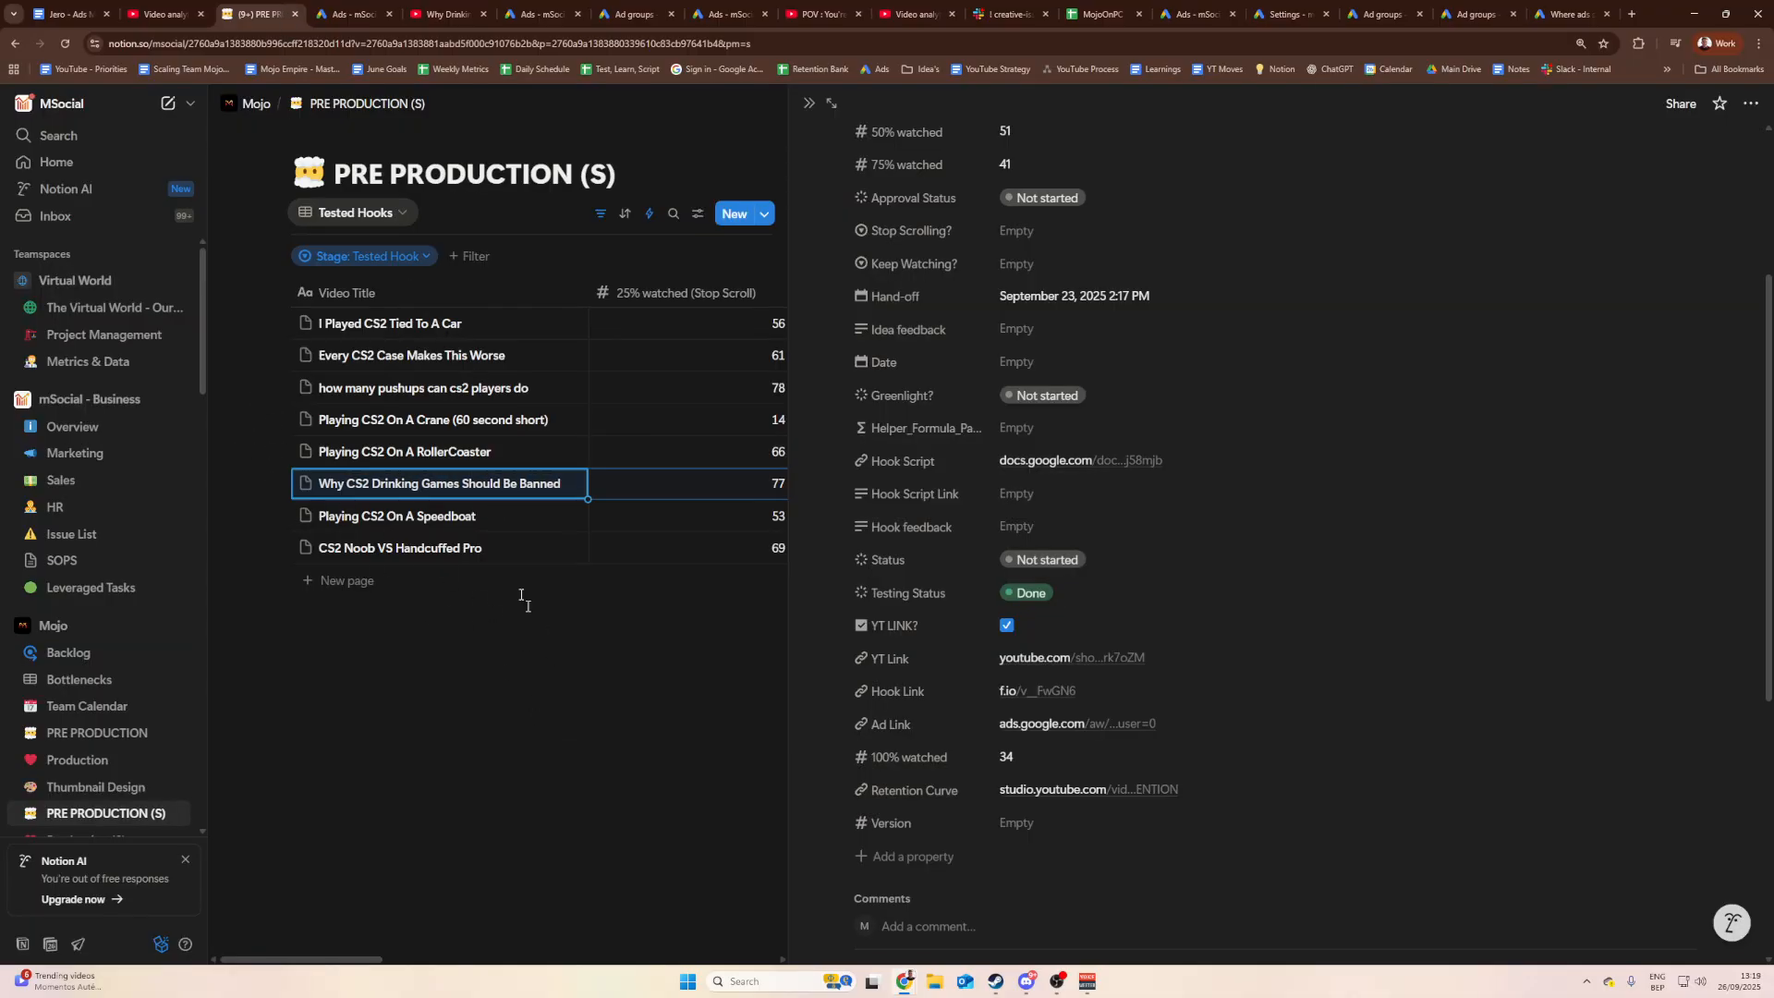
click(1099, 14)
click(322, 500)
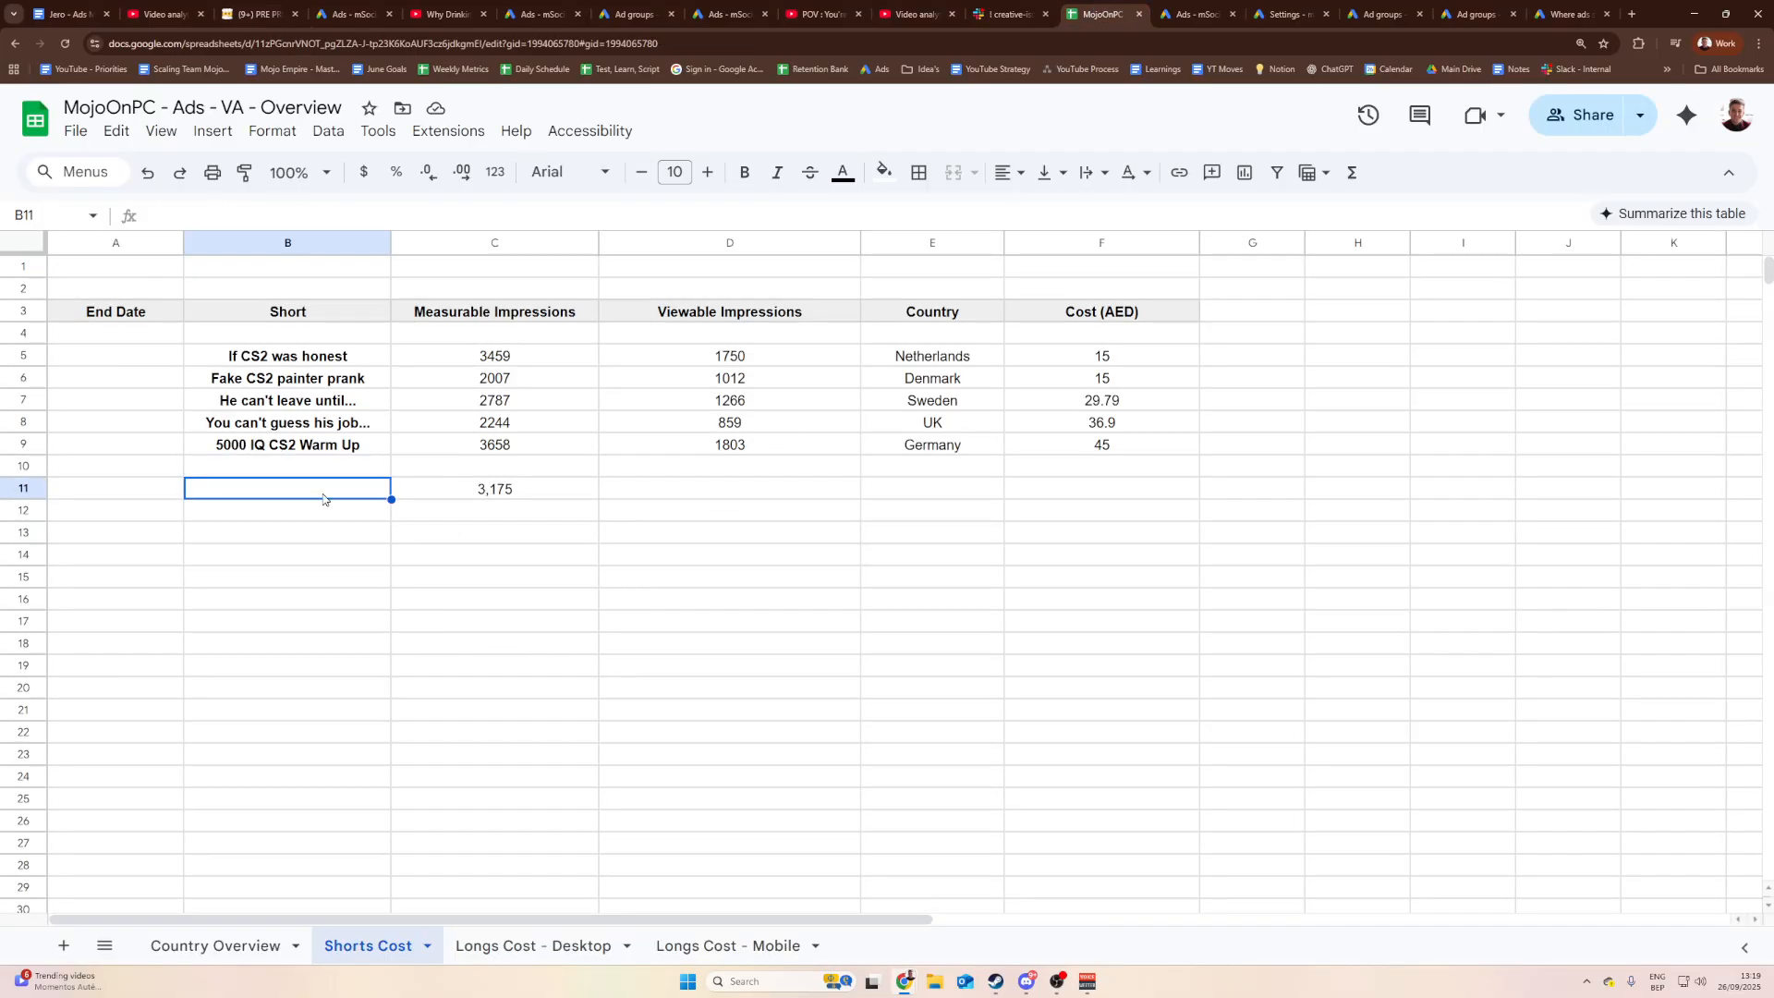
text(Why CS2 Drinking Games Should Be Banned)
Step: Delete the Viewable Impressions column D from the Shorts Cost sheet
click(756, 504)
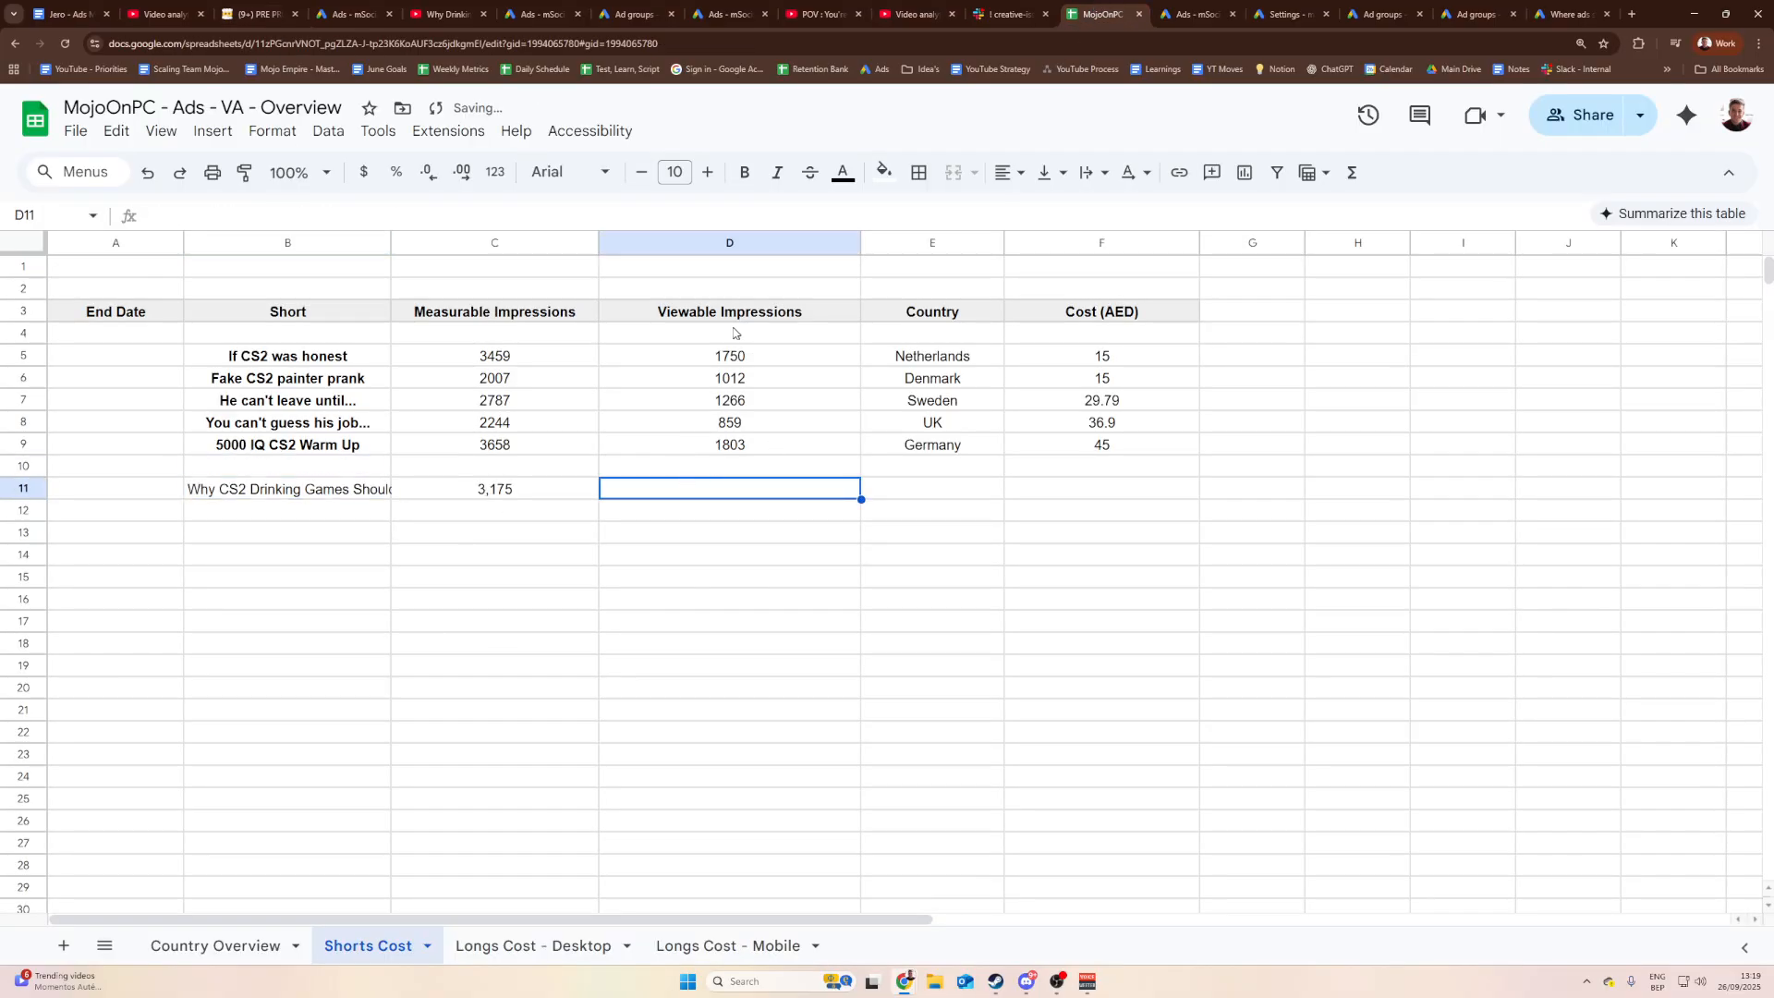
click(699, 292)
click(700, 316)
right_click(700, 317)
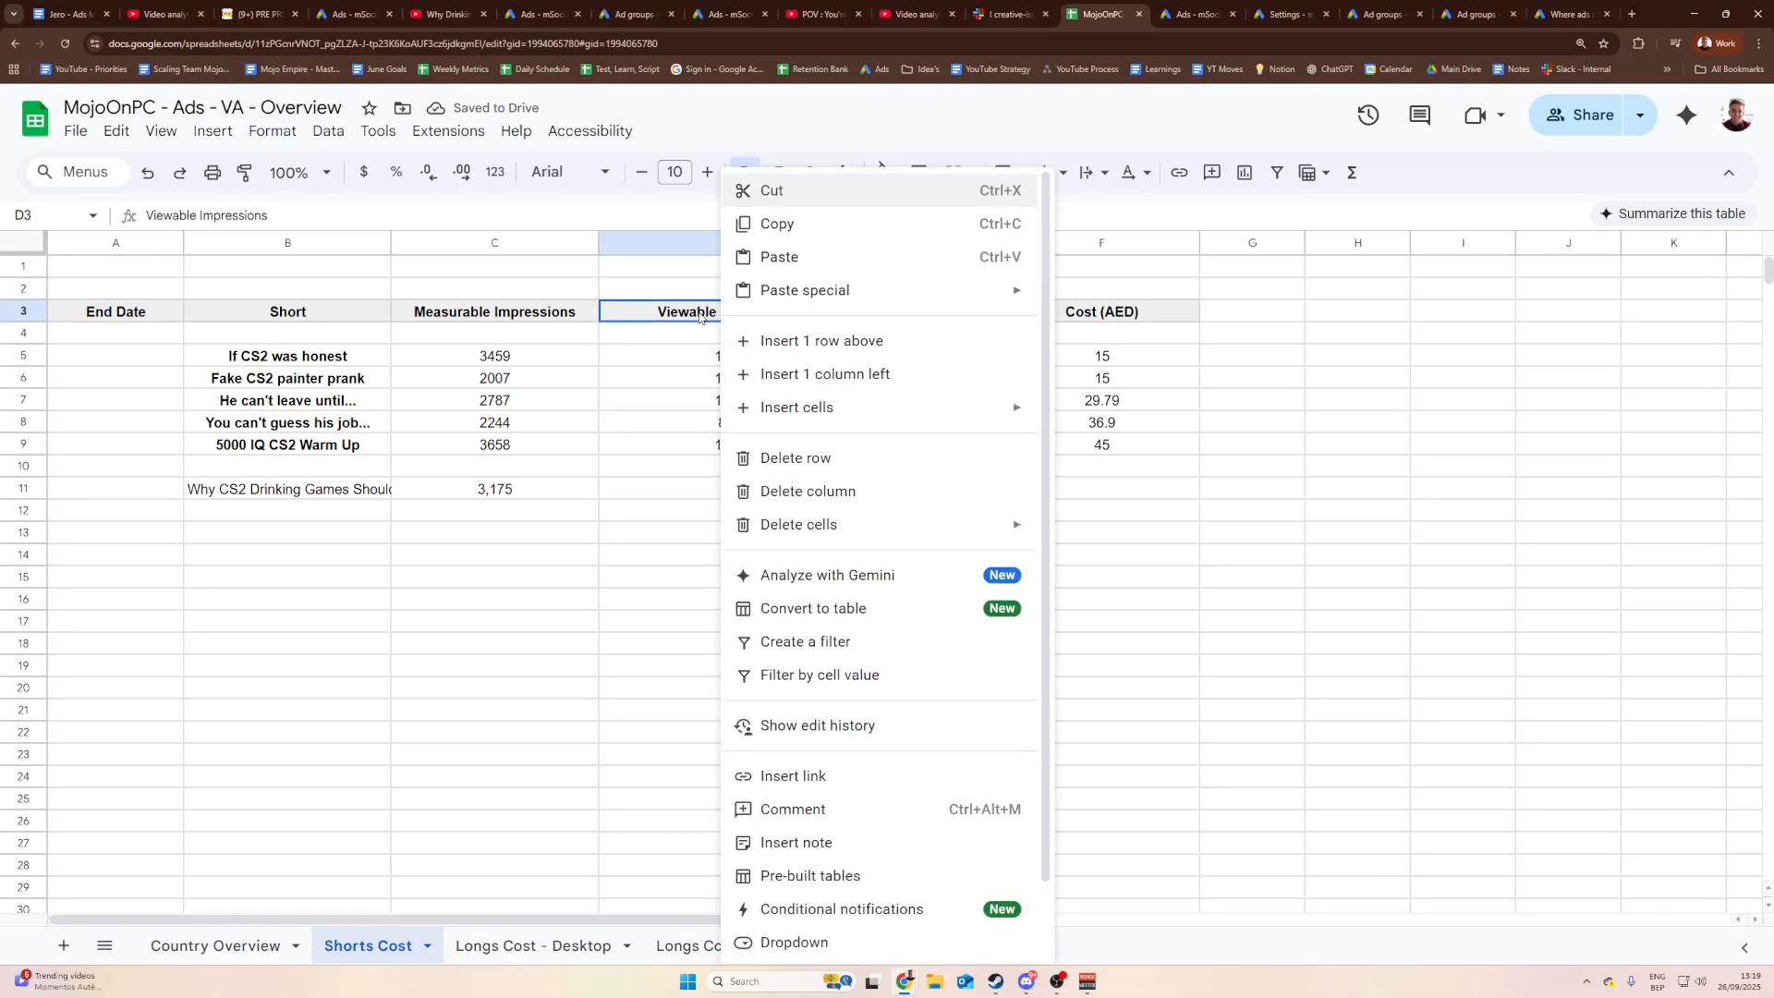
click(701, 317)
right_click(729, 319)
drag(729, 378, 730, 400)
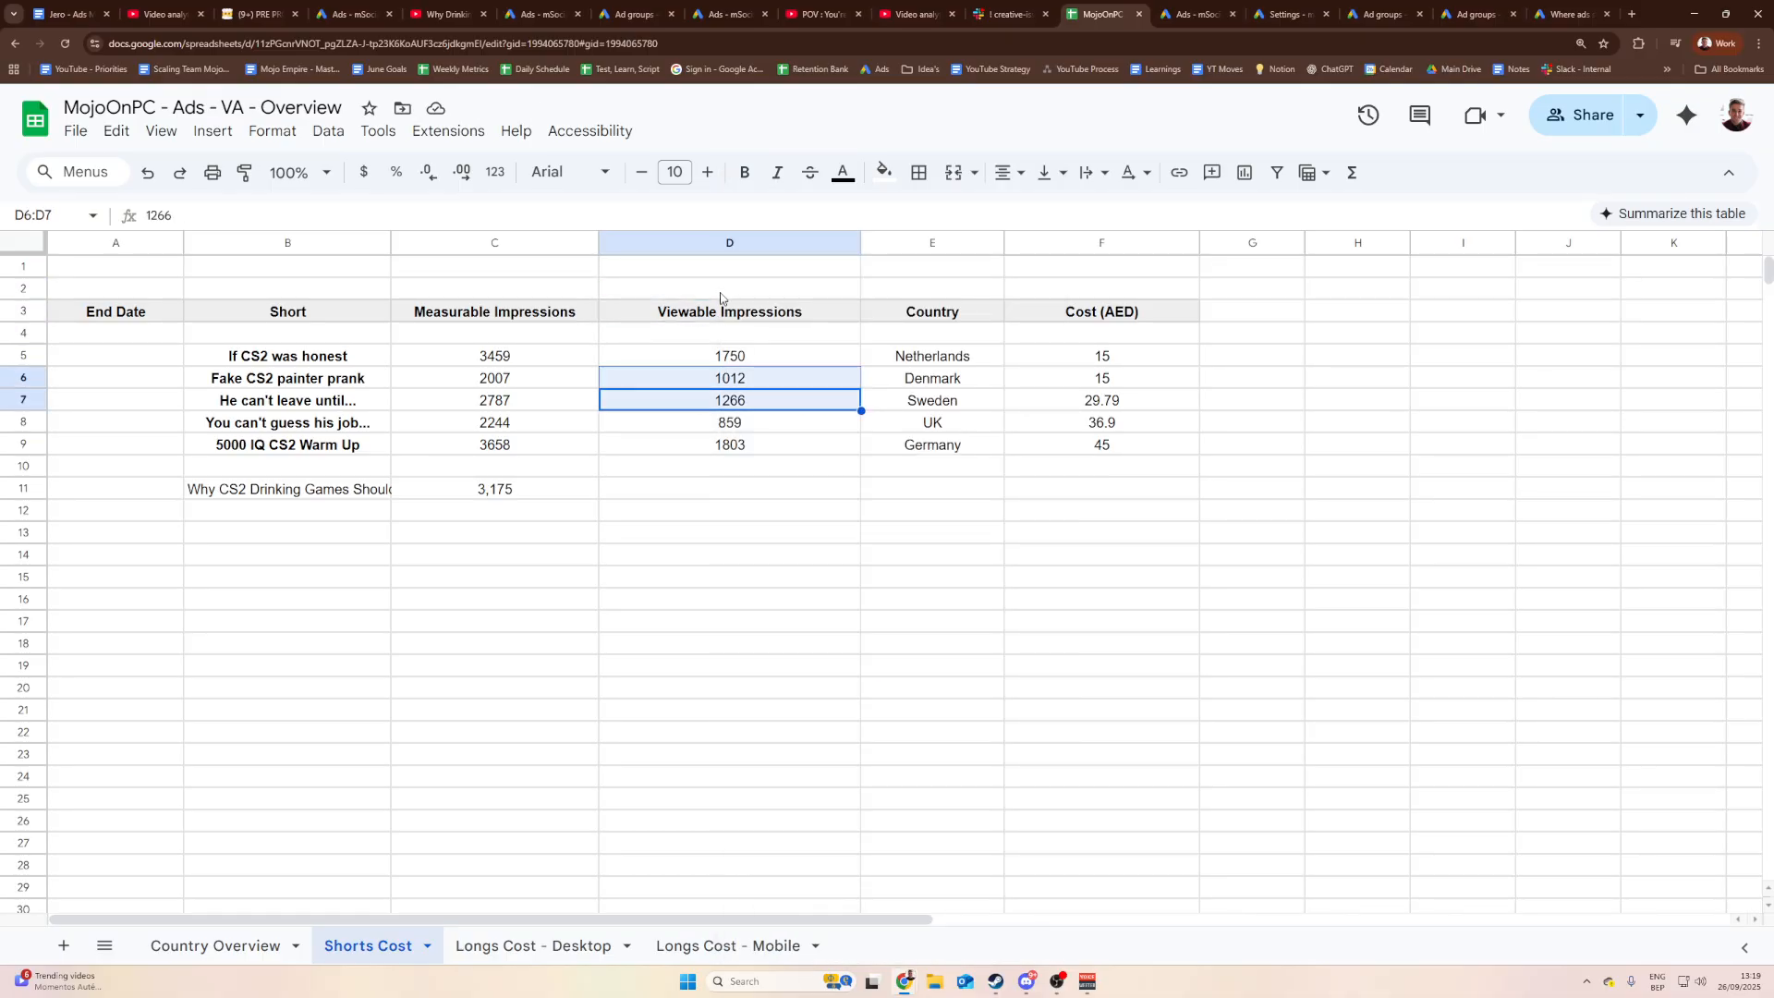
click(727, 243)
right_click(728, 243)
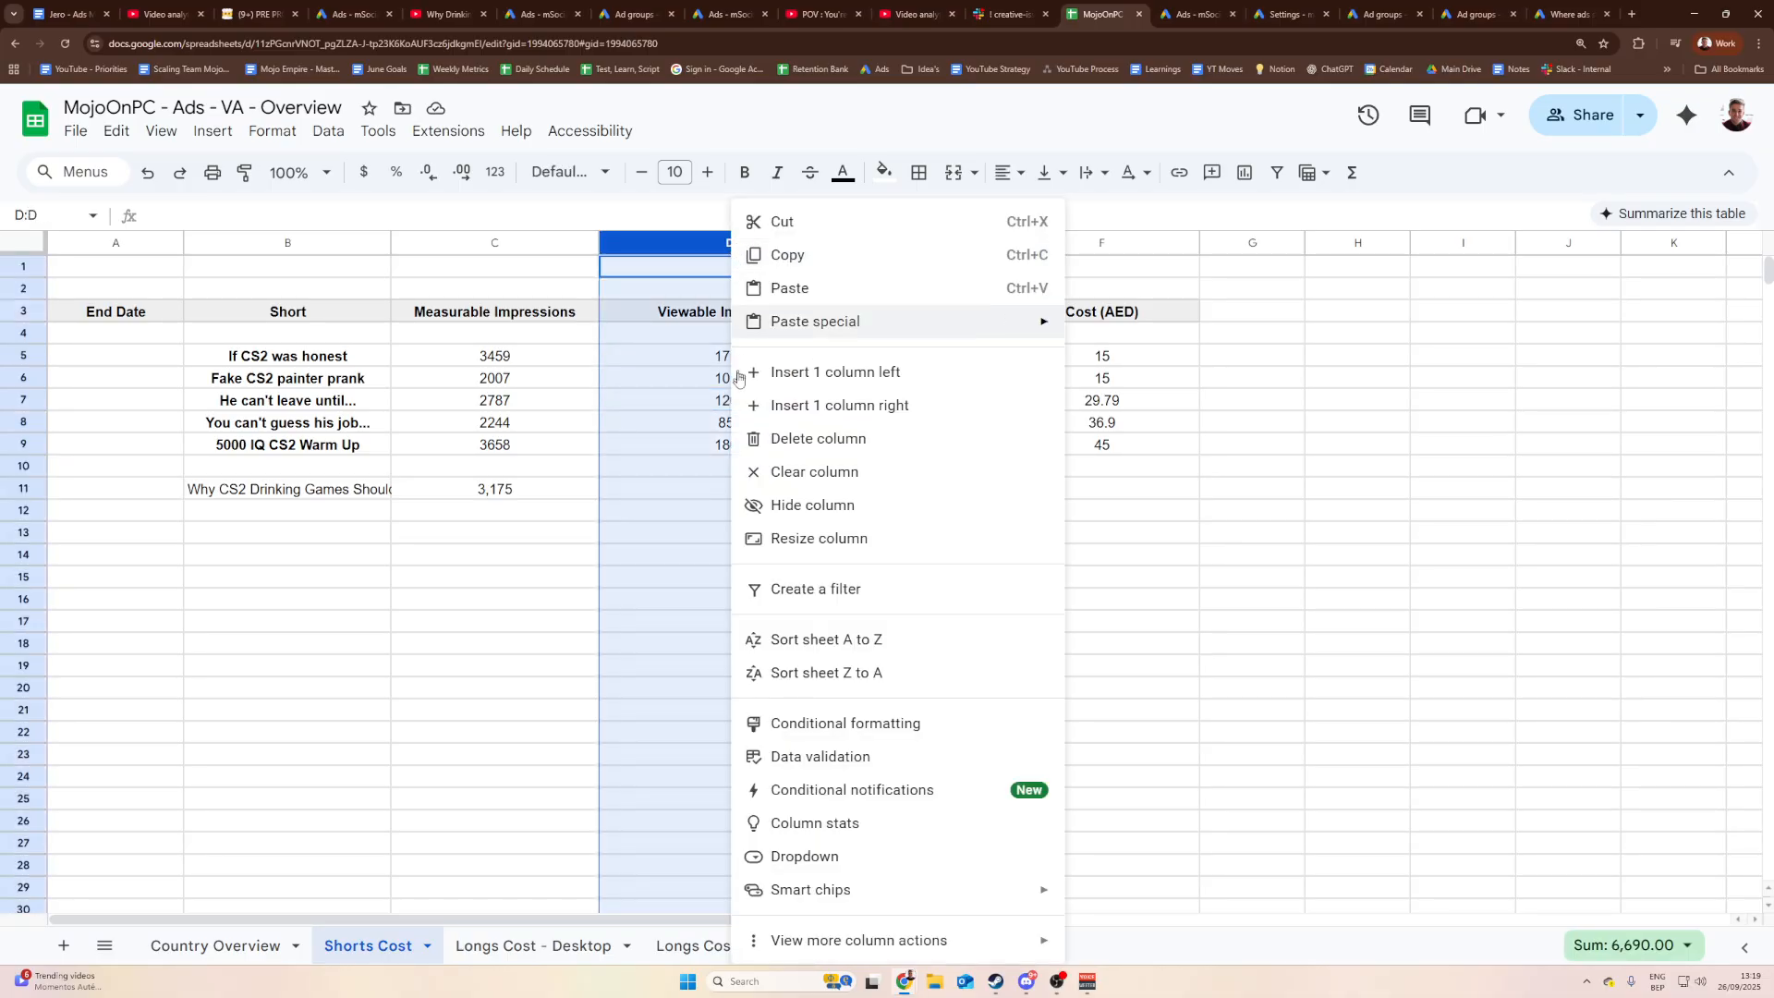
click(845, 438)
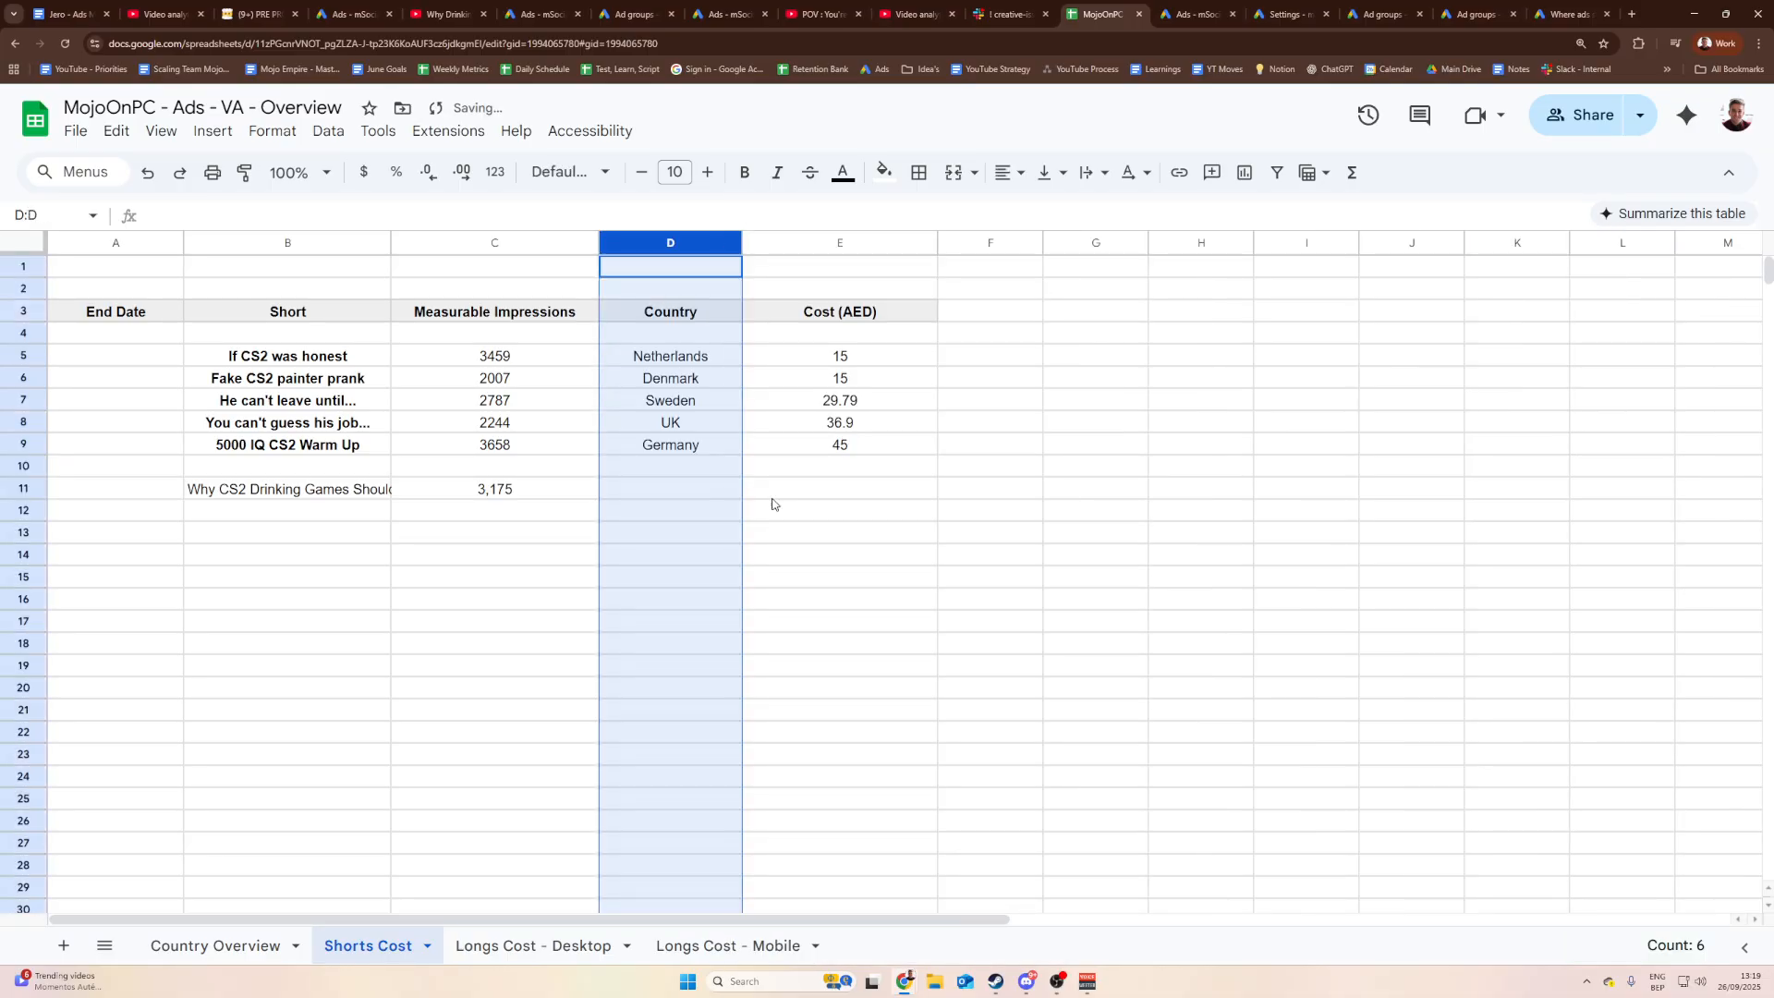
click(714, 598)
Step: Widen the Short column so the full video title is visible
drag(391, 242, 482, 242)
click(735, 487)
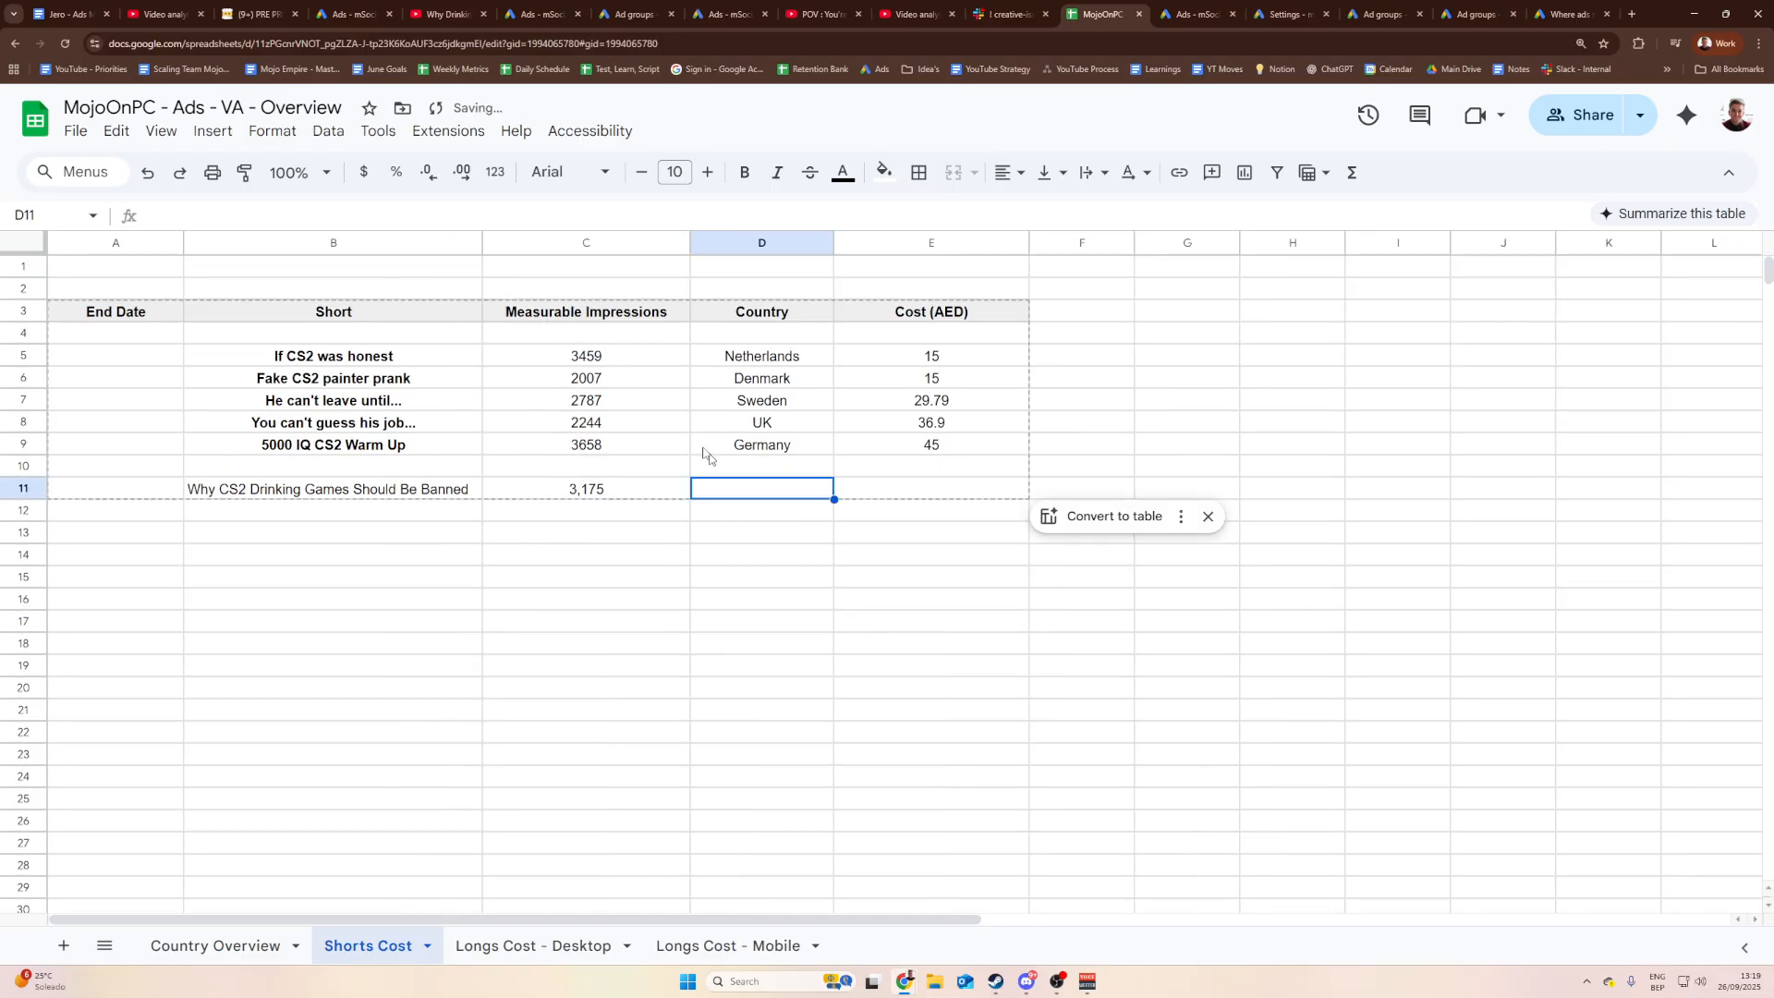
click(352, 13)
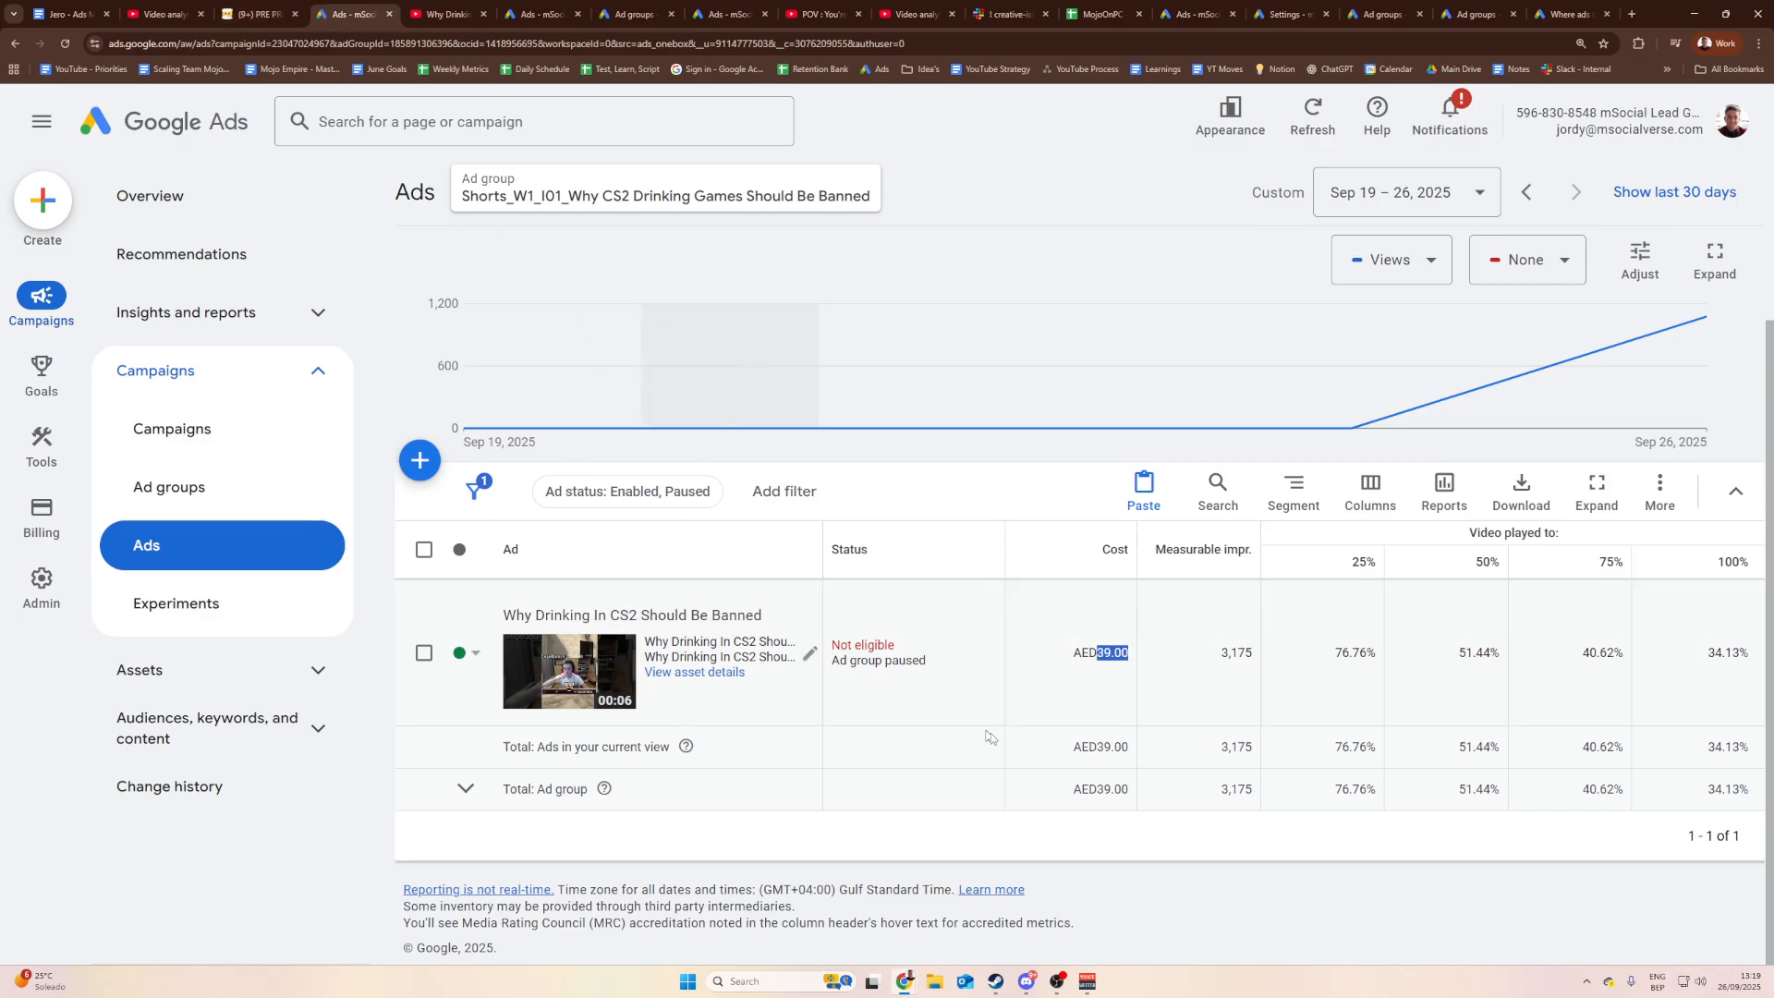
Step: Check the Shorts campaigns' figures in the Google Ads campaign list
click(1093, 858)
scroll(961, 622, up, 3)
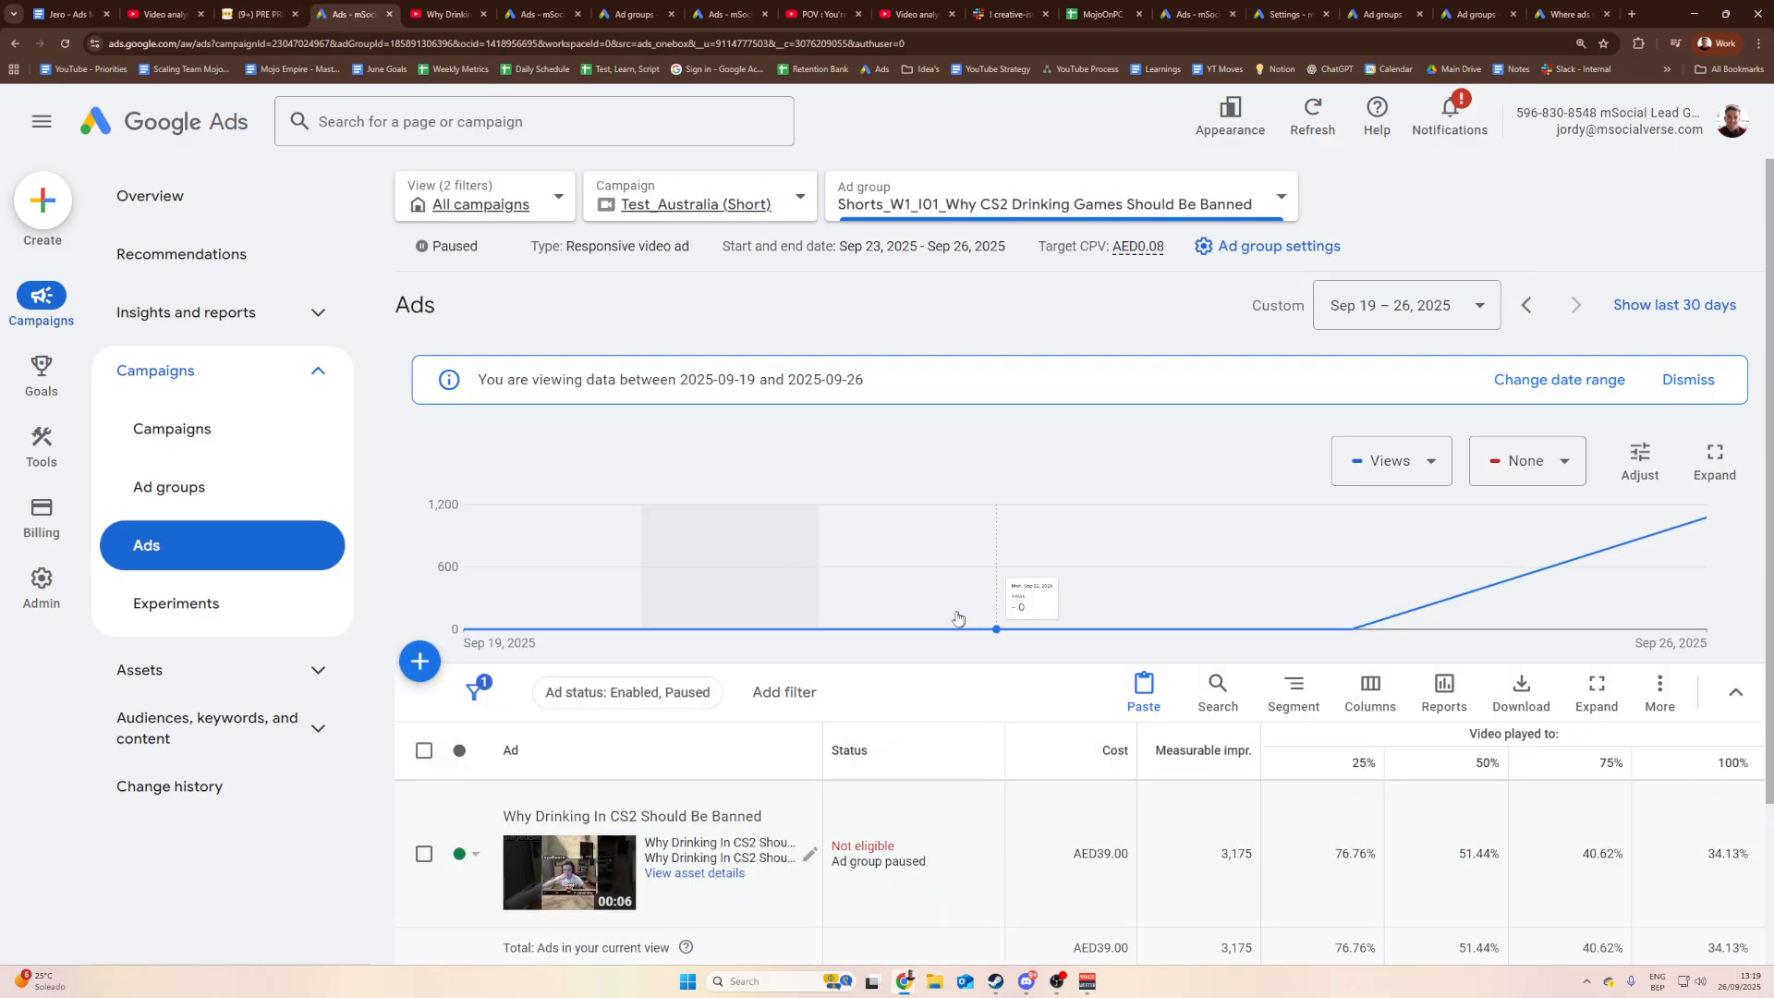
click(777, 200)
scroll(887, 513, down, 8)
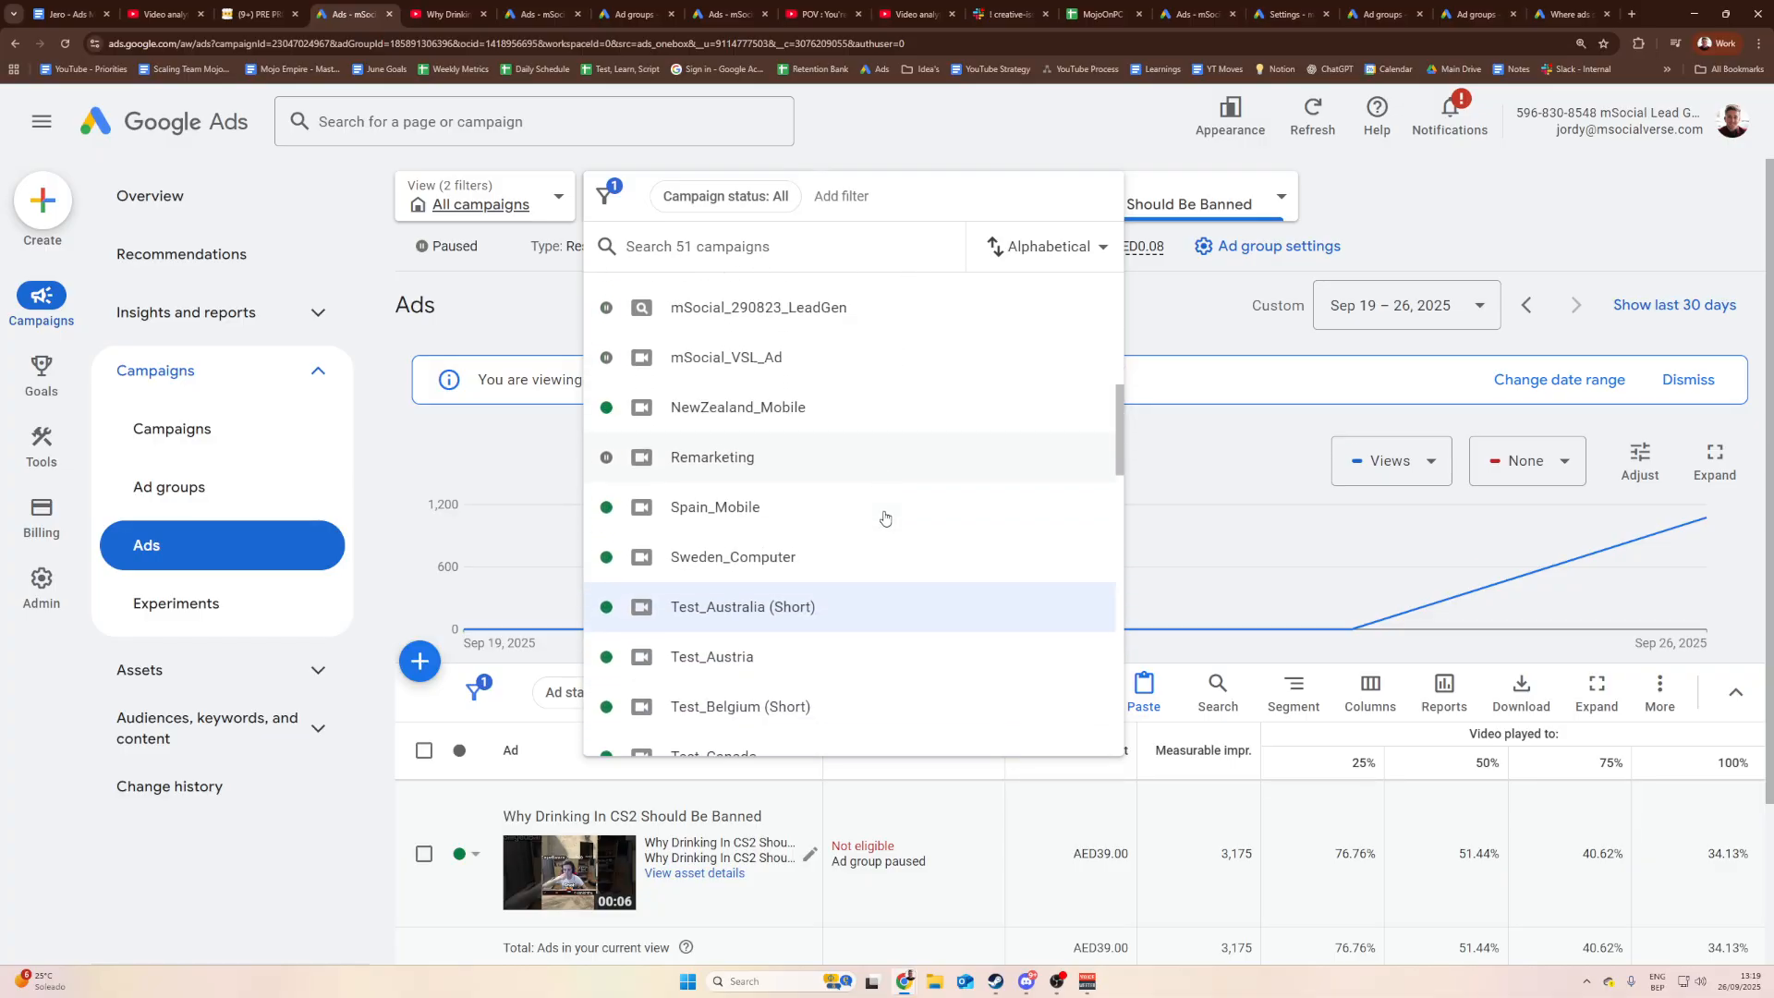
scroll(884, 518, down, 3)
scroll(776, 434, down, 4)
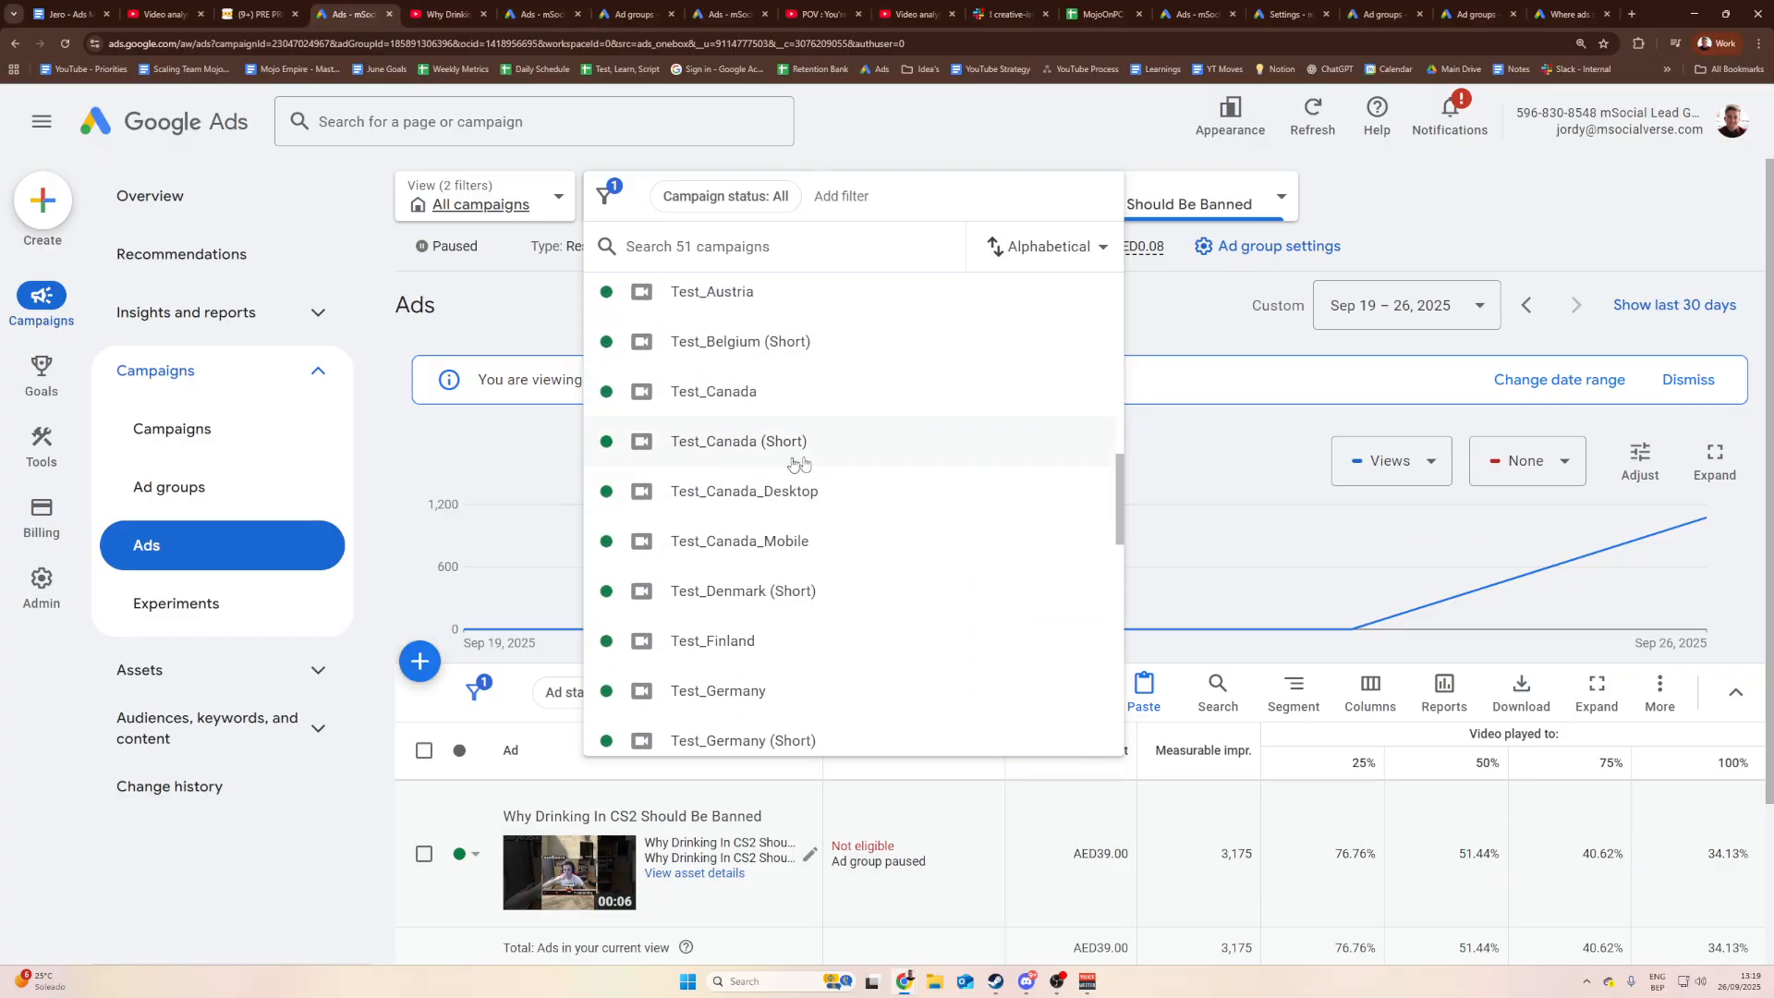
scroll(794, 406, up, 4)
scroll(757, 434, down, 9)
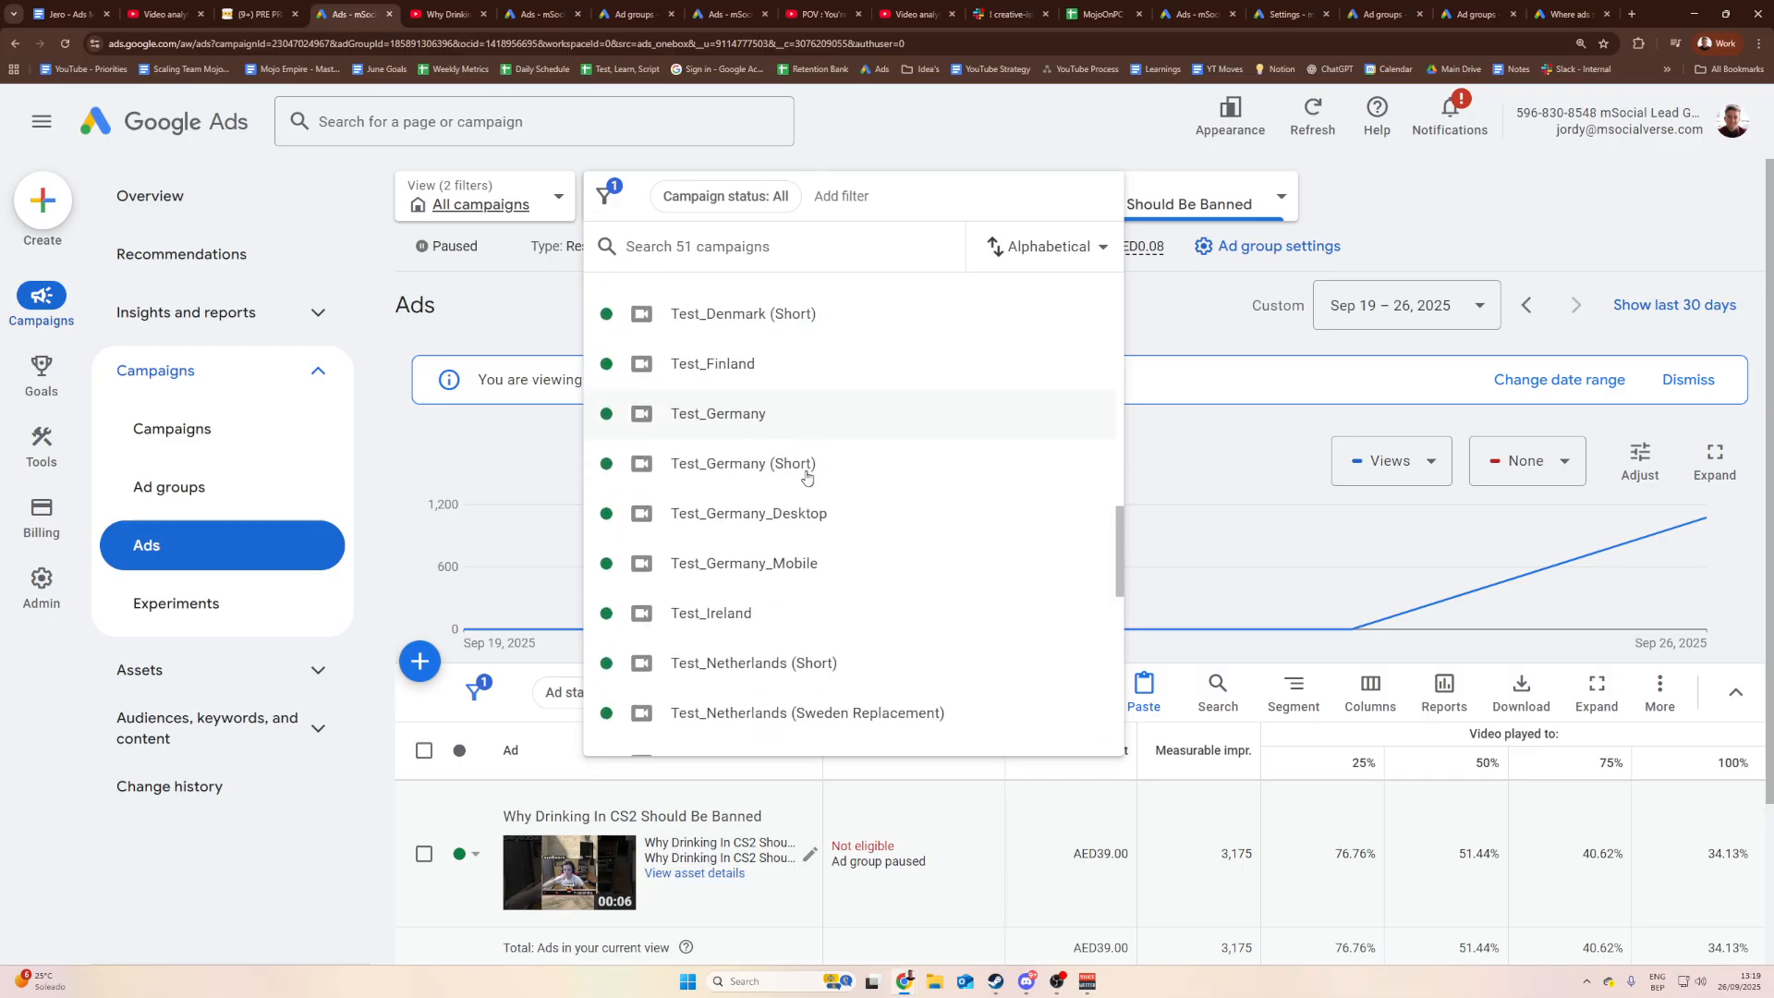
scroll(799, 504, up, 5)
scroll(803, 516, up, 4)
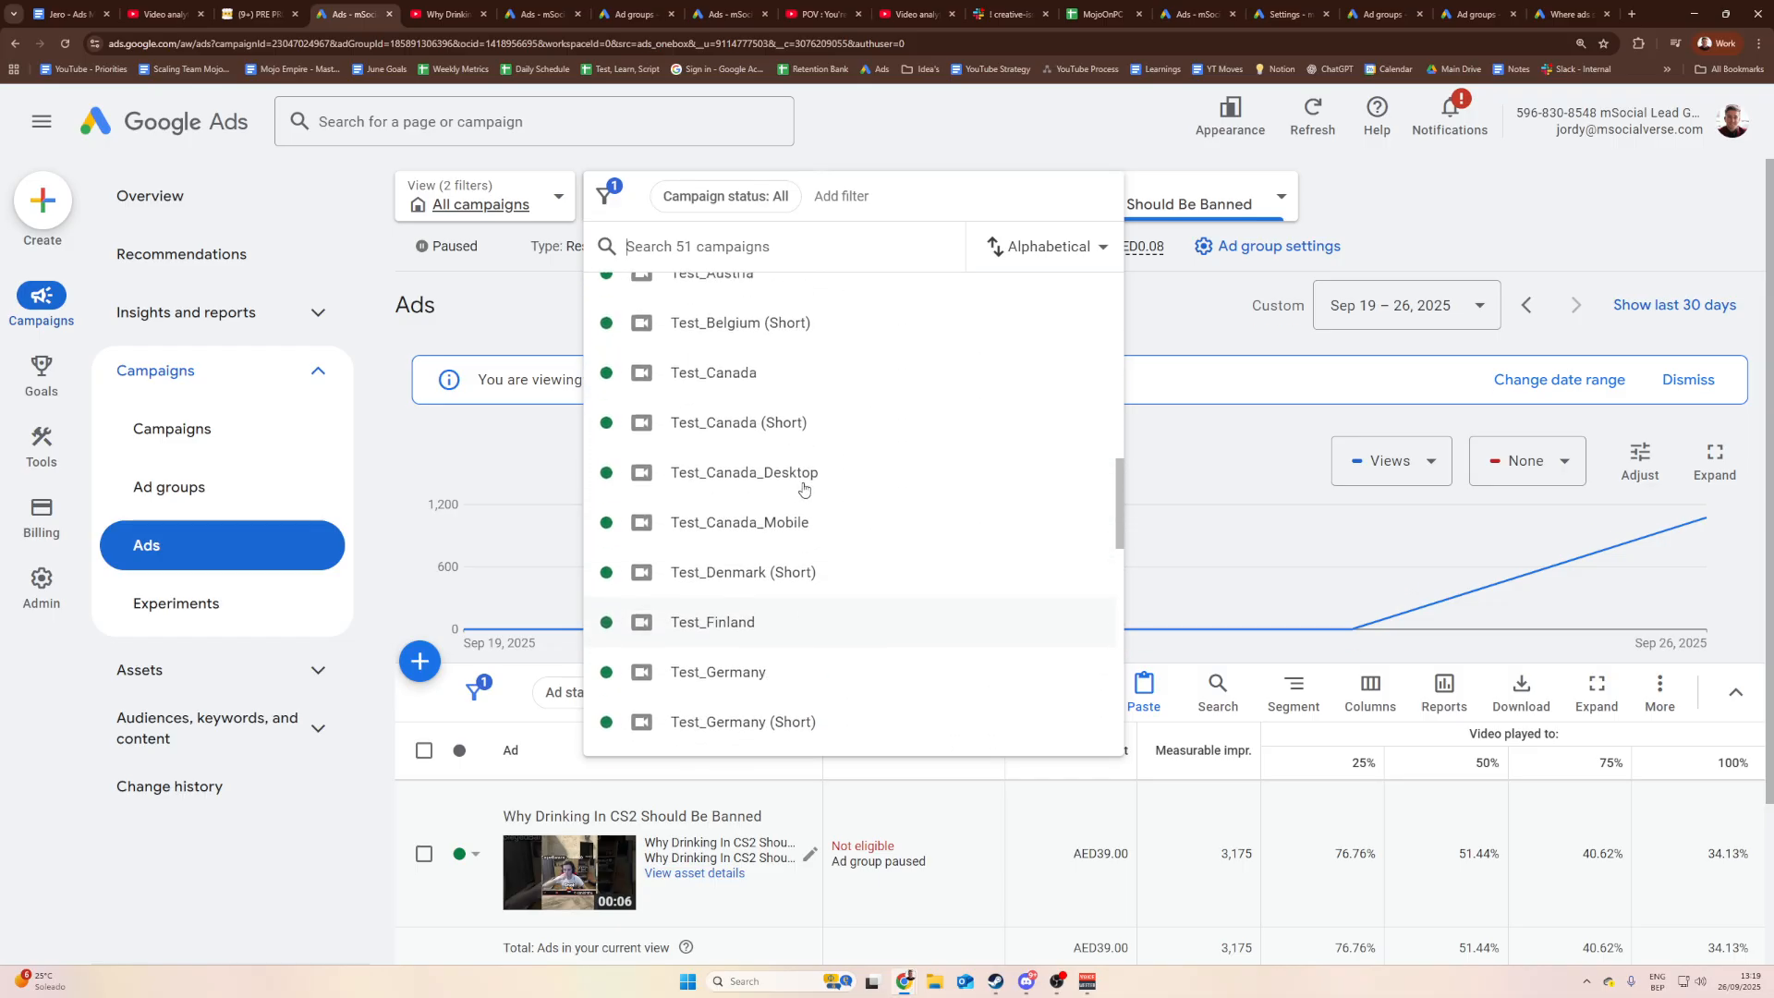
scroll(765, 469, down, 1)
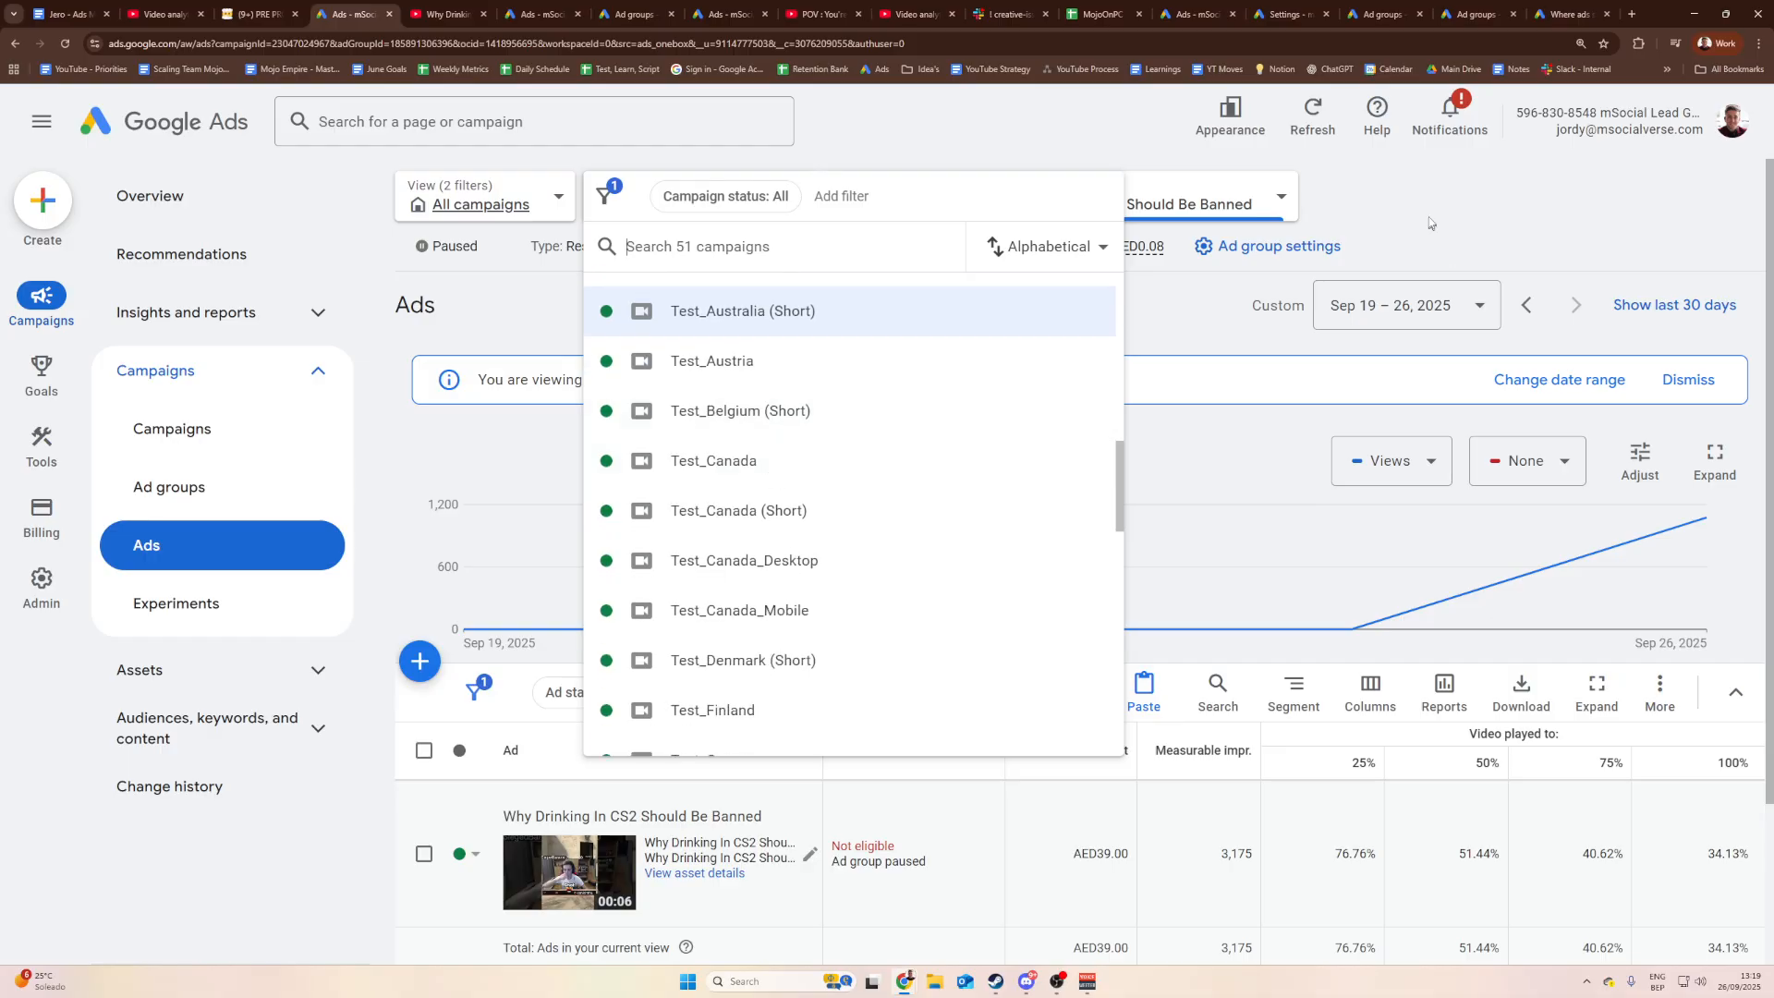
click(1431, 225)
Step: Enter Australia as the country in D11 and 39 as the cost in E11
click(1090, 13)
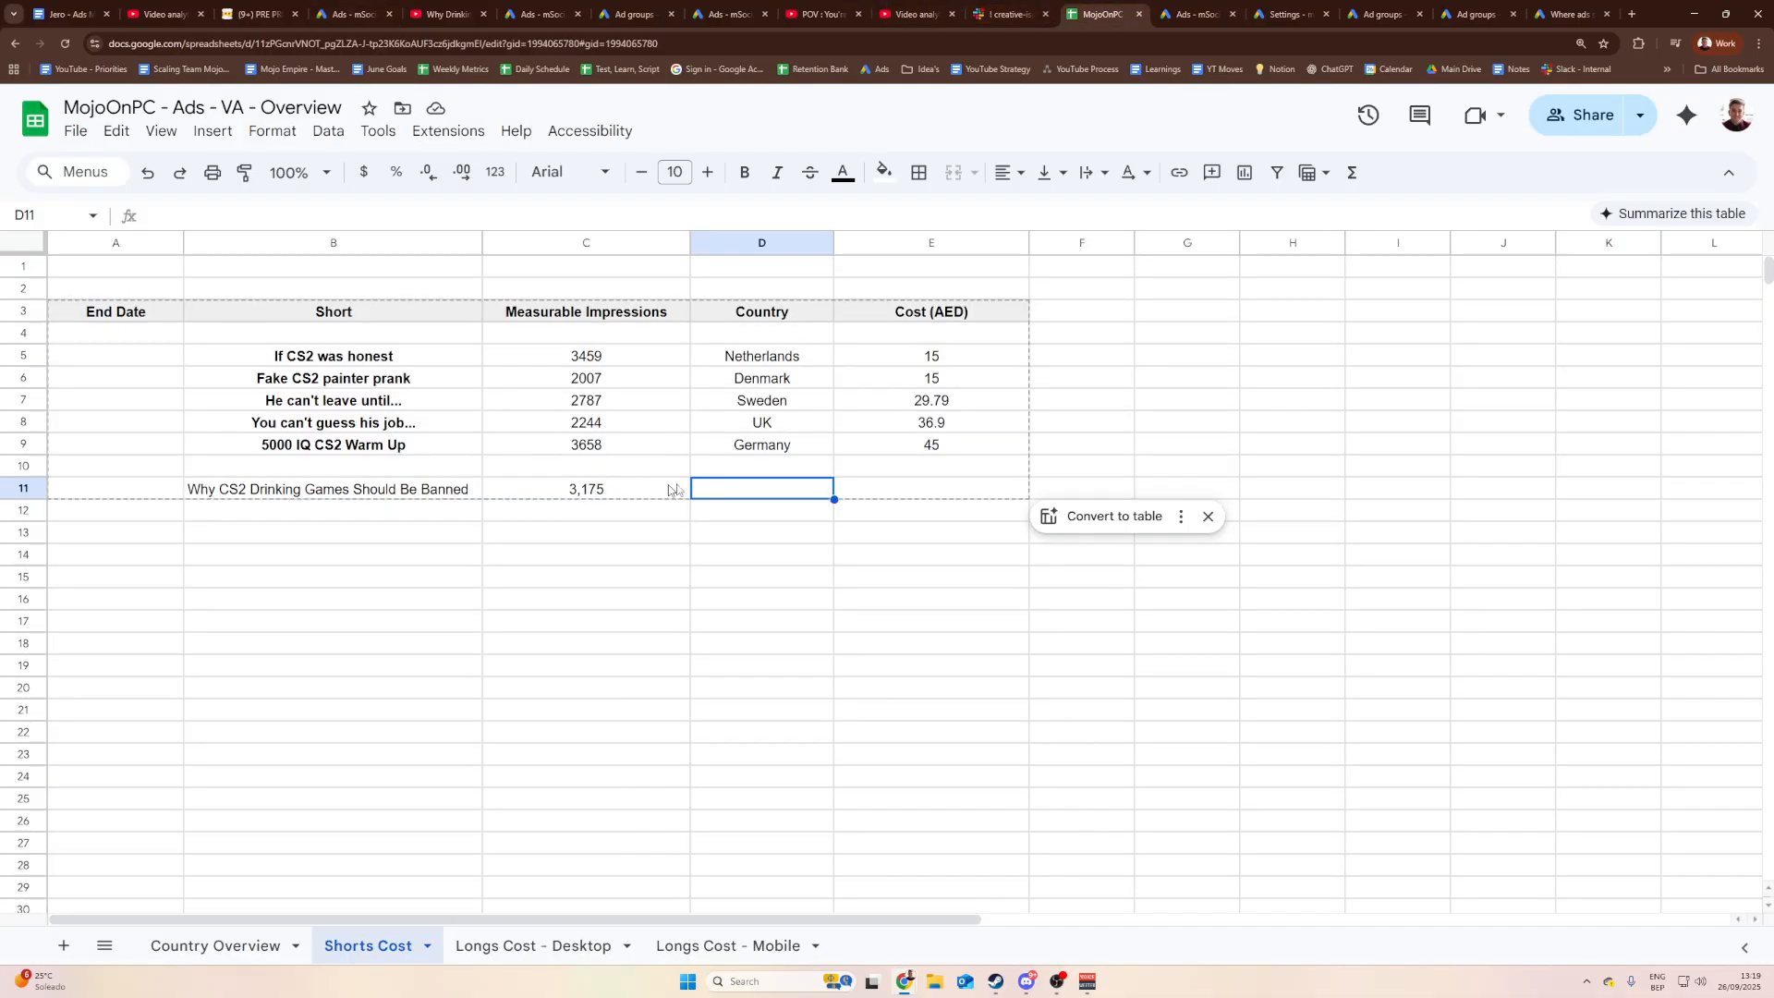
text(Austr)
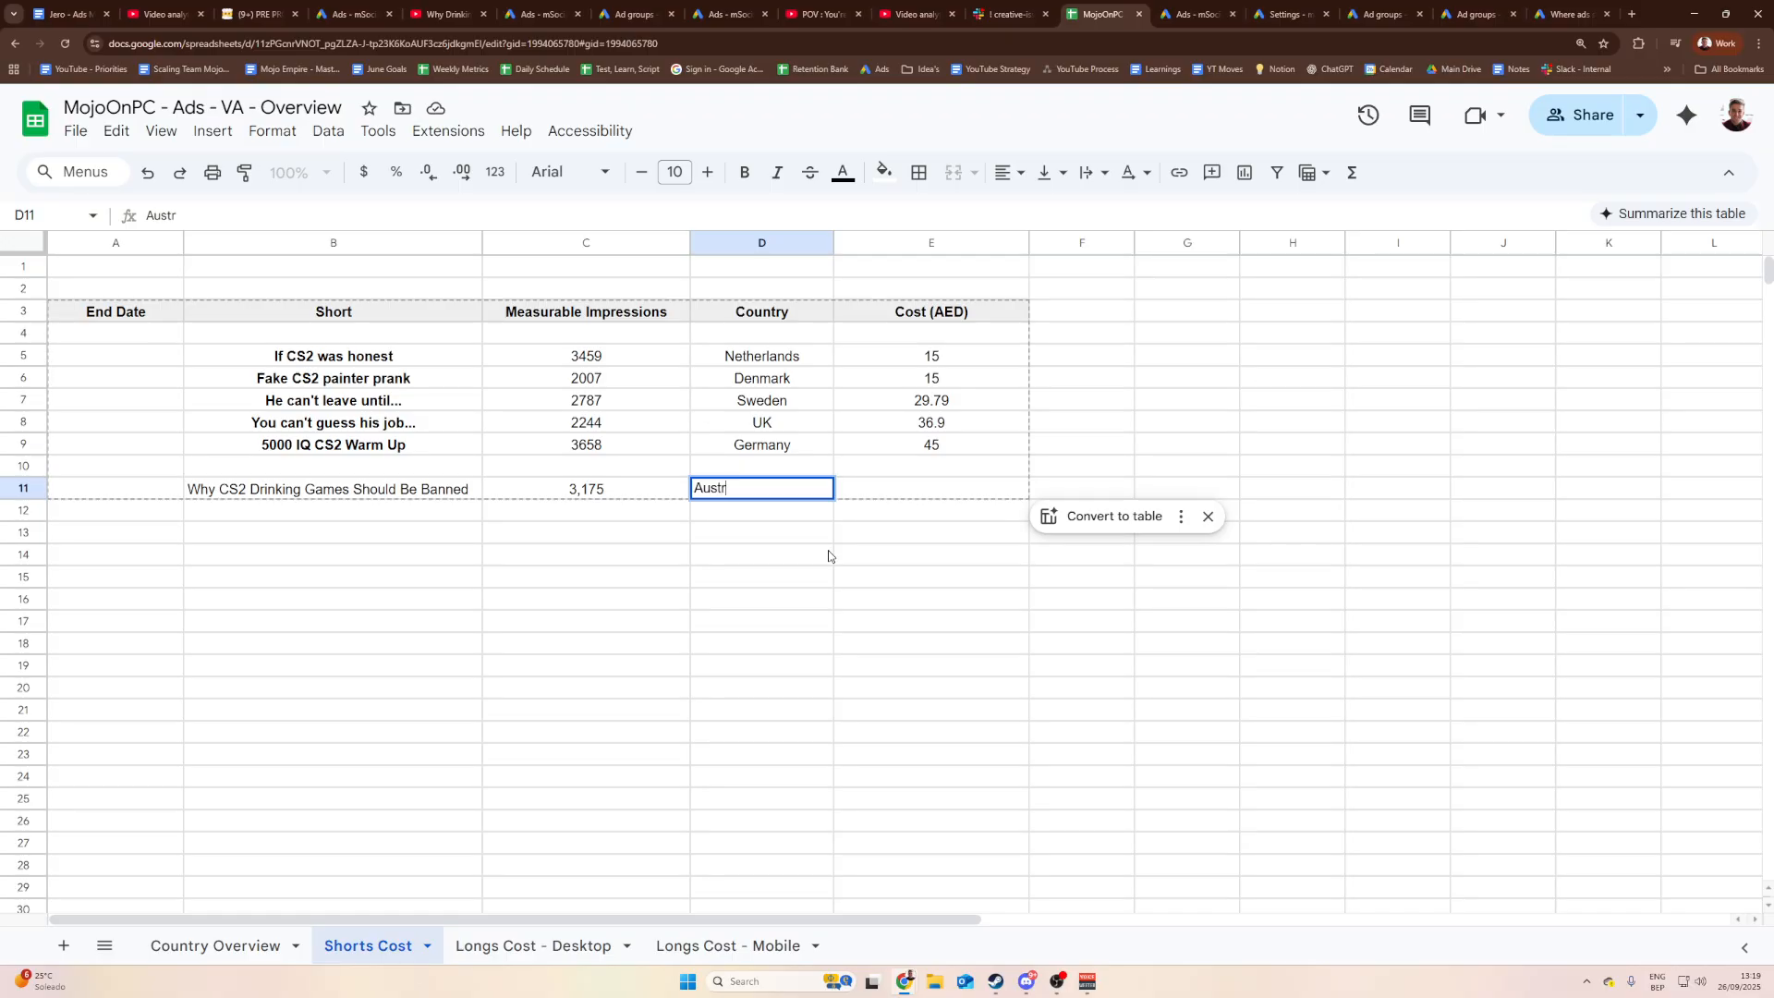
text(alia)
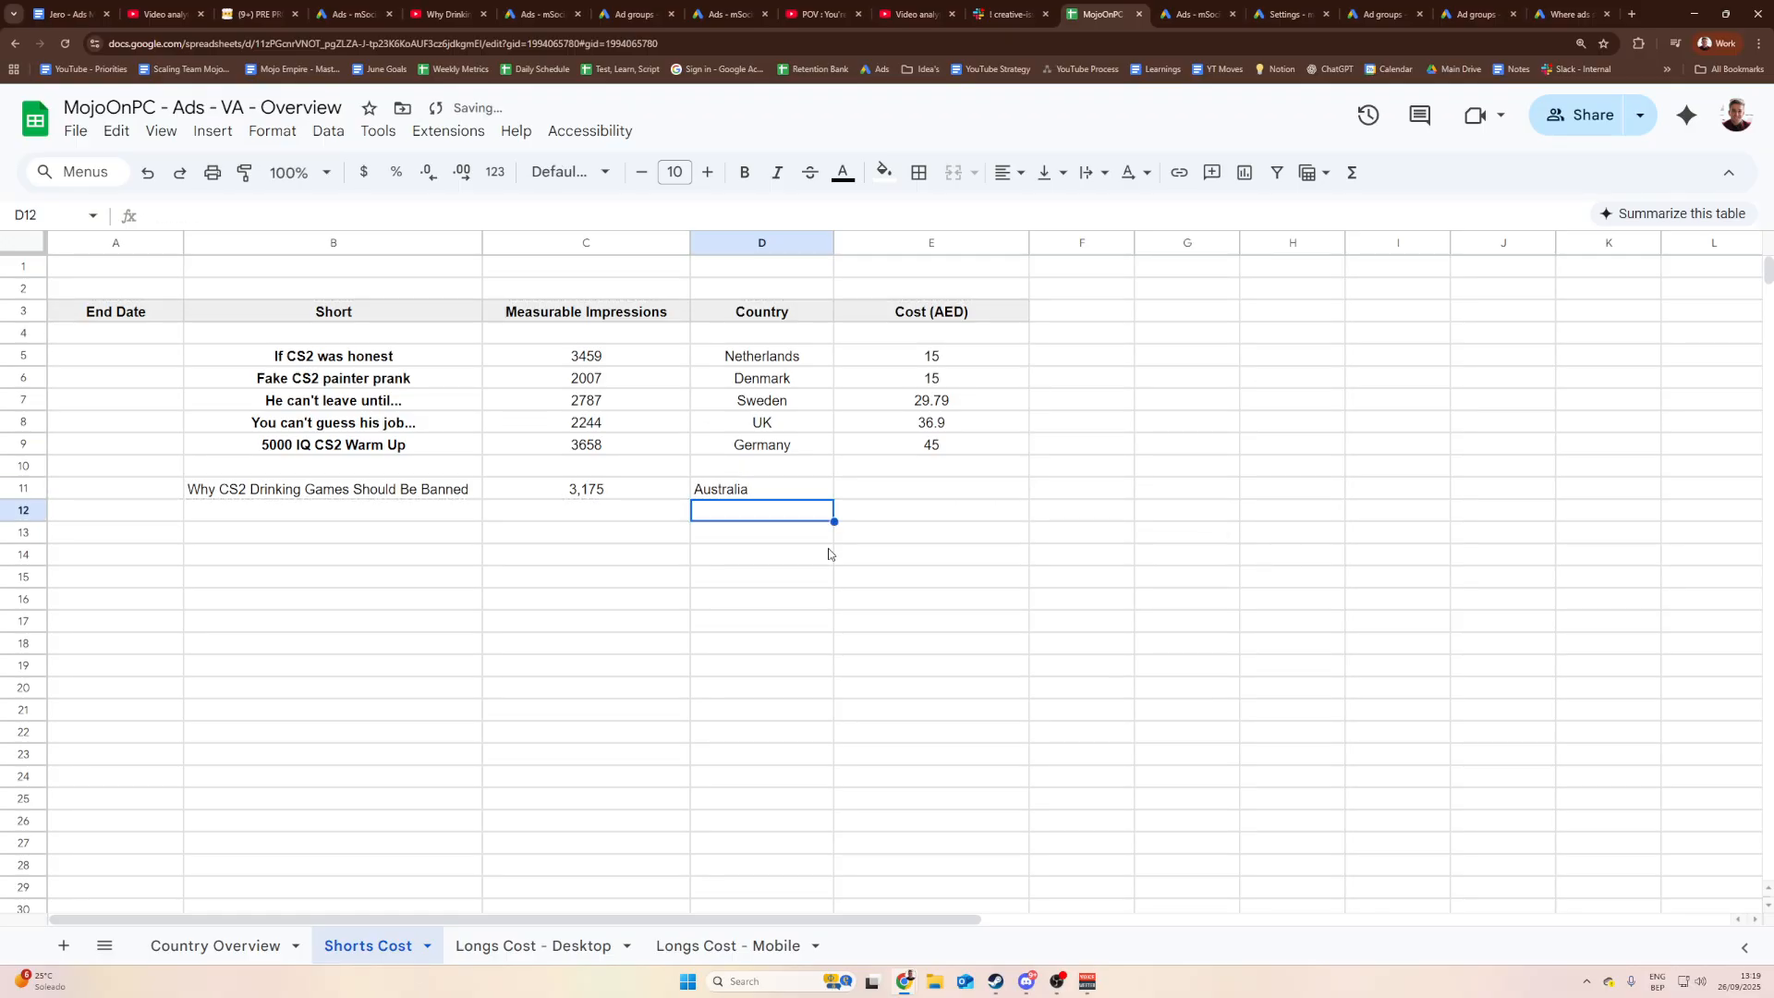
key(Tab)
click(1185, 13)
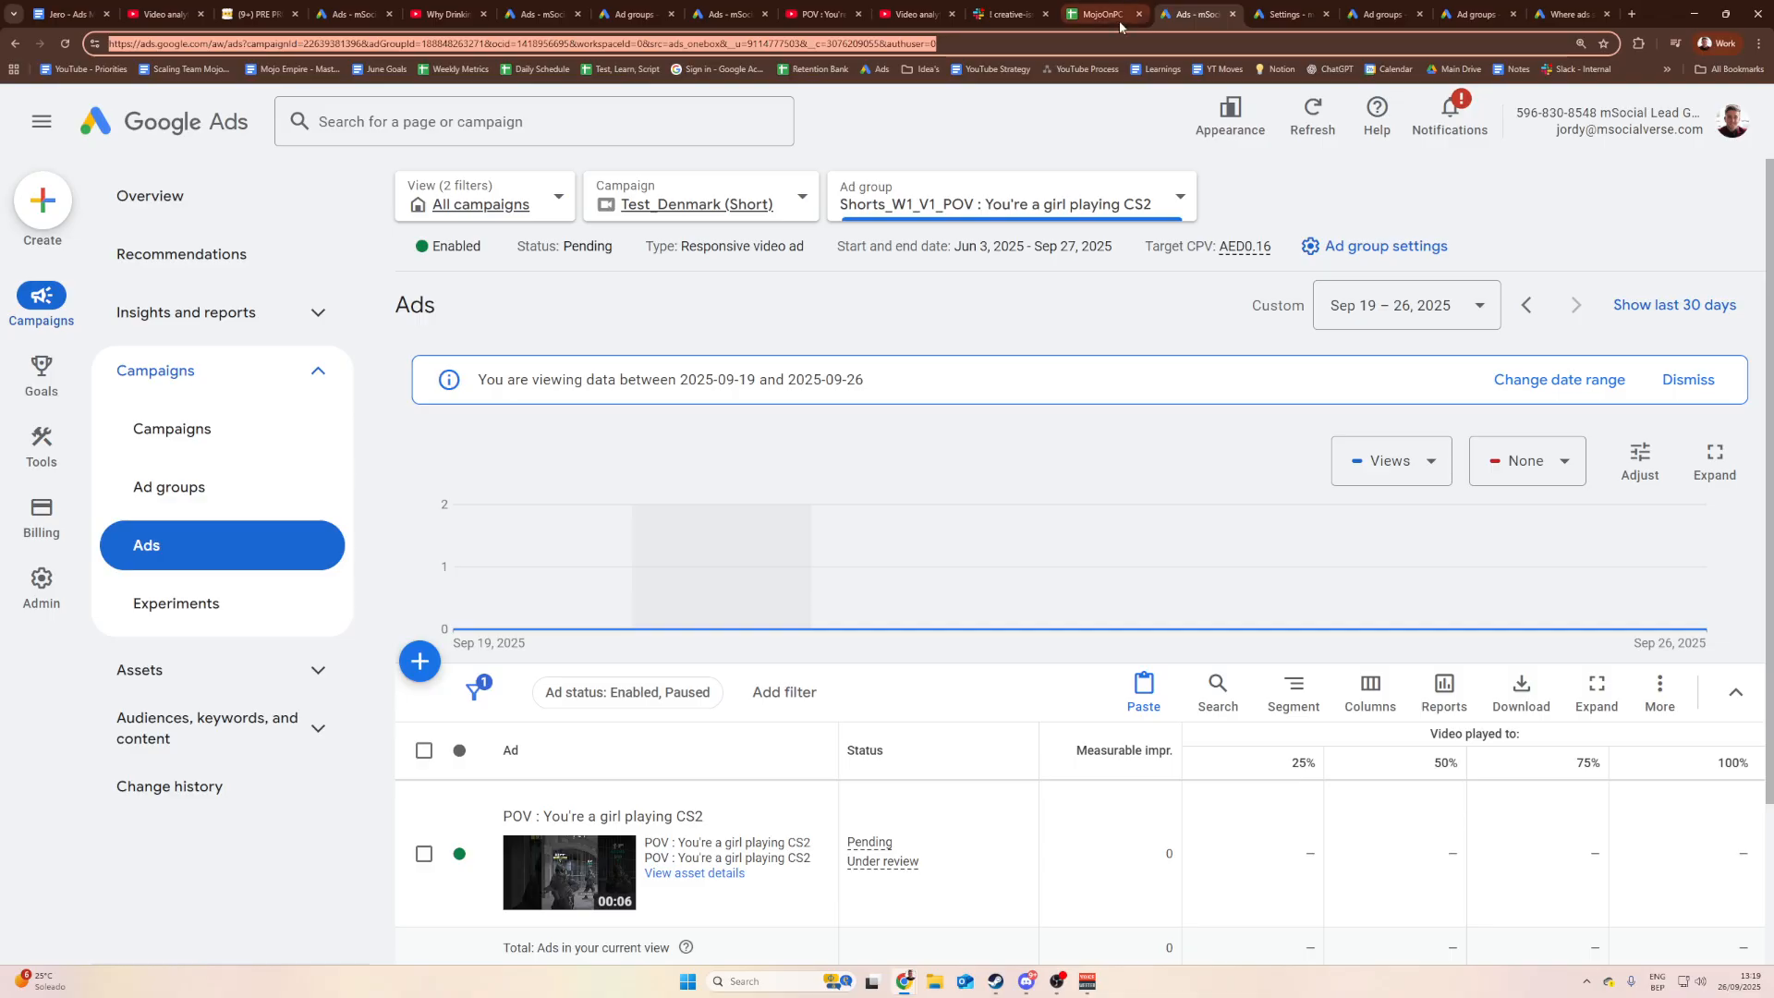
click(359, 13)
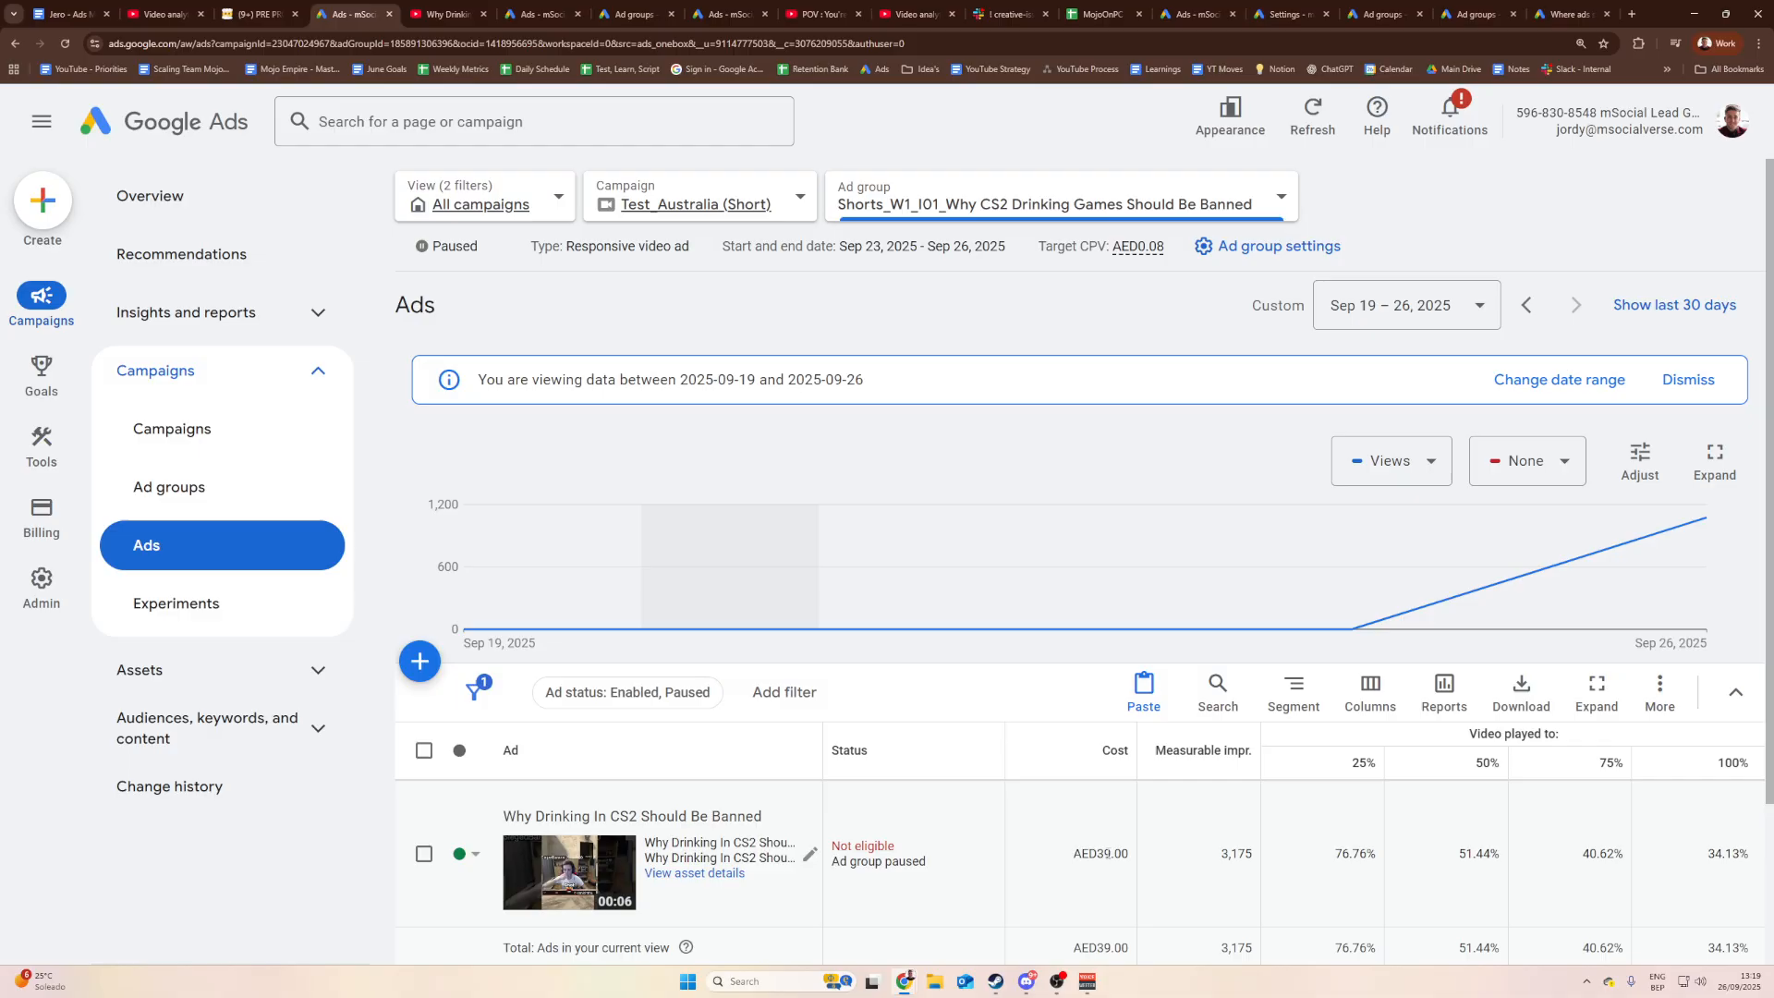
click(1100, 13)
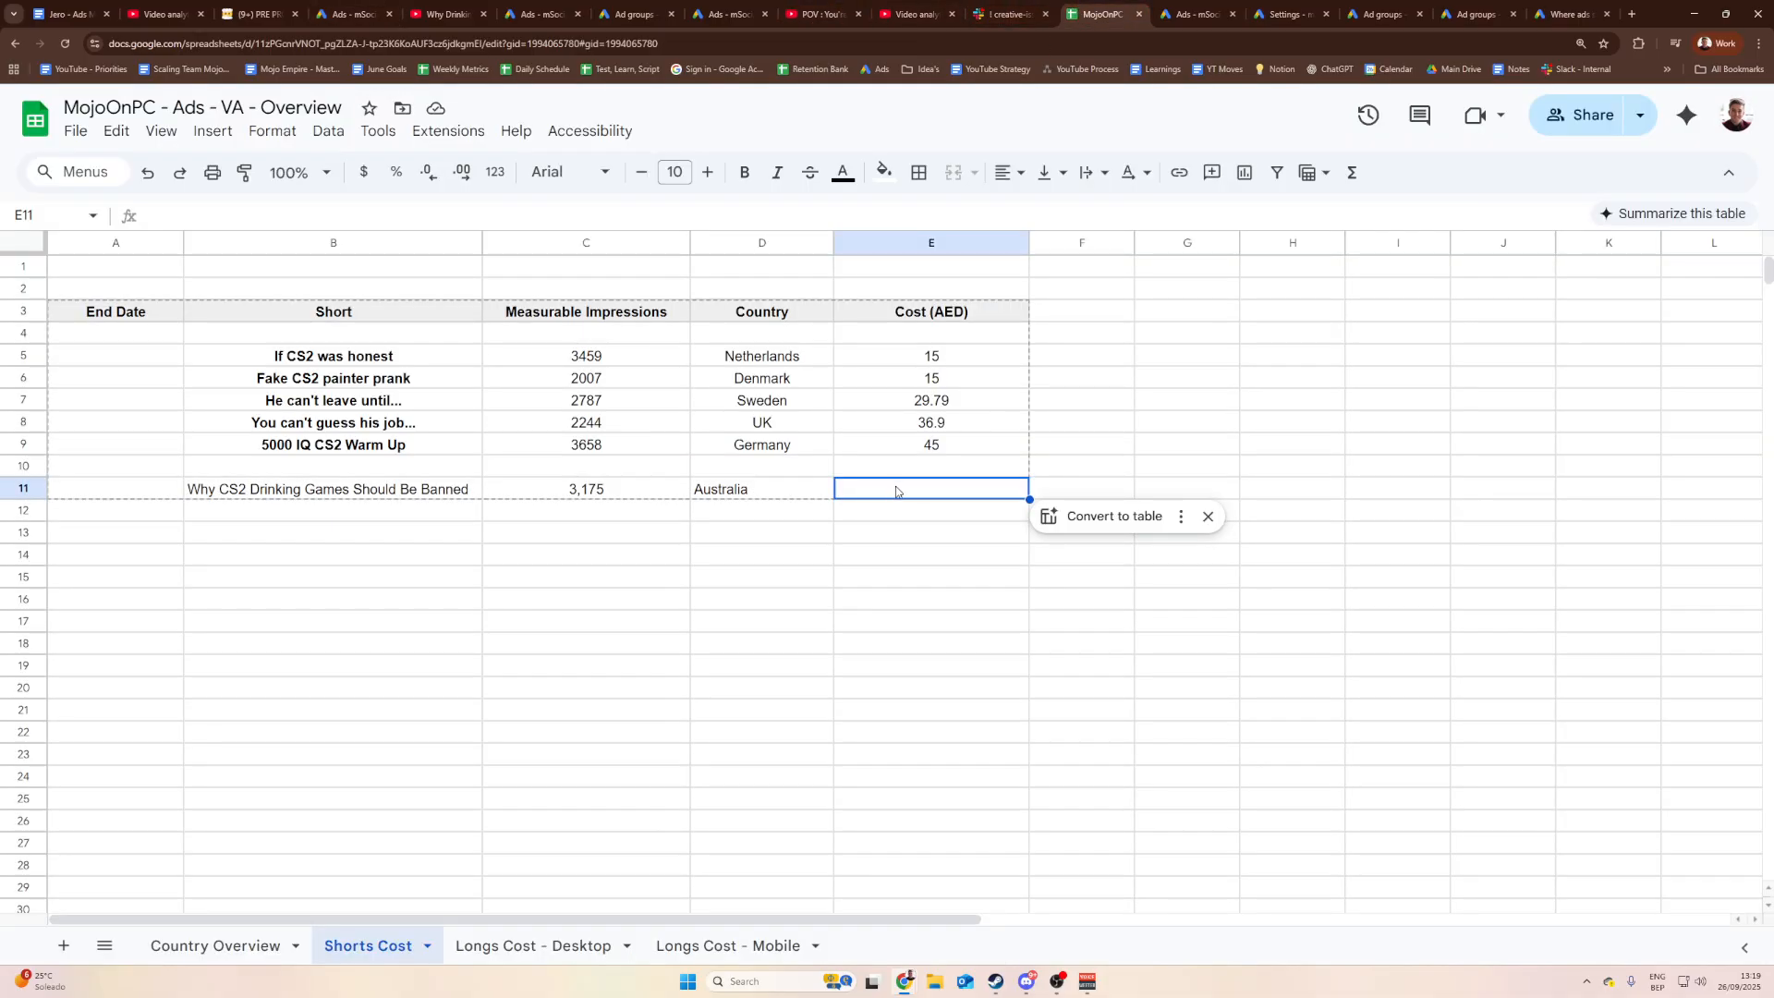
text(39)
key(Return)
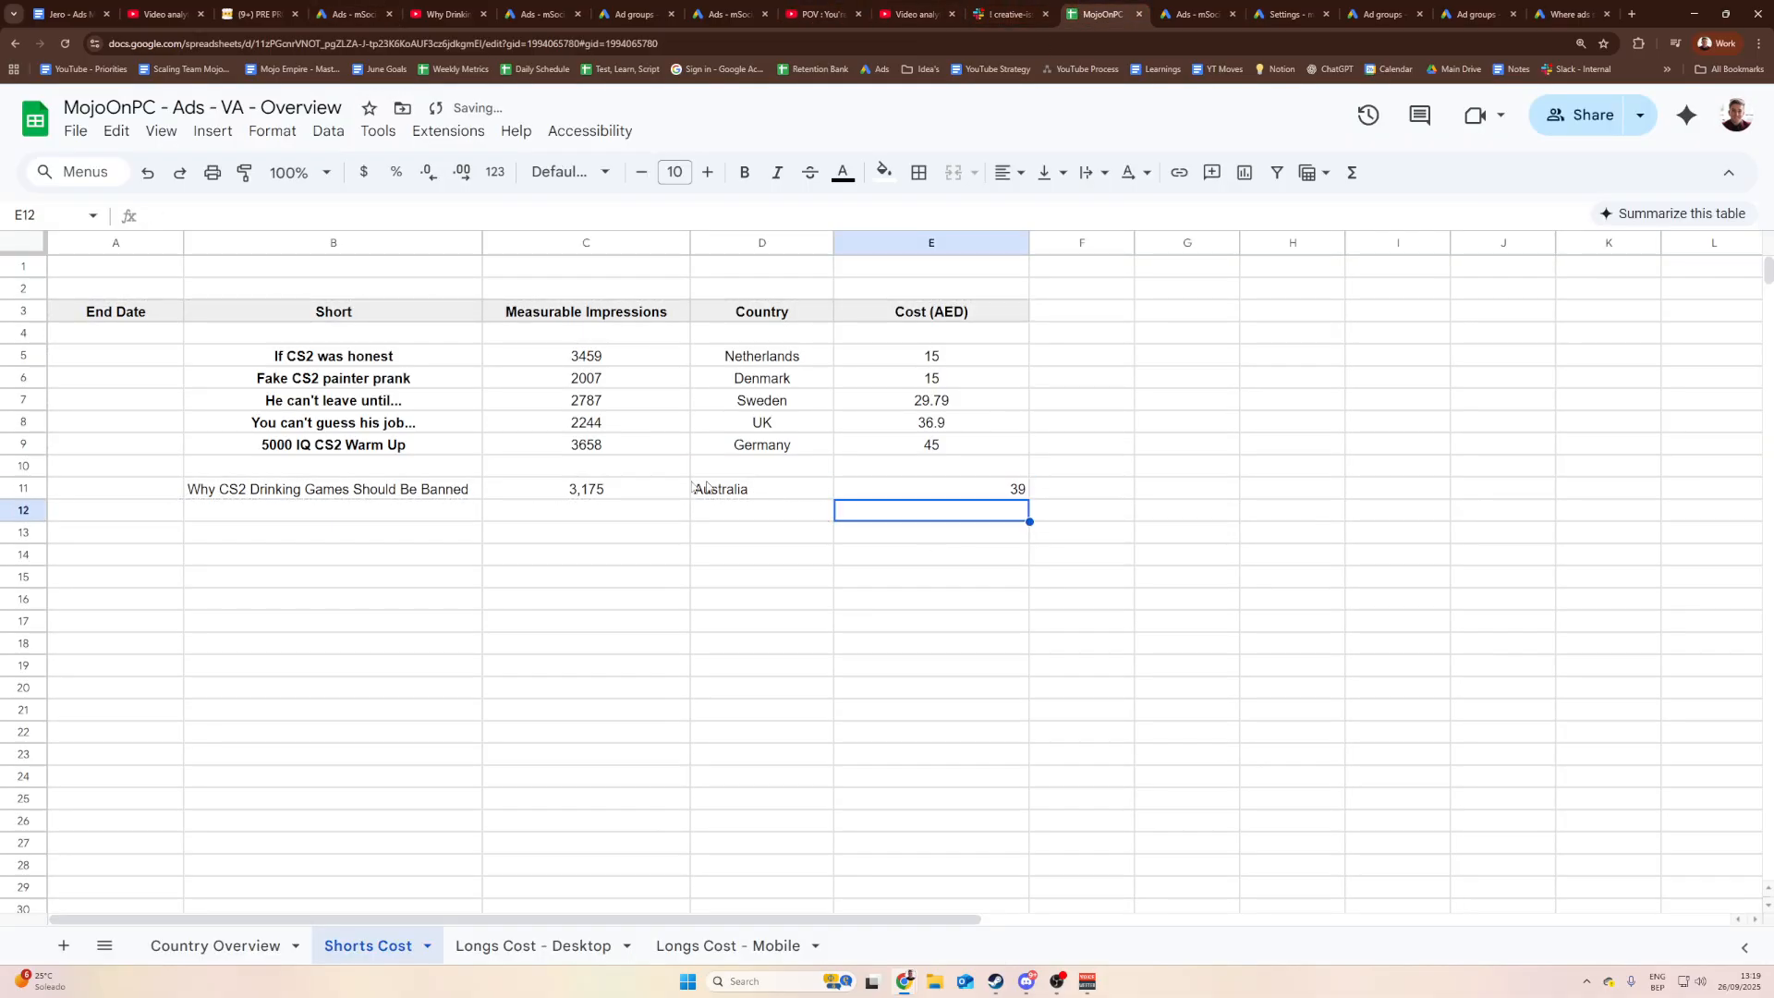
Step: Centre the values in row 11 across B11:E11
click(386, 497)
shift+click(996, 492)
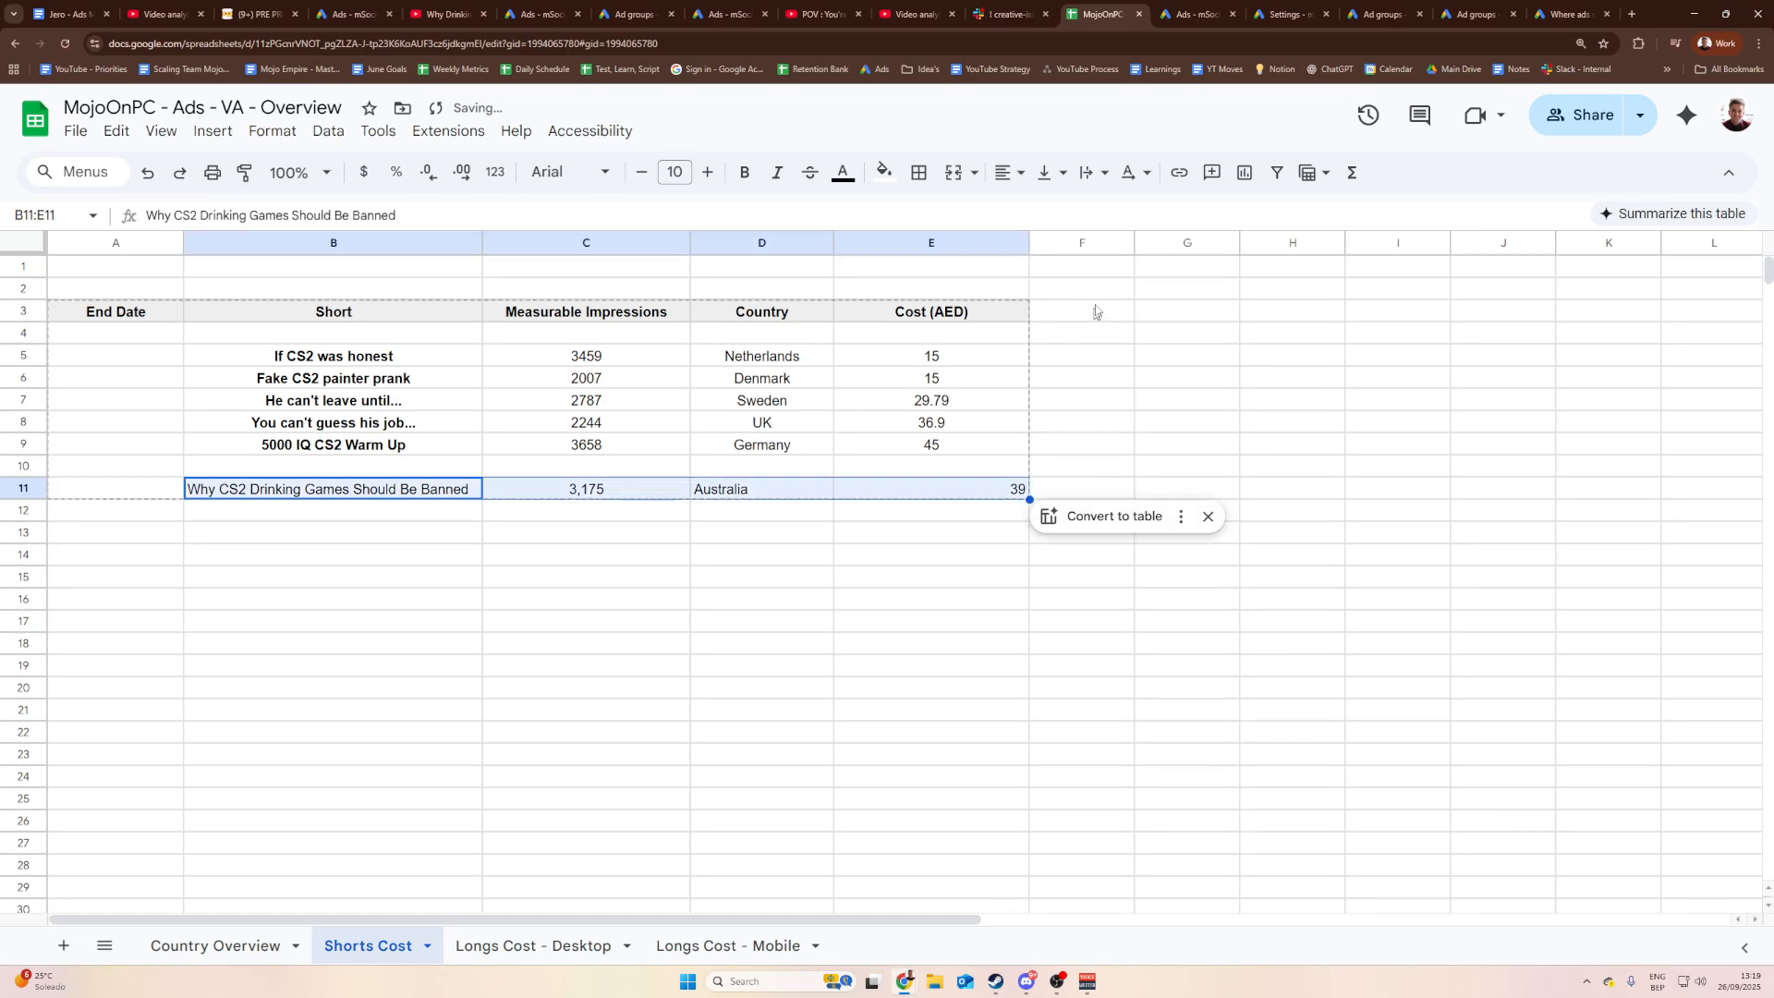
click(1020, 172)
click(1044, 210)
click(895, 536)
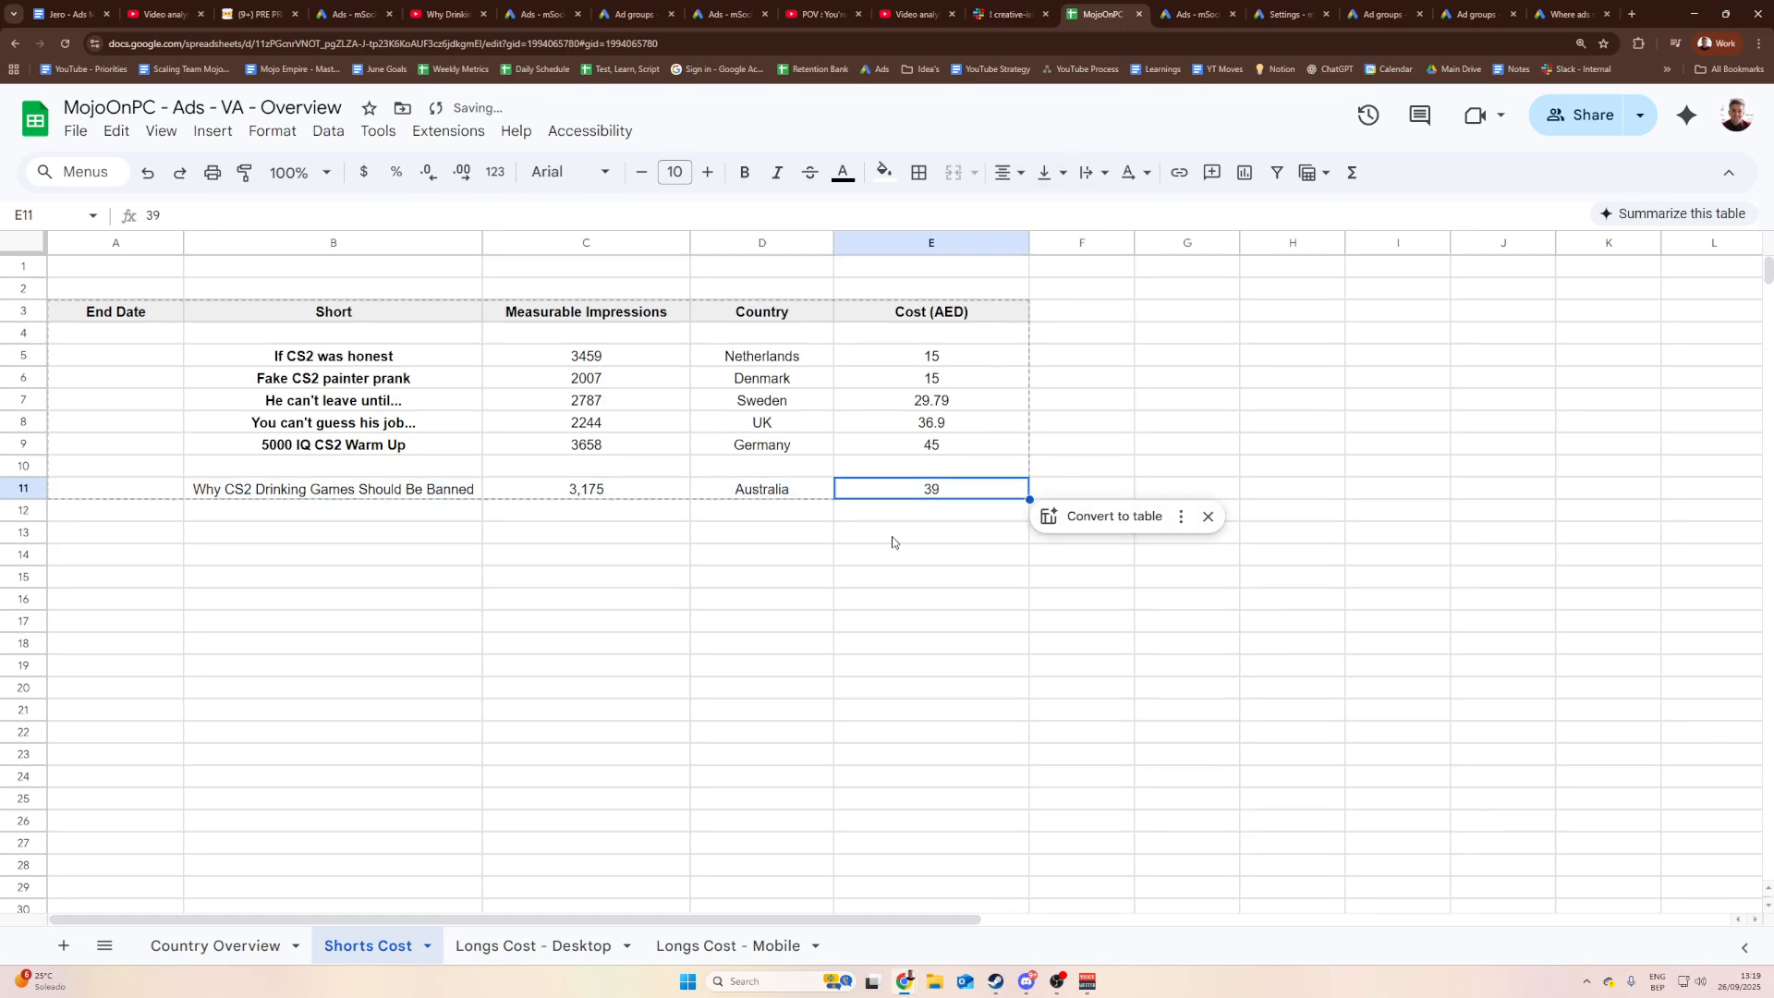
click(365, 507)
Step: Widen the Short column slightly and check the new row's title and cost cells
drag(482, 242, 507, 242)
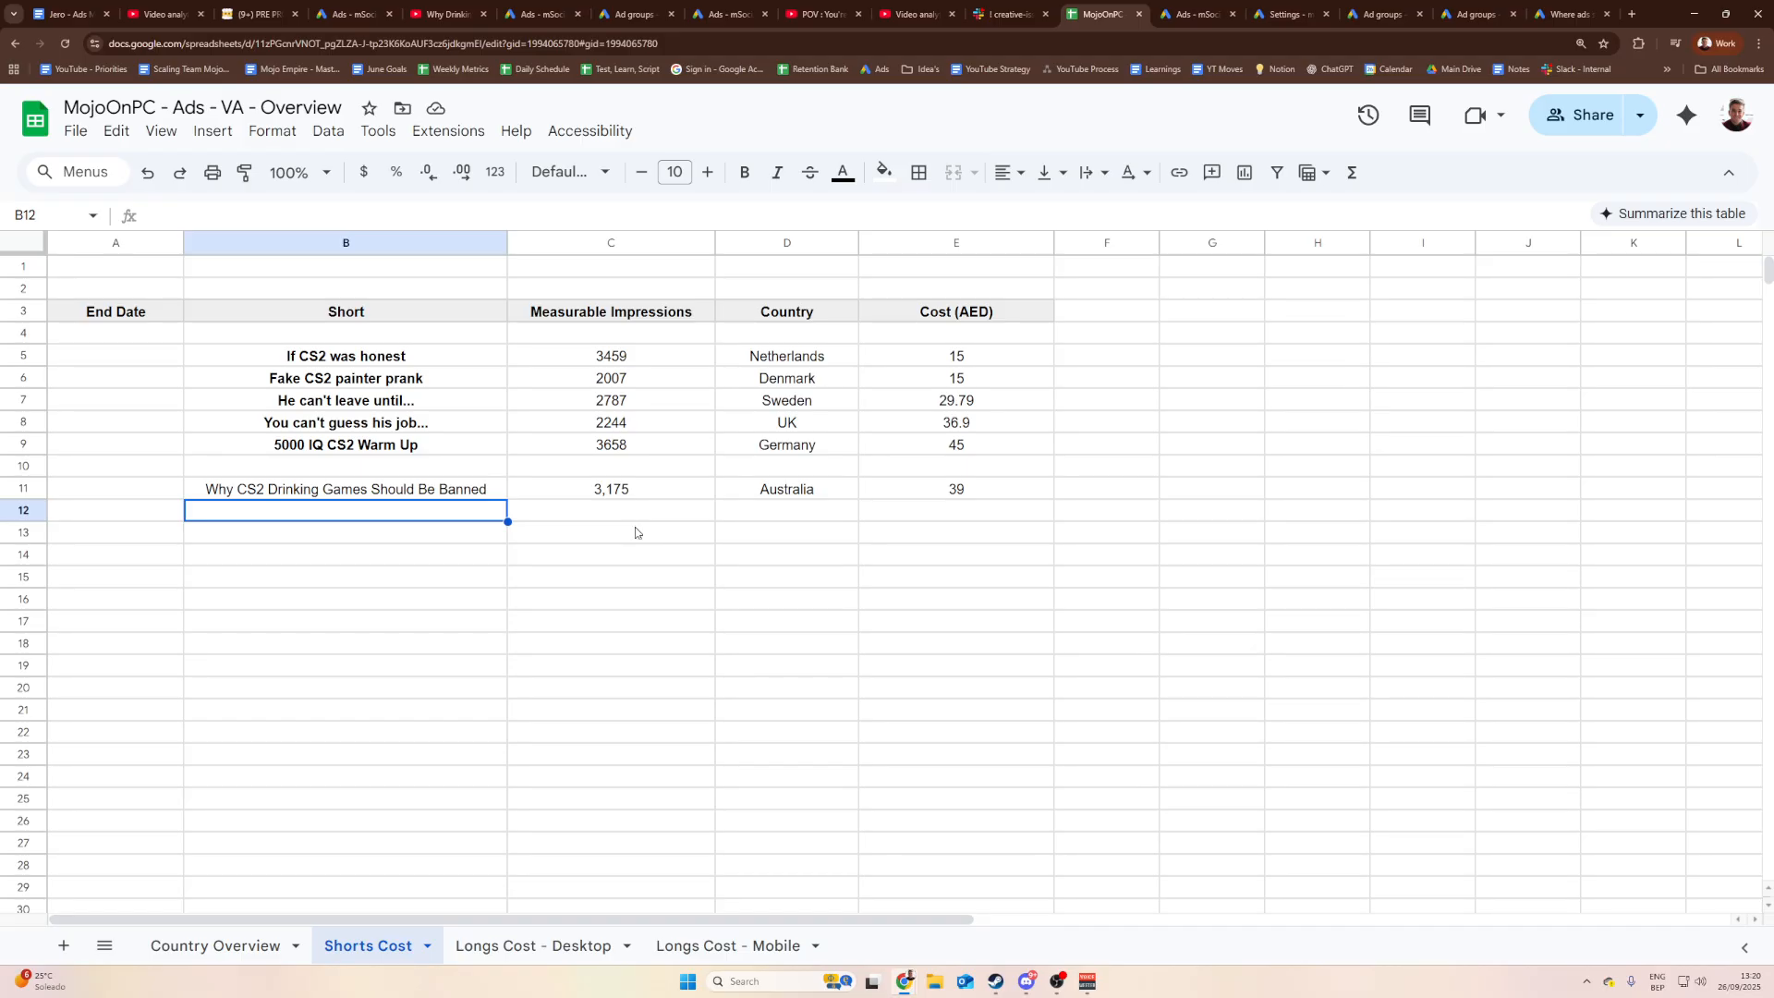
click(195, 492)
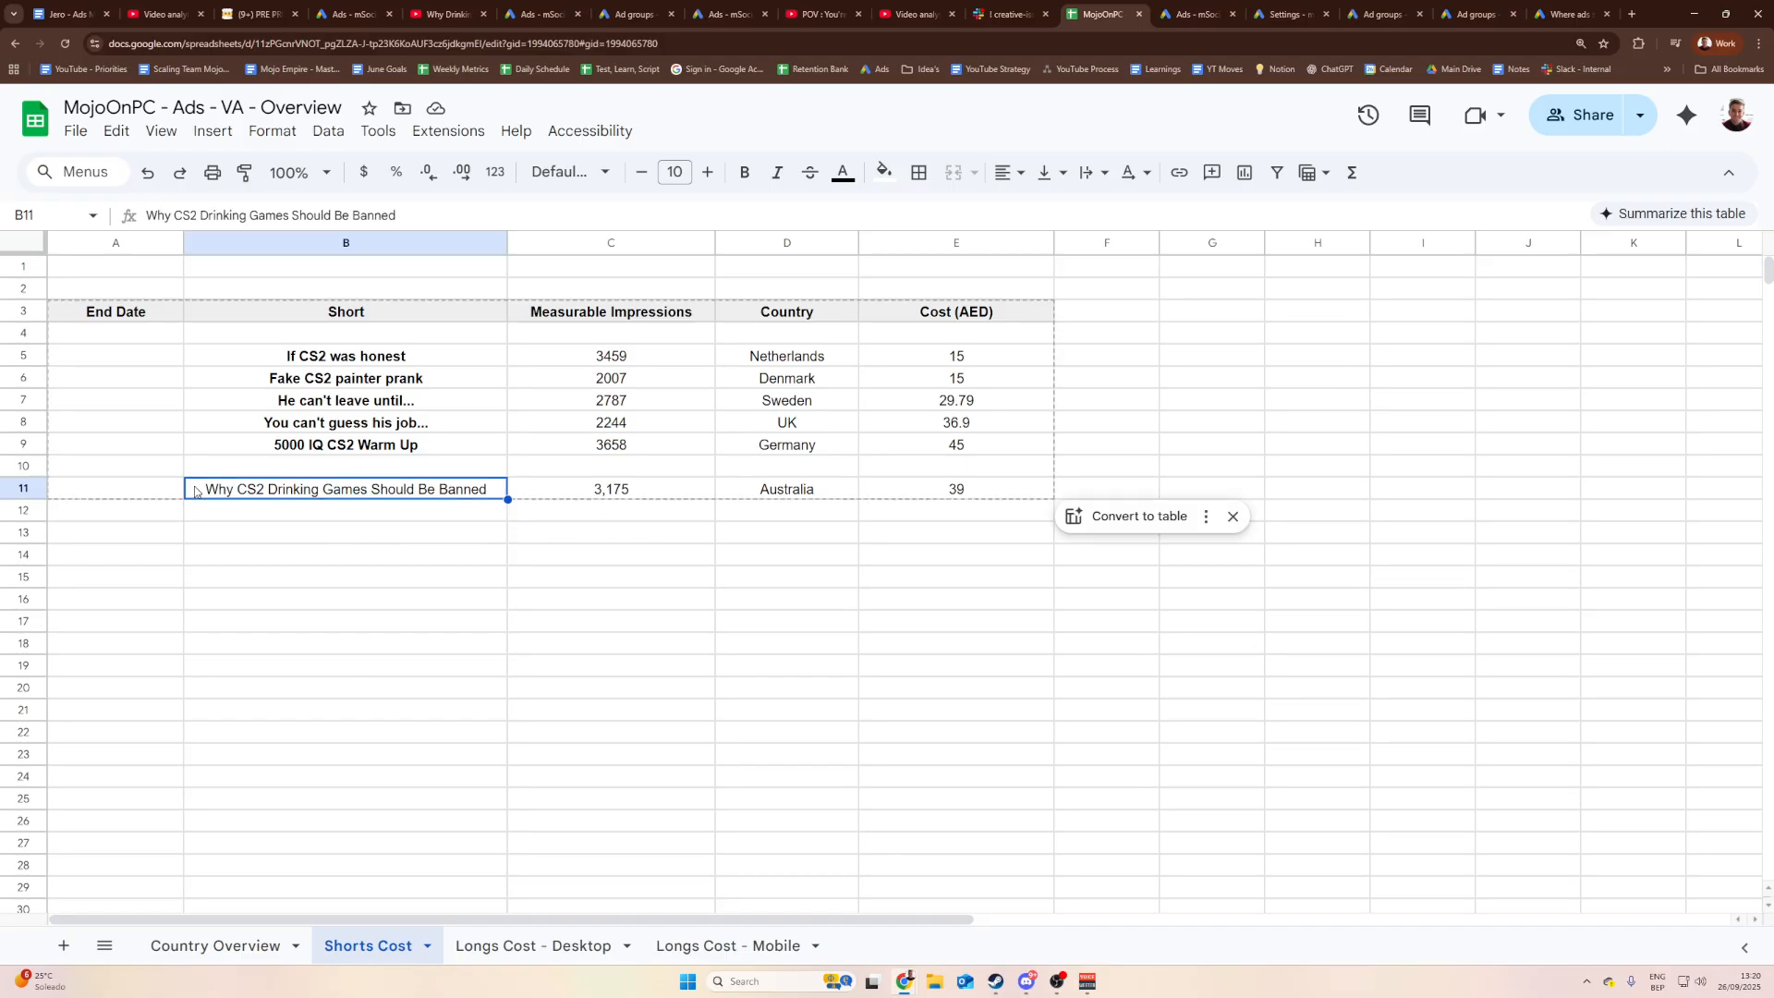
click(830, 489)
click(978, 493)
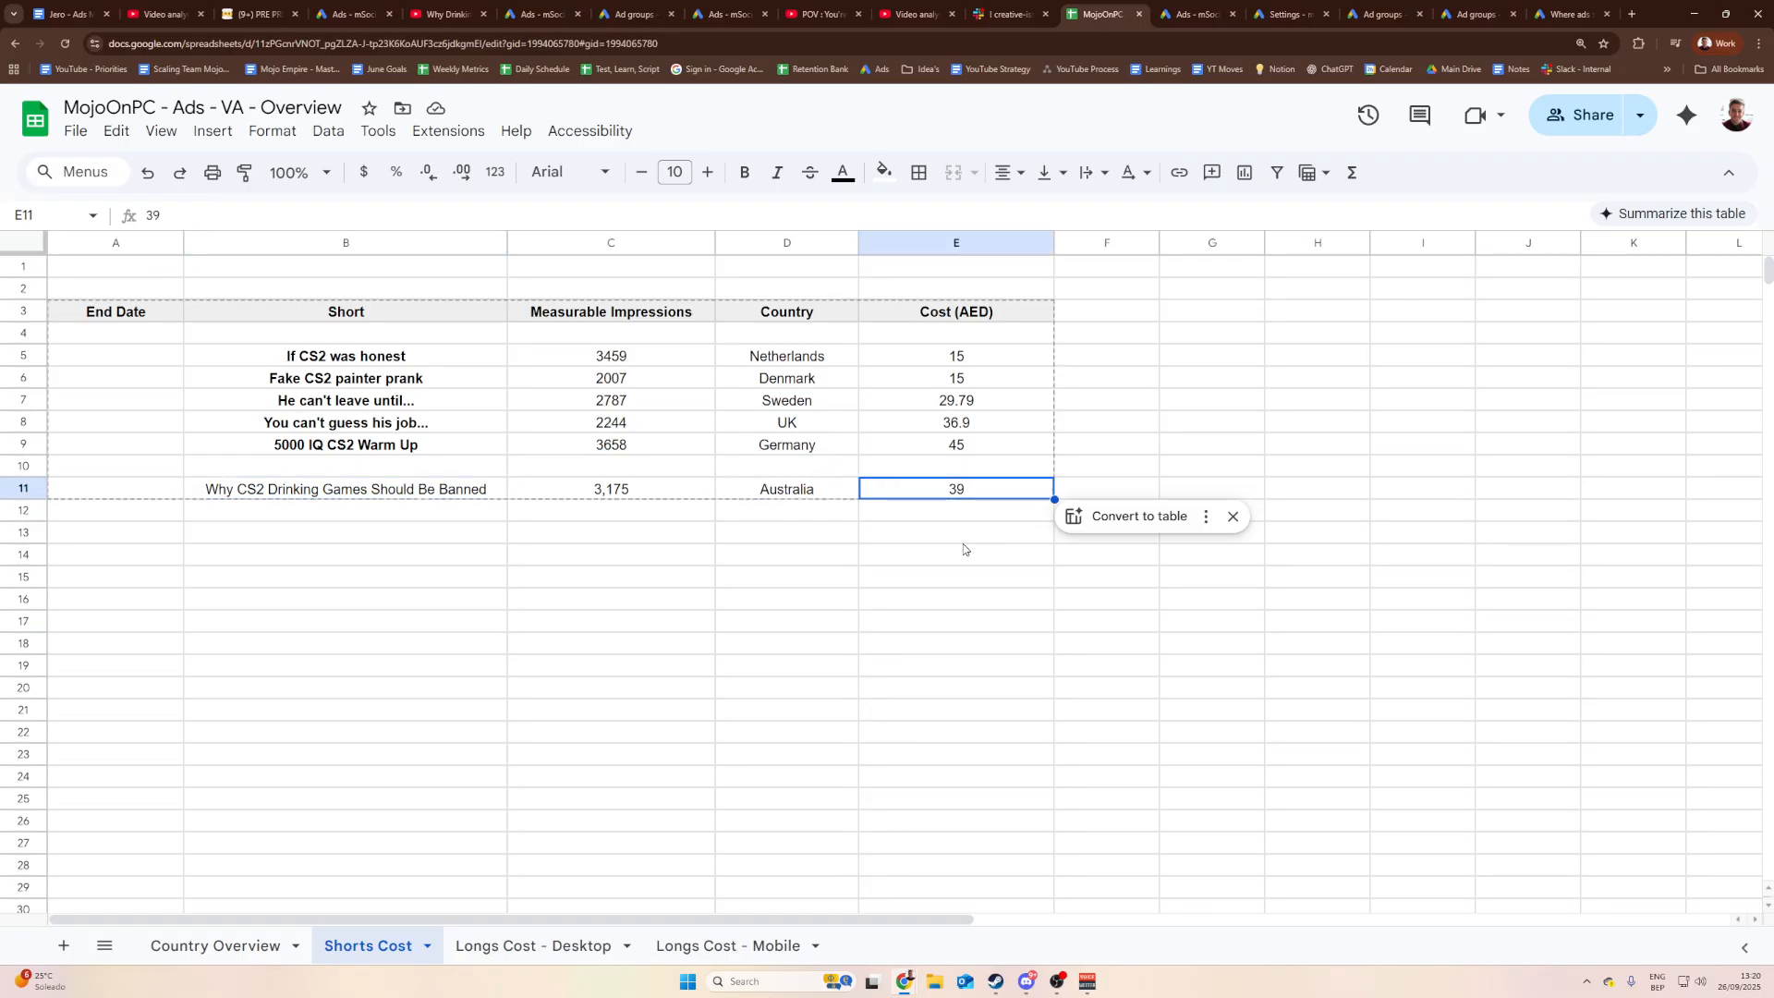
Step: Click around the Shorts Cost sheet's upper rows and row 11 cells
click(961, 404)
click(1109, 376)
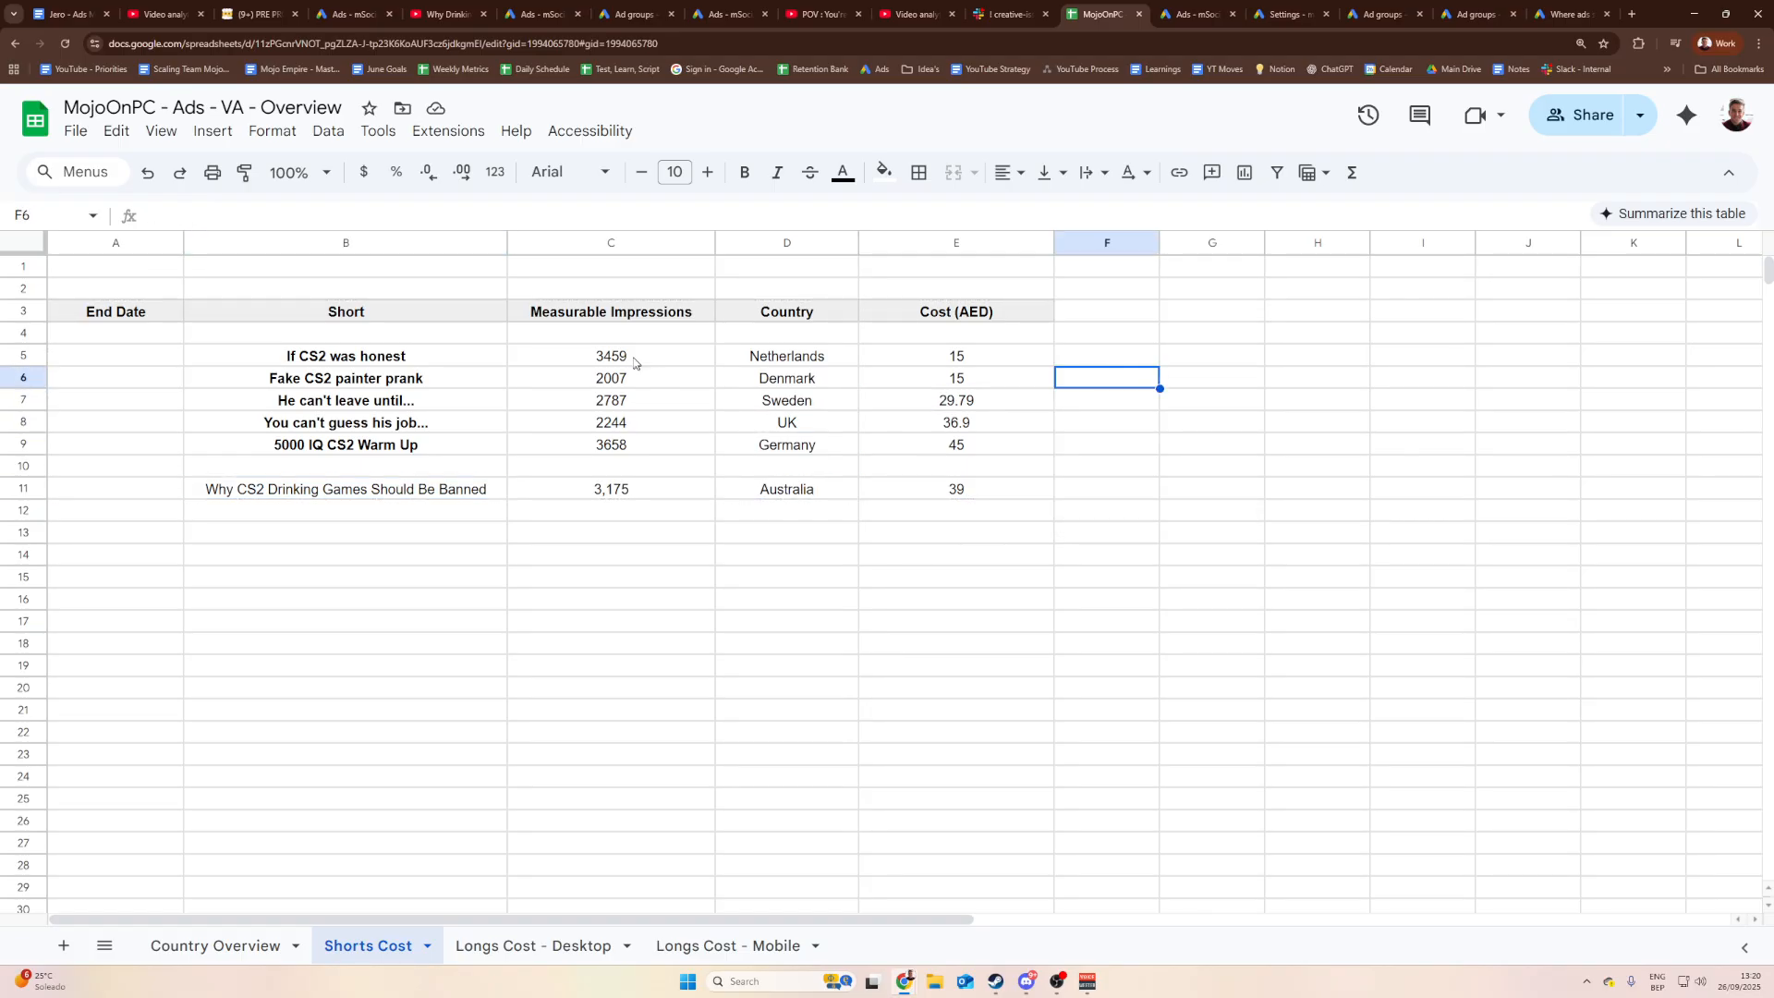
click(307, 290)
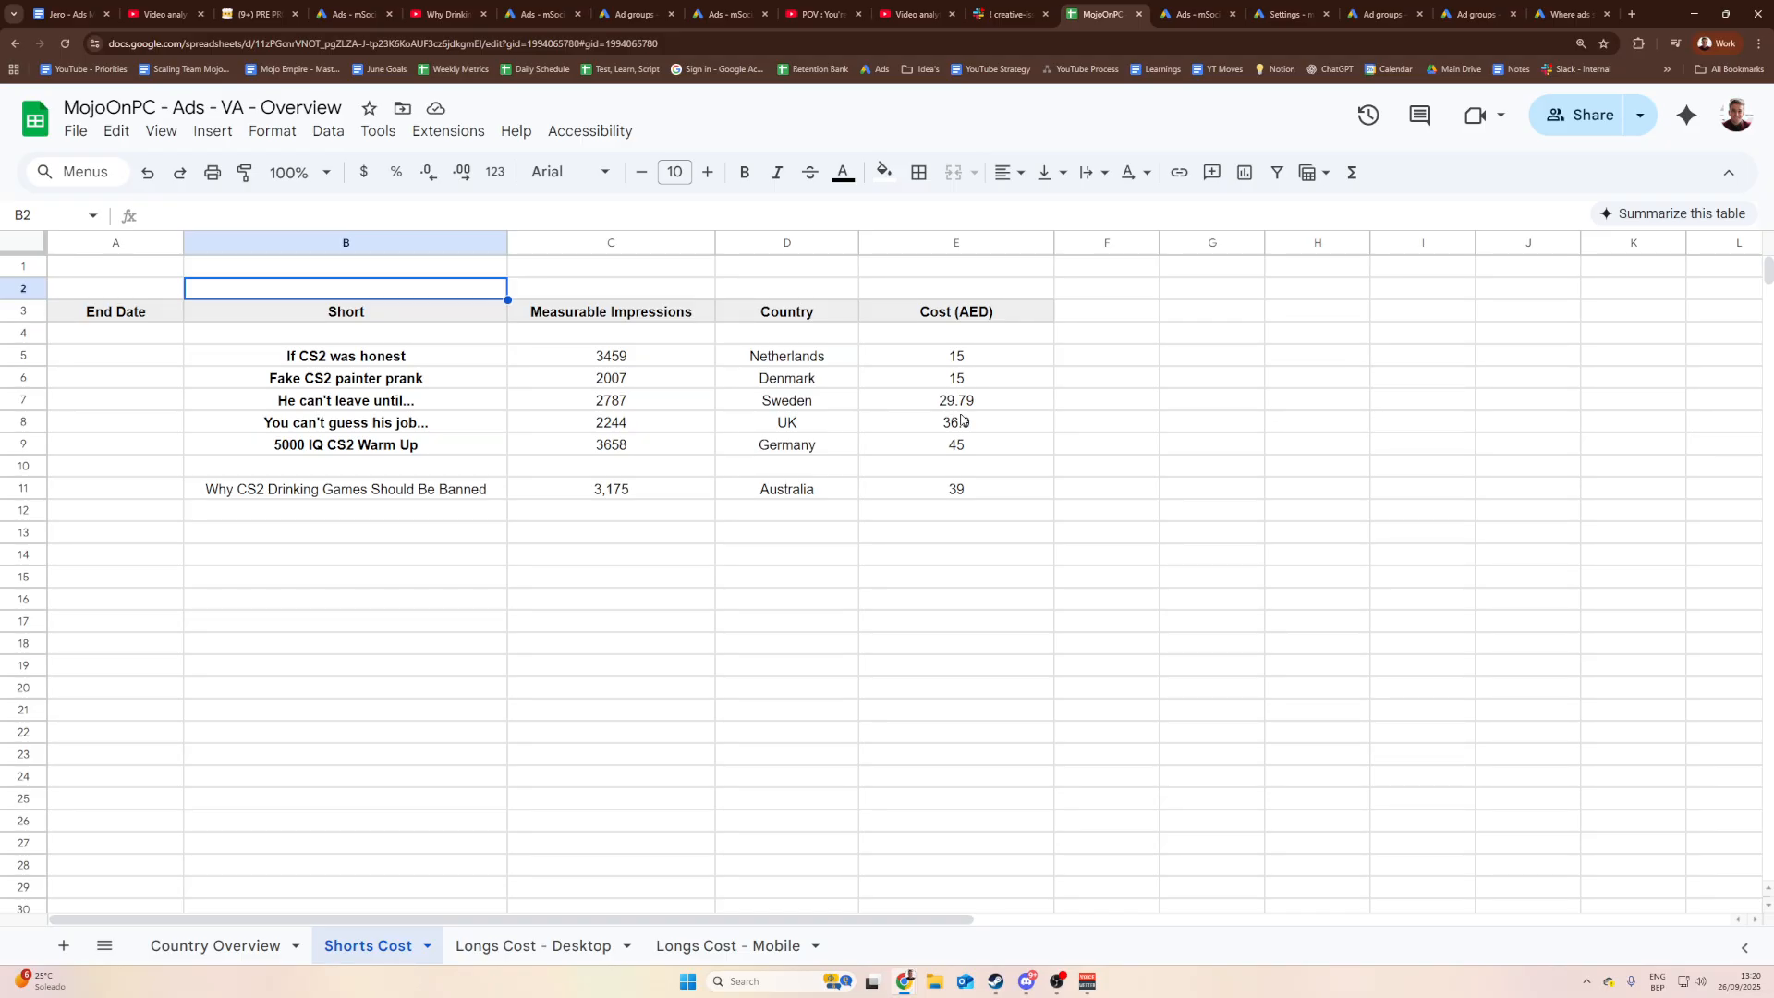
click(460, 268)
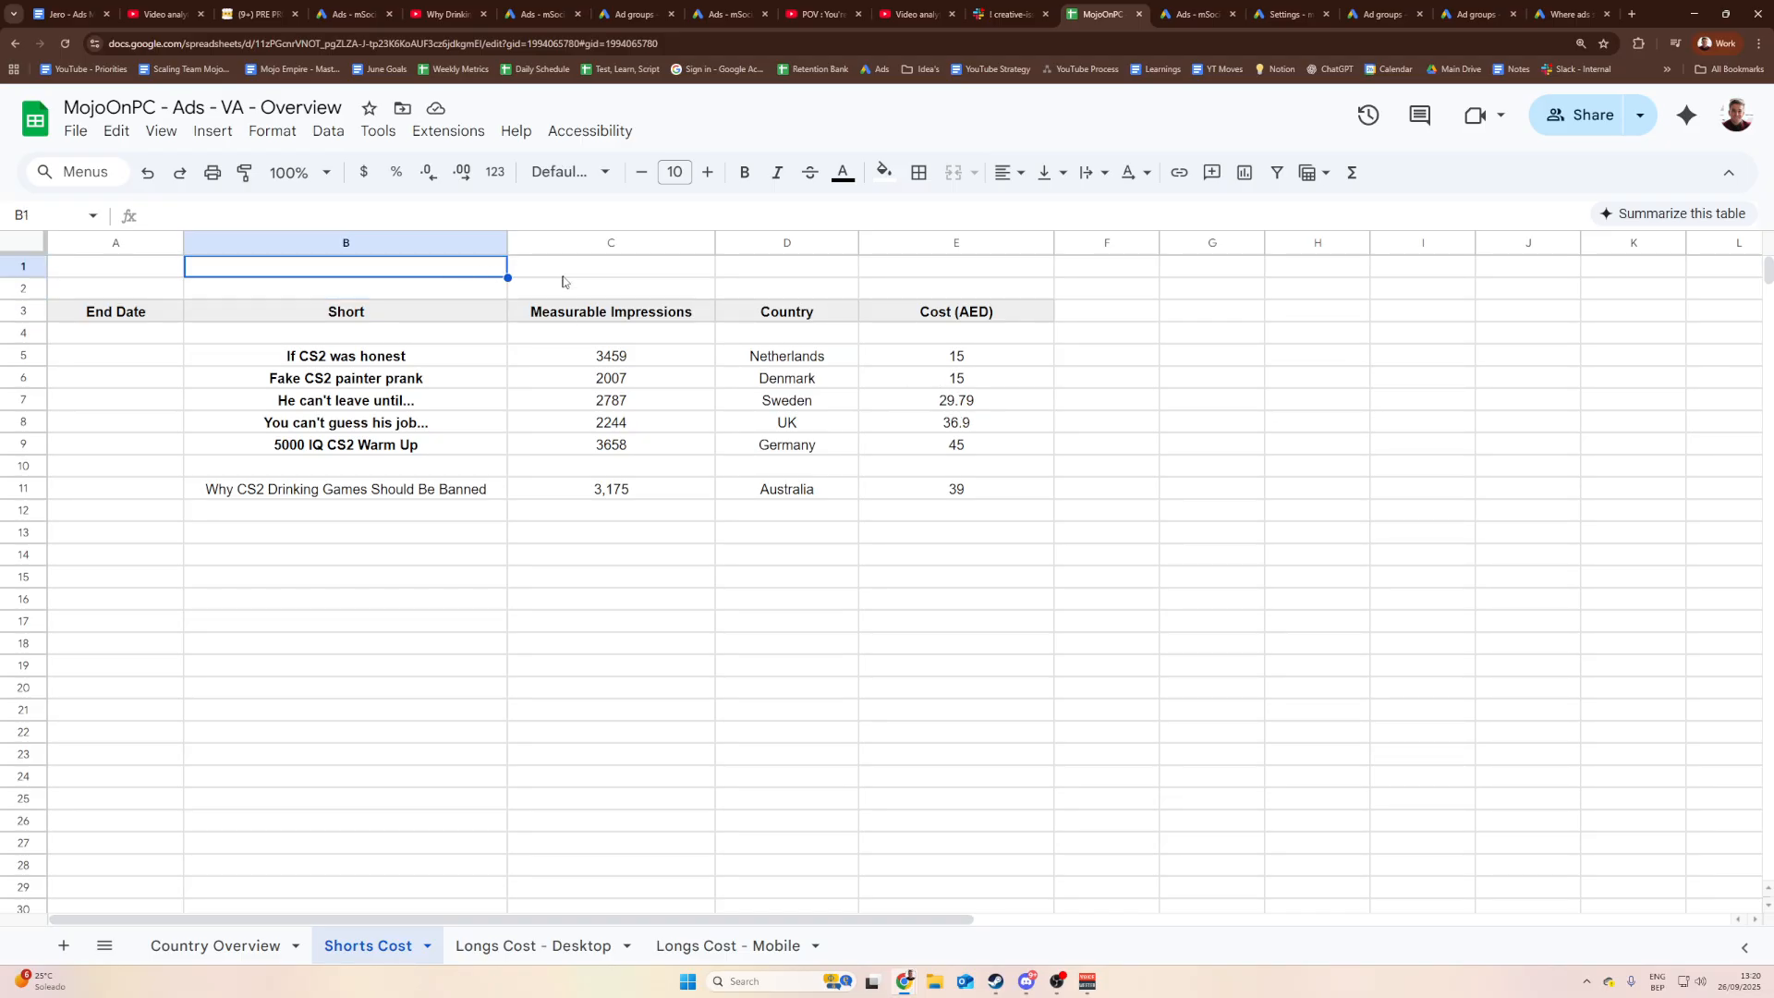
click(557, 272)
click(553, 285)
click(459, 264)
click(442, 294)
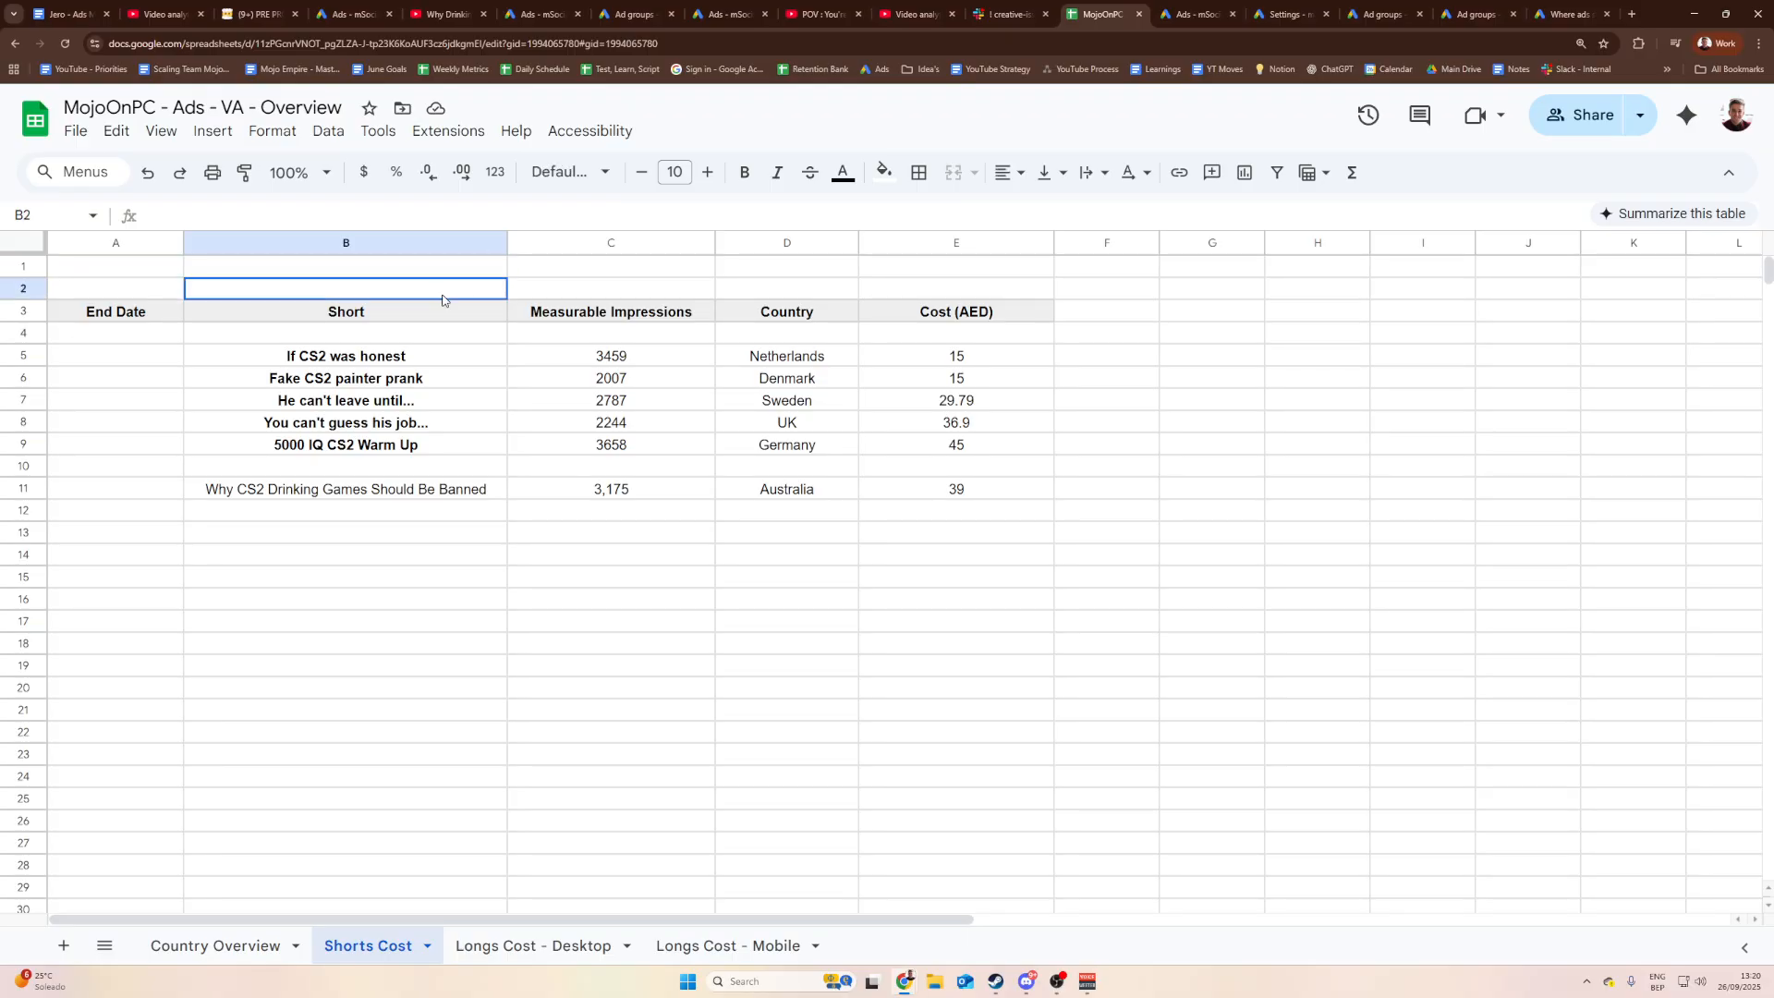
click(566, 267)
click(445, 270)
click(383, 287)
click(151, 269)
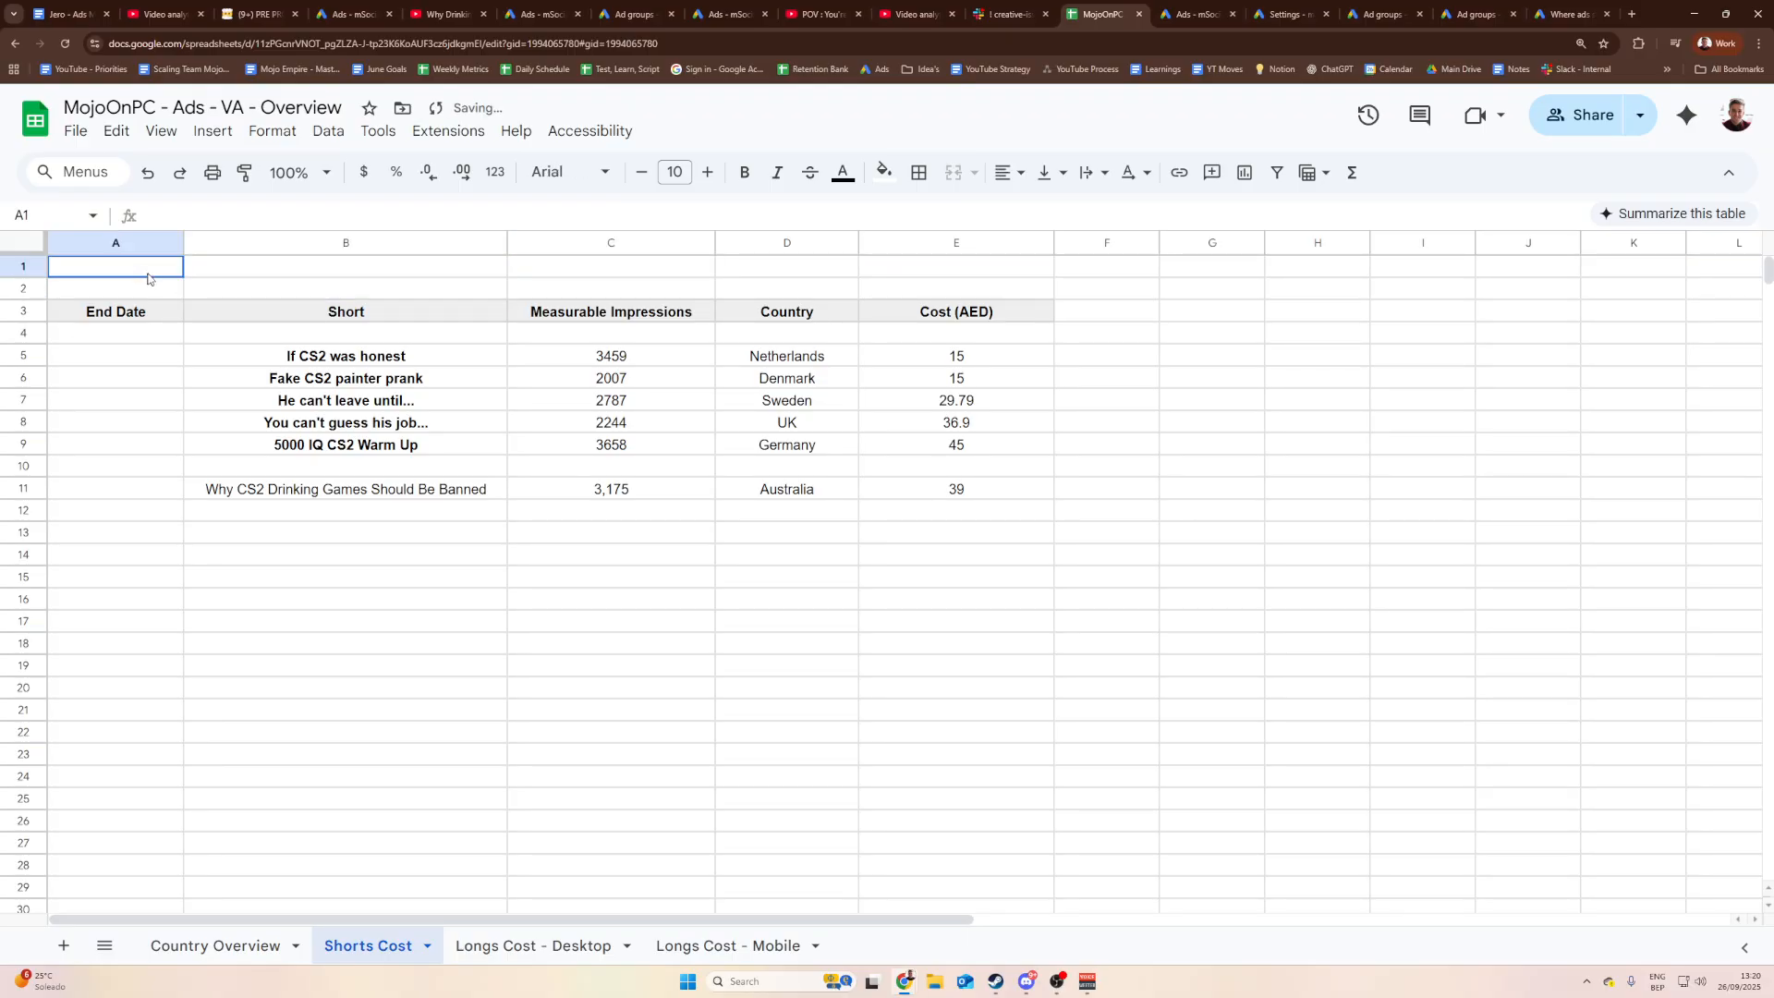
click(323, 284)
click(606, 272)
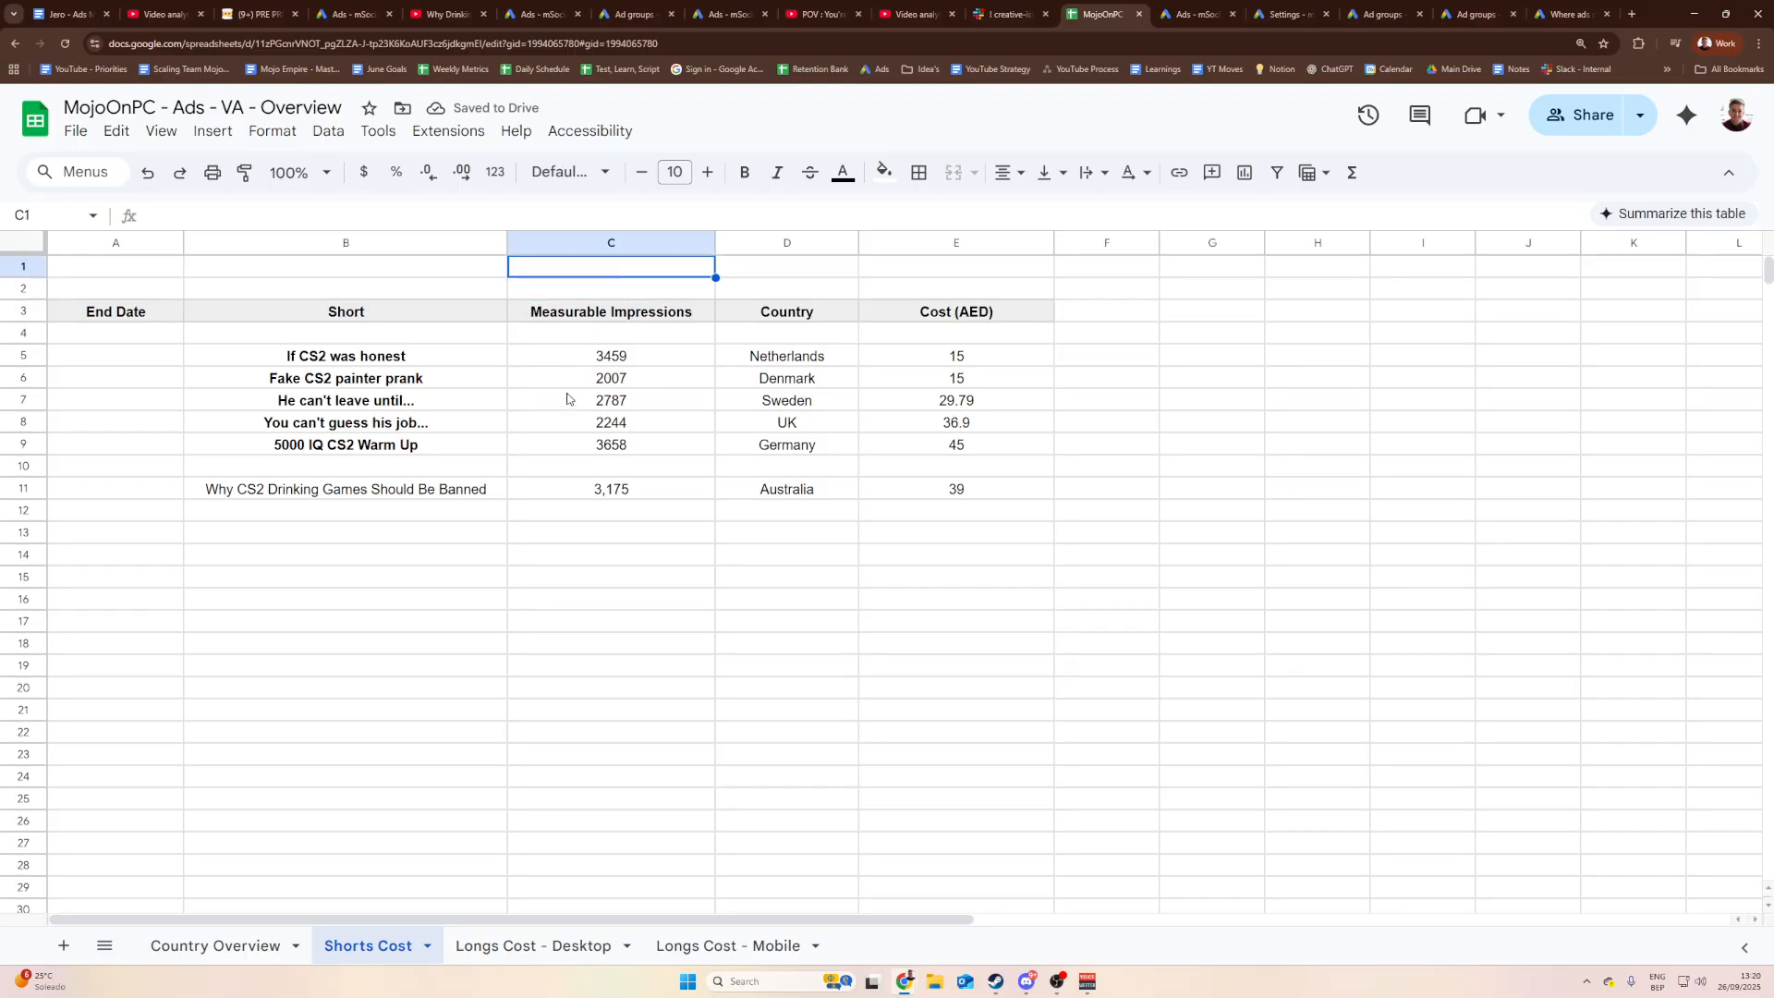
click(704, 494)
click(845, 425)
click(808, 491)
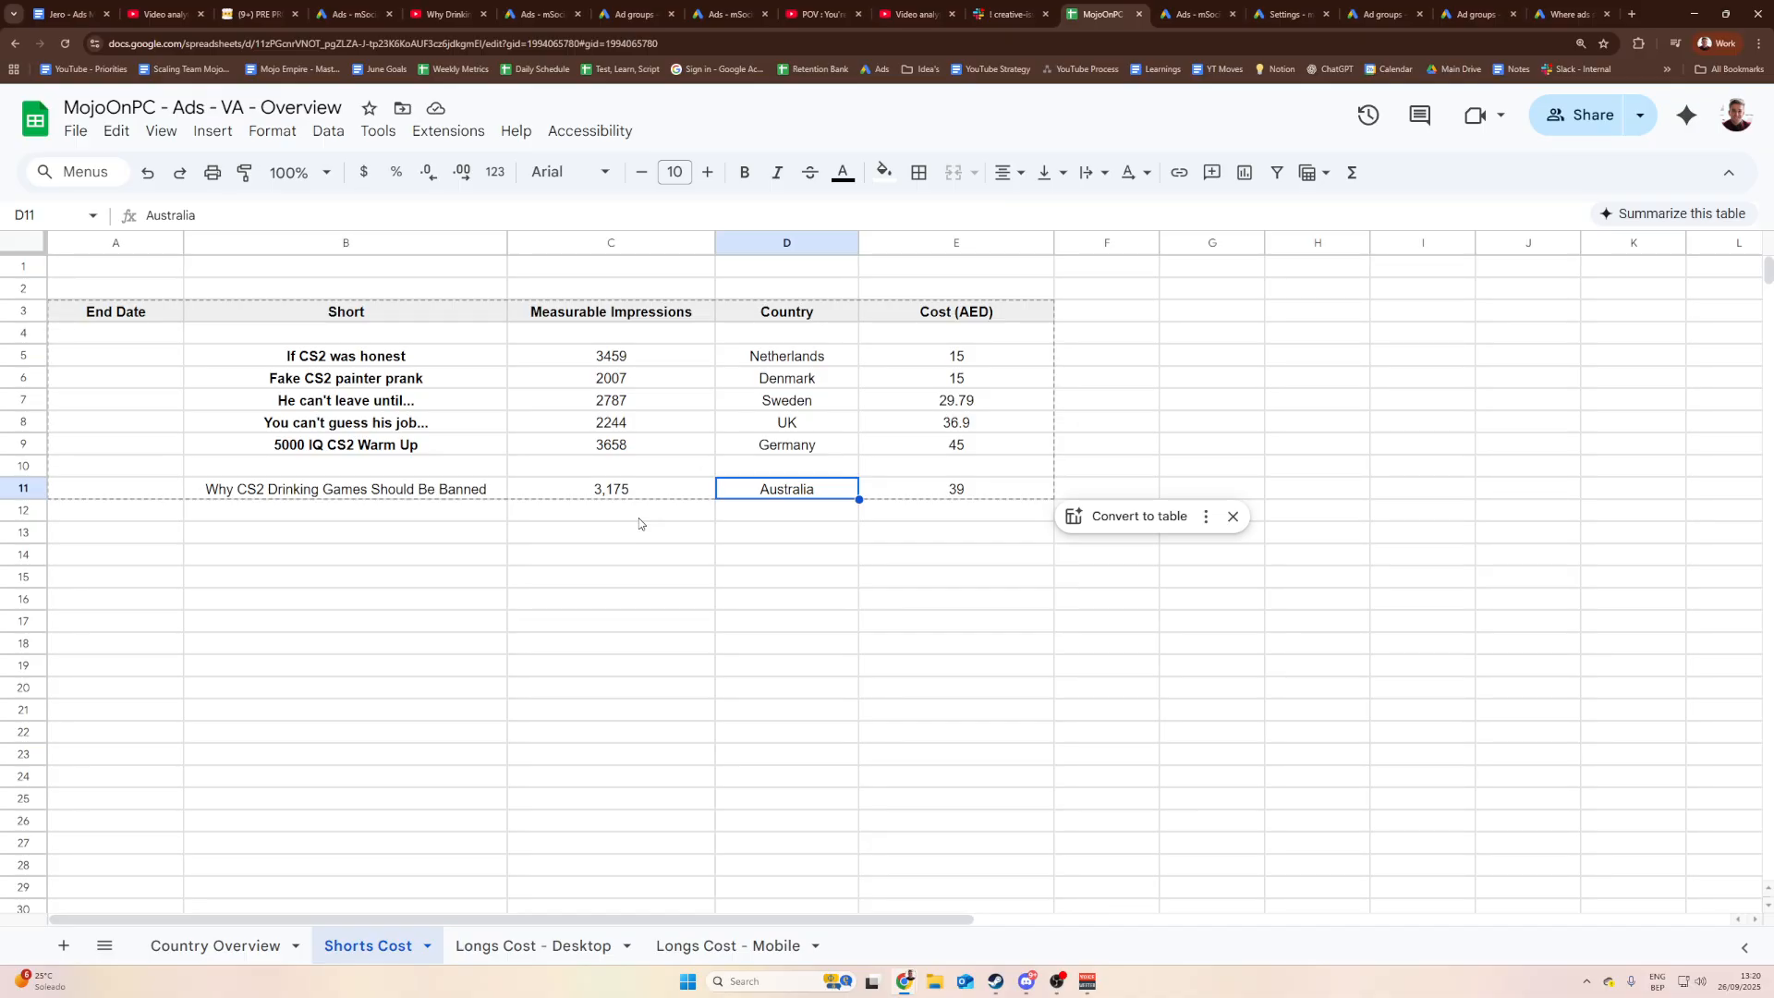
Step: Select the new row's End Date cell and cross-check the Google Ads figures
double_click(170, 490)
click(277, 575)
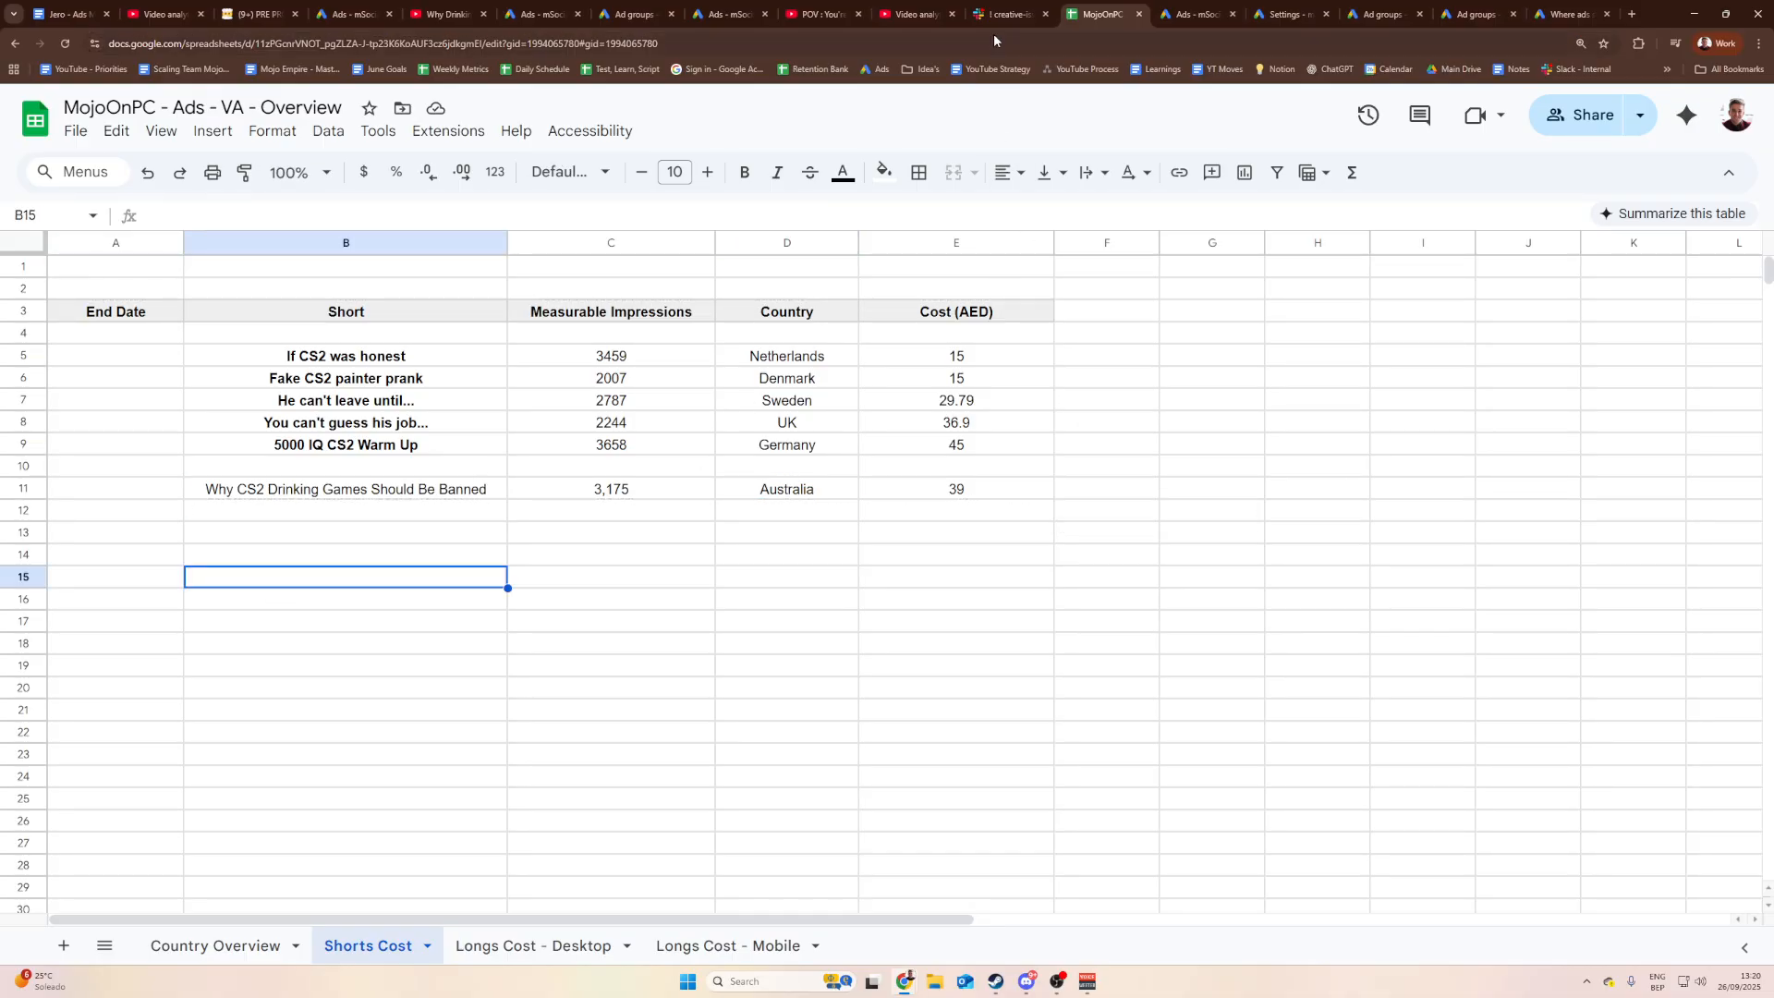
click(189, 481)
click(182, 481)
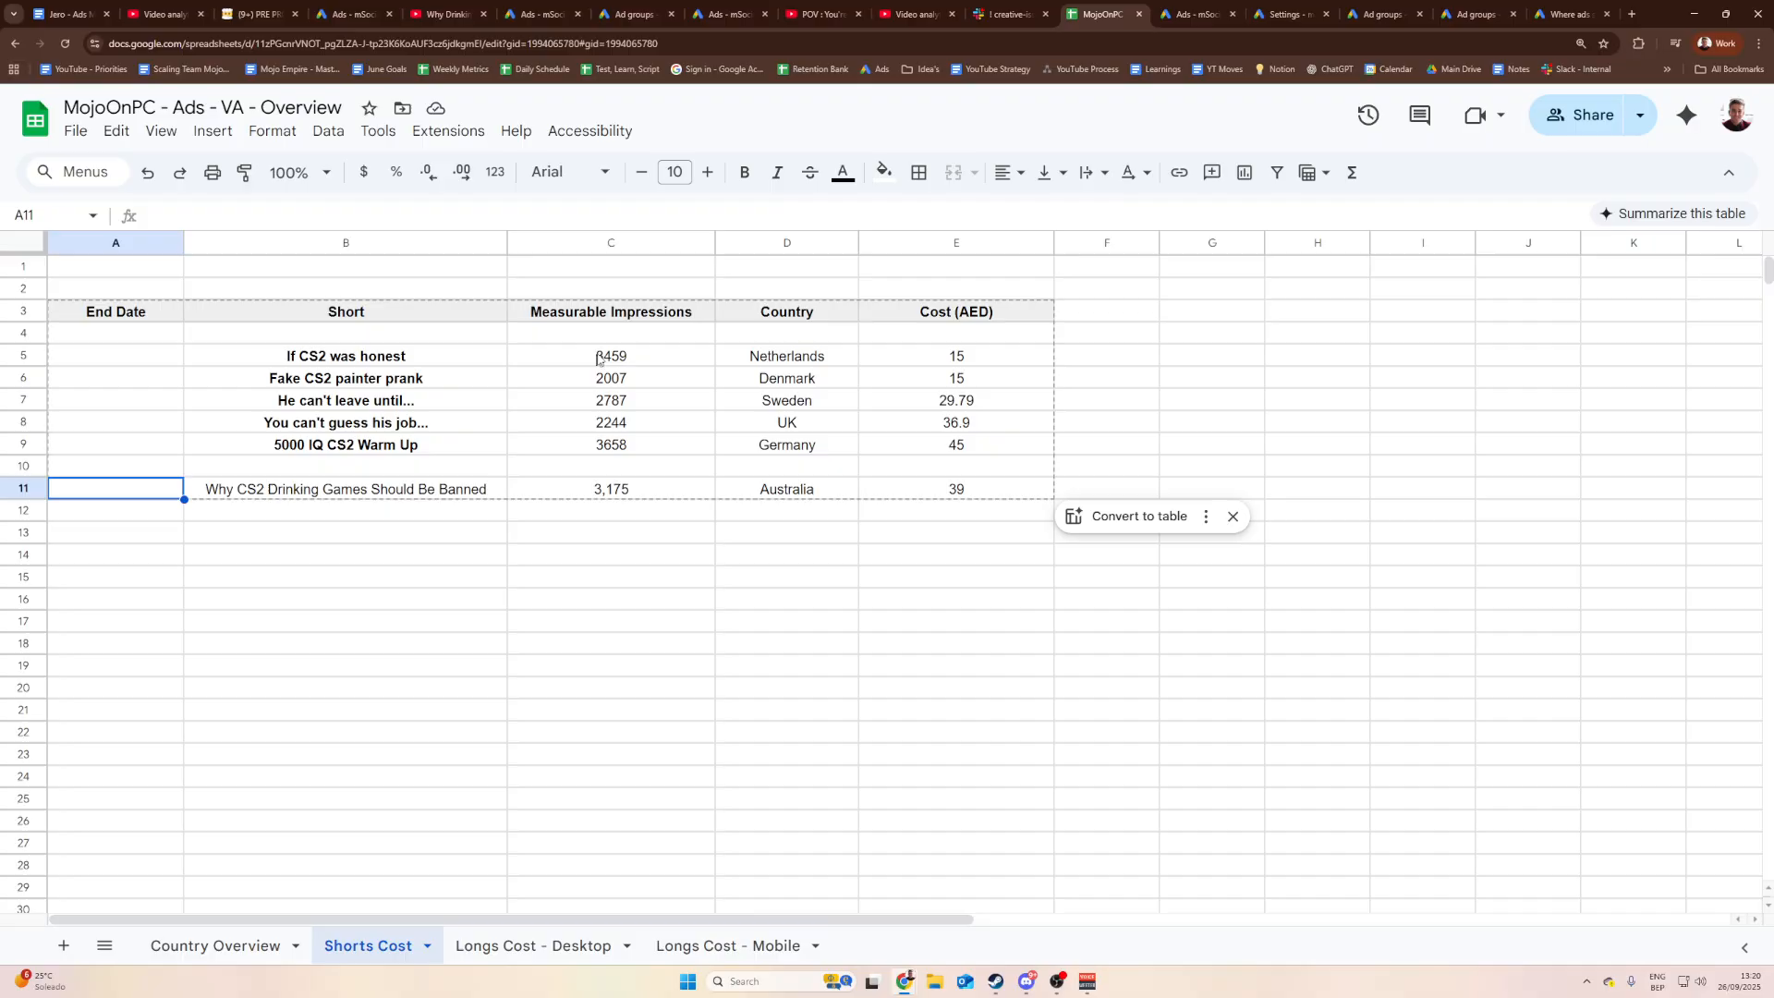
click(736, 13)
click(1100, 14)
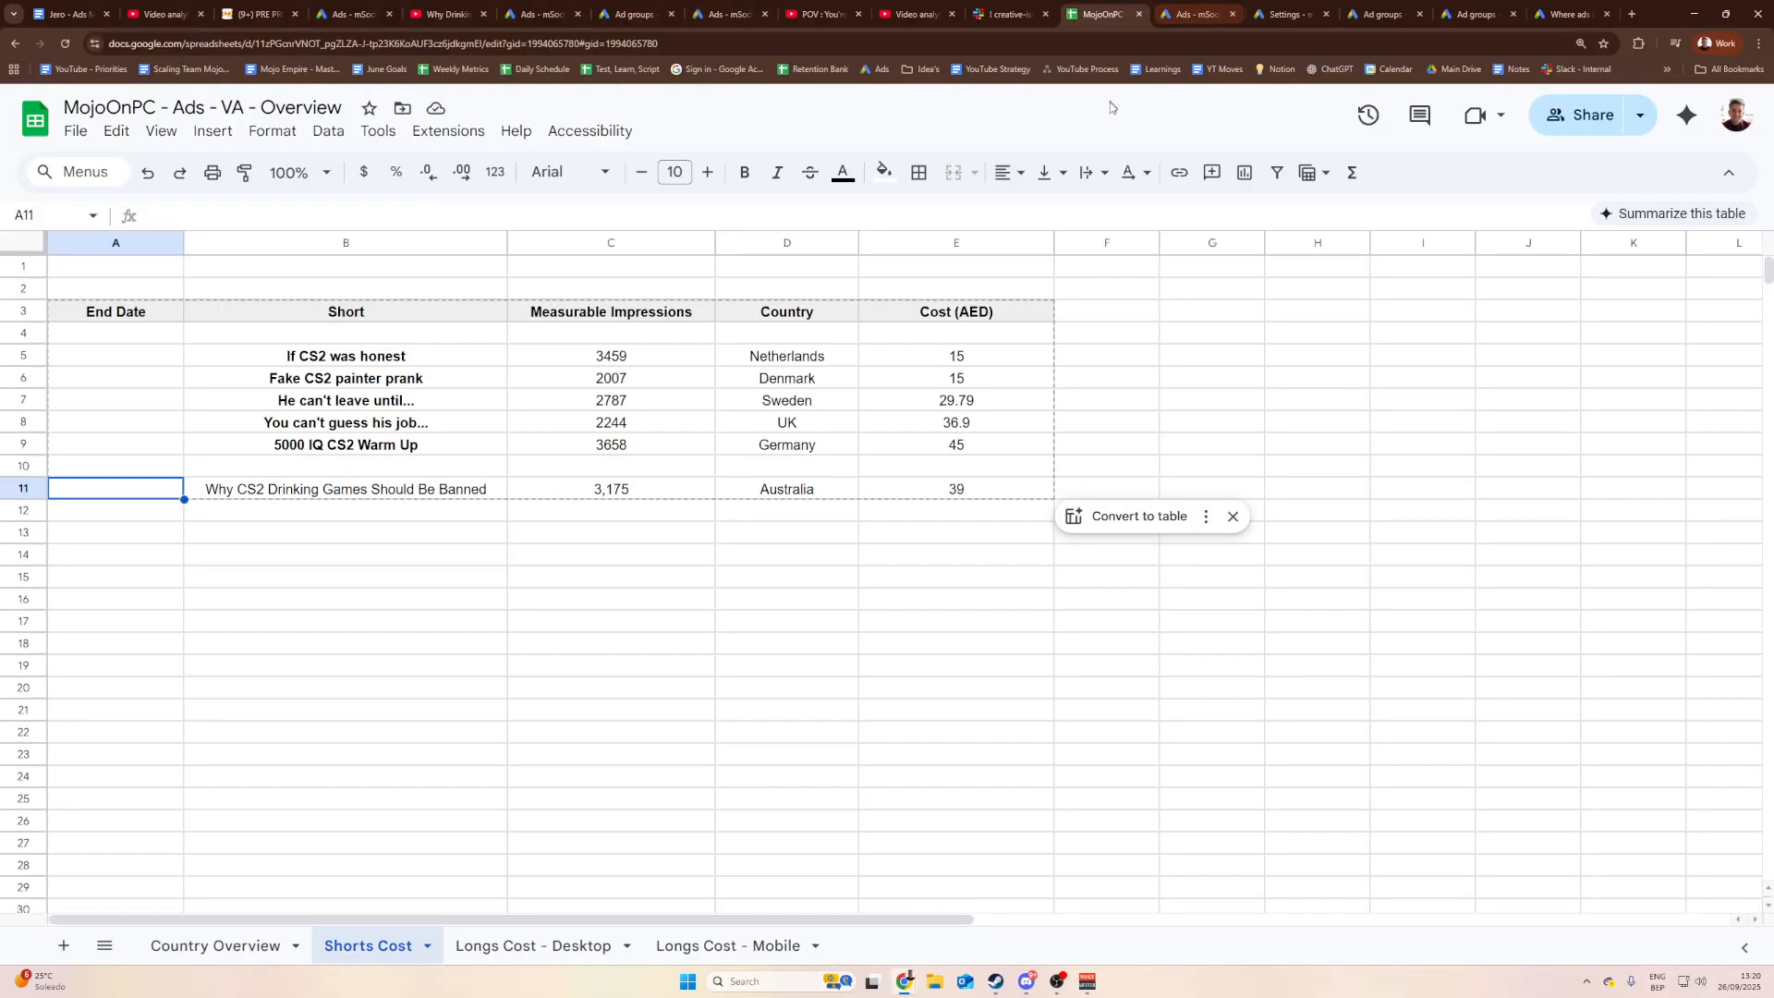
Step: Enter 26 September as the End Date in A11 and centre it
click(1726, 981)
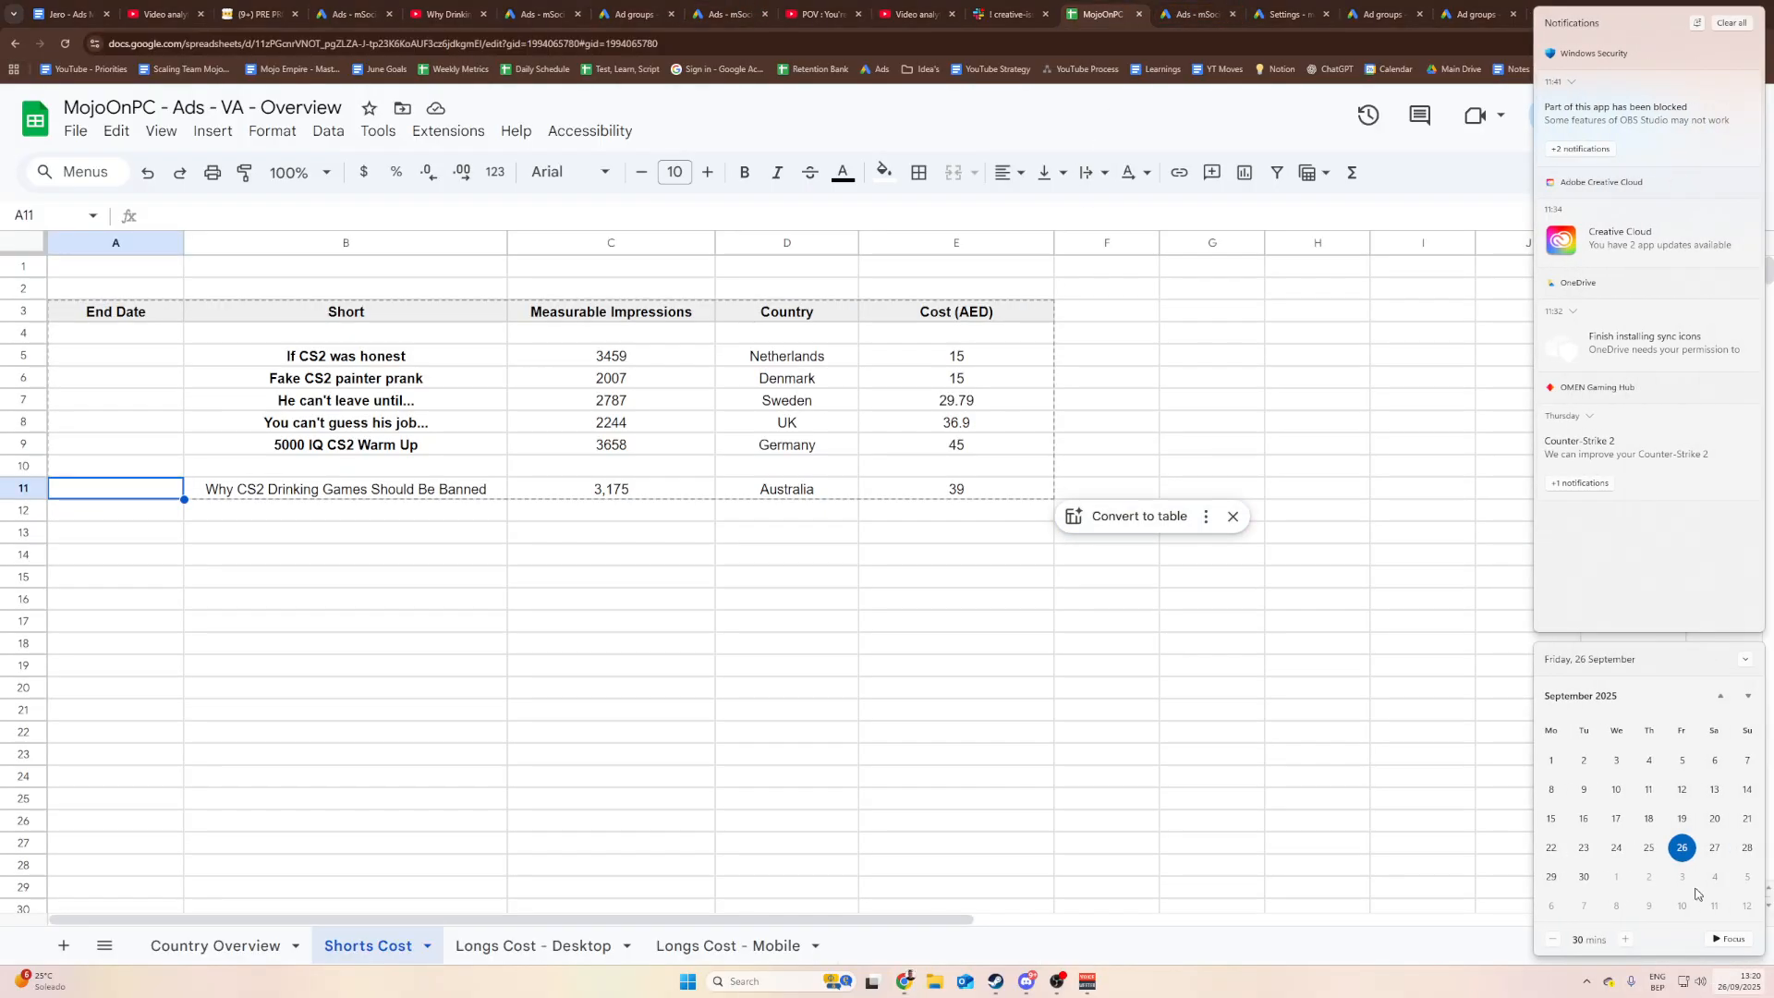
double_click(111, 497)
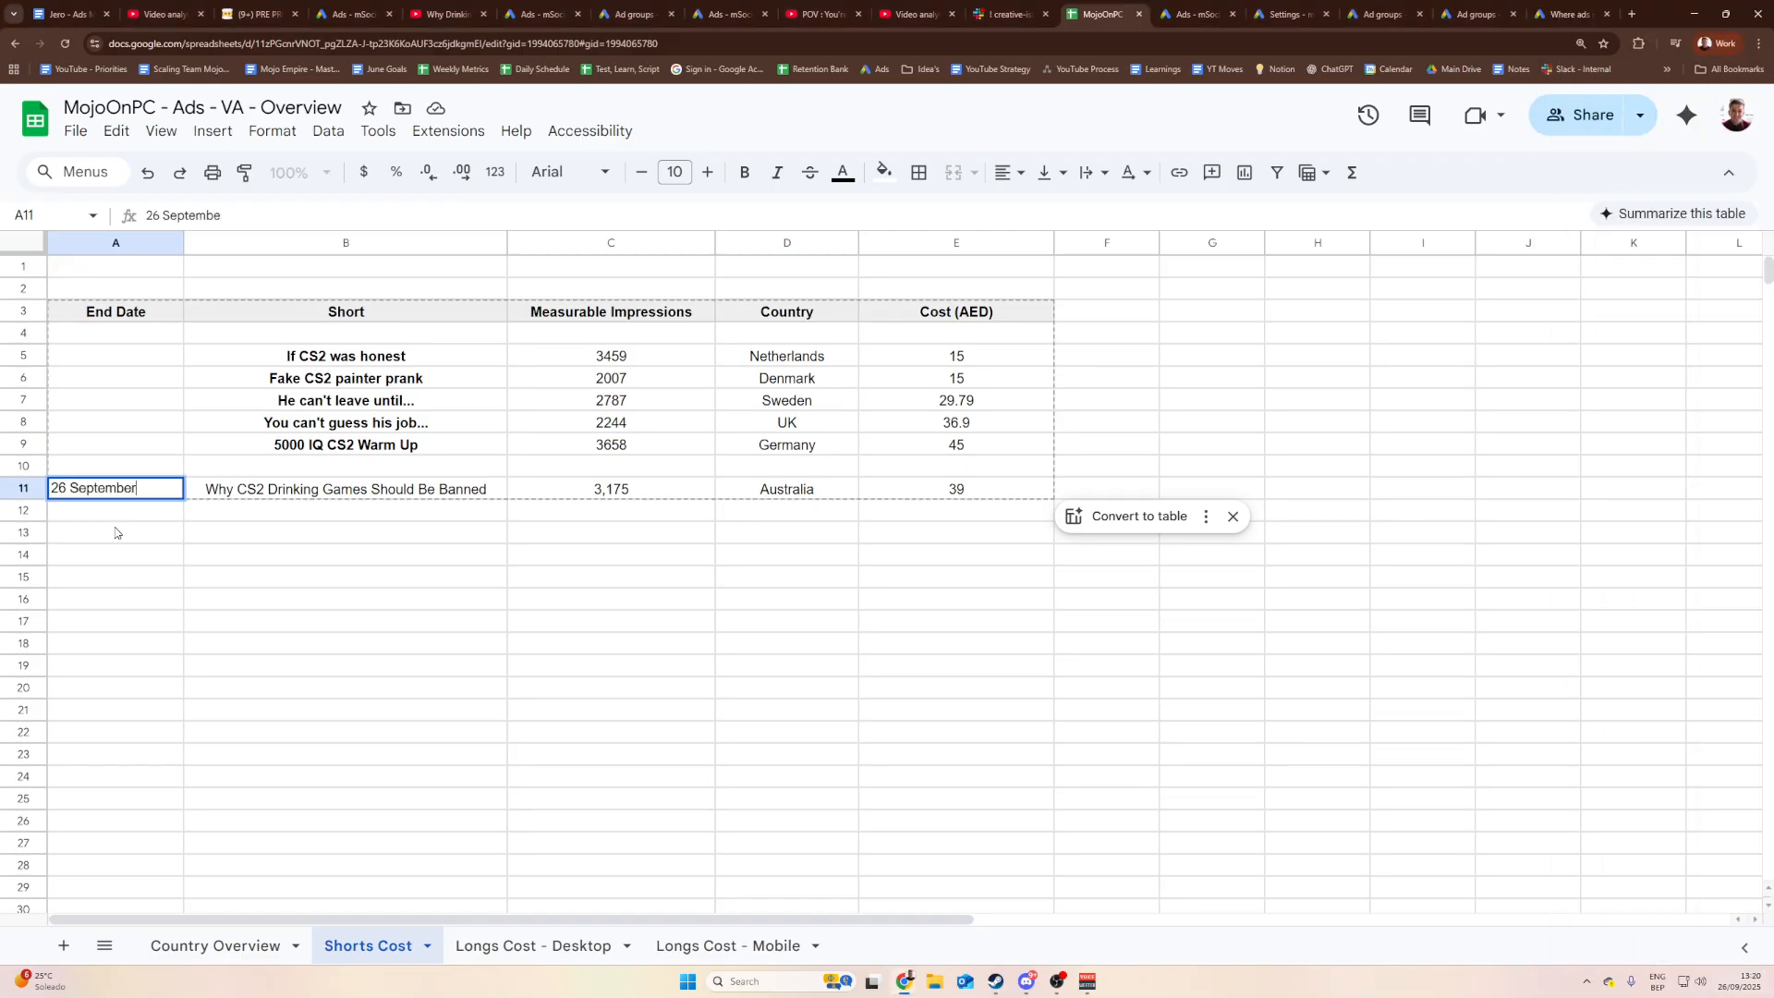
key(Return)
double_click(117, 491)
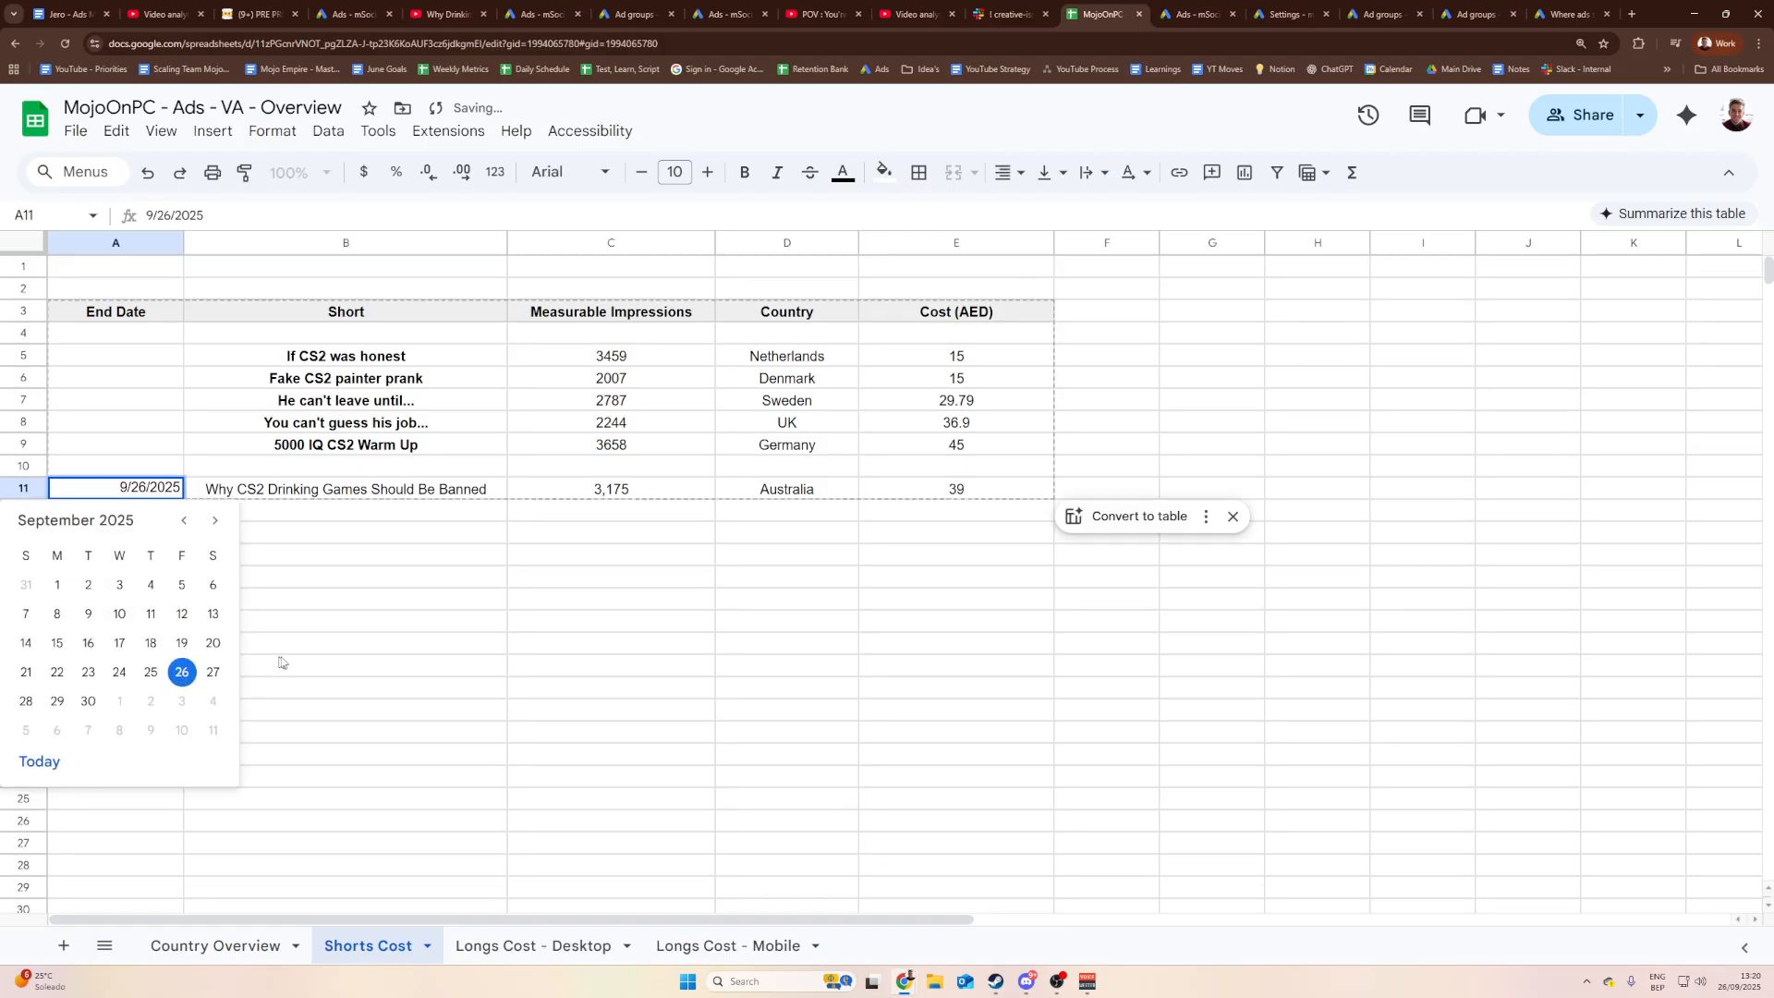
click(305, 591)
click(139, 487)
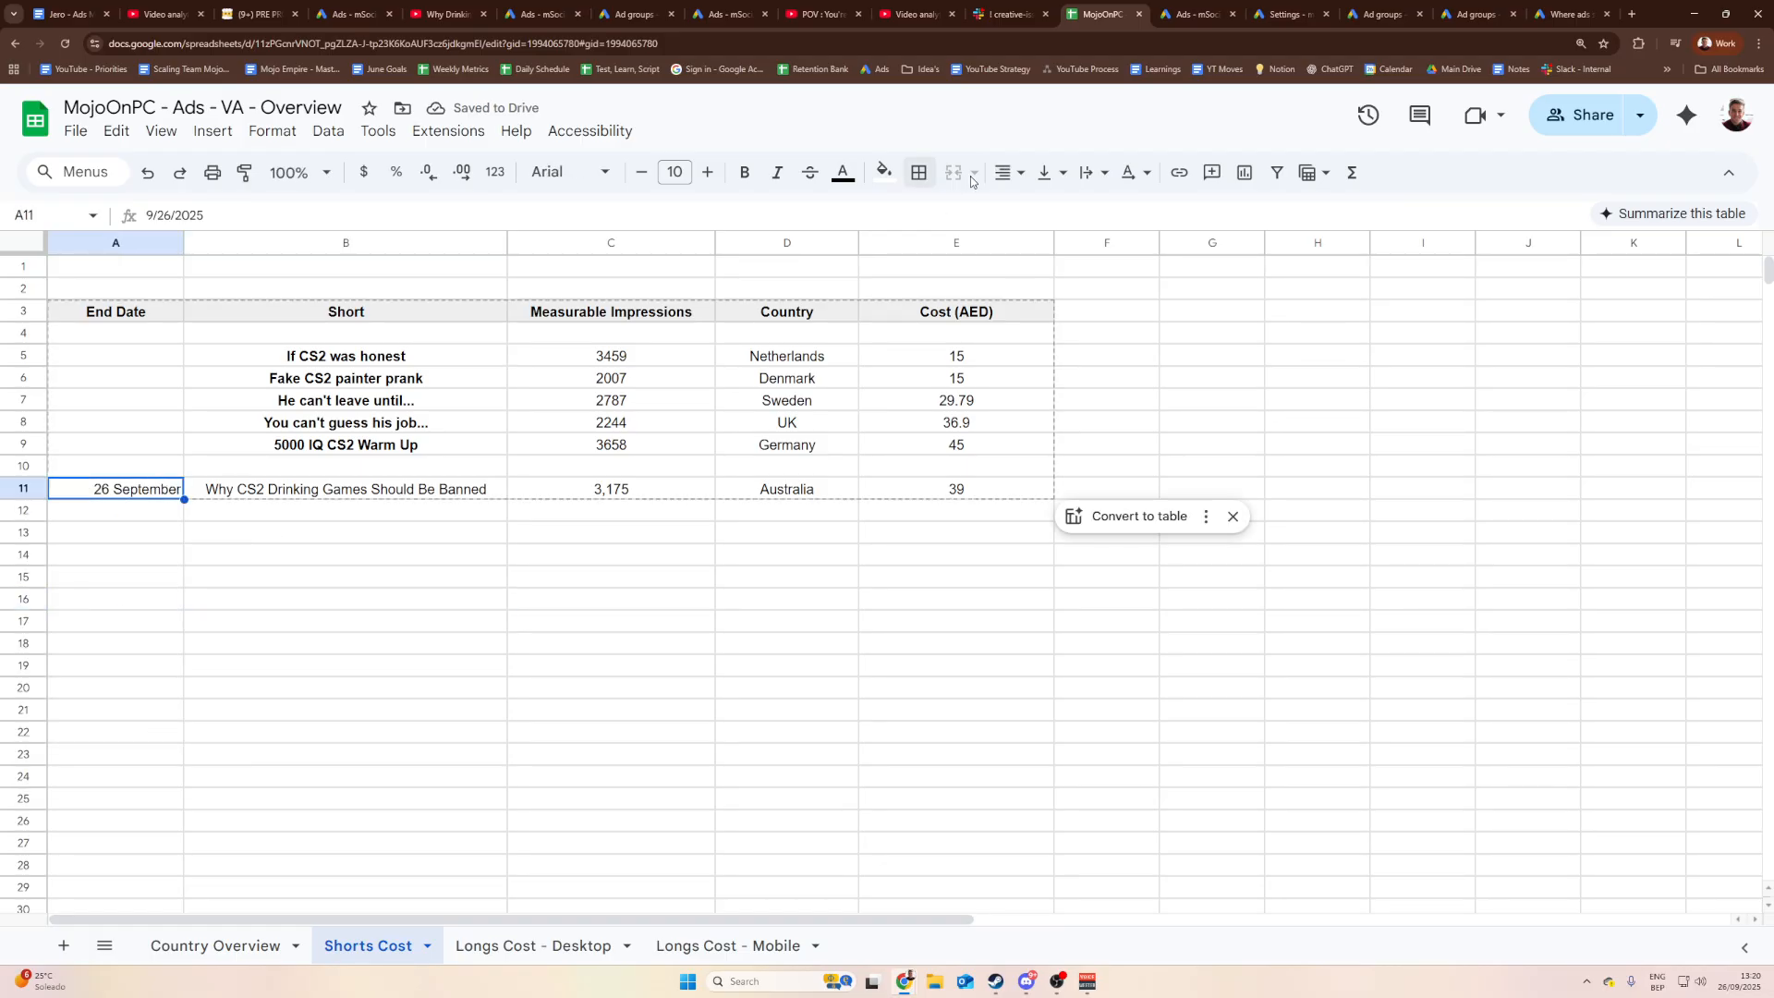
click(1009, 182)
click(1043, 213)
Step: Review row 11's date, title, 3,175 impressions, Australia and 39 cost values
click(787, 555)
click(117, 489)
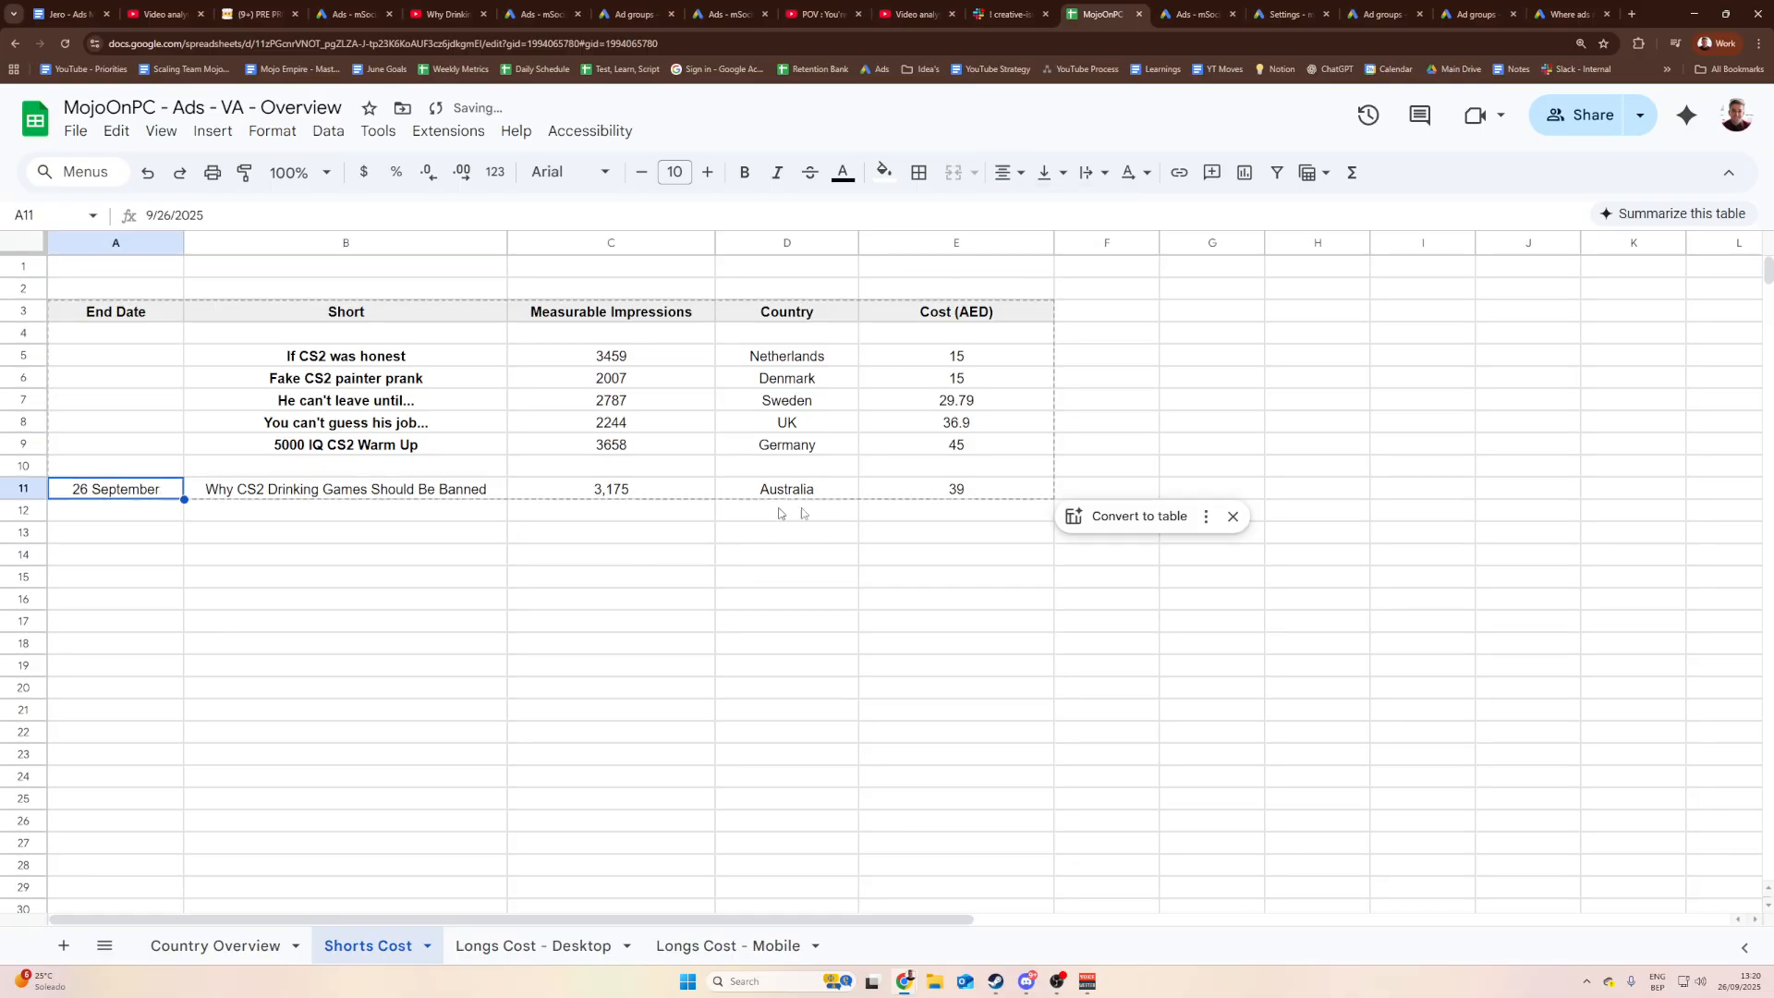
click(985, 491)
click(164, 496)
click(943, 487)
click(711, 559)
click(843, 495)
click(907, 493)
click(830, 552)
click(755, 487)
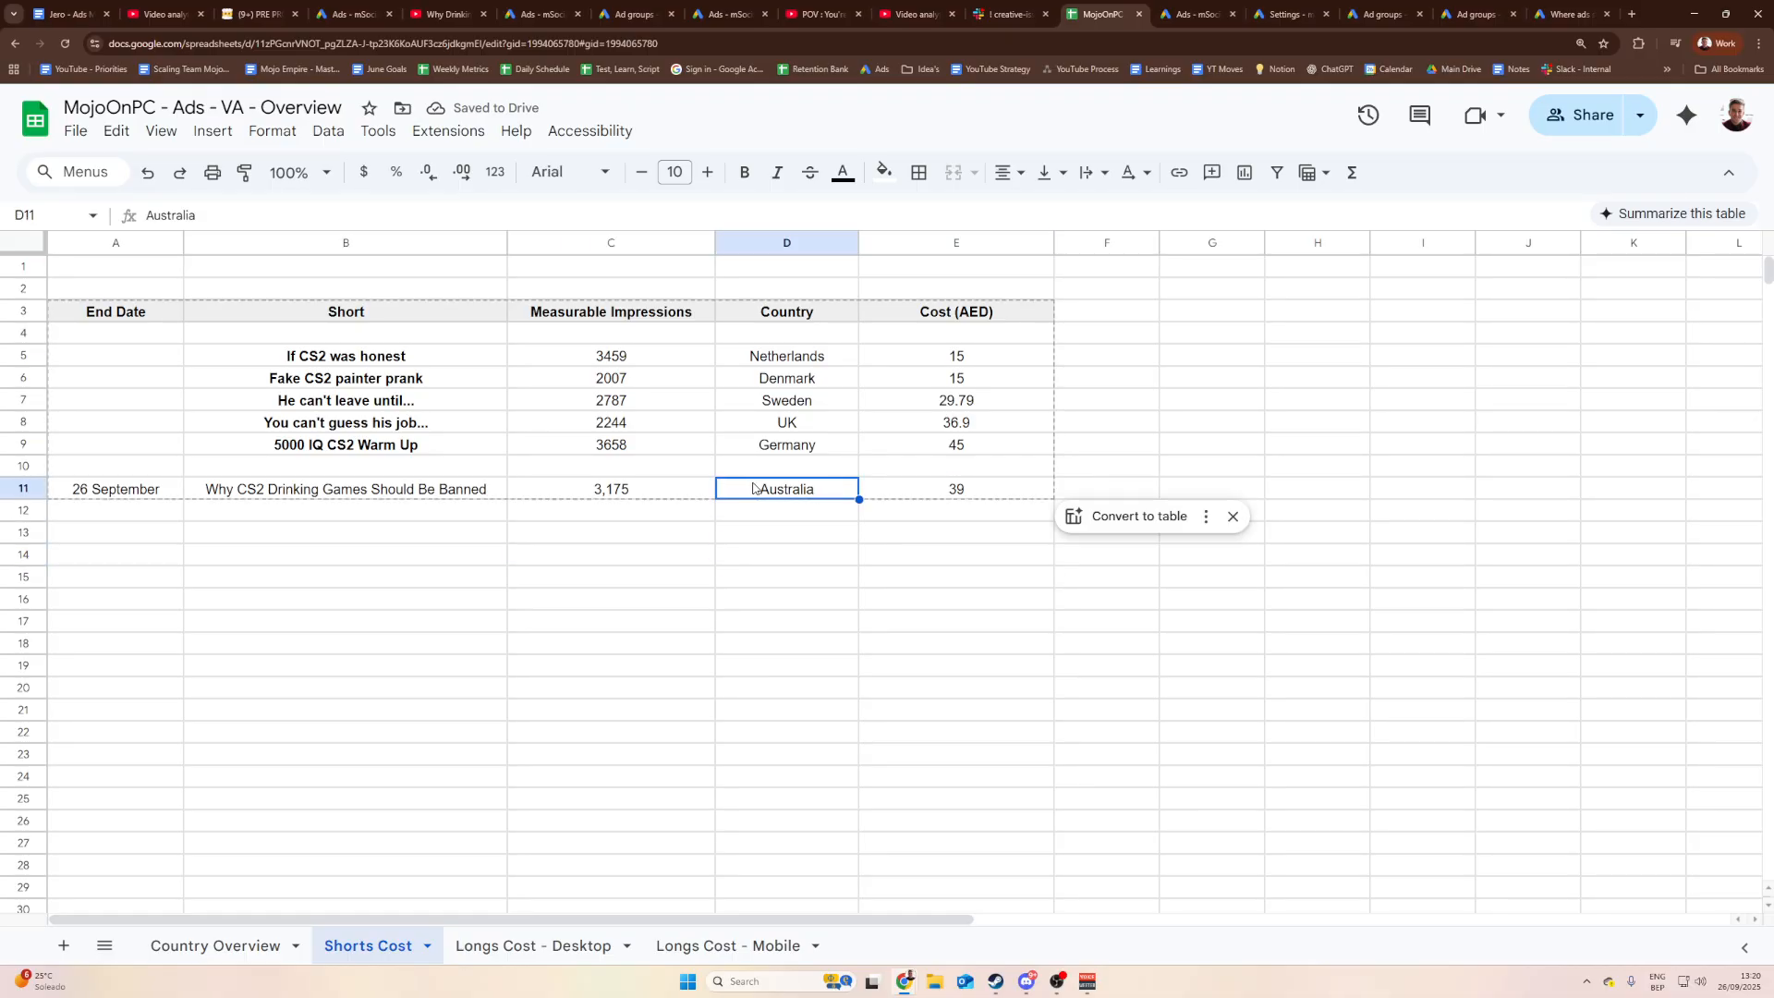
click(765, 531)
click(101, 498)
click(767, 553)
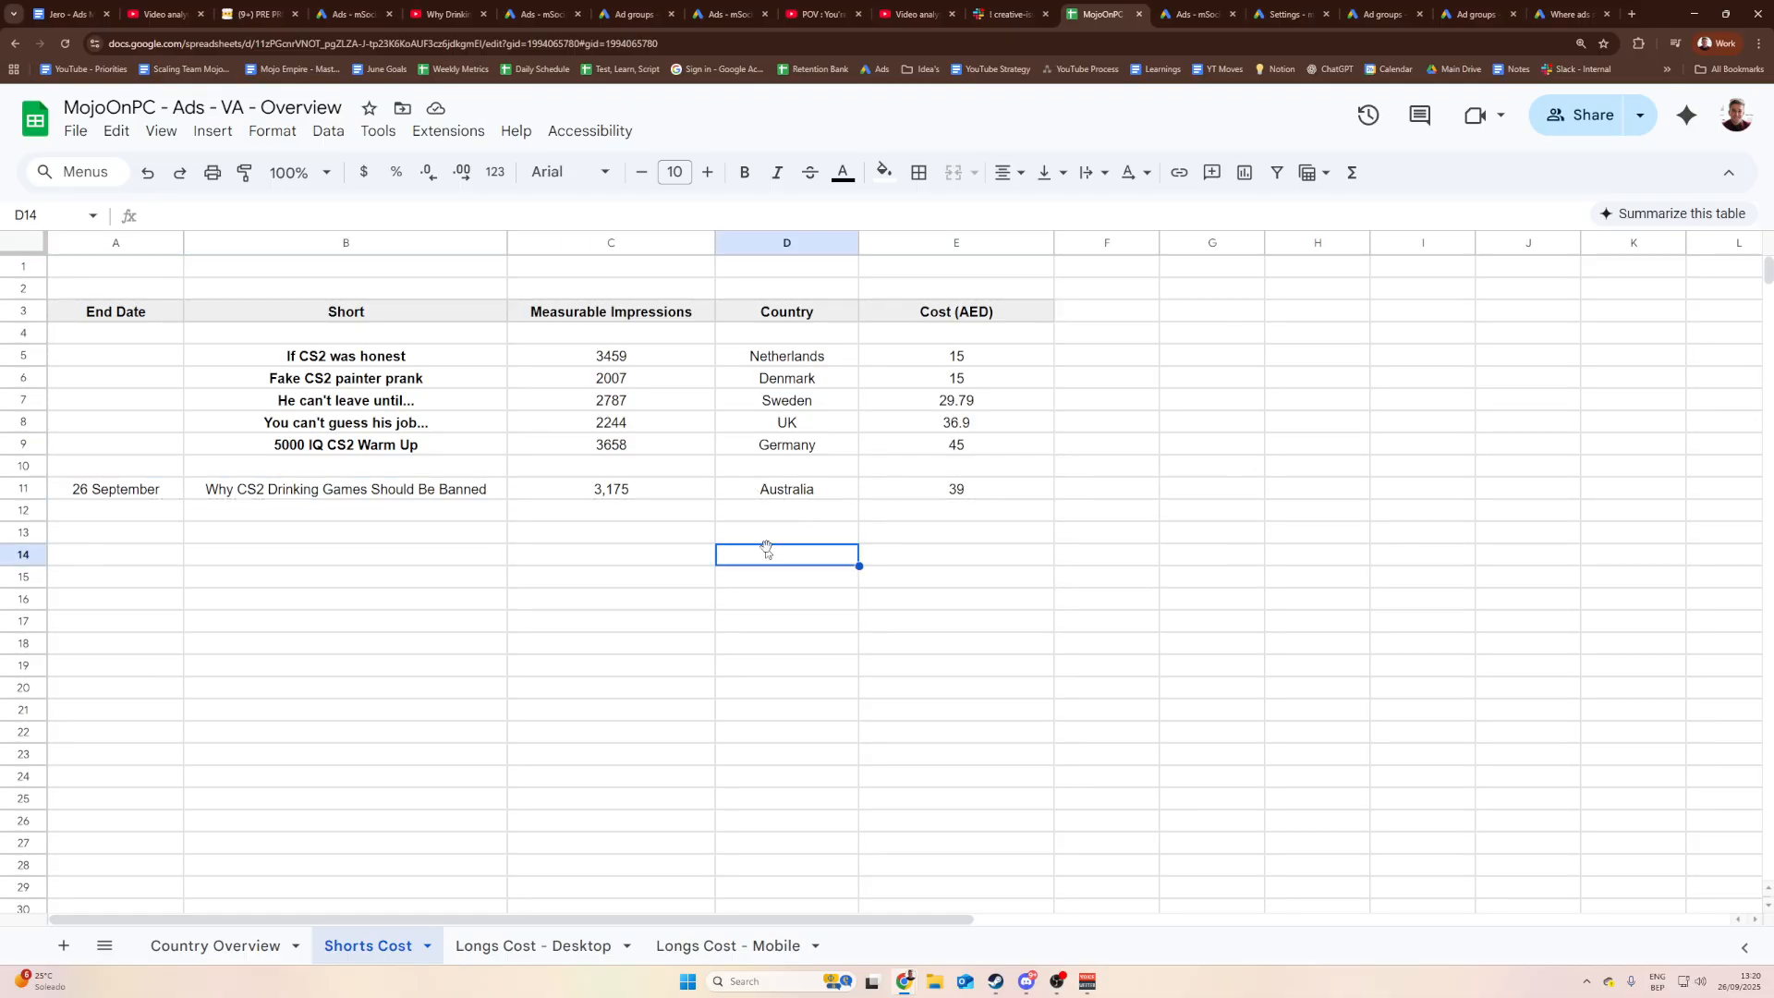
click(915, 472)
click(781, 468)
click(596, 470)
click(416, 470)
click(369, 487)
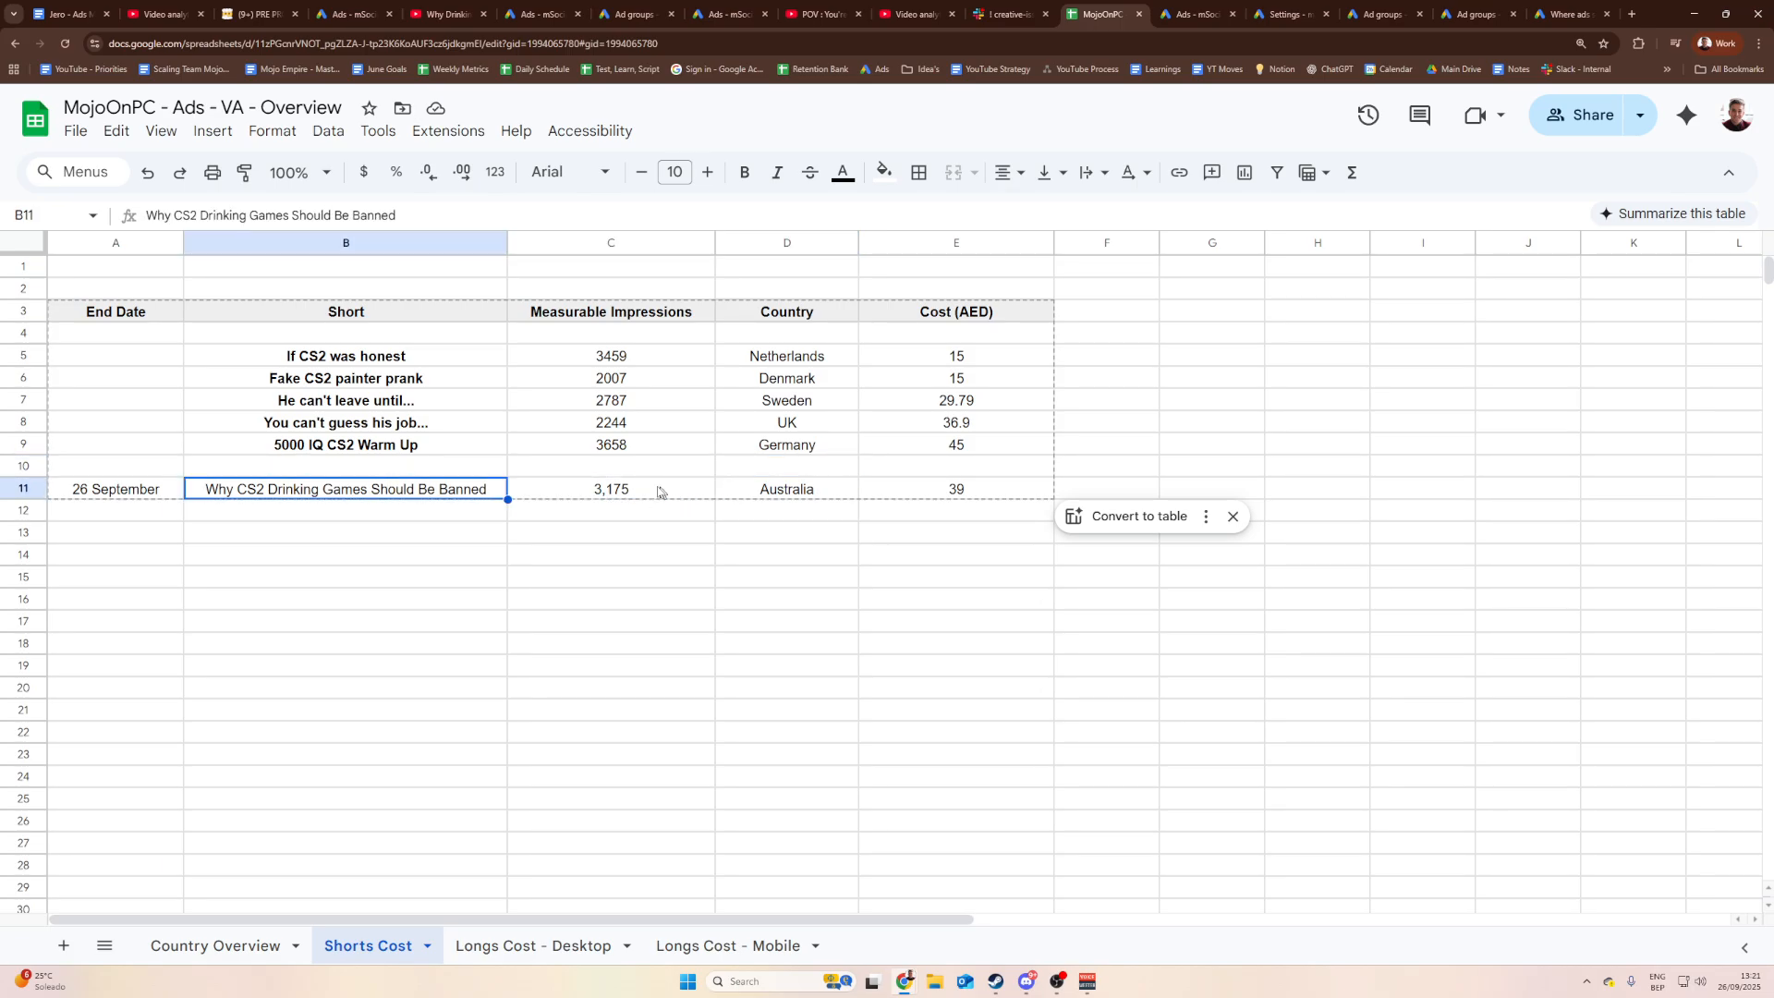
click(667, 490)
click(914, 492)
click(615, 471)
click(286, 518)
click(120, 494)
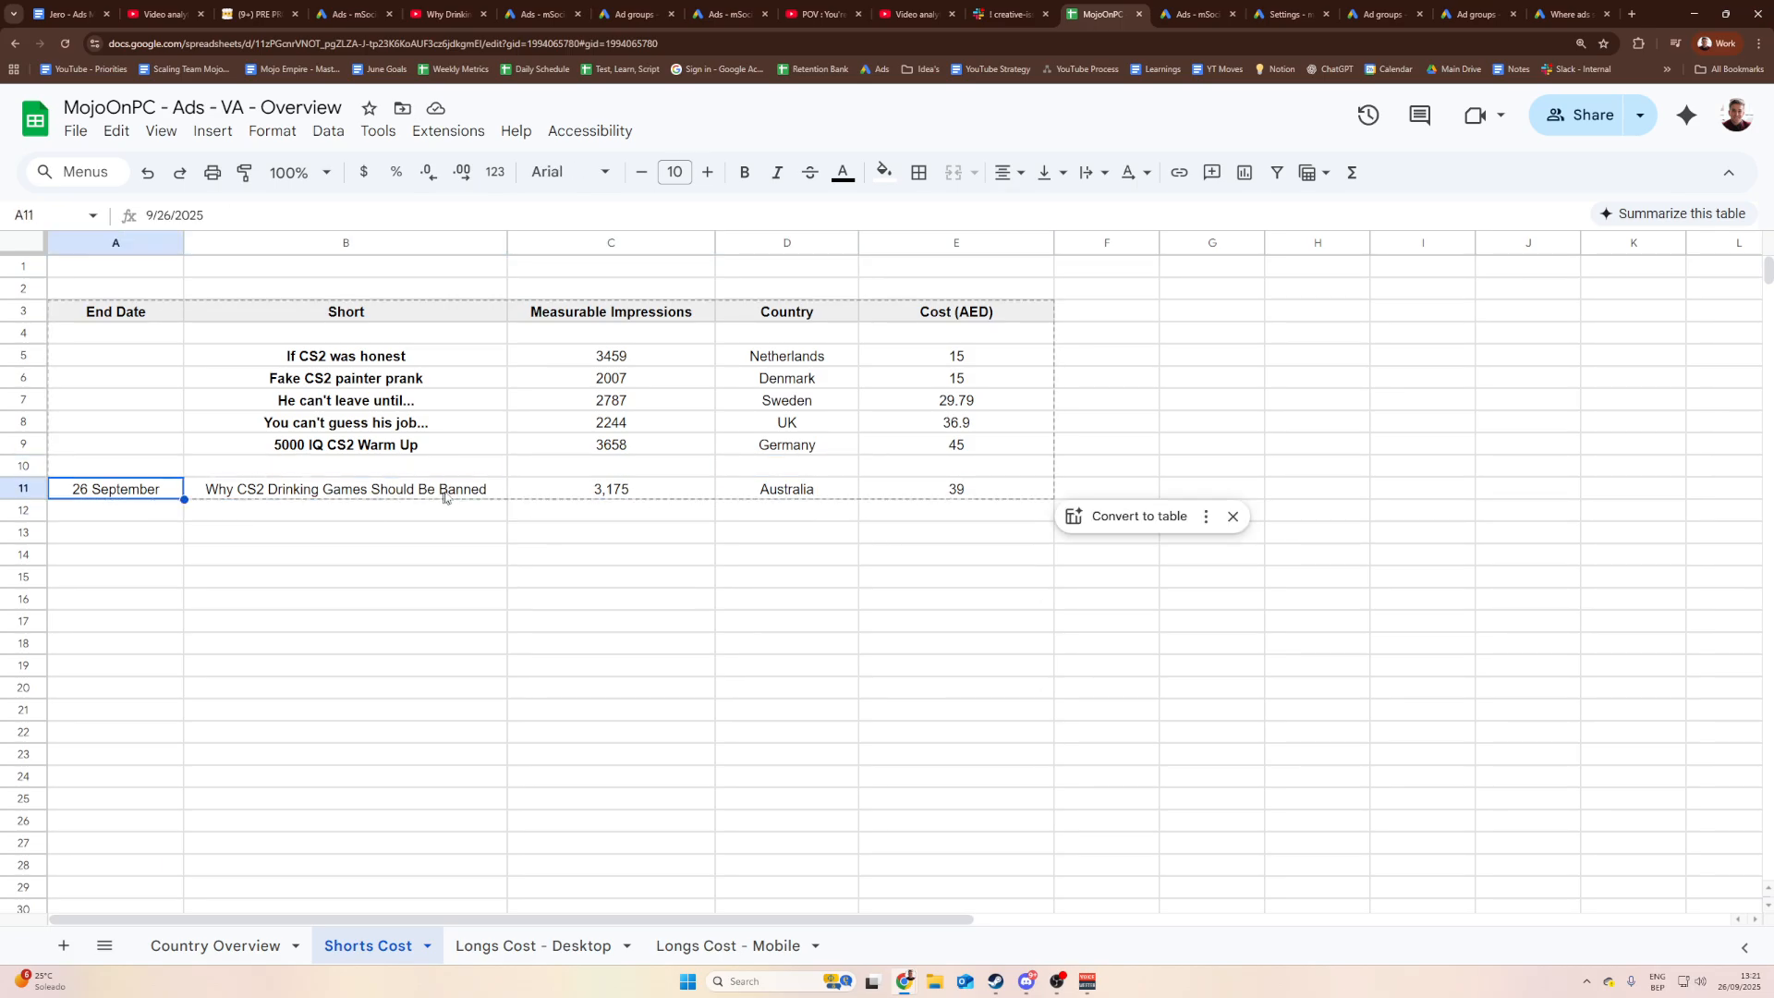
click(786, 510)
click(351, 489)
click(952, 488)
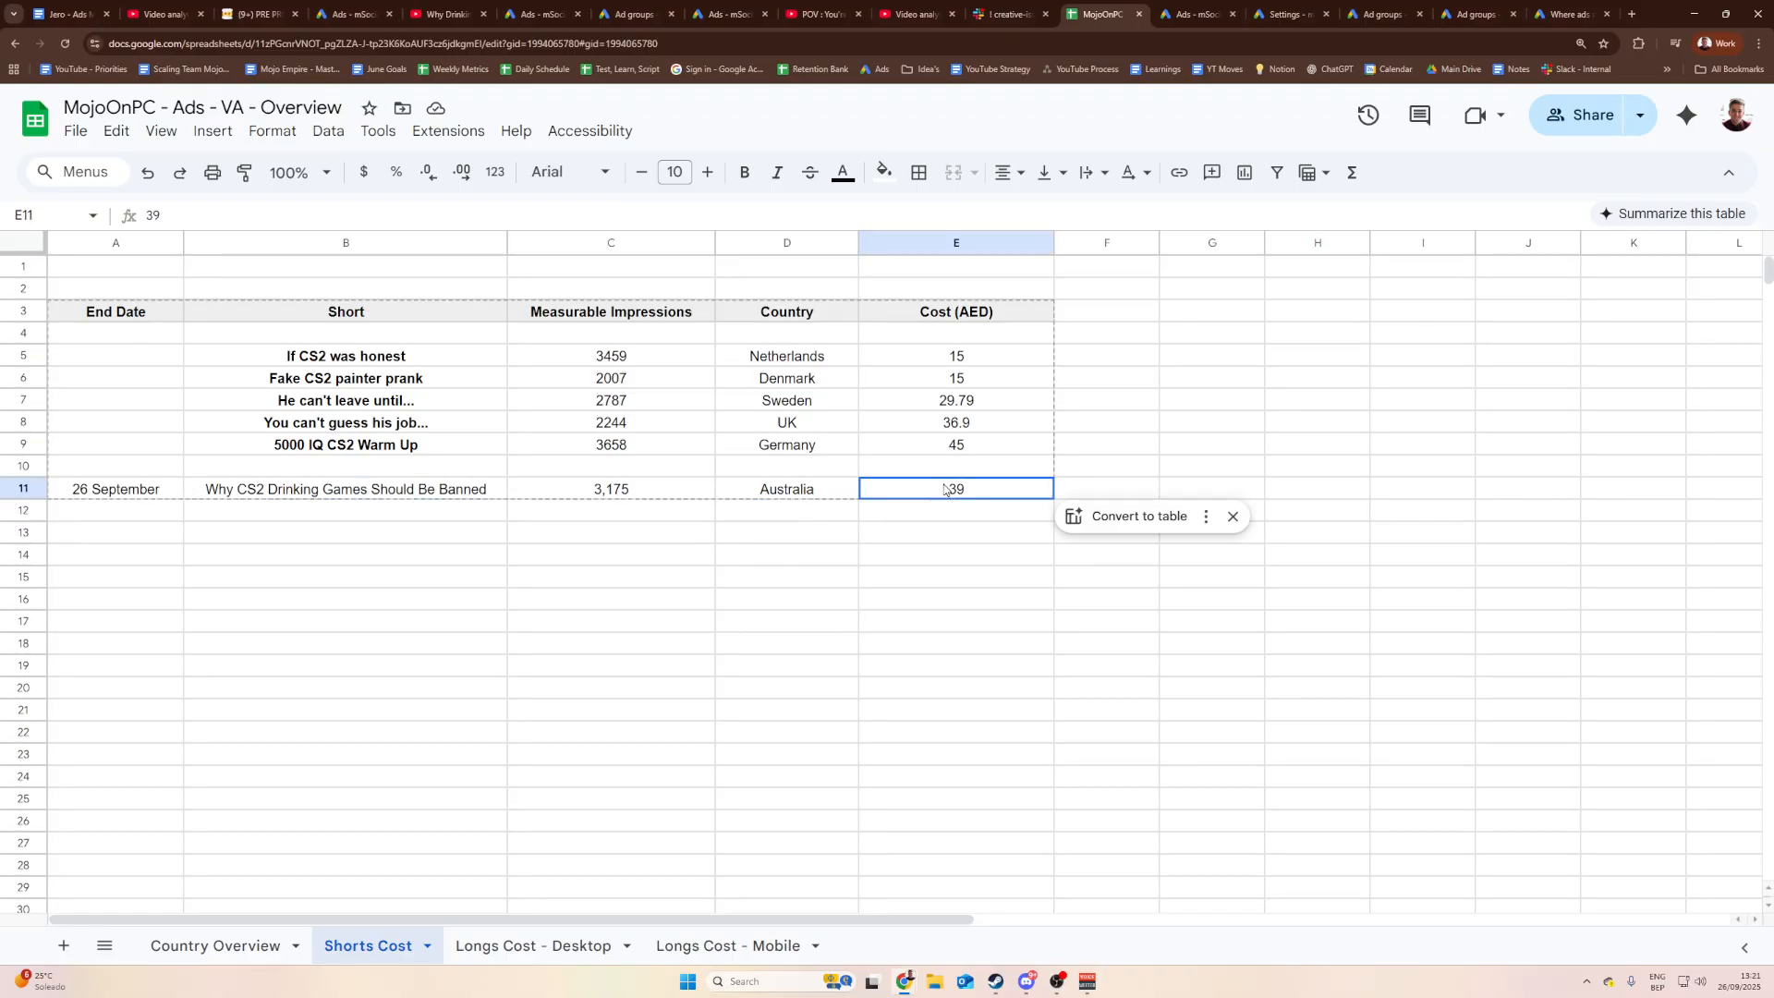
click(924, 532)
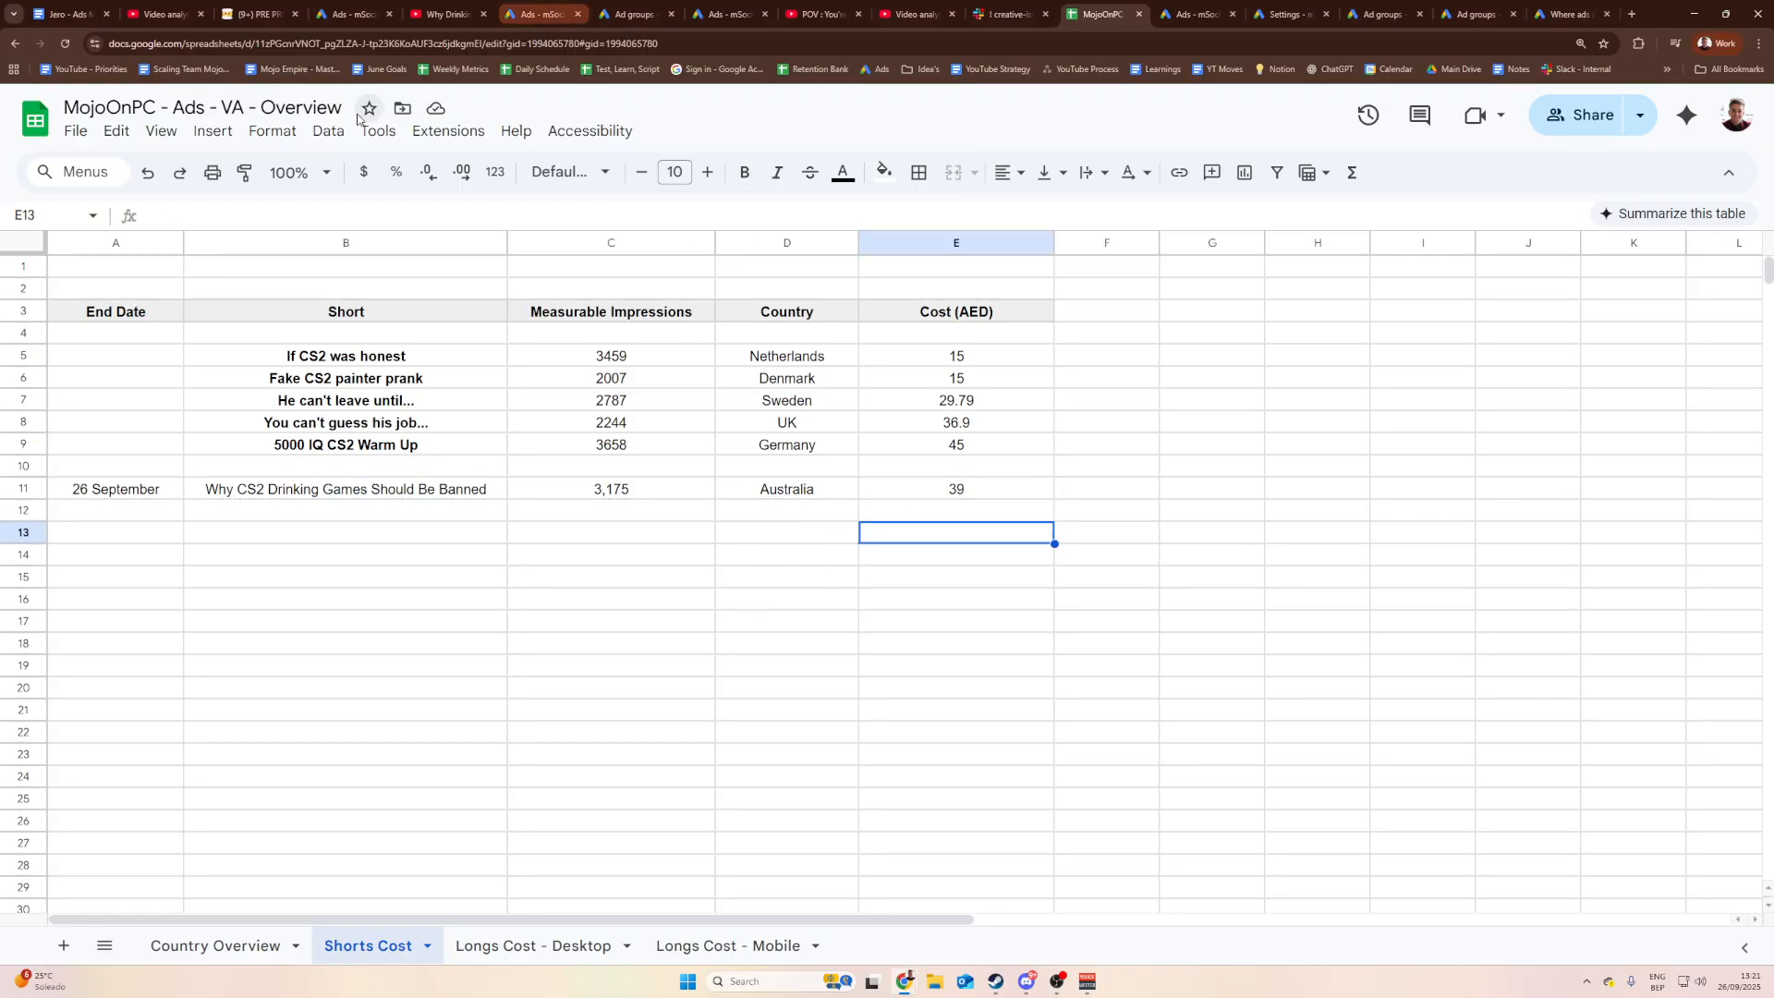
Step: Go to the Jero - Ads Management SOP doc and scroll to its Manage Costs & Budget step
click(350, 14)
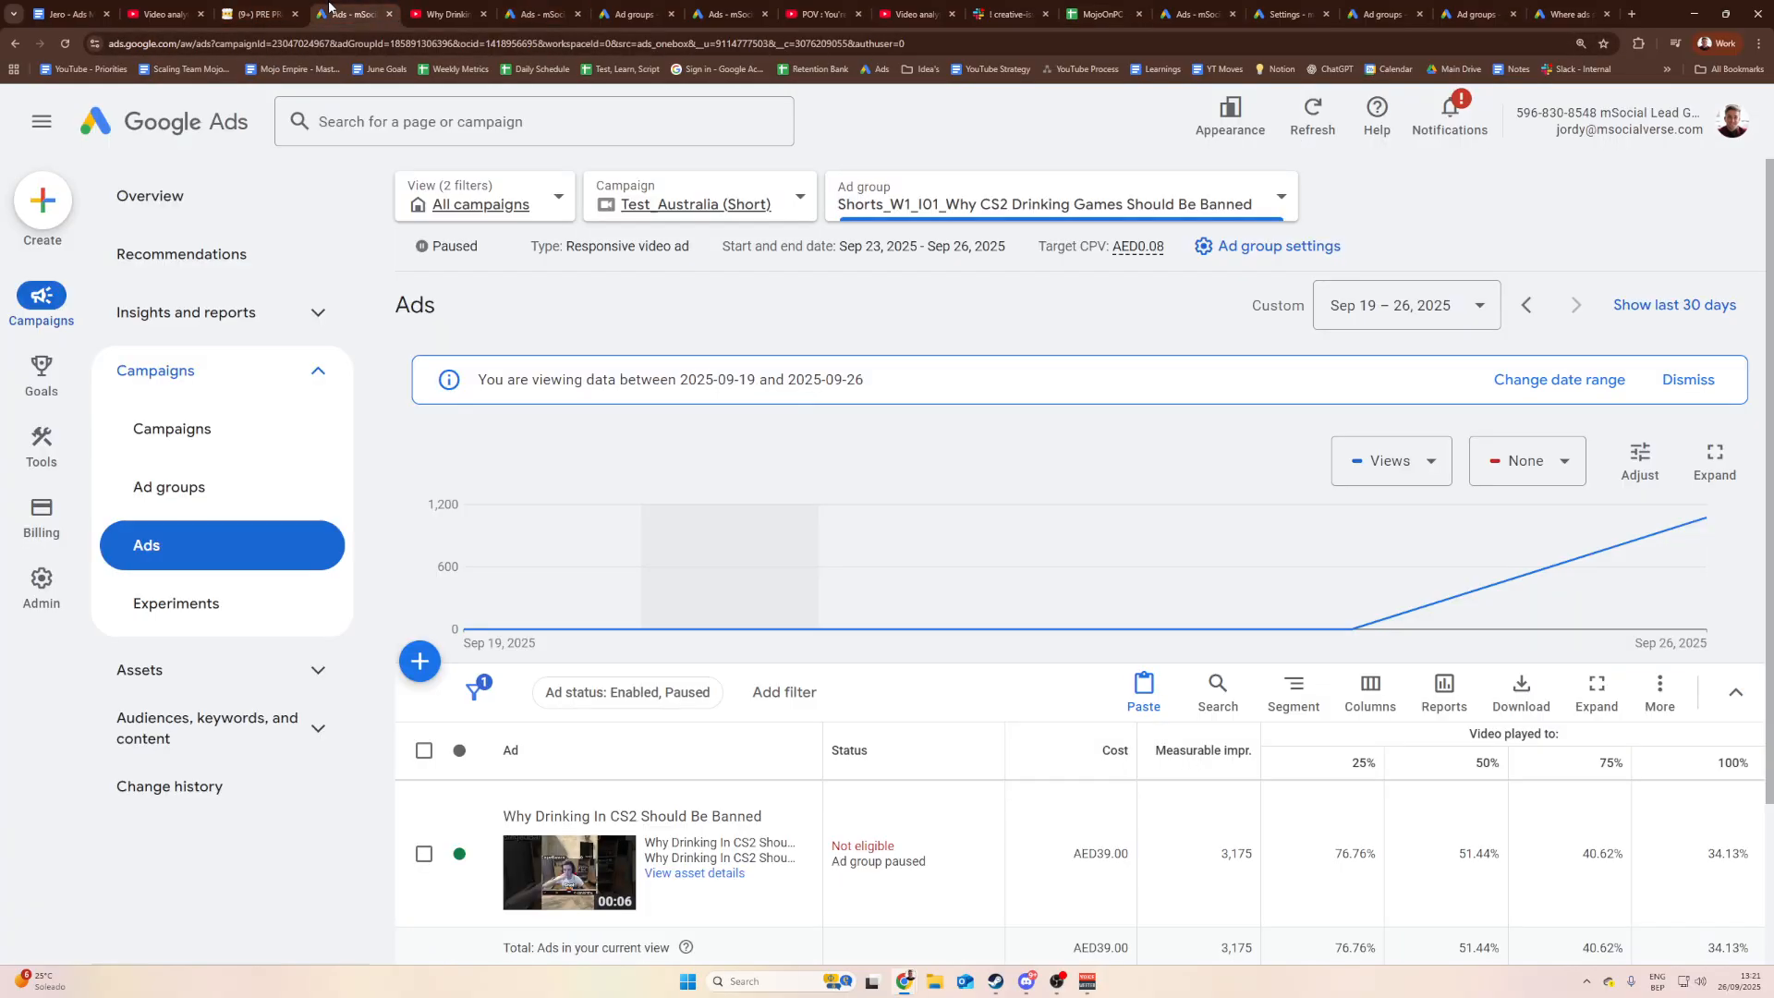
click(178, 6)
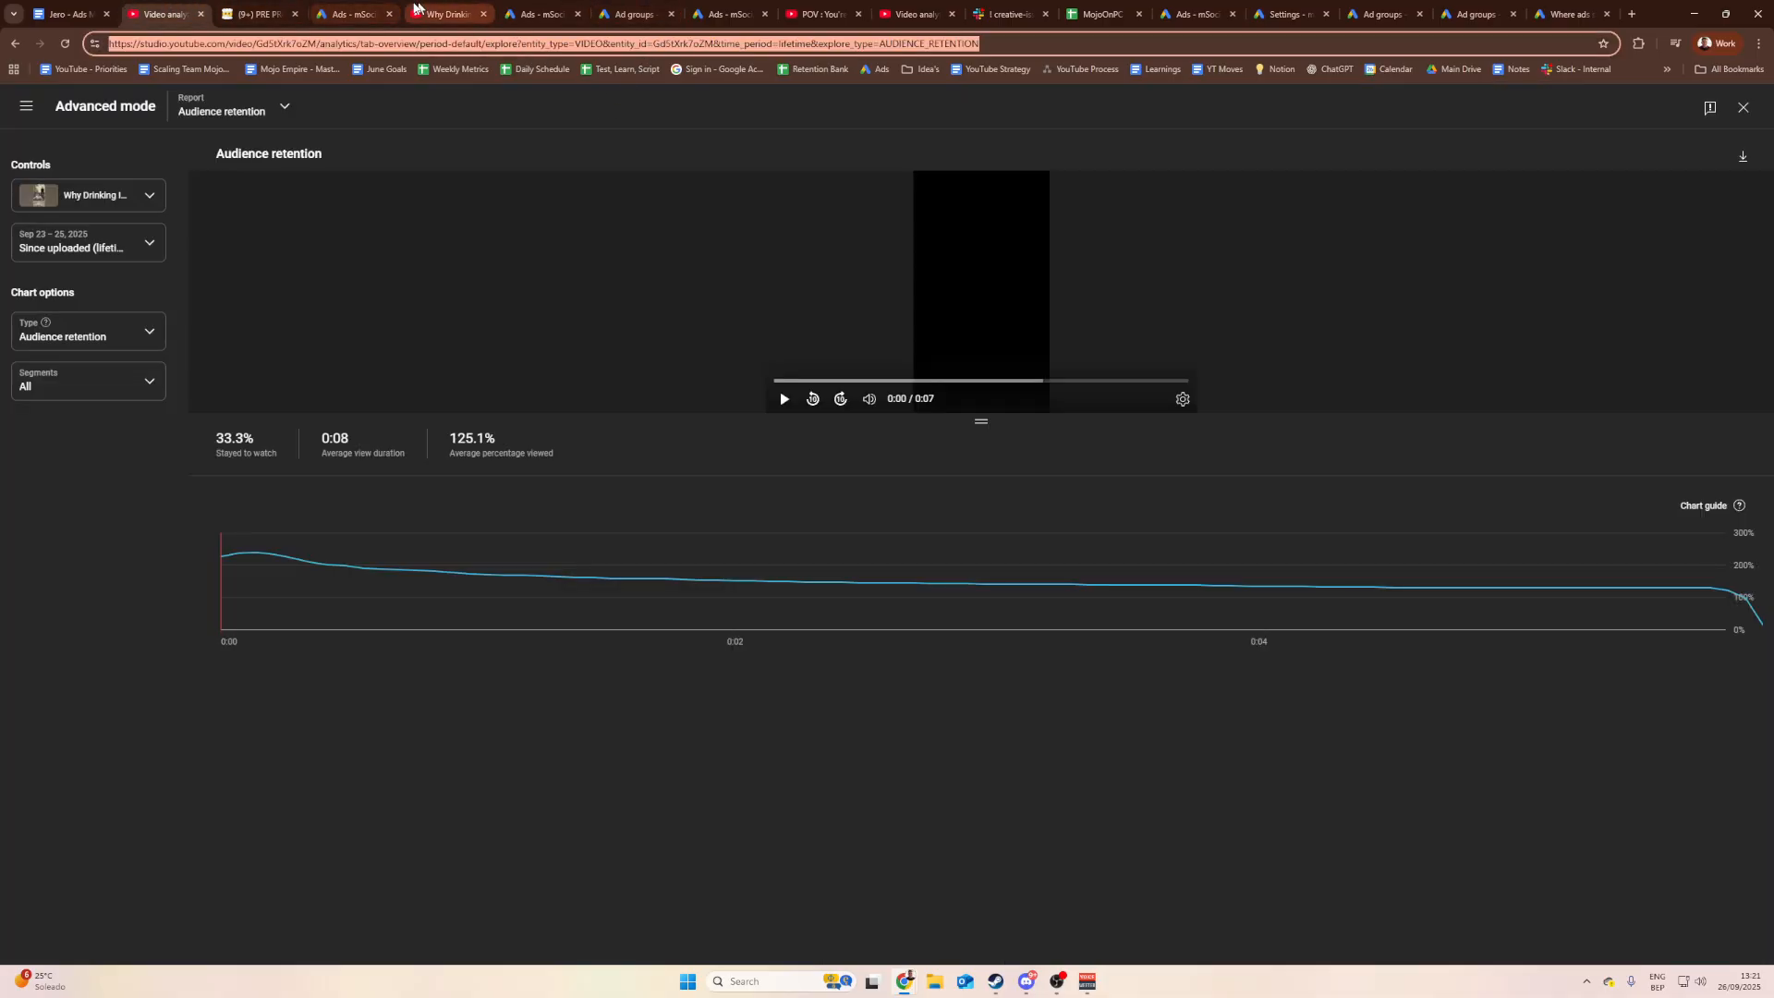
click(72, 12)
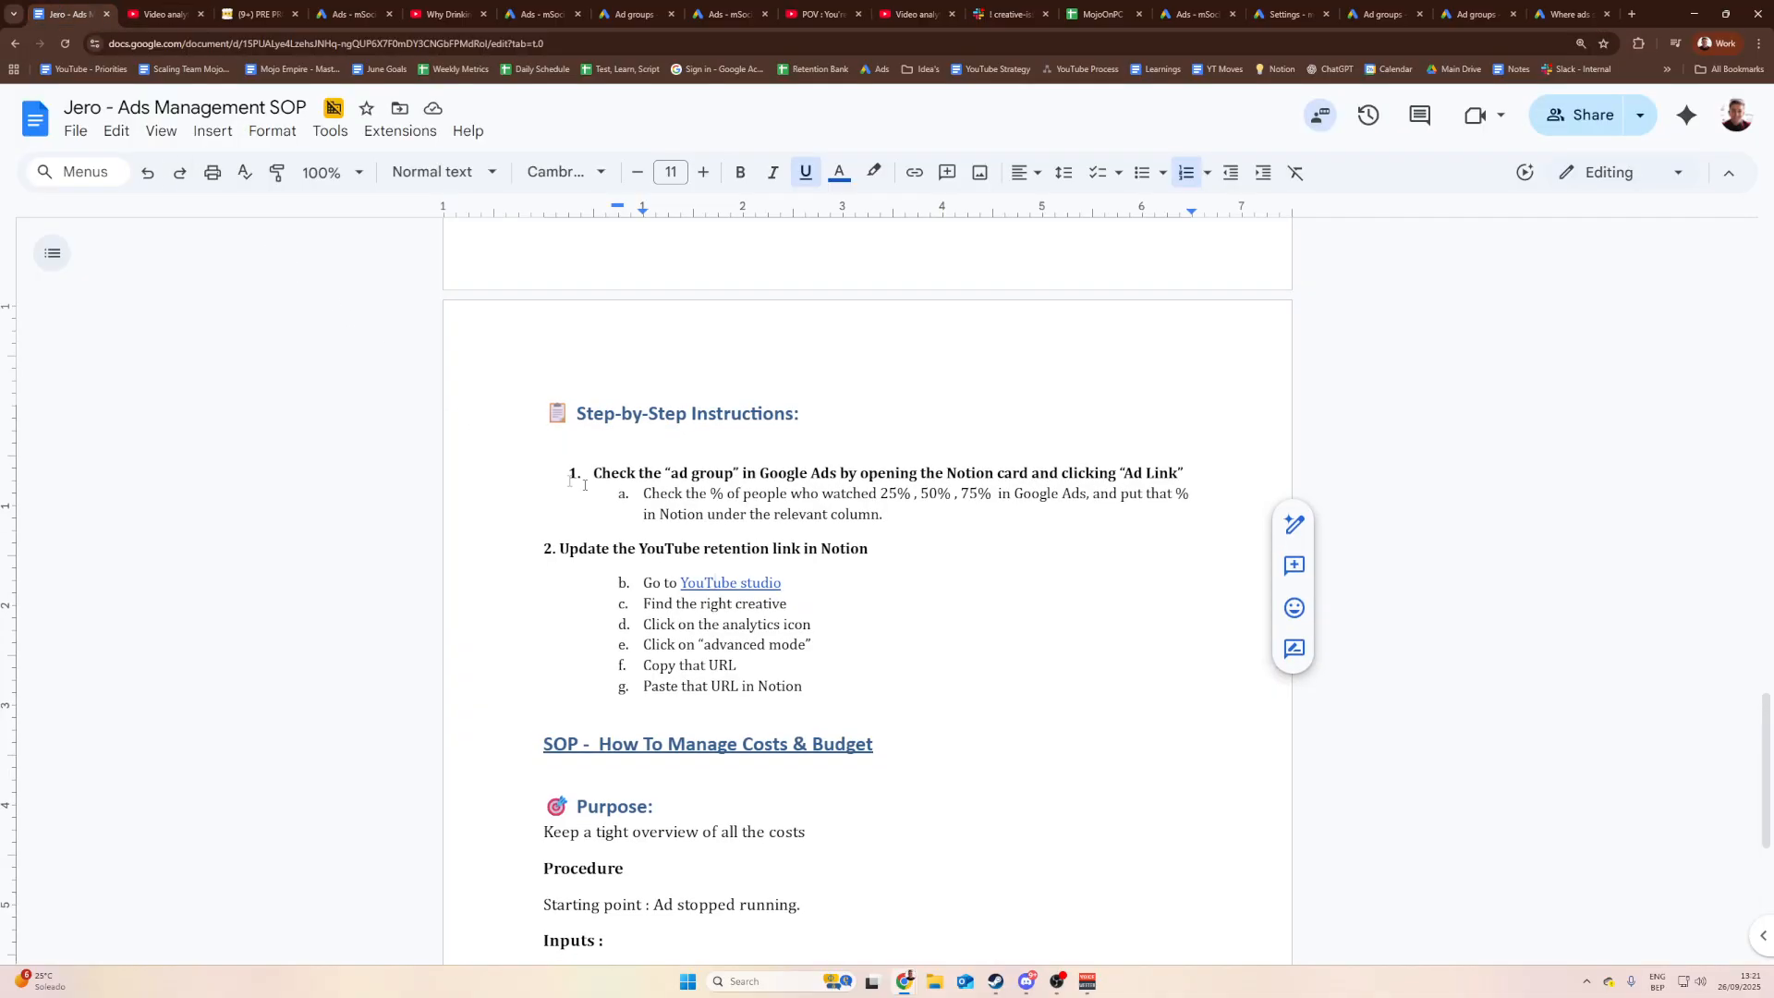
scroll(876, 554, down, 5)
scroll(876, 555, down, 1)
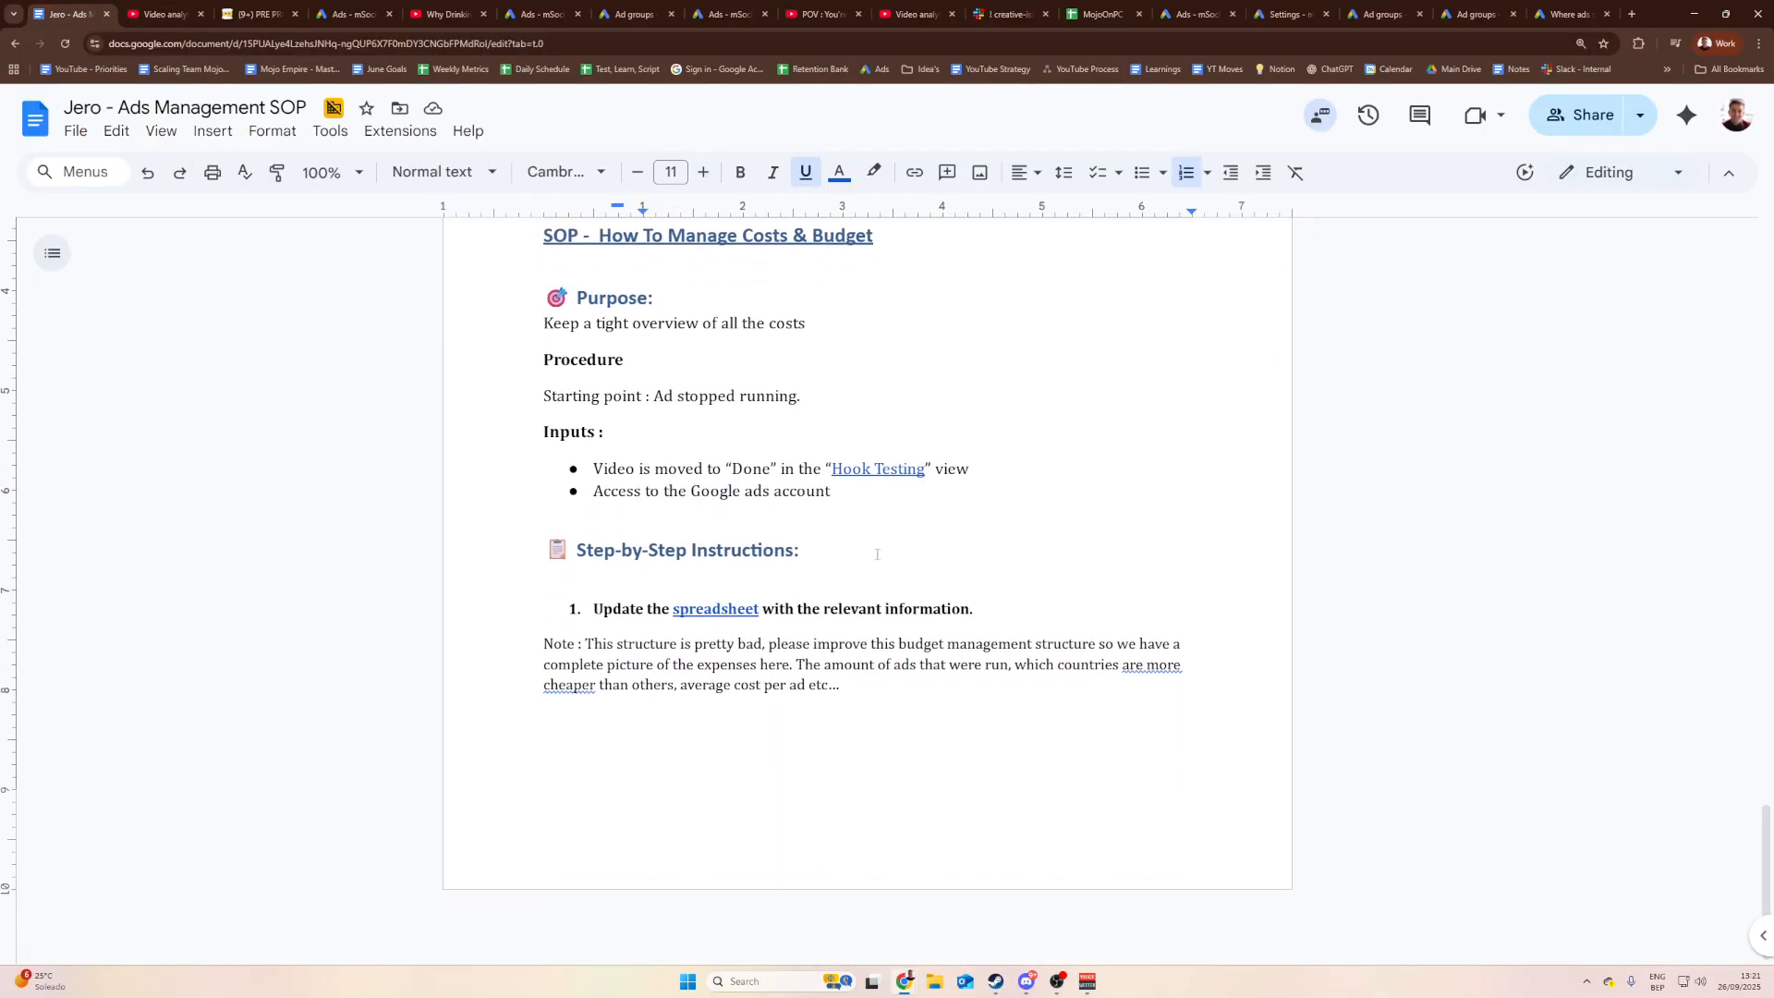
click(932, 608)
Step: Copy the MojoOnPC - Ads - VA - Overview sheet URL into the SOP's 'spreadsheet' link
click(1099, 14)
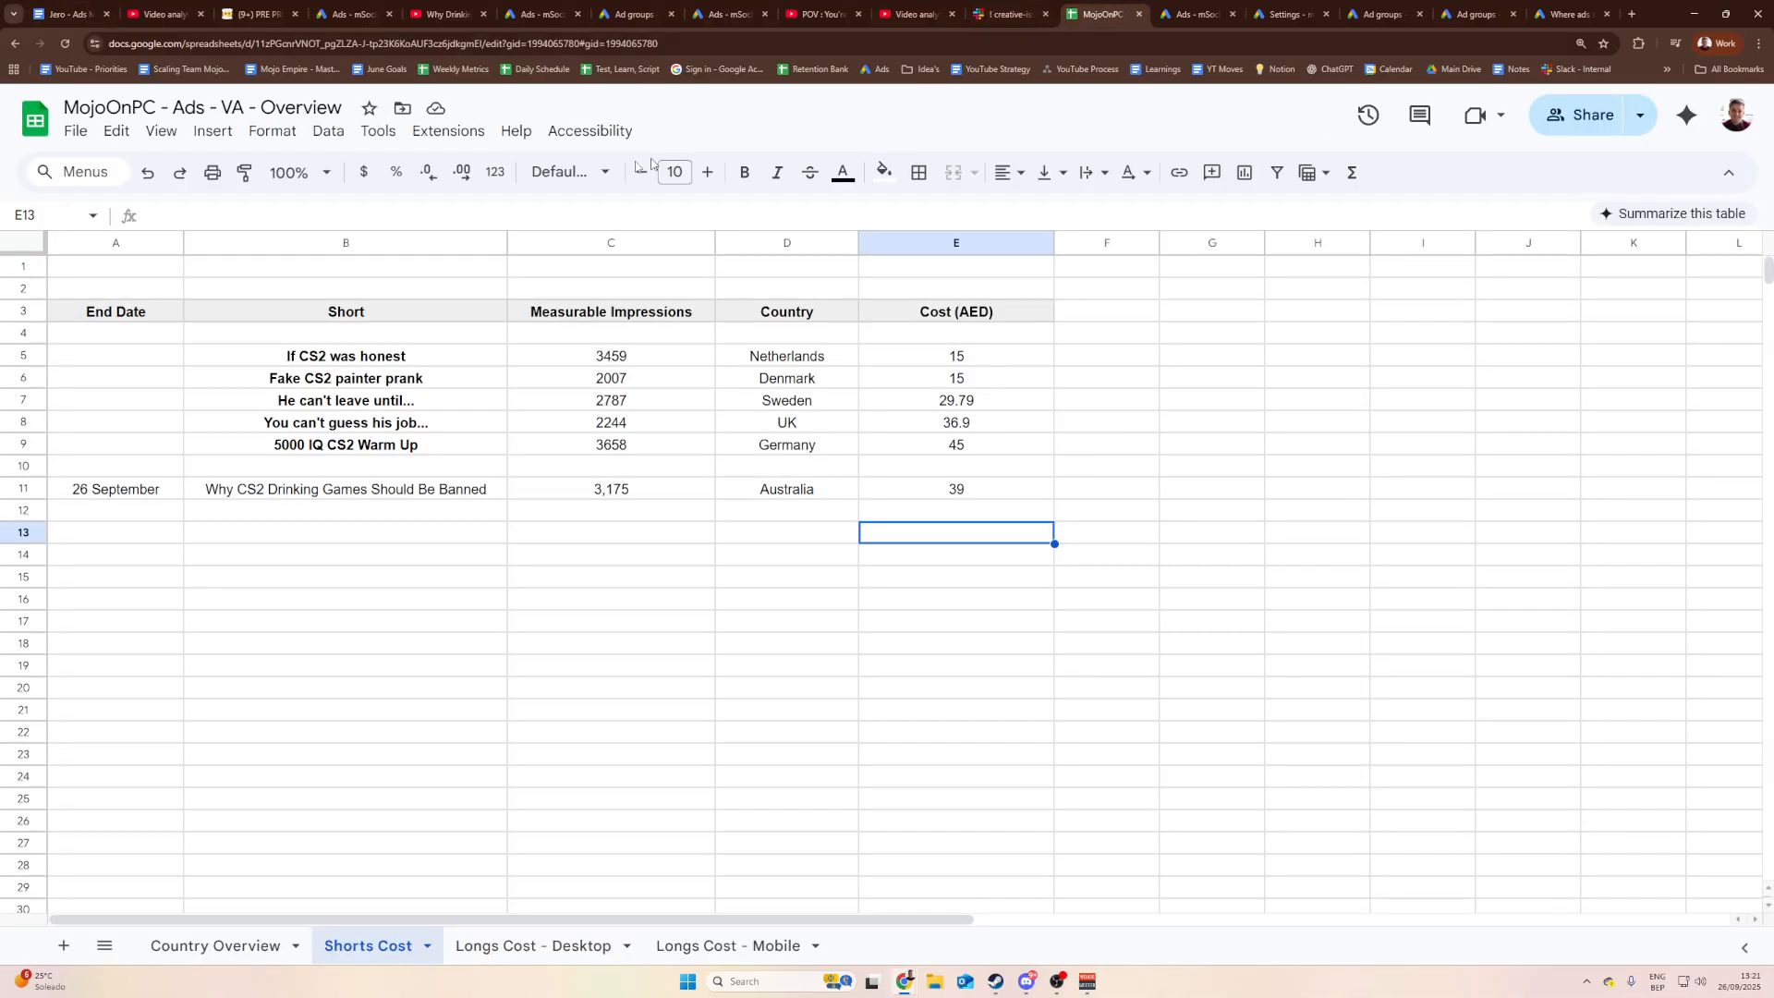
click(1584, 114)
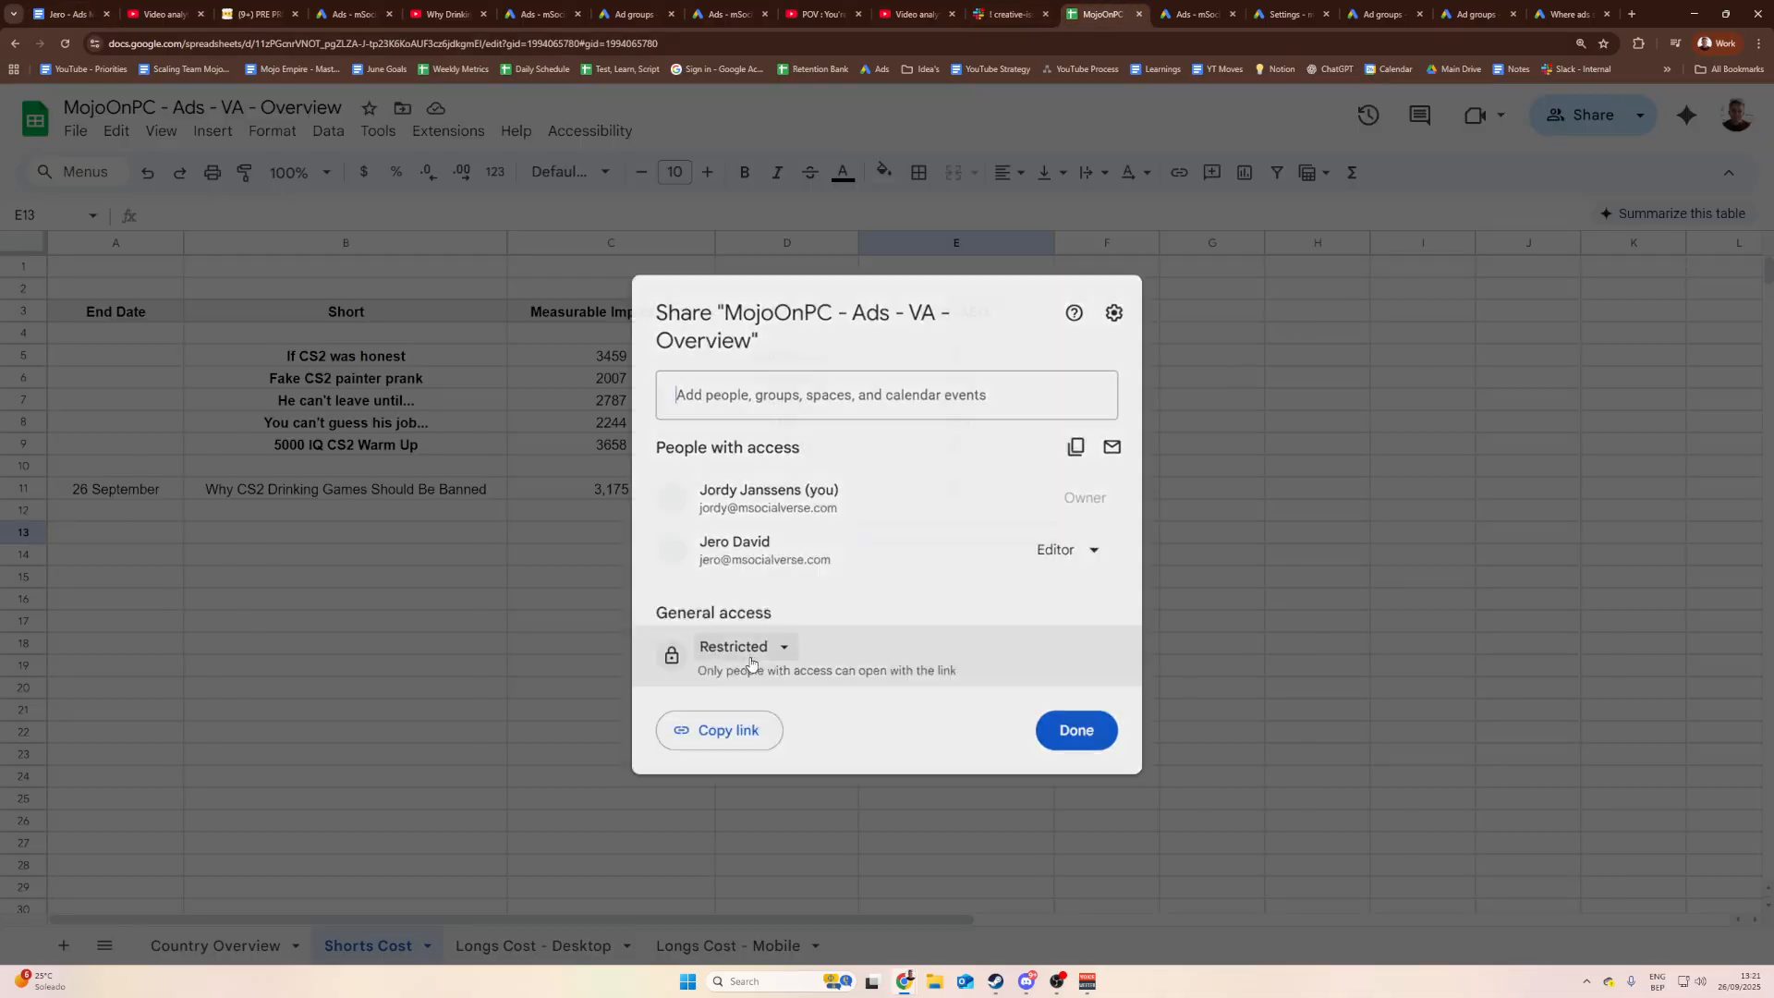
key(Escape)
click(482, 44)
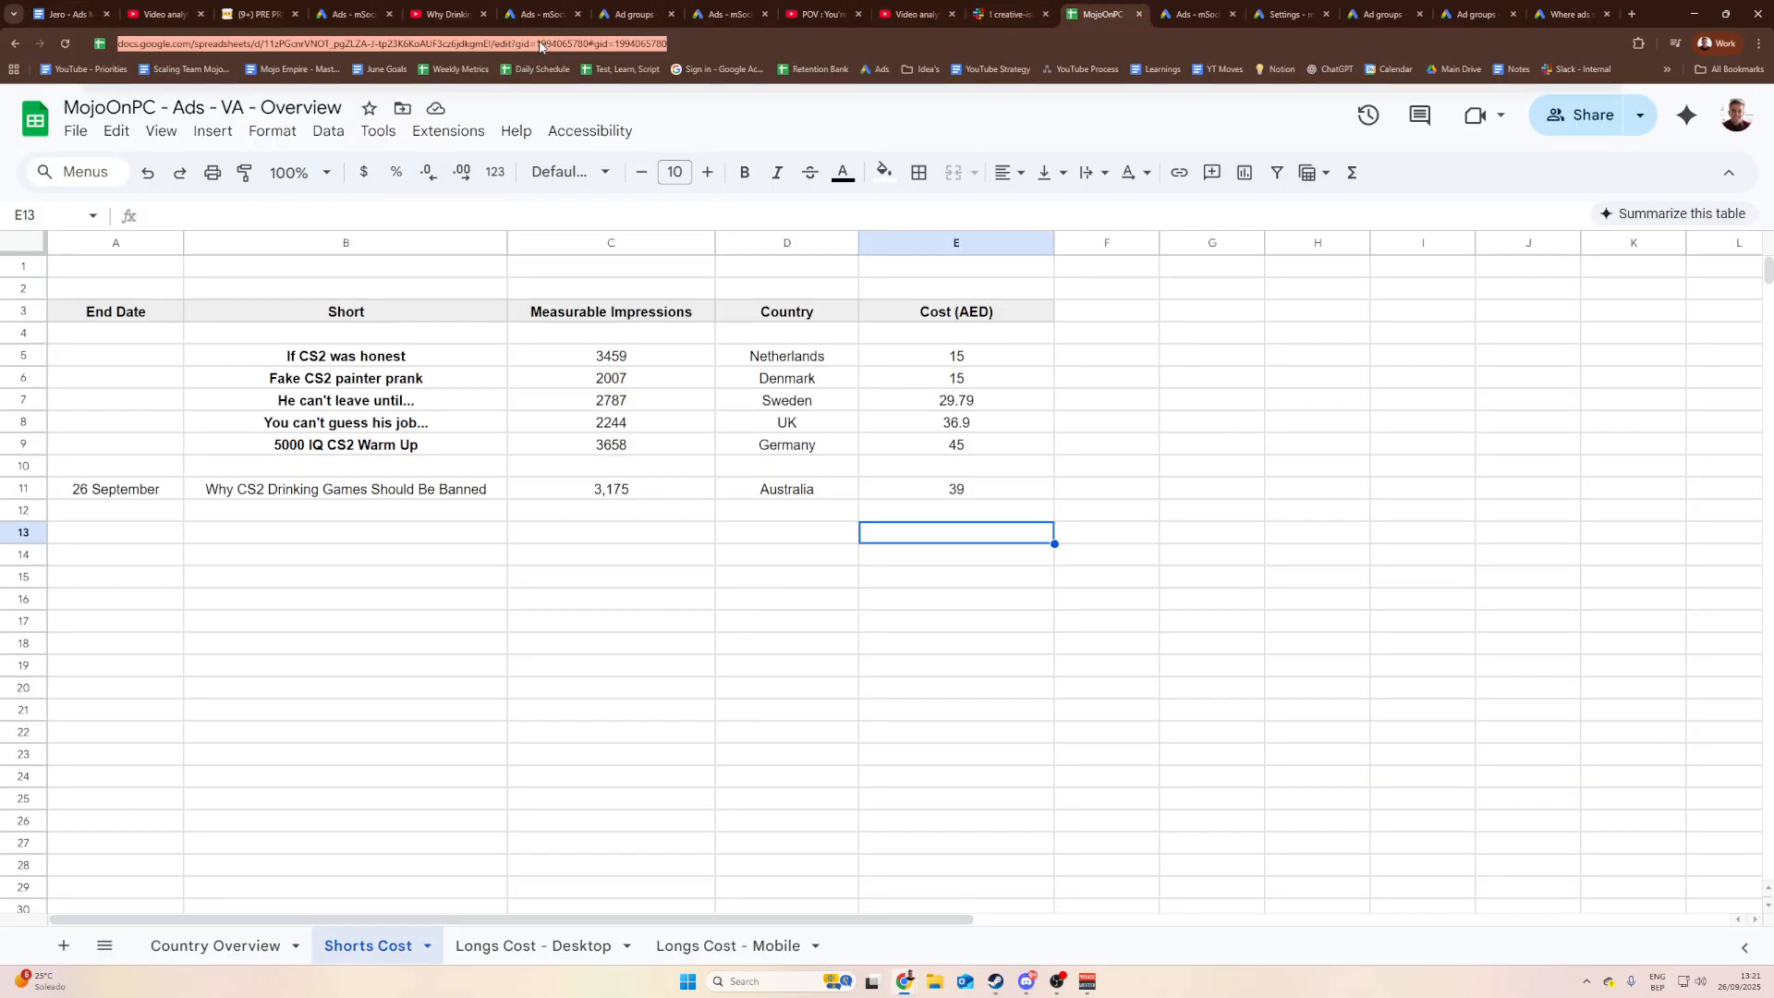
click(85, 13)
click(730, 609)
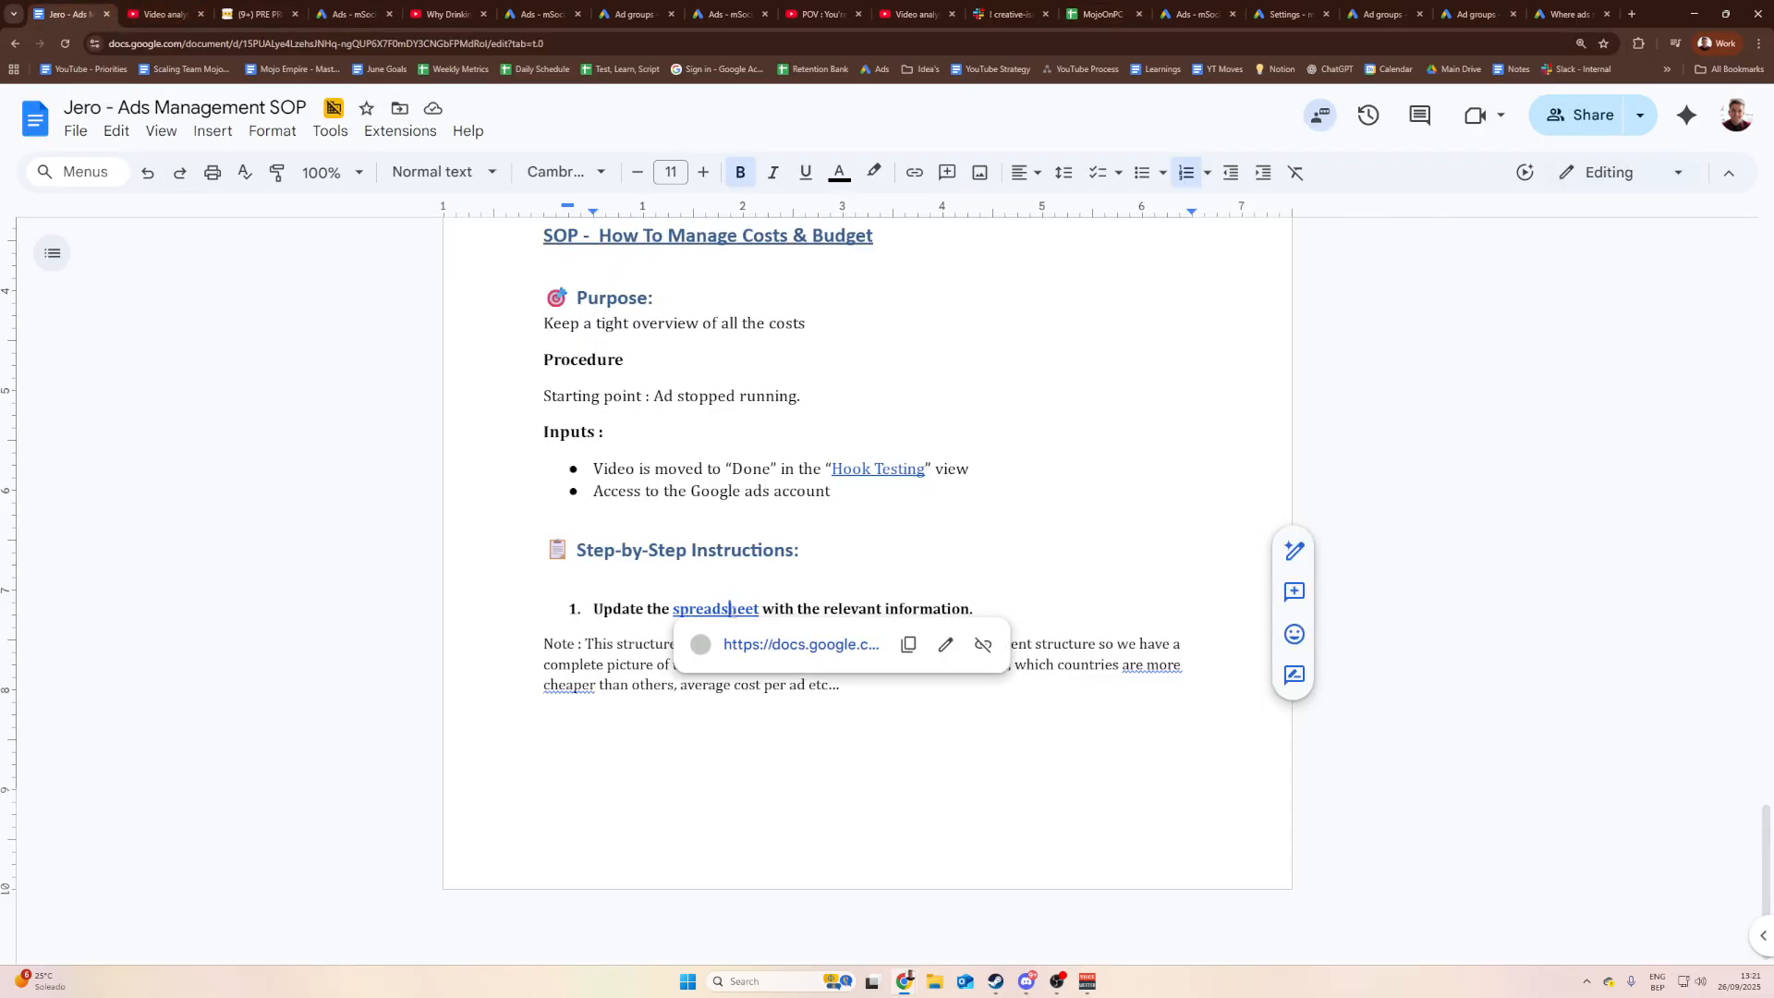
click(944, 644)
triple_click(866, 305)
key(ctrl+v)
click(937, 313)
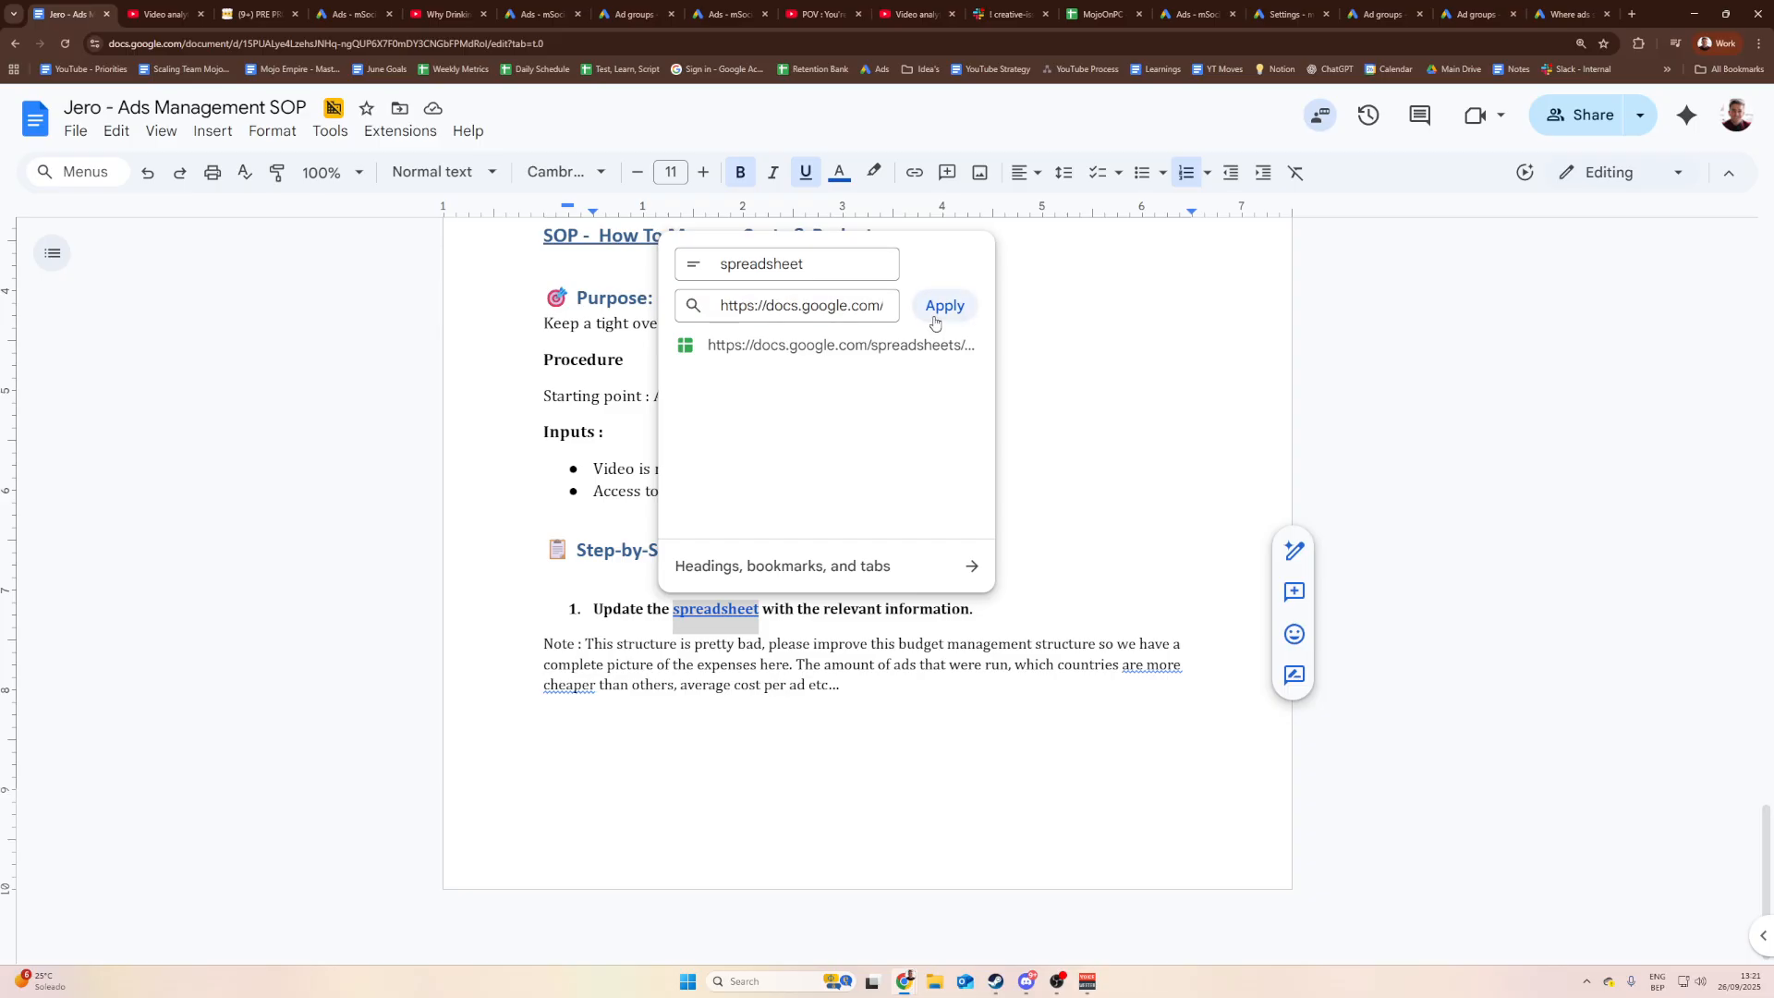
click(832, 609)
click(852, 608)
Step: Scroll up and down through the SOP document to review it
scroll(922, 636, up, 1)
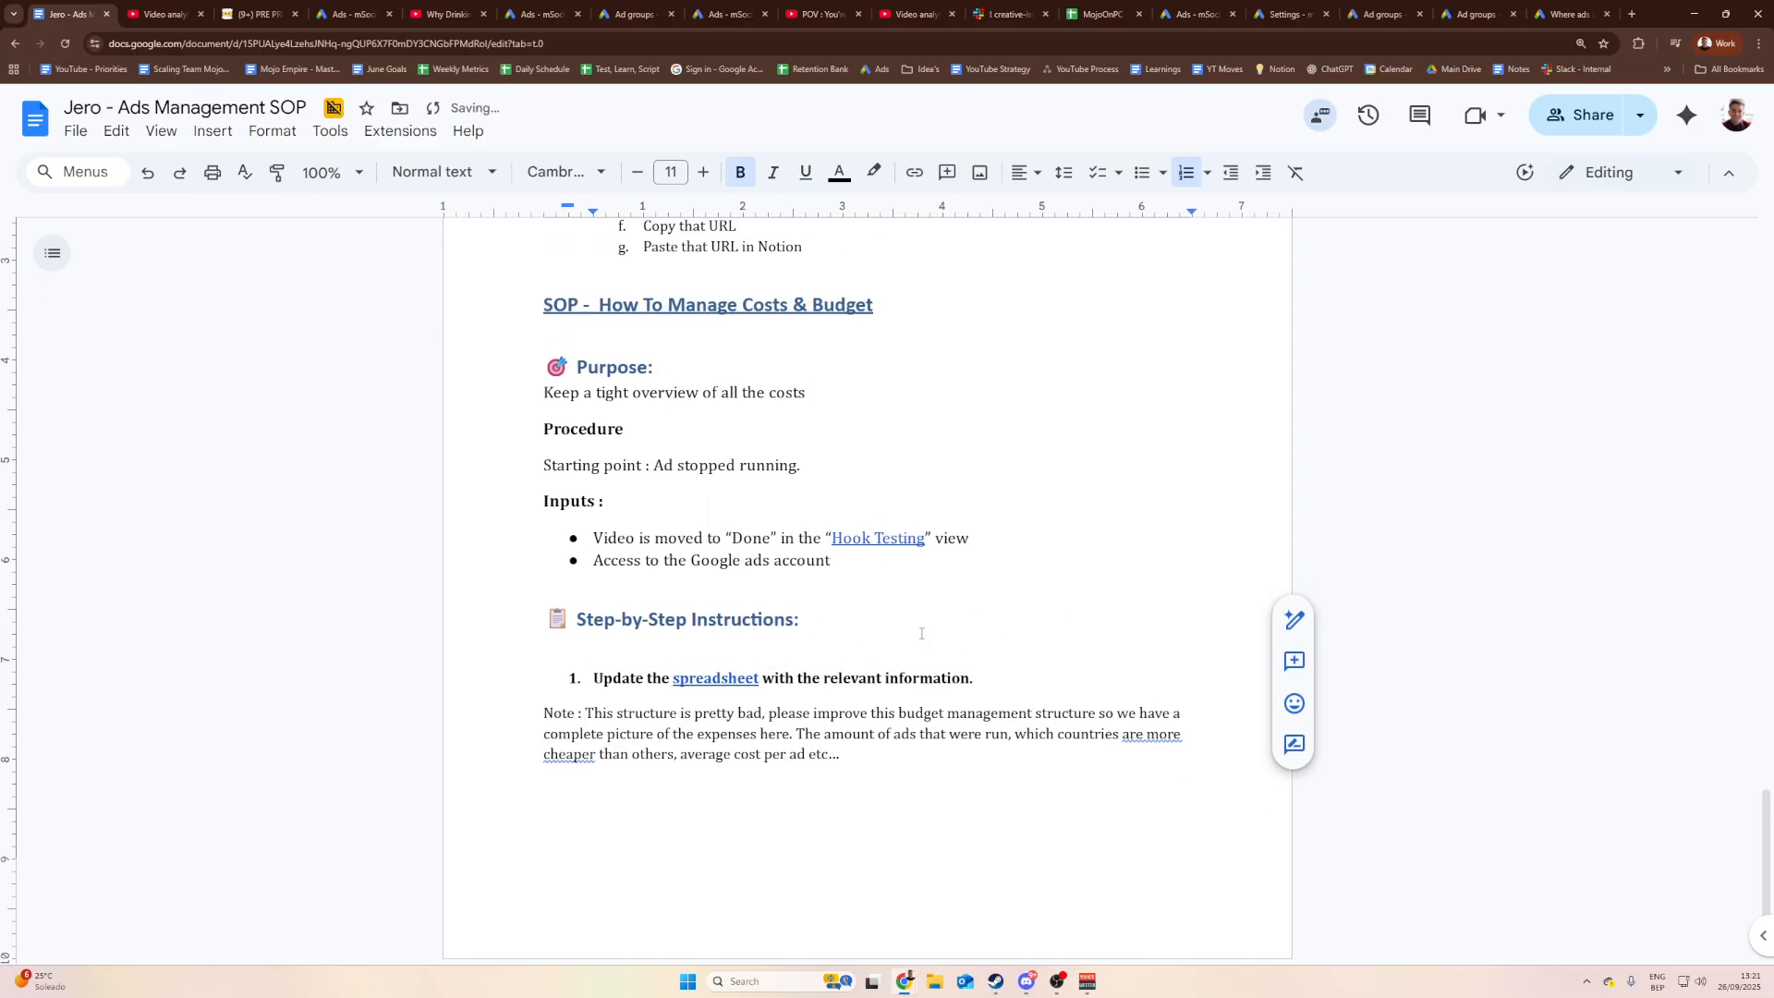
scroll(911, 647, up, 1)
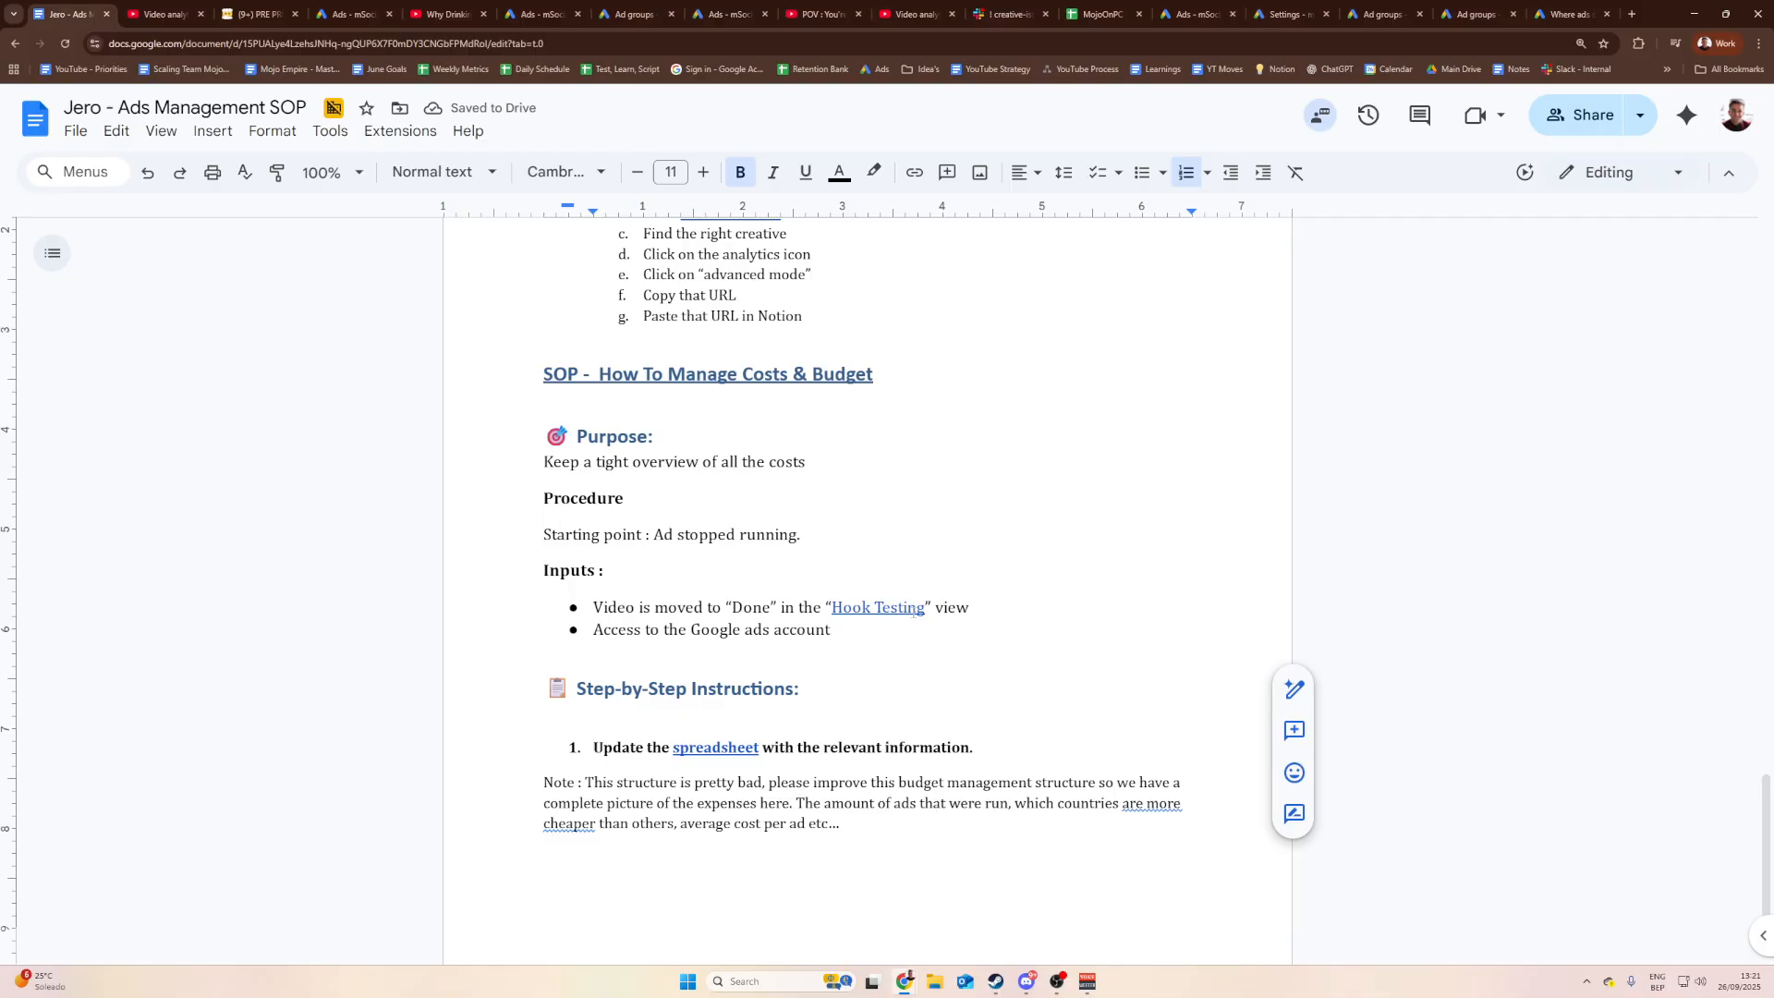
ctrl+scroll(914, 612, down, 3)
scroll(933, 582, up, 8)
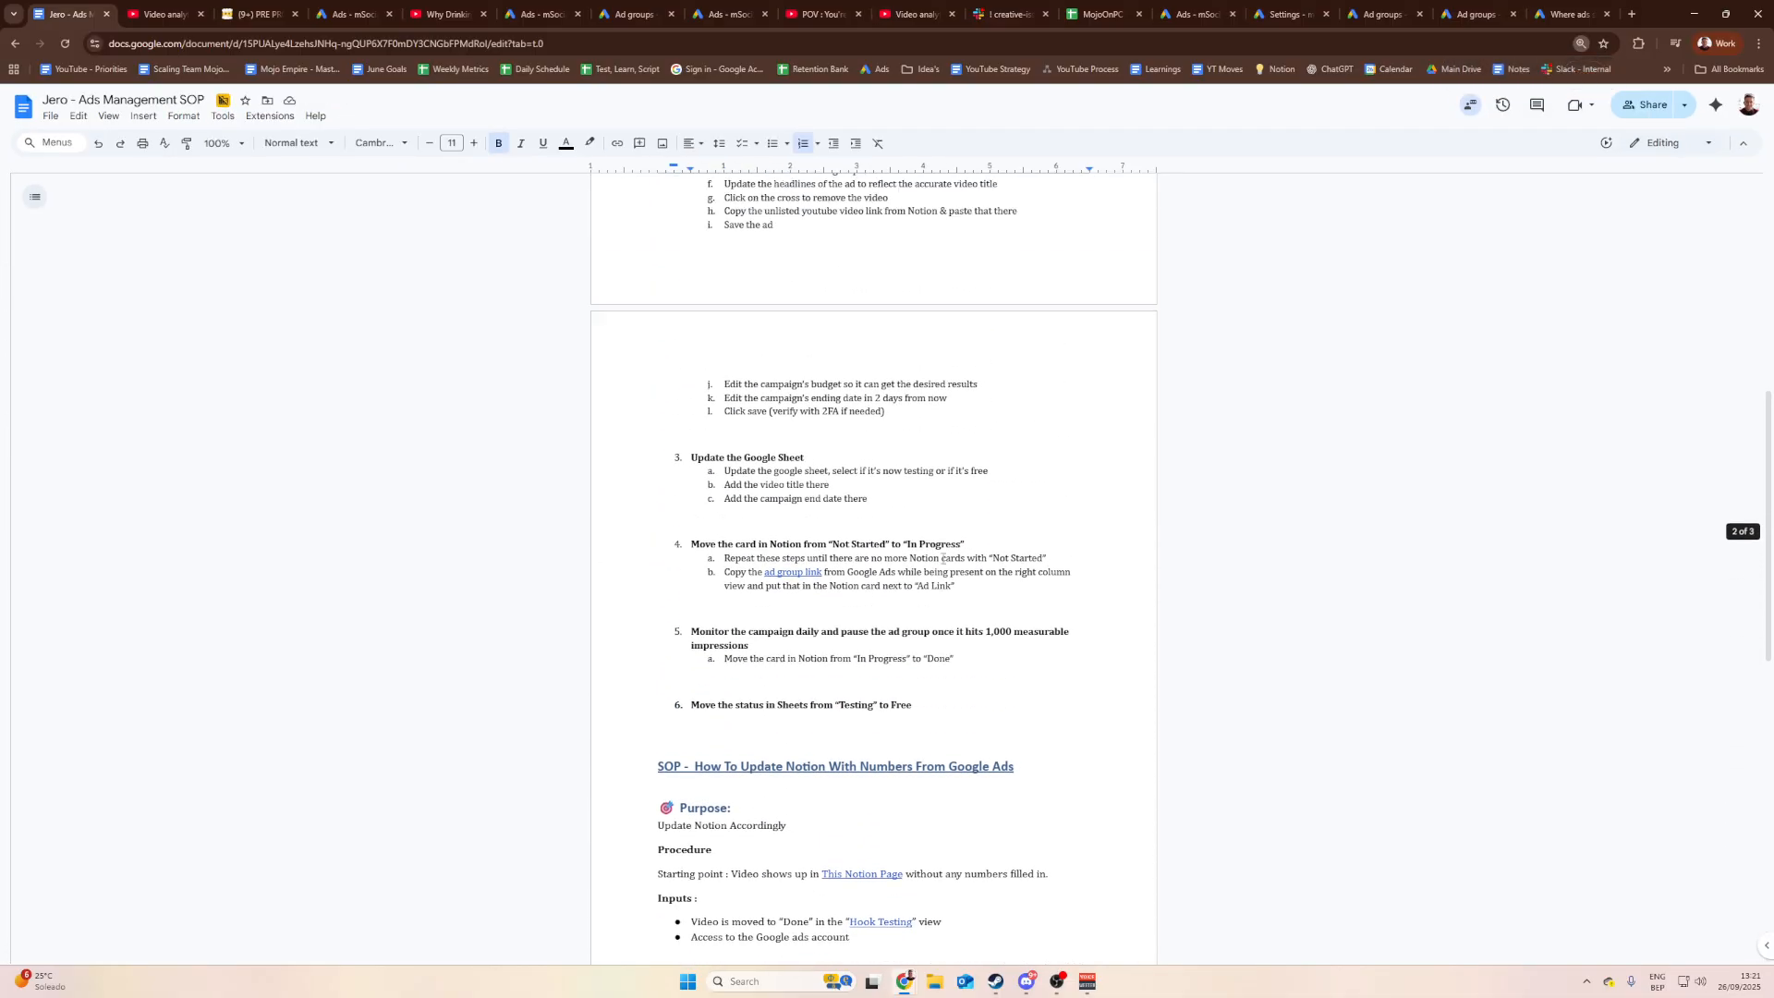
scroll(943, 558, up, 8)
ctrl+scroll(924, 552, up, 2)
scroll(910, 548, up, 4)
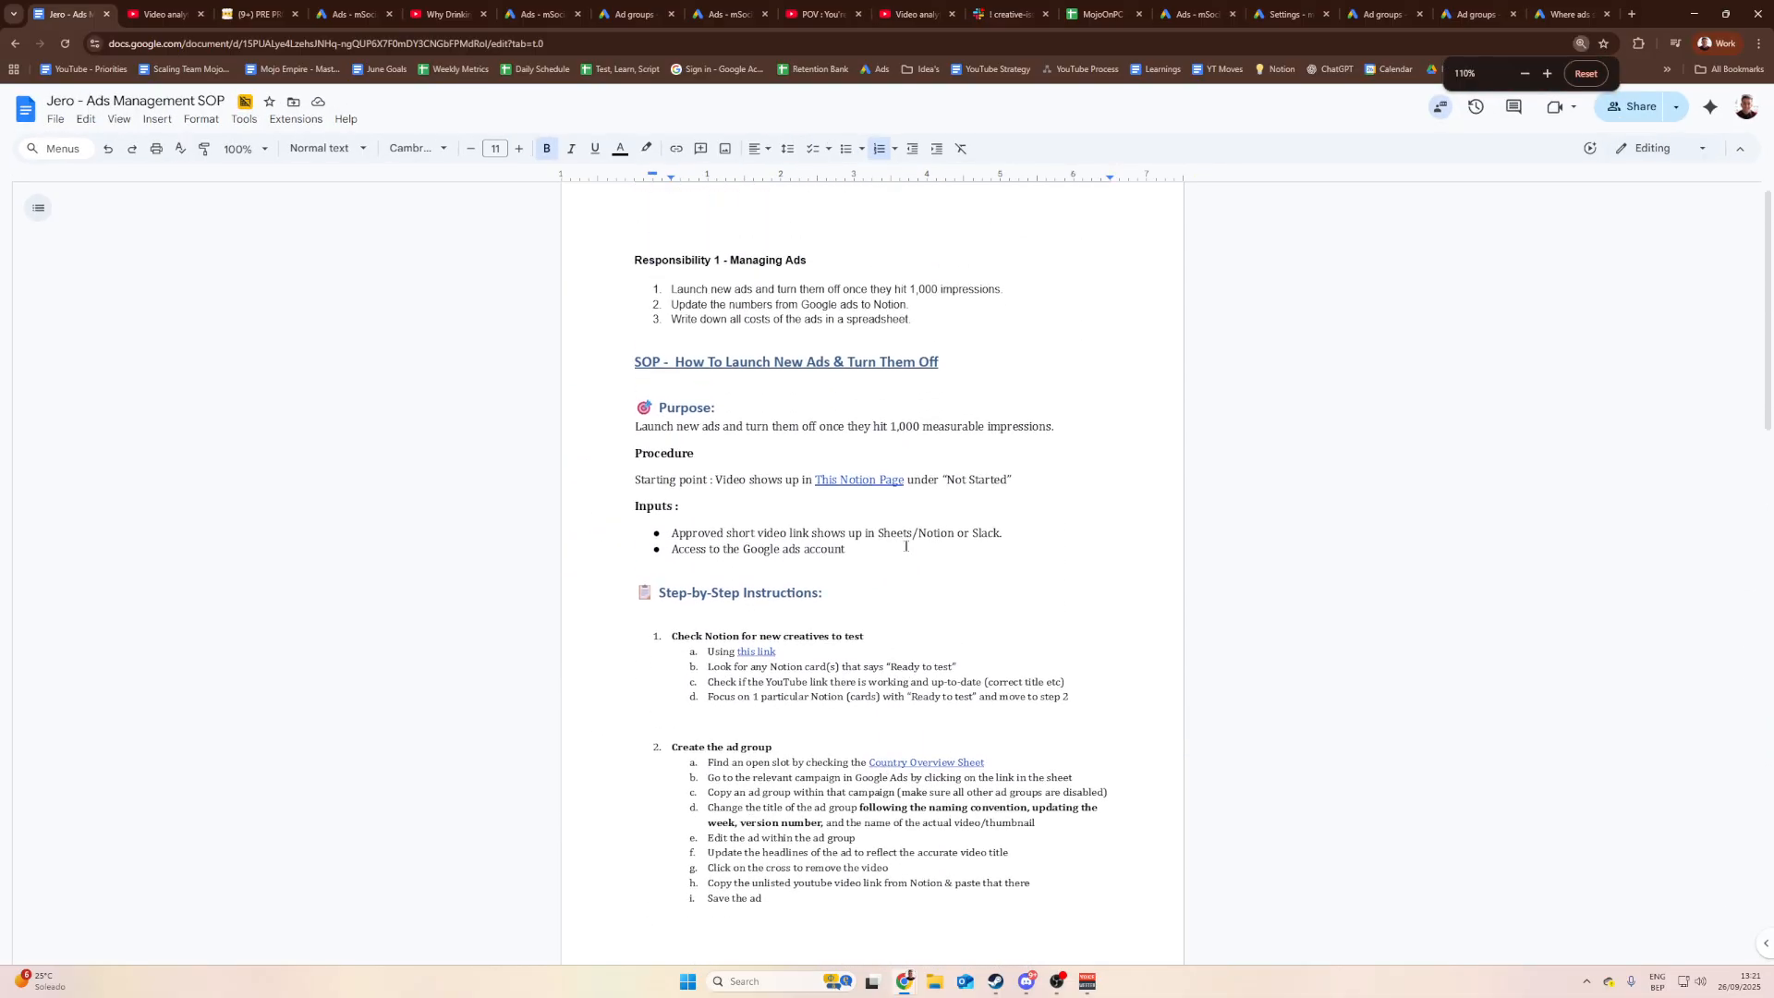
scroll(906, 546, down, 20)
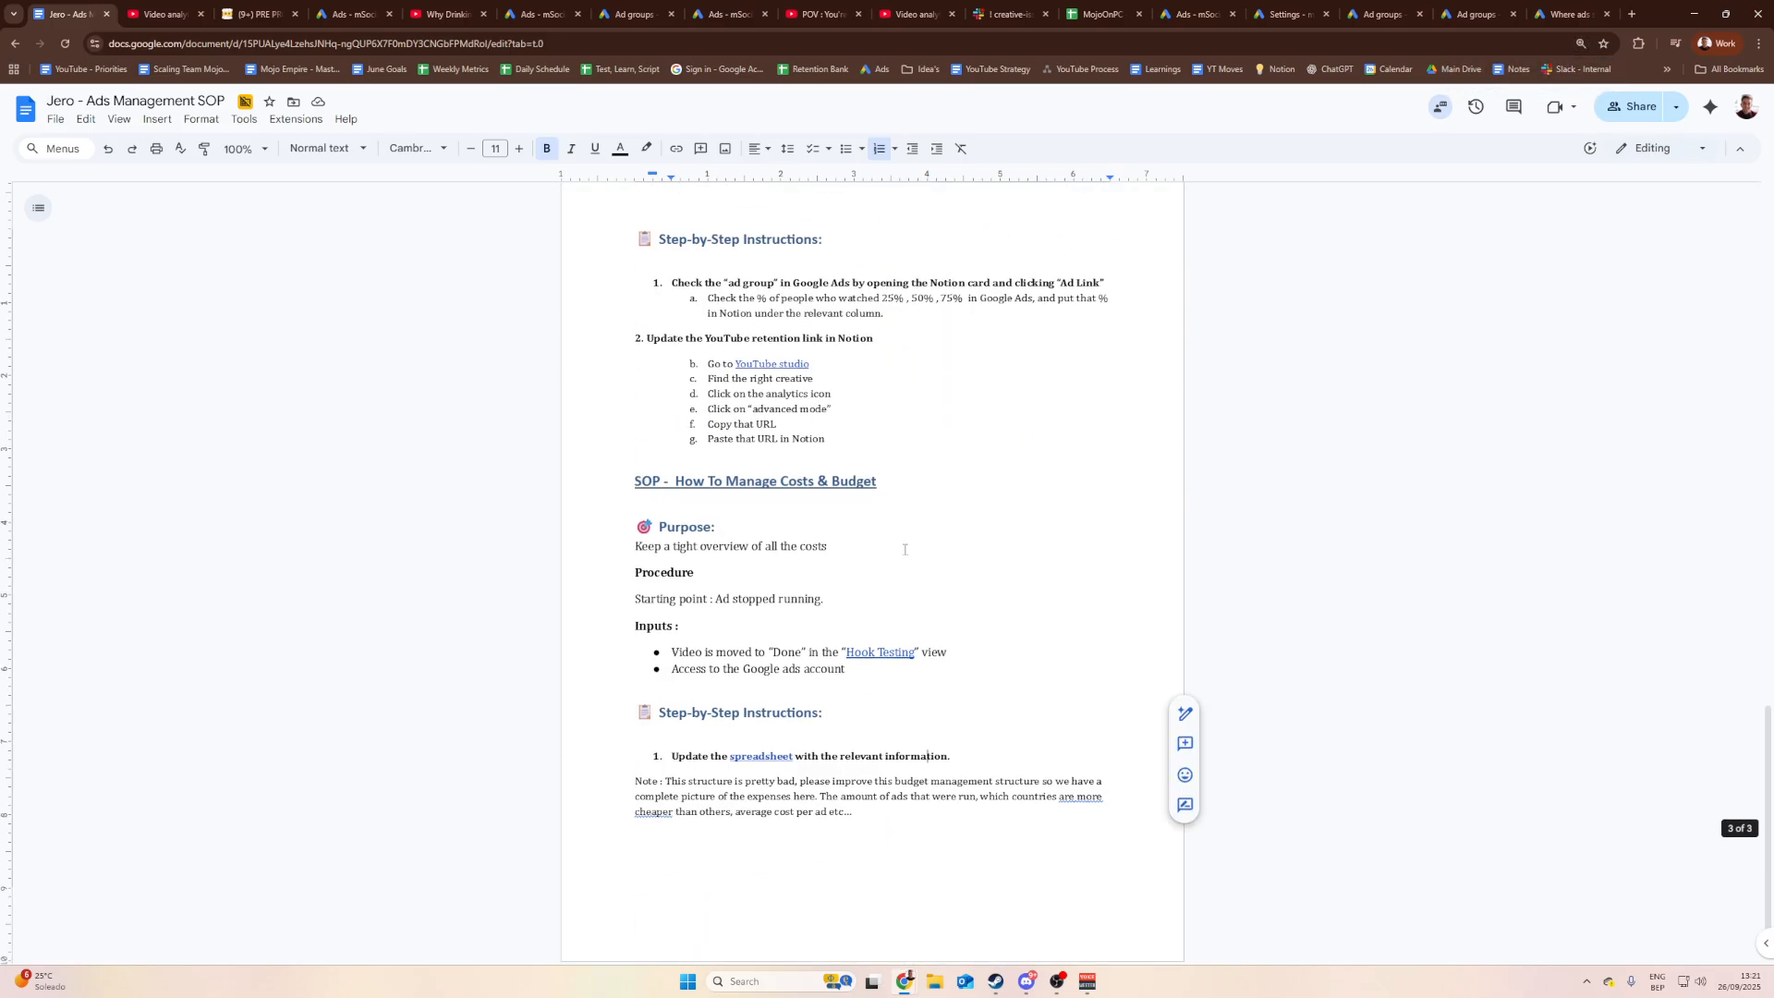
scroll(942, 549, up, 7)
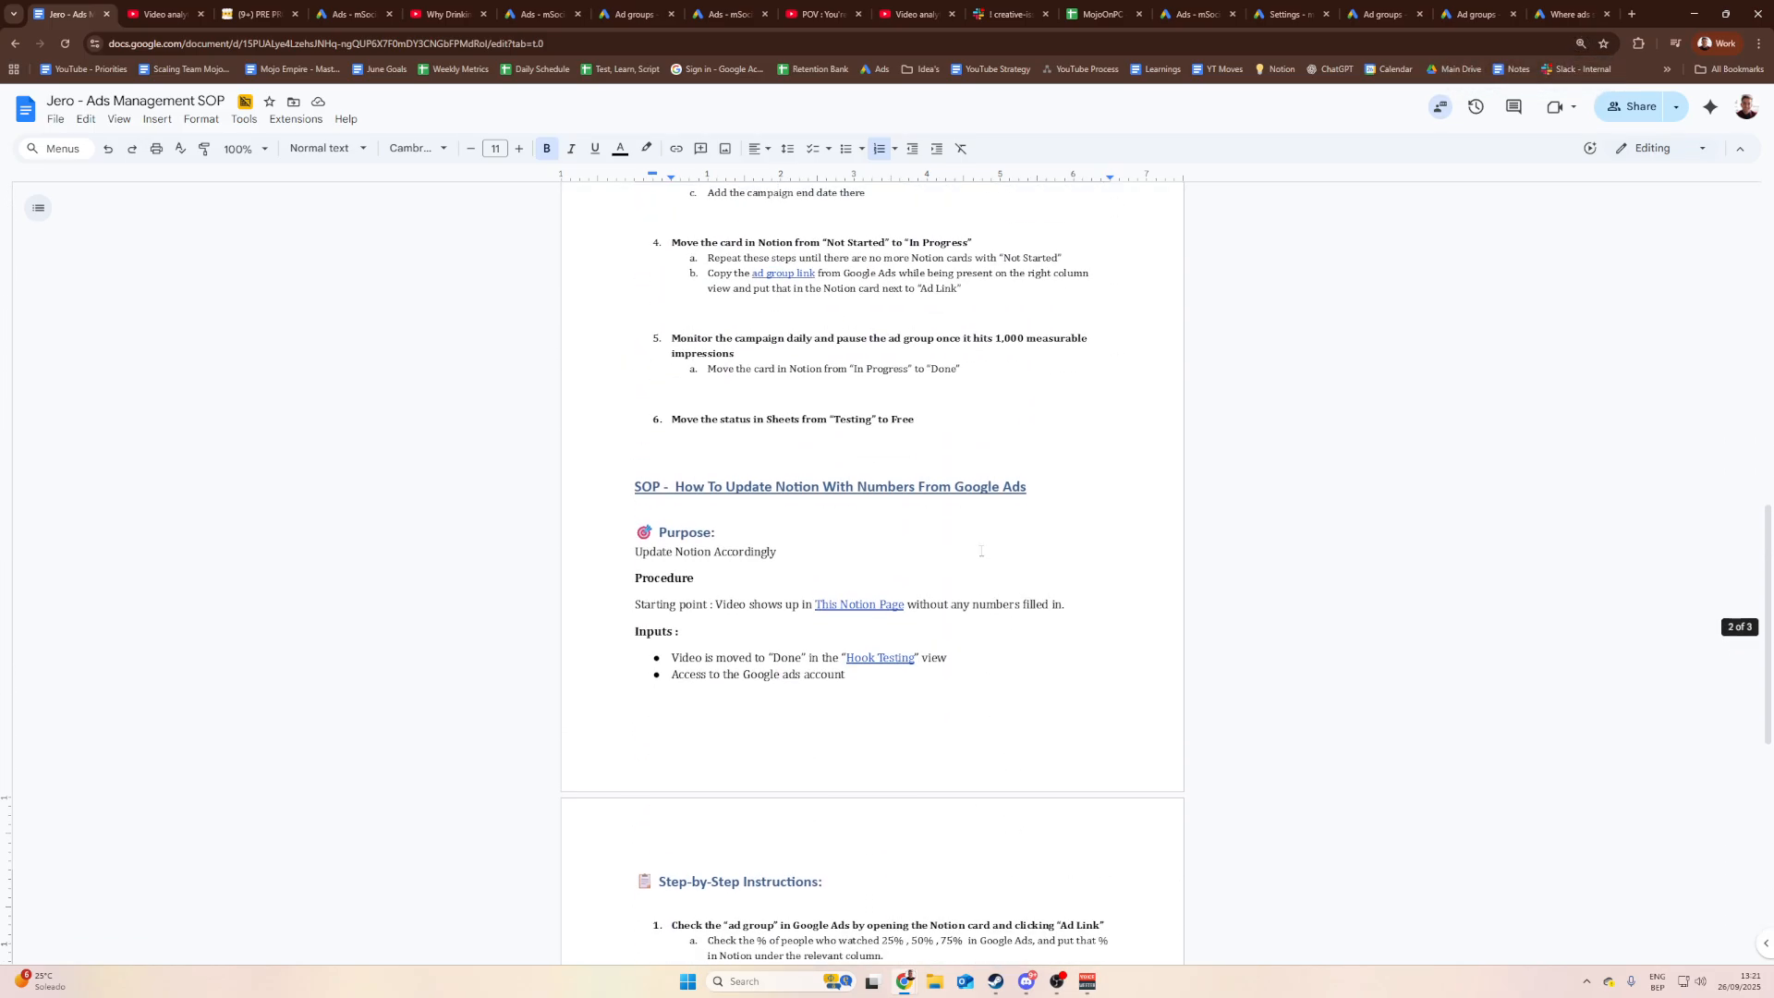
scroll(981, 551, up, 10)
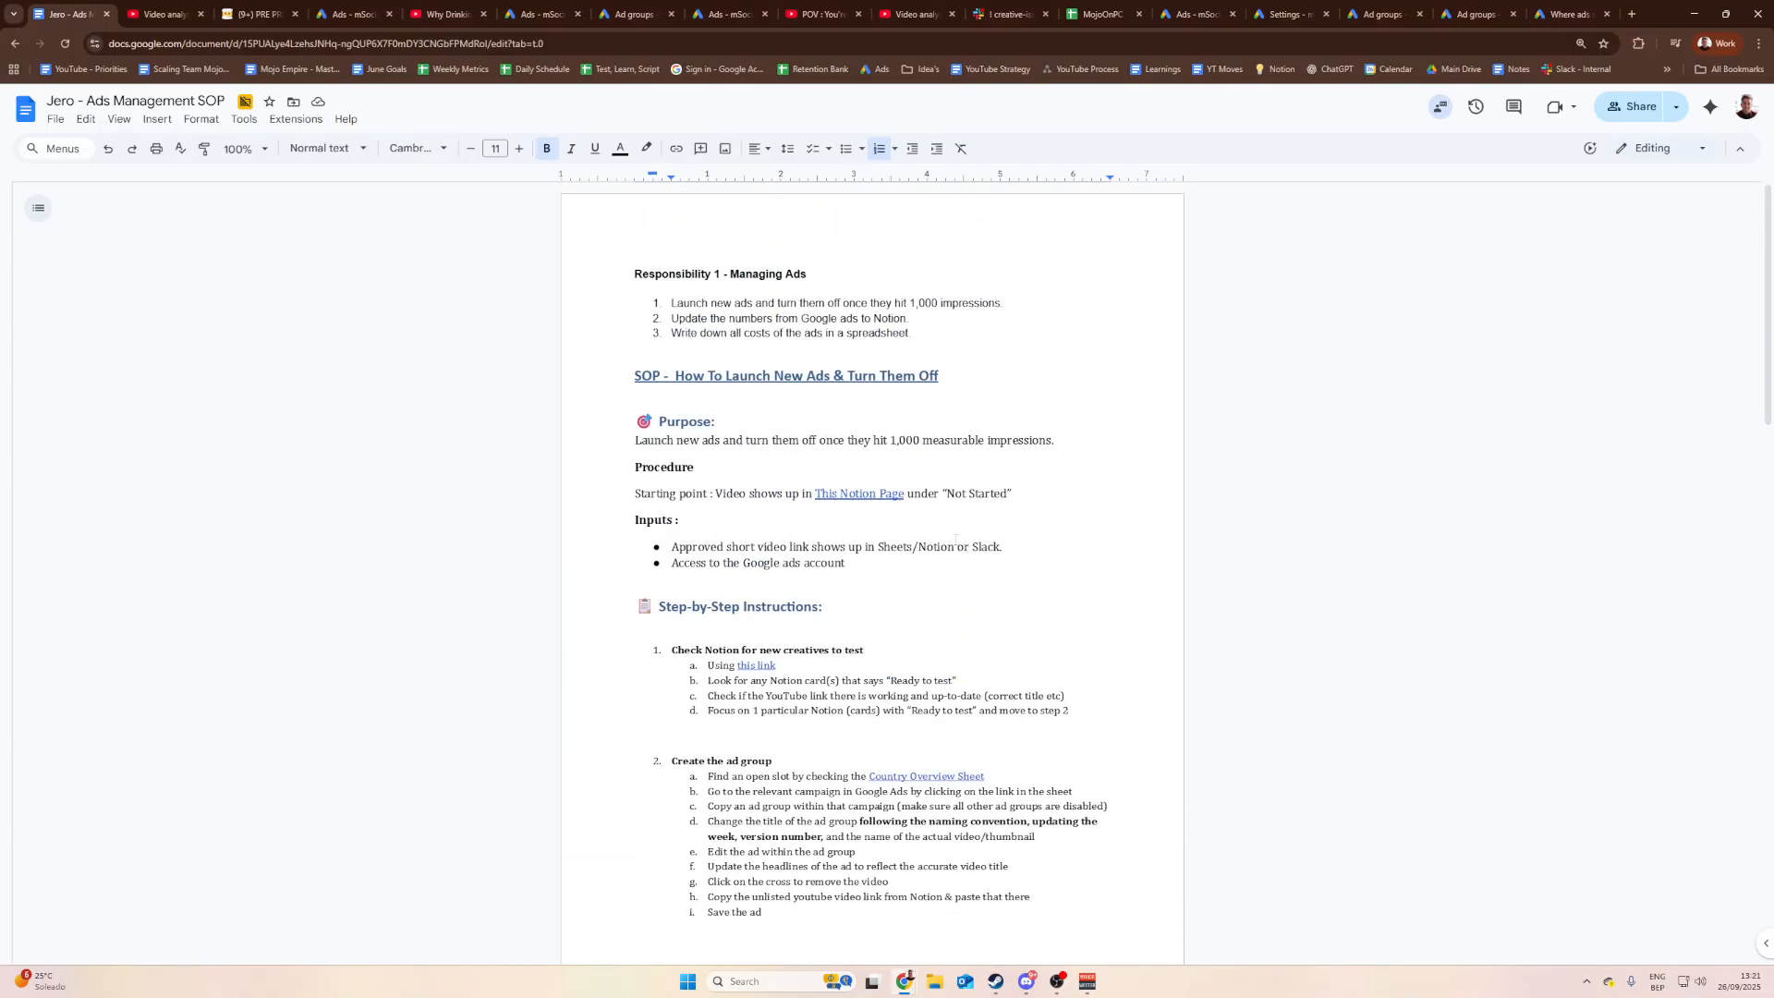
scroll(955, 540, down, 15)
scroll(924, 517, up, 15)
Step: Highlight the Responsibility 1 heading and list, then return to Google Ads
click(924, 330)
drag(930, 333, 514, 255)
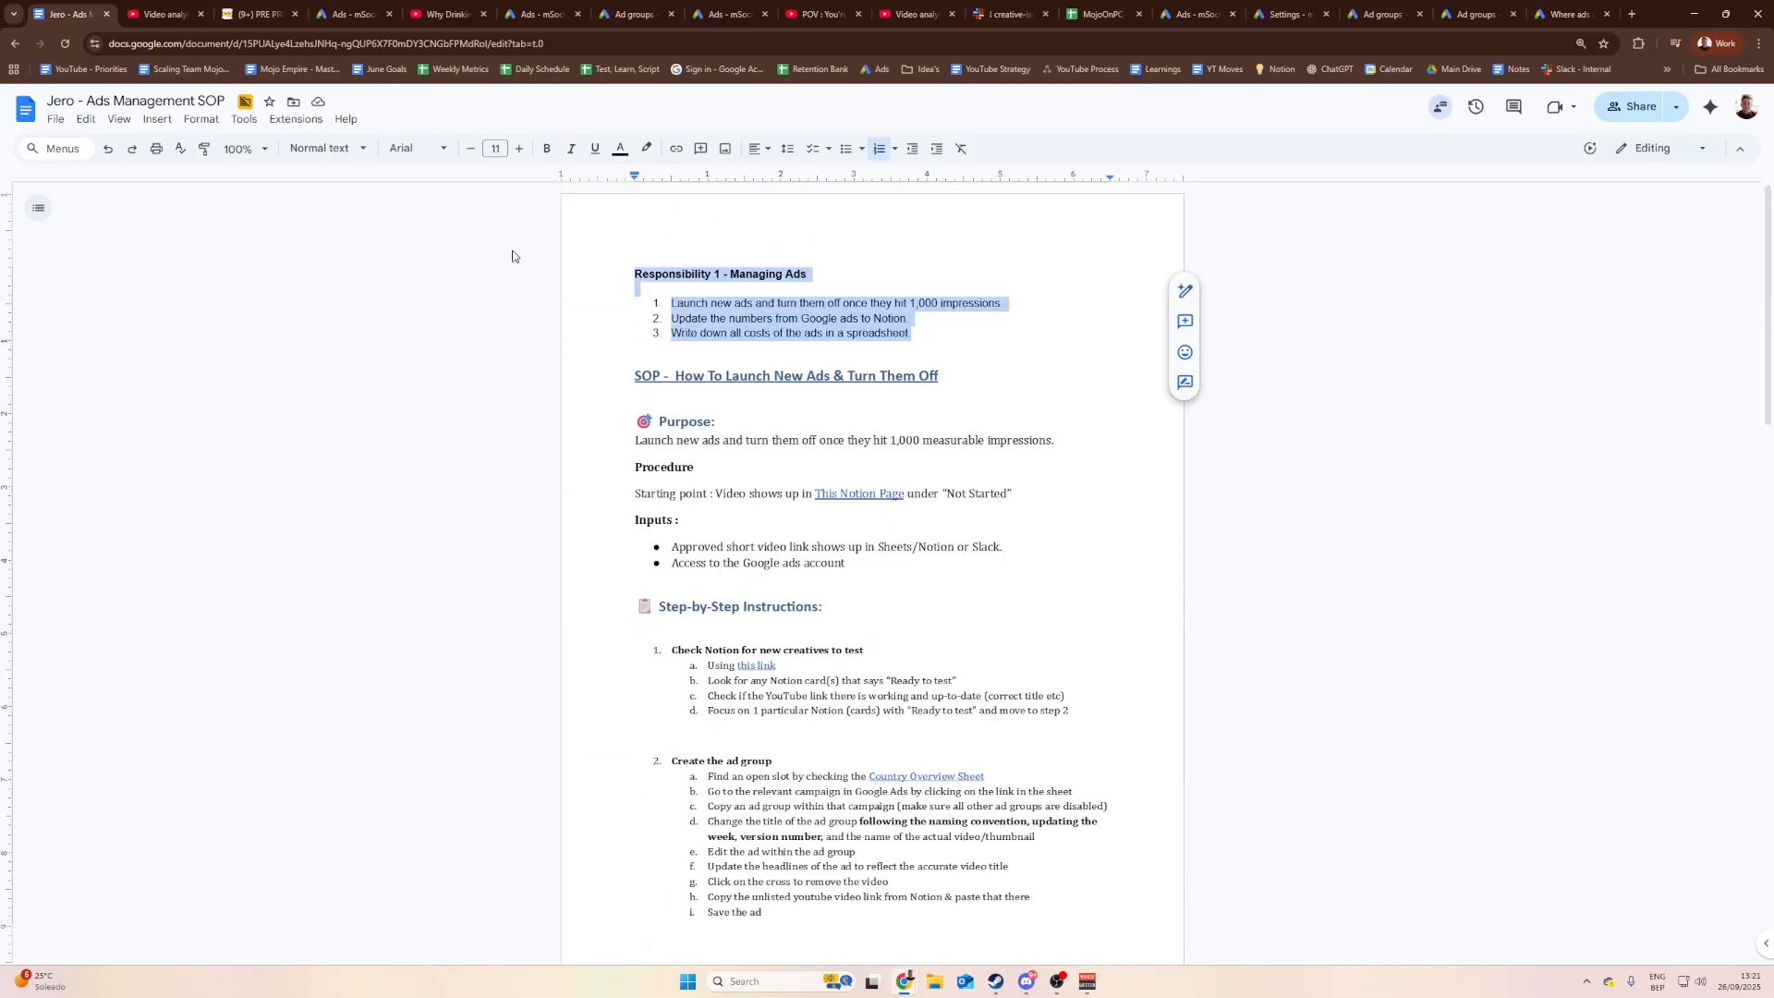
click(851, 270)
click(950, 334)
drag(943, 334, 520, 238)
click(526, 250)
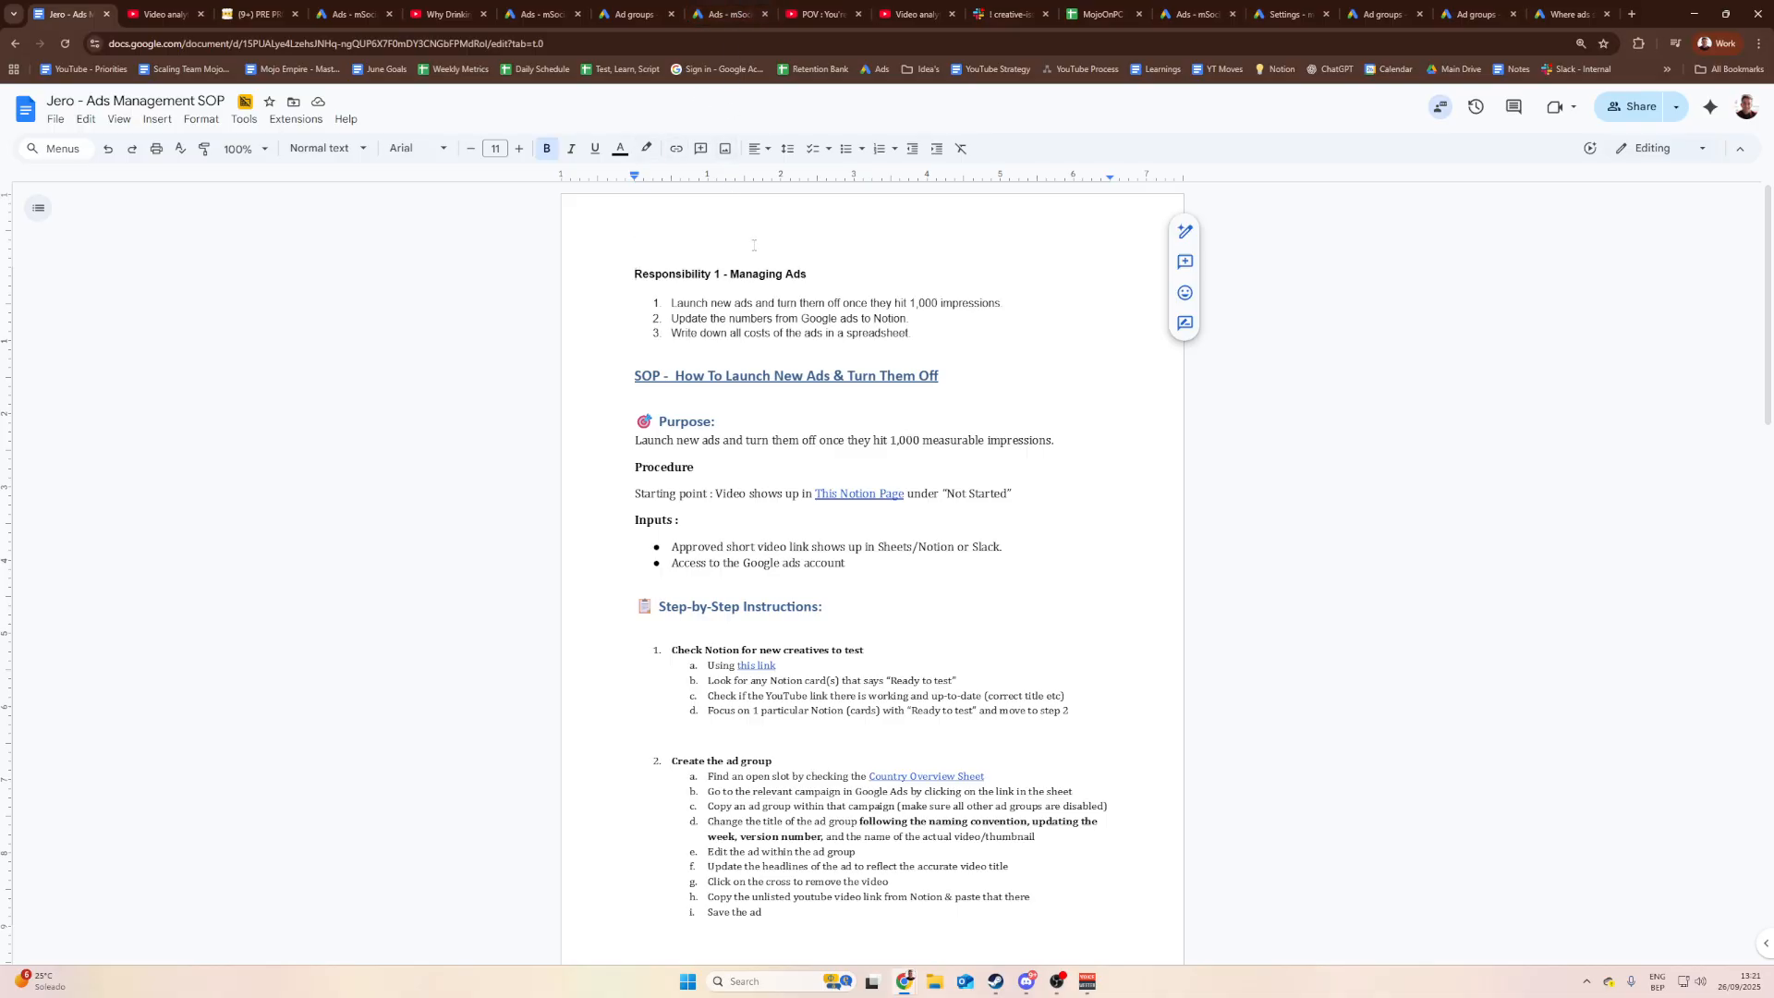
click(379, 11)
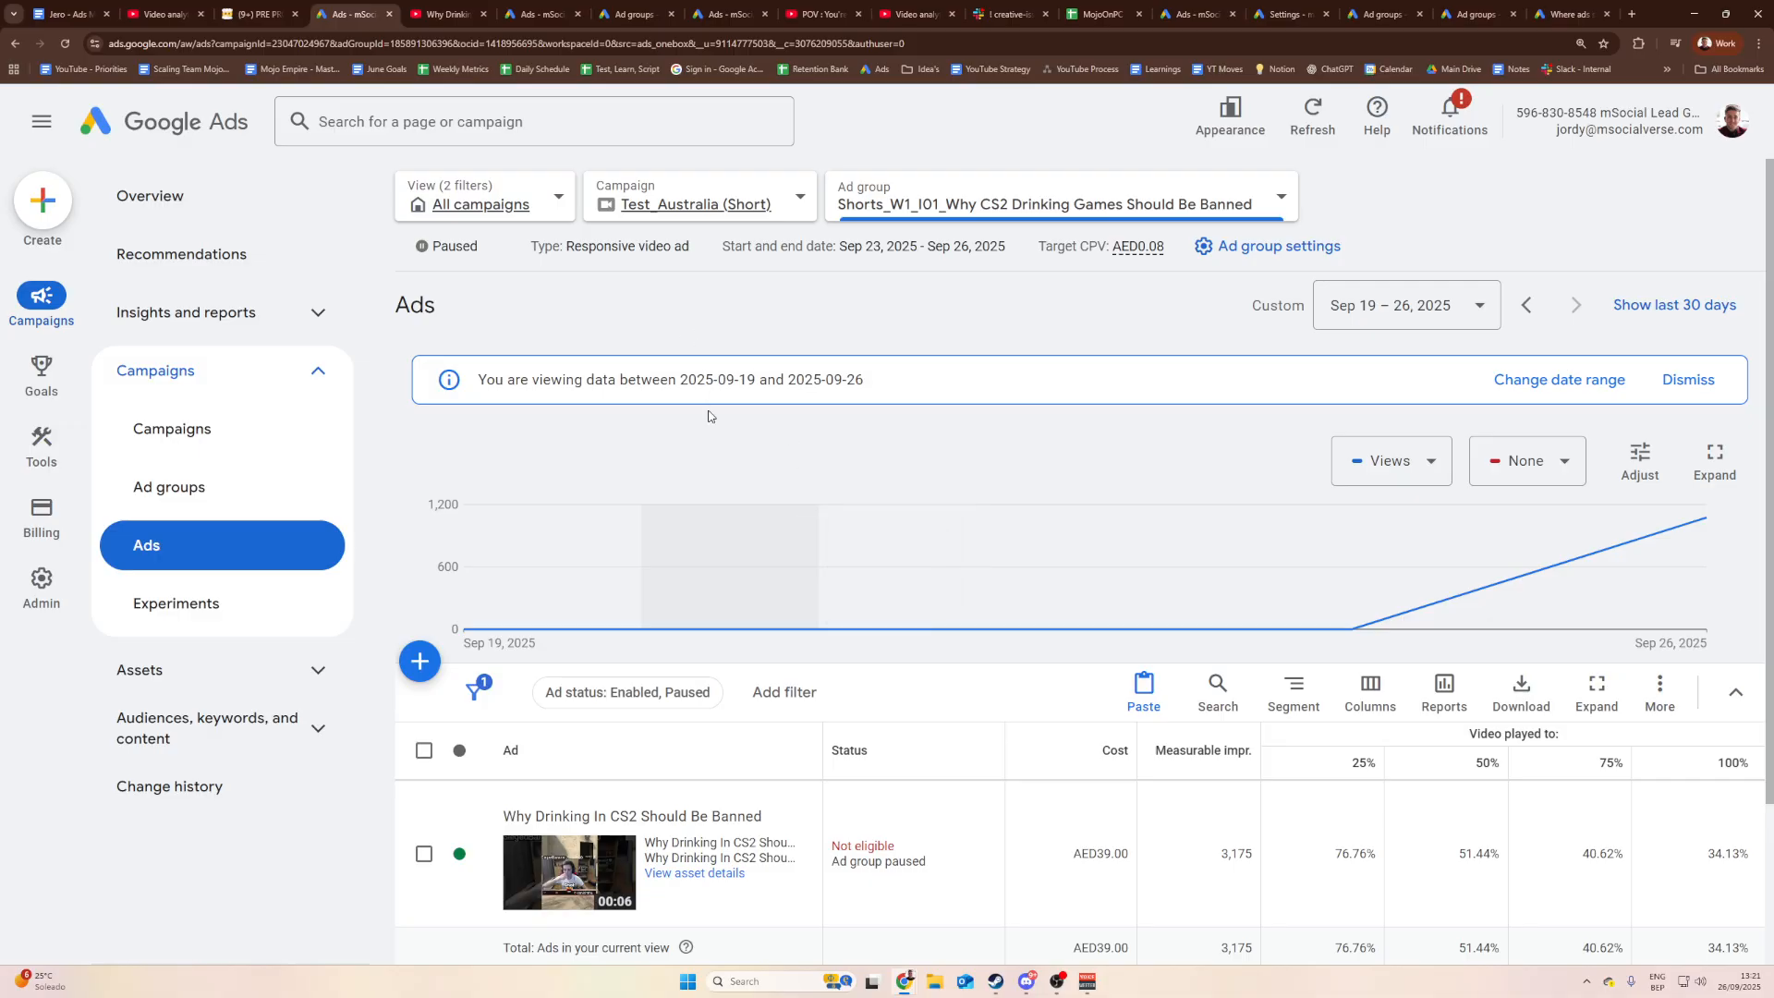
Step: Zoom out and show ad groups from all campaigns instead of Test_Australia (Short)
key(ctrl+minus)
key(ctrl+minus)
key(ctrl+minus)
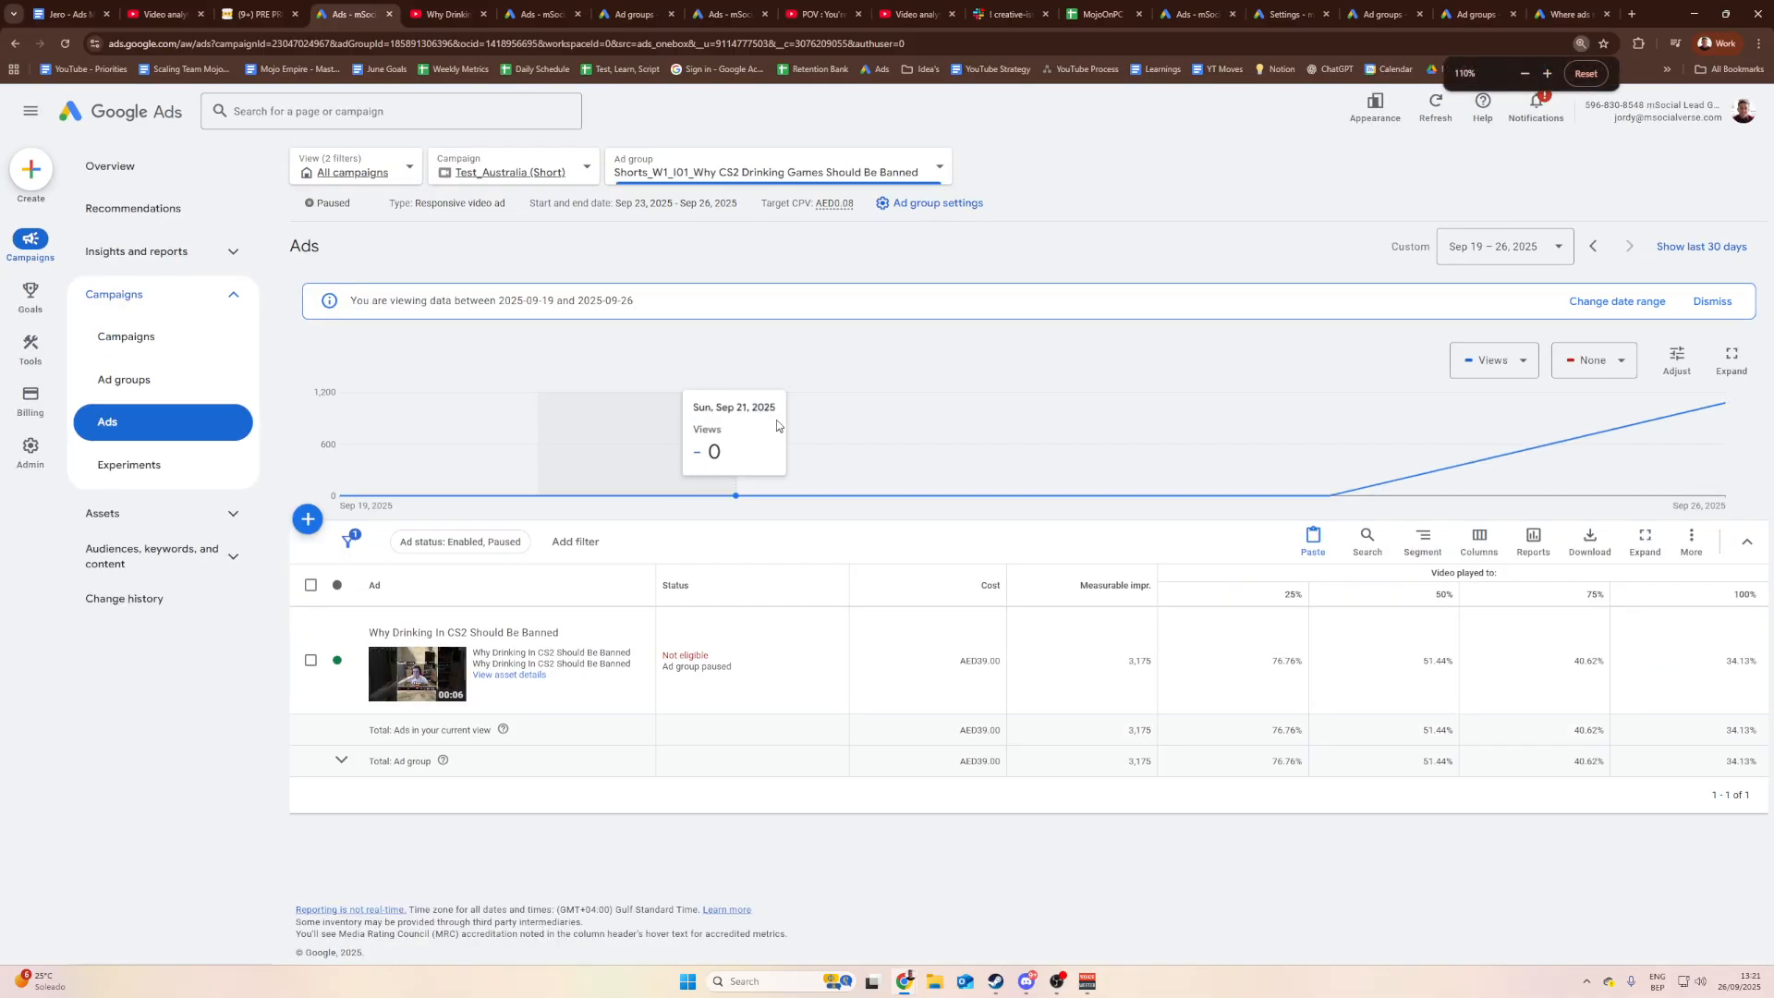
click(552, 172)
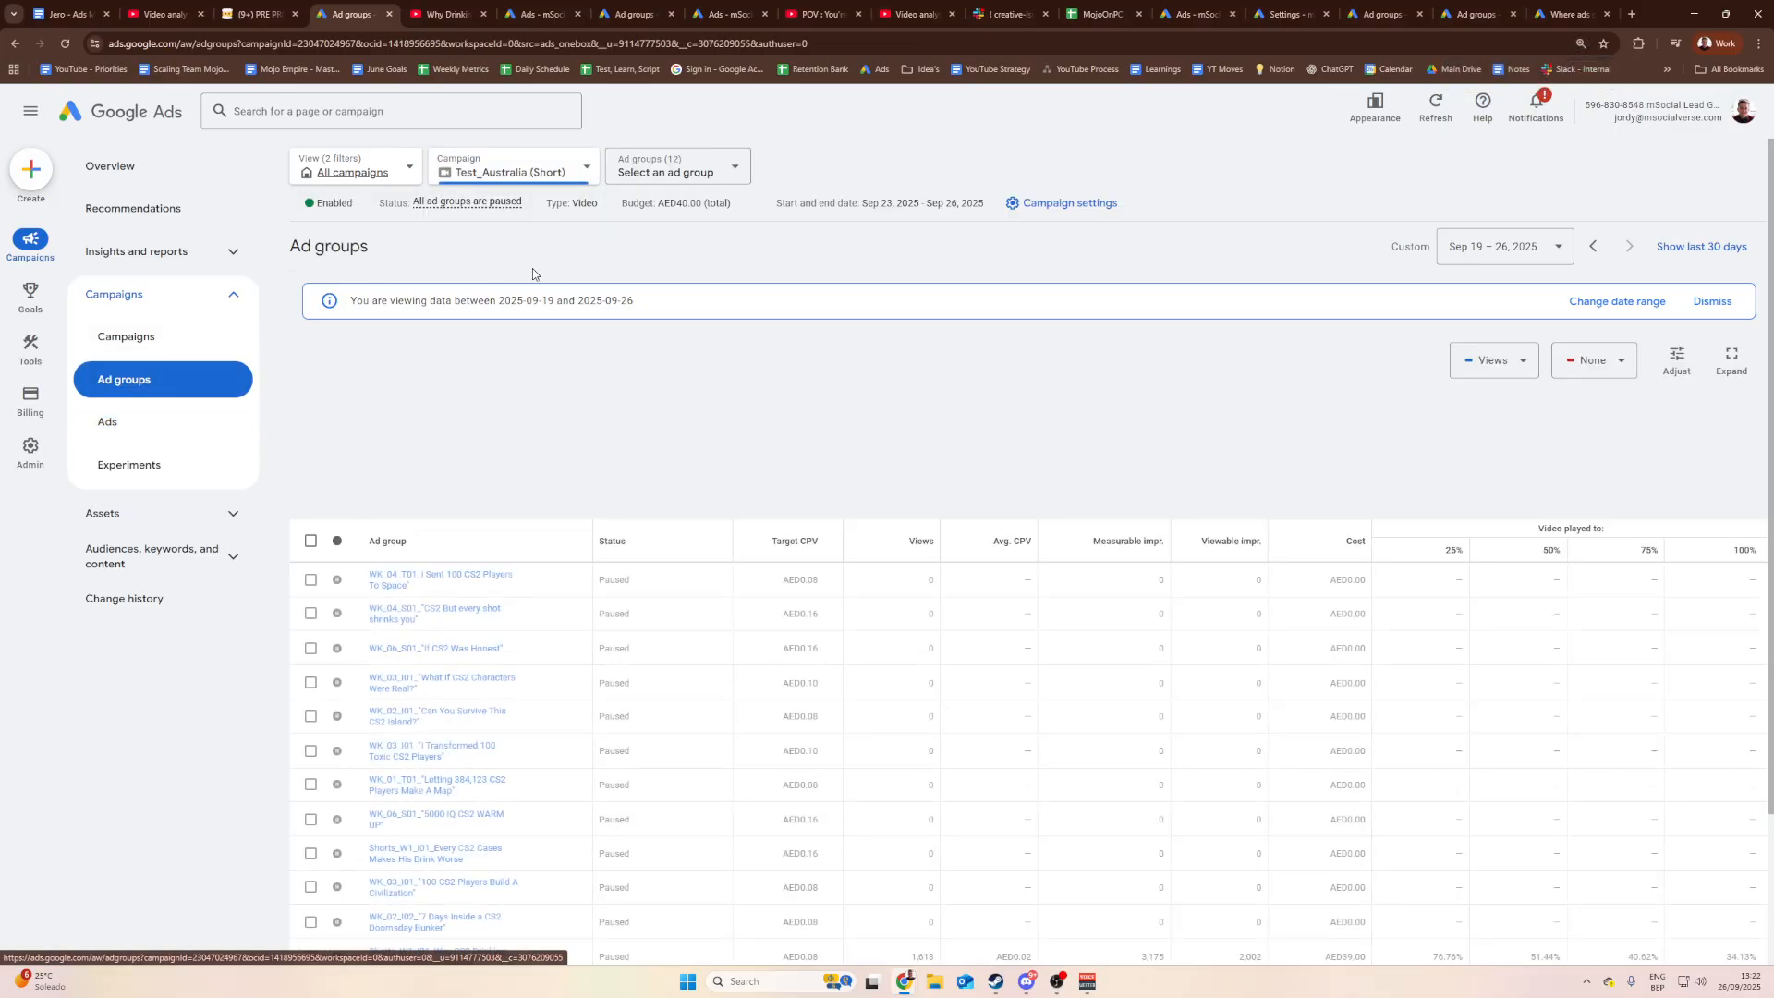
click(439, 246)
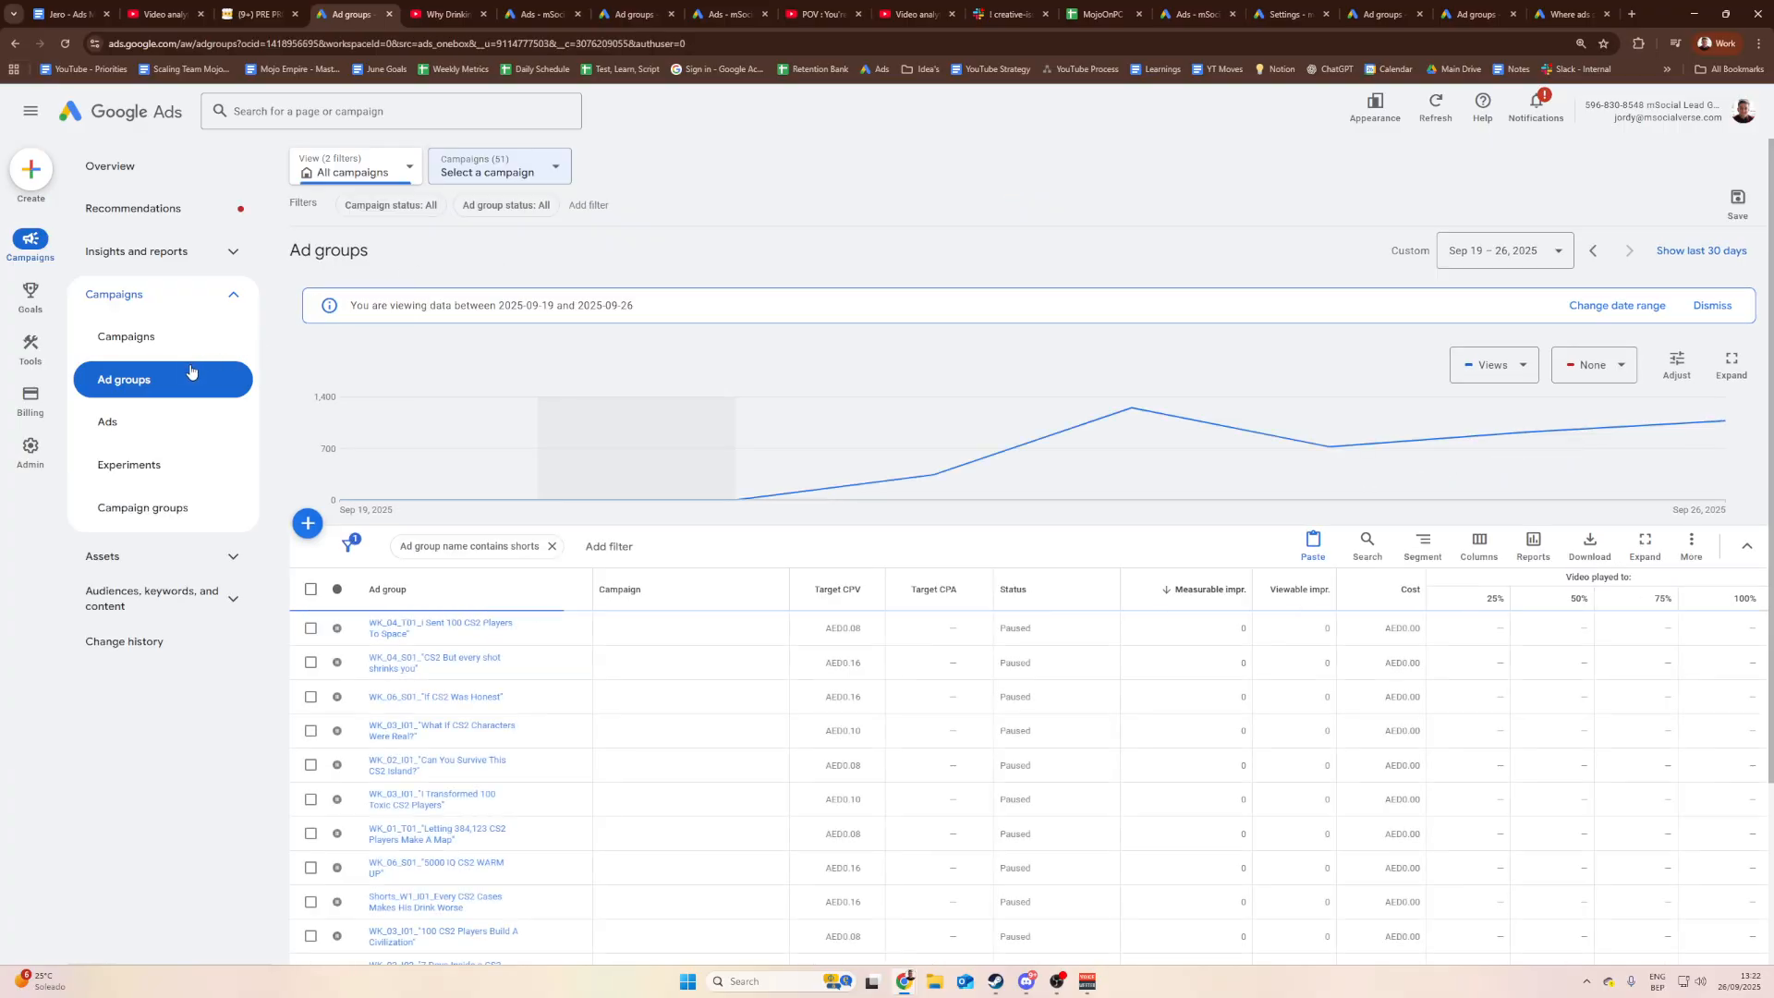
Step: Scroll the 15 Shorts ad groups and see the New Zealand #2 group's disapproval reason
scroll(1050, 559, down, 1)
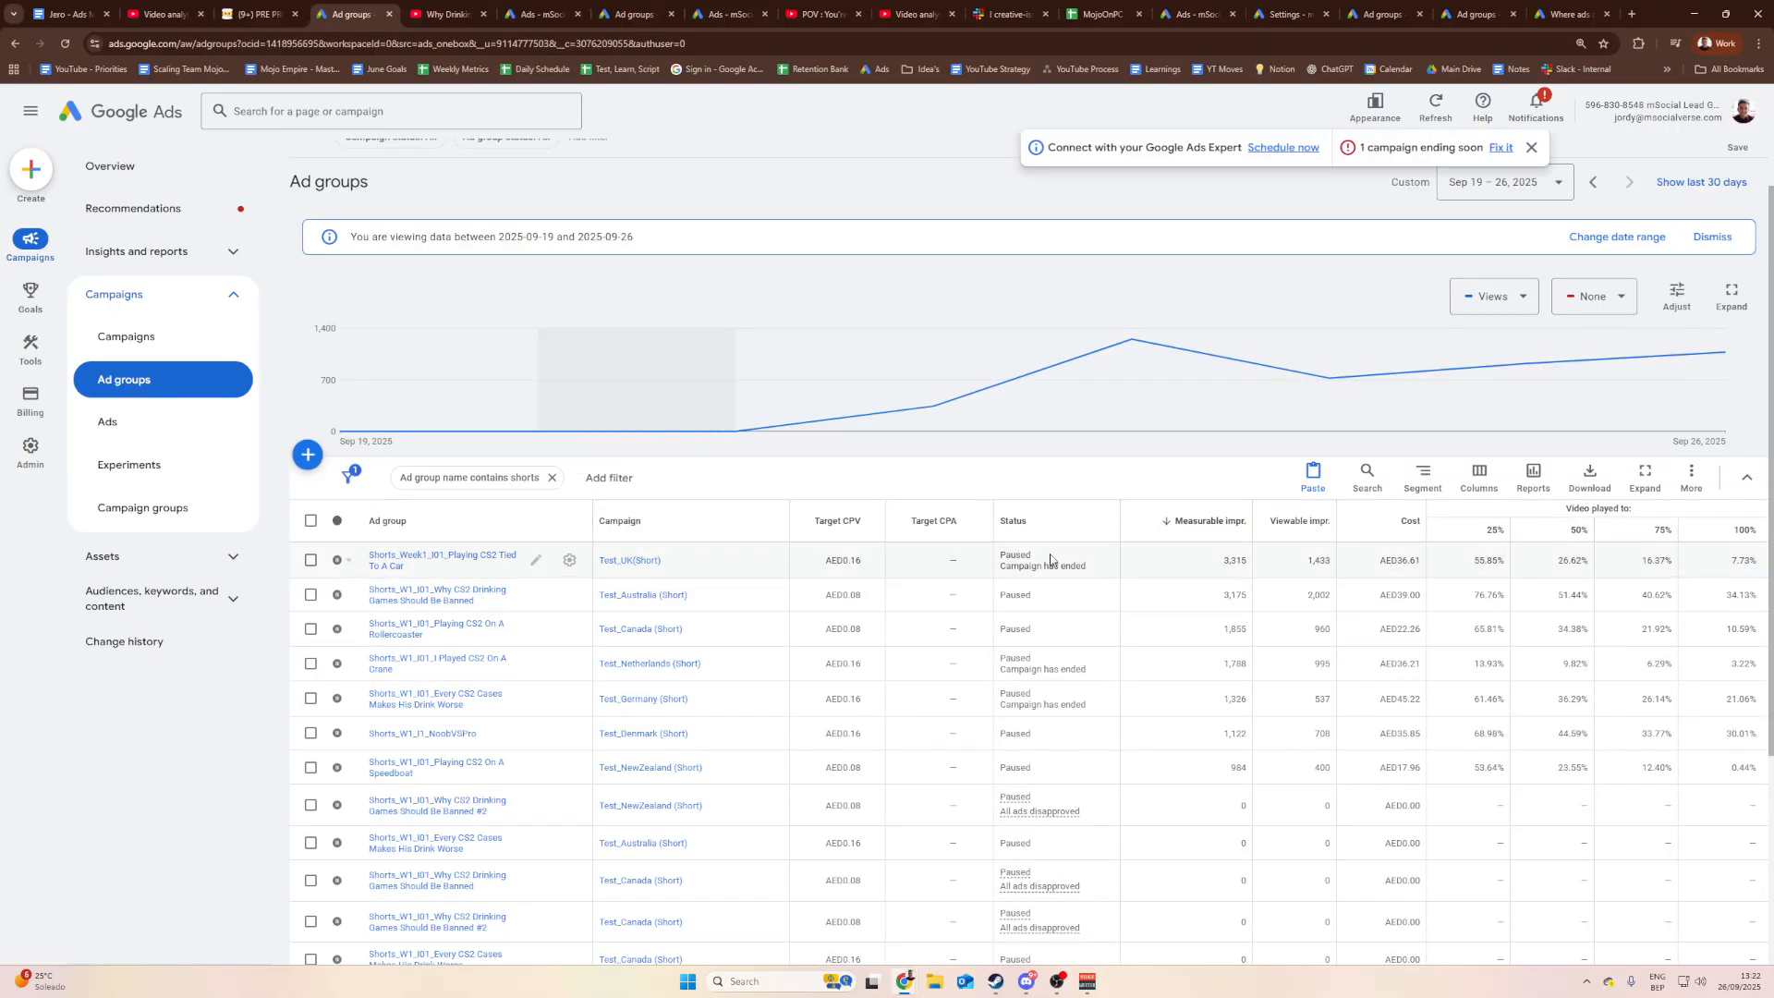
scroll(1071, 545, down, 2)
scroll(702, 509, down, 2)
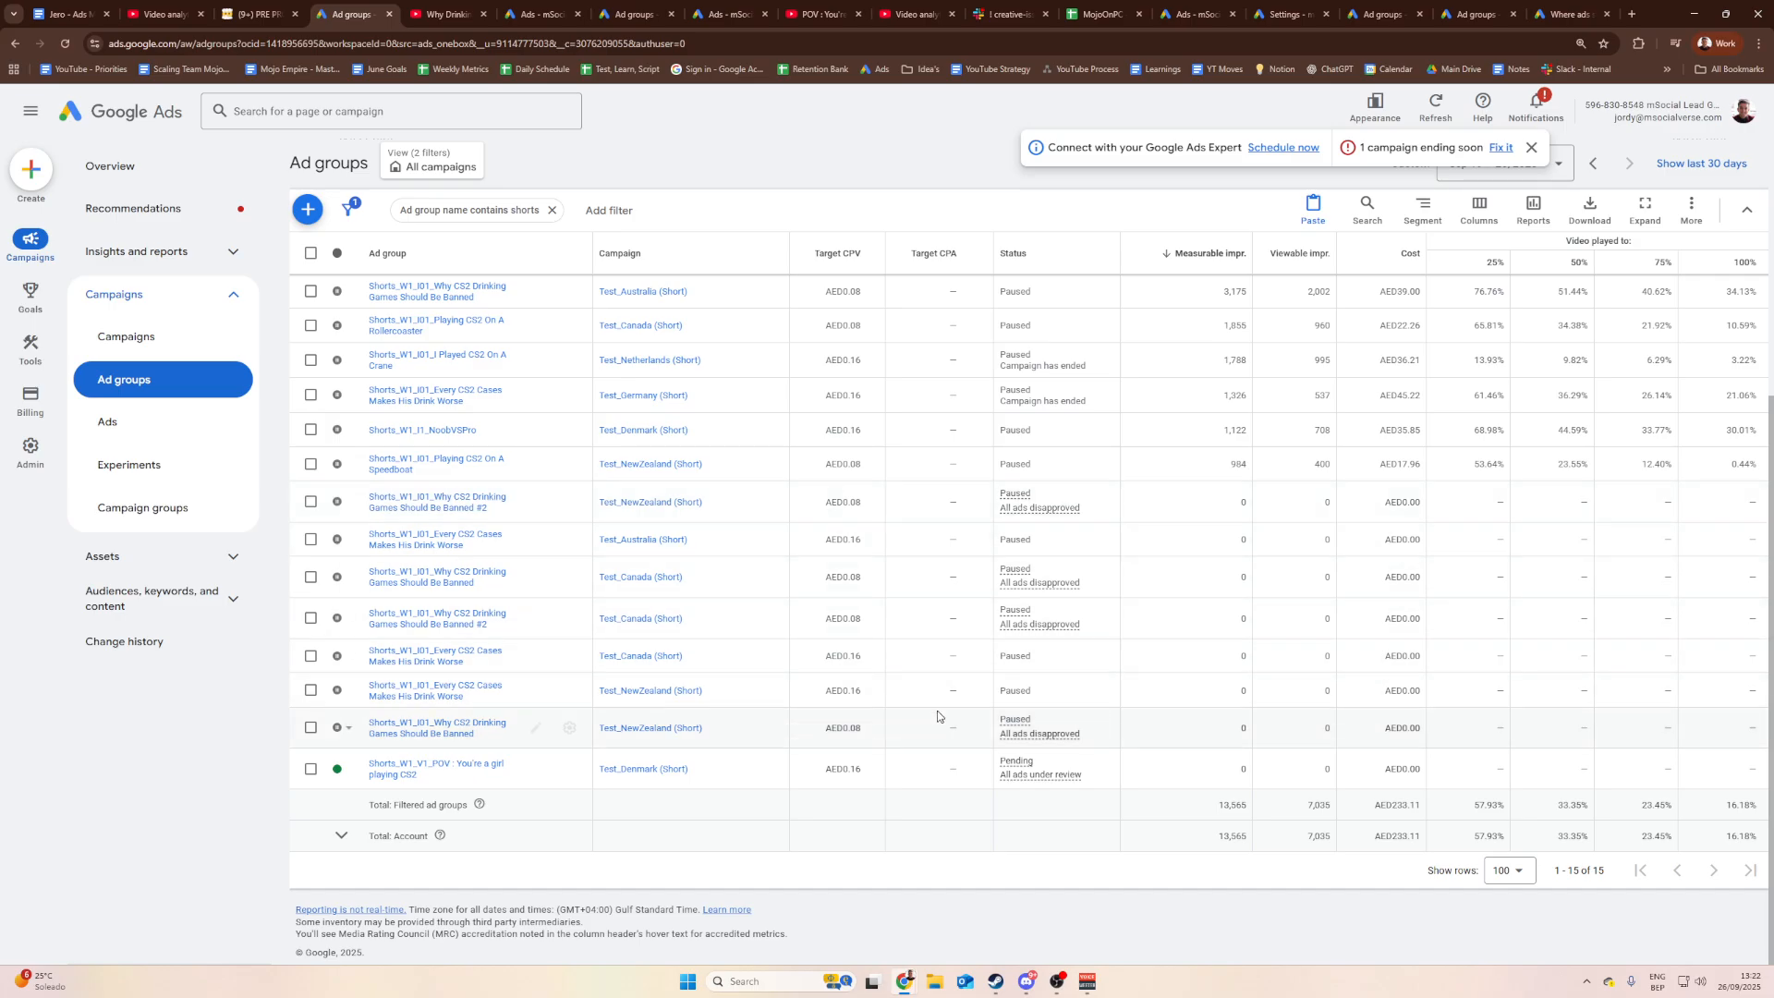
scroll(938, 716, up, 5)
scroll(776, 582, down, 5)
scroll(640, 486, up, 4)
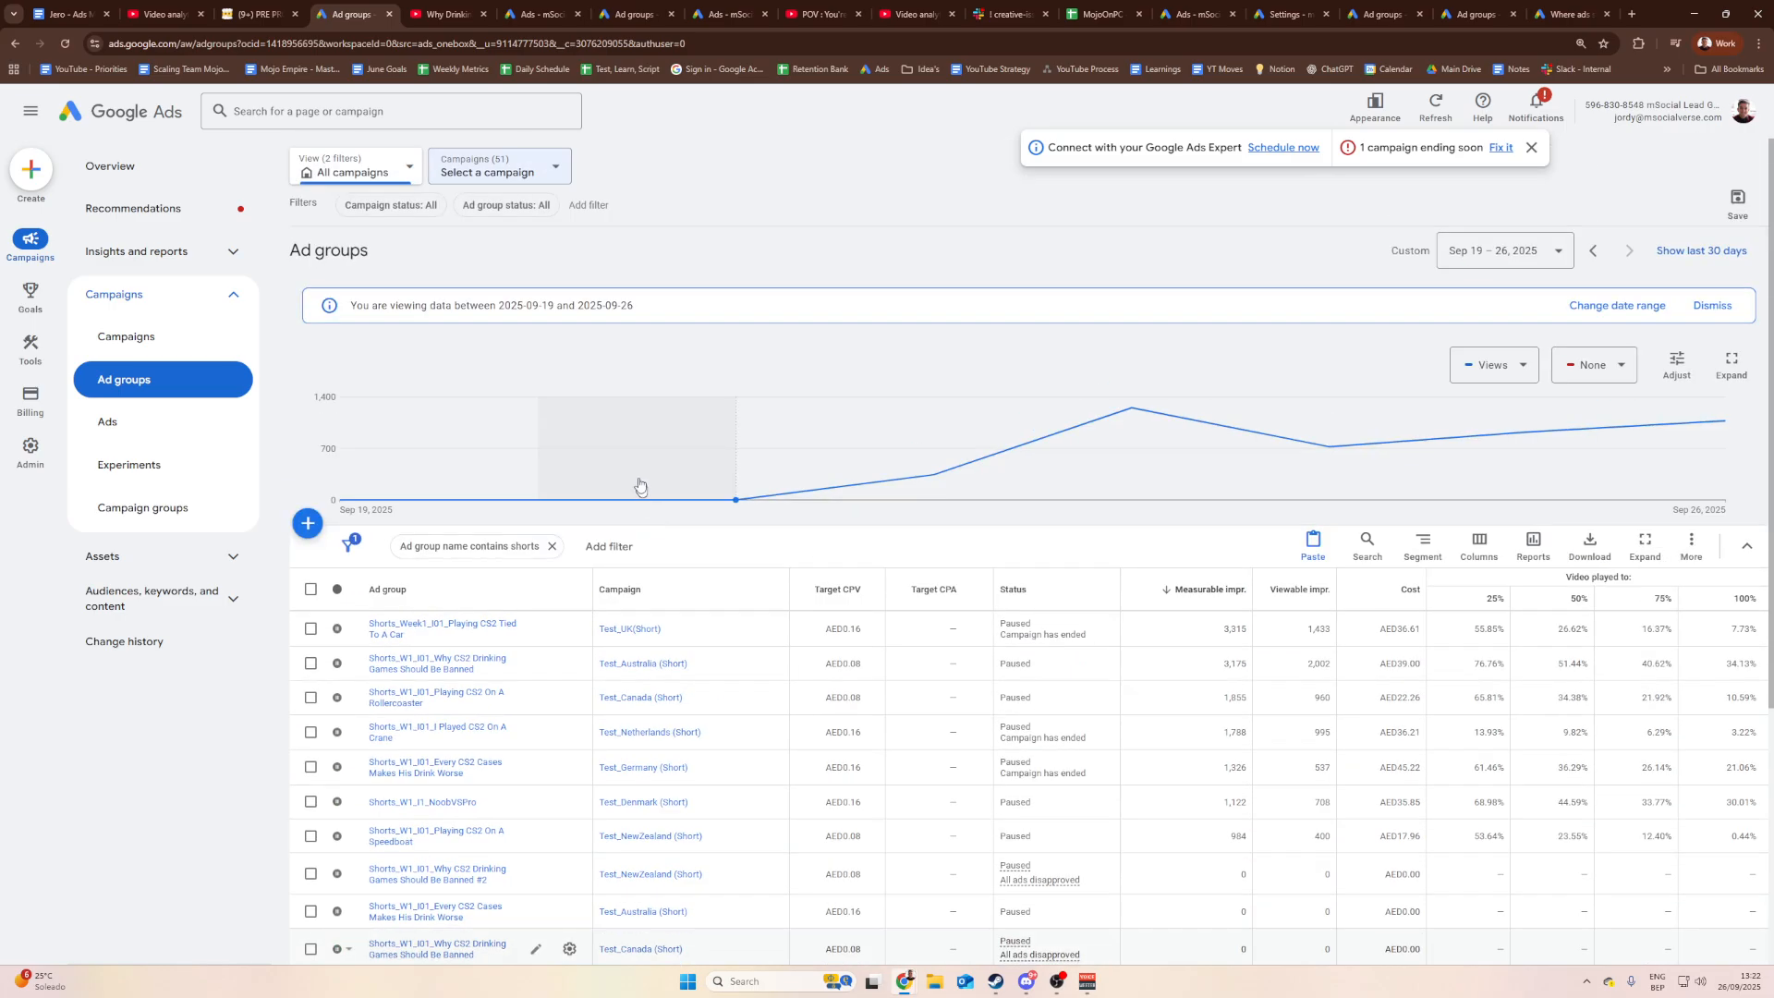
scroll(588, 459, down, 5)
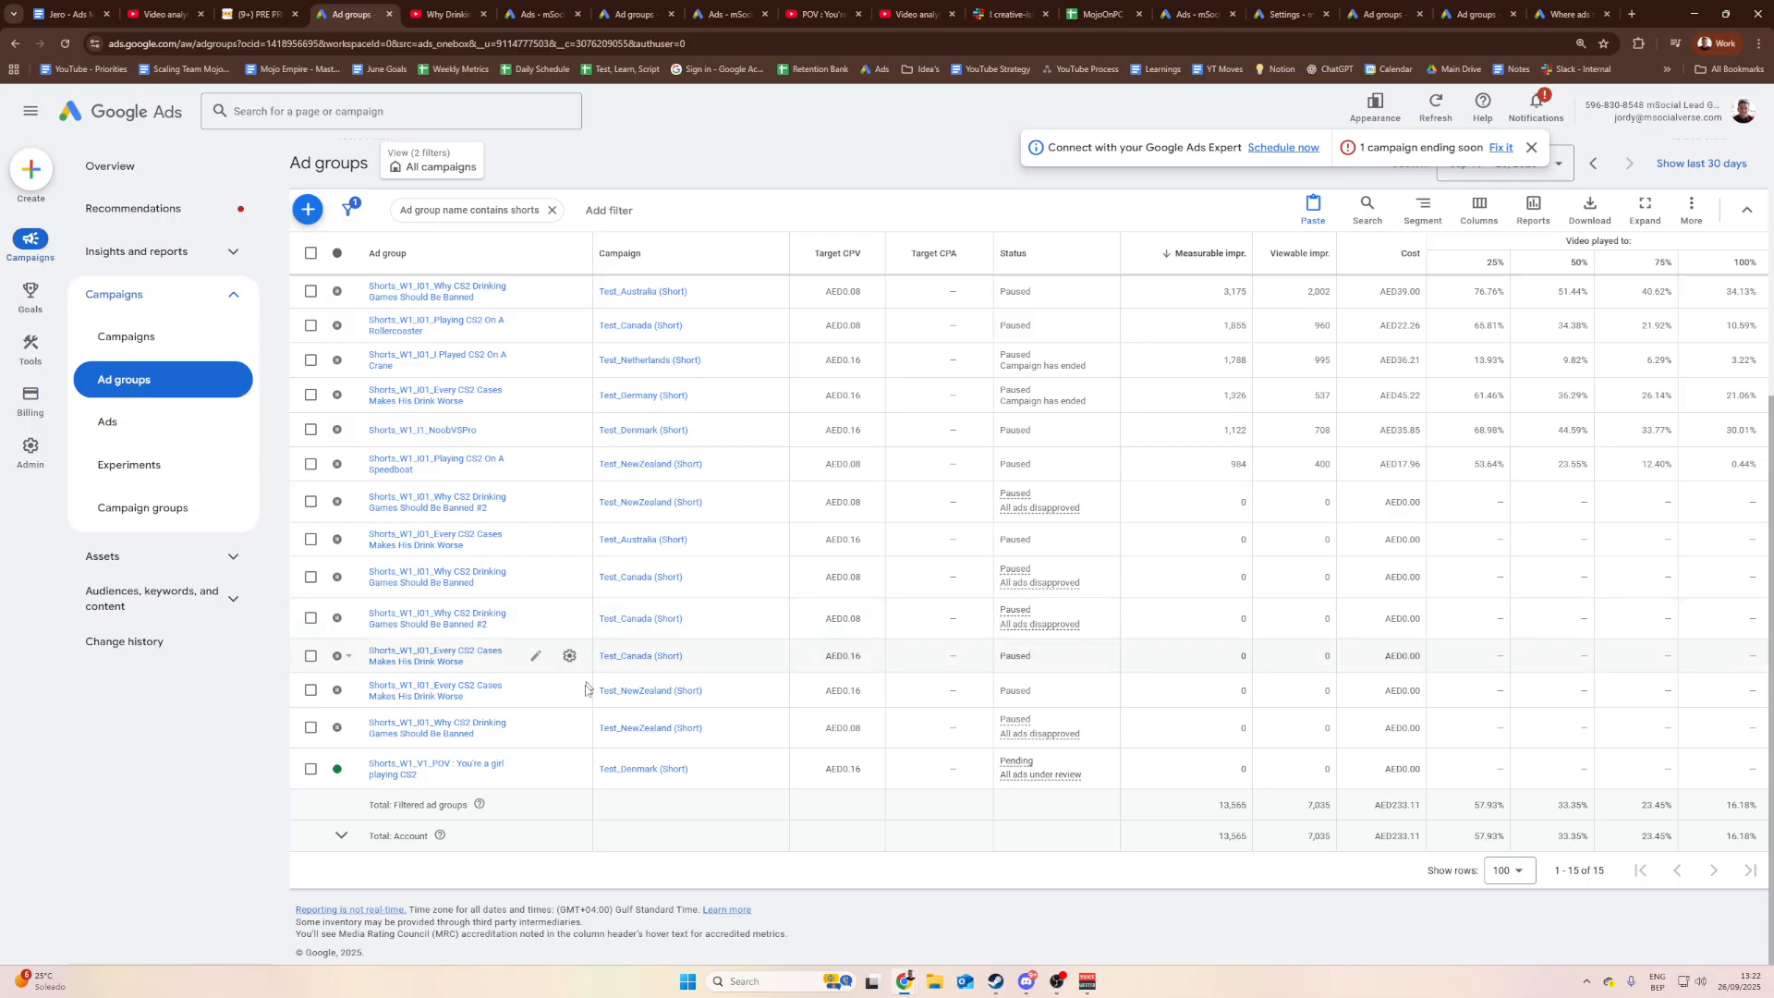
mouse_move(1035, 773)
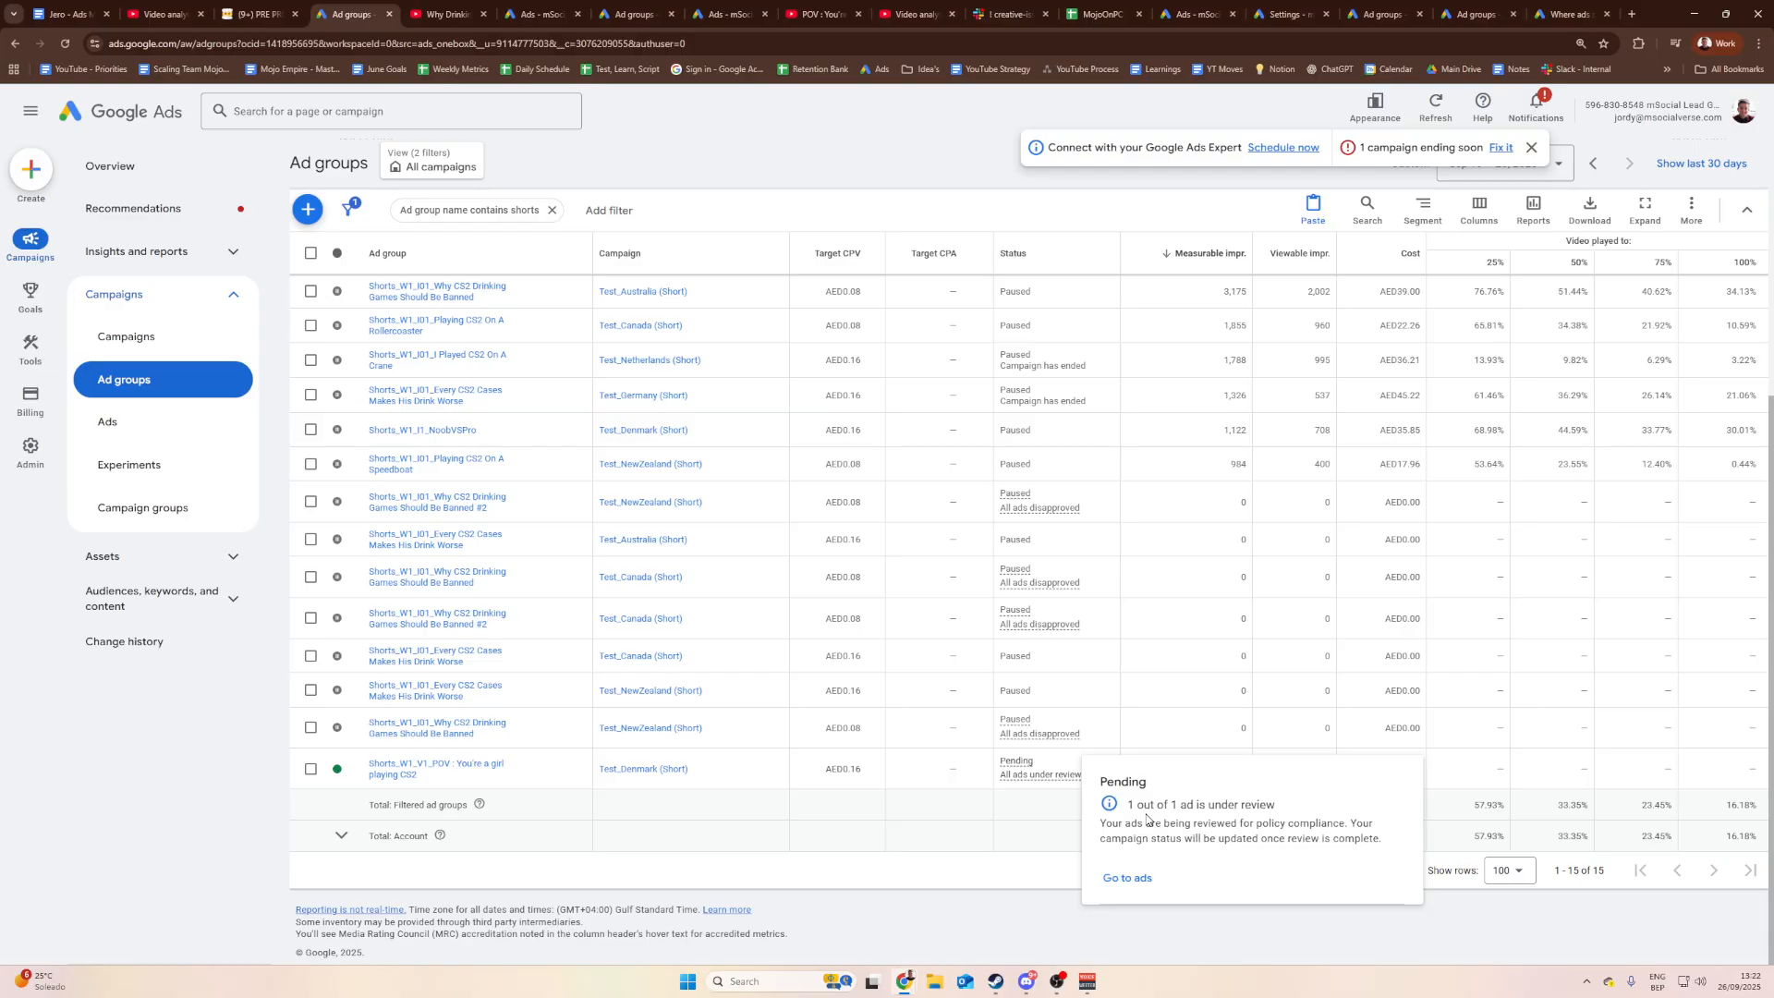
scroll(1146, 818, up, 5)
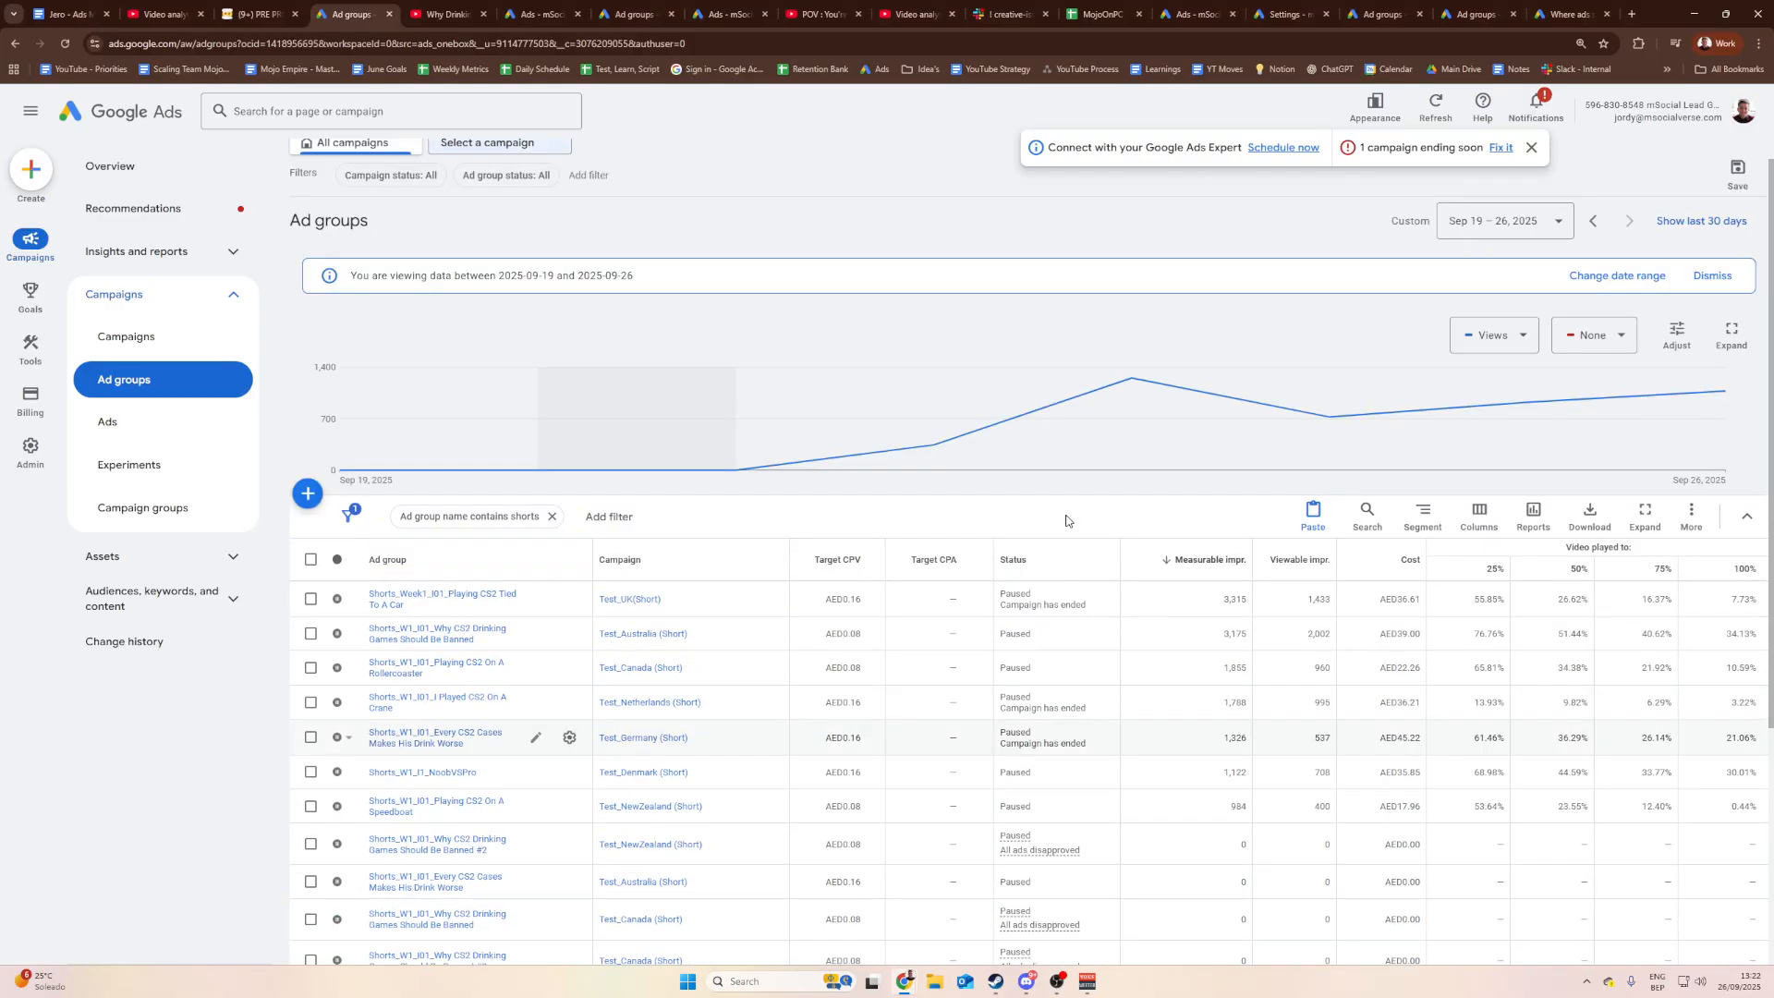
scroll(845, 382, down, 4)
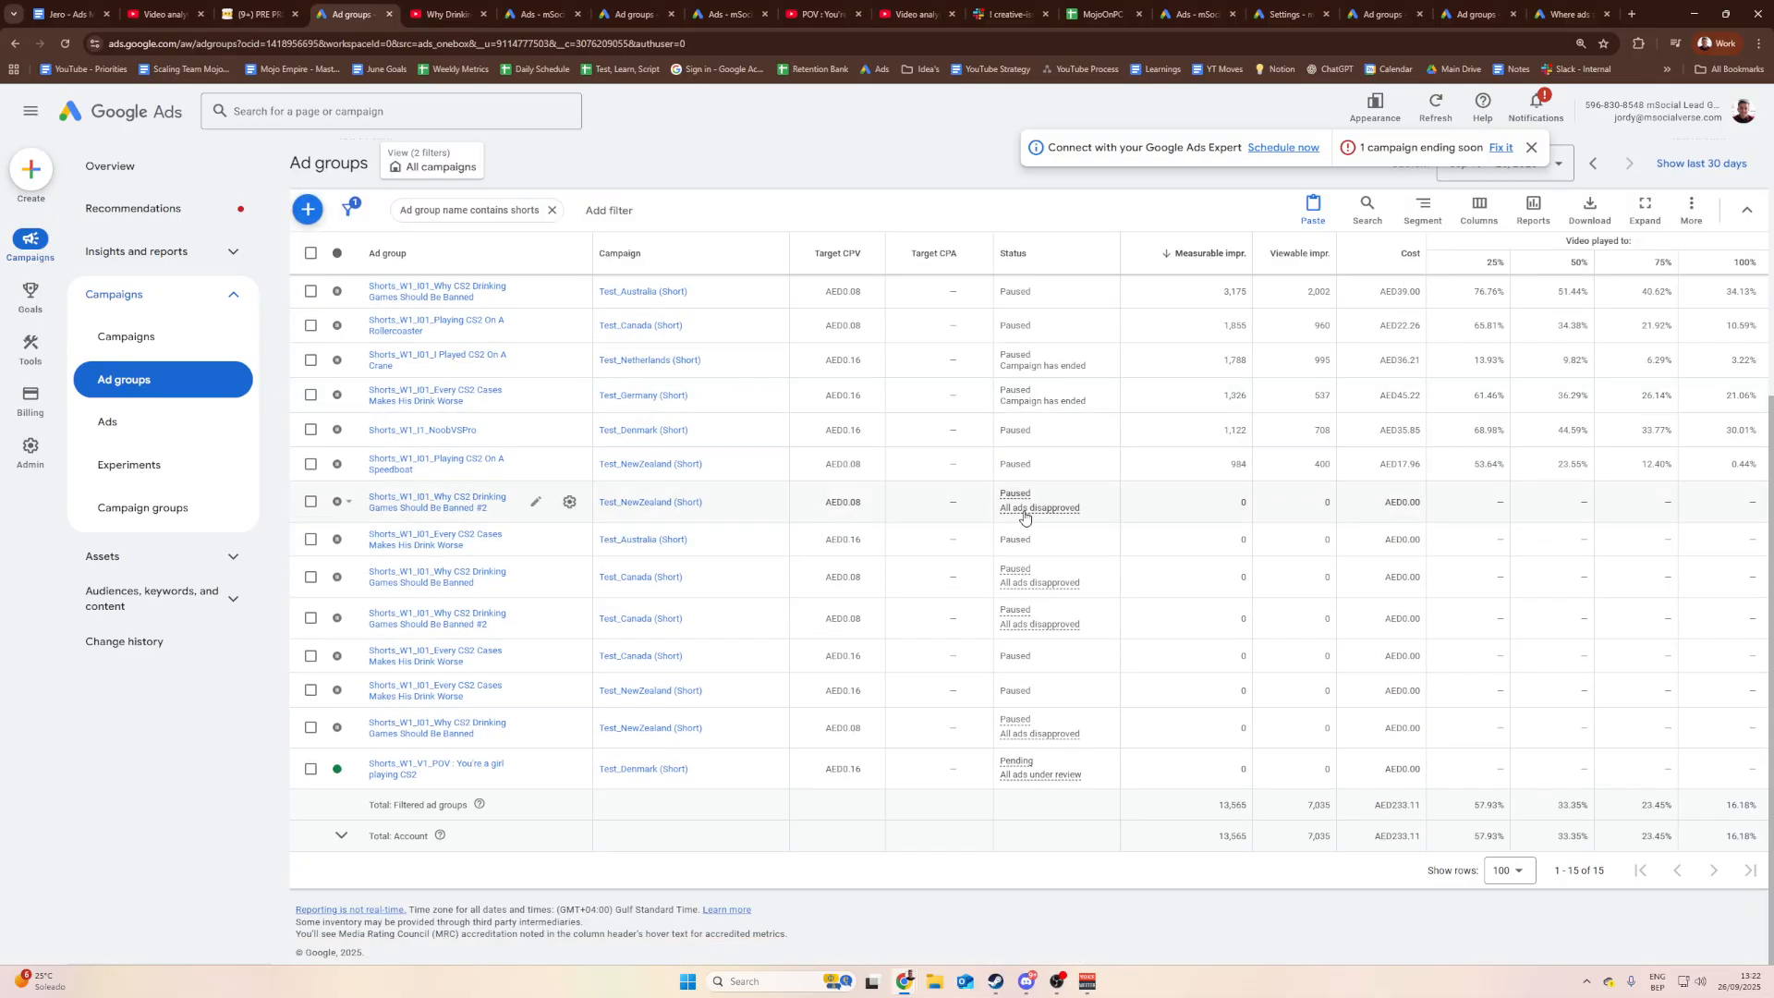
mouse_move(1024, 517)
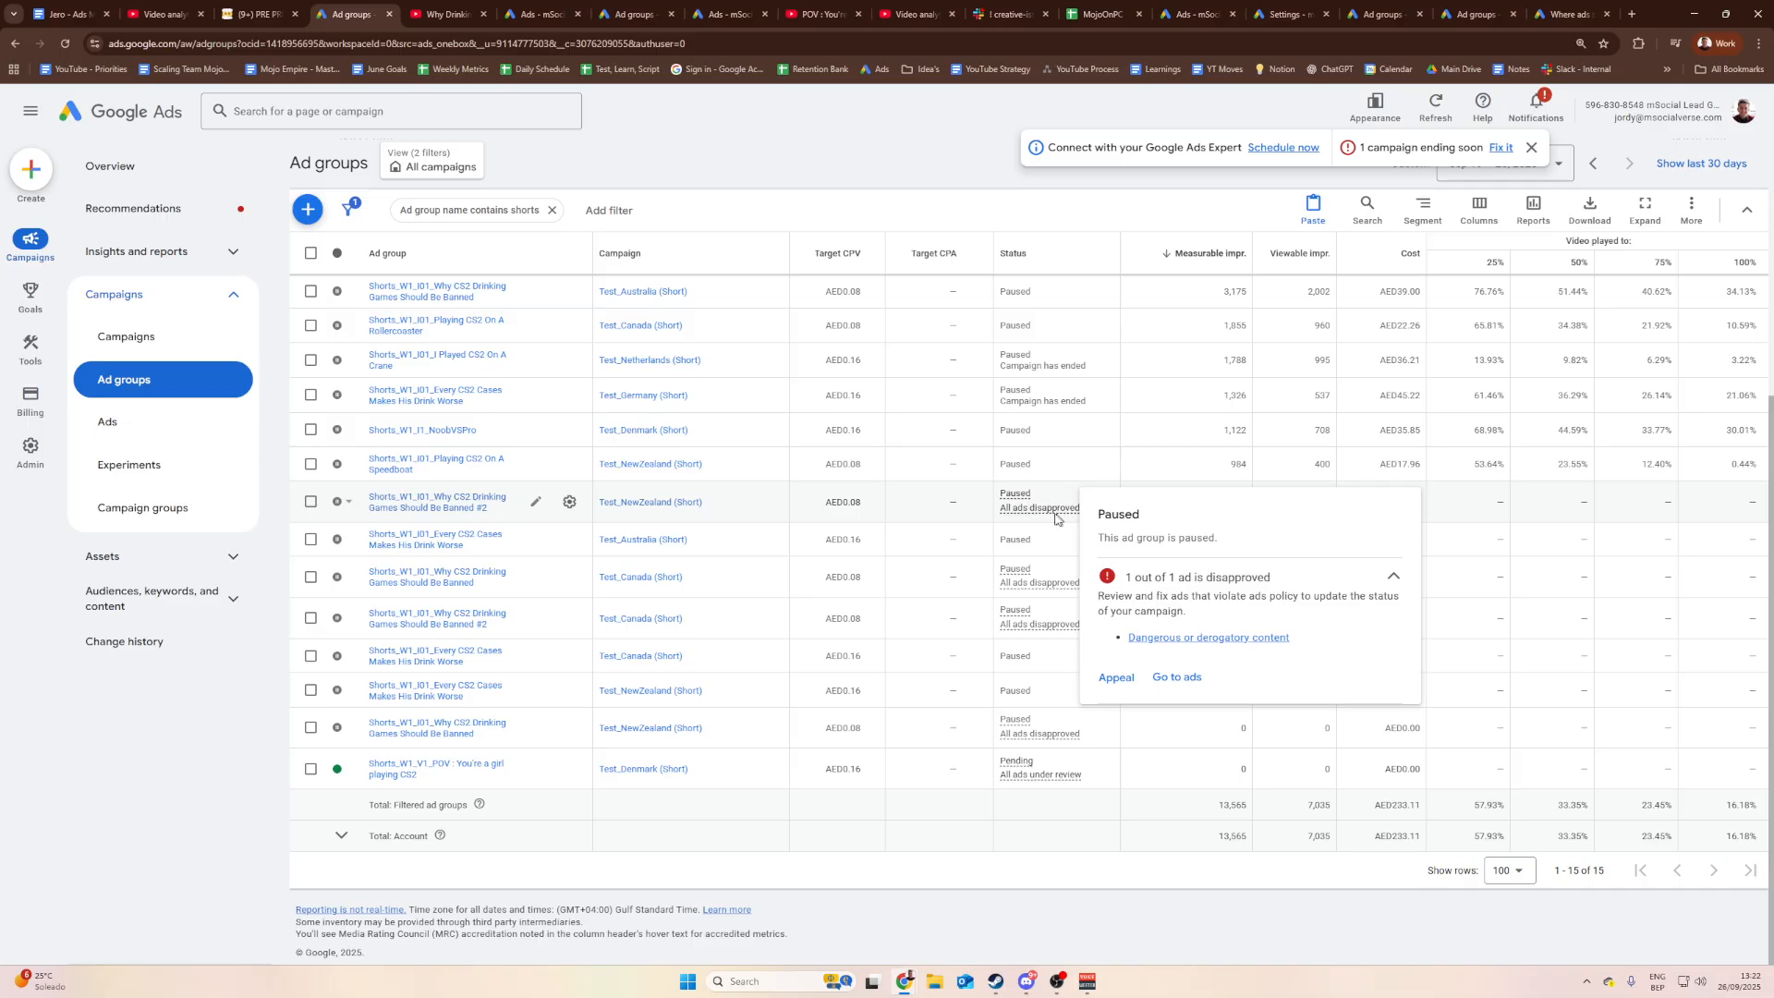
Step: Read the dangerous or derogatory content policy help page, then return to the ad groups list
click(1116, 679)
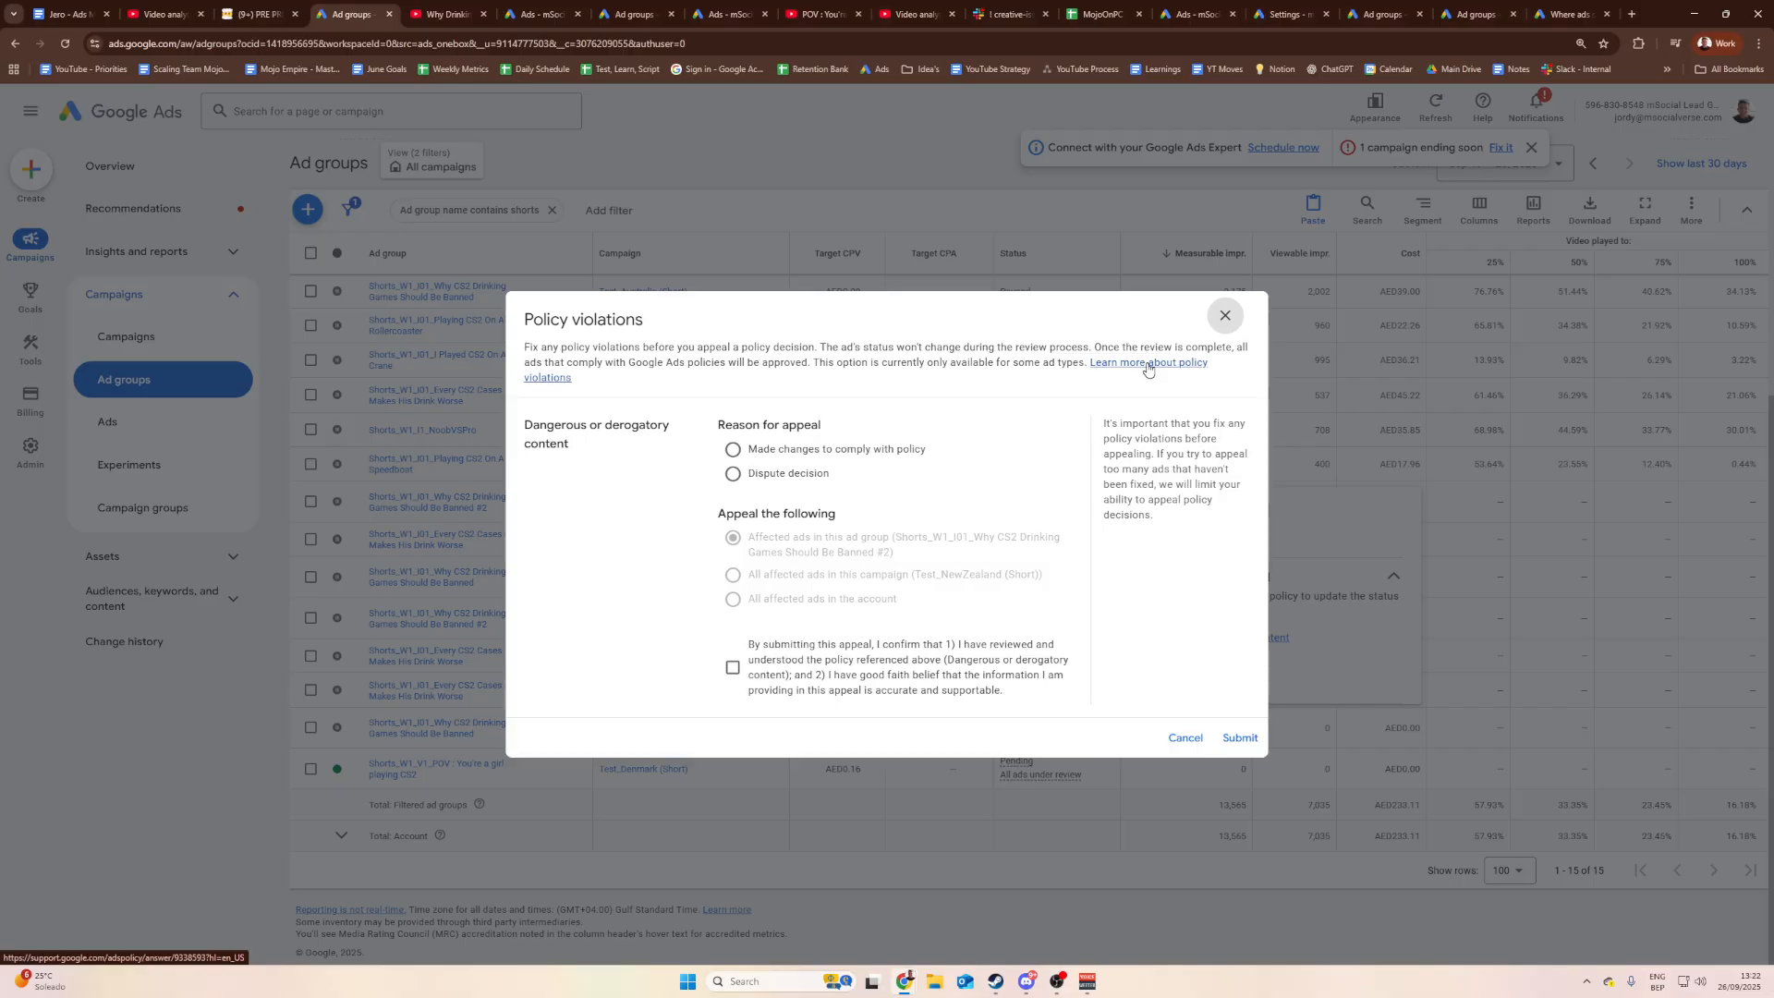
click(1234, 321)
click(1180, 638)
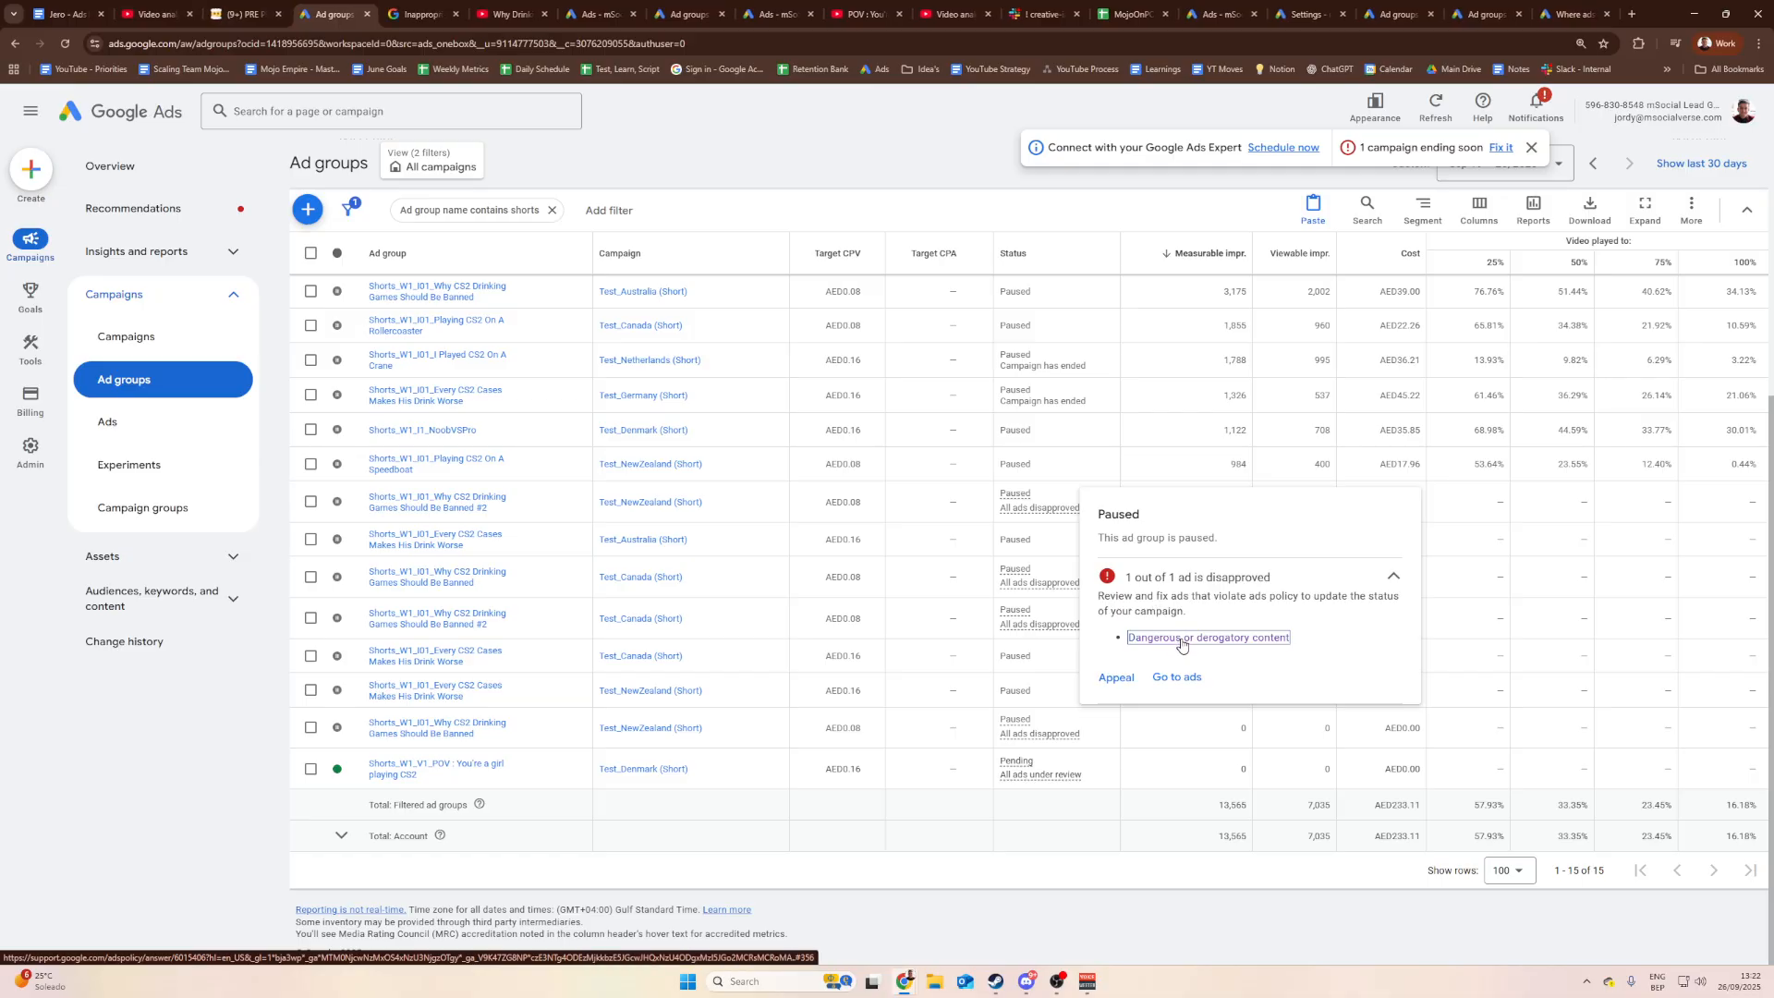
click(420, 14)
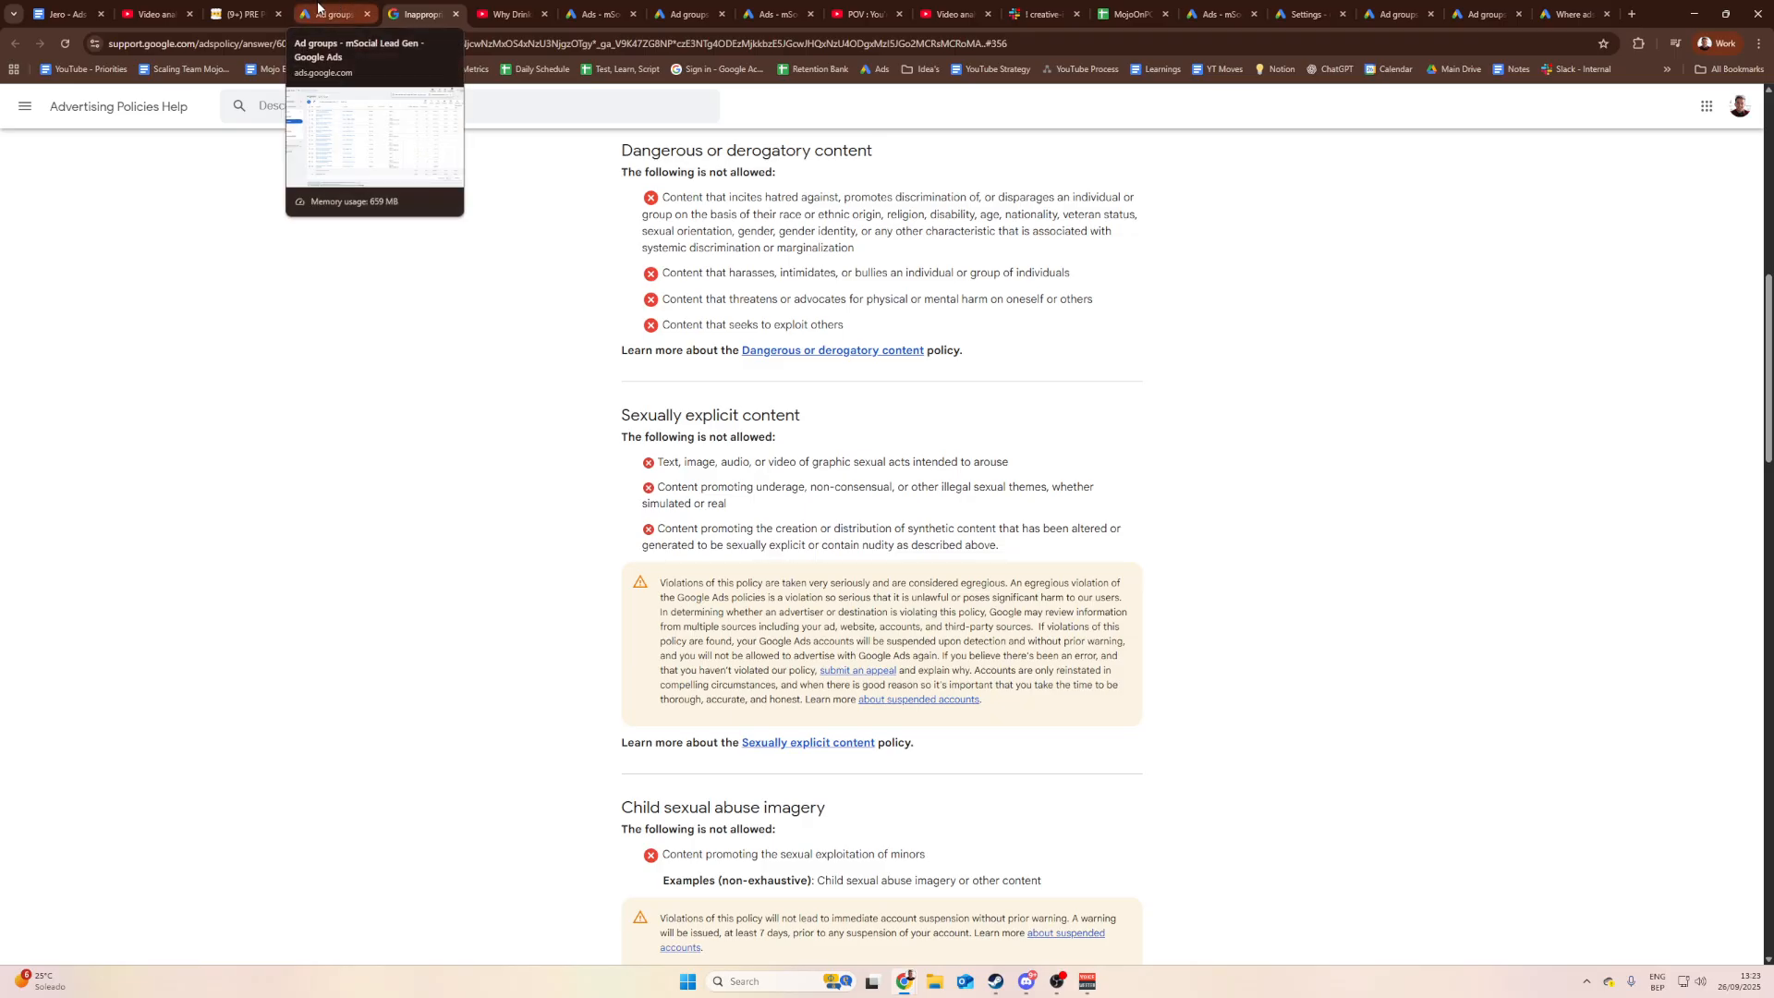
click(329, 13)
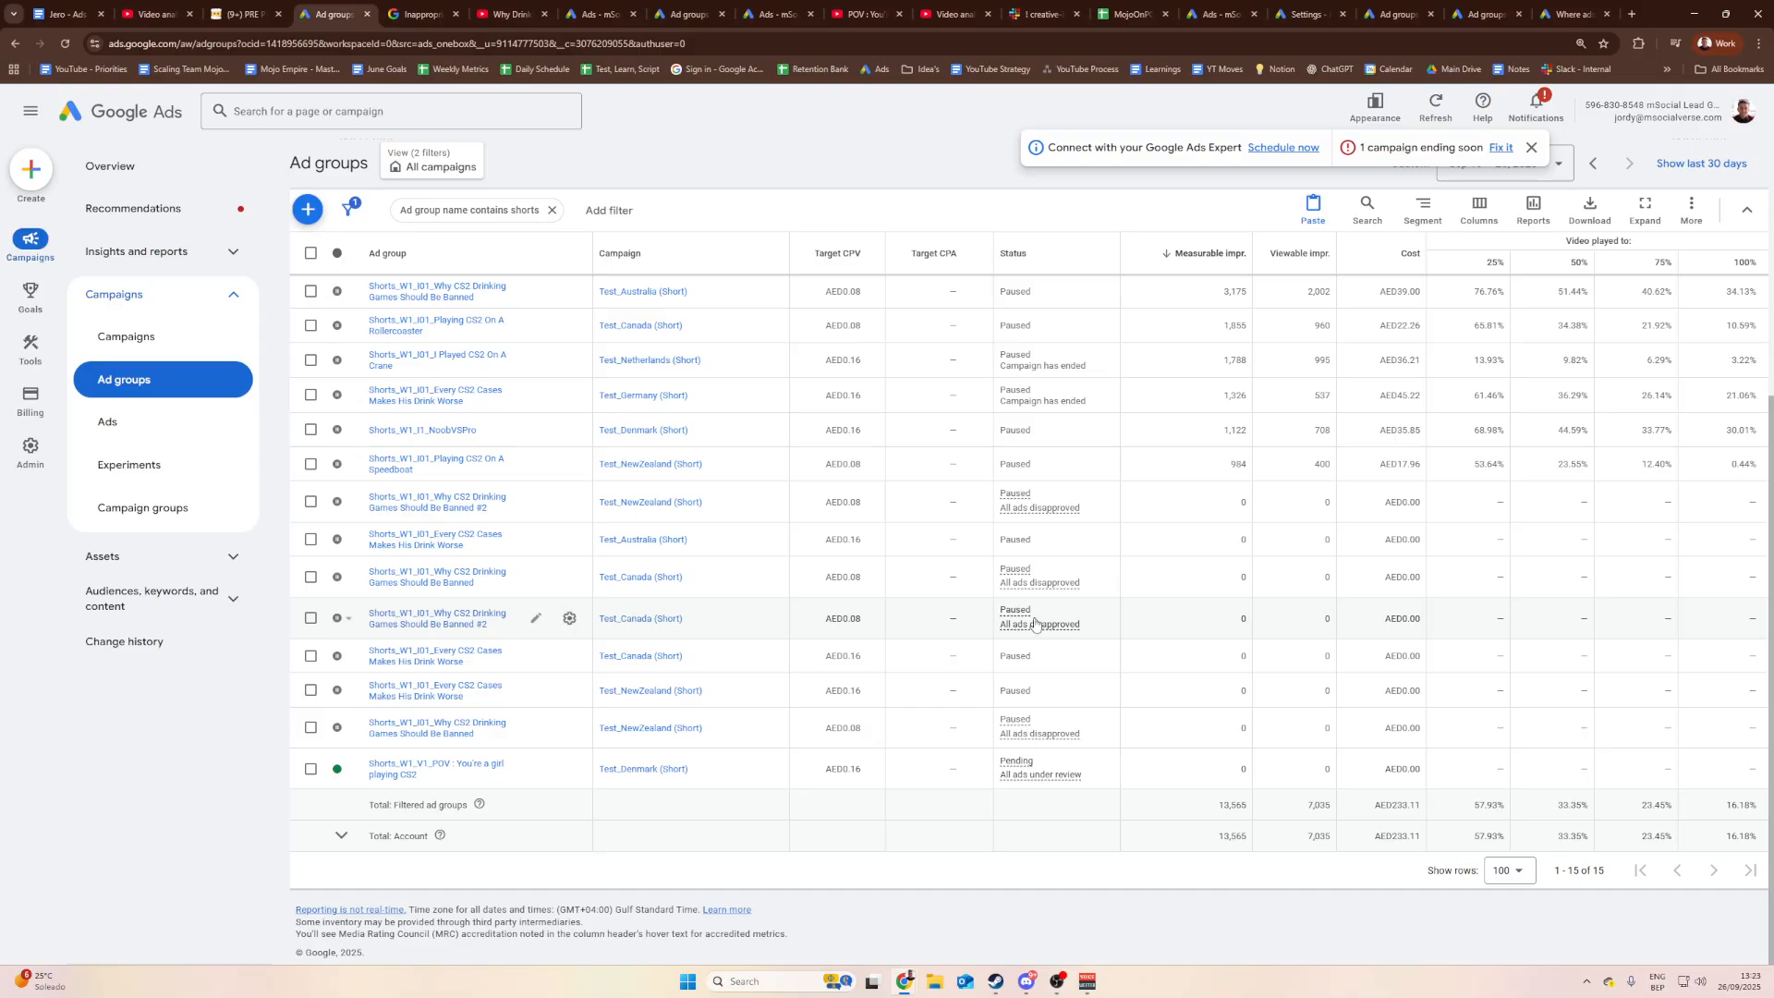
Step: Submit a 'Dispute decision' appeal for the Test_Canada ad group with the policy-review consent ticked
mouse_move(1035, 623)
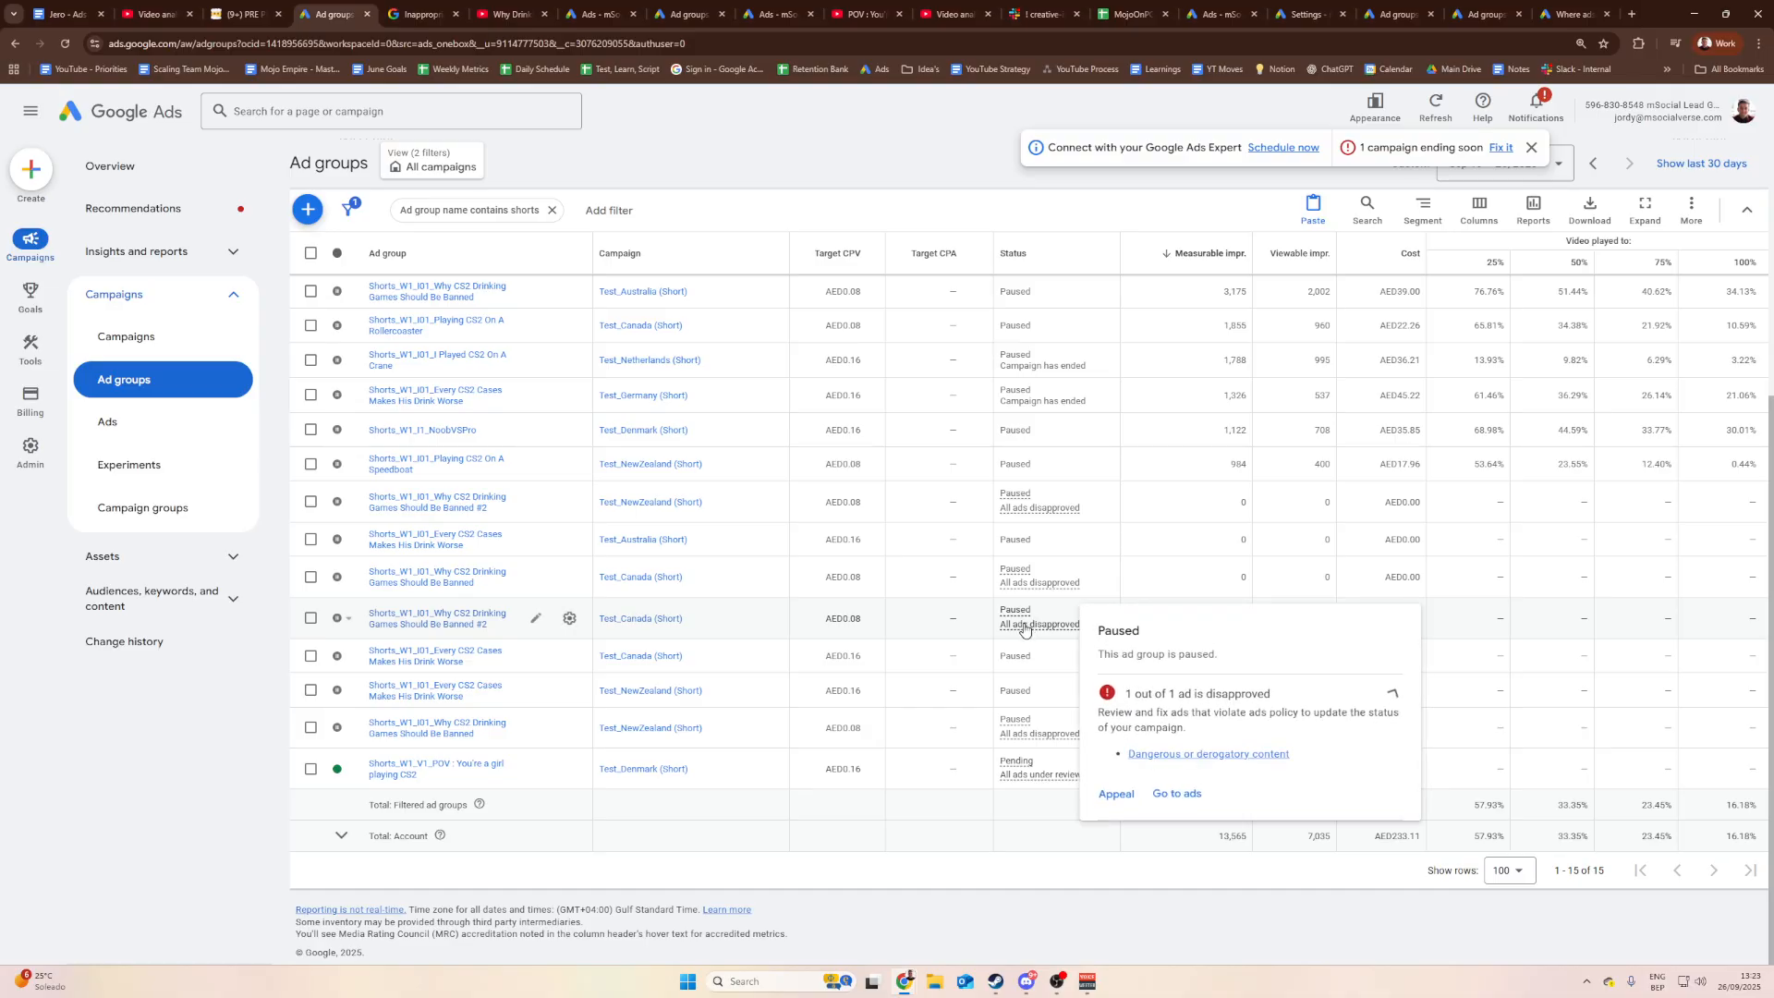
click(1115, 795)
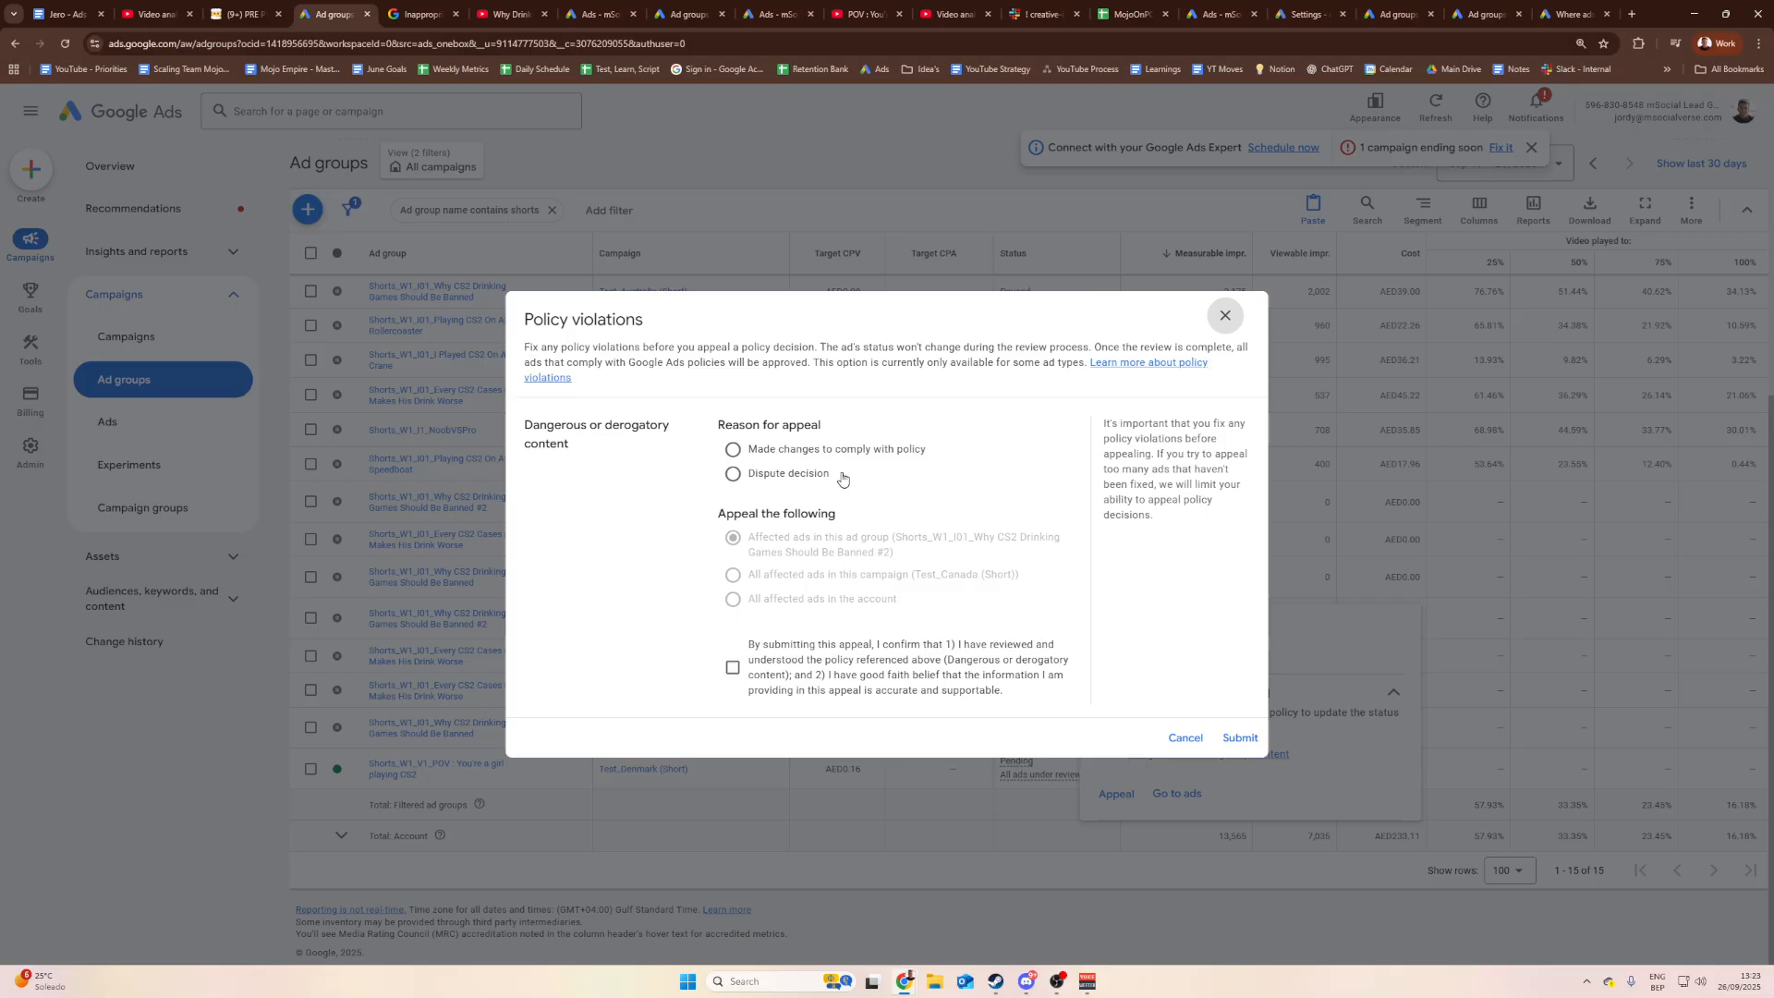
click(735, 475)
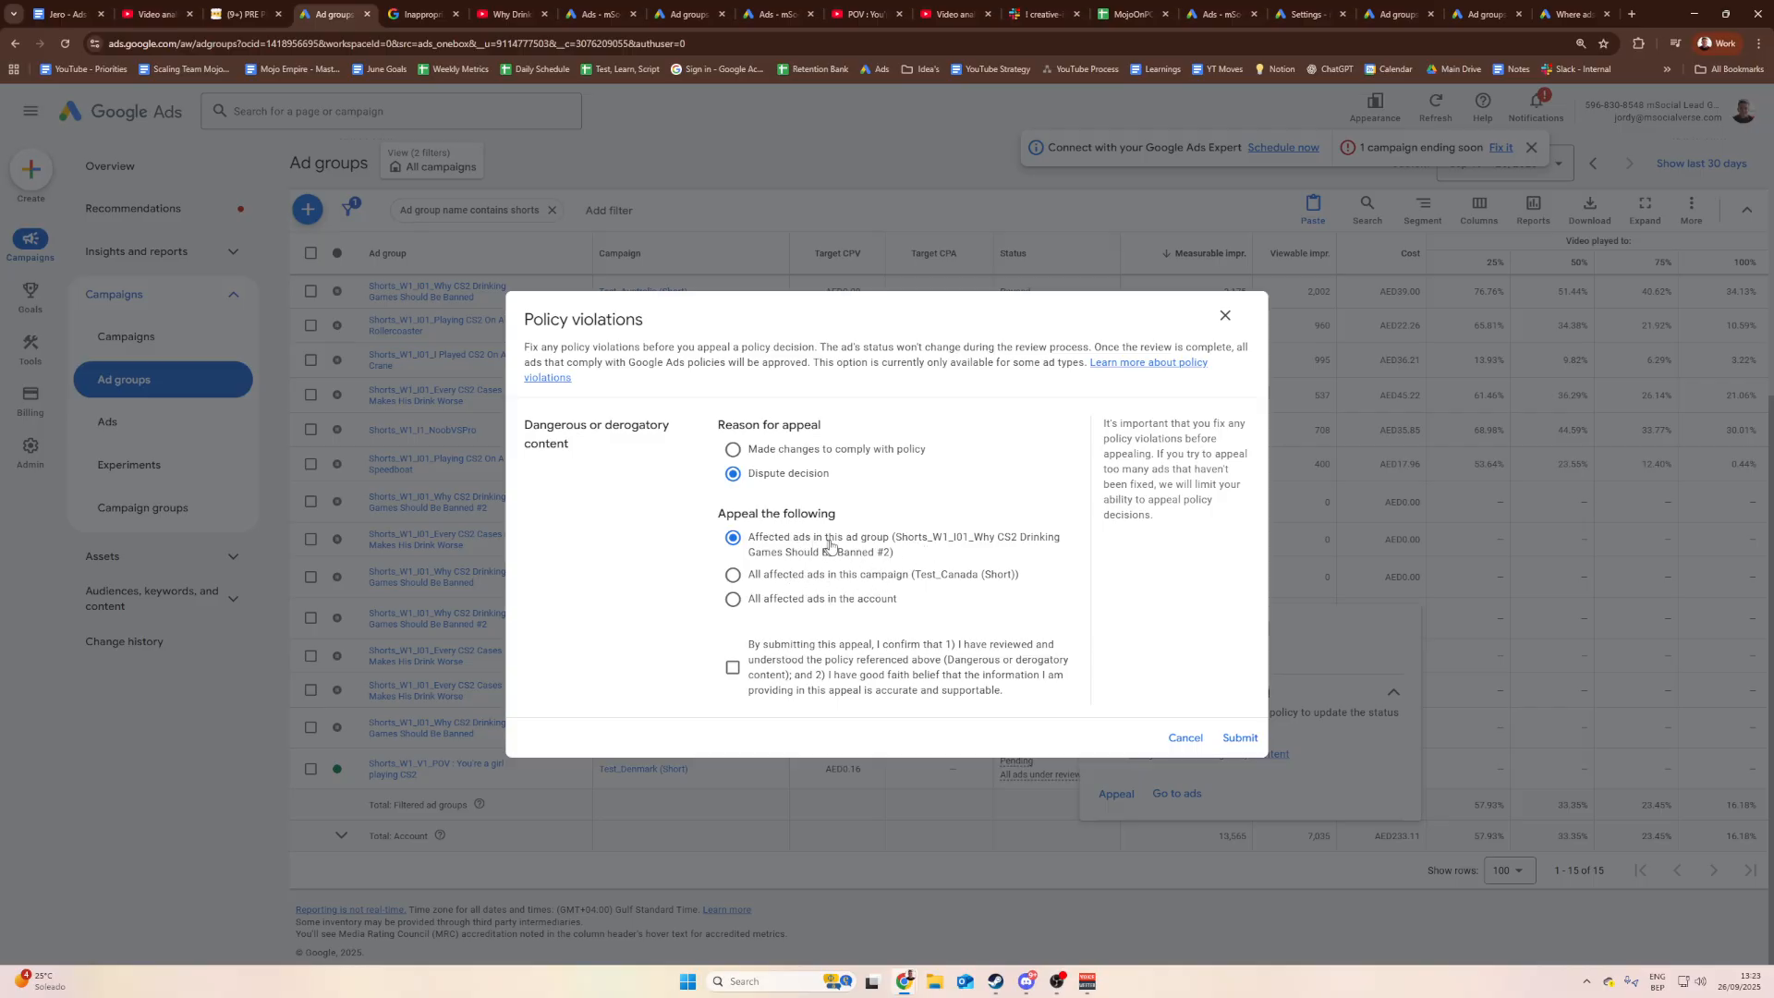
click(735, 667)
click(1238, 738)
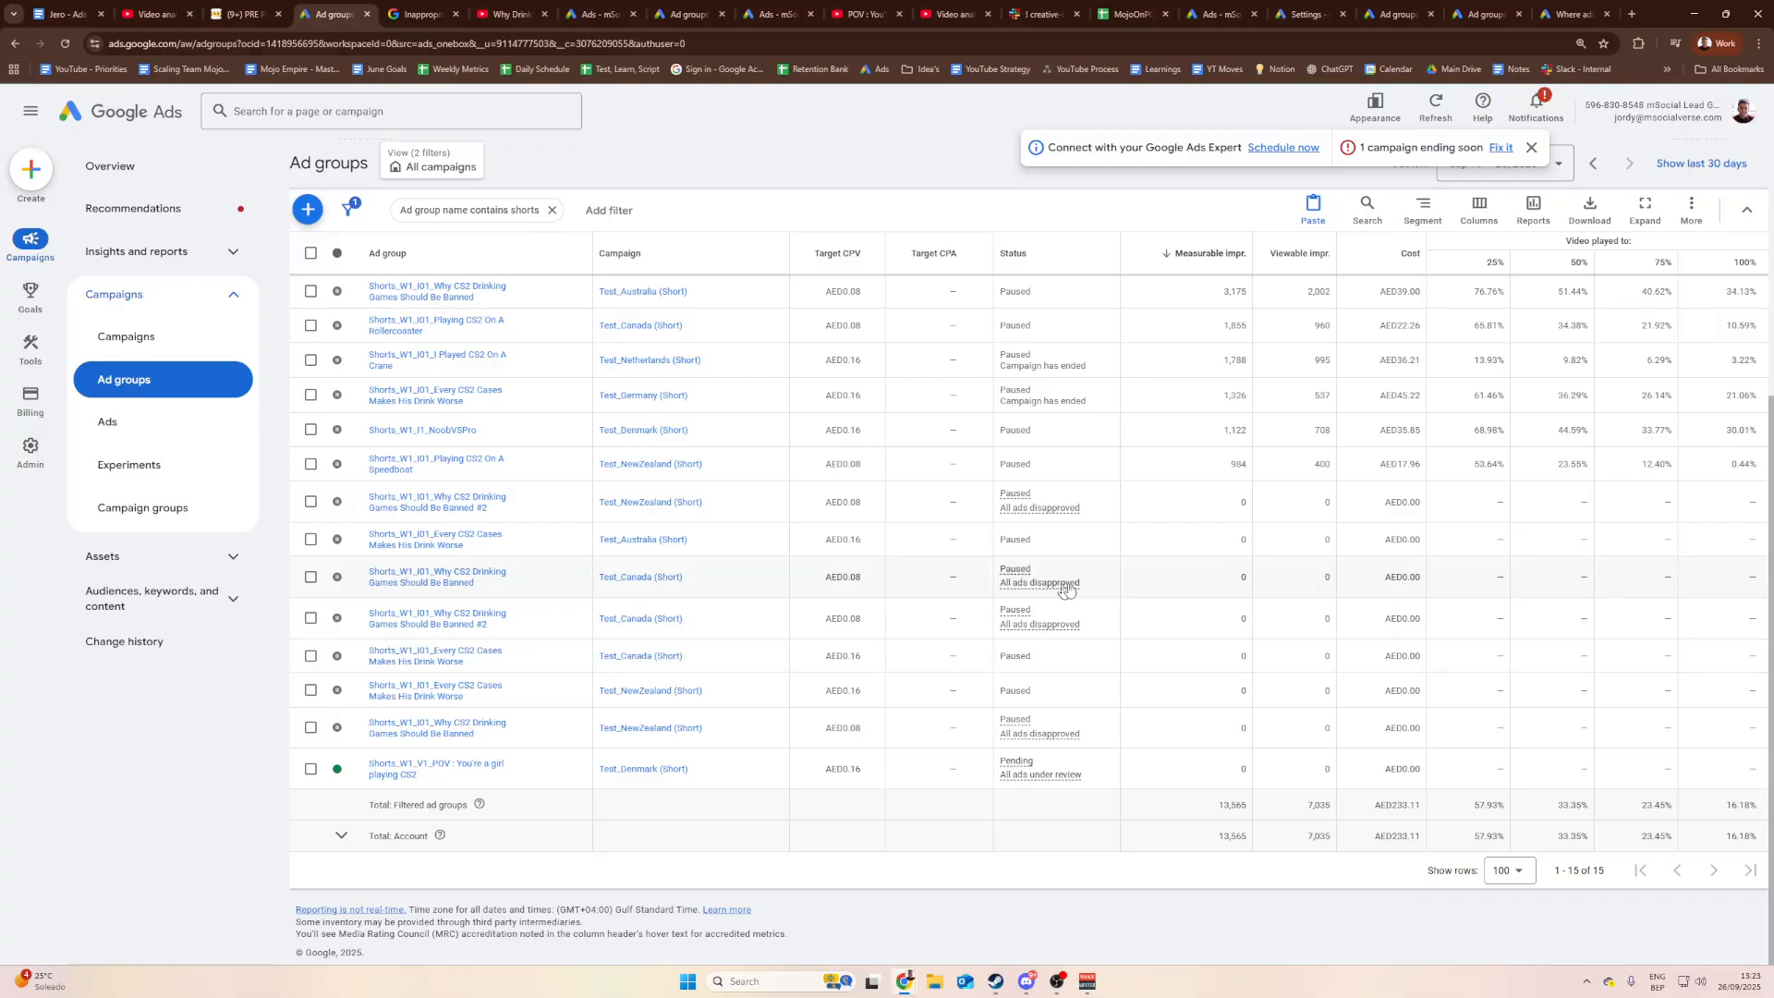
mouse_move(1045, 587)
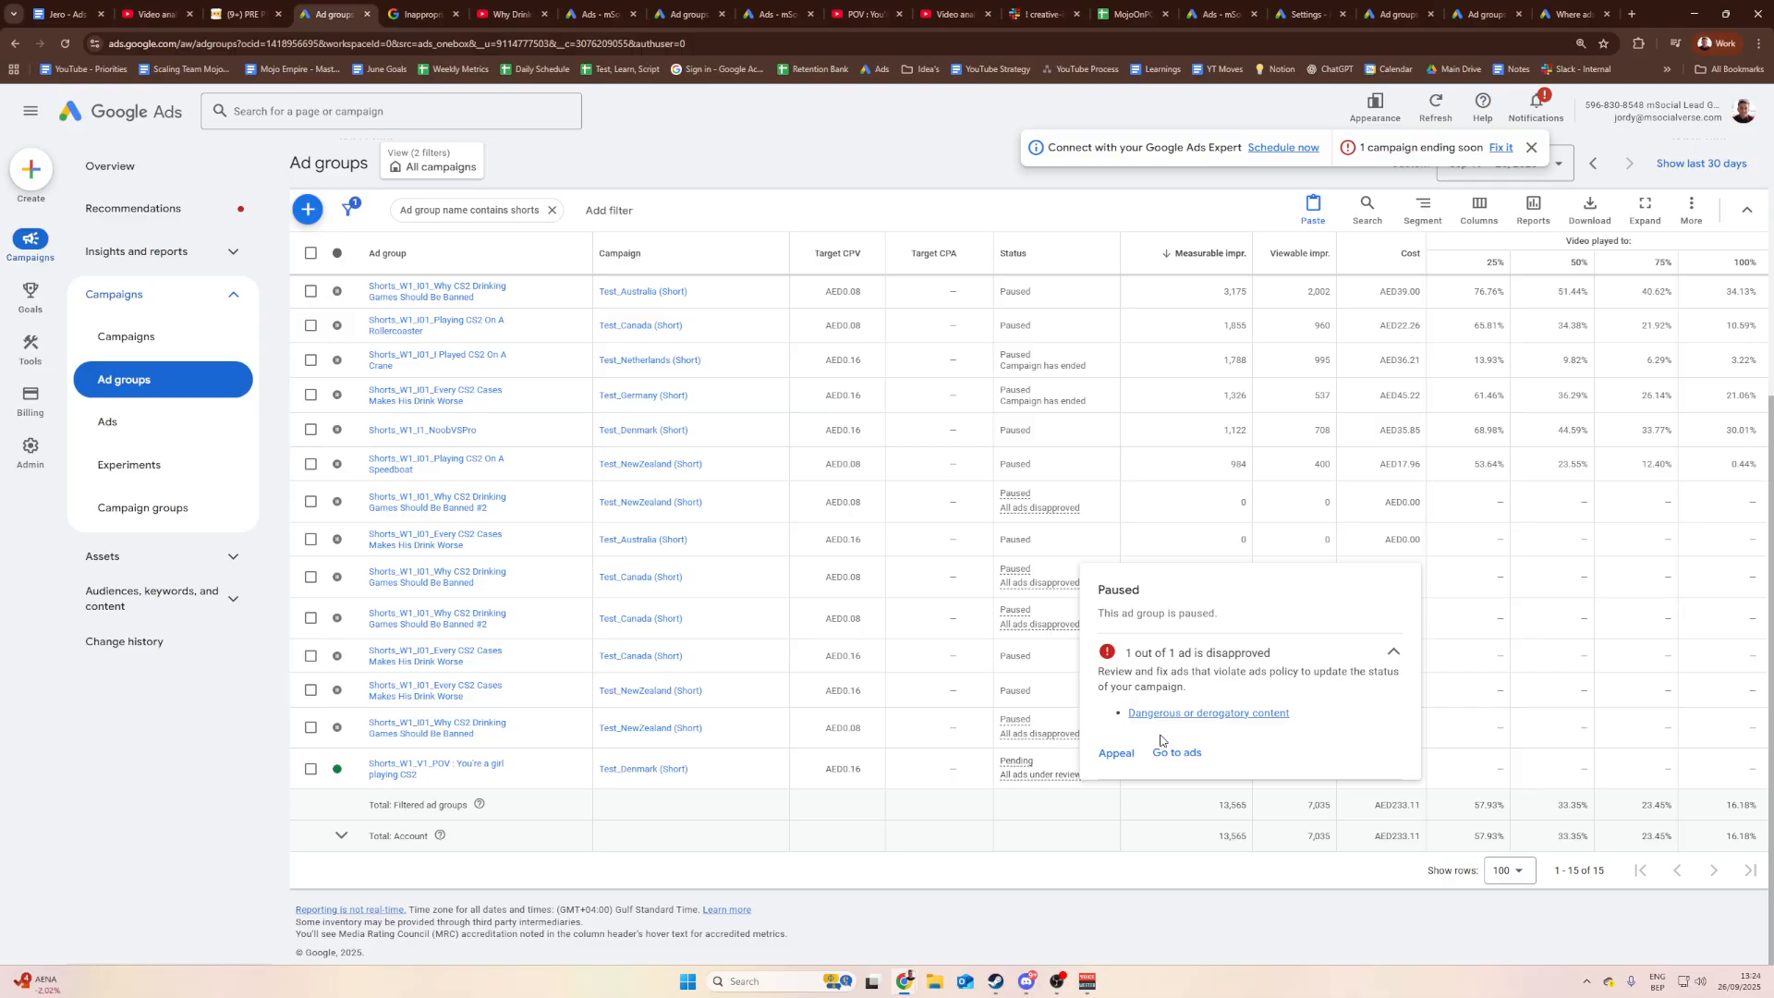
scroll(1007, 724, up, 5)
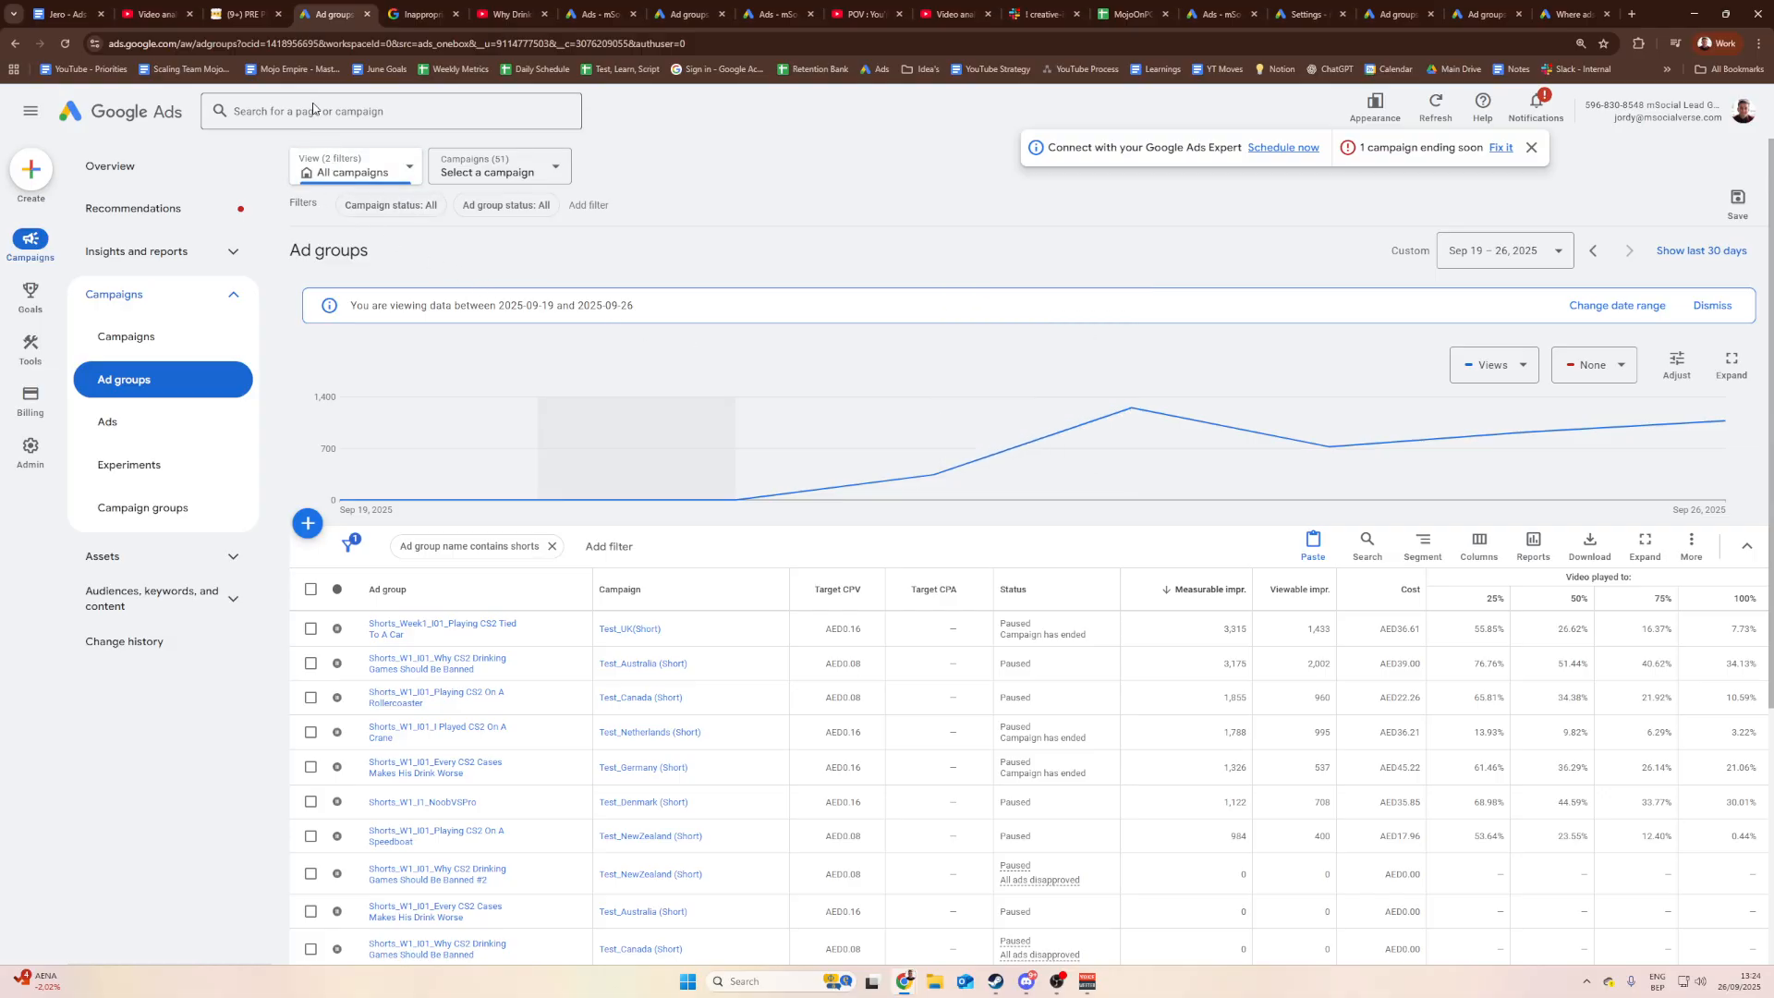
Step: Show the Hook Testing board on the Notion PRE PRODUCTION (S) page
click(242, 14)
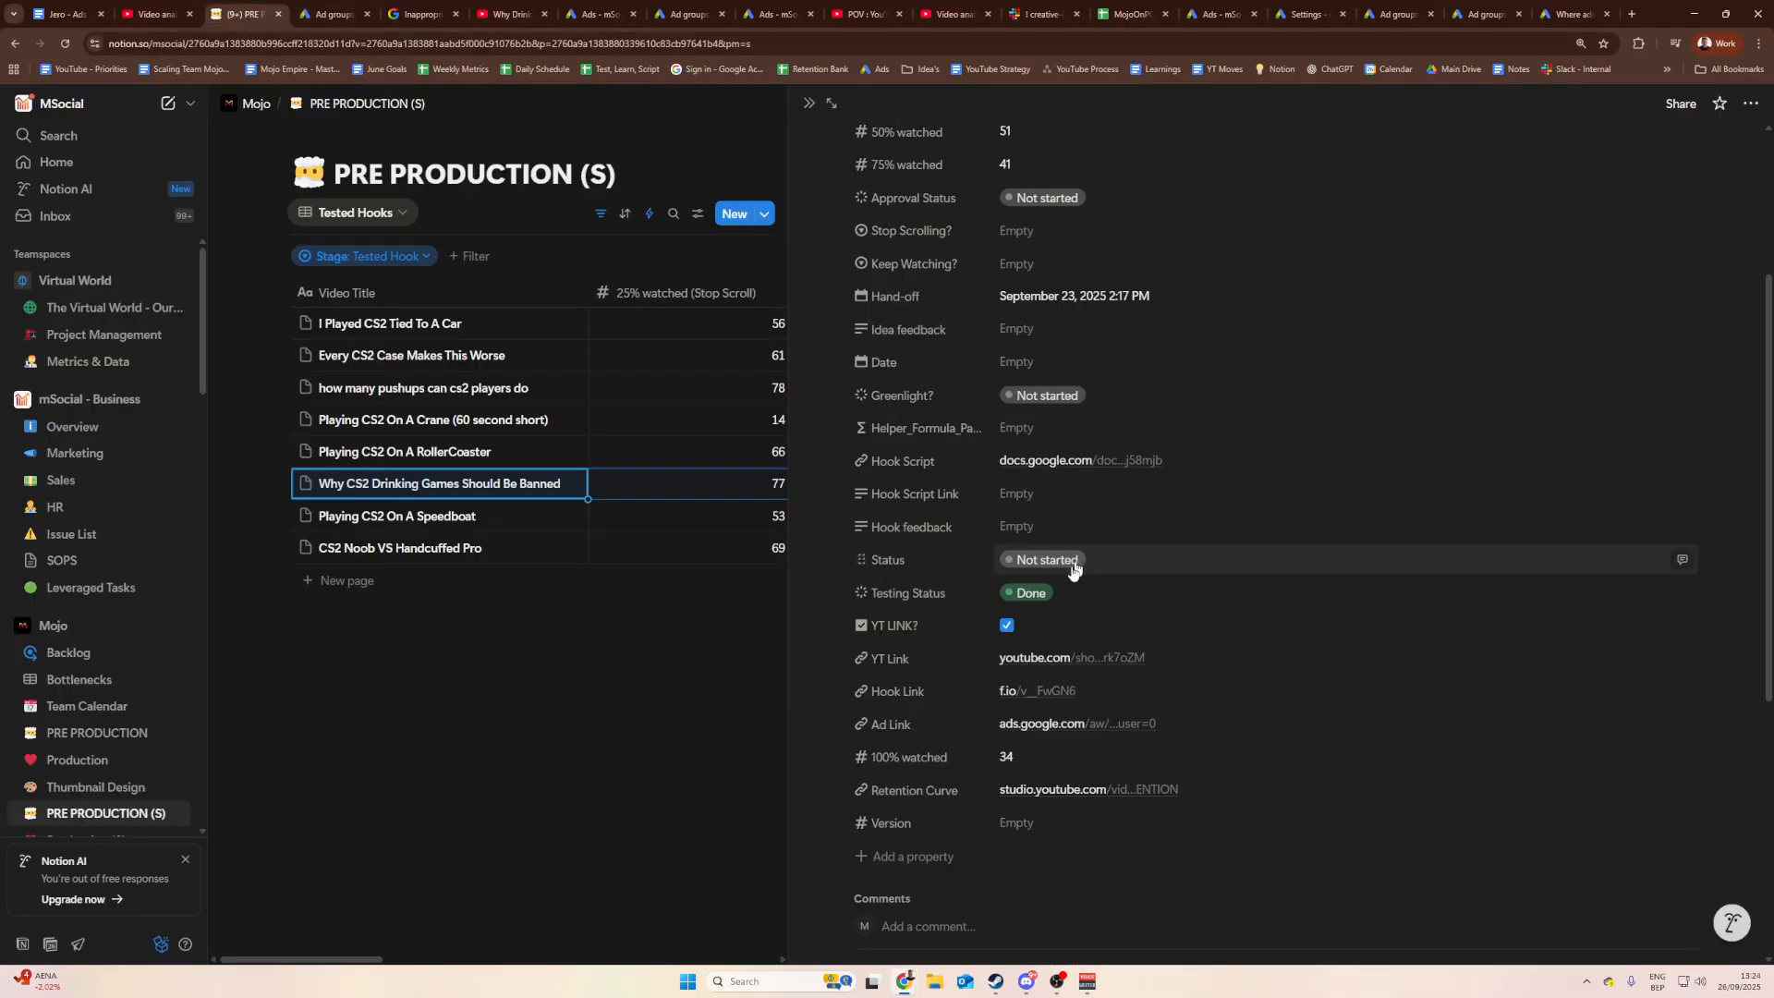
click(738, 702)
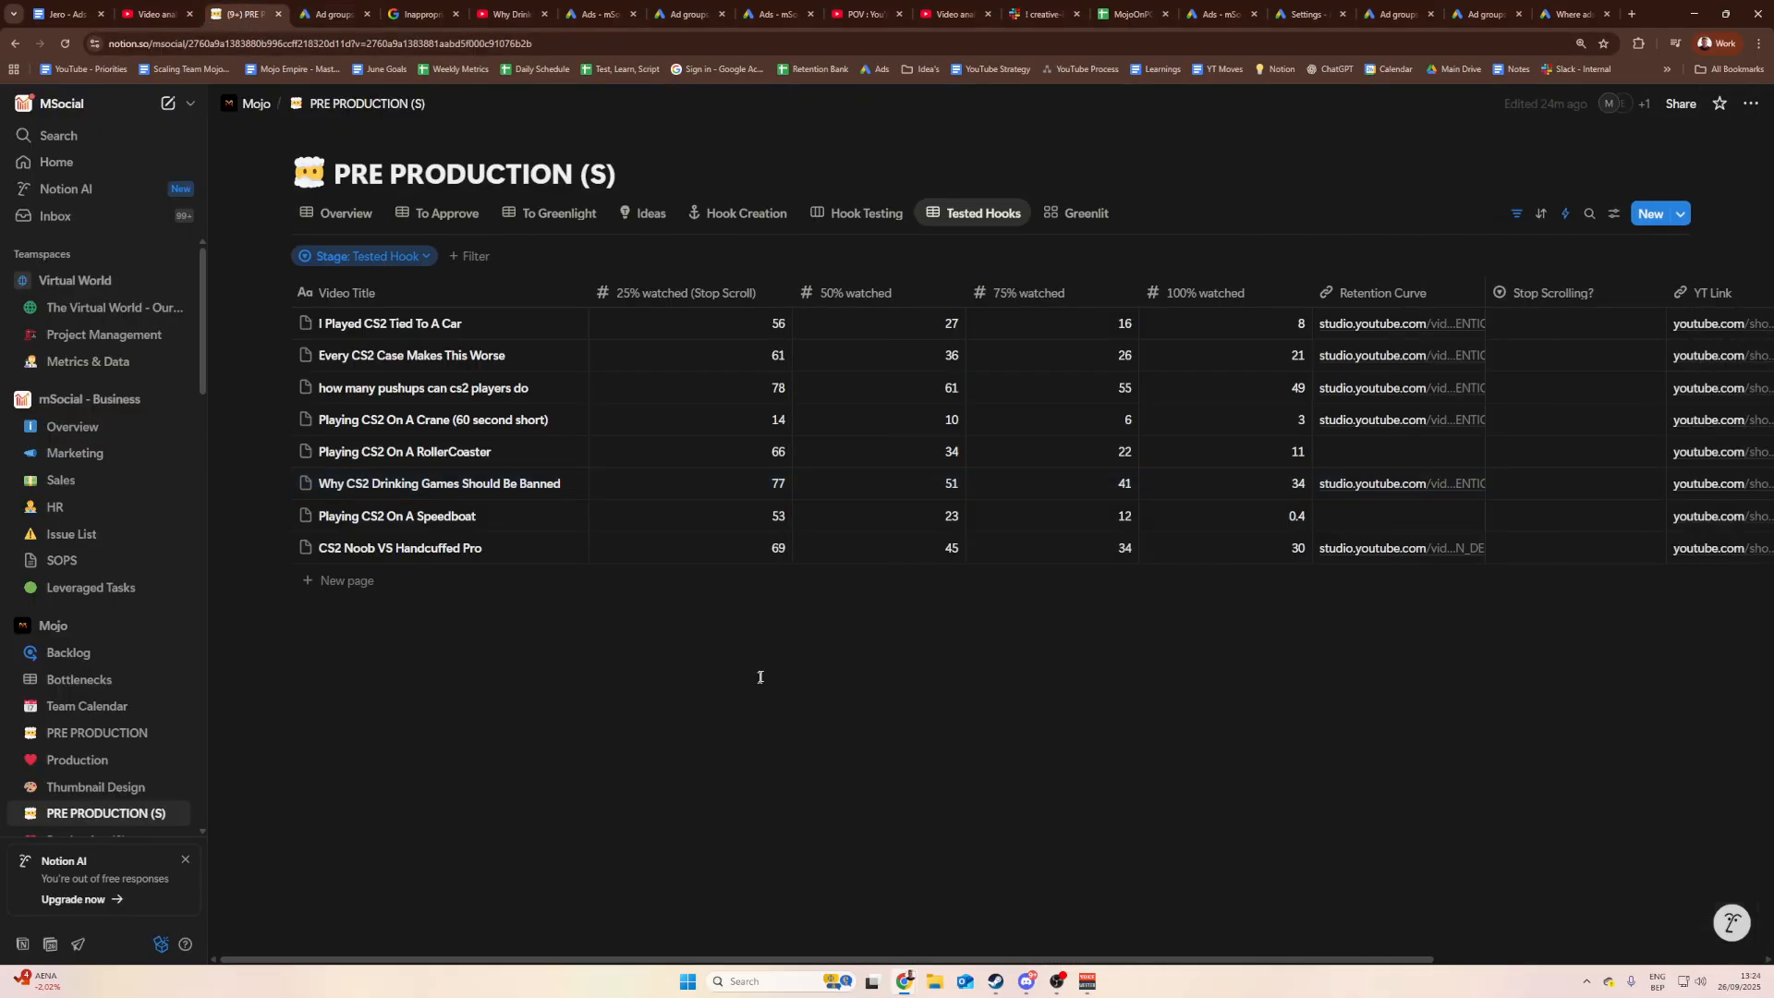
click(837, 214)
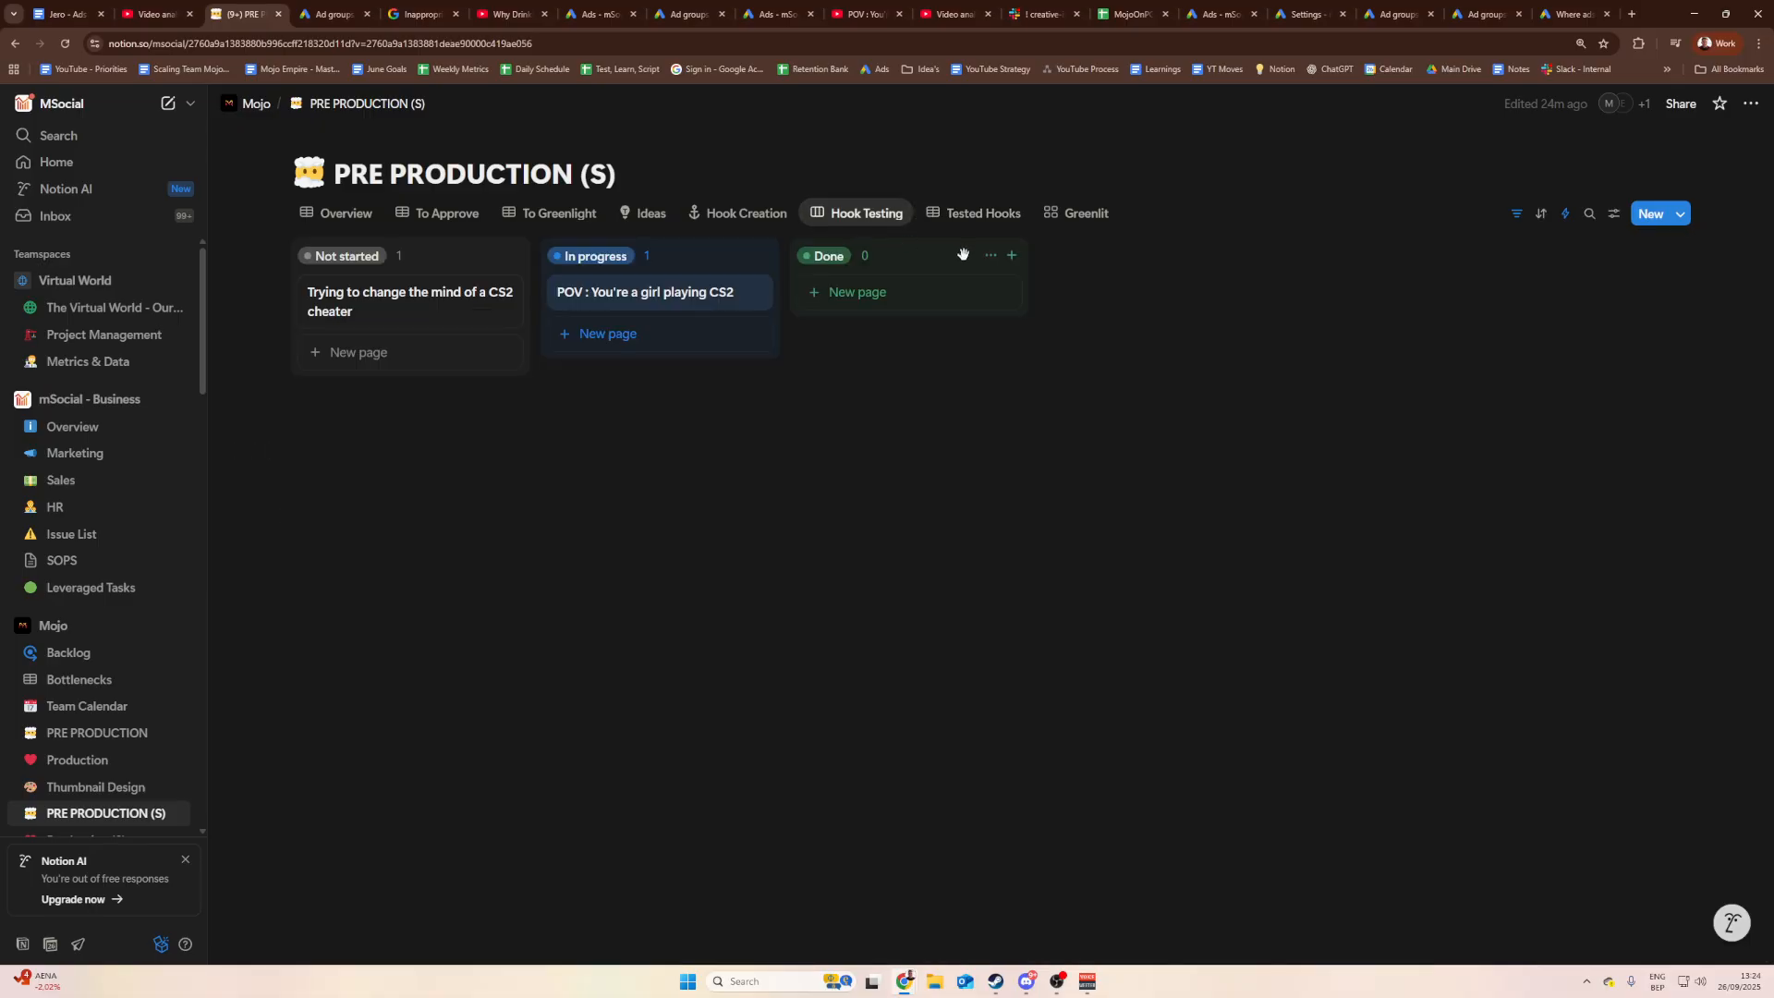
Step: Review the properties of the 'Trying to change the mind of a CS2 cheater' hook card
click(412, 300)
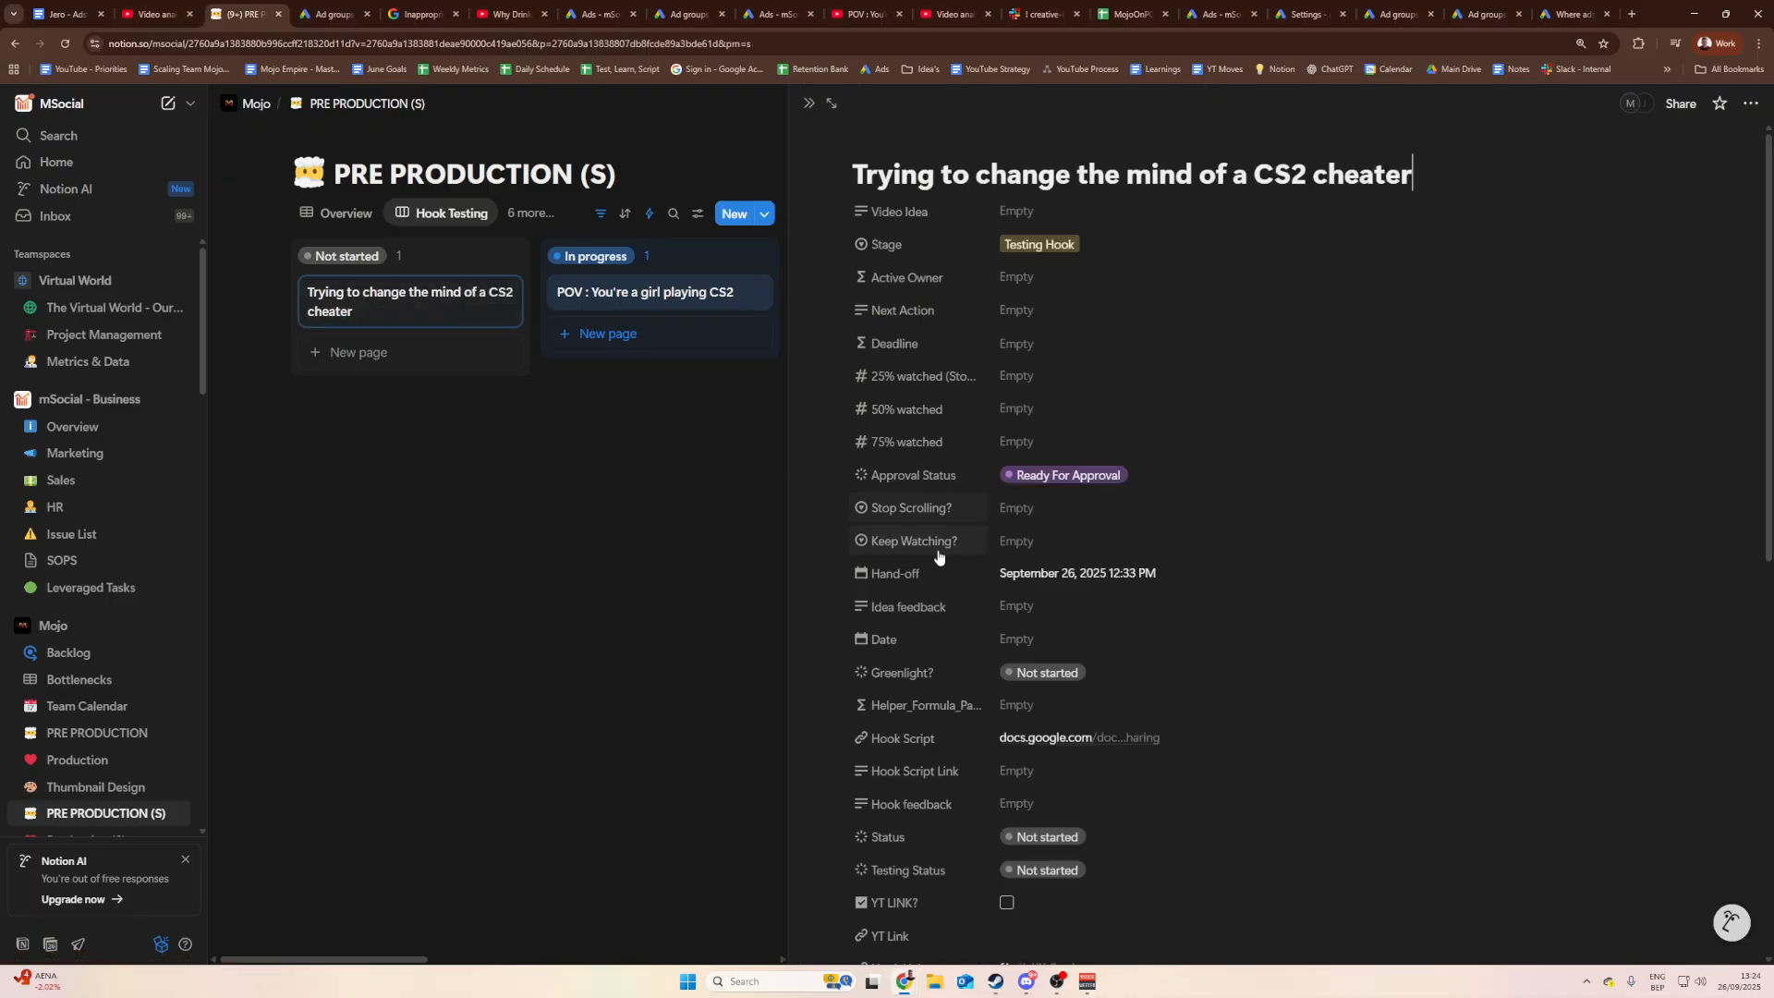
scroll(968, 500, down, 3)
key(Escape)
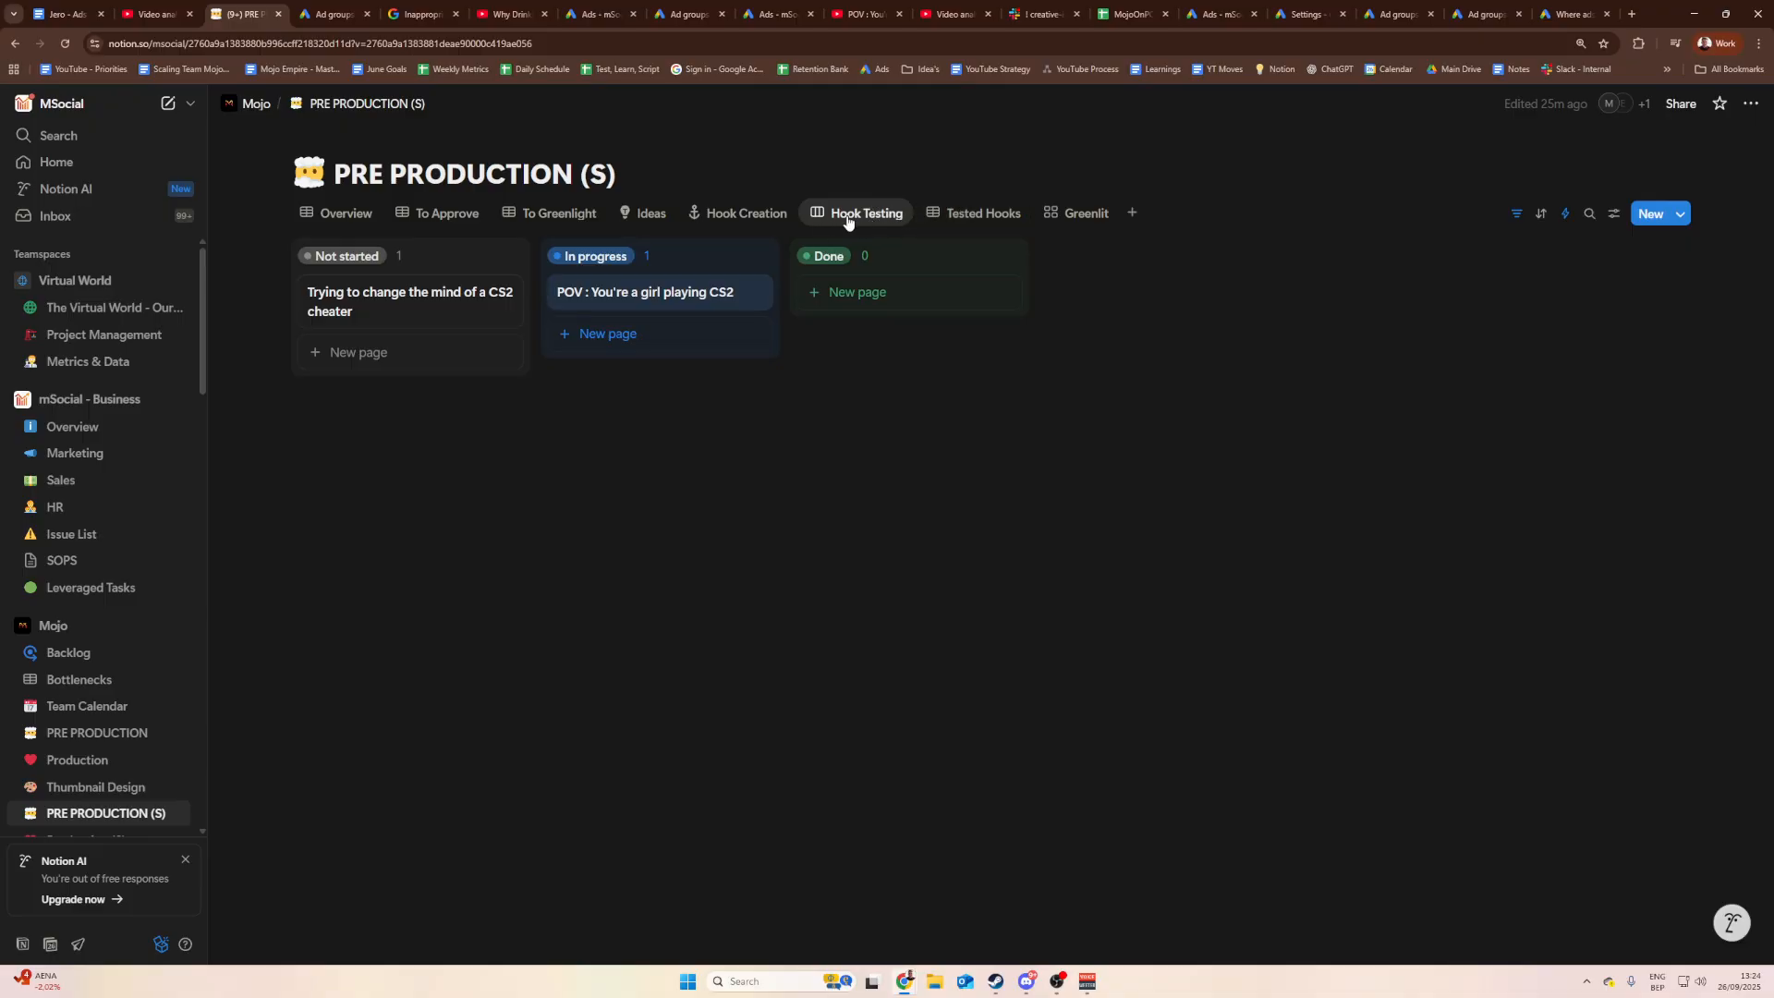
mouse_move(424, 306)
mouse_down()
mouse_move(768, 332)
mouse_move(413, 289)
mouse_move(428, 301)
mouse_up()
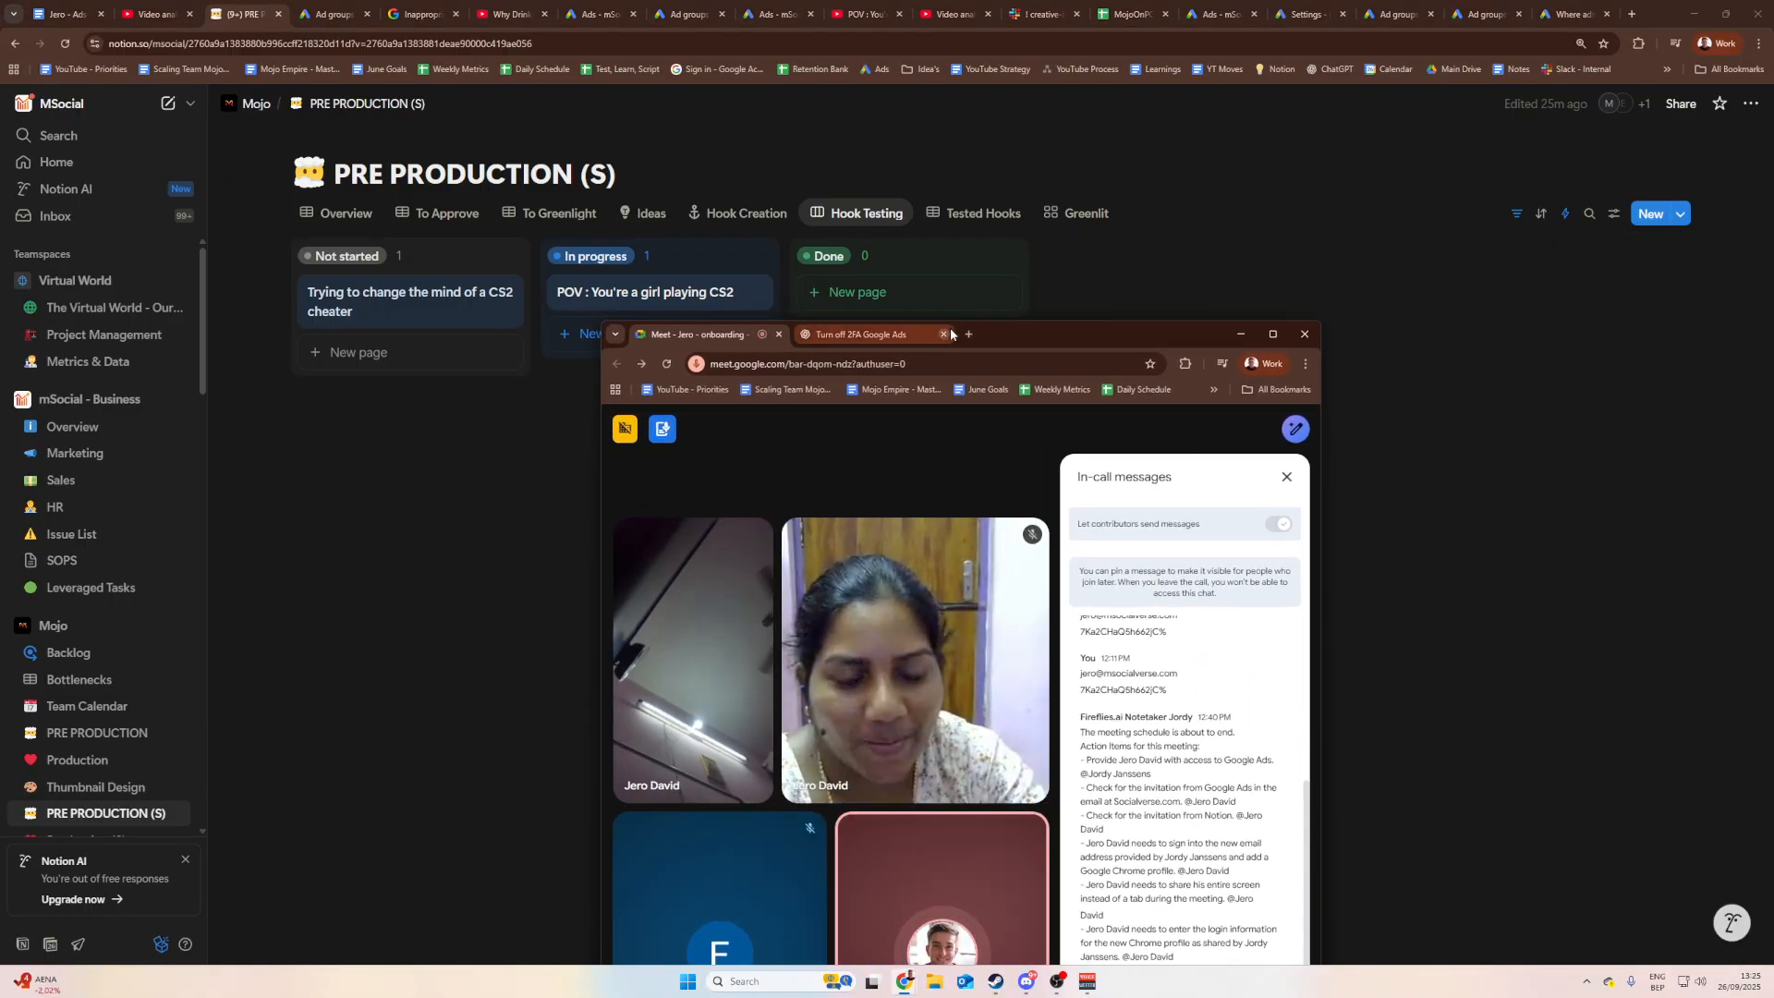
Step: Move the Google Meet call window up-left and maximize it to full screen
drag(1024, 329, 945, 179)
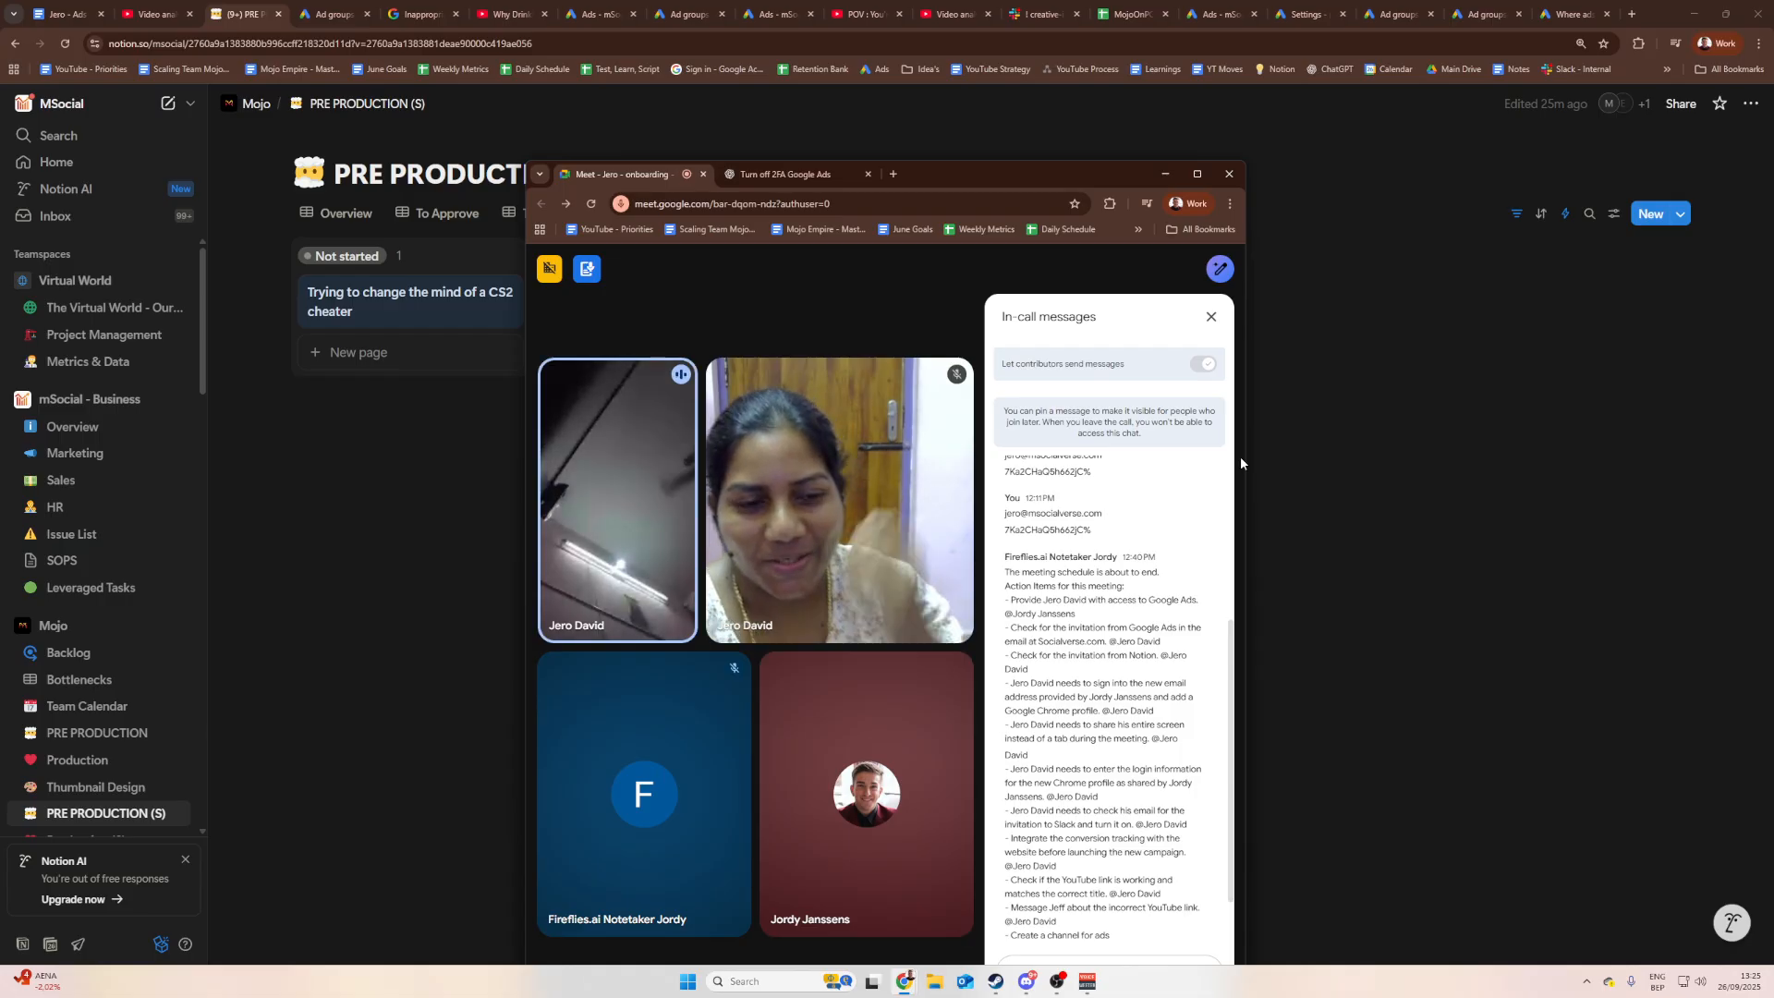
drag(966, 185, 899, 119)
click(1129, 107)
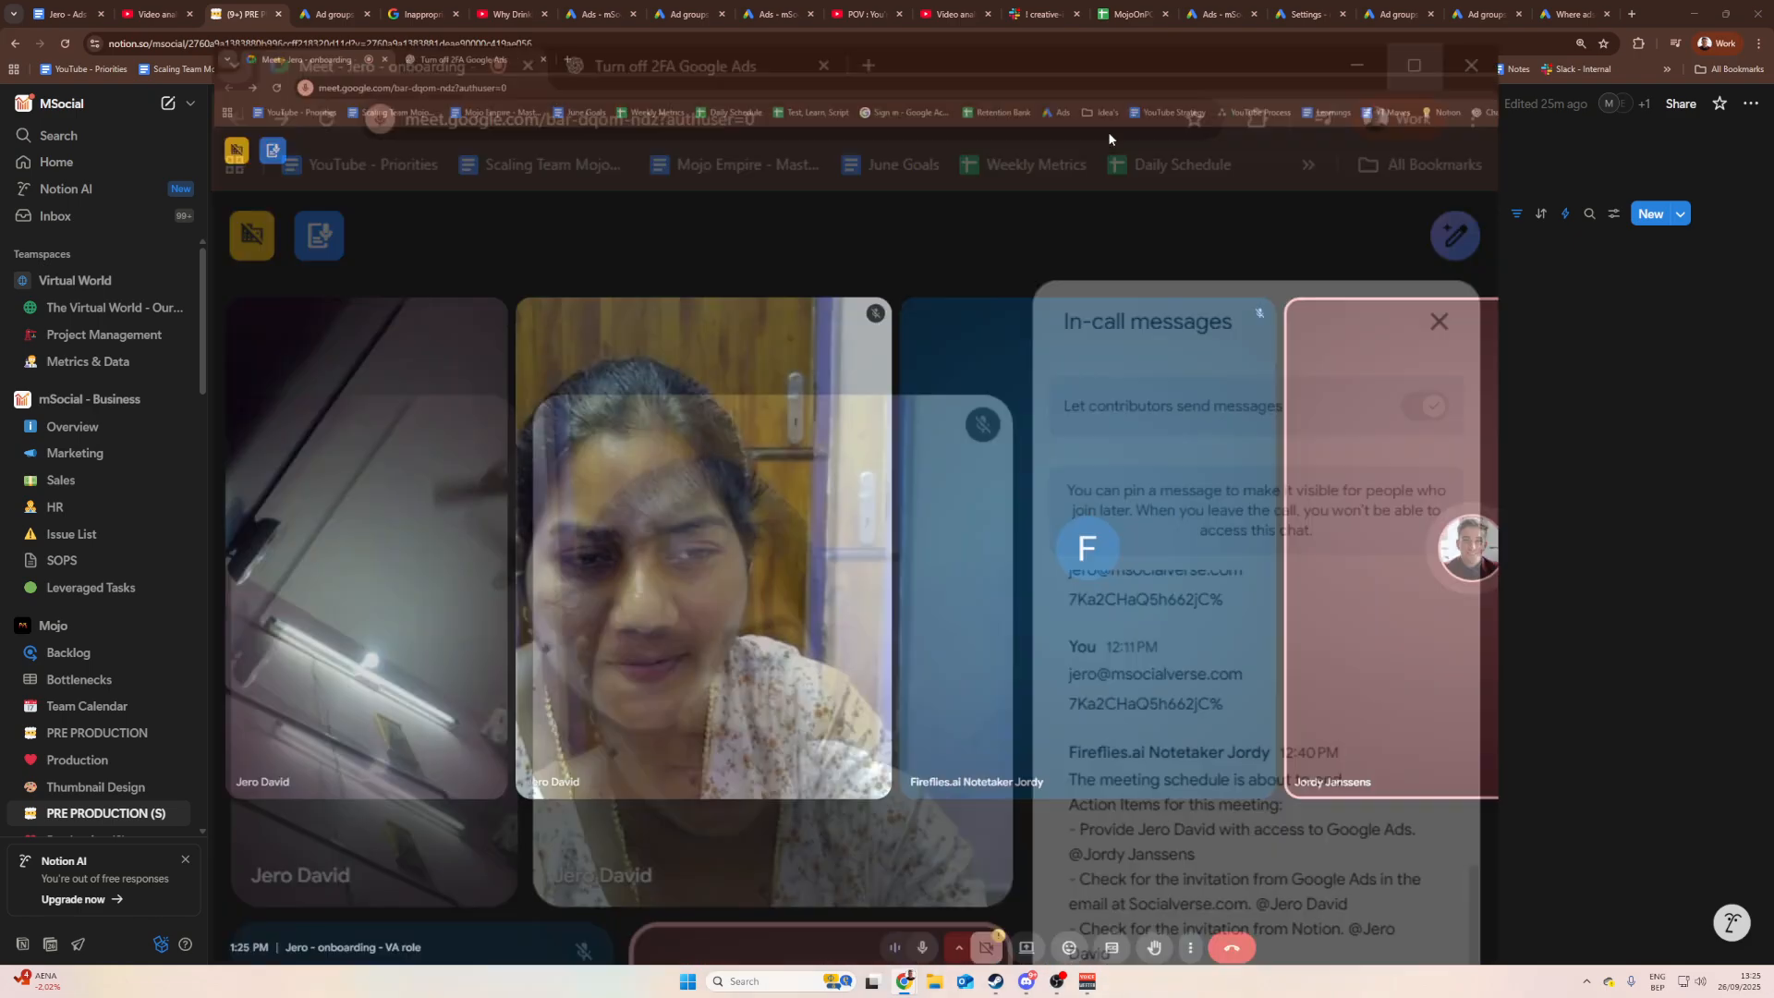